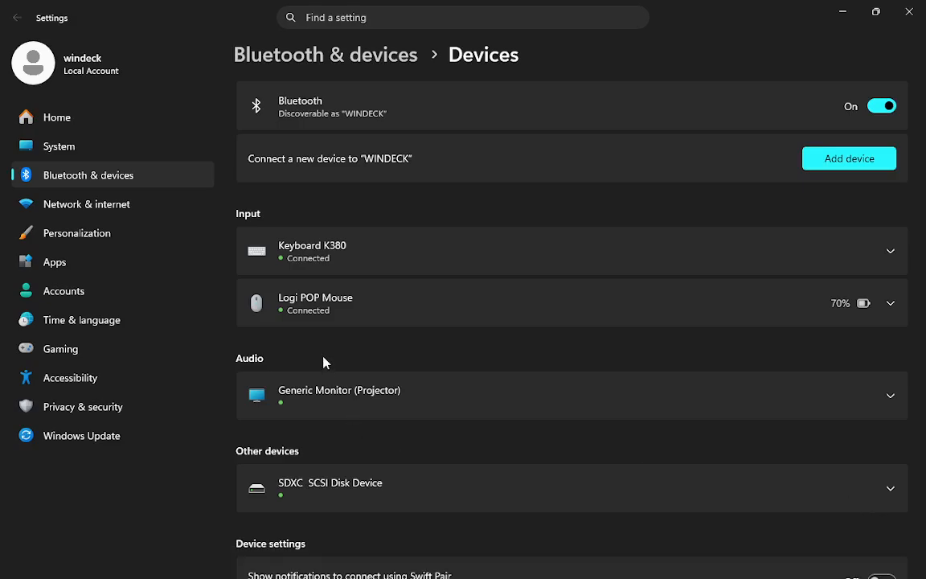
# Synchronize the system clock in the Windows date and time settings
pyautogui.scroll(-2, 806, 459)
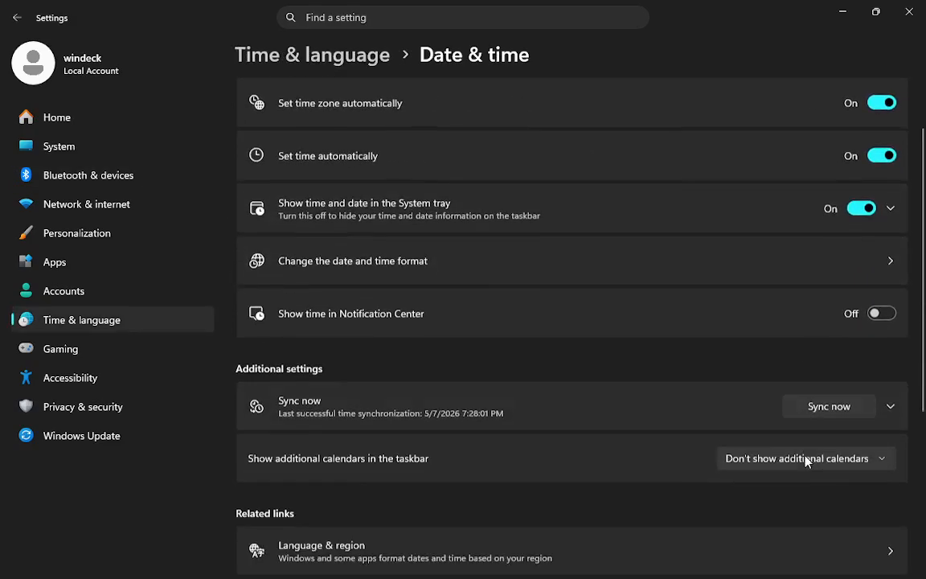
pyautogui.click(826, 402)
# Find AutoCAD 2026 - English through the Windows search and launch it
pyautogui.click(399, 561)
pyautogui.moveTo(432, 556)
pyautogui.write('at0\\')
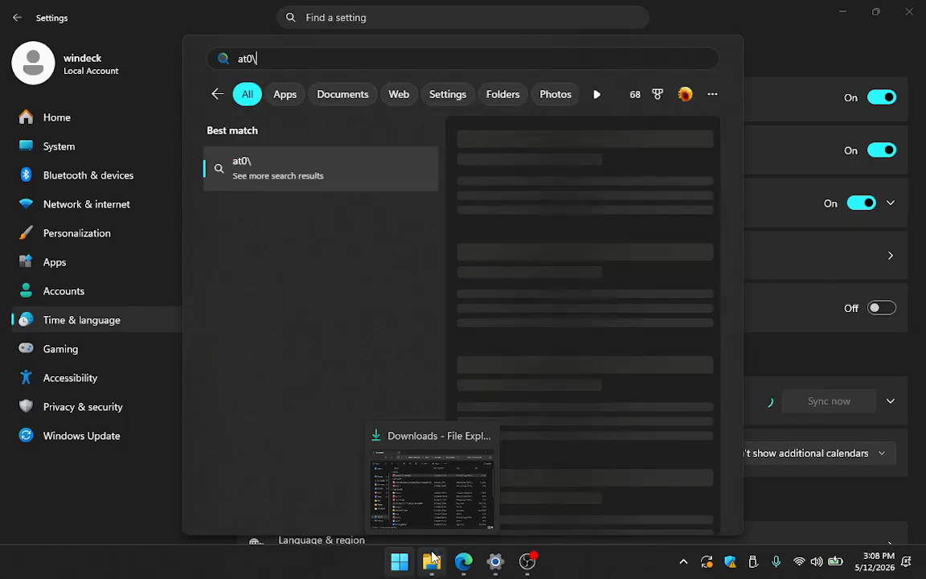
pyautogui.press('BackSpace')
pyautogui.press('BackSpace')
pyautogui.write('u')
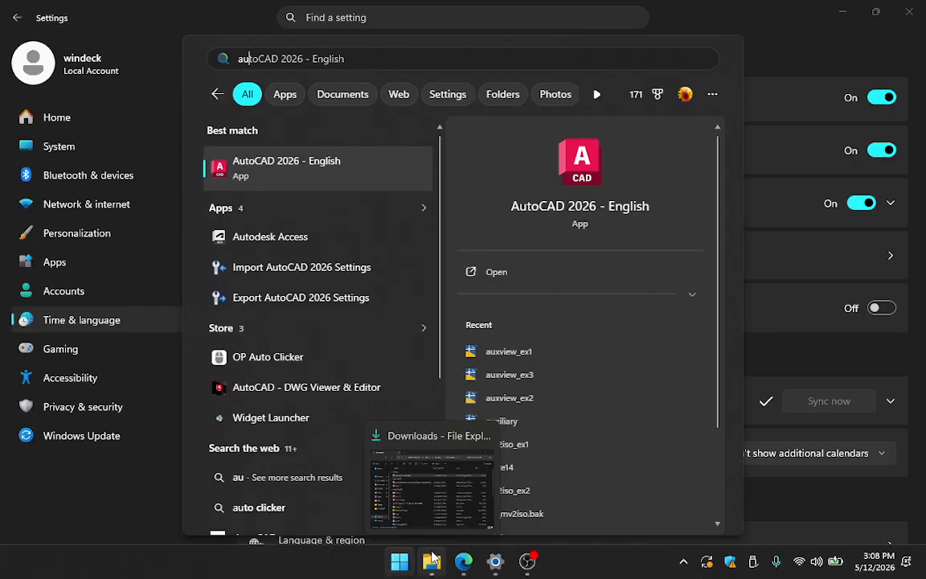
pyautogui.press('Return')
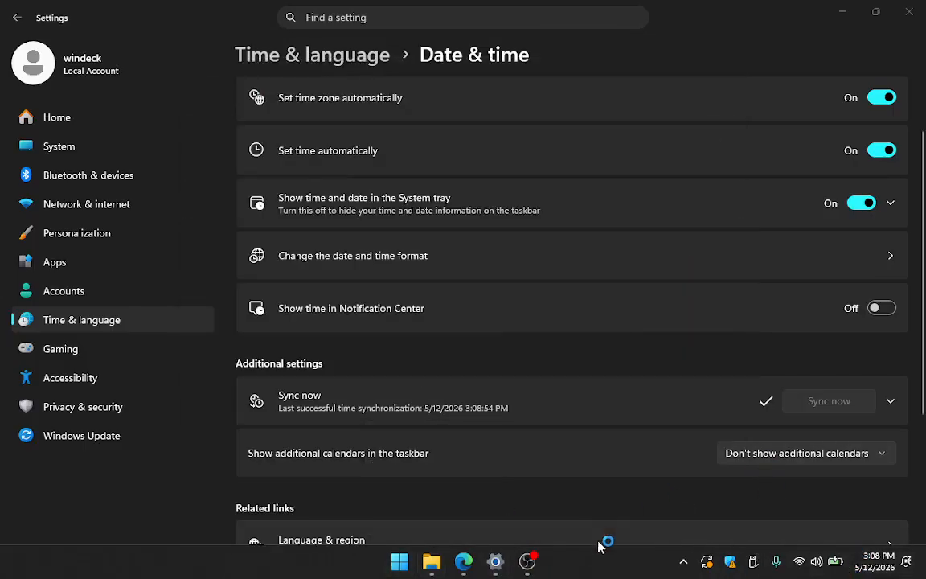
pyautogui.moveTo(529, 569)
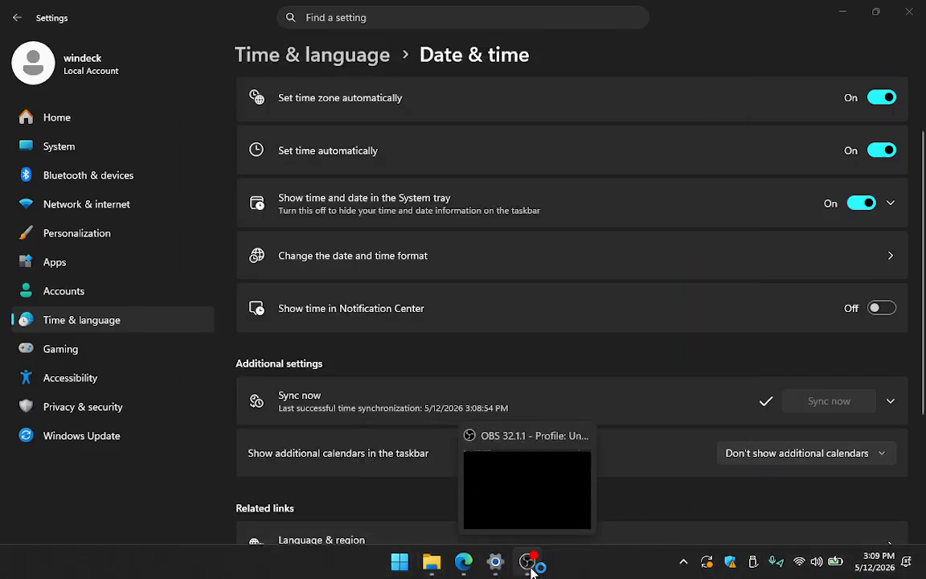
# Switch to the Edge browser, open the Sectional View practice worksheets and view the Full Section exercise on page 2
pyautogui.click(464, 562)
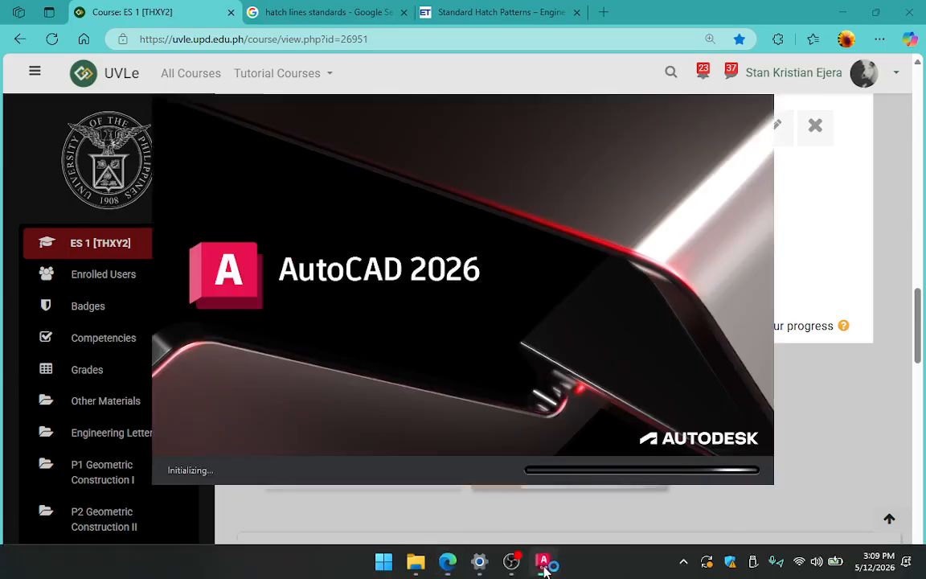
pyautogui.click(818, 272)
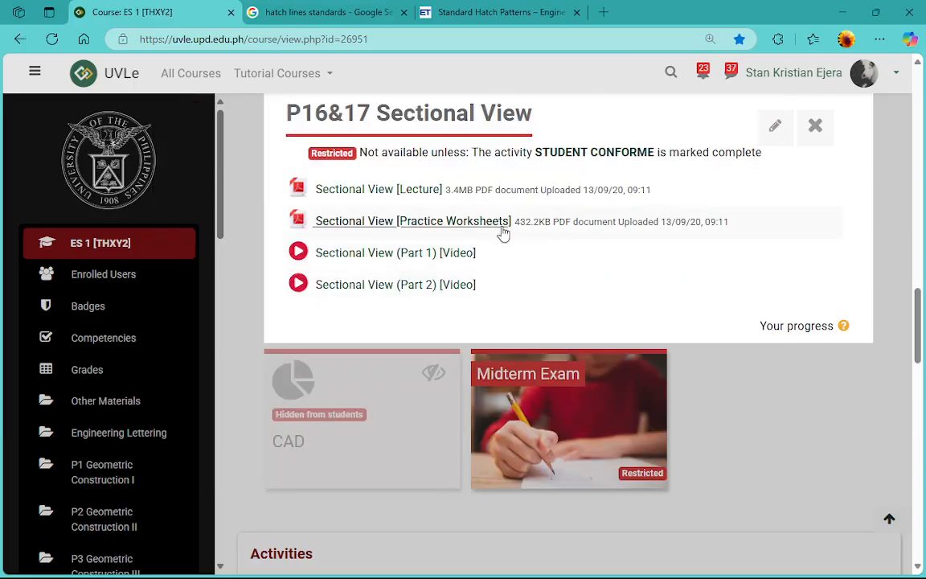
pyautogui.click(456, 223)
pyautogui.scroll(2, 450, 293)
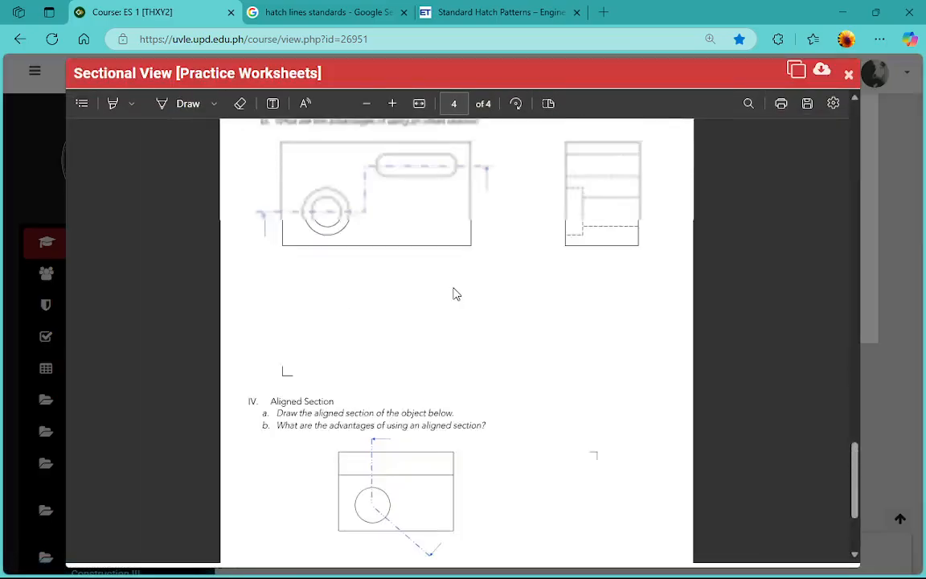
pyautogui.scroll(20, 456, 294)
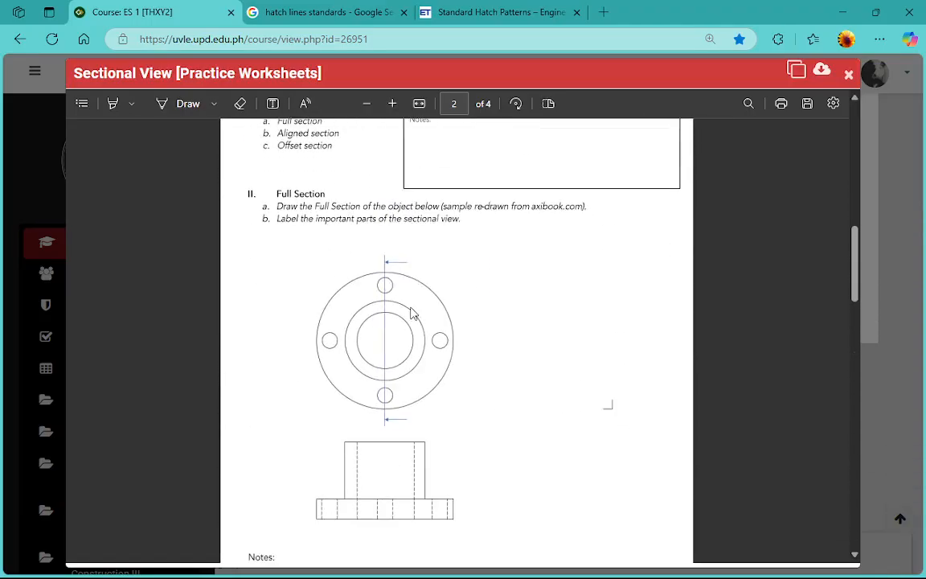
pyautogui.scroll(-2, 355, 387)
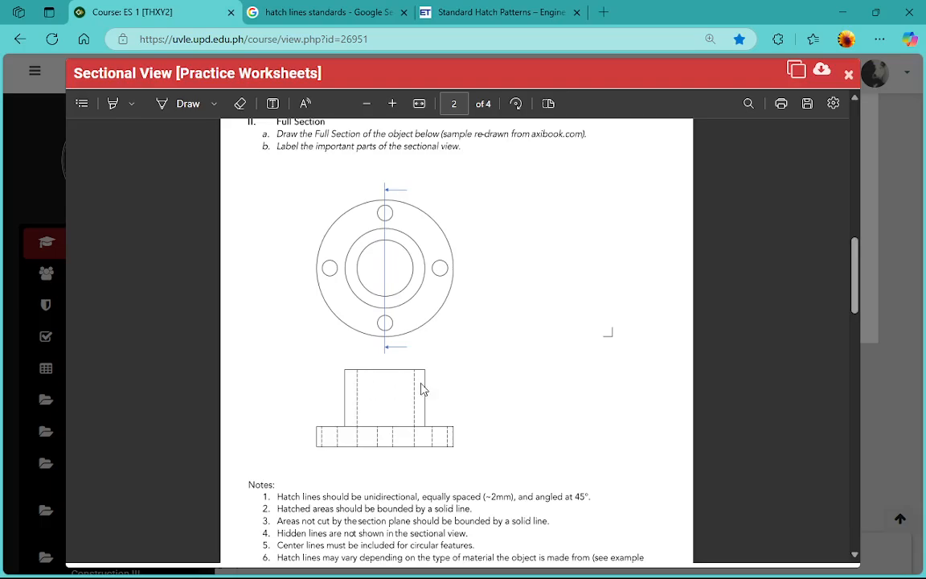
# Sketch a stepped outline in ink over the flange's lower view in the worksheet, and erase the strokes
pyautogui.click(163, 103)
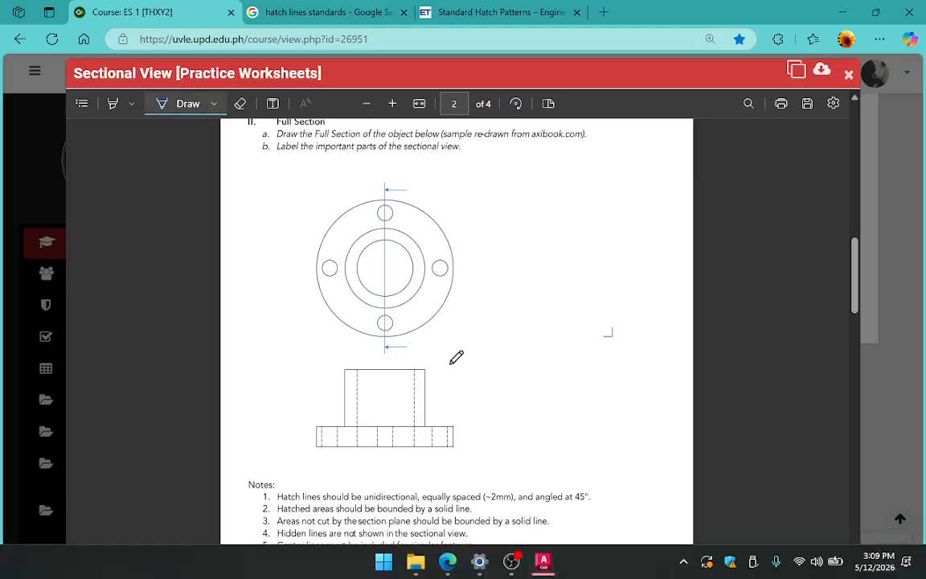
pyautogui.moveTo(369, 371)
pyautogui.mouseDown()
pyautogui.moveTo(373, 387)
pyautogui.moveTo(403, 373)
pyautogui.moveTo(369, 373)
pyautogui.moveTo(368, 384)
pyautogui.moveTo(416, 420)
pyautogui.mouseUp()
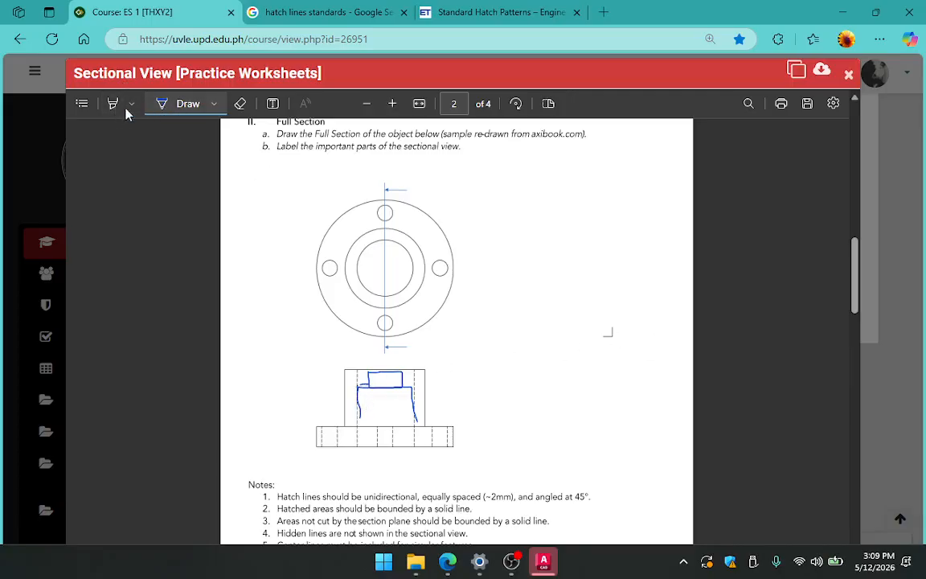
pyautogui.click(240, 103)
pyautogui.moveTo(390, 418); pyautogui.dragTo(361, 389)
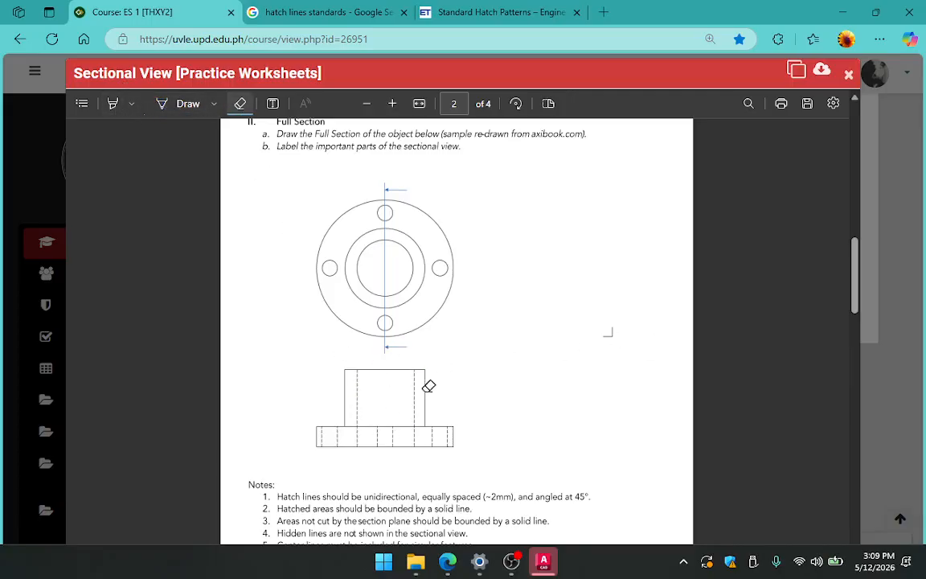
# Switch to AutoCAD and attach page 2 of the Sectional View Module PDF from Downloads as an underlay at 0,0,0 and scale 1
pyautogui.click(543, 562)
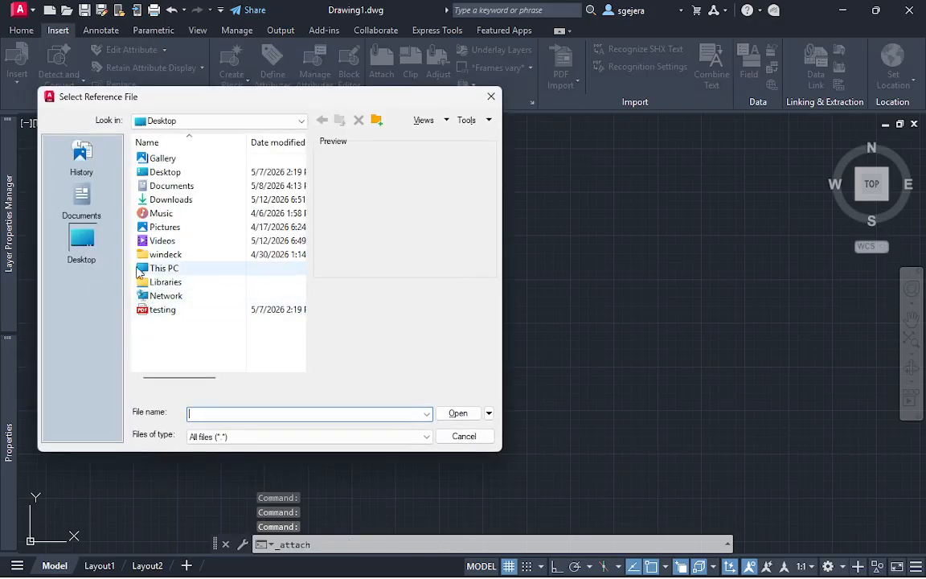
pyautogui.click(72, 211)
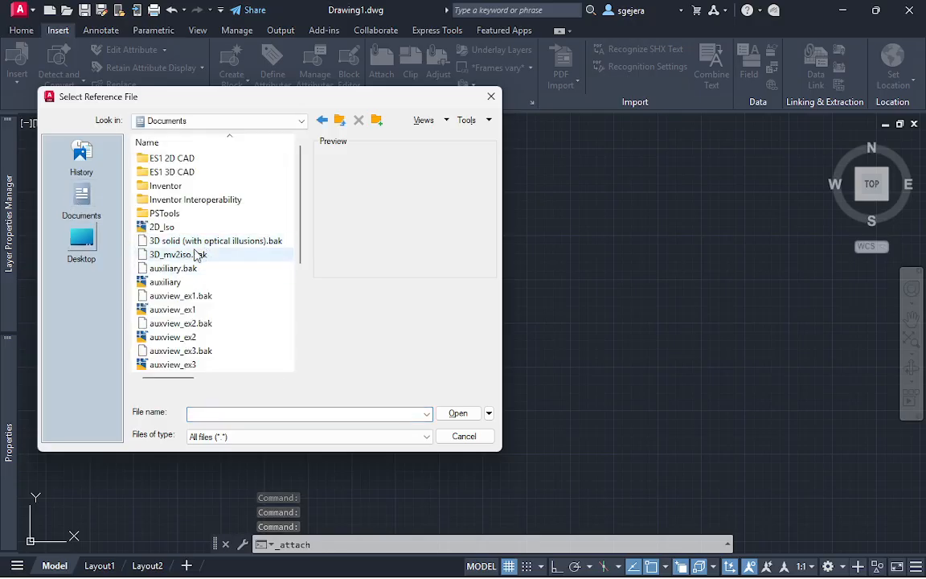
pyautogui.scroll(-5, 241, 293)
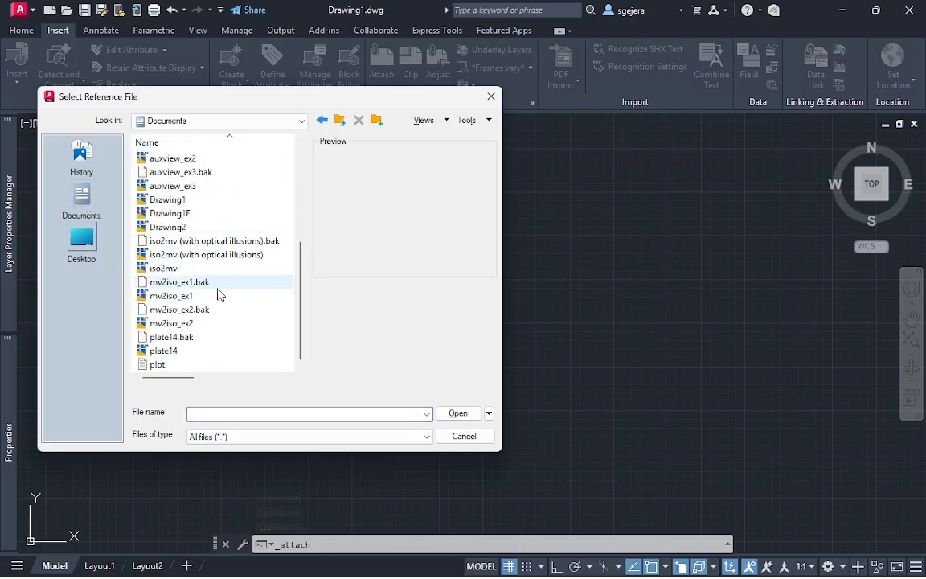
pyautogui.click(88, 241)
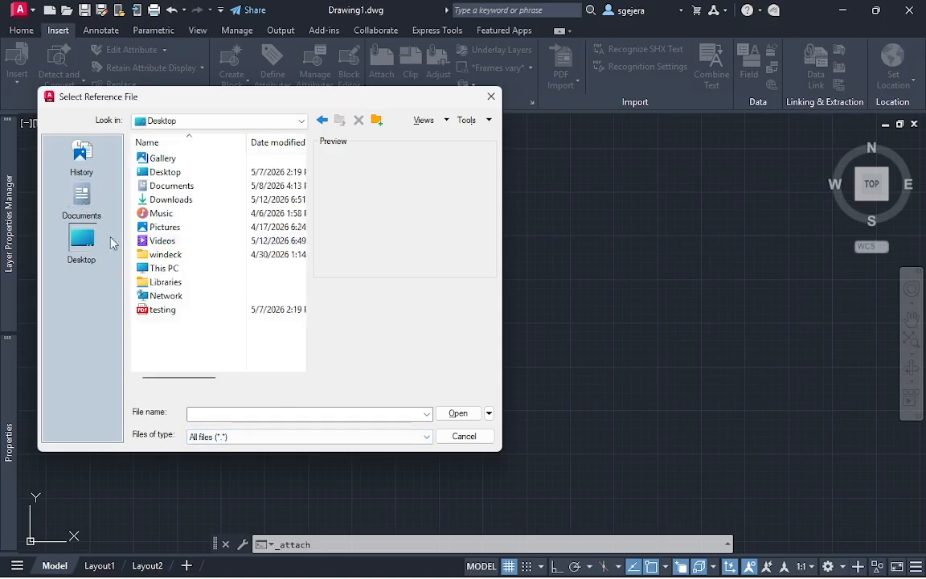
pyautogui.click(181, 201)
pyautogui.doubleClick(183, 201)
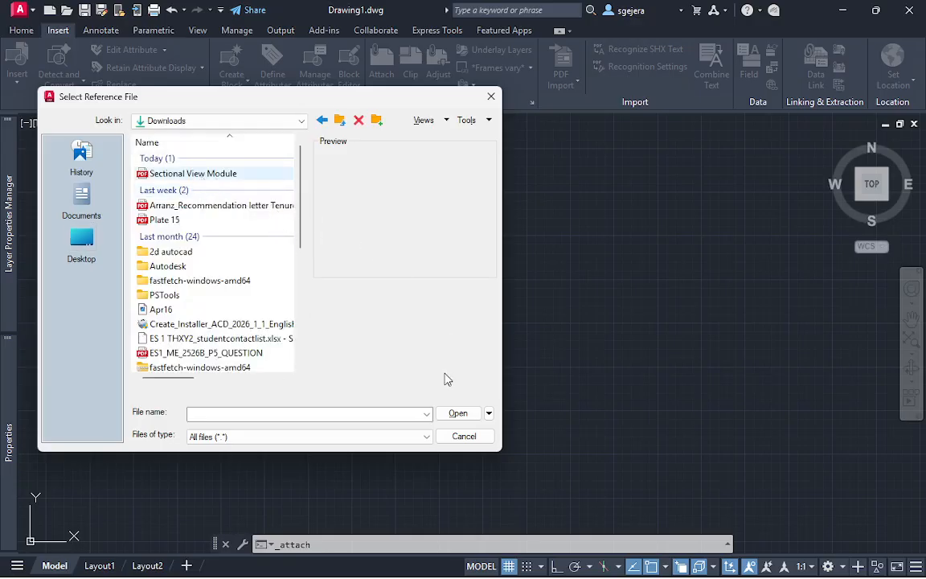
pyautogui.click(457, 411)
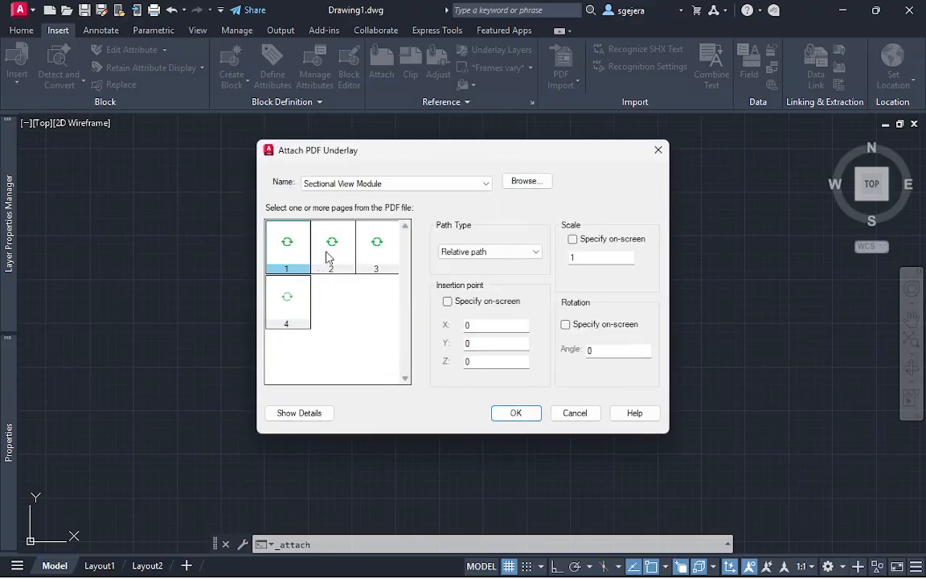
pyautogui.click(327, 256)
pyautogui.click(519, 412)
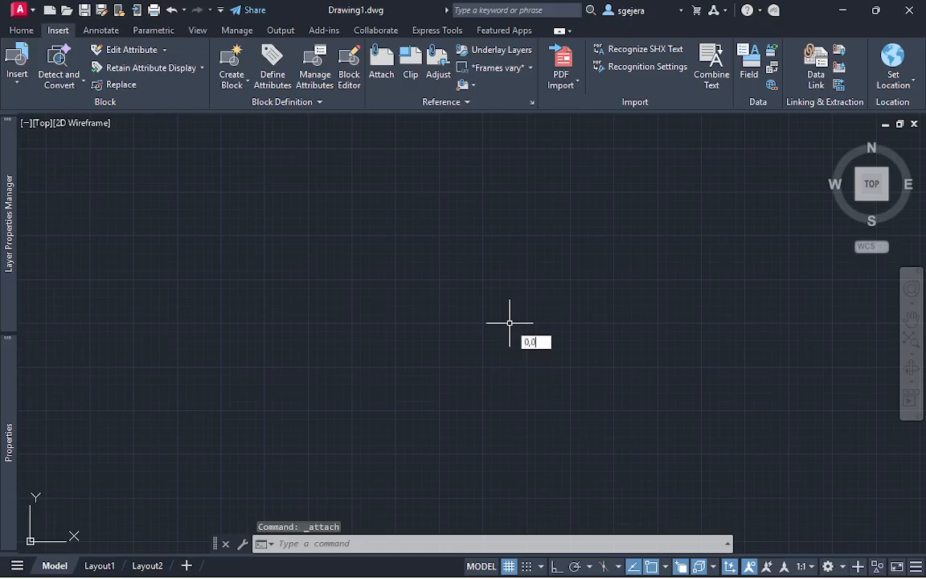
pyautogui.press('Return')
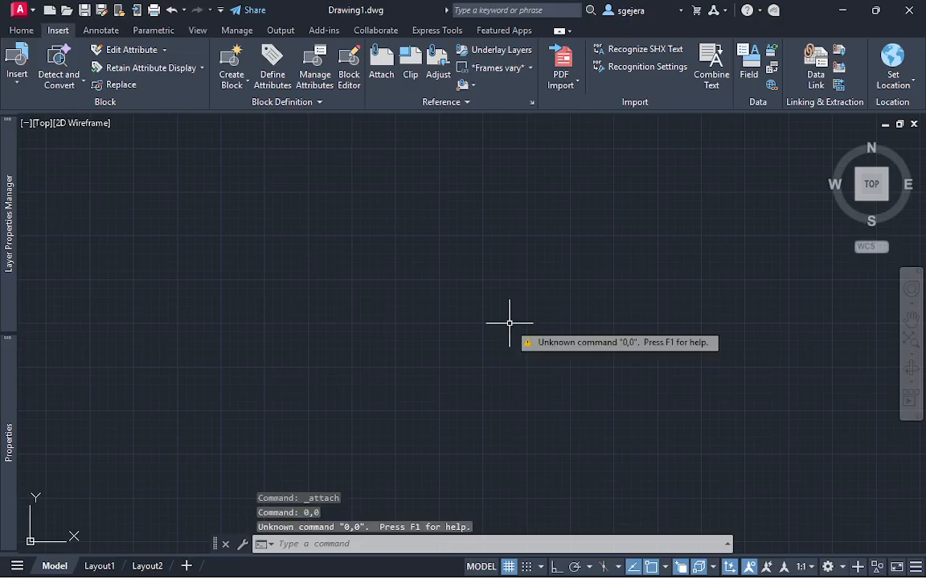
pyautogui.press('Escape')
# Zoom to the drawing extents and examine the two flange views of the Full Section exercise on the attached page
pyautogui.write('z')
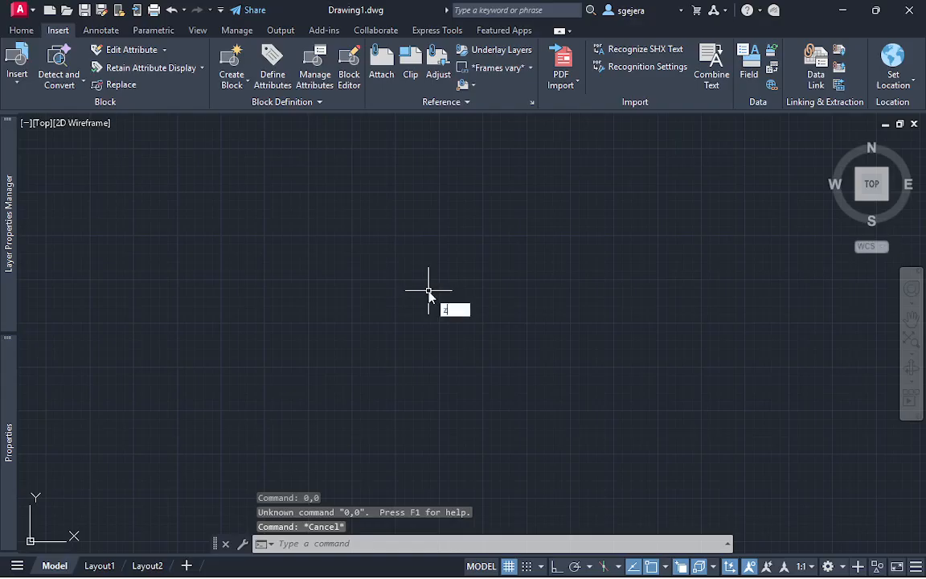
pyautogui.press('Return')
pyautogui.write('e')
pyautogui.press('Return')
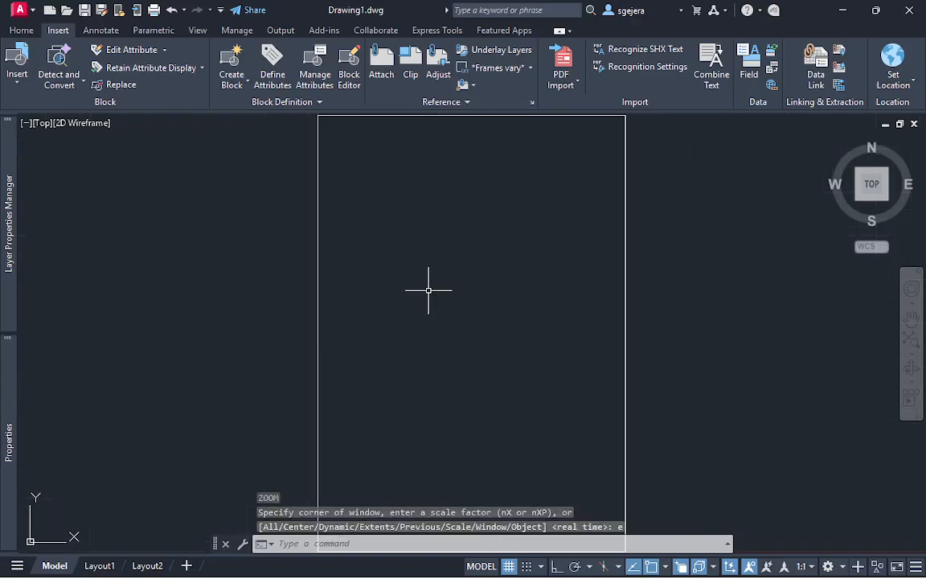
pyautogui.scroll(-3, 468, 279)
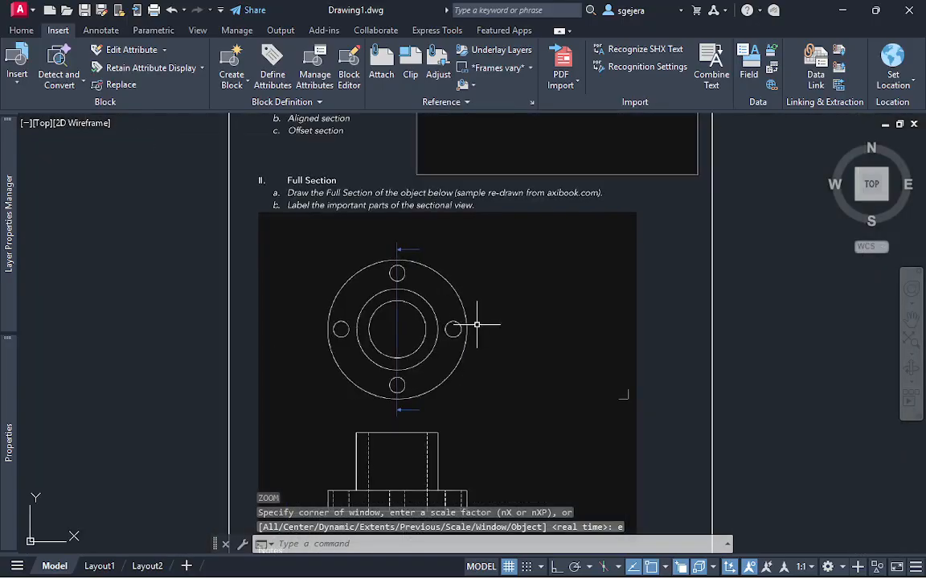
pyautogui.moveTo(479, 357); pyautogui.dragTo(376, 249, button='middle')
pyautogui.scroll(1, 442, 259)
pyautogui.scroll(-2, 406, 252)
pyautogui.scroll(2, 375, 249)
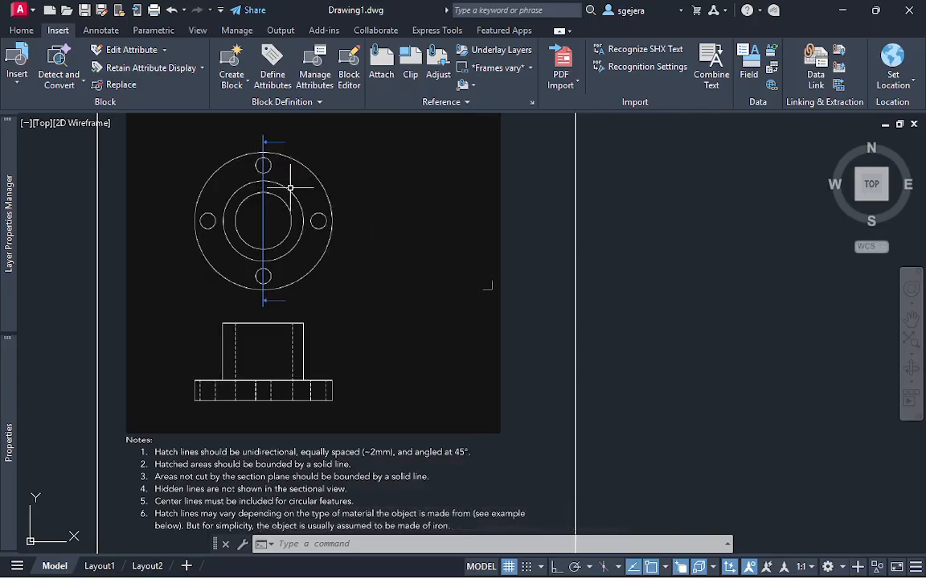
pyautogui.scroll(3, 296, 244)
pyautogui.scroll(-3, 295, 244)
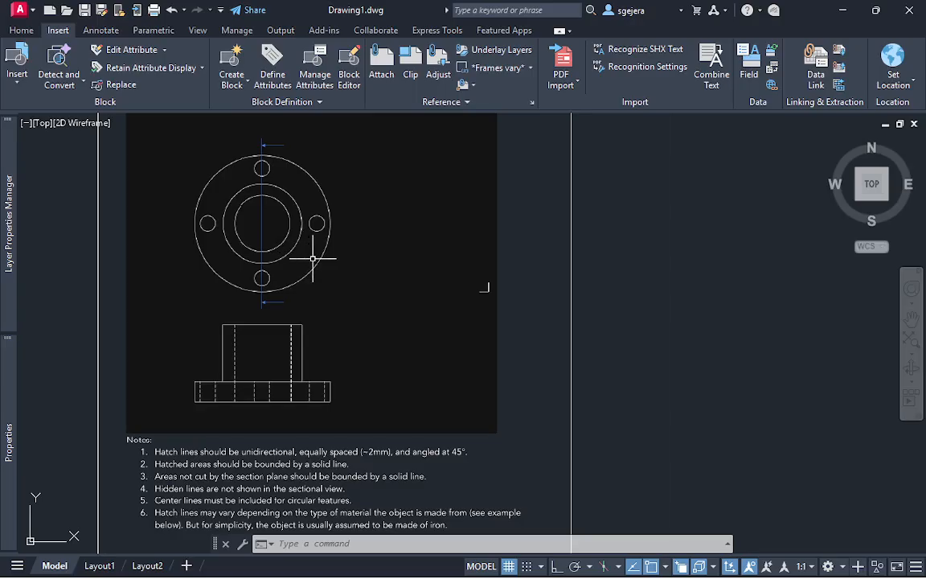
pyautogui.scroll(3, 312, 258)
pyautogui.scroll(-3, 325, 254)
pyautogui.scroll(3, 395, 258)
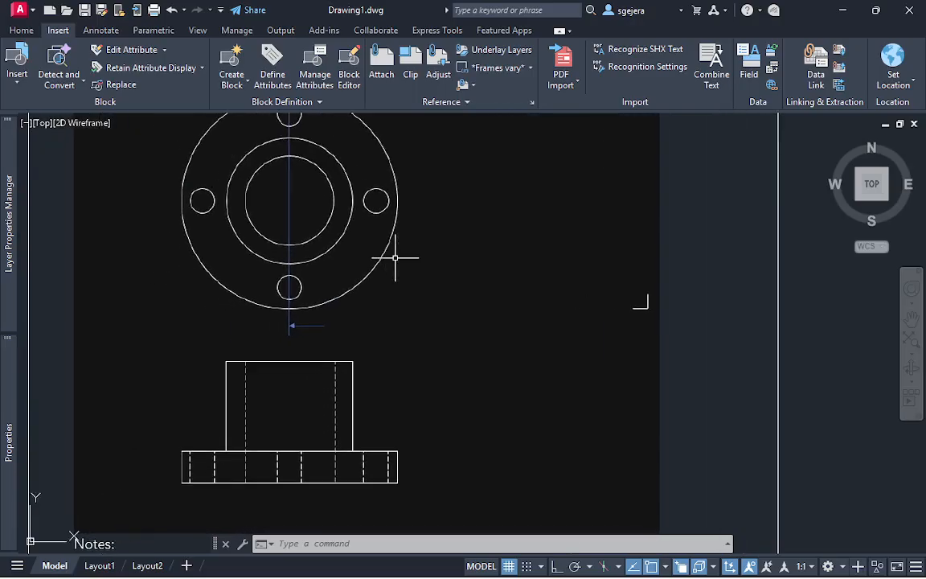
# Turn on Clean Screen to enlarge the drawing area, and center the two flange views in it
pyautogui.hotkey('ctrl', '0')
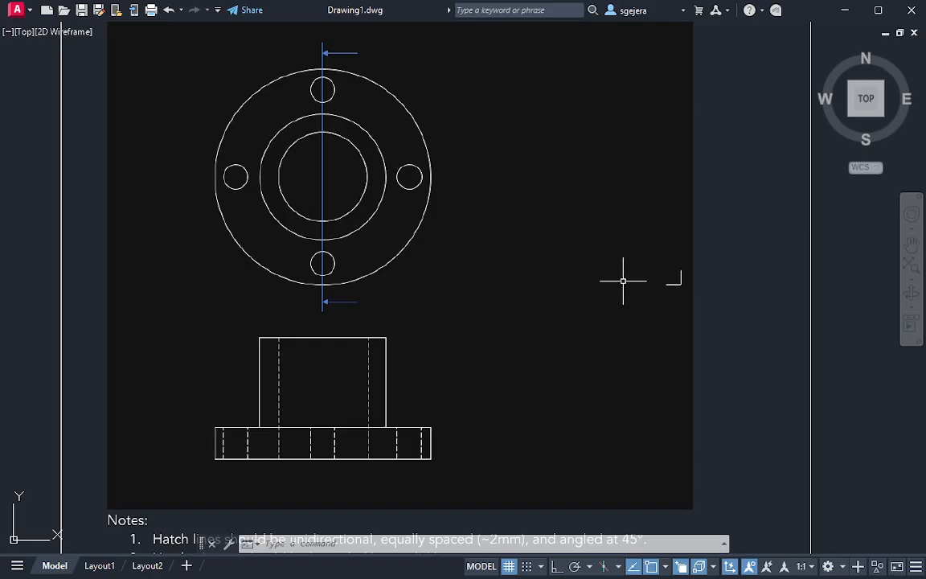
pyautogui.moveTo(589, 290); pyautogui.dragTo(606, 319, button='middle')
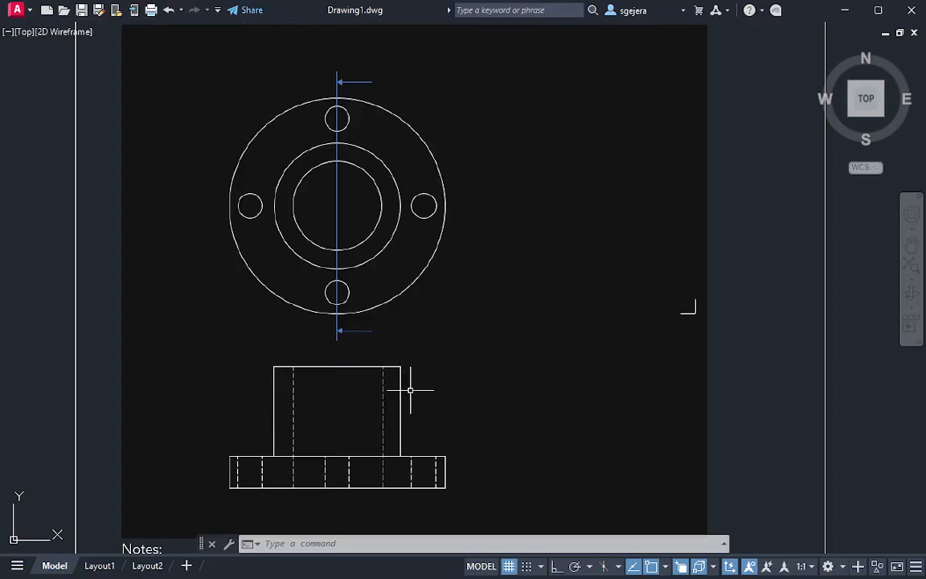
pyautogui.write('l')
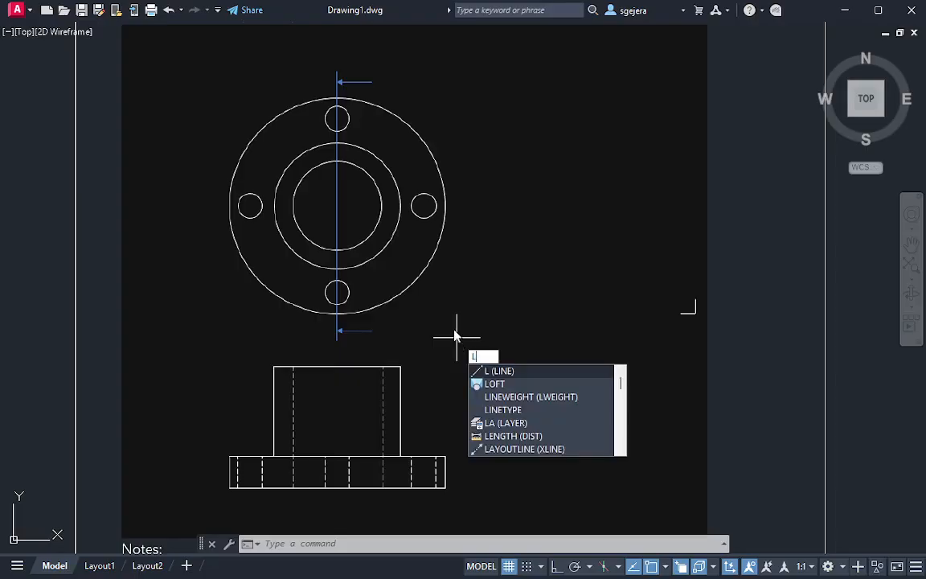
pyautogui.press('Escape')
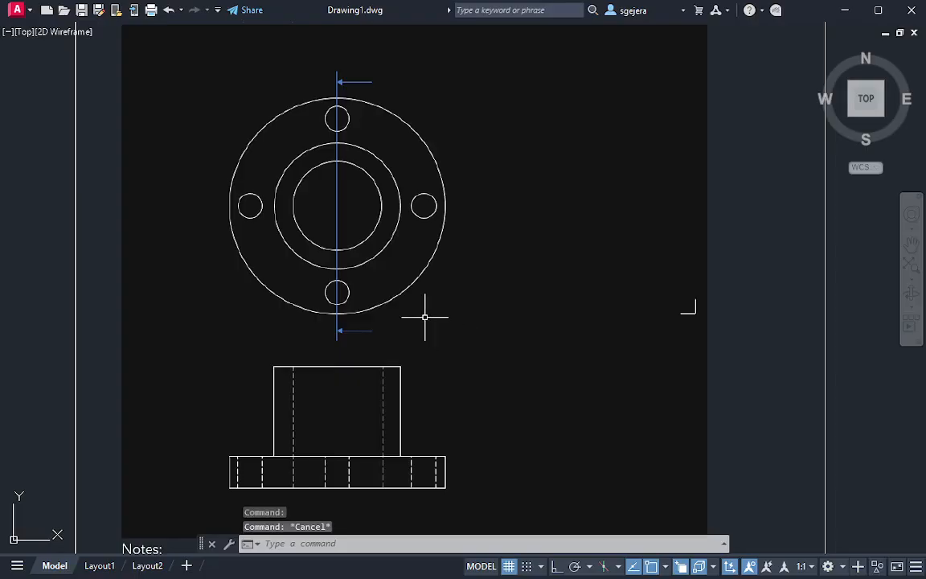
# Create a new layer with default properties and lock layer 0, which holds the PDF underlay
pyautogui.write('layer')
pyautogui.press('Return')
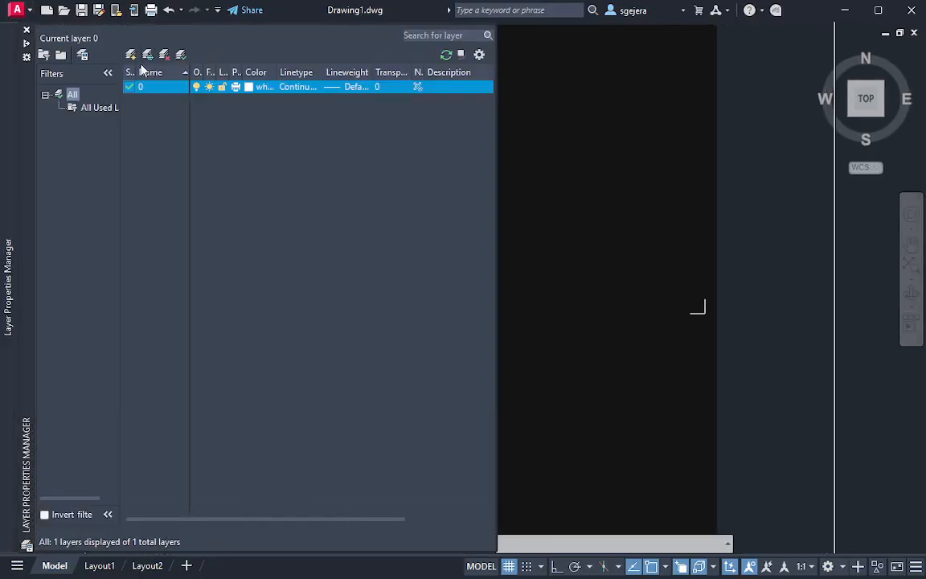
pyautogui.hotkey('alt', 'n')
pyautogui.click(196, 87)
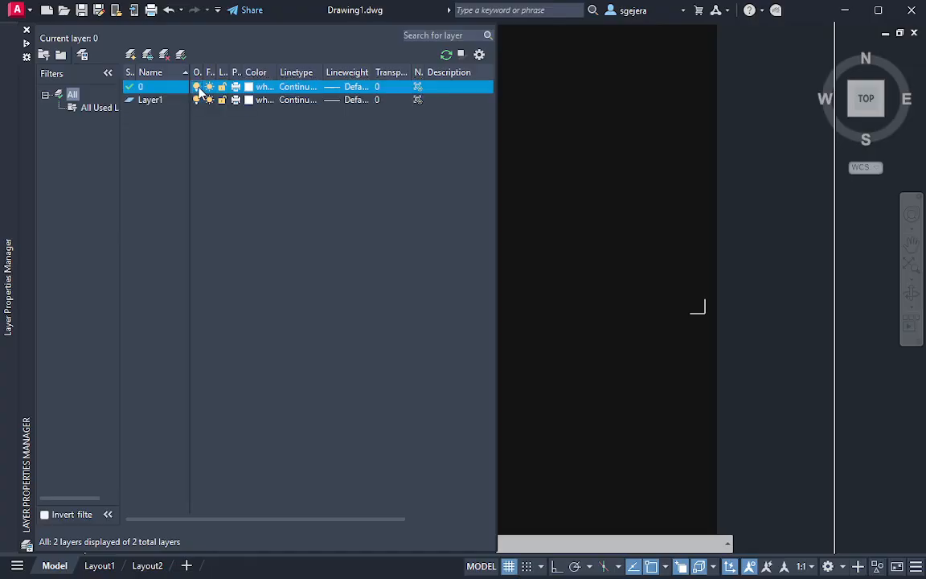
pyautogui.click(643, 199)
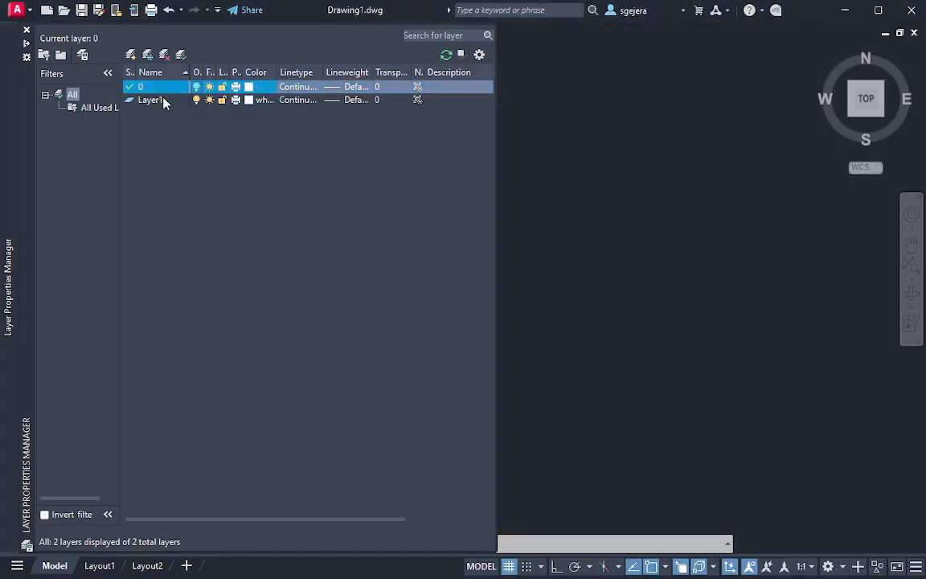
pyautogui.click(222, 88)
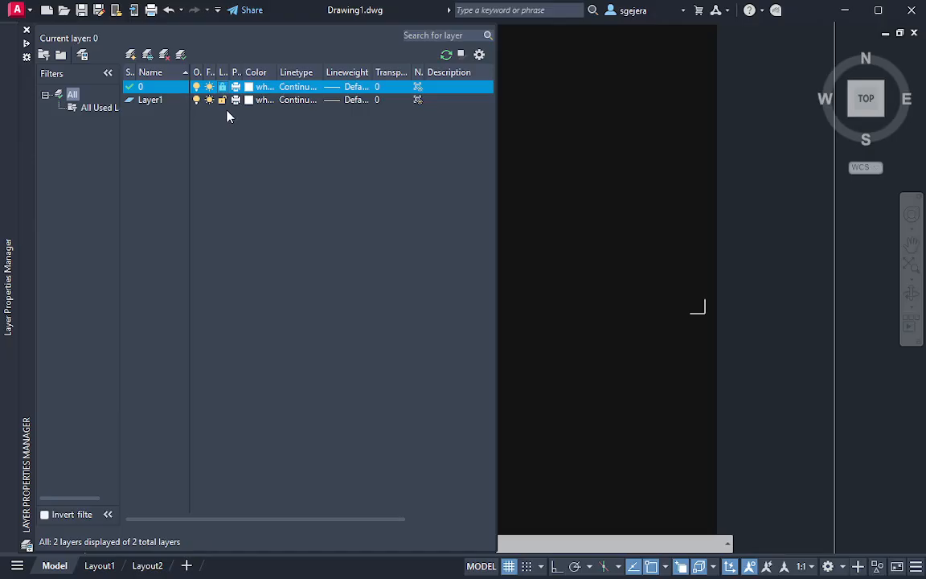
# Make Layer1 the current layer and rename it ans
pyautogui.click(164, 102)
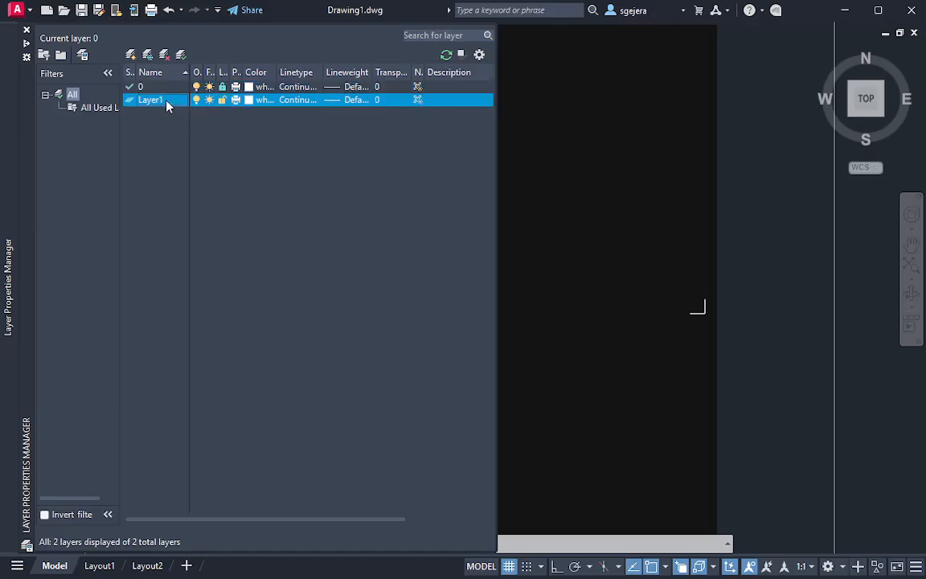
pyautogui.doubleClick(163, 102)
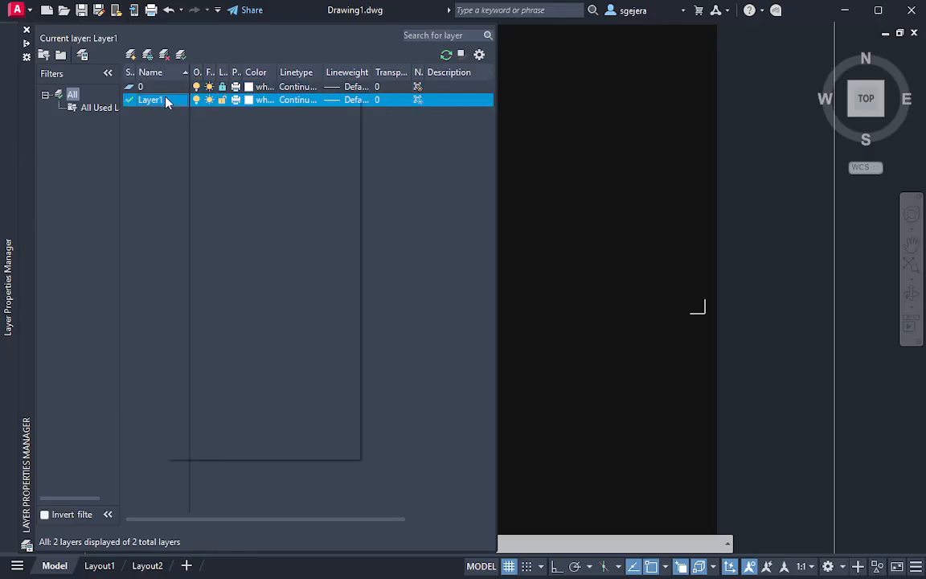
pyautogui.rightClick(166, 99)
pyautogui.click(233, 177)
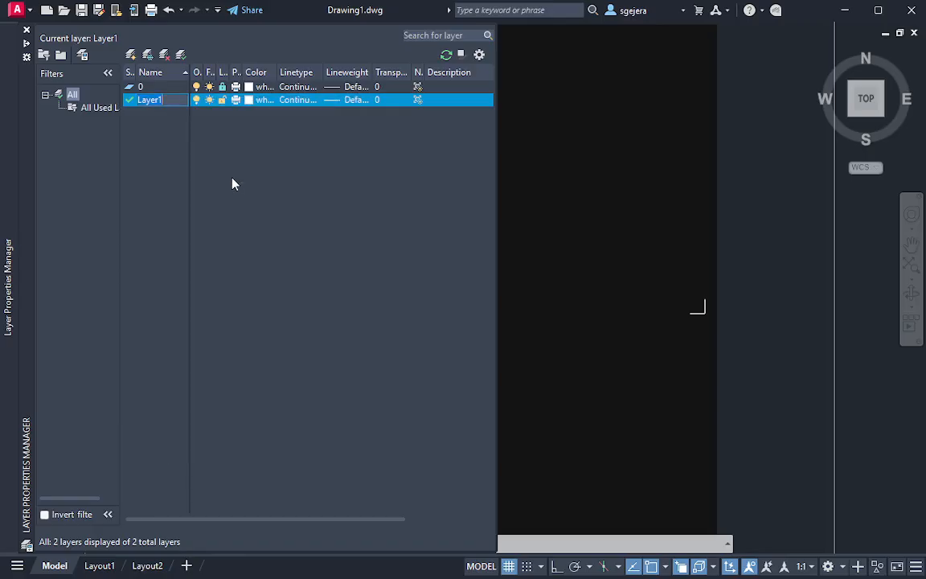
pyautogui.write('ans')
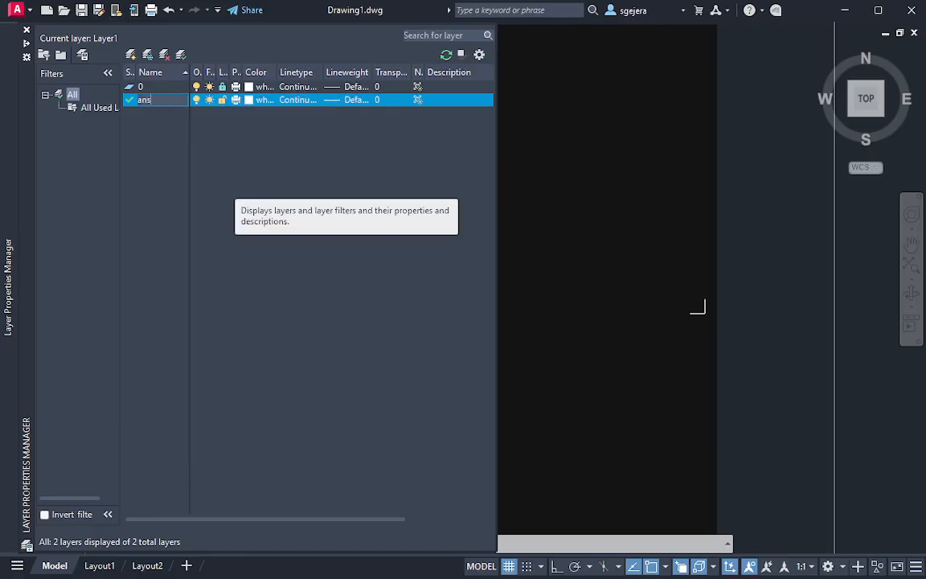
pyautogui.press('Return')
# Set the color of layer ans to yellow
pyautogui.click(244, 100)
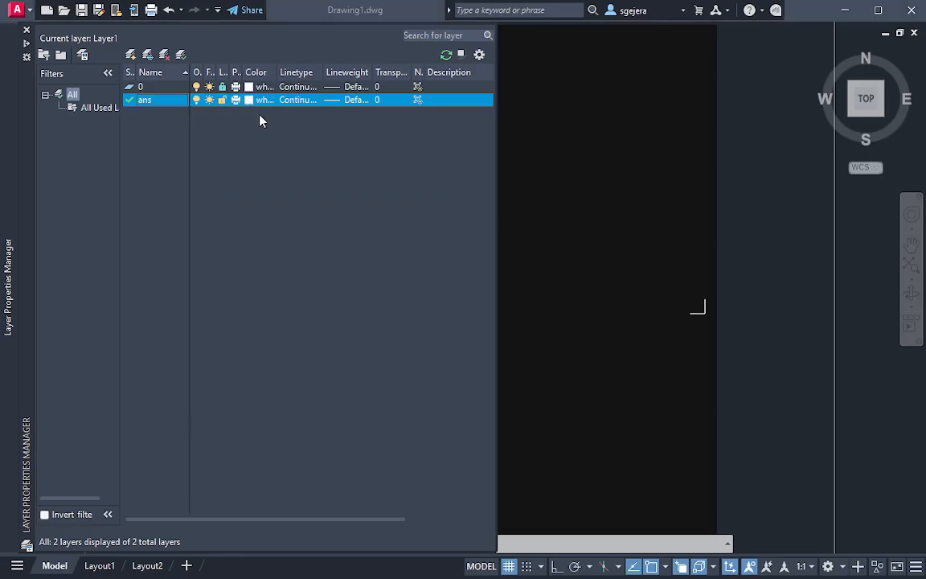
pyautogui.click(363, 328)
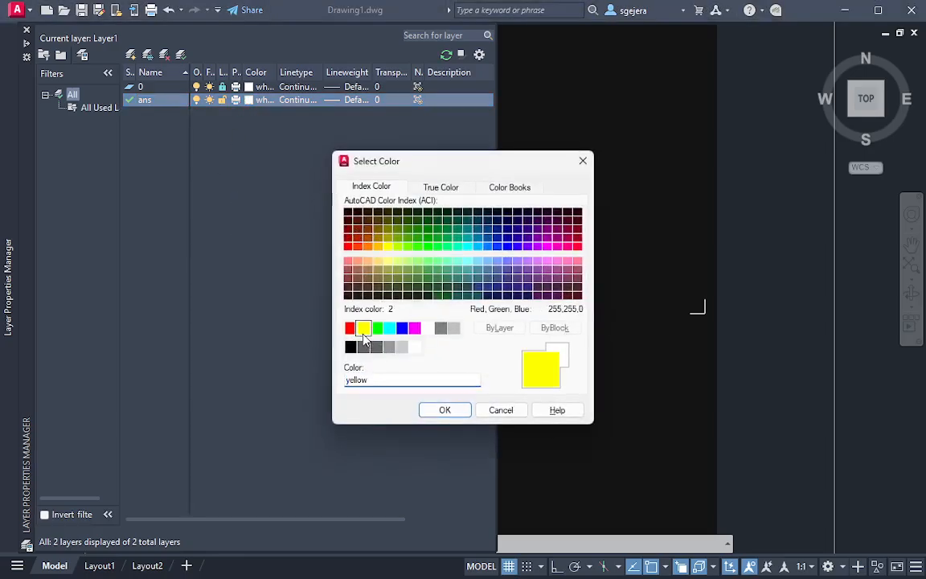
pyautogui.click(444, 410)
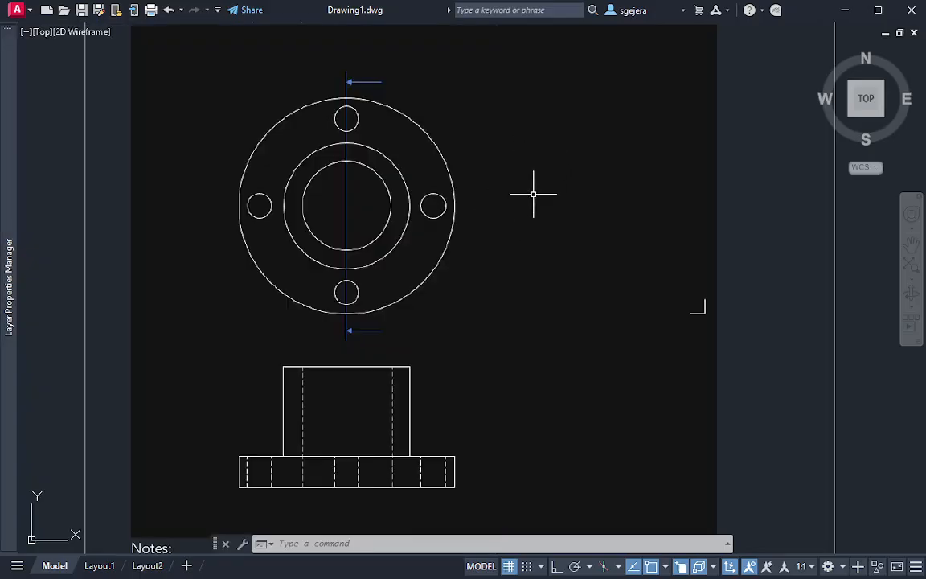
# Draw a horizontal projection line about 4.5 units long to the right from the top of the flange's outer circle
pyautogui.write('l')
pyautogui.press('Return')
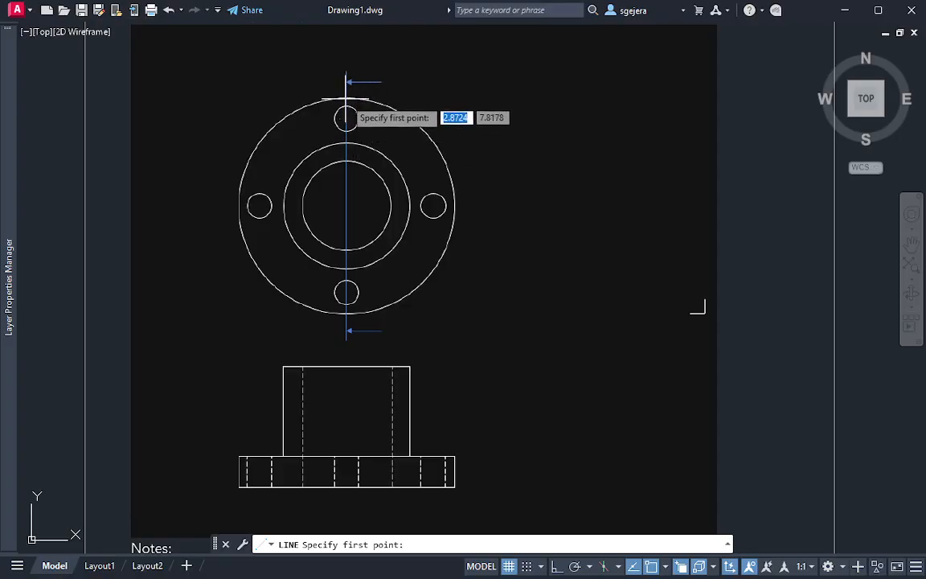
pyautogui.click(346, 98)
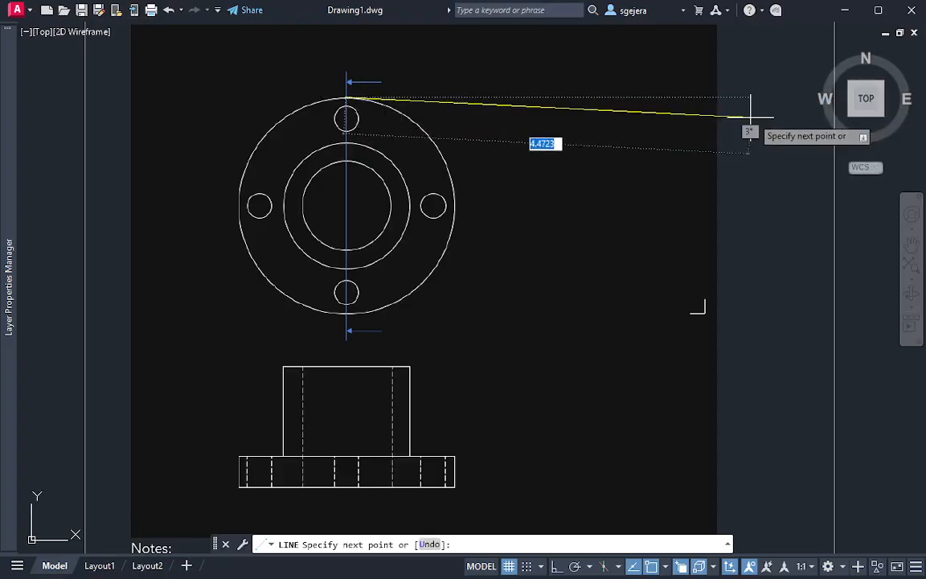
pyautogui.press('F8')
pyautogui.click(754, 93)
pyautogui.press('F8')
pyautogui.press('Return')
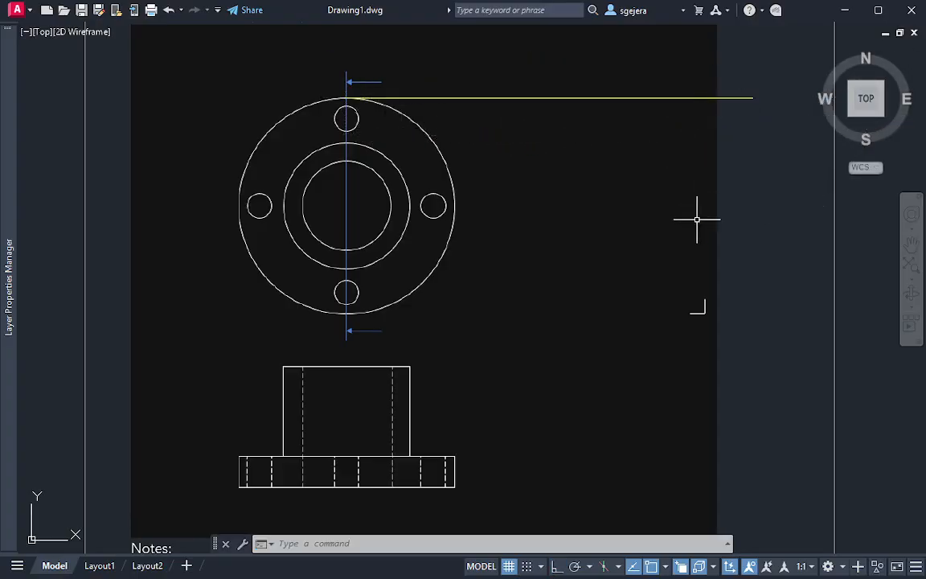
# Draw a second horizontal projection line to the right from the bottom of the flange's outer circle, ending just past the corner mark
pyautogui.press('Return')
pyautogui.click(346, 312)
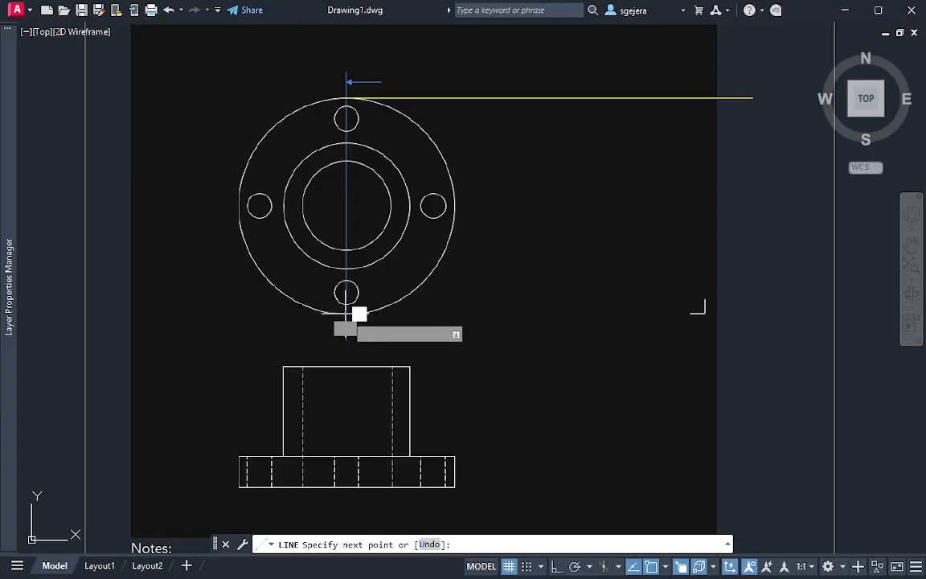
pyautogui.press('F8')
pyautogui.click(738, 312)
pyautogui.press('F8')
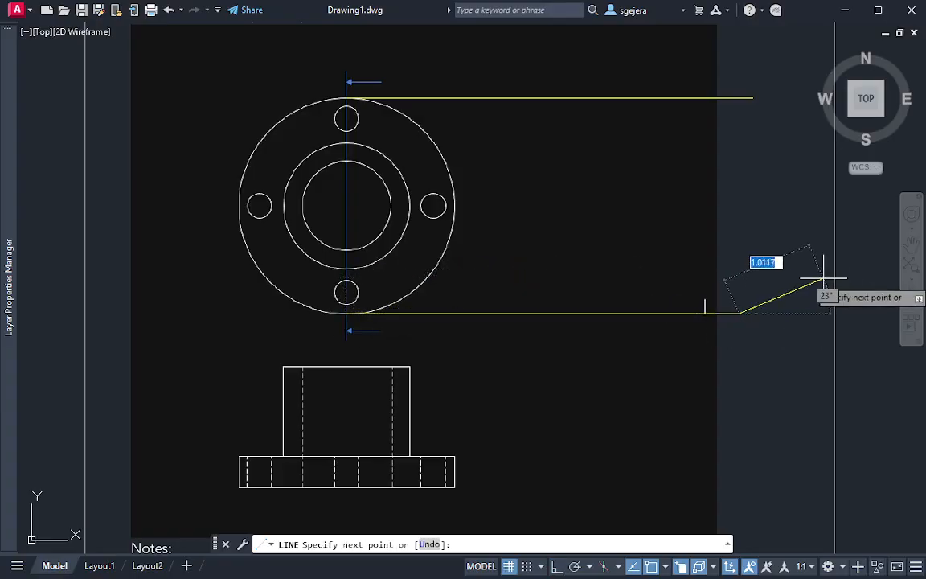
pyautogui.press('Return')
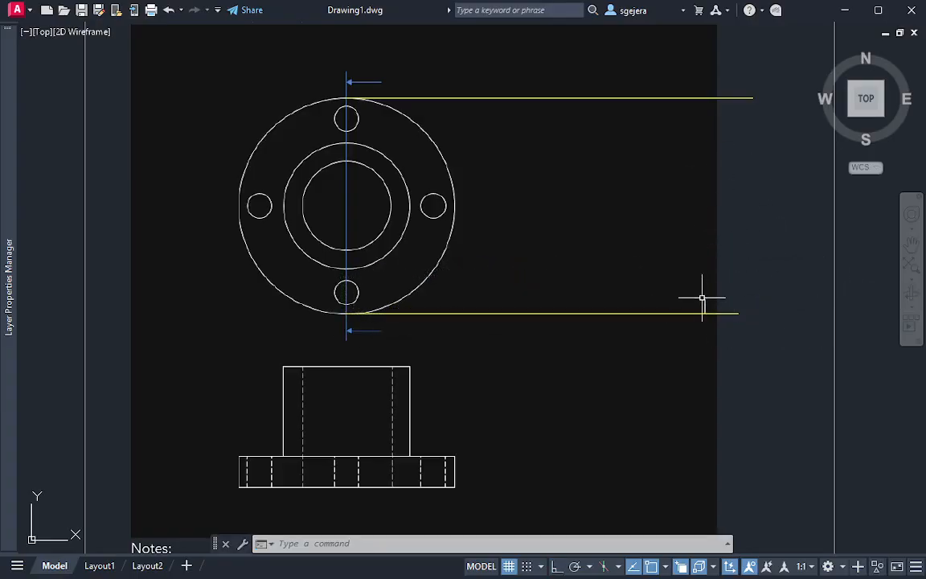
# Draw a vertical line about 2.7 units long through the corner mark, crossing both horizontal projection lines near their right ends
pyautogui.scroll(2, 488, 365)
pyautogui.scroll(-2, 488, 364)
pyautogui.moveTo(488, 364)
pyautogui.mouseDown(button='middle')
pyautogui.moveTo(443, 329)
pyautogui.moveTo(435, 335)
pyautogui.mouseUp(button='middle')
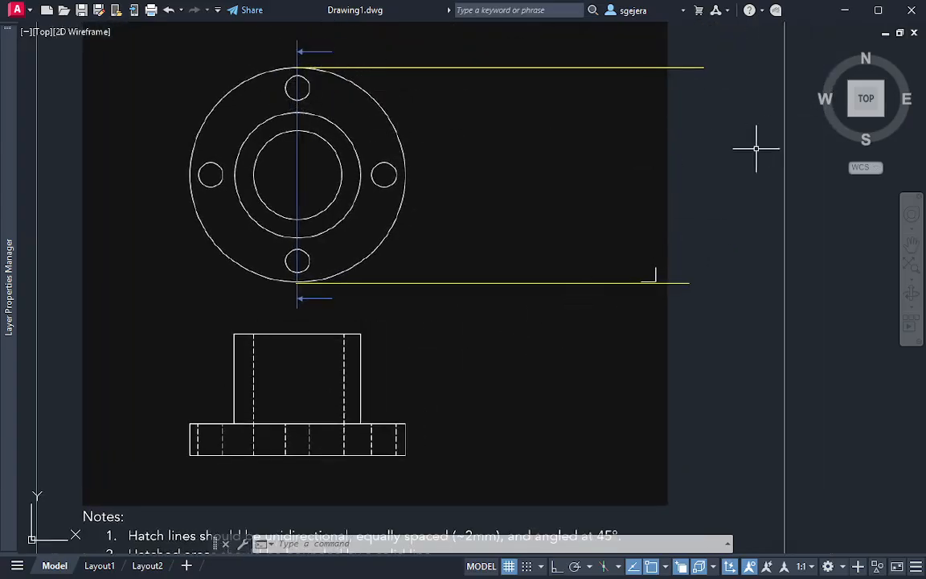
pyautogui.press('Return')
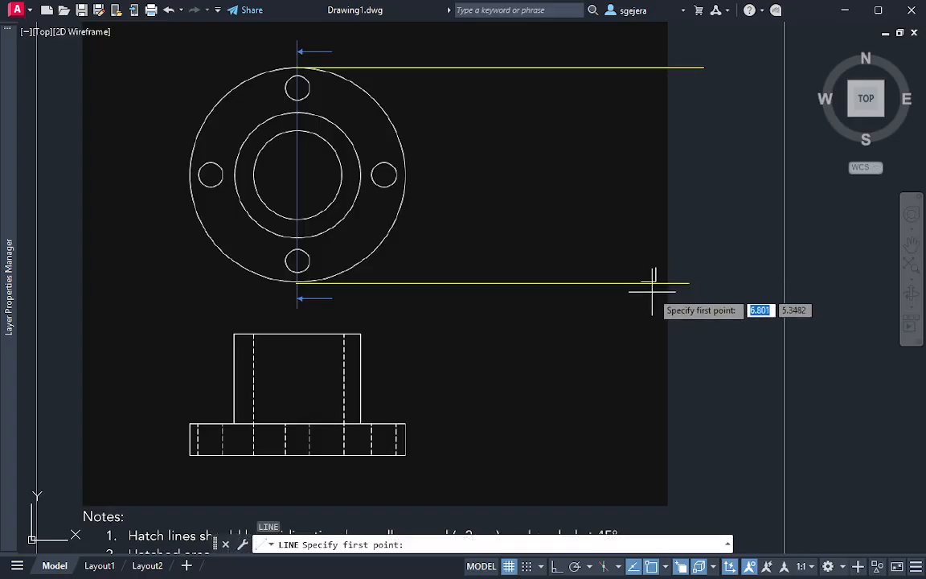
pyautogui.scroll(2, 655, 283)
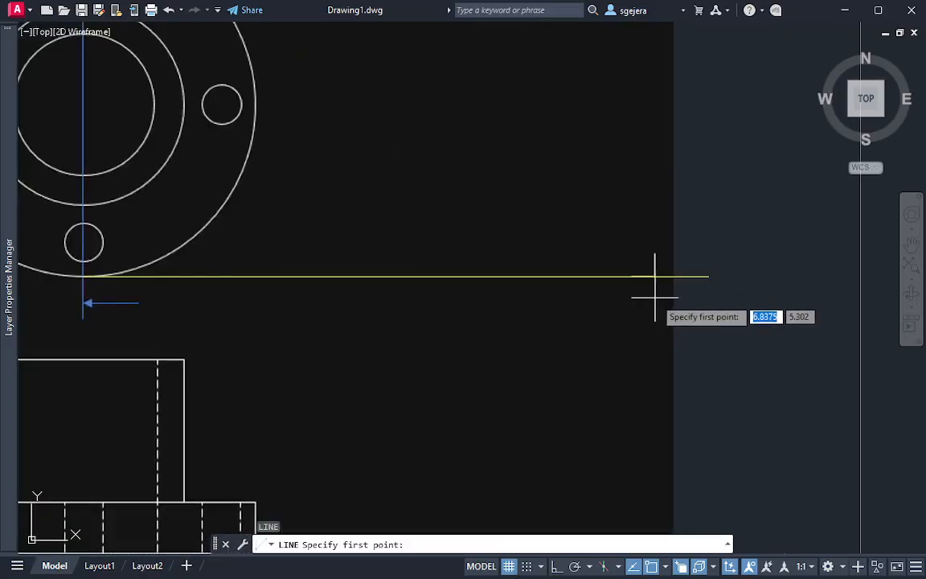
pyautogui.click(658, 298)
pyautogui.press('F8')
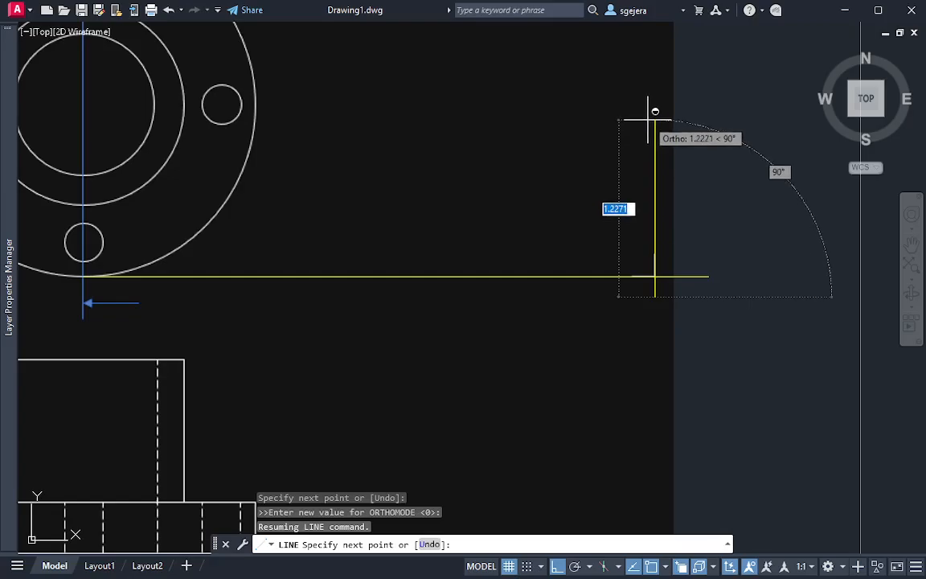
pyautogui.scroll(-3, 652, 89)
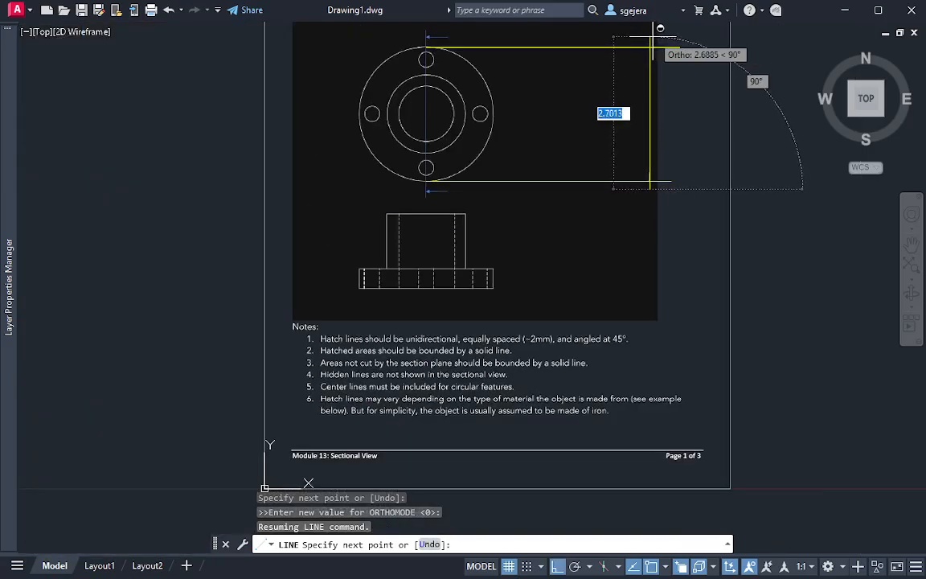
pyautogui.click(649, 47)
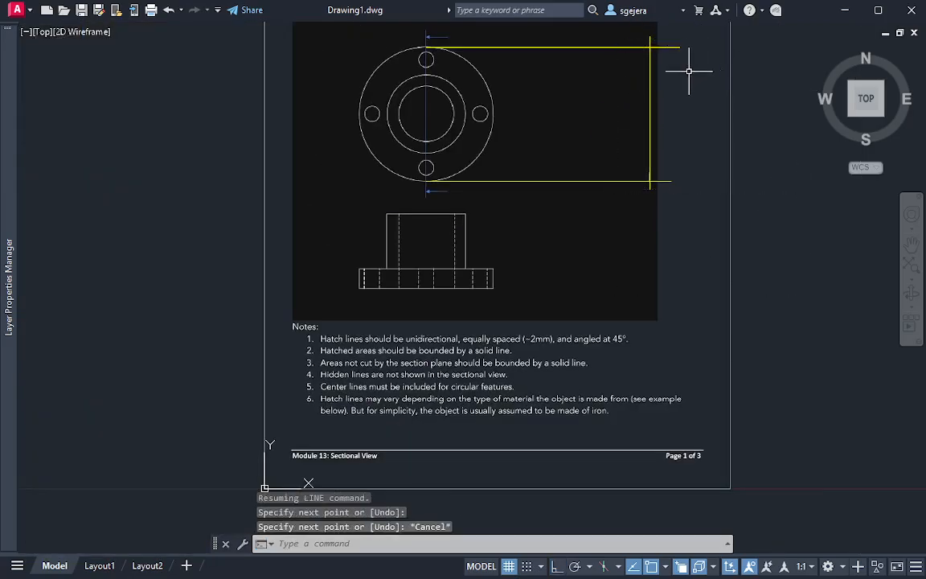
# Trim the overhanging line ends at both right corners, where the vertical line crosses the two projection lines
pyautogui.write('tr')
pyautogui.press('Return')
pyautogui.click(642, 41)
pyautogui.click(668, 55)
pyautogui.click(674, 164)
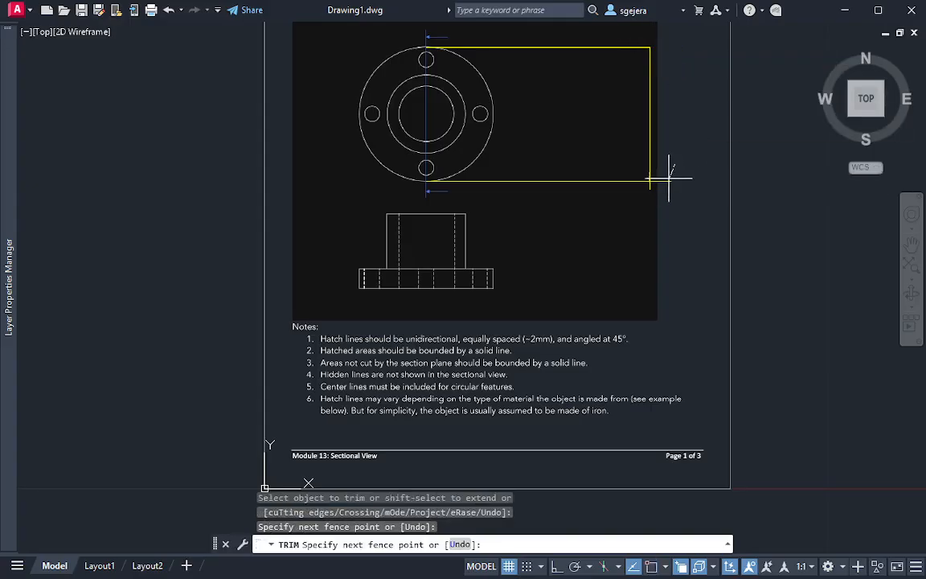
pyautogui.click(652, 184)
pyautogui.press('Return')
pyautogui.press('Escape')
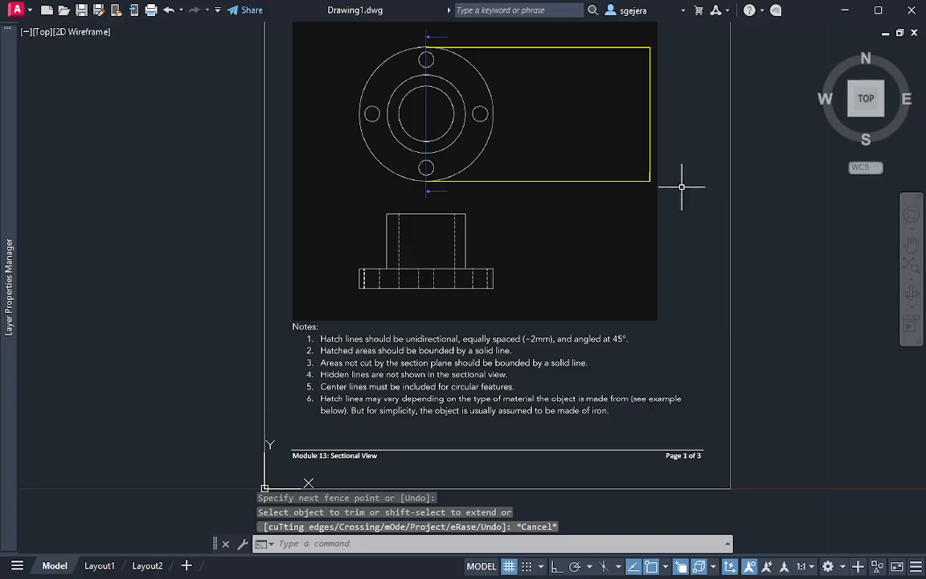
# Draw a construction circle centered on the hub's upper-right corner in the front view, with its radius reaching the flange's bottom edge
pyautogui.scroll(2, 682, 186)
pyautogui.moveTo(644, 176); pyautogui.dragTo(624, 238, button='middle')
pyautogui.scroll(-2, 636, 250)
pyautogui.press('Escape')
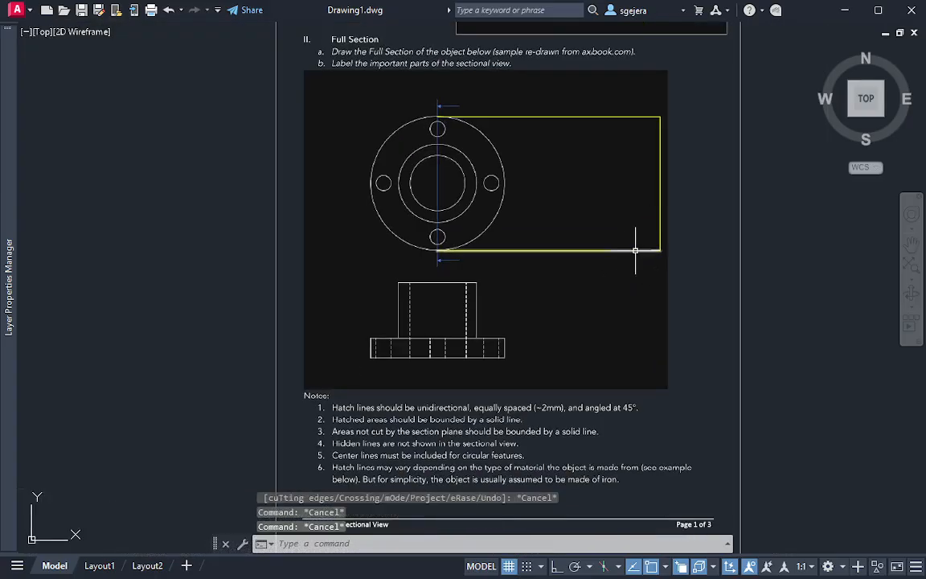
pyautogui.scroll(2, 641, 254)
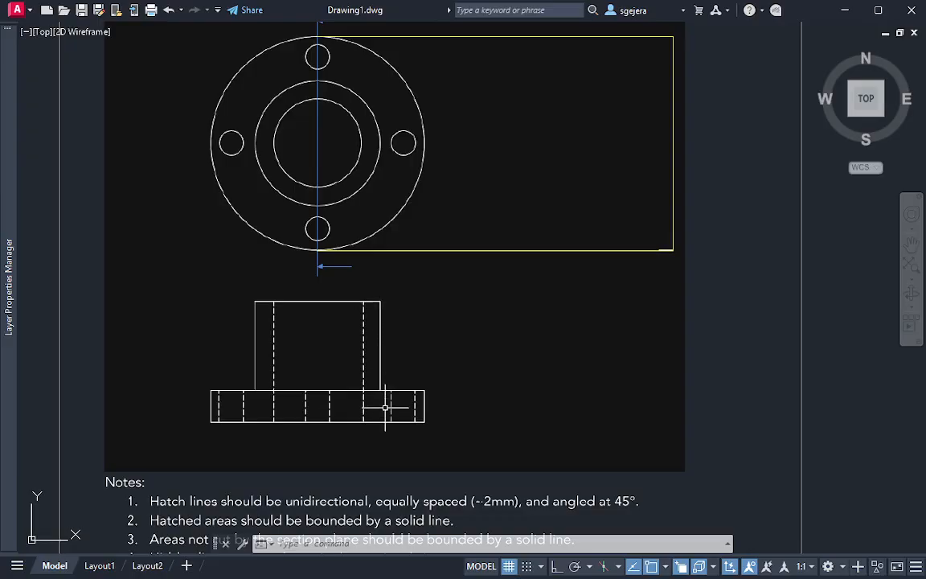
pyautogui.write('c')
pyautogui.press('Return')
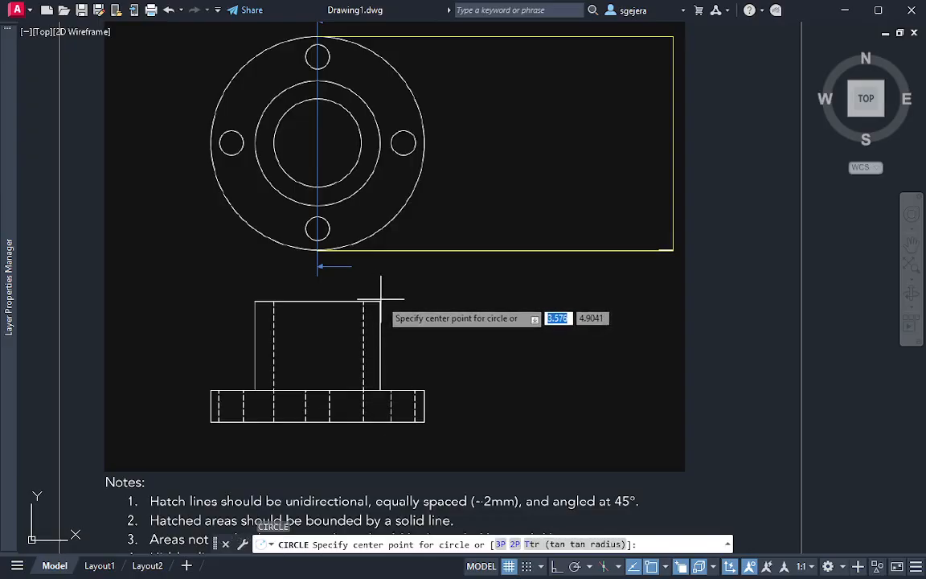
pyautogui.click(381, 304)
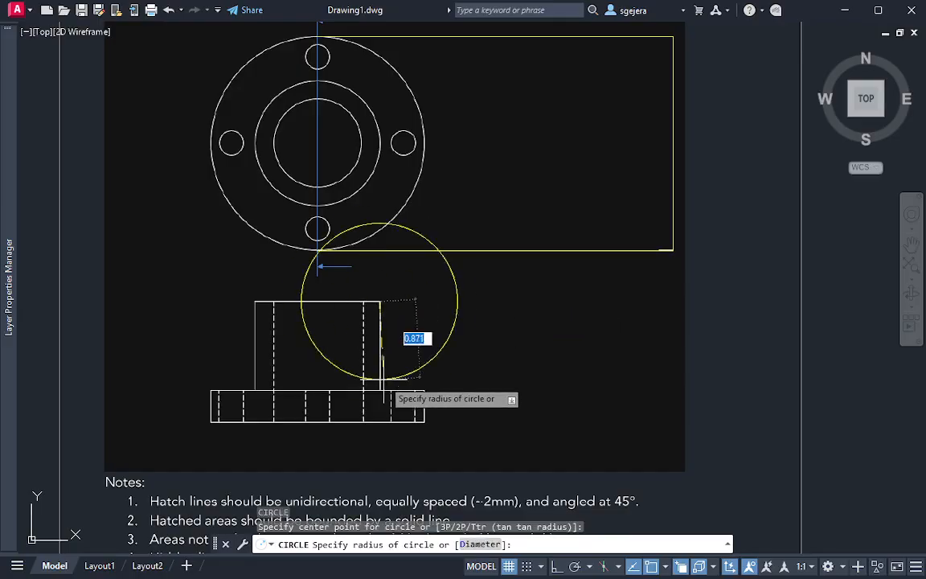
pyautogui.click(384, 422)
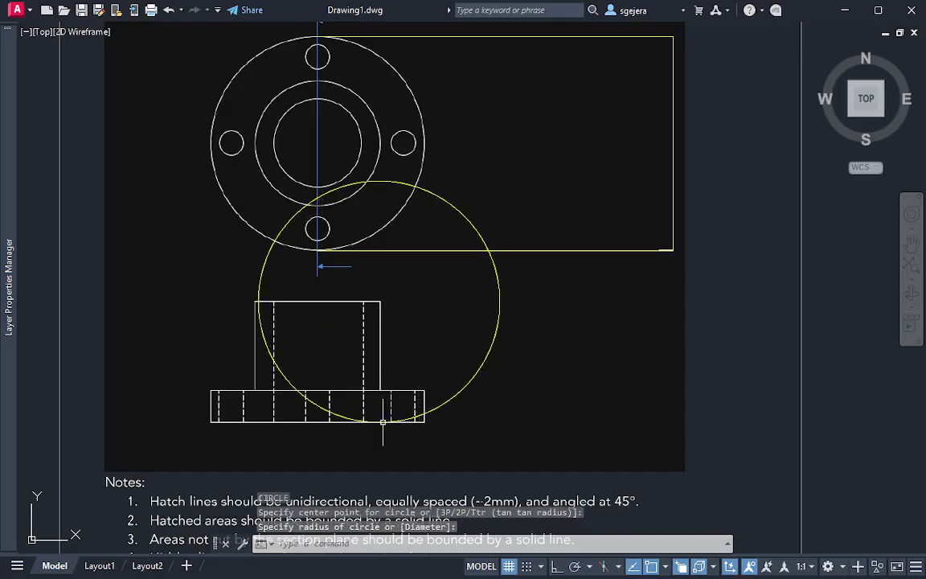
# Move the construction circle by its center to the lower-right corner of the yellow section outline
pyautogui.click(503, 378)
pyautogui.click(391, 316)
pyautogui.click(379, 301)
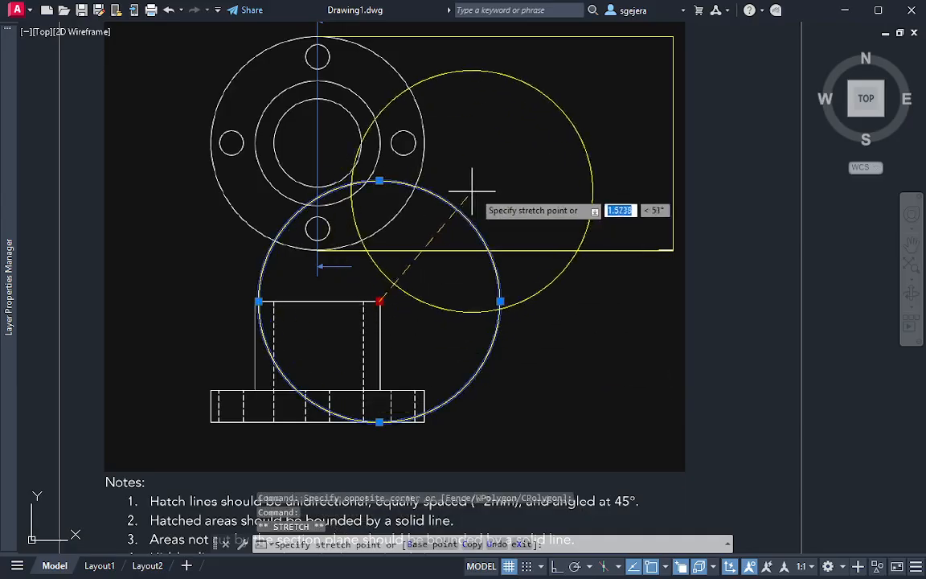
pyautogui.click(674, 250)
pyautogui.press('Escape')
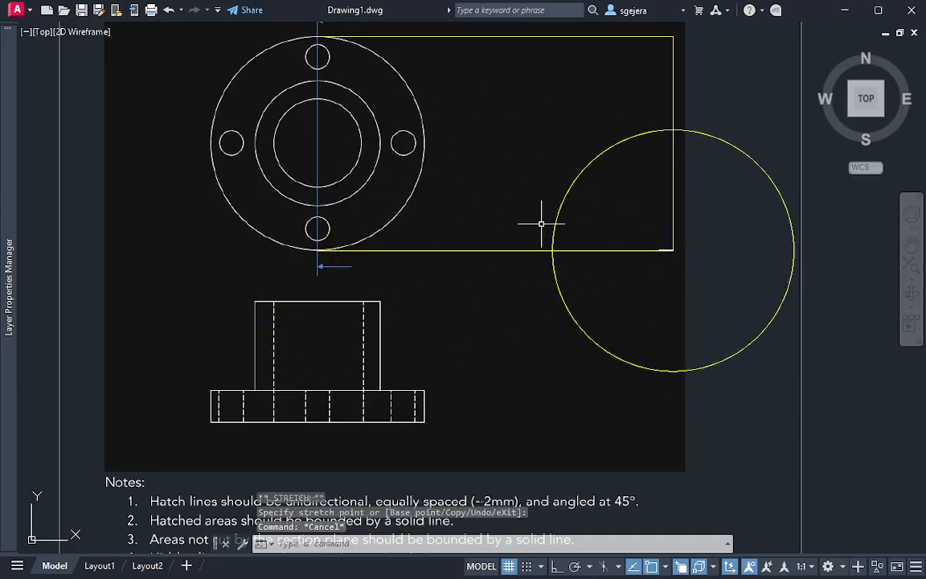
# Draw a vertical line from the circle's intersection with the lower projection line up to the upper projection line
pyautogui.write('l')
pyautogui.press('Return')
pyautogui.click(553, 250)
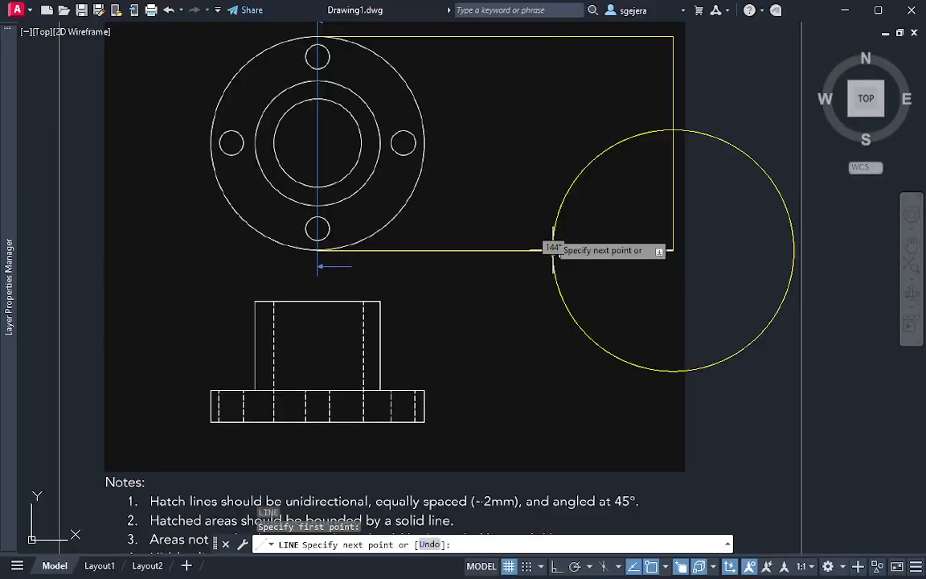
pyautogui.click(554, 36)
pyautogui.press('Escape')
# Erase the construction circle at the lower-right corner of the section outline
pyautogui.click(764, 373)
pyautogui.click(720, 326)
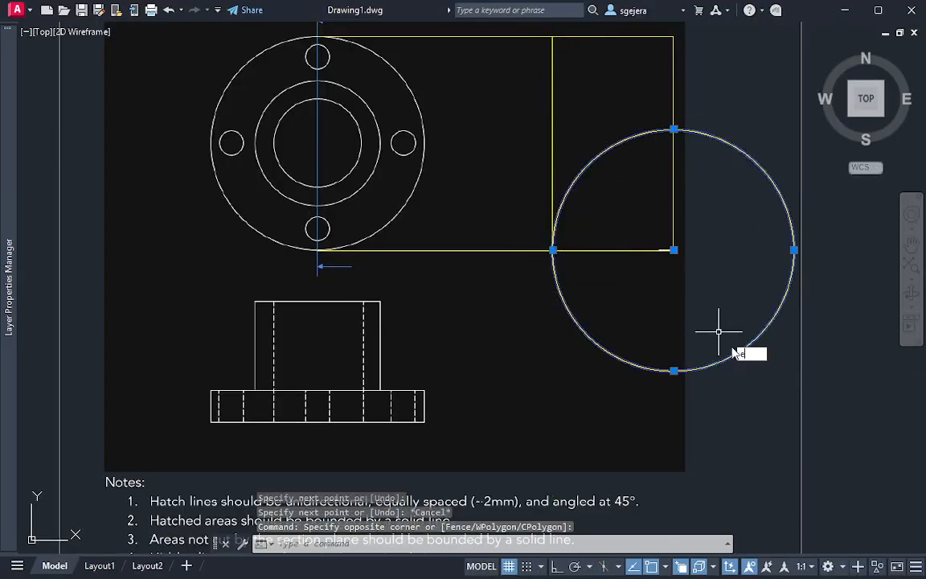
pyautogui.write('e')
pyautogui.press('Return')
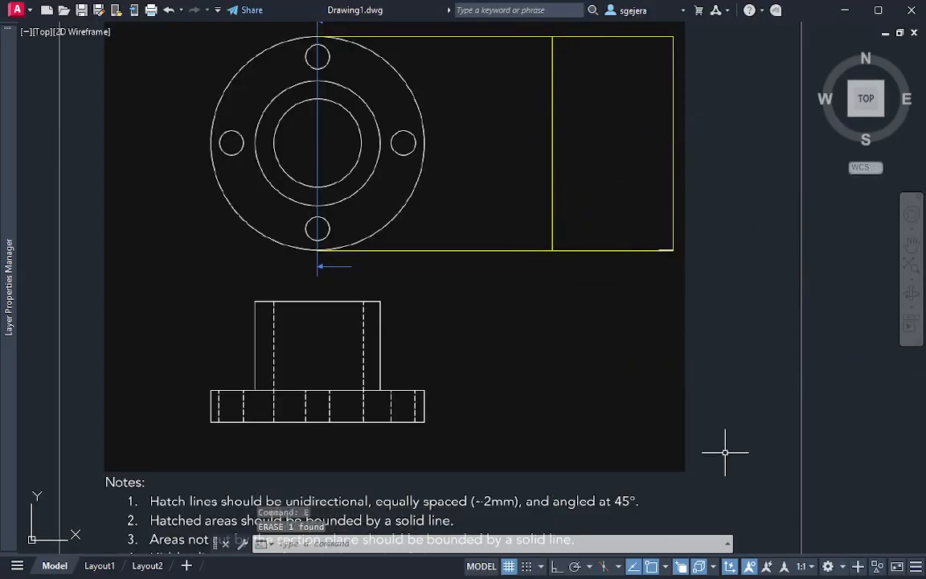
# Turn off the Apparent Intersection, Extension and Midpoint object snaps
pyautogui.click(666, 567)
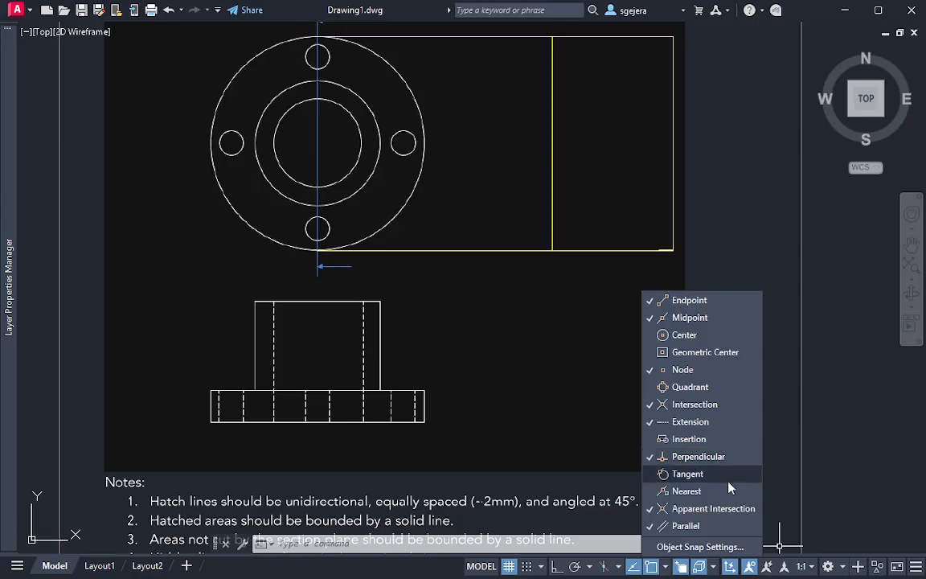
pyautogui.click(723, 509)
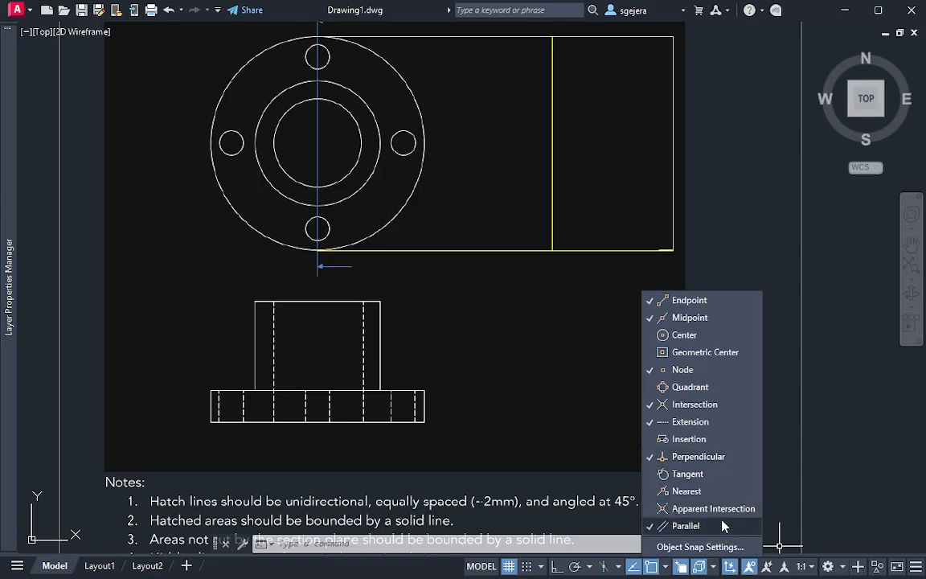
pyautogui.click(722, 529)
pyautogui.click(716, 422)
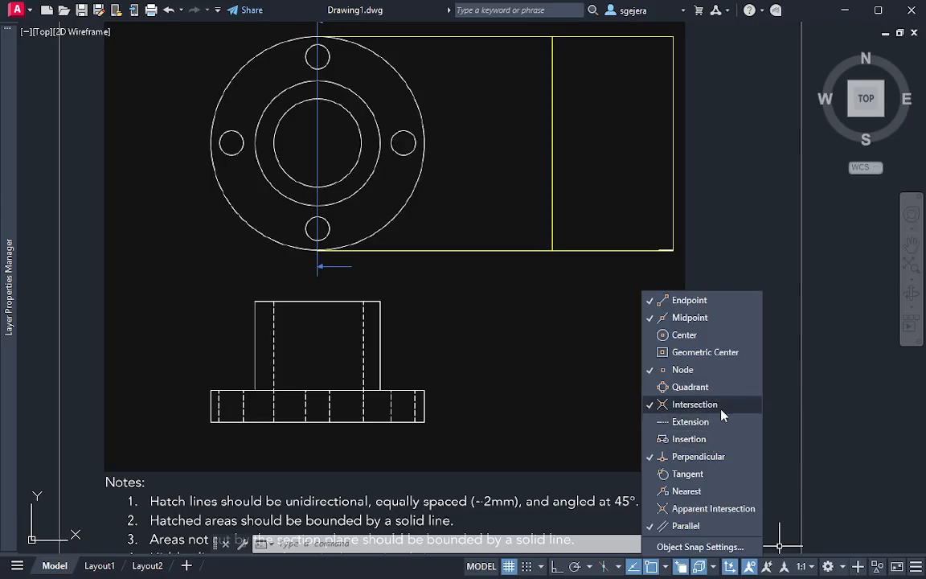
pyautogui.click(713, 320)
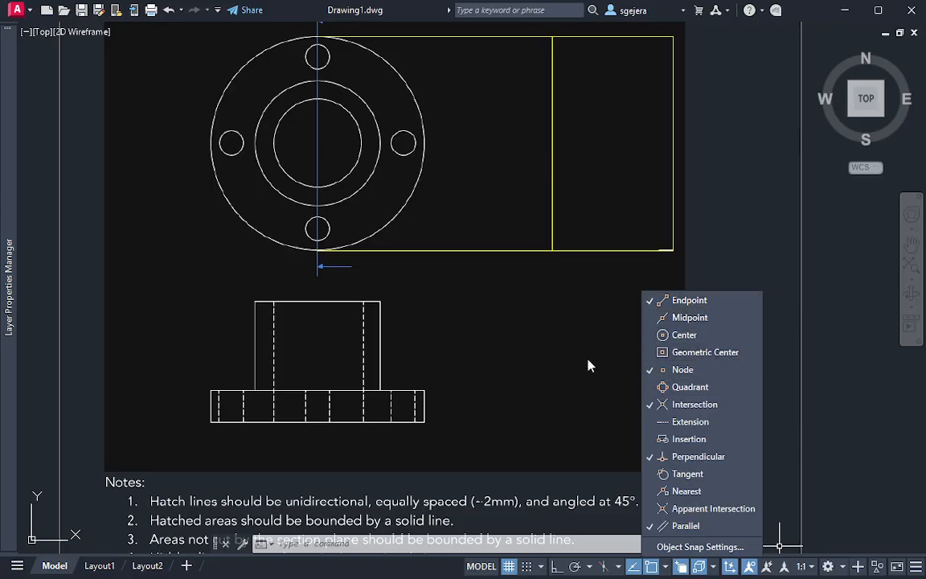
# Turn the Midpoint object snap back on
pyautogui.click(667, 317)
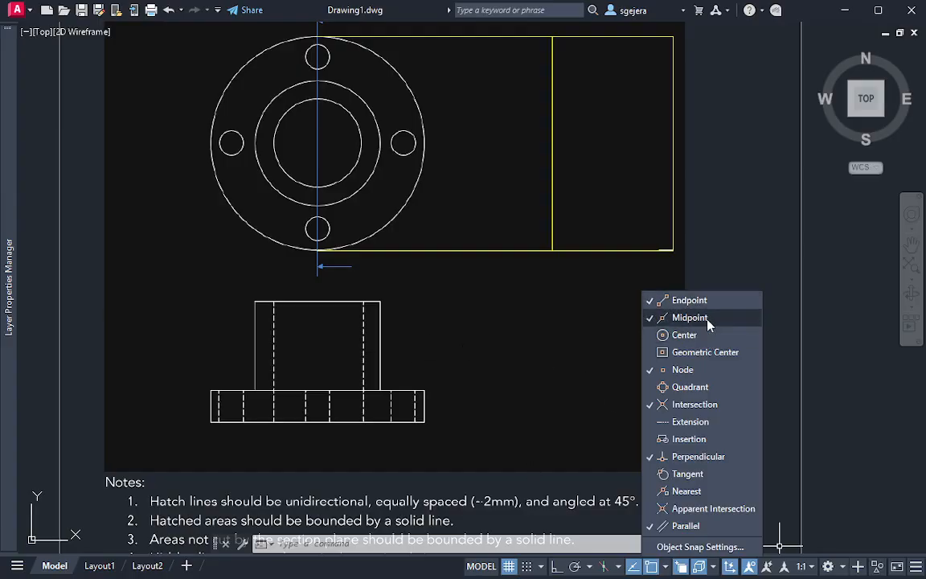
pyautogui.click(521, 375)
# Draw a construction circle centered on the flange's lower-right corner in the front view, using the flange thickness as its radius
pyautogui.moveTo(486, 354)
pyautogui.mouseDown(button='middle')
pyautogui.moveTo(442, 399)
pyautogui.moveTo(459, 405)
pyautogui.mouseUp(button='middle')
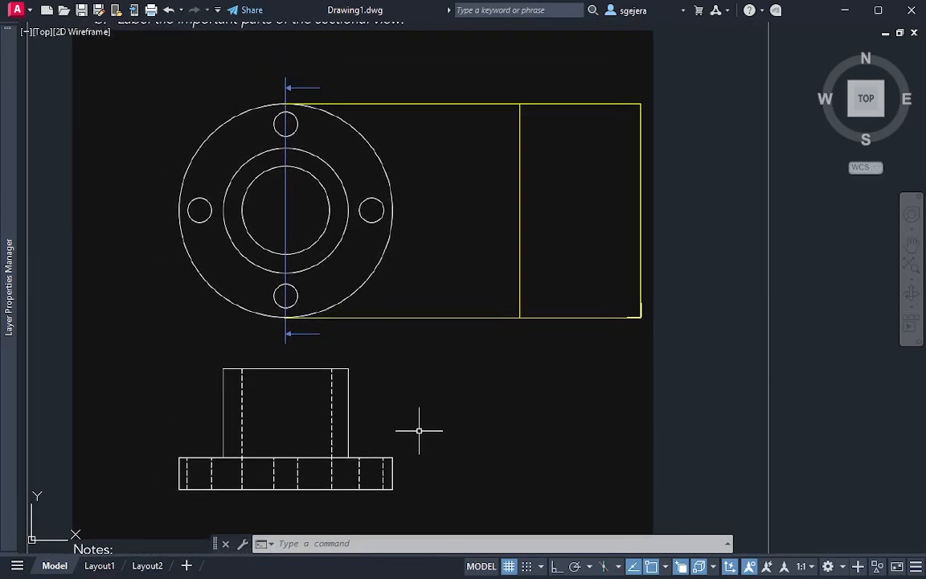
pyautogui.moveTo(469, 310); pyautogui.dragTo(464, 329, button='middle')
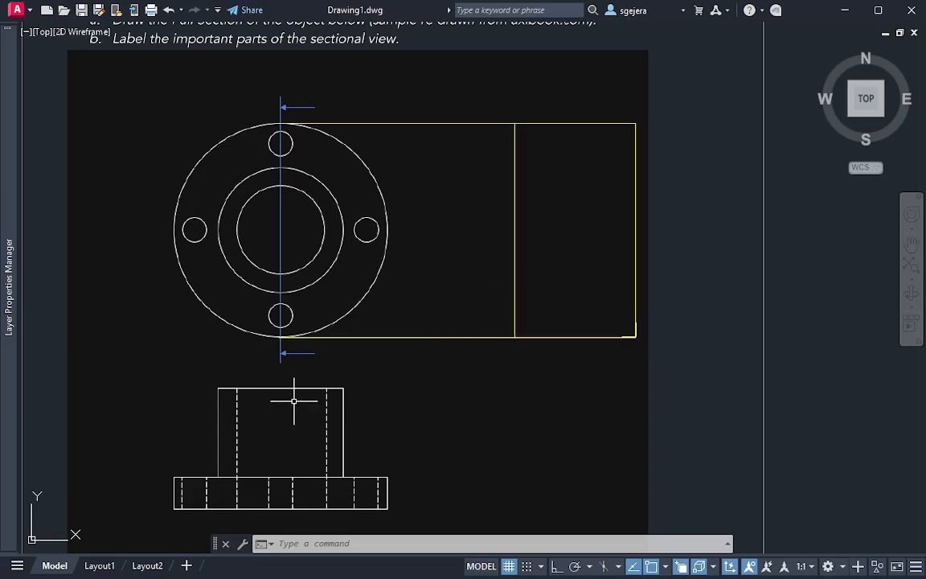
pyautogui.moveTo(424, 435)
pyautogui.mouseDown(button='middle')
pyautogui.moveTo(448, 408)
pyautogui.moveTo(450, 416)
pyautogui.mouseUp(button='middle')
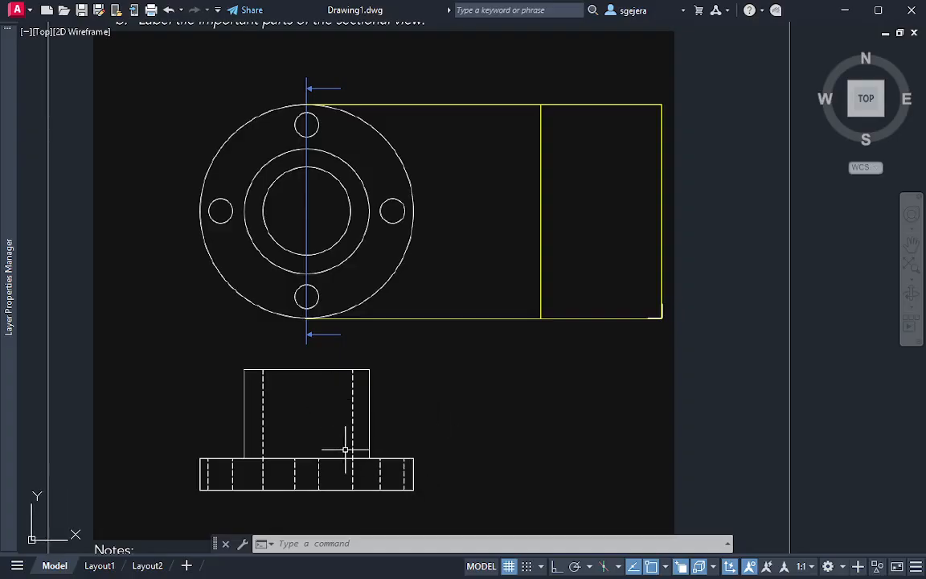
pyautogui.write('c')
pyautogui.press('Return')
pyautogui.click(412, 489)
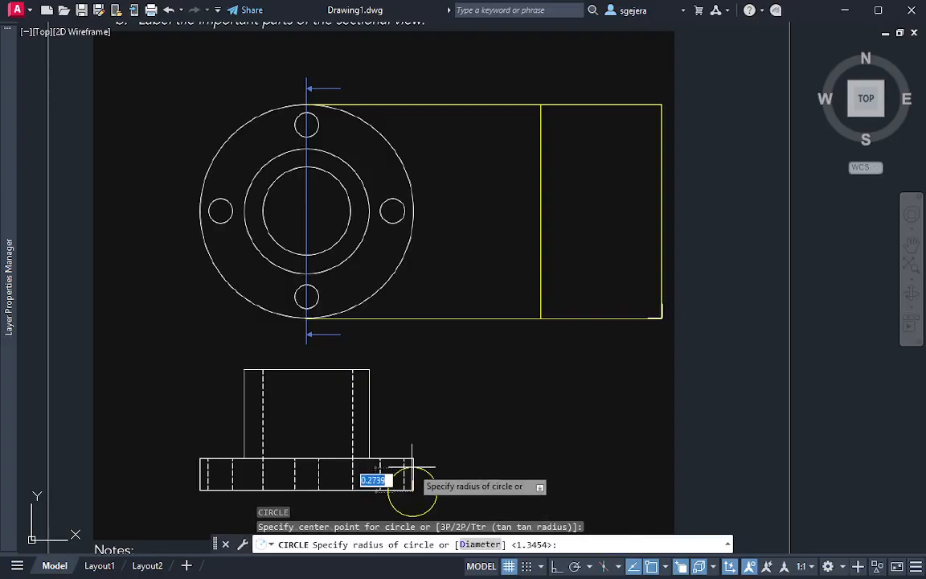
pyautogui.click(413, 460)
# Move the flange-thickness circle by its center to the lower-right corner of the yellow section outline
pyautogui.click(441, 481)
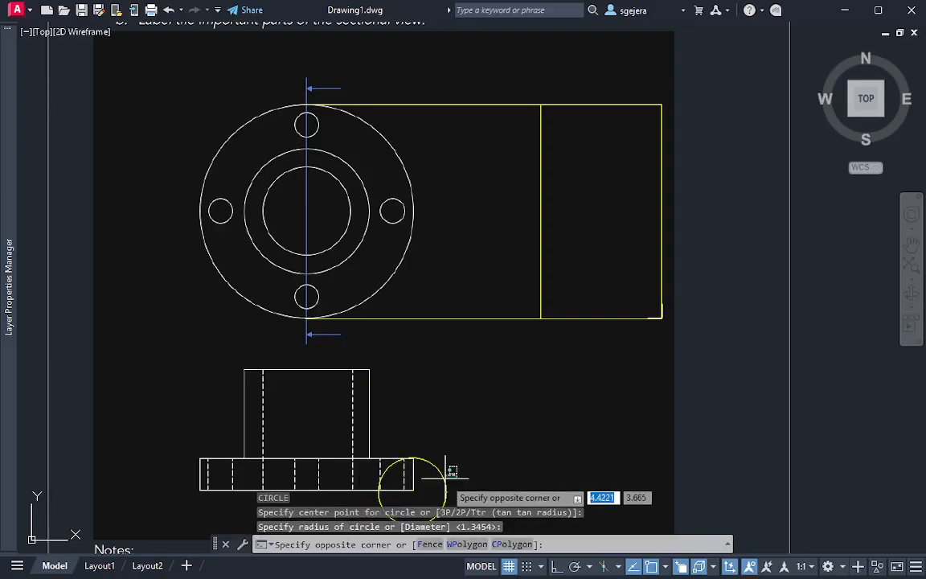
pyautogui.click(406, 465)
pyautogui.click(412, 490)
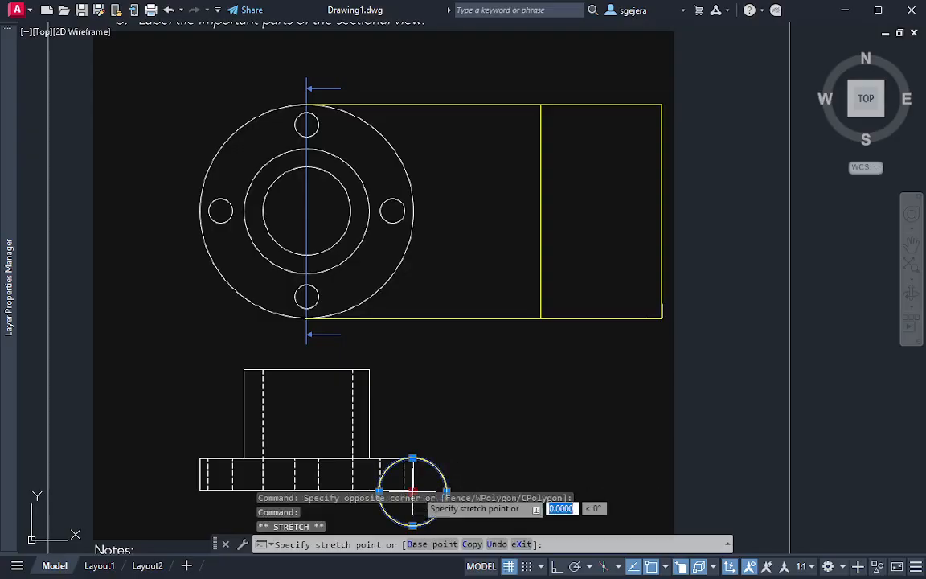
pyautogui.press('Escape')
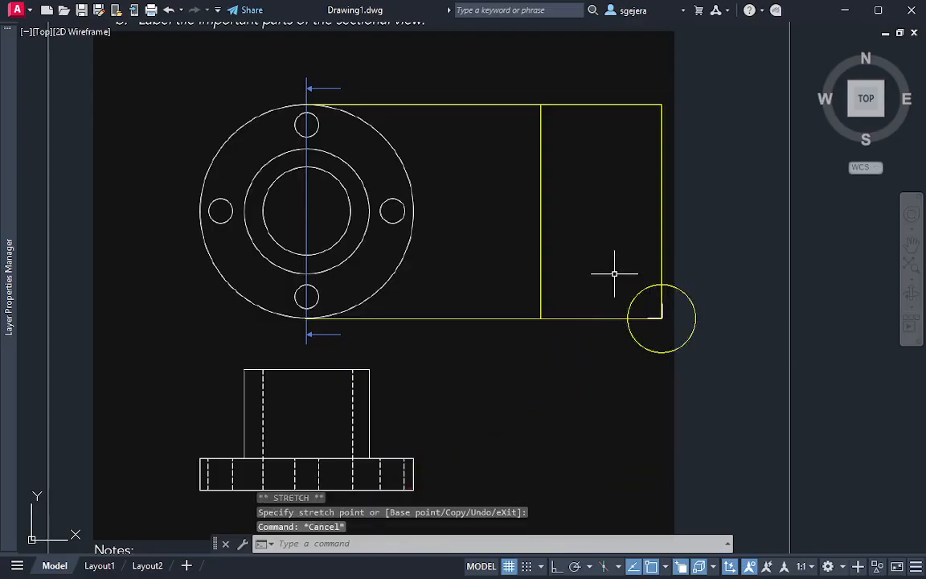
# Draw a vertical line for the flange face from the circle's left intersection with the lower projection line up to the upper projection line
pyautogui.write('l')
pyautogui.press('Return')
pyautogui.click(628, 318)
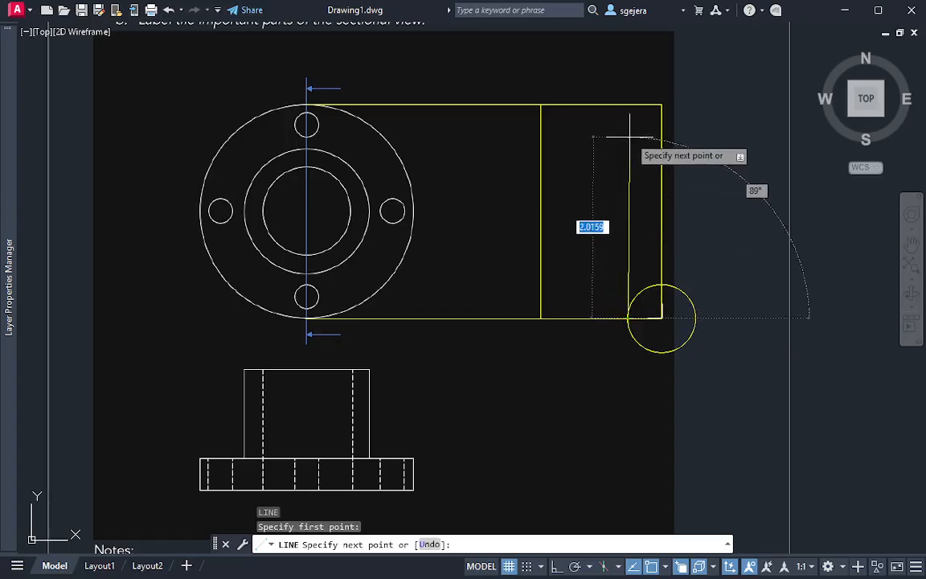
pyautogui.press('Escape')
pyautogui.press('Escape')
# Erase the flange-thickness construction circle at the section's lower-right corner
pyautogui.click(719, 348)
pyautogui.click(688, 328)
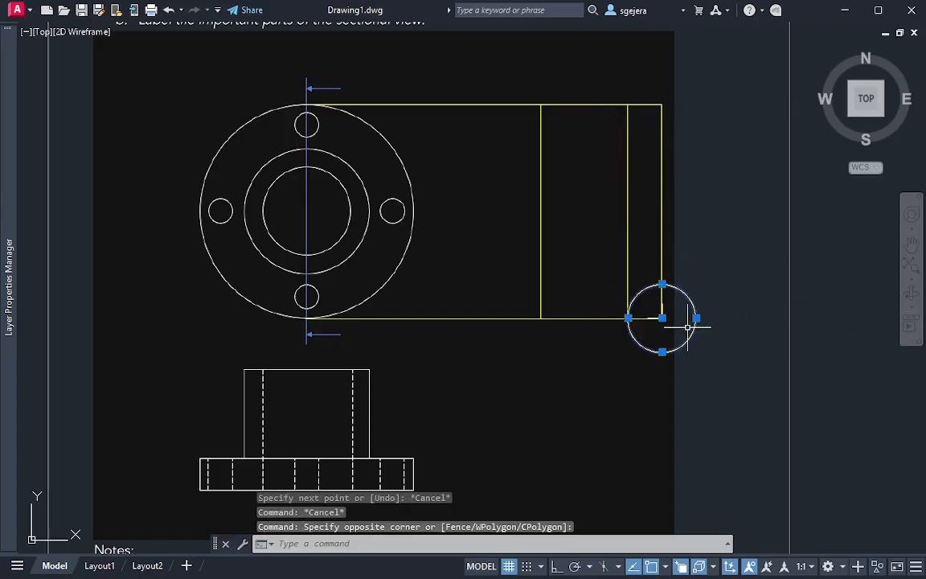
pyautogui.write('e')
pyautogui.press('Return')
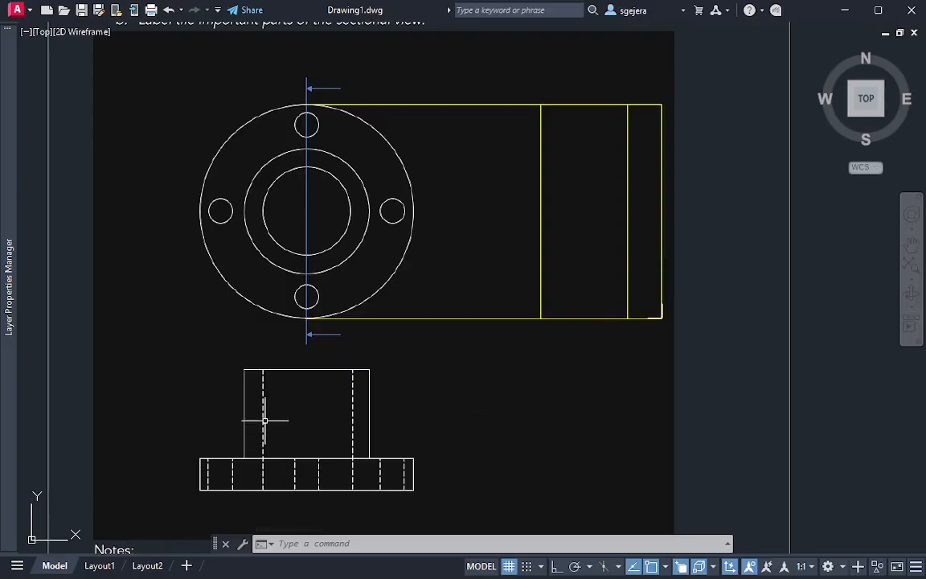
pyautogui.moveTo(234, 361); pyautogui.dragTo(366, 426)
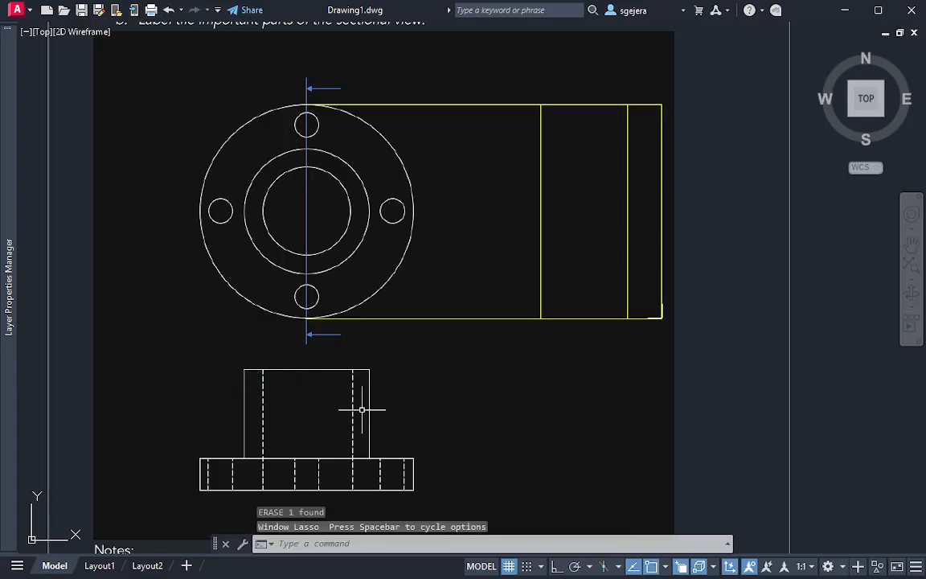
pyautogui.click(395, 378)
pyautogui.click(252, 361)
pyautogui.click(233, 361)
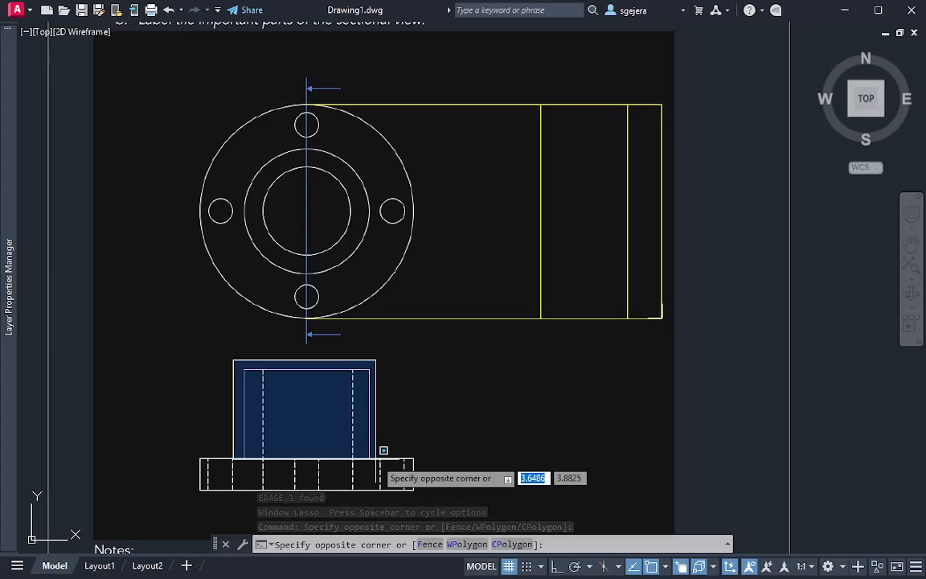
pyautogui.click(383, 450)
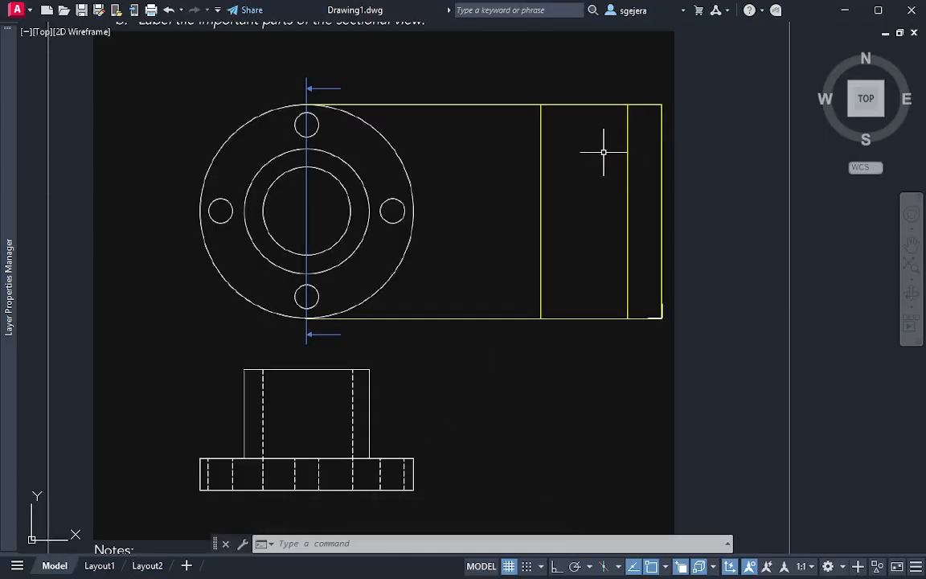
# Draw a construction circle centered on the flange's upper-right corner in the front view, with its radius reaching the cylinder's right side
pyautogui.write('c')
pyautogui.press('Return')
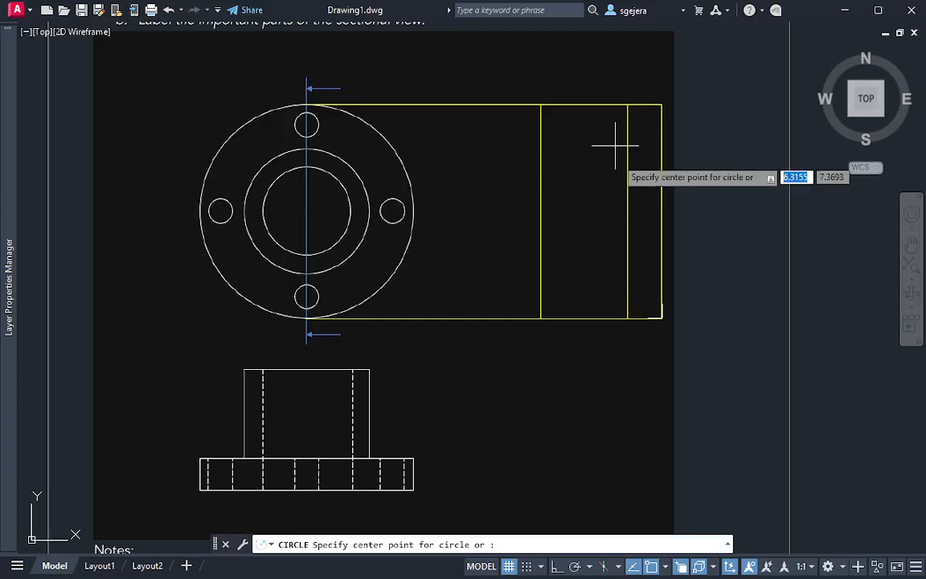
pyautogui.click(413, 458)
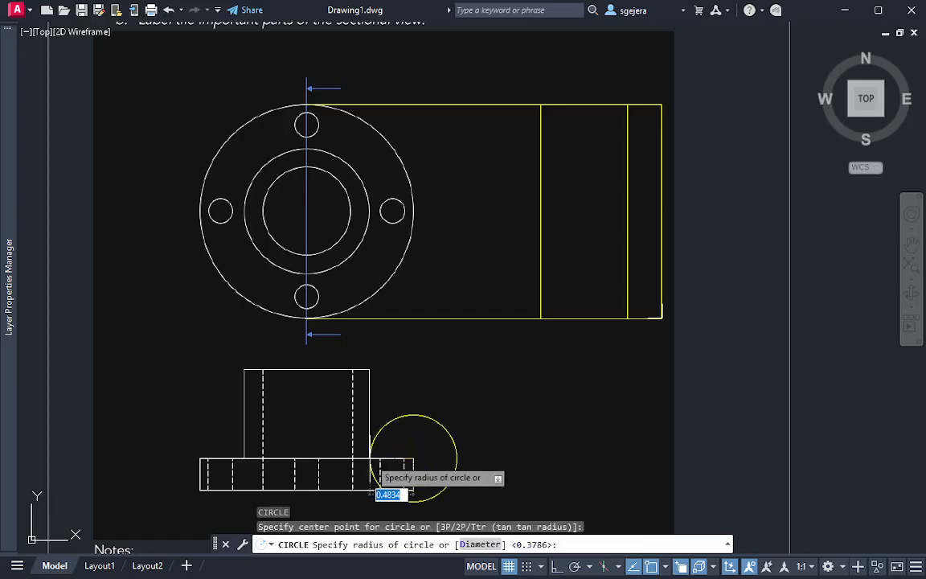
pyautogui.click(371, 460)
# Move the new construction circle by its center to the lower end of the flange face line in the section
pyautogui.click(451, 431)
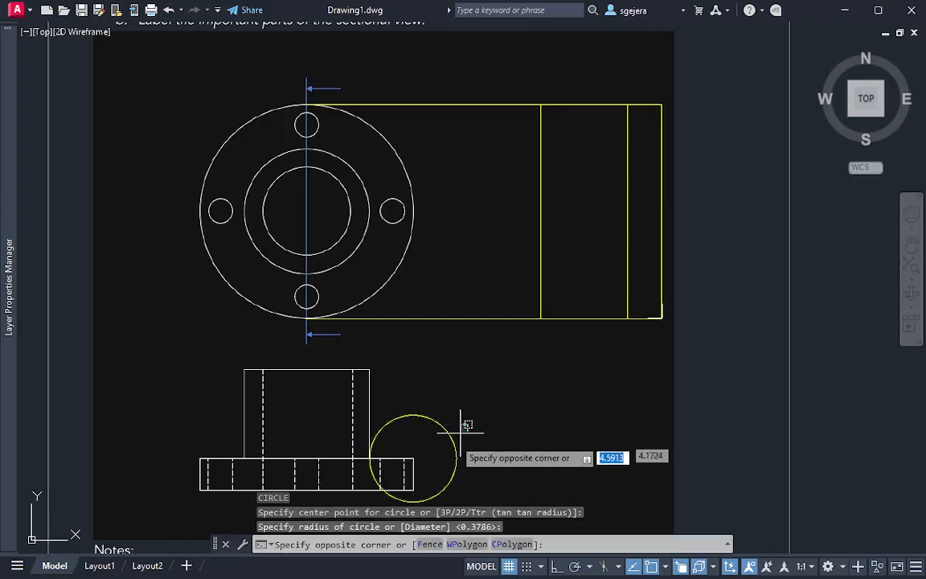
pyautogui.click(433, 472)
pyautogui.click(413, 458)
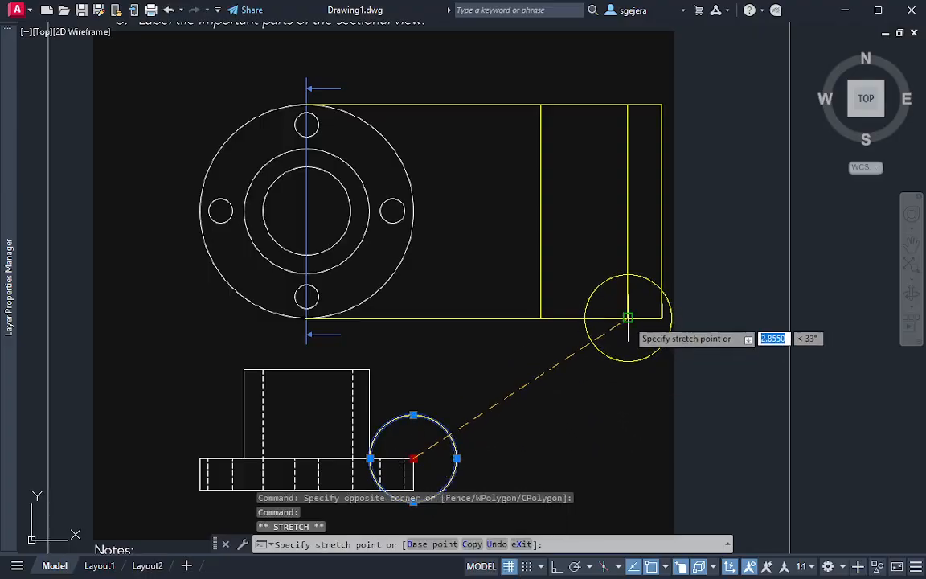
pyautogui.click(628, 317)
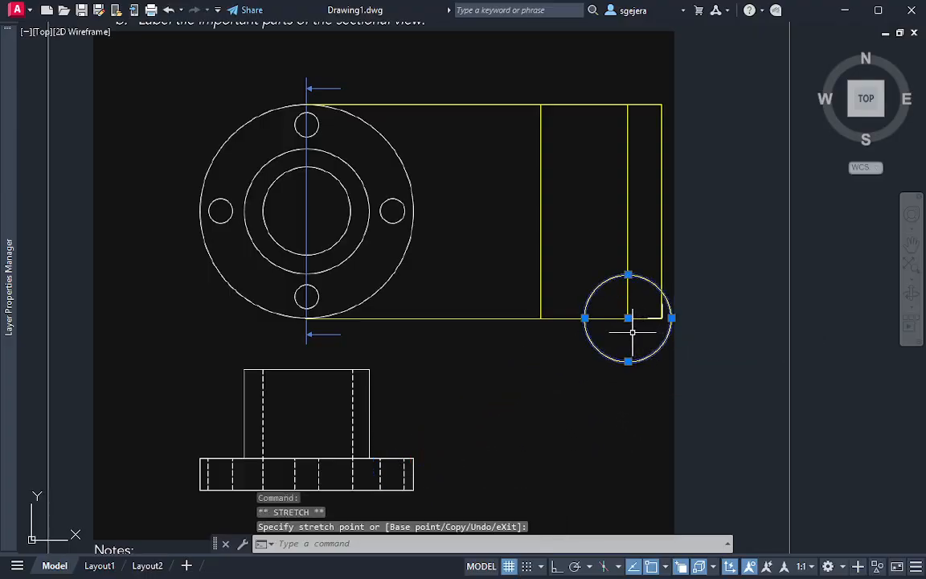
pyautogui.press('Escape')
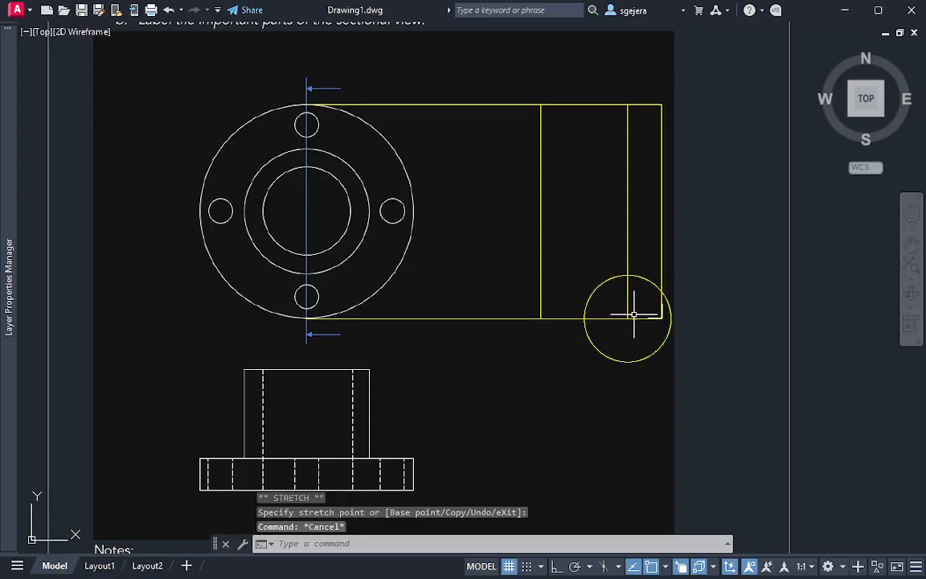
# Draw a horizontal line from the circle's upper intersection with the flange face line across to the section's left vertical line
pyautogui.write('line')
pyautogui.press('Return')
pyautogui.click(628, 275)
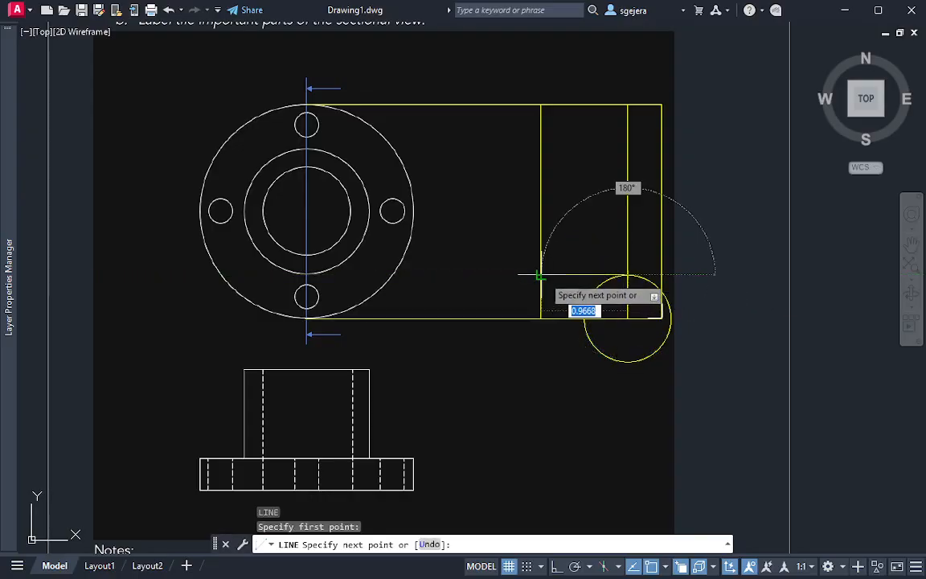
pyautogui.click(541, 276)
pyautogui.press('Escape')
# Move the construction circle by its center to the upper end of the flange face line
pyautogui.click(677, 326)
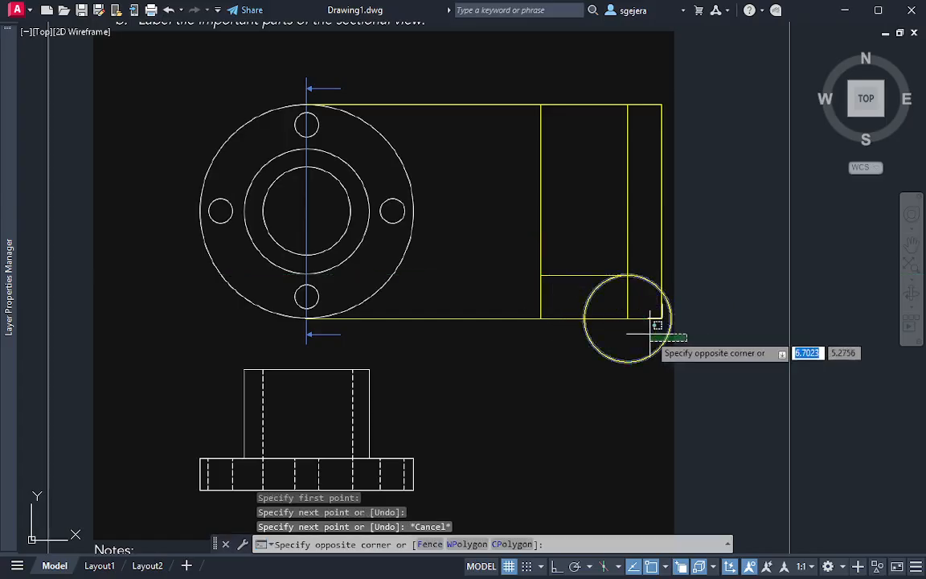
pyautogui.click(653, 323)
pyautogui.click(628, 318)
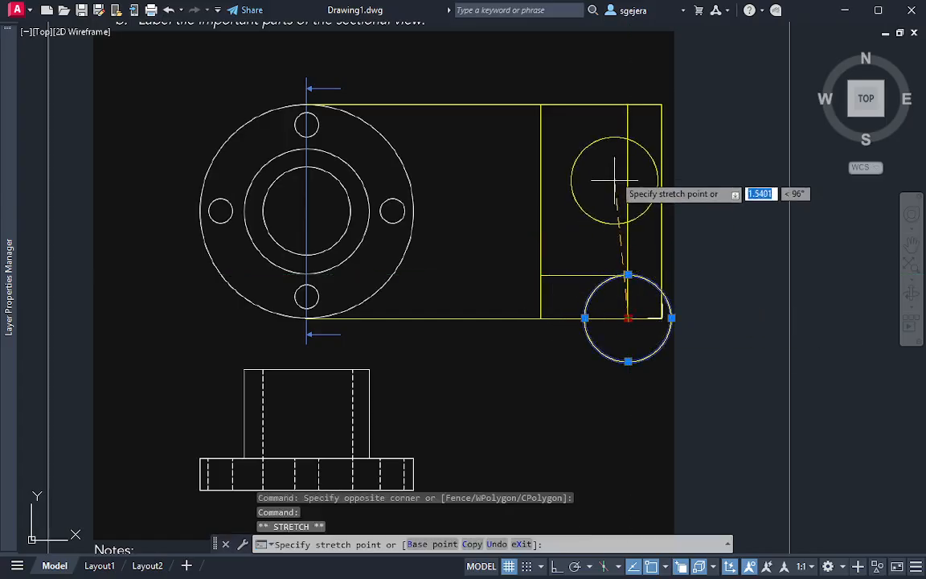
pyautogui.click(628, 105)
pyautogui.press('Escape')
# Draw the cylinder's upper horizontal edge from the circle's lower intersection with the flange face line to the section's left vertical line
pyautogui.write('l')
pyautogui.press('Return')
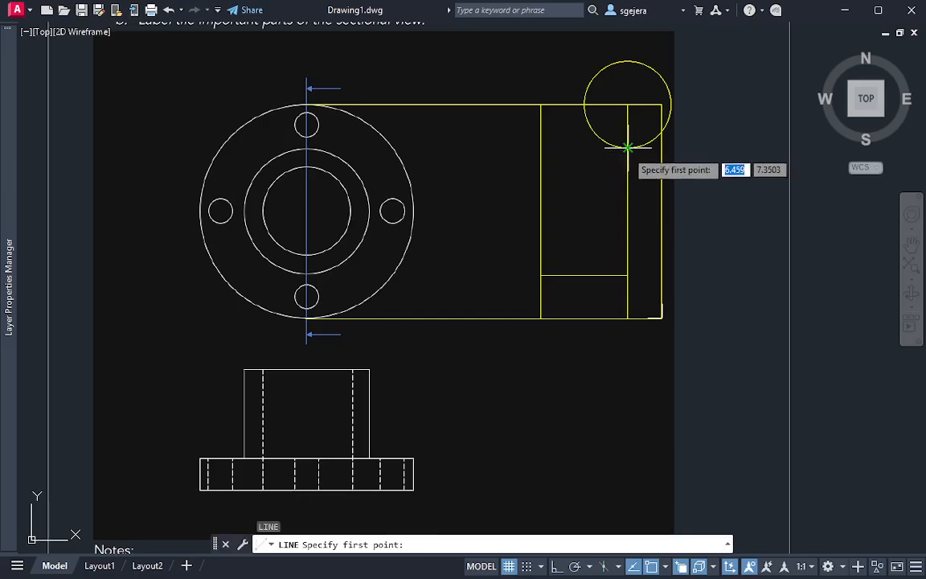
pyautogui.click(628, 148)
pyautogui.press('Escape')
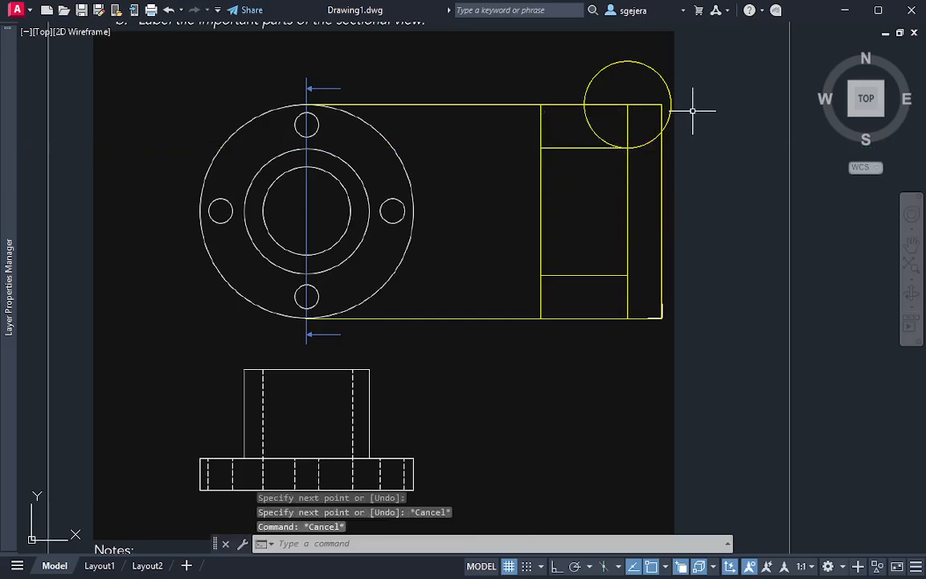
# Erase the construction circle at the upper end of the flange face line
pyautogui.click(690, 107)
pyautogui.click(667, 96)
pyautogui.press('Delete')
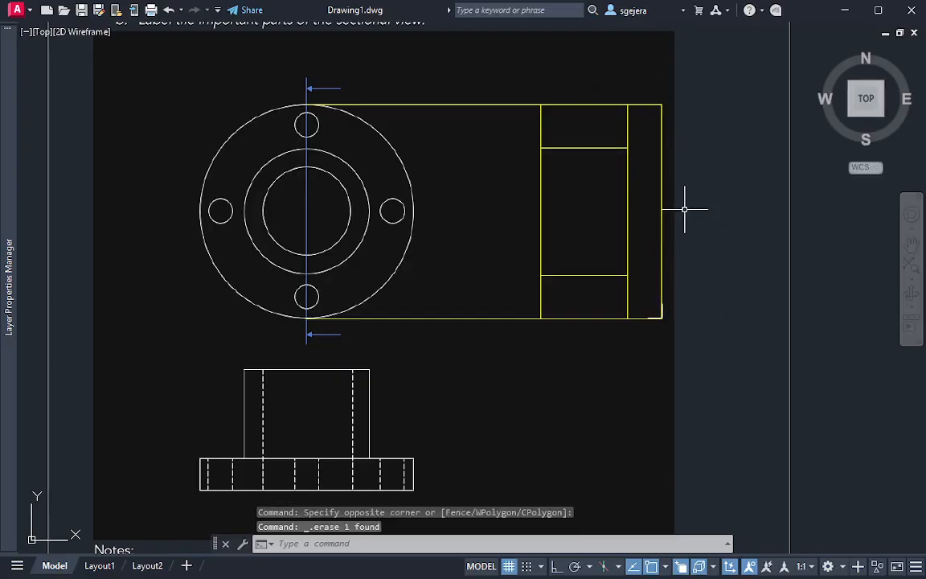
# Try to mirror all the yellow section lines about the outline's right vertical edge, erasing the source objects
pyautogui.moveTo(654, 163); pyautogui.dragTo(614, 178, button='middle')
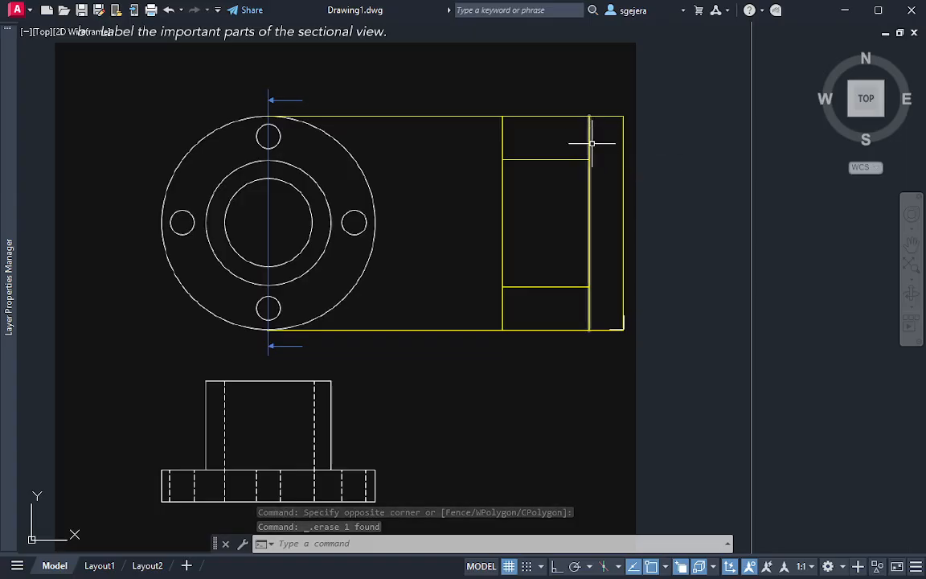
pyautogui.click(666, 81)
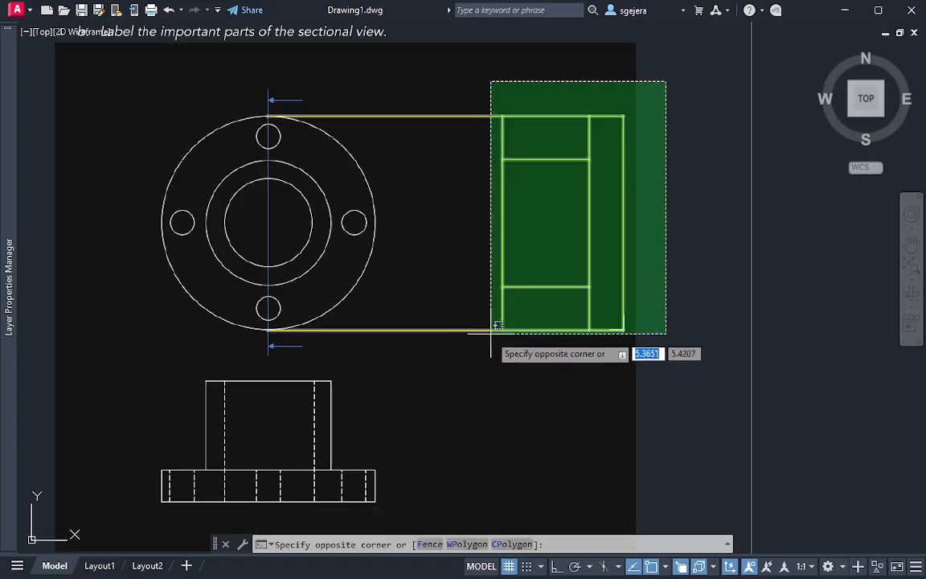
pyautogui.click(491, 332)
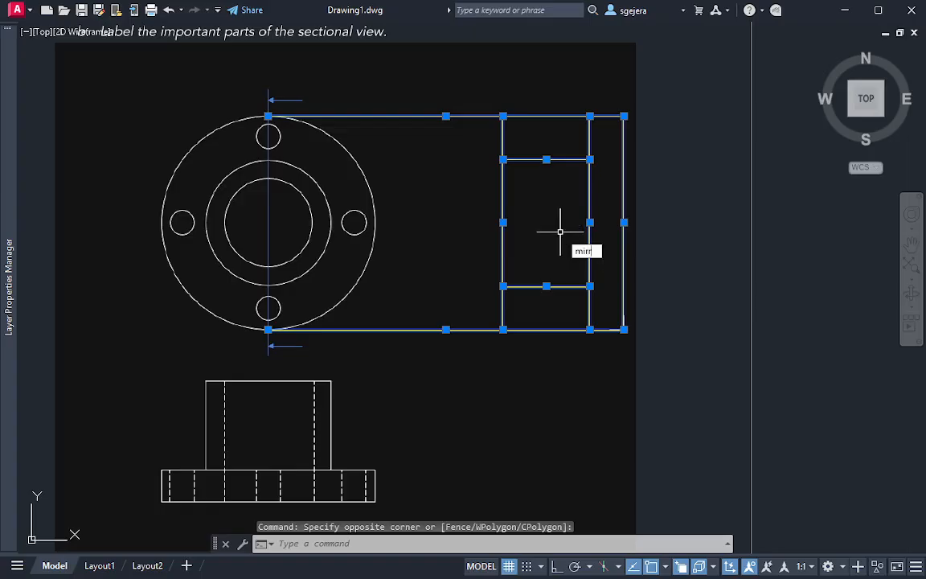
pyautogui.press('Return')
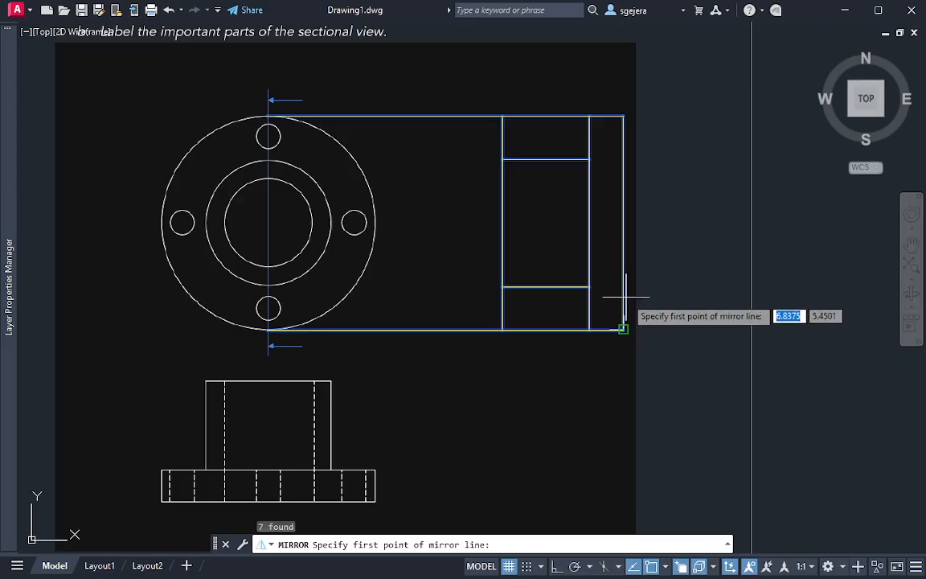
pyautogui.click(626, 325)
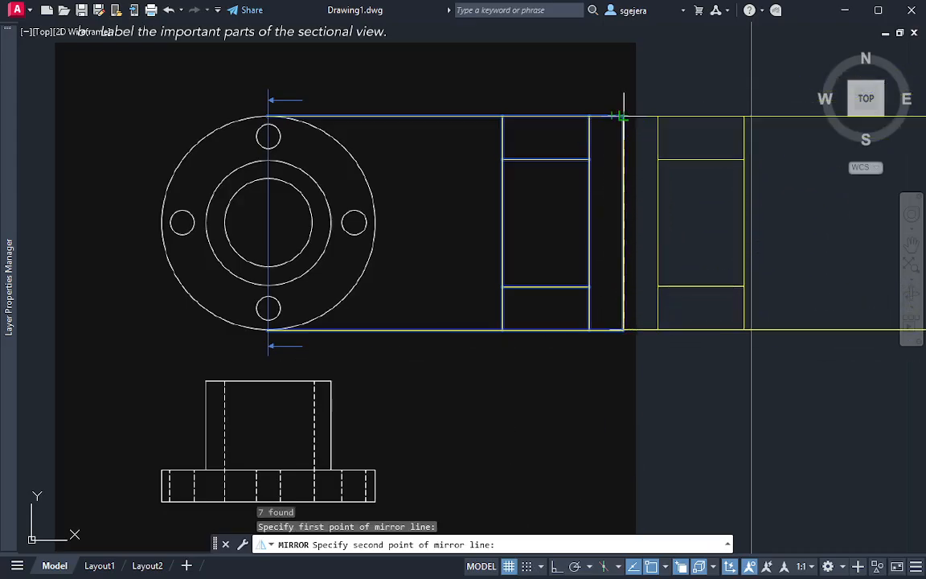
pyautogui.click(621, 118)
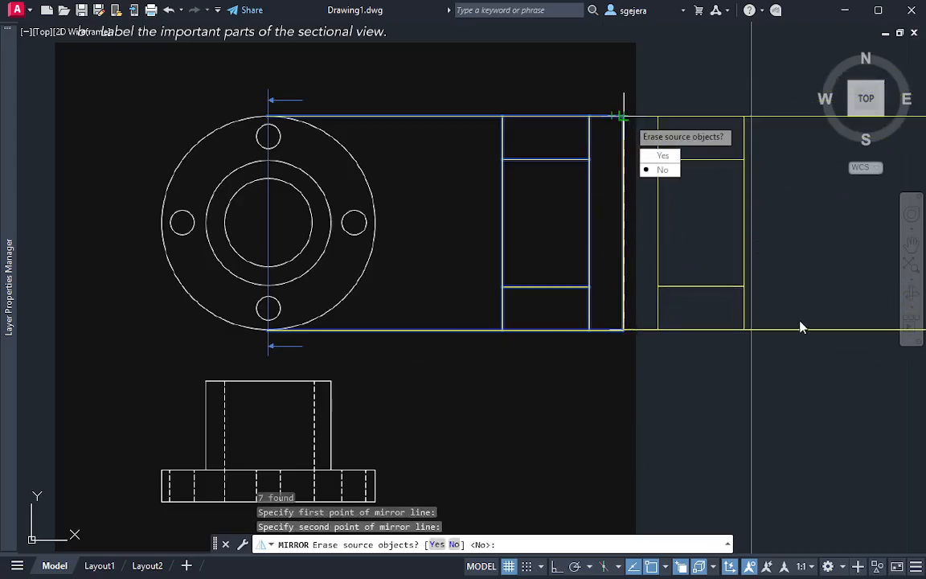
pyautogui.click(663, 156)
pyautogui.moveTo(798, 347); pyautogui.dragTo(641, 343, button='middle')
pyautogui.click(793, 441)
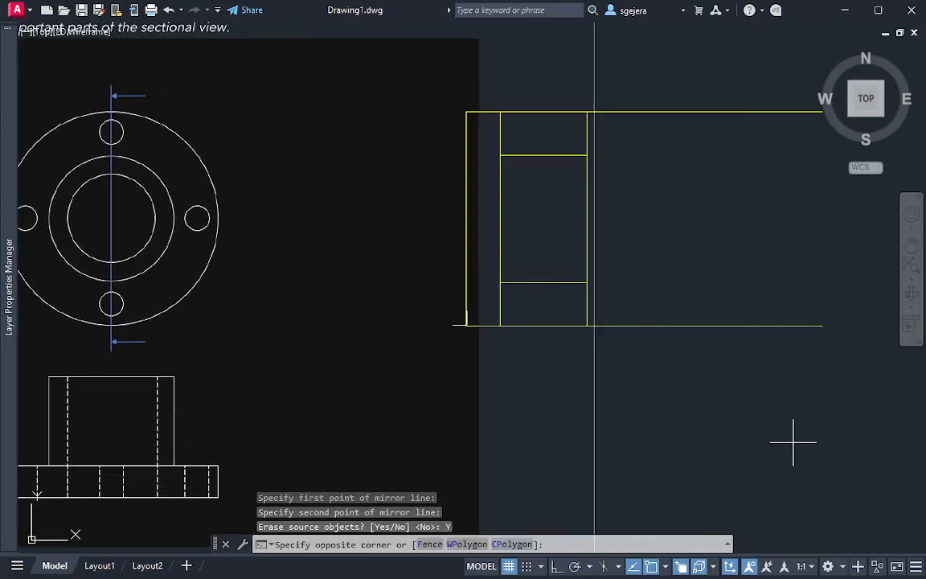
pyautogui.press('Escape')
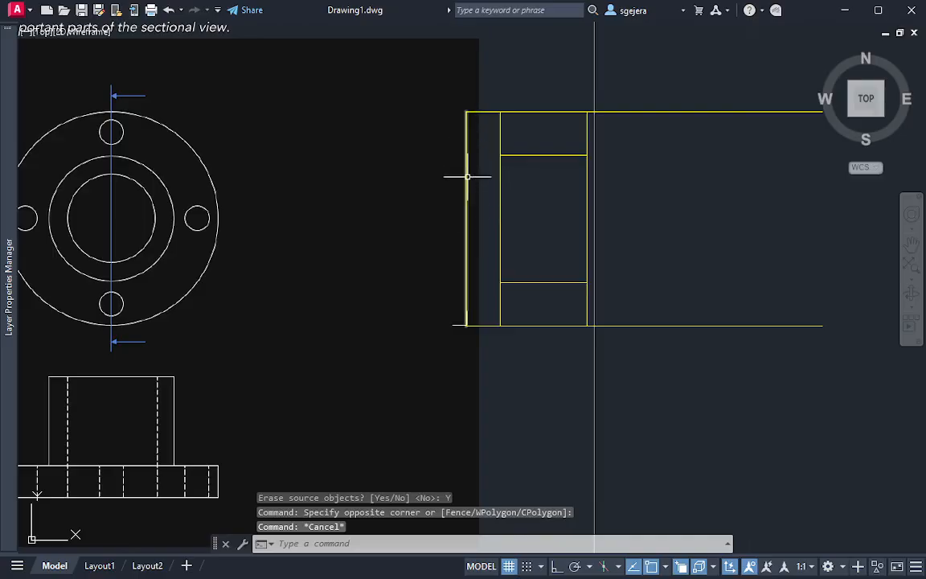
# Undo the mirroring of the yellow section lines
pyautogui.hotkey('ctrl', 'z')
pyautogui.hotkey('ctrl', 'z')
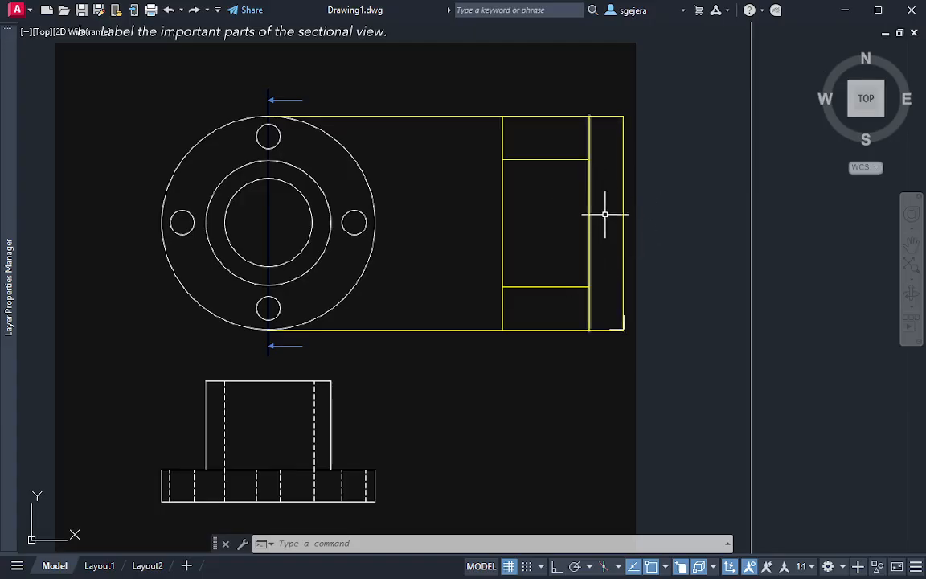
pyautogui.hotkey('ctrl', 'z')
pyautogui.press('Escape')
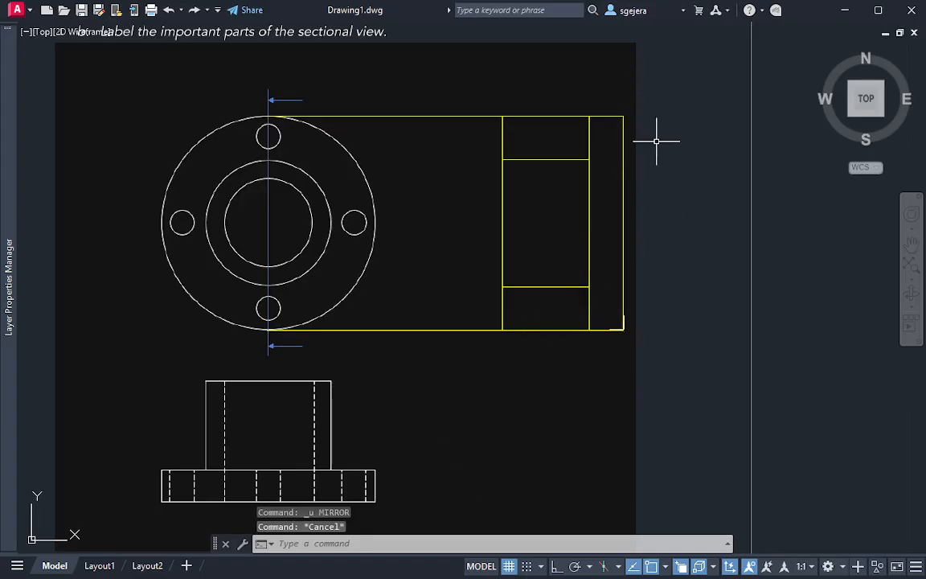
pyautogui.click(660, 88)
pyautogui.click(451, 345)
pyautogui.press('Escape')
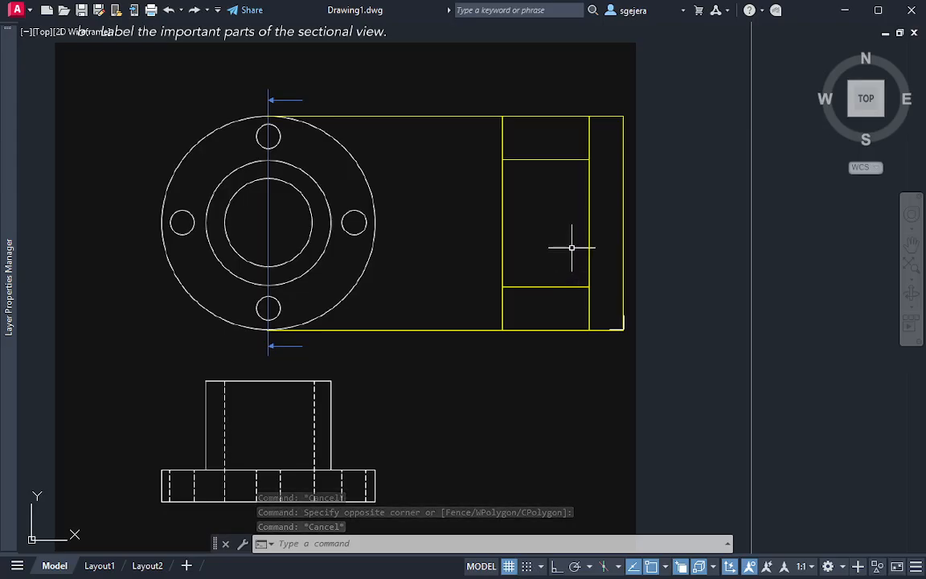
pyautogui.click(406, 376)
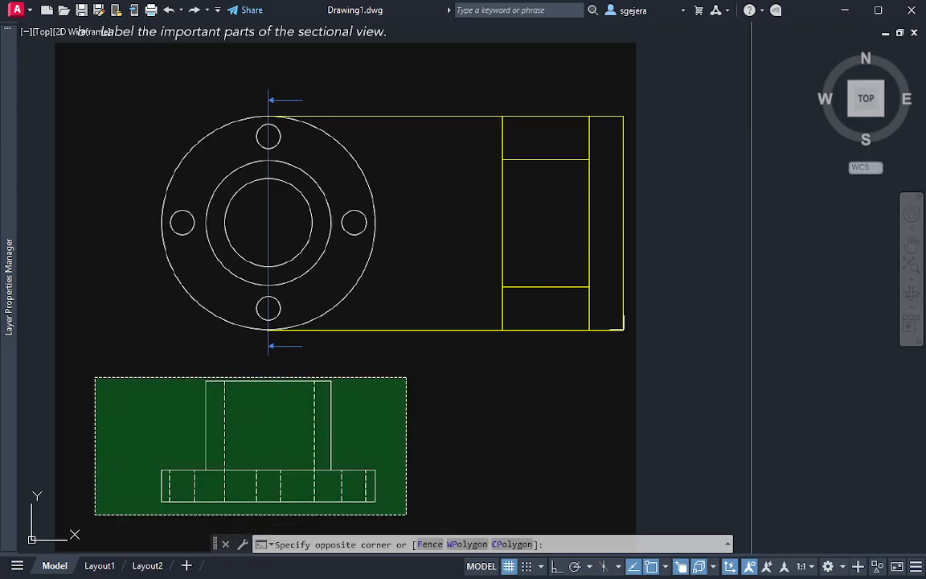
pyautogui.press('Escape')
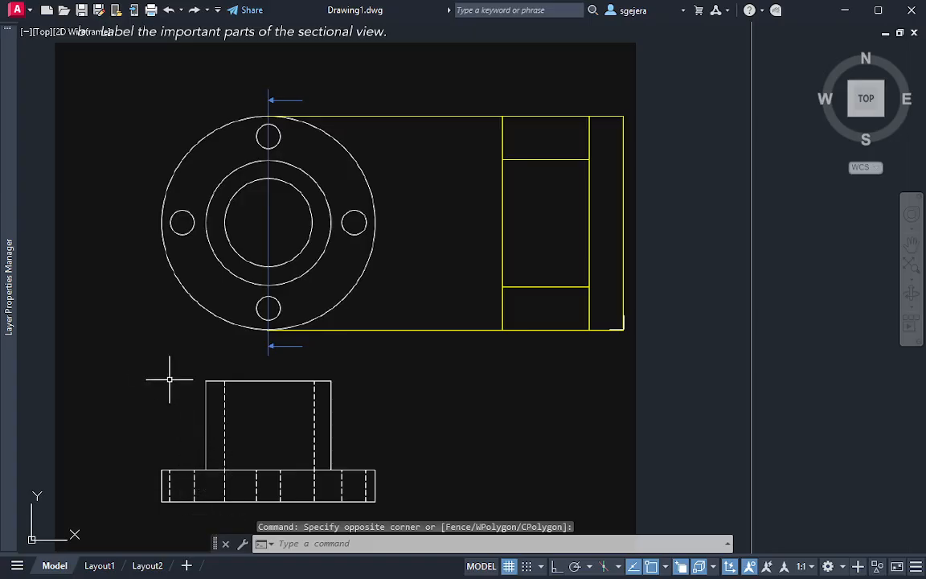
pyautogui.click(140, 358)
pyautogui.click(408, 519)
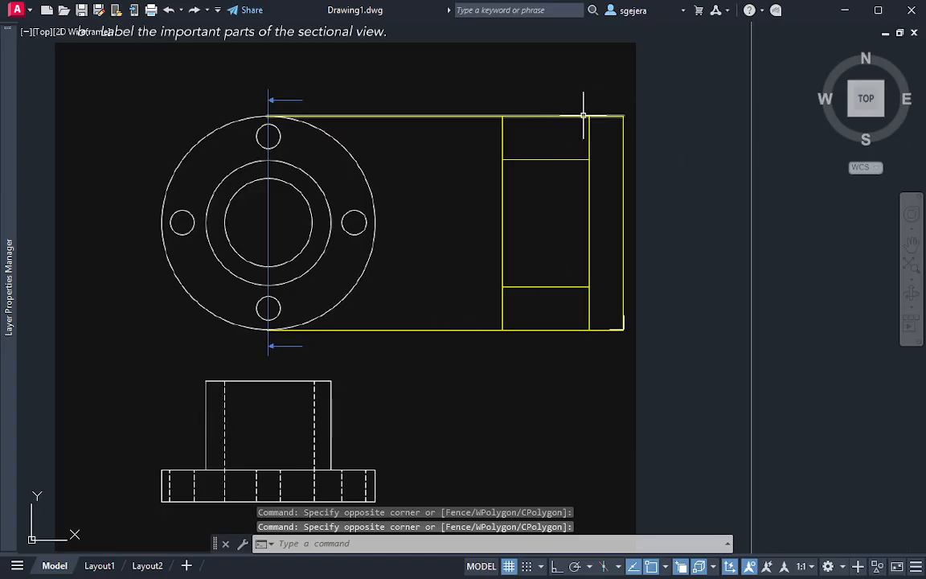
# Trim the outer projection lines and the surplus edges around the cylinder, leaving only the flange and cylinder outline of the section
pyautogui.write('tr')
pyautogui.press('Return')
pyautogui.moveTo(548, 93)
pyautogui.mouseDown()
pyautogui.moveTo(523, 123)
pyautogui.moveTo(538, 168)
pyautogui.mouseUp()
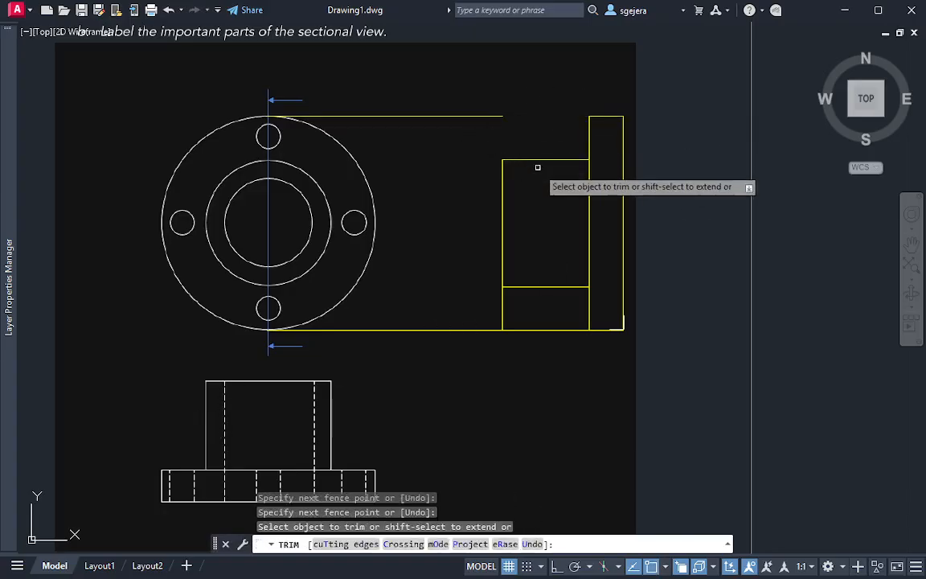
pyautogui.moveTo(561, 343)
pyautogui.mouseDown()
pyautogui.moveTo(482, 310)
pyautogui.moveTo(464, 359)
pyautogui.mouseUp()
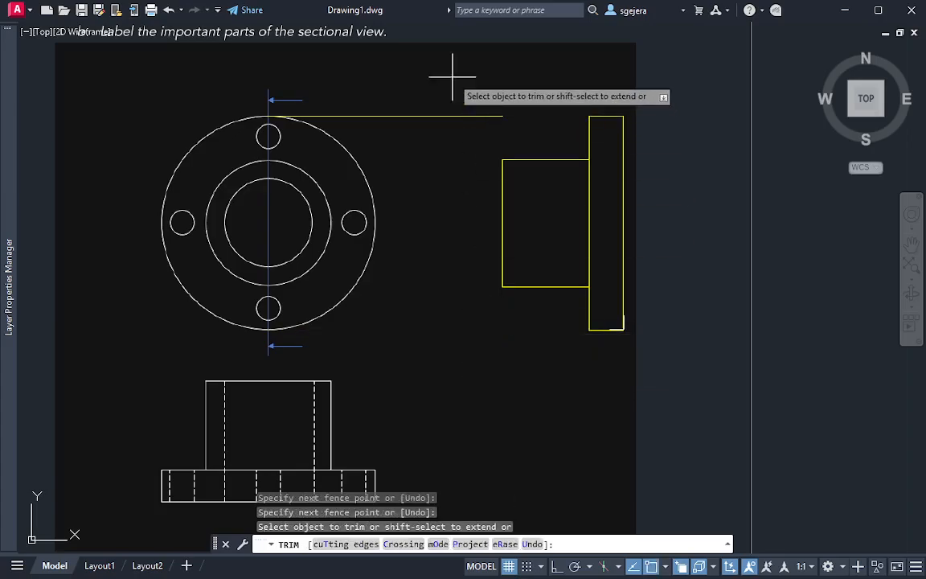
pyautogui.moveTo(452, 76); pyautogui.dragTo(492, 215)
pyautogui.press('Escape')
pyautogui.moveTo(556, 240); pyautogui.dragTo(546, 170, button='middle')
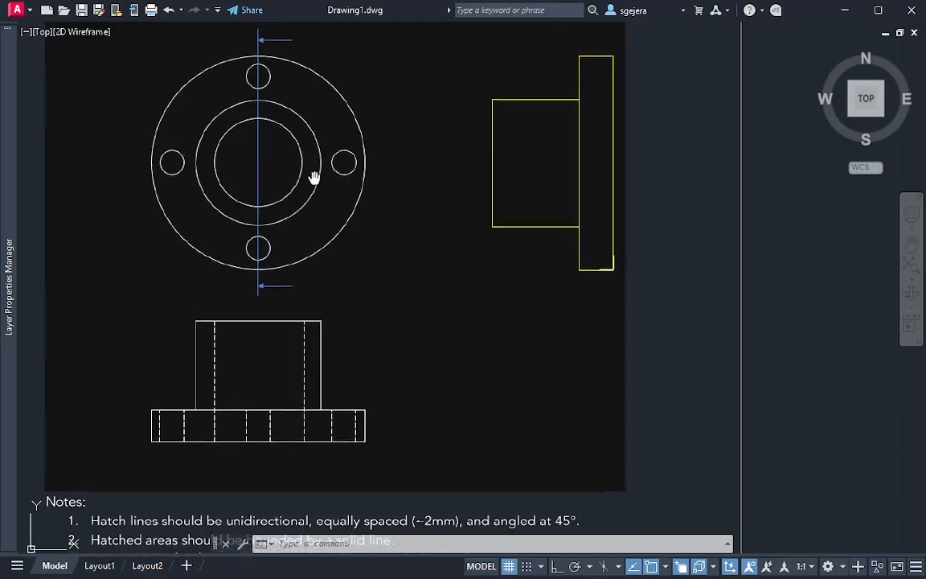
pyautogui.scroll(2, 435, 169)
pyautogui.scroll(-4, 635, 181)
pyautogui.scroll(2, 630, 172)
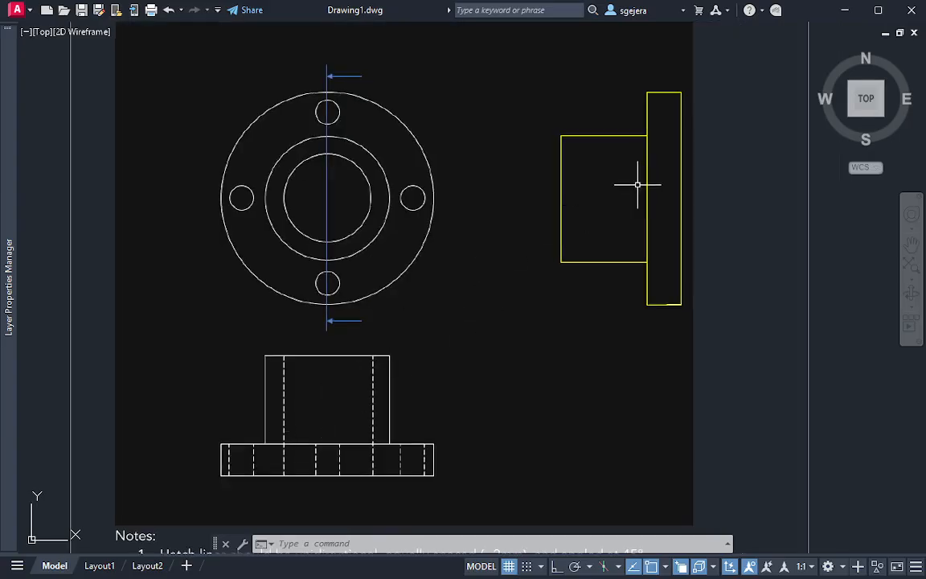
pyautogui.press('Escape')
pyautogui.moveTo(648, 181)
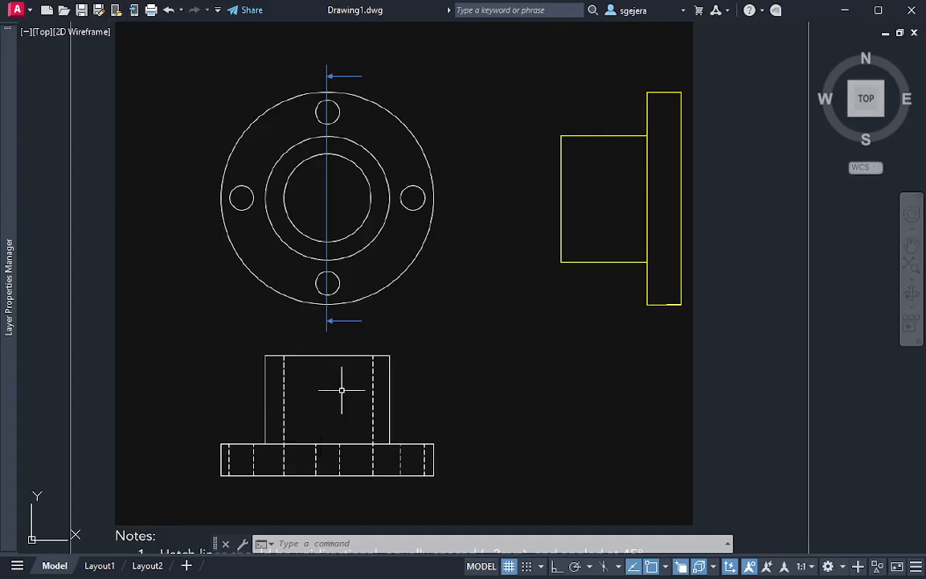
pyautogui.press('Escape')
pyautogui.press('Escape')
# Draw a horizontal line from the bore circle's lower intersection with the cutting-plane line to the section's right vertical edge
pyautogui.moveTo(496, 227)
pyautogui.mouseDown(button='middle')
pyautogui.moveTo(446, 229)
pyautogui.moveTo(437, 240)
pyautogui.mouseUp(button='middle')
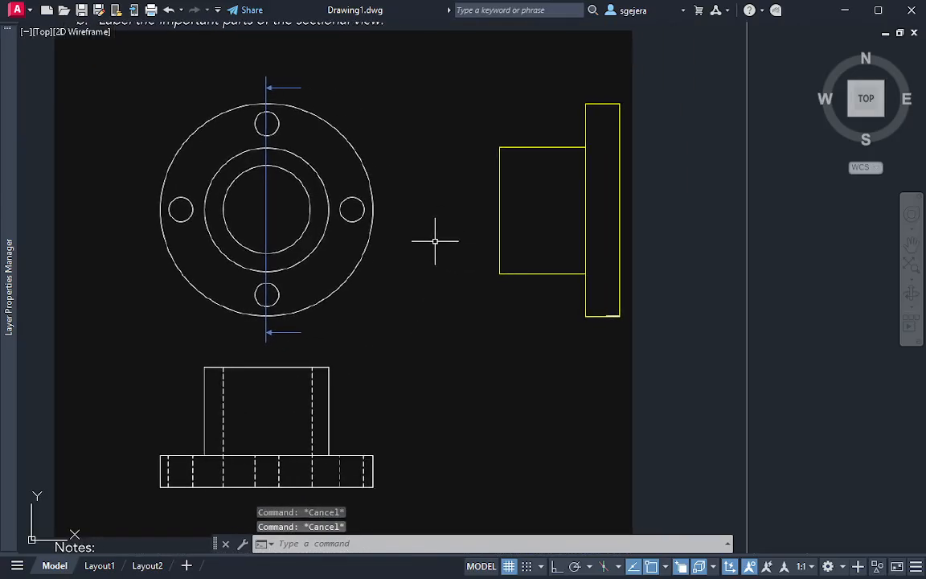
pyautogui.write('l')
pyautogui.press('Return')
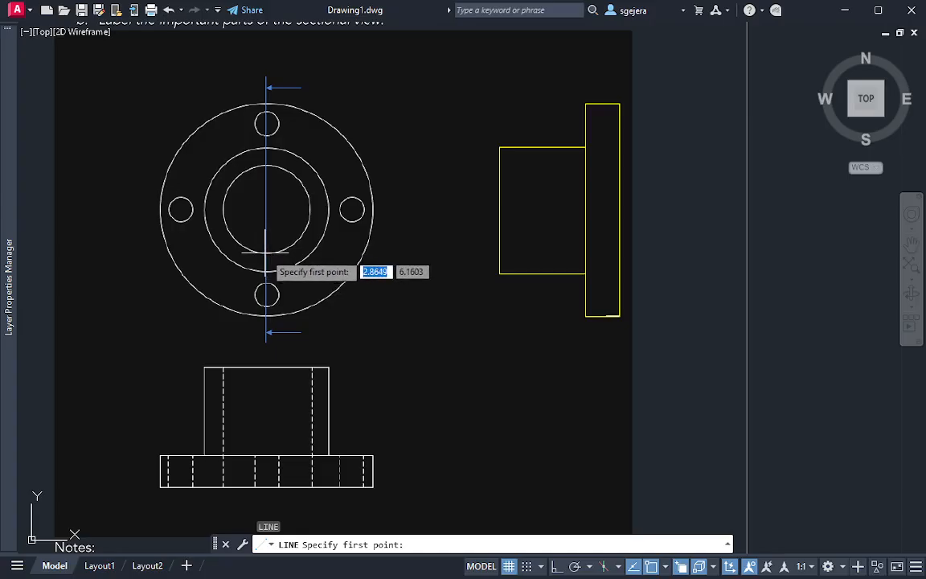
pyautogui.click(266, 254)
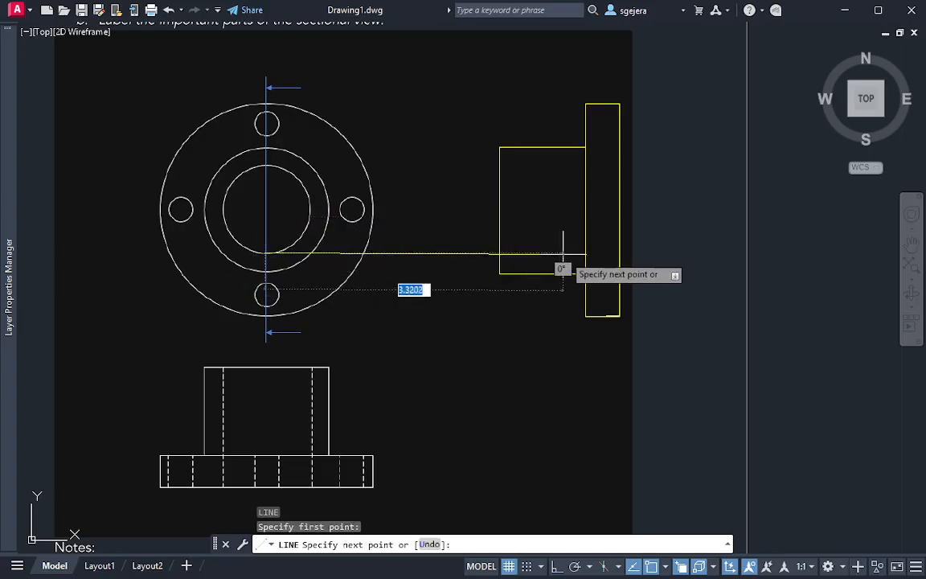
pyautogui.click(620, 253)
pyautogui.press('Escape')
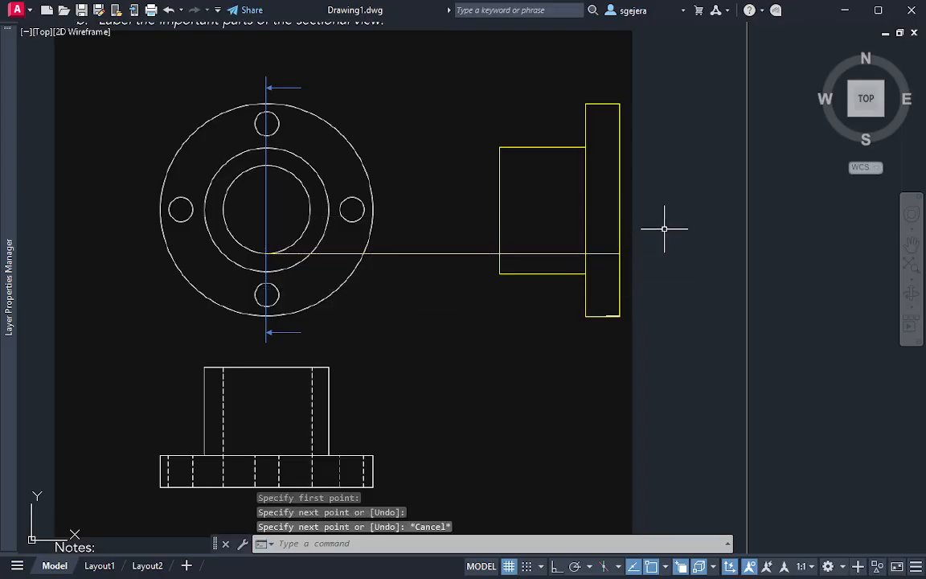
pyautogui.press('Return')
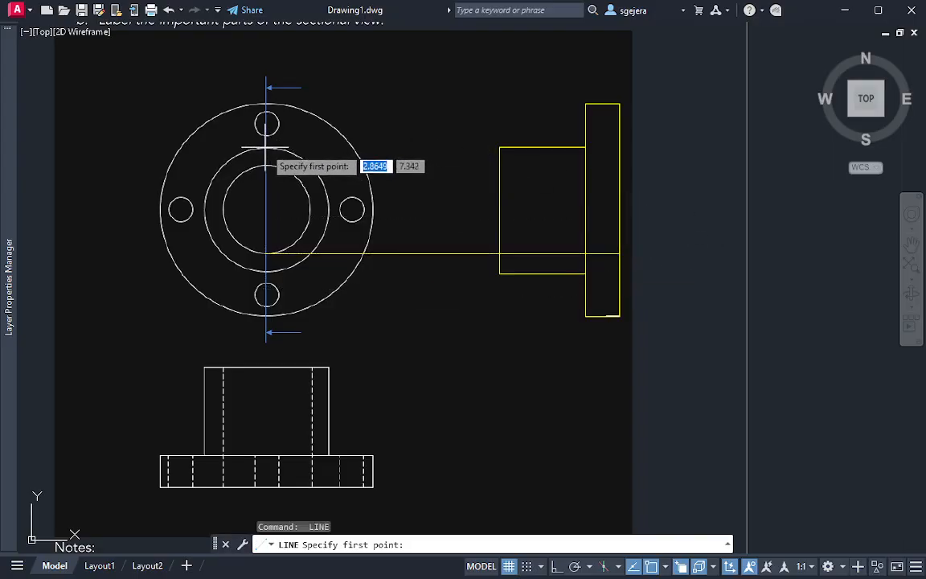
pyautogui.click(267, 149)
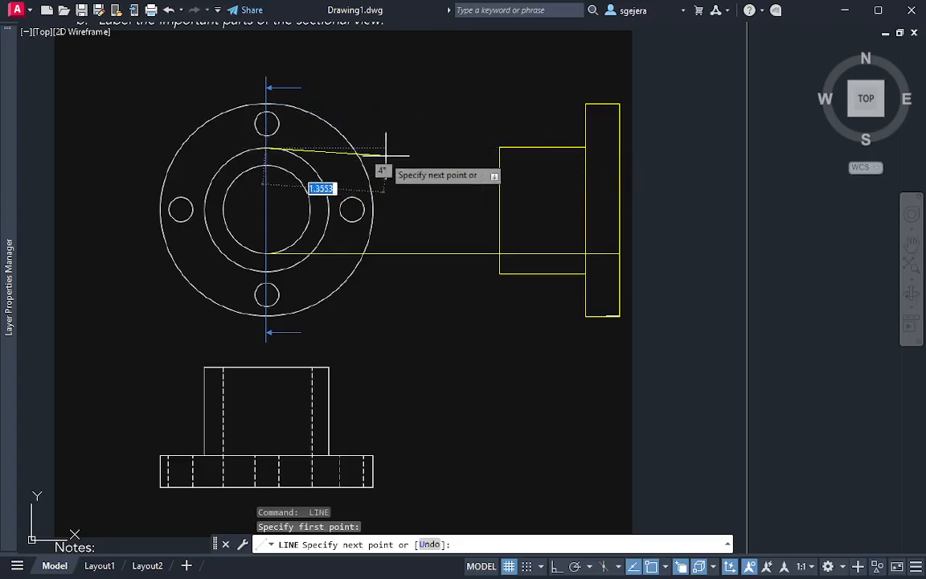
pyautogui.press('Escape')
# Draw a horizontal line from the bore circle's upper intersection with the cutting-plane line to the section's right vertical edge
pyautogui.press('Return')
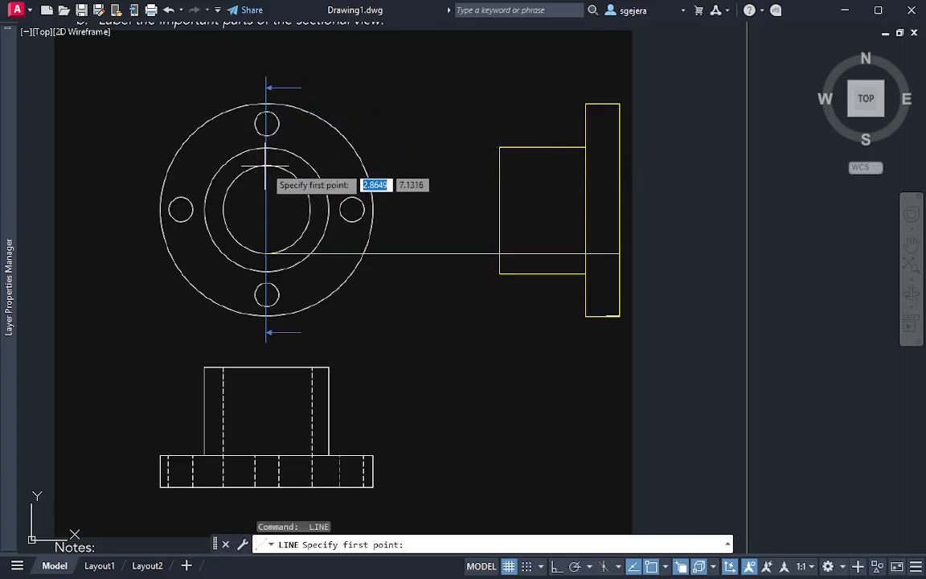
pyautogui.click(266, 166)
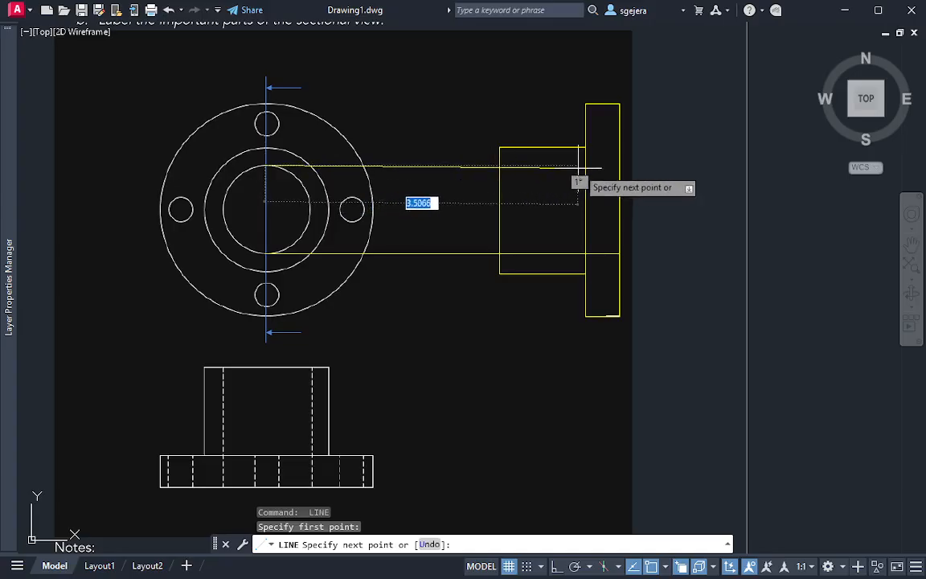
pyautogui.click(620, 165)
pyautogui.press('Escape')
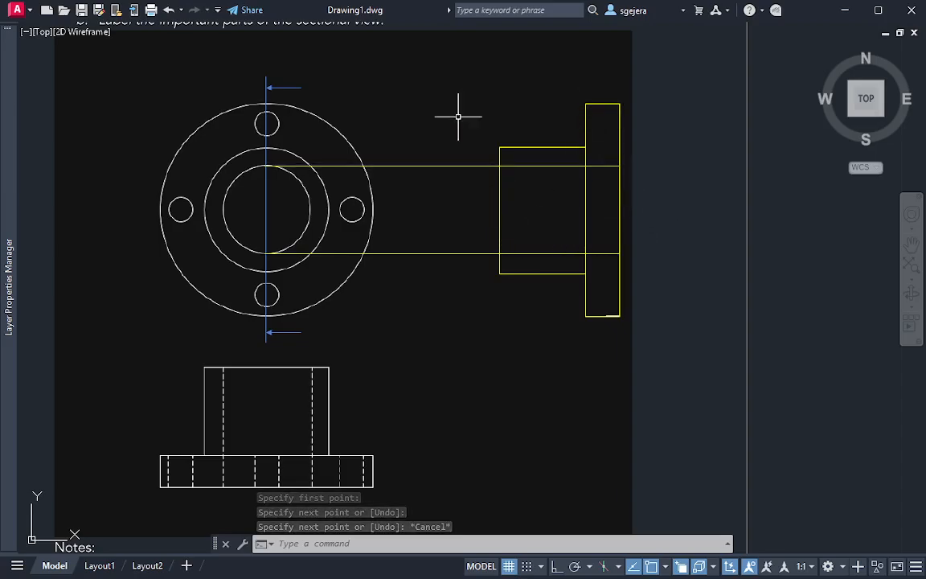
# Trim the two bore projection lines between the circular view and the section's left vertical edge
pyautogui.write('tr')
pyautogui.press('Return')
pyautogui.moveTo(441, 113); pyautogui.dragTo(437, 277)
pyautogui.press('Escape')
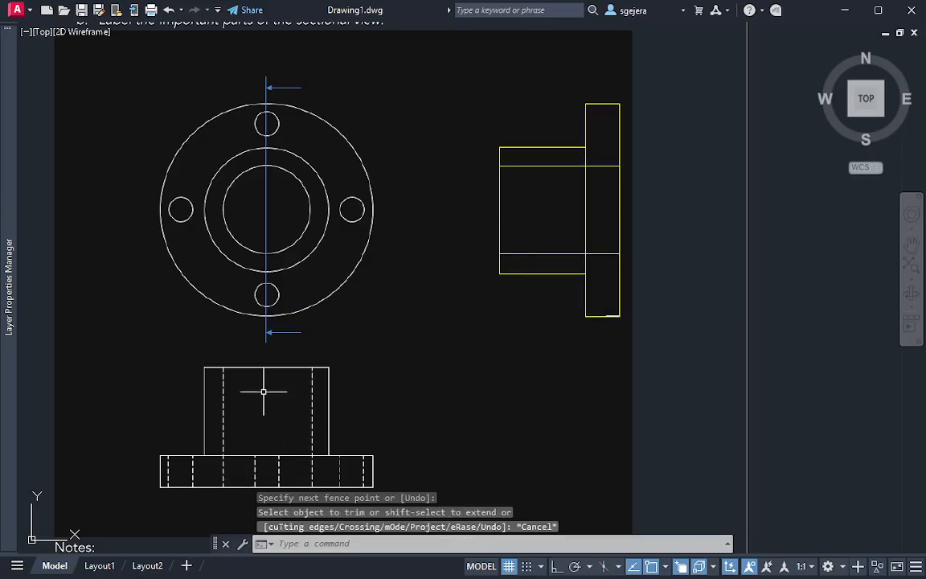
# Trim the flange face line between the two bore lines in the section
pyautogui.moveTo(263, 389); pyautogui.dragTo(256, 339, button='middle')
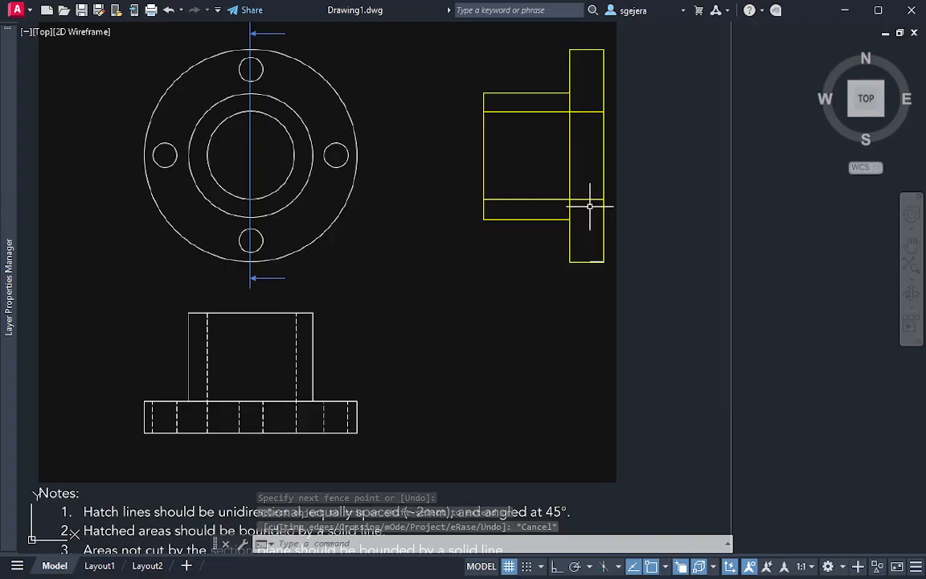
pyautogui.write('tr')
pyautogui.press('Return')
pyautogui.click(589, 149)
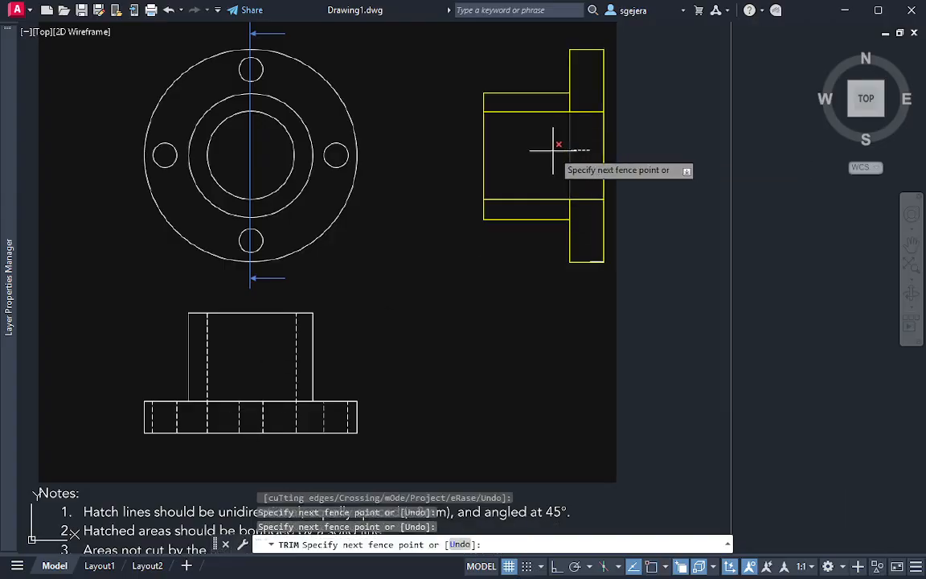
pyautogui.press('Return')
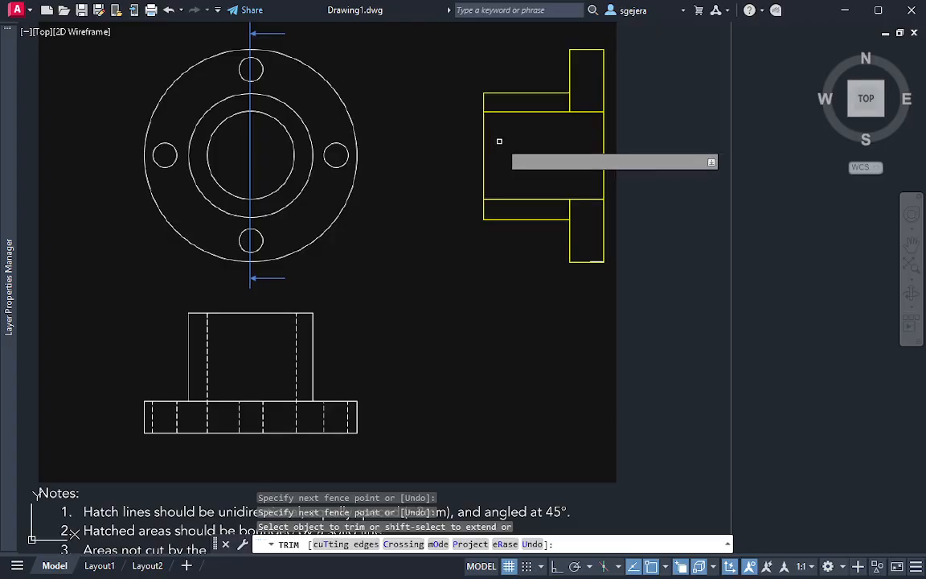
pyautogui.press('Escape')
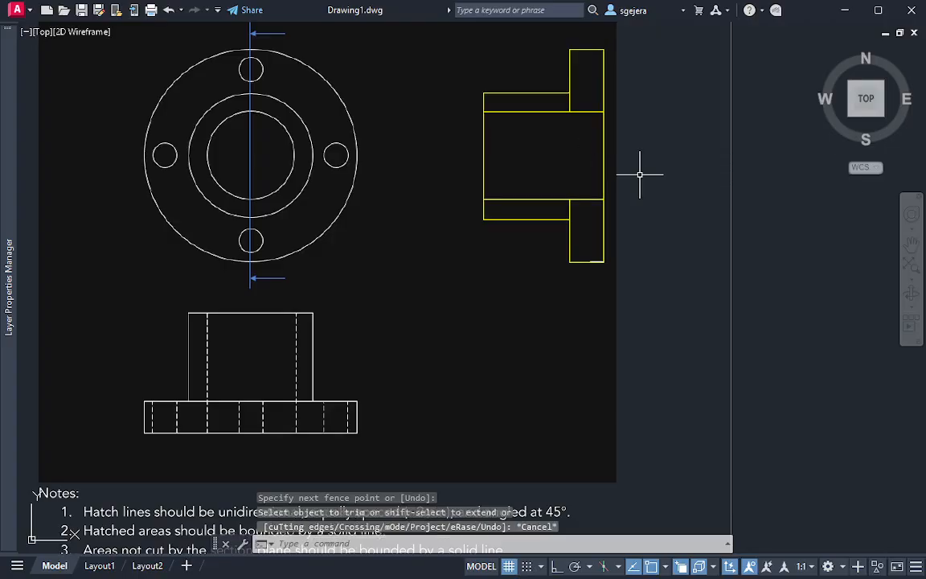
pyautogui.moveTo(599, 139); pyautogui.dragTo(579, 172, button='middle')
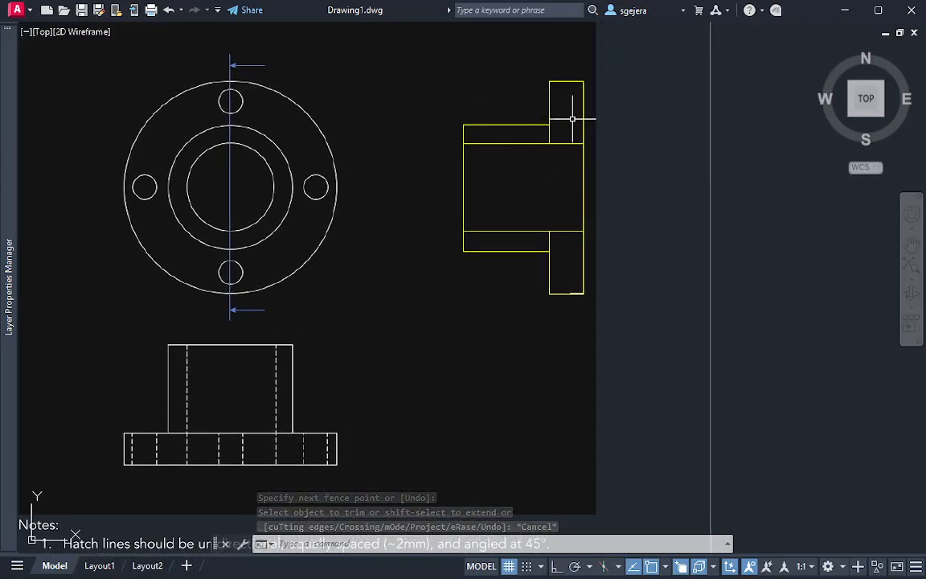
pyautogui.press('Escape')
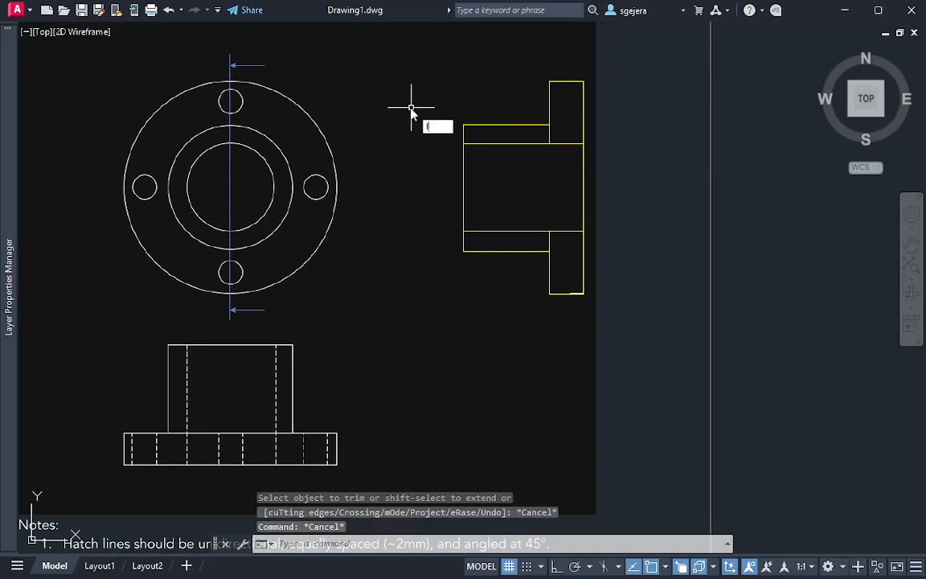
pyautogui.press('Return')
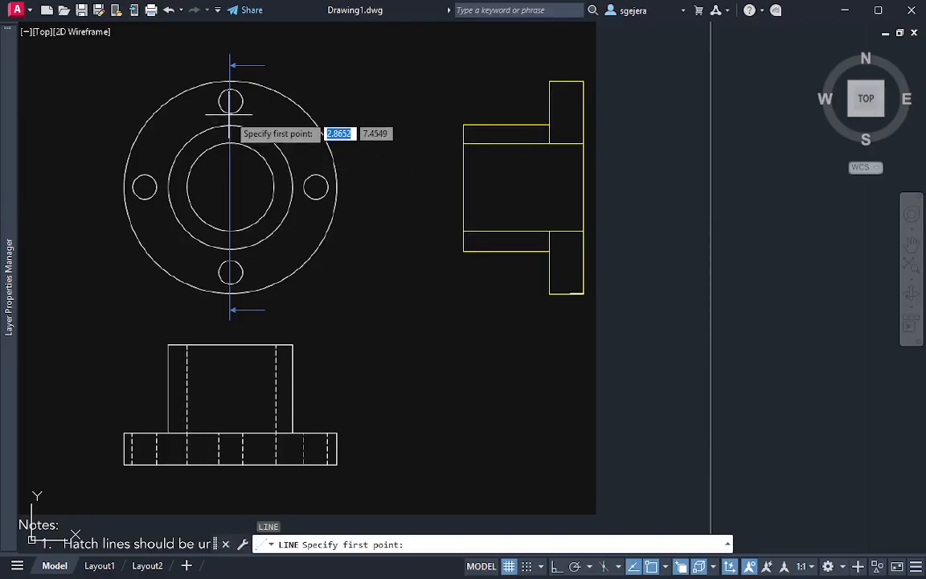
pyautogui.click(231, 113)
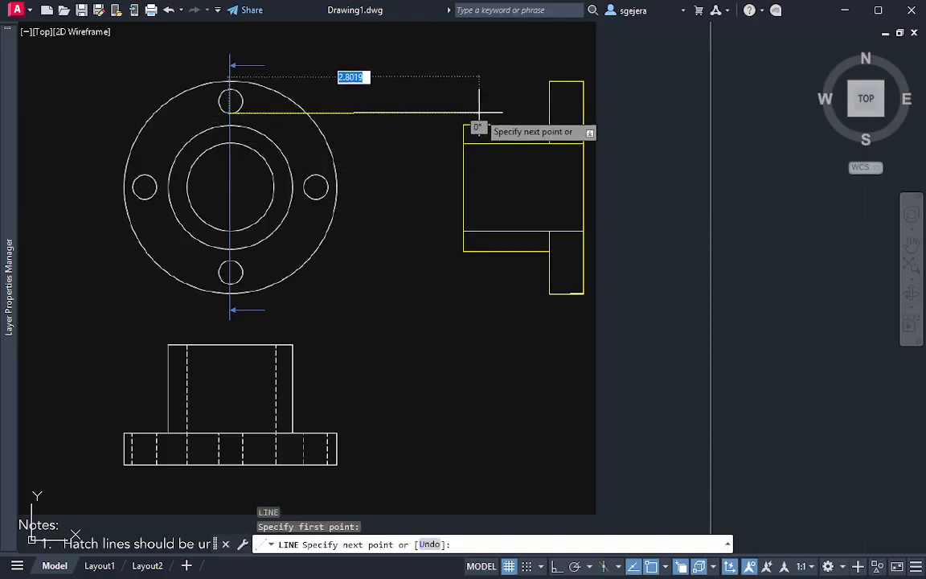
pyautogui.press('Escape')
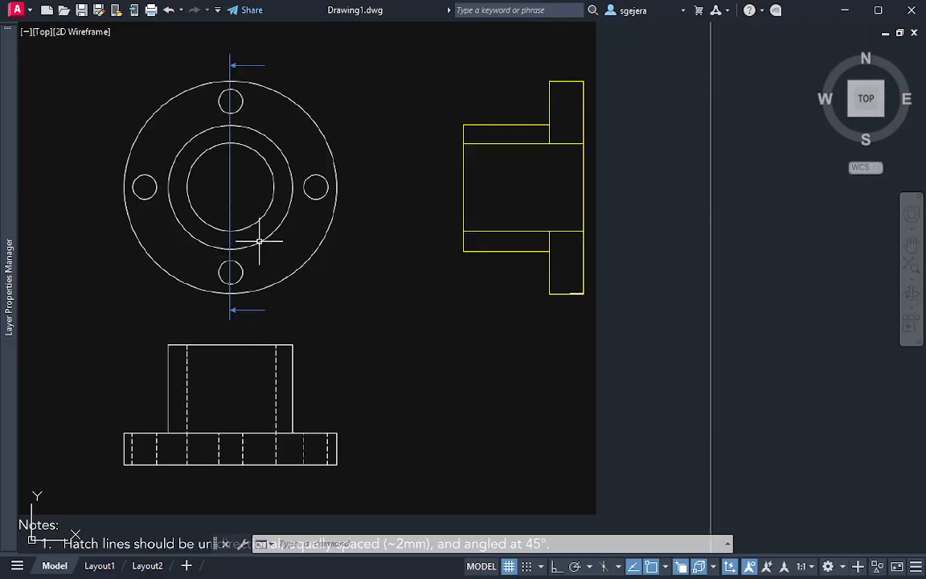
# Draw horizontal lines from the top and bottom points of the upper bolt hole to the flange's right vertical edge in the section
pyautogui.press('Return')
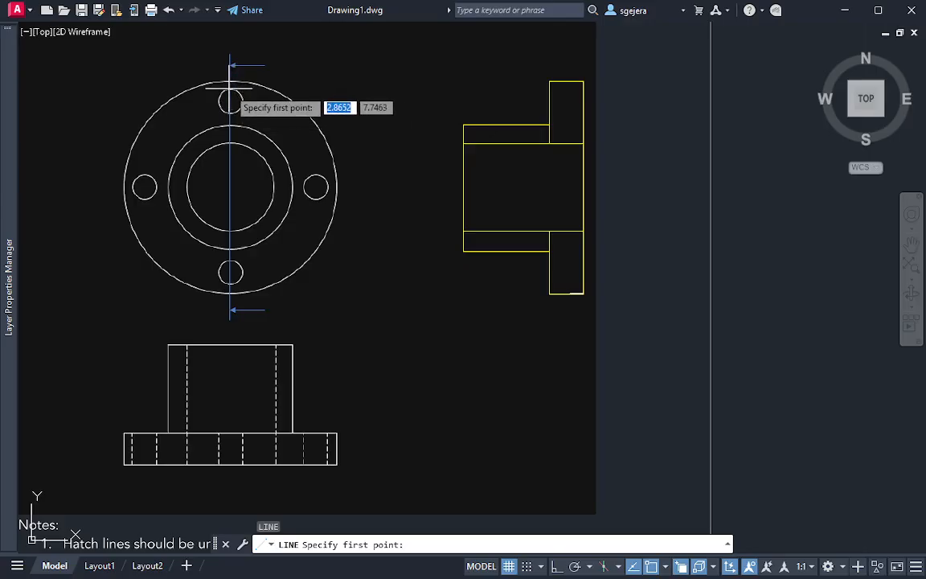
pyautogui.click(231, 89)
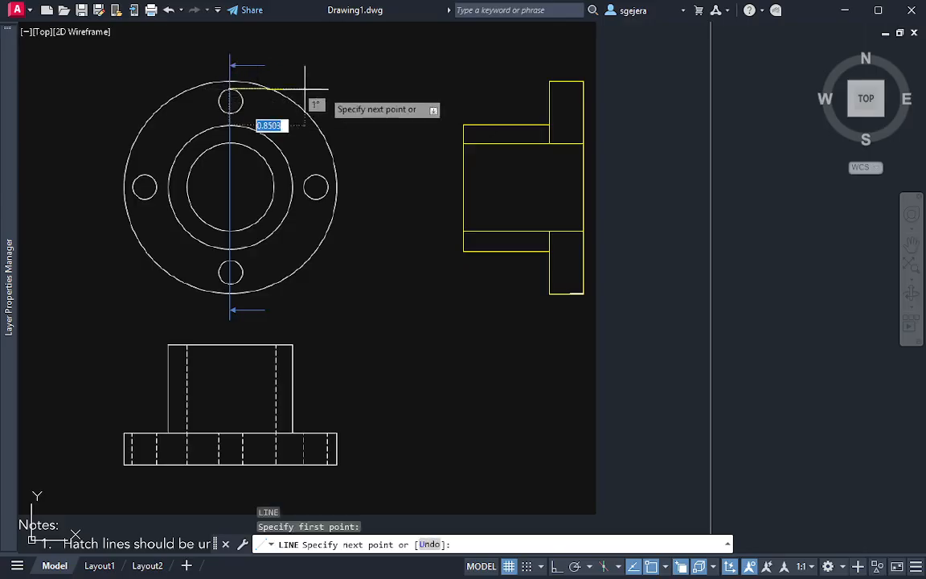
pyautogui.click(583, 89)
pyautogui.press('Escape')
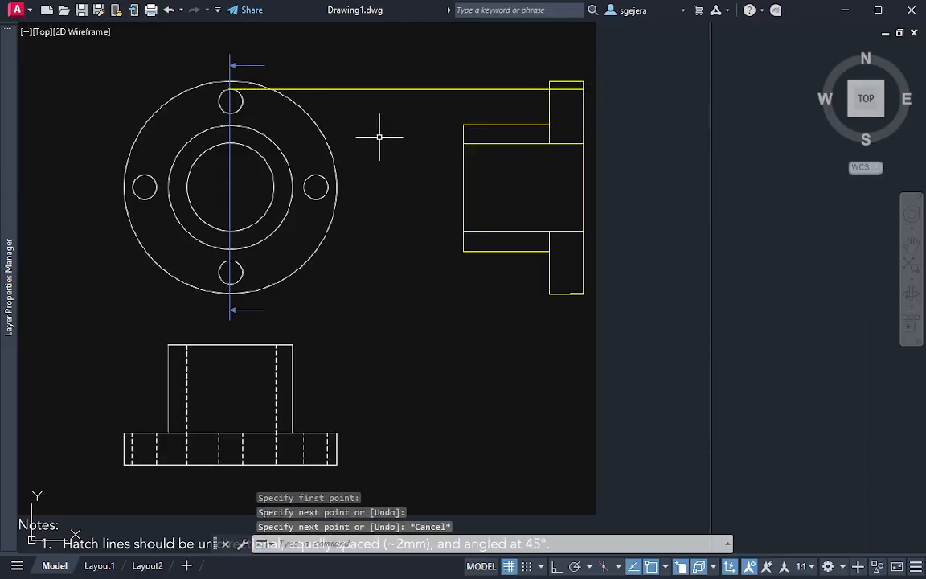
pyautogui.press('Return')
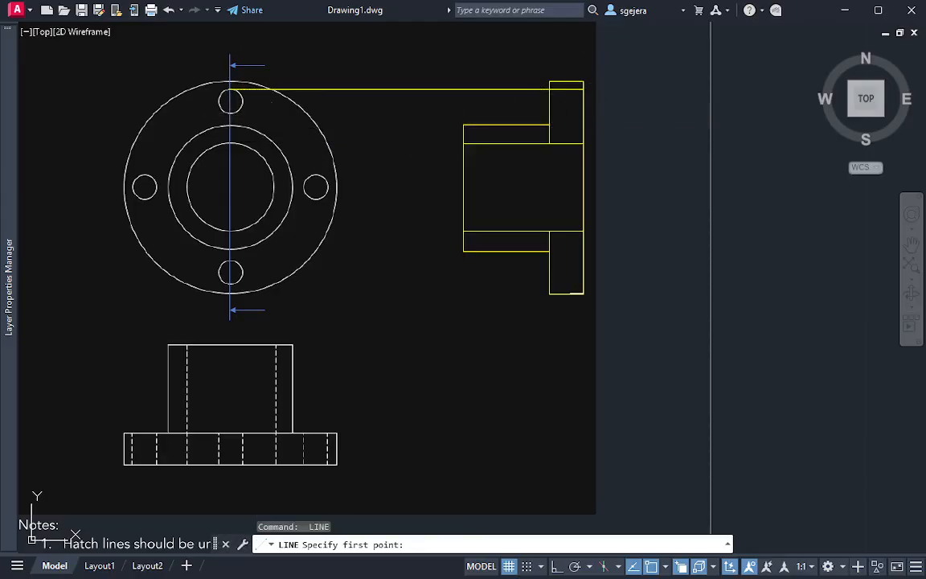
pyautogui.click(231, 113)
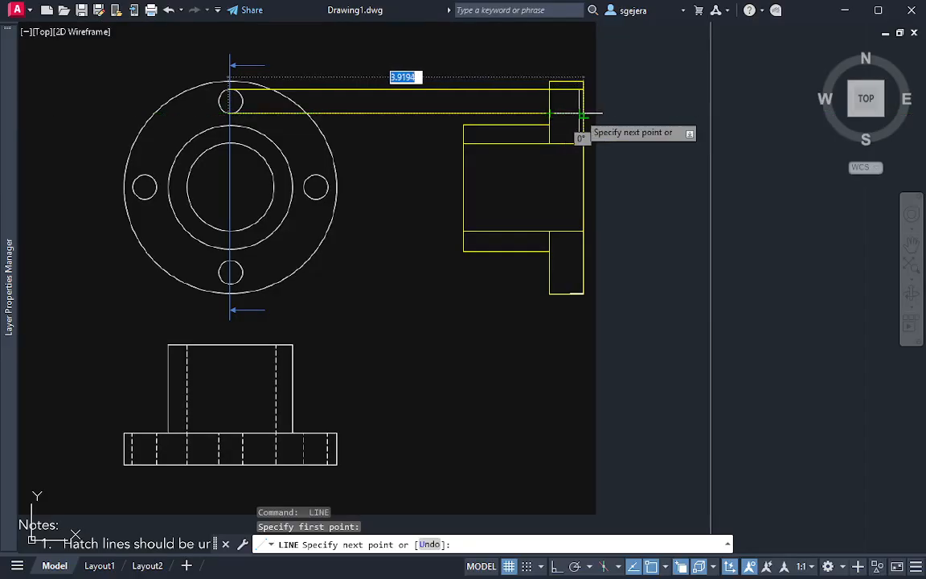
pyautogui.click(583, 113)
pyautogui.press('Escape')
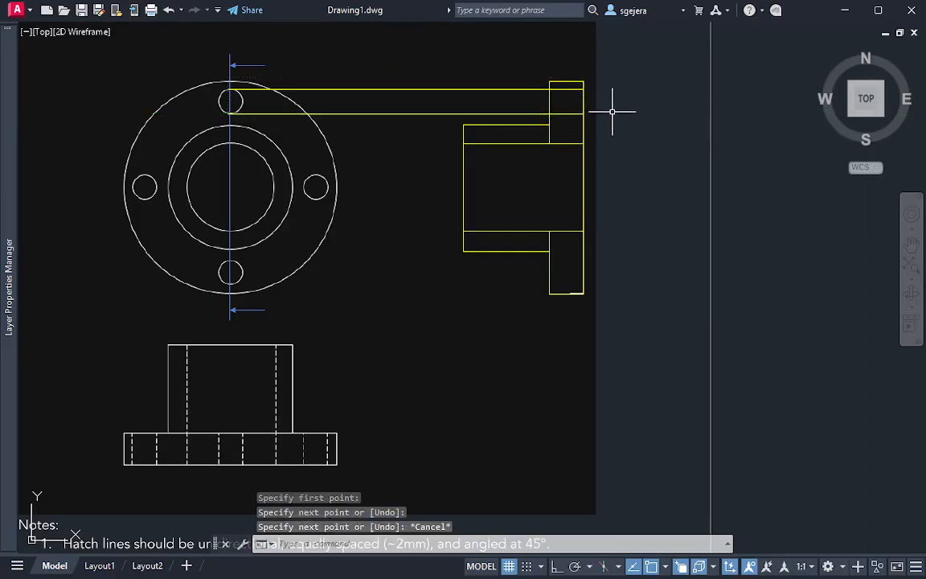
pyautogui.click(448, 72)
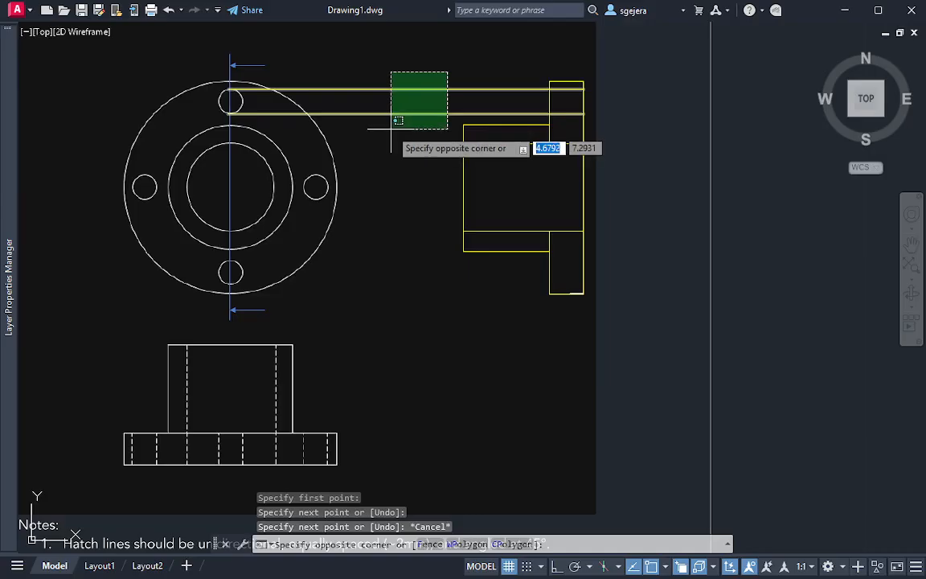
pyautogui.click(398, 122)
pyautogui.press('Escape')
pyautogui.click(403, 66)
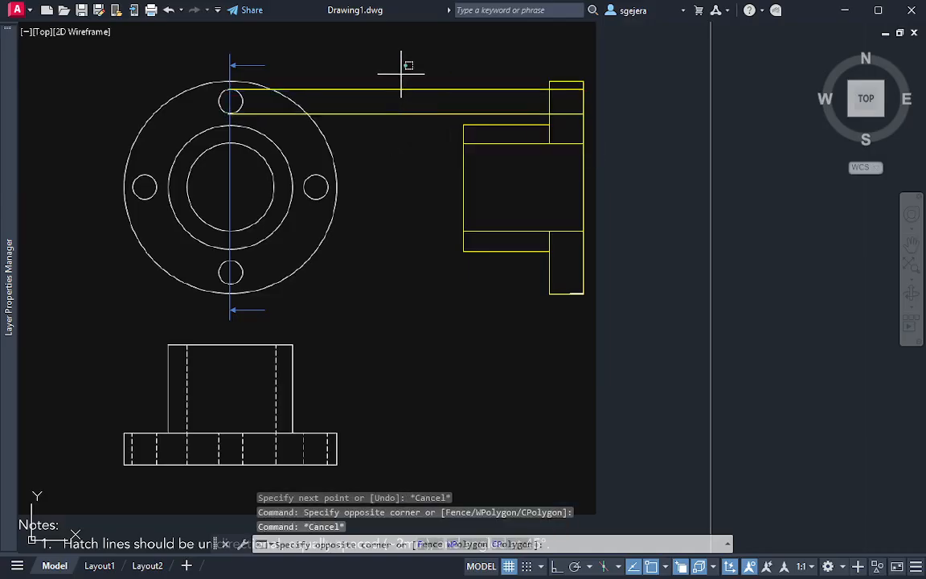
pyautogui.click(372, 161)
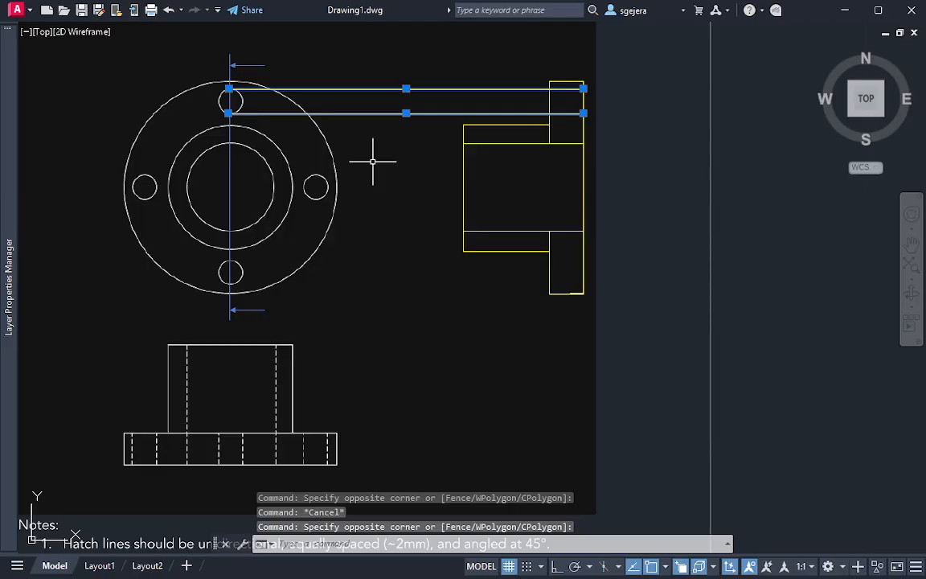
pyautogui.press('Escape')
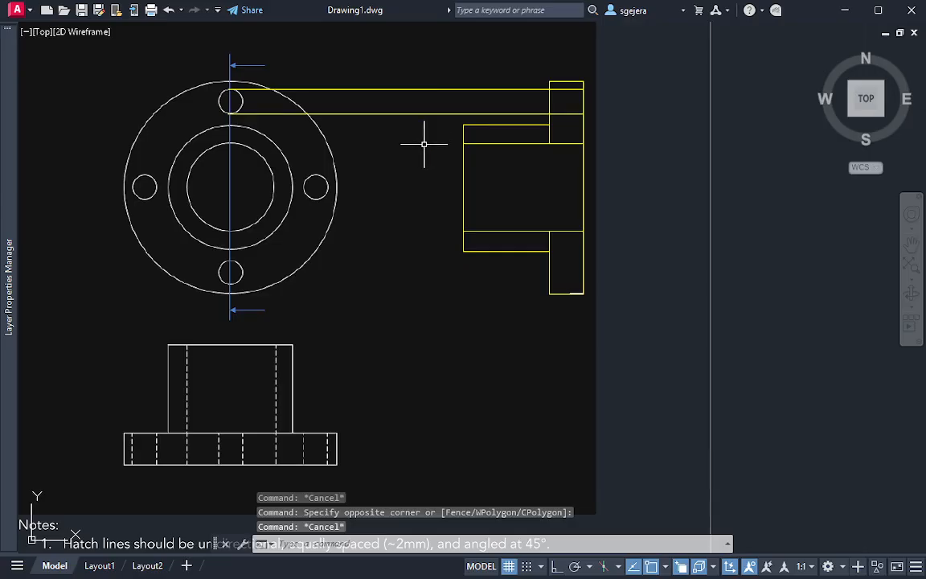
pyautogui.click(405, 140)
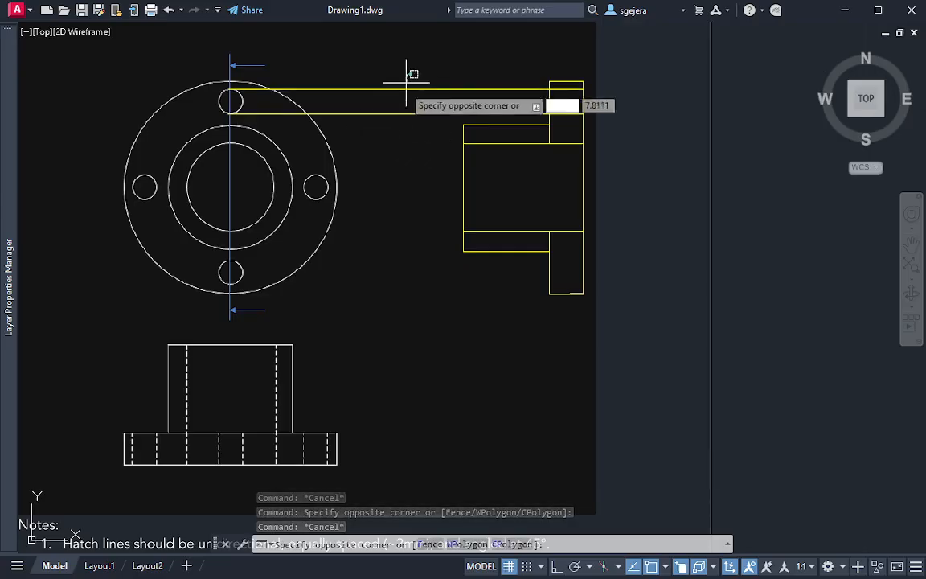
pyautogui.click(405, 78)
pyautogui.write('mi')
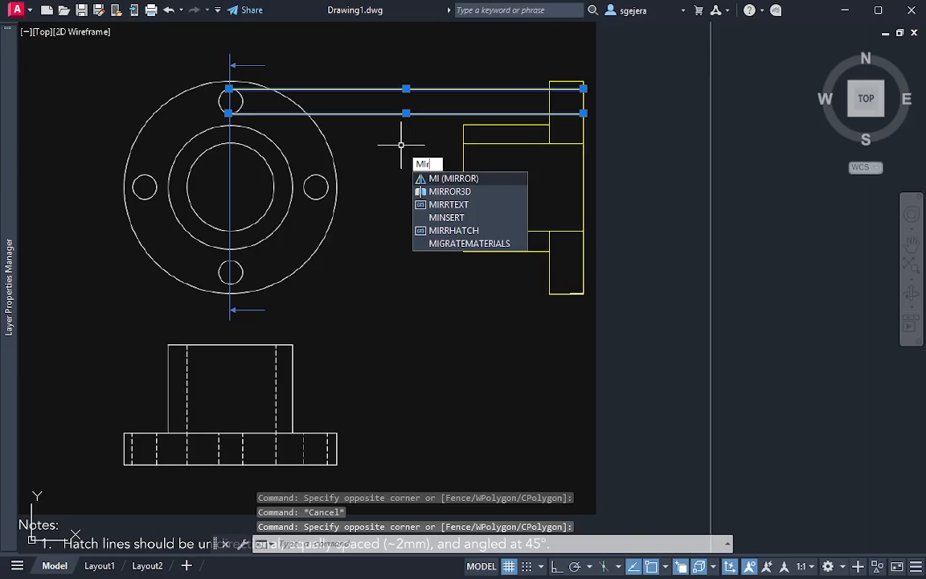
pyautogui.write('rror')
pyautogui.press('Return')
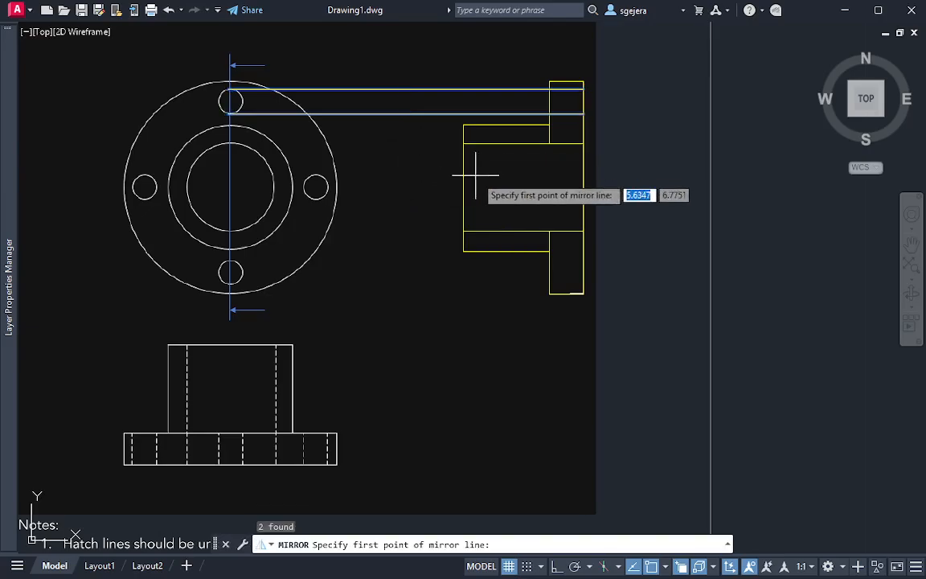
pyautogui.click(584, 187)
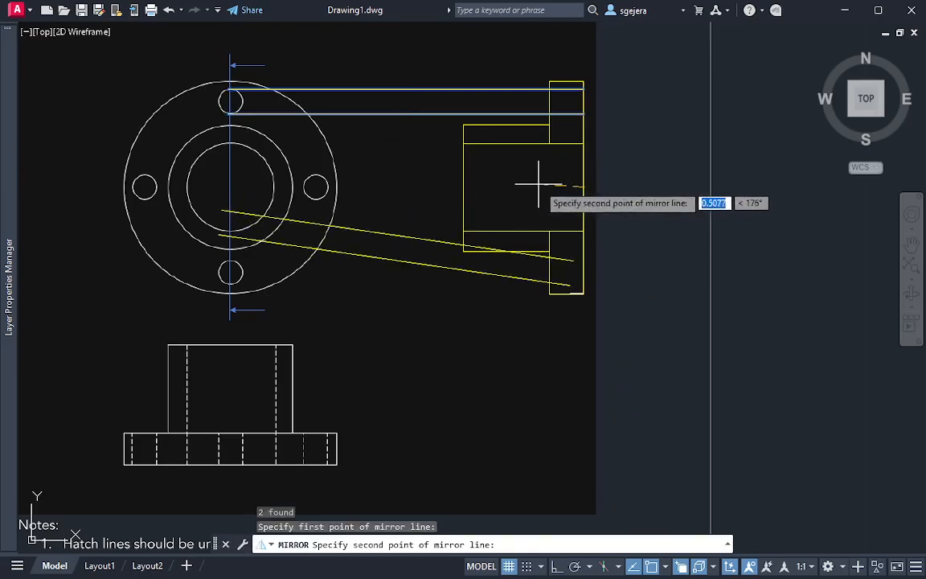
pyautogui.click(459, 188)
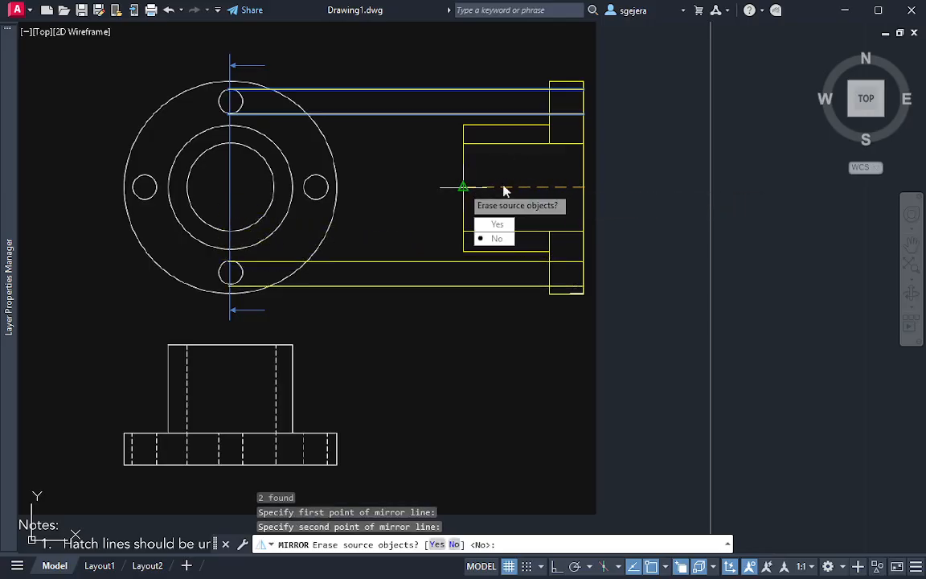
pyautogui.press('Escape')
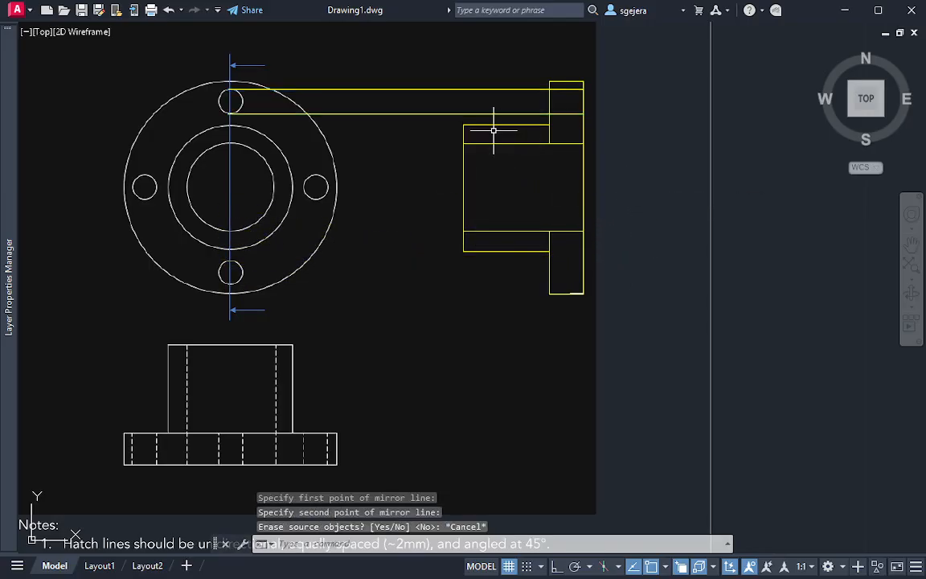
pyautogui.press('Escape')
pyautogui.press('Escape')
# Mirror the two upper bolt-hole projection lines about the section's horizontal centre axis, keeping the source lines
pyautogui.click(377, 50)
pyautogui.click(367, 151)
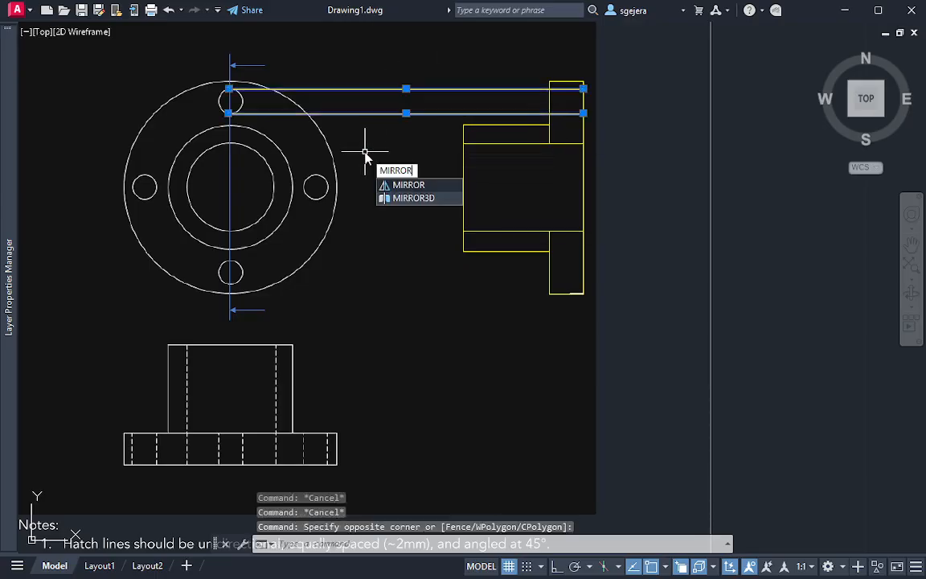
pyautogui.press('Return')
pyautogui.click(584, 188)
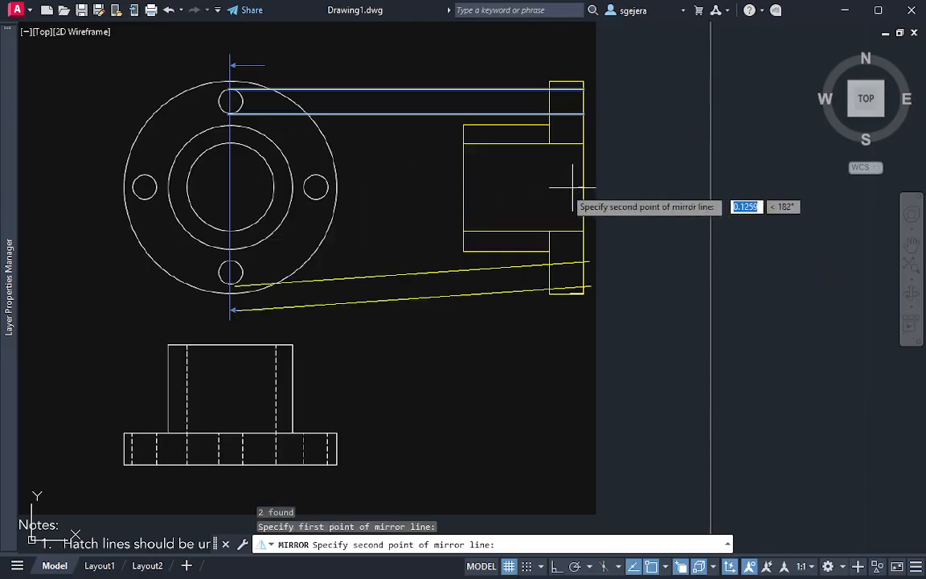
pyautogui.click(463, 187)
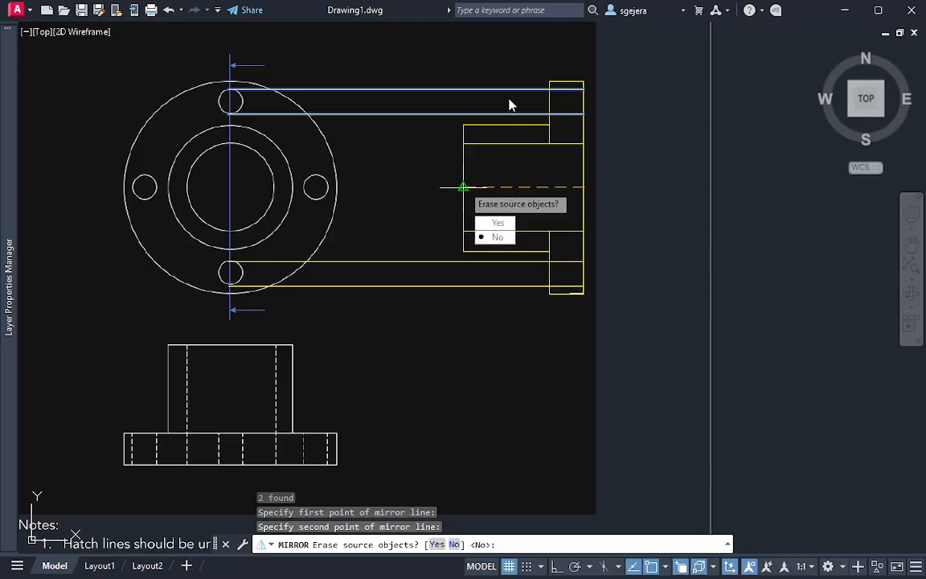
pyautogui.click(499, 238)
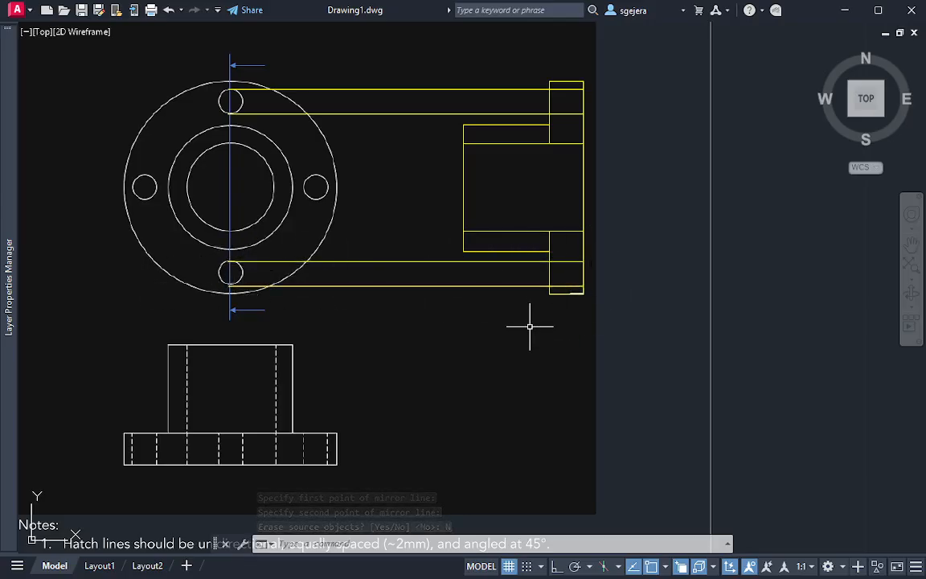
# Trim the four bolt-hole projection lines between the circular view and the flange's left edge in the section
pyautogui.moveTo(601, 307); pyautogui.dragTo(581, 325, button='middle')
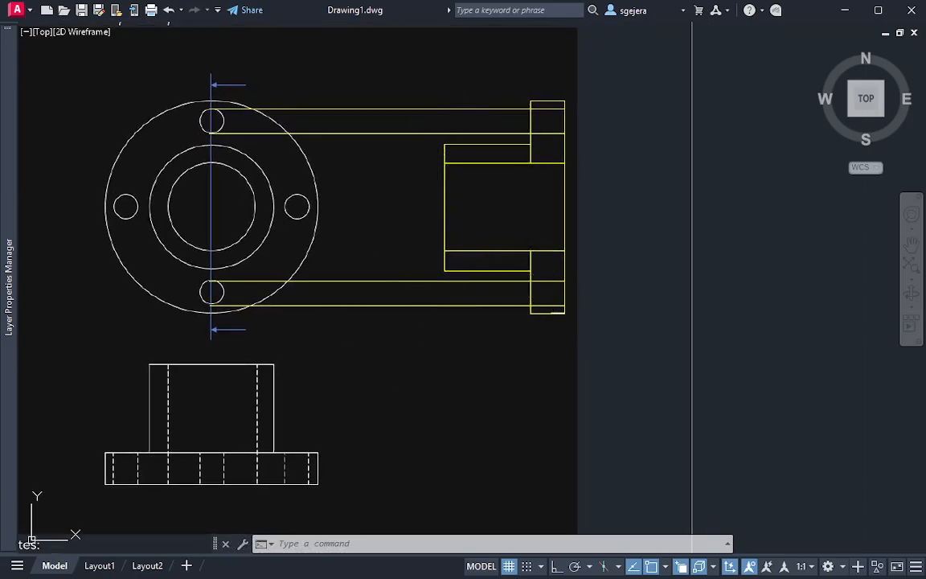
pyautogui.write('tr')
pyautogui.press('Return')
pyautogui.moveTo(365, 79)
pyautogui.mouseDown()
pyautogui.moveTo(390, 366)
pyautogui.moveTo(389, 347)
pyautogui.mouseUp()
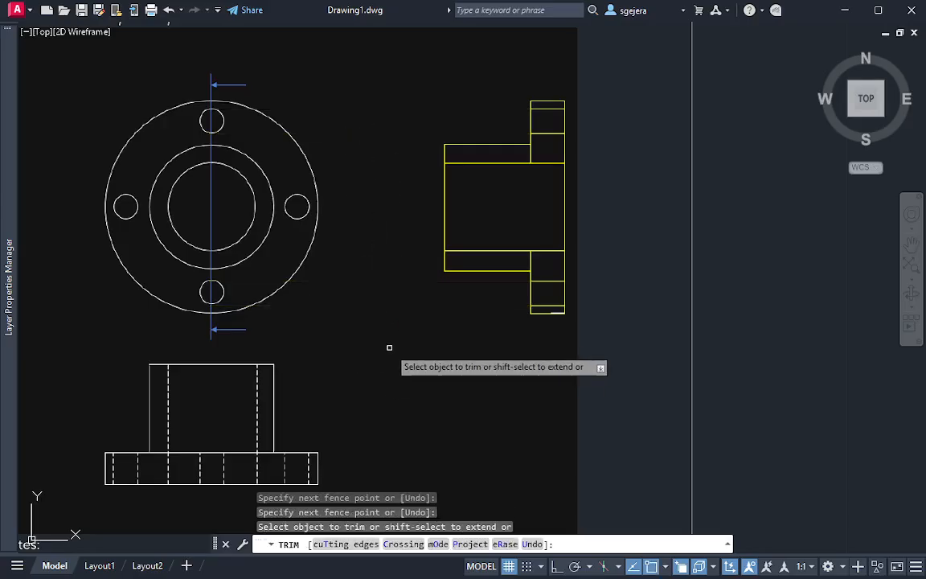
# Trim the short flange edge segments between the hub's outer surface and the bore lines, both above and below the bore
pyautogui.scroll(2, 577, 191)
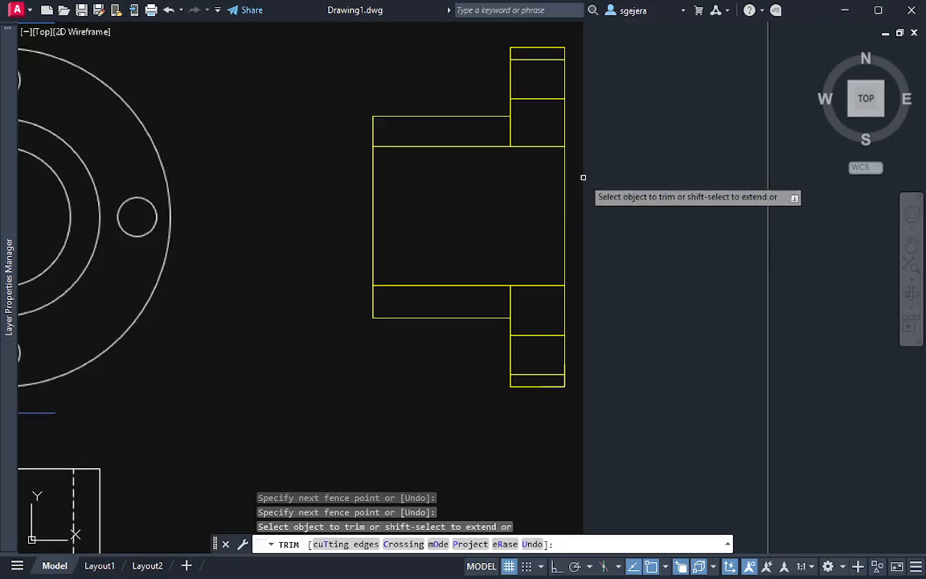
pyautogui.moveTo(582, 177)
pyautogui.mouseDown(button='middle')
pyautogui.moveTo(632, 192)
pyautogui.moveTo(681, 180)
pyautogui.mouseUp(button='middle')
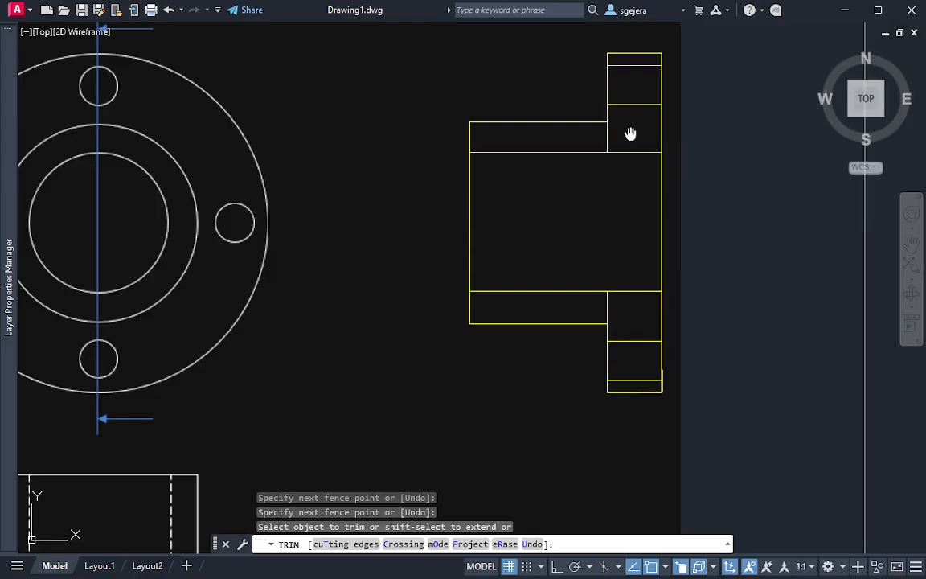
pyautogui.moveTo(630, 133); pyautogui.dragTo(587, 171, button='middle')
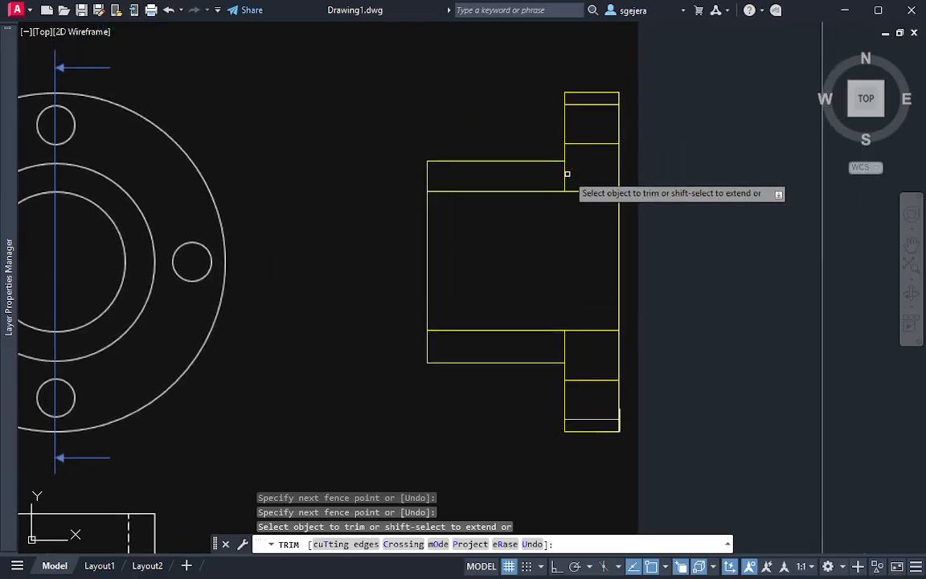
pyautogui.moveTo(308, 239)
pyautogui.mouseDown(button='middle')
pyautogui.moveTo(498, 177)
pyautogui.moveTo(527, 184)
pyautogui.moveTo(516, 259)
pyautogui.mouseUp(button='middle')
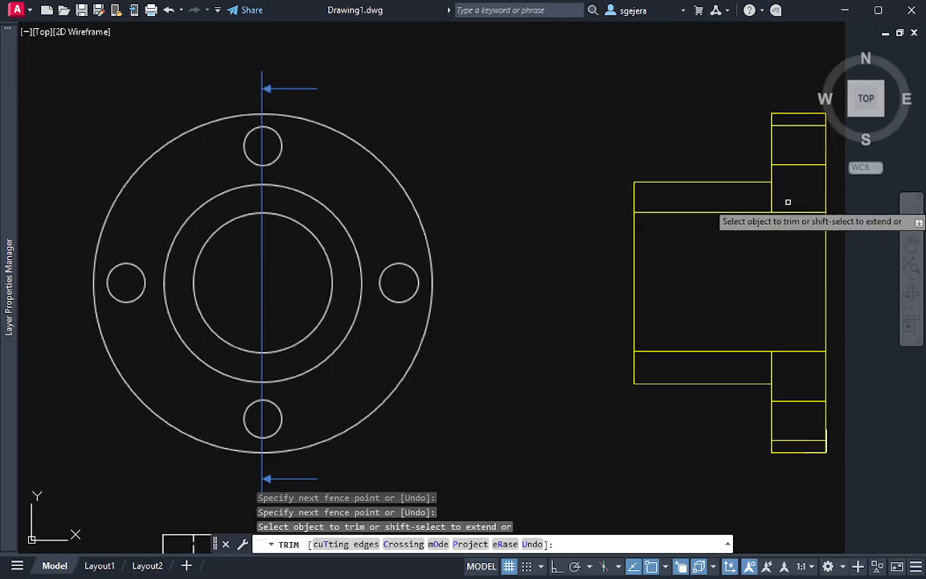
pyautogui.click(774, 198)
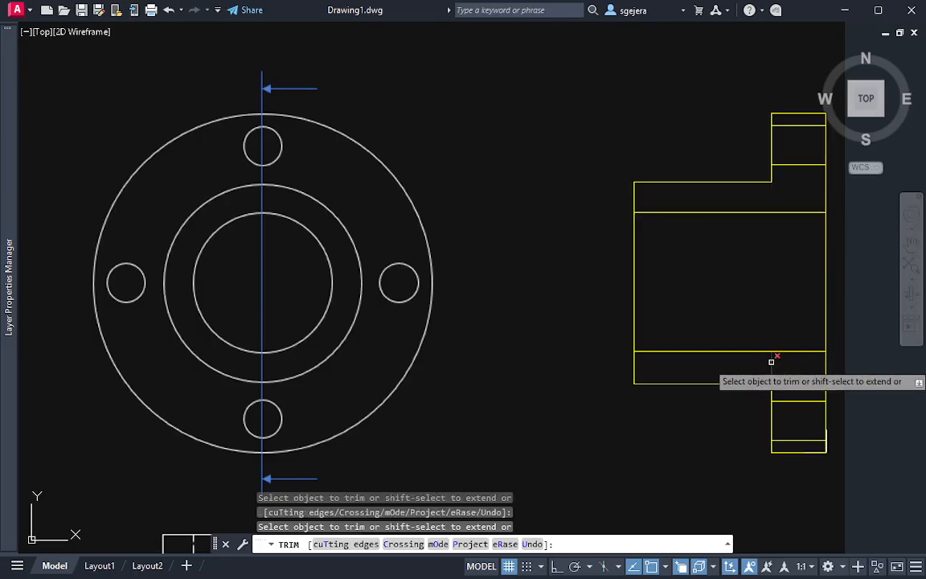
pyautogui.moveTo(850, 372); pyautogui.dragTo(718, 377, button='middle')
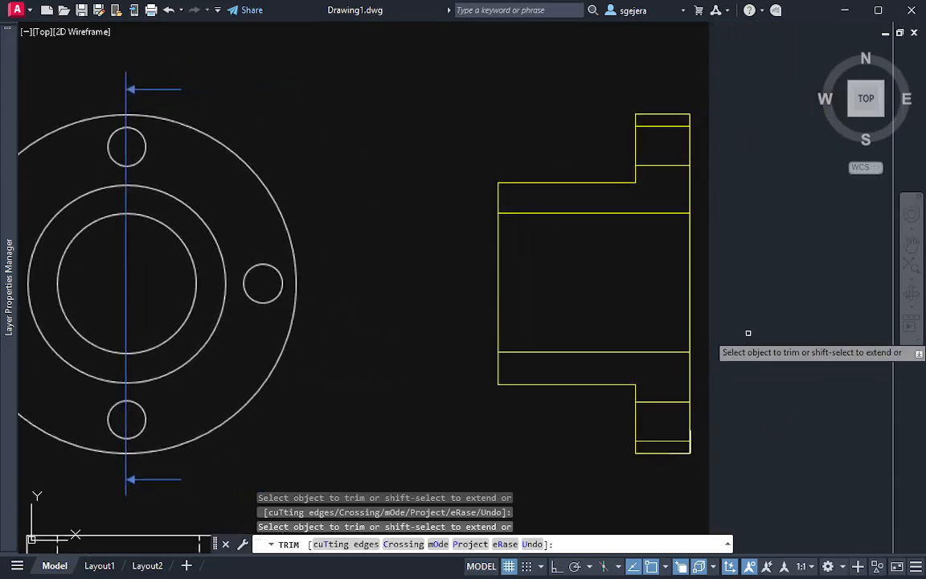
pyautogui.press('Escape')
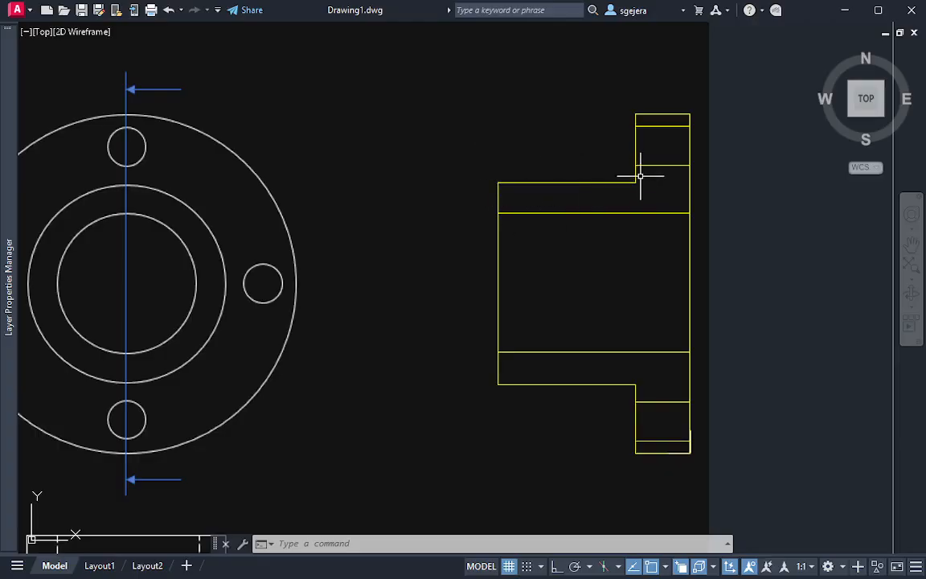
pyautogui.moveTo(542, 157)
pyautogui.mouseDown()
pyautogui.moveTo(689, 145)
pyautogui.moveTo(689, 213)
pyautogui.moveTo(459, 234)
pyautogui.moveTo(550, 160)
pyautogui.moveTo(599, 153)
pyautogui.mouseUp()
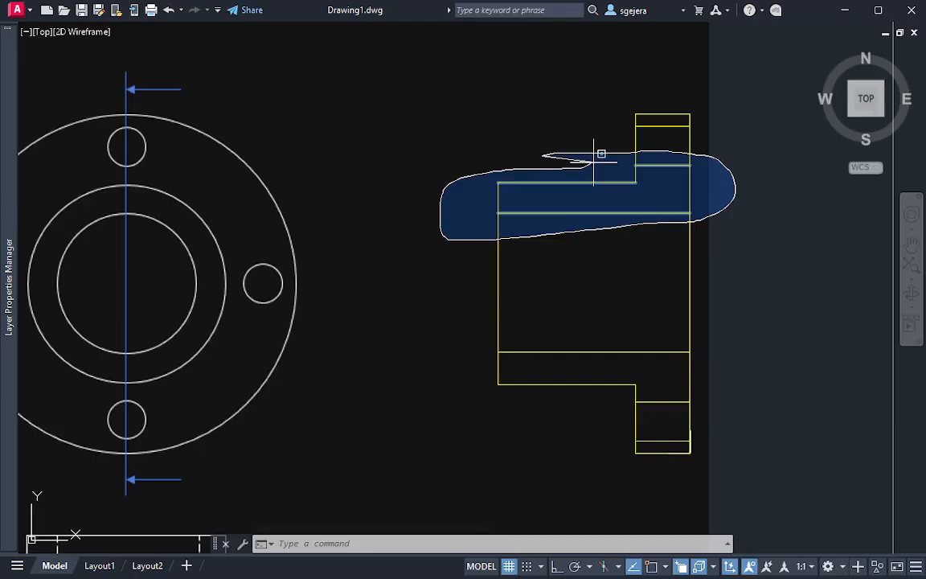
pyautogui.moveTo(595, 155); pyautogui.dragTo(506, 223)
pyautogui.press('Escape')
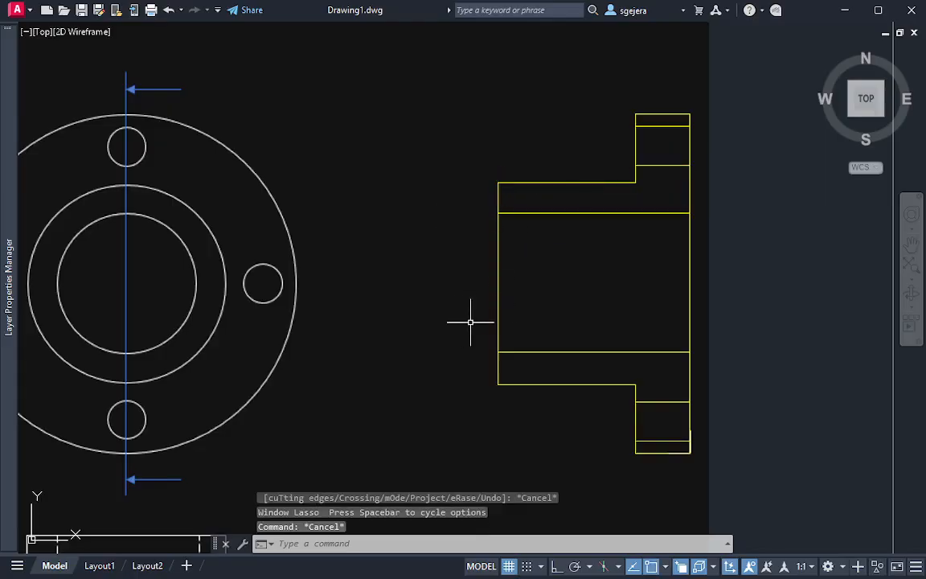
pyautogui.click(507, 326)
pyautogui.moveTo(507, 327)
pyautogui.mouseDown()
pyautogui.moveTo(717, 345)
pyautogui.moveTo(682, 399)
pyautogui.moveTo(554, 402)
pyautogui.moveTo(460, 344)
pyautogui.moveTo(459, 321)
pyautogui.mouseUp()
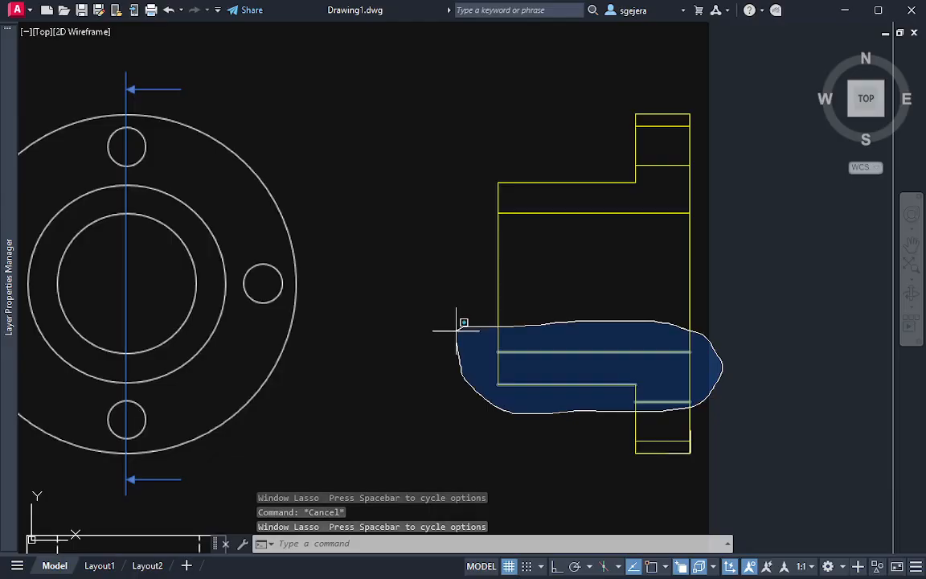
pyautogui.press('Escape')
pyautogui.moveTo(616, 94)
pyautogui.mouseDown()
pyautogui.moveTo(718, 115)
pyautogui.moveTo(612, 101)
pyautogui.mouseUp()
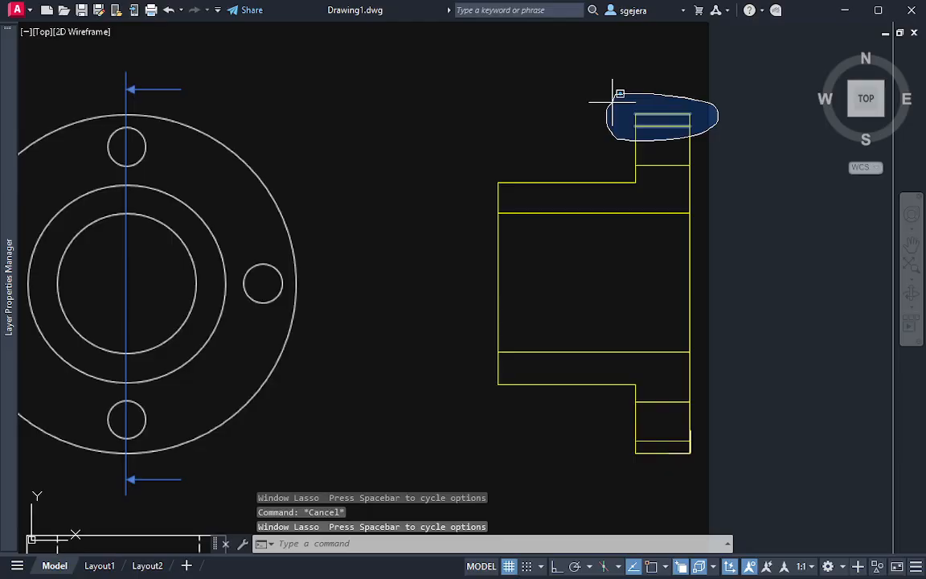
pyautogui.press('Escape')
pyautogui.moveTo(641, 459)
pyautogui.mouseDown()
pyautogui.moveTo(704, 424)
pyautogui.moveTo(684, 477)
pyautogui.moveTo(644, 471)
pyautogui.mouseUp()
pyautogui.press('Escape')
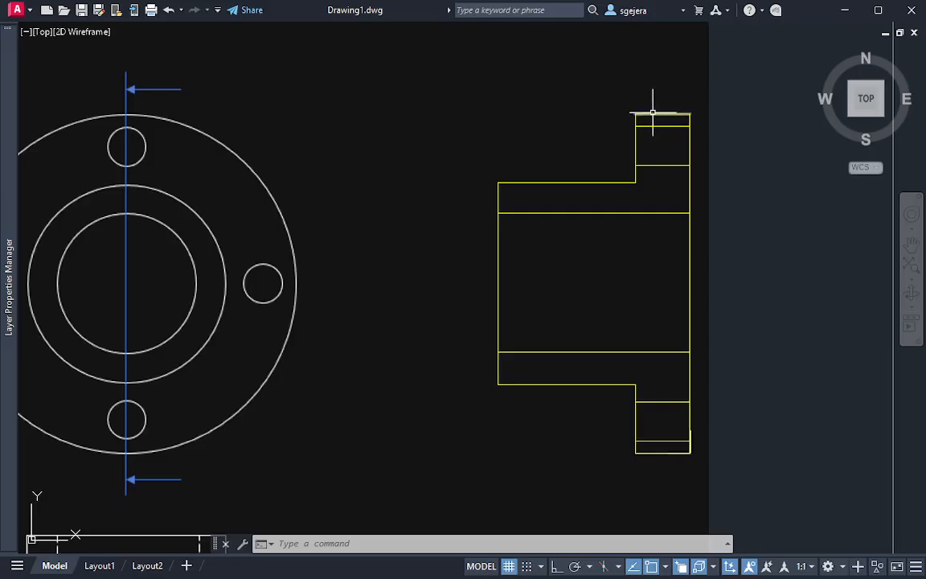
pyautogui.click(617, 100)
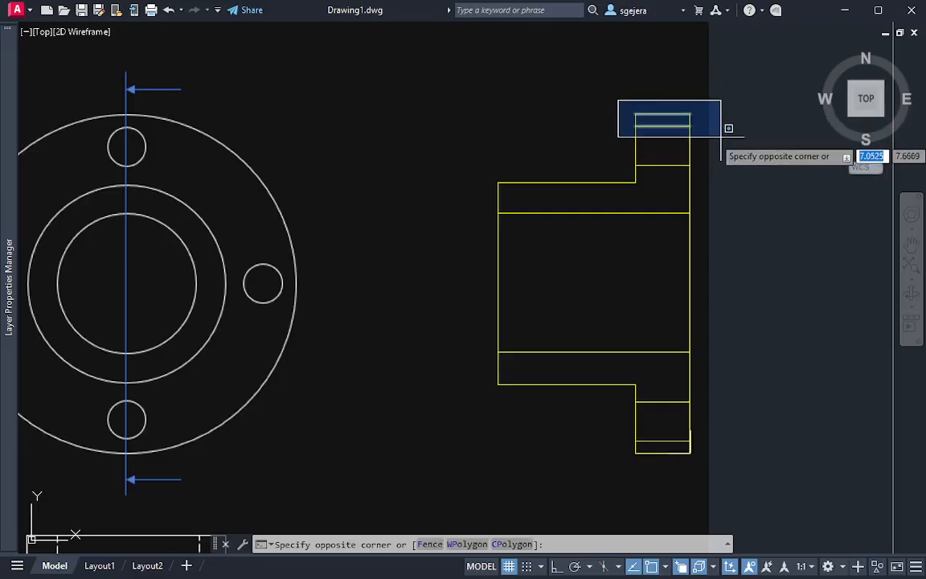
pyautogui.press('Escape')
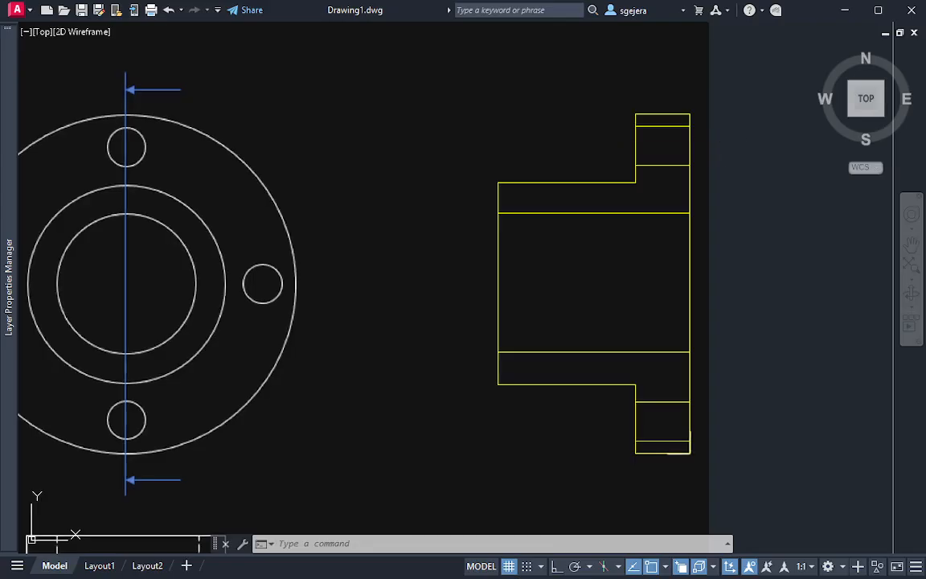
# Draw a rectangle over the thin strip of flange above the upper bolt hole, from its upper-left corner to its lower-right corner
pyautogui.press('Return')
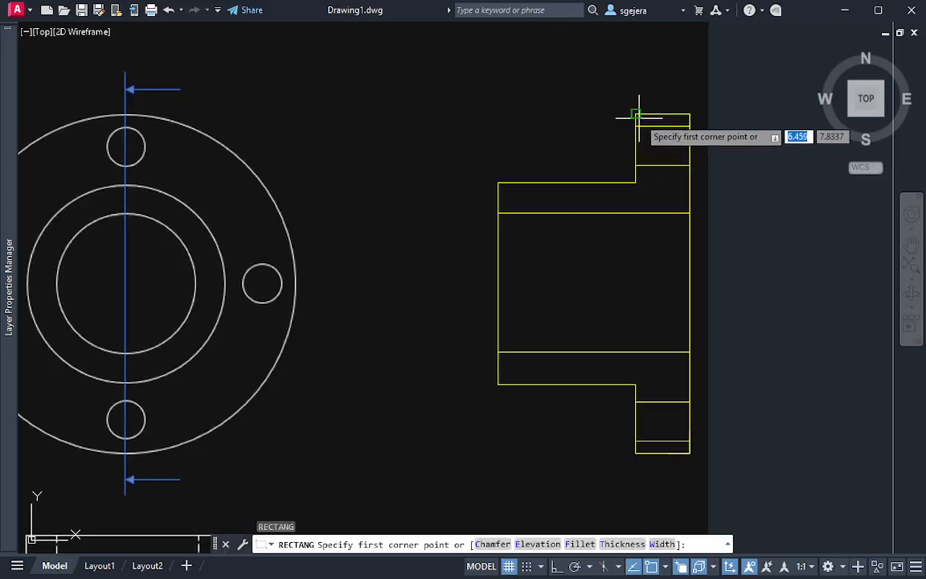
pyautogui.click(635, 115)
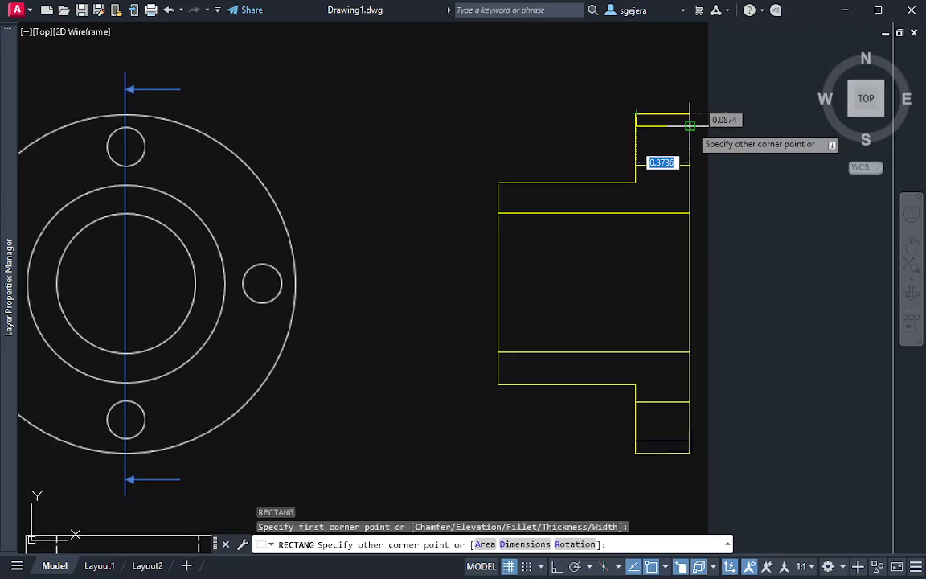
pyautogui.click(690, 125)
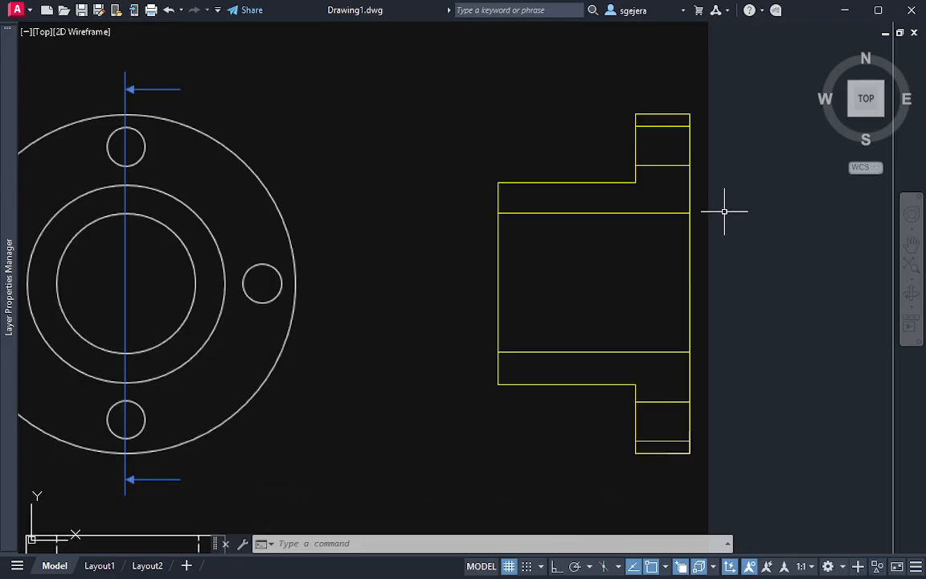
pyautogui.click(691, 150)
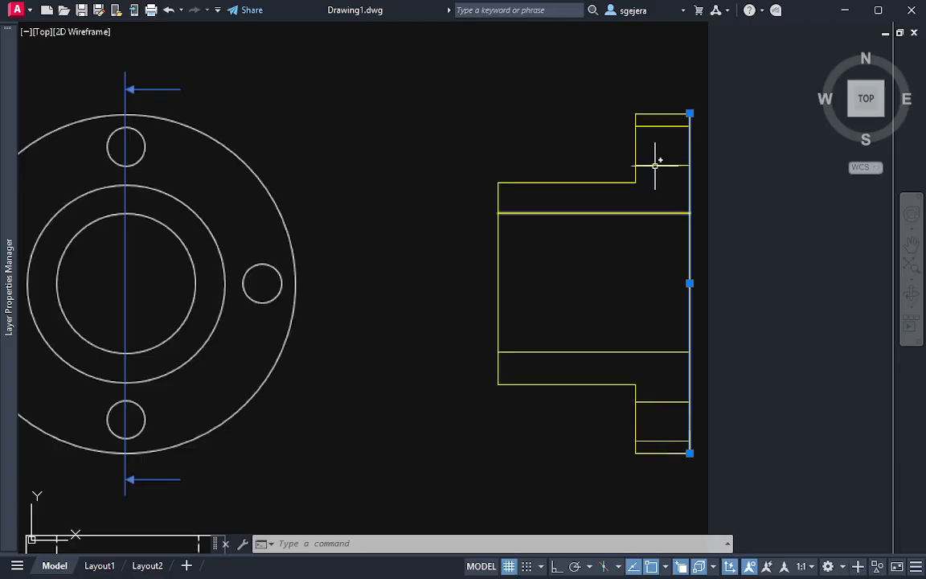
pyautogui.press('Escape')
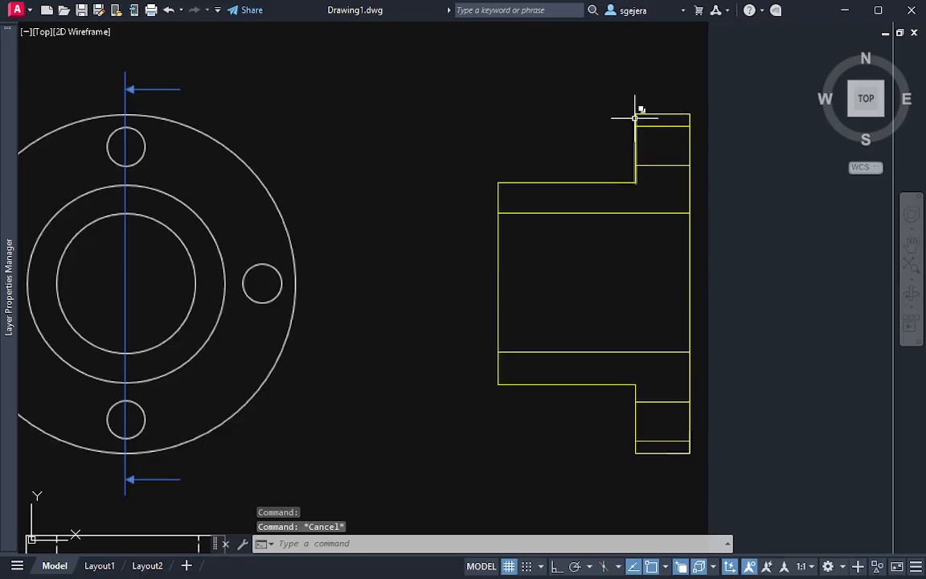
# Check which overlapping objects lie along the lower edge of the thin flange strip above the upper bolt hole
pyautogui.click(628, 100)
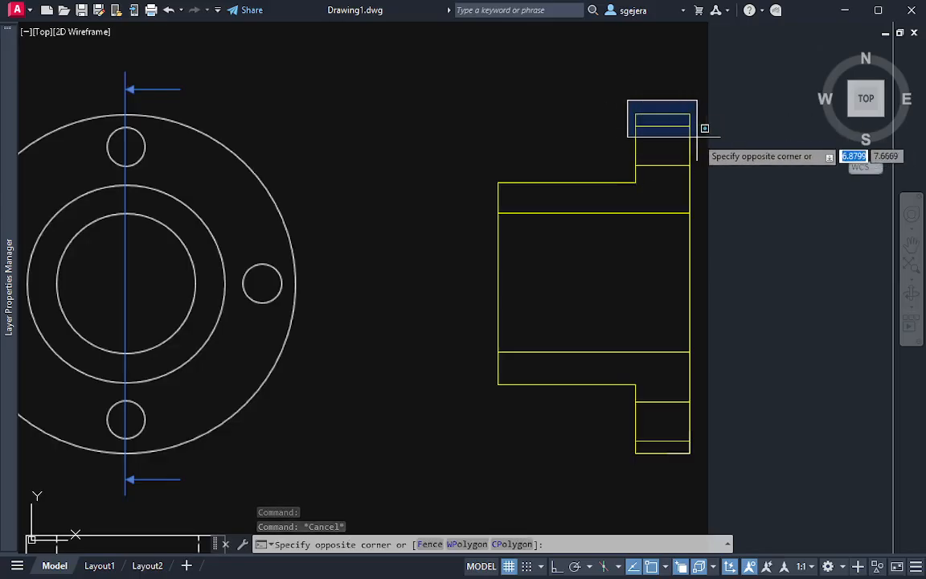
pyautogui.press('Escape')
pyautogui.click(656, 124)
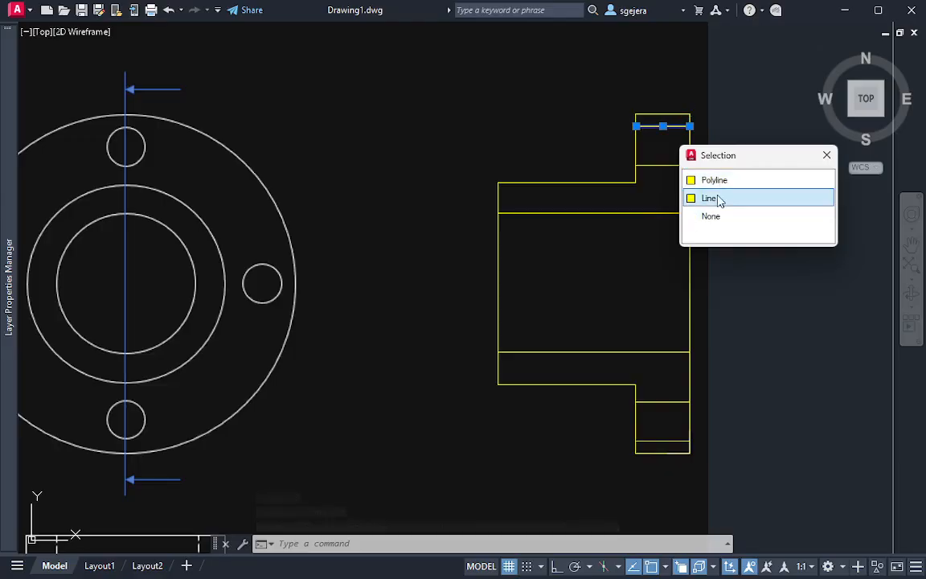
pyautogui.press('Escape')
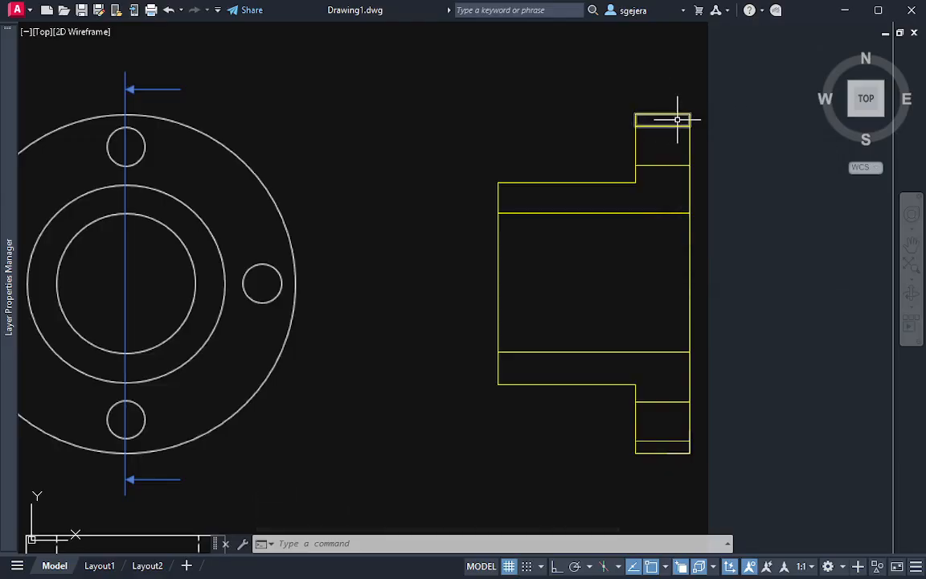
# Draw a rectangle over the thin strip of flange below the lower bolt hole, from its upper-left corner to its lower-right corner
pyautogui.write('rec')
pyautogui.press('Return')
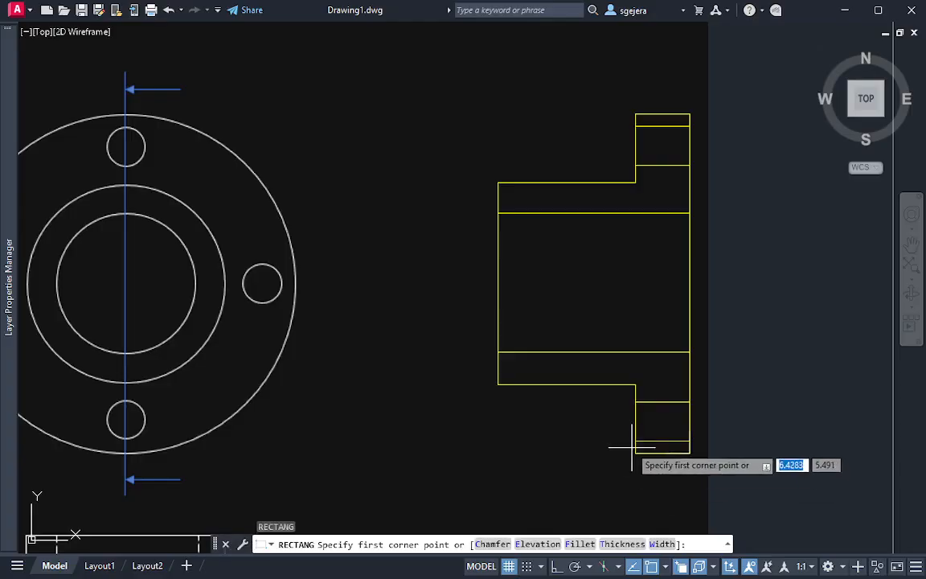
pyautogui.click(635, 440)
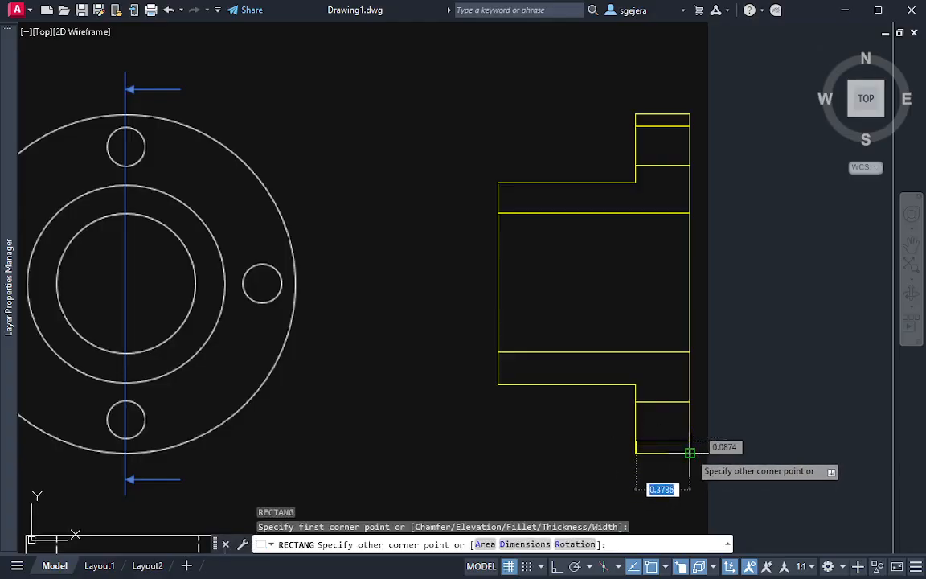
pyautogui.press('Escape')
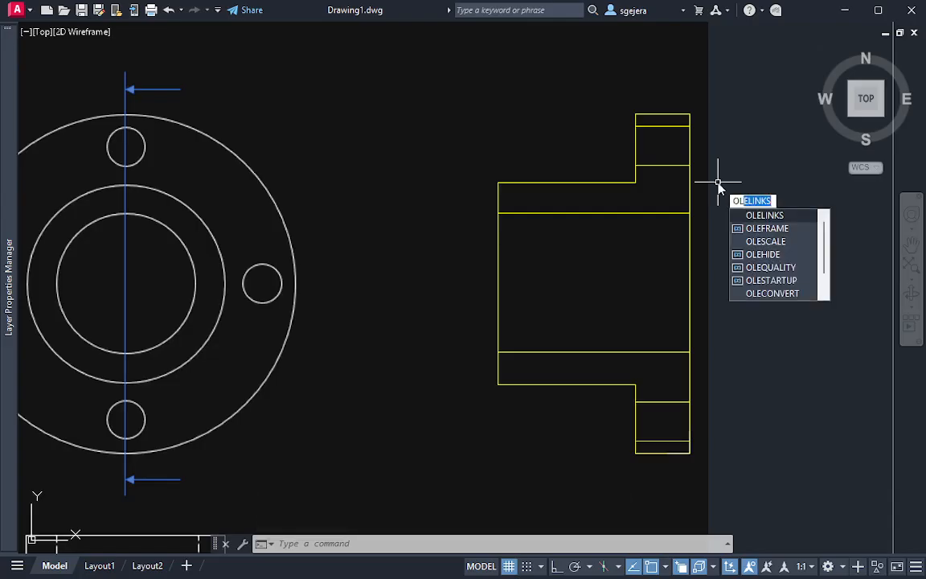
# Draw a closed polyline around the upper cut region between the bore and the upper bolt hole, following the hub and flange step
pyautogui.press('BackSpace')
pyautogui.press('BackSpace')
pyautogui.write('p')
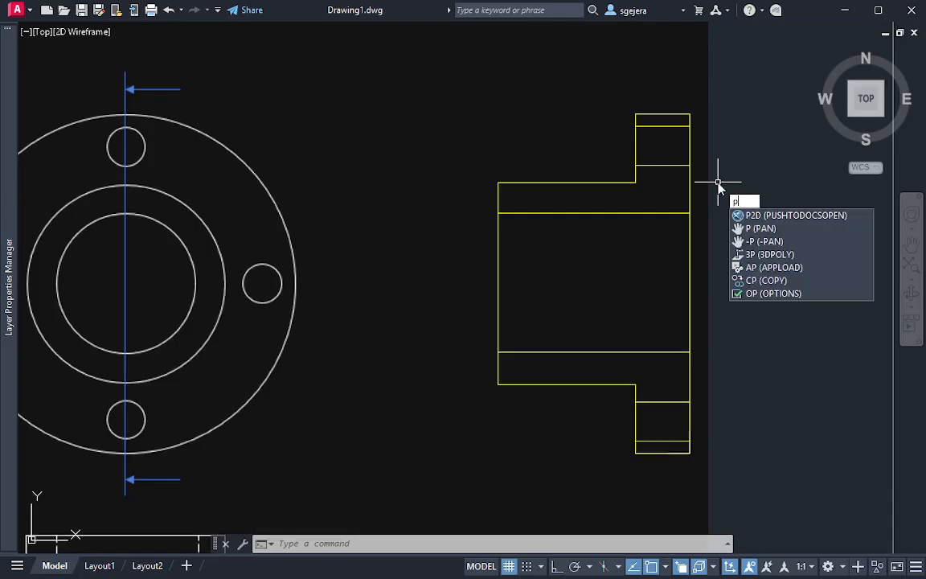
pyautogui.write('l')
pyautogui.press('Return')
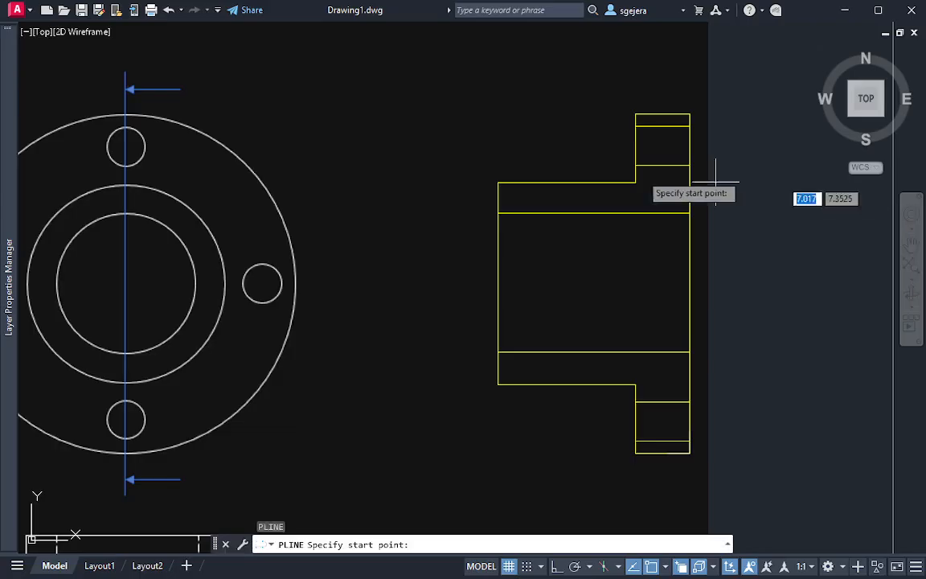
pyautogui.click(498, 183)
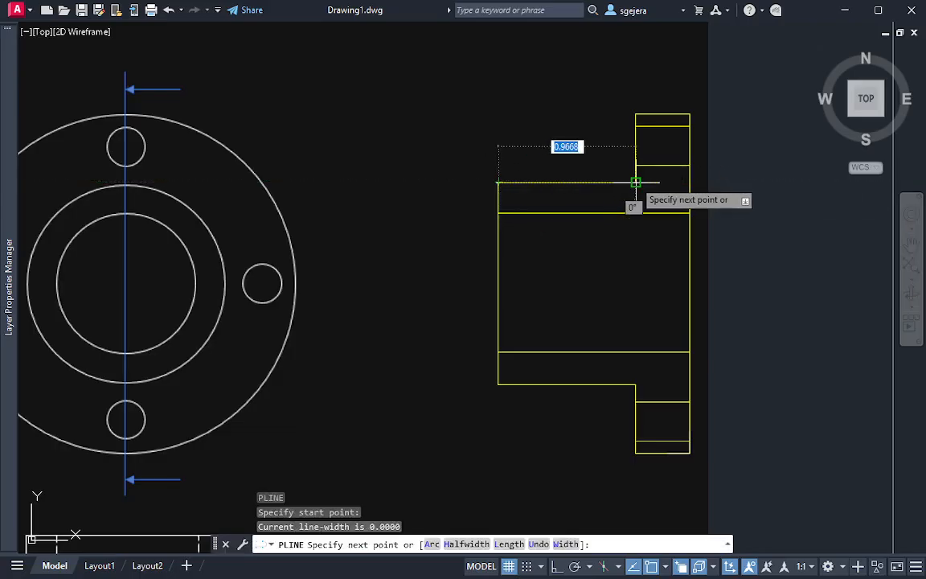
pyautogui.click(636, 183)
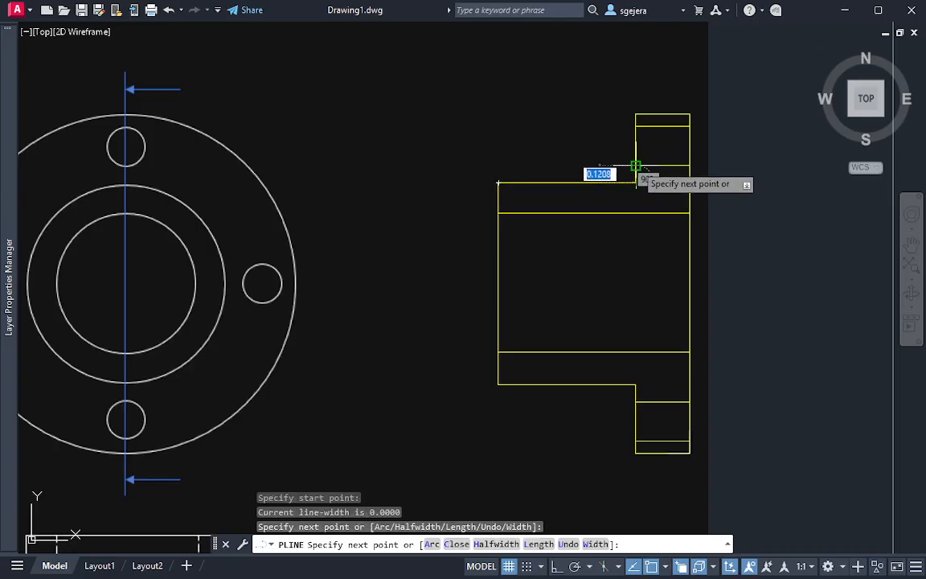
pyautogui.click(685, 165)
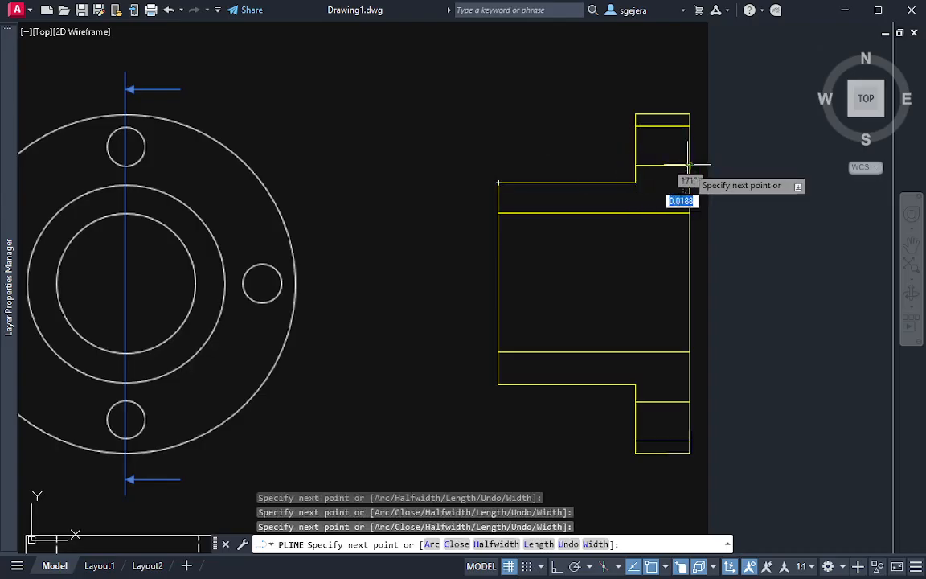
pyautogui.click(689, 211)
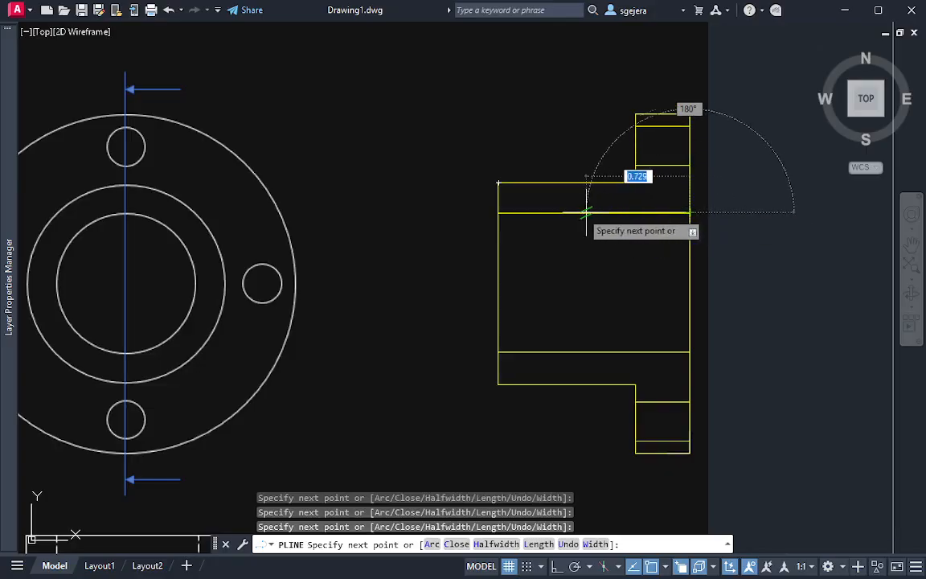
pyautogui.click(498, 212)
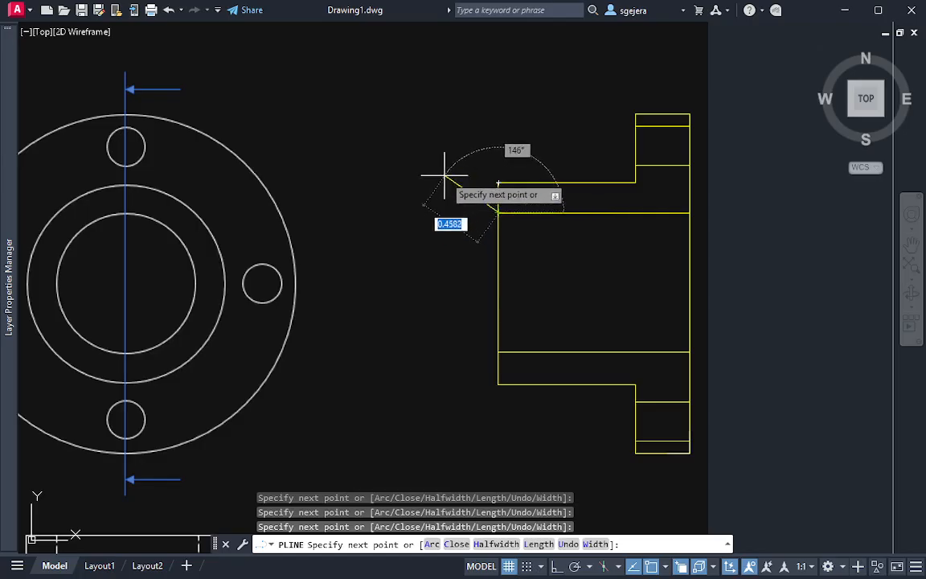
pyautogui.write('c')
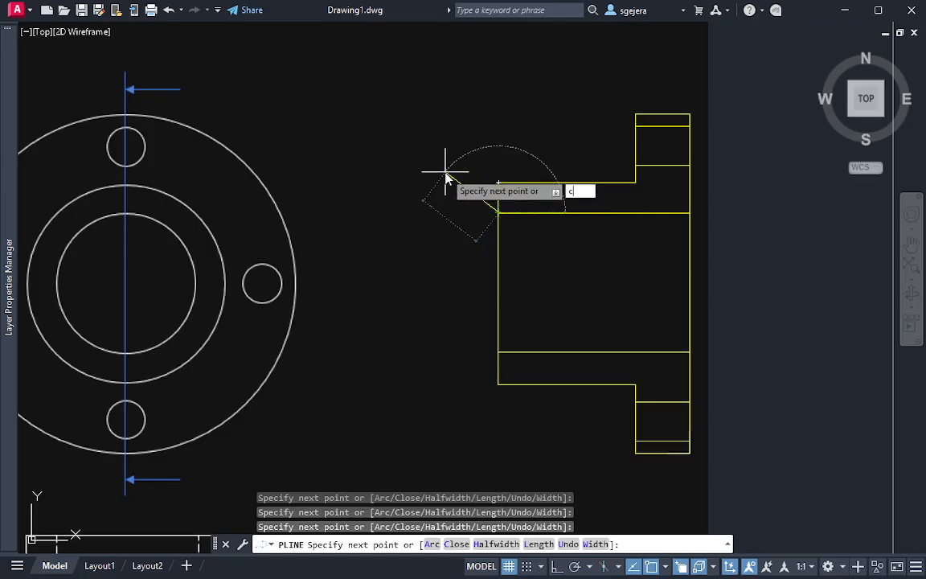
pyautogui.press('Return')
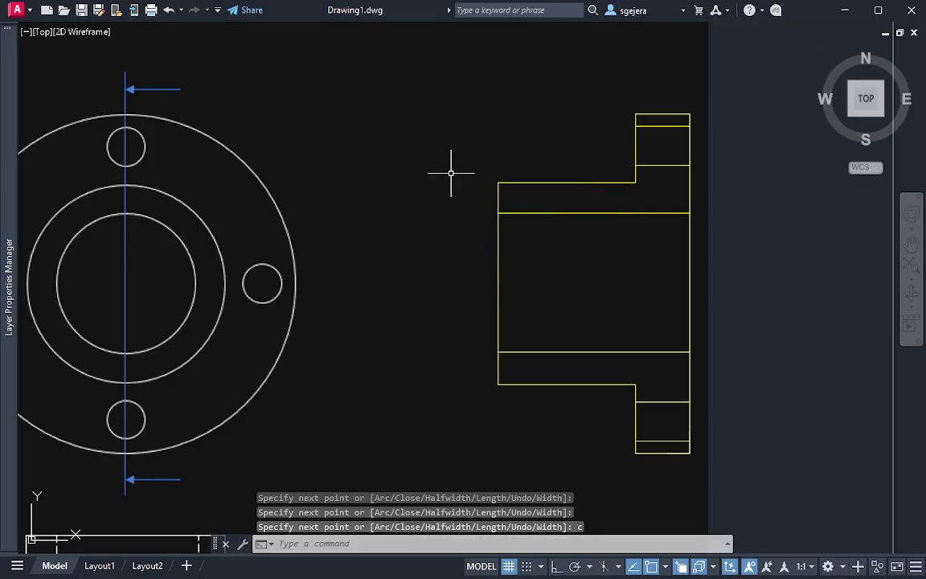
pyautogui.click(617, 182)
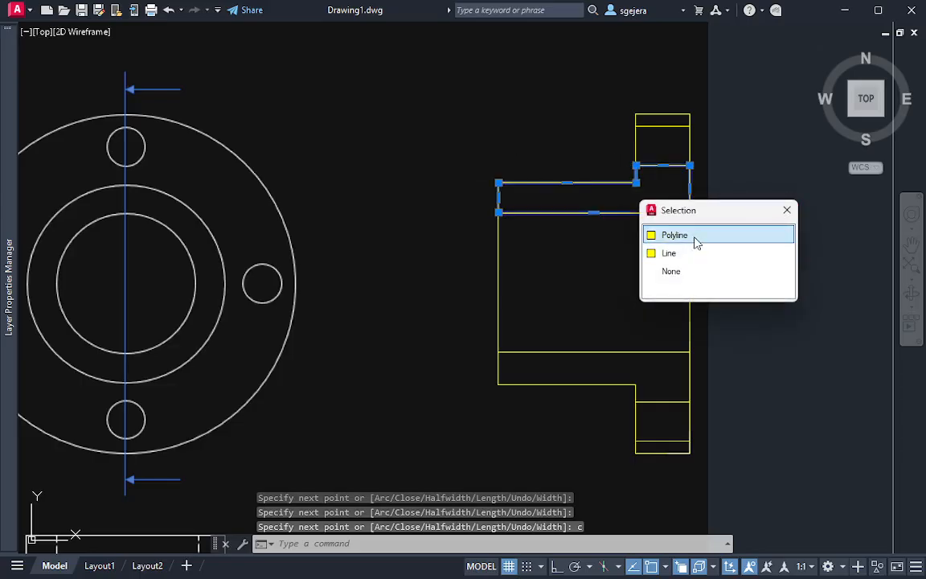
pyautogui.press('Escape')
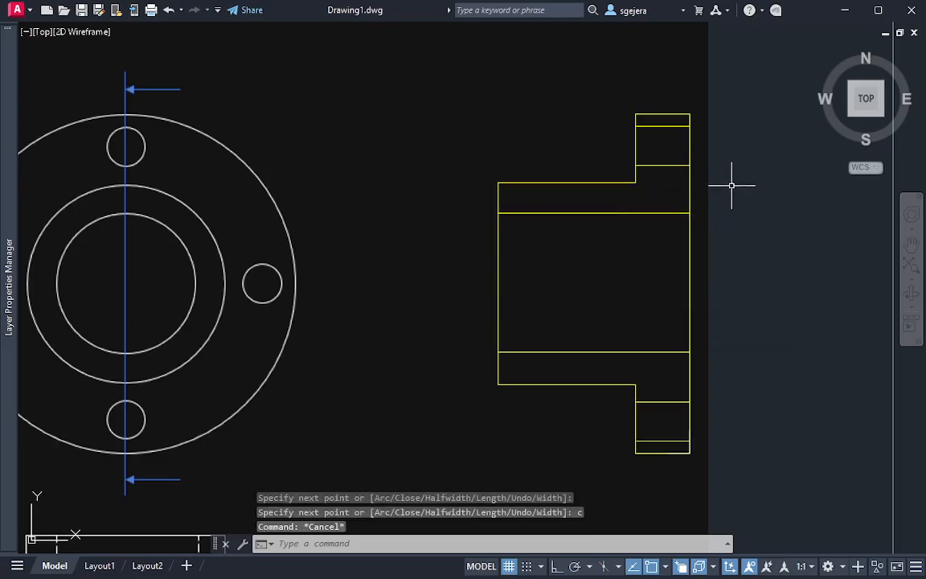
# Draw a closed polyline around the lower cut region between the bore and the lower bolt hole, following the hub and flange step
pyautogui.write('pl')
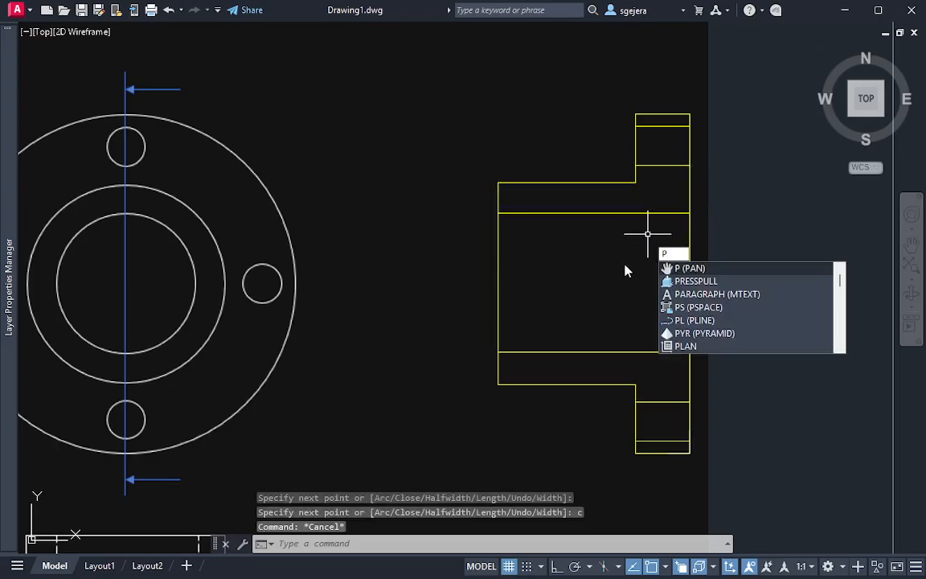
pyautogui.press('Return')
pyautogui.click(498, 351)
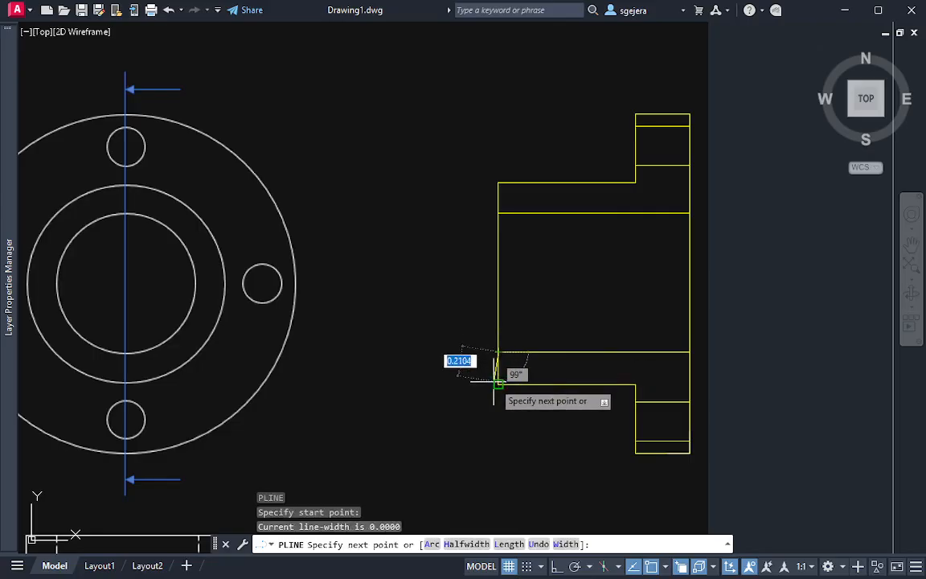
pyautogui.click(635, 384)
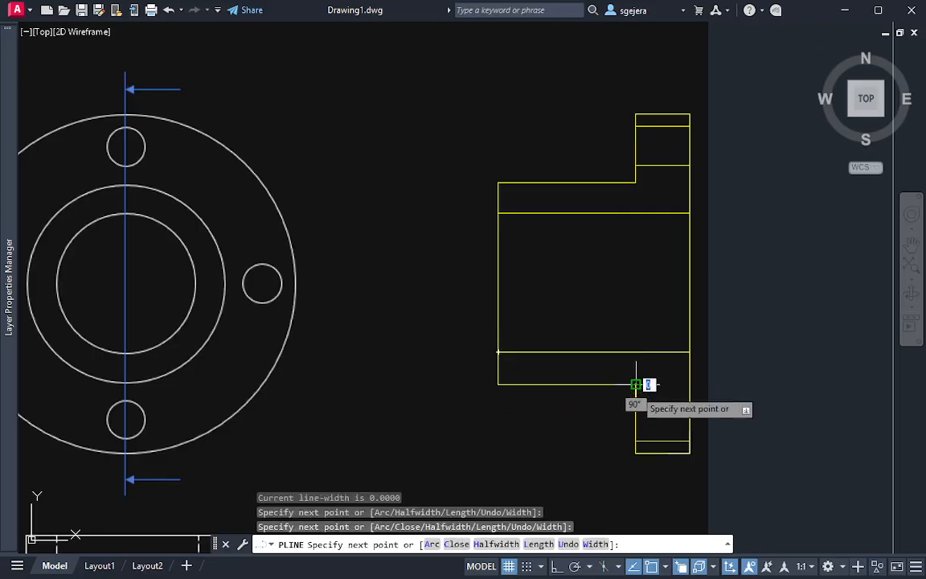
pyautogui.click(636, 401)
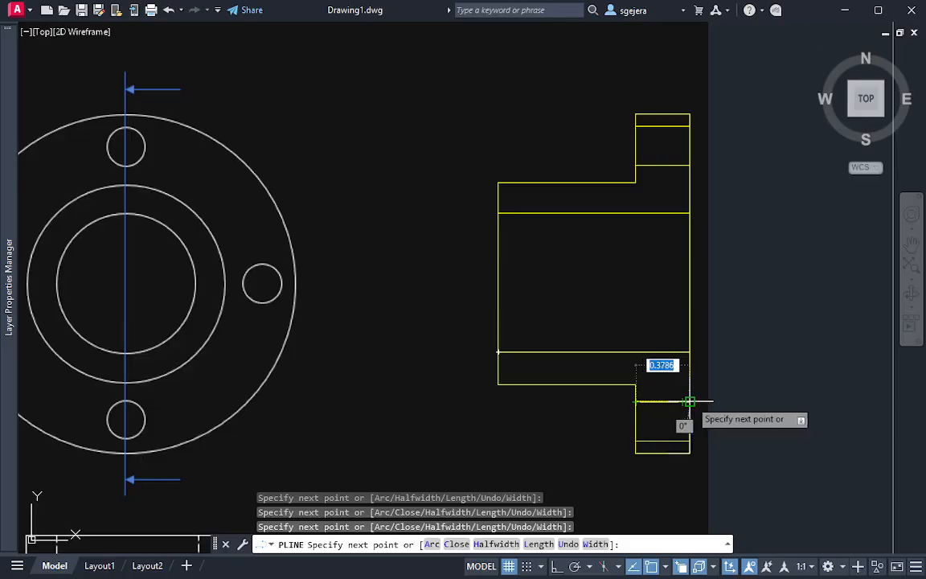
pyautogui.click(690, 402)
pyautogui.click(690, 351)
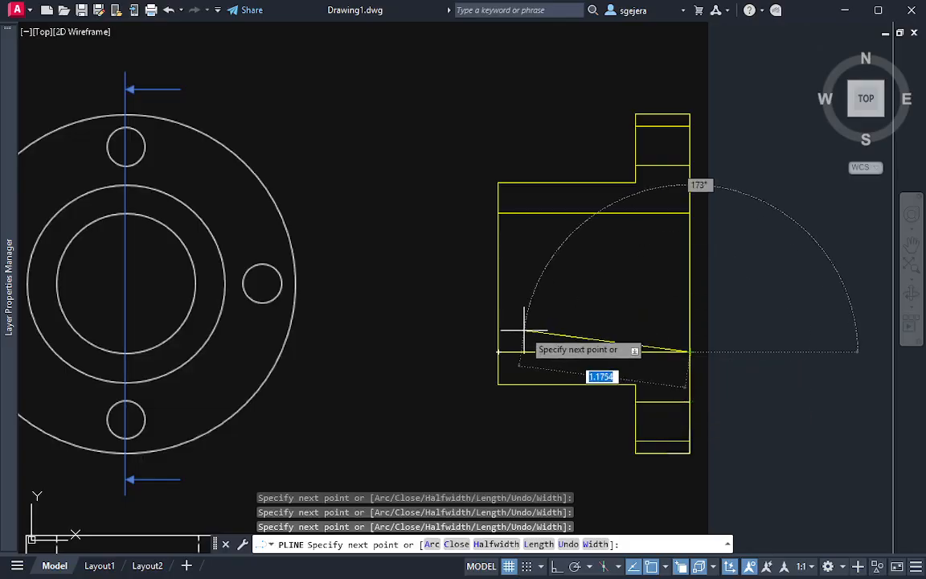
pyautogui.write('c')
pyautogui.press('Return')
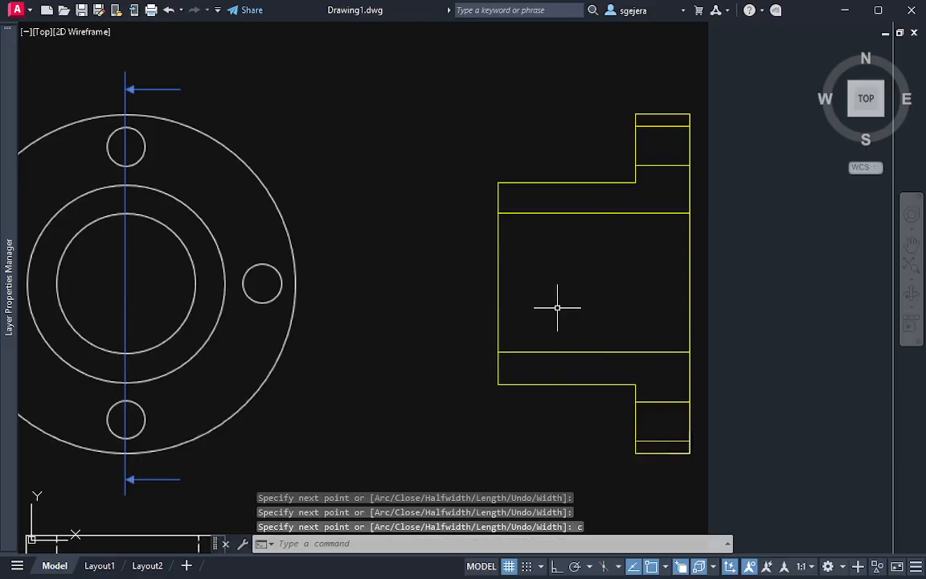
# Check which overlapping objects lie along the bore's lower line in the section, leaving none selected
pyautogui.click(525, 351)
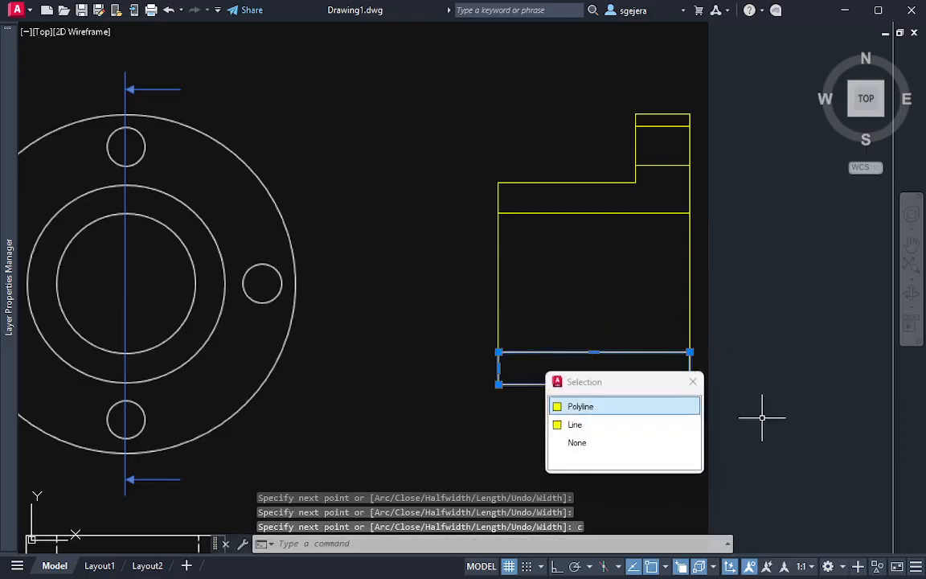
pyautogui.moveTo(650, 385); pyautogui.dragTo(829, 269)
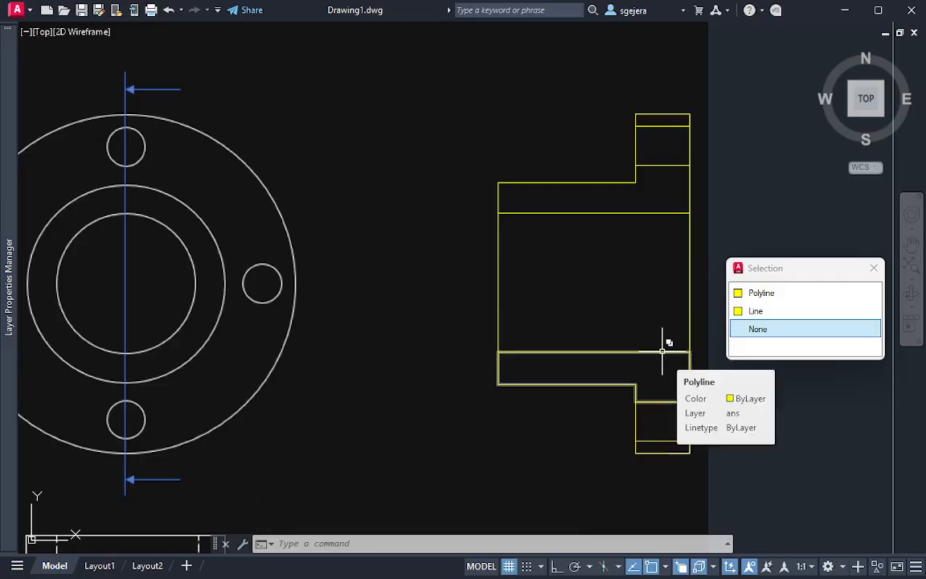
pyautogui.click(876, 271)
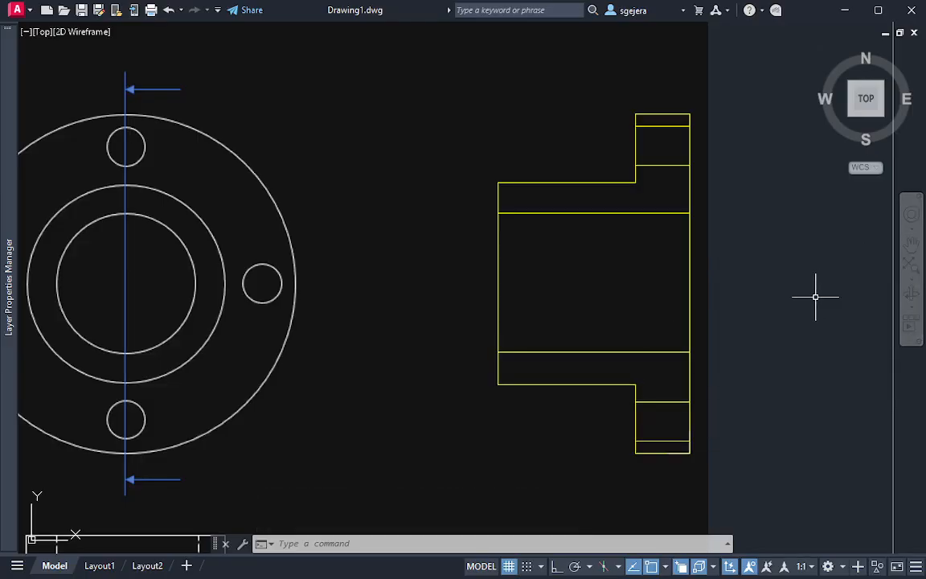
pyautogui.press('Escape')
# Open the hatch settings and set the predefined pattern to ANSI31 with angle 0 and scale 1
pyautogui.write('H')
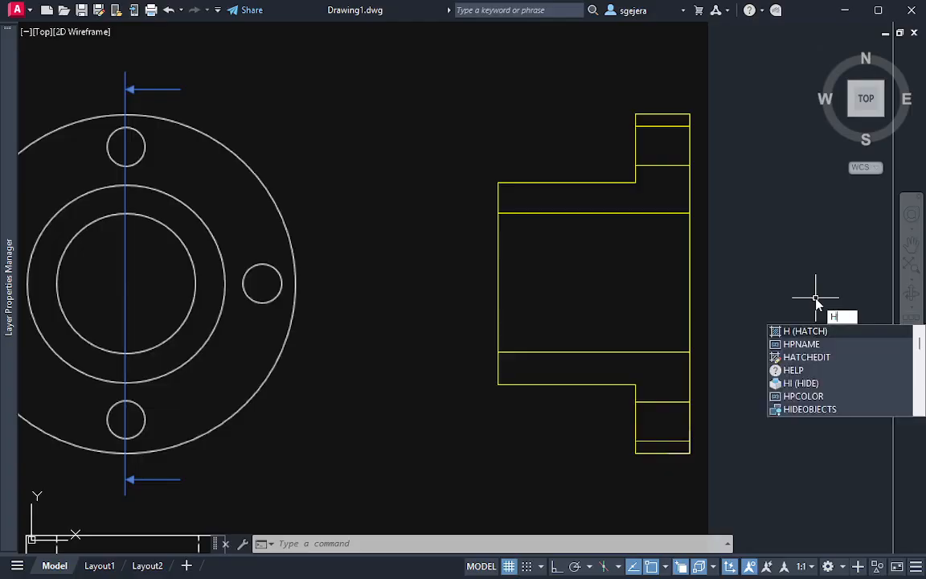
pyautogui.press('Escape')
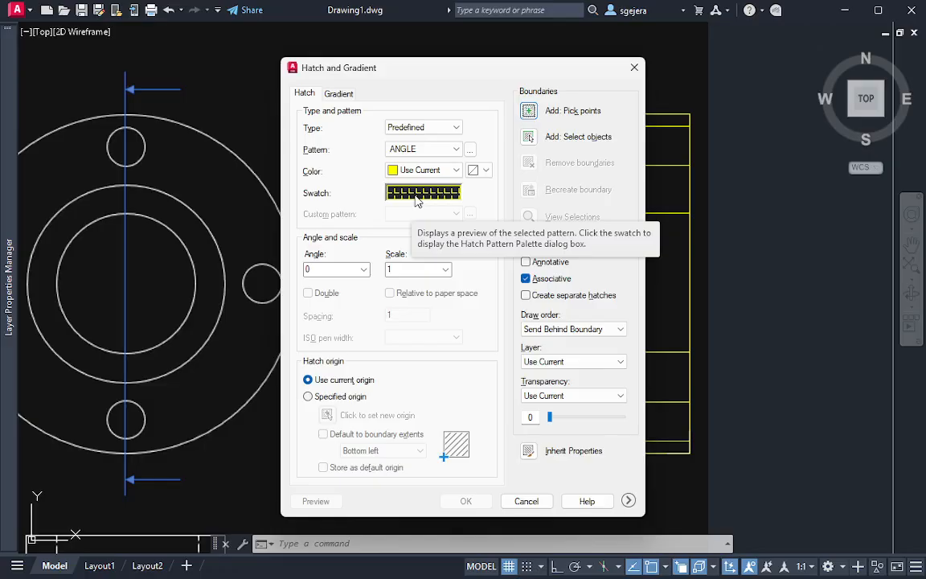
pyautogui.click(422, 150)
pyautogui.click(423, 151)
pyautogui.click(426, 152)
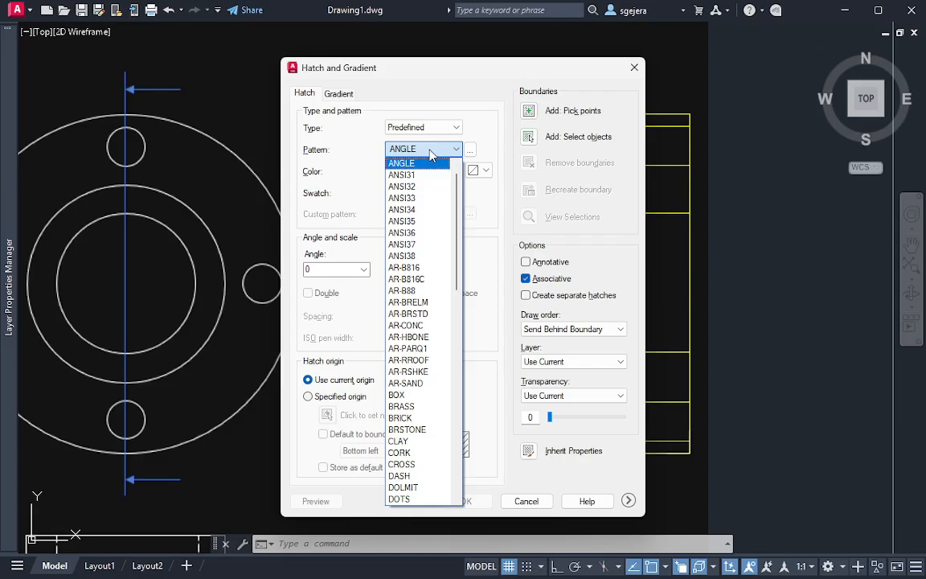
pyautogui.click(431, 153)
pyautogui.click(431, 154)
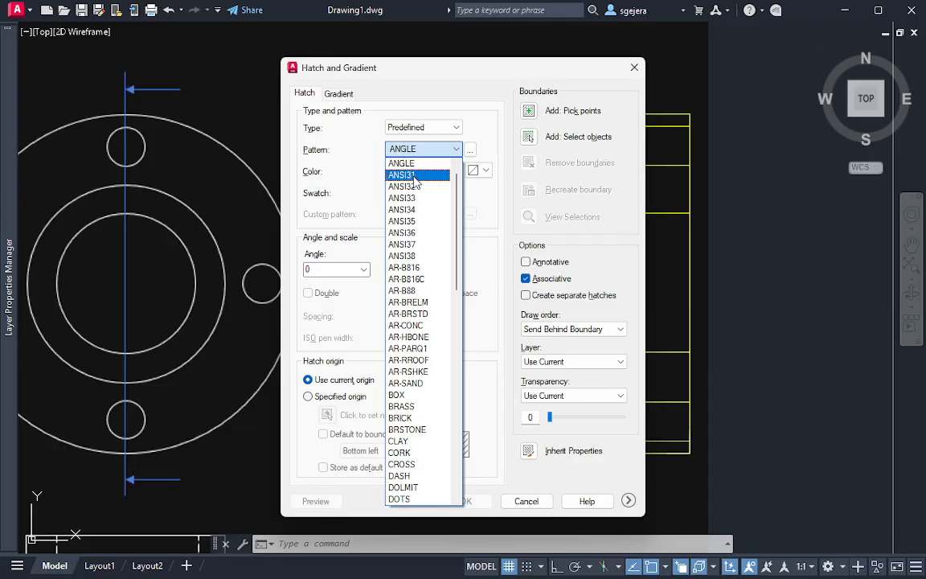
pyautogui.click(415, 176)
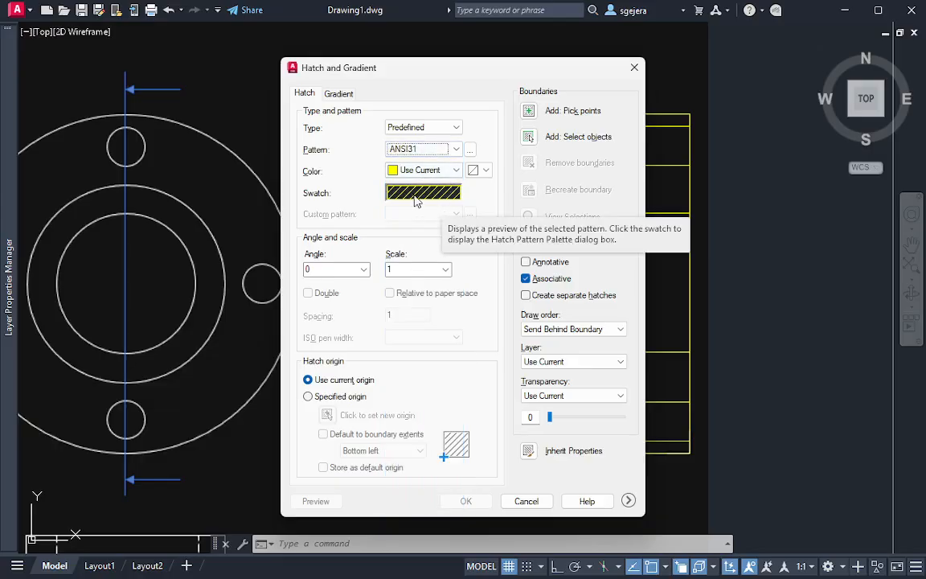
pyautogui.click(325, 270)
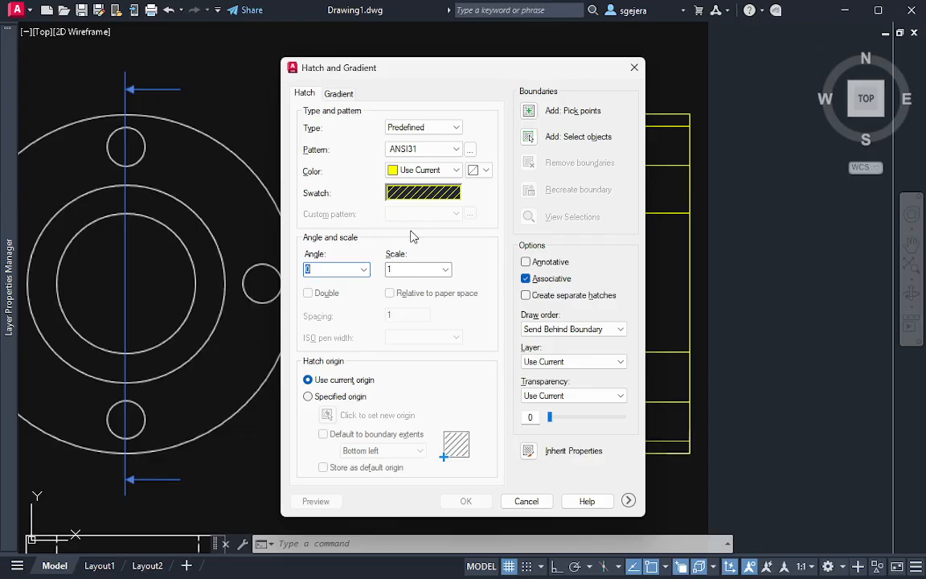
pyautogui.click(319, 271)
pyautogui.click(415, 269)
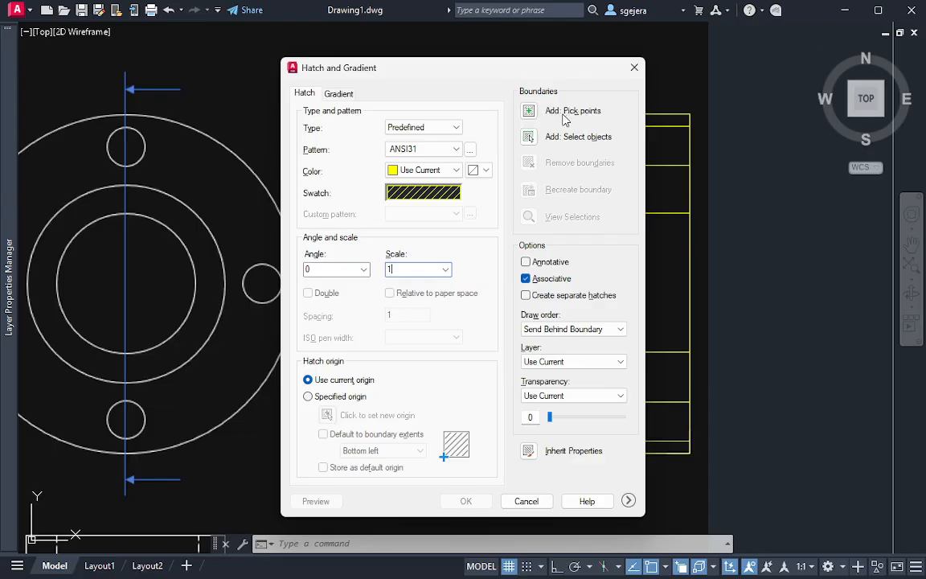
# Hatch the section by selecting the four closed polylines of the upper and lower cut regions as boundaries, using ANSI31 at scale 1
pyautogui.click(529, 138)
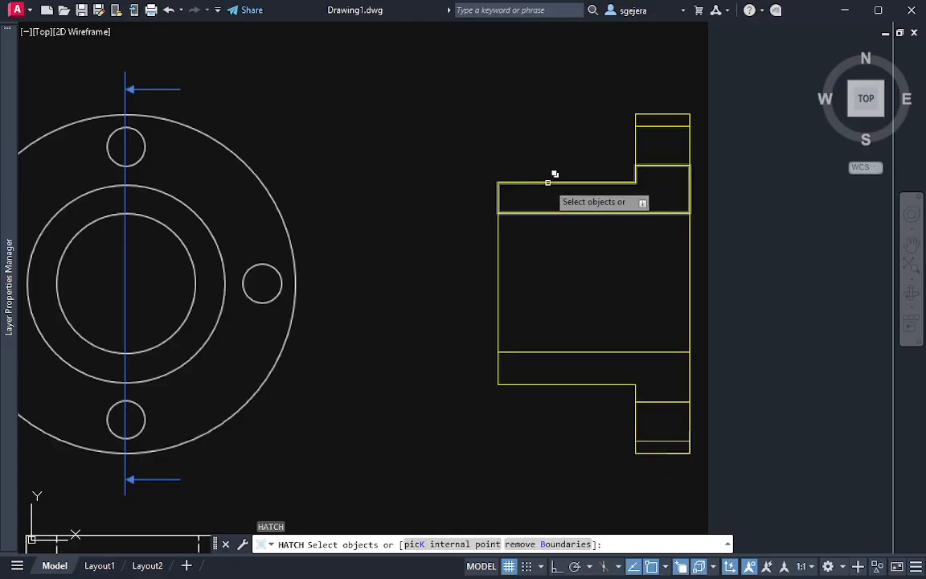
pyautogui.click(547, 182)
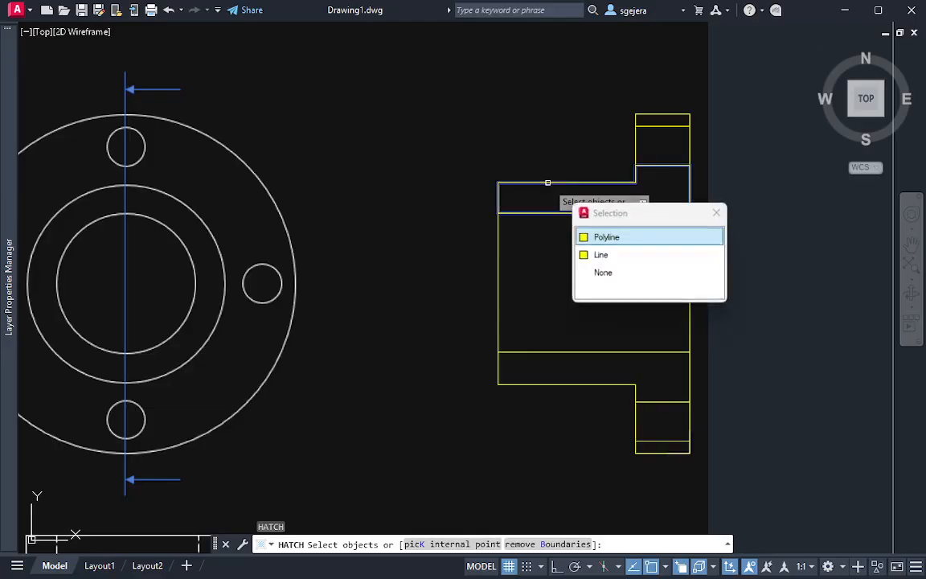
pyautogui.click(605, 237)
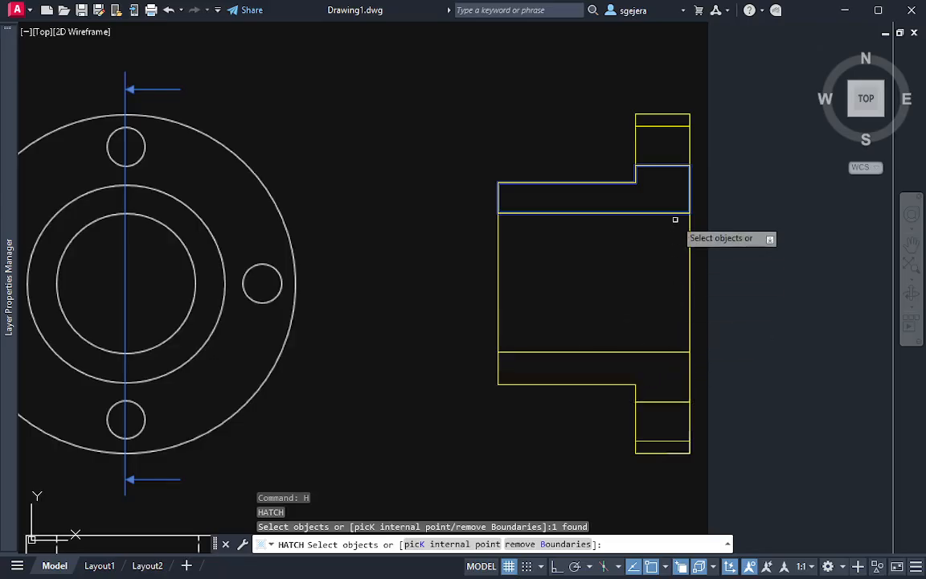
pyautogui.click(662, 123)
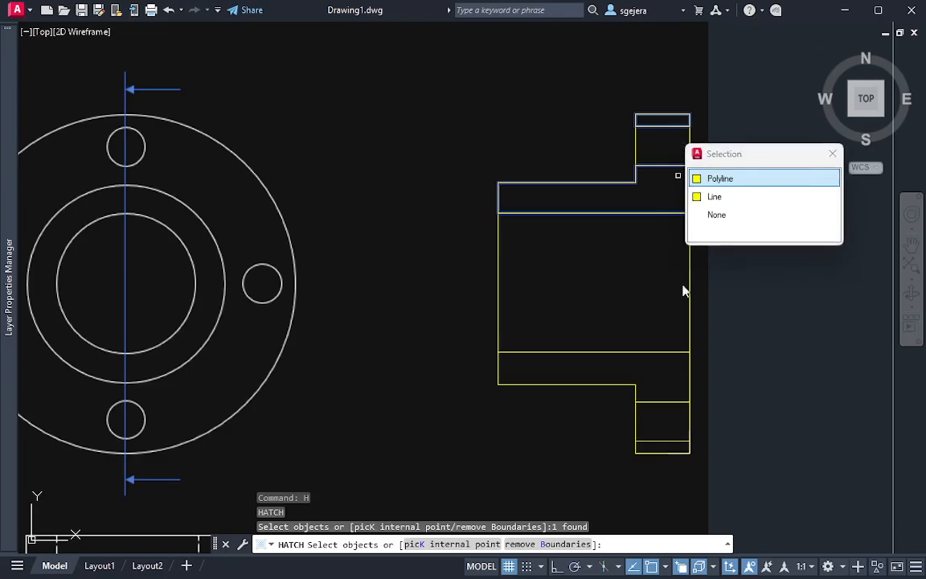
pyautogui.click(760, 177)
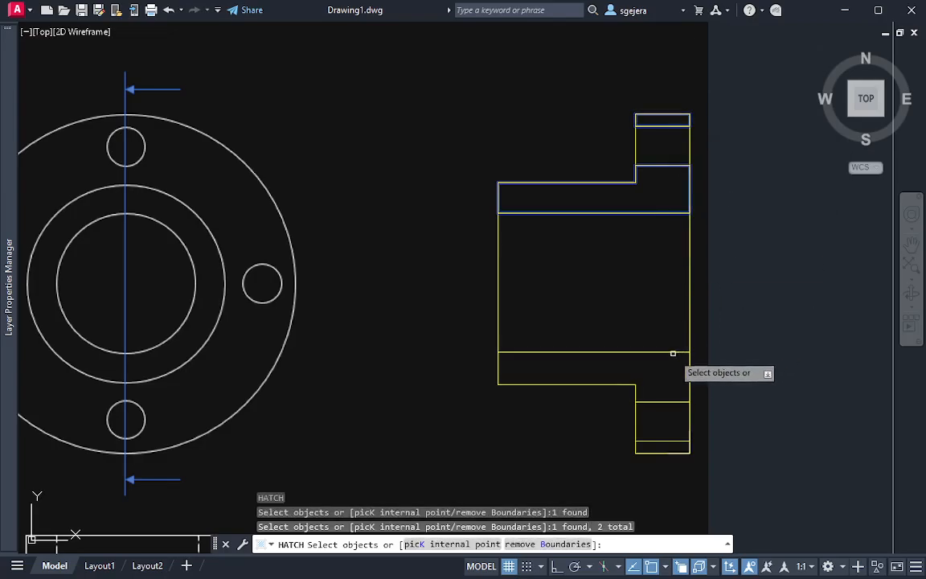
pyautogui.click(673, 353)
pyautogui.click(734, 410)
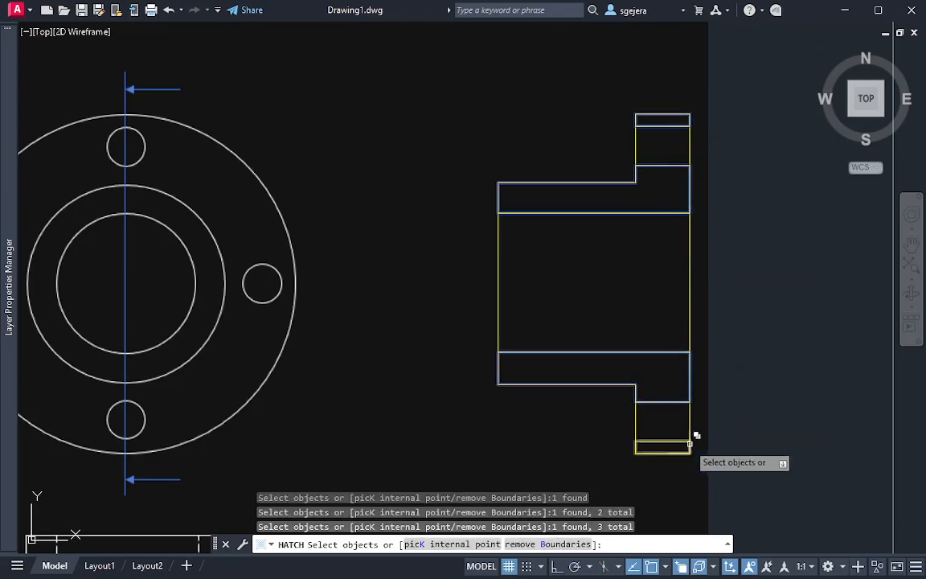
pyautogui.click(683, 441)
pyautogui.click(754, 497)
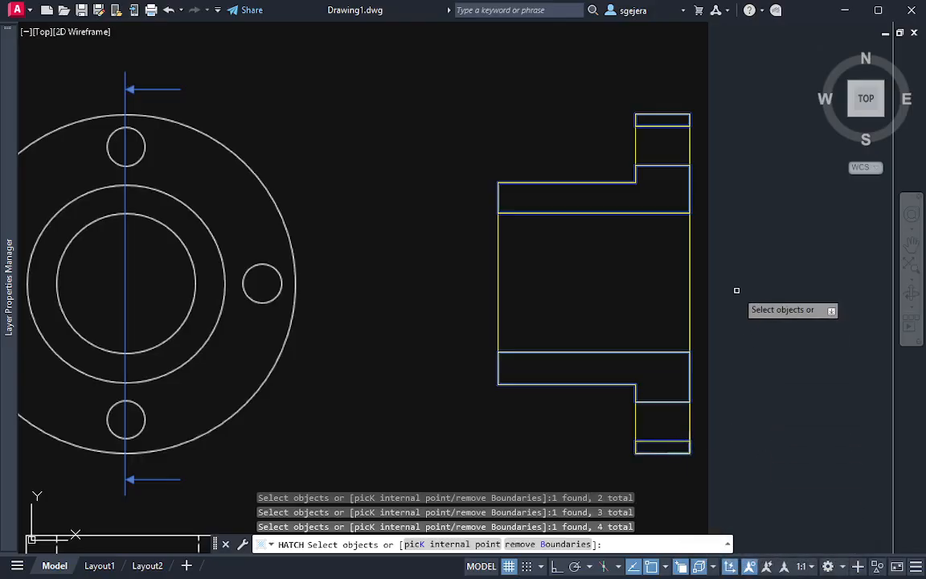
pyautogui.press('Return')
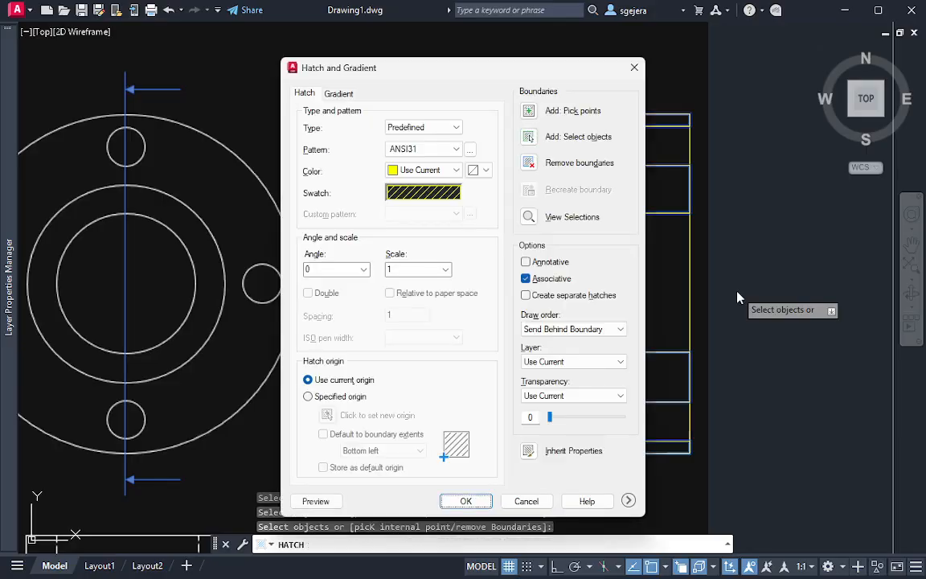
pyautogui.click(467, 502)
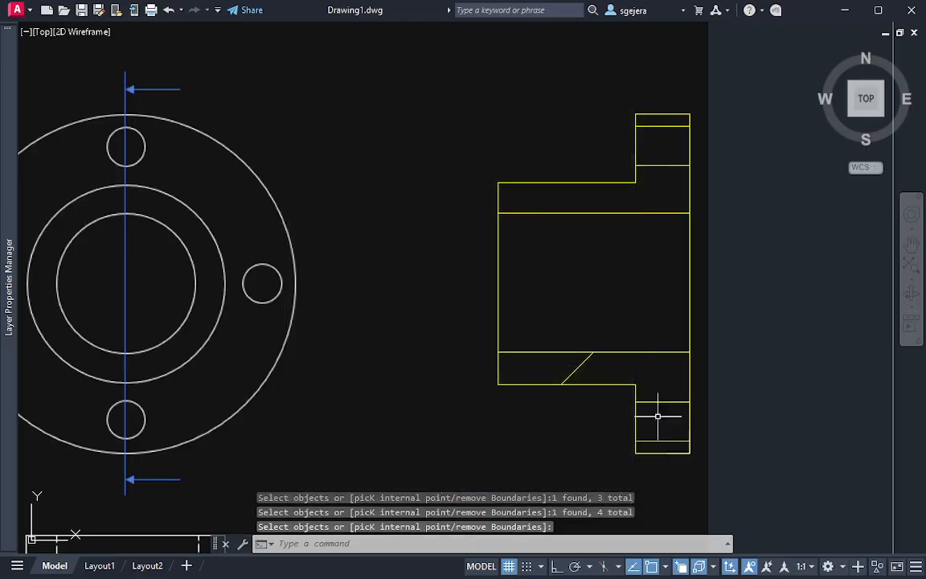
# Open the properties of the section hatch and set its pattern scale to 0.1
pyautogui.click(581, 362)
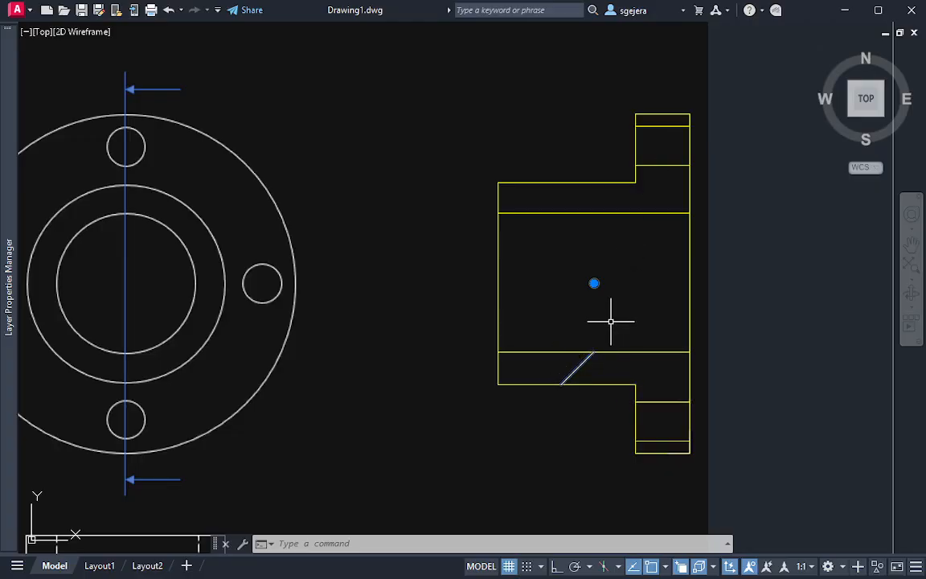
pyautogui.hotkey('ctrl', '1')
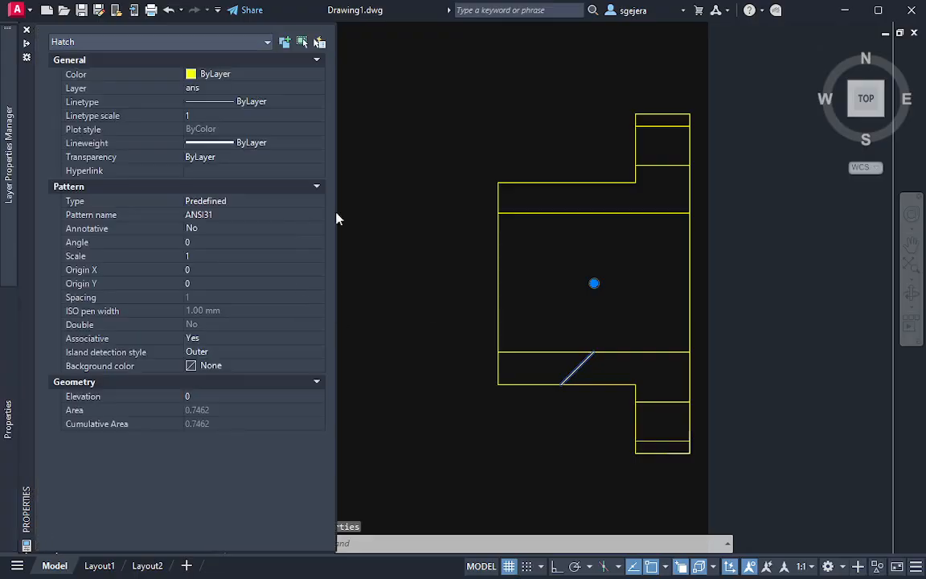
pyautogui.click(197, 116)
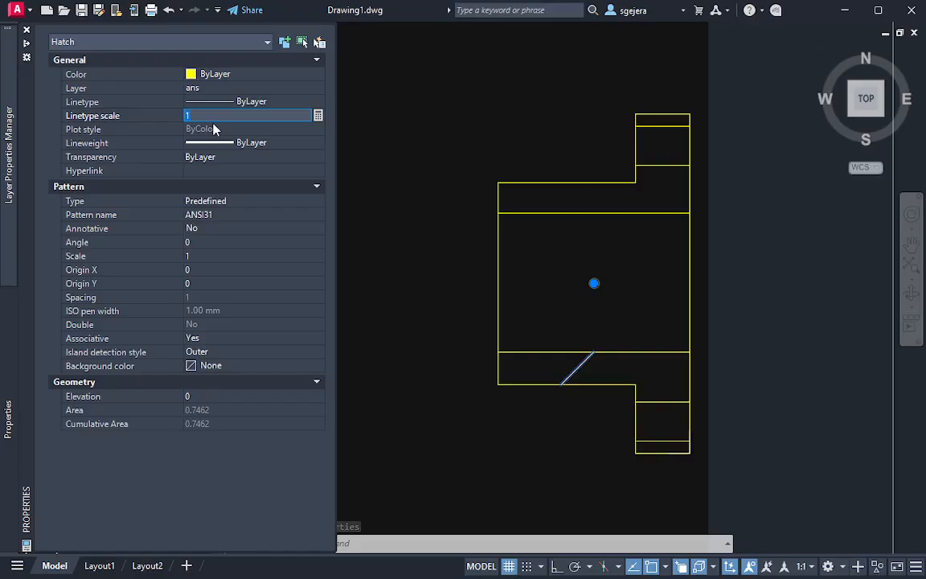
pyautogui.click(213, 119)
pyautogui.click(203, 256)
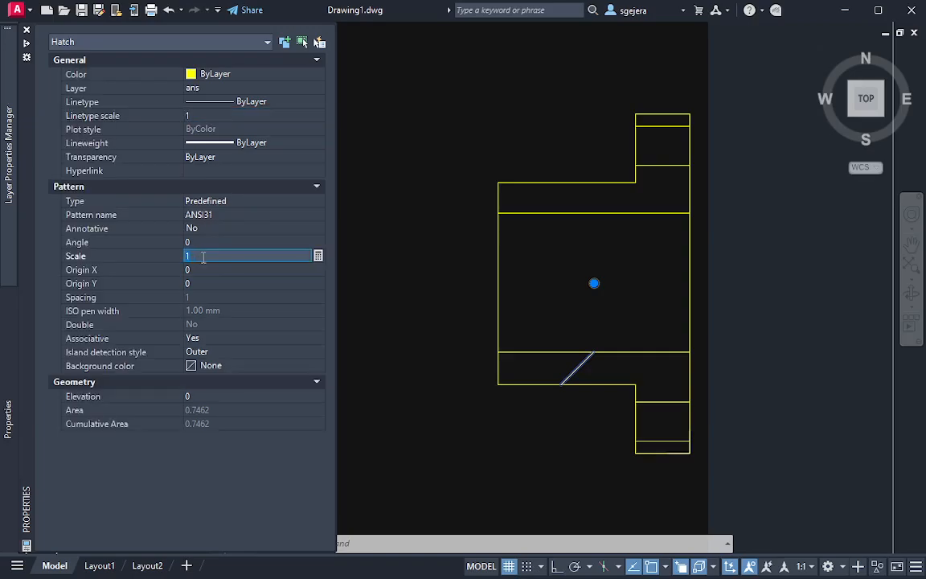
pyautogui.write('0.1')
pyautogui.click(207, 270)
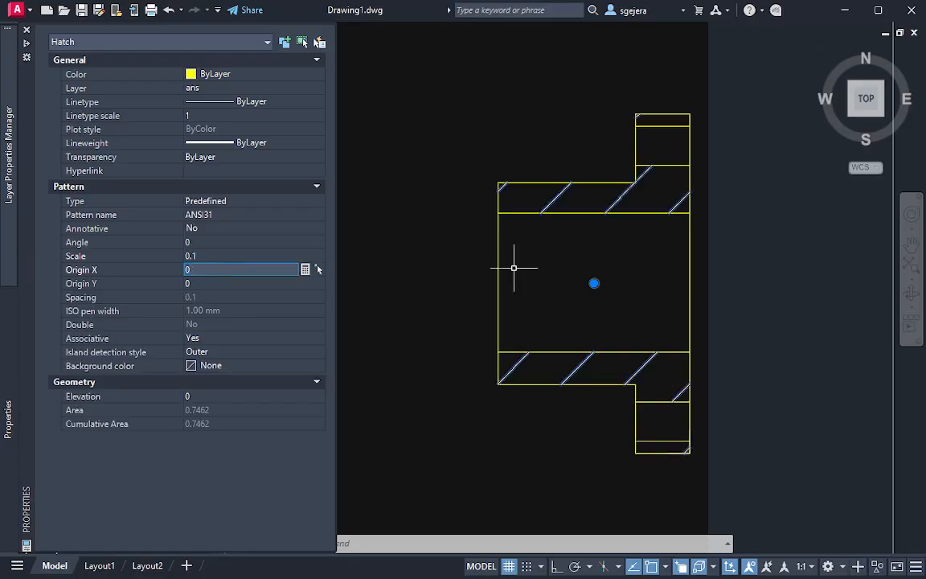
# Try pattern scales of 0.05, 0.01 and 0.03 on the section hatch
pyautogui.click(204, 256)
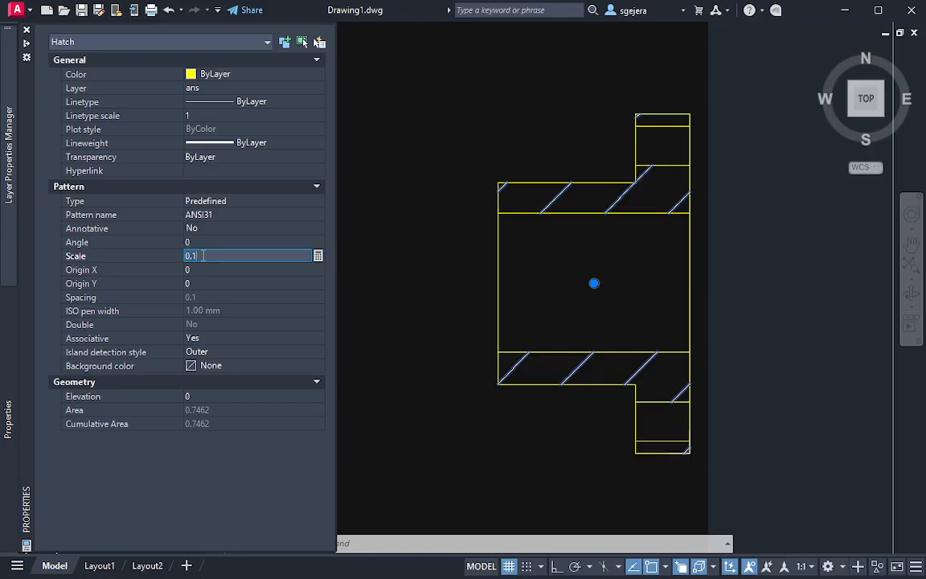
pyautogui.write('0.05')
pyautogui.press('Return')
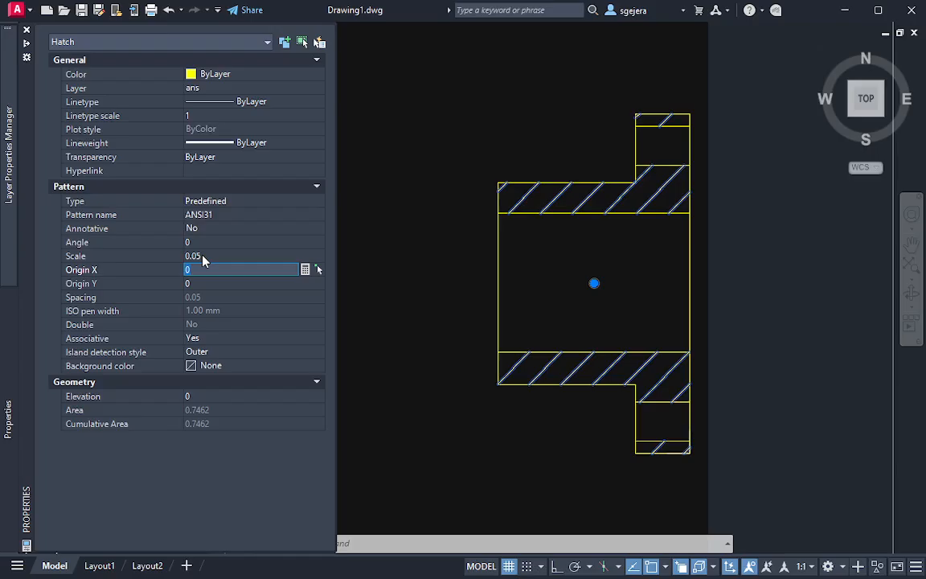
pyautogui.click(218, 256)
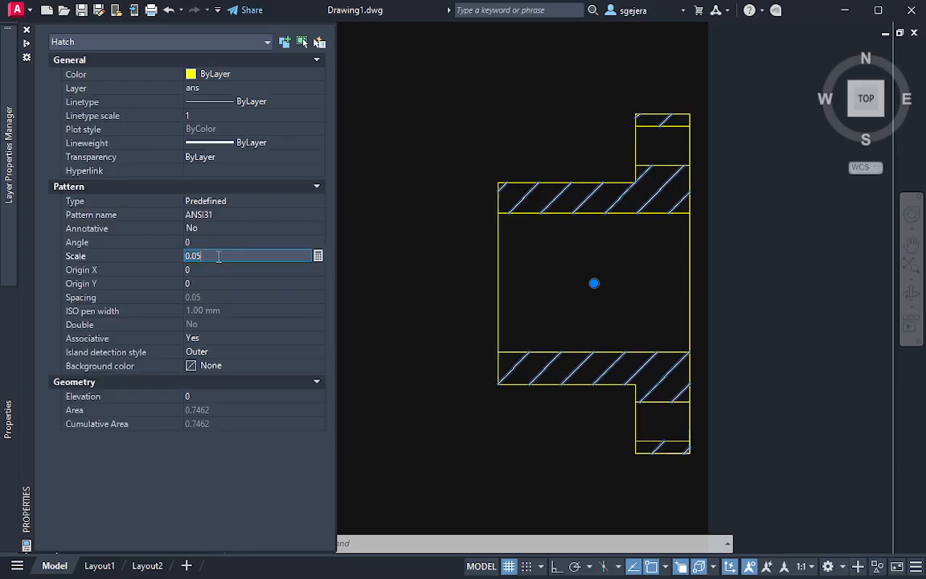
pyautogui.write('0.01')
pyautogui.press('Return')
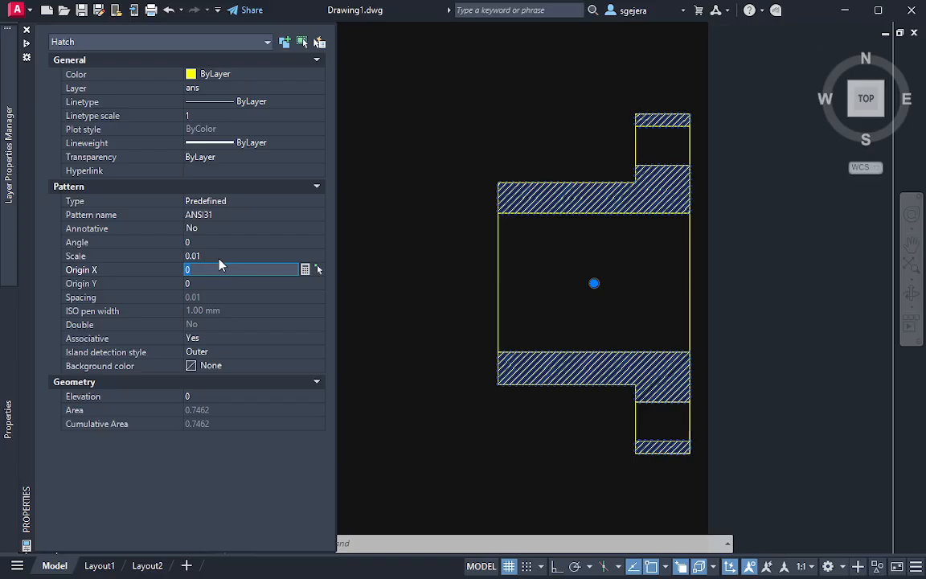
pyautogui.click(217, 256)
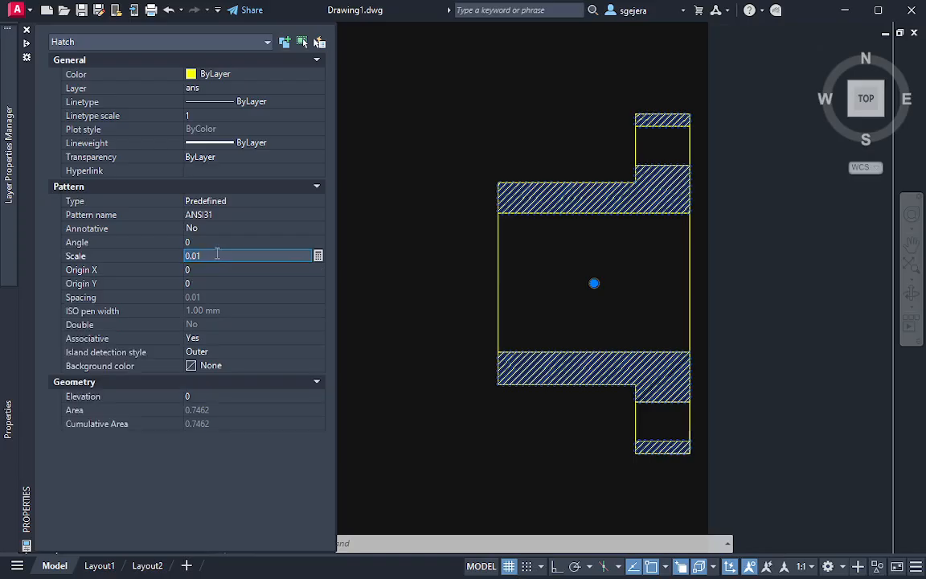
pyautogui.write('0.03')
pyautogui.press('Return')
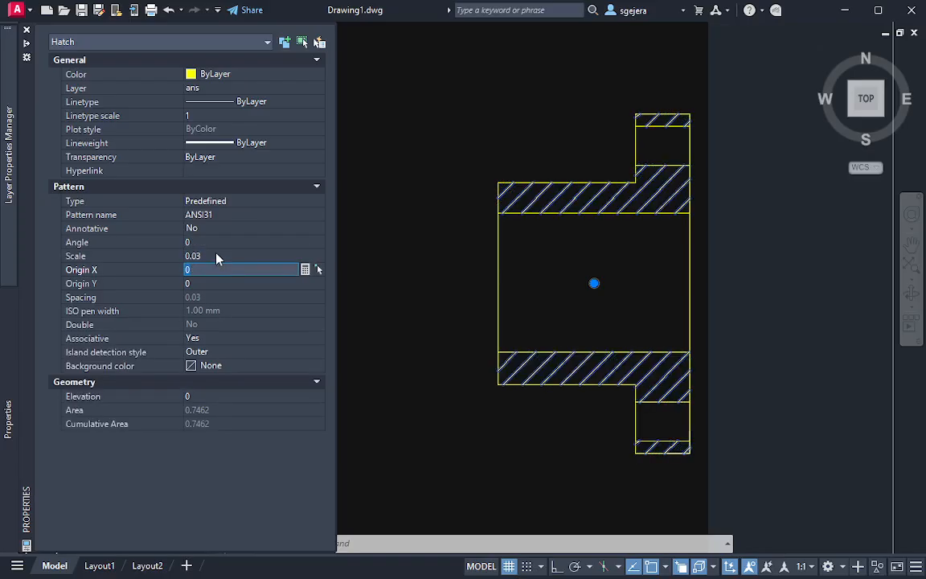
# Set the section hatch's pattern scale to 0.02 and deselect the hatch
pyautogui.click(216, 256)
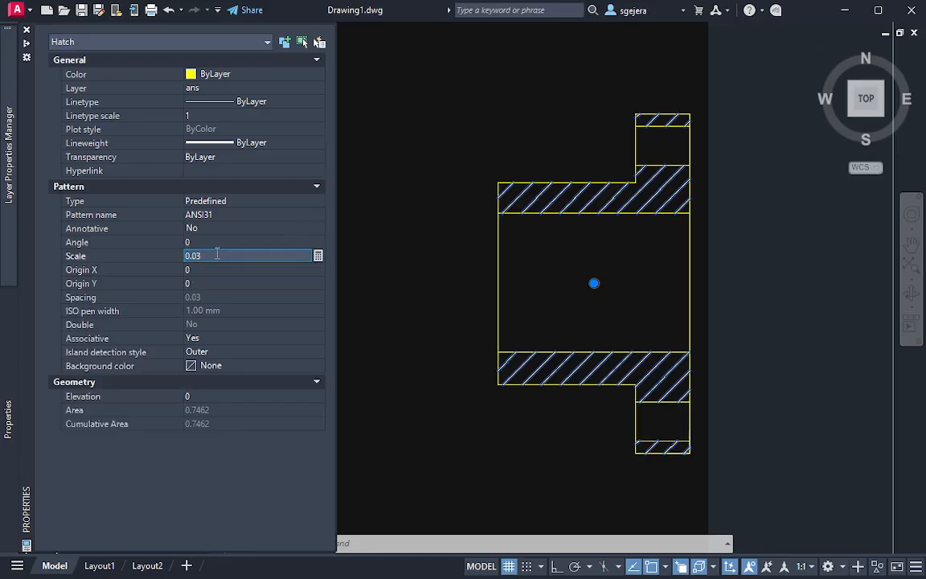
pyautogui.write('0.02')
pyautogui.press('Return')
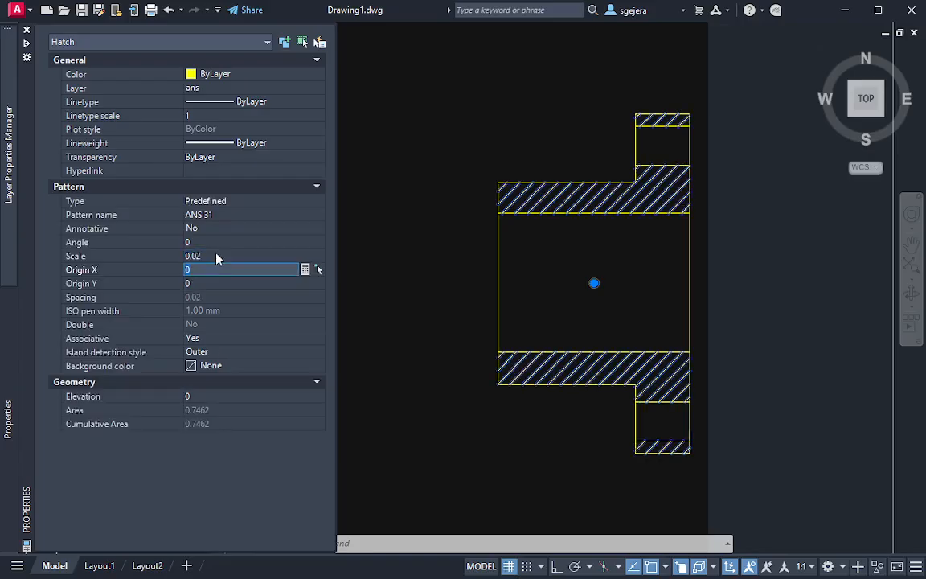
pyautogui.press('Escape')
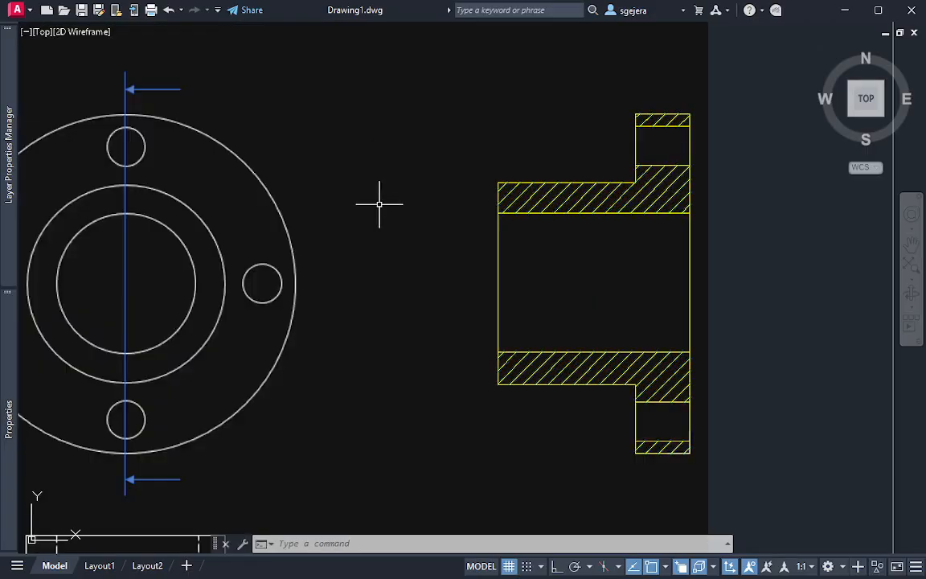
# Draw an upright rectangle in the empty space between the circular view and the hatched section
pyautogui.scroll(3, 378, 361)
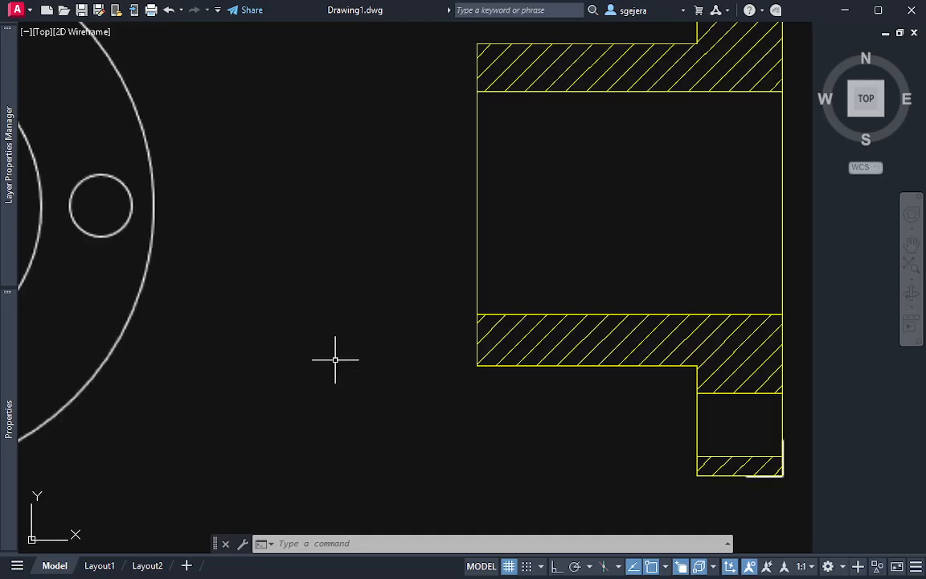
pyautogui.scroll(-3, 325, 291)
pyautogui.moveTo(325, 291); pyautogui.dragTo(300, 349, button='middle')
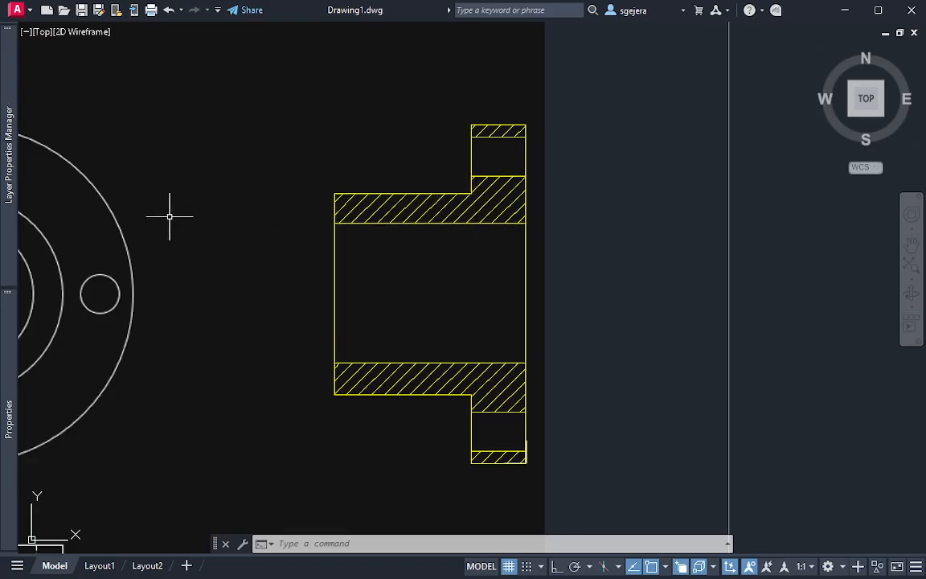
pyautogui.moveTo(207, 209); pyautogui.dragTo(285, 229, button='middle')
pyautogui.write('re')
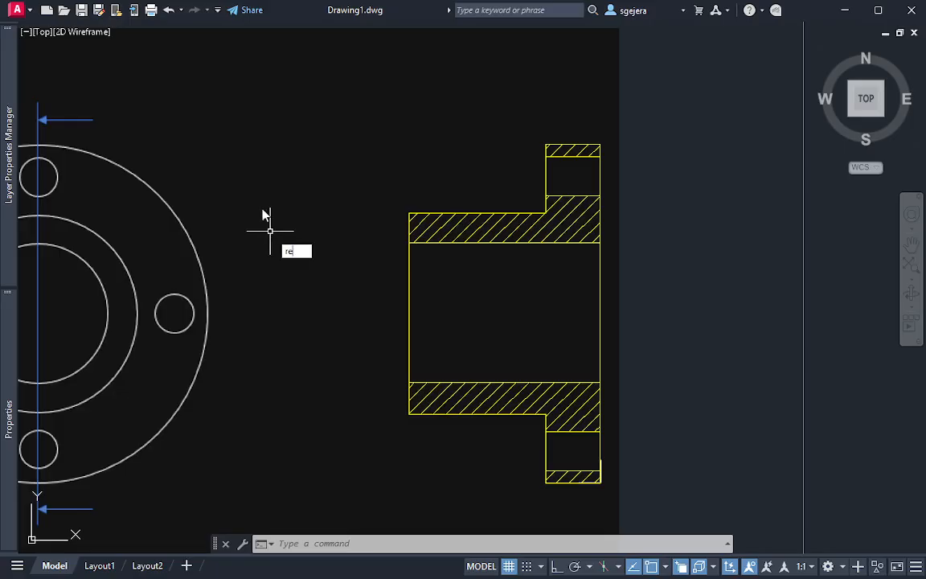
pyautogui.write('c')
pyautogui.press('Return')
pyautogui.click(245, 139)
pyautogui.press('Escape')
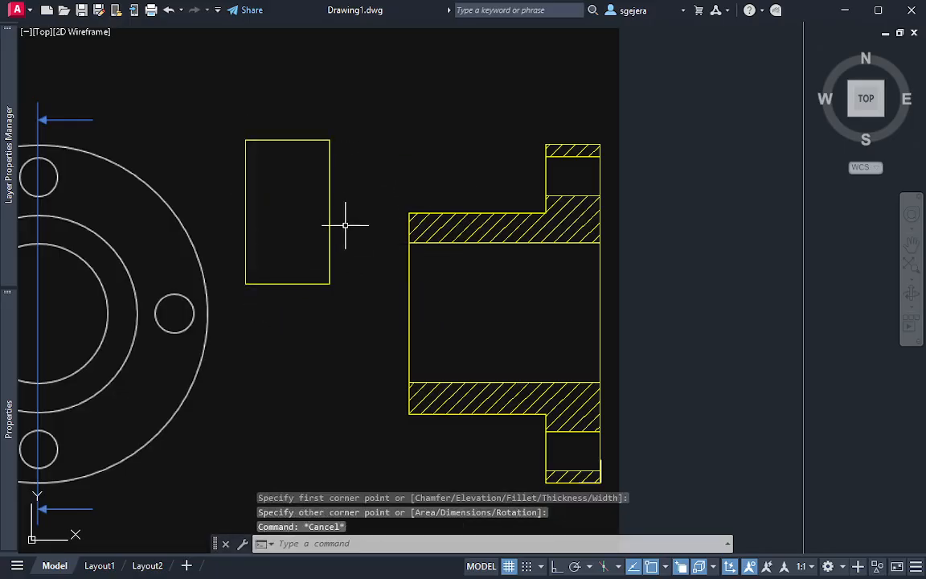
pyautogui.click(345, 226)
pyautogui.click(315, 227)
pyautogui.write('H')
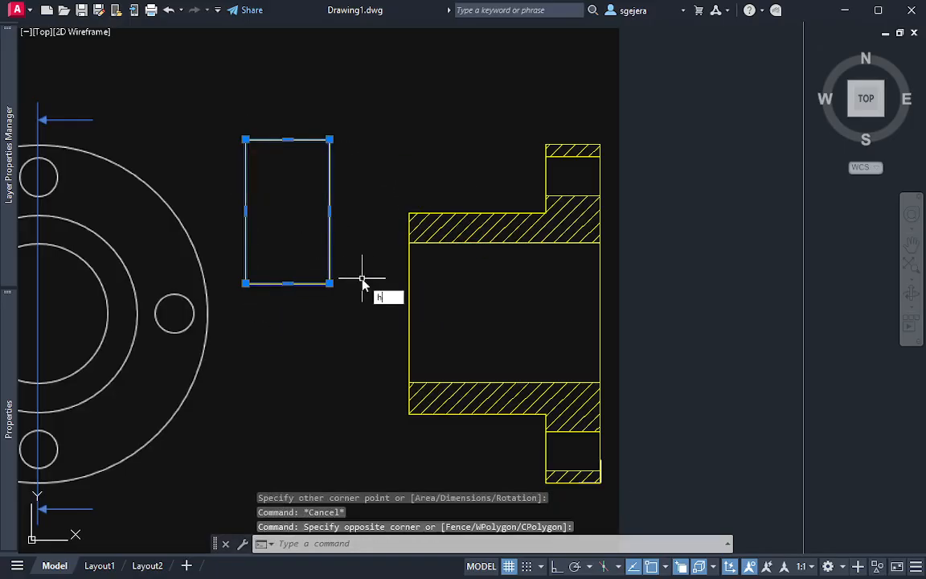
pyautogui.press('Return')
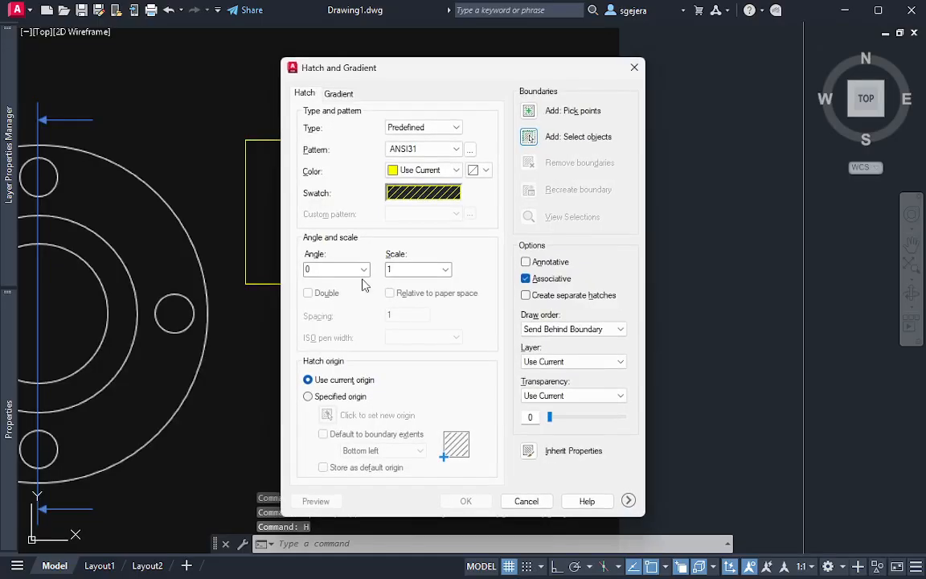
pyautogui.click(634, 70)
# Hatch the rectangle between the two views with ANSI31 at angle 0 and scale 1, selecting the rectangle as the boundary
pyautogui.write('h')
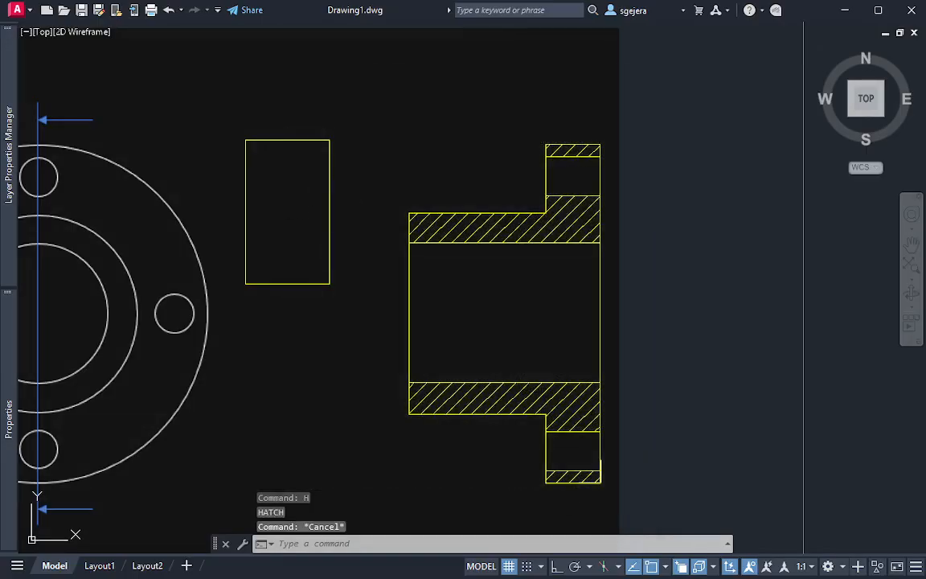
pyautogui.press('Return')
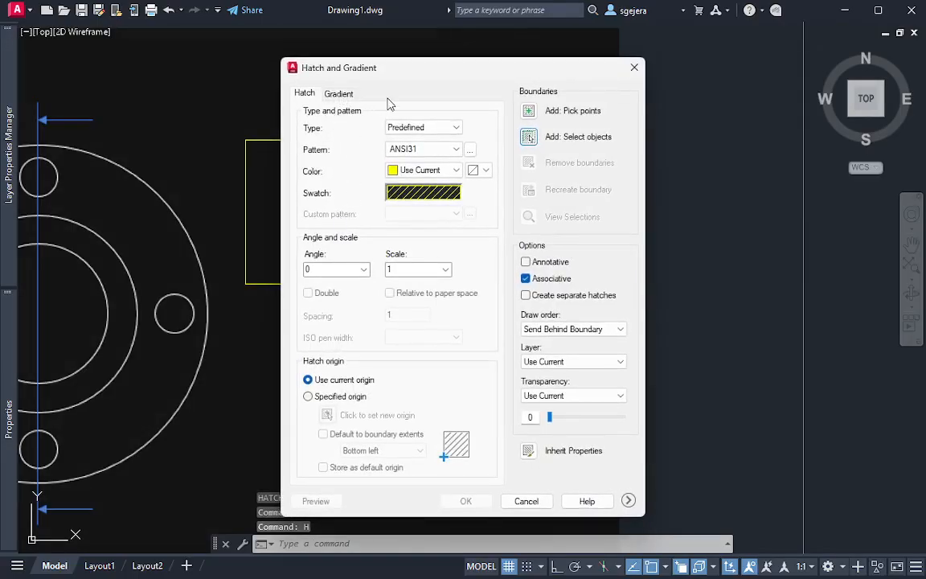
pyautogui.click(529, 137)
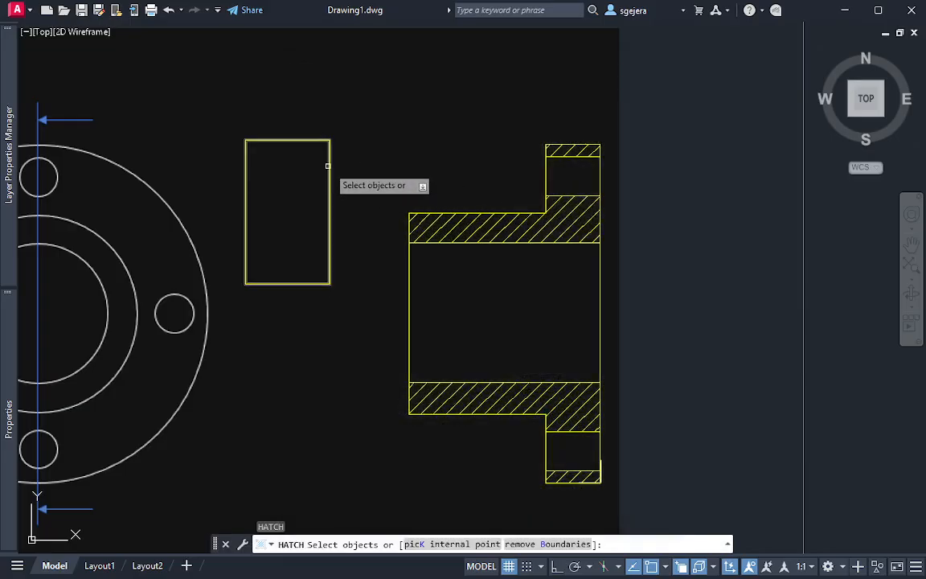
pyautogui.click(328, 168)
pyautogui.press('Return')
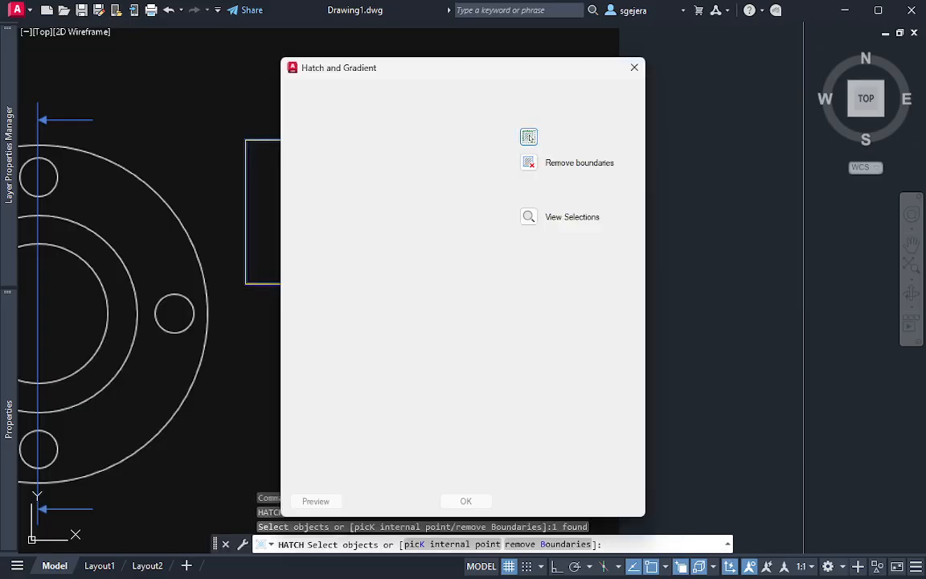
pyautogui.click(468, 501)
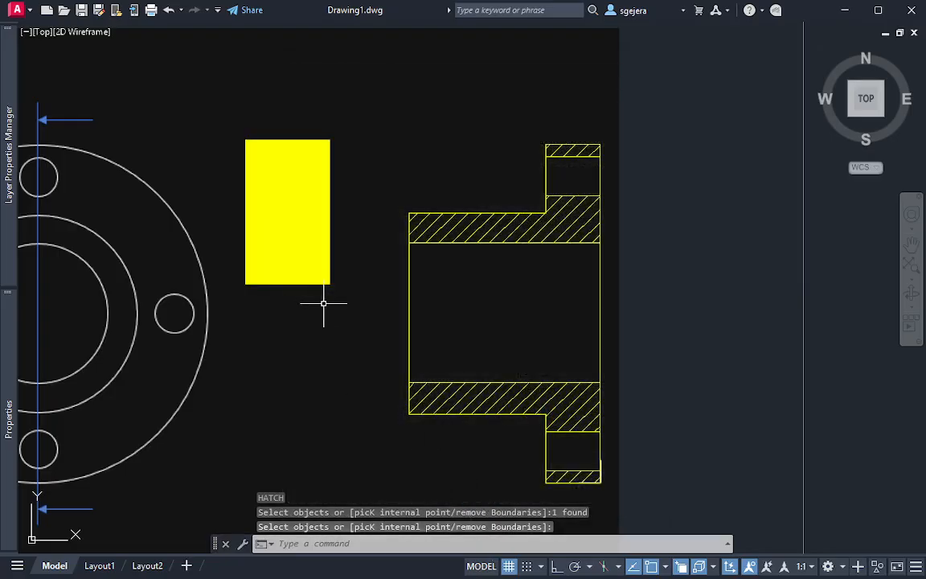
# Delete the solid-looking hatch inside the test rectangle between the circular view and the hatched section
pyautogui.scroll(6, 306, 238)
pyautogui.scroll(-8, 326, 253)
pyautogui.click(293, 233)
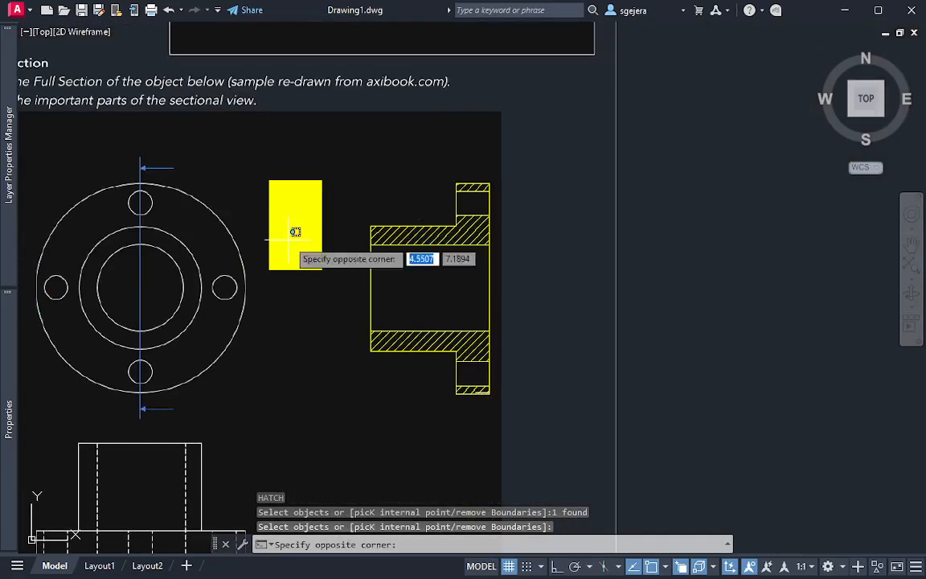
pyautogui.click(327, 264)
pyautogui.press('Delete')
# Delete the empty test rectangle between the circular view and the hatched section
pyautogui.click(309, 254)
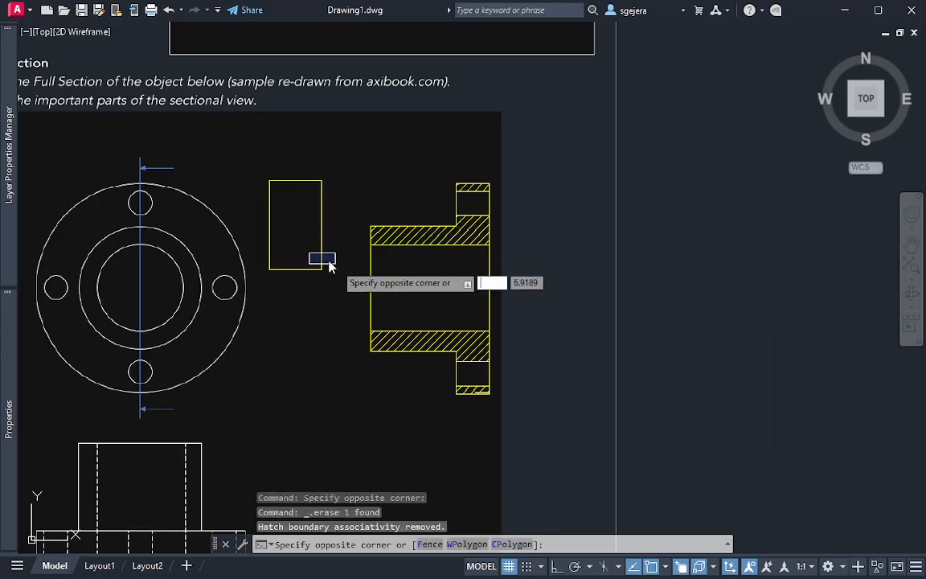
pyautogui.click(335, 263)
pyautogui.click(309, 240)
pyautogui.click(320, 238)
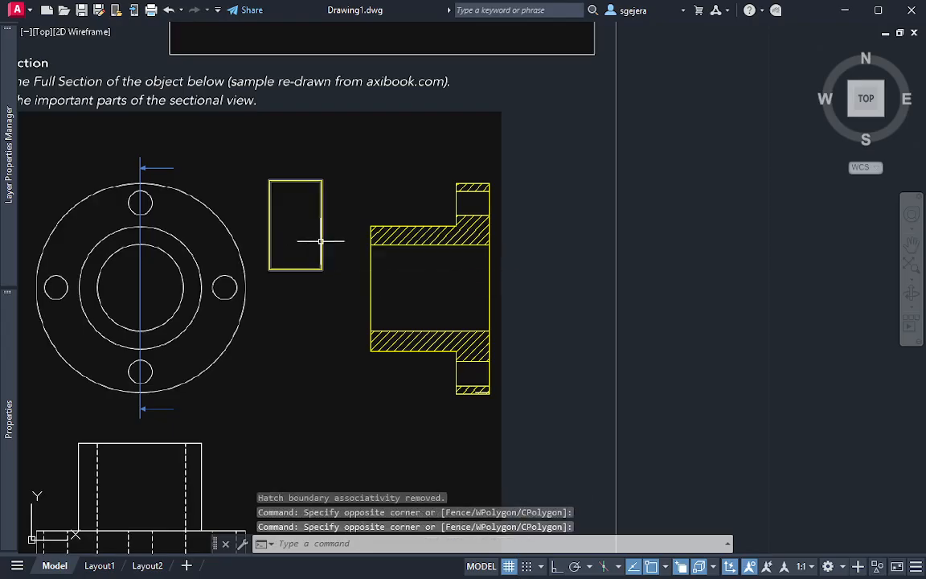
pyautogui.click(326, 234)
pyautogui.click(318, 242)
pyautogui.press('Delete')
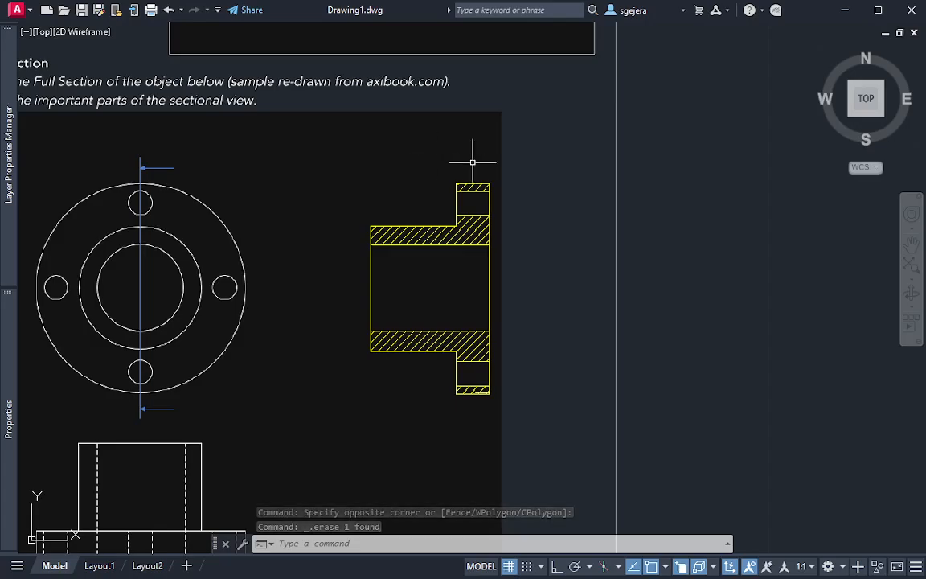
pyautogui.scroll(2, 482, 238)
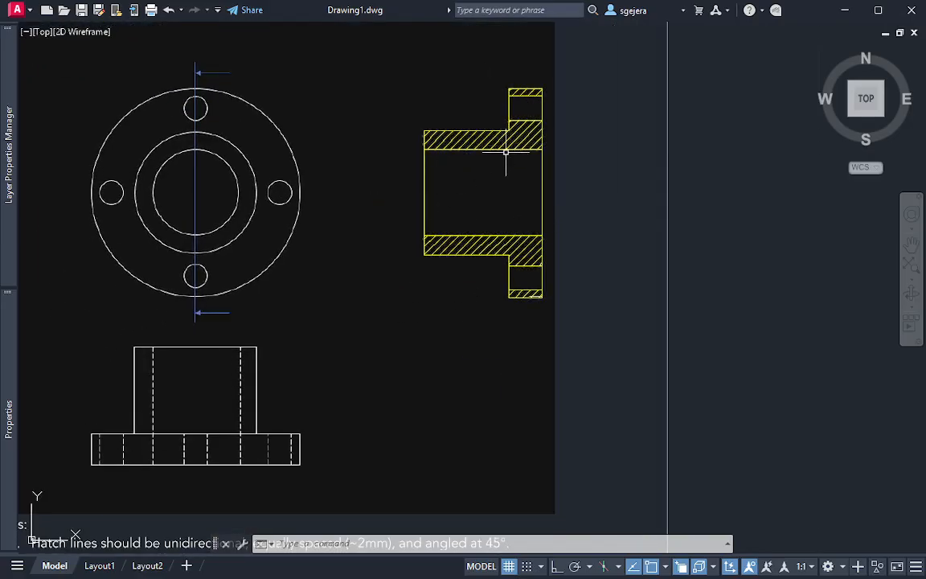
pyautogui.scroll(2, 492, 190)
pyautogui.moveTo(538, 176); pyautogui.dragTo(485, 208, button='middle')
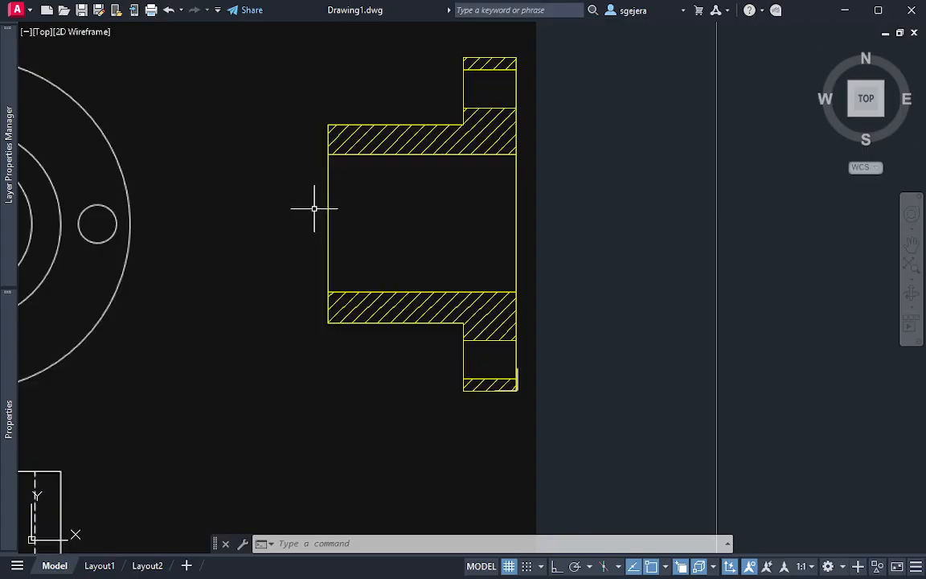
pyautogui.write('CE')
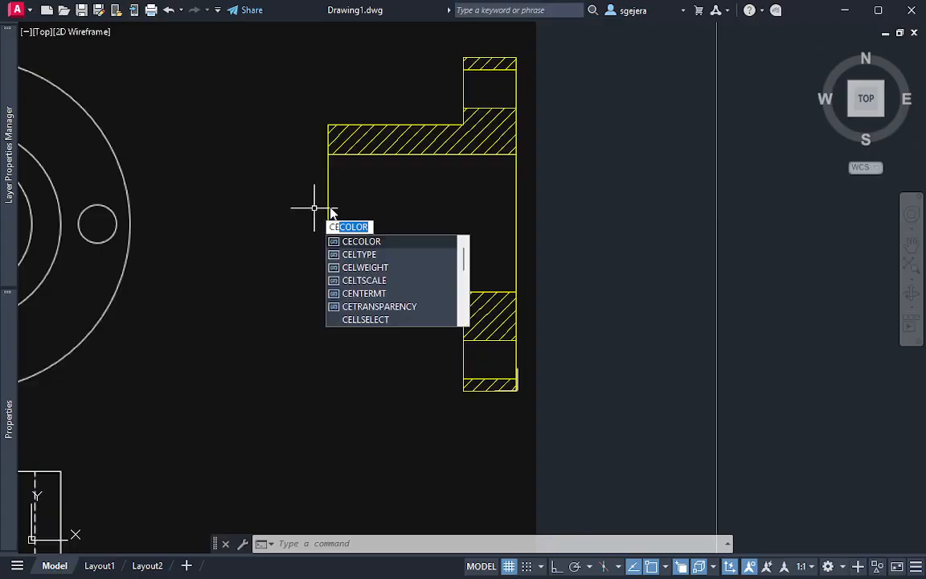
pyautogui.write('NTER')
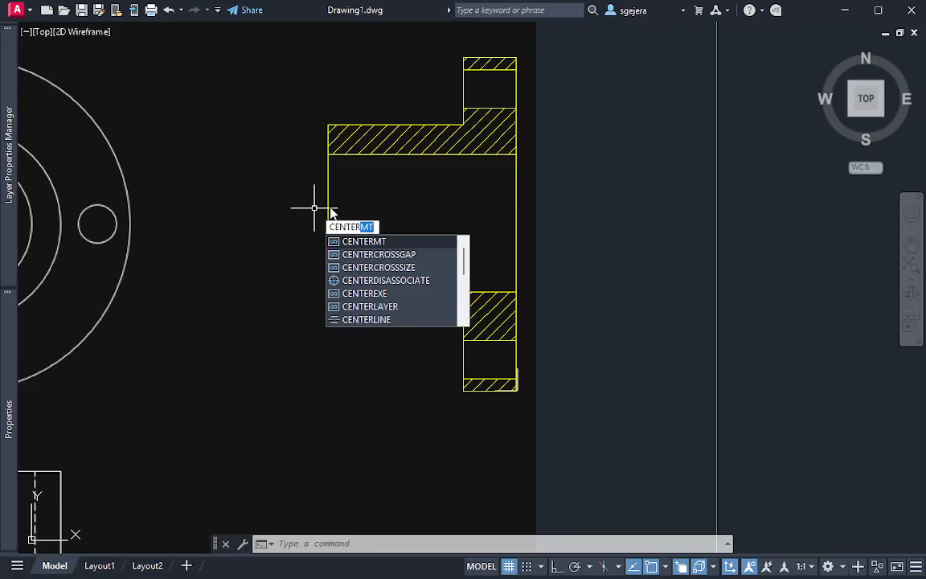
pyautogui.write('LINE')
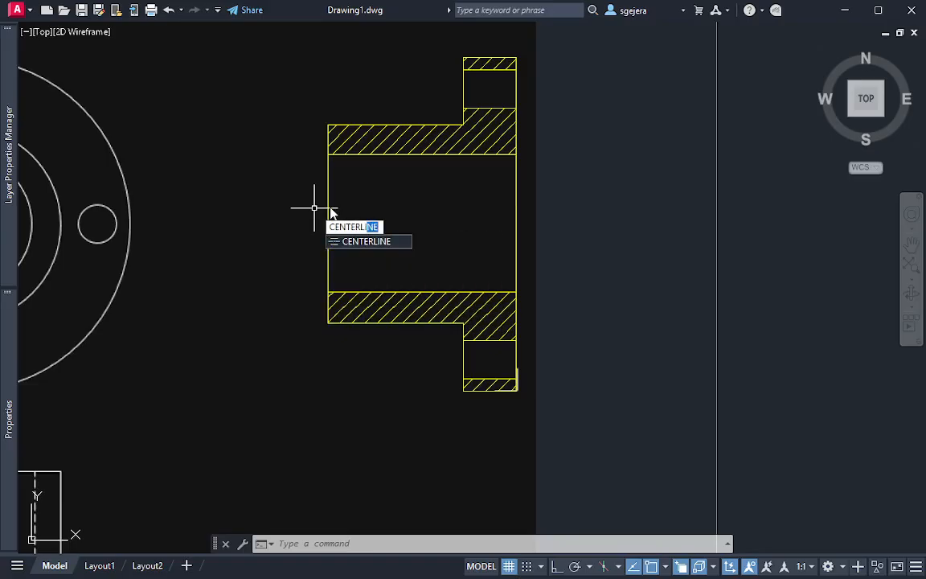
pyautogui.press('Escape')
# Start the CENTERLINE command to add a centerline to the hatched section view
pyautogui.write('CE')
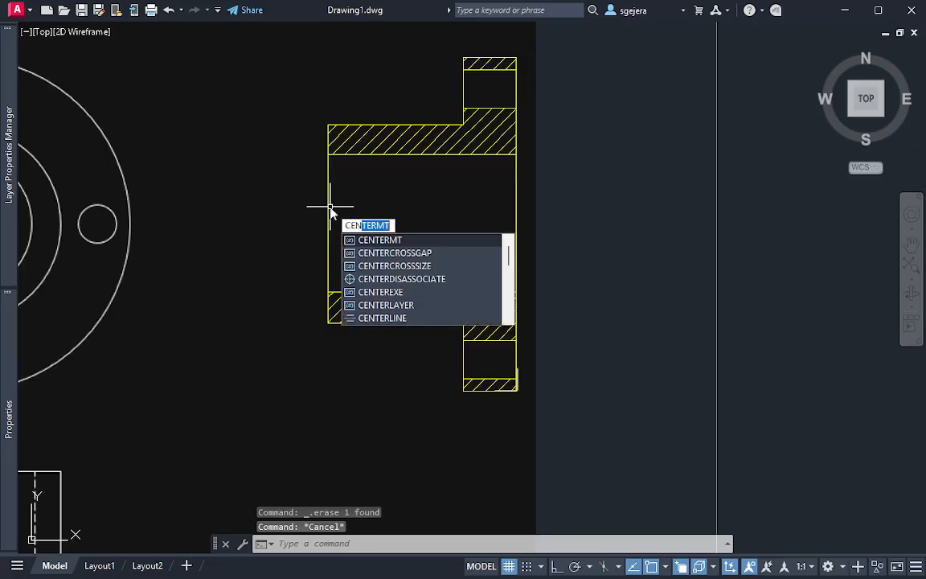
pyautogui.press('BackSpace')
pyautogui.write('line')
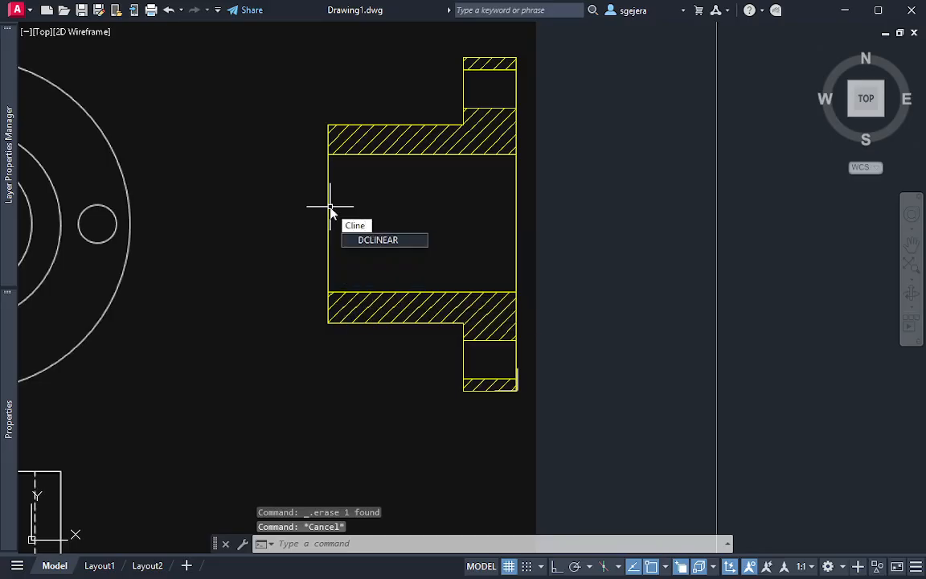
pyautogui.press('BackSpace')
pyautogui.write('ENTER')
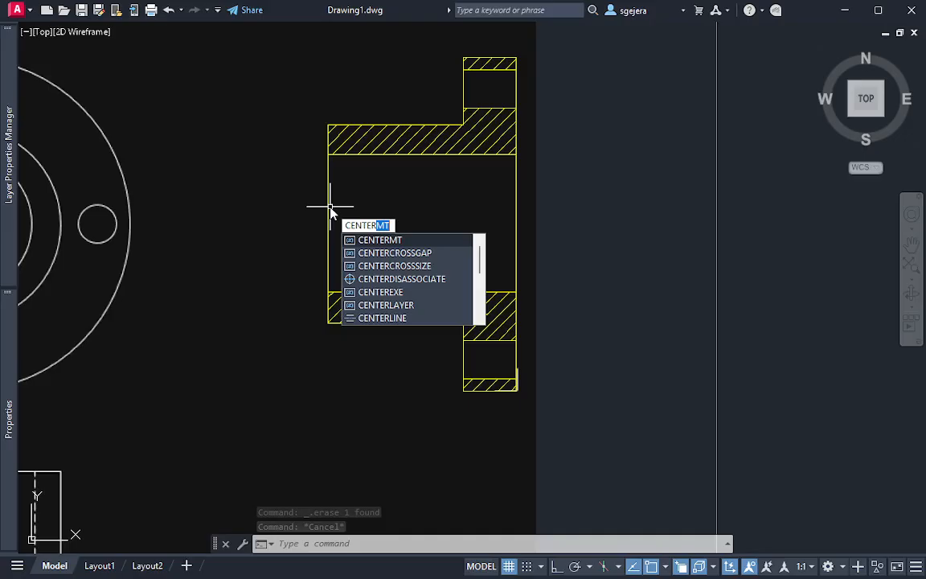
pyautogui.write('LIN')
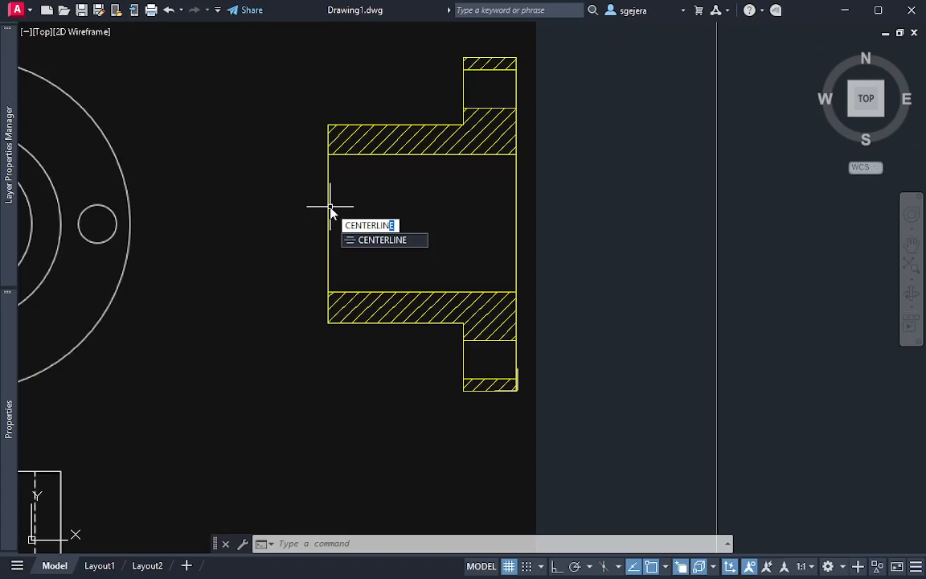
pyautogui.press('Return')
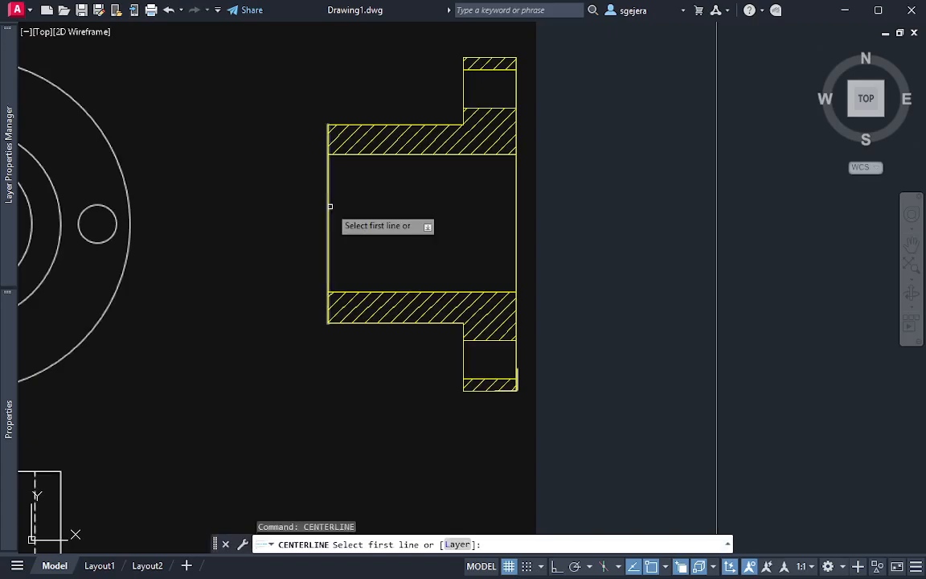
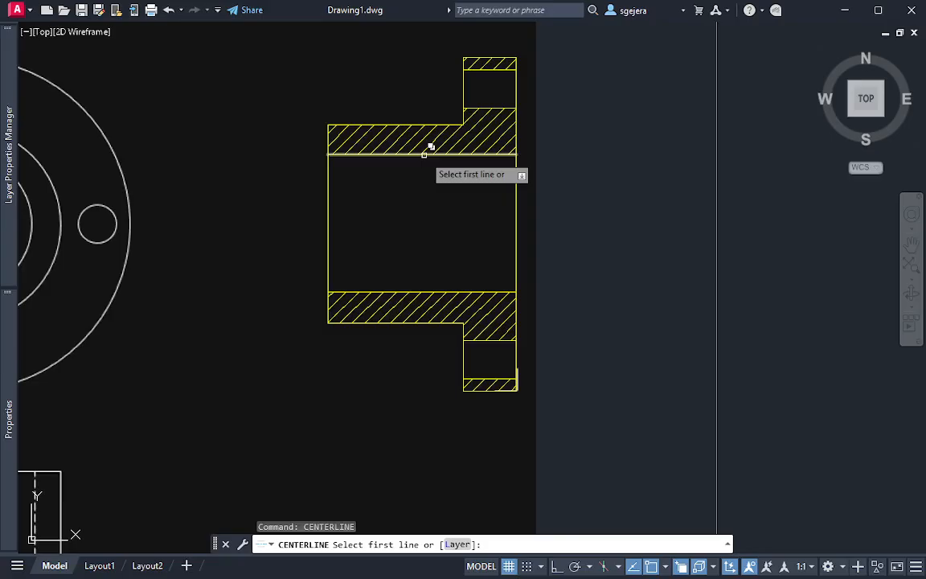
# Add a centerline midway between the upper and lower bore lines of the hatched section, choosing the Line object for each edge
pyautogui.click(424, 154)
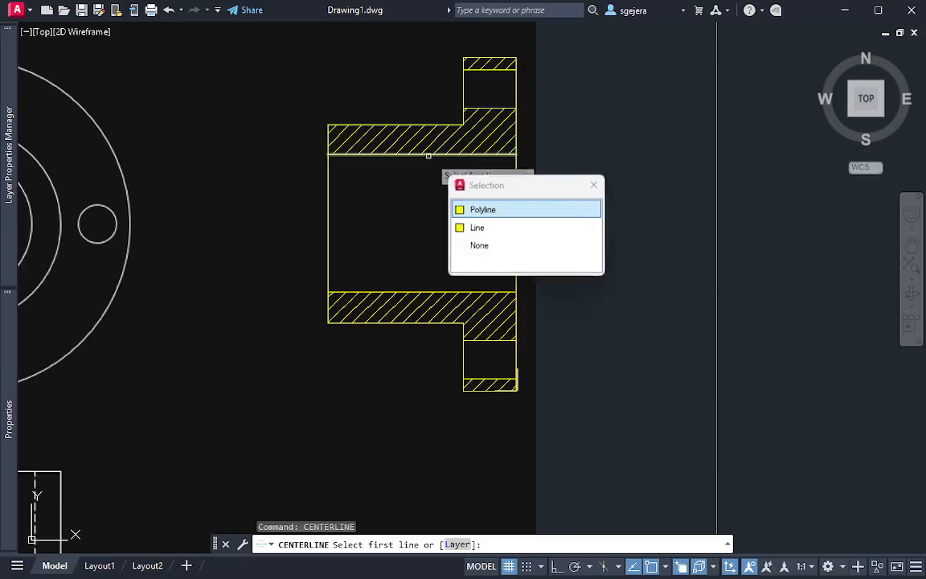
pyautogui.click(478, 230)
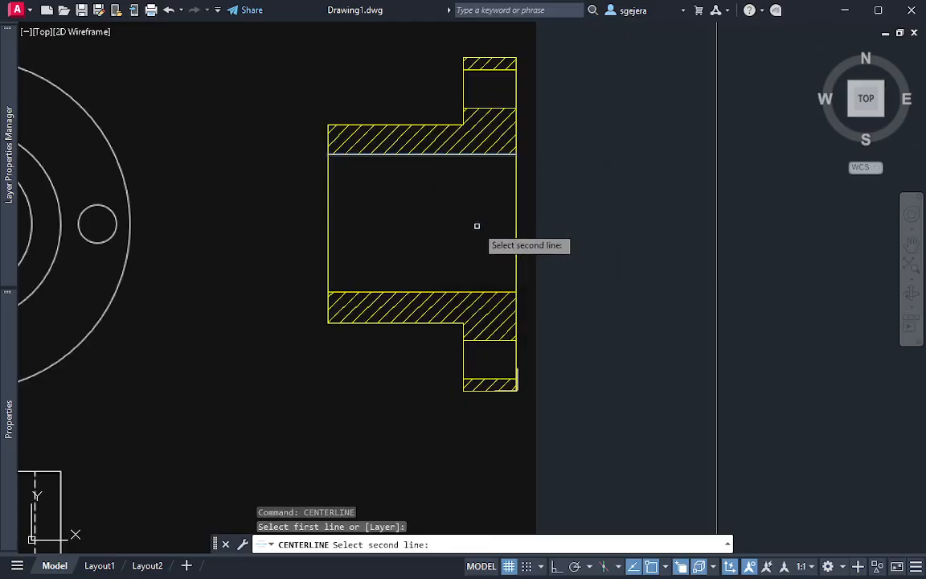
pyautogui.click(423, 291)
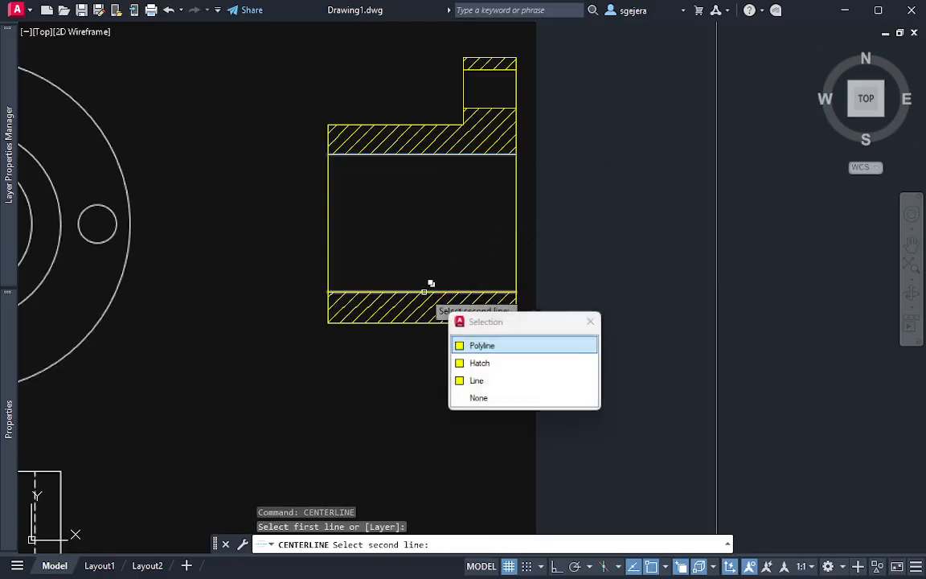
pyautogui.click(512, 382)
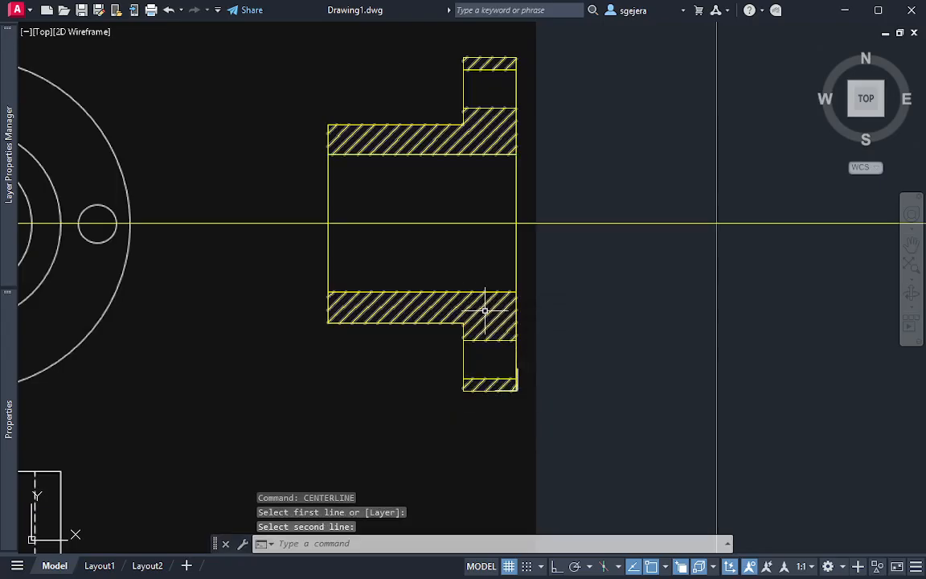
pyautogui.scroll(-4, 521, 266)
pyautogui.scroll(-3, 523, 266)
pyautogui.scroll(3, 543, 261)
pyautogui.click(542, 258)
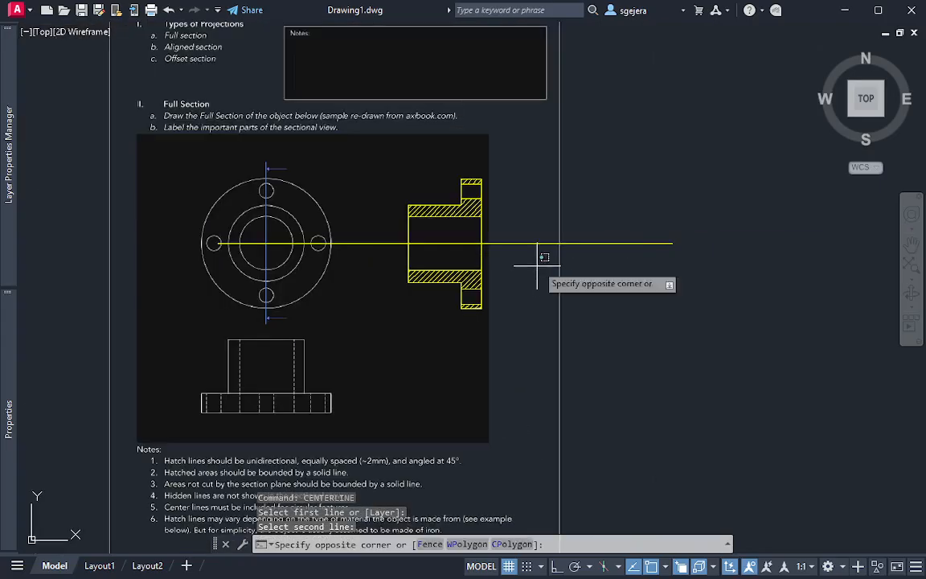
pyautogui.click(528, 241)
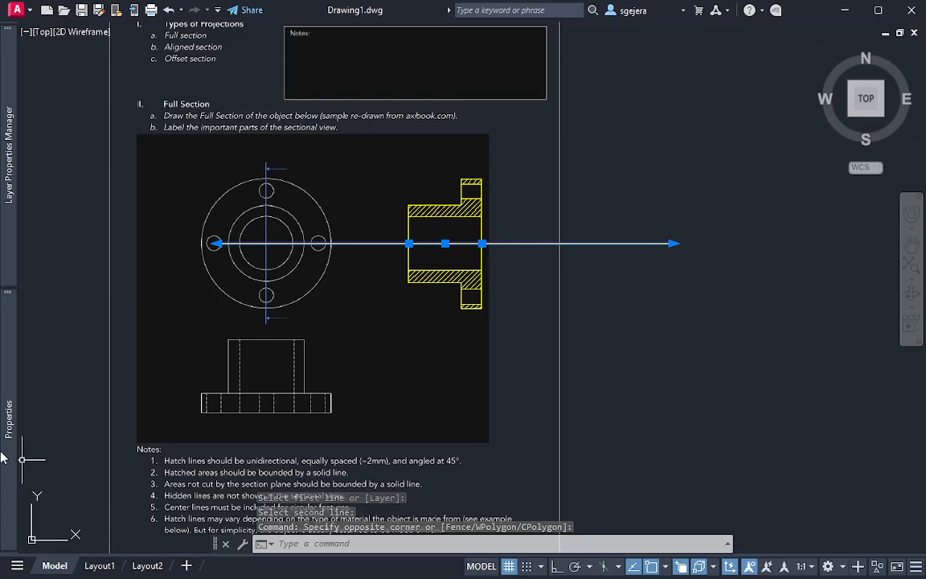
pyautogui.moveTo(8, 428)
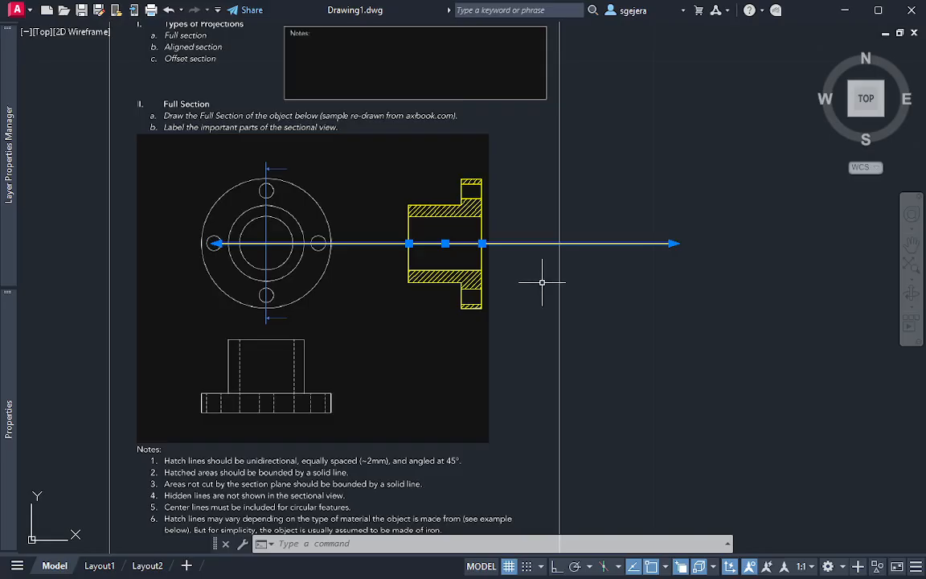
pyautogui.click(536, 271)
pyautogui.press('Escape')
pyautogui.scroll(5, 526, 262)
pyautogui.scroll(-5, 526, 261)
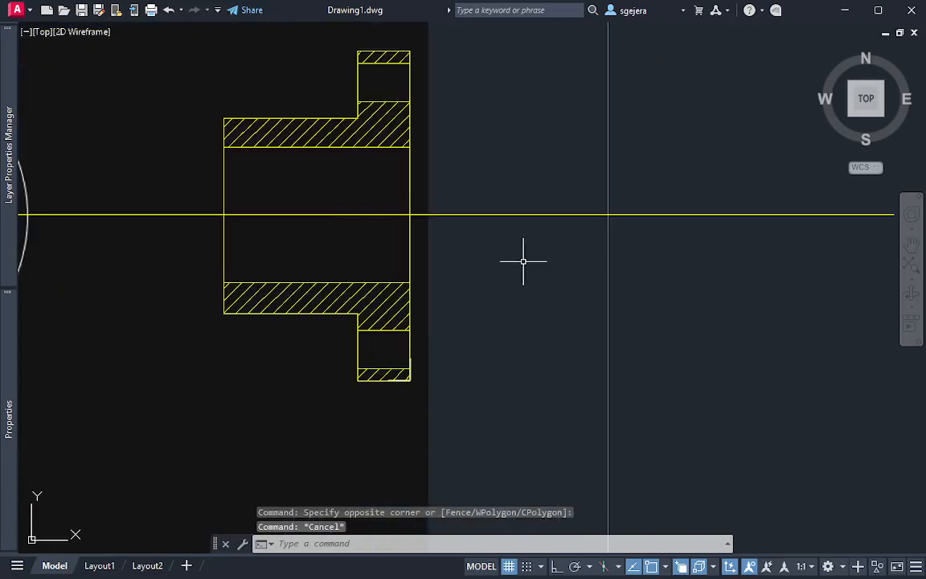
pyautogui.click(525, 258)
pyautogui.click(481, 195)
pyautogui.moveTo(2, 242)
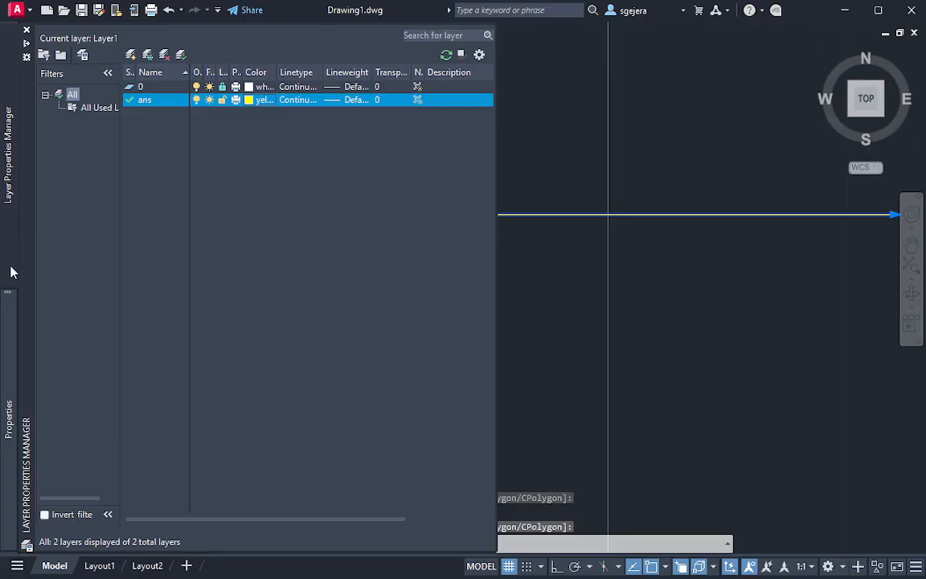
pyautogui.moveTo(8, 348)
pyautogui.press('Escape')
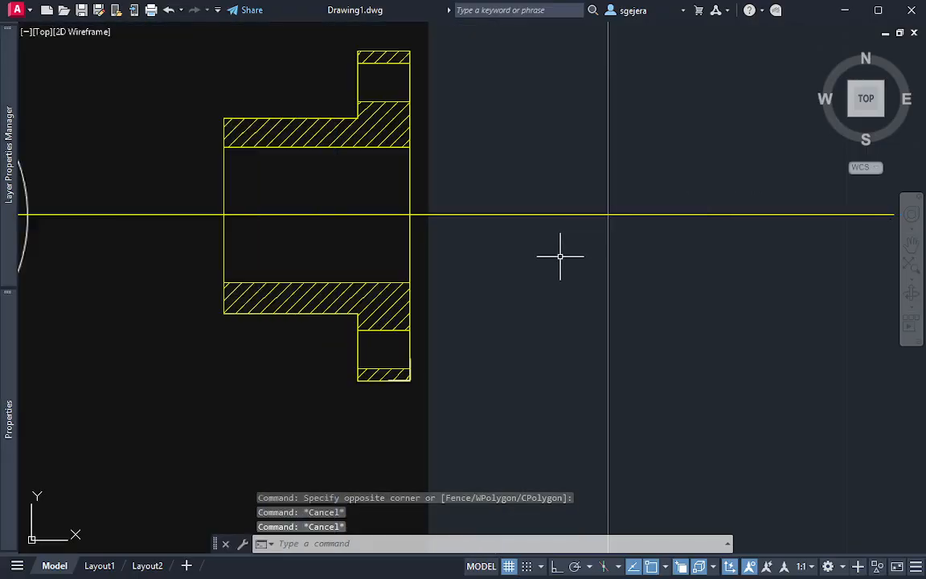
# Delete the overlong horizontal centerline running through the hatched section
pyautogui.click(560, 254)
pyautogui.click(528, 209)
pyautogui.press('Delete')
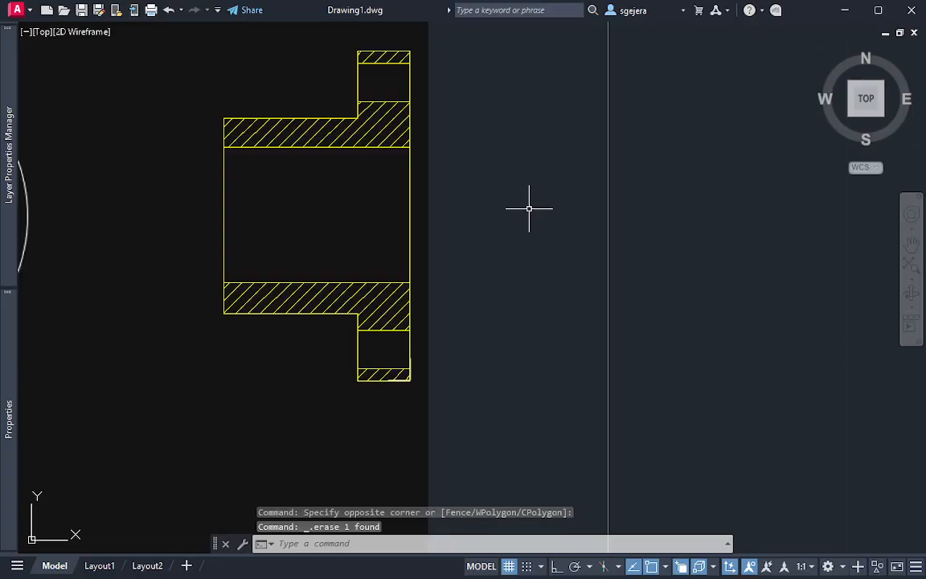
# Add a centerline between the two vertical end edges of the hatched section with the CENTERLINE command
pyautogui.write('center')
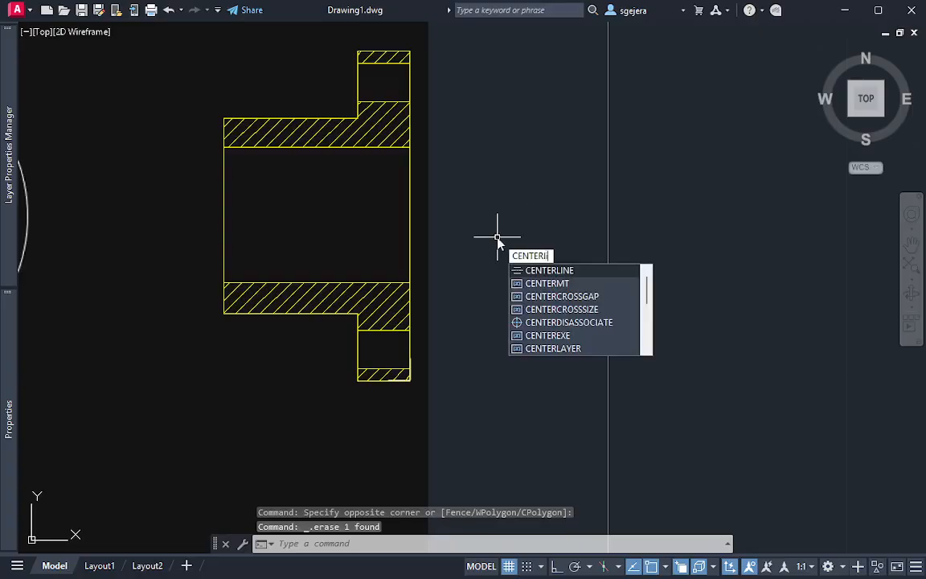
pyautogui.write('li')
pyautogui.press('Return')
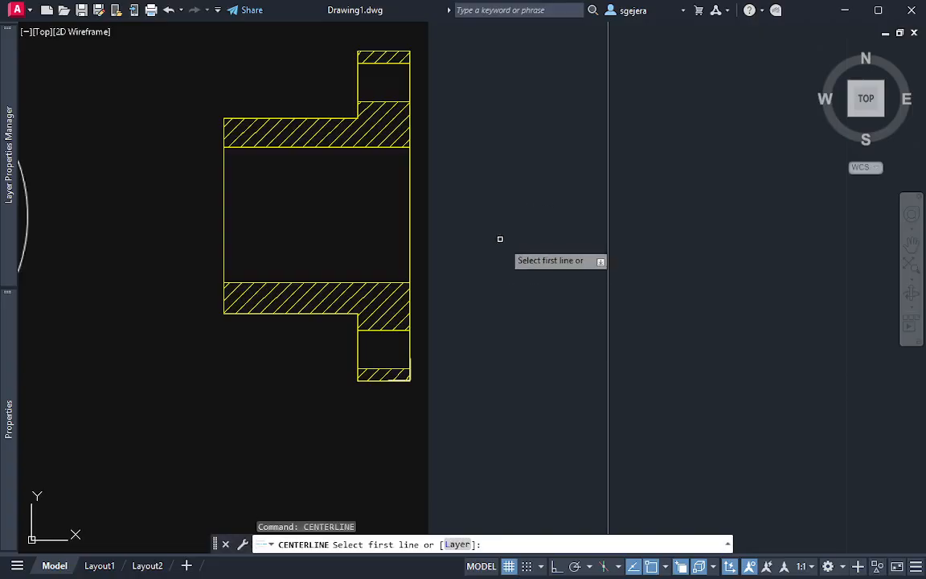
pyautogui.click(224, 201)
pyautogui.click(407, 217)
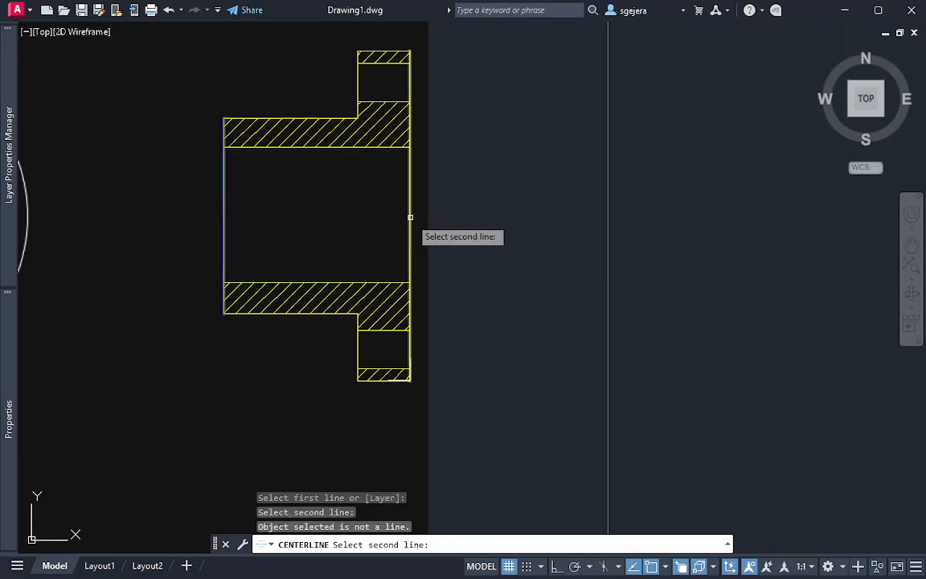
# Delete the vertical centerline crossing the hatched section
pyautogui.scroll(-5, 417, 235)
pyautogui.click(395, 301)
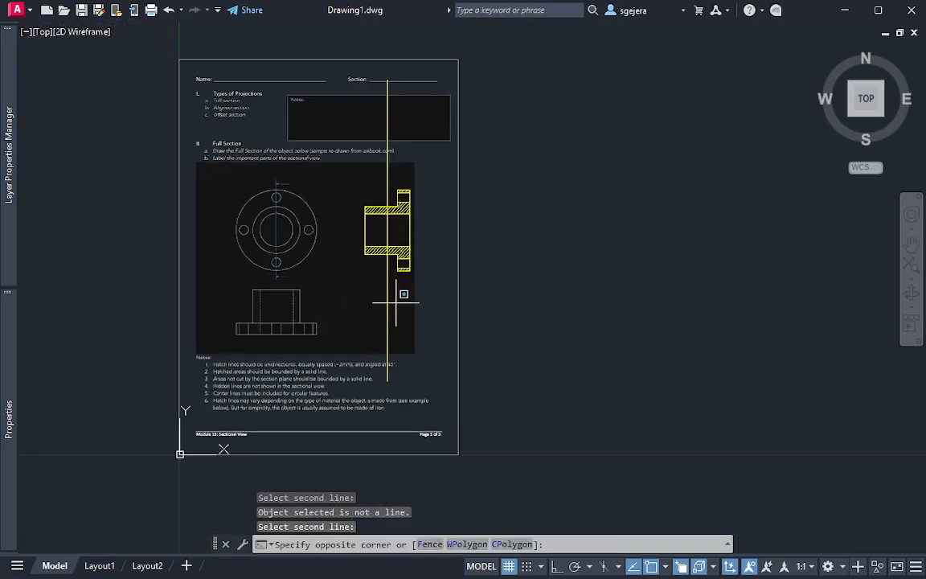
pyautogui.click(378, 340)
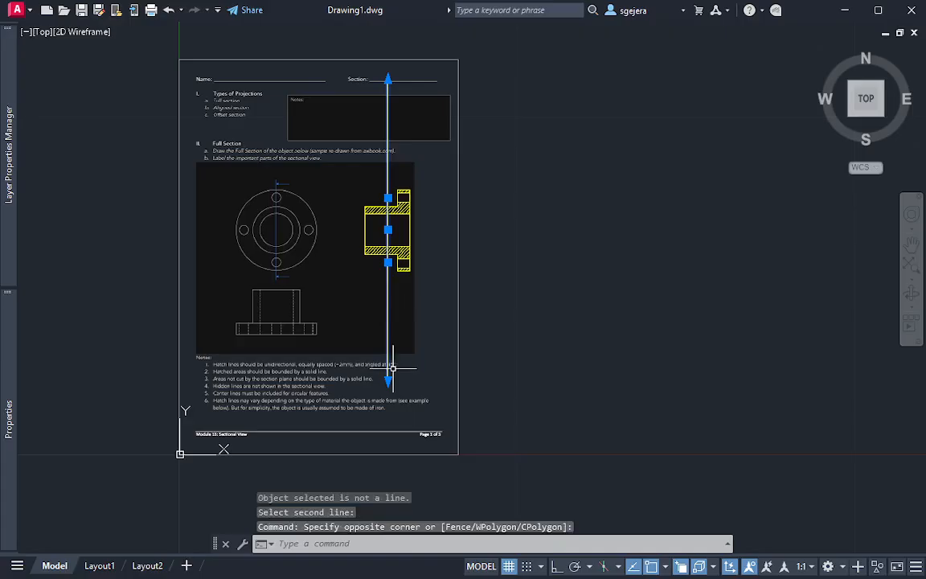
pyautogui.press('Escape')
pyautogui.click(389, 311)
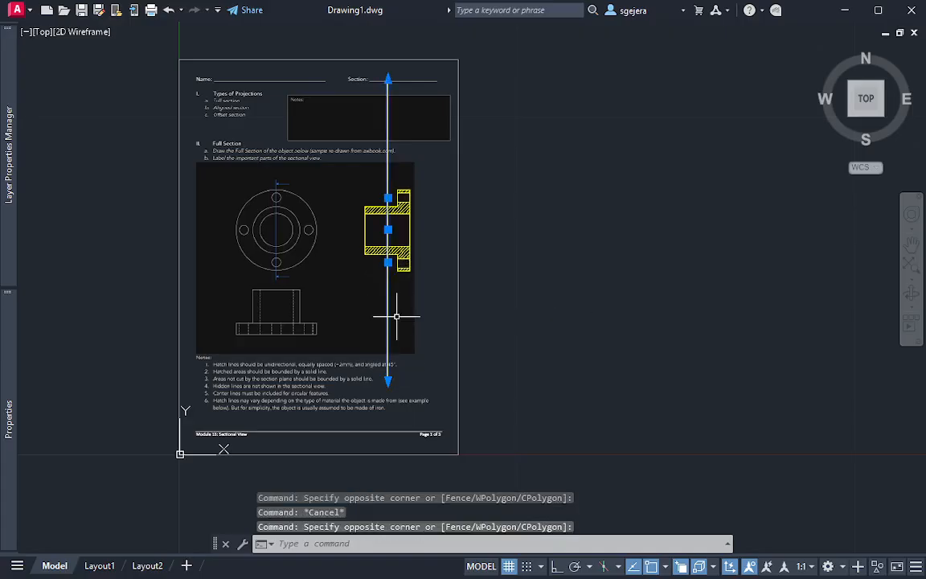
pyautogui.press('Delete')
# Create a horizontal centerline through the hatched section from the upper and lower bore edges, choosing the Line objects over the polyline and hatch
pyautogui.scroll(6, 418, 268)
pyautogui.scroll(-2, 418, 269)
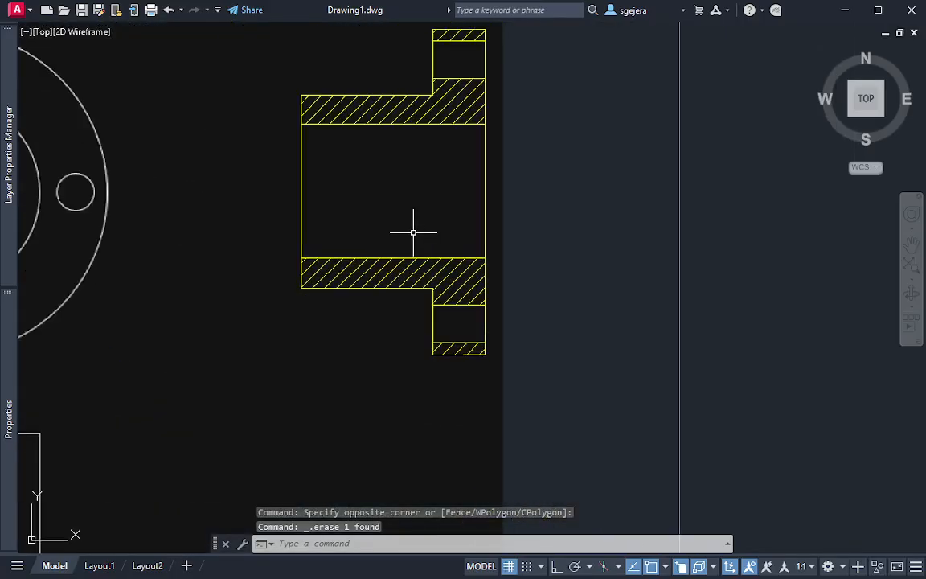
pyautogui.write('c')
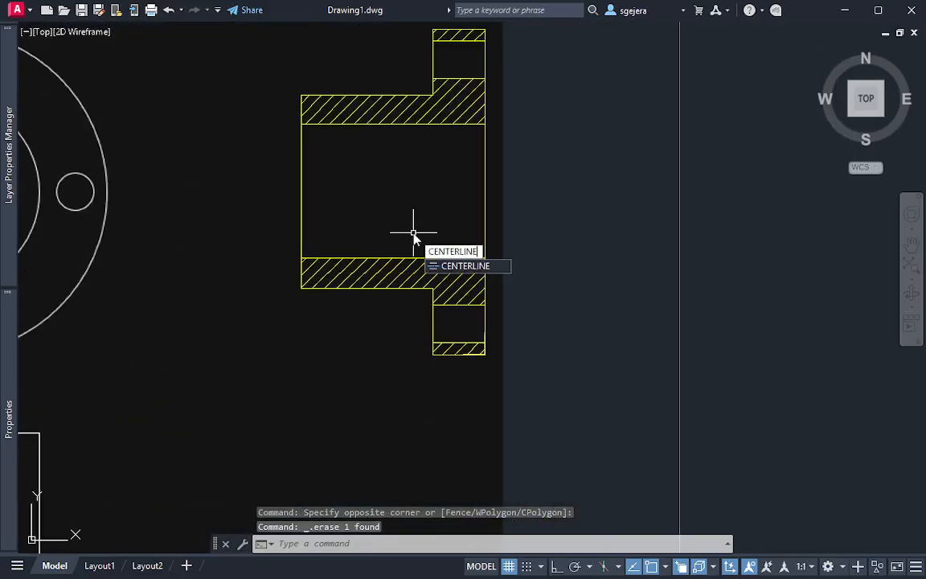
pyautogui.press('Return')
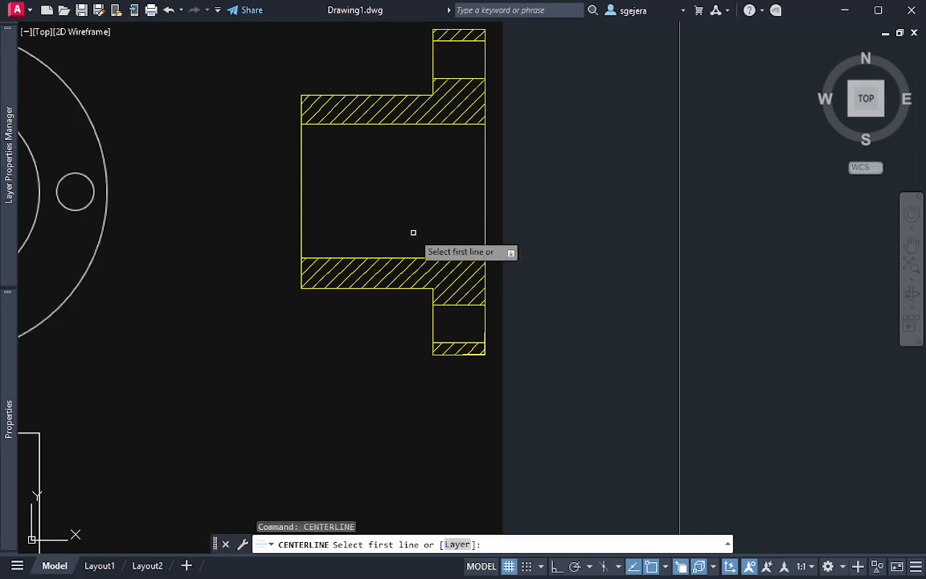
pyautogui.click(398, 123)
pyautogui.click(460, 197)
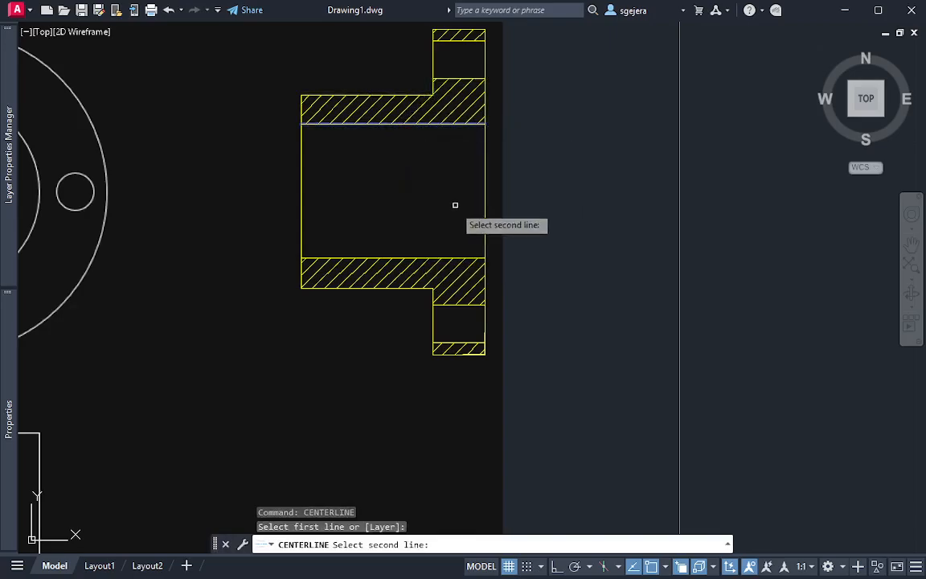
pyautogui.click(410, 257)
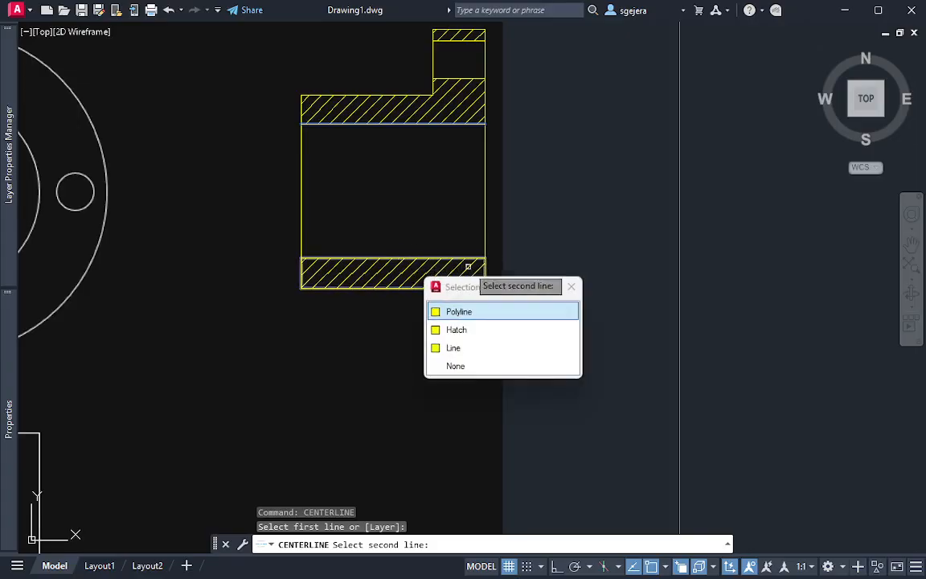
pyautogui.click(476, 349)
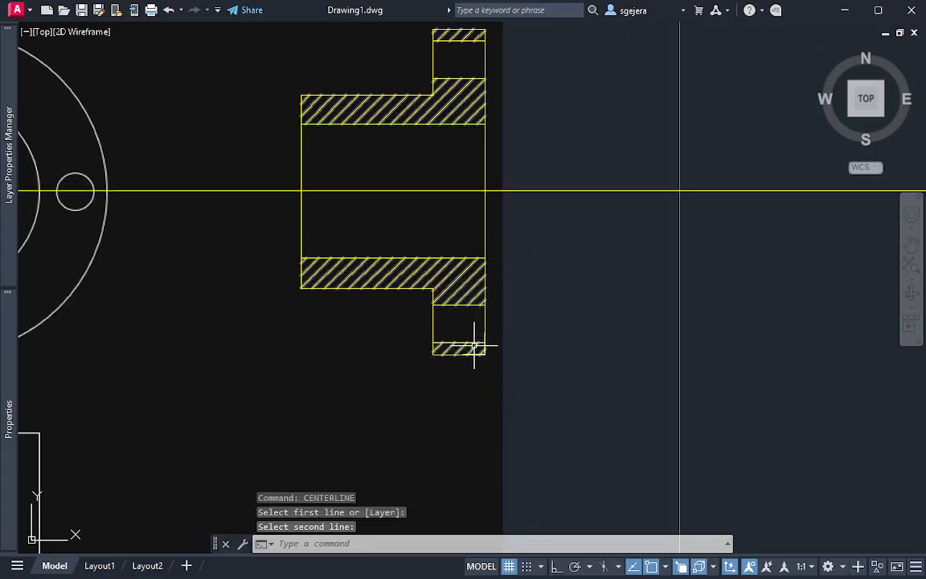
# Set both the start extension and the end extension of the section's horizontal centerline to 0.35
pyautogui.click(232, 177)
pyautogui.click(205, 243)
pyautogui.moveTo(8, 406)
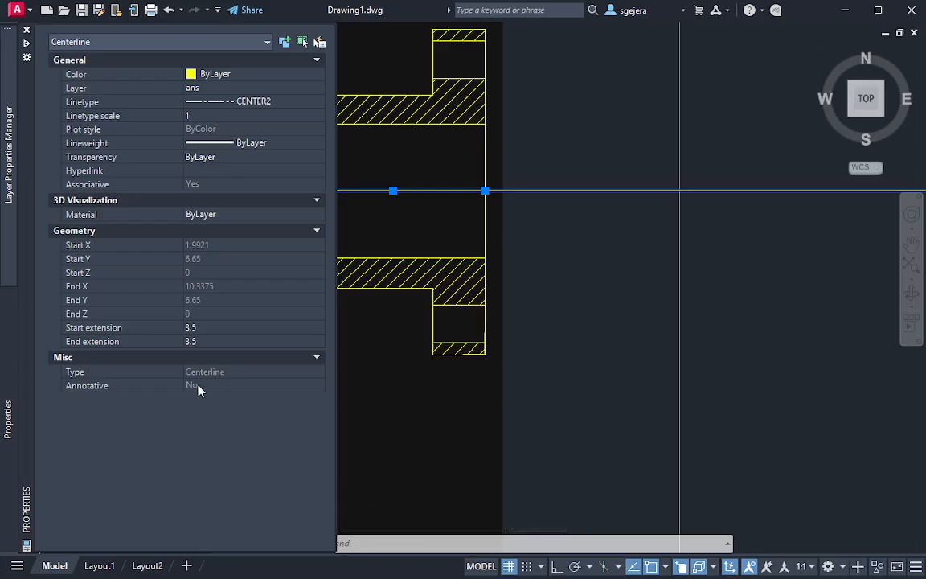
pyautogui.click(196, 328)
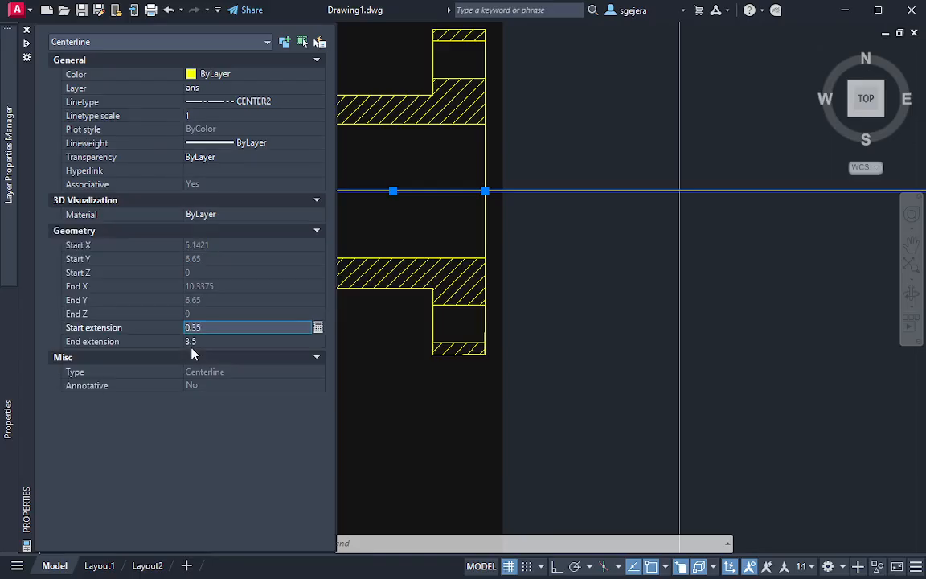
pyautogui.press('Tab')
pyautogui.write('0.3')
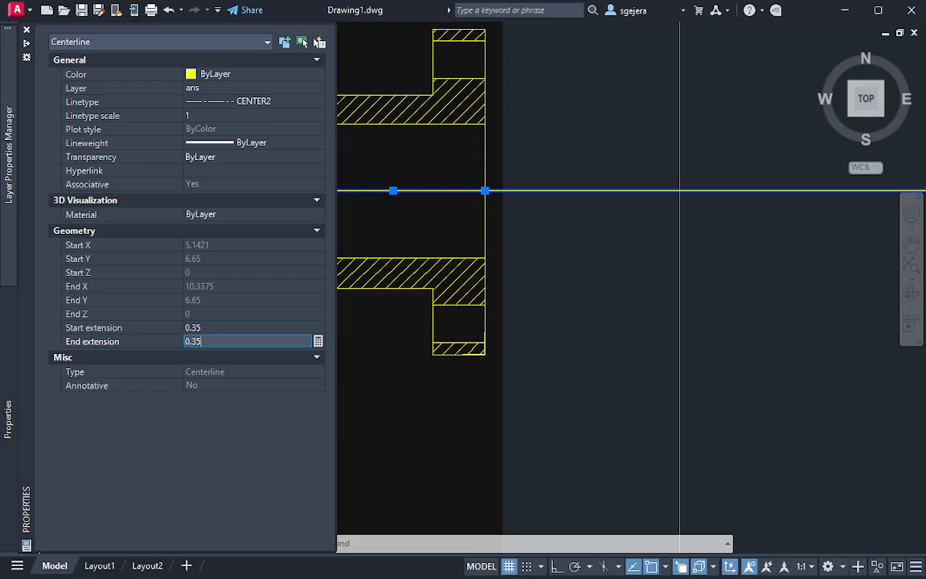
pyautogui.press('Return')
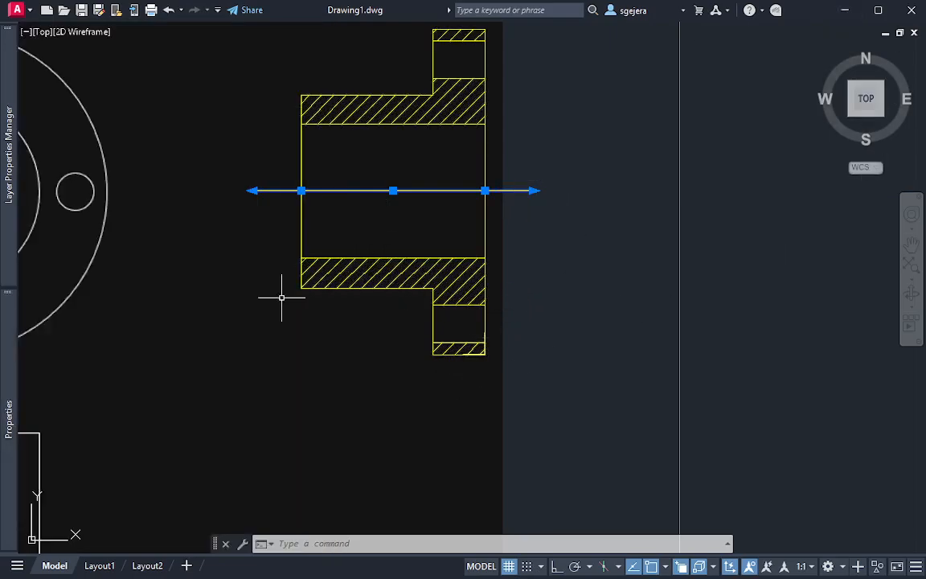
# Set the linetype scale of the section's horizontal centerline to 0.02 and deselect it
pyautogui.moveTo(2, 252)
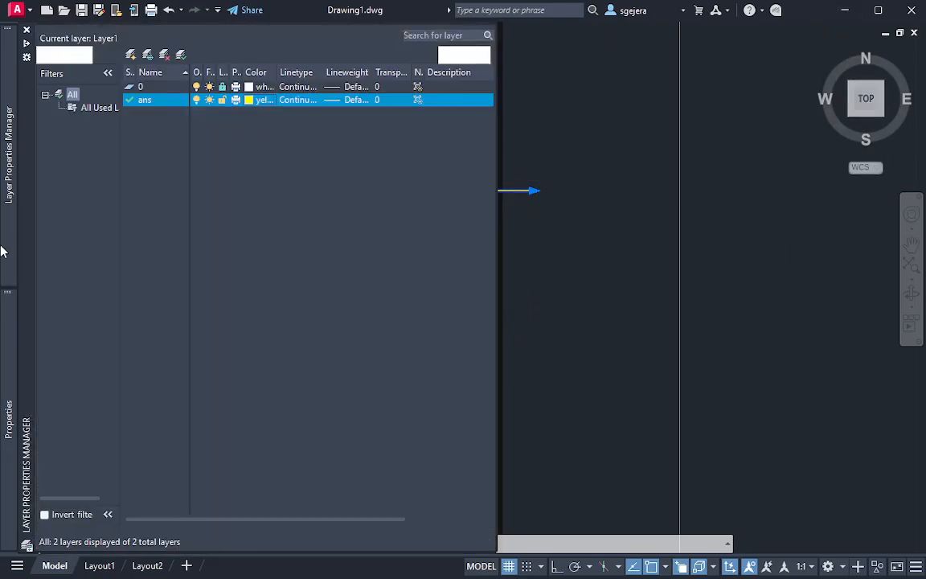
pyautogui.moveTo(27, 355)
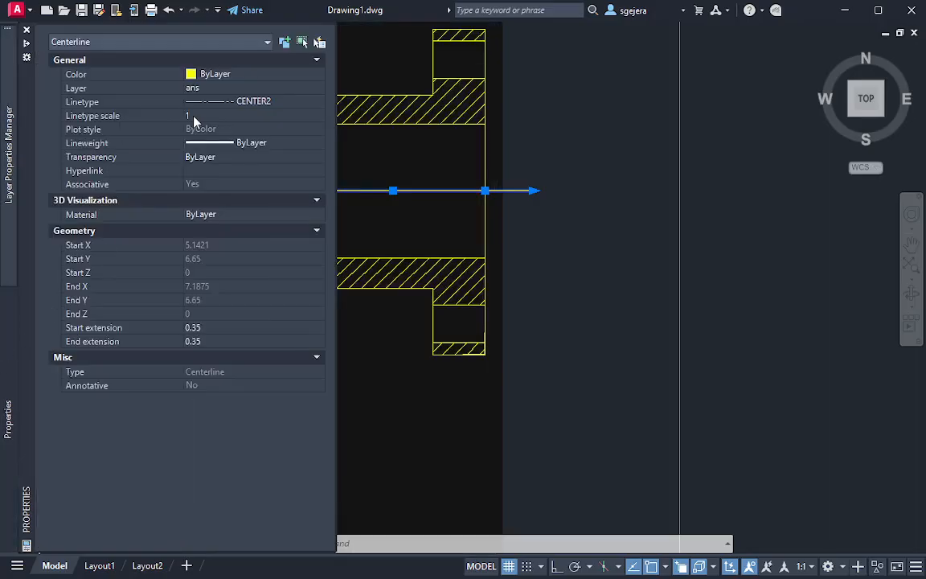
pyautogui.click(202, 116)
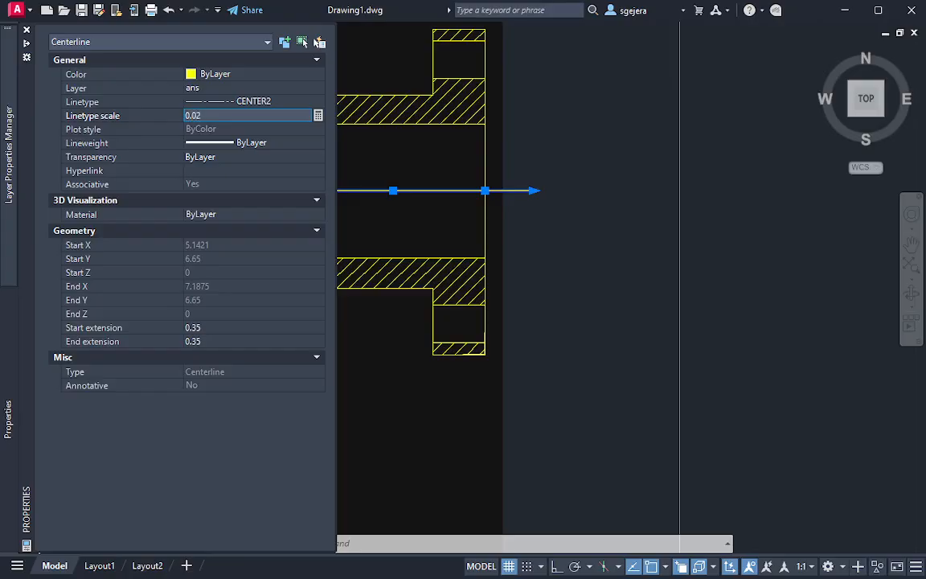
pyautogui.press('Return')
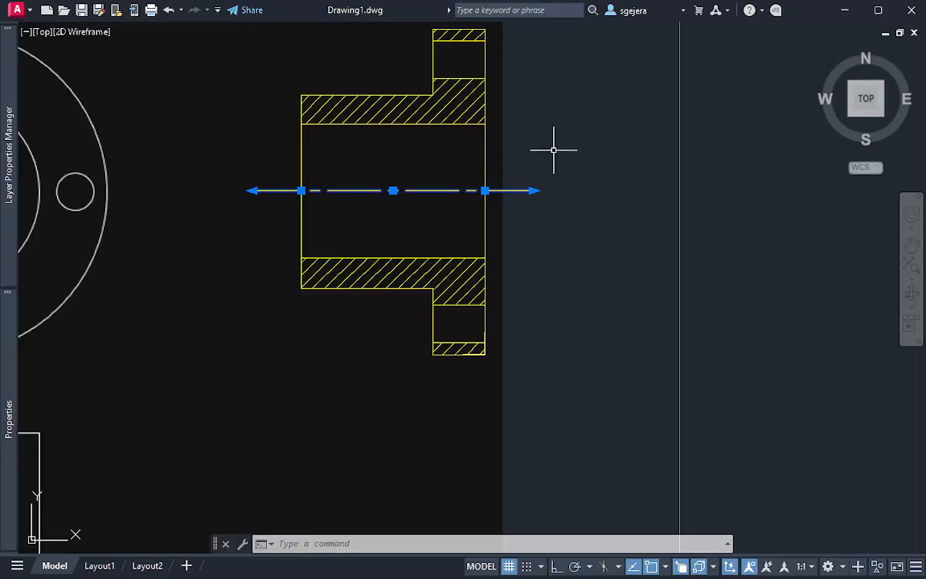
pyautogui.click(586, 161)
pyautogui.press('Escape')
pyautogui.press('Escape')
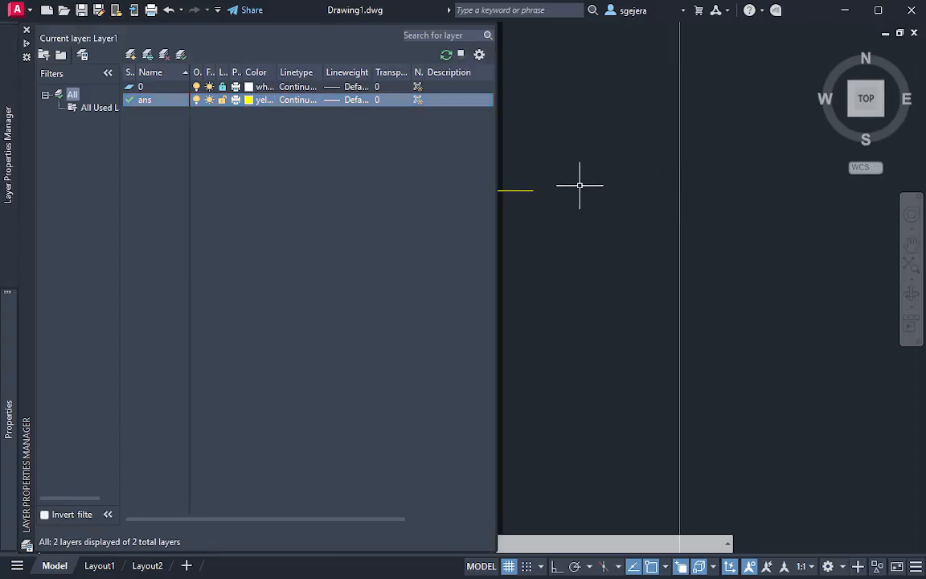
# Try a linetype scale of 0.1 on the bore's horizontal centerline, settle on 0.05, and deselect it
pyautogui.click(564, 176)
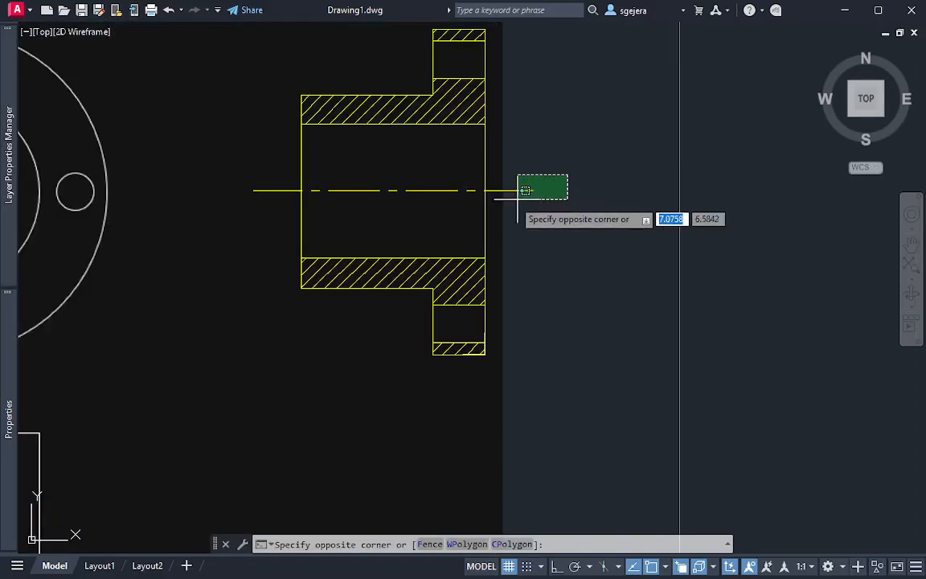
pyautogui.click(516, 199)
pyautogui.moveTo(7, 227)
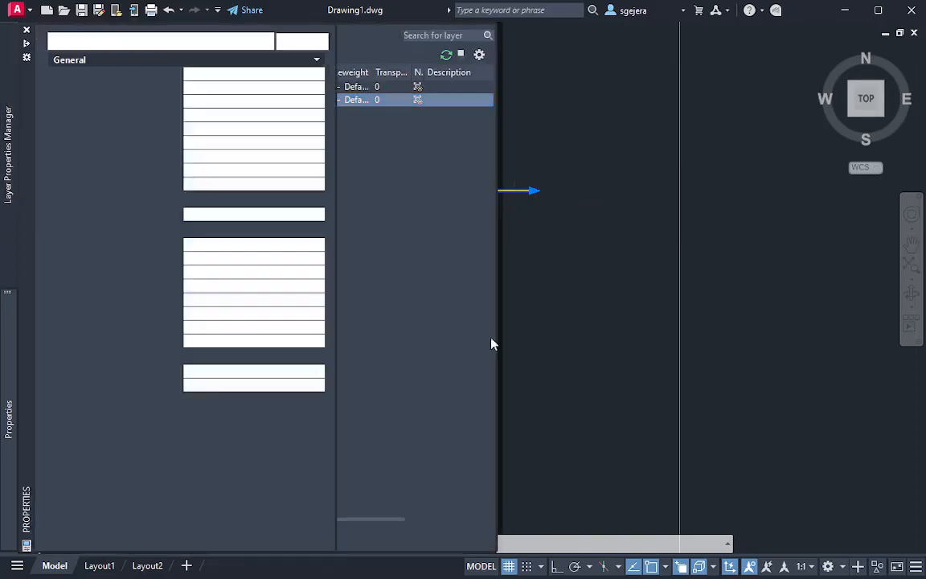
pyautogui.moveTo(3, 459)
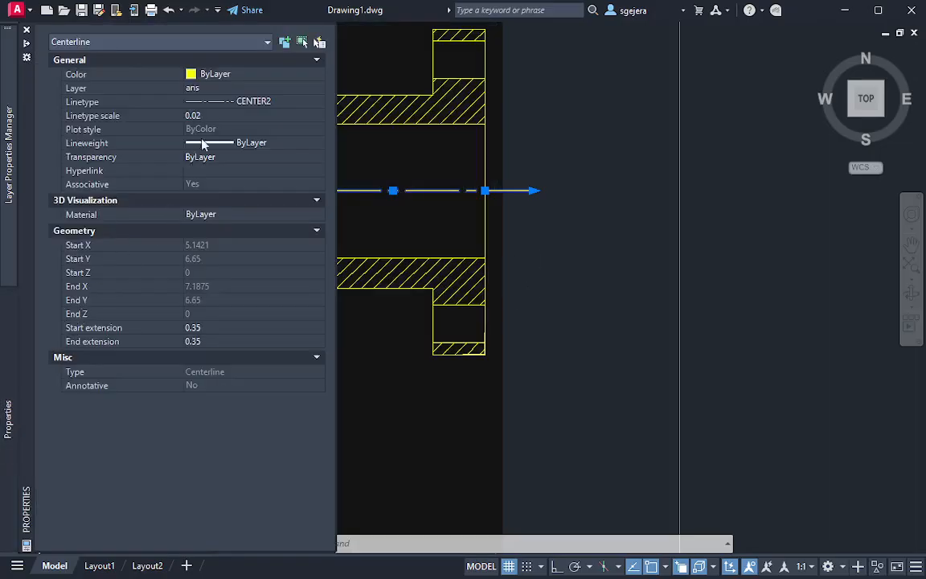
pyautogui.click(213, 116)
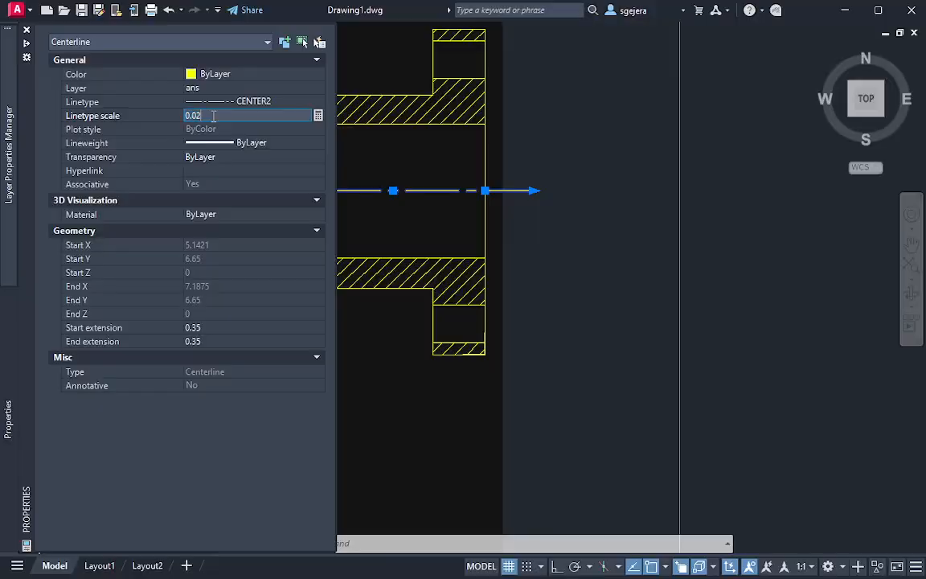
pyautogui.press('Return')
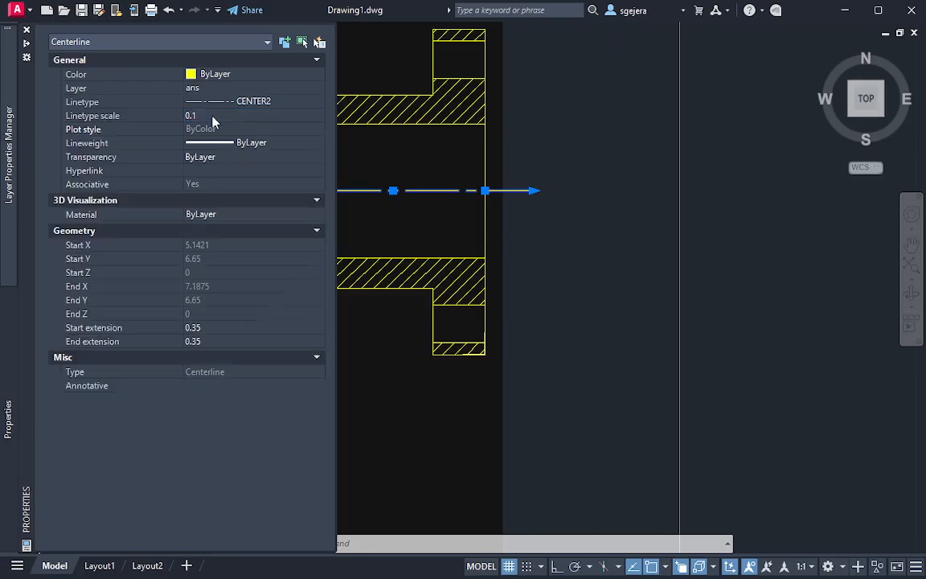
pyautogui.click(213, 116)
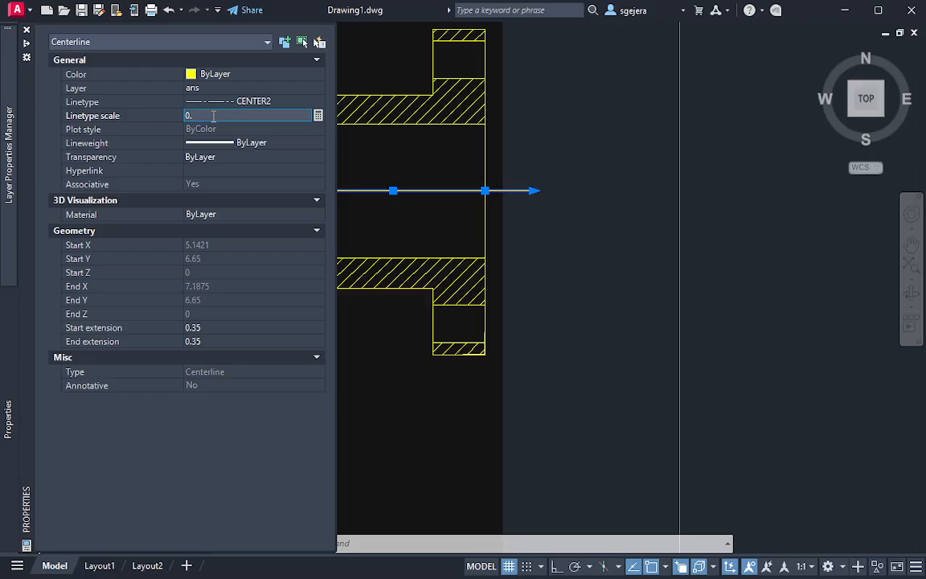
pyautogui.write('05')
pyautogui.press('Return')
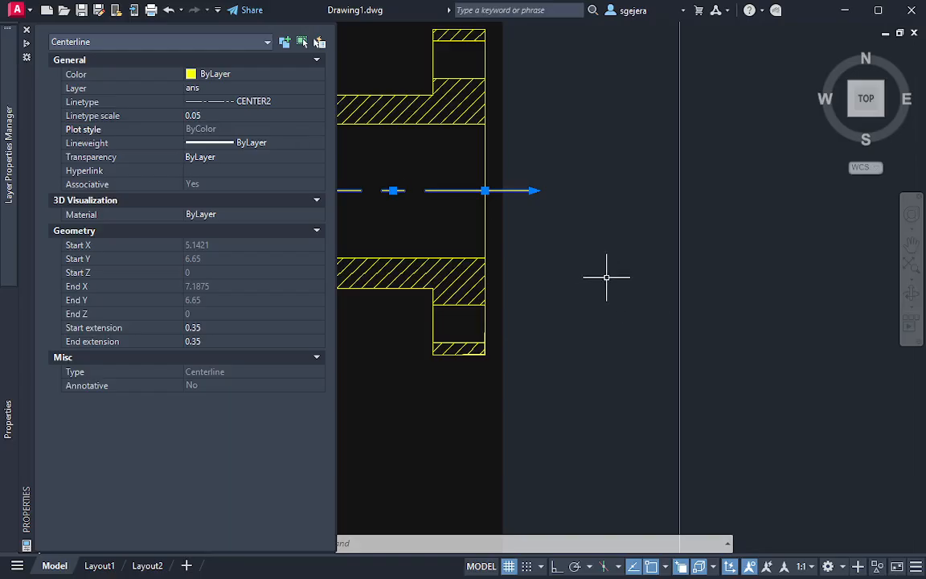
pyautogui.press('Escape')
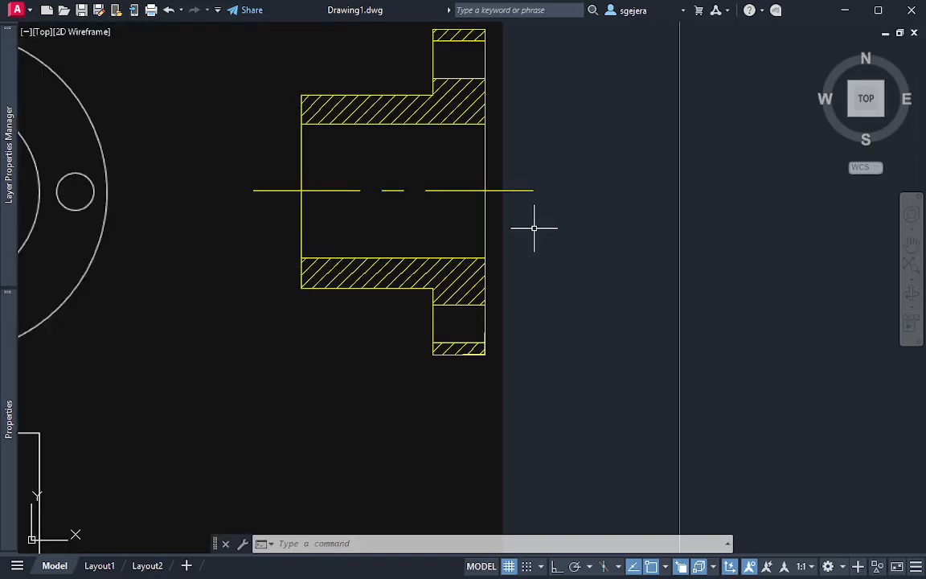
# Inspect the linetype scale and extension properties of the bore's horizontal centerline
pyautogui.moveTo(536, 227)
pyautogui.mouseDown(button='middle')
pyautogui.moveTo(514, 335)
pyautogui.moveTo(493, 314)
pyautogui.mouseUp(button='middle')
pyautogui.scroll(2, 514, 335)
pyautogui.scroll(-2, 445, 318)
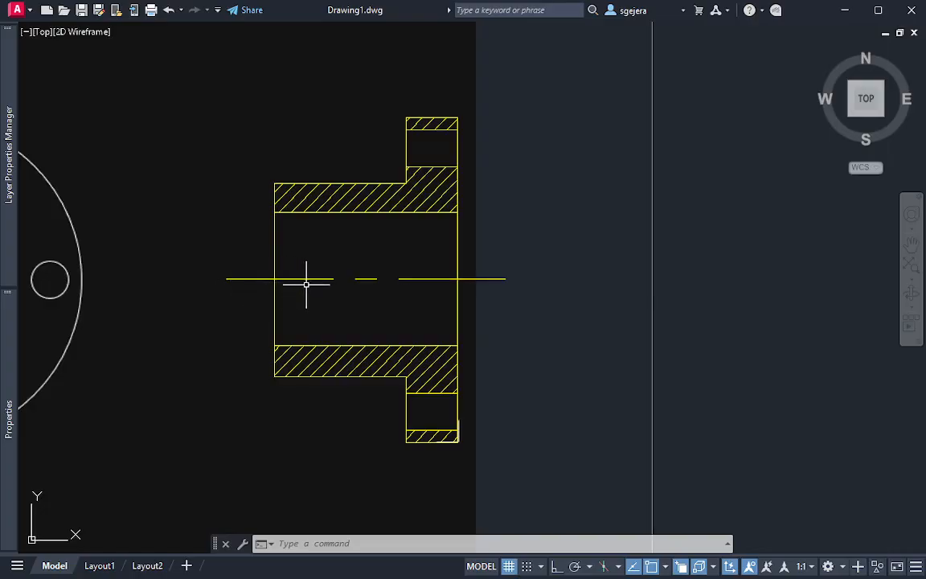
pyautogui.click(493, 279)
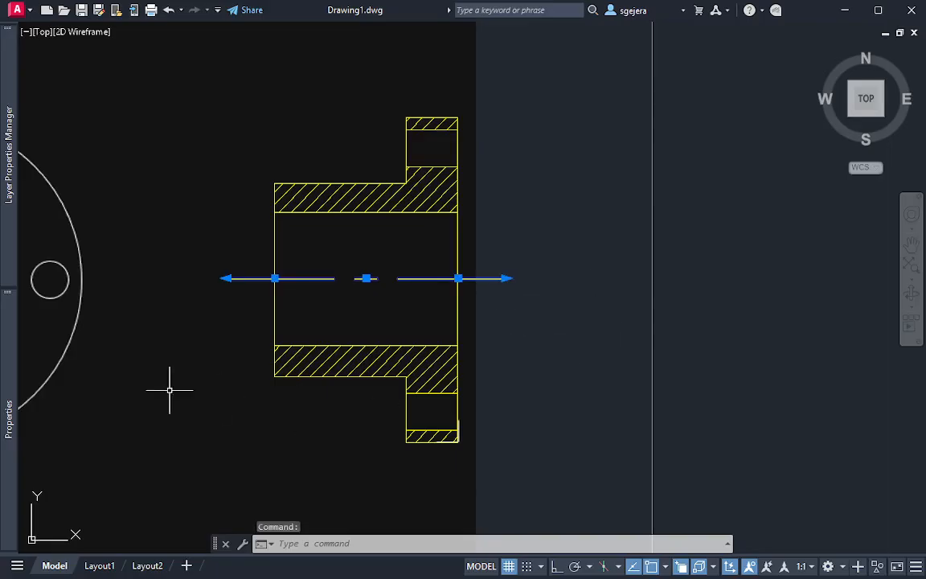
pyautogui.moveTo(8, 418)
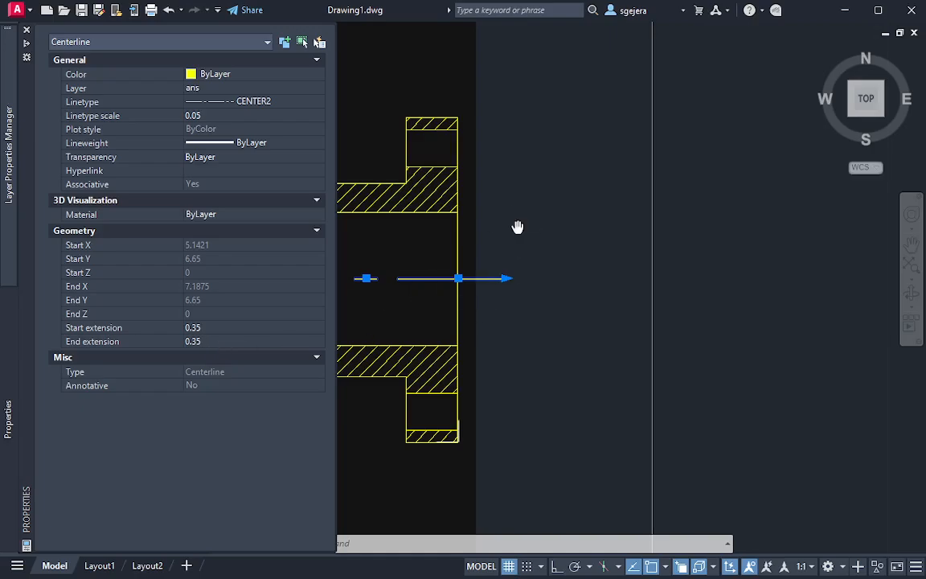
pyautogui.hotkey('ctrl', '1')
pyautogui.press('Escape')
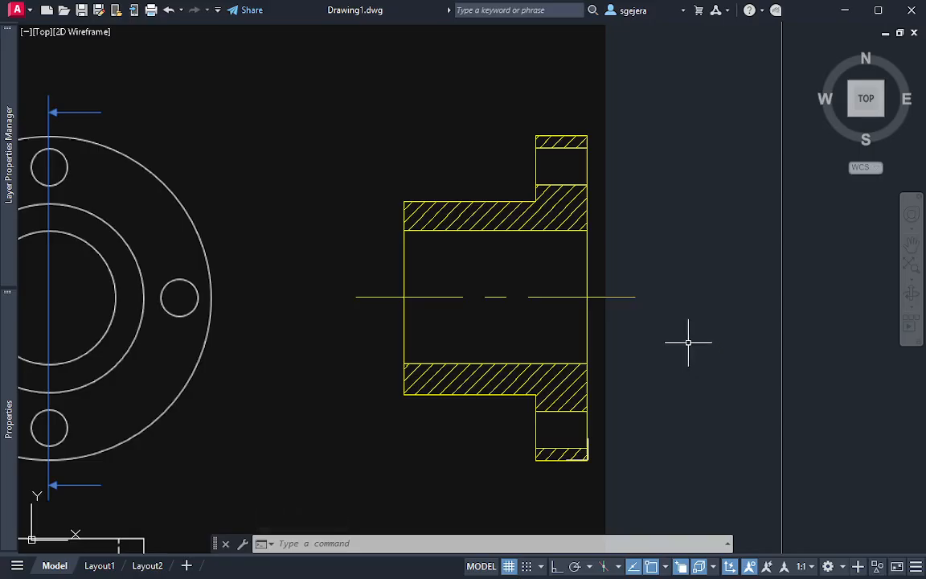
# Create a horizontal centerline through the upper flange hole from its two horizontal edges, choosing the Line objects over the polyline
pyautogui.write('centerline')
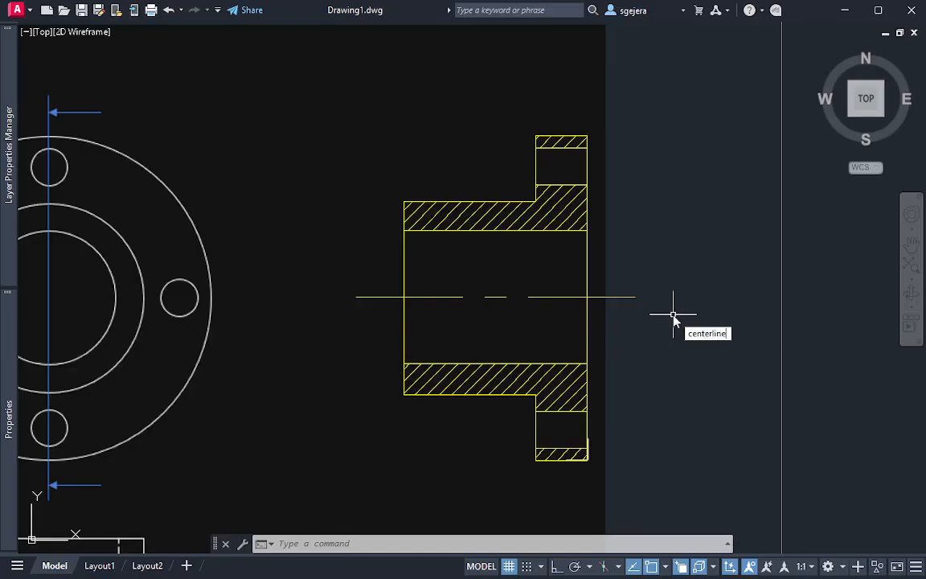
pyautogui.press('Return')
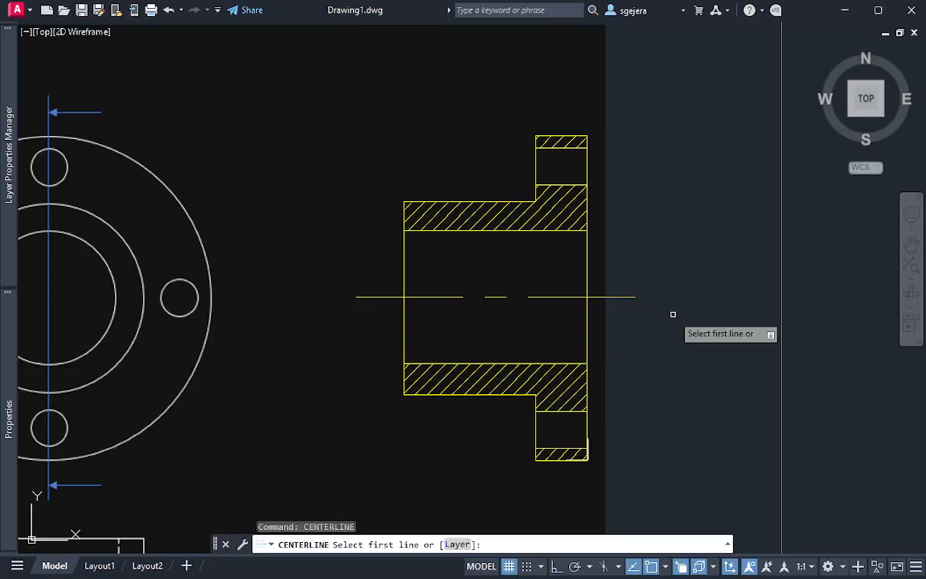
pyautogui.click(569, 147)
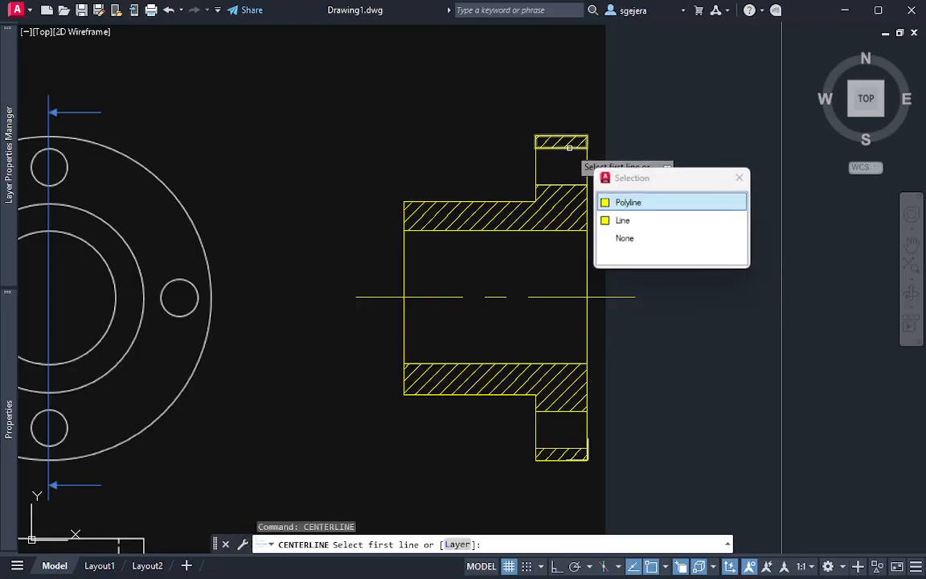
pyautogui.click(643, 224)
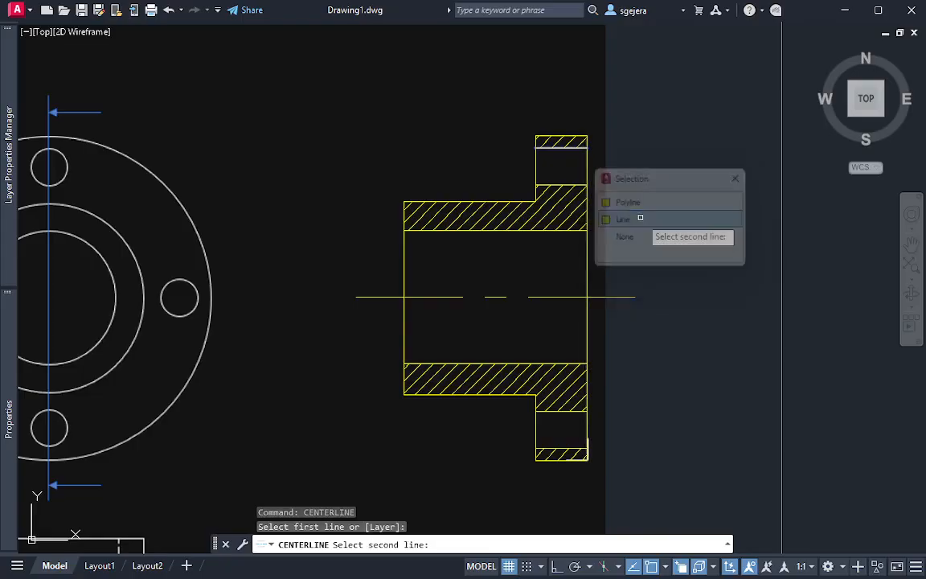
pyautogui.click(568, 184)
pyautogui.click(634, 257)
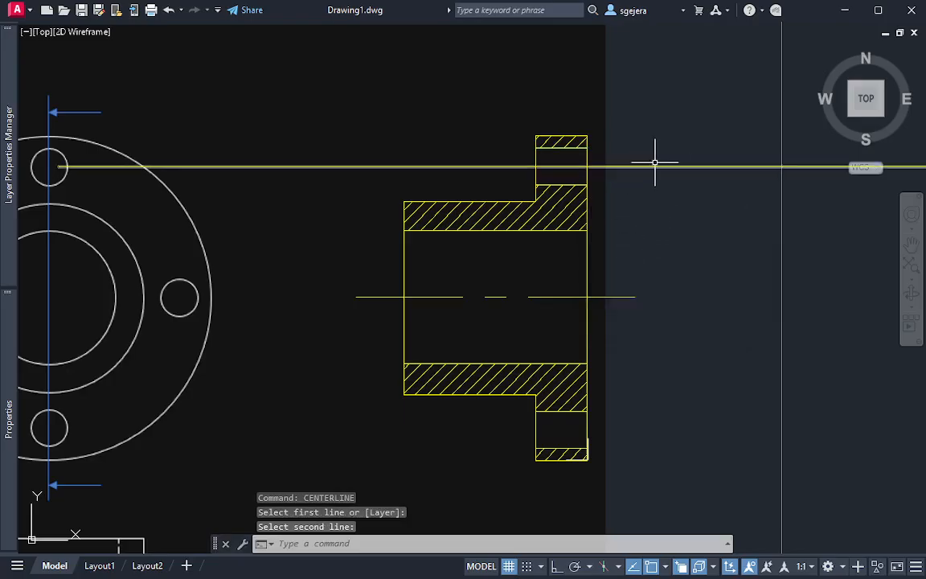
# Match the properties of the bore's centerline onto the upper flange hole's centerline and end the command
pyautogui.moveTo(637, 283); pyautogui.dragTo(617, 321)
pyautogui.write('MA')
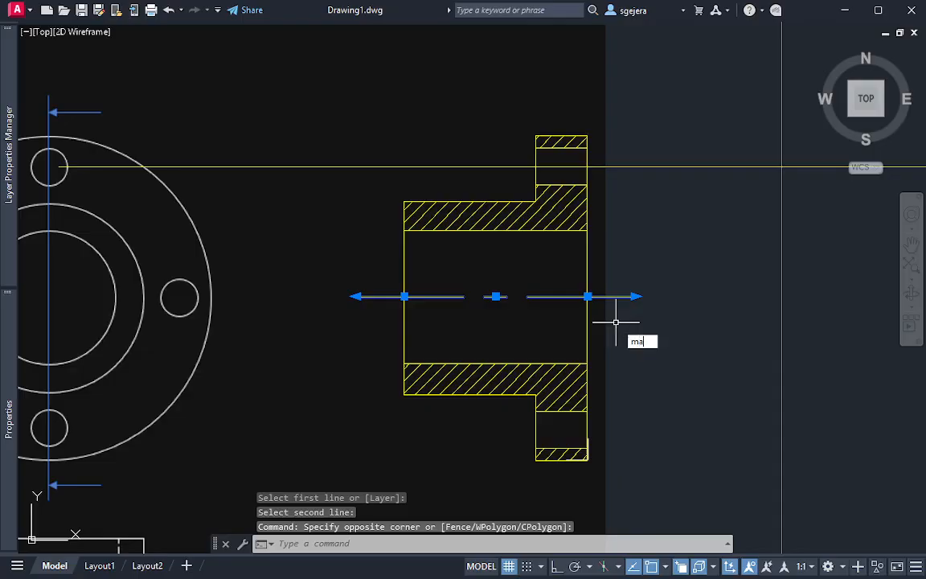
pyautogui.press('Return')
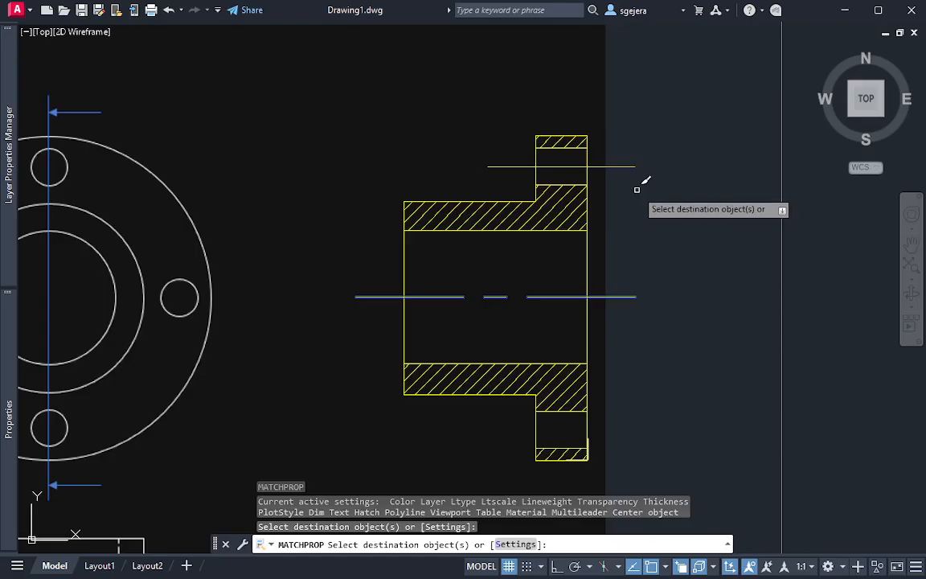
pyautogui.press('Escape')
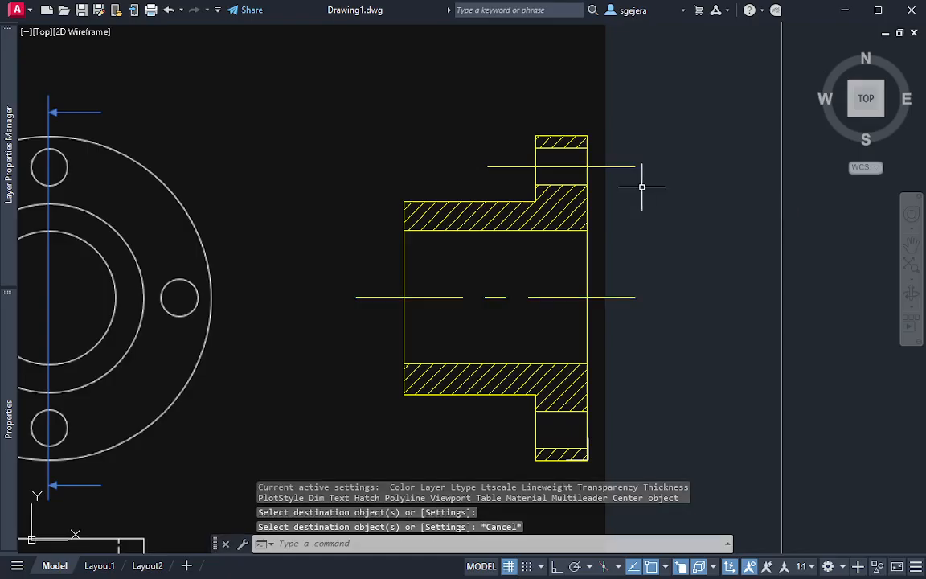
pyautogui.click(622, 167)
pyautogui.press('Escape')
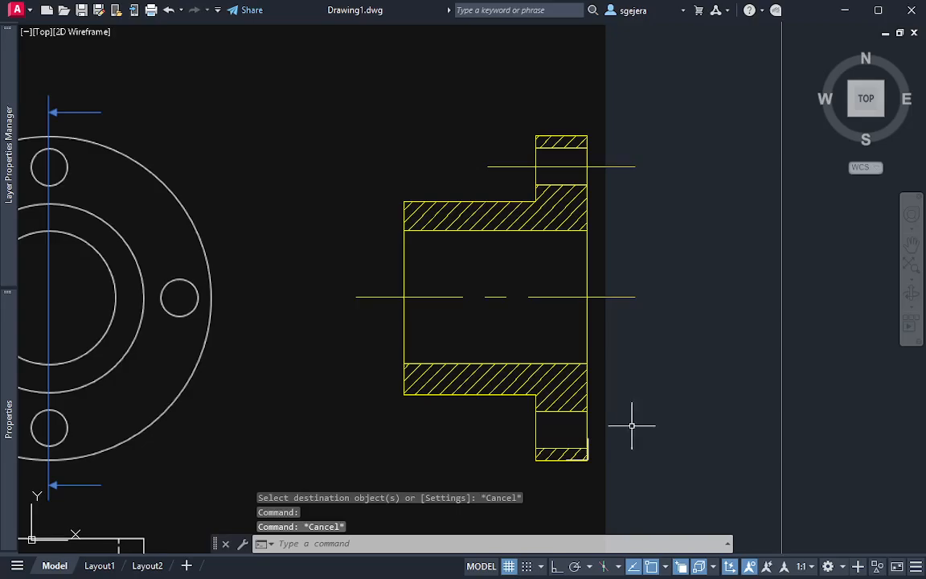
# Try a linetype scale of 0.01 on the upper flange hole's centerline, settle on 0.03, and deselect it
pyautogui.moveTo(659, 362); pyautogui.dragTo(589, 308, button='middle')
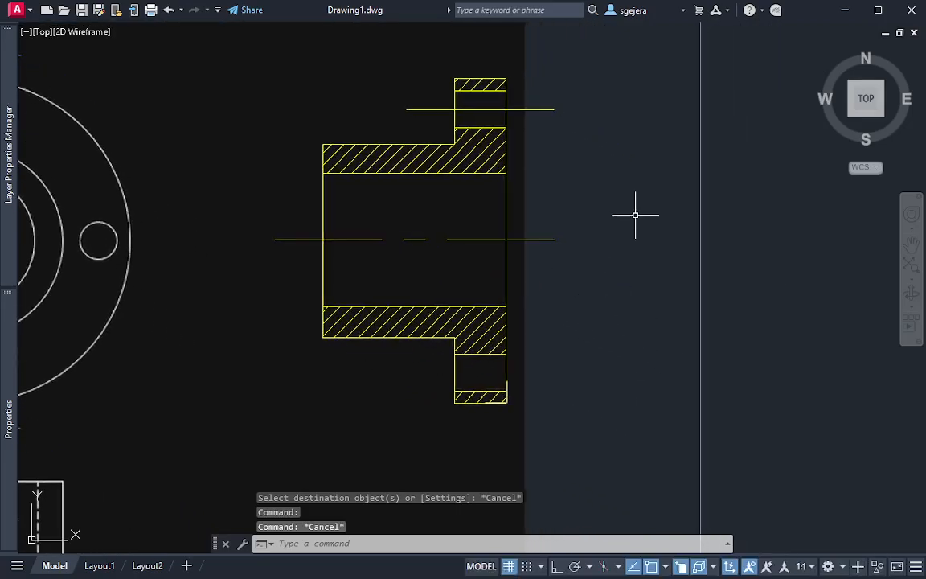
pyautogui.click(553, 110)
pyautogui.click(369, 191)
pyautogui.moveTo(2, 349)
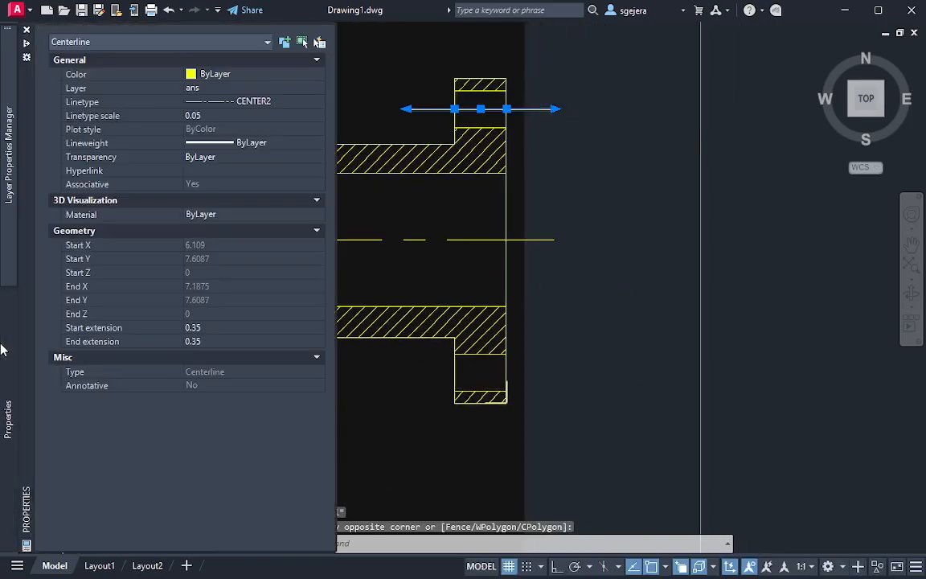
pyautogui.click(215, 115)
pyautogui.write('0.01')
pyautogui.press('Return')
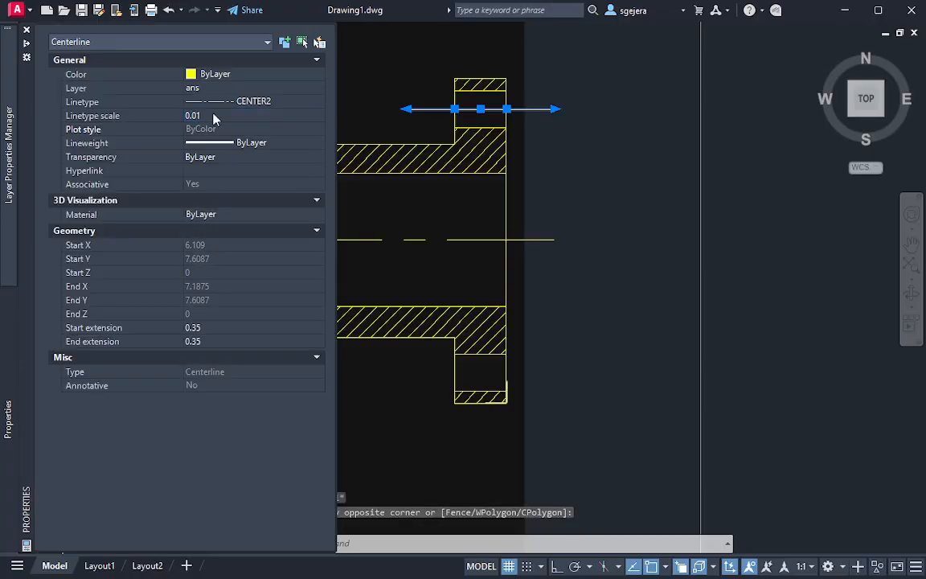
pyautogui.click(213, 116)
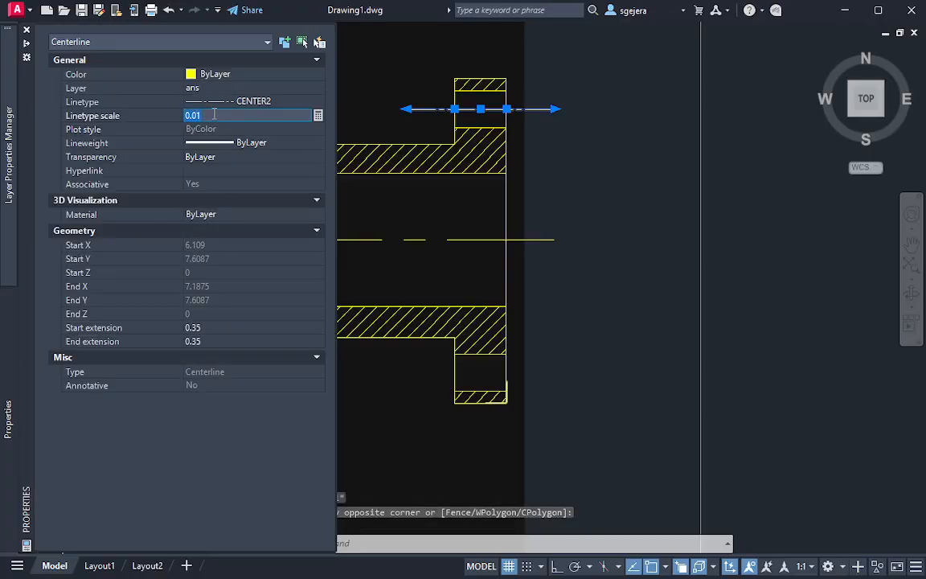
pyautogui.write('0.03')
pyautogui.press('Return')
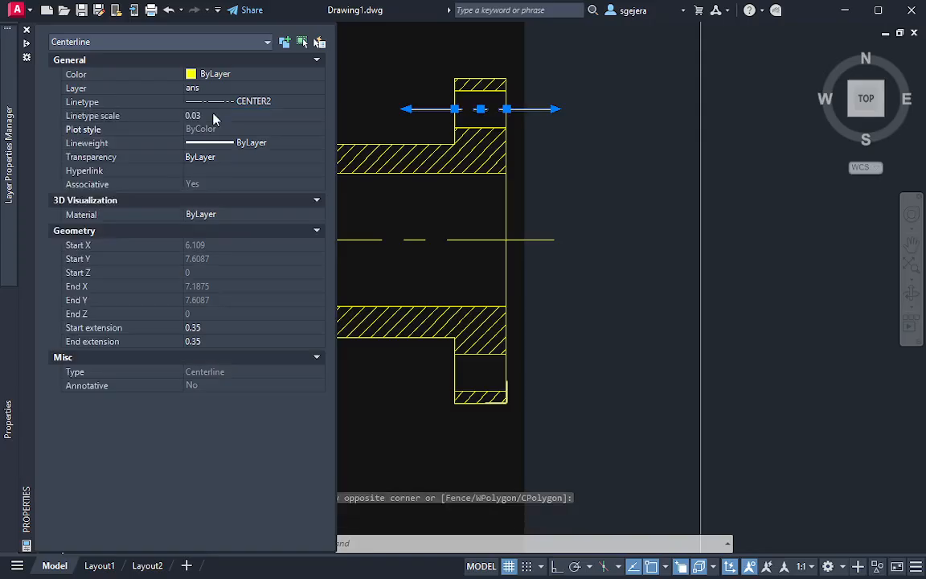
pyautogui.press('Escape')
pyautogui.press('Escape')
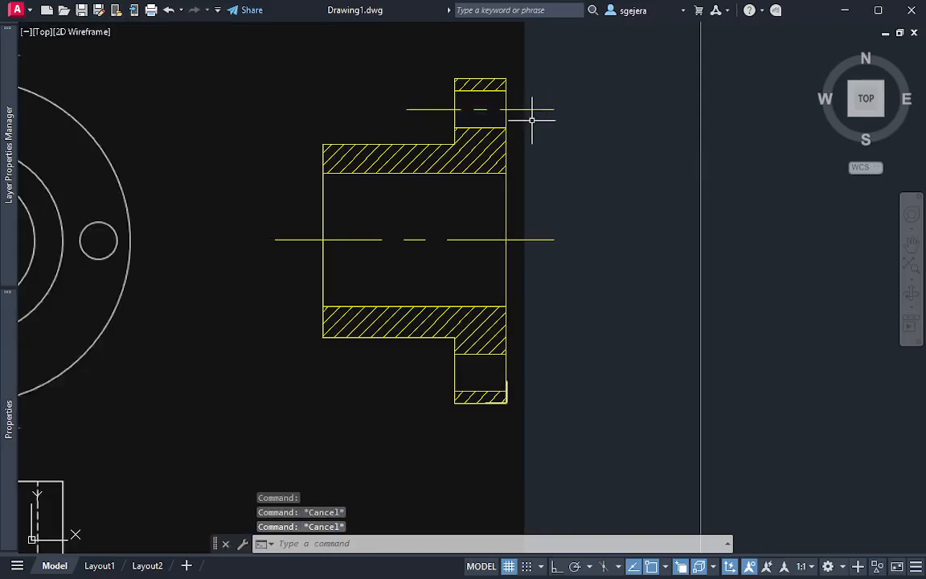
# Create a horizontal centerline through the lower flange hole from its two horizontal edges, choosing the Line objects over the polyline
pyautogui.moveTo(565, 151); pyautogui.dragTo(547, 120, button='middle')
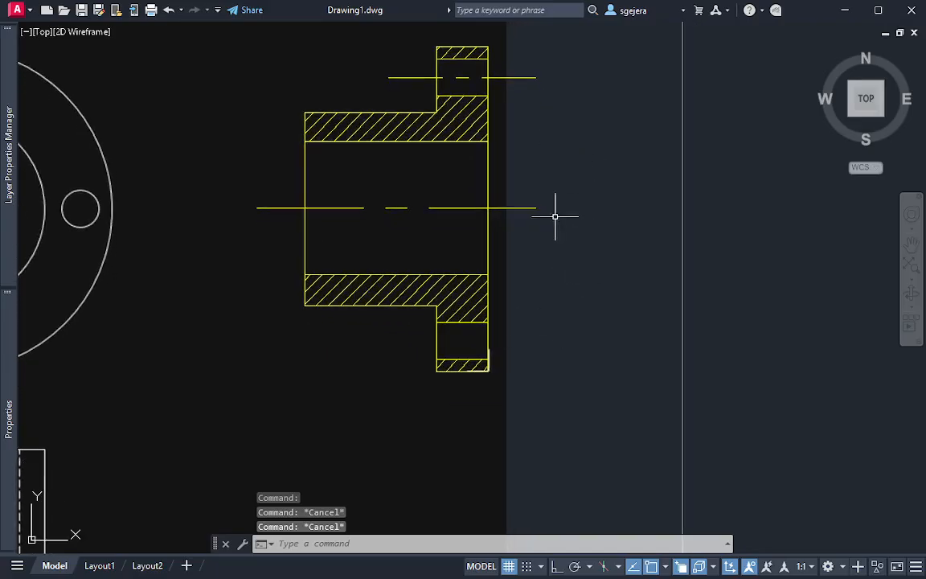
pyautogui.write('center')
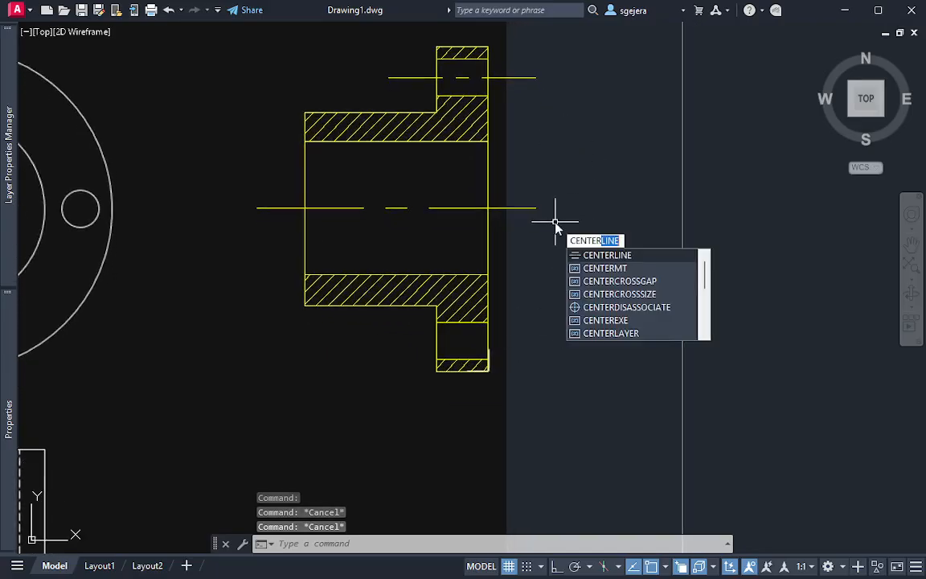
pyautogui.write('l')
pyautogui.press('Return')
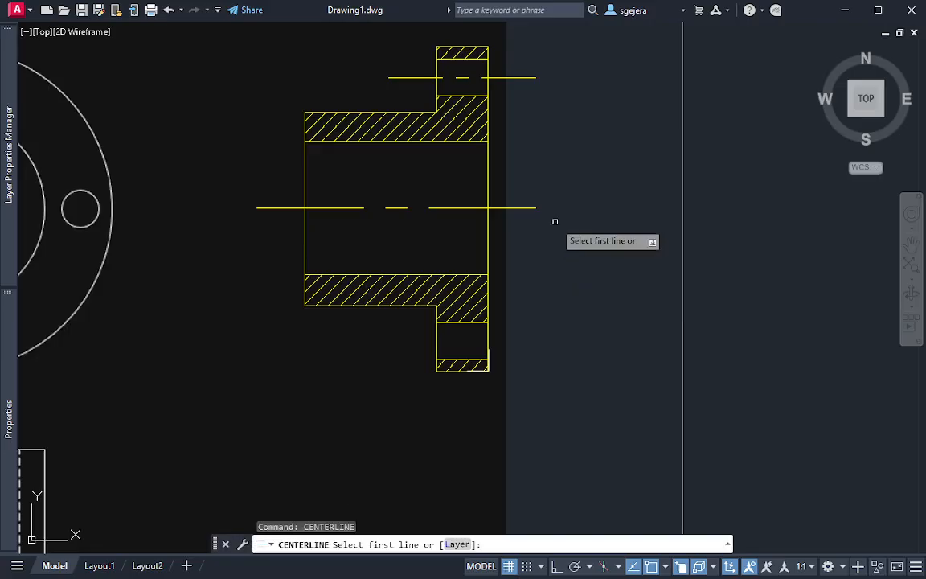
pyautogui.click(459, 321)
pyautogui.click(527, 410)
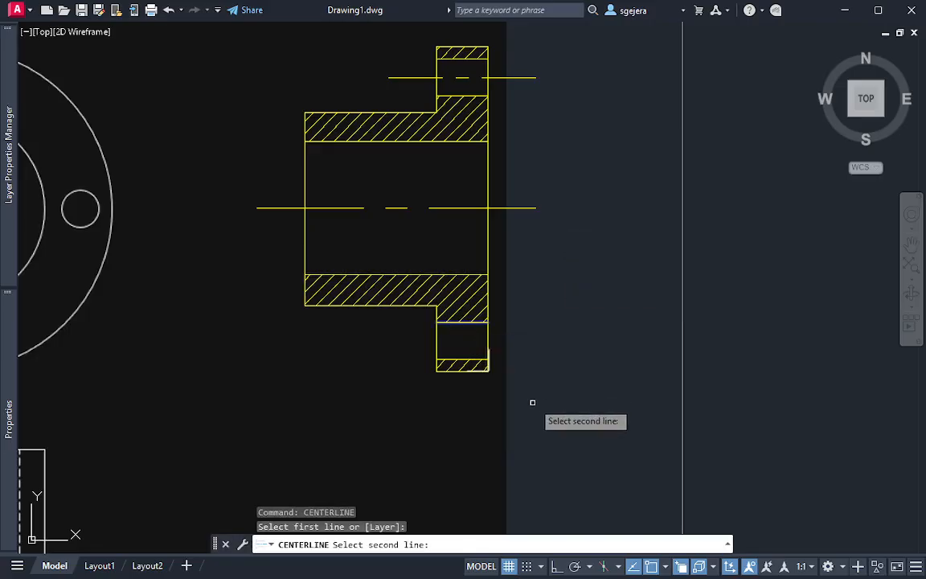
pyautogui.click(476, 358)
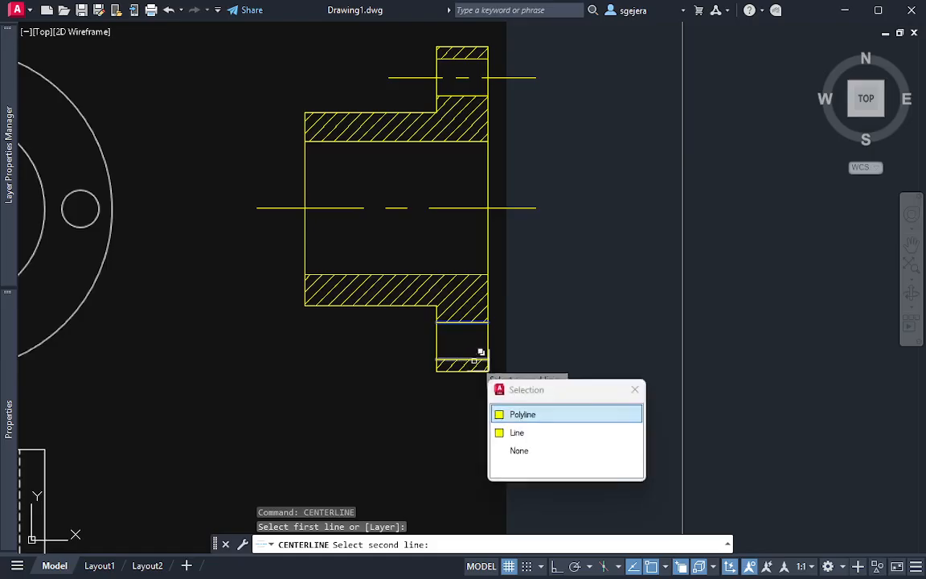
pyautogui.click(537, 433)
# Match the properties of the upper flange hole's centerline onto the lower flange hole's centerline and end the command
pyautogui.click(540, 101)
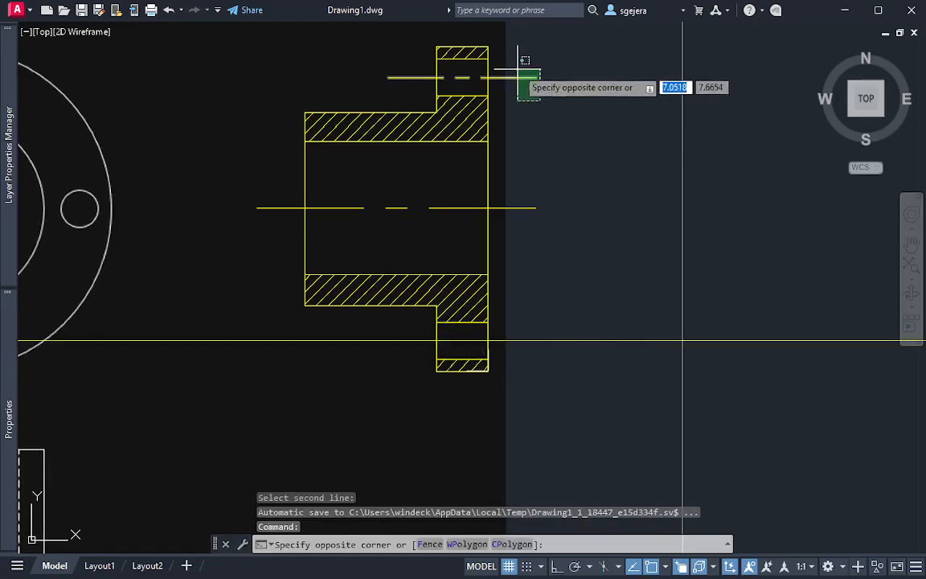
pyautogui.click(518, 70)
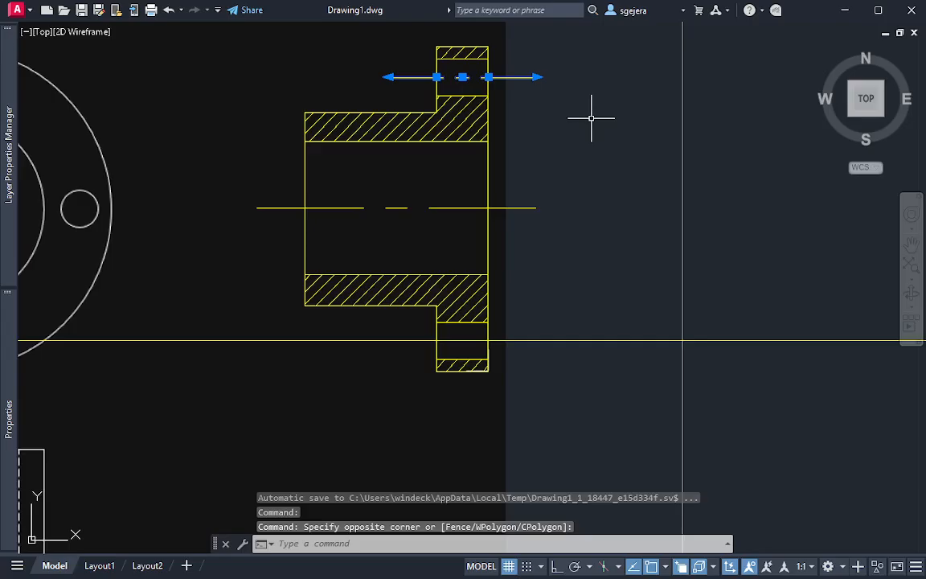
pyautogui.moveTo(607, 126); pyautogui.dragTo(587, 154, button='middle')
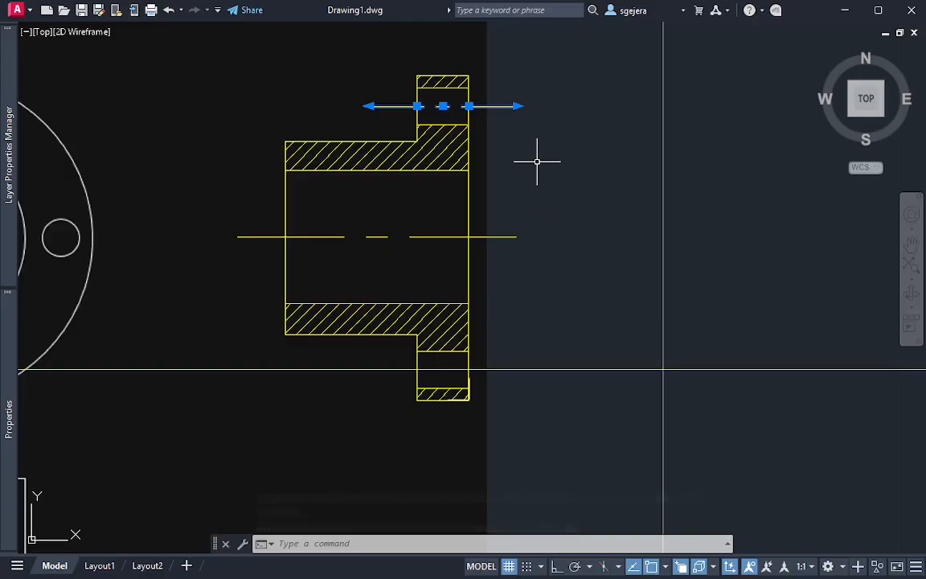
pyautogui.write('ma')
pyautogui.press('Return')
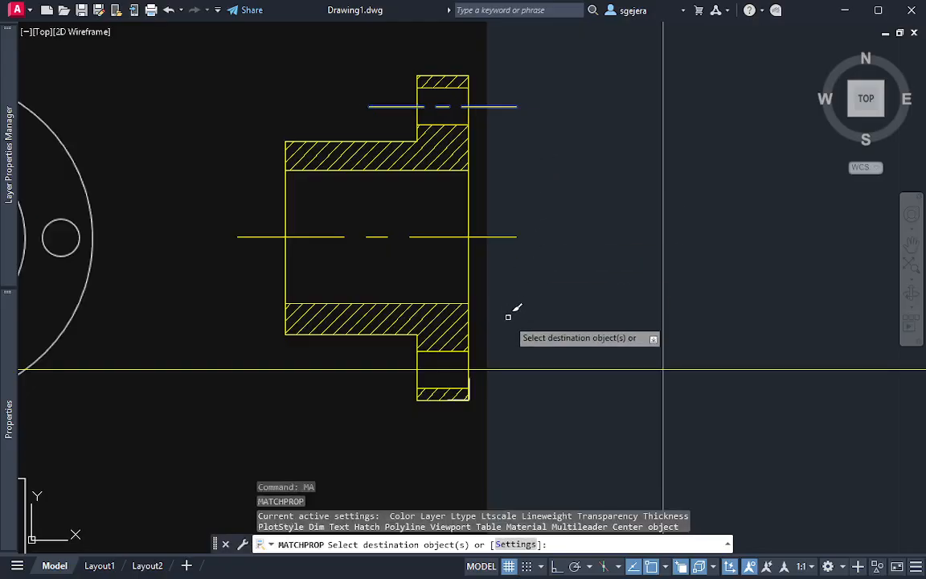
pyautogui.click(511, 368)
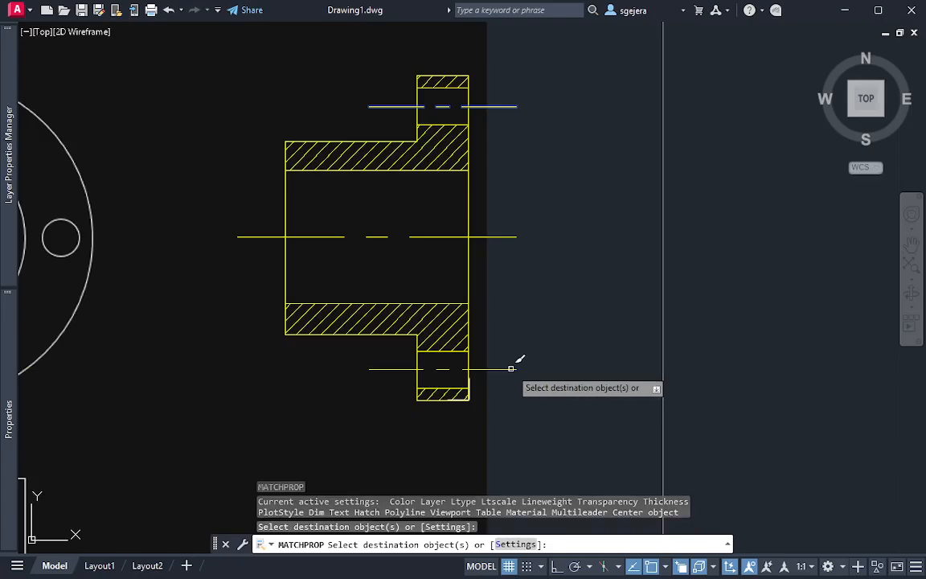
pyautogui.press('Escape')
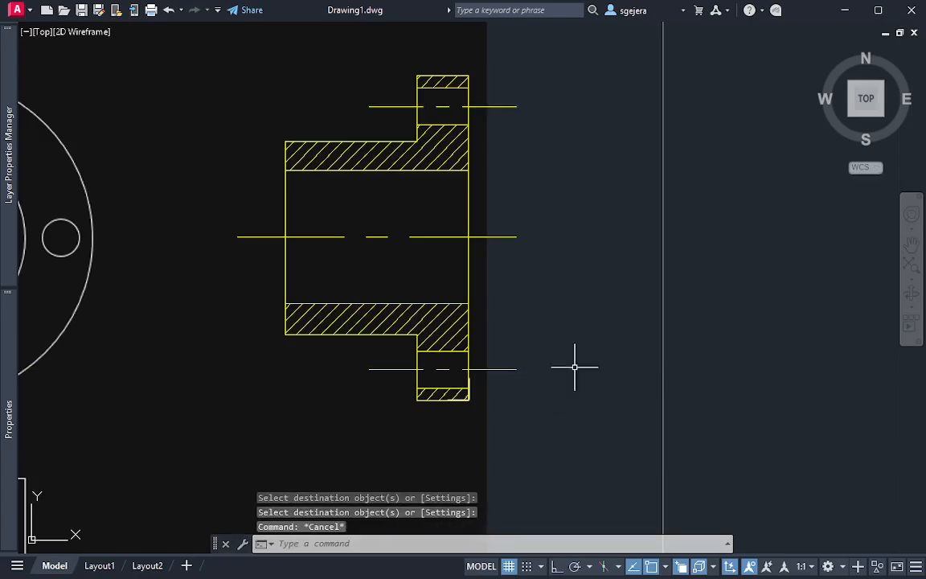
# Inspect the section's flange hole centerline and the overlapping objects around the upper hatched flange strip, leaving nothing selected
pyautogui.moveTo(559, 294)
pyautogui.mouseDown(button='middle')
pyautogui.moveTo(579, 315)
pyautogui.moveTo(714, 285)
pyautogui.mouseUp(button='middle')
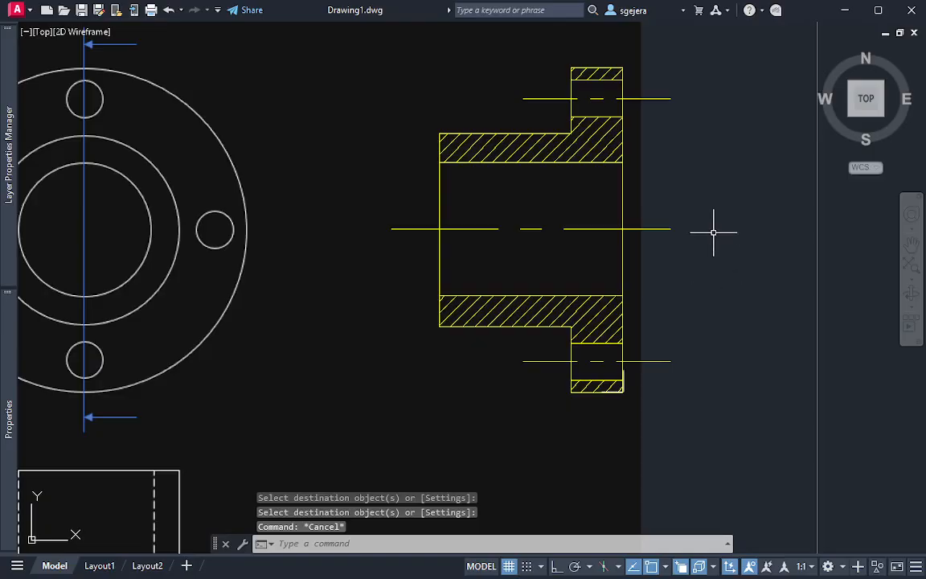
pyautogui.scroll(-3, 722, 204)
pyautogui.moveTo(724, 199); pyautogui.dragTo(702, 197, button='middle')
pyautogui.click(692, 157)
pyautogui.click(663, 112)
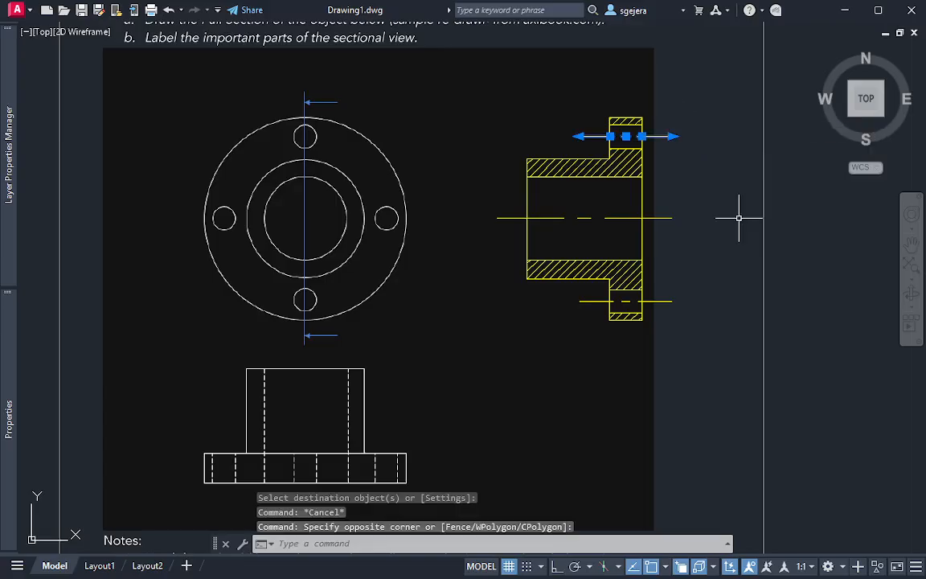
pyautogui.press('Escape')
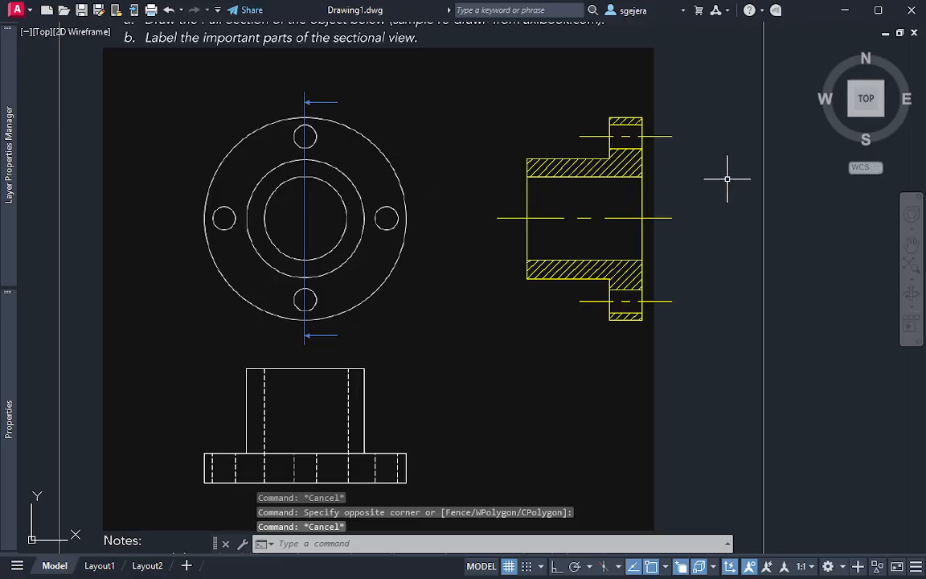
pyautogui.scroll(2, 633, 250)
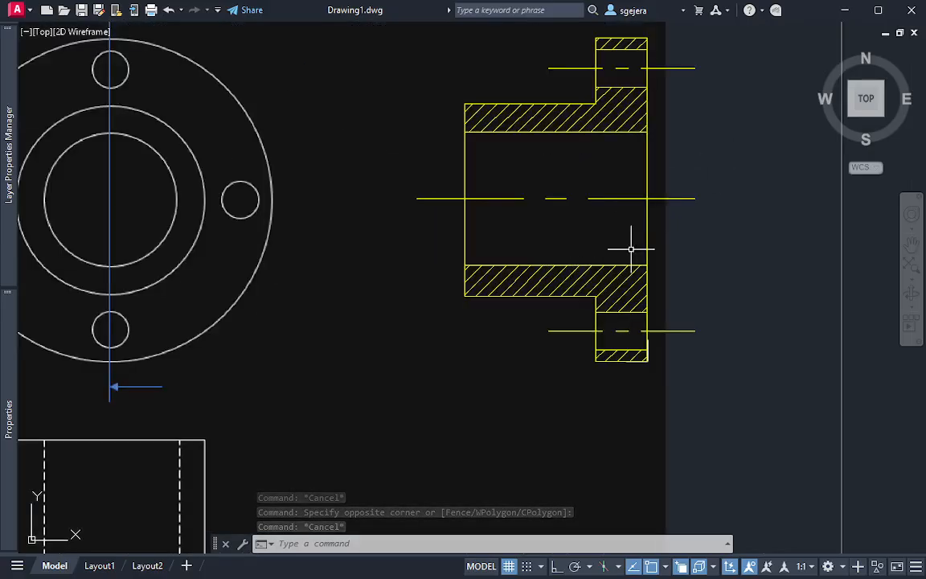
pyautogui.moveTo(660, 137); pyautogui.dragTo(636, 238, button='middle')
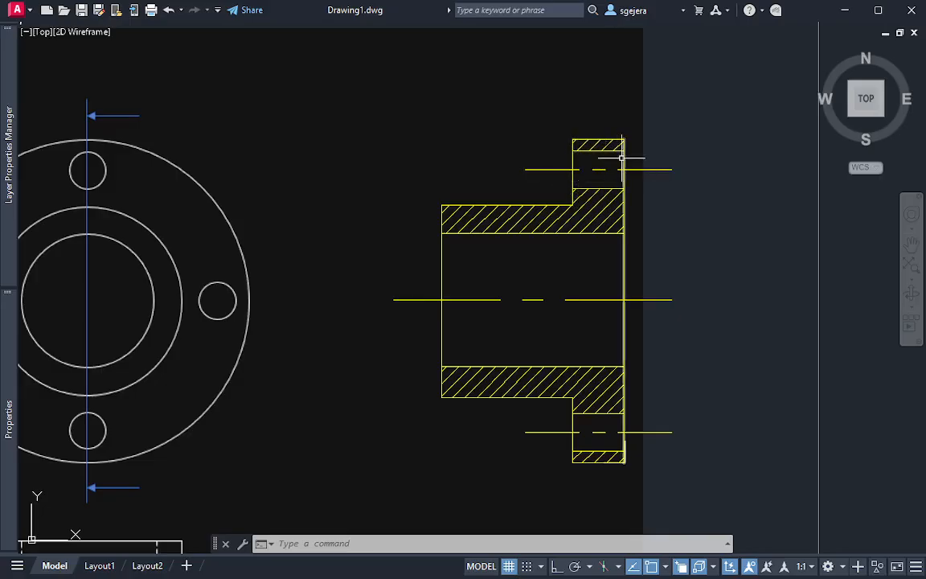
pyautogui.click(599, 149)
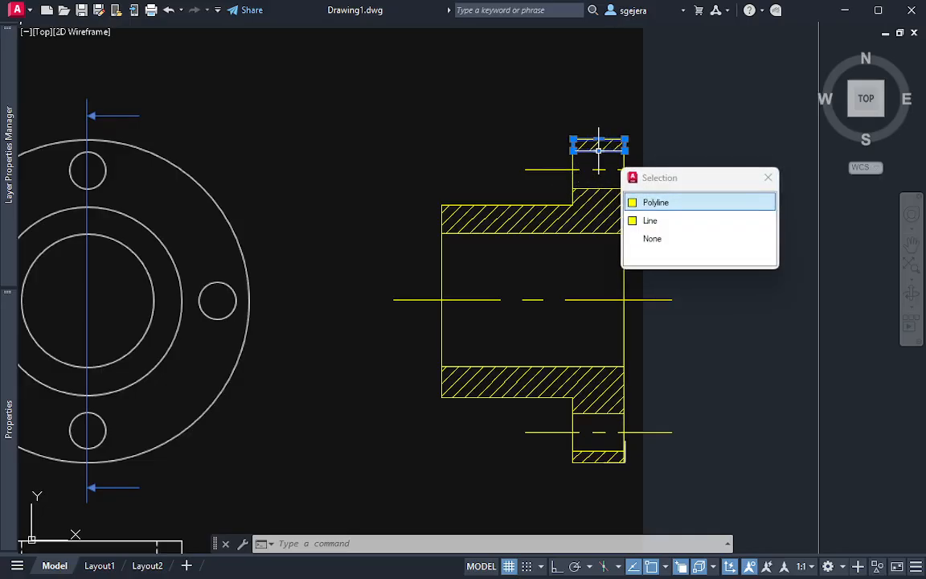
pyautogui.press('Escape')
pyautogui.press('Escape')
pyautogui.click(588, 147)
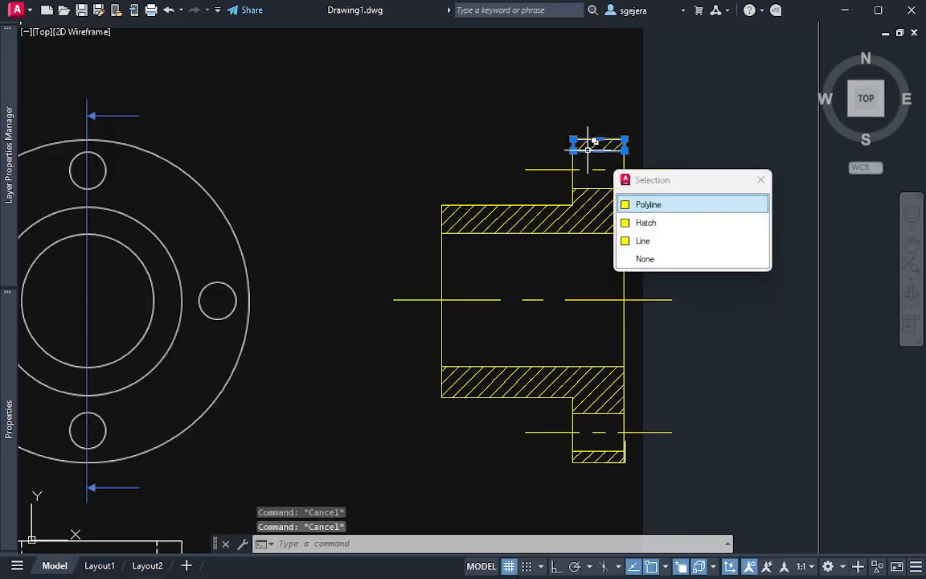
pyautogui.press('Escape')
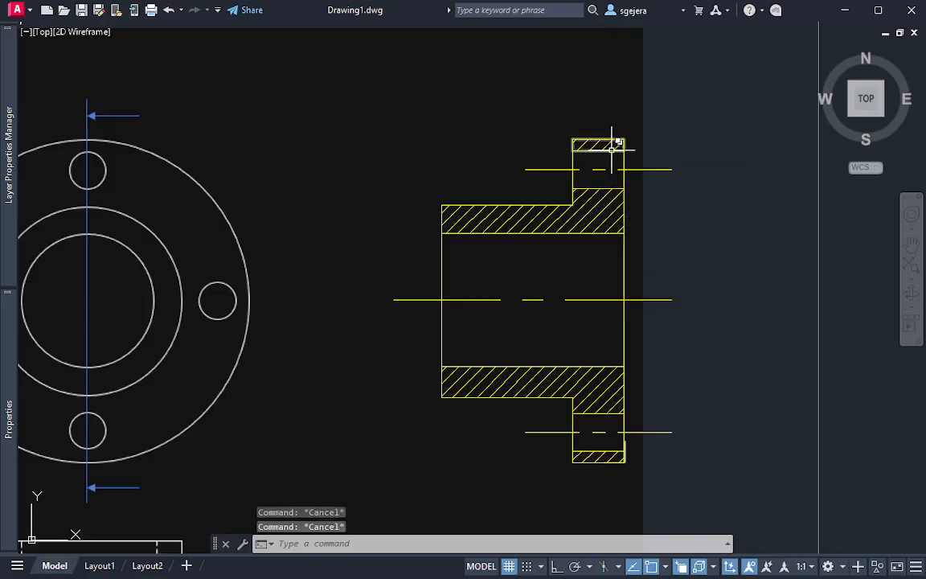
# Compare the hatched section and its centerlines with the front view and its cutting plane line
pyautogui.moveTo(286, 221); pyautogui.dragTo(418, 218, button='middle')
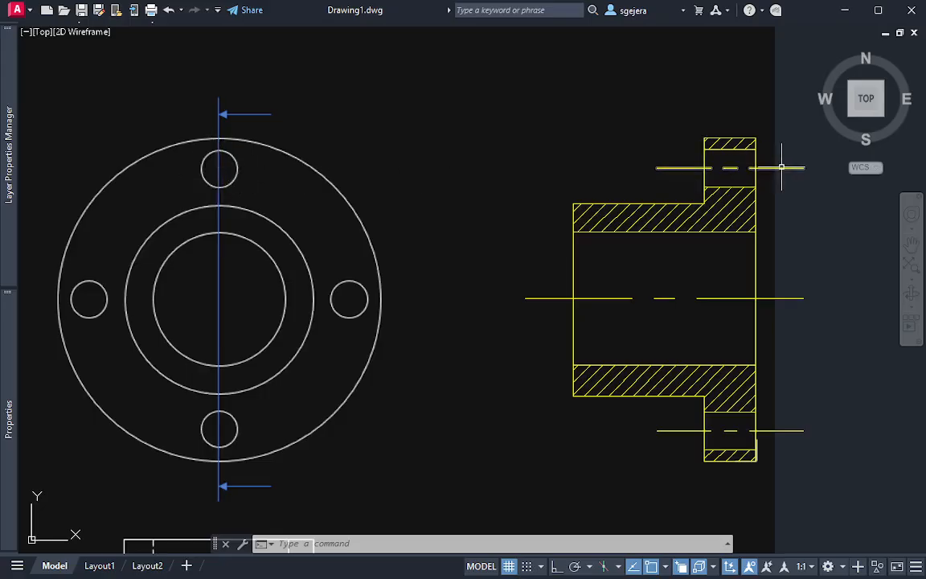
pyautogui.moveTo(781, 167); pyautogui.dragTo(735, 179, button='middle')
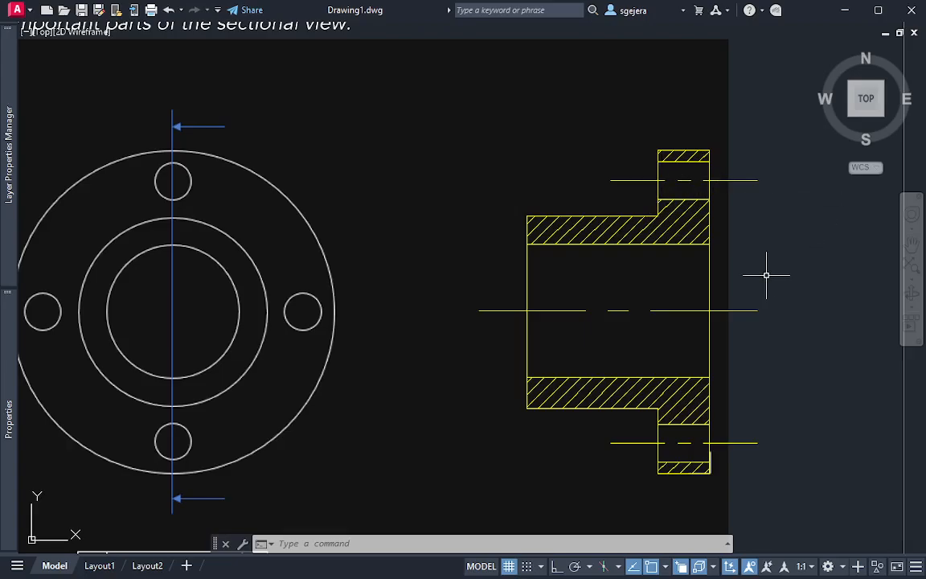
pyautogui.scroll(-3, 766, 275)
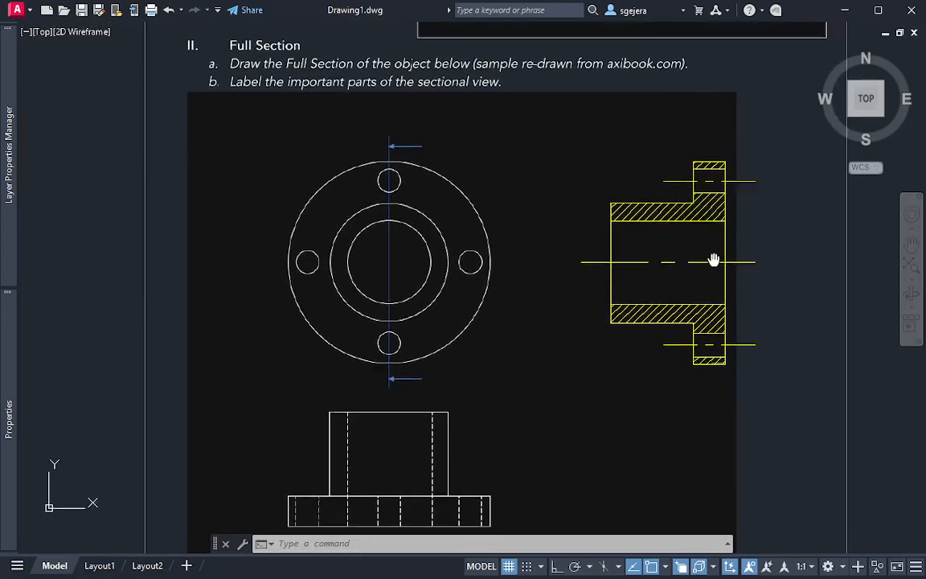
pyautogui.scroll(3, 676, 241)
pyautogui.moveTo(684, 240); pyautogui.dragTo(734, 275, button='middle')
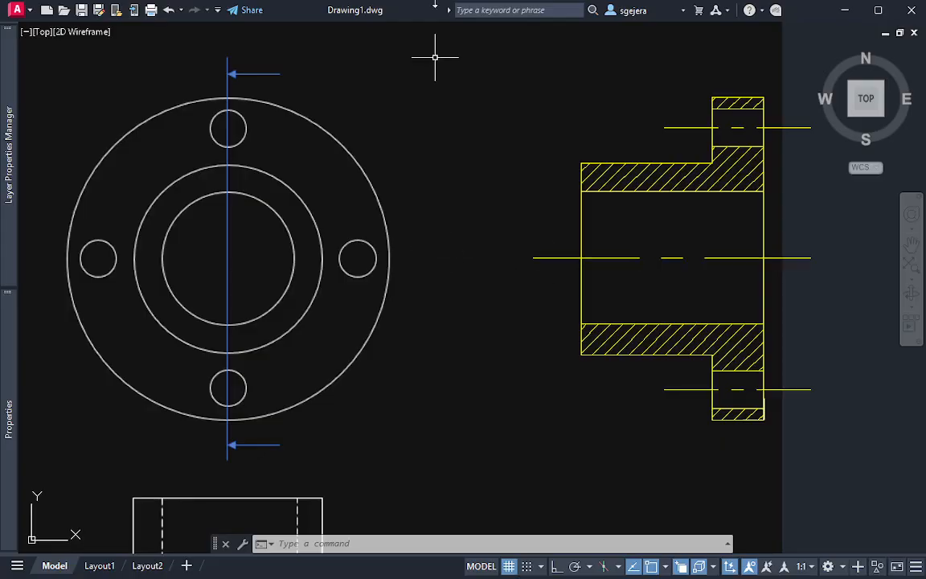
pyautogui.moveTo(142, 87)
pyautogui.mouseDown()
pyautogui.moveTo(38, 283)
pyautogui.moveTo(157, 435)
pyautogui.moveTo(224, 250)
pyautogui.moveTo(172, 99)
pyautogui.moveTo(129, 93)
pyautogui.mouseUp()
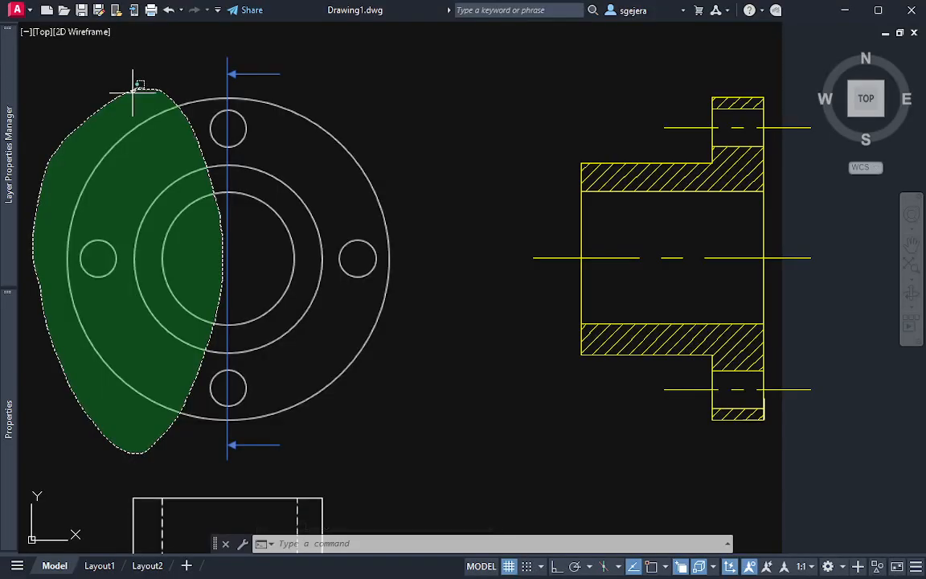
pyautogui.press('Escape')
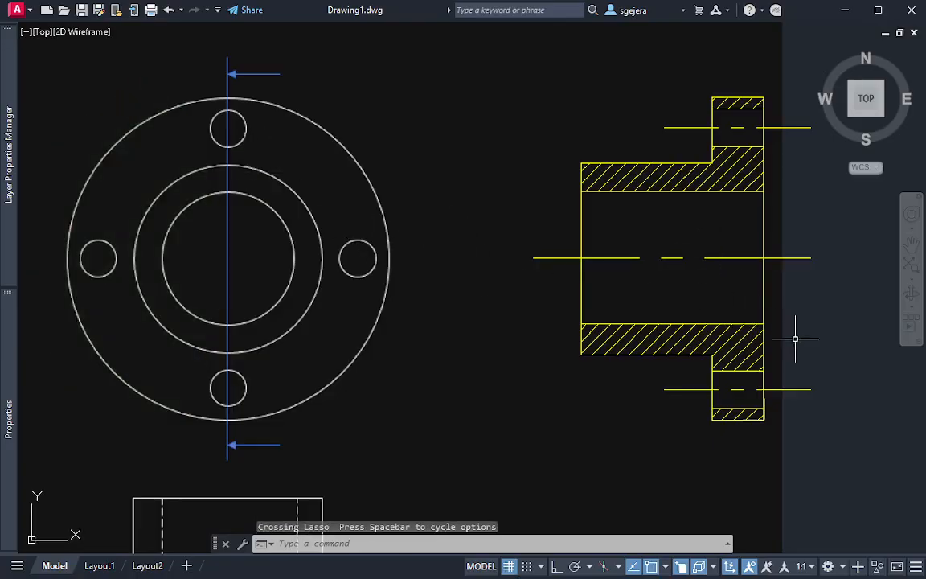
pyautogui.moveTo(800, 329)
pyautogui.mouseDown(button='middle')
pyautogui.moveTo(806, 316)
pyautogui.moveTo(762, 239)
pyautogui.moveTo(688, 314)
pyautogui.mouseUp(button='middle')
pyautogui.scroll(-2, 754, 249)
pyautogui.scroll(2, 643, 272)
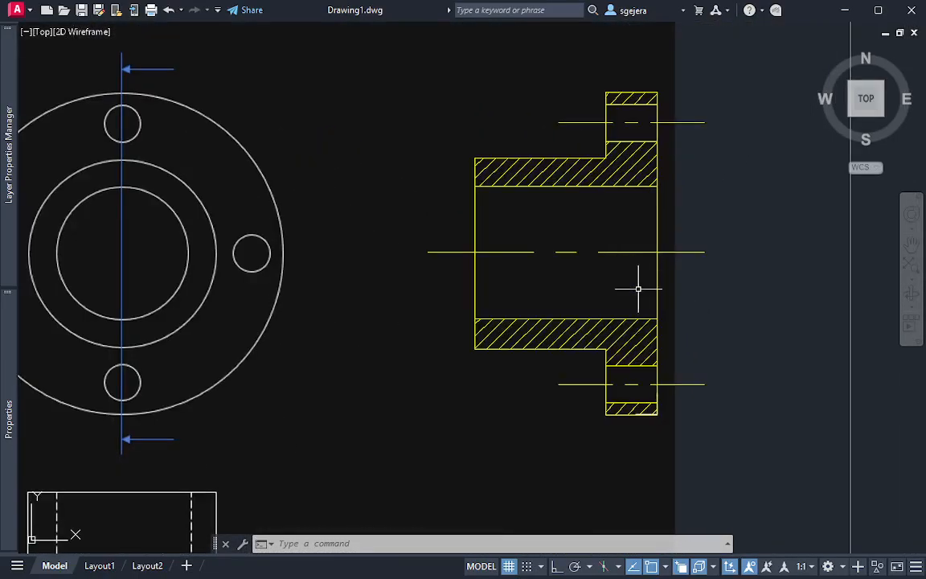
# Switch to the course page in the browser, close the practice worksheets and open the Sectional View [Lecture] PDF
pyautogui.hotkey('alt', 'Tab')
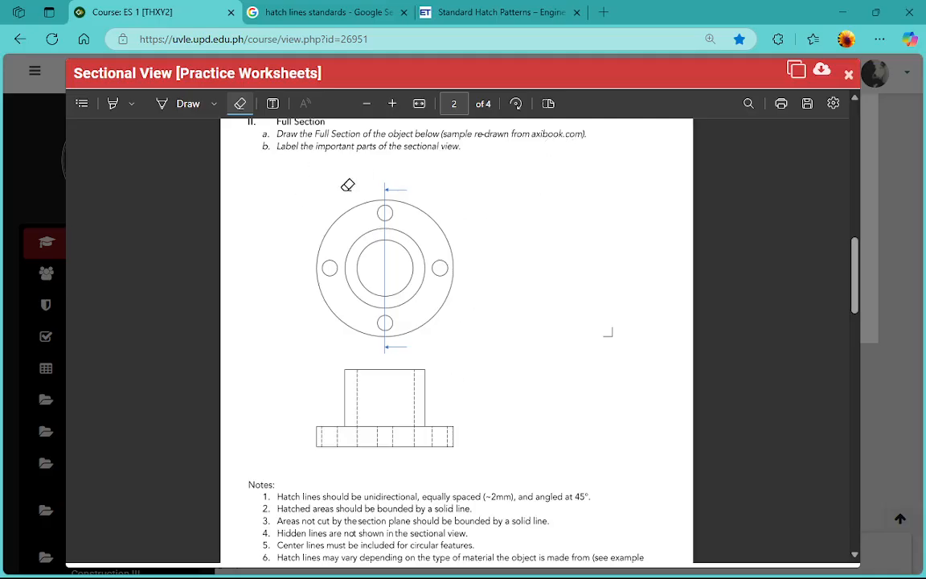
pyautogui.click(848, 75)
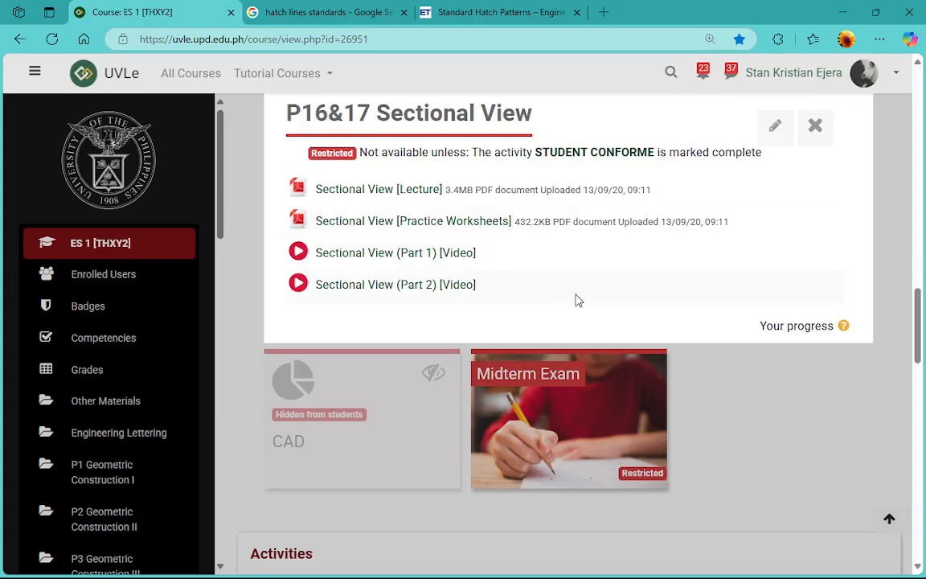
pyautogui.click(434, 190)
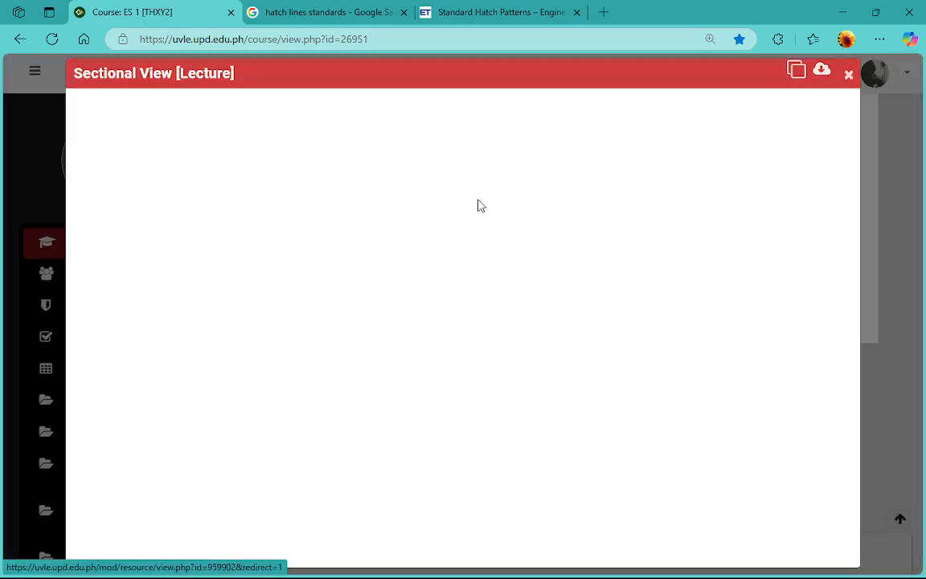
# Review the lecture slides on the parts and types of sectional views, close the PDF and return to AutoCAD
pyautogui.scroll(-20, 628, 316)
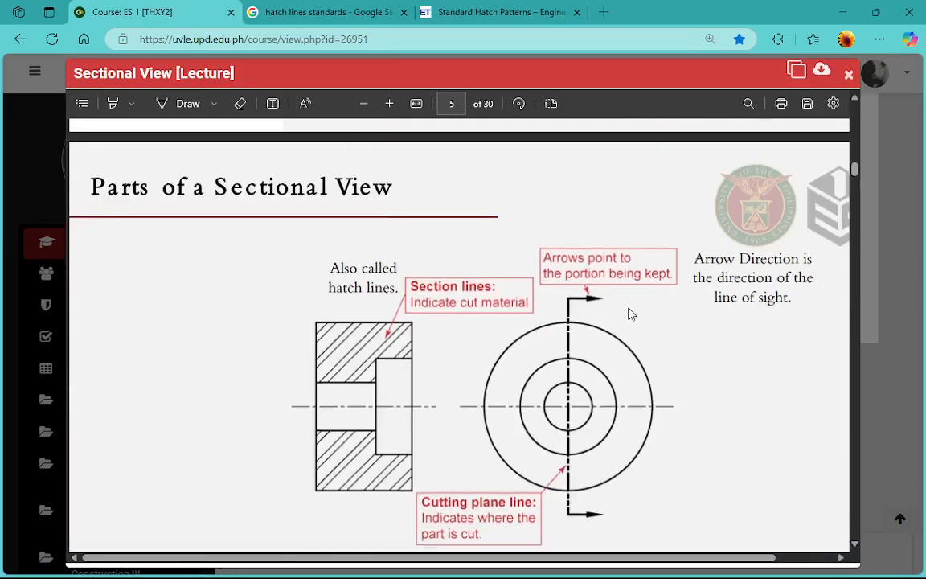
pyautogui.scroll(-20, 631, 312)
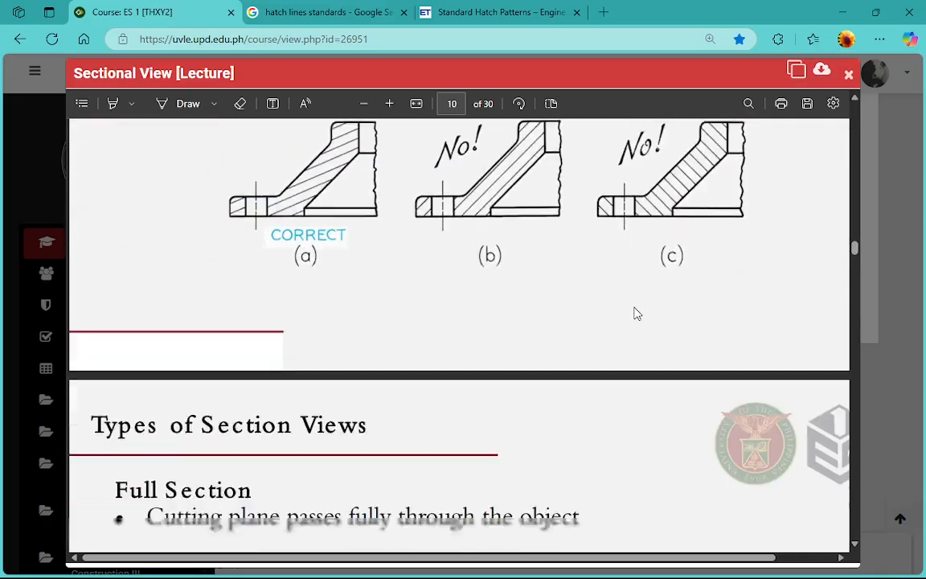
pyautogui.scroll(-20, 651, 322)
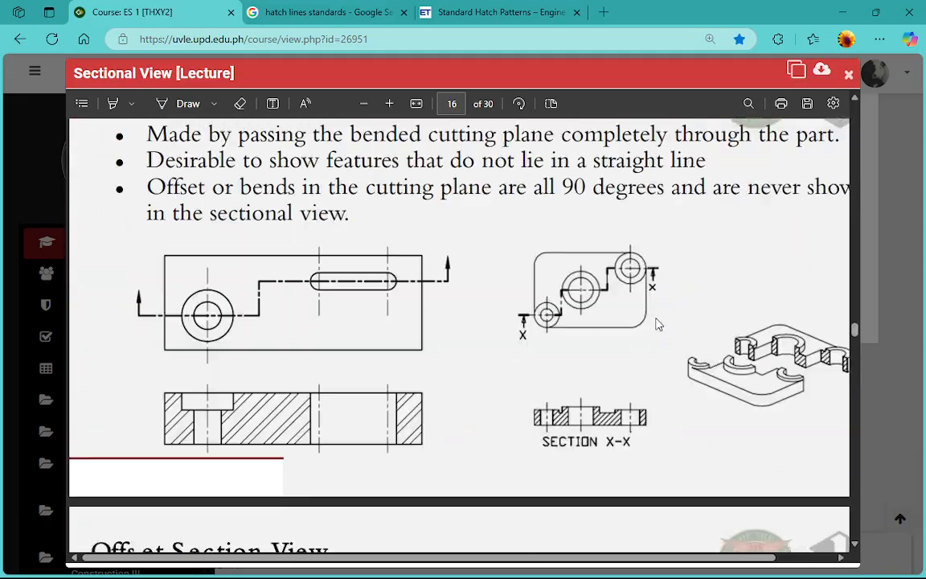
pyautogui.scroll(-20, 674, 328)
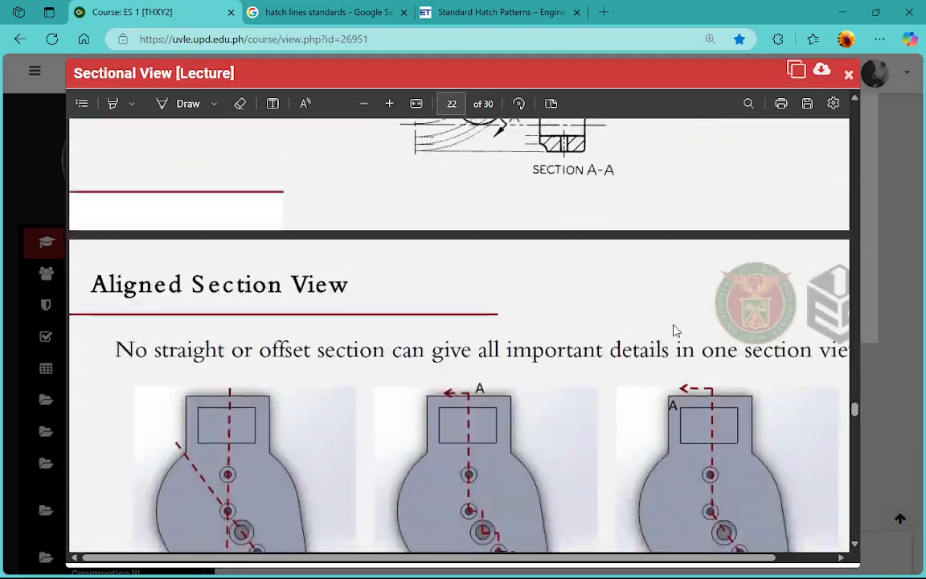
pyautogui.scroll(-10, 711, 371)
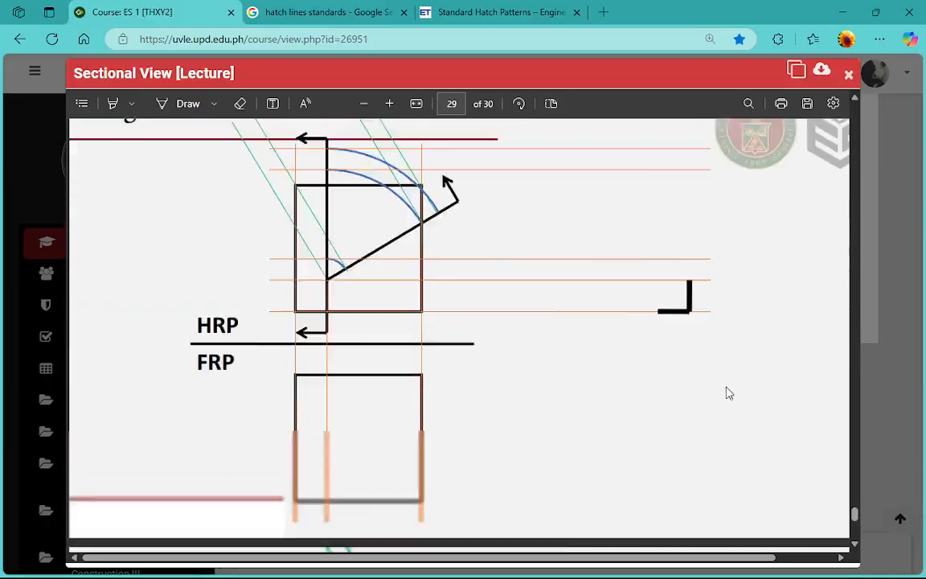
pyautogui.moveTo(856, 532); pyautogui.dragTo(923, 184)
pyautogui.click(848, 76)
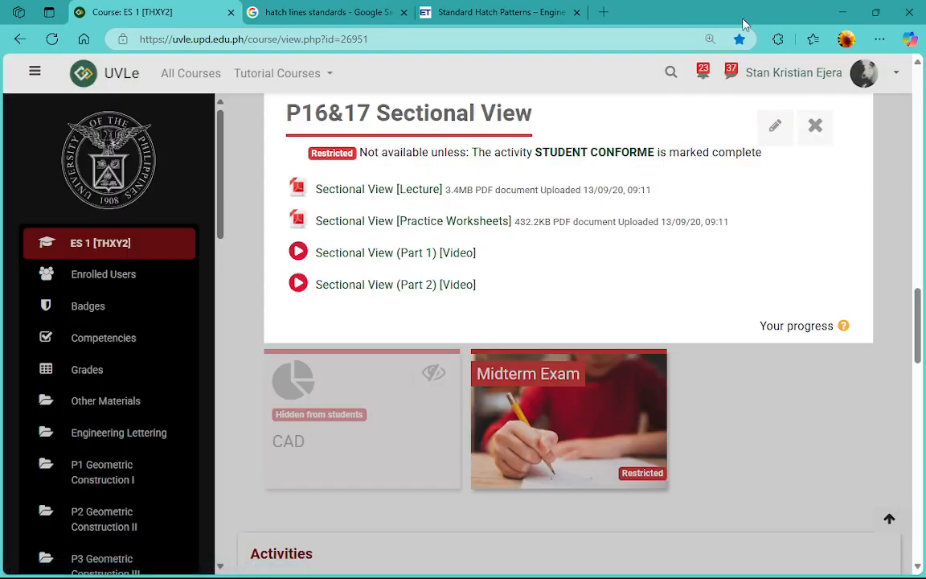
pyautogui.click(843, 12)
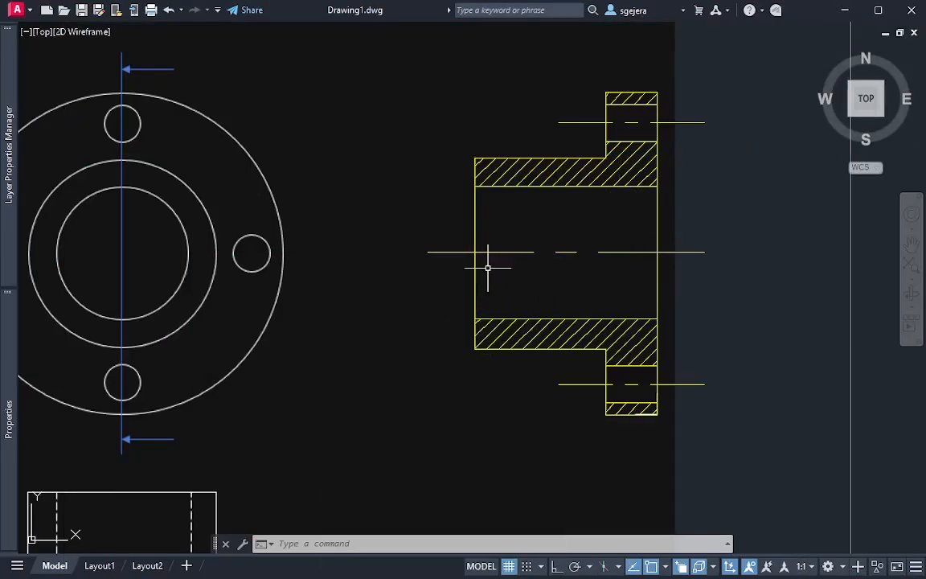
pyautogui.click(445, 245)
pyautogui.click(416, 271)
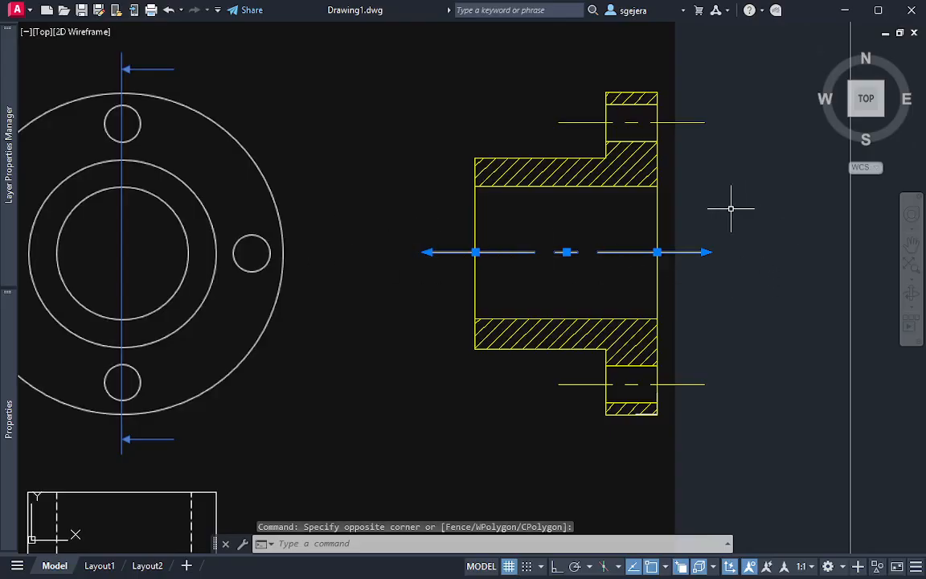
pyautogui.press('Escape')
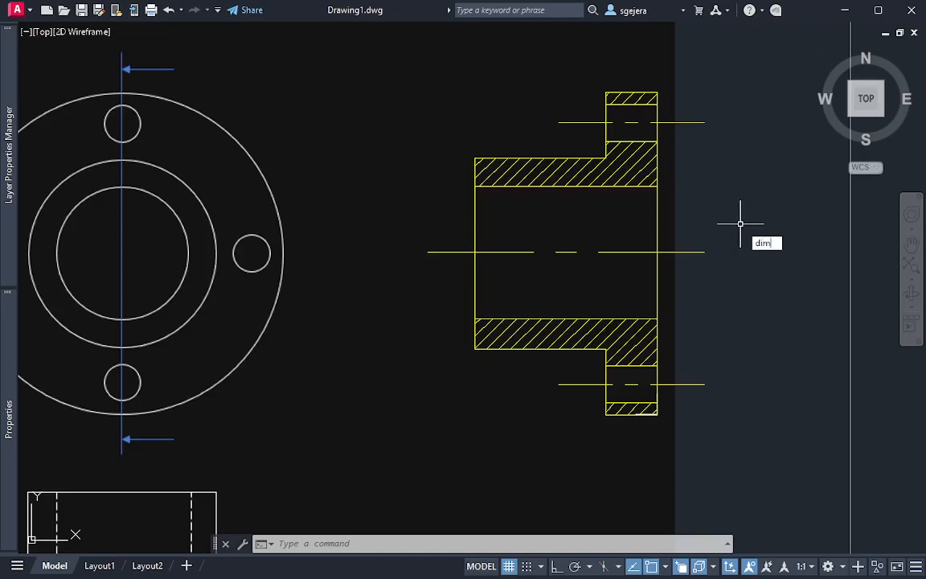
pyautogui.press('Return')
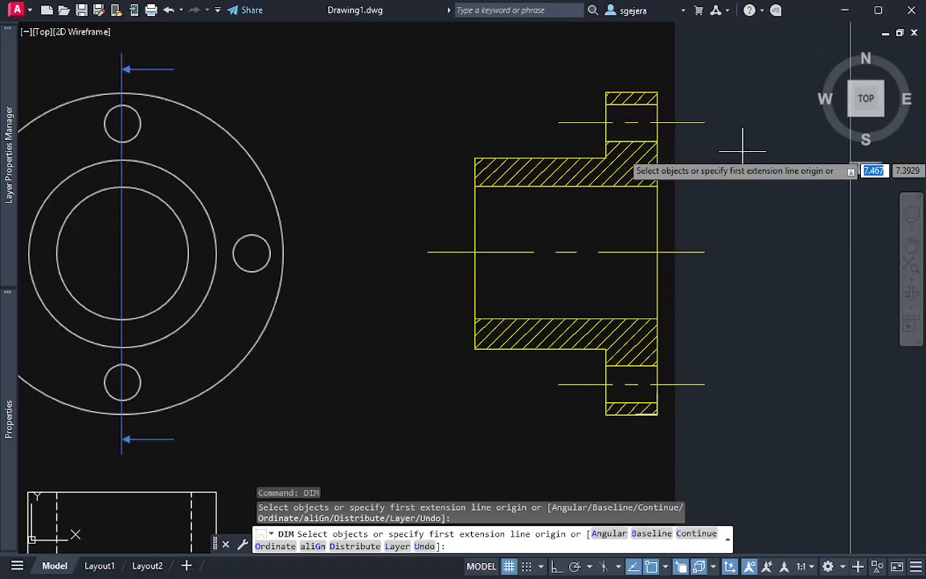
pyautogui.press('Return')
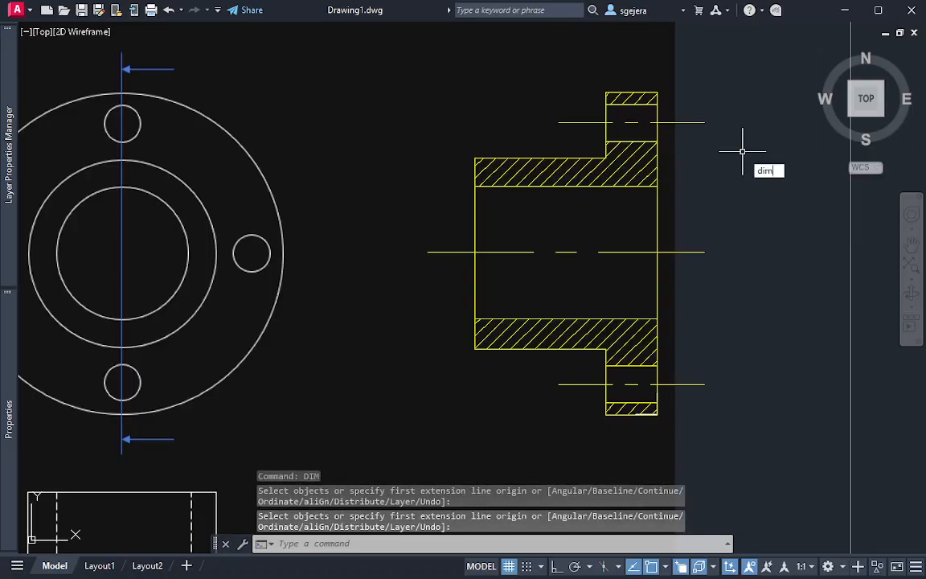
# Add a linear dimension between the upper flange hole centerline and the main centerline, placed beyond the section's flange face
pyautogui.write('i')
pyautogui.press('Return')
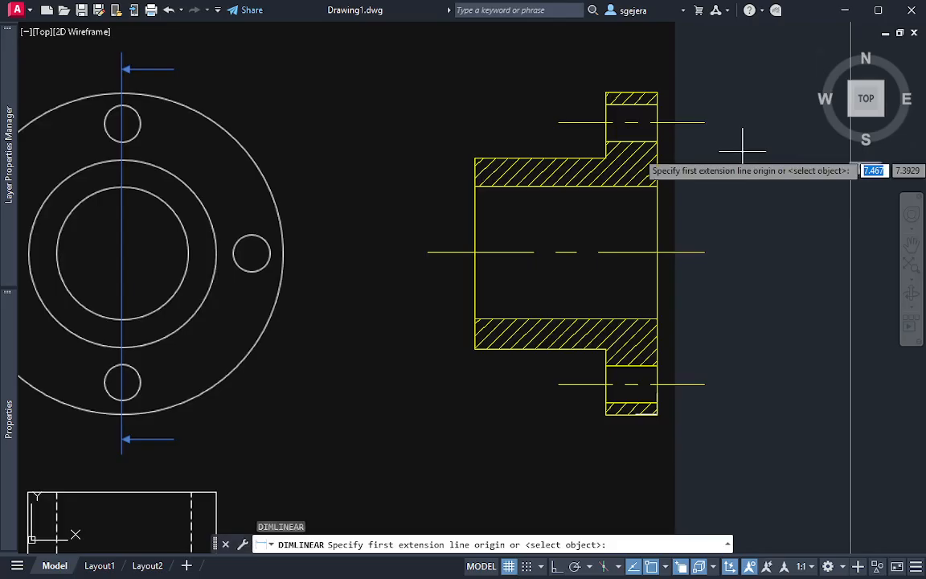
pyautogui.click(657, 122)
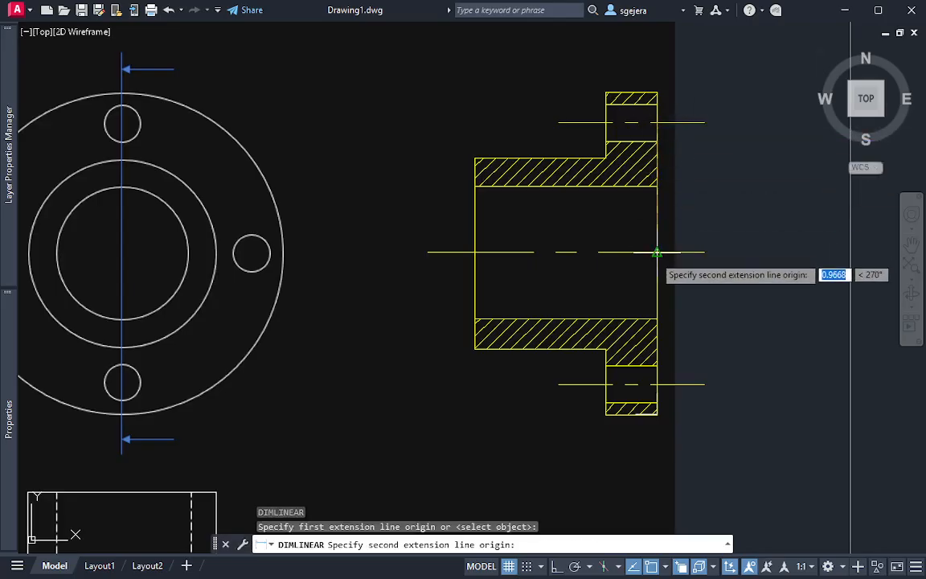
pyautogui.click(657, 252)
pyautogui.click(778, 229)
pyautogui.scroll(-10, 812, 228)
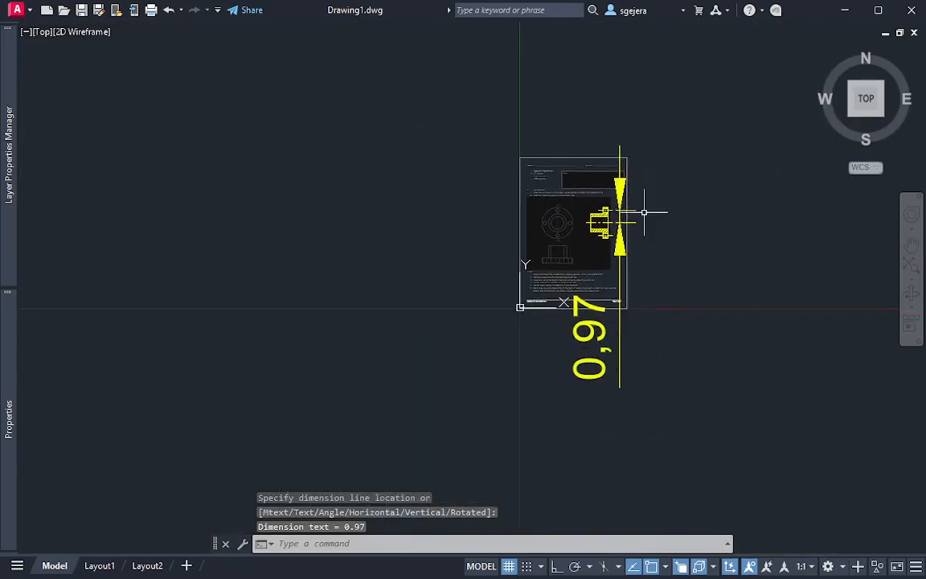
# Delete the linear dimension beside the section
pyautogui.scroll(4, 643, 209)
pyautogui.scroll(-3, 589, 459)
pyautogui.scroll(1, 647, 476)
pyautogui.moveTo(647, 476); pyautogui.dragTo(482, 398)
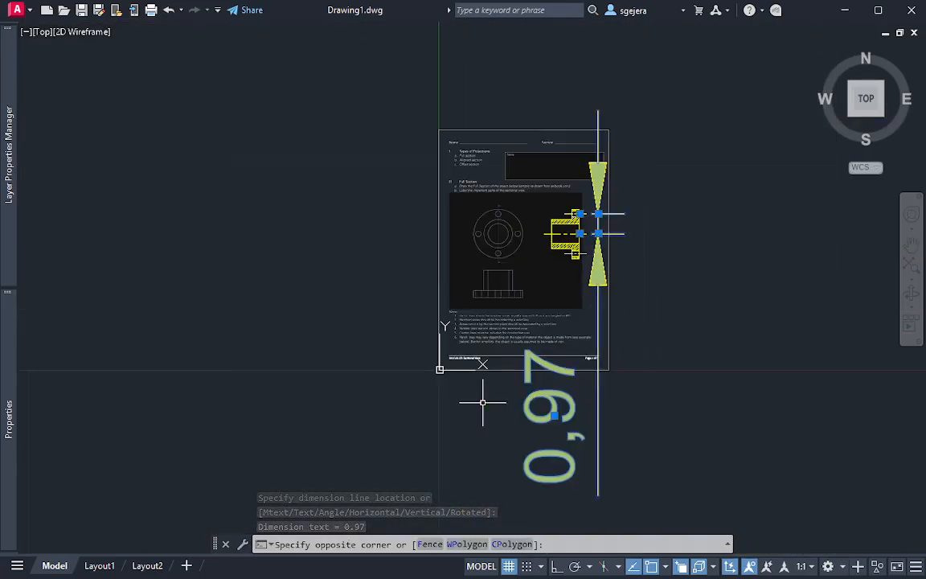
pyautogui.press('Delete')
# Compare the hatched section with the front and top views and the worksheet's sectioning notes
pyautogui.scroll(2, 605, 254)
pyautogui.scroll(3, 605, 254)
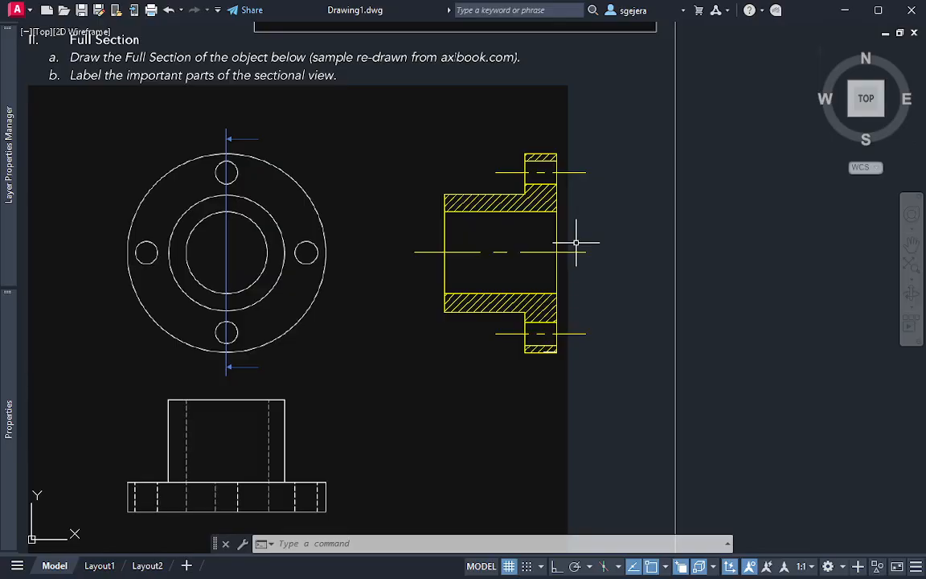
pyautogui.scroll(-3, 572, 259)
pyautogui.moveTo(531, 430); pyautogui.dragTo(481, 348, button='middle')
pyautogui.scroll(3, 410, 260)
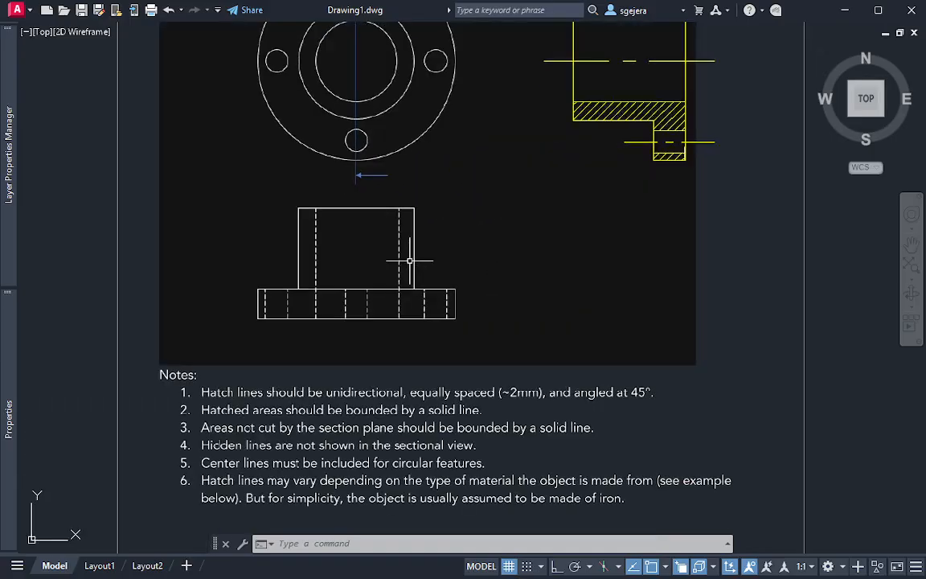
pyautogui.scroll(-1, 498, 230)
pyautogui.moveTo(498, 230); pyautogui.dragTo(383, 428, button='middle')
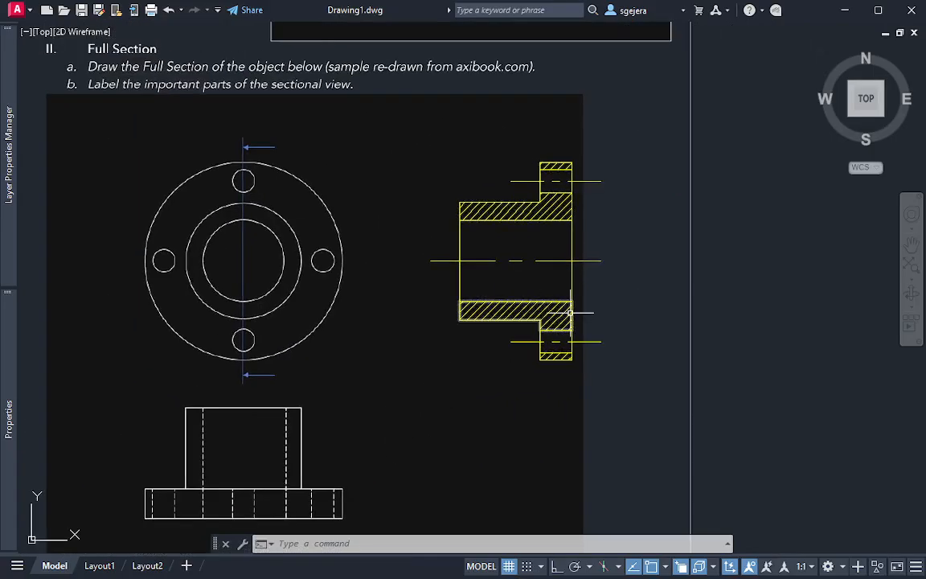
pyautogui.scroll(2, 571, 309)
pyautogui.scroll(-4, 617, 313)
pyautogui.moveTo(617, 314); pyautogui.dragTo(423, 355, button='middle')
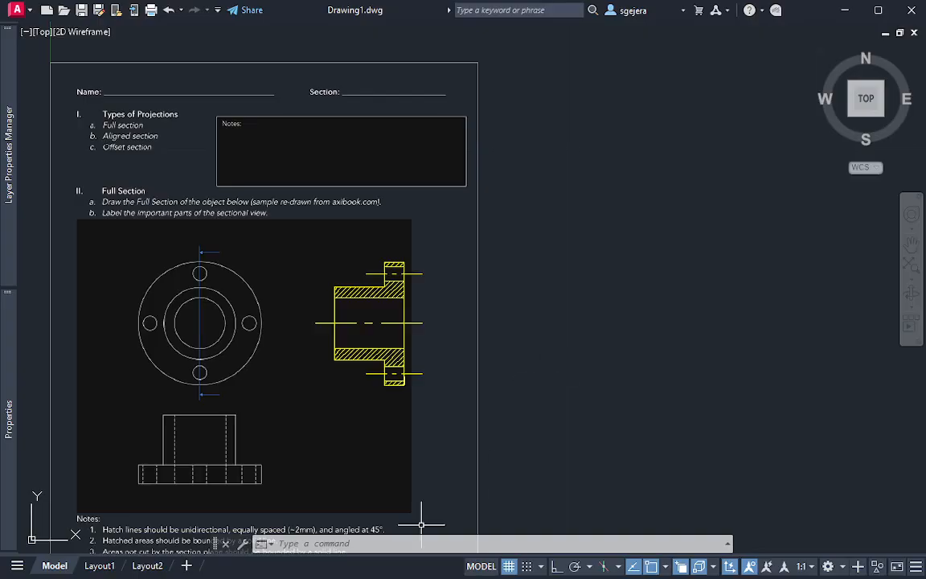
# Inspect the drawing from a tilted 3D angle, then restore the flat top view
pyautogui.moveTo(337, 387); pyautogui.dragTo(356, 337, button='middle')
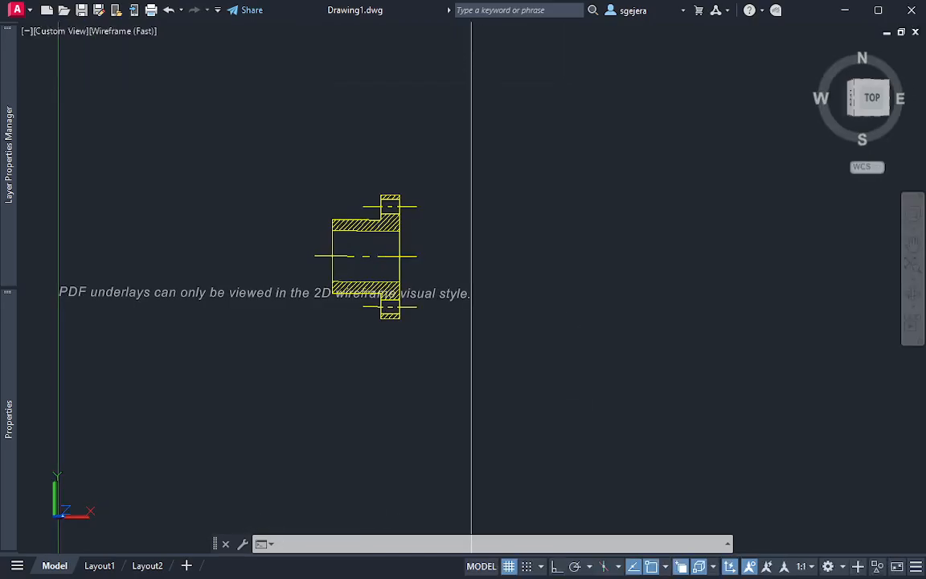
pyautogui.moveTo(558, 337)
pyautogui.keyDown('shift'); pyautogui.mouseDown(button='middle')
pyautogui.moveTo(536, 277)
pyautogui.moveTo(664, 282)
pyautogui.moveTo(854, 253)
pyautogui.moveTo(732, 281)
pyautogui.moveTo(331, 241)
pyautogui.moveTo(302, 264)
pyautogui.mouseUp(button='middle'); pyautogui.keyUp('shift')
pyautogui.scroll(2, 609, 415)
pyautogui.moveTo(609, 416); pyautogui.dragTo(686, 283, button='middle')
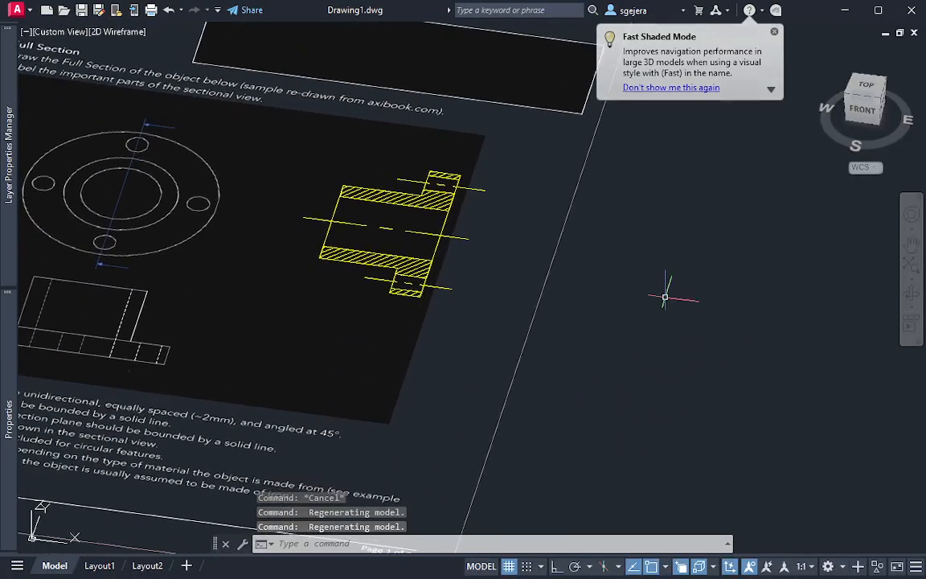
pyautogui.moveTo(532, 379); pyautogui.dragTo(701, 373, button='middle')
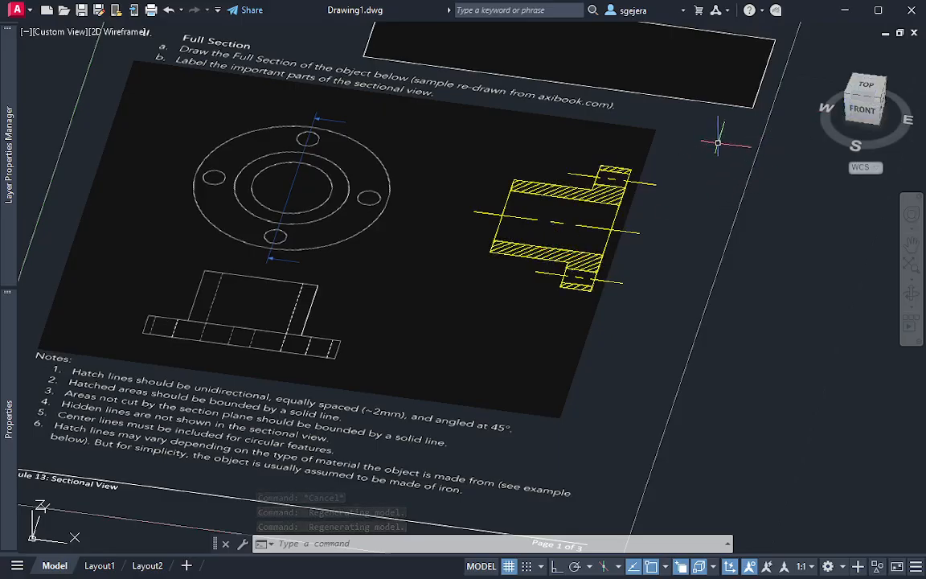
pyautogui.click(866, 88)
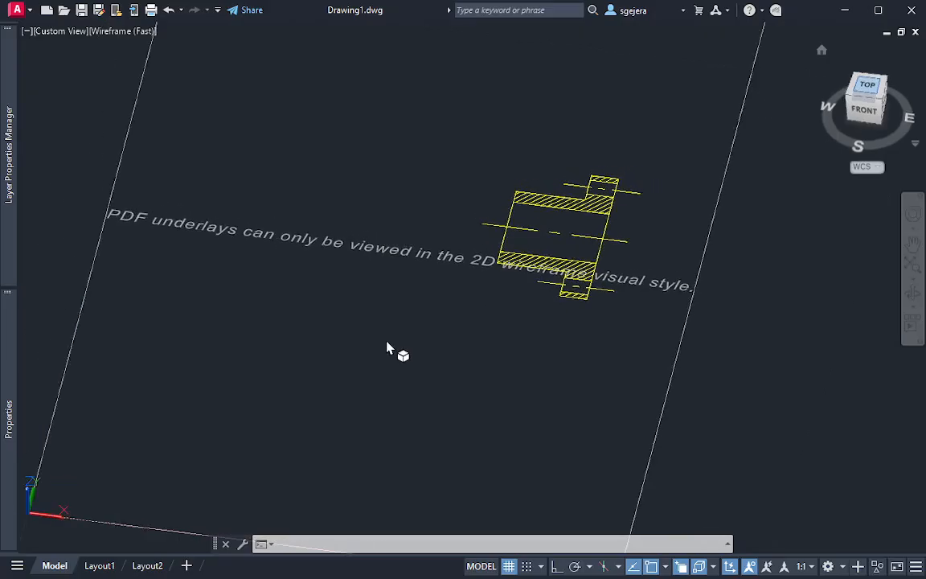
pyautogui.scroll(5, 424, 356)
pyautogui.moveTo(424, 357); pyautogui.dragTo(395, 287, button='middle')
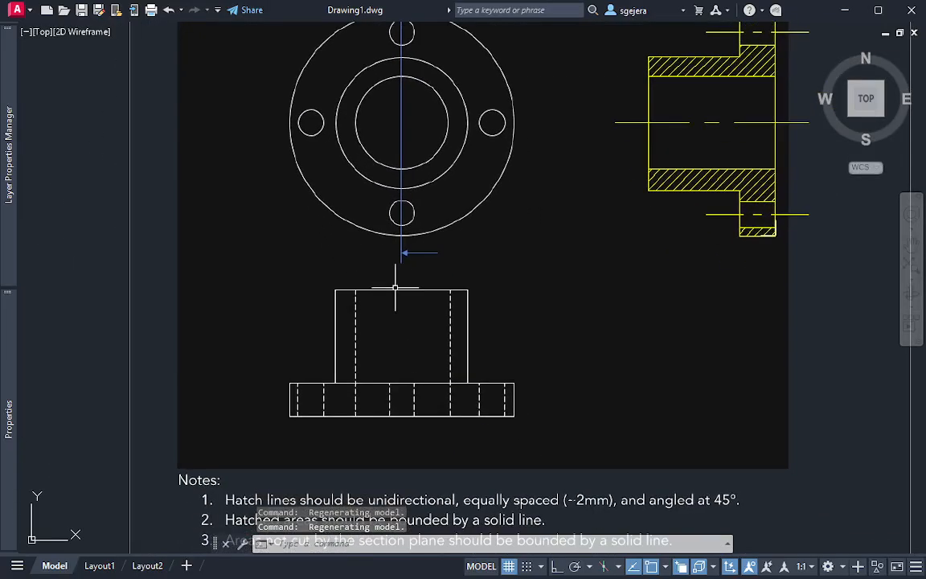
# Draw a circle of radius about 1.2 centered on the flange face's midpoint and reaching the flange's lower outer corner
pyautogui.press('Return')
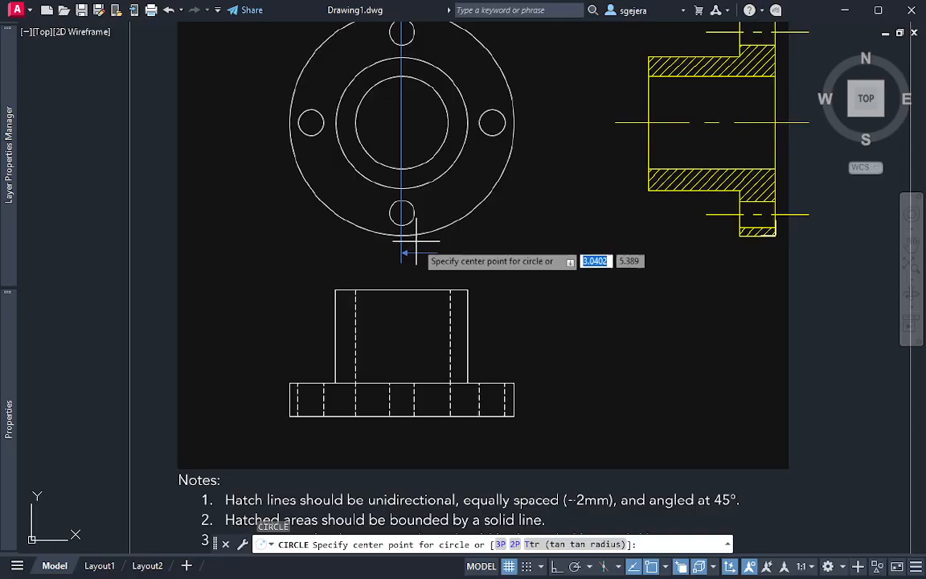
pyautogui.moveTo(399, 245); pyautogui.dragTo(393, 275, button='middle')
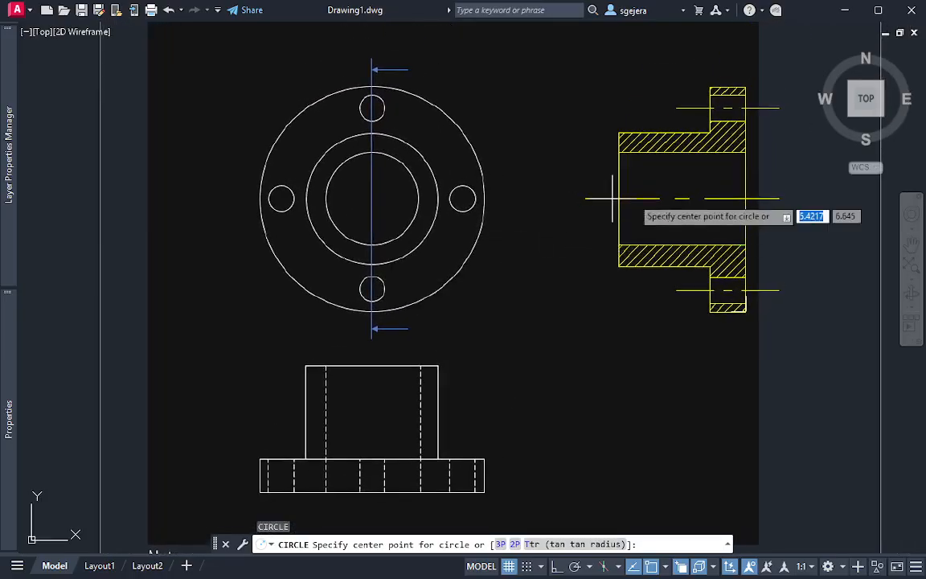
pyautogui.moveTo(749, 200); pyautogui.dragTo(690, 239, button='middle')
pyautogui.click(661, 234)
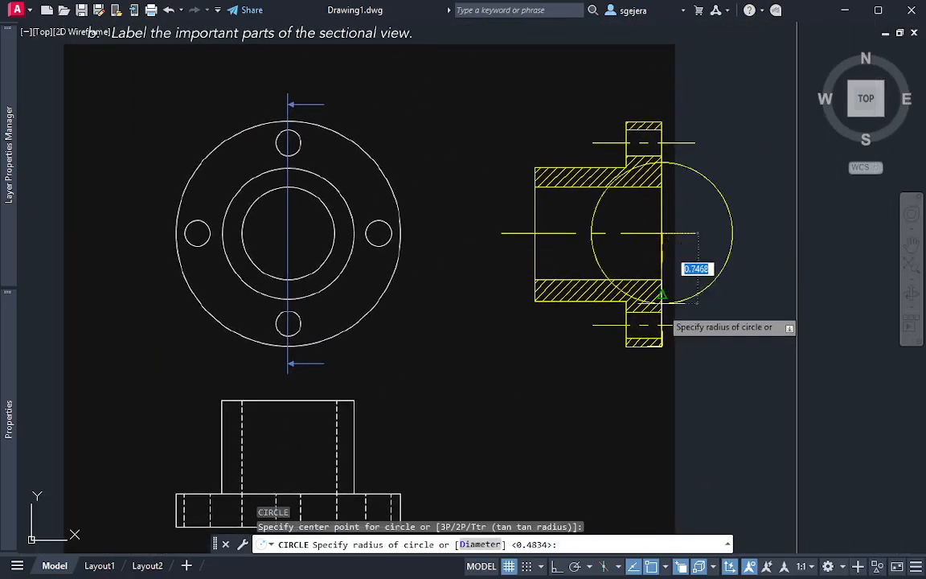
pyautogui.click(661, 346)
# Move the large circle off the section into the empty area outside the worksheet border
pyautogui.click(747, 317)
pyautogui.click(731, 298)
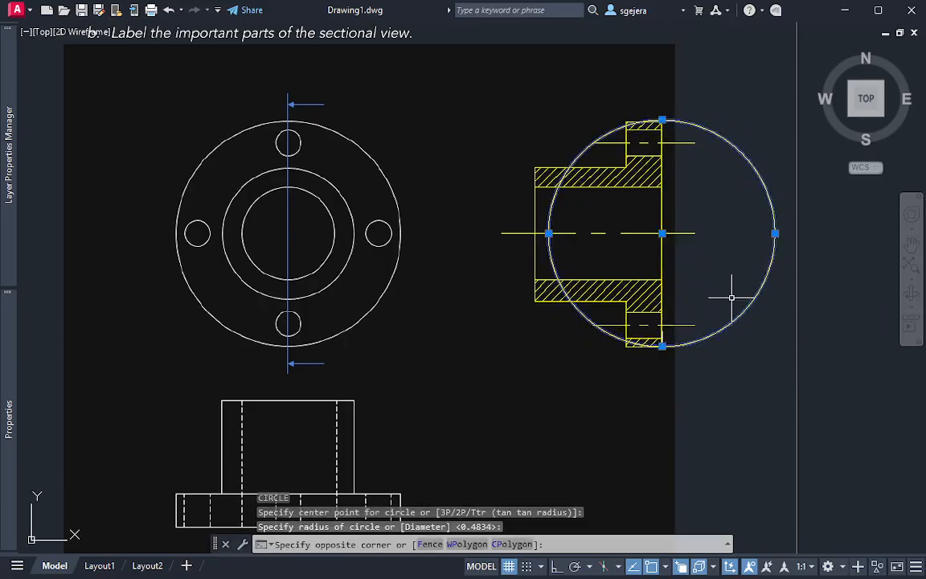
pyautogui.click(662, 233)
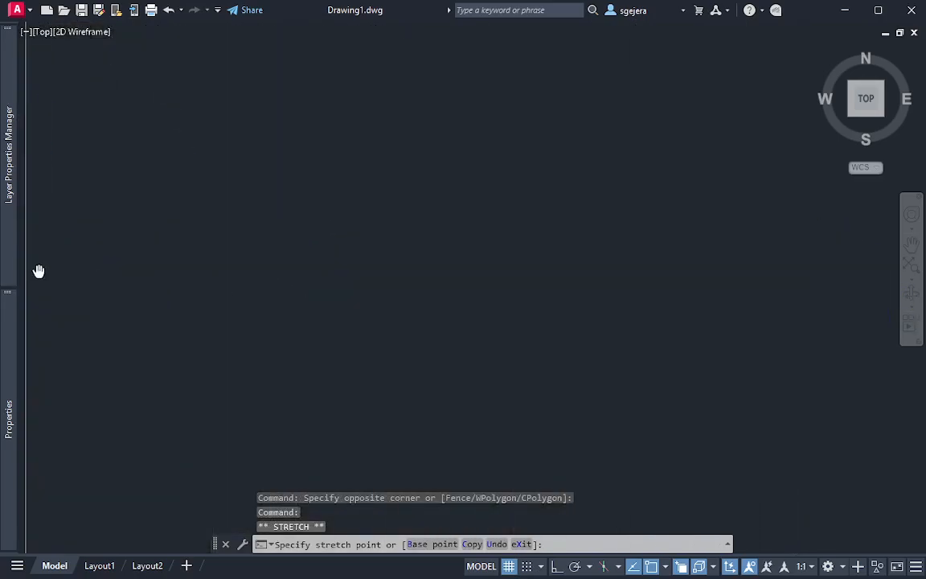
pyautogui.click(414, 259)
# Set a top view with the section standing upright on its flange, and move the large circle directly below the section's axis
pyautogui.moveTo(533, 363)
pyautogui.keyDown('shift'); pyautogui.mouseDown(button='middle')
pyautogui.moveTo(488, 331)
pyautogui.moveTo(471, 269)
pyautogui.moveTo(420, 310)
pyautogui.moveTo(678, 467)
pyautogui.moveTo(579, 514)
pyautogui.moveTo(421, 467)
pyautogui.moveTo(366, 542)
pyautogui.mouseUp(button='middle'); pyautogui.keyUp('shift')
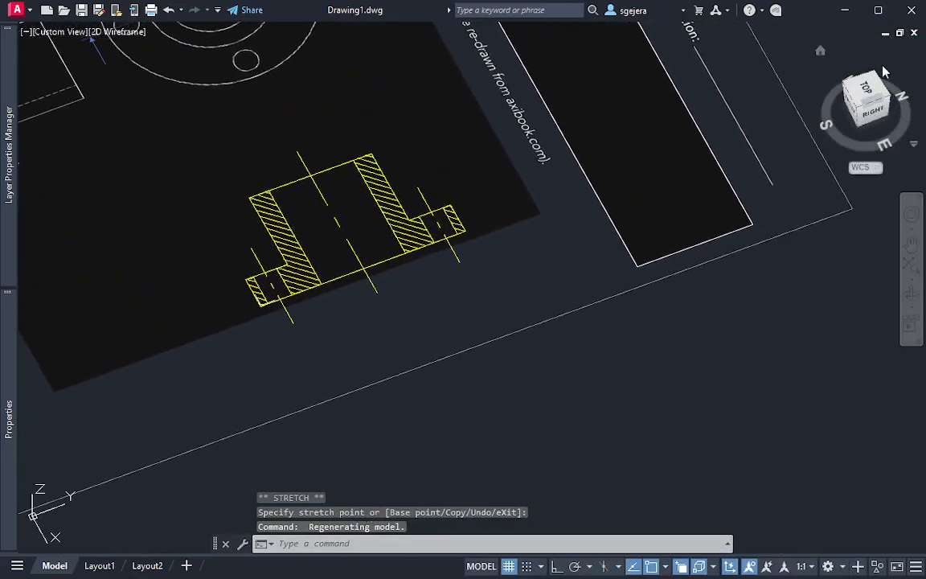
pyautogui.click(879, 95)
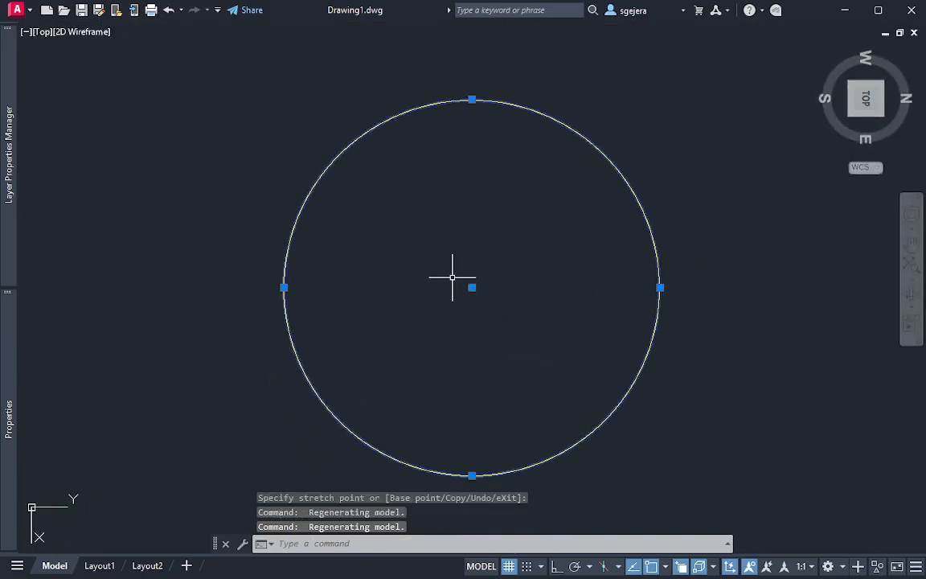
pyautogui.scroll(-4, 450, 275)
pyautogui.scroll(-2, 459, 275)
pyautogui.scroll(2, 482, 265)
pyautogui.moveTo(517, 267); pyautogui.dragTo(514, 304, button='middle')
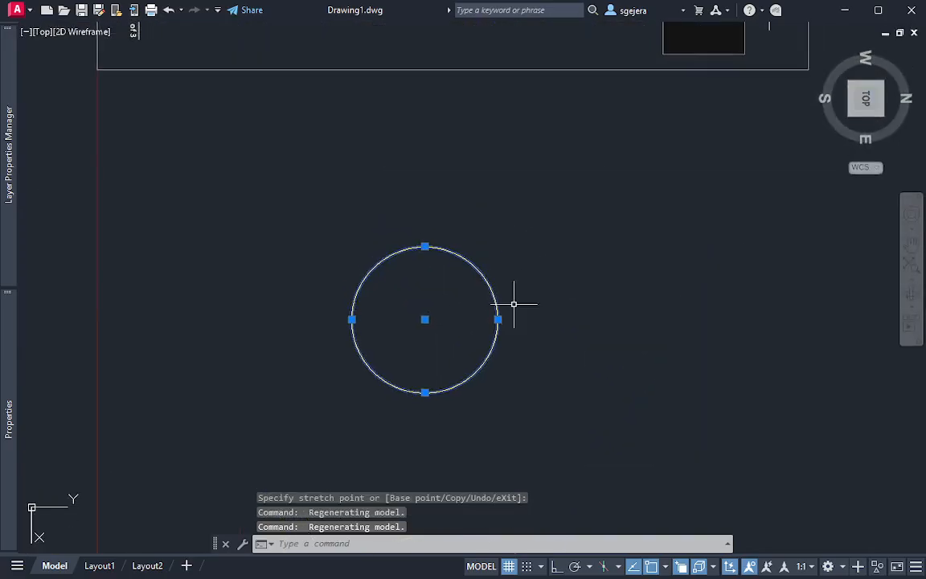
pyautogui.click(425, 320)
pyautogui.click(503, 225)
pyautogui.moveTo(389, 175); pyautogui.dragTo(364, 367, button='middle')
# Draw a circle of radius about 0.38, the flange thickness, centered on the lower-left corner of the upright section's flange
pyautogui.press('Return')
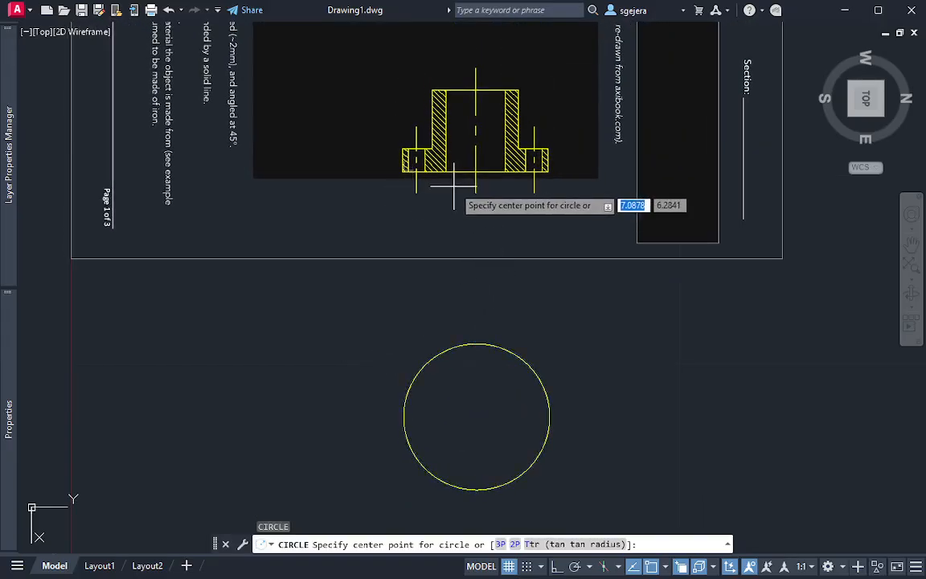
pyautogui.scroll(2, 454, 197)
pyautogui.scroll(-2, 486, 215)
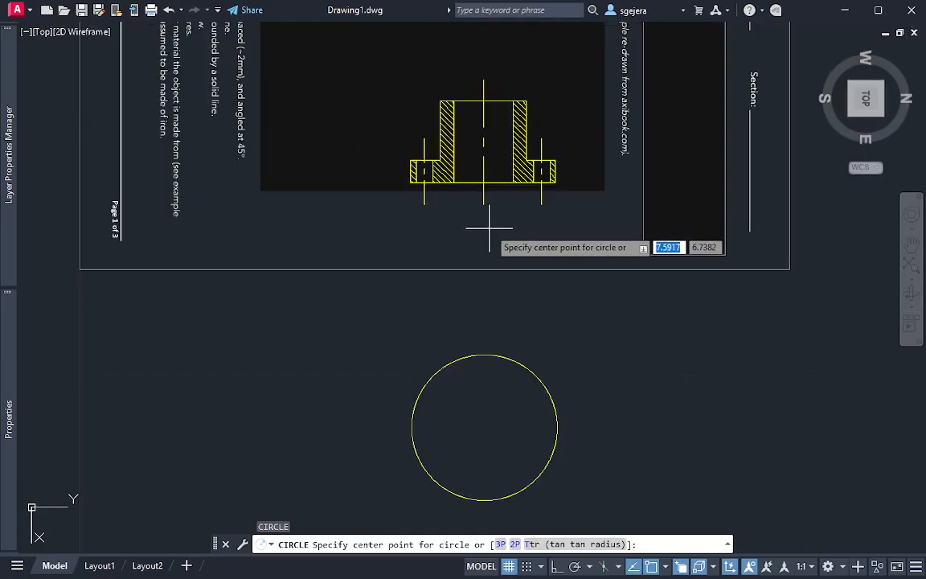
pyautogui.click(410, 182)
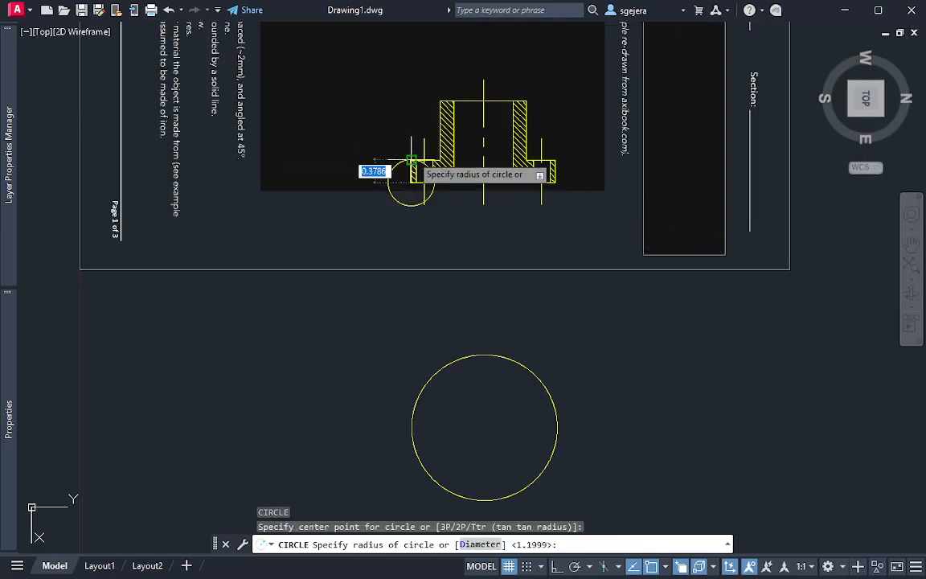
pyautogui.click(410, 160)
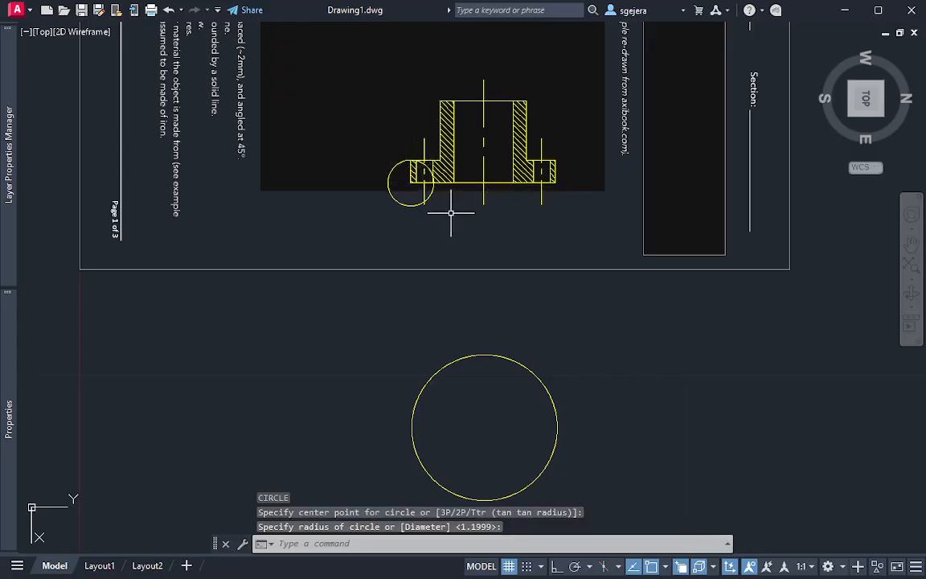
# Move the small circle off the section and center it on the large circle's left quadrant, leaving nothing selected
pyautogui.click(428, 200)
pyautogui.click(418, 217)
pyautogui.click(411, 183)
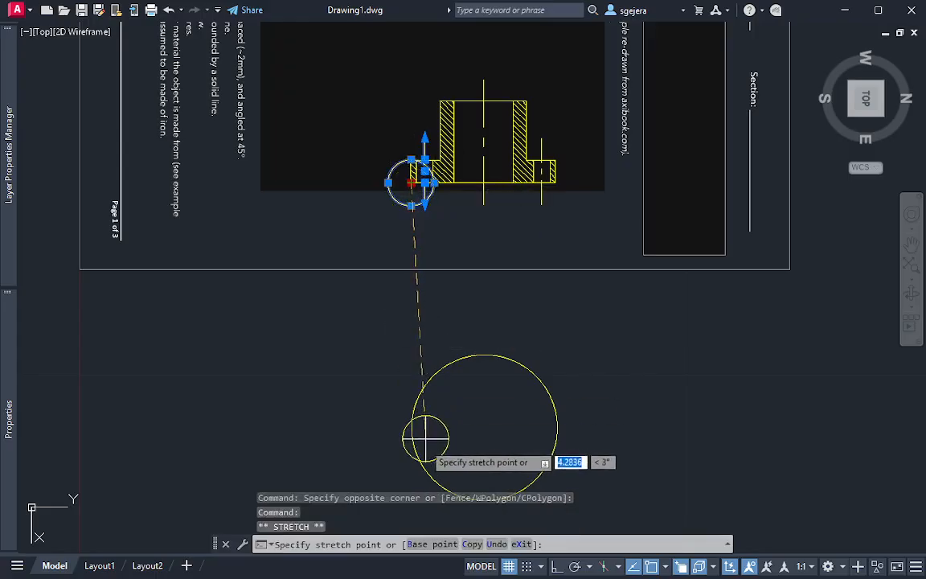
pyautogui.click(363, 404)
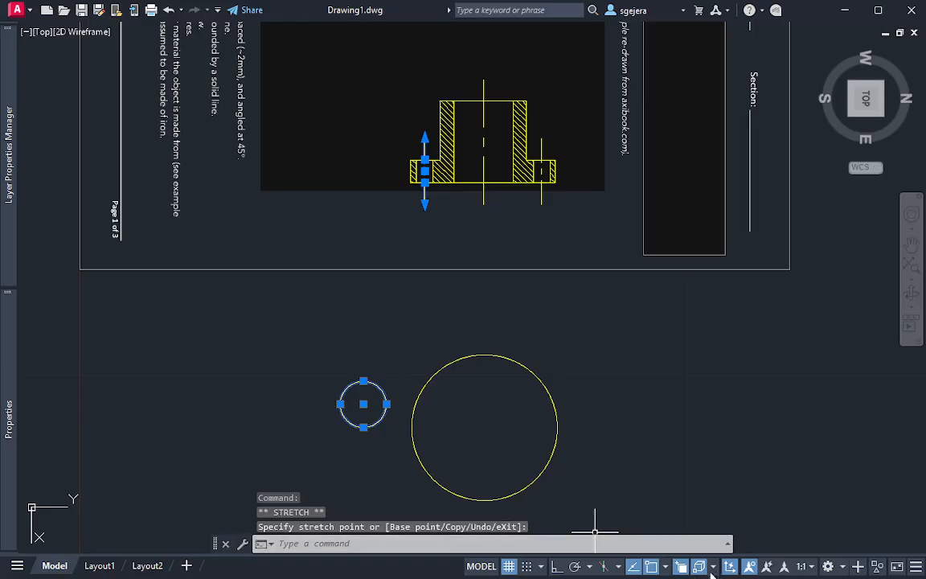
pyautogui.click(665, 567)
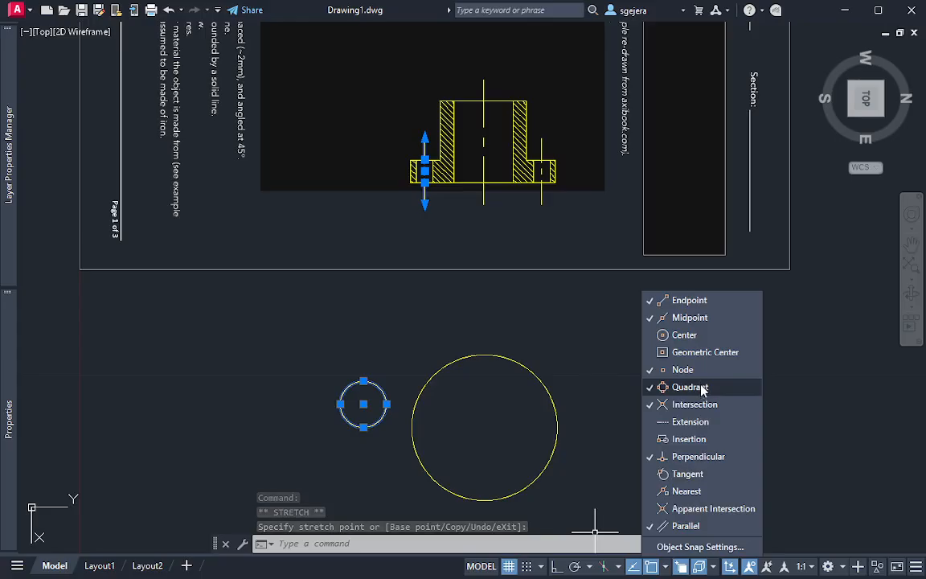
pyautogui.click(363, 404)
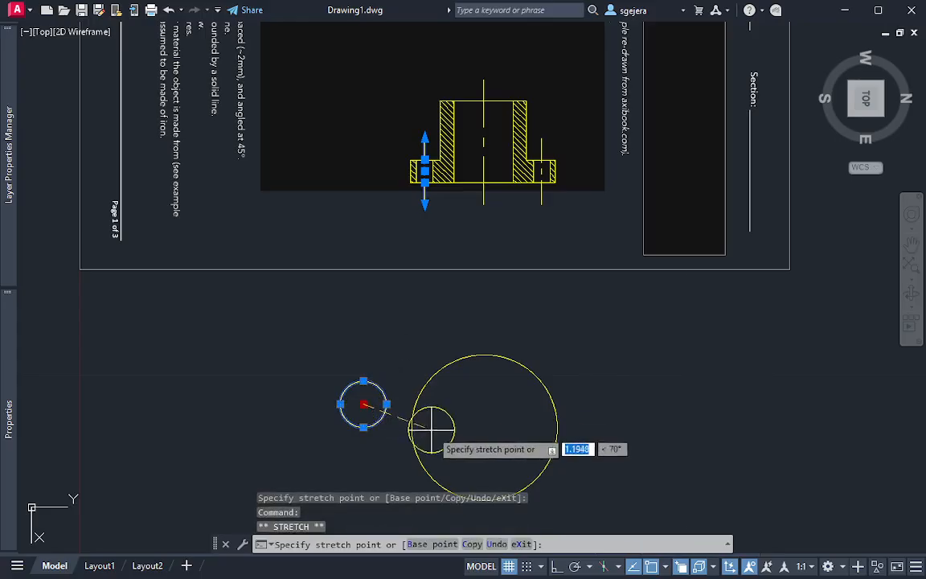
pyautogui.click(413, 427)
pyautogui.press('Escape')
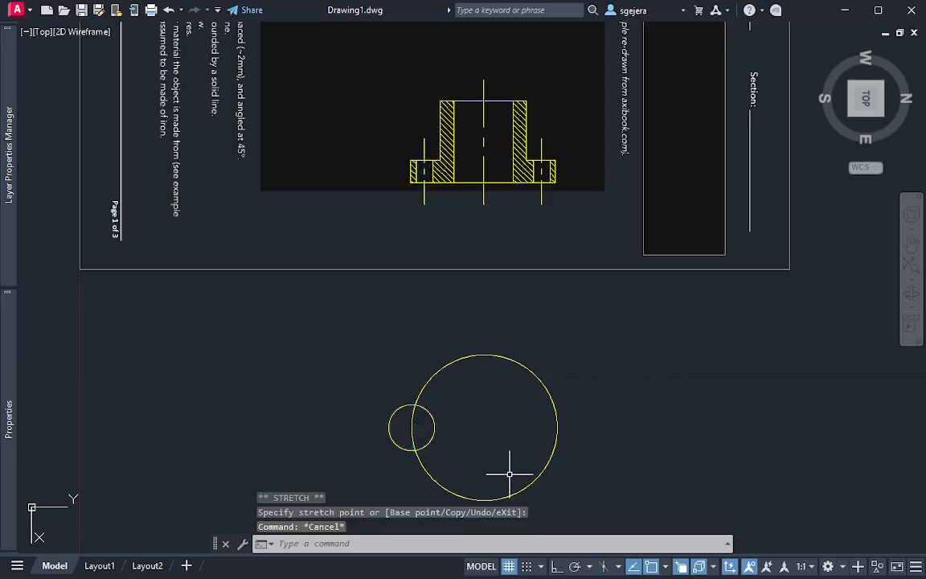
# Rotate the small circle 90° in 3D about the Y axis through its center so it stands upright
pyautogui.moveTo(405, 470)
pyautogui.keyDown('shift'); pyautogui.mouseDown(button='middle')
pyautogui.moveTo(435, 478)
pyautogui.moveTo(480, 461)
pyautogui.moveTo(492, 370)
pyautogui.mouseUp(button='middle'); pyautogui.keyUp('shift')
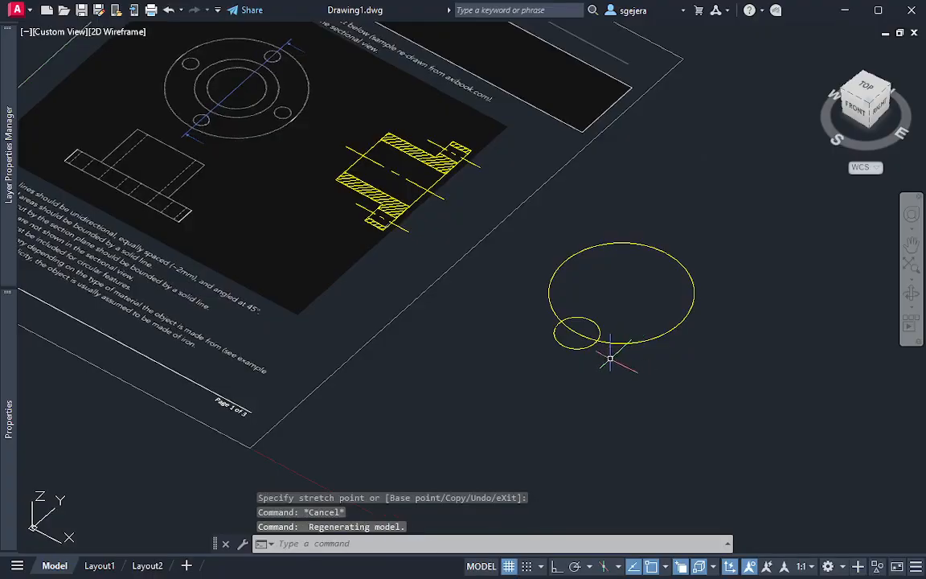
pyautogui.scroll(6, 610, 355)
pyautogui.moveTo(598, 362); pyautogui.dragTo(609, 467, button='middle')
pyautogui.scroll(-2, 609, 467)
pyautogui.scroll(-2, 611, 471)
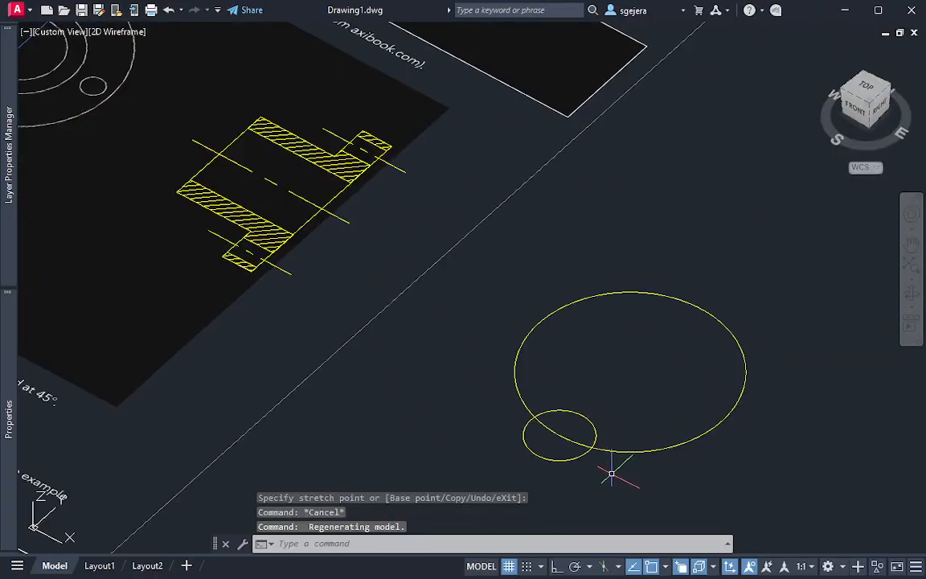
pyautogui.click(608, 470)
pyautogui.click(585, 456)
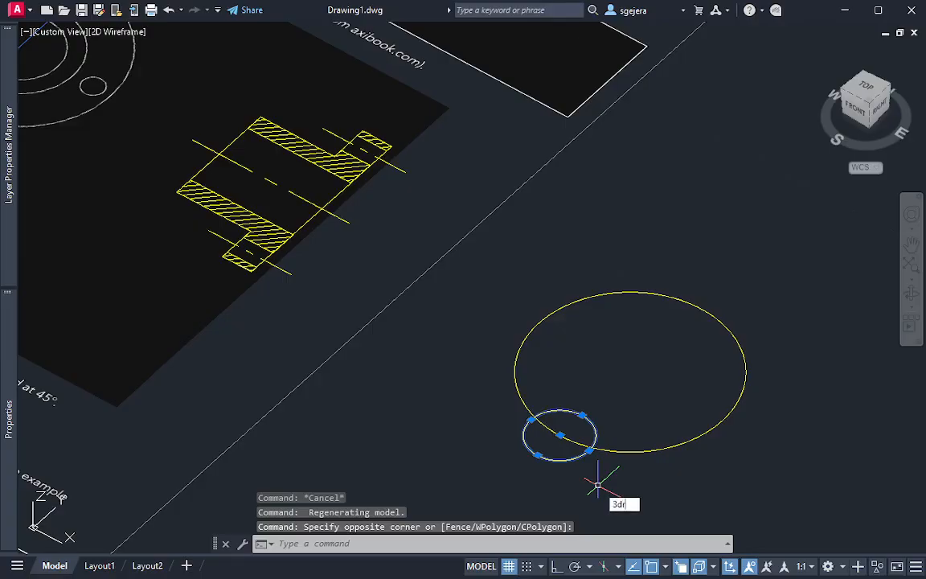
pyautogui.write('3DROTATE')
pyautogui.press('Return')
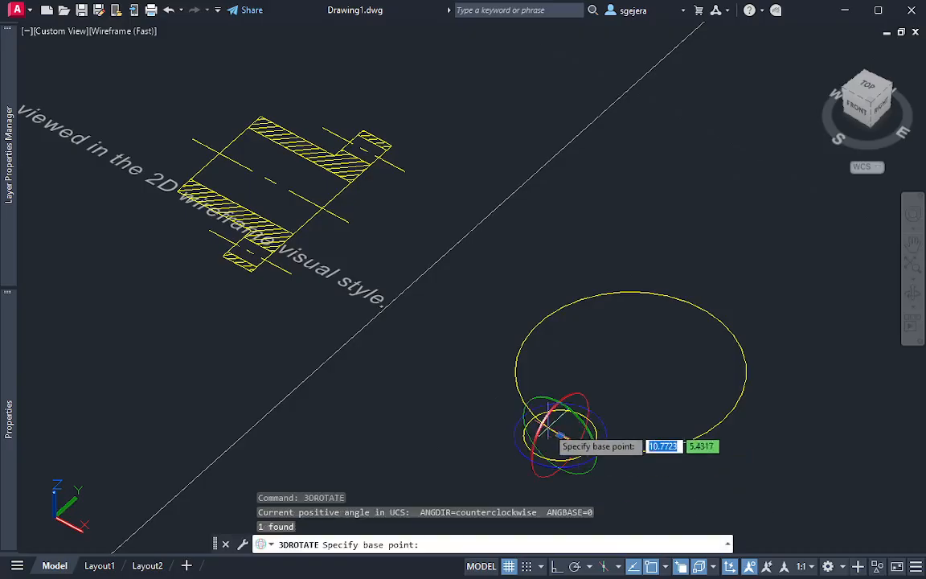
pyautogui.click(543, 406)
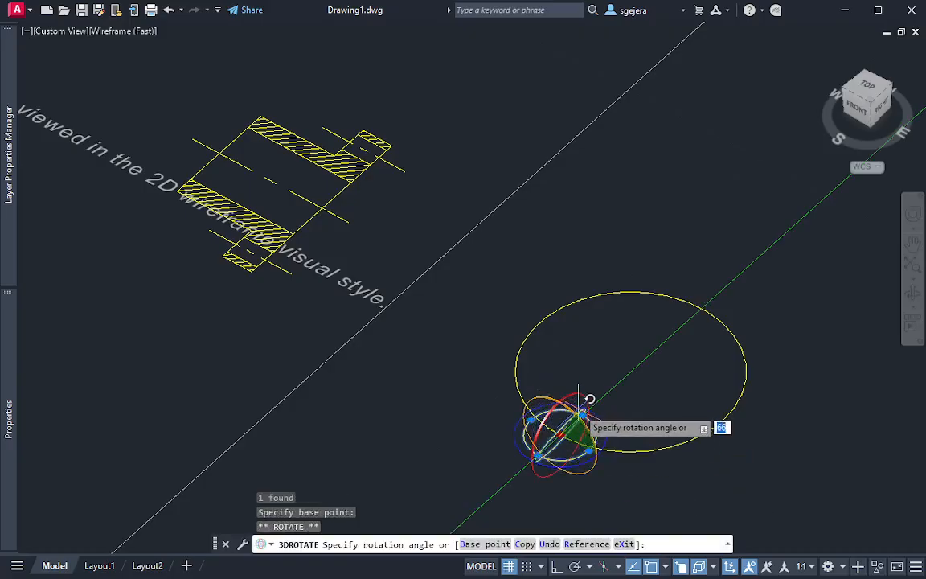
pyautogui.press('Return')
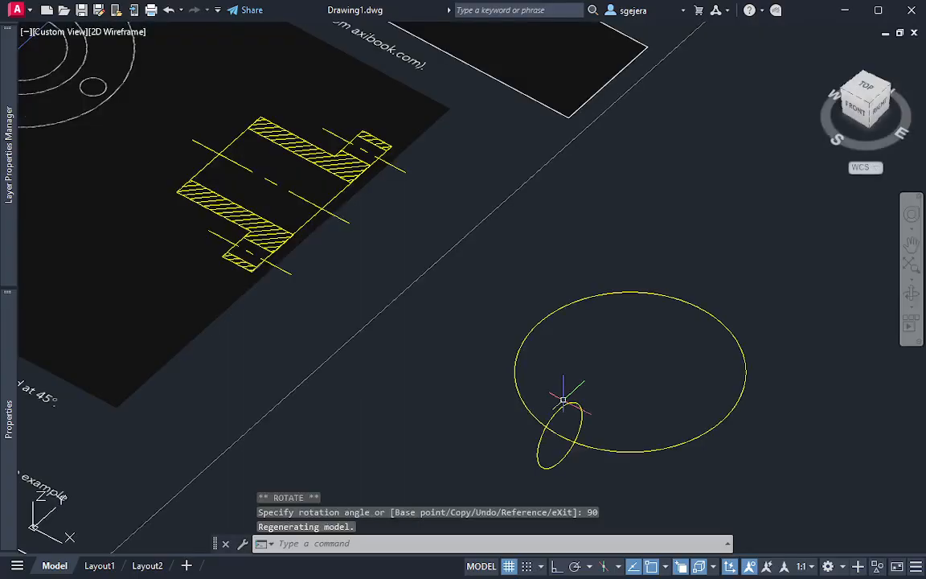
pyautogui.press('Escape')
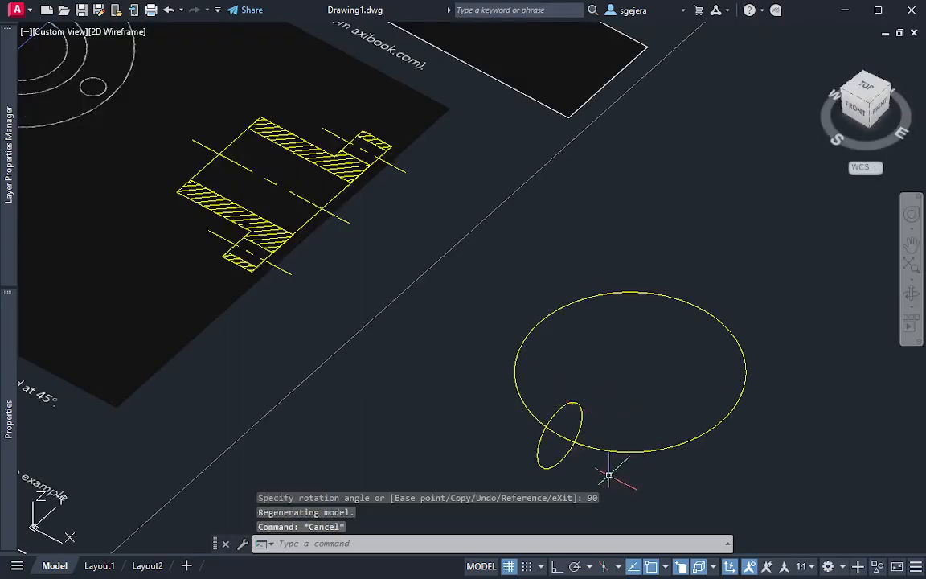
# Draw a vertical line from the upright small circle's center to its top edge
pyautogui.write('l')
pyautogui.press('Return')
pyautogui.click(561, 435)
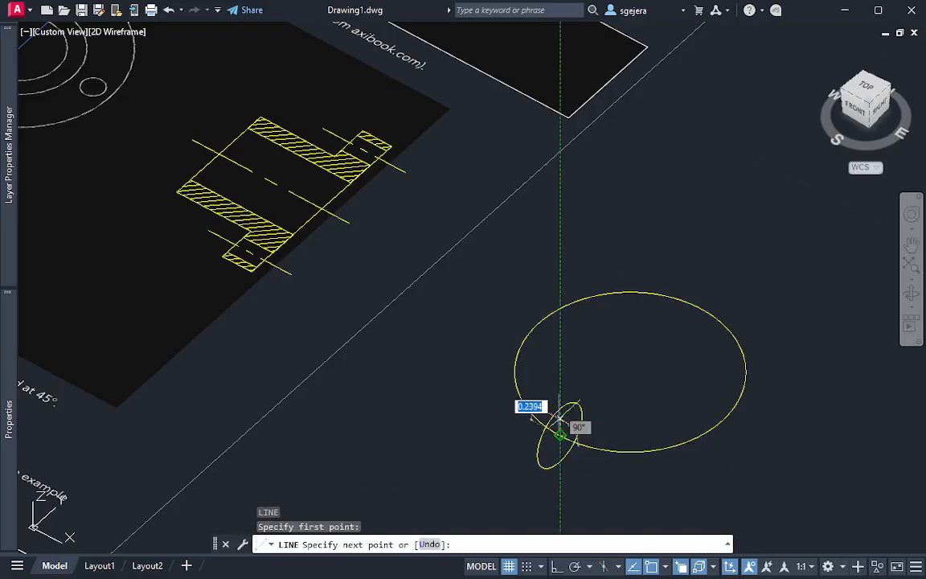
pyautogui.click(612, 398)
pyautogui.press('Escape')
pyautogui.keyDown('shift'); pyautogui.moveTo(641, 426); pyautogui.dragTo(632, 395, button='middle'); pyautogui.keyUp('shift')
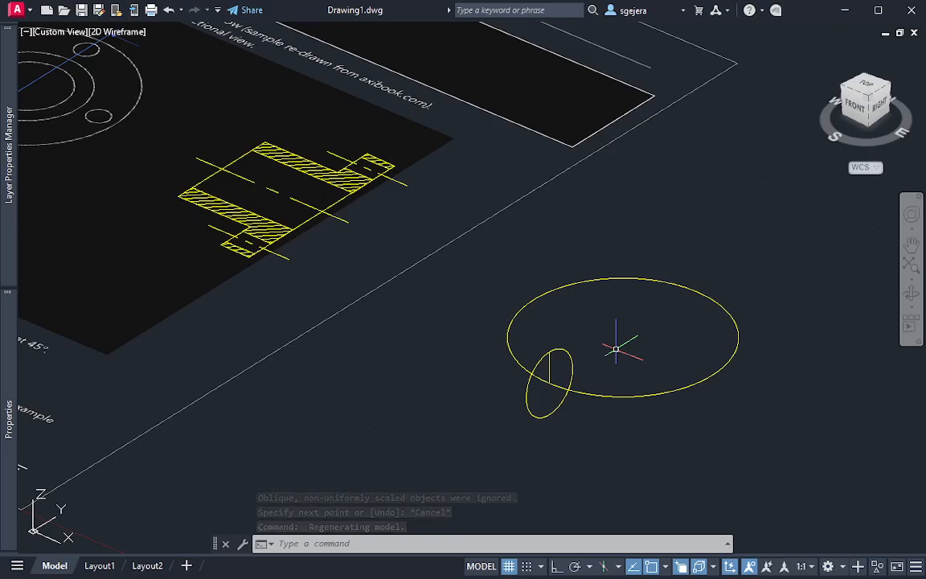
# Examine the object's given views and section from the top, and compare them in 3D with the large circle, upright circle and vertical line
pyautogui.moveTo(236, 266); pyautogui.dragTo(326, 279, button='middle')
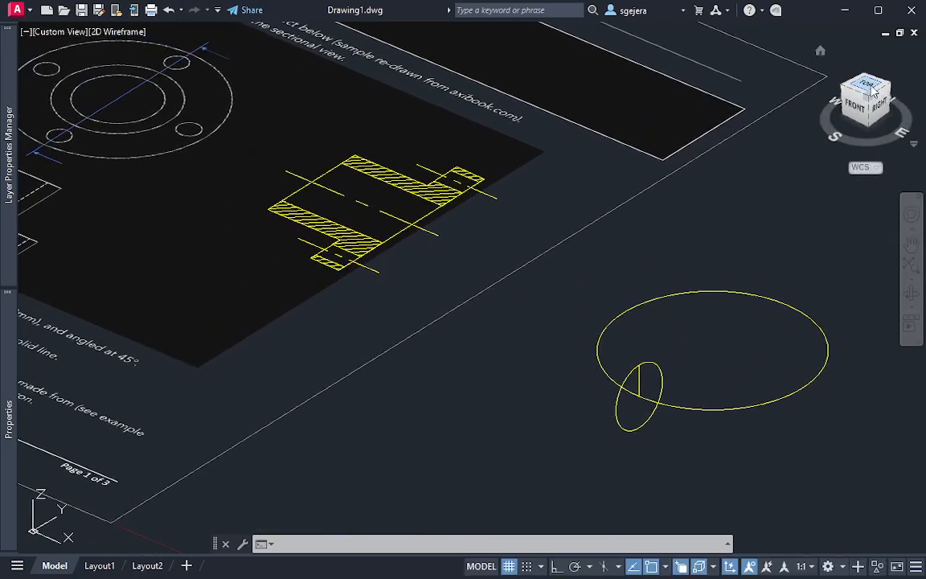
pyautogui.click(874, 91)
pyautogui.scroll(5, 413, 268)
pyautogui.moveTo(414, 269); pyautogui.dragTo(473, 224, button='middle')
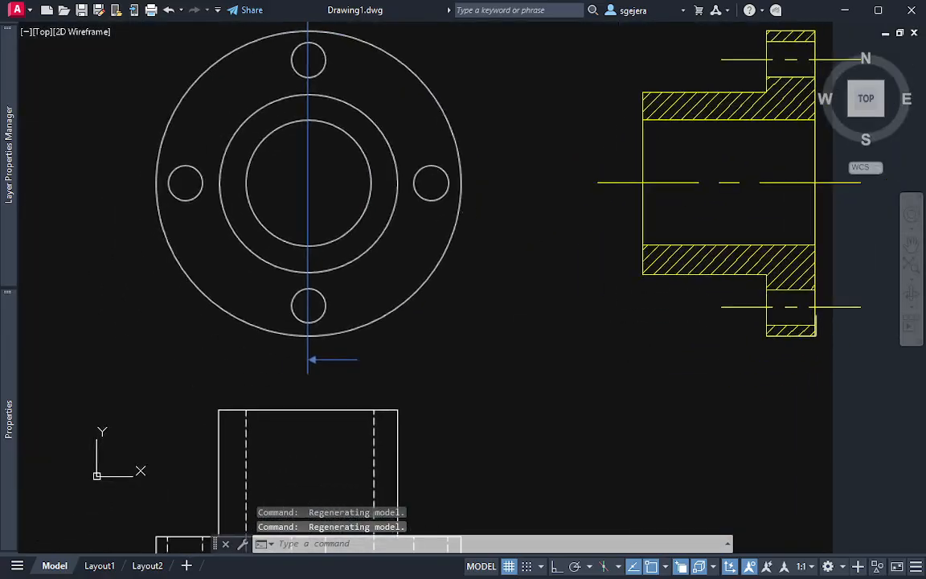
pyautogui.scroll(-2, 339, 167)
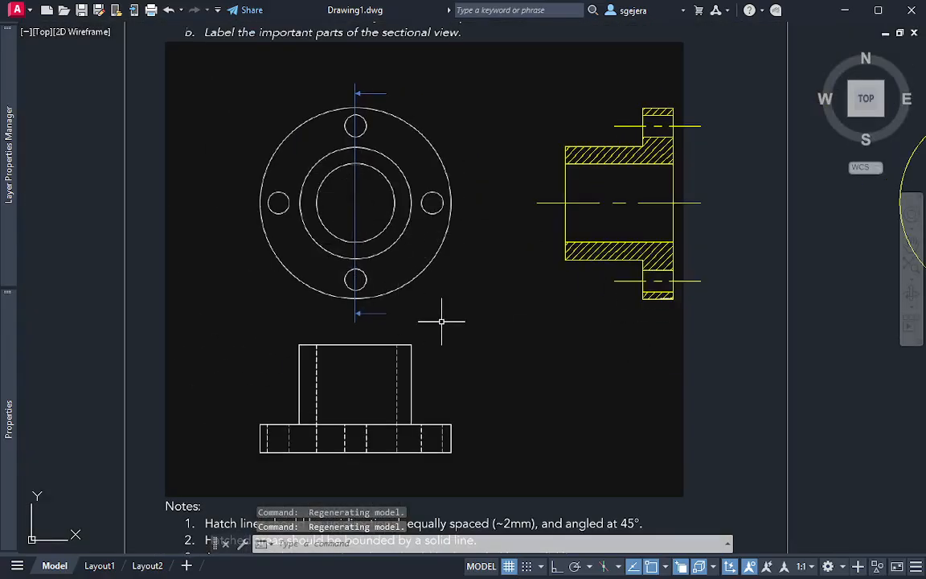
pyautogui.moveTo(668, 442); pyautogui.dragTo(326, 403, button='middle')
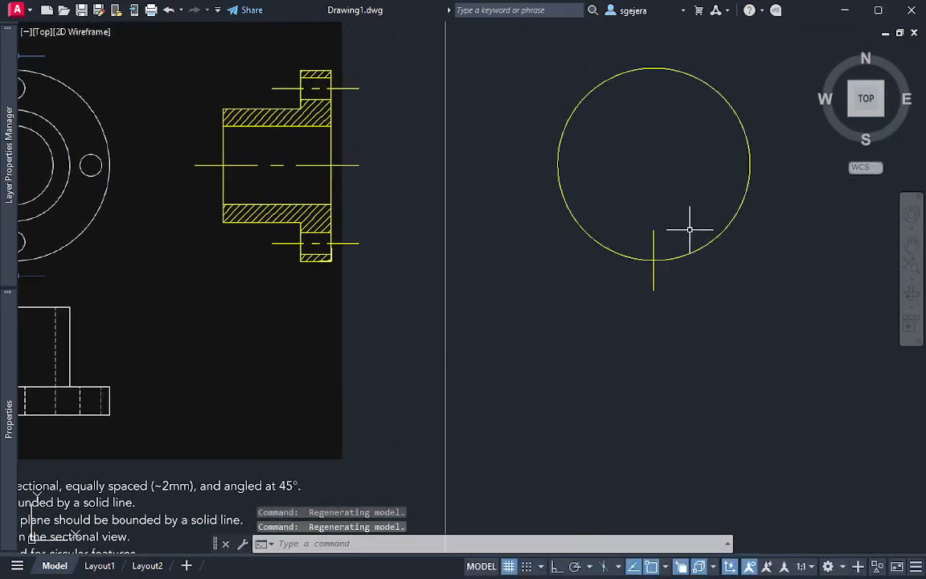
pyautogui.moveTo(691, 229)
pyautogui.mouseDown(button='middle')
pyautogui.moveTo(654, 206)
pyautogui.moveTo(691, 263)
pyautogui.moveTo(717, 263)
pyautogui.moveTo(713, 182)
pyautogui.moveTo(664, 321)
pyautogui.mouseUp(button='middle')
pyautogui.scroll(2, 664, 321)
pyautogui.moveTo(653, 285); pyautogui.dragTo(649, 369, button='middle')
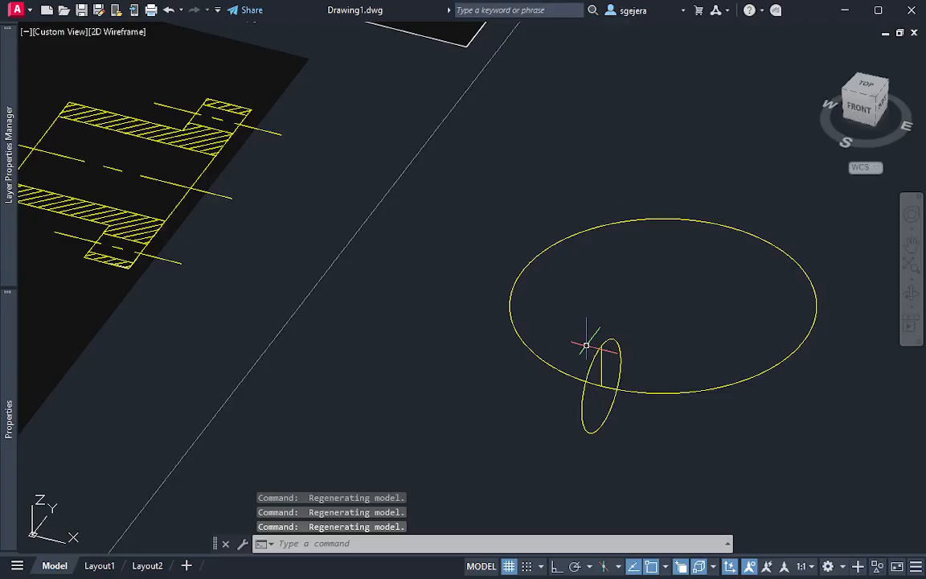
pyautogui.press('Escape')
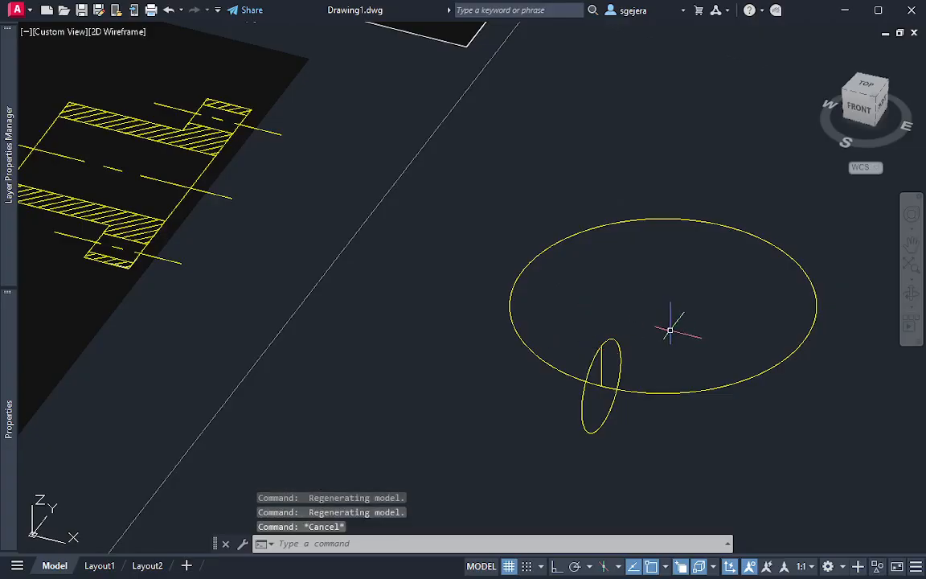
pyautogui.moveTo(692, 314); pyautogui.dragTo(672, 329, button='middle')
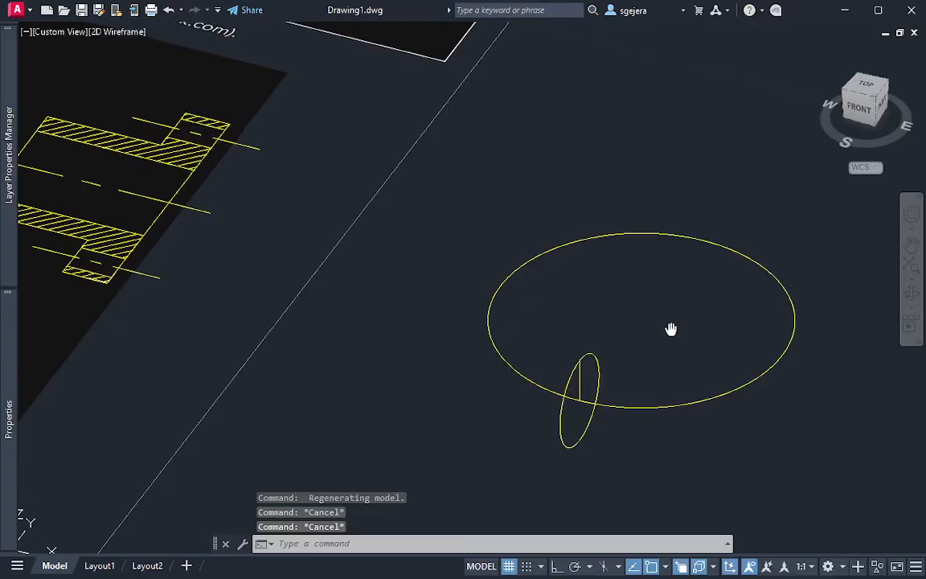
pyautogui.click(600, 355)
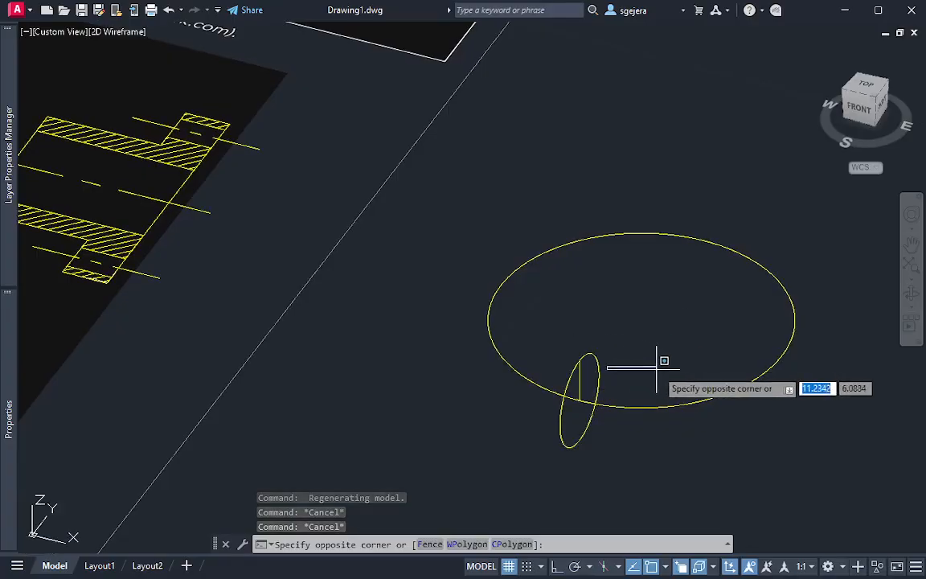
pyautogui.press('Escape')
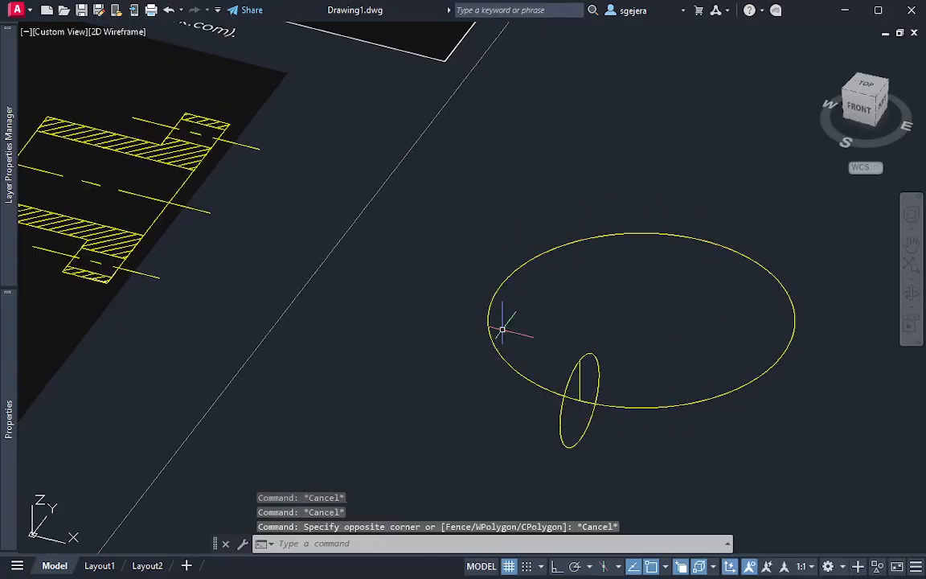
pyautogui.moveTo(311, 310); pyautogui.dragTo(359, 336, button='middle')
pyautogui.click(868, 90)
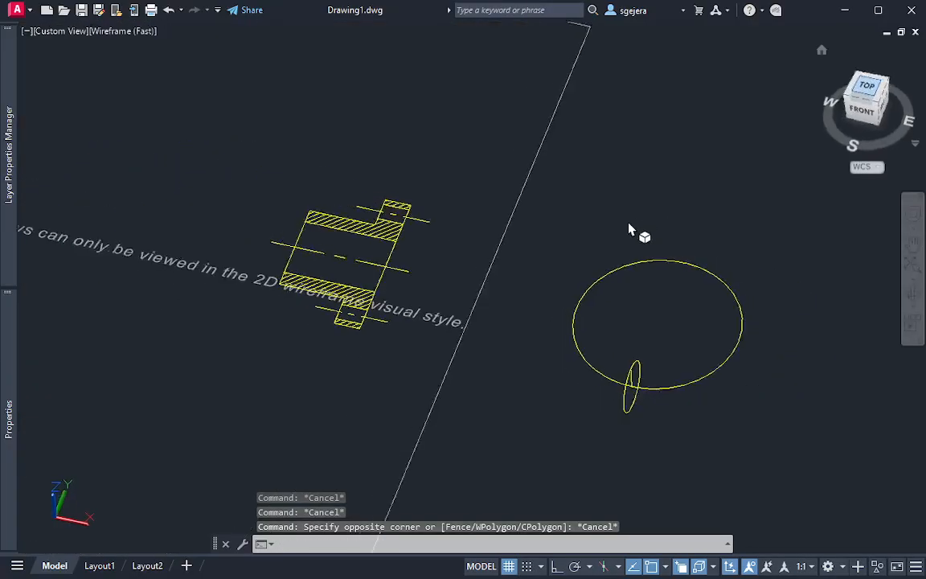
pyautogui.scroll(5, 502, 265)
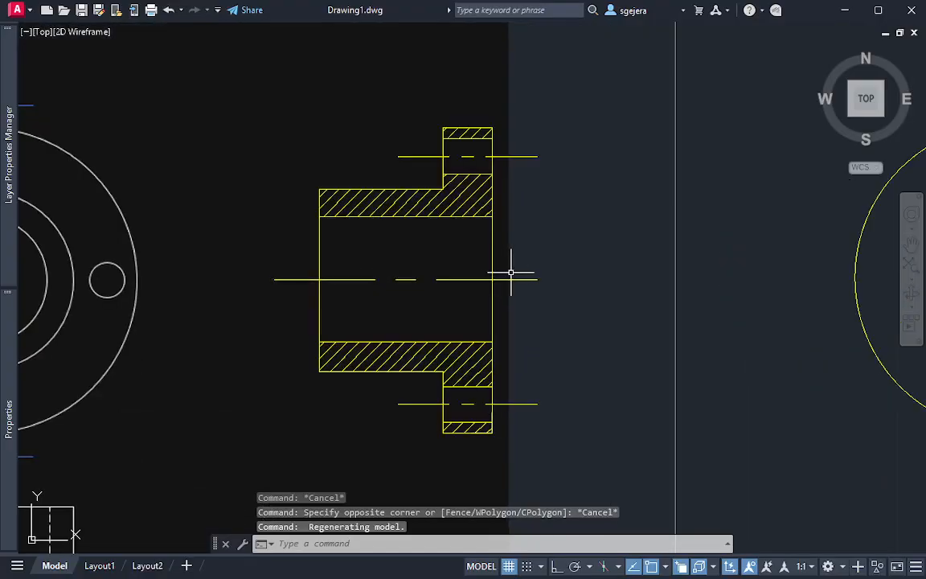
pyautogui.scroll(-4, 511, 274)
pyautogui.write('c')
pyautogui.press('Return')
pyautogui.click(498, 281)
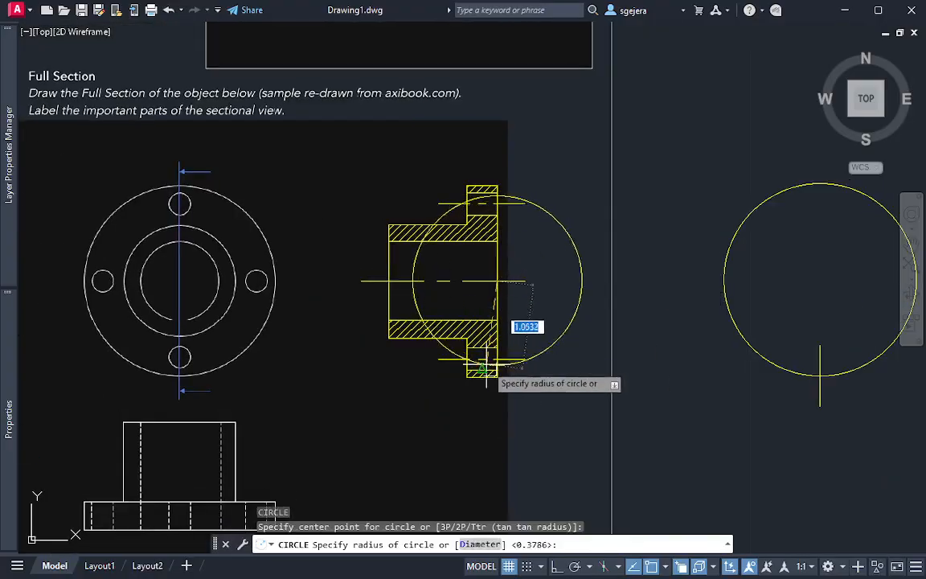
pyautogui.press('Escape')
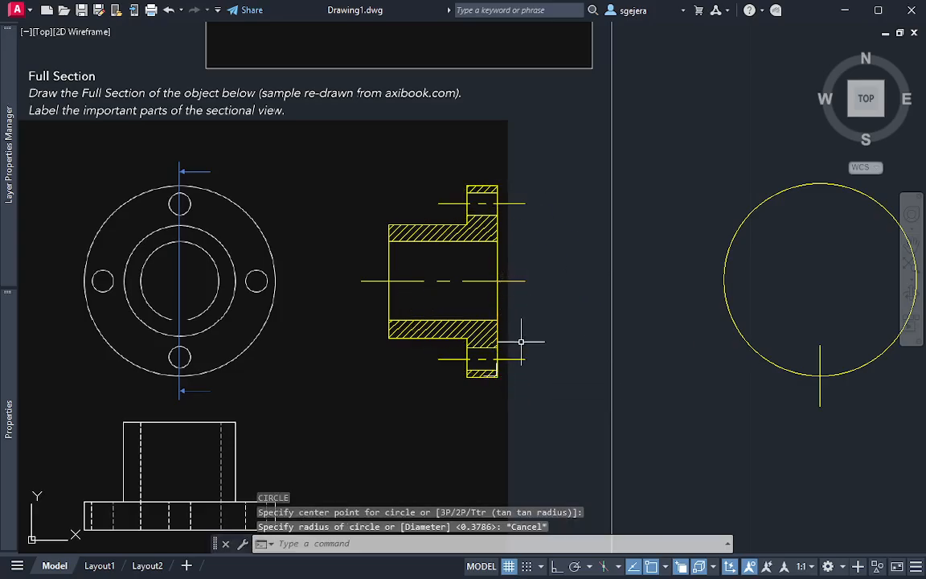
pyautogui.scroll(2, 521, 342)
pyautogui.press('Return')
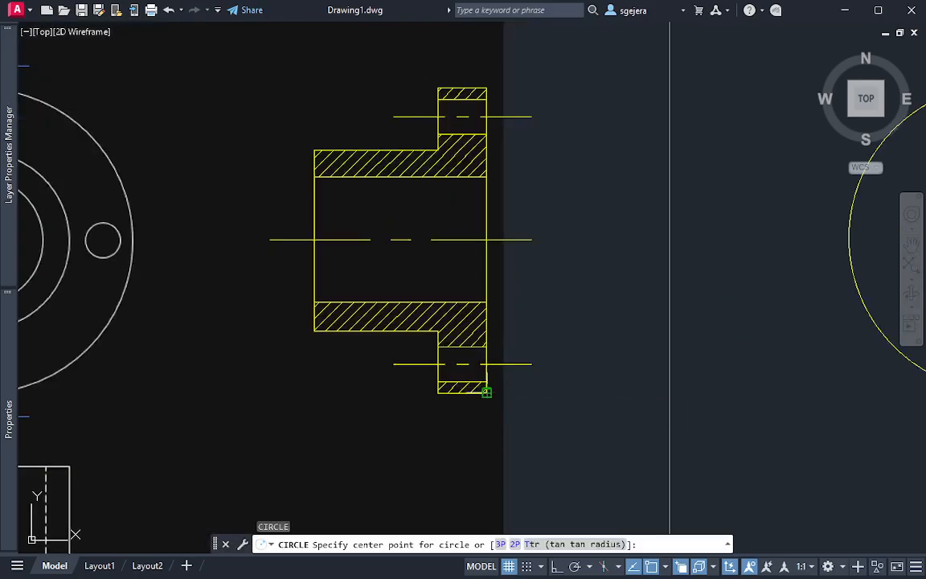
pyautogui.click(486, 391)
pyautogui.press('Escape')
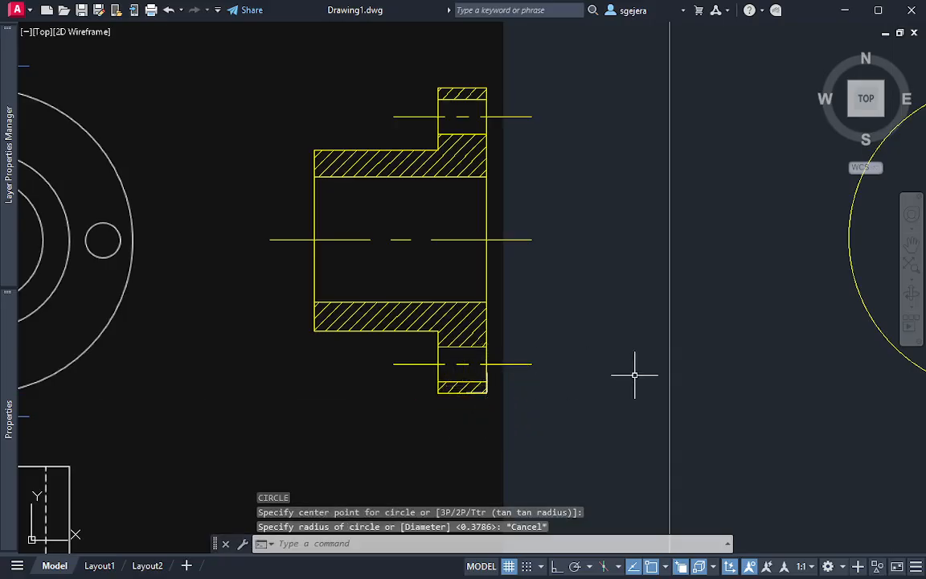
# Press-pull the large circle's area up to the vertical line's top end, a height of about 0.38, to form the flange disc
pyautogui.moveTo(635, 375); pyautogui.dragTo(362, 316, button='middle')
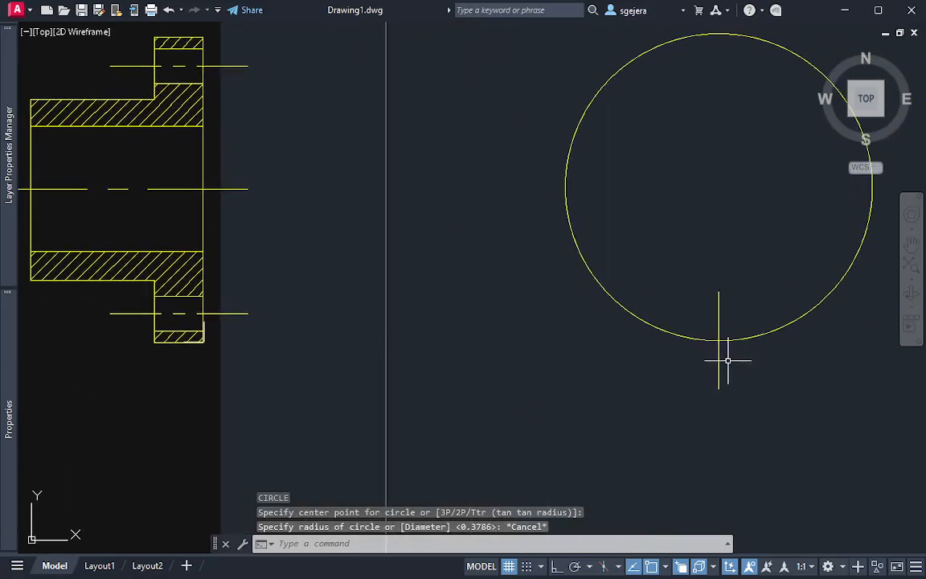
pyautogui.moveTo(733, 346)
pyautogui.keyDown('shift'); pyautogui.mouseDown(button='middle')
pyautogui.moveTo(775, 347)
pyautogui.moveTo(796, 279)
pyautogui.moveTo(756, 286)
pyautogui.moveTo(742, 321)
pyautogui.moveTo(702, 330)
pyautogui.moveTo(735, 329)
pyautogui.moveTo(742, 322)
pyautogui.moveTo(666, 371)
pyautogui.mouseUp(button='middle'); pyautogui.keyUp('shift')
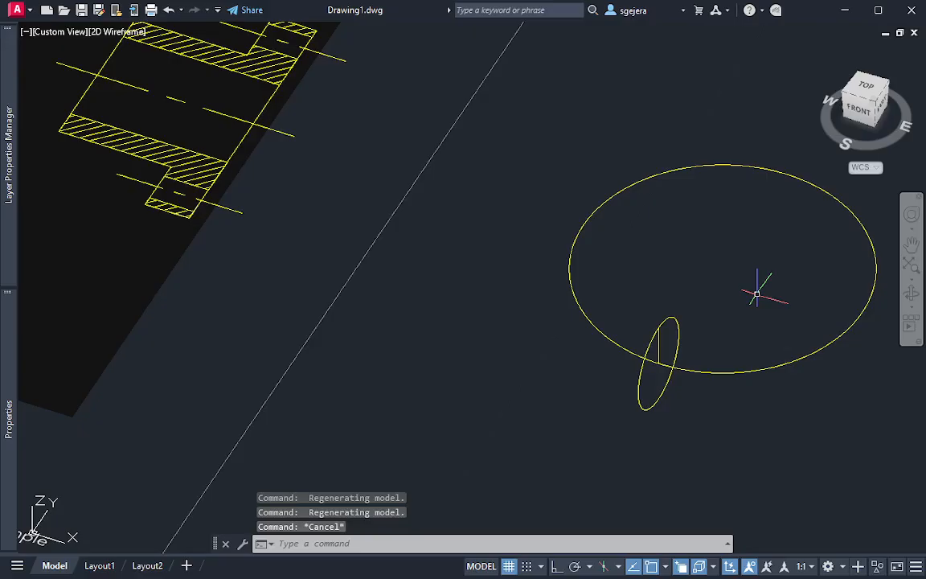
pyautogui.press('Return')
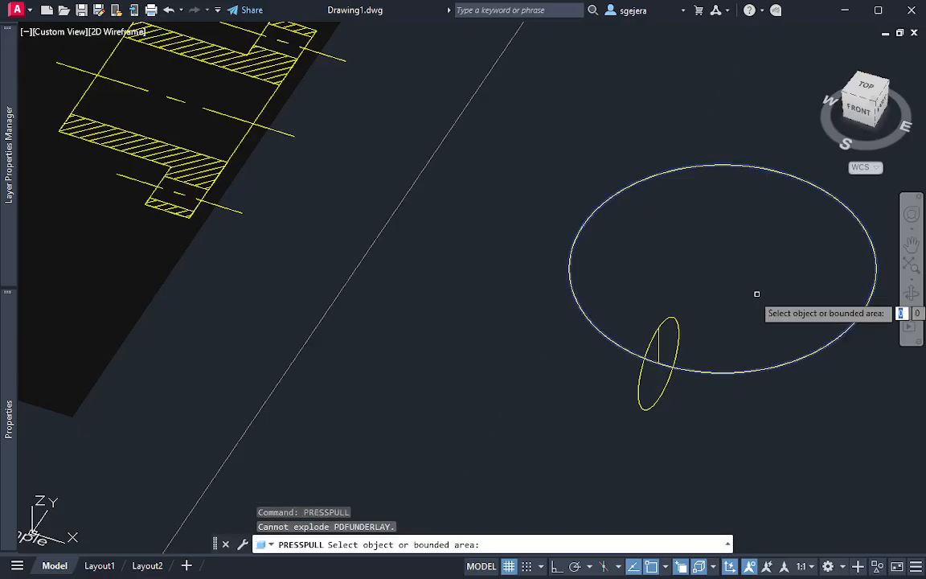
pyautogui.click(756, 294)
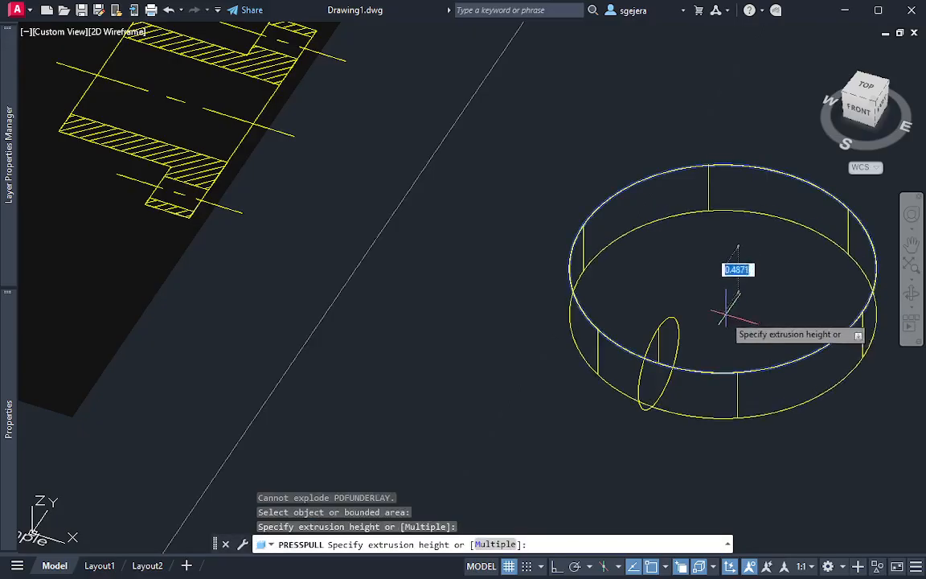
pyautogui.click(659, 326)
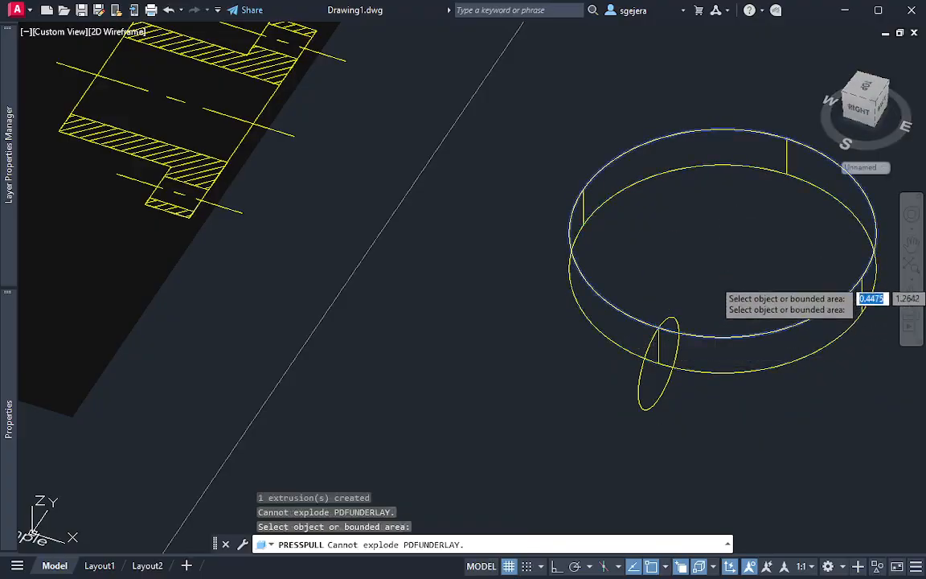
pyautogui.press('Return')
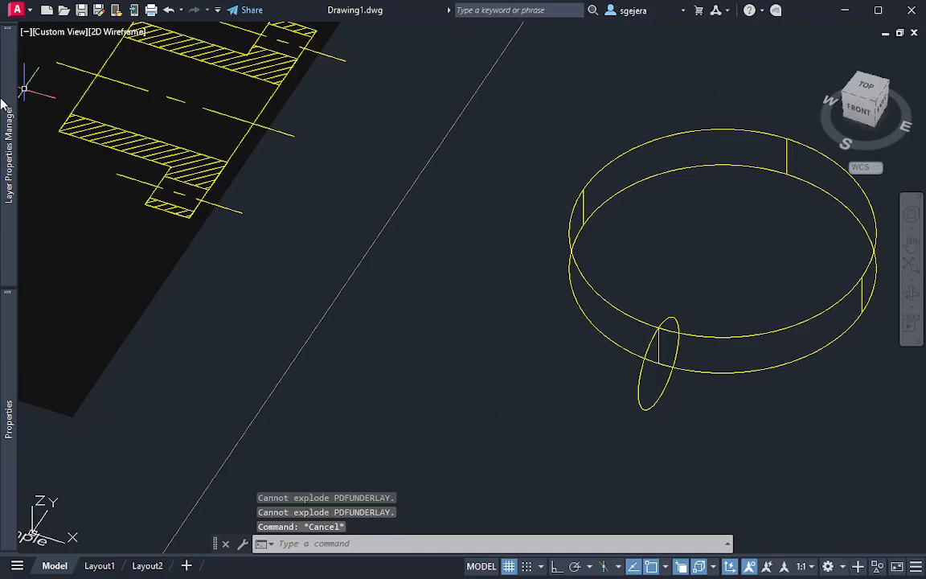
# Display the model in the Hidden visual style and switch to the top view
pyautogui.moveTo(5, 112)
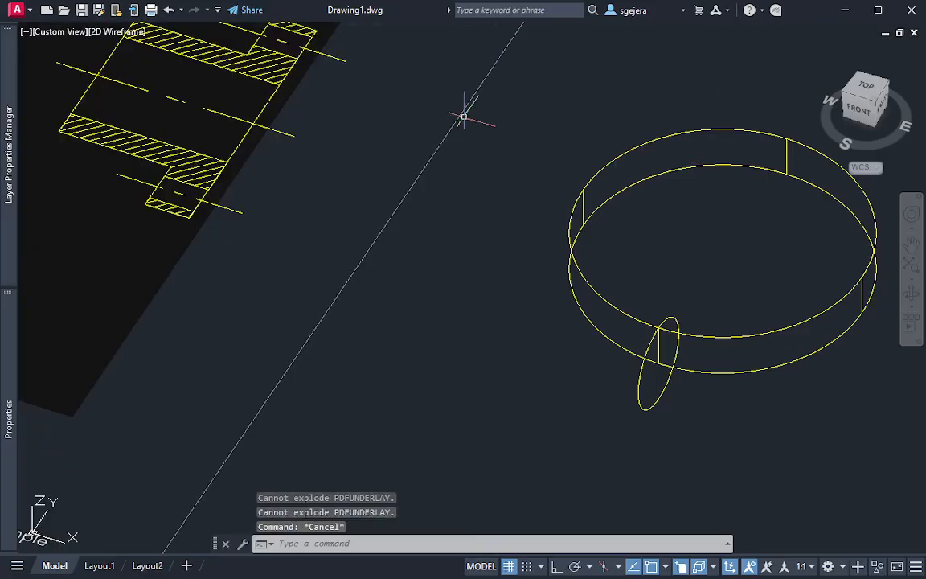
pyautogui.click(121, 32)
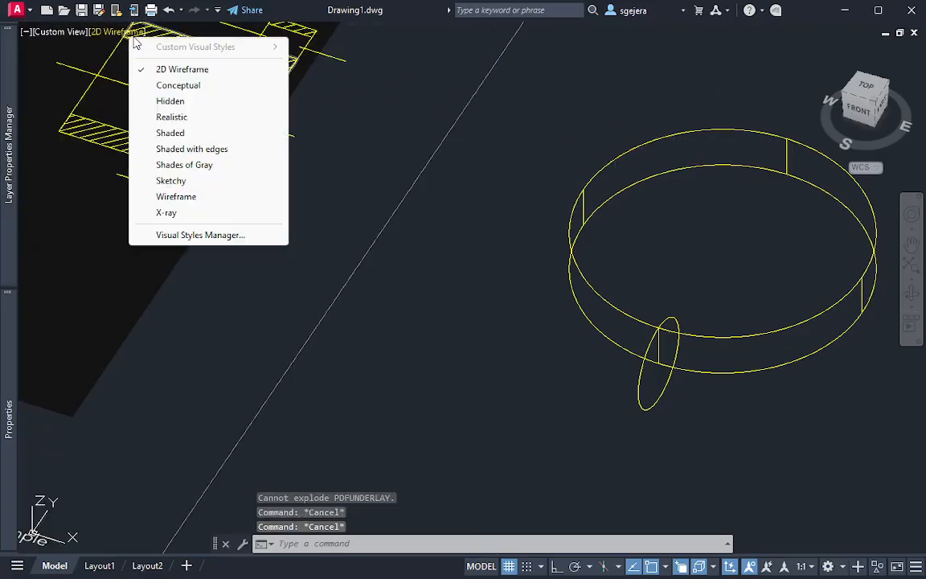
pyautogui.click(170, 101)
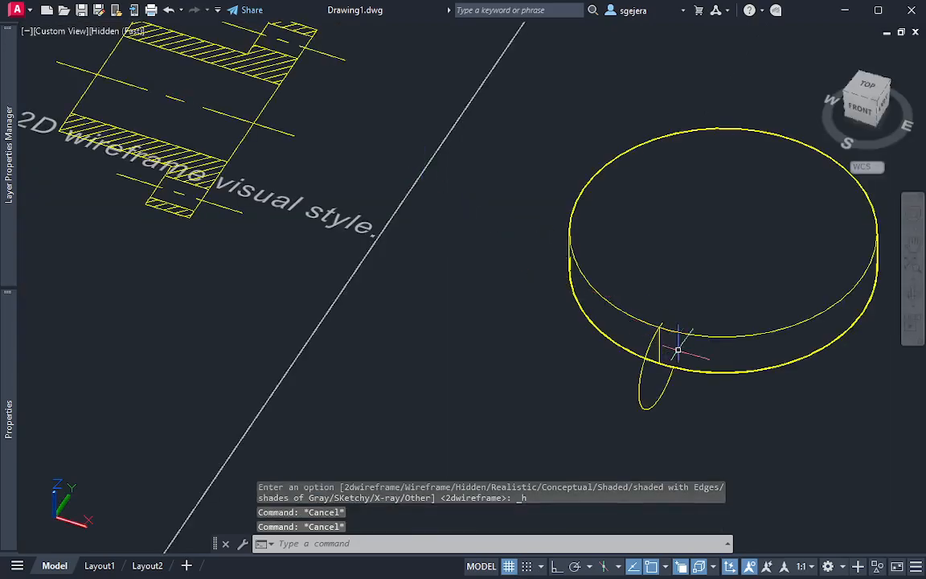
pyautogui.moveTo(687, 225); pyautogui.dragTo(686, 288, button='middle')
pyautogui.moveTo(429, 281); pyautogui.dragTo(458, 287, button='middle')
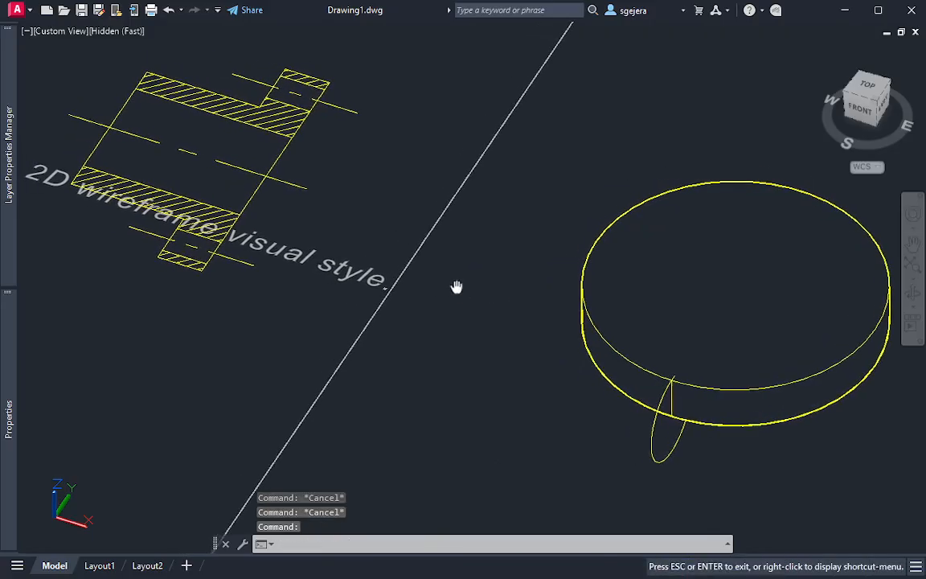
pyautogui.click(874, 94)
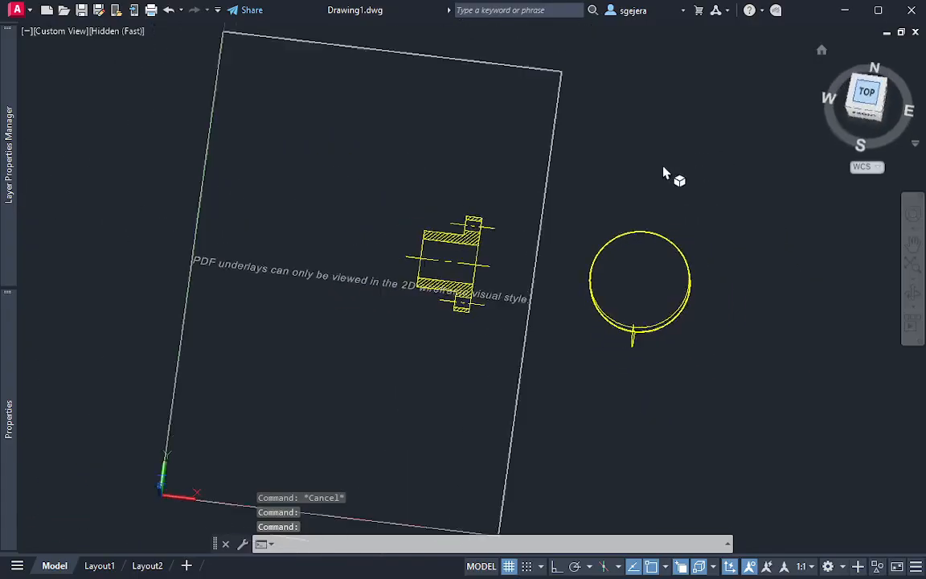
# Draw a circle of radius about 0.71 from the centerline at the section's hub end to the hub's outer edge
pyautogui.scroll(5, 503, 273)
pyautogui.moveTo(245, 332); pyautogui.dragTo(606, 155, button='middle')
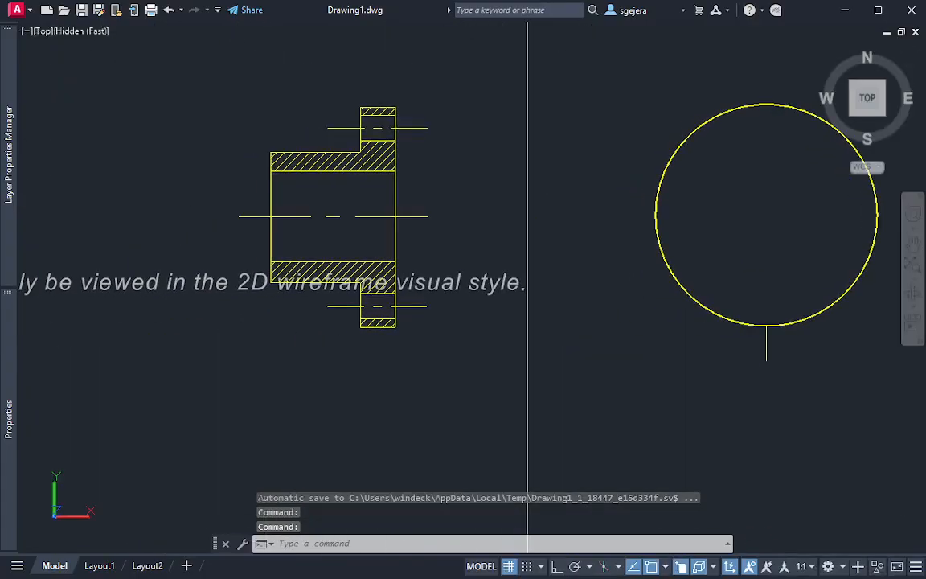
pyautogui.press('Return')
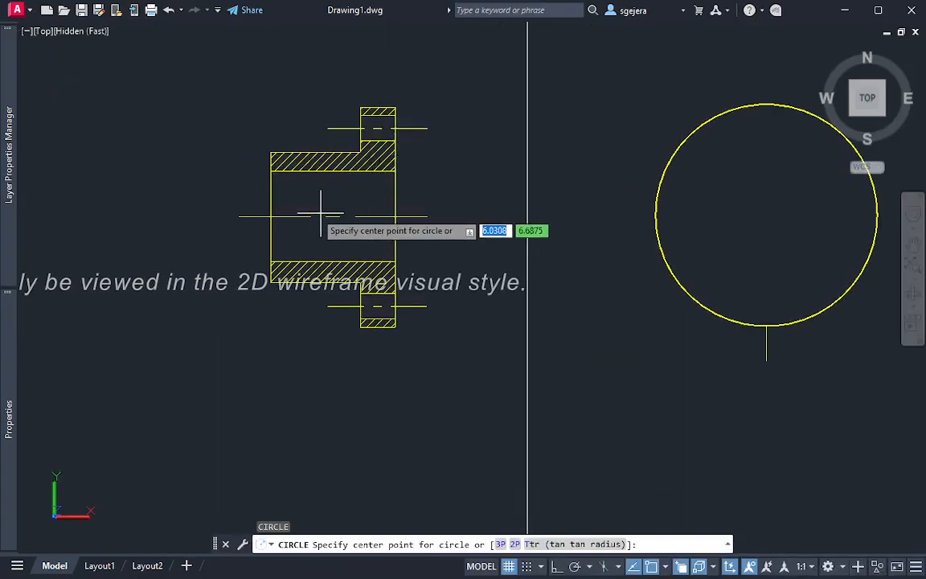
pyautogui.click(271, 216)
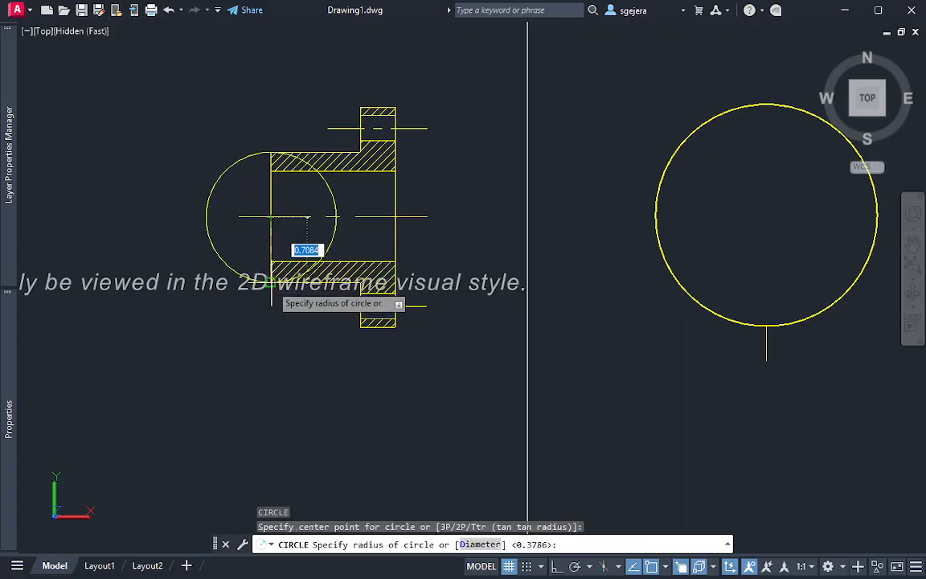
pyautogui.click(336, 216)
# Move the hub circle by its center off the section into the empty space beside the flange disc
pyautogui.click(330, 237)
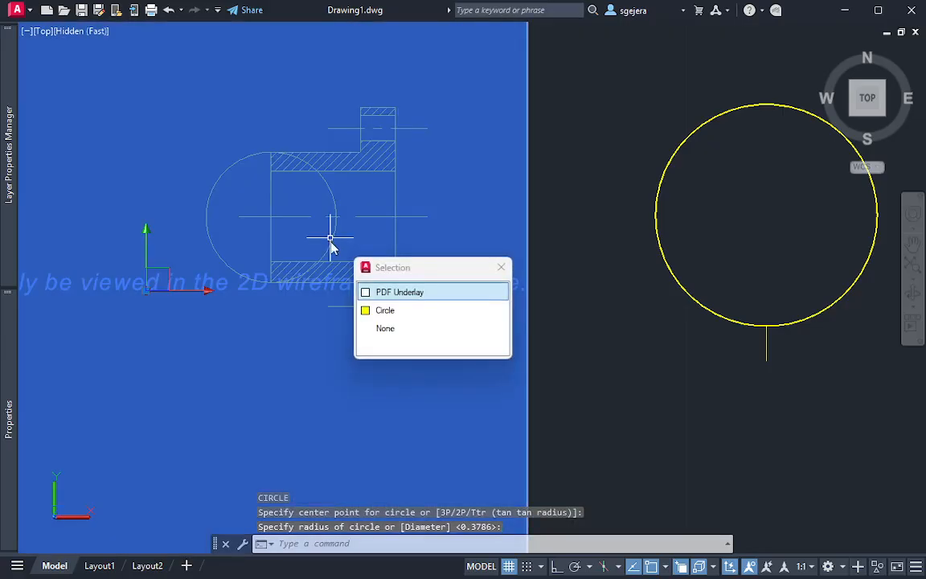
pyautogui.press('Escape')
pyautogui.click(187, 213)
pyautogui.press('Escape')
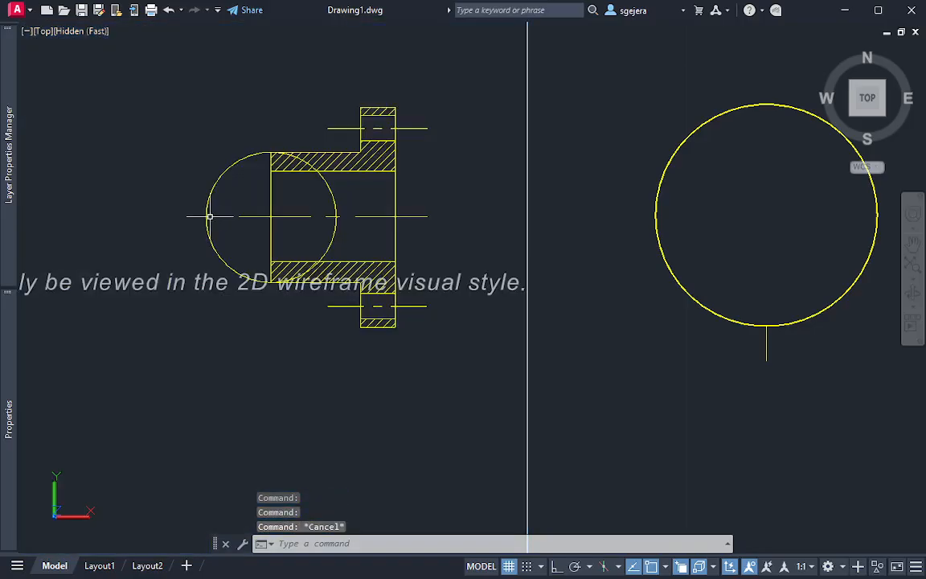
pyautogui.click(206, 212)
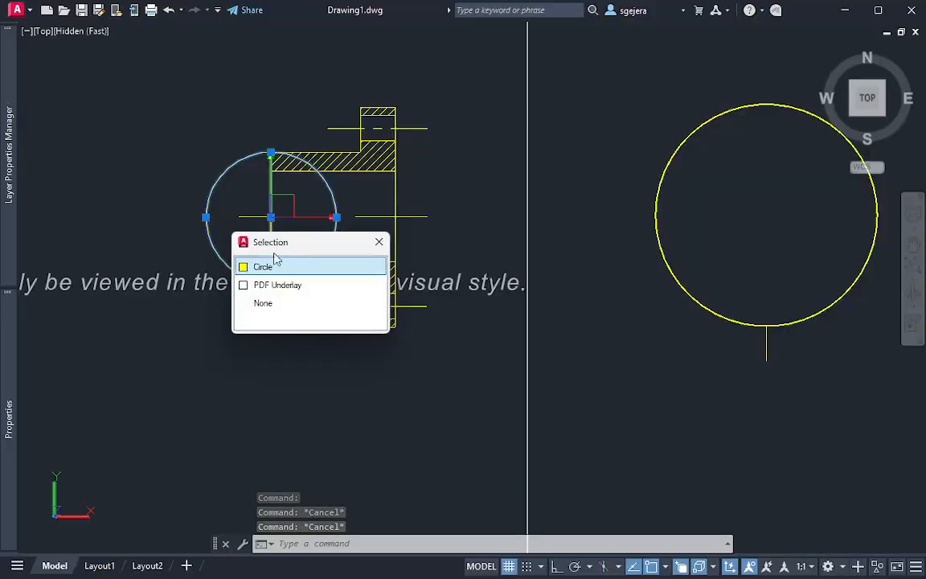
pyautogui.click(243, 271)
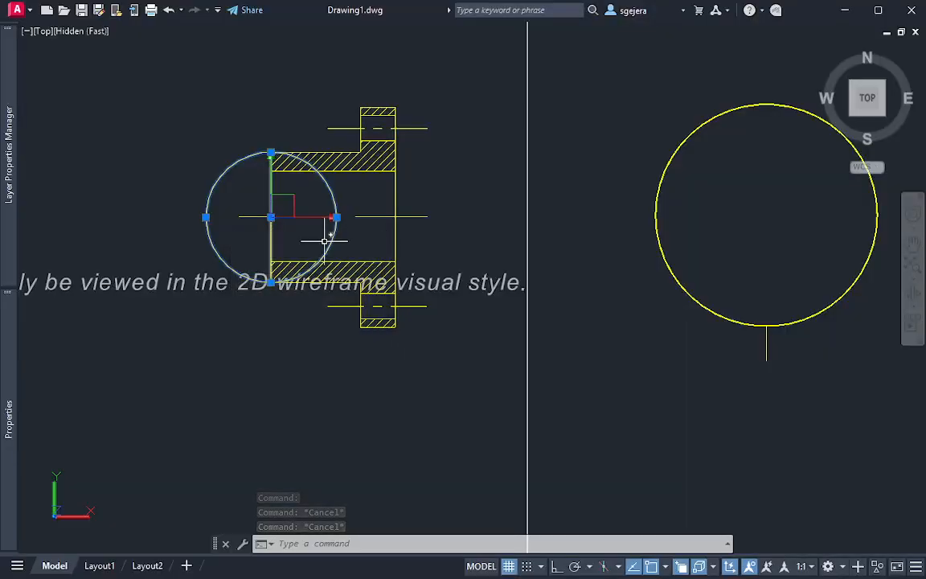
pyautogui.click(271, 217)
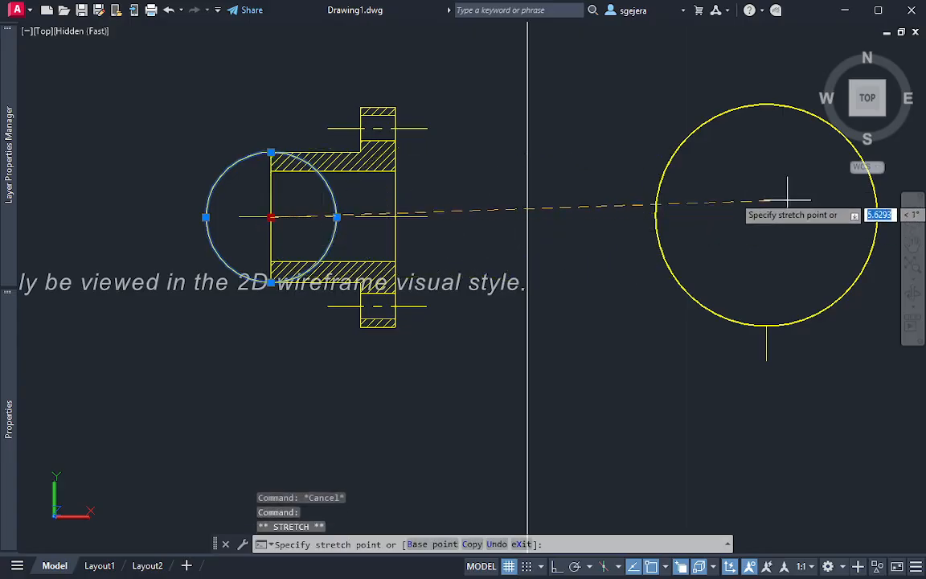
pyautogui.keyDown('shift'); pyautogui.moveTo(794, 213); pyautogui.dragTo(20, 265, button='middle'); pyautogui.keyUp('shift')
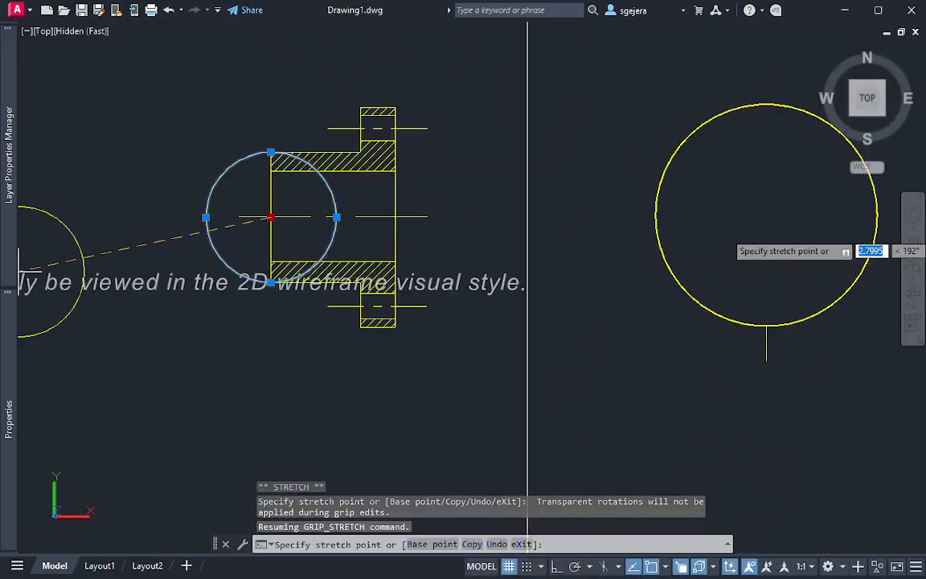
pyautogui.click(632, 353)
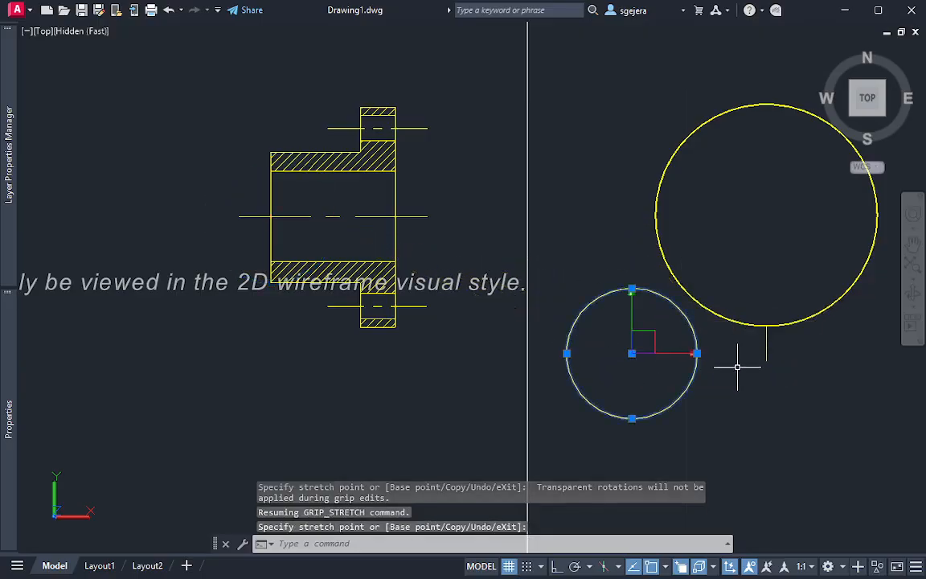
pyautogui.press('Escape')
pyautogui.click(703, 408)
pyautogui.click(630, 363)
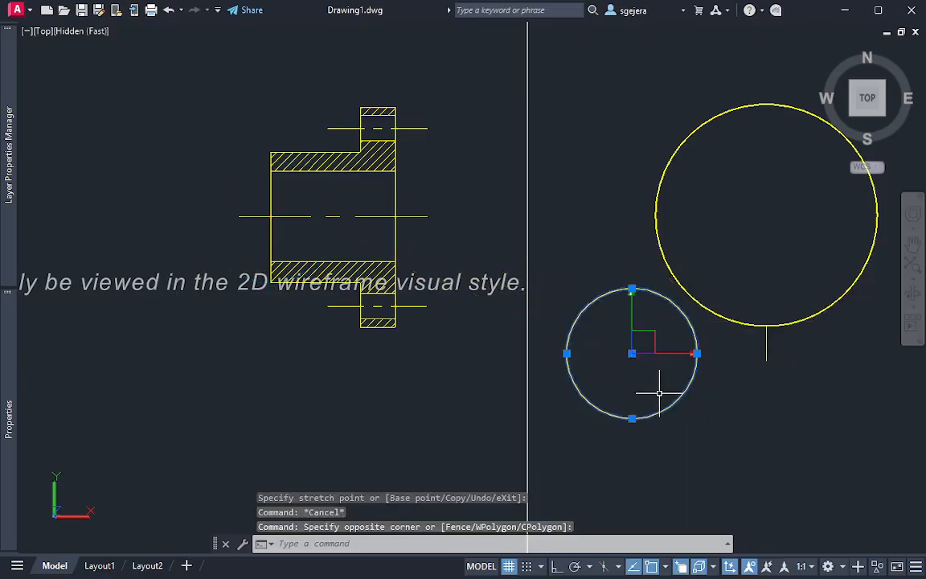
pyautogui.write('m')
pyautogui.press('Return')
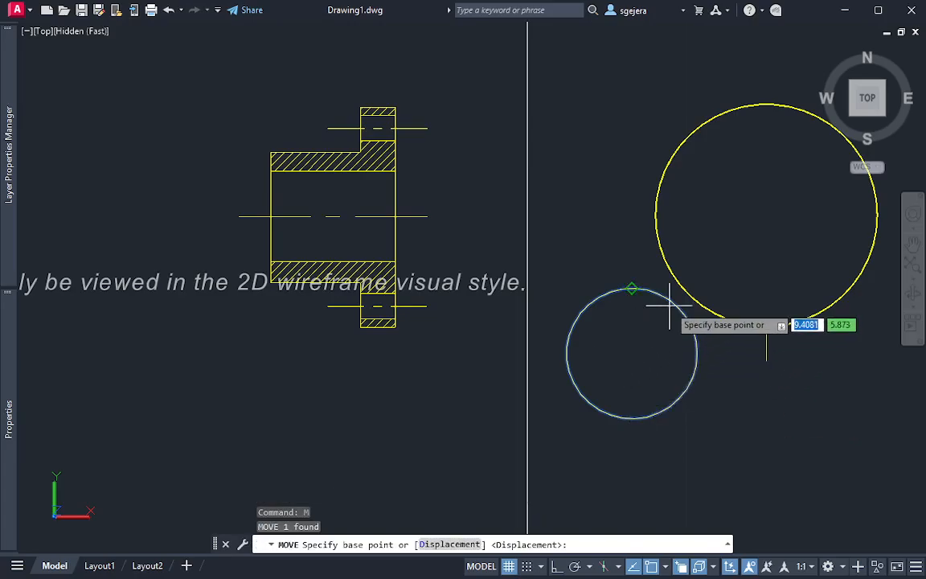
pyautogui.press('Escape')
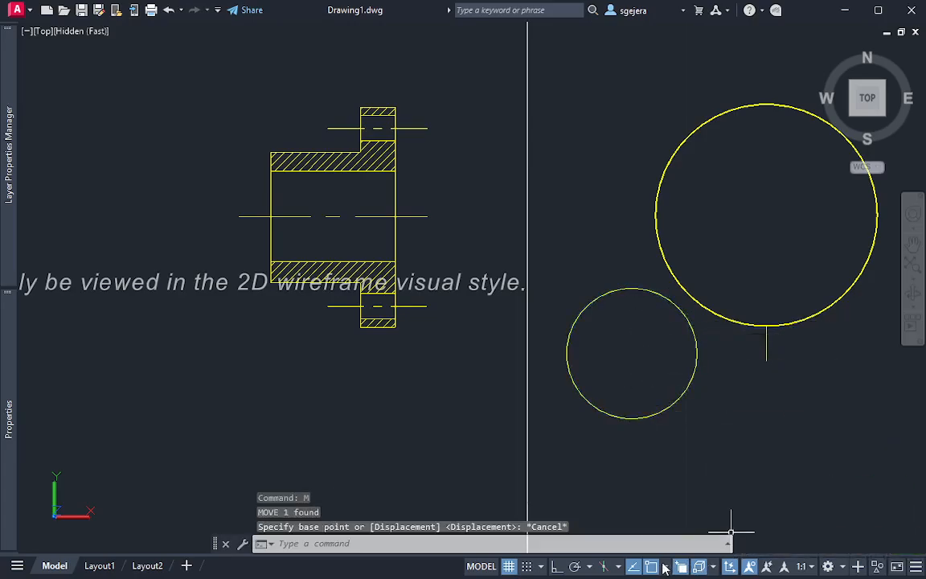
pyautogui.click(665, 566)
pyautogui.press('Escape')
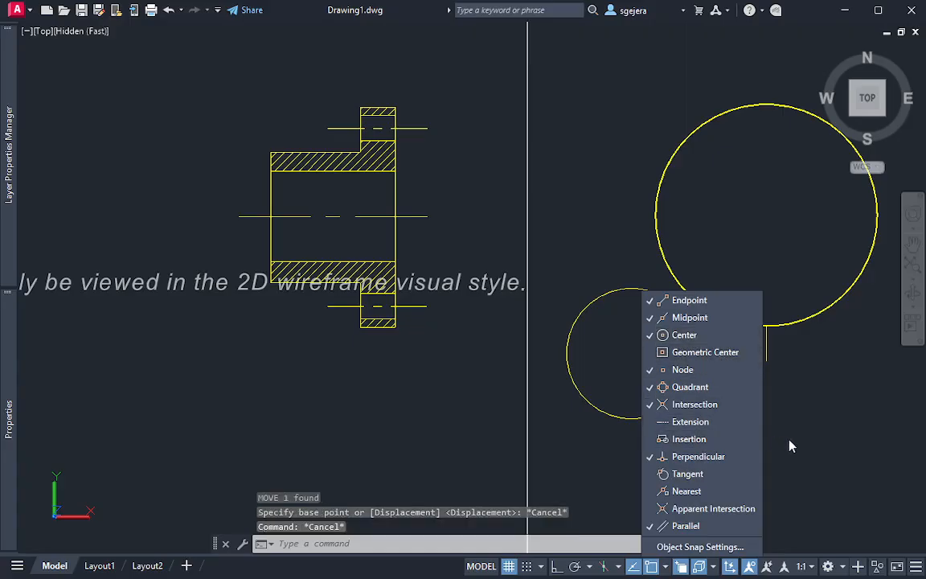
pyautogui.press('Escape')
pyautogui.press('Escape')
# Move the hub circle by its center onto the center of the flange disc's top face
pyautogui.click(675, 441)
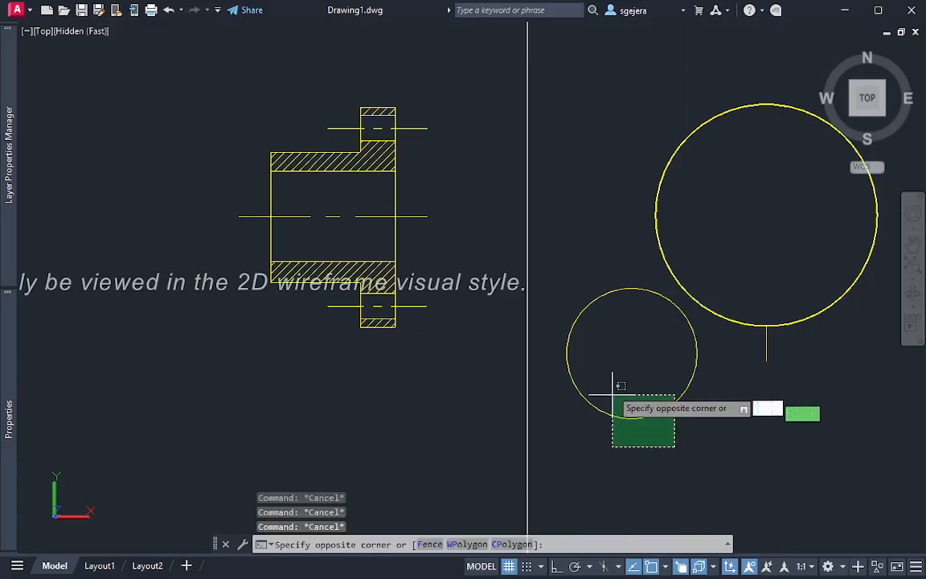
pyautogui.click(611, 384)
pyautogui.press('Return')
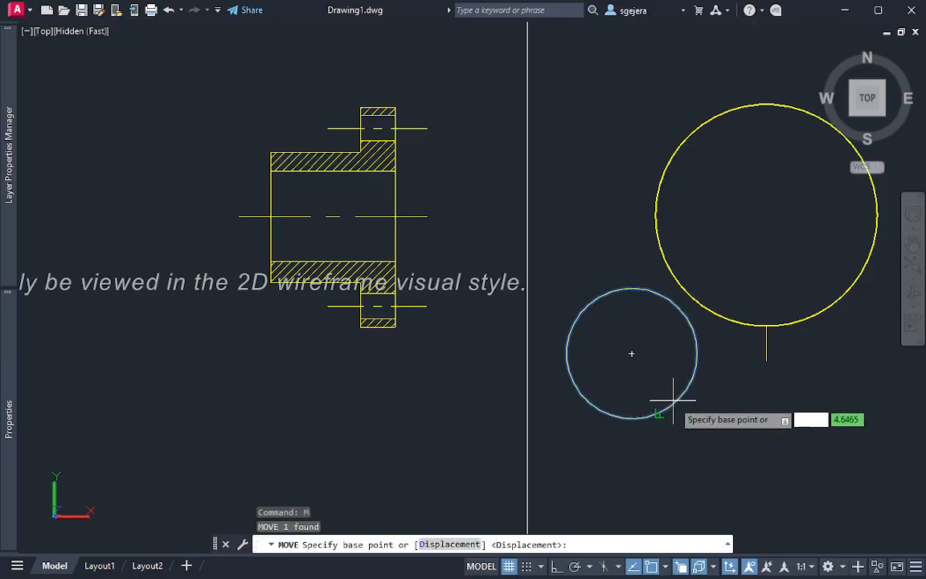
pyautogui.click(632, 353)
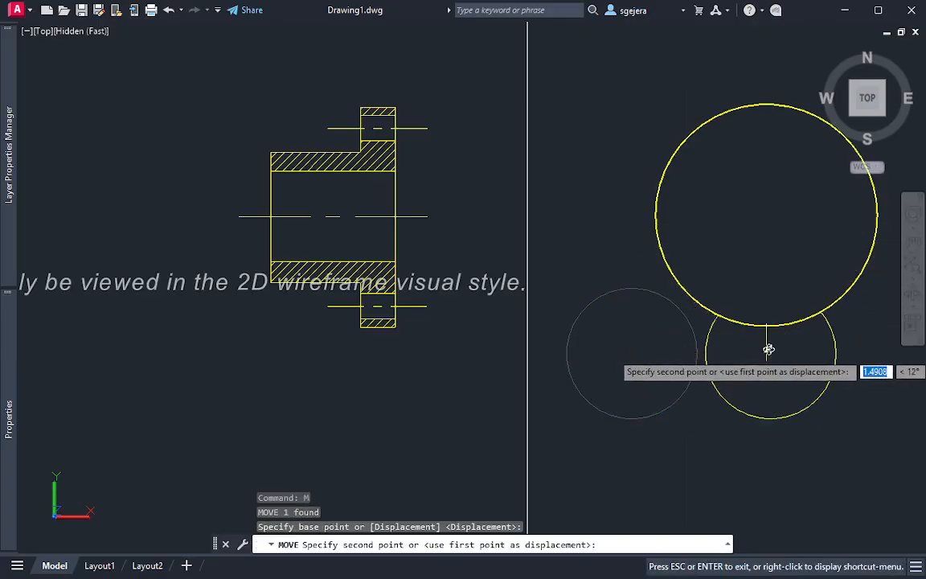
pyautogui.keyDown('shift'); pyautogui.moveTo(768, 351); pyautogui.dragTo(766, 325, button='middle'); pyautogui.keyUp('shift')
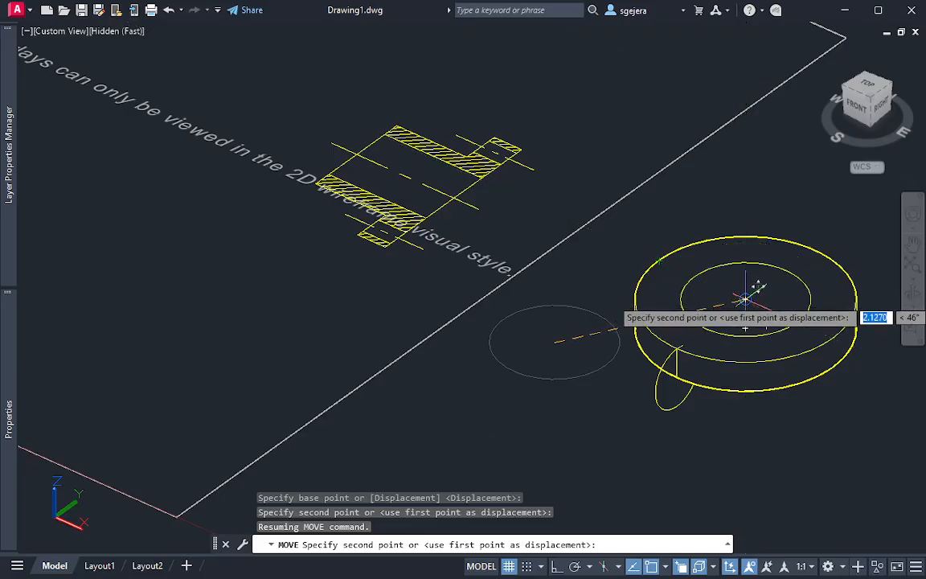
pyautogui.click(759, 291)
pyautogui.press('Escape')
pyautogui.press('Escape')
pyautogui.press('Escape')
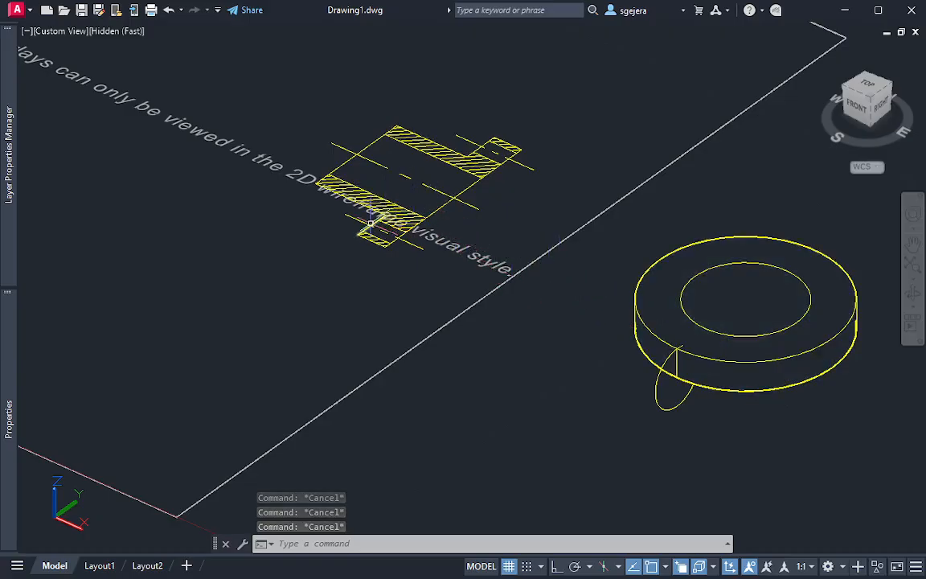
# Draw a circle of radius about 0.97 from the section's upper hub-end corner to the flange shoulder
pyautogui.moveTo(372, 218)
pyautogui.keyDown('shift'); pyautogui.mouseDown(button='middle')
pyautogui.moveTo(398, 279)
pyautogui.moveTo(445, 319)
pyautogui.moveTo(457, 299)
pyautogui.mouseUp(button='middle'); pyautogui.keyUp('shift')
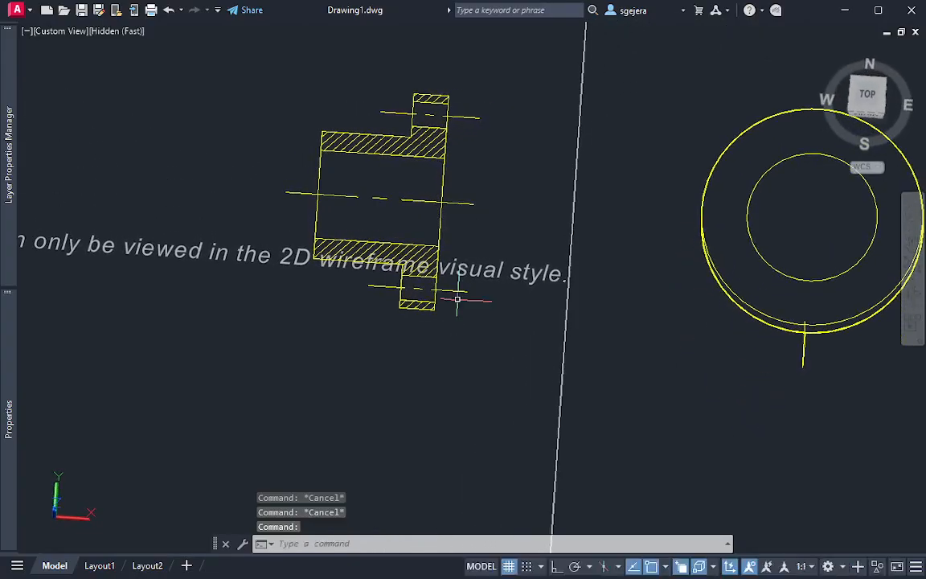
pyautogui.write('c')
pyautogui.press('Return')
pyautogui.click(323, 131)
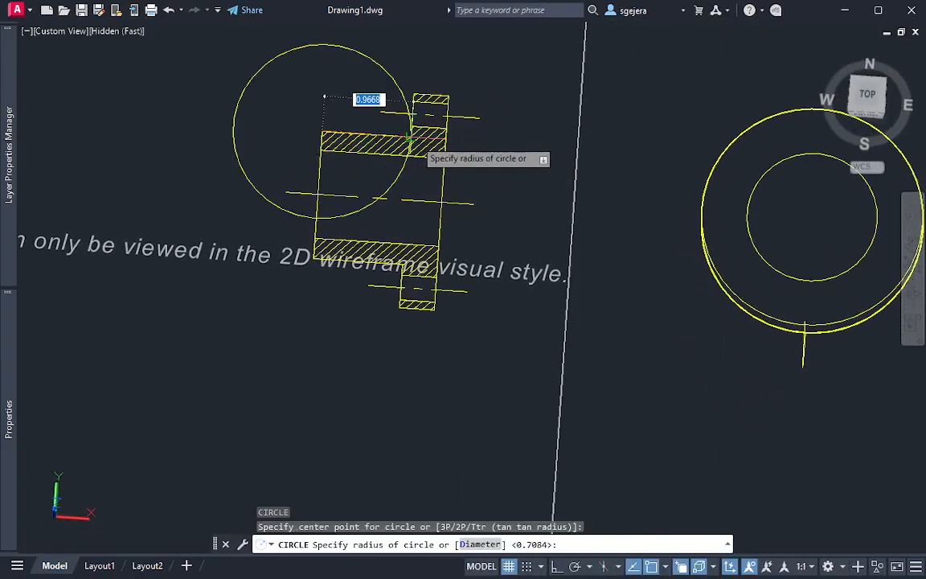
pyautogui.click(409, 139)
pyautogui.click(383, 86)
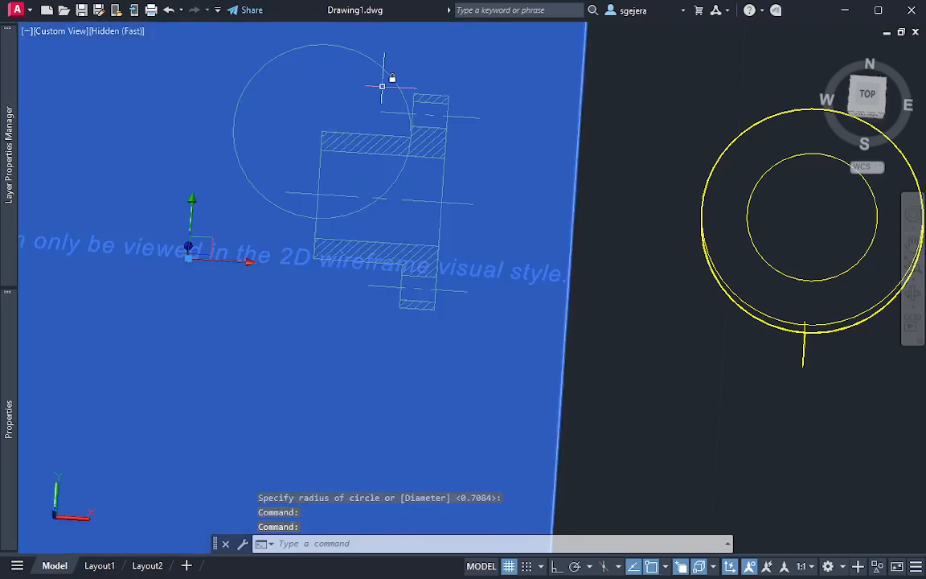
pyautogui.press('Escape')
pyautogui.press('Escape')
# Move the hub-length circle by its center off the section into the empty space near the flange disc
pyautogui.click(388, 74)
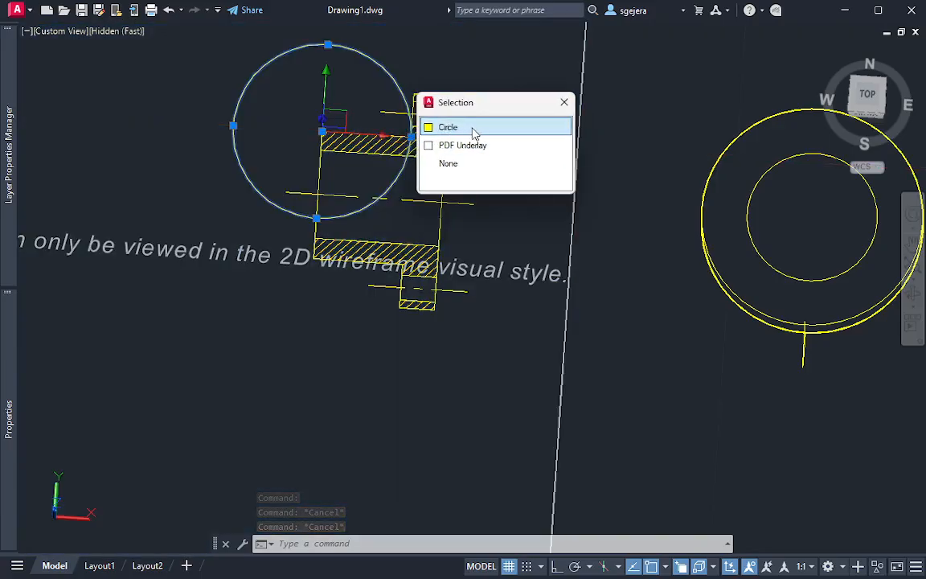
pyautogui.click(475, 130)
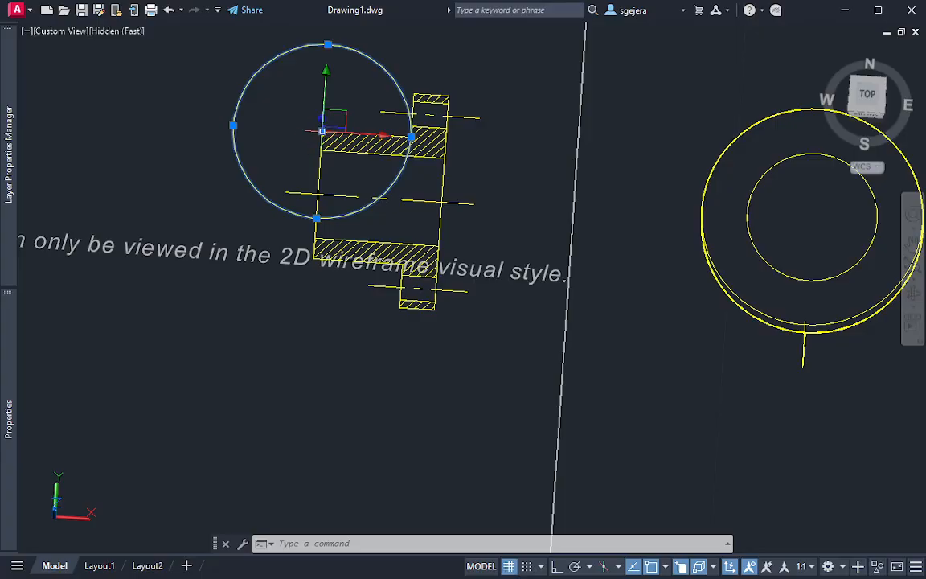
pyautogui.click(321, 130)
pyautogui.click(630, 387)
pyautogui.press('Escape')
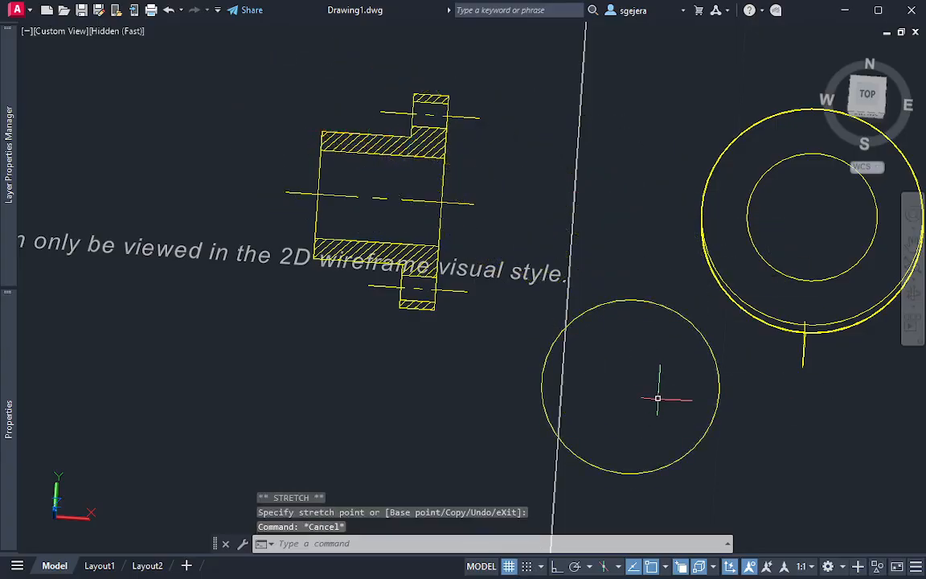
# Move the hub-length circle by its center onto the lower quadrant of the hub circle on the disc's top face
pyautogui.click(734, 482)
pyautogui.click(658, 450)
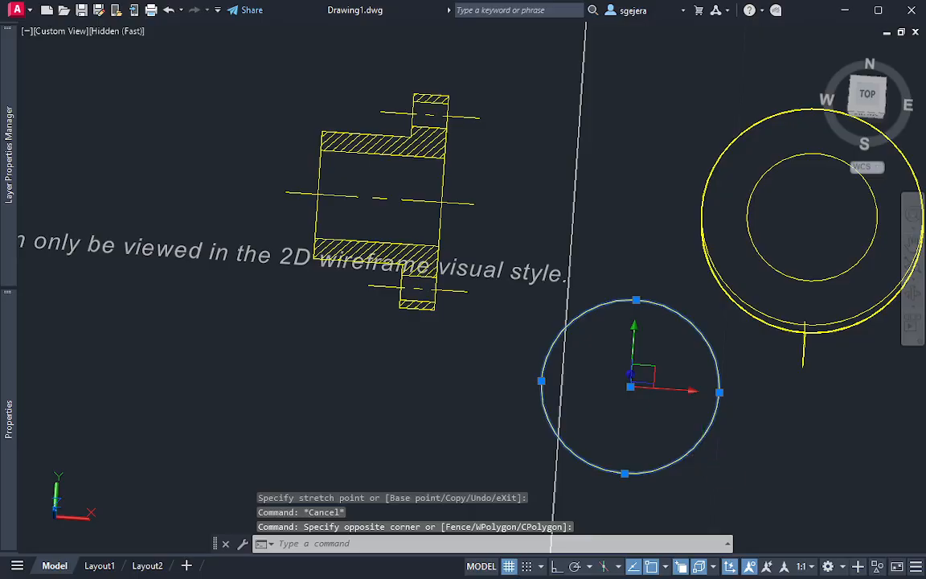
pyautogui.write('m')
pyautogui.press('Return')
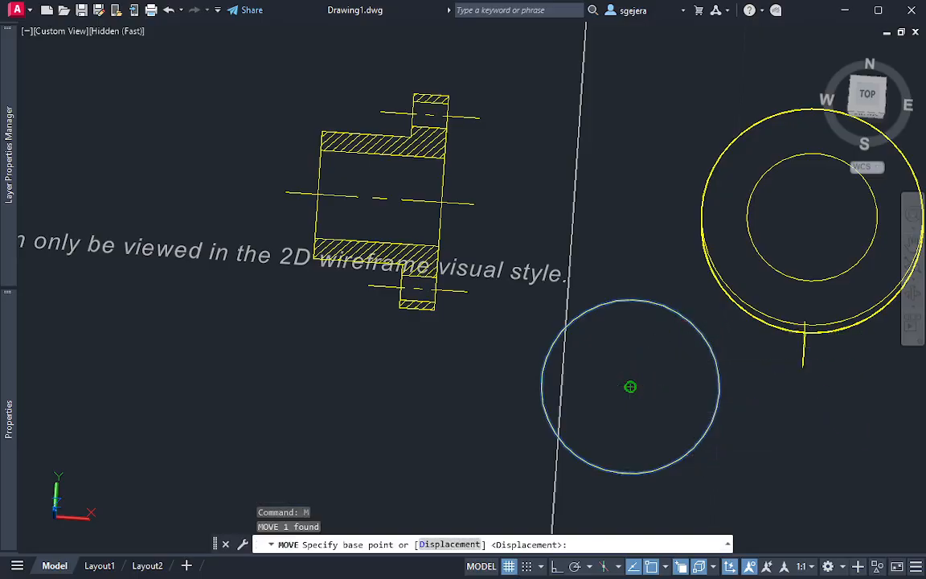
pyautogui.click(630, 386)
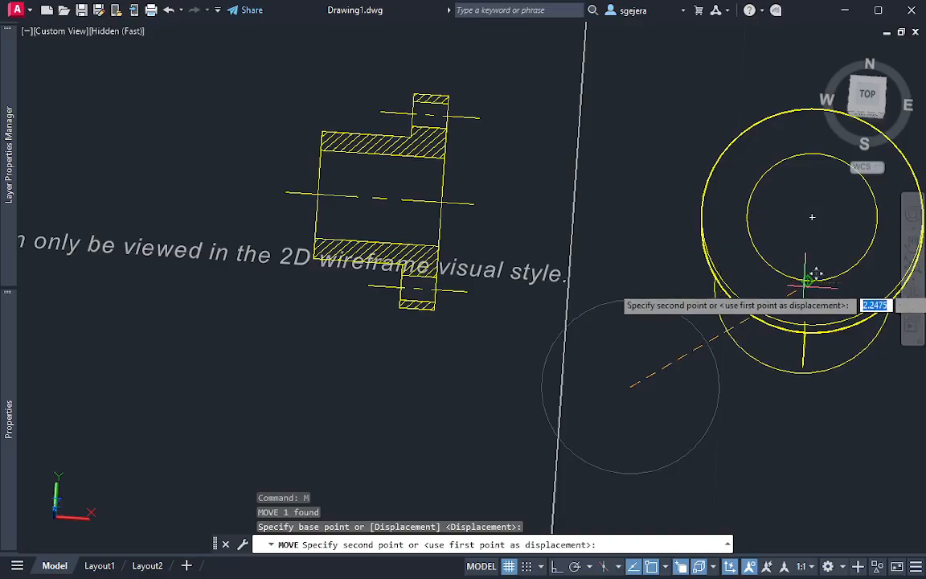
pyautogui.click(808, 279)
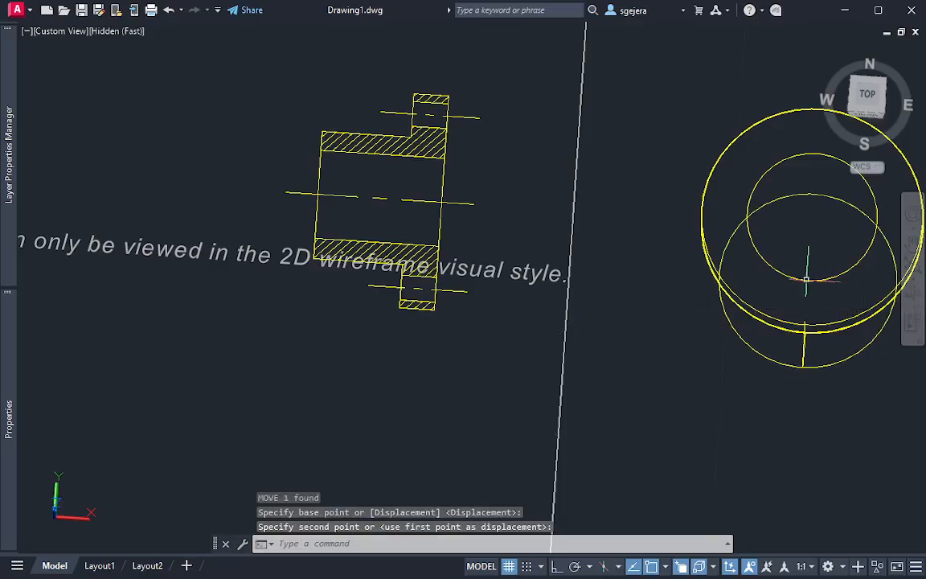
pyautogui.press('Escape')
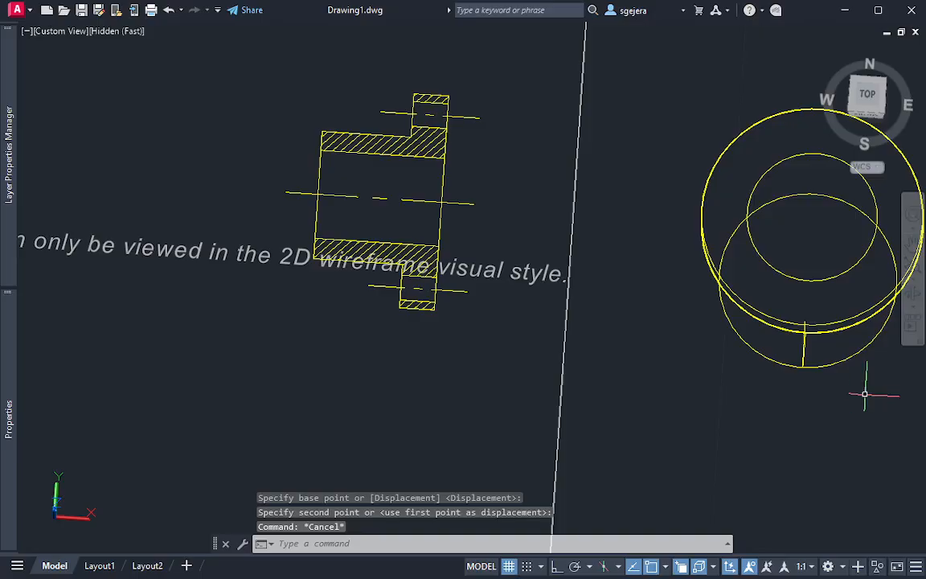
# Erase the upright small circle at the flange disc's front edge
pyautogui.moveTo(865, 394)
pyautogui.keyDown('shift'); pyautogui.mouseDown(button='middle')
pyautogui.moveTo(833, 372)
pyautogui.moveTo(792, 268)
pyautogui.moveTo(777, 288)
pyautogui.mouseUp(button='middle'); pyautogui.keyUp('shift')
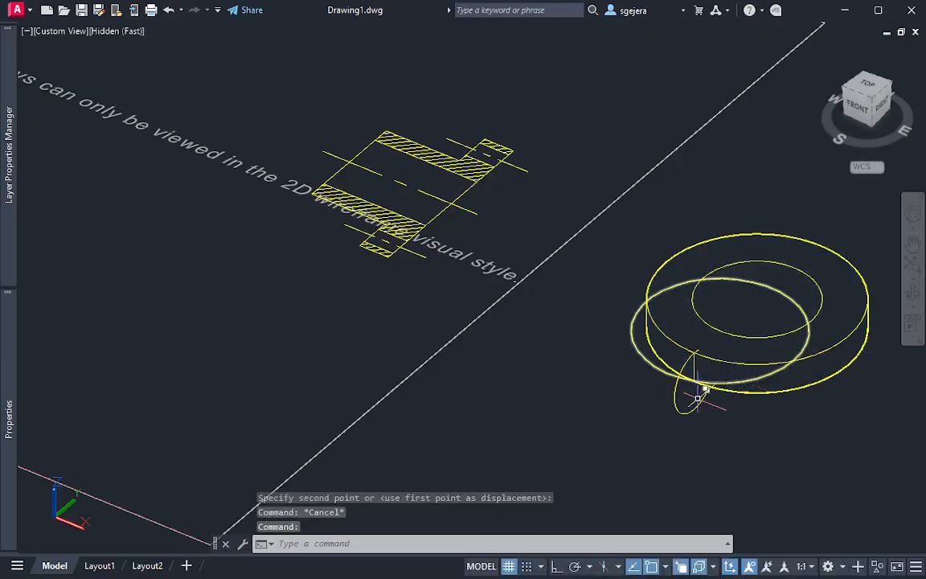
pyautogui.click(697, 426)
pyautogui.click(668, 399)
pyautogui.press('Delete')
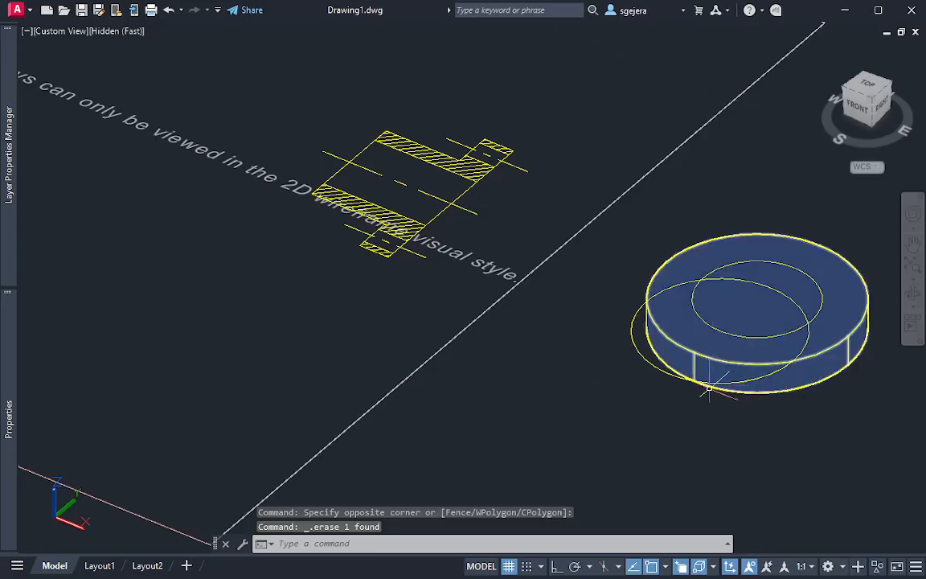
# Rotate the hub-length circle 90 degrees in 3D about the Y axis through its center so it stands upright
pyautogui.click(641, 359)
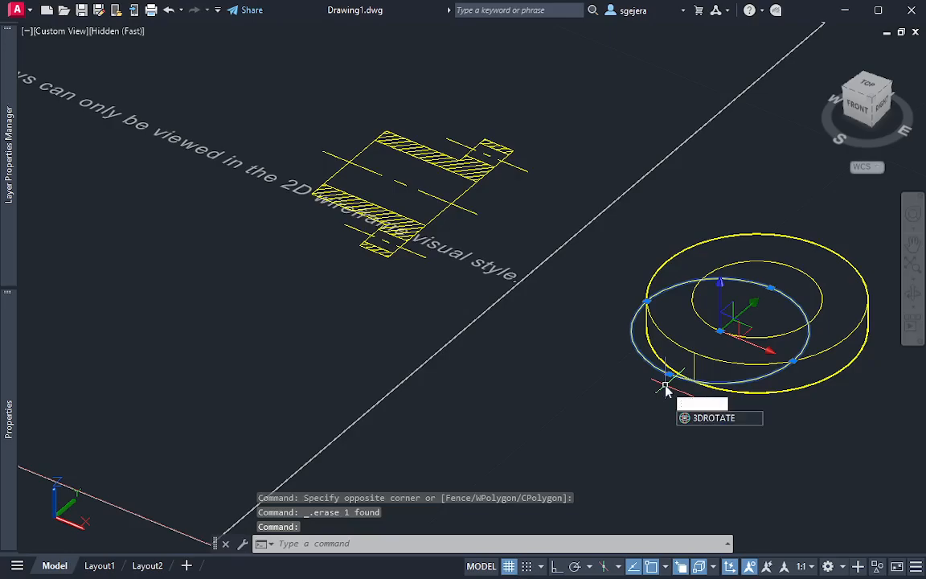
pyautogui.press('Return')
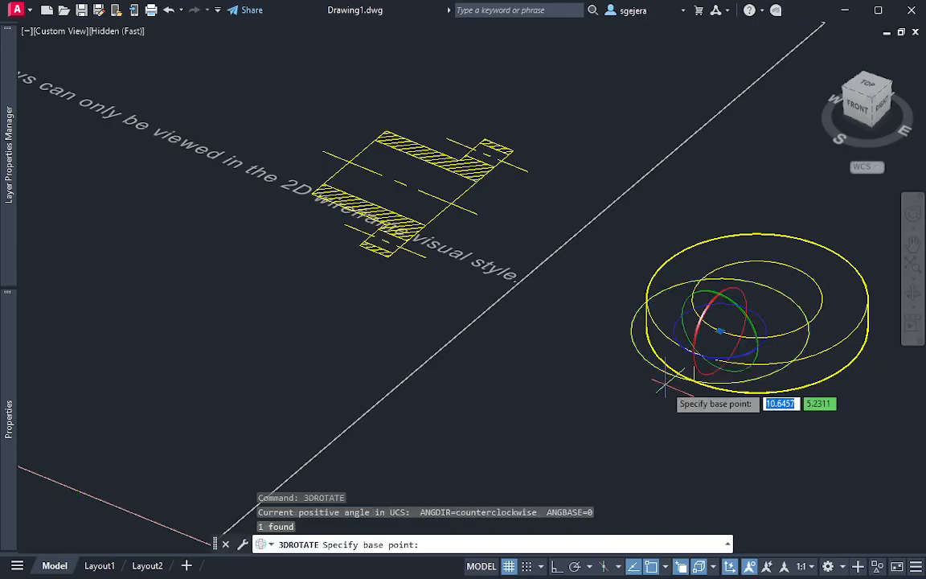
pyautogui.click(737, 312)
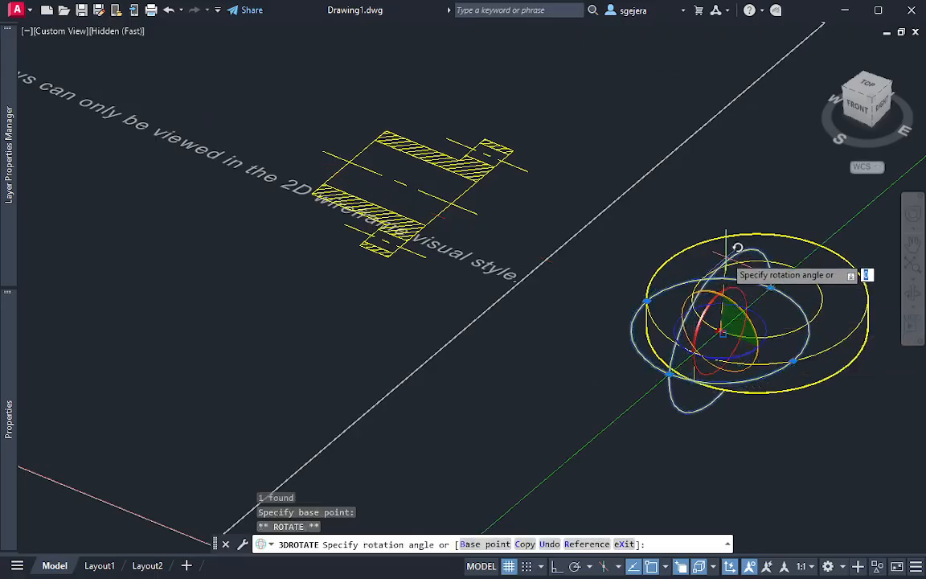
pyautogui.write('90')
pyautogui.press('Return')
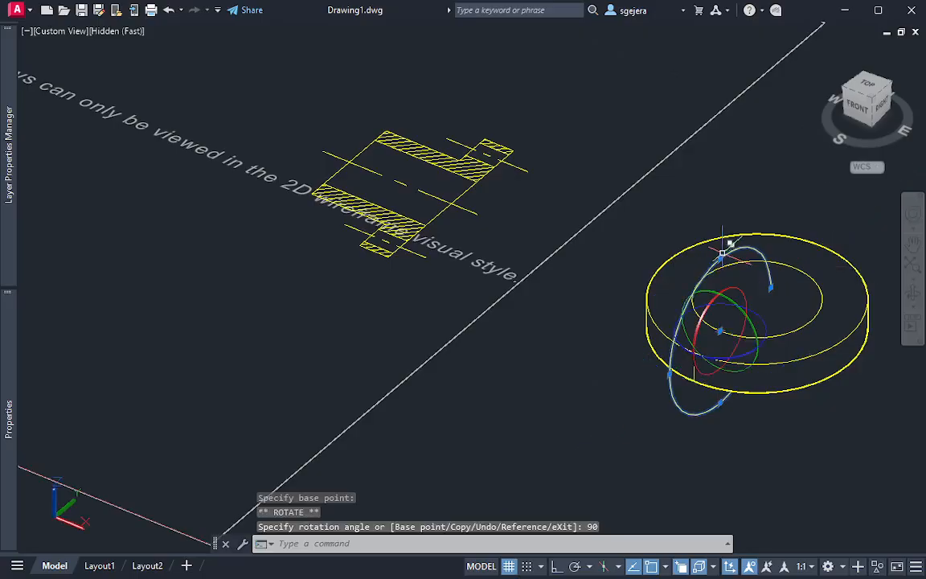
pyautogui.press('Escape')
# Draw a vertical line about 1.18 long from the hub circle's quadrant up past the upright circle
pyautogui.moveTo(821, 359)
pyautogui.keyDown('shift'); pyautogui.mouseDown(button='middle')
pyautogui.moveTo(771, 345)
pyautogui.moveTo(791, 356)
pyautogui.moveTo(785, 346)
pyautogui.mouseUp(button='middle'); pyautogui.keyUp('shift')
pyautogui.write('l')
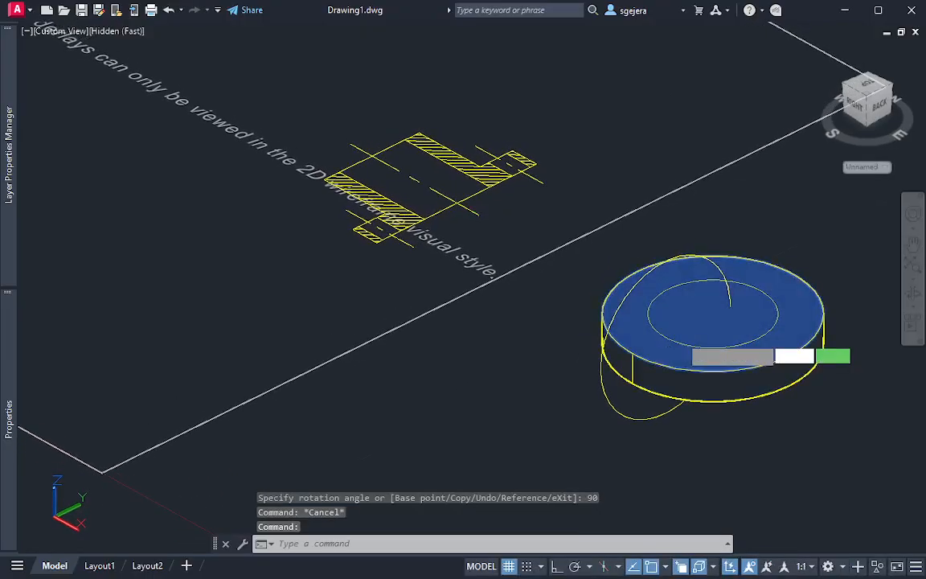
pyautogui.press('Return')
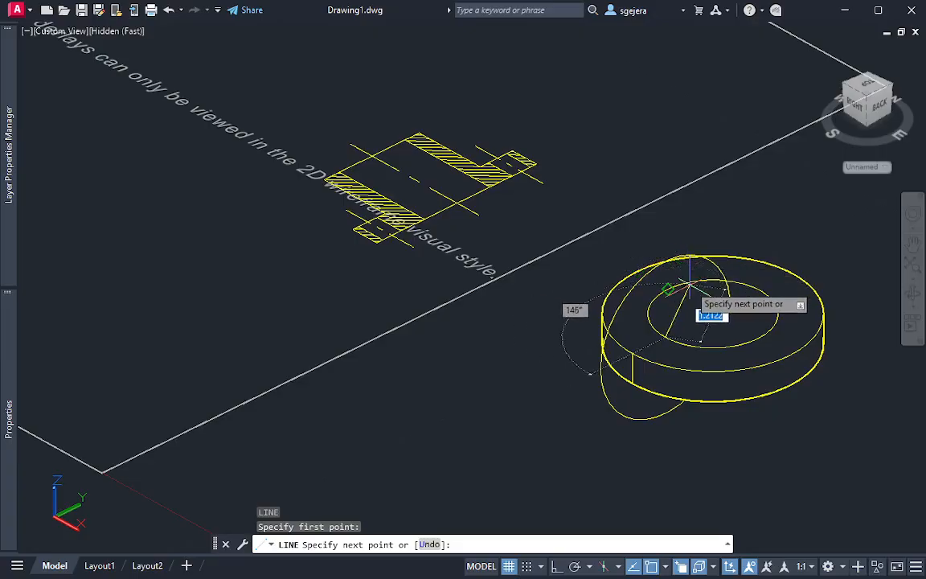
pyautogui.keyDown('shift'); pyautogui.moveTo(661, 257); pyautogui.dragTo(603, 183, button='middle'); pyautogui.keyUp('shift')
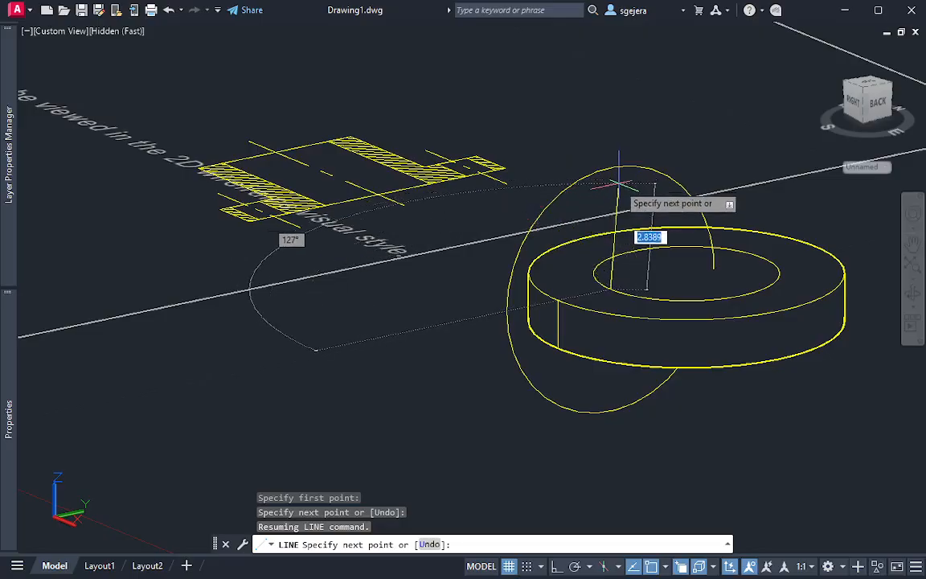
pyautogui.press('F8')
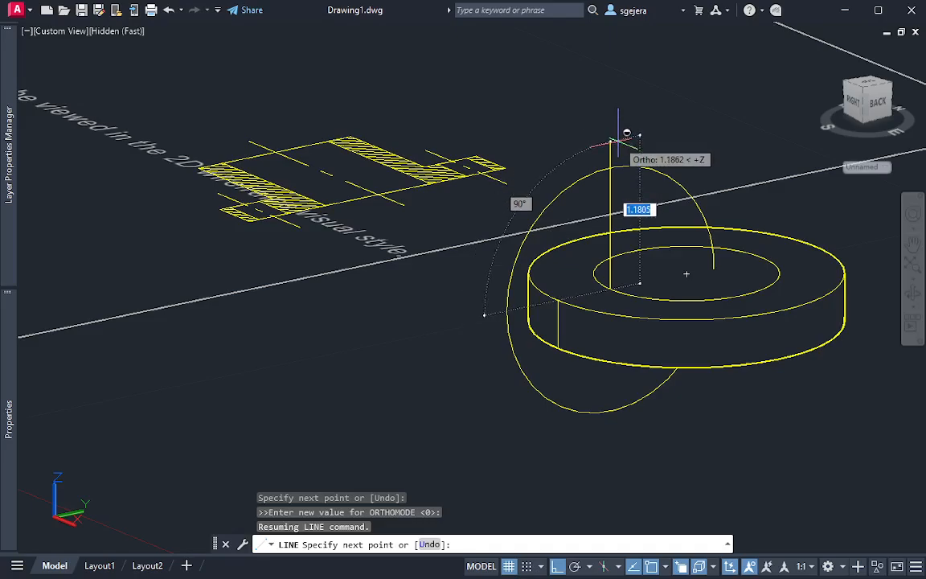
pyautogui.click(619, 139)
pyautogui.press('Escape')
# Try to trim the vertical line above the upright circle, and undo the trim and the line
pyautogui.write('tr')
pyautogui.press('Return')
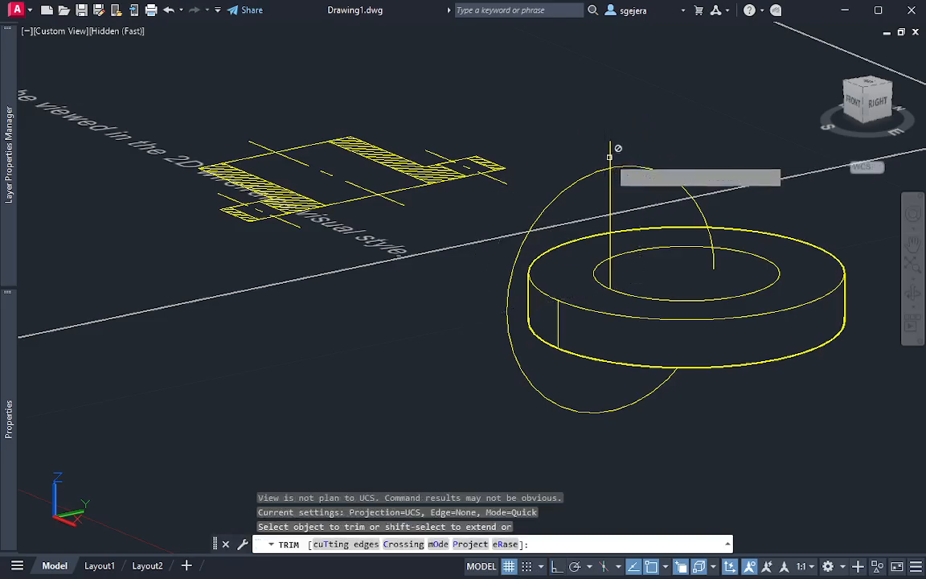
pyautogui.click(611, 158)
pyautogui.press('Escape')
pyautogui.keyDown('shift'); pyautogui.moveTo(691, 262); pyautogui.dragTo(621, 288, button='middle'); pyautogui.keyUp('shift')
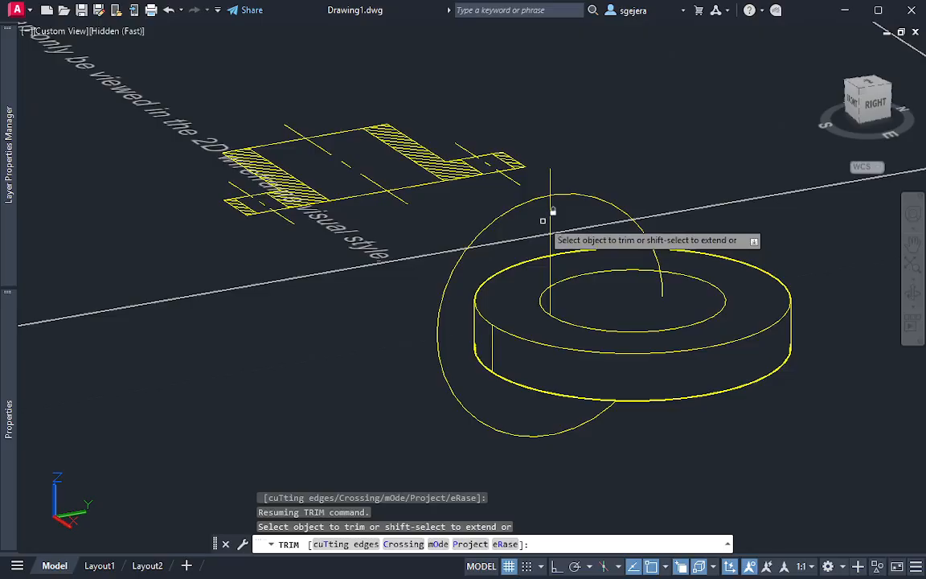
pyautogui.press('Escape')
pyautogui.hotkey('ctrl', 'z')
pyautogui.hotkey('ctrl', 'z')
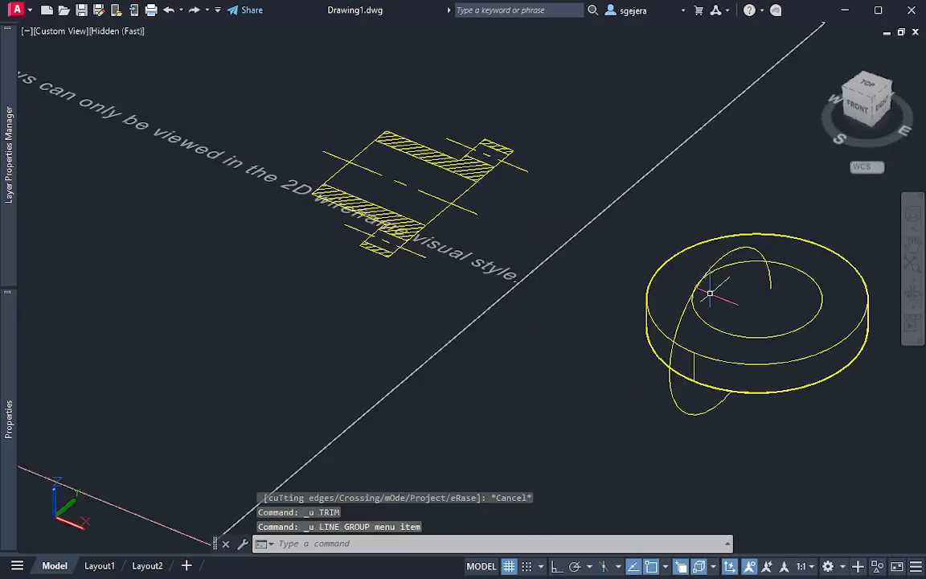
# Draw a vertical line from the hub circle's quadrant on the disc's top face, ending inside the upright circle
pyautogui.keyDown('shift'); pyautogui.moveTo(740, 314); pyautogui.dragTo(728, 206, button='middle'); pyautogui.keyUp('shift')
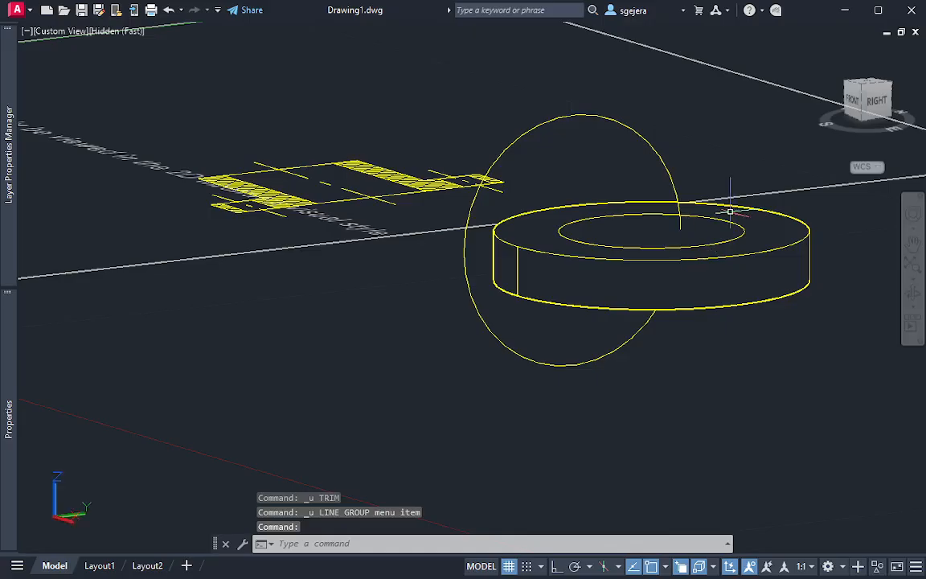
pyautogui.write('l')
pyautogui.press('Return')
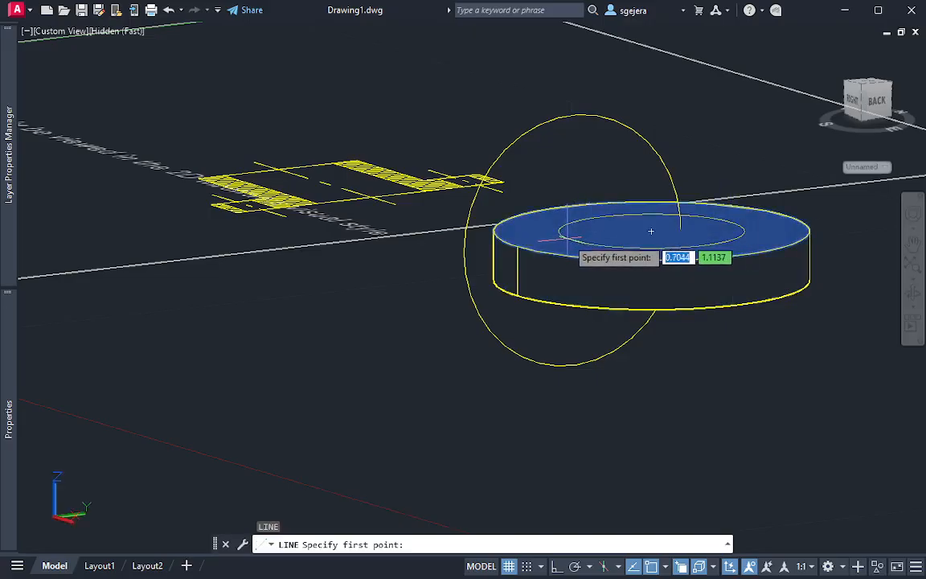
pyautogui.click(574, 239)
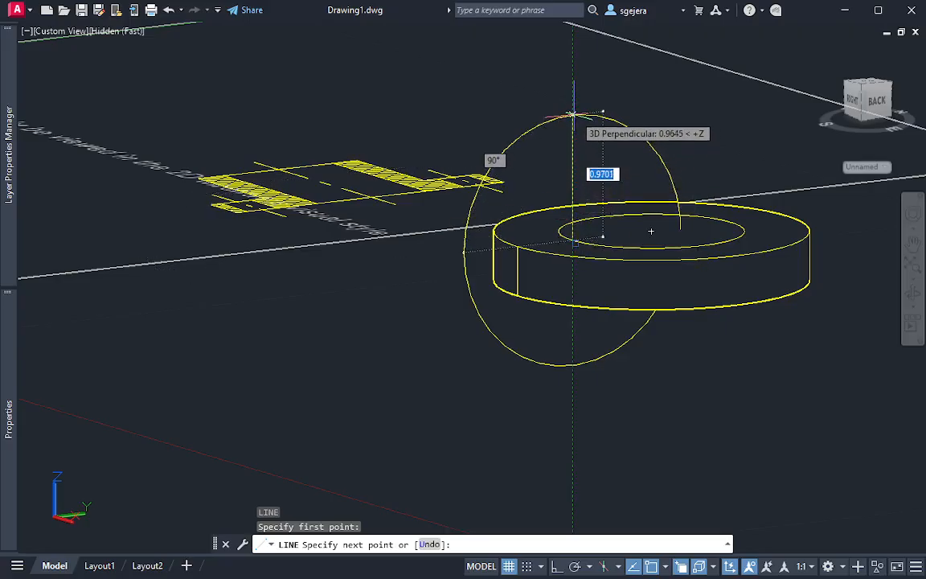
pyautogui.click(665, 567)
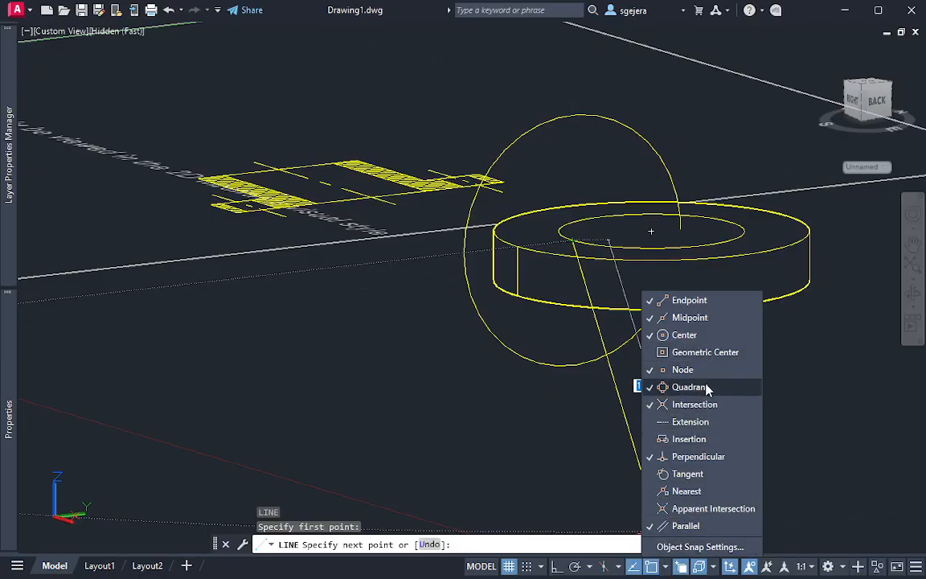
pyautogui.click(577, 188)
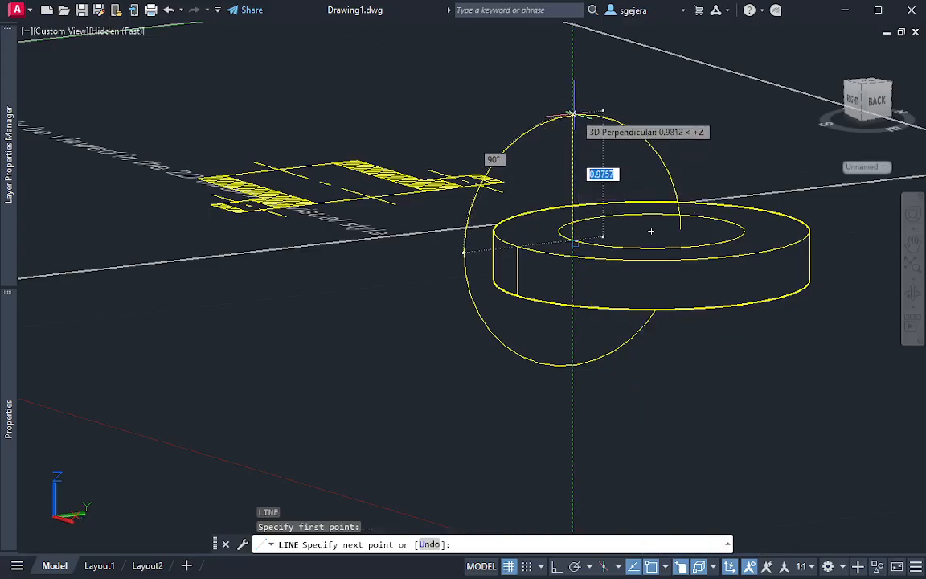
pyautogui.scroll(2, 652, 232)
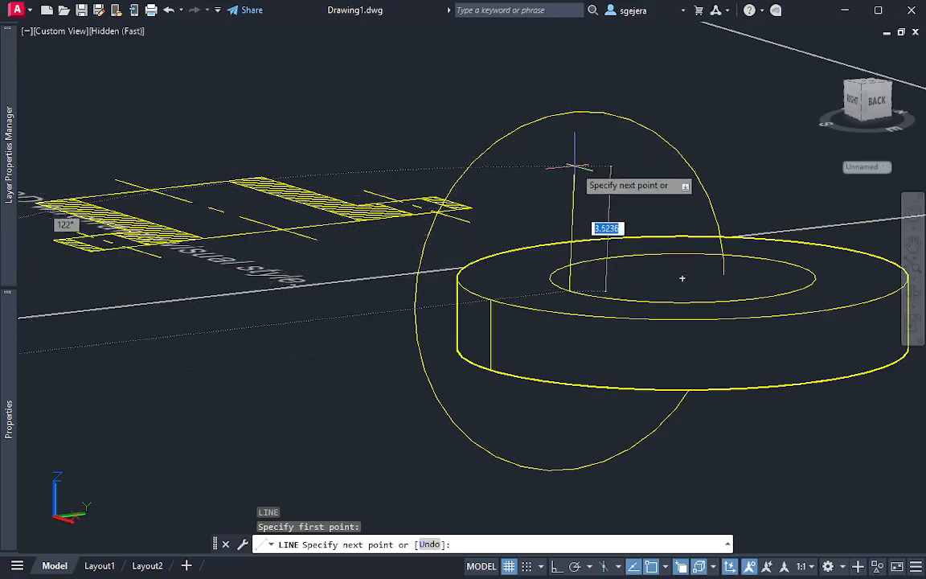
pyautogui.press('F8')
pyautogui.press('Escape')
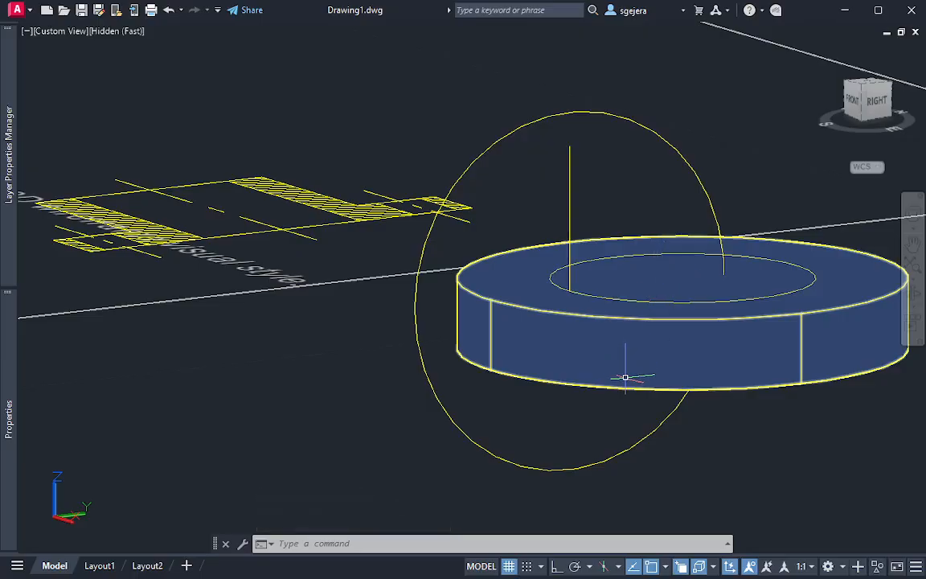
pyautogui.write('ucs')
pyautogui.press('Return')
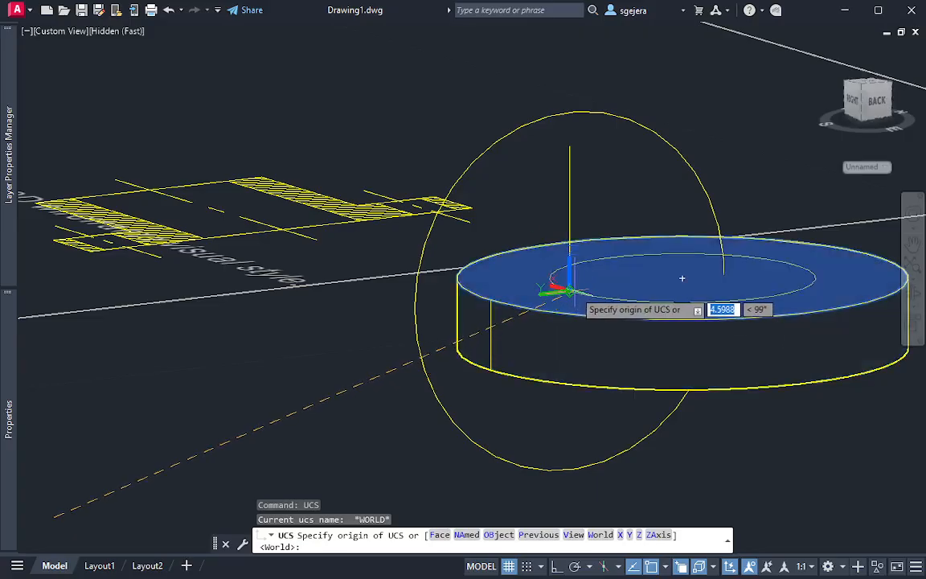
pyautogui.press('Escape')
pyautogui.press('Escape')
pyautogui.moveTo(582, 279); pyautogui.dragTo(584, 319, button='middle')
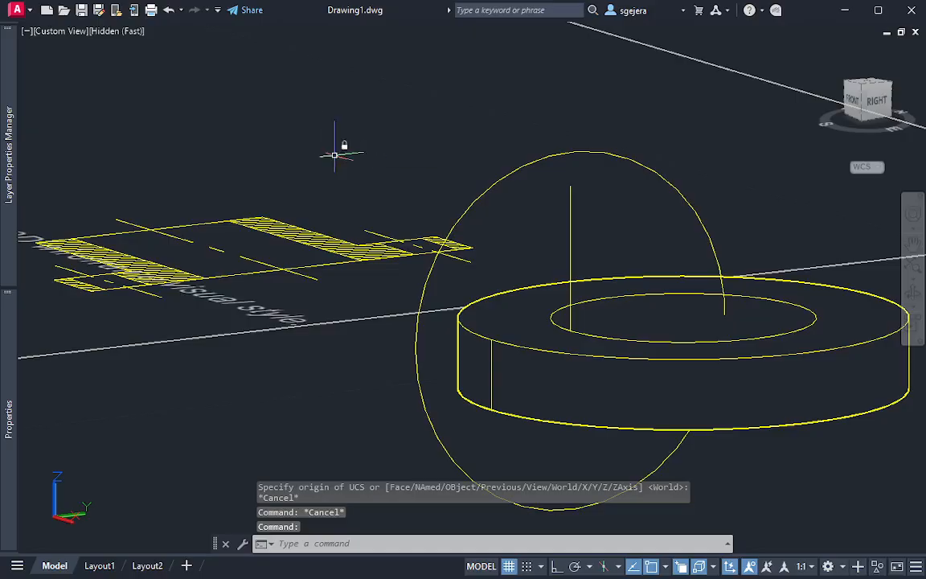
# Turn off the clean screen display and switch the model to the Right view
pyautogui.hotkey('ctrl', '0')
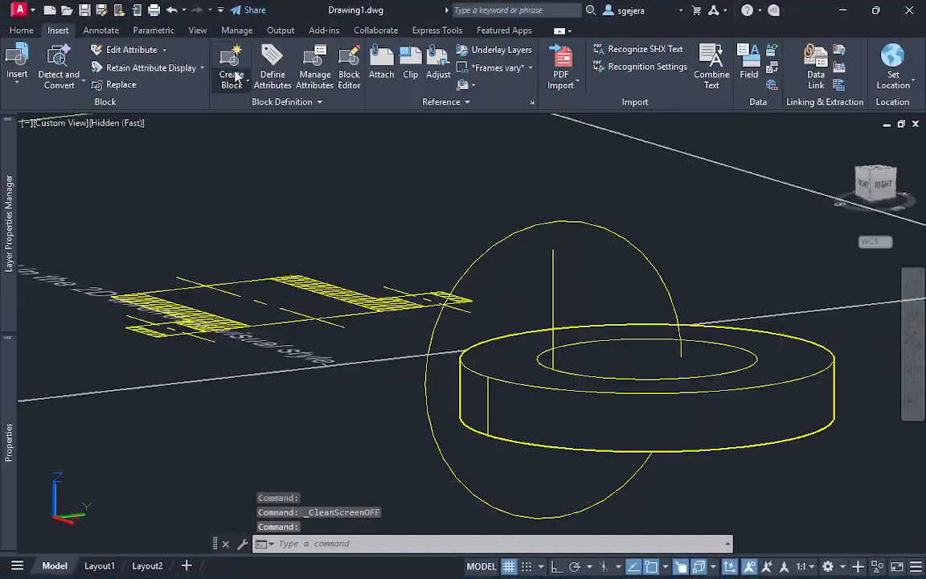
pyautogui.click(198, 30)
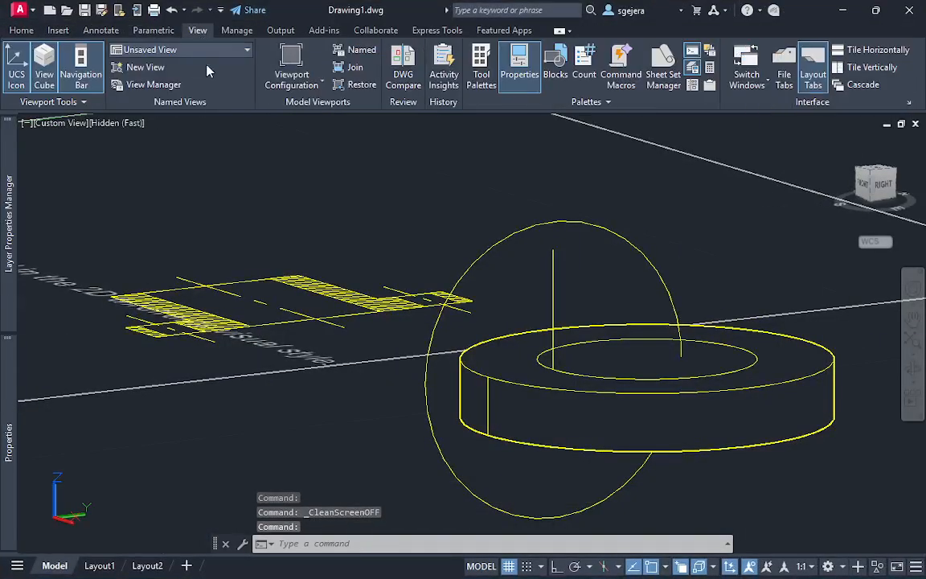
pyautogui.click(218, 51)
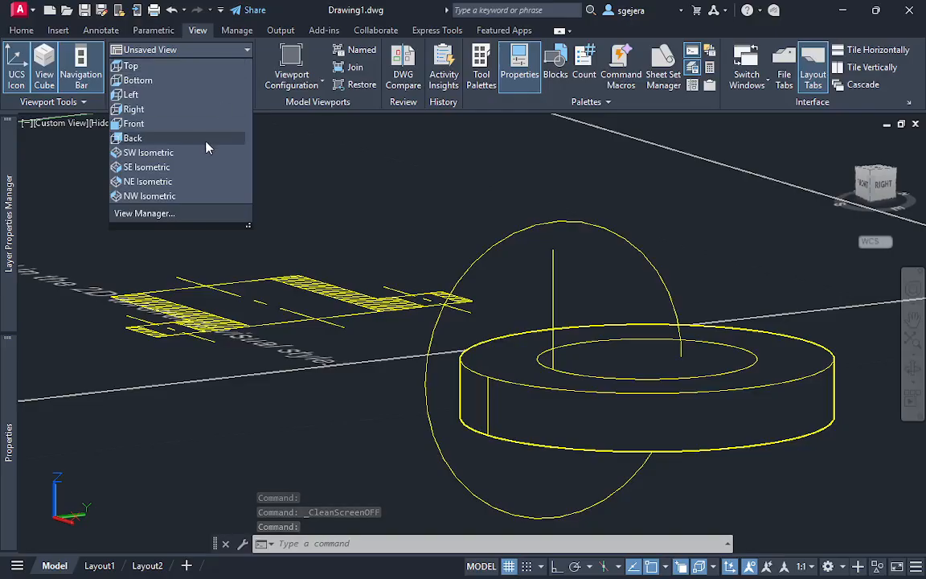
pyautogui.click(149, 108)
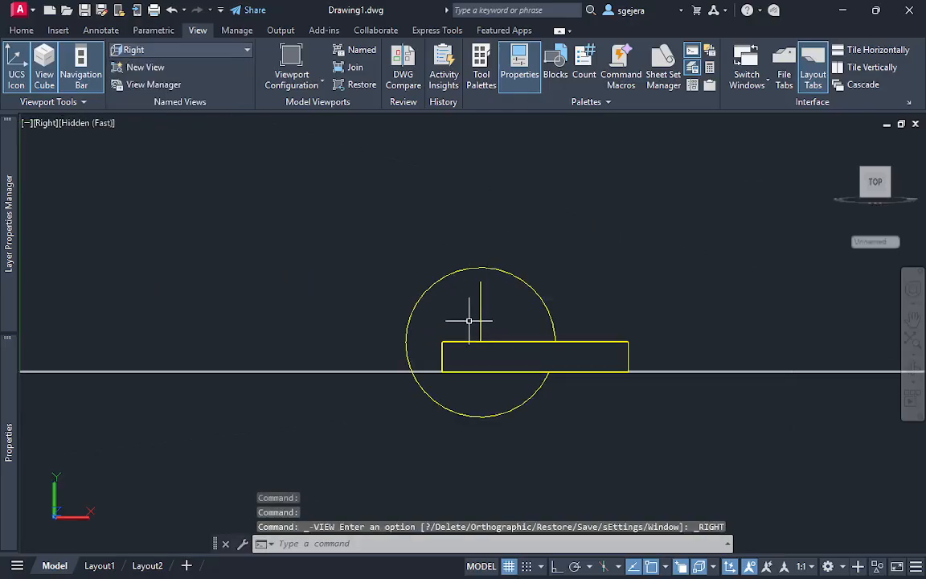
# Erase the short vertical line inside the upright circle
pyautogui.scroll(3, 468, 320)
pyautogui.click(498, 313)
pyautogui.click(488, 322)
pyautogui.press('Delete')
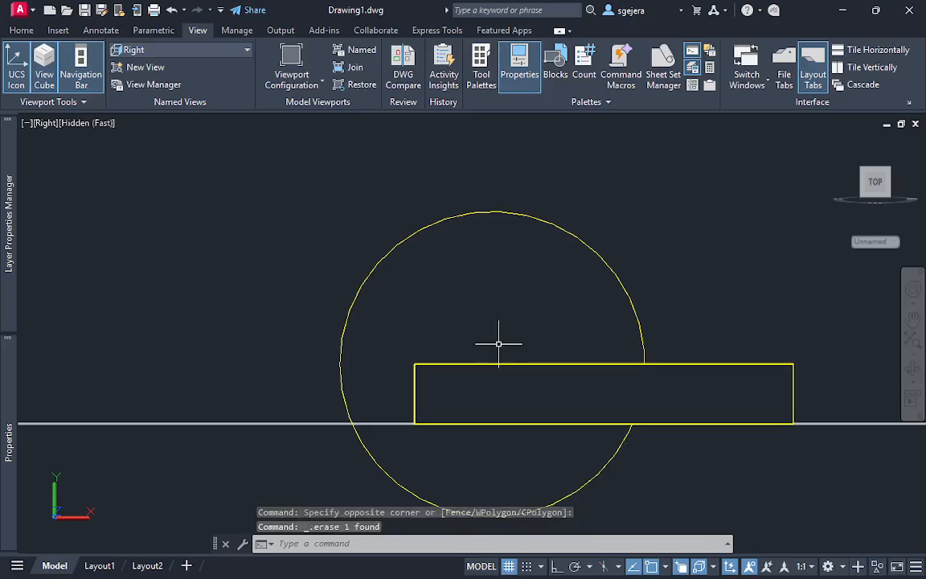
# Draw an orthogonal vertical line from the hub circle's quadrant on the disc's top face to above the upright circle
pyautogui.write('l')
pyautogui.press('Return')
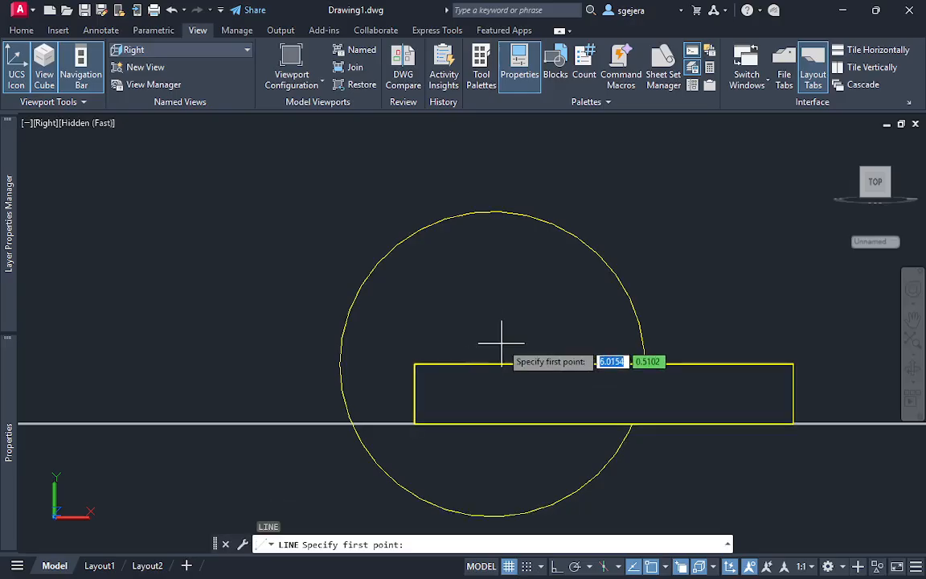
pyautogui.keyDown('shift'); pyautogui.moveTo(500, 343); pyautogui.dragTo(499, 358, button='middle'); pyautogui.keyUp('shift')
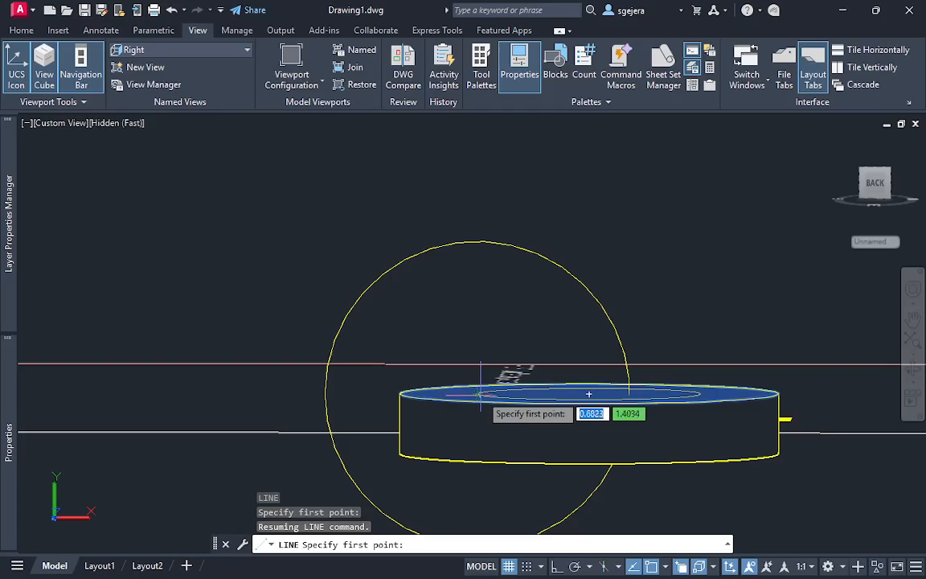
pyautogui.click(478, 393)
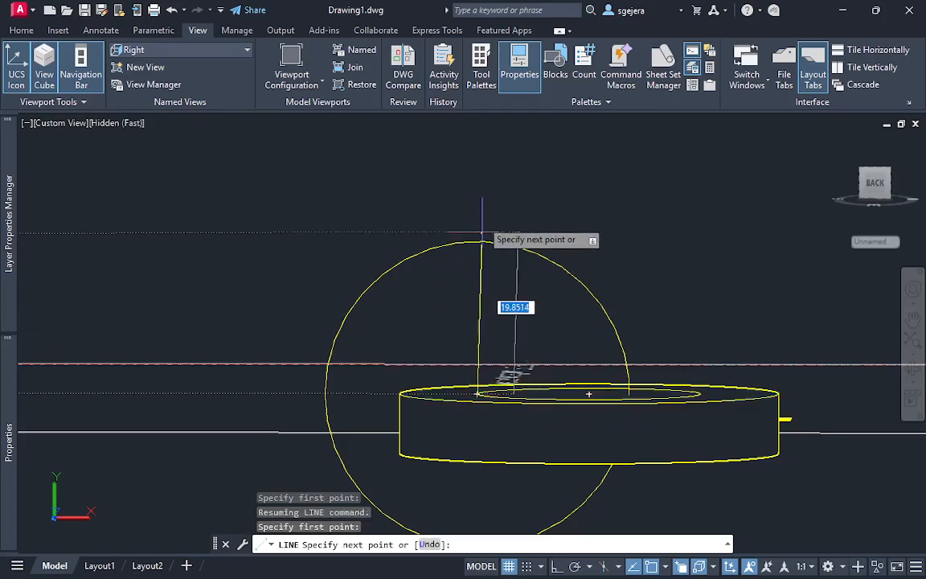
pyautogui.press('F8')
pyautogui.click(479, 207)
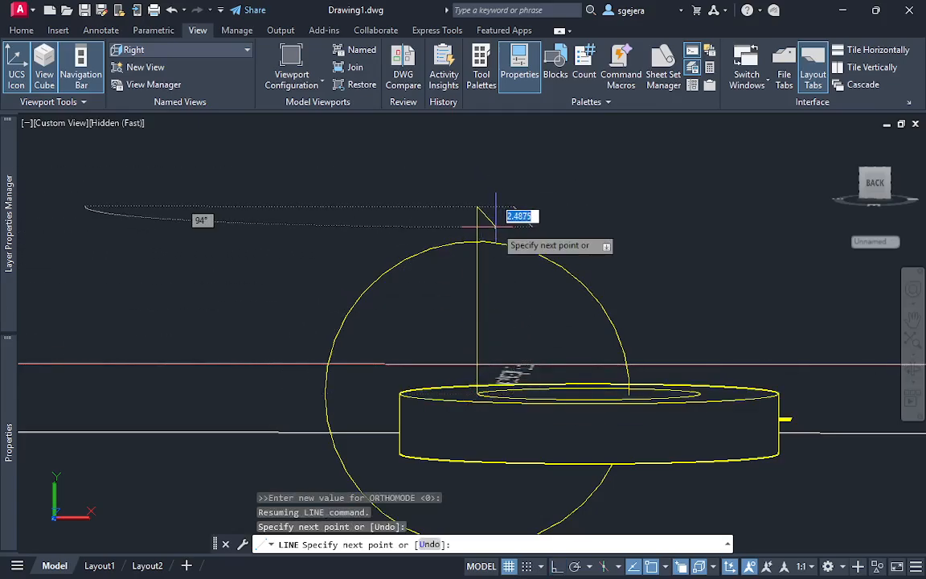
pyautogui.press('Escape')
# Trim the part of the vertical line that extends above the upright circle
pyautogui.write('tr')
pyautogui.press('Return')
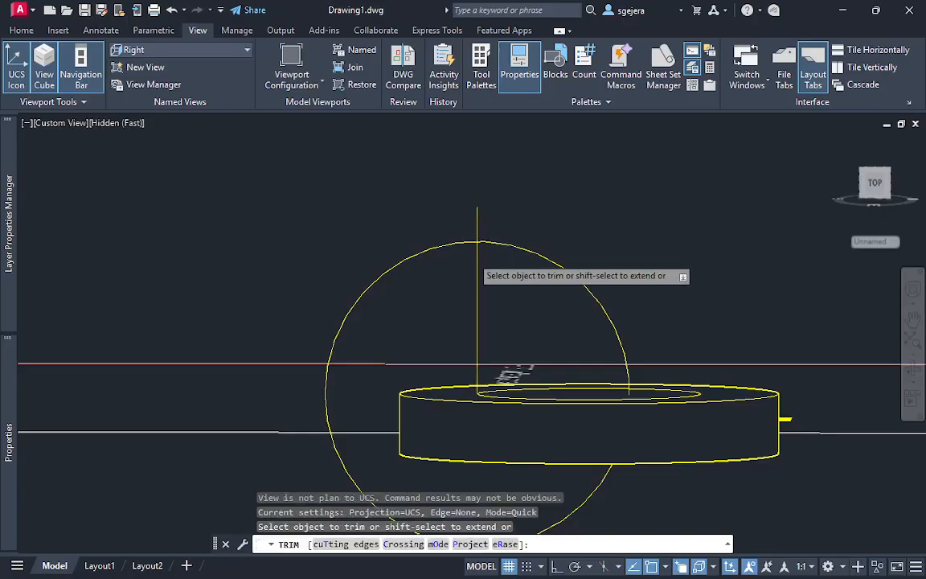
pyautogui.scroll(5, 487, 212)
pyautogui.click(478, 209)
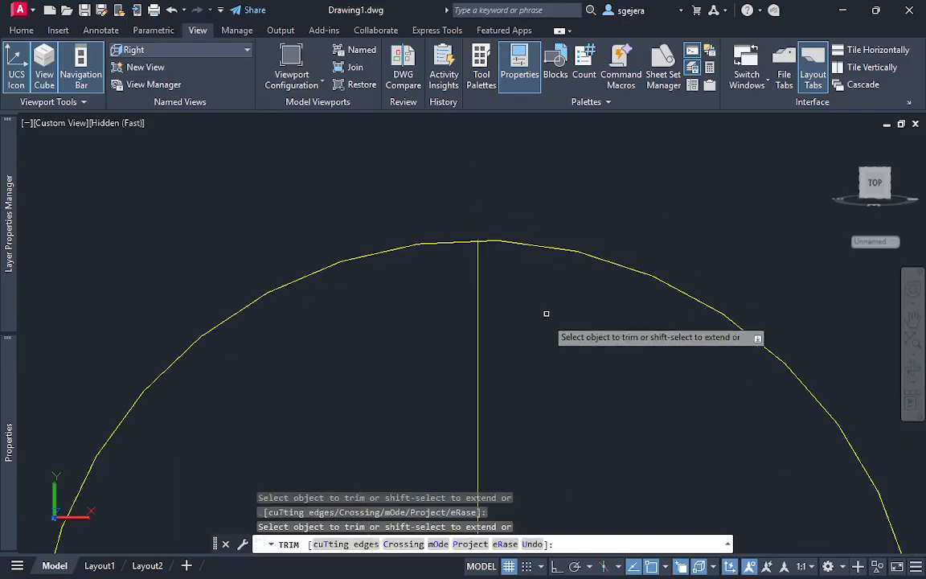
pyautogui.press('Escape')
# Press-pull the hub circle on the disc's top face upward to the top endpoint of the vertical line
pyautogui.scroll(-3, 554, 352)
pyautogui.keyDown('shift'); pyautogui.moveTo(554, 353); pyautogui.dragTo(661, 456, button='middle'); pyautogui.keyUp('shift')
pyautogui.keyDown('shift'); pyautogui.moveTo(622, 418); pyautogui.dragTo(633, 435, button='middle'); pyautogui.keyUp('shift')
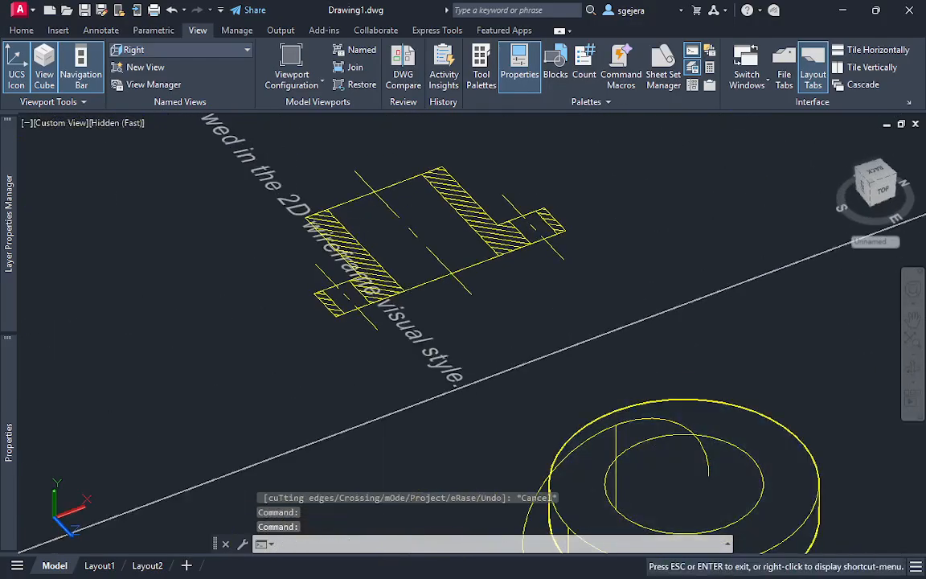
pyautogui.moveTo(654, 472); pyautogui.dragTo(632, 346, button='middle')
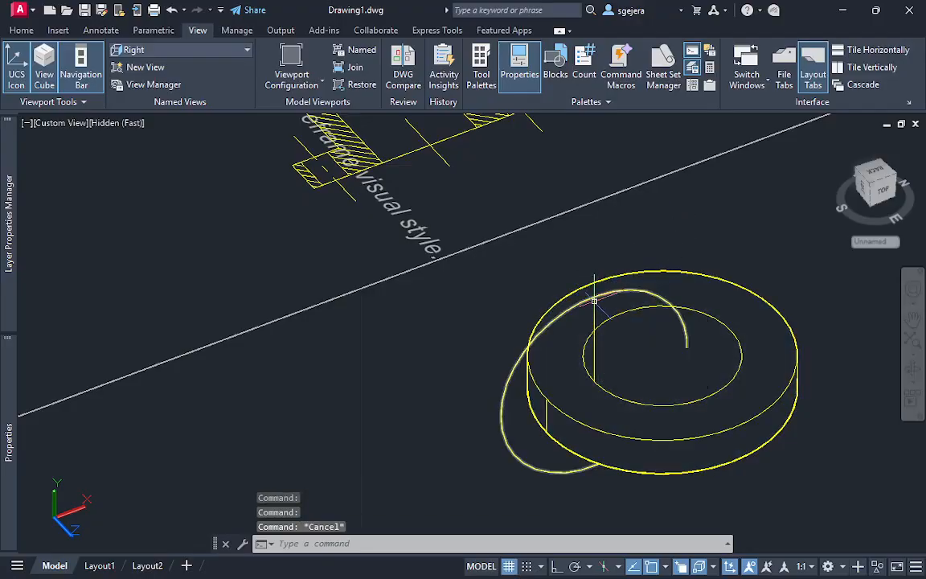
pyautogui.press('Escape')
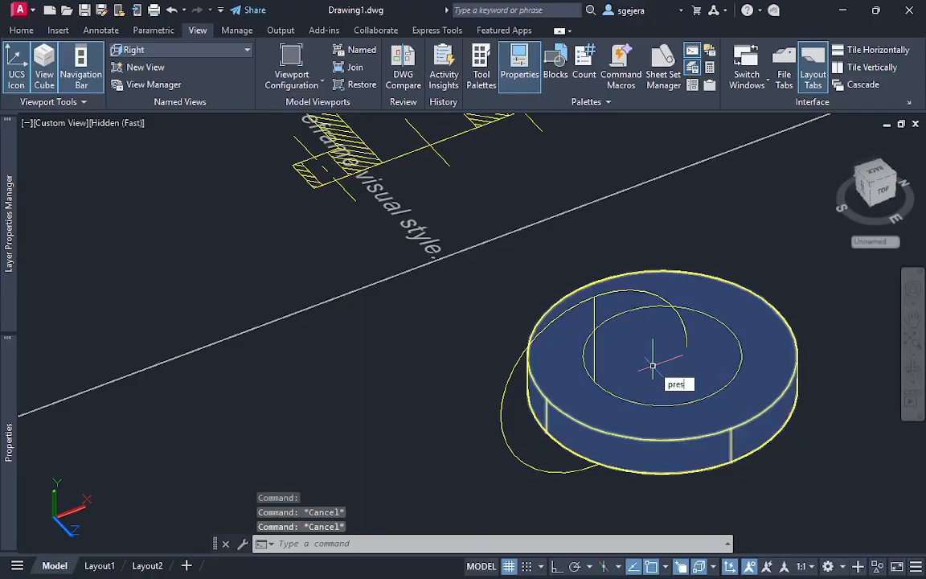
pyautogui.write('PRESSPULL')
pyautogui.press('Return')
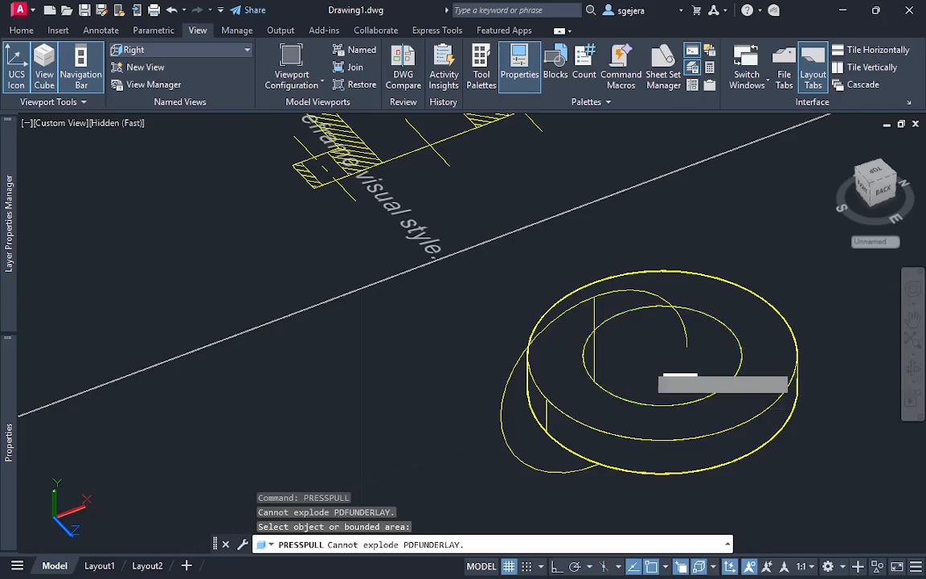
pyautogui.click(648, 363)
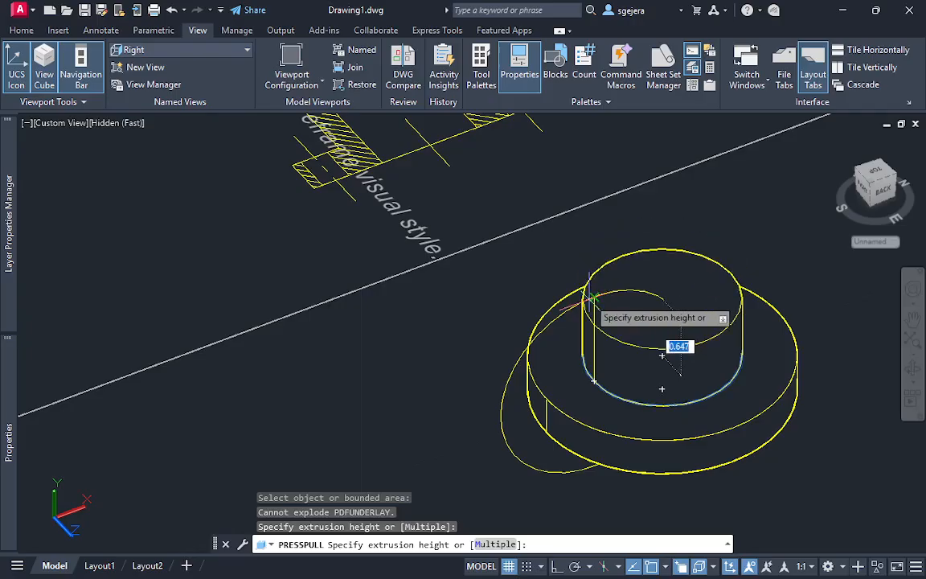
pyautogui.click(594, 298)
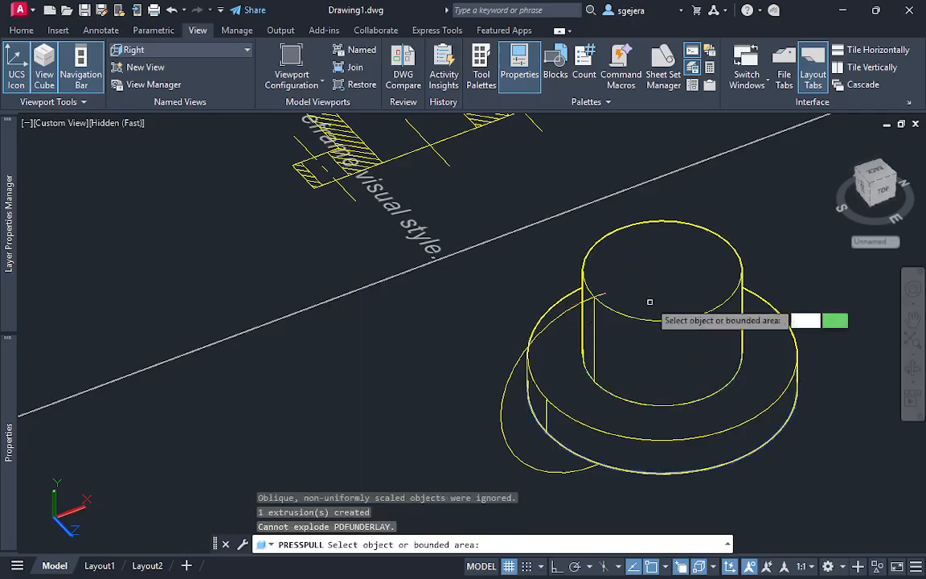
pyautogui.keyDown('shift'); pyautogui.moveTo(644, 402); pyautogui.dragTo(695, 426, button='middle'); pyautogui.keyUp('shift')
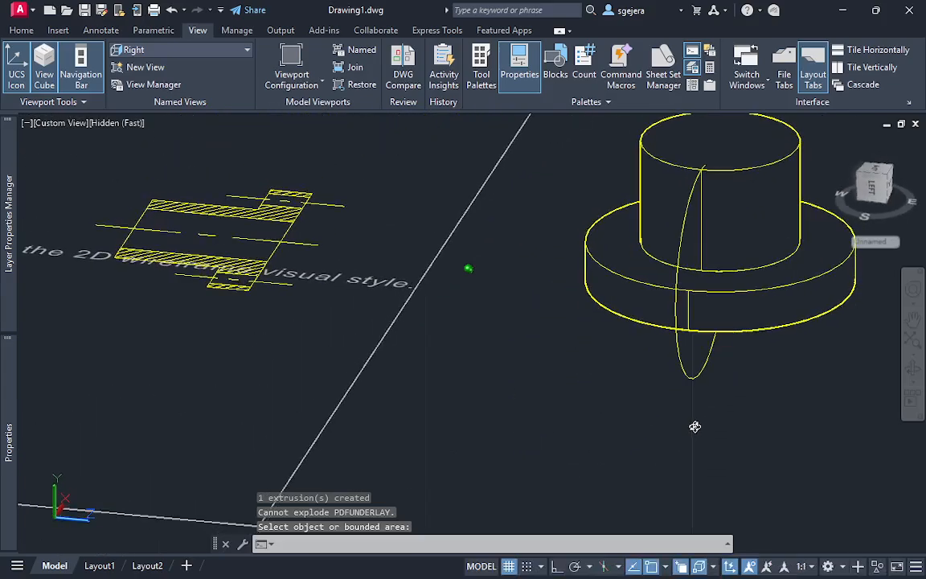
pyautogui.press('Return')
# Erase the upright construction circle from the flange model
pyautogui.click(705, 390)
pyautogui.click(660, 351)
pyautogui.press('Delete')
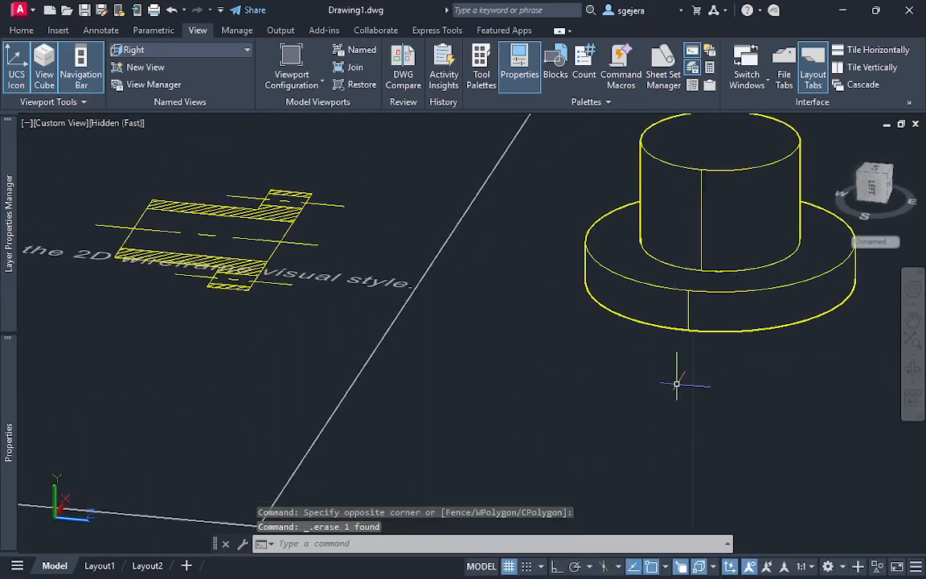
pyautogui.moveTo(676, 383)
pyautogui.keyDown('shift'); pyautogui.mouseDown(button='middle')
pyautogui.moveTo(696, 333)
pyautogui.moveTo(696, 401)
pyautogui.moveTo(666, 399)
pyautogui.moveTo(637, 358)
pyautogui.moveTo(597, 352)
pyautogui.moveTo(633, 376)
pyautogui.moveTo(682, 378)
pyautogui.moveTo(727, 426)
pyautogui.mouseUp(button='middle'); pyautogui.keyUp('shift')
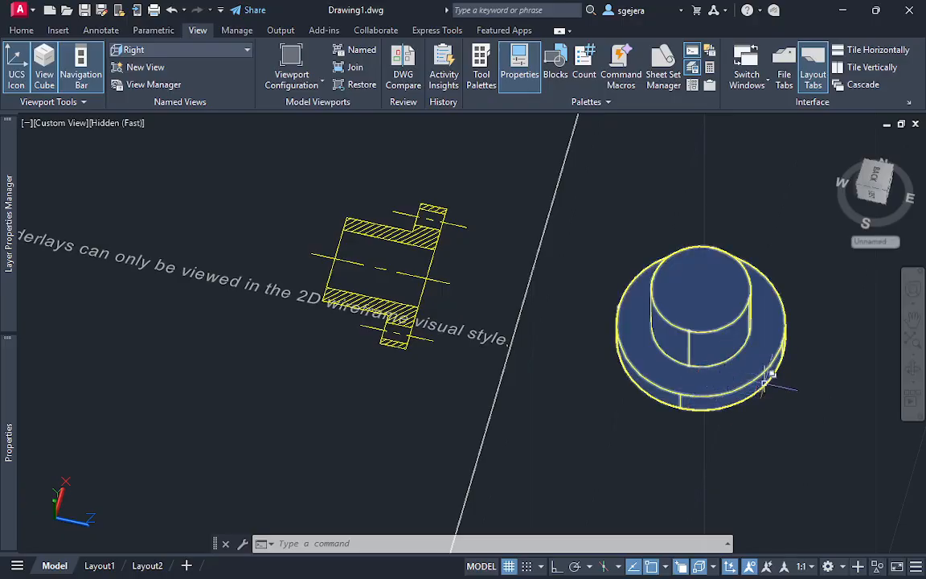
pyautogui.keyDown('shift'); pyautogui.moveTo(713, 378); pyautogui.dragTo(705, 402, button='middle'); pyautogui.keyUp('shift')
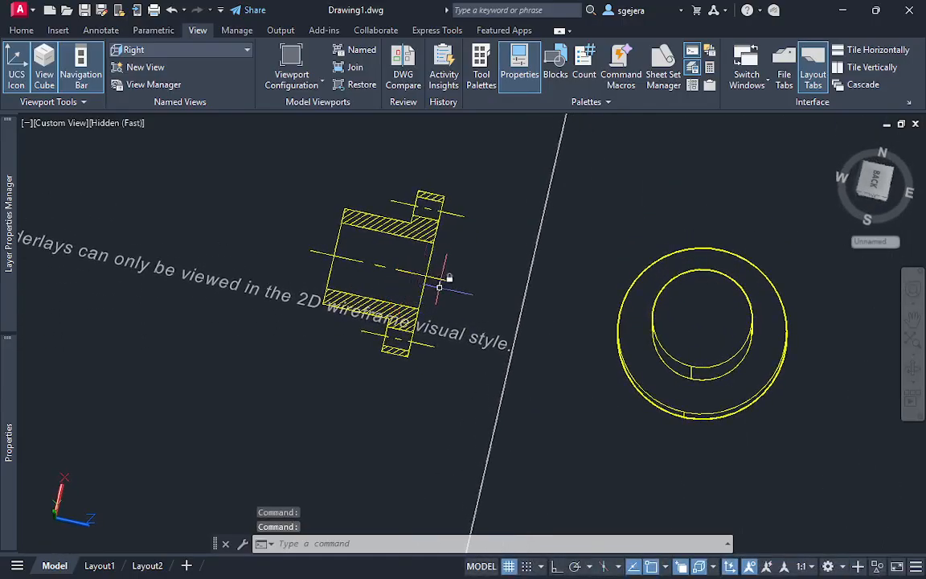
pyautogui.write('c')
pyautogui.press('Return')
pyautogui.click(411, 262)
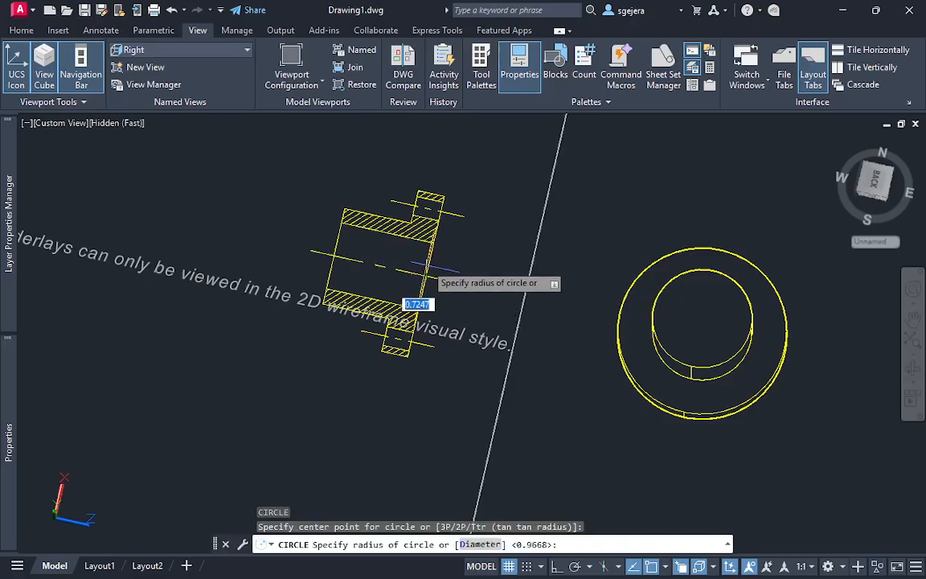
pyautogui.press('Escape')
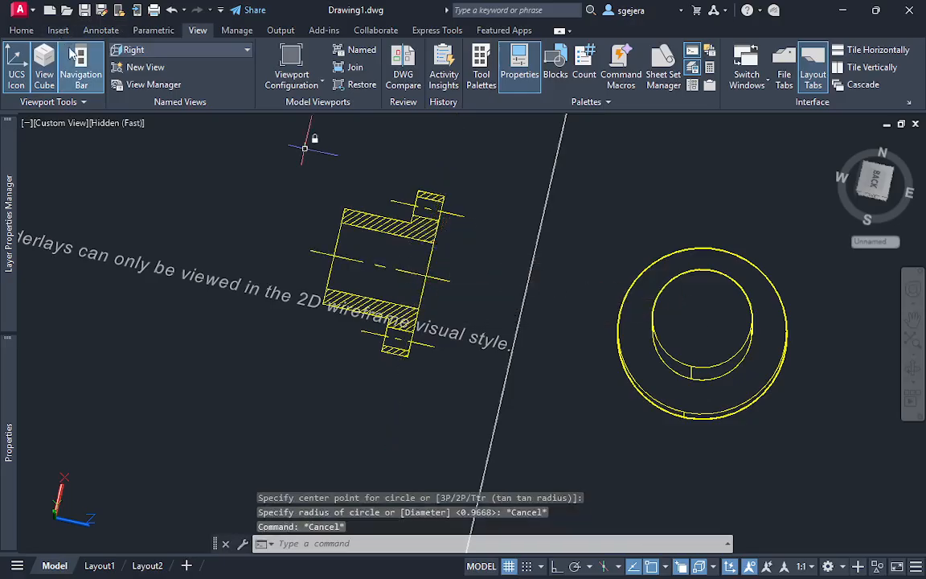
pyautogui.click(143, 51)
pyautogui.press('Escape')
pyautogui.press('Escape')
pyautogui.press('Escape')
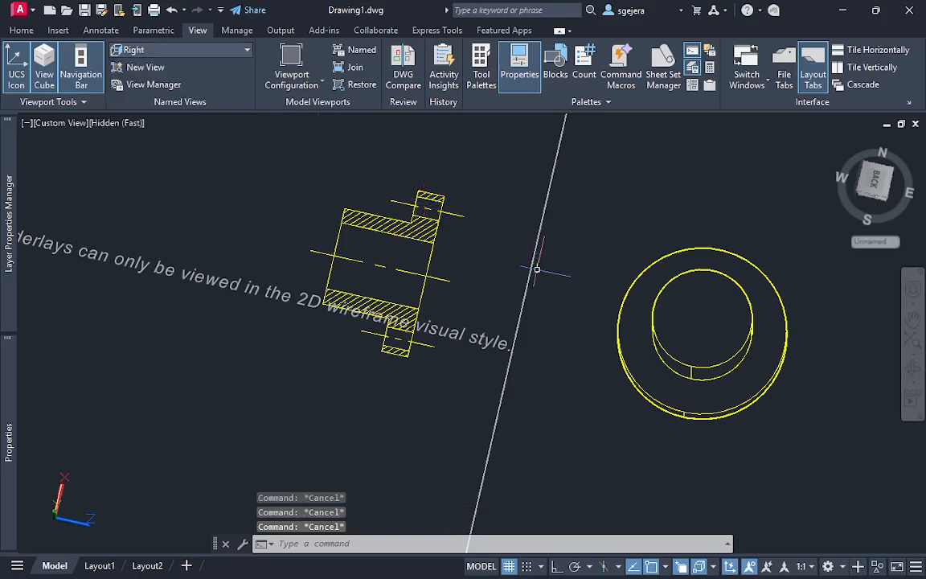
# Restore the World coordinate system and draw a circle centered on the section's flange face, with its radius reaching the bore edge
pyautogui.click(872, 241)
pyautogui.click(865, 258)
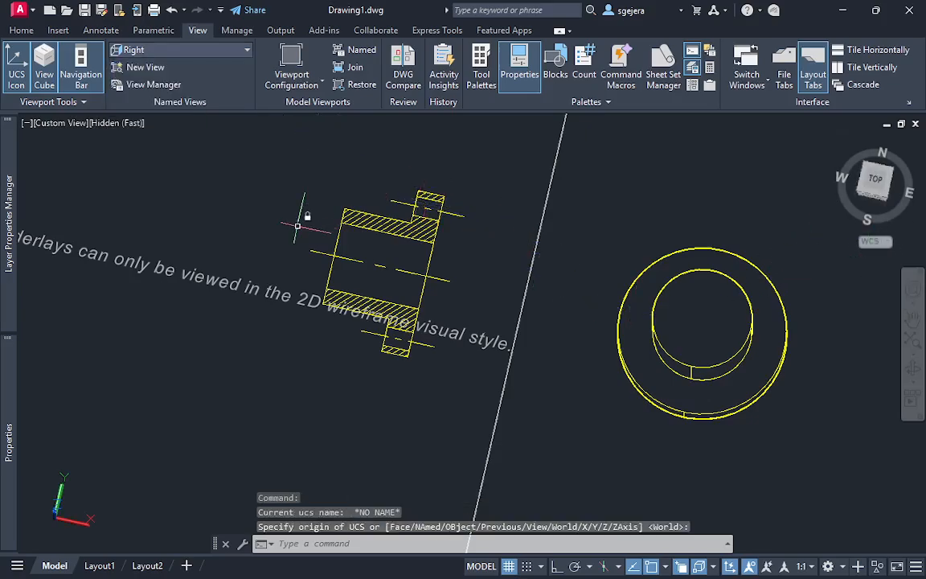
pyautogui.press('Escape')
pyautogui.write('c')
pyautogui.press('Return')
pyautogui.click(426, 277)
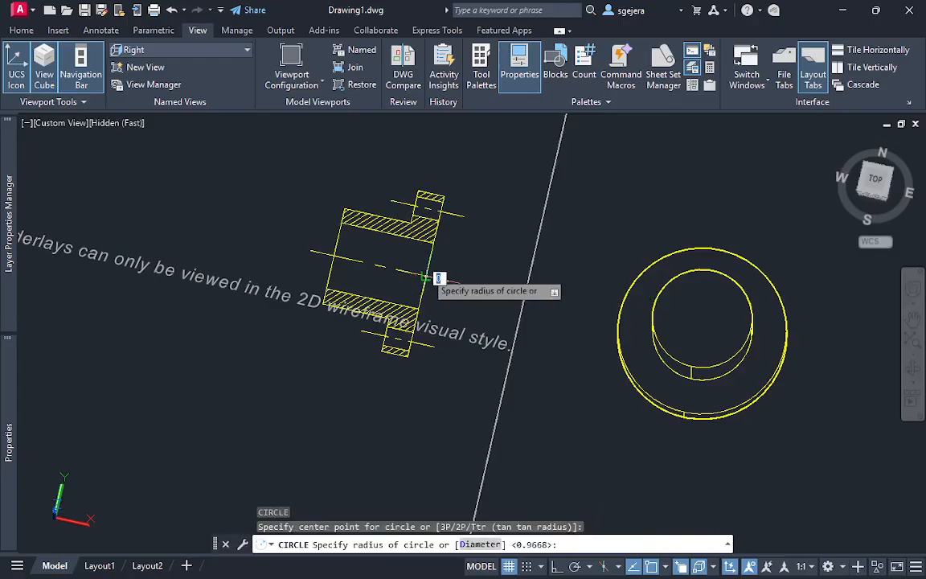
pyautogui.click(419, 308)
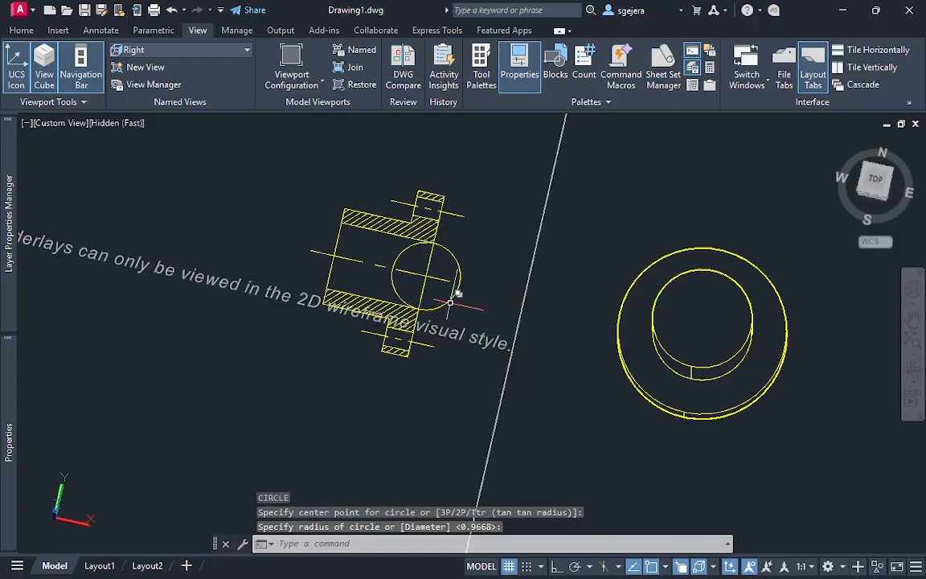
# Move the bore circle from its center on the section to the center of the hub's top face
pyautogui.click(451, 301)
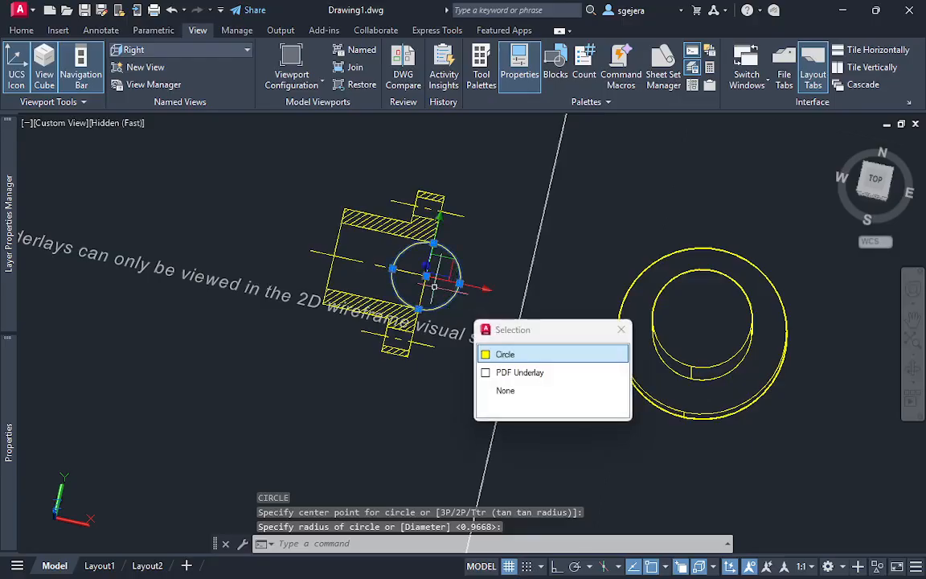
pyautogui.press('Escape')
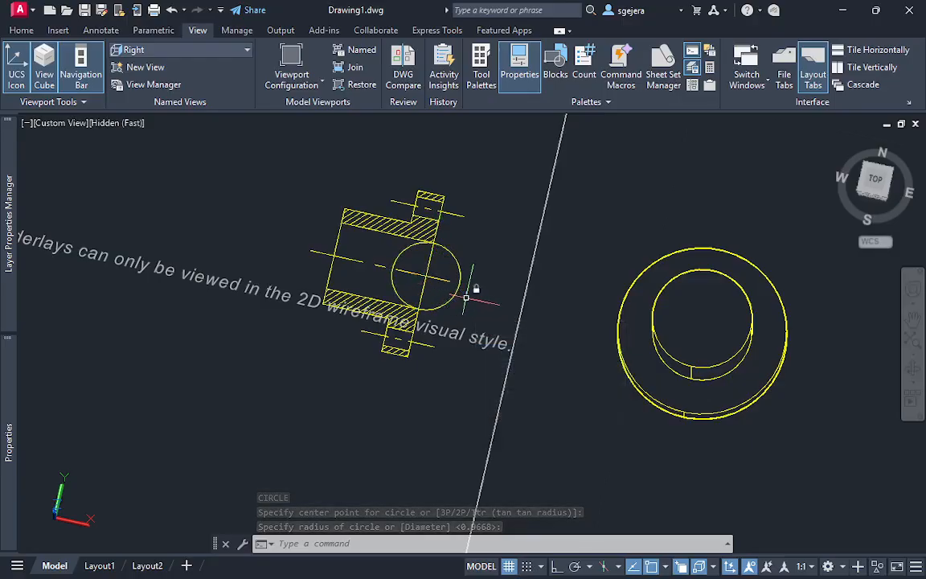
pyautogui.write('m')
pyautogui.press('Return')
pyautogui.click(455, 295)
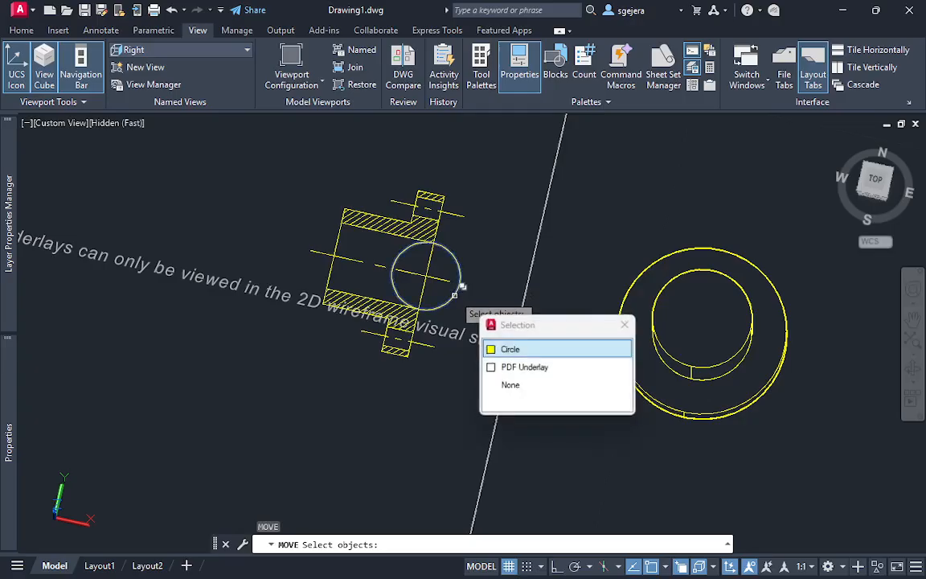
pyautogui.click(496, 348)
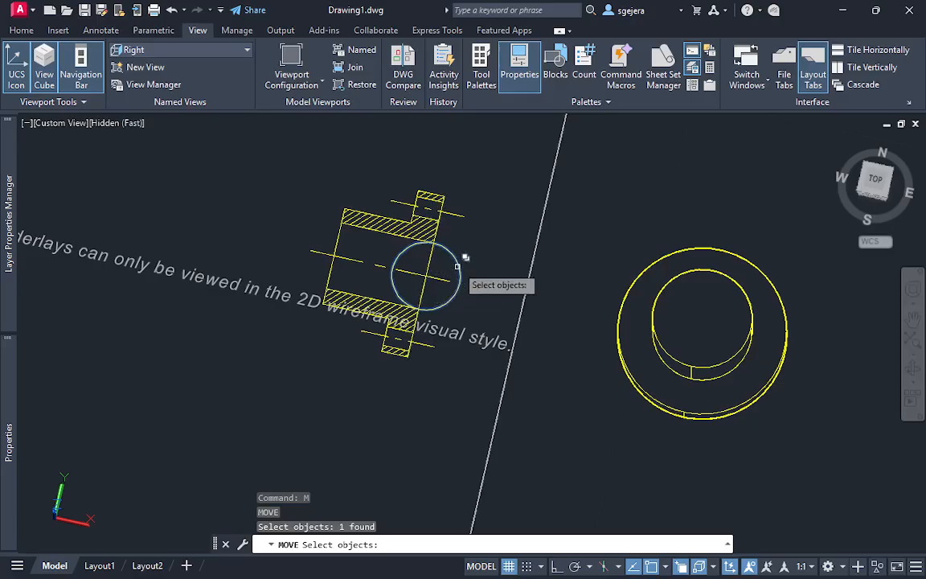
pyautogui.press('Return')
pyautogui.click(432, 273)
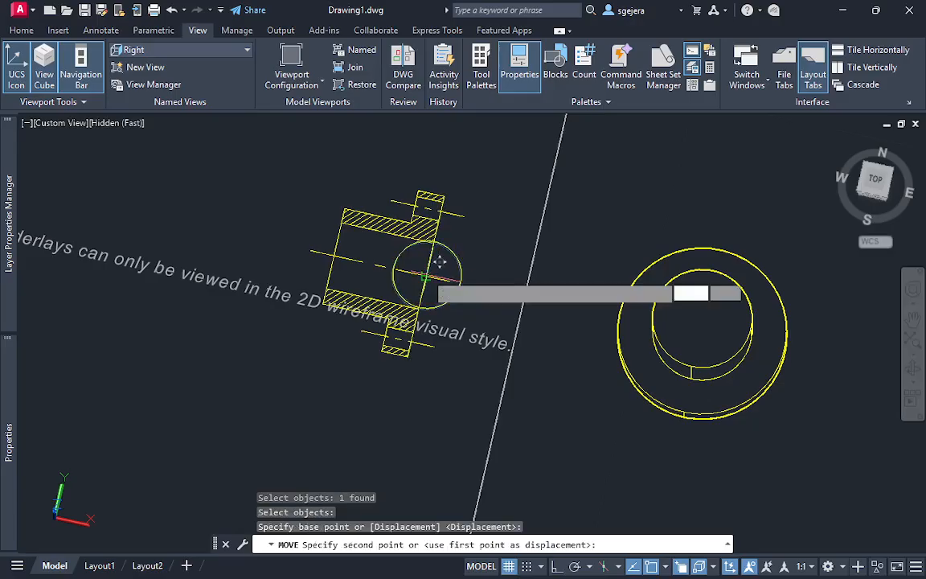
pyautogui.click(714, 306)
pyautogui.press('Escape')
# Press-pull the bore circle downward through the hub and flange to cut the through hole
pyautogui.keyDown('shift'); pyautogui.moveTo(779, 455); pyautogui.dragTo(766, 367, button='middle'); pyautogui.keyUp('shift')
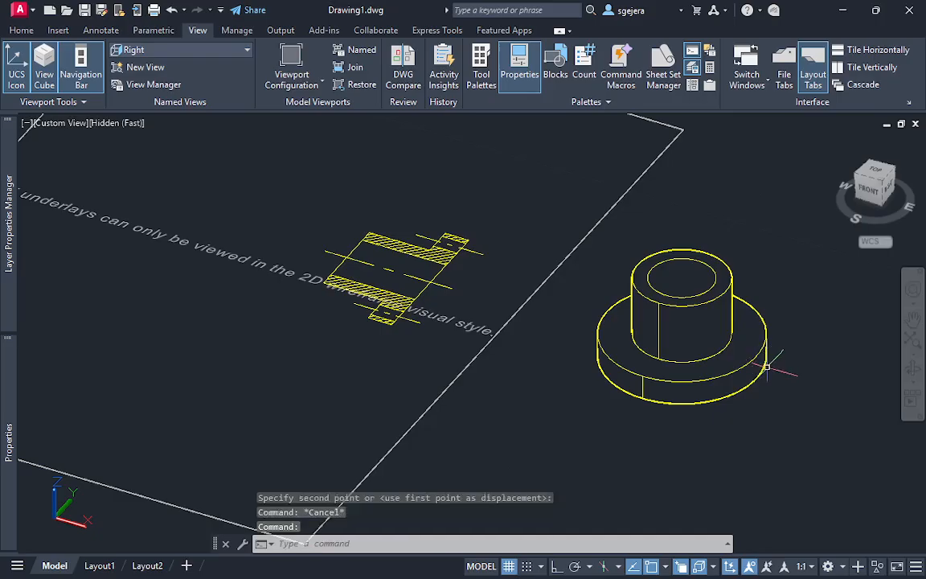
pyautogui.press('Return')
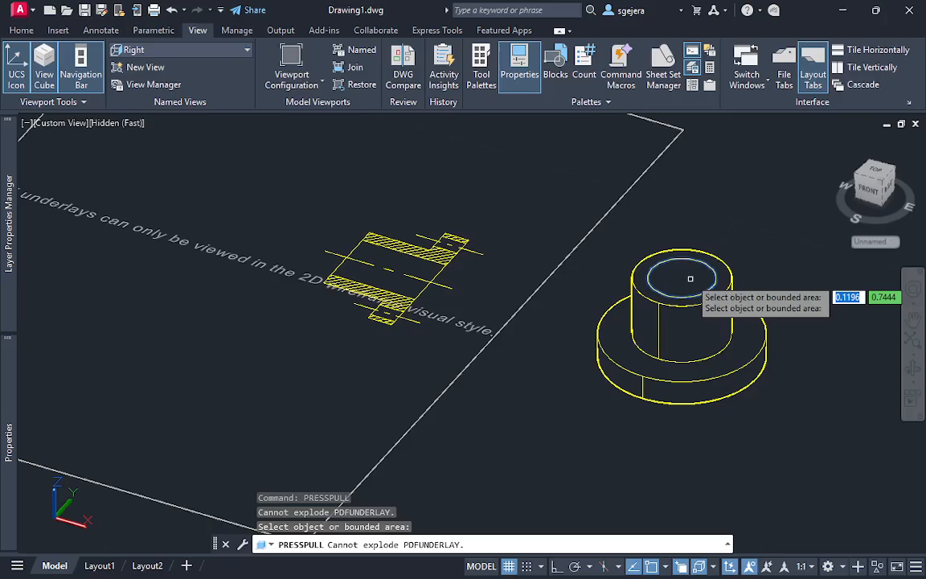
pyautogui.click(690, 278)
pyautogui.click(721, 513)
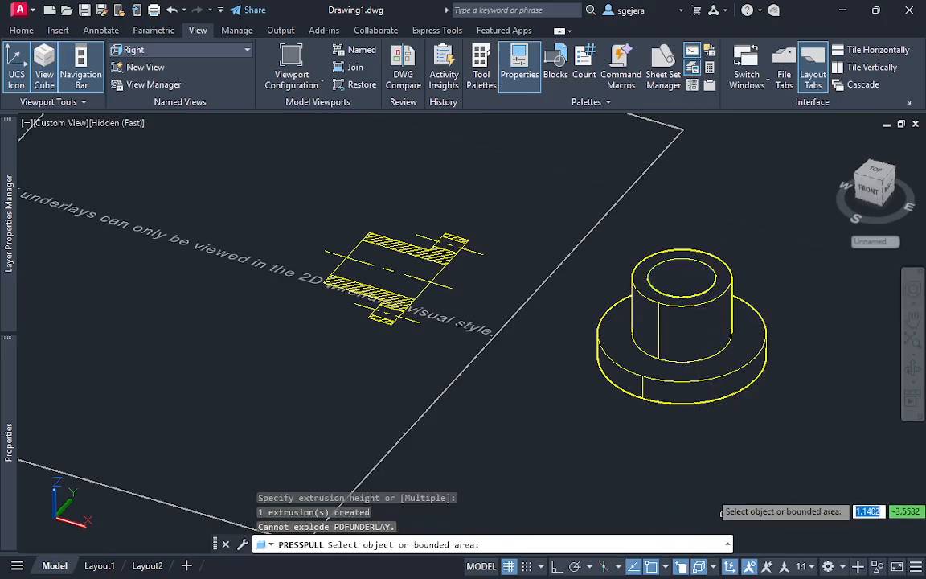
pyautogui.keyDown('shift'); pyautogui.moveTo(802, 413); pyautogui.dragTo(791, 484, button='middle'); pyautogui.keyUp('shift')
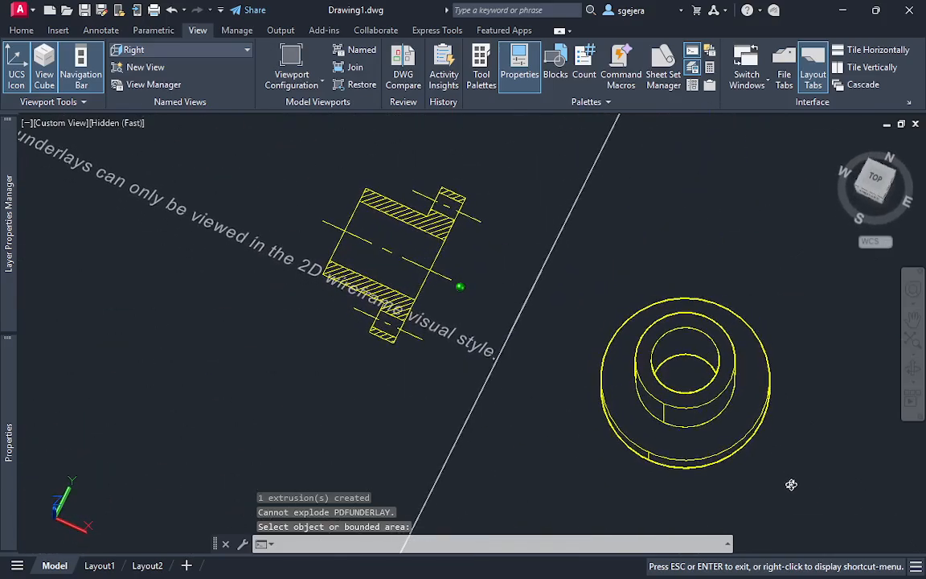
pyautogui.press('Return')
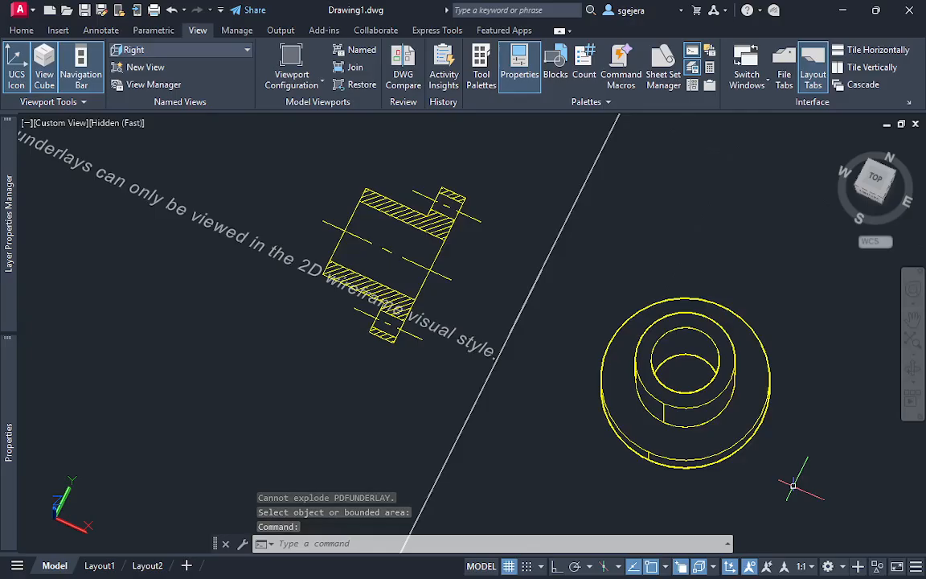
# Draw a circle centered where the section's main centerline meets the flange's outer face
pyautogui.scroll(3, 687, 366)
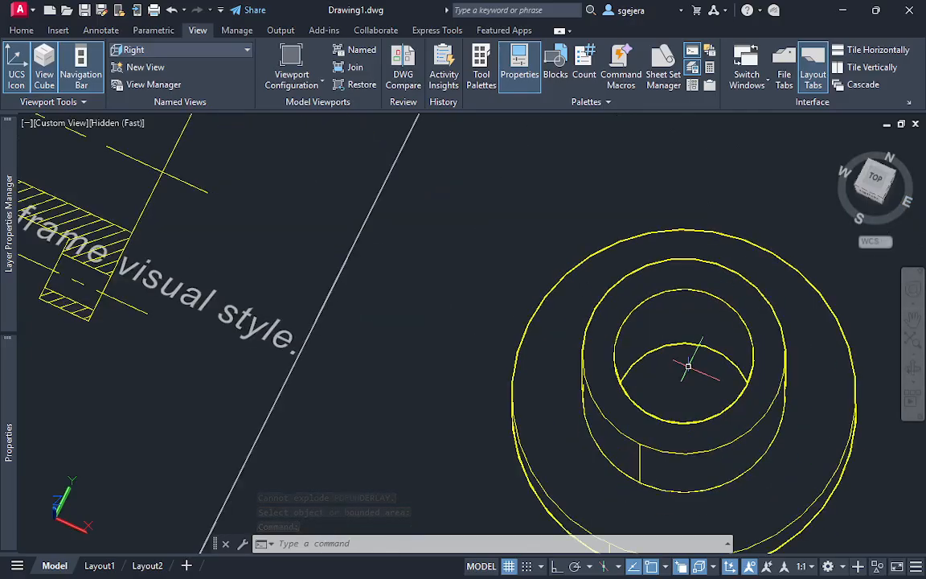
pyautogui.scroll(-2, 688, 374)
pyautogui.moveTo(689, 387); pyautogui.dragTo(698, 354, button='middle')
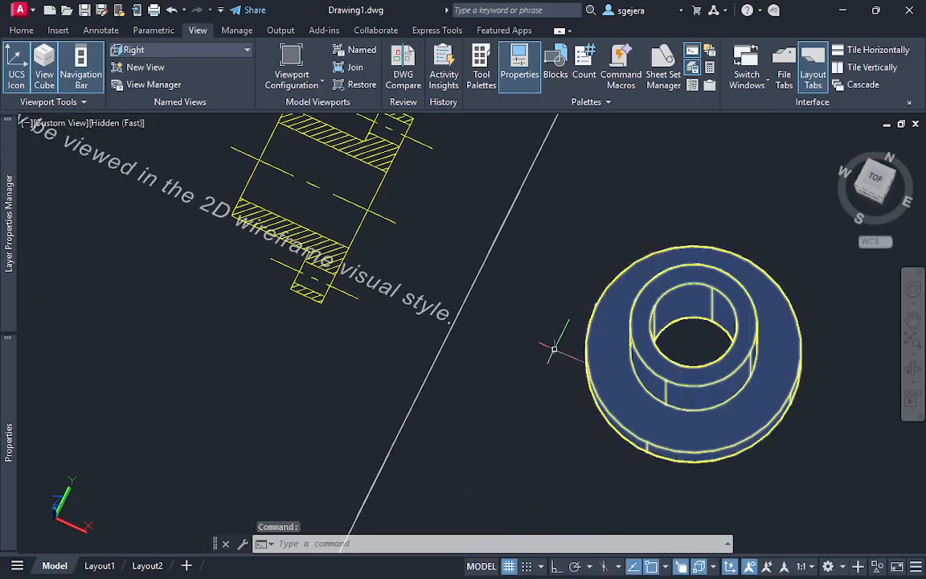
pyautogui.moveTo(448, 304)
pyautogui.mouseDown(button='middle')
pyautogui.moveTo(493, 400)
pyautogui.moveTo(554, 440)
pyautogui.mouseUp(button='middle')
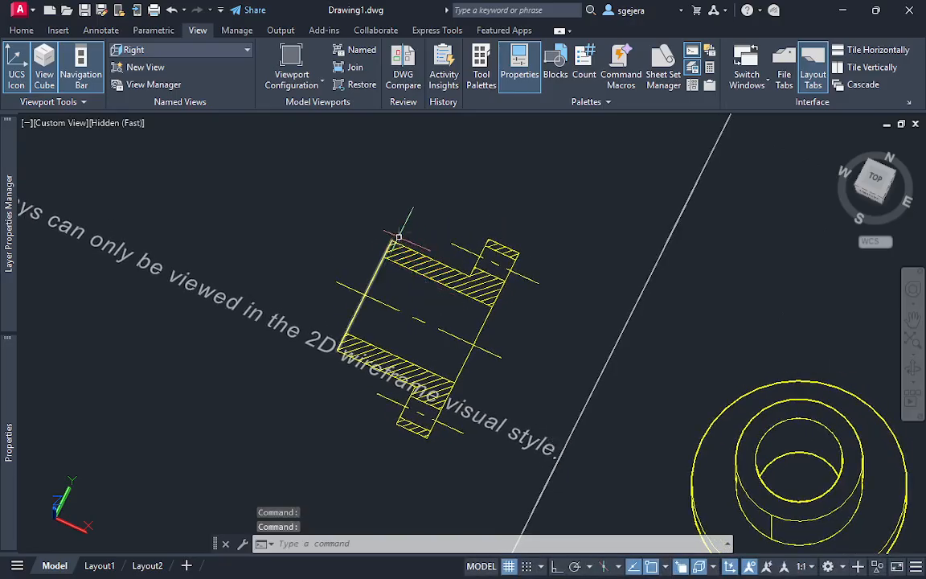
pyautogui.moveTo(764, 406); pyautogui.dragTo(691, 306, button='middle')
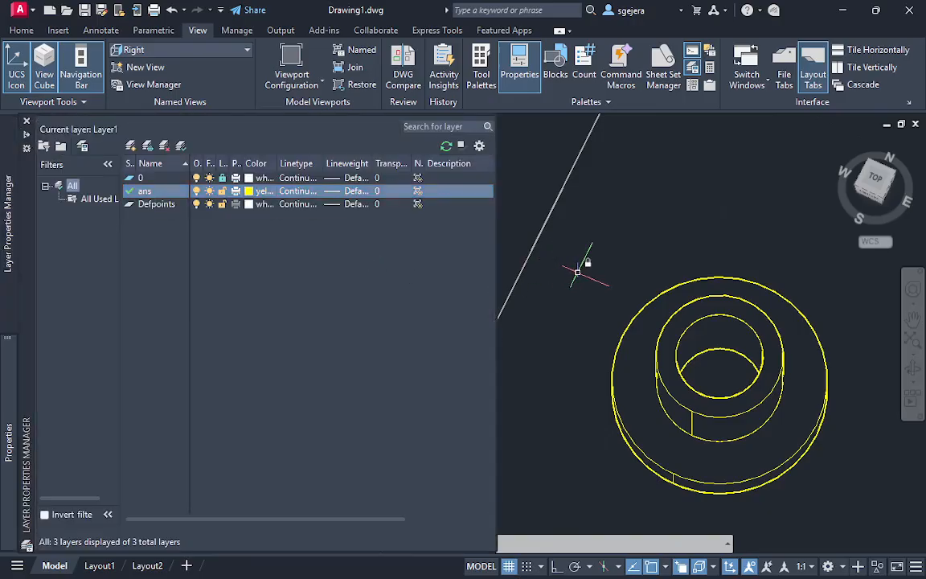
pyautogui.press('Escape')
pyautogui.scroll(1, 492, 256)
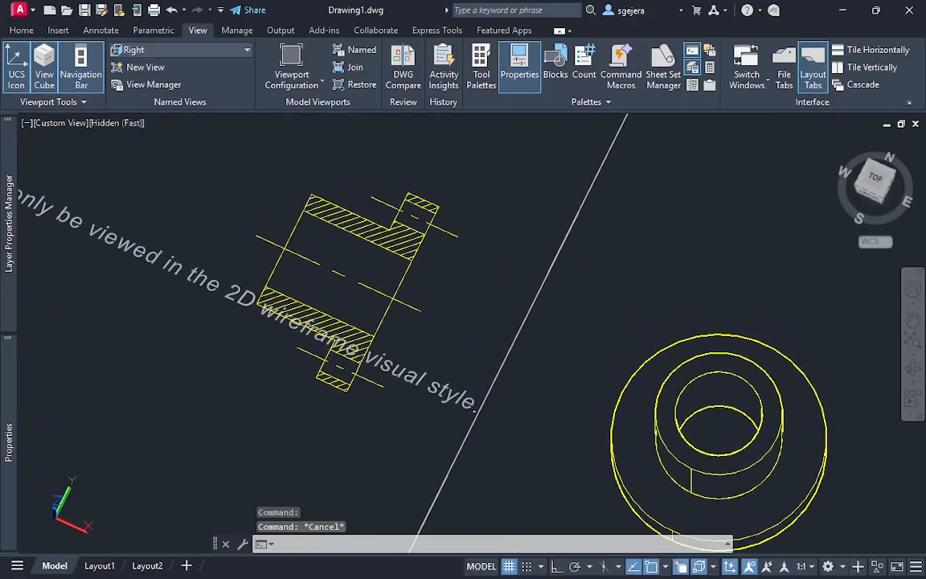
pyautogui.scroll(3, 423, 279)
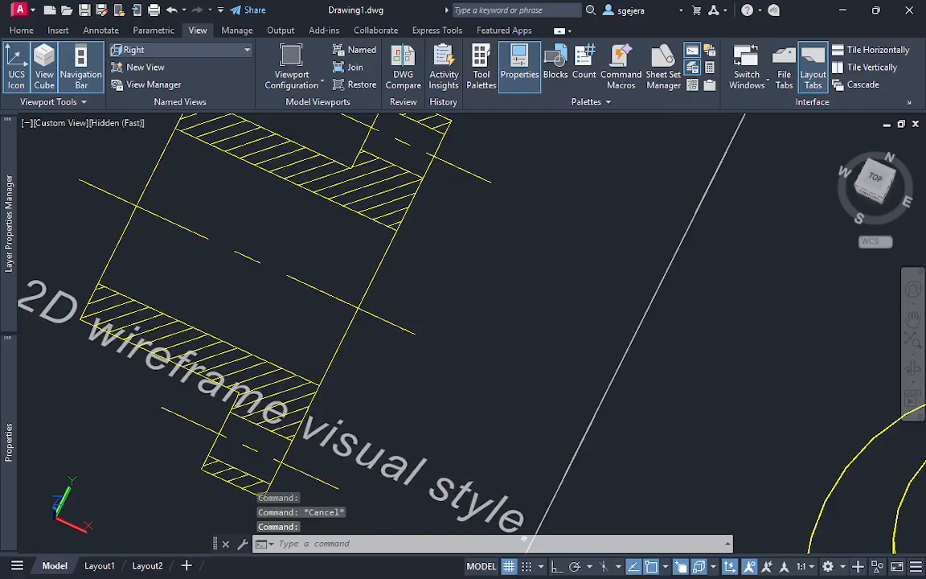
pyautogui.press('Return')
pyautogui.click(358, 309)
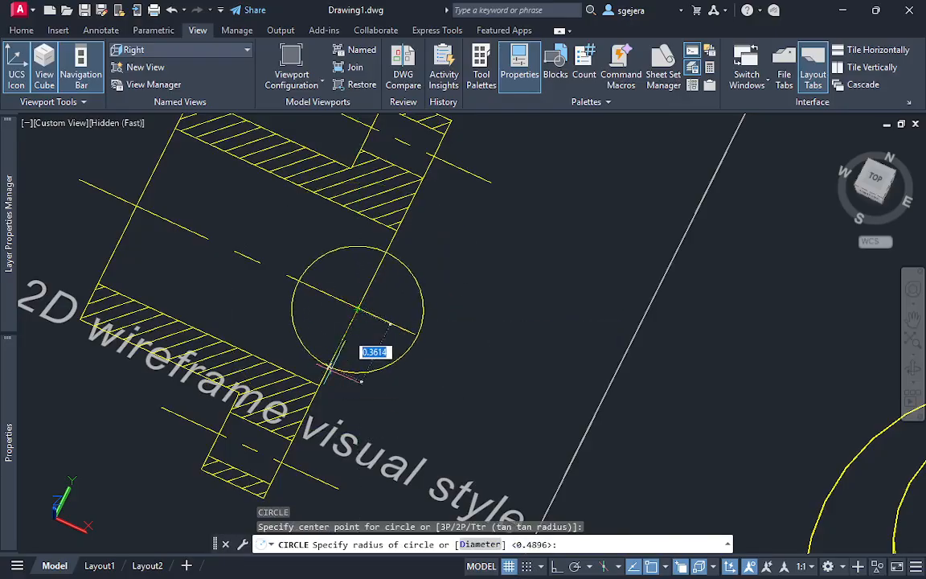
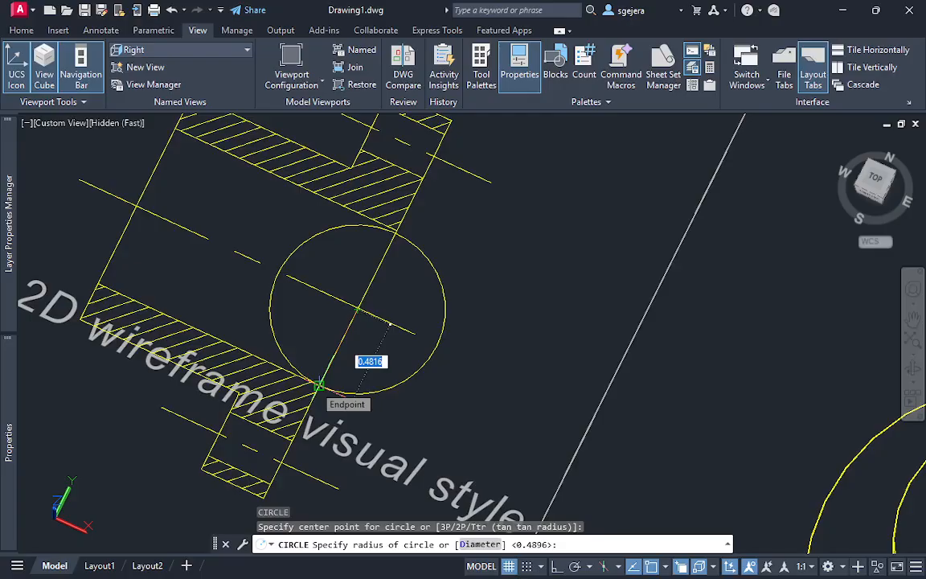
# Draw a circle centered on the section's outer flange corner on the hub side, with its radius reaching the flange hole's centerline
pyautogui.press('Escape')
pyautogui.moveTo(397, 372); pyautogui.dragTo(325, 291, button='middle')
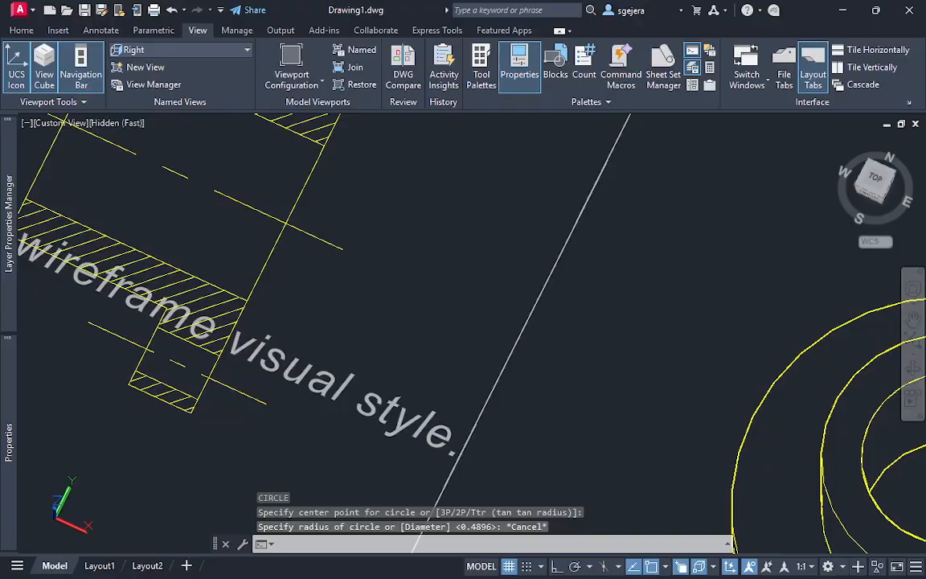
pyautogui.moveTo(663, 410)
pyautogui.mouseDown(button='middle')
pyautogui.moveTo(579, 354)
pyautogui.moveTo(496, 316)
pyautogui.mouseUp(button='middle')
pyautogui.scroll(-2, 585, 370)
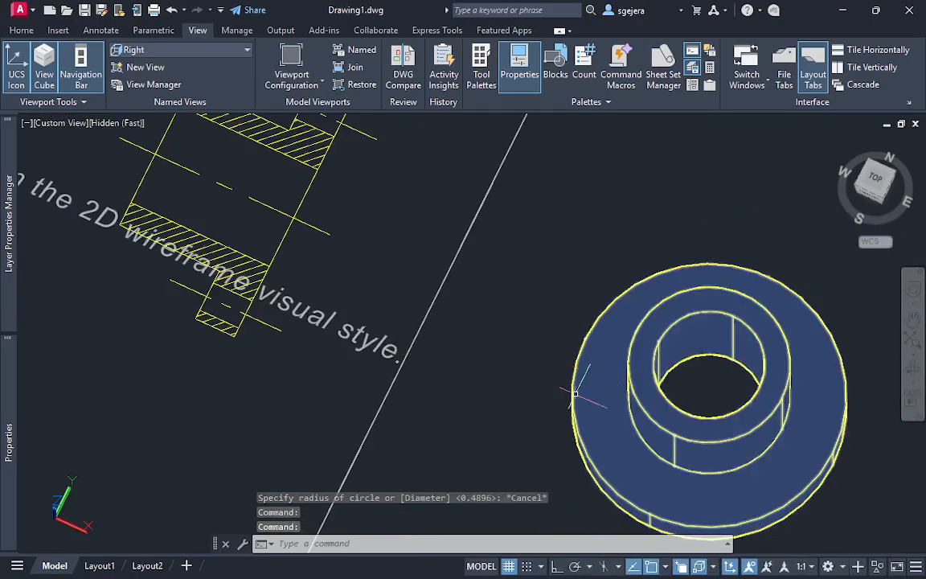
pyautogui.keyDown('shift'); pyautogui.moveTo(426, 398); pyautogui.dragTo(466, 445, button='middle'); pyautogui.keyUp('shift')
pyautogui.keyDown('shift'); pyautogui.moveTo(358, 375); pyautogui.dragTo(399, 407, button='middle'); pyautogui.keyUp('shift')
pyautogui.write('c')
pyautogui.press('Return')
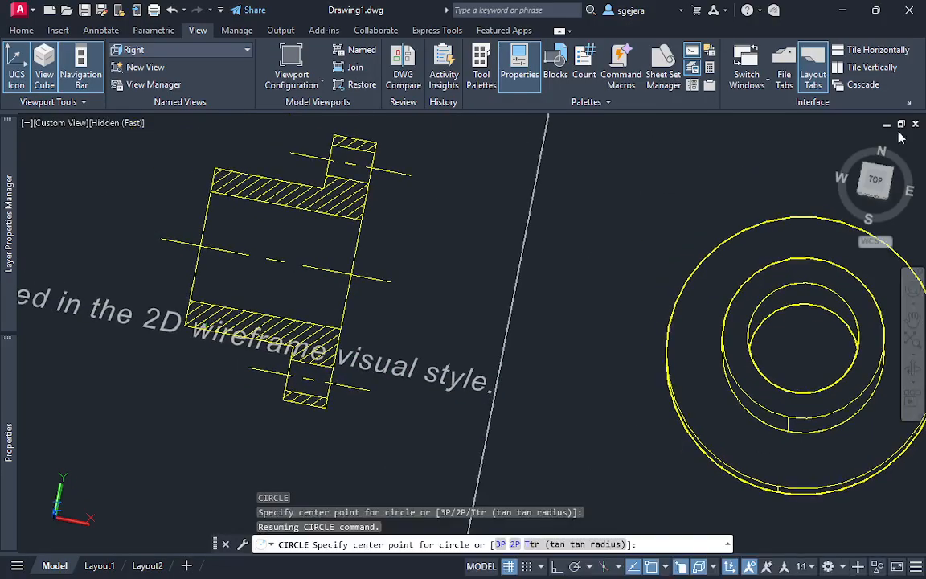
pyautogui.click(876, 179)
pyautogui.scroll(3, 472, 308)
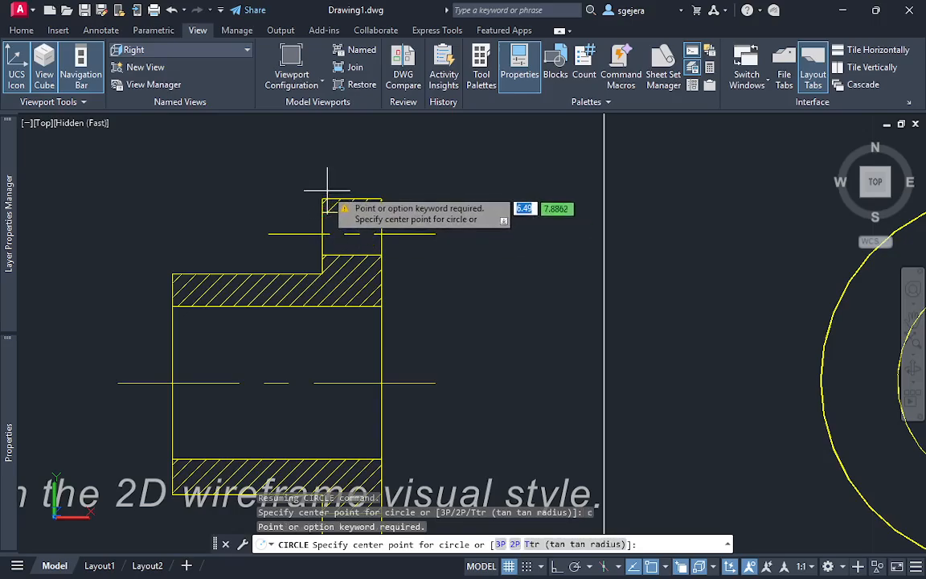
pyautogui.click(322, 199)
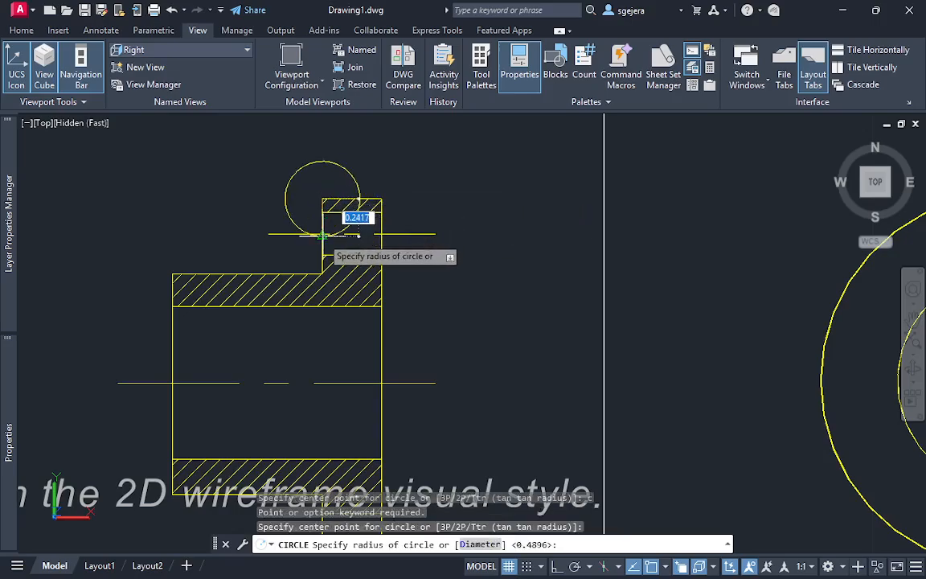
pyautogui.click(353, 221)
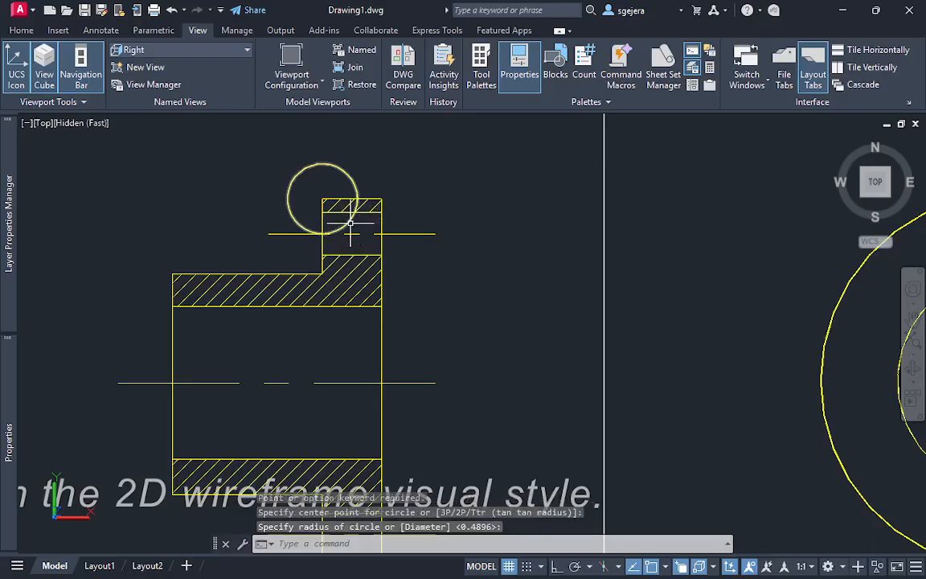
# Move the construction circle from its center to the quadrant point on the upper rim of the 3D flange
pyautogui.click(350, 218)
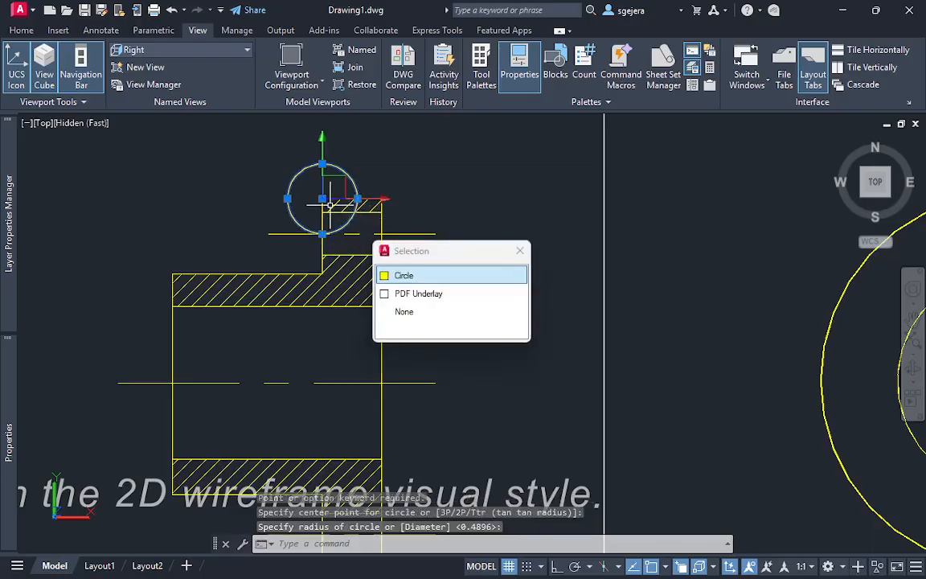
pyautogui.press('Escape')
pyautogui.write('m')
pyautogui.press('Return')
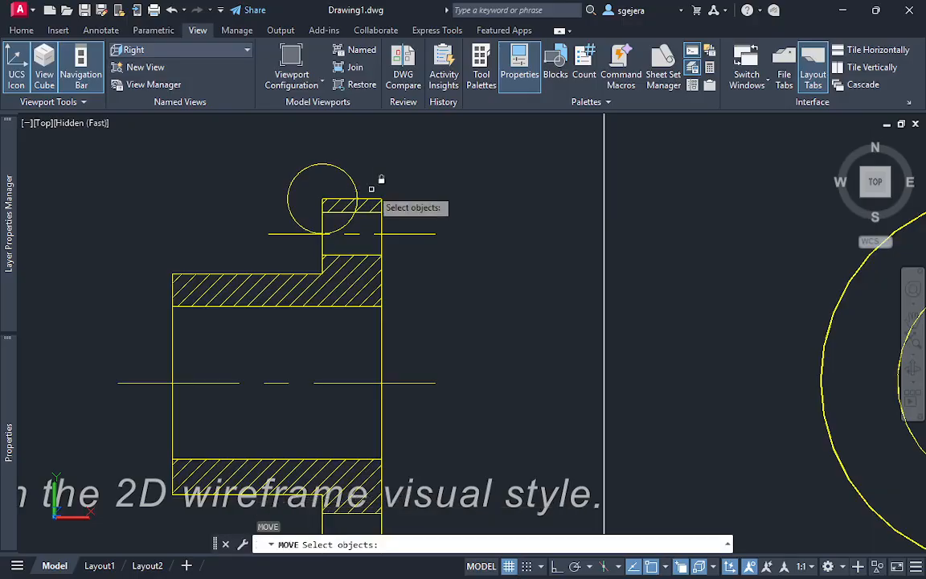
pyautogui.click(332, 173)
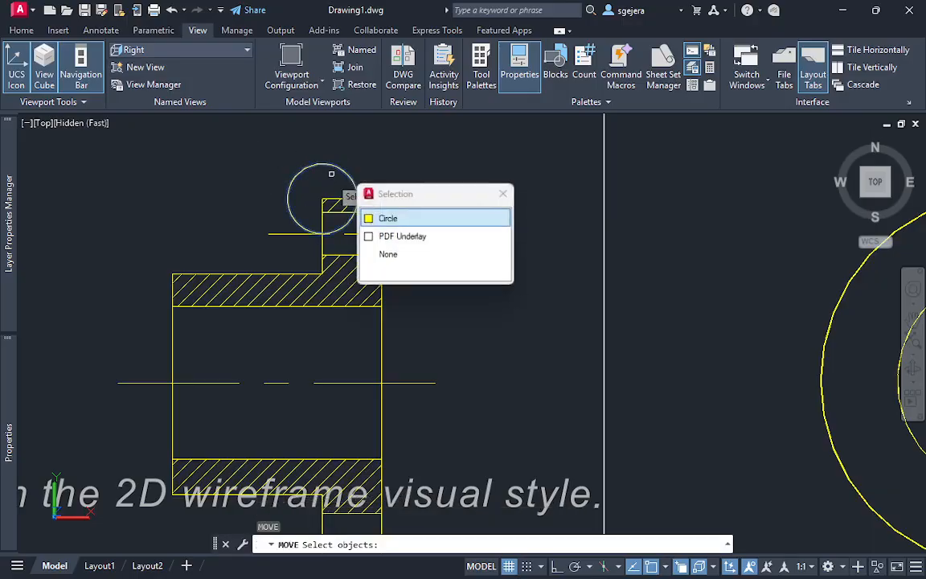
pyautogui.click(372, 218)
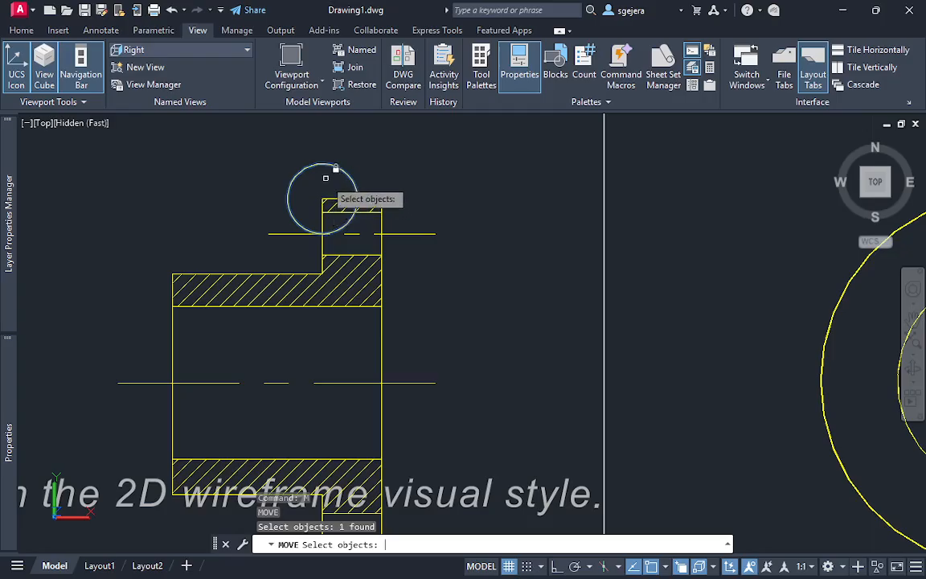
pyautogui.press('Return')
pyautogui.click(322, 199)
pyautogui.moveTo(746, 269); pyautogui.dragTo(304, 172, button='middle')
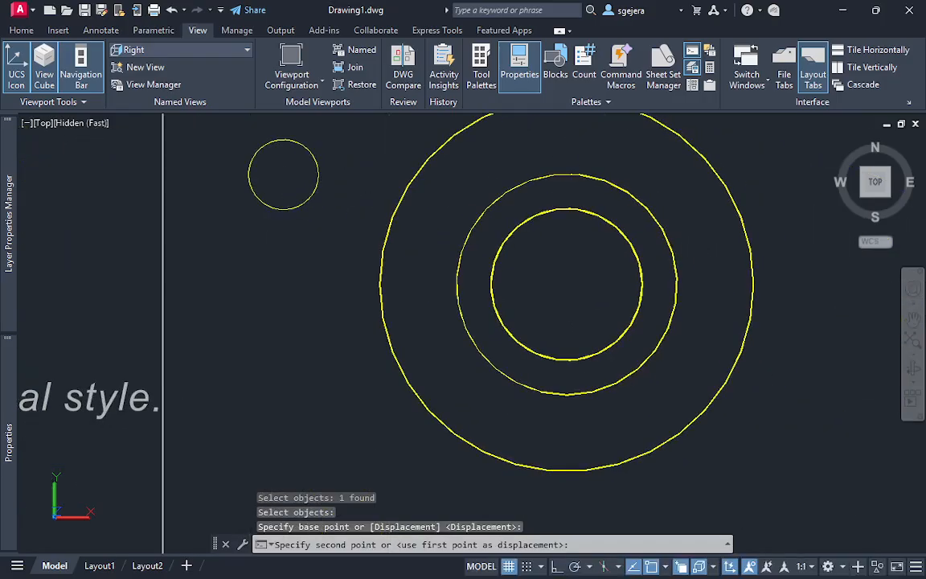
pyautogui.keyDown('shift'); pyautogui.moveTo(769, 228); pyautogui.dragTo(701, 214, button='middle'); pyautogui.keyUp('shift')
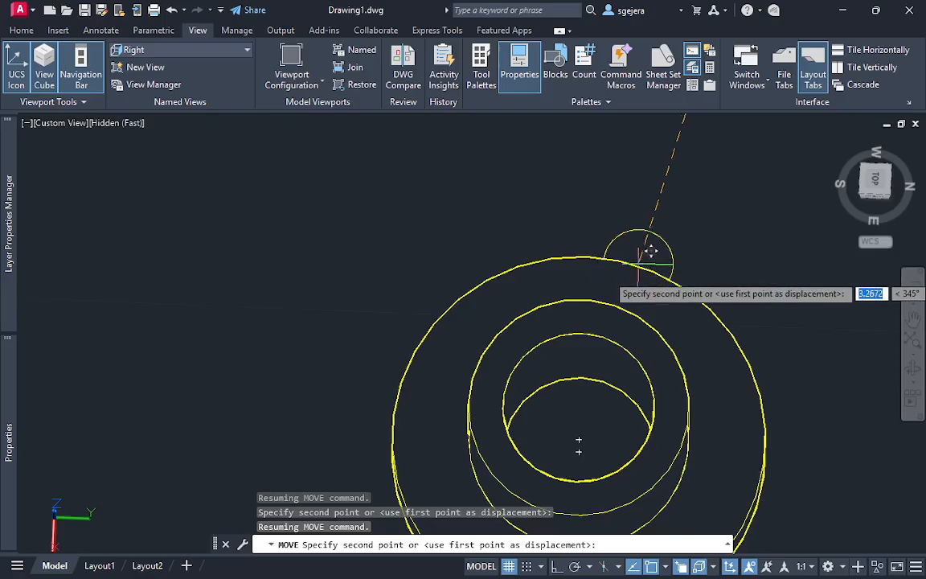
pyautogui.moveTo(697, 326); pyautogui.dragTo(705, 152, button='middle')
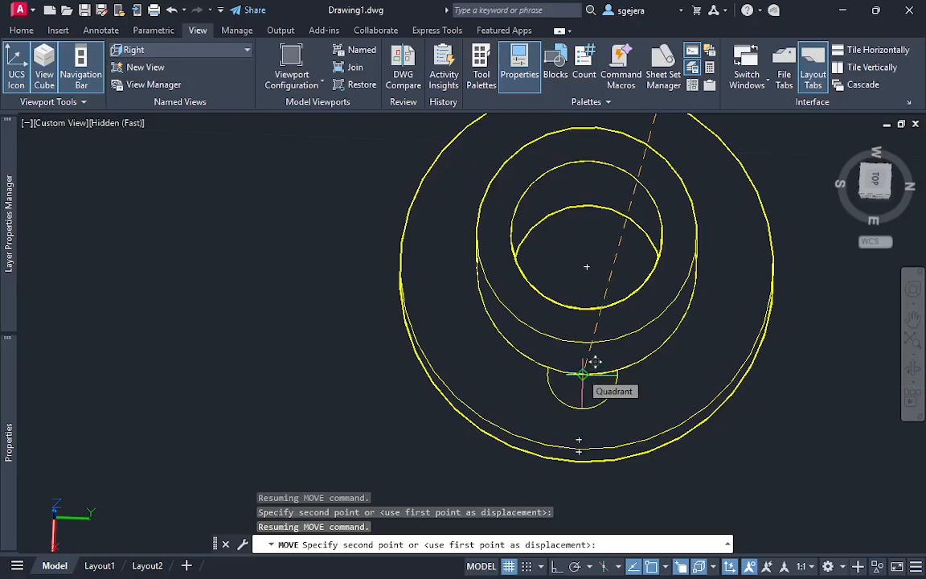
pyautogui.click(579, 447)
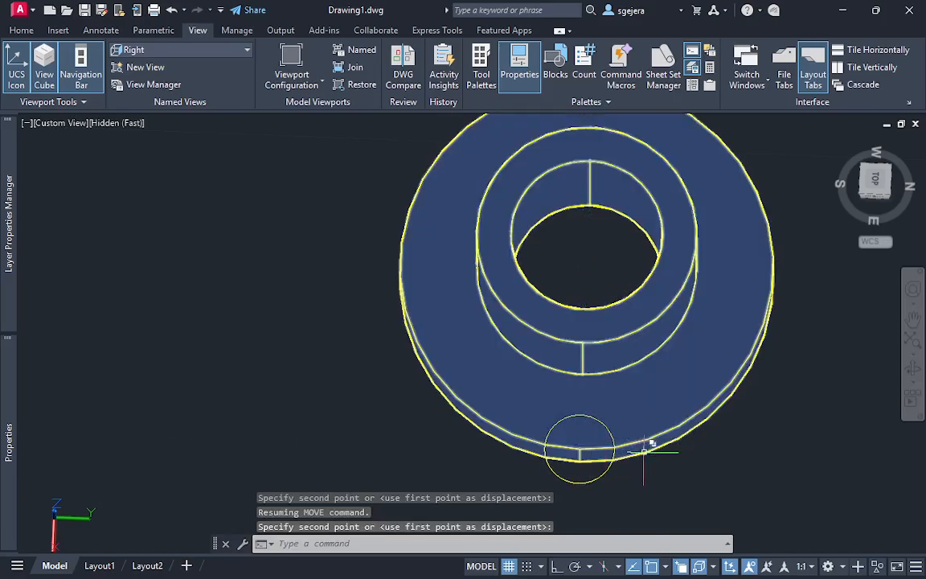
pyautogui.keyDown('shift'); pyautogui.moveTo(643, 450); pyautogui.dragTo(683, 445, button='middle'); pyautogui.keyUp('shift')
pyautogui.scroll(-4, 687, 447)
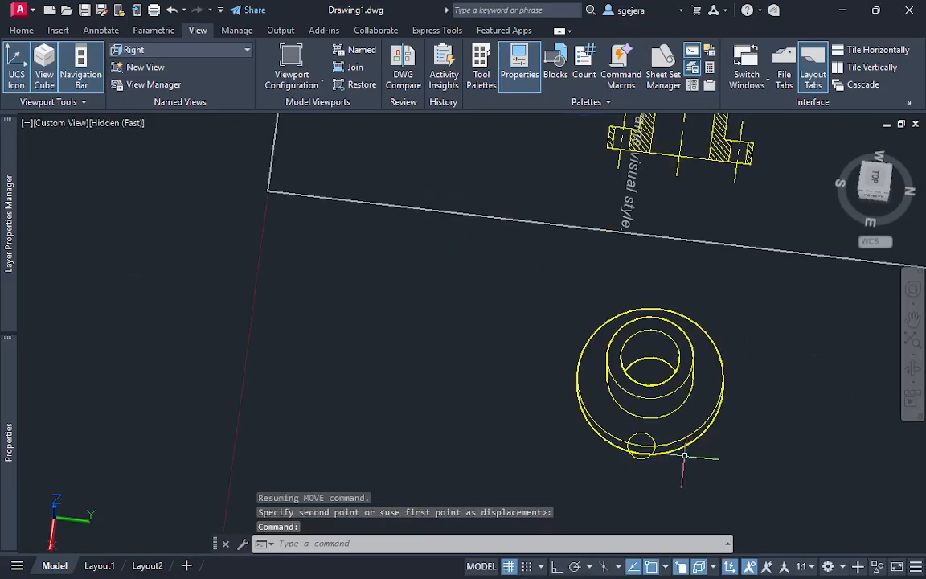
pyautogui.scroll(3, 681, 460)
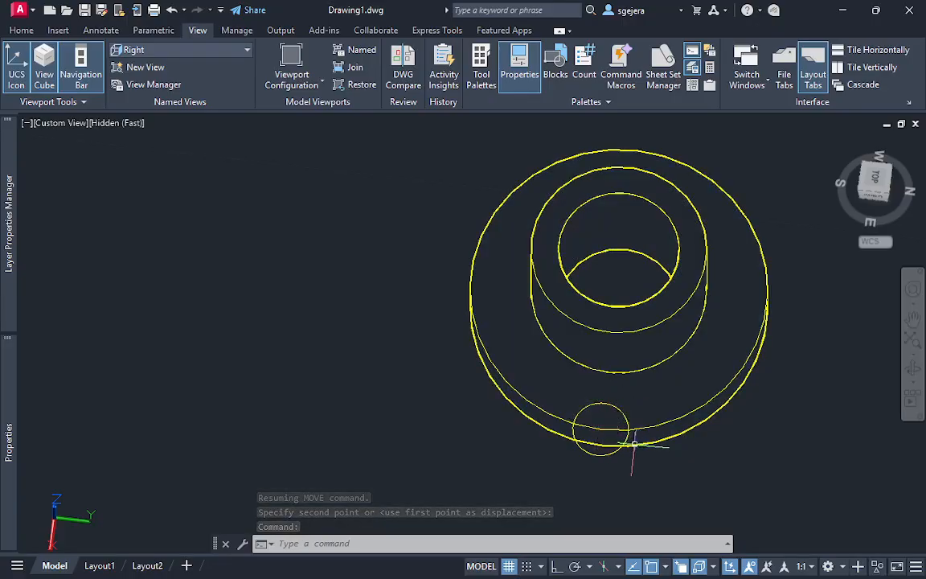
pyautogui.scroll(-4, 615, 432)
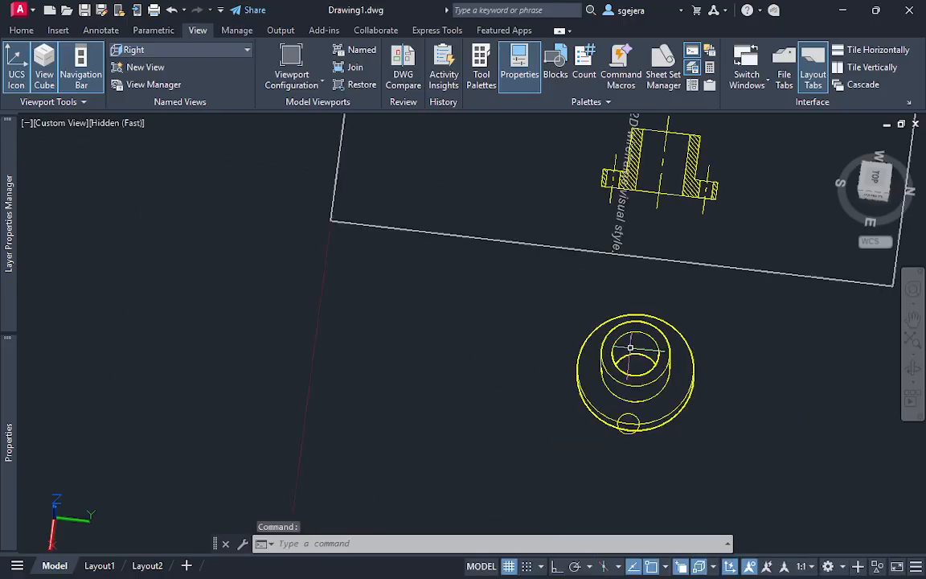
pyautogui.scroll(3, 660, 223)
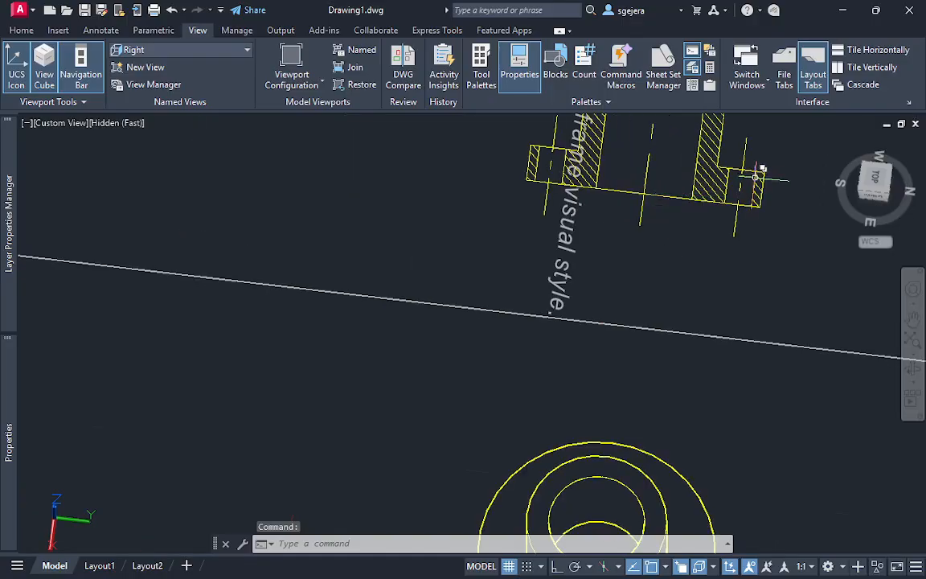
pyautogui.write('c')
pyautogui.press('Return')
pyautogui.scroll(-2, 662, 471)
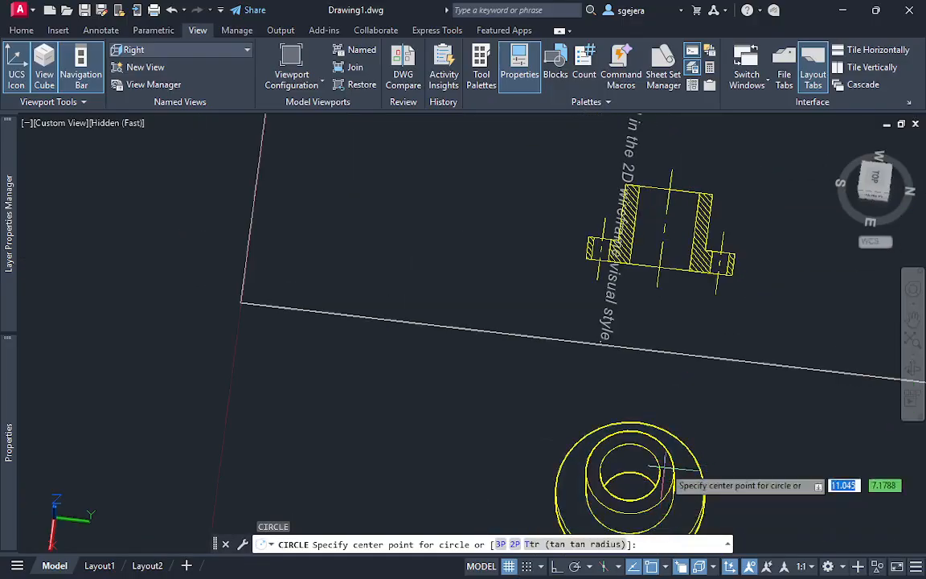
pyautogui.moveTo(663, 468); pyautogui.dragTo(665, 326, button='middle')
pyautogui.scroll(4, 640, 413)
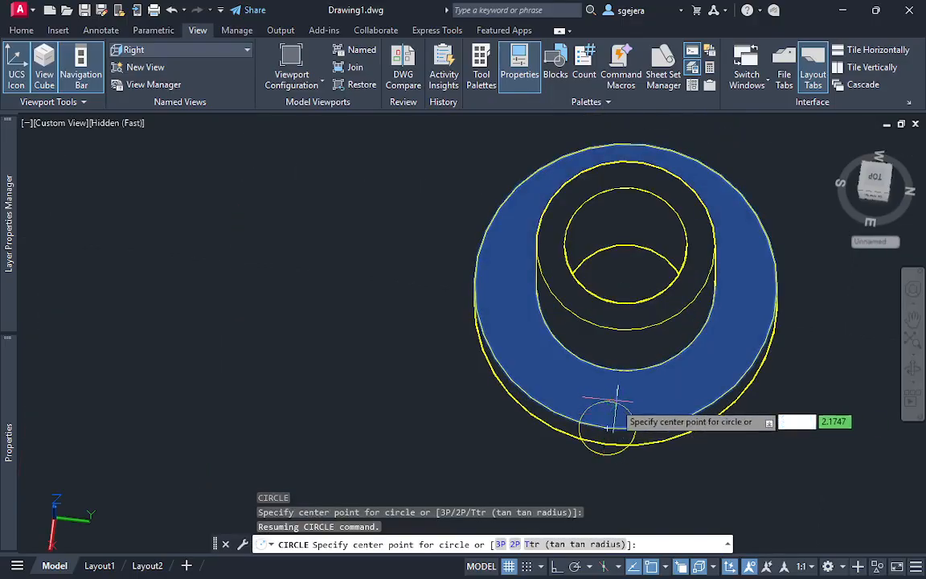
pyautogui.press('Escape')
# Draw a line from the construction circle's center on the flange rim to its quadrant nearest the hub, and erase the circle
pyautogui.write('l')
pyautogui.press('Return')
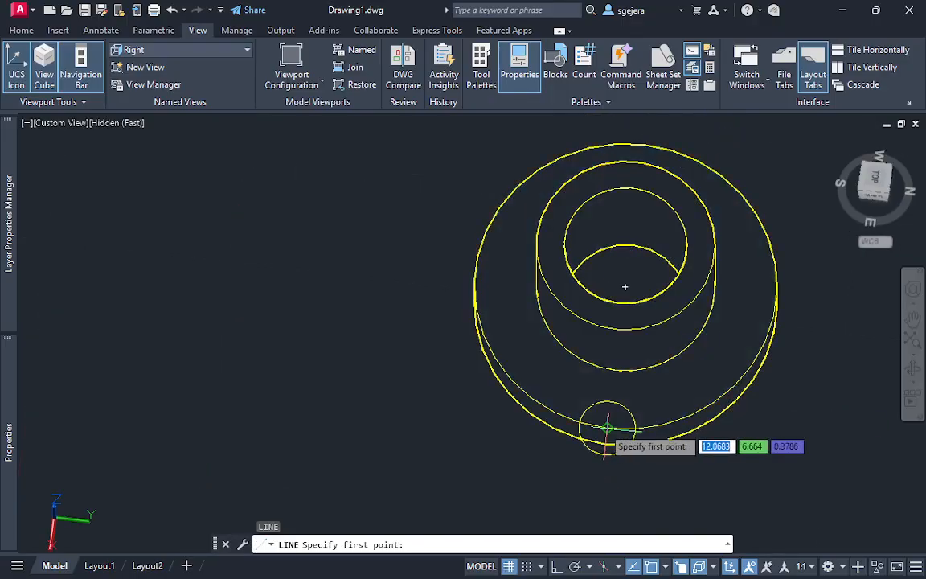
pyautogui.click(607, 426)
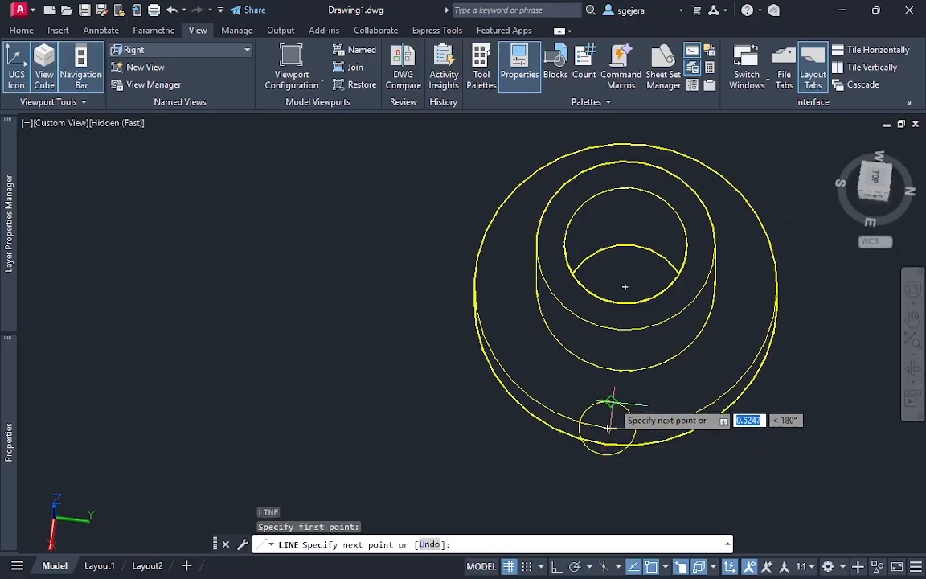
pyautogui.click(612, 402)
pyautogui.press('Escape')
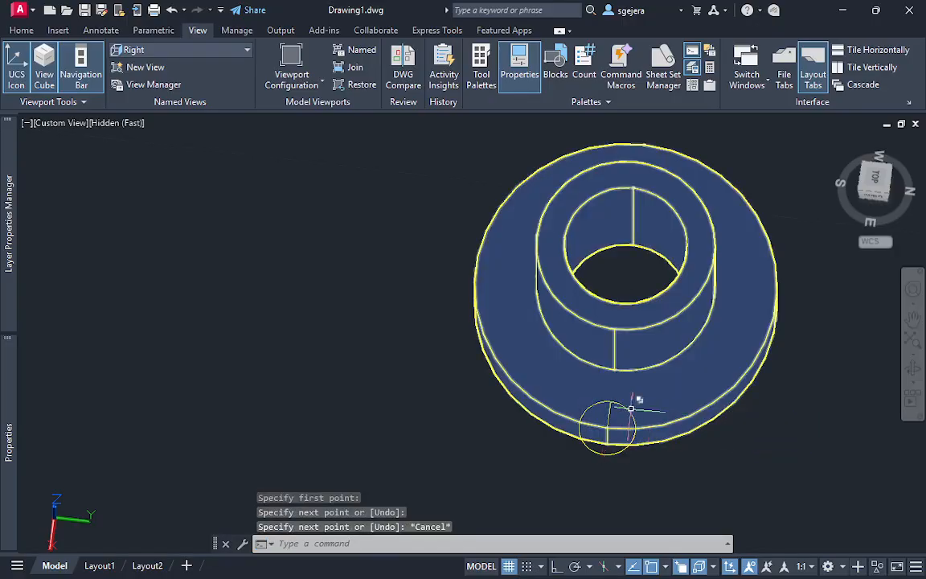
pyautogui.click(635, 413)
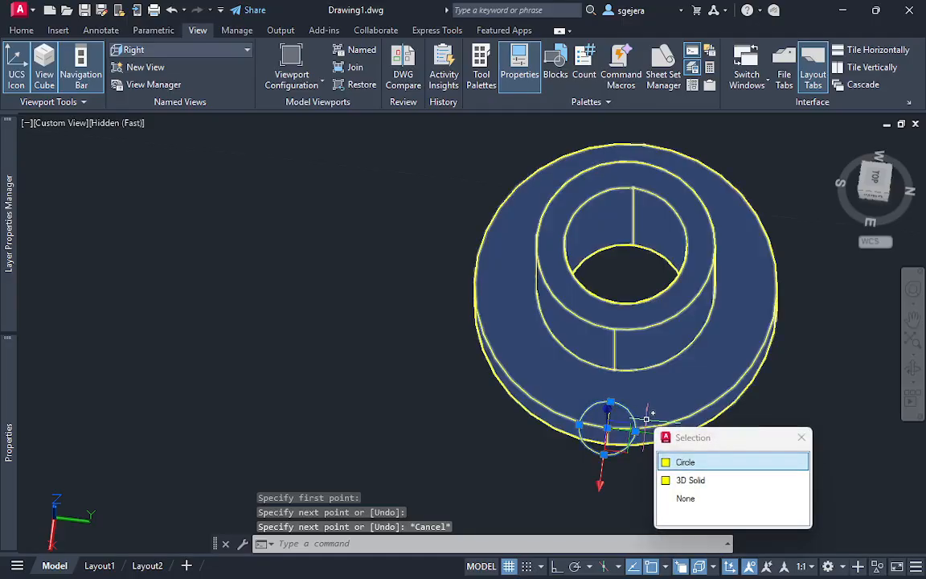
pyautogui.press('Delete')
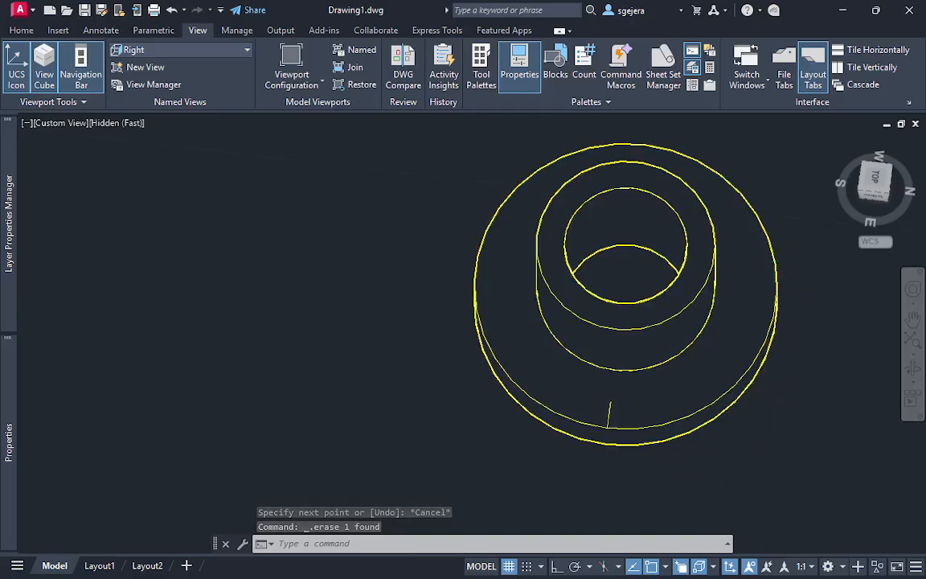
# Draw a circle on the section centered where the flange hole's centerline meets the hub-side face, with its radius reaching the hole's edge
pyautogui.scroll(-5, 778, 264)
pyautogui.moveTo(764, 189); pyautogui.dragTo(525, 320, button='middle')
pyautogui.scroll(4, 540, 209)
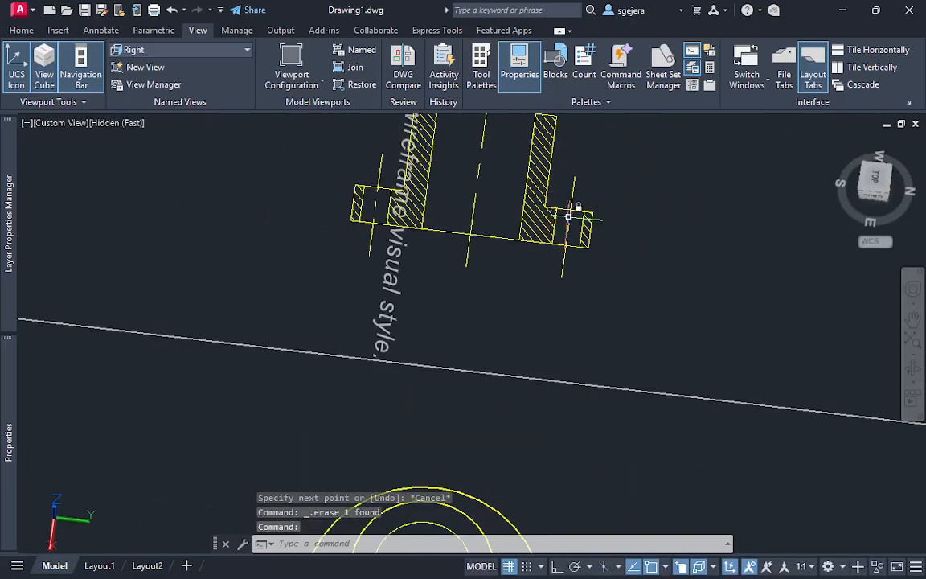
pyautogui.write('c')
pyautogui.press('Return')
pyautogui.click(570, 210)
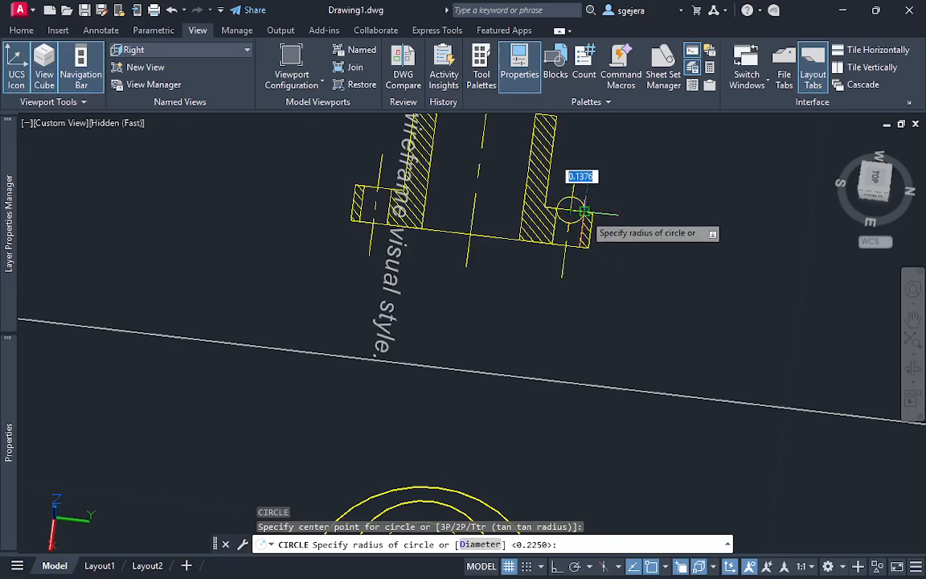
pyautogui.click(587, 211)
pyautogui.scroll(2, 600, 220)
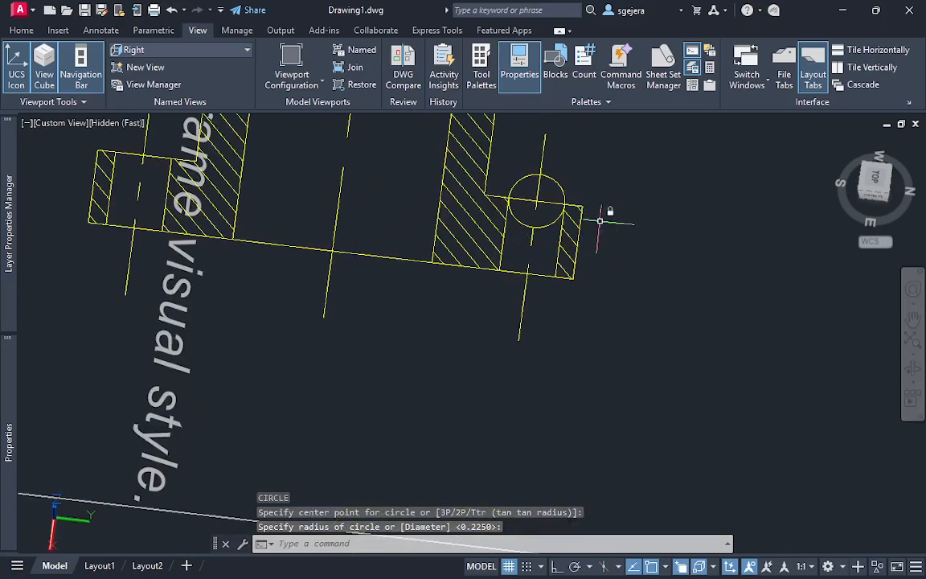
pyautogui.click(562, 182)
pyautogui.press('Escape')
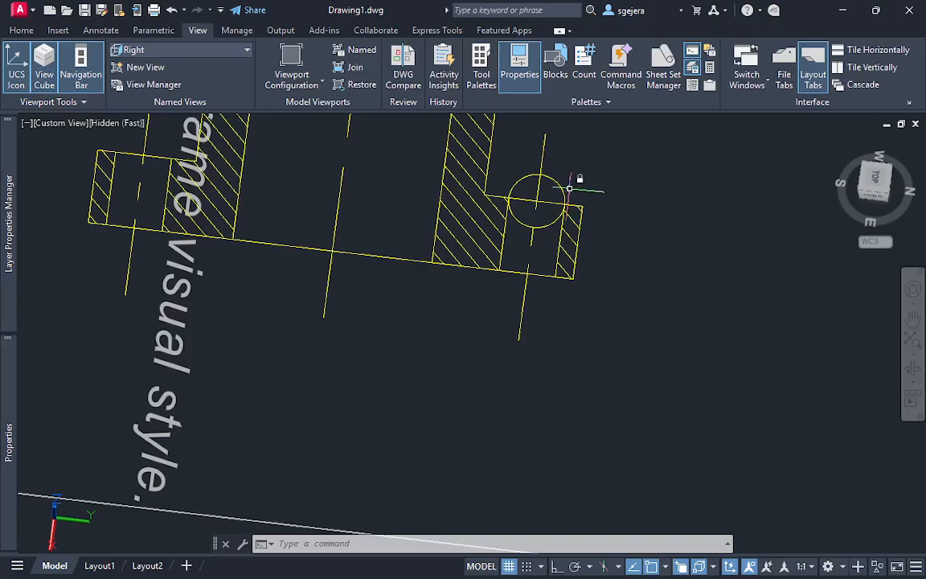
pyautogui.click(562, 184)
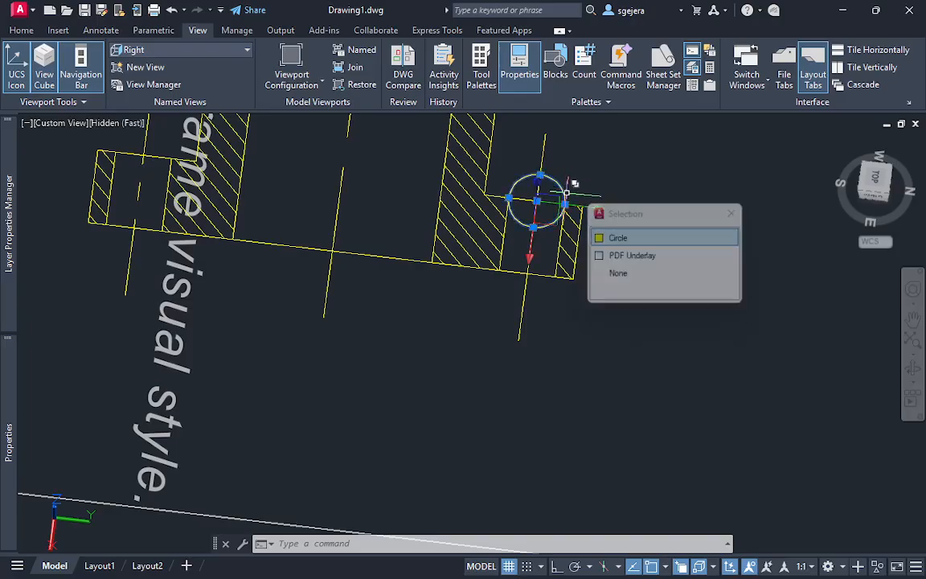
pyautogui.write('m')
pyautogui.press('Return')
pyautogui.press('Escape')
pyautogui.press('Escape')
pyautogui.press('Escape')
pyautogui.press('Escape')
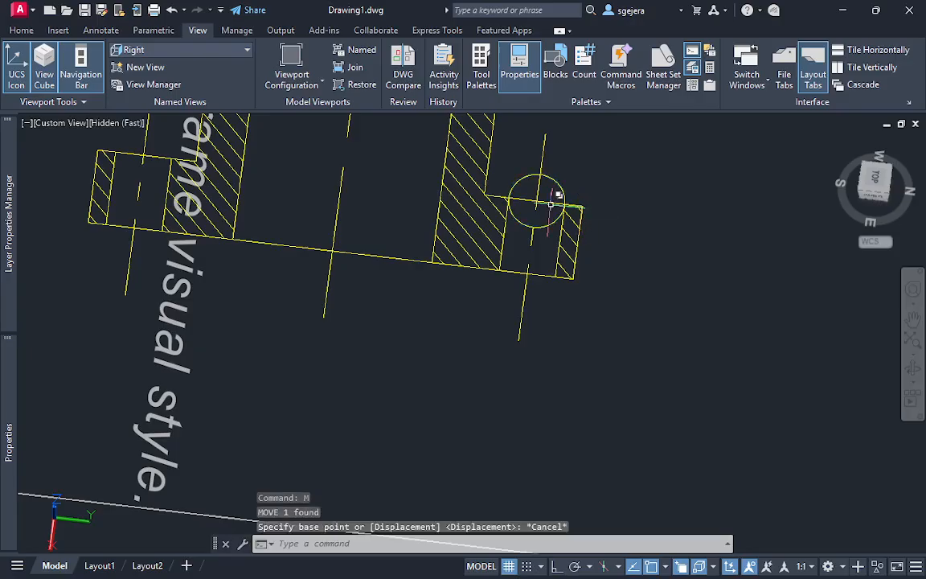
# Move the flange-hole circle by its center off the section into the empty space beside it
pyautogui.click(557, 182)
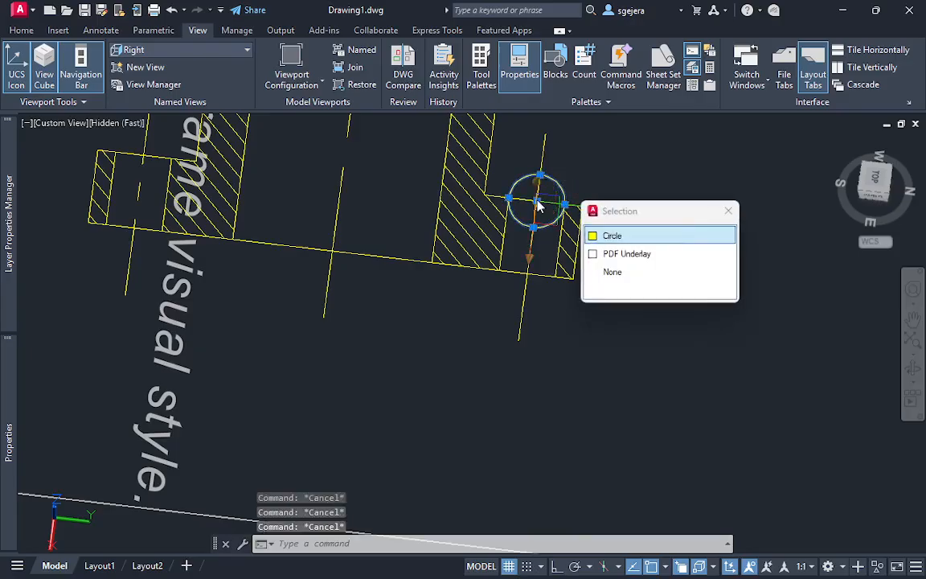
pyautogui.click(536, 203)
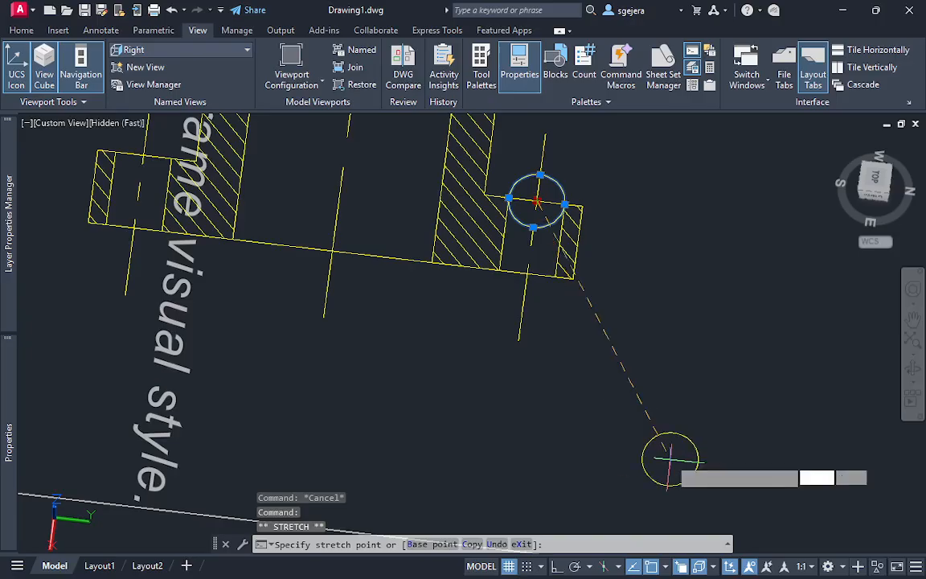
pyautogui.moveTo(624, 487); pyautogui.dragTo(656, 393, button='middle')
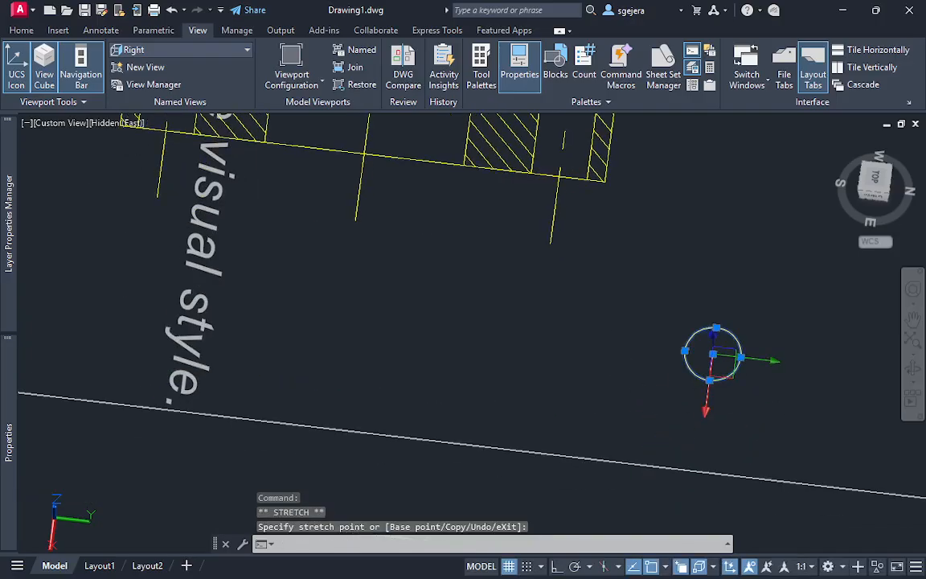
pyautogui.scroll(-4, 656, 393)
pyautogui.moveTo(632, 499); pyautogui.dragTo(676, 279, button='middle')
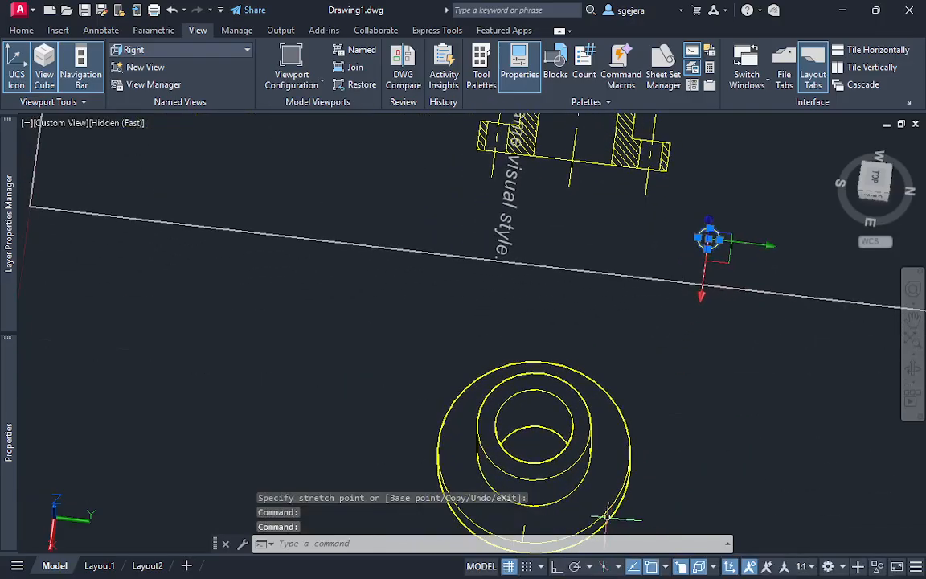
pyautogui.keyDown('shift'); pyautogui.moveTo(603, 517); pyautogui.dragTo(614, 462, button='middle'); pyautogui.keyUp('shift')
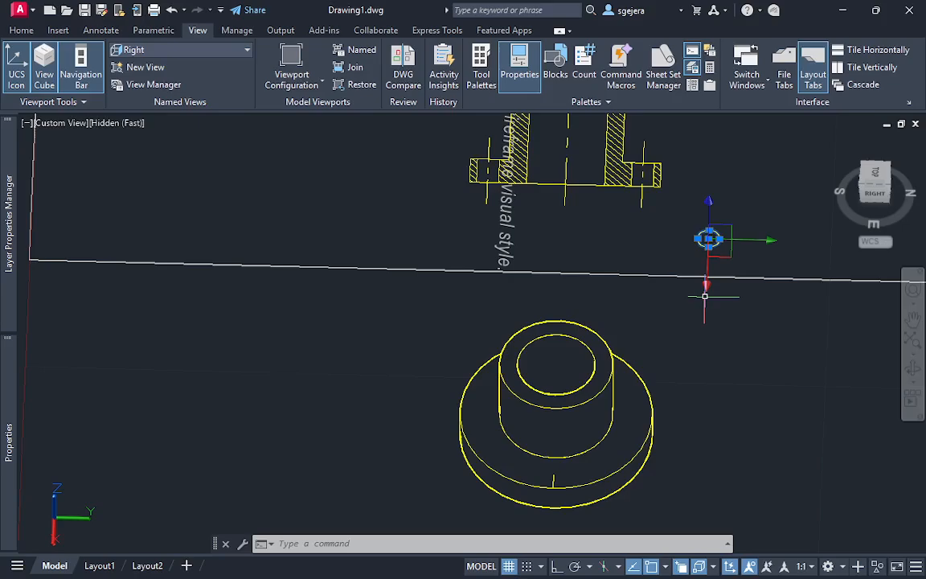
pyautogui.press('Escape')
pyautogui.press('Escape')
# Move the flange-hole circle from its center to the inner endpoint of the construction line on the 3D flange's upper face
pyautogui.click(709, 238)
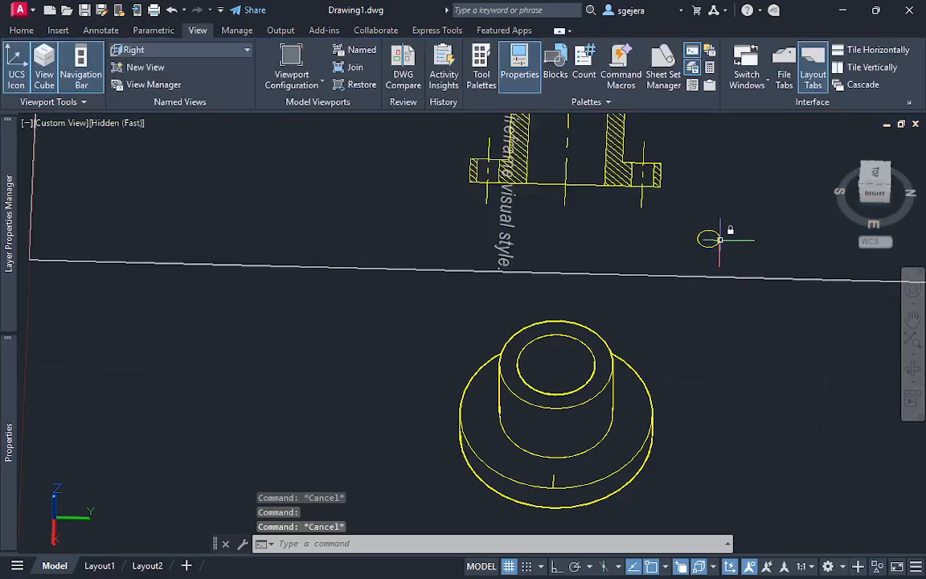
pyautogui.click(710, 239)
pyautogui.click(760, 296)
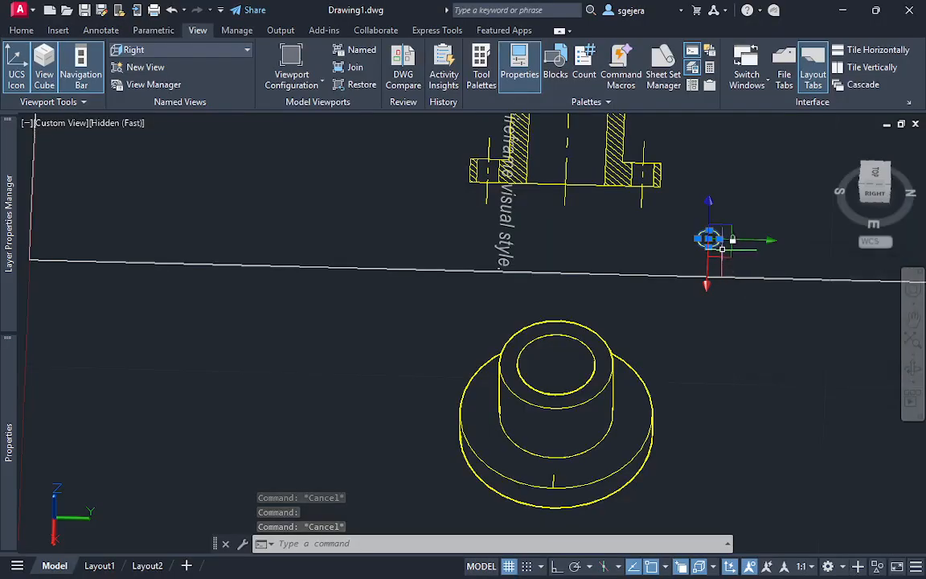
pyautogui.write('m')
pyautogui.press('Return')
pyautogui.click(709, 239)
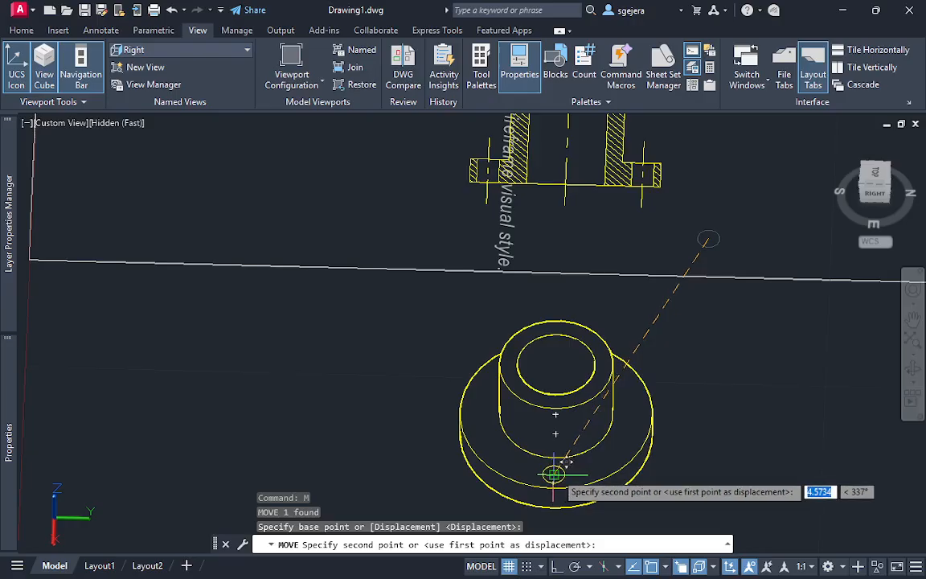
pyautogui.scroll(5, 554, 473)
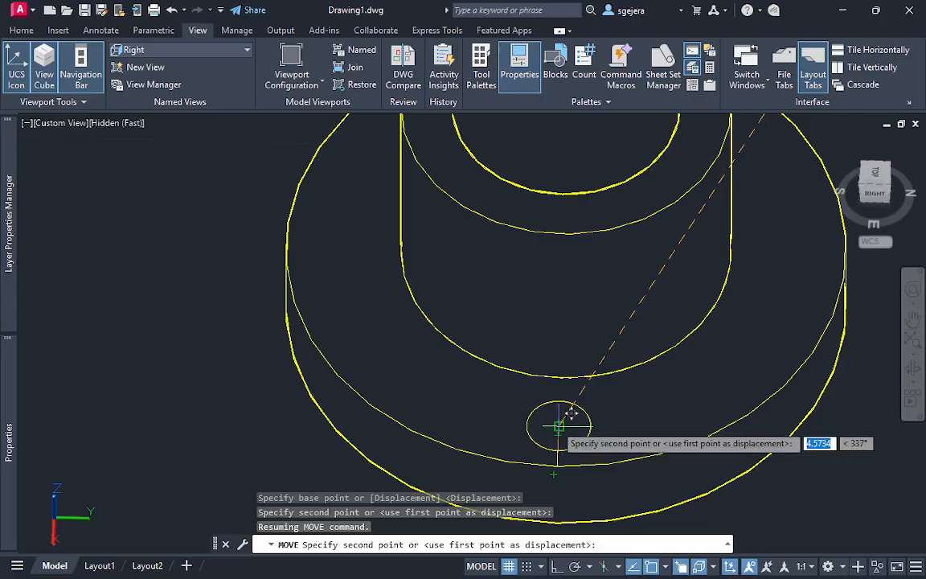
pyautogui.press('Escape')
pyautogui.press('Escape')
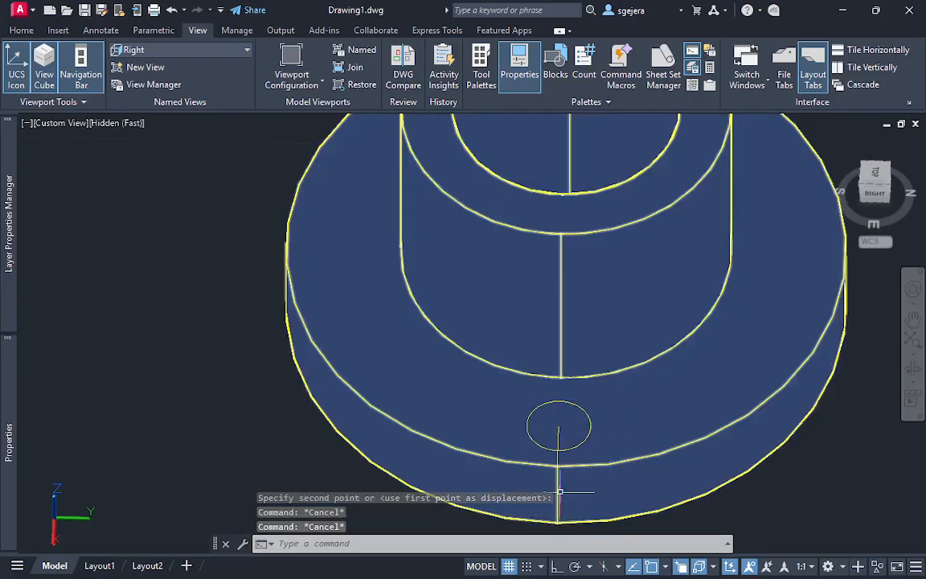
pyautogui.scroll(-7, 597, 457)
pyautogui.scroll(4, 616, 452)
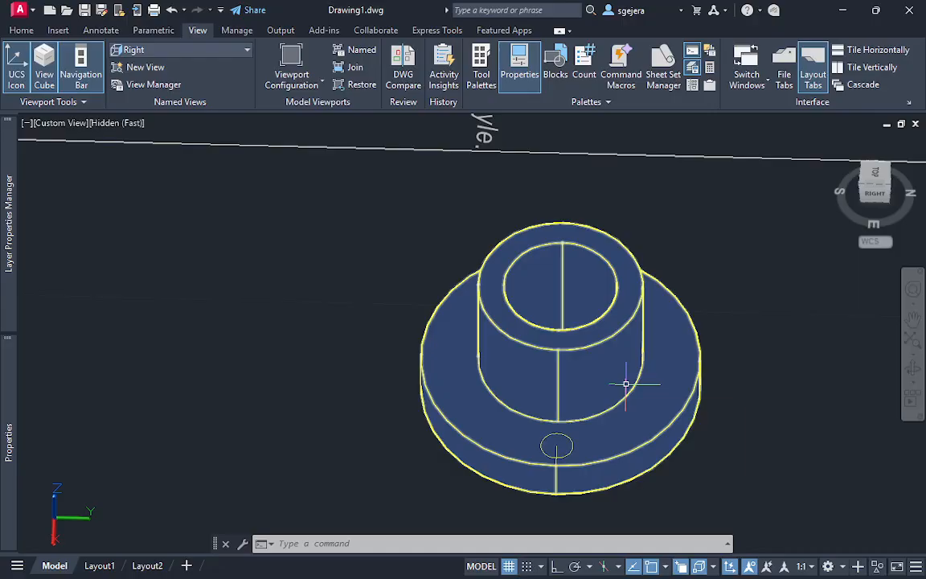
pyautogui.moveTo(626, 384)
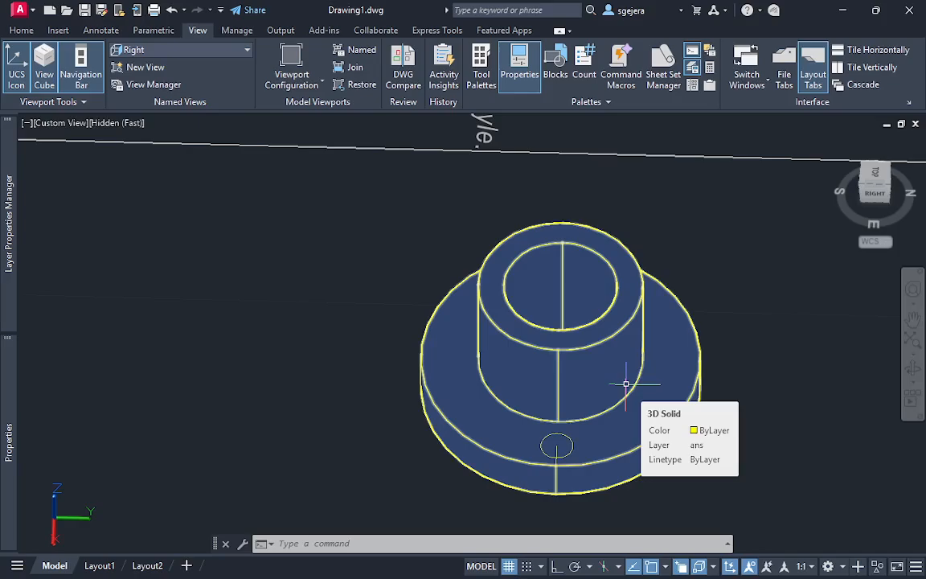
pyautogui.keyDown('shift'); pyautogui.moveTo(490, 430); pyautogui.dragTo(595, 450, button='middle'); pyautogui.keyUp('shift')
pyautogui.scroll(4, 596, 446)
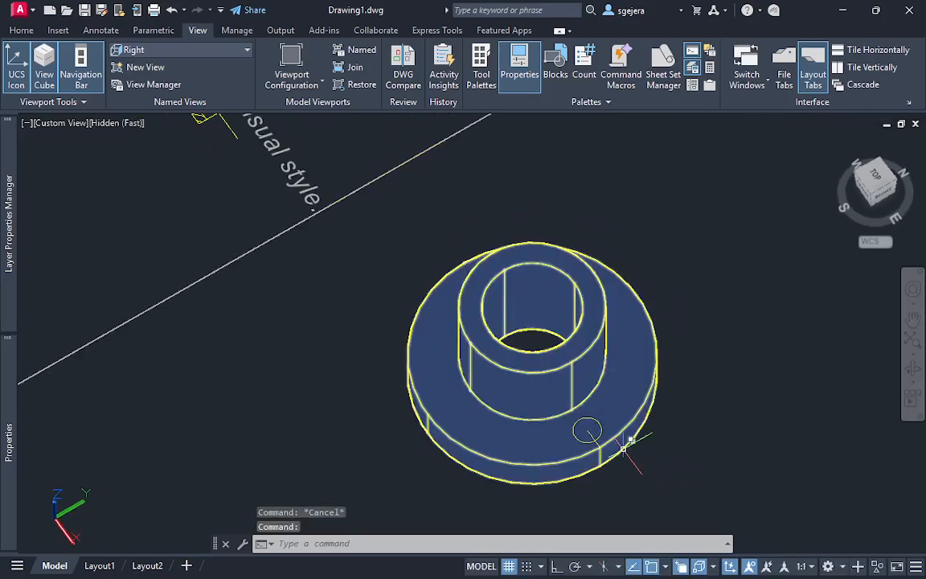
pyautogui.scroll(-3, 619, 448)
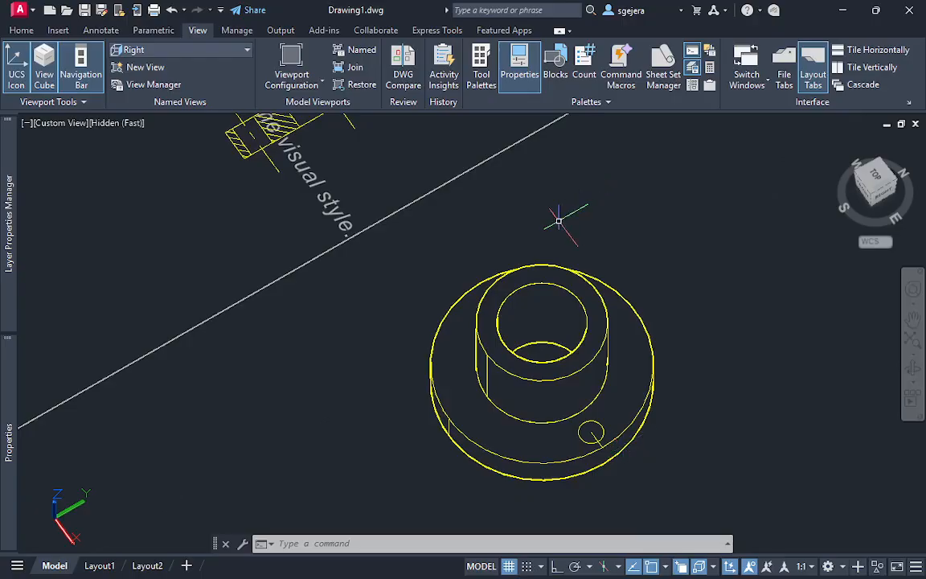
# Create a polar array of the flange-hole circle centered on the flange's upper face
pyautogui.moveTo(511, 561)
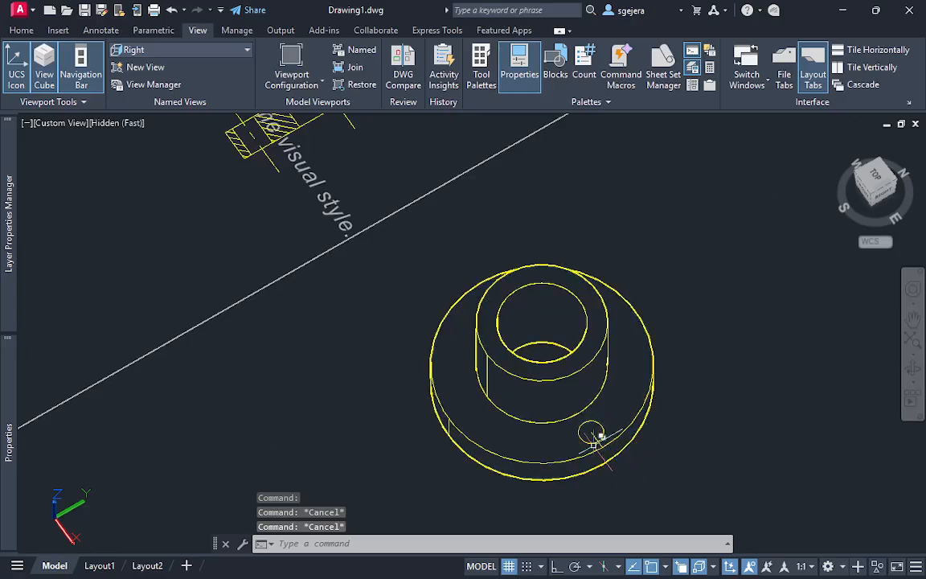
pyautogui.press('Escape')
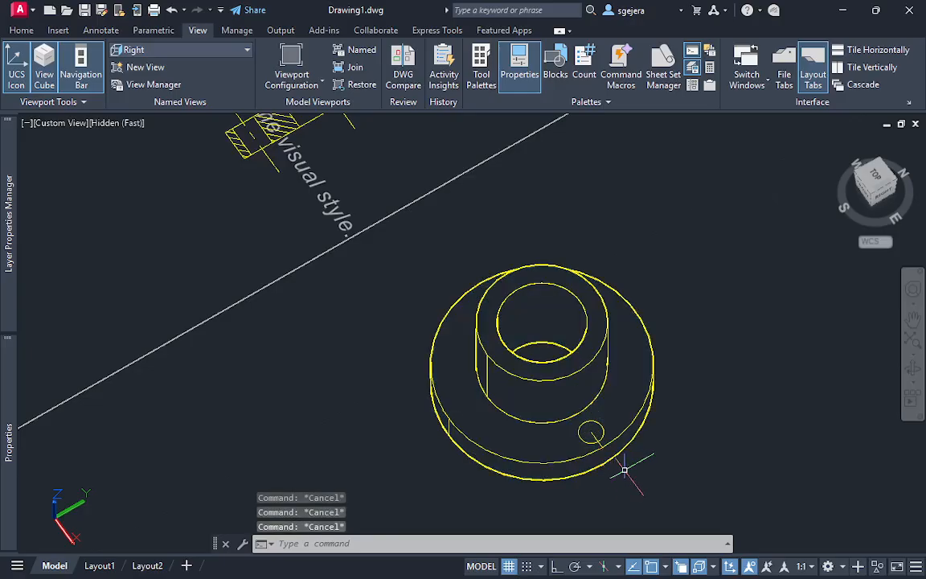
pyautogui.write('arra')
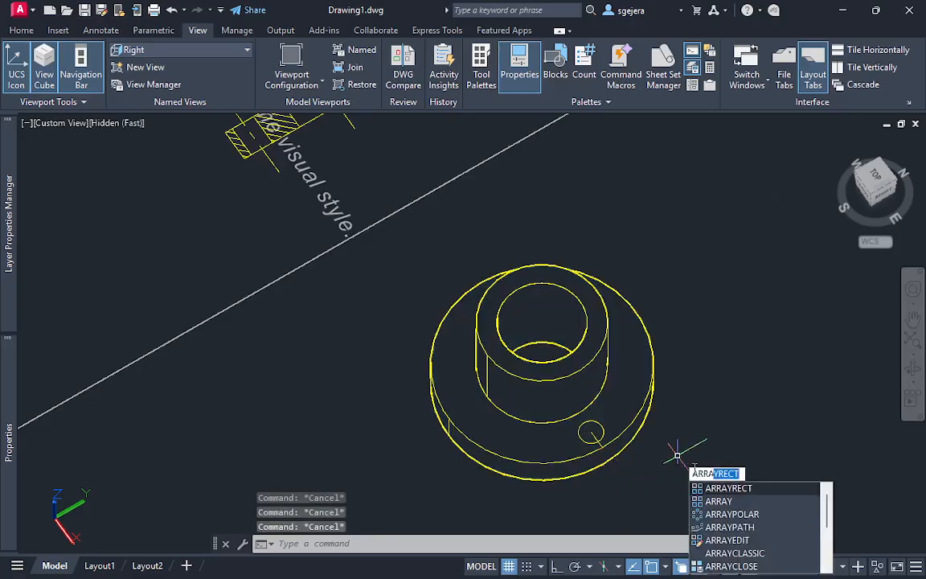
pyautogui.write('y')
pyautogui.press('Return')
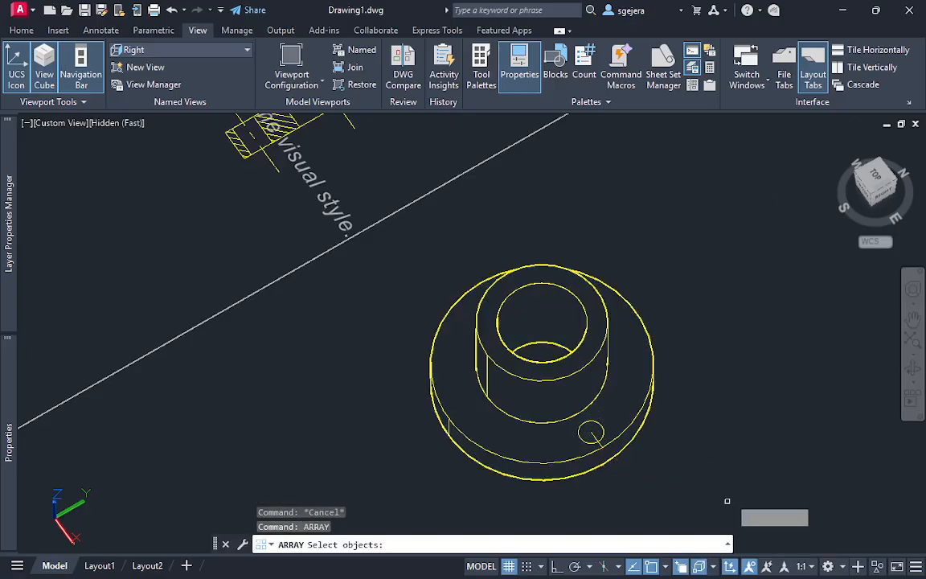
pyautogui.click(610, 416)
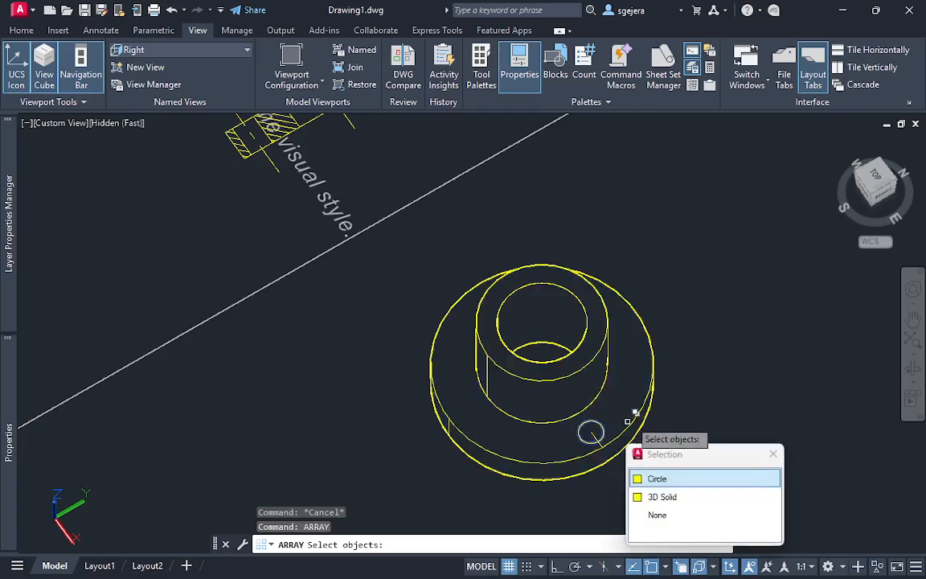
pyautogui.click(658, 478)
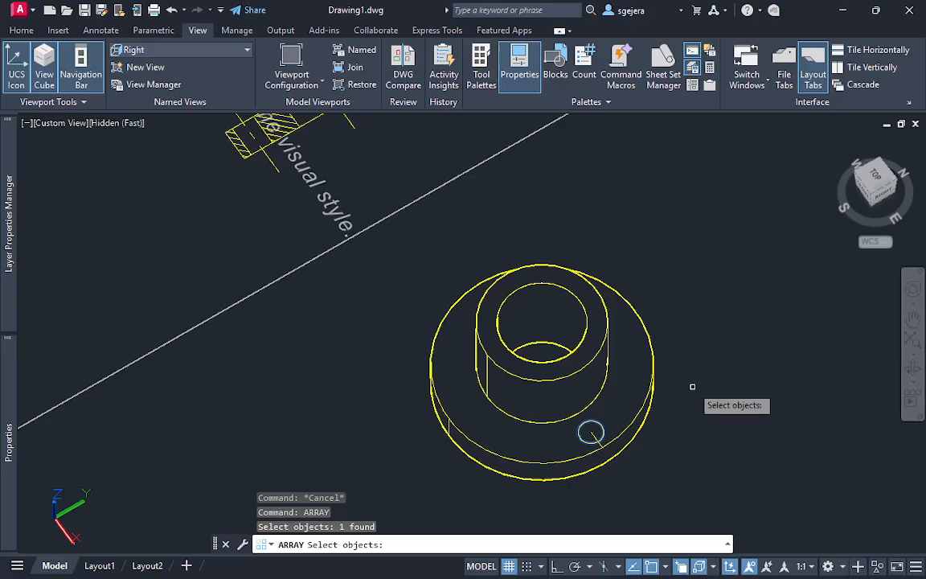
pyautogui.press('Return')
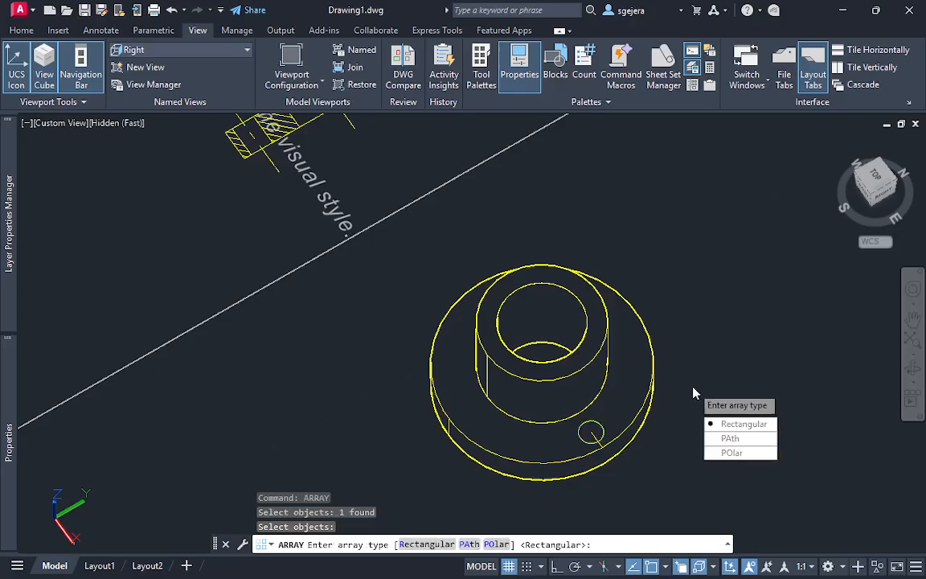
pyautogui.click(749, 453)
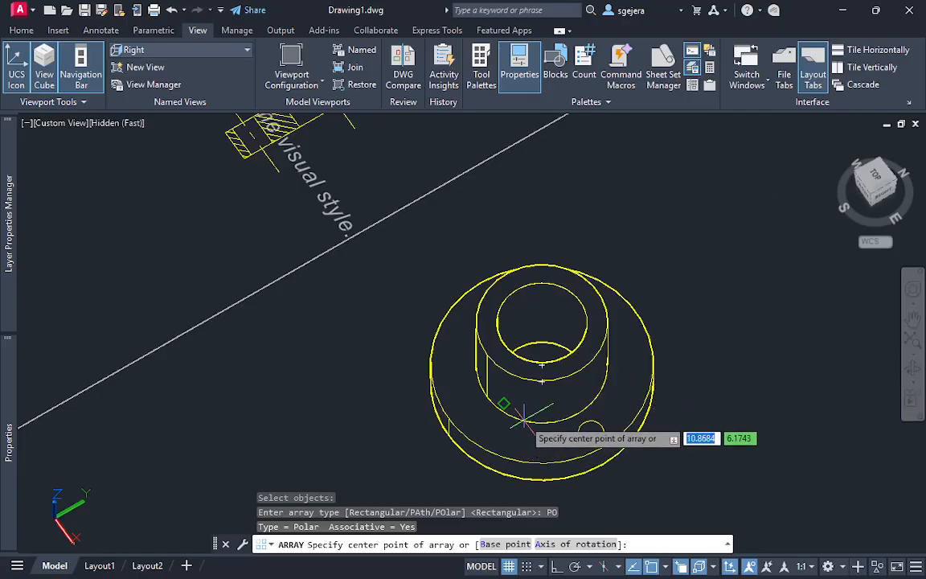
pyautogui.scroll(5, 524, 416)
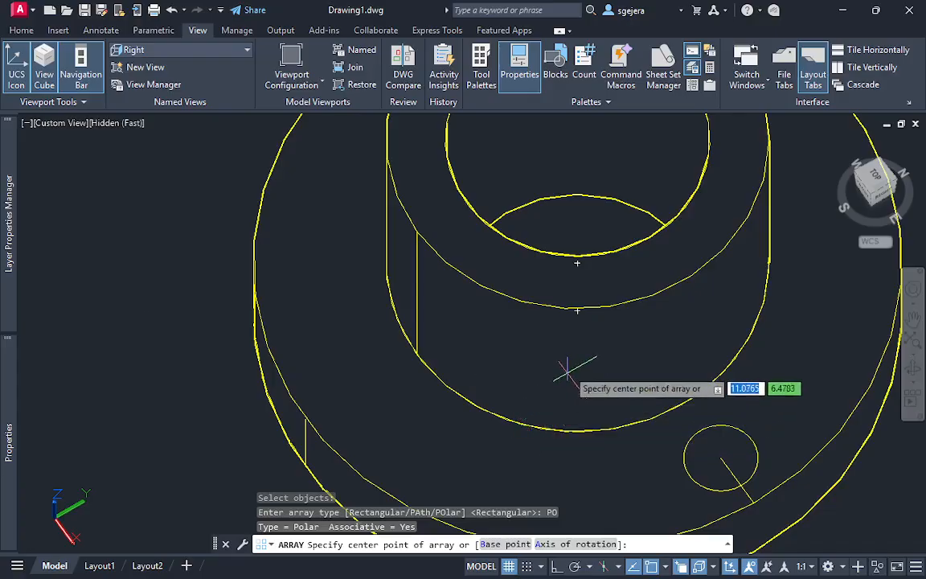
pyautogui.click(577, 262)
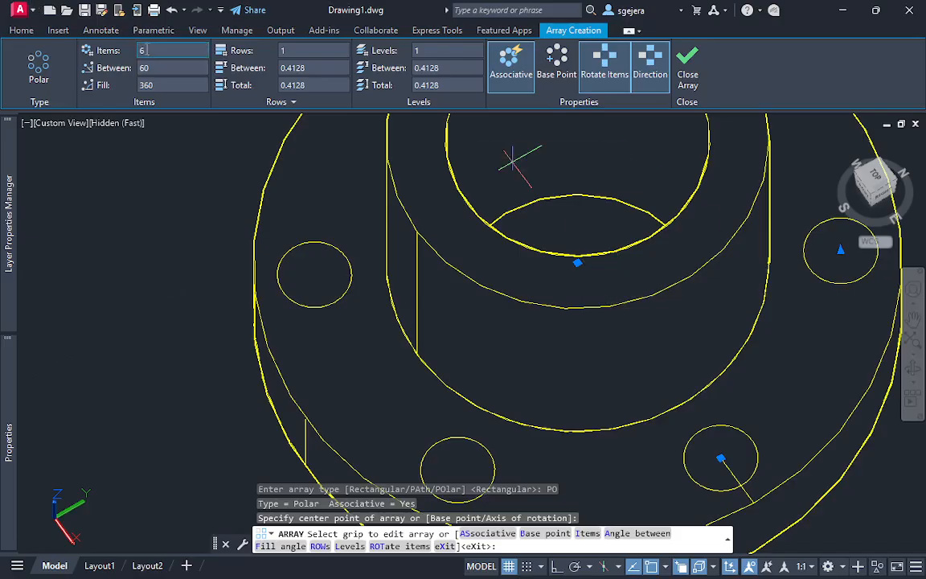
# Set the polar array to 4 items and finish it
pyautogui.write('4')
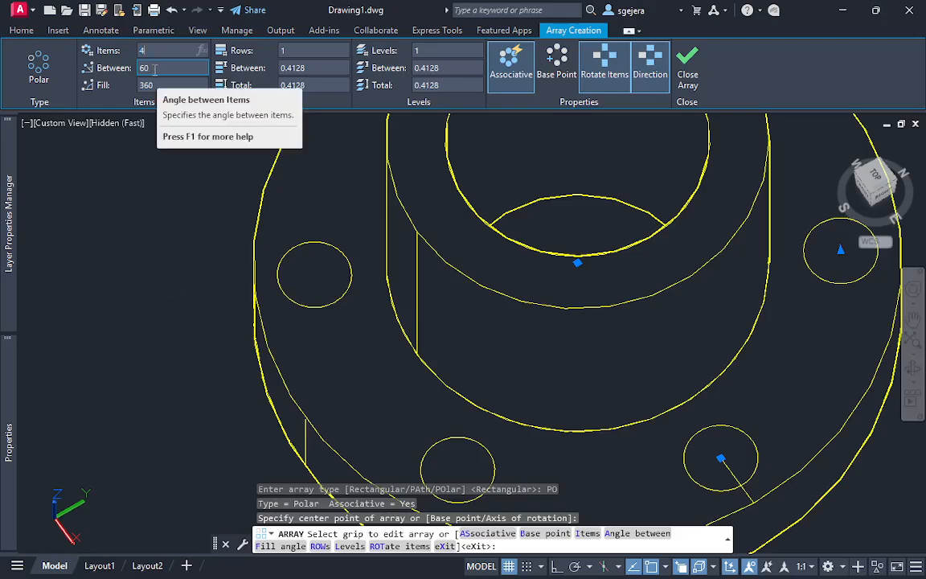
pyautogui.press('Return')
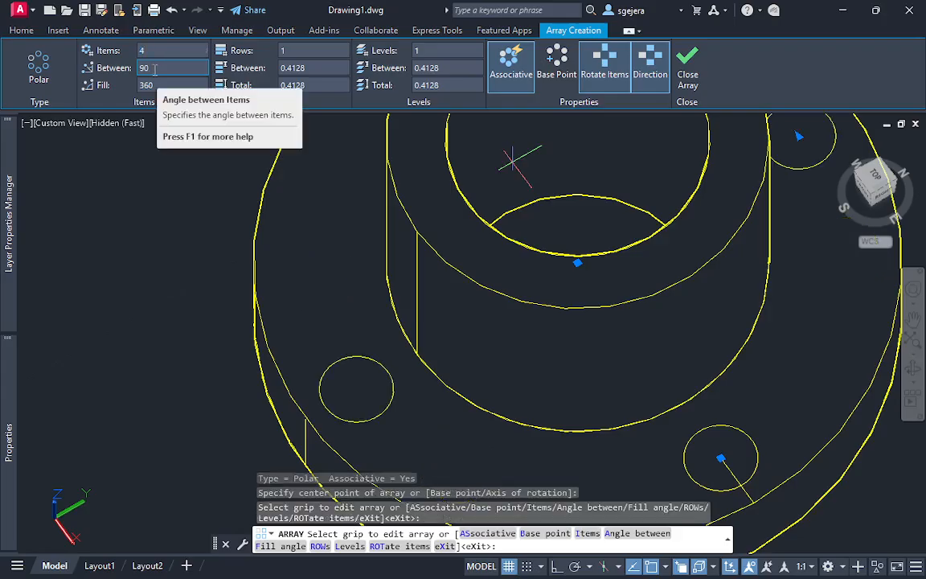
pyautogui.scroll(-5, 442, 325)
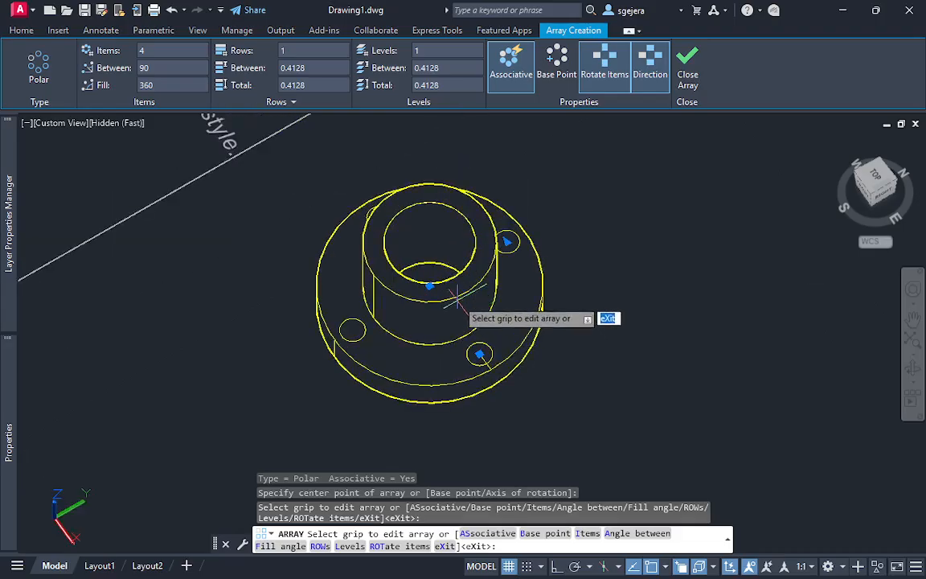
pyautogui.keyDown('shift'); pyautogui.moveTo(447, 316); pyautogui.dragTo(566, 351, button='middle'); pyautogui.keyUp('shift')
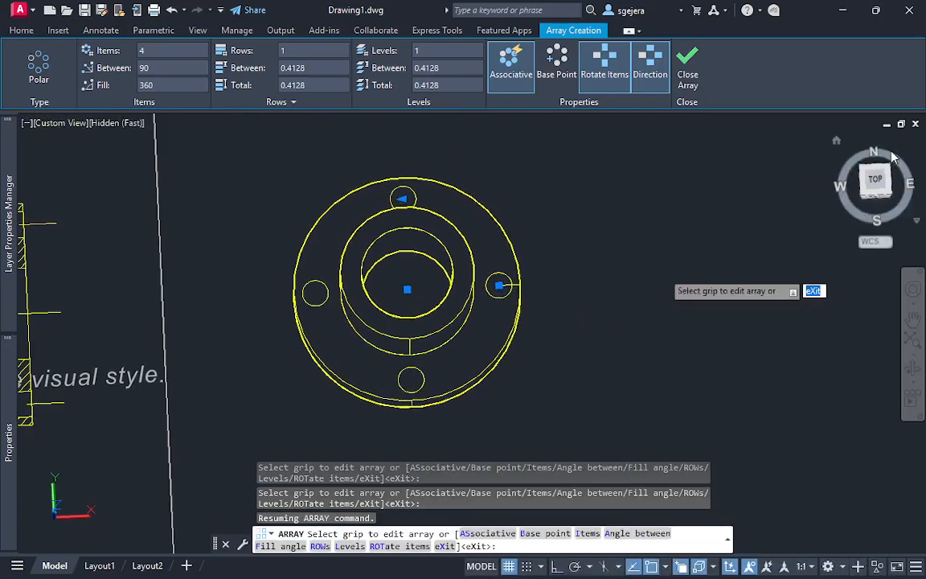
pyautogui.click(689, 74)
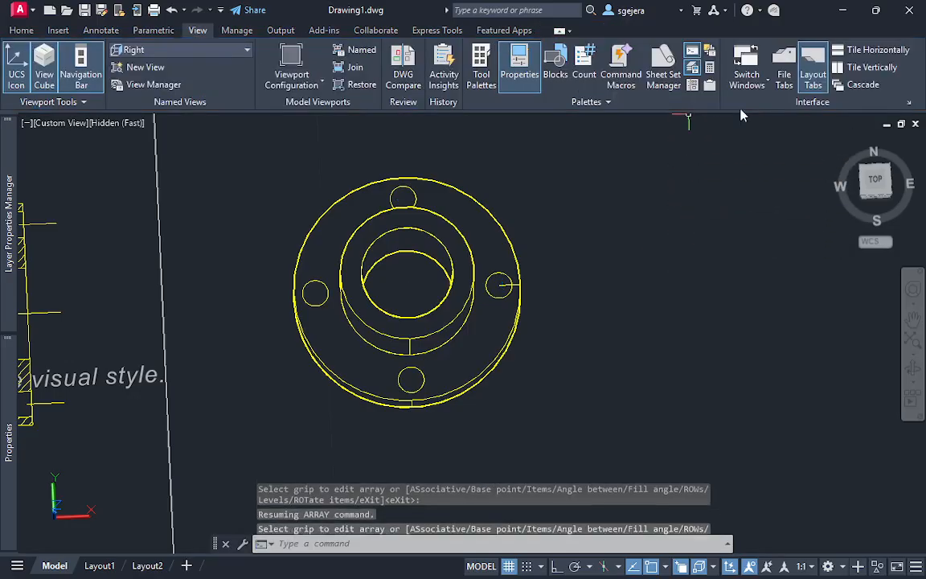
# View the hole layout from the top, then undo the polar array of the flange-hole circle
pyautogui.click(876, 181)
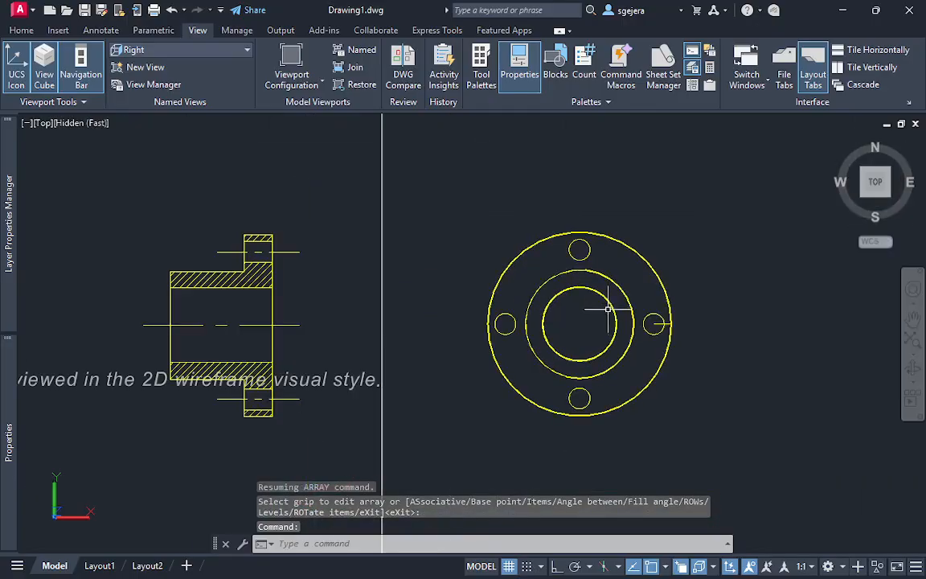
pyautogui.scroll(3, 609, 310)
pyautogui.moveTo(620, 330); pyautogui.dragTo(600, 295, button='middle')
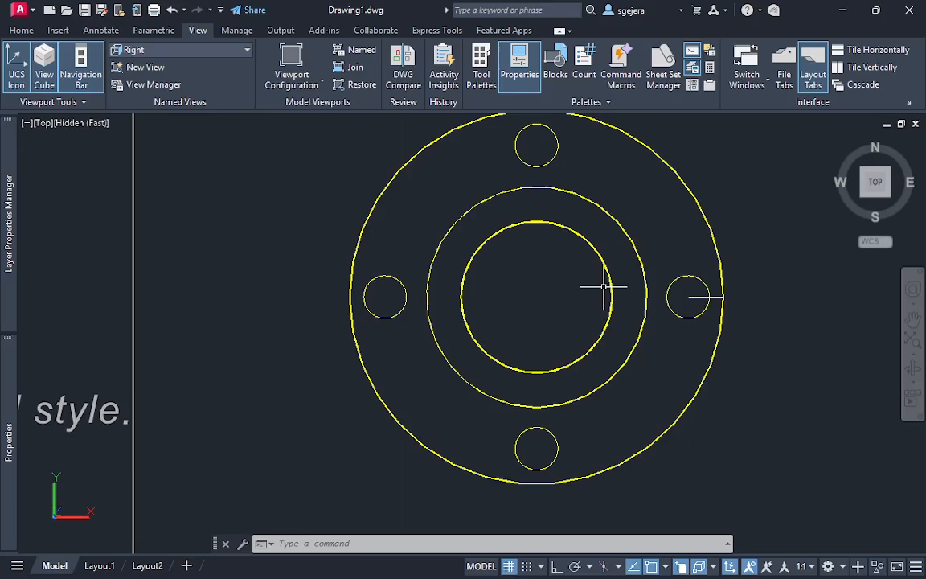
pyautogui.keyDown('shift'); pyautogui.moveTo(734, 394); pyautogui.dragTo(696, 318, button='middle'); pyautogui.keyUp('shift')
pyautogui.hotkey('ctrl', 'z')
pyautogui.hotkey('ctrl', 'z')
pyautogui.hotkey('ctrl', 'z')
pyautogui.hotkey('ctrl', 'z')
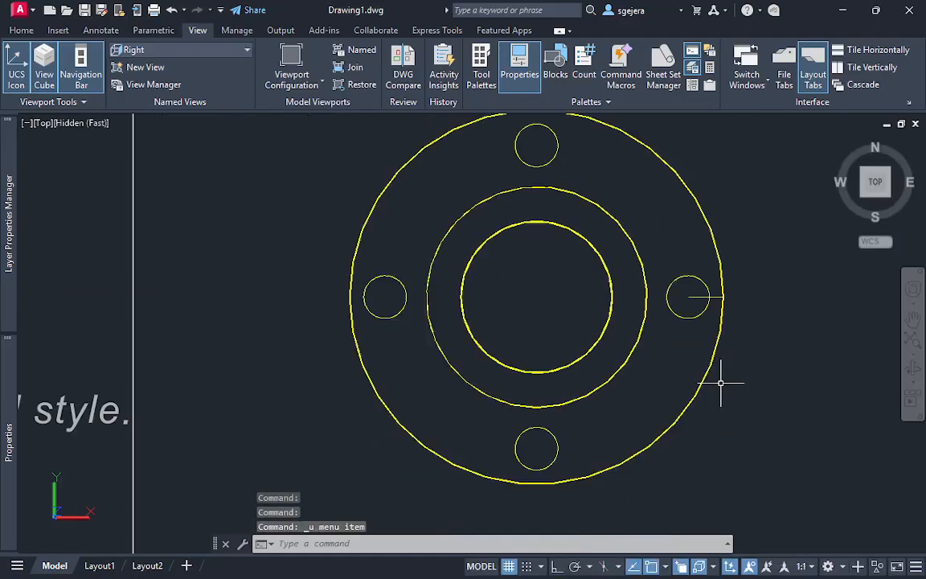
pyautogui.hotkey('ctrl', 'z')
pyautogui.hotkey('ctrl', 'z')
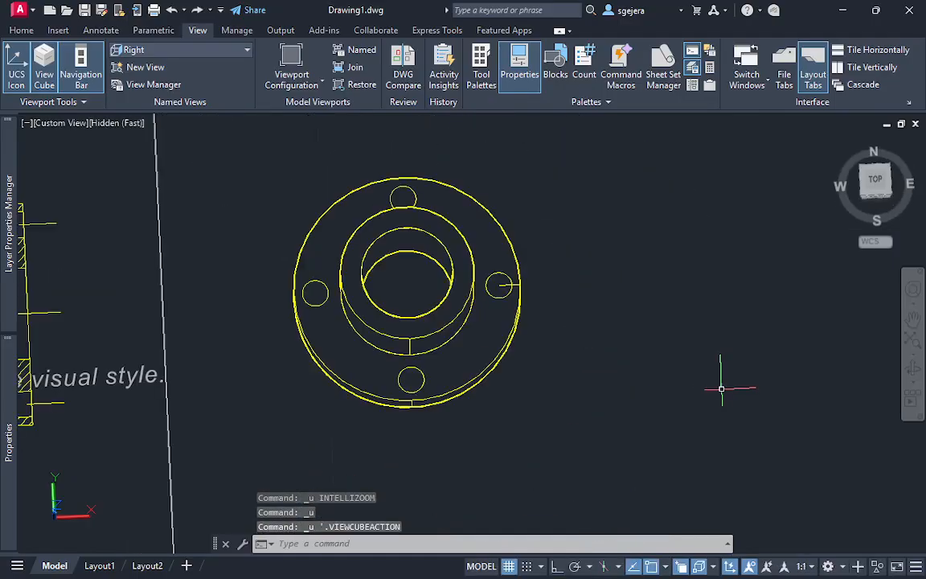
# Create a polar array of the flange-hole circle around the center of the 3D flange's upper face
pyautogui.keyDown('shift'); pyautogui.moveTo(605, 452); pyautogui.dragTo(633, 458, button='middle'); pyautogui.keyUp('shift')
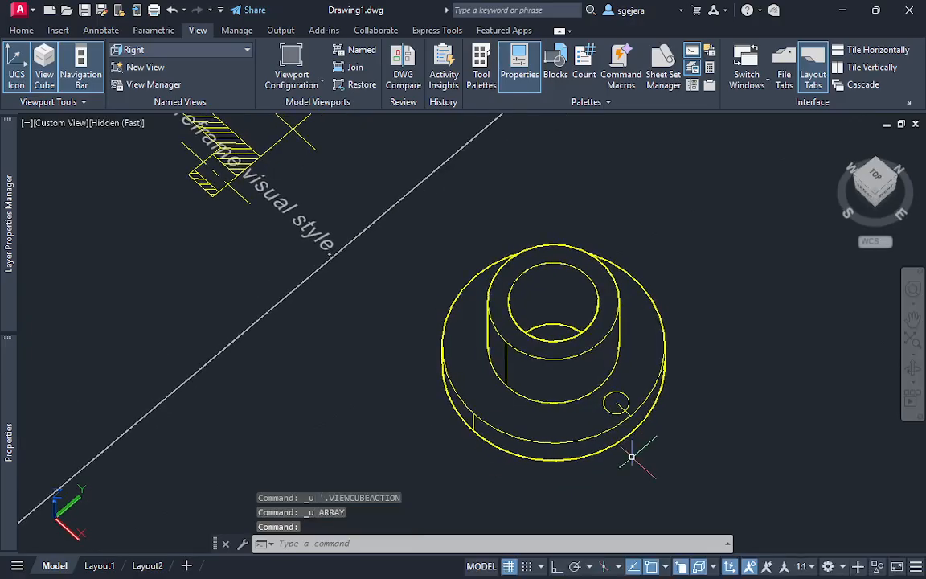
pyautogui.scroll(3, 633, 451)
pyautogui.scroll(-2, 633, 450)
pyautogui.write('ar')
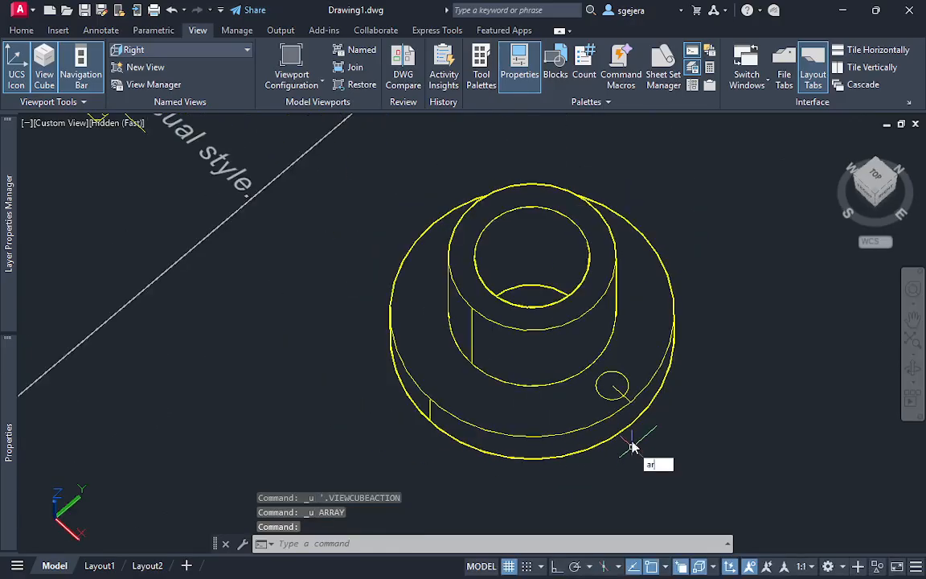
pyautogui.write('r')
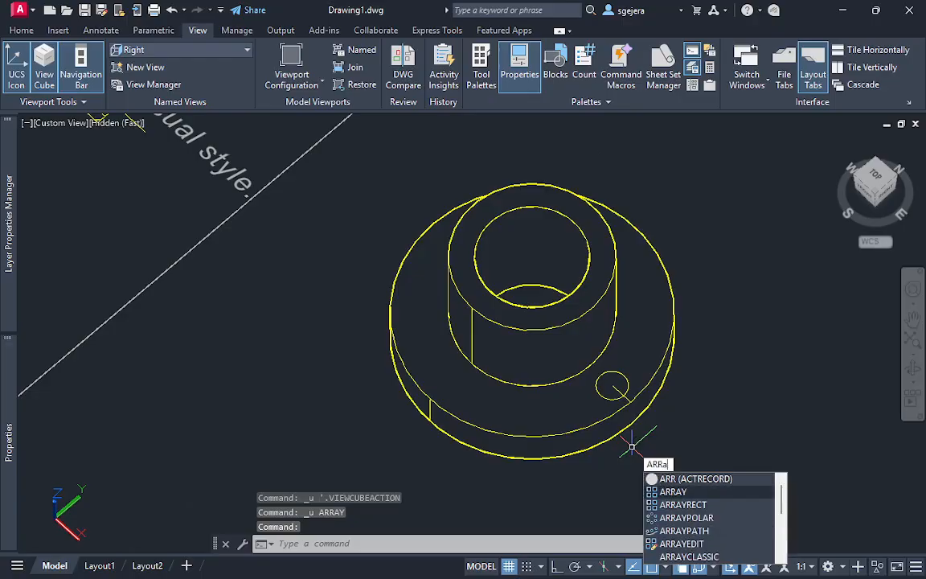
pyautogui.write('a')
pyautogui.press('Return')
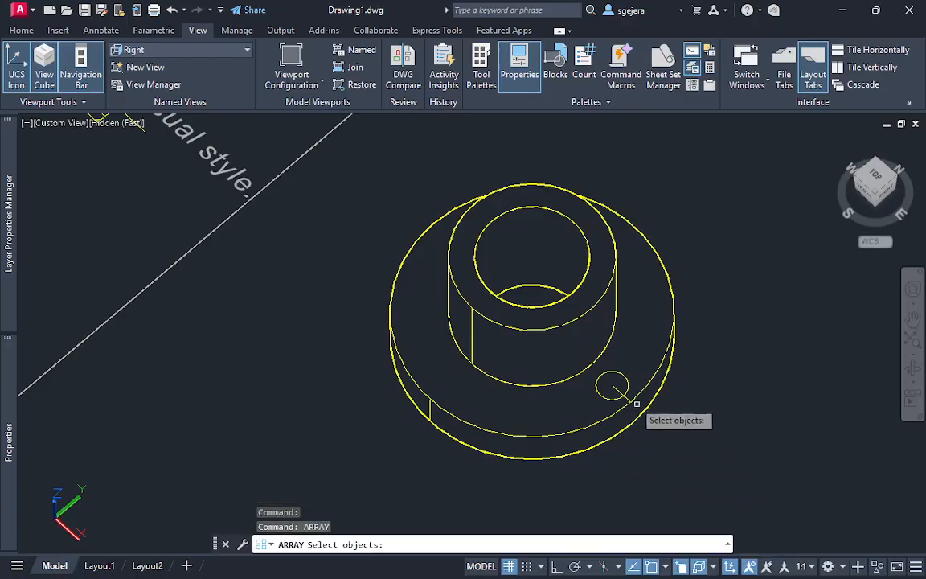
pyautogui.scroll(3, 635, 394)
pyautogui.click(629, 374)
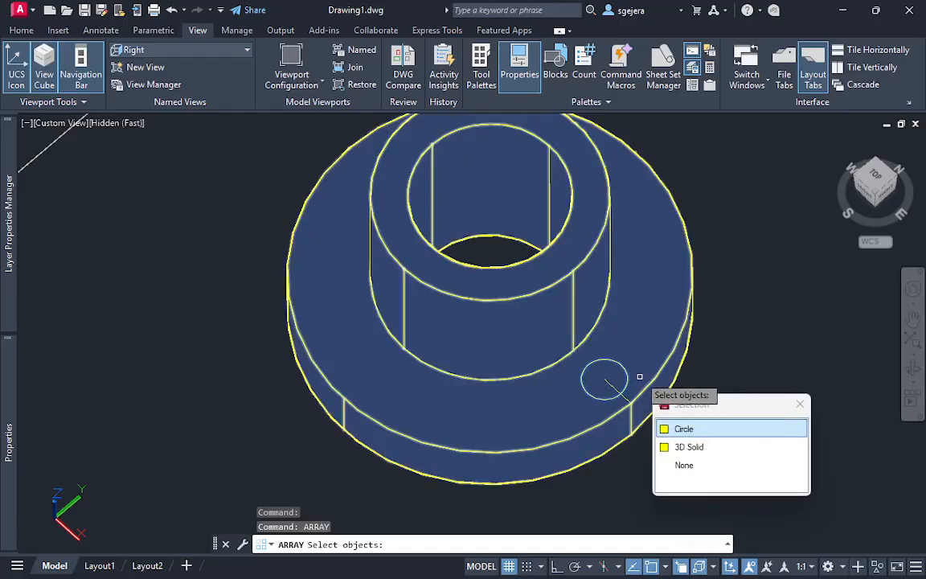
pyautogui.click(708, 428)
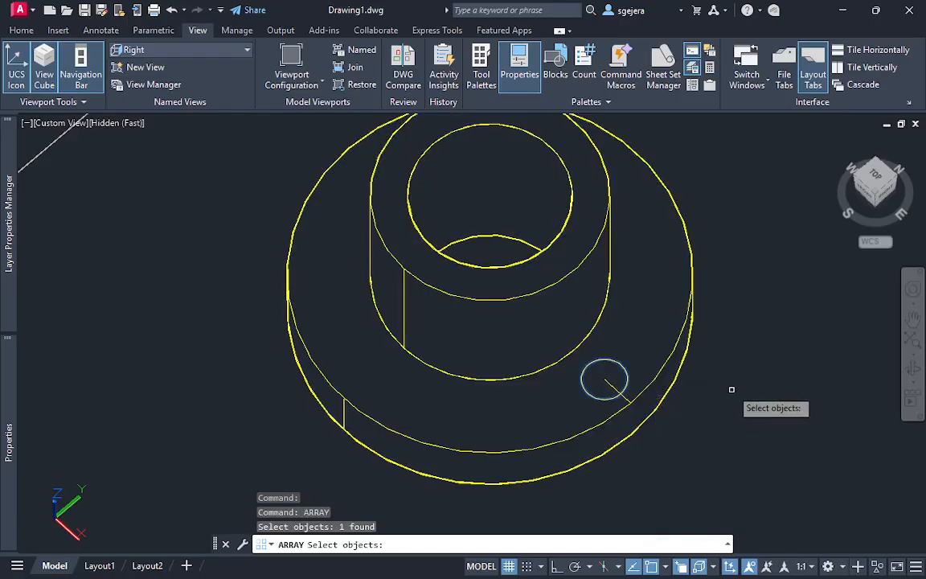
pyautogui.press('Return')
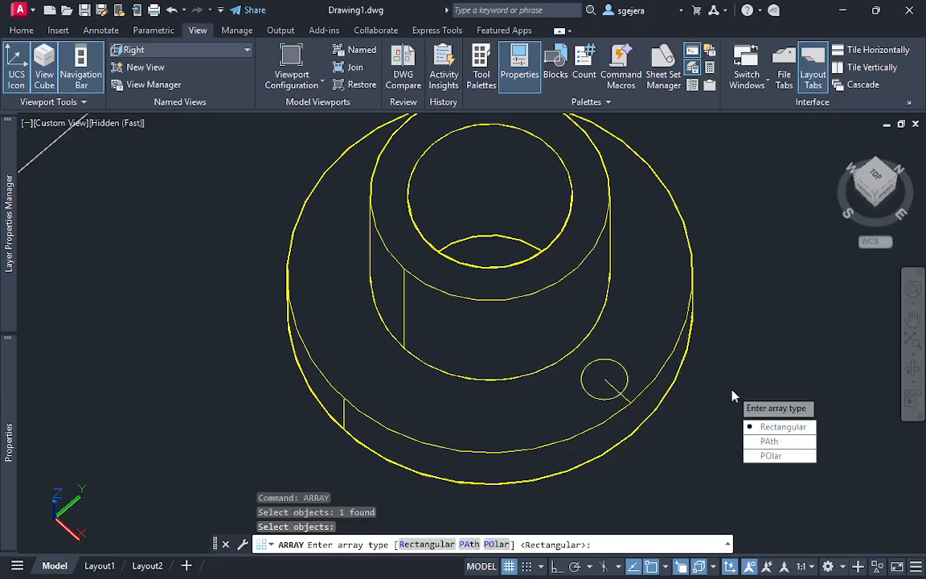
pyautogui.click(767, 456)
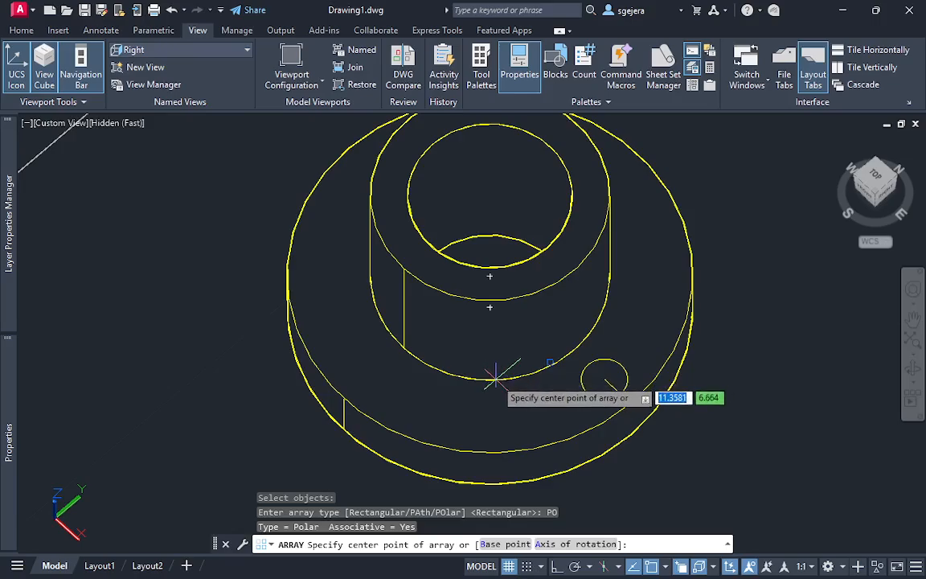
pyautogui.click(489, 275)
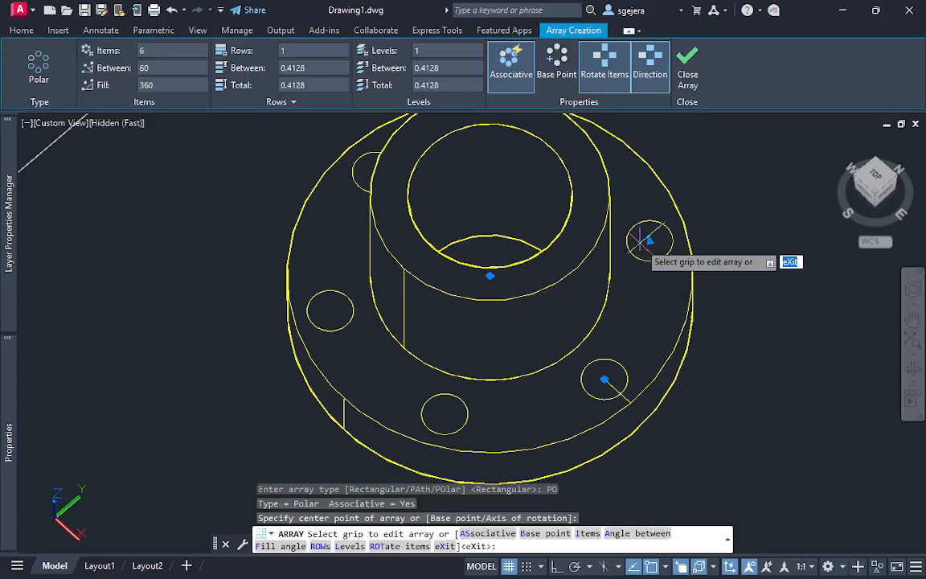
# Set the number of items in the polar array to 4 and finish the array
pyautogui.click(149, 50)
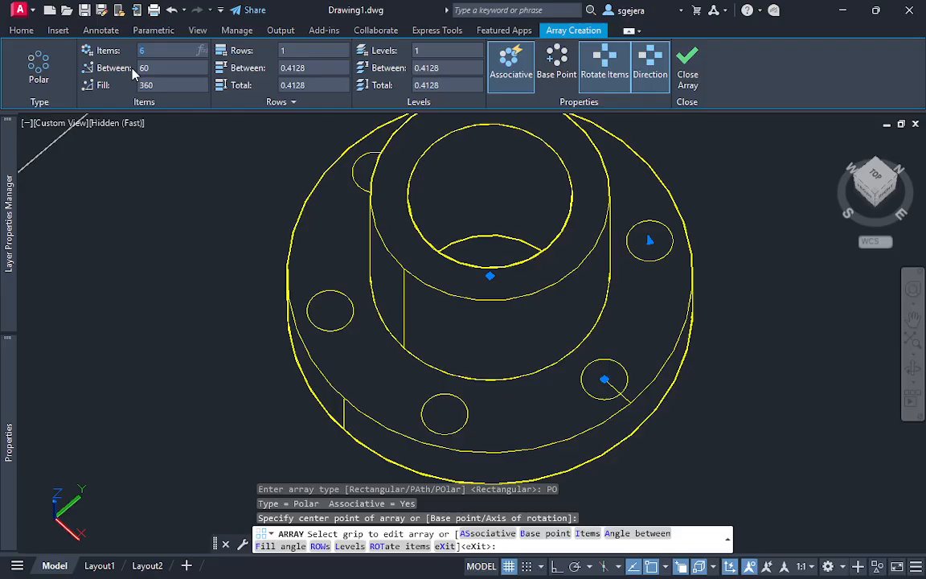
pyautogui.write('4')
pyautogui.press('Return')
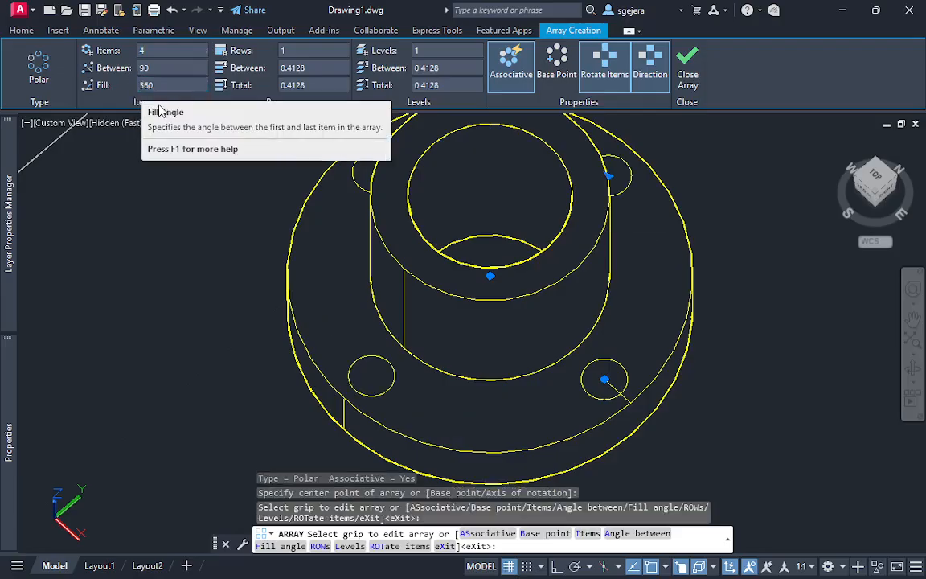
pyautogui.keyDown('shift'); pyautogui.moveTo(427, 330); pyautogui.dragTo(476, 357, button='middle'); pyautogui.keyUp('shift')
pyautogui.click(689, 64)
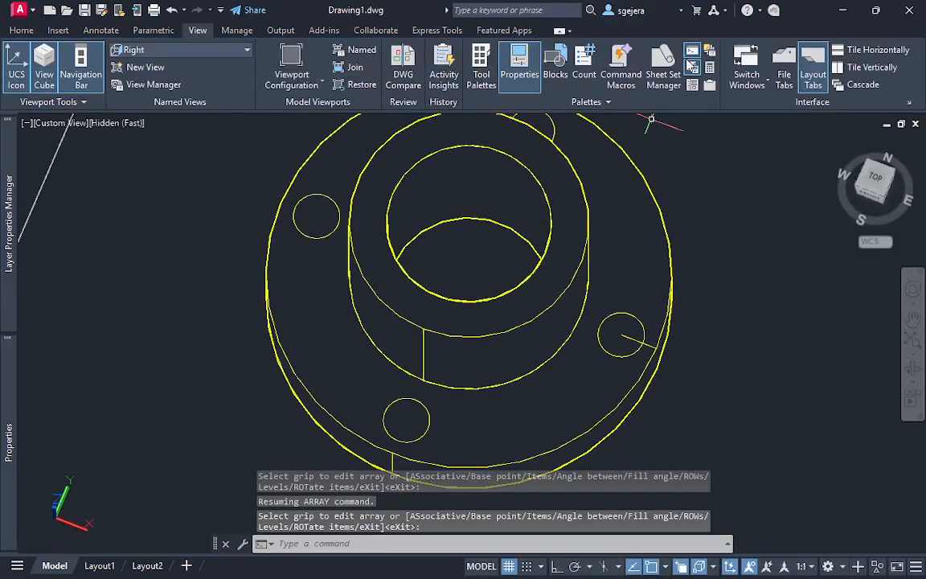
# Erase the short construction line between the flange-hole circle and the flange's outer edge
pyautogui.keyDown('shift'); pyautogui.moveTo(623, 270); pyautogui.dragTo(600, 323, button='middle'); pyautogui.keyUp('shift')
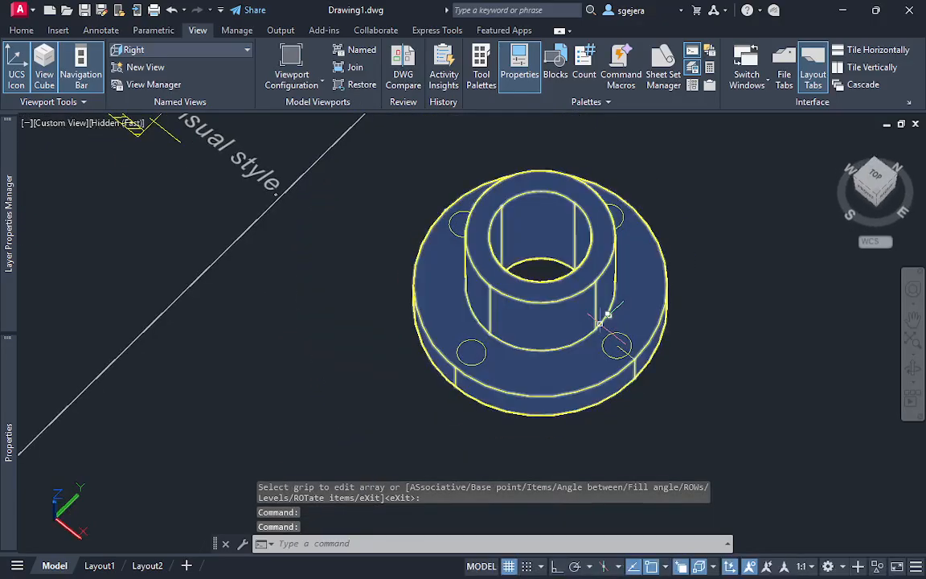
pyautogui.press('Escape')
pyautogui.press('Escape')
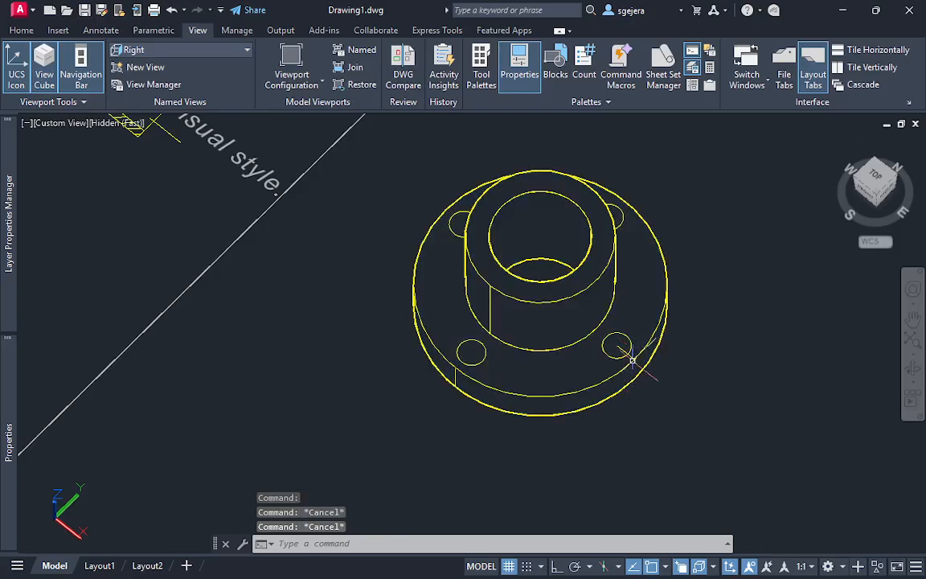
pyautogui.click(630, 356)
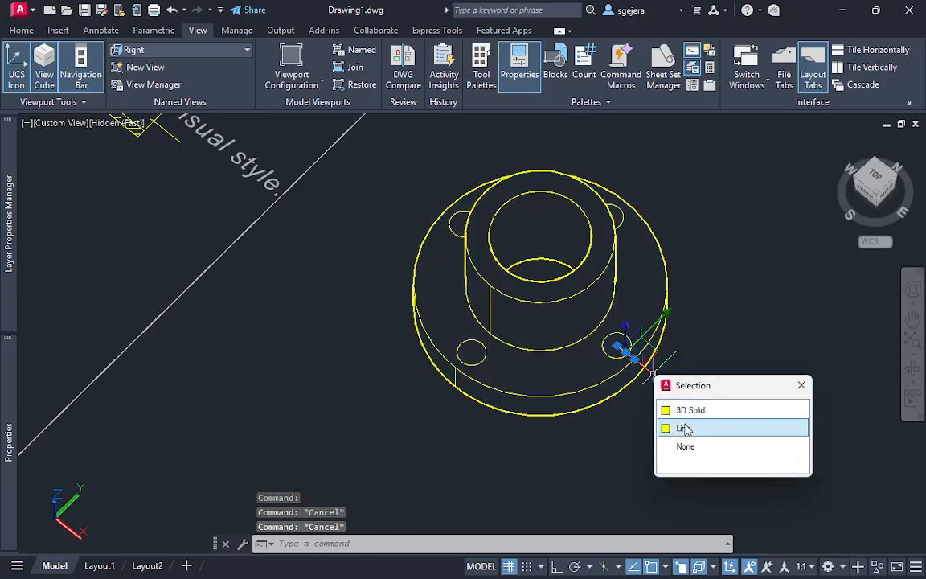
pyautogui.click(722, 425)
pyautogui.press('Delete')
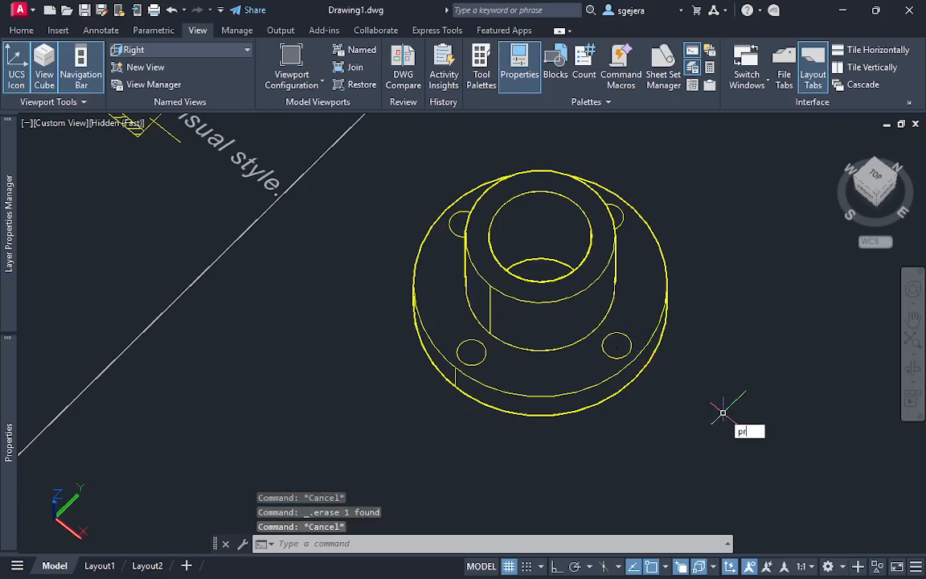
# Use Presspull to cut the two front flange-hole circles down through the flange
pyautogui.write('press')
pyautogui.press('Return')
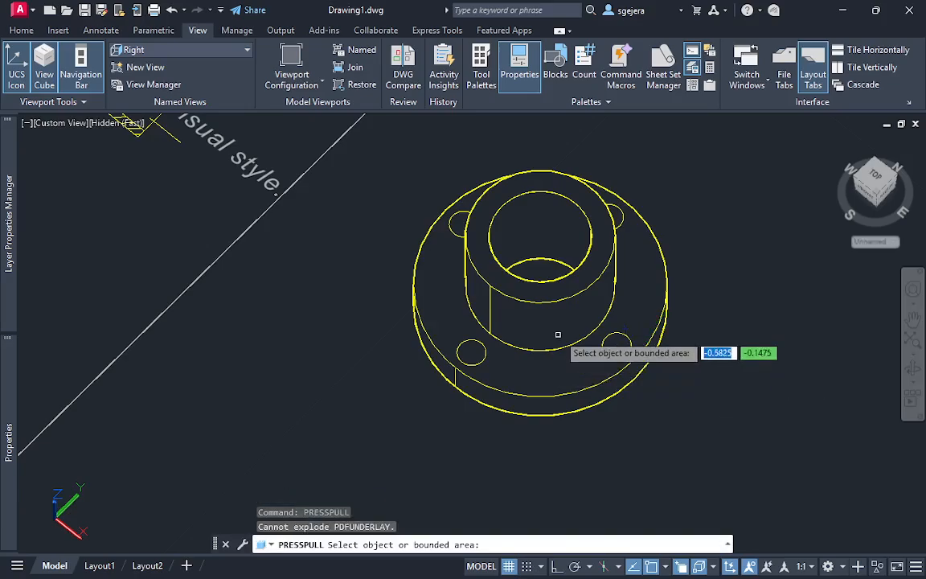
pyautogui.click(617, 345)
pyautogui.click(615, 508)
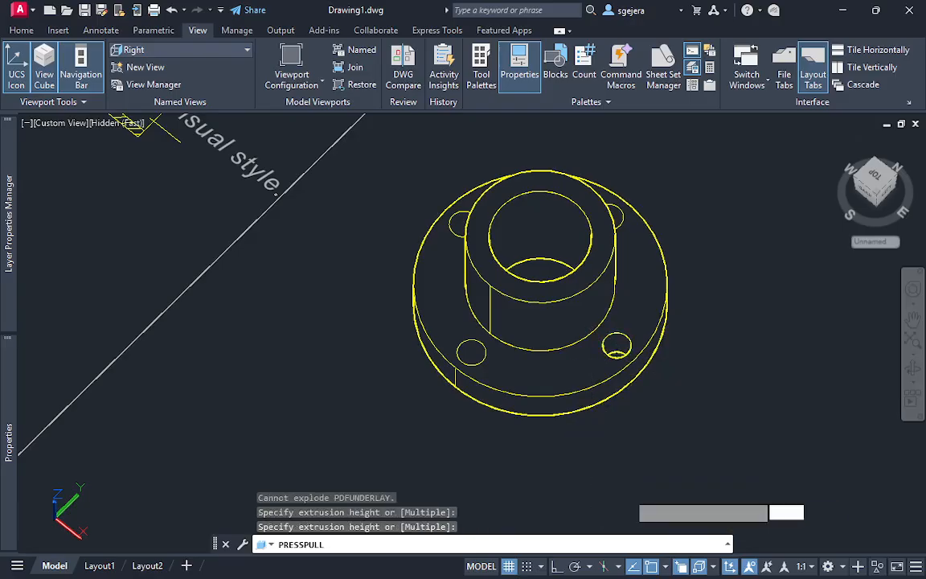
pyautogui.click(471, 351)
pyautogui.click(460, 481)
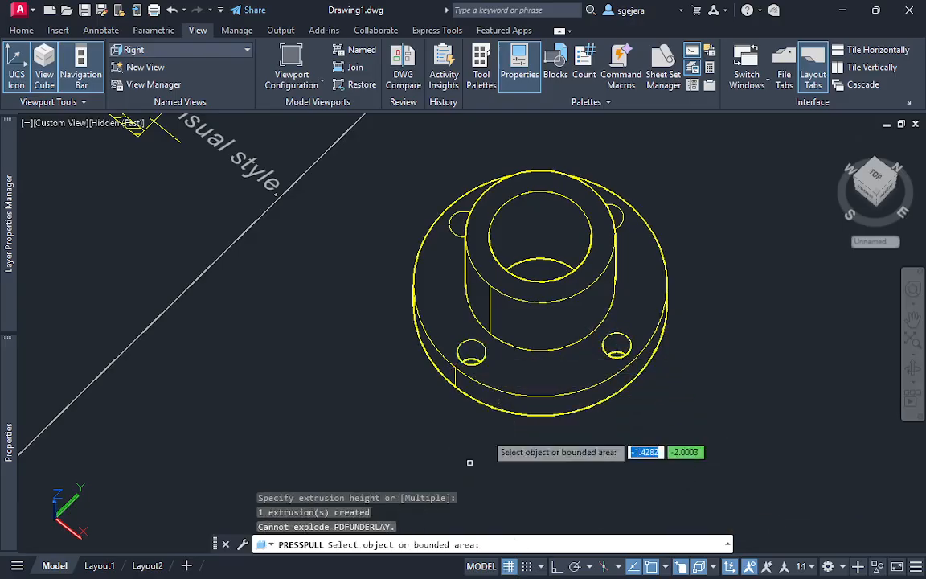
# Use Presspull to cut the remaining two flange-hole circles through the flange and end the command
pyautogui.keyDown('shift'); pyautogui.moveTo(406, 352); pyautogui.dragTo(442, 371, button='middle'); pyautogui.keyUp('shift')
pyautogui.click(429, 252)
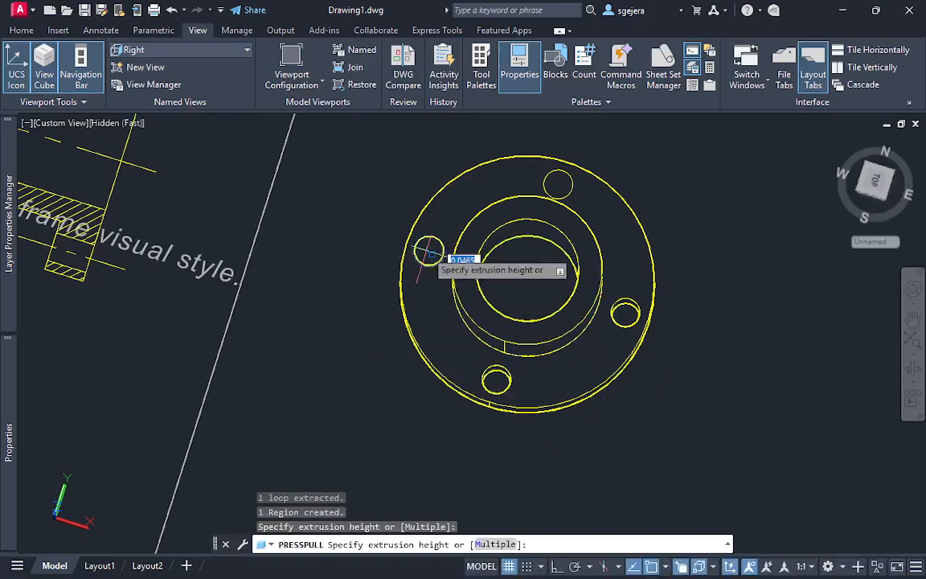
pyautogui.click(385, 427)
pyautogui.click(557, 184)
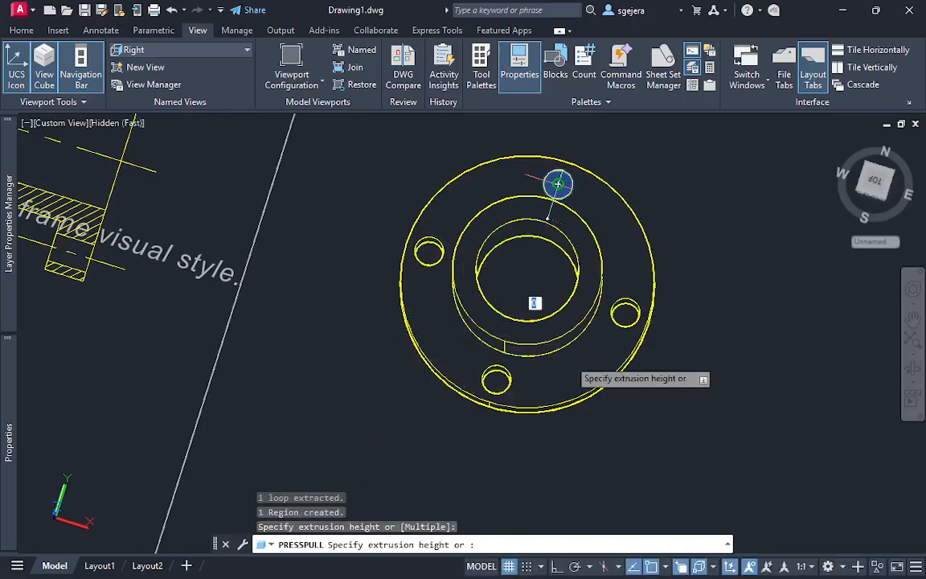
pyautogui.click(526, 282)
pyautogui.keyDown('shift'); pyautogui.moveTo(707, 409); pyautogui.dragTo(670, 321, button='middle'); pyautogui.keyUp('shift')
pyautogui.click(537, 284)
pyautogui.press('Escape')
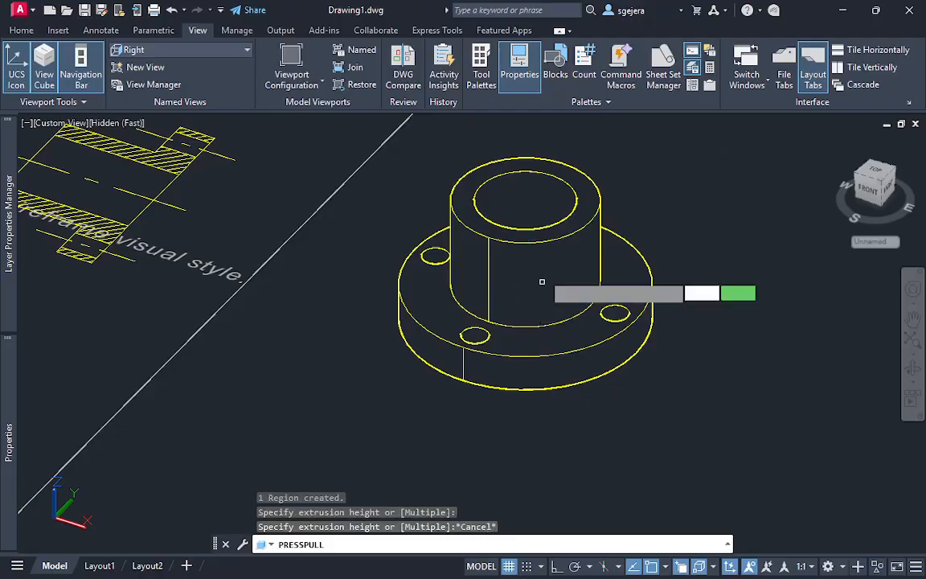
# Hide the flanged 3D solid so that only its leftover construction geometry is shown
pyautogui.click(541, 274)
pyautogui.rightClick(529, 300)
pyautogui.moveTo(611, 298)
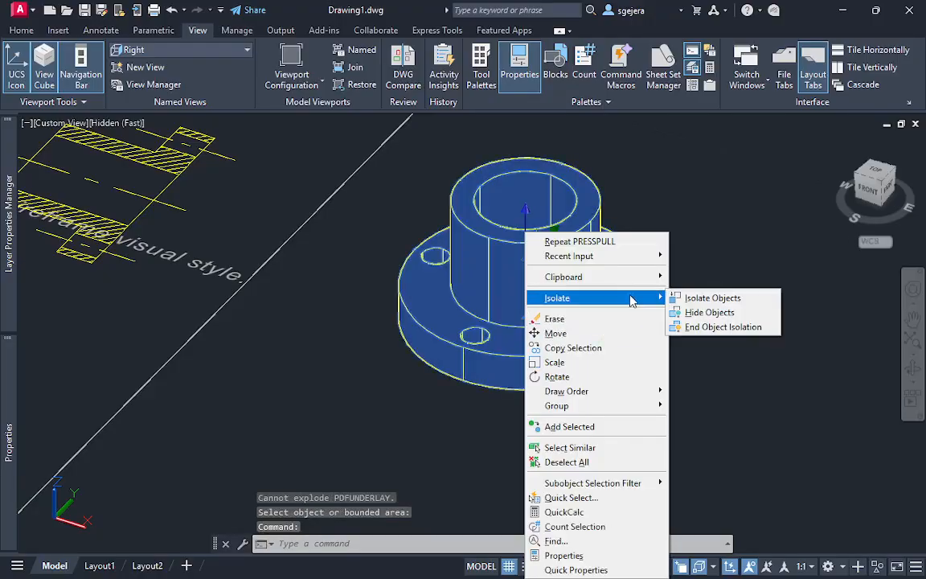
pyautogui.click(735, 314)
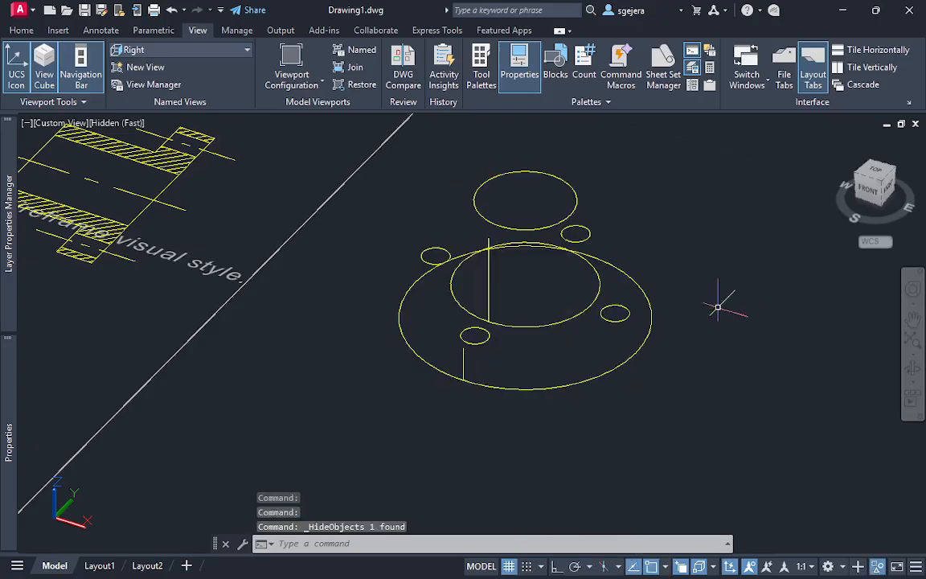
pyautogui.click(728, 140)
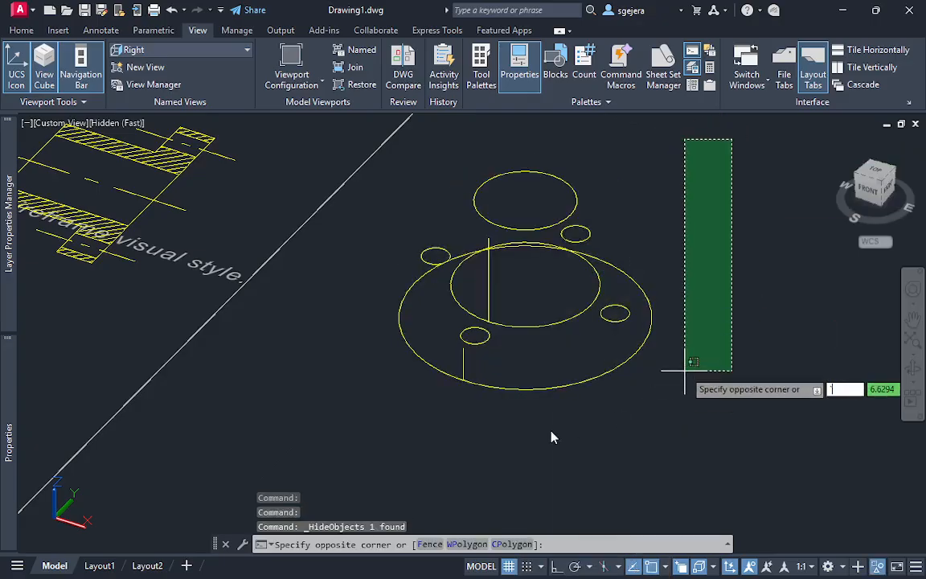
pyautogui.press('Escape')
pyautogui.keyDown('shift'); pyautogui.moveTo(560, 419); pyautogui.dragTo(491, 407, button='middle'); pyautogui.keyUp('shift')
pyautogui.scroll(-2, 545, 386)
pyautogui.scroll(2, 685, 203)
pyautogui.click(685, 196)
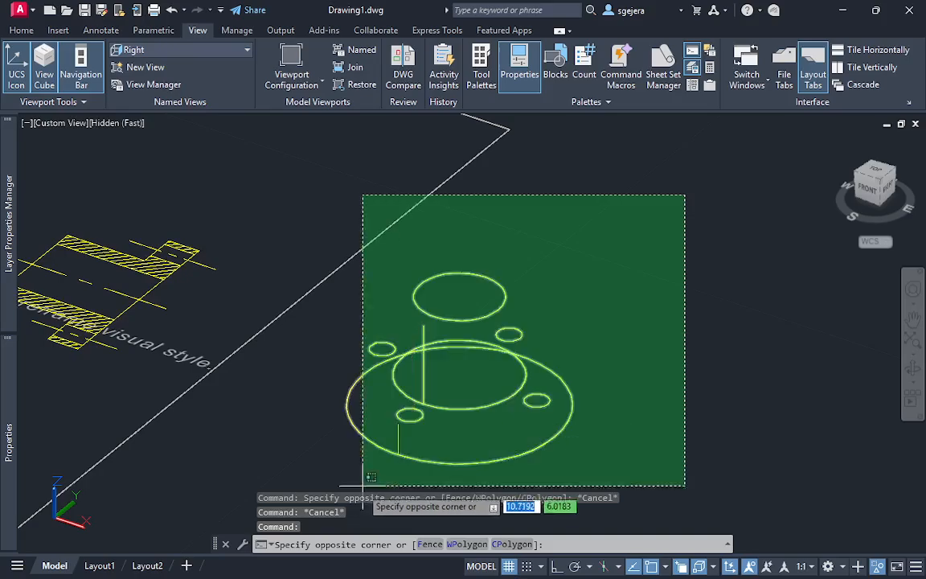
pyautogui.click(316, 486)
pyautogui.click(316, 480)
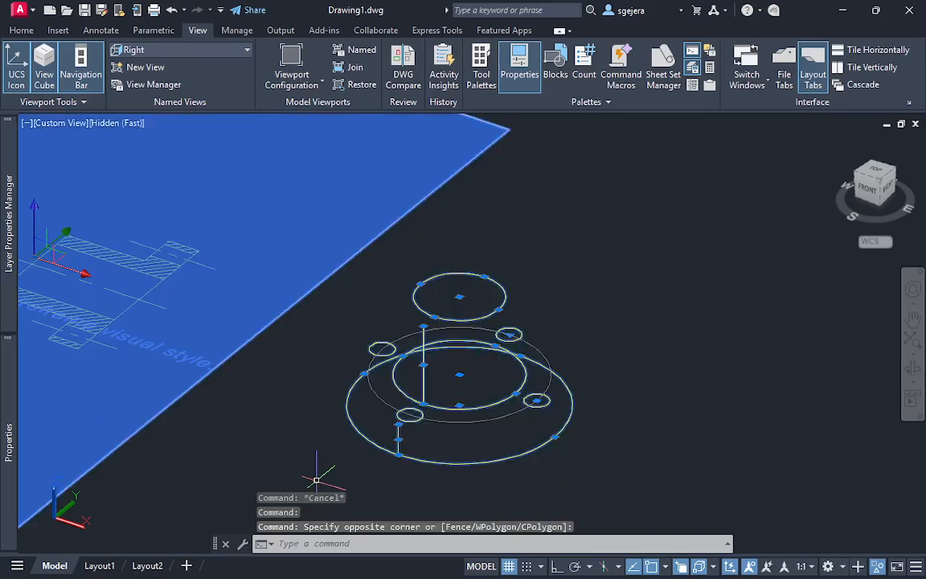
pyautogui.press('Escape')
pyautogui.press('Escape')
# Erase the leftover circles, hole array and vertical lines at the hidden solid without selecting the PDF underlay
pyautogui.click(640, 456)
pyautogui.click(385, 307)
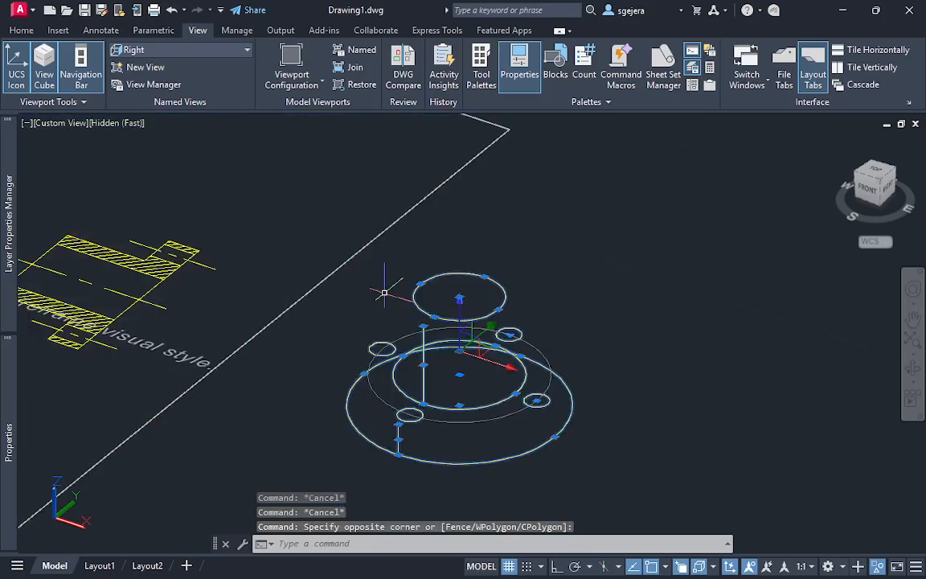
pyautogui.press('Delete')
# End object isolation to bring back the hidden flanged solid
pyautogui.rightClick(415, 343)
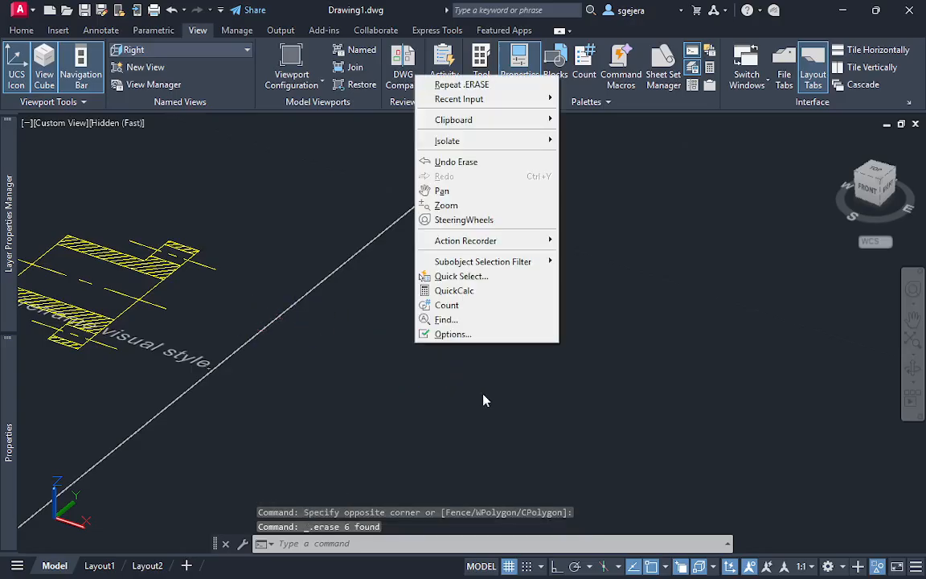
pyautogui.moveTo(552, 146)
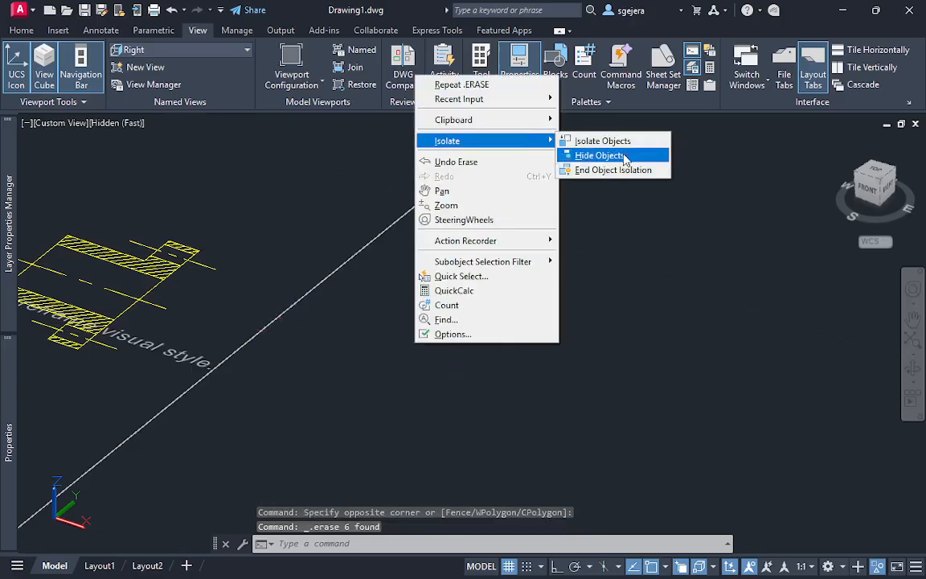
pyautogui.click(613, 171)
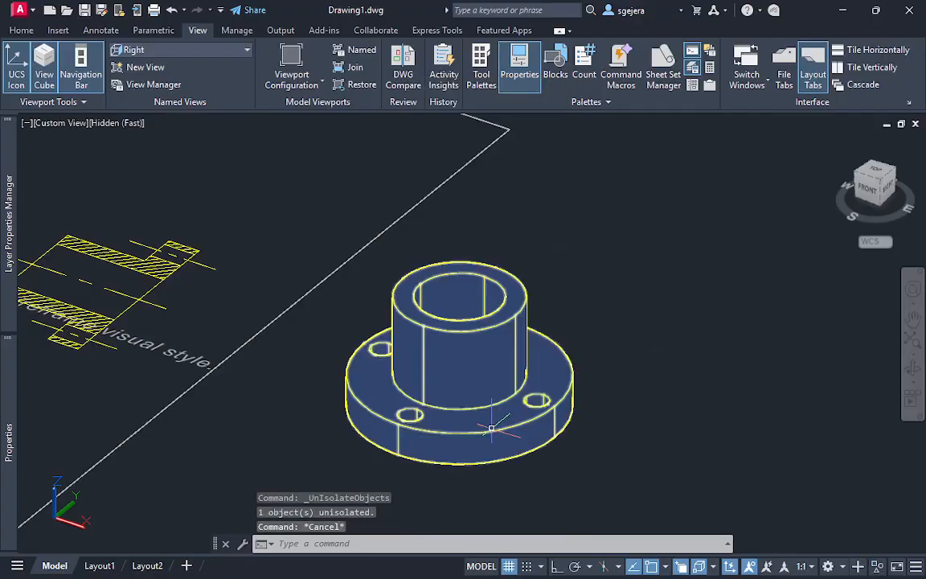
pyautogui.moveTo(484, 419)
pyautogui.keyDown('shift'); pyautogui.mouseDown(button='middle')
pyautogui.moveTo(522, 455)
pyautogui.moveTo(569, 368)
pyautogui.moveTo(509, 428)
pyautogui.moveTo(451, 366)
pyautogui.moveTo(469, 424)
pyautogui.moveTo(480, 385)
pyautogui.moveTo(486, 427)
pyautogui.moveTo(479, 384)
pyautogui.mouseUp(button='middle'); pyautogui.keyUp('shift')
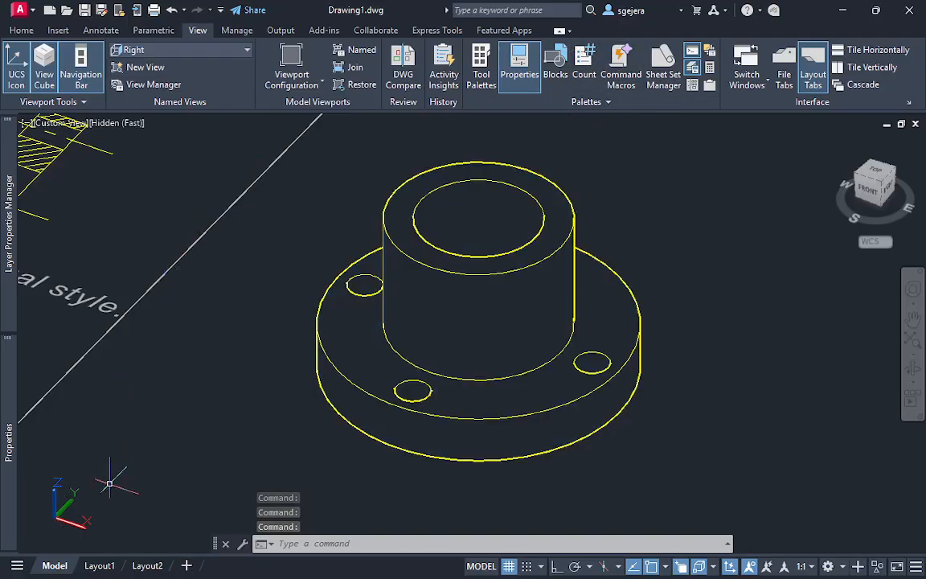
# Open Layout1 and delete its existing viewport
pyautogui.moveTo(99, 568)
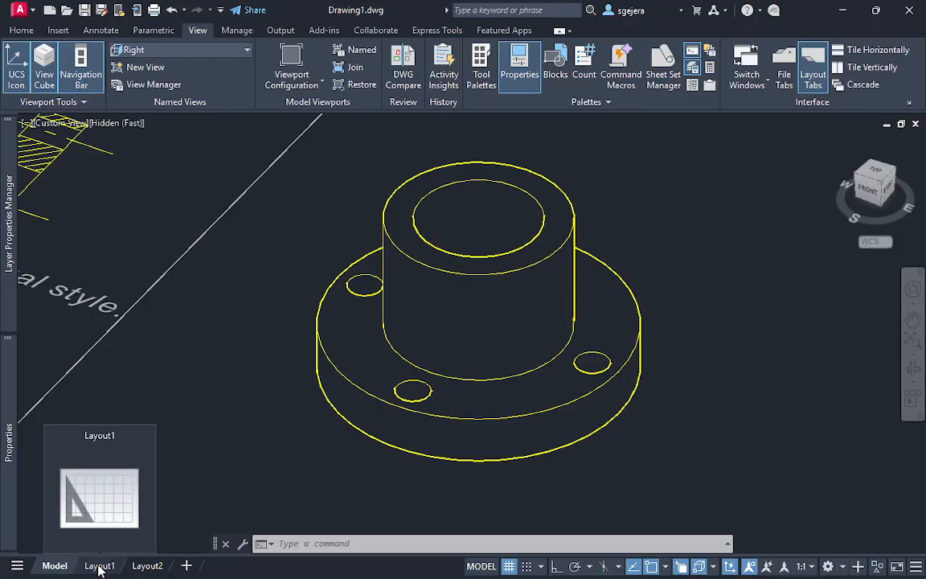
pyautogui.click(100, 566)
pyautogui.click(691, 497)
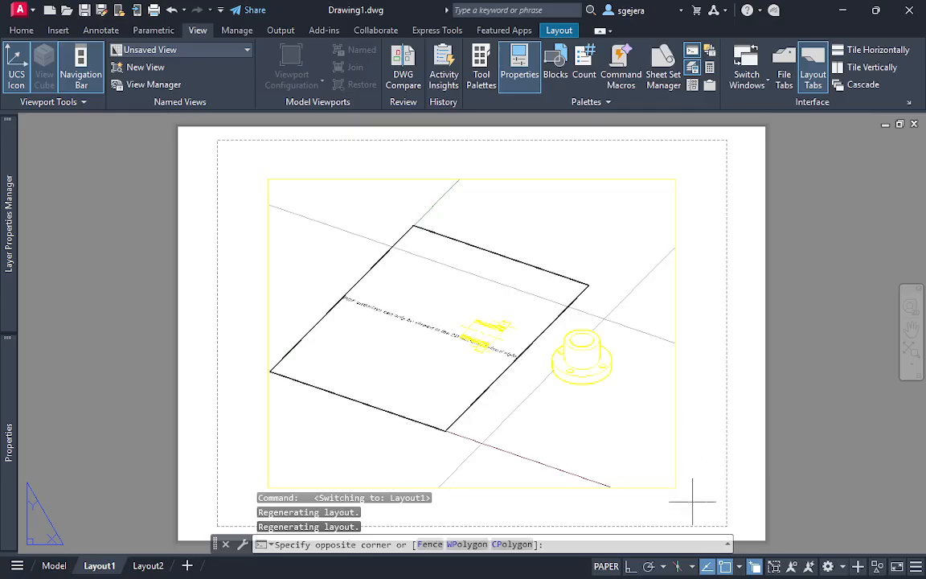
pyautogui.click(673, 438)
pyautogui.press('Delete')
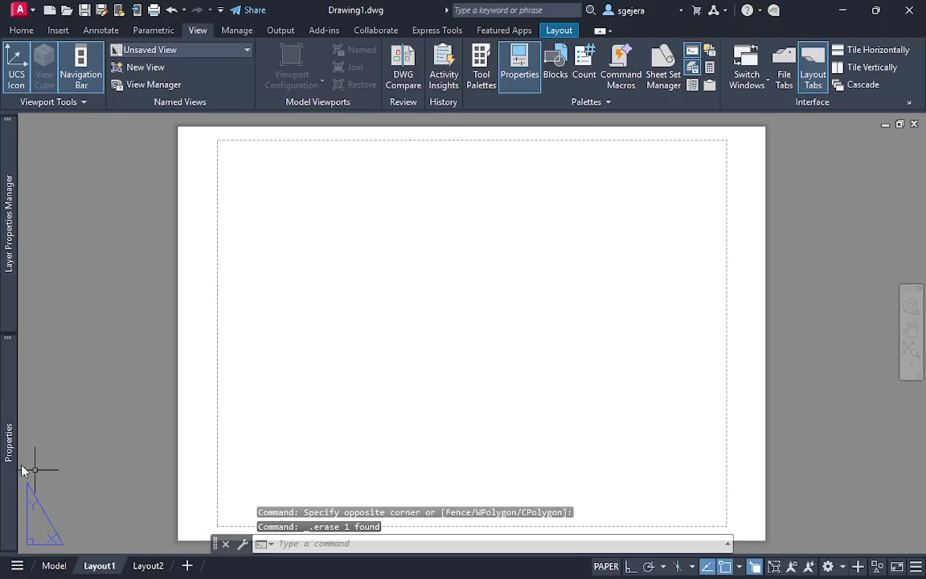
# Change the color of the ans layer to blue
pyautogui.moveTo(21, 227)
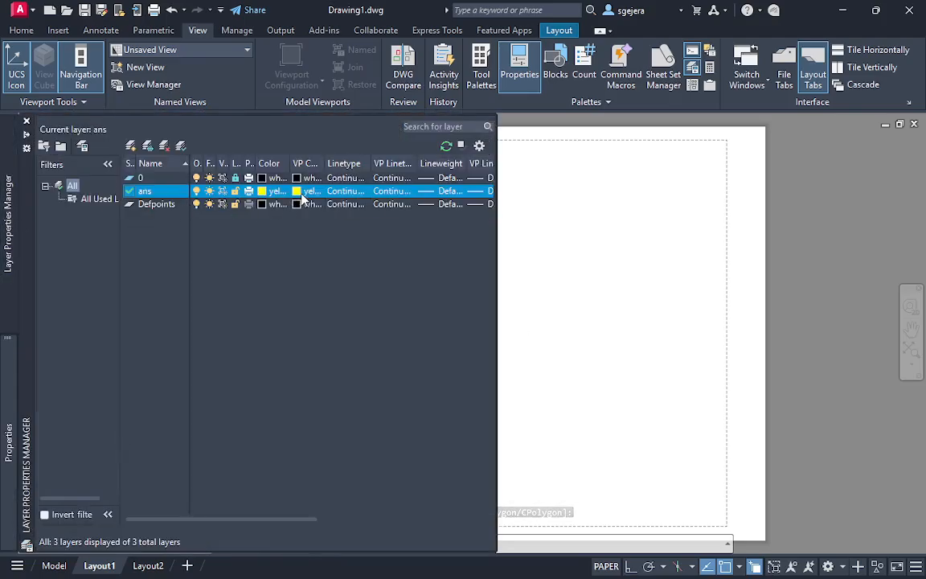
pyautogui.click(261, 192)
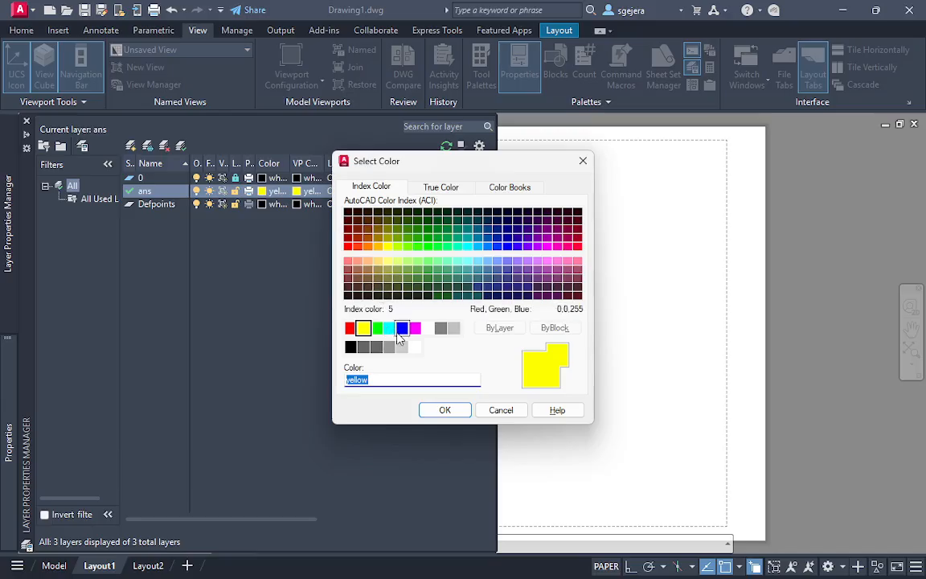
pyautogui.click(399, 332)
pyautogui.click(445, 410)
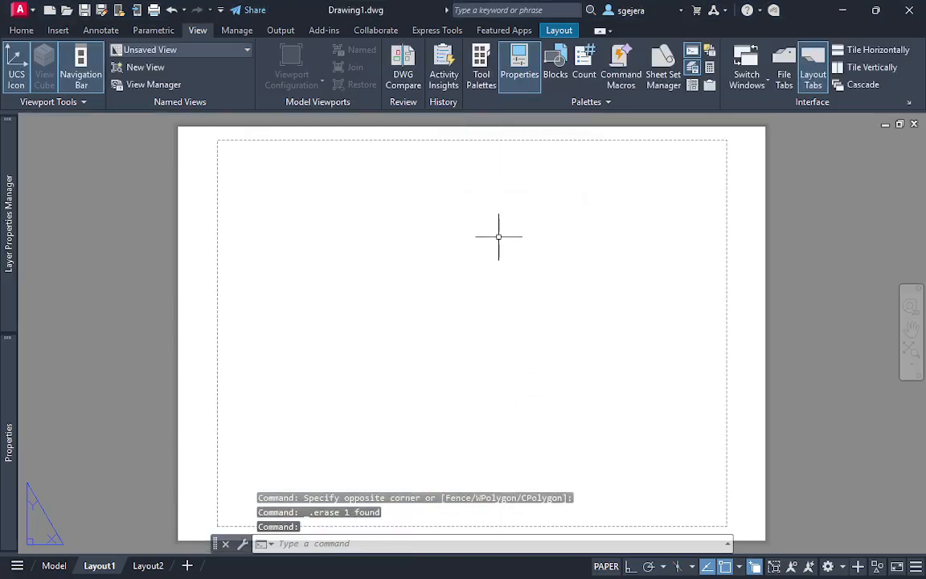
pyautogui.scroll(2, 498, 242)
pyautogui.moveTo(495, 274)
pyautogui.mouseDown(button='middle')
pyautogui.moveTo(486, 269)
pyautogui.moveTo(504, 264)
pyautogui.mouseUp(button='middle')
pyautogui.scroll(-2, 504, 264)
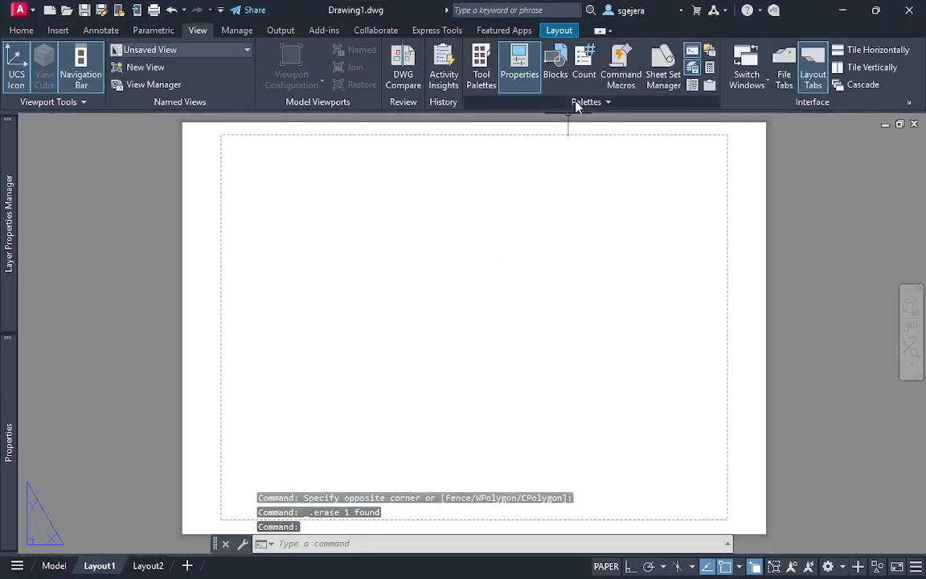
pyautogui.click(560, 31)
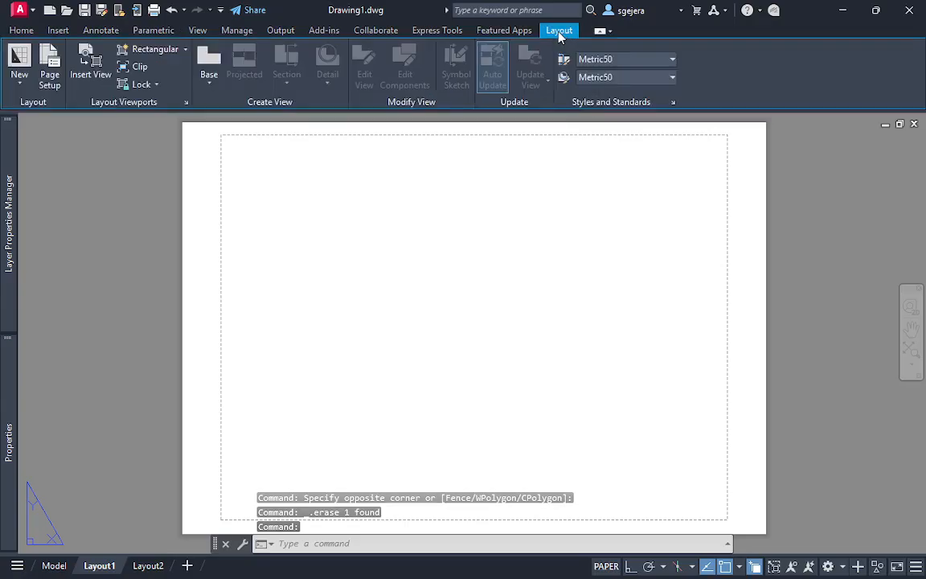
pyautogui.click(208, 75)
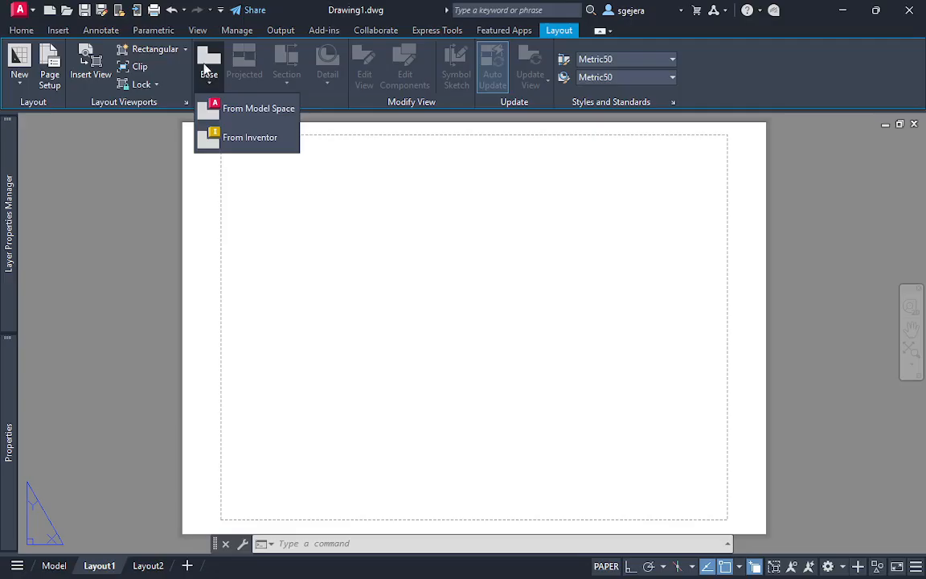
pyautogui.click(226, 118)
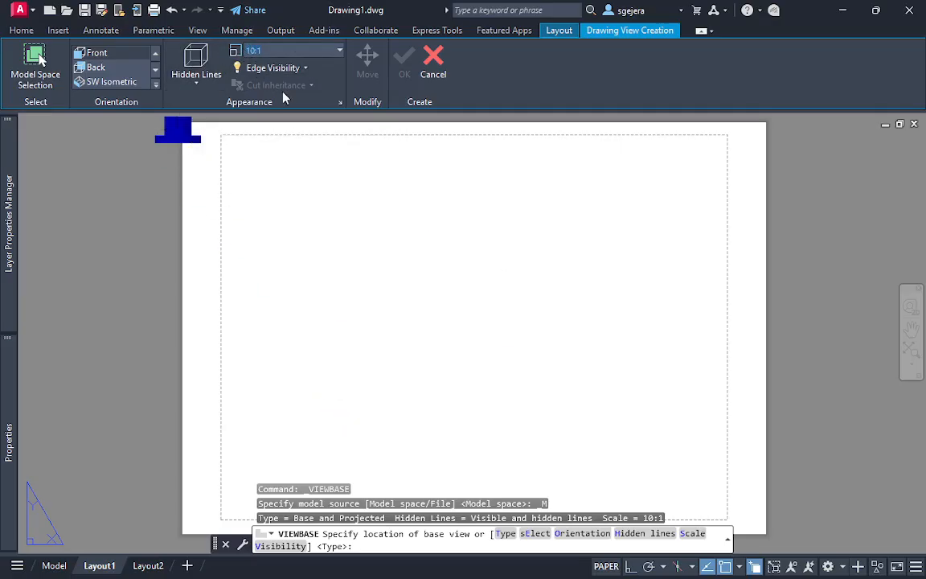
pyautogui.write('20:1')
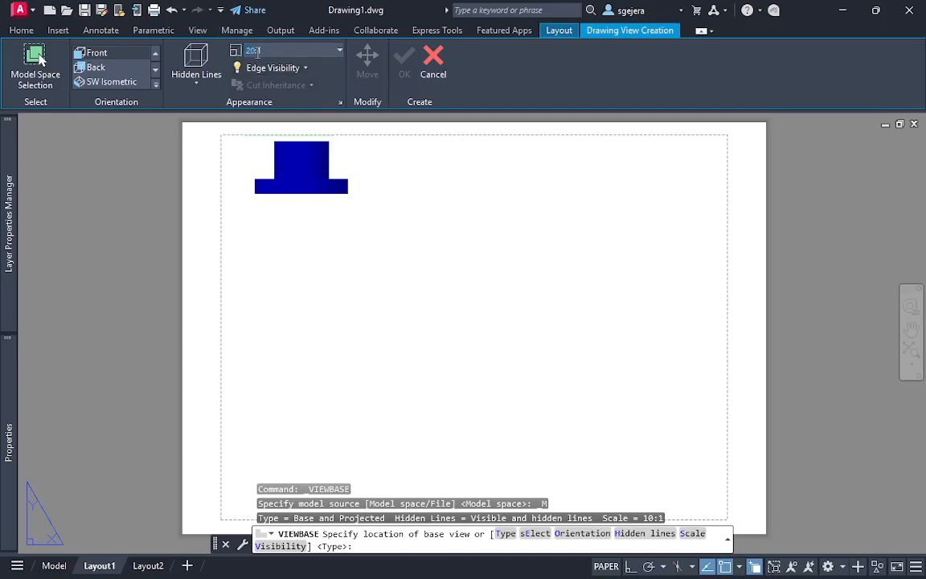
pyautogui.write('2:1')
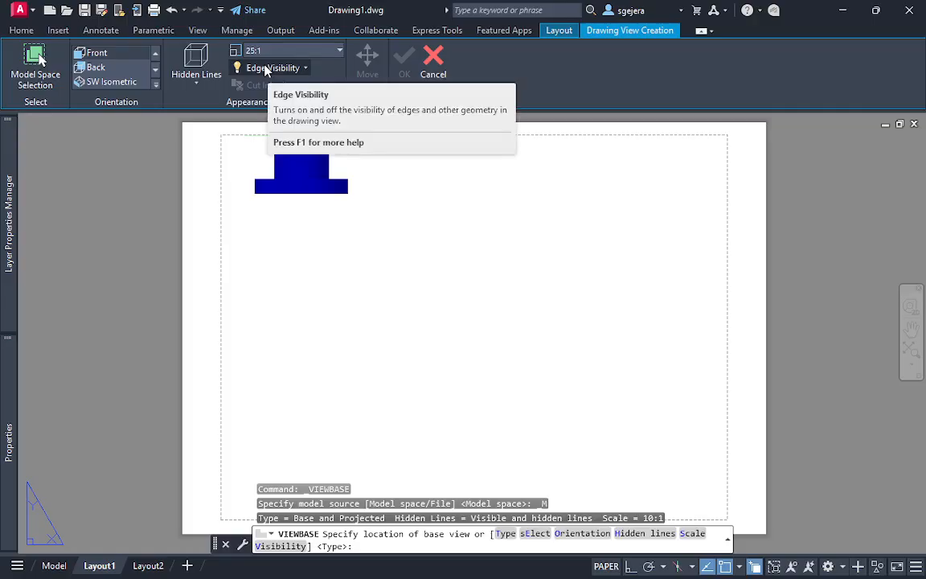
pyautogui.click(368, 394)
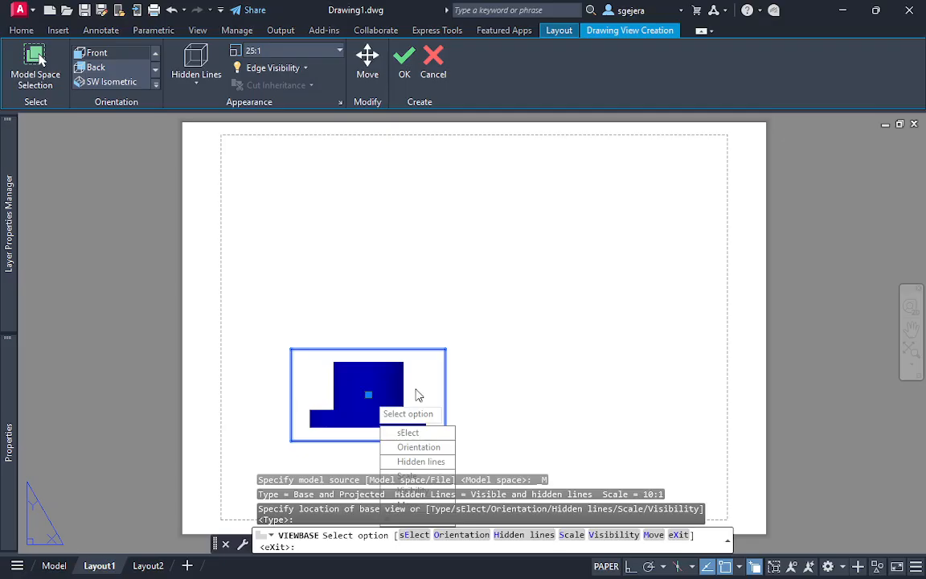
pyautogui.press('Return')
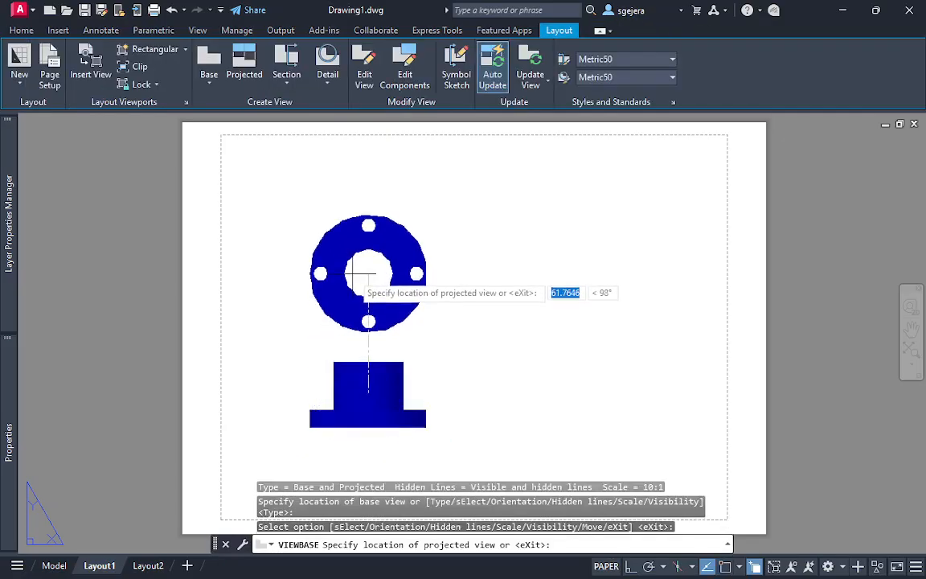
pyautogui.press('Escape')
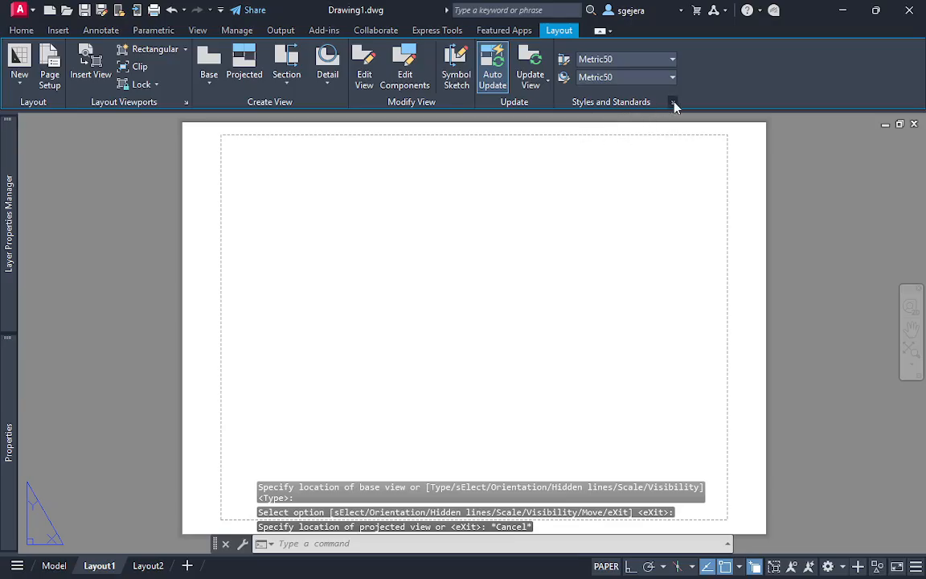
# Set the drafting standard for new drawing views to third angle projection
pyautogui.click(673, 102)
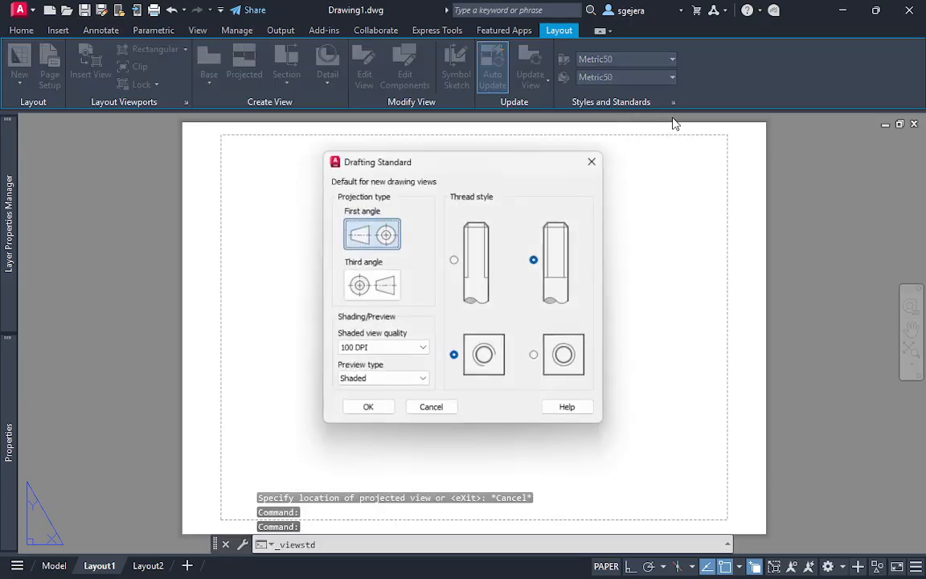
pyautogui.click(389, 285)
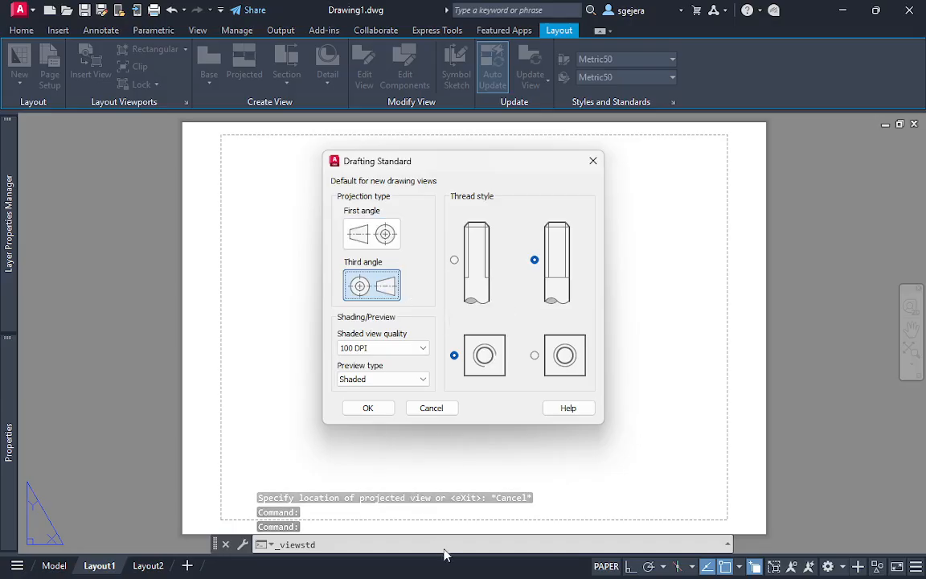
pyautogui.click(370, 408)
# Create a 25:1 front base view of the model-space solid low on the sheet, with its projected top view directly above
pyautogui.click(209, 78)
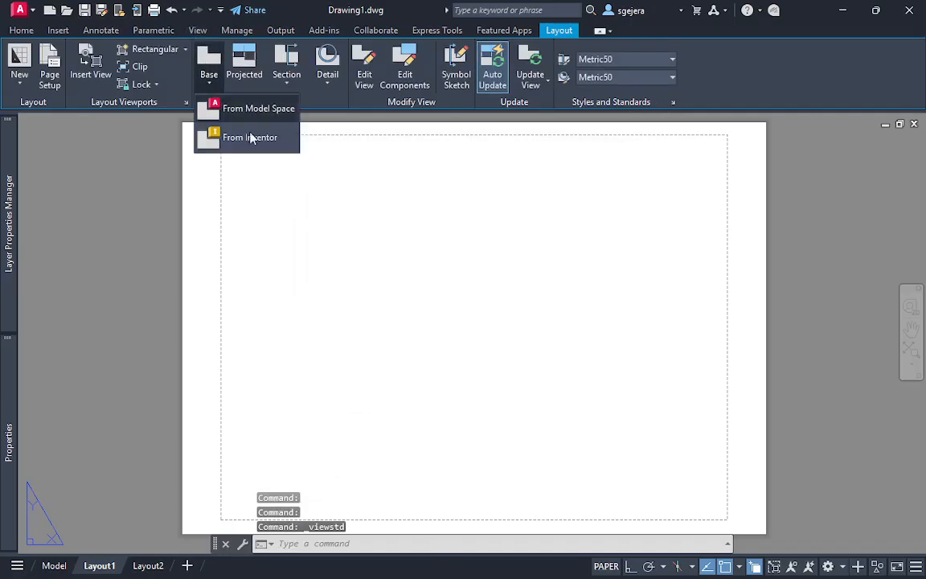
pyautogui.click(247, 109)
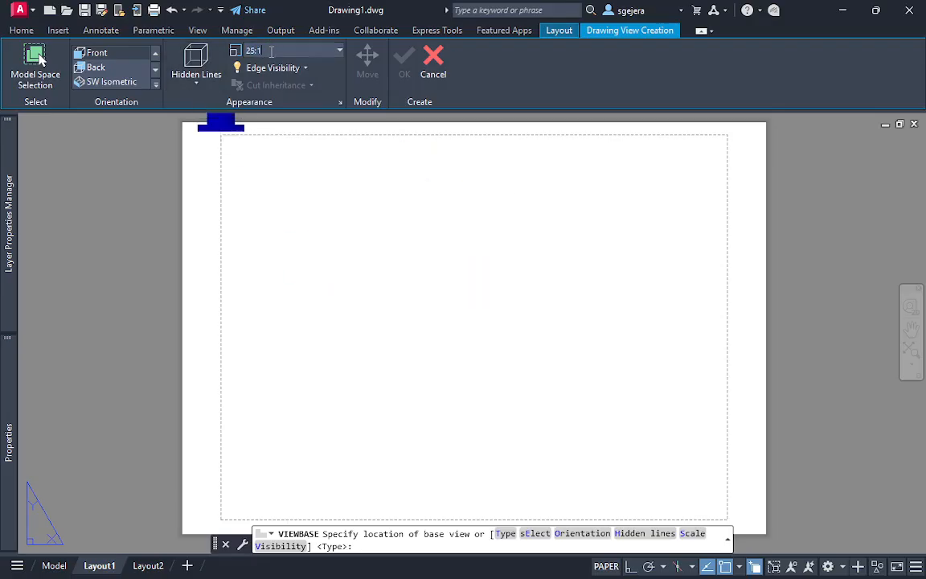
pyautogui.click(372, 410)
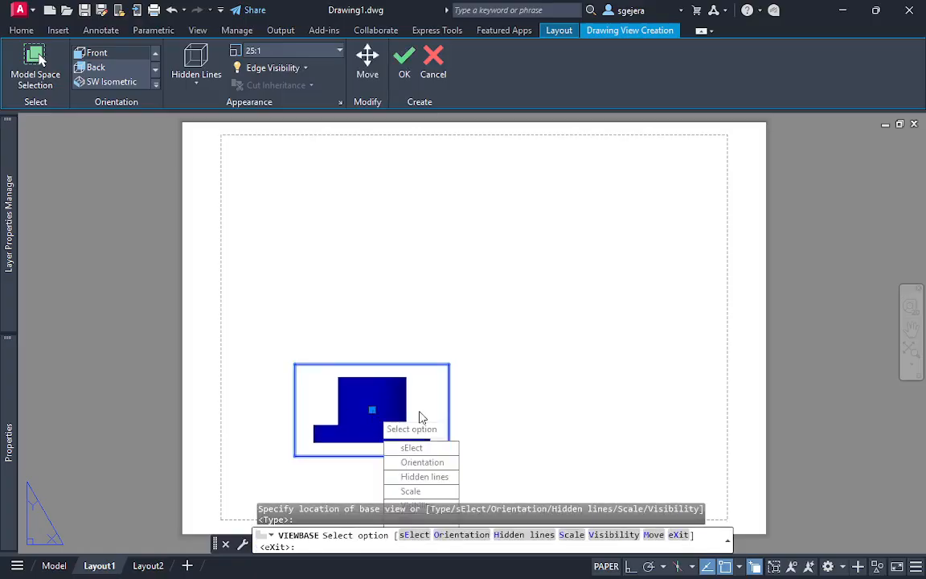
pyautogui.press('Return')
pyautogui.click(371, 263)
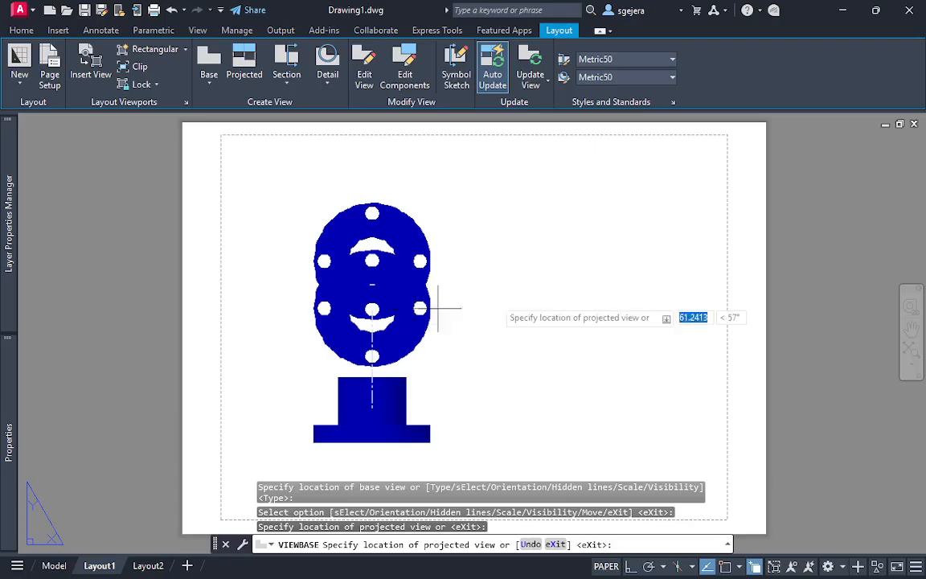
pyautogui.click(305, 304)
pyautogui.press('Return')
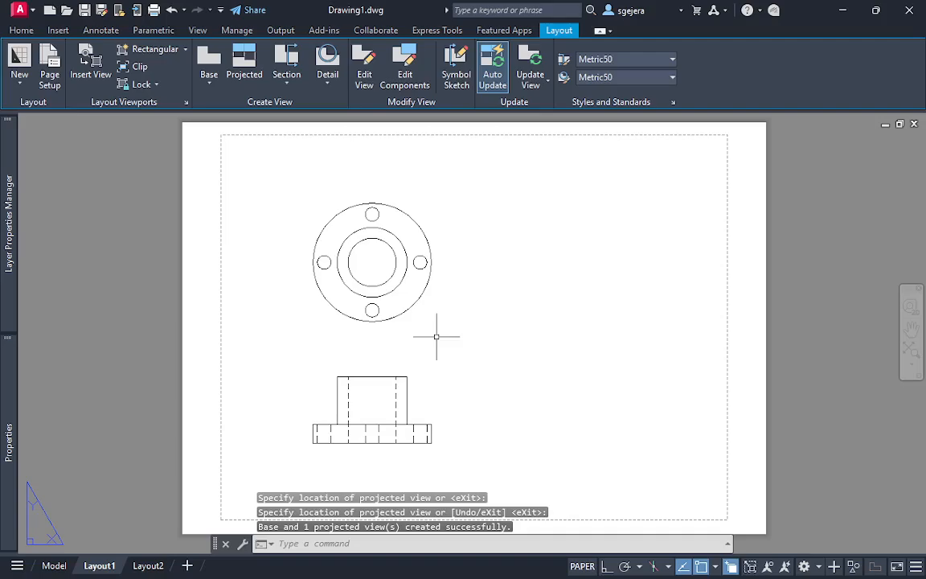
pyautogui.moveTo(481, 245); pyautogui.dragTo(471, 231, button='middle')
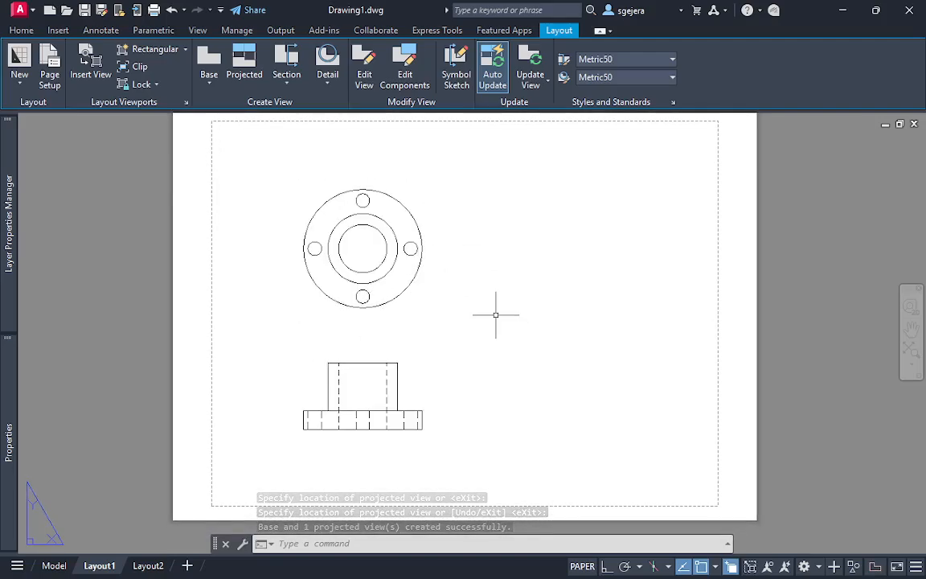
pyautogui.click(295, 83)
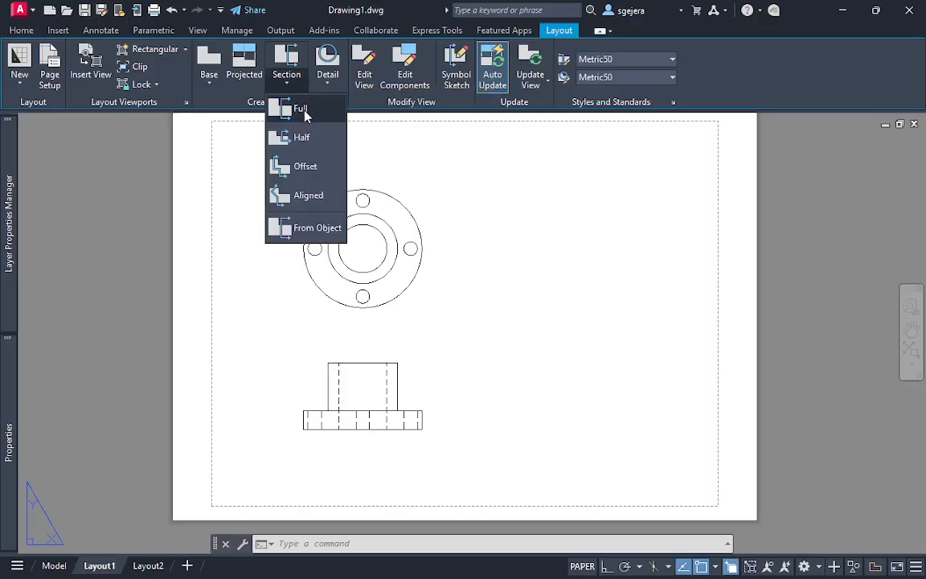
pyautogui.click(304, 116)
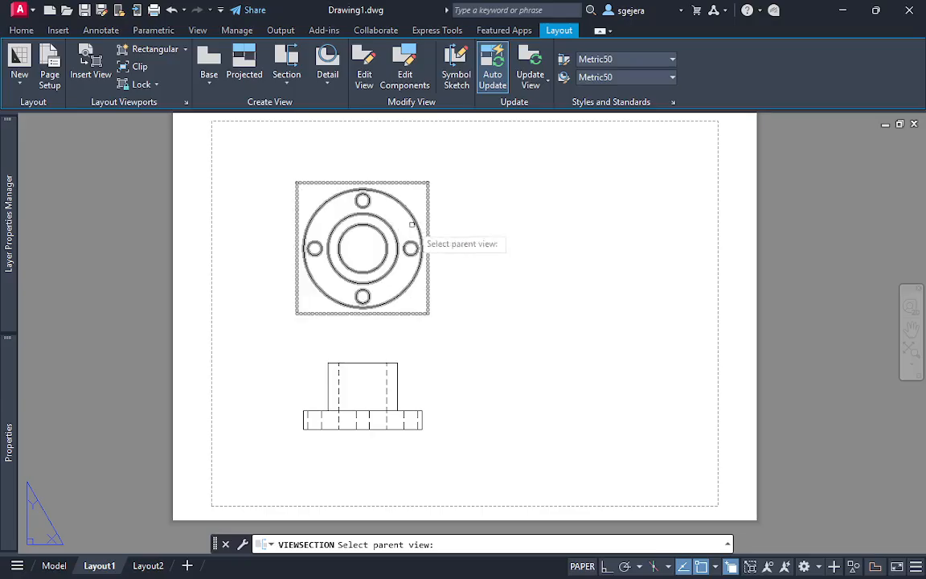
# Switch to model space and set the color of the ans layer to yellow
pyautogui.click(57, 565)
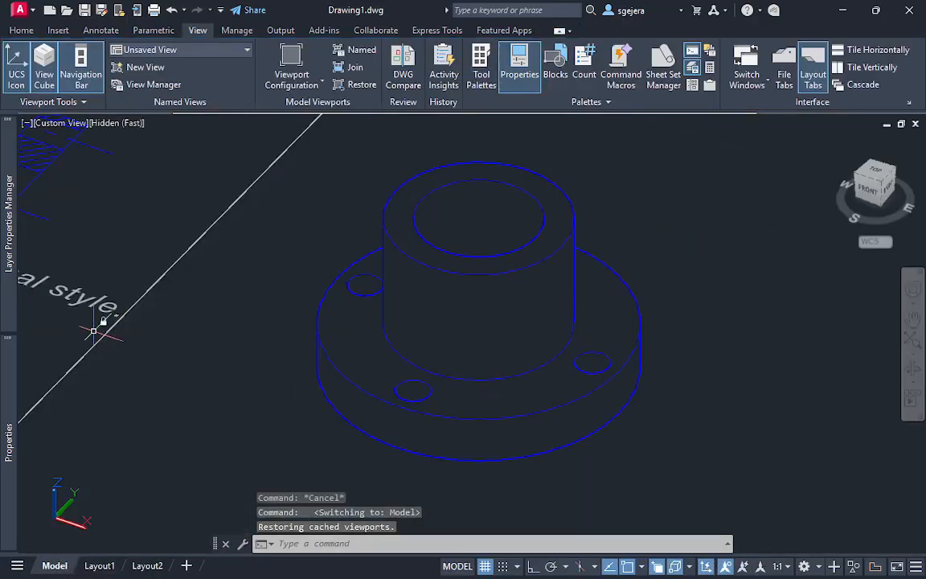
pyautogui.moveTo(108, 313); pyautogui.dragTo(312, 486, button='middle')
pyautogui.keyDown('shift'); pyautogui.moveTo(176, 360); pyautogui.dragTo(294, 442, button='middle'); pyautogui.keyUp('shift')
pyautogui.scroll(-6, 254, 384)
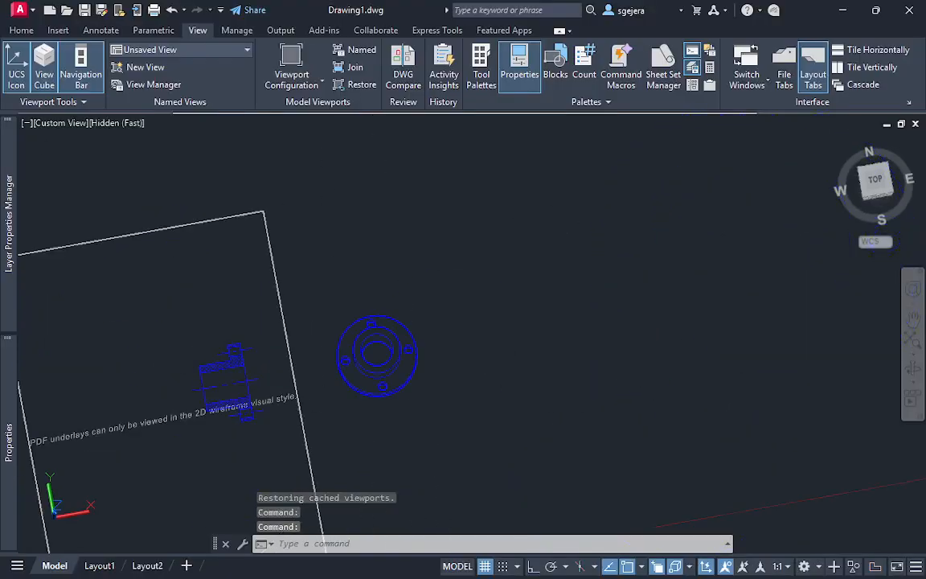
pyautogui.scroll(-2, 191, 374)
pyautogui.scroll(3, 478, 283)
pyautogui.moveTo(94, 364); pyautogui.dragTo(613, 225, button='middle')
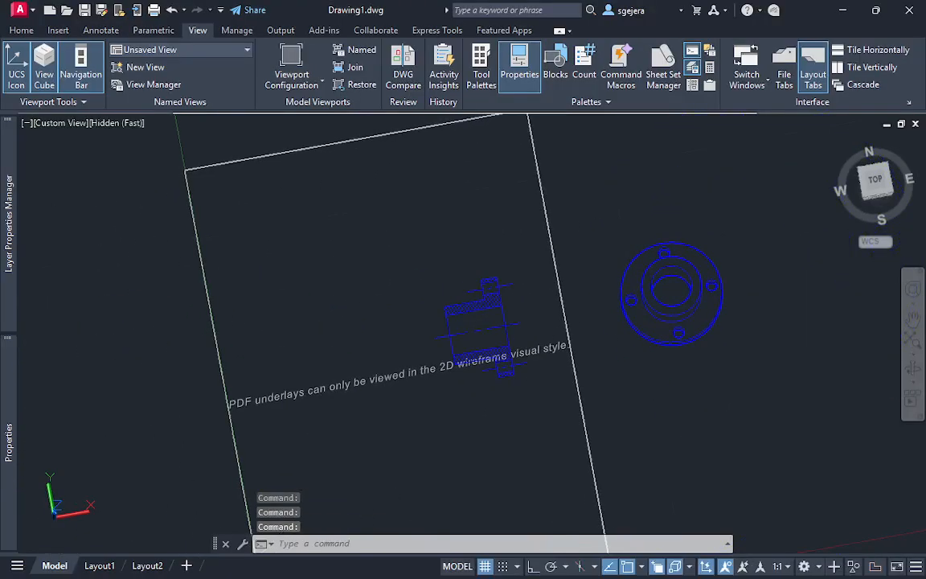
pyautogui.keyDown('shift'); pyautogui.moveTo(531, 336); pyautogui.dragTo(495, 347, button='middle'); pyautogui.keyUp('shift')
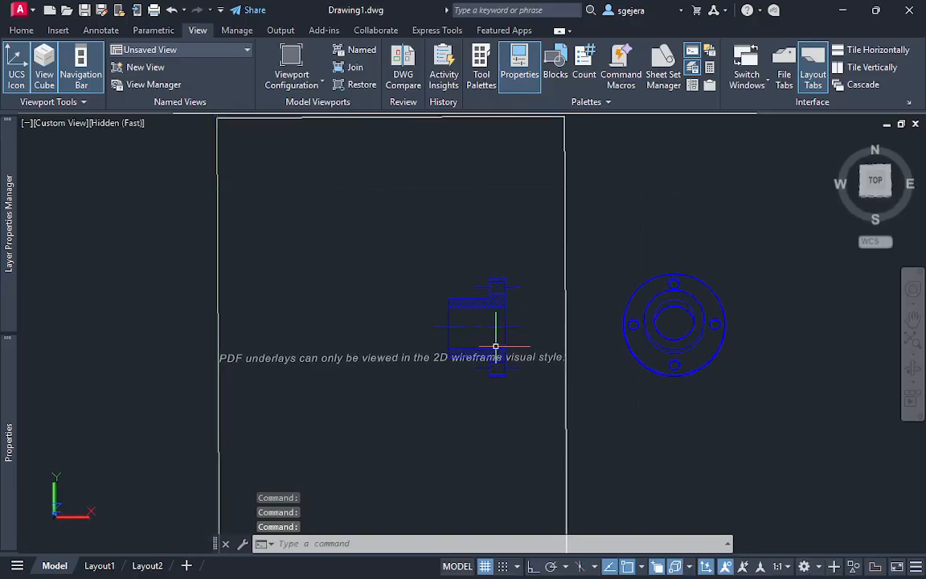
pyautogui.moveTo(7, 209)
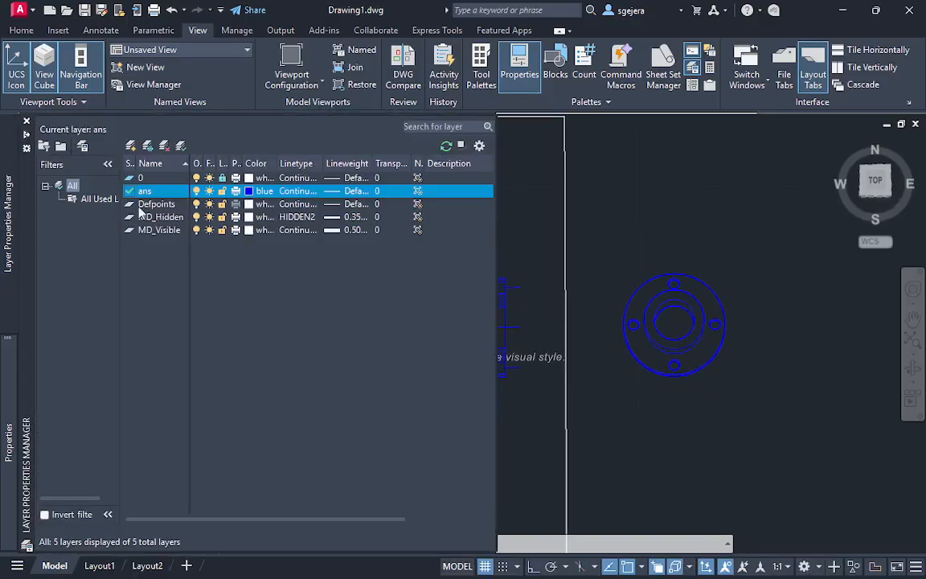
pyautogui.click(263, 191)
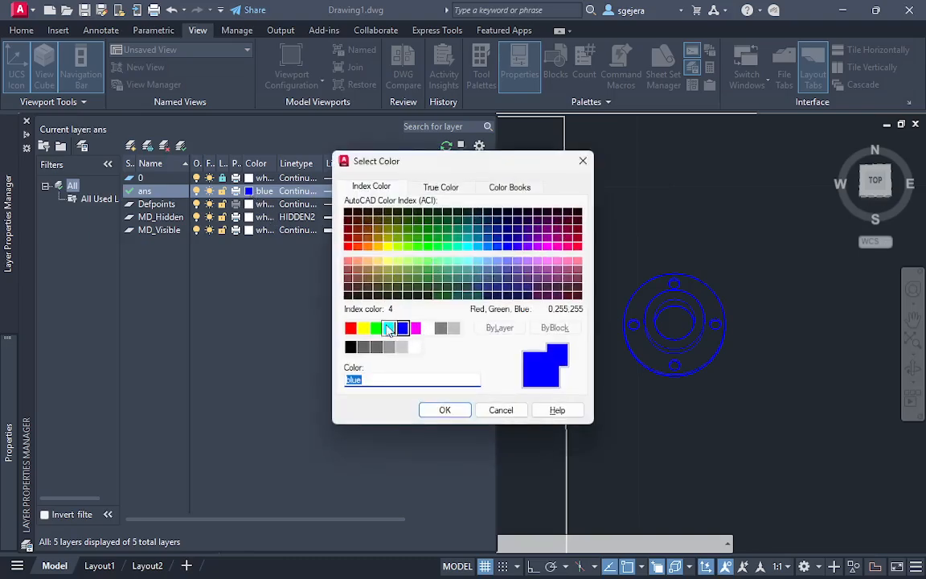
pyautogui.click(362, 328)
pyautogui.click(442, 409)
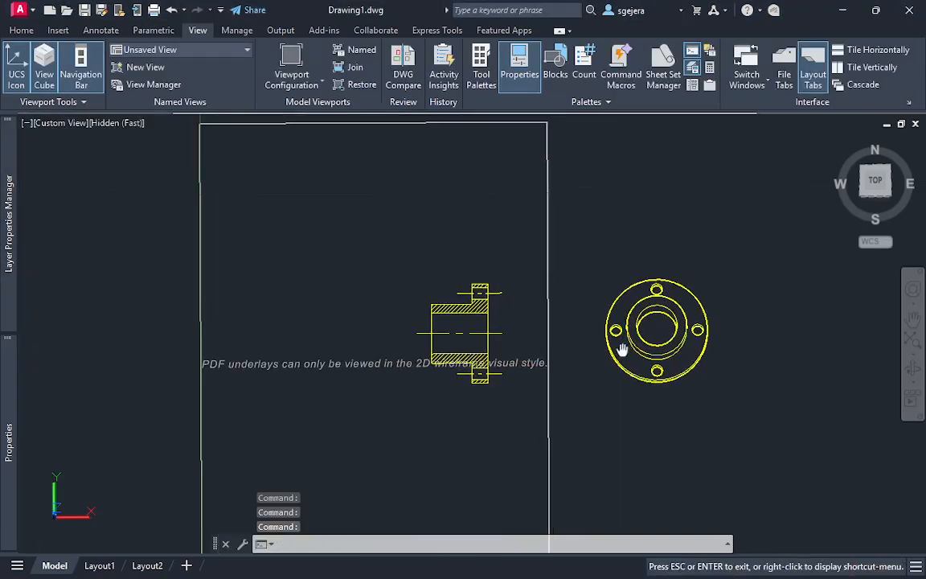
# Change the model space visual style to 2D Wireframe so the PDF underlay can be compared with the section and solid
pyautogui.scroll(2, 454, 354)
pyautogui.moveTo(415, 356)
pyautogui.keyDown('shift'); pyautogui.mouseDown(button='middle')
pyautogui.moveTo(413, 391)
pyautogui.moveTo(407, 374)
pyautogui.mouseUp(button='middle'); pyautogui.keyUp('shift')
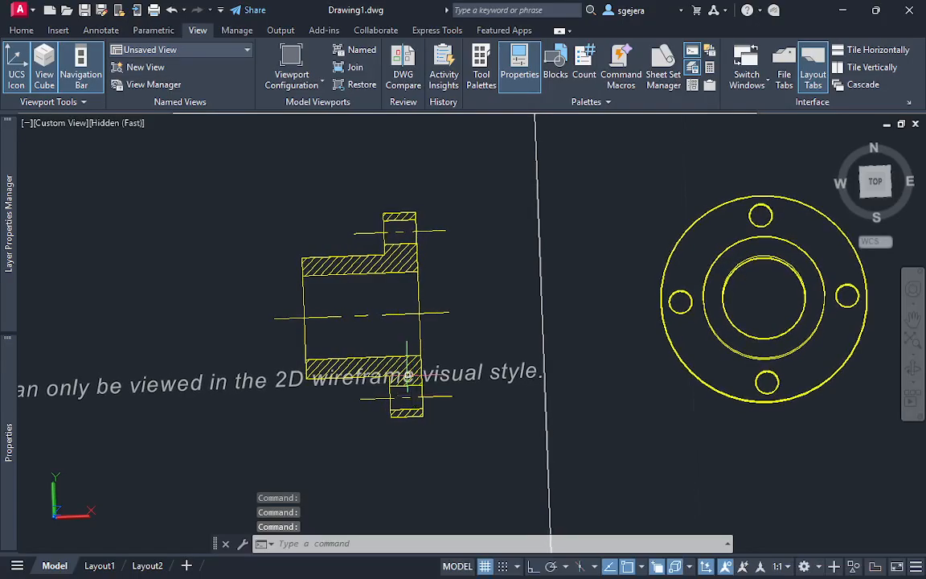
pyautogui.scroll(-5, 406, 372)
pyautogui.click(122, 123)
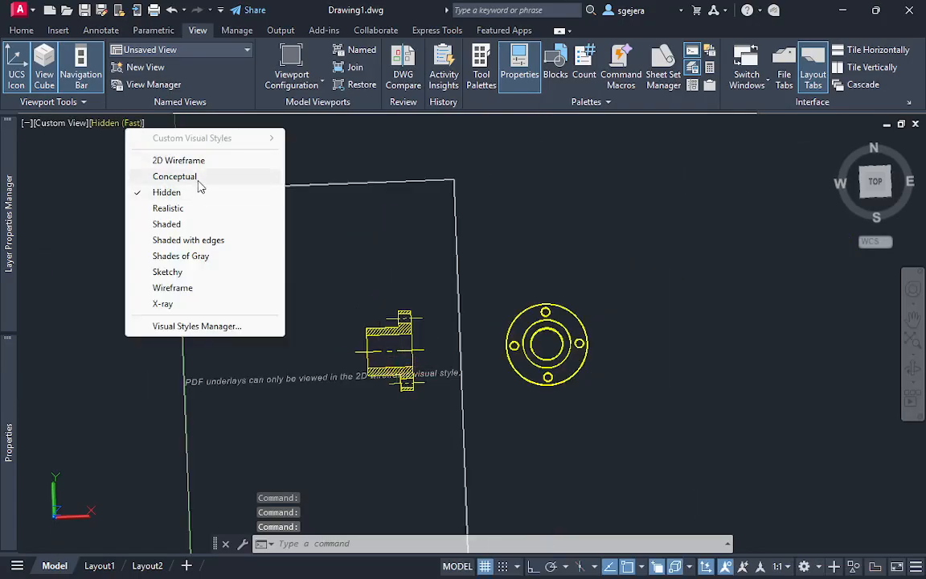
pyautogui.click(180, 159)
pyautogui.scroll(2, 299, 346)
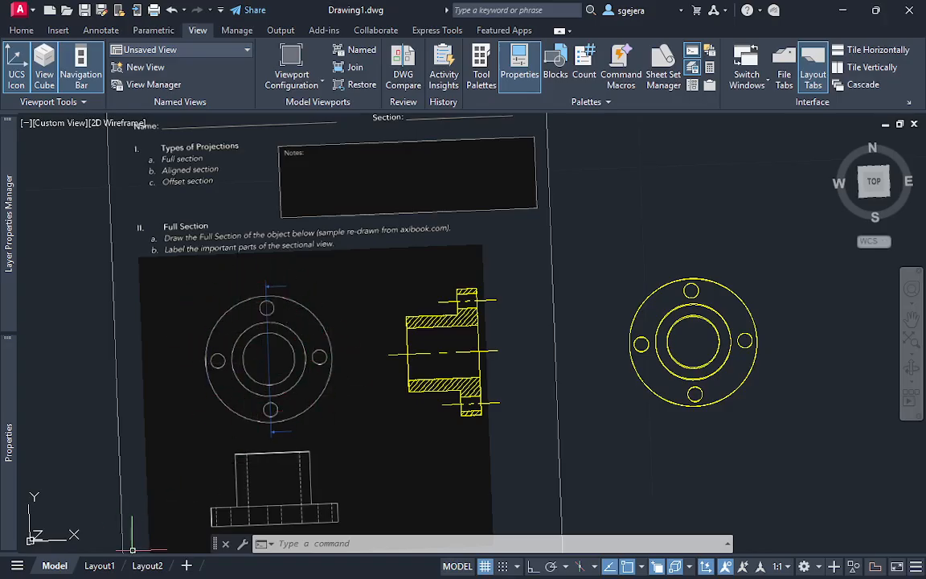
# On Layout1, create full section view A-A from the top view, cutting vertically through its center, and place it beside the parent view
pyautogui.click(147, 565)
pyautogui.click(99, 566)
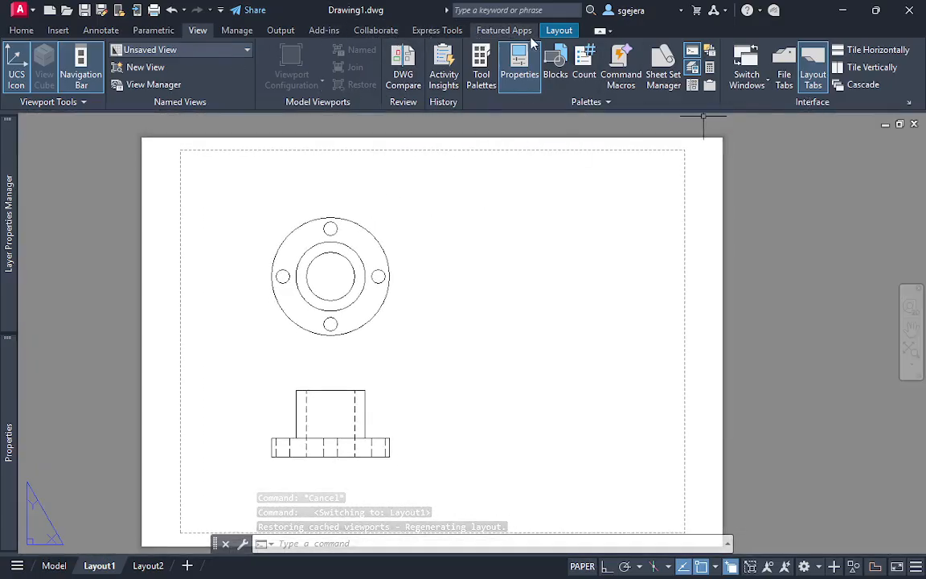
pyautogui.click(558, 30)
pyautogui.click(283, 82)
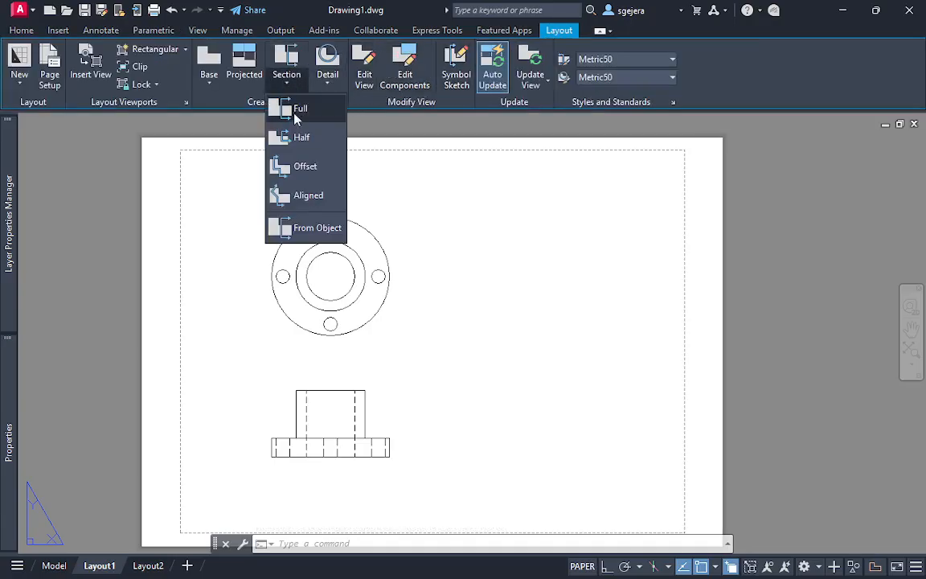
pyautogui.click(309, 110)
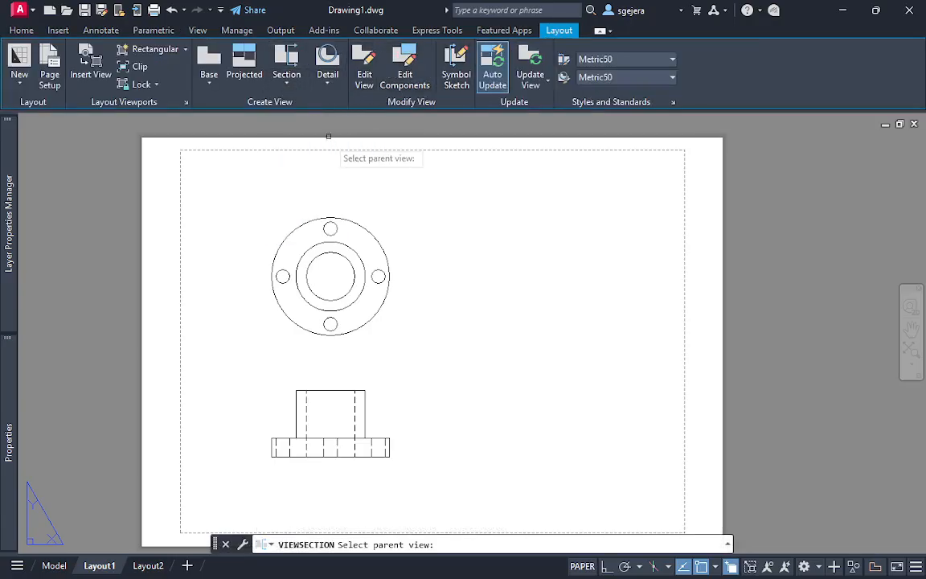
pyautogui.click(349, 241)
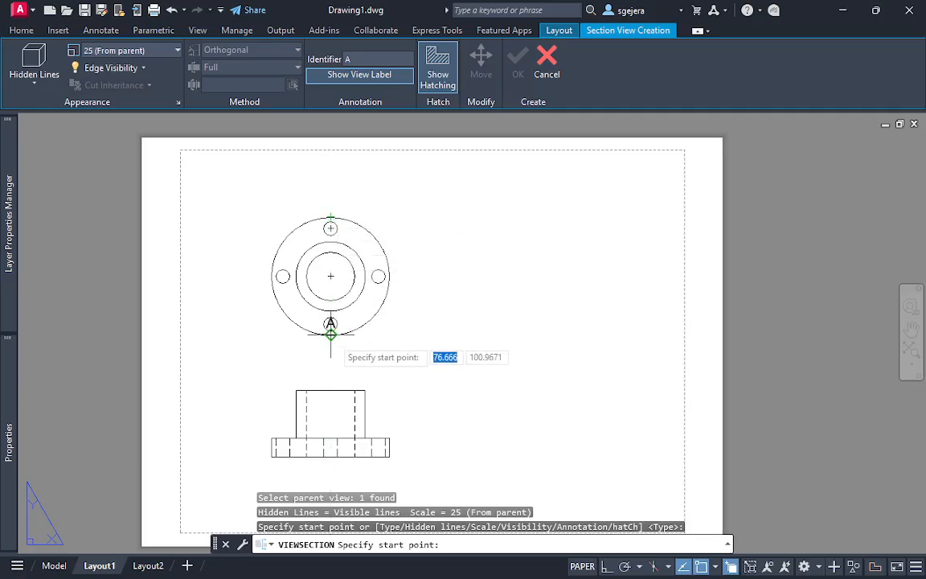
pyautogui.click(330, 217)
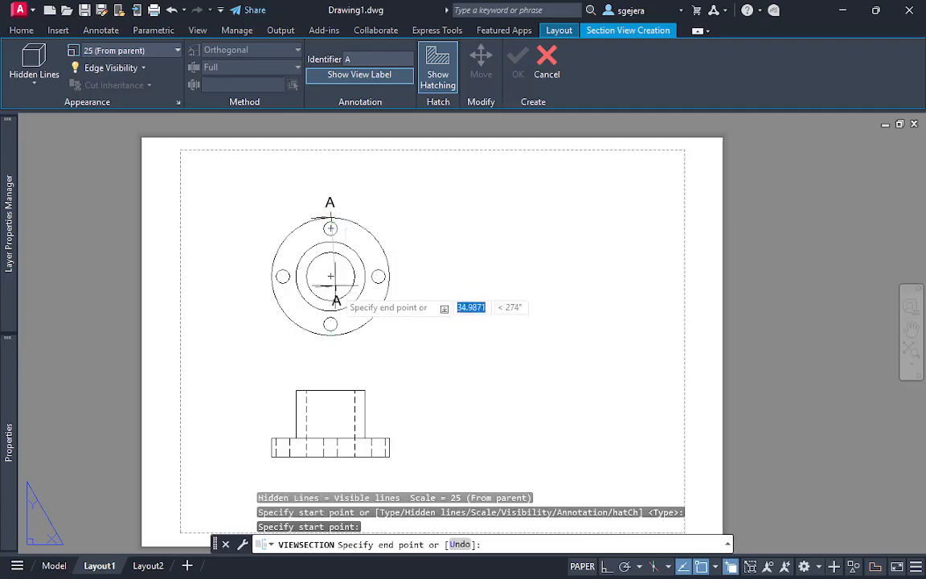
pyautogui.click(330, 336)
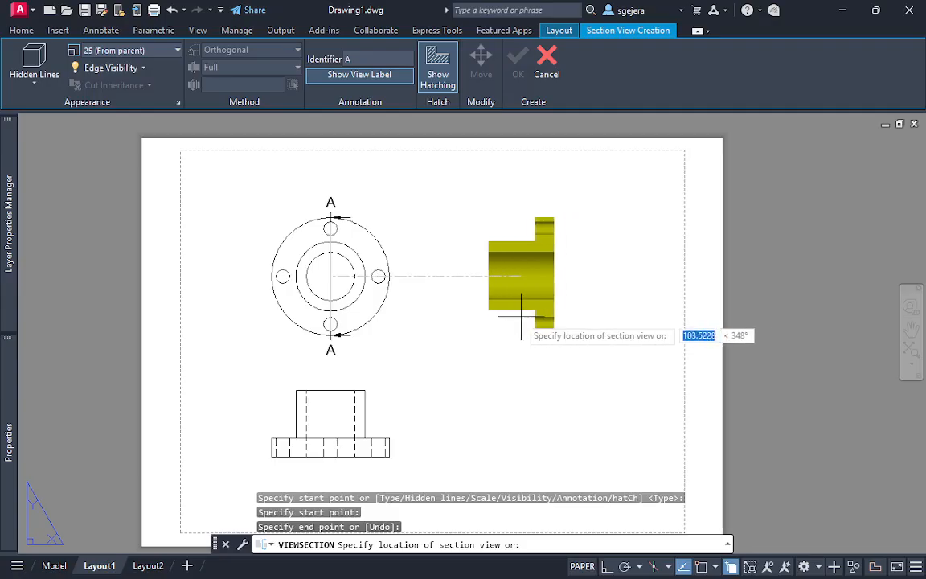
pyautogui.moveTo(8, 225)
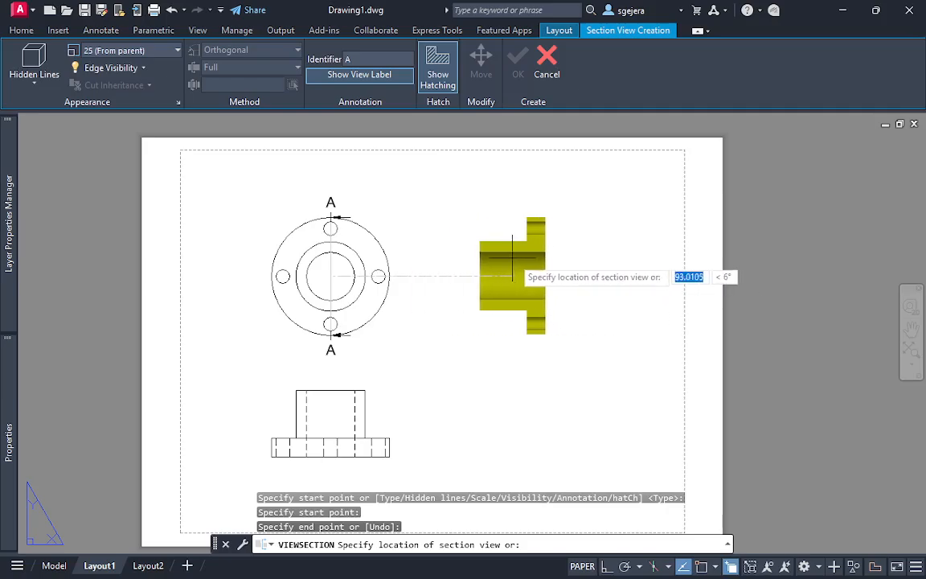
pyautogui.click(529, 267)
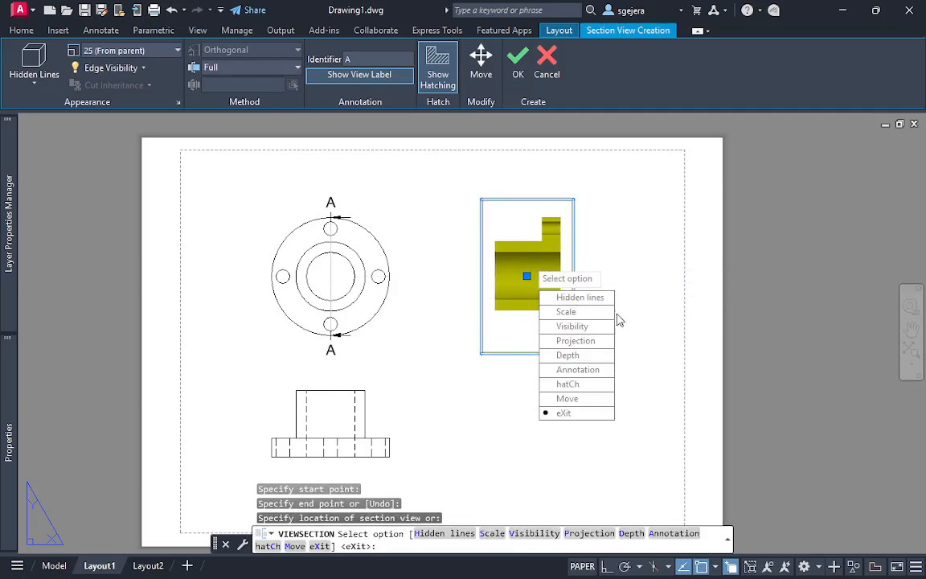
pyautogui.press('Return')
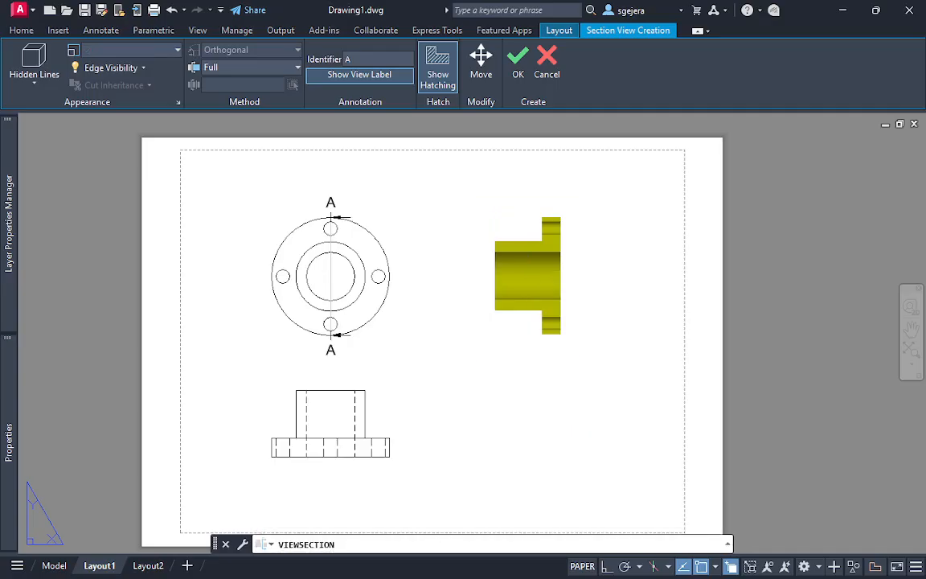
# Examine the hatching, label and available editing options of section view A-A
pyautogui.scroll(3, 644, 326)
pyautogui.moveTo(541, 278); pyautogui.dragTo(568, 259, button='middle')
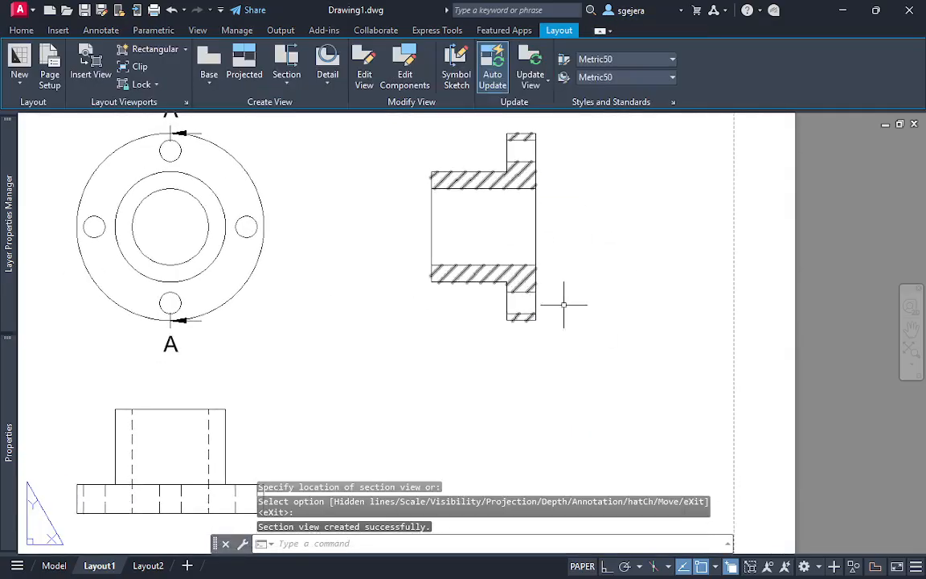
pyautogui.moveTo(522, 283); pyautogui.dragTo(527, 338, button='middle')
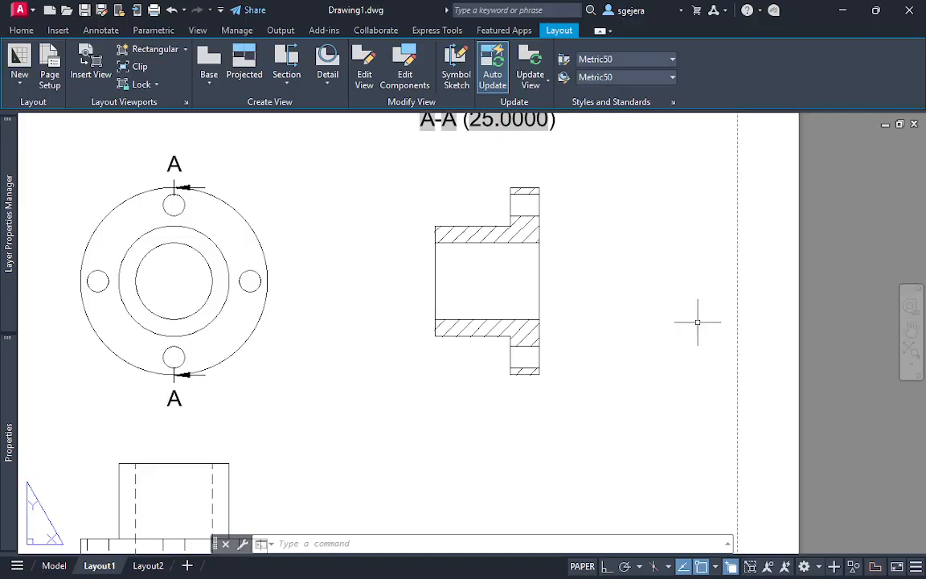
pyautogui.press('Escape')
pyautogui.scroll(2, 605, 268)
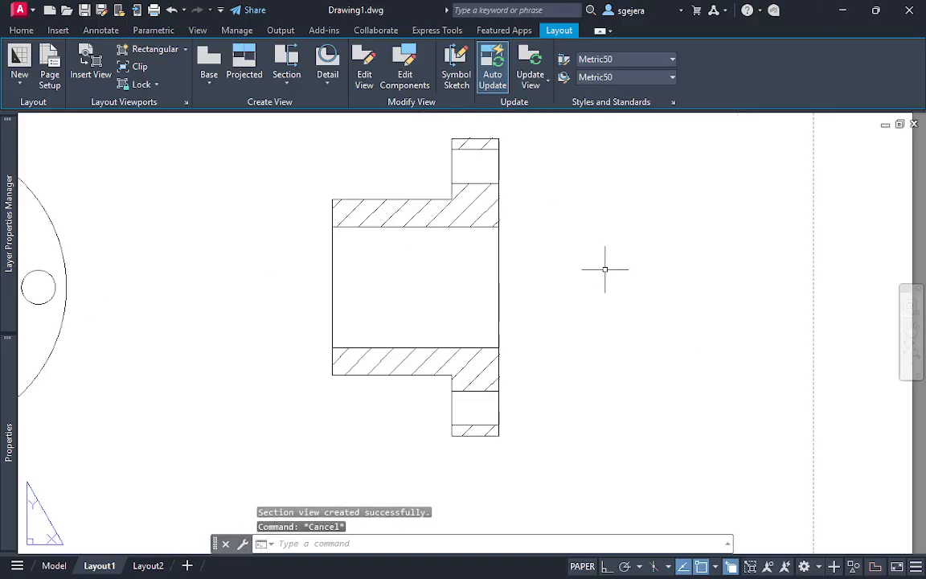
pyautogui.scroll(-2, 606, 272)
pyautogui.scroll(-3, 605, 272)
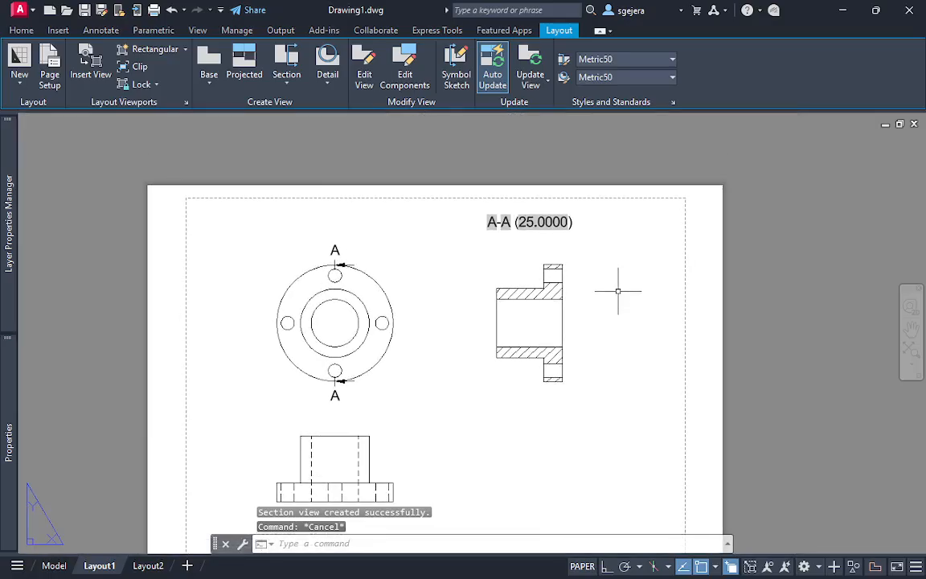
pyautogui.doubleClick(563, 358)
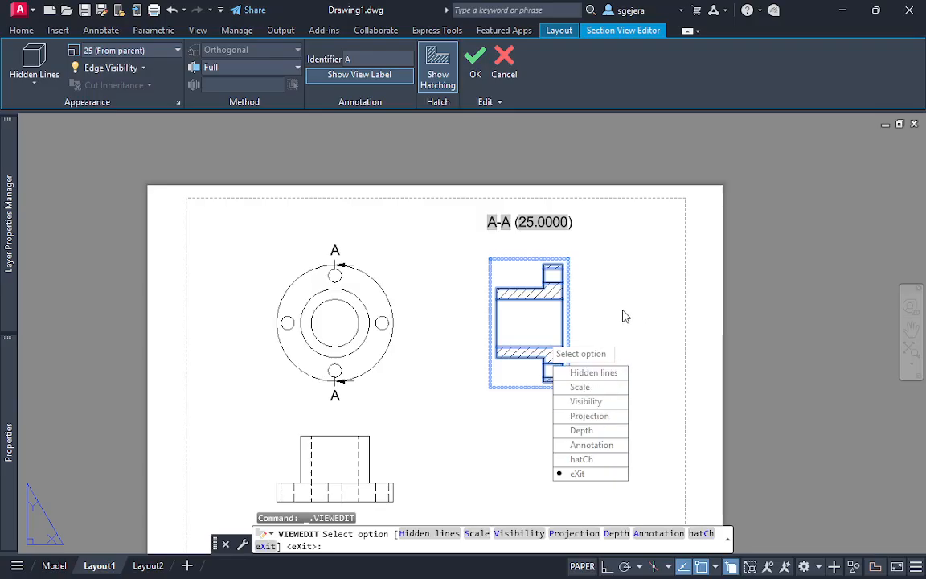
pyautogui.press('Escape')
# Add a centerline between the two inner edges of the central bore in the section view
pyautogui.scroll(2, 595, 309)
pyautogui.moveTo(593, 316); pyautogui.dragTo(559, 299, button='middle')
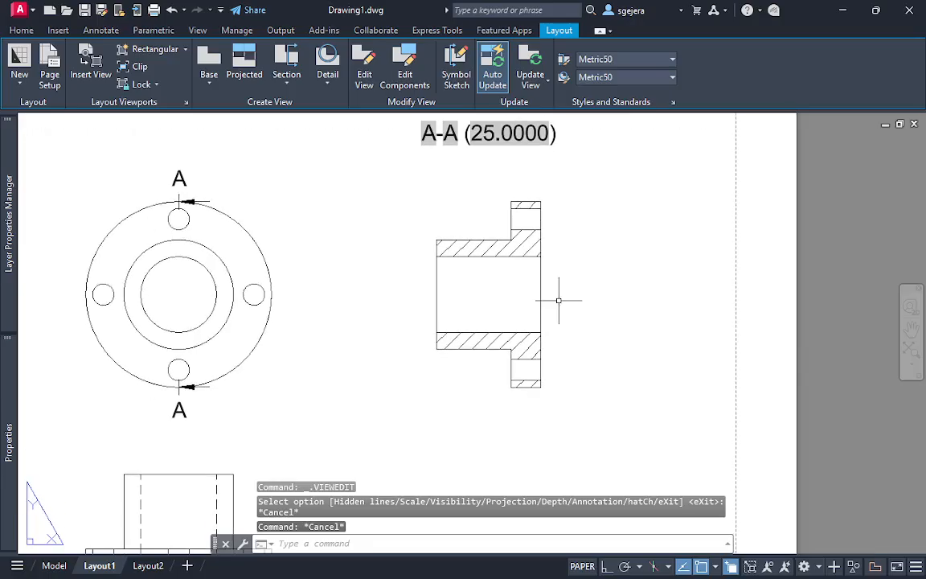
pyautogui.write('c')
pyautogui.press('Escape')
pyautogui.press('Escape')
pyautogui.write('center')
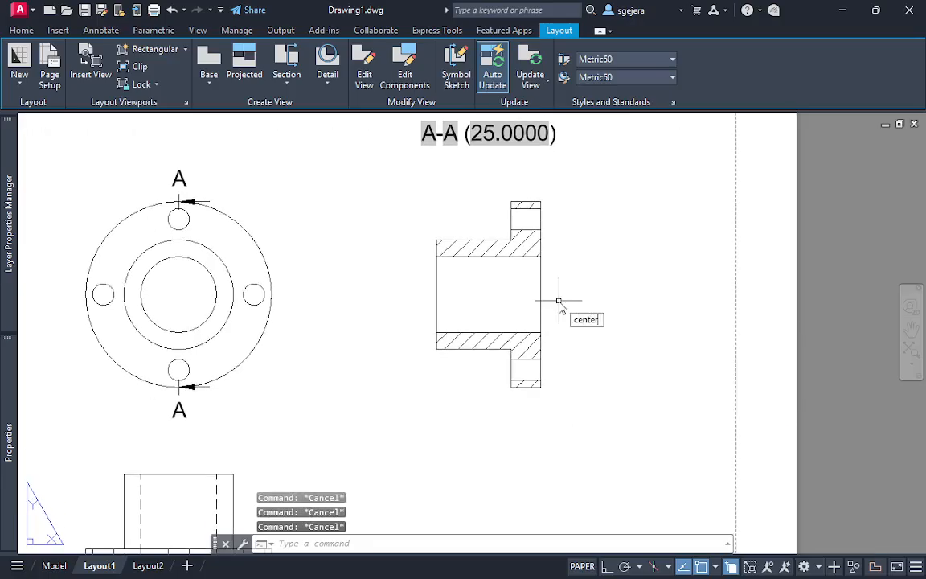
pyautogui.write('line')
pyautogui.press('Return')
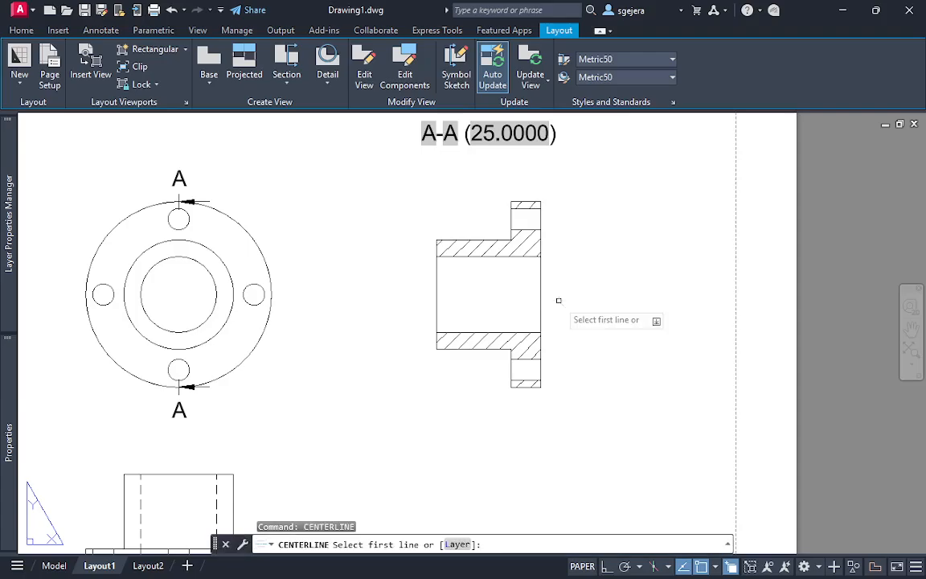
pyautogui.click(484, 332)
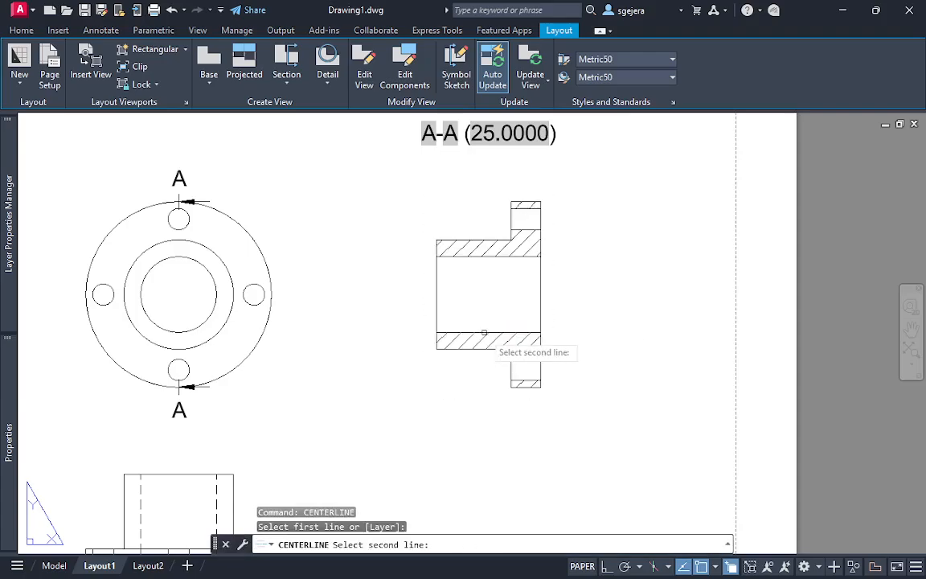
pyautogui.click(485, 256)
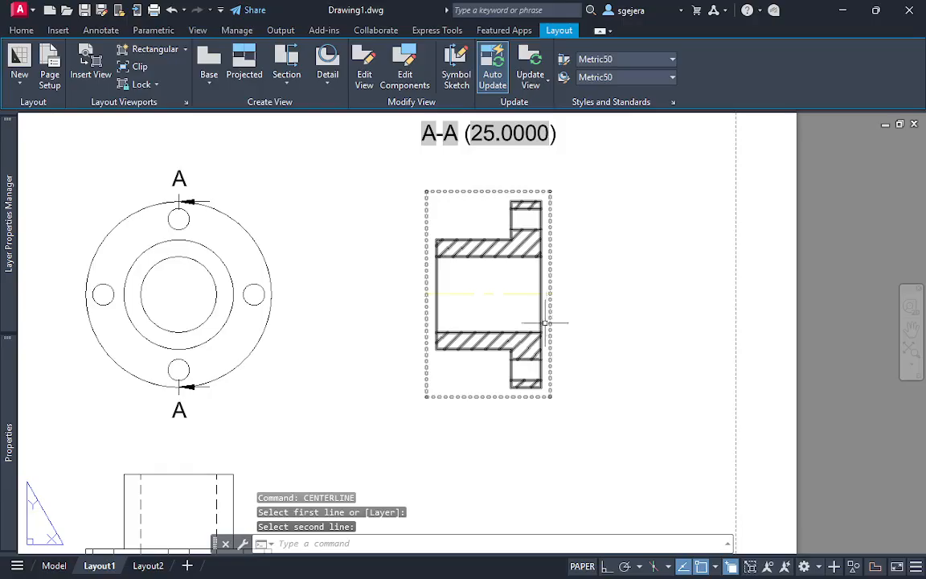
# Change the color of the ans layer to blue
pyautogui.scroll(3, 545, 322)
pyautogui.click(565, 290)
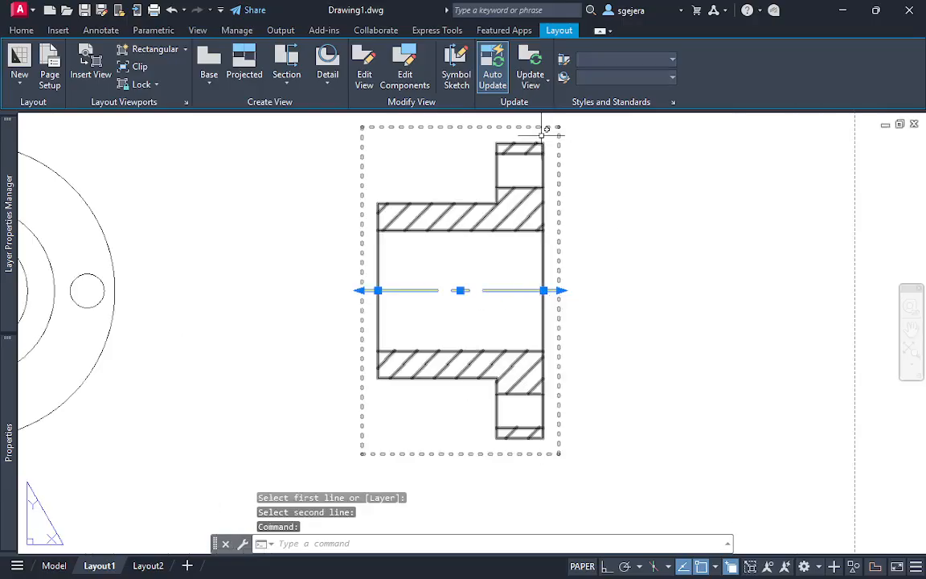
pyautogui.click(22, 30)
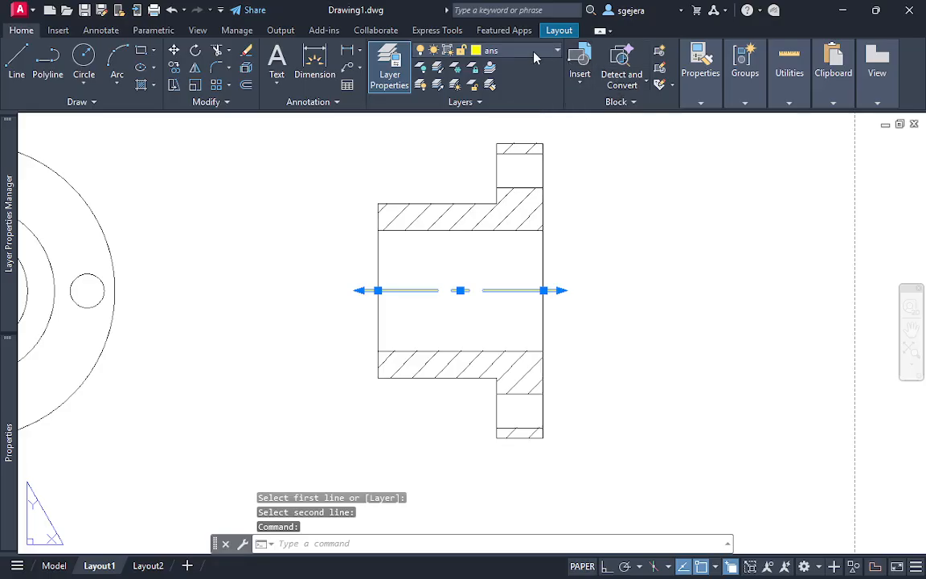
pyautogui.click(389, 64)
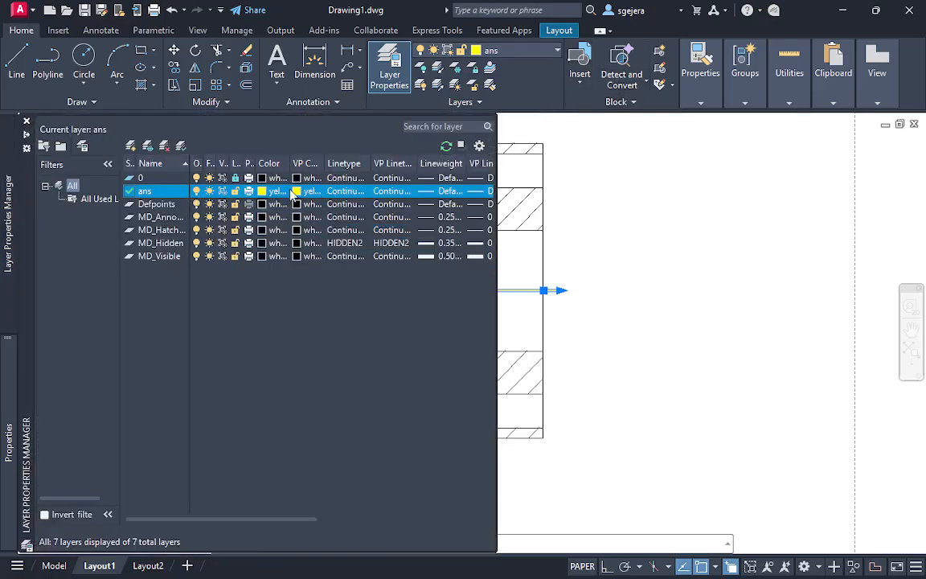
pyautogui.click(265, 194)
pyautogui.click(402, 328)
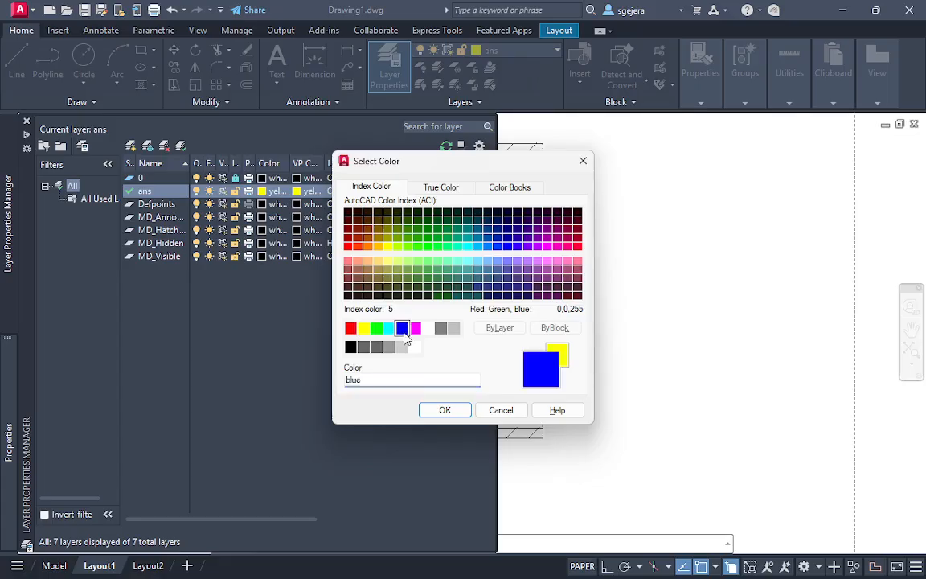
pyautogui.click(445, 410)
pyautogui.press('Escape')
pyautogui.press('Escape')
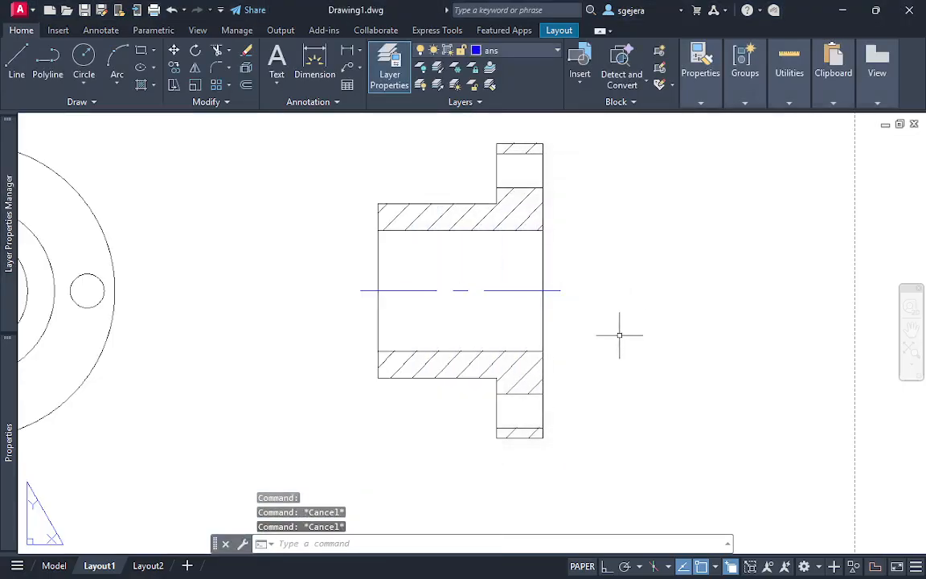
# Add a centerline between the two edges of the lower bolt hole in the section view
pyautogui.moveTo(620, 333); pyautogui.dragTo(567, 323, button='middle')
pyautogui.write('center')
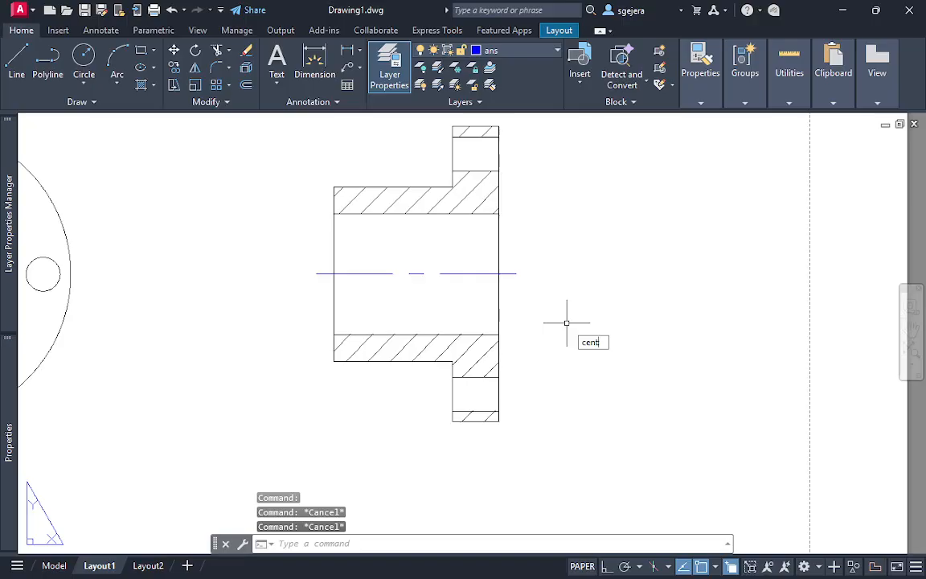
pyautogui.press('Return')
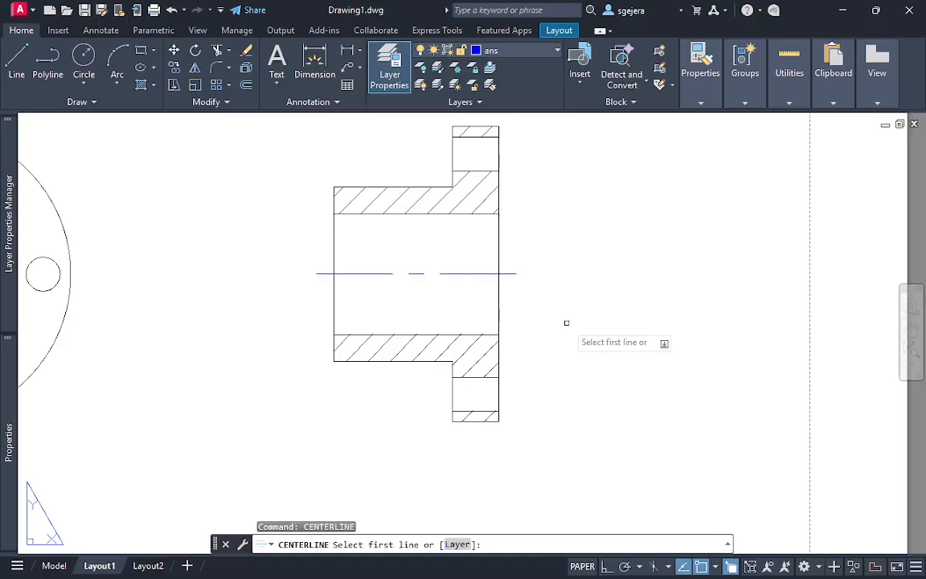
pyautogui.click(474, 377)
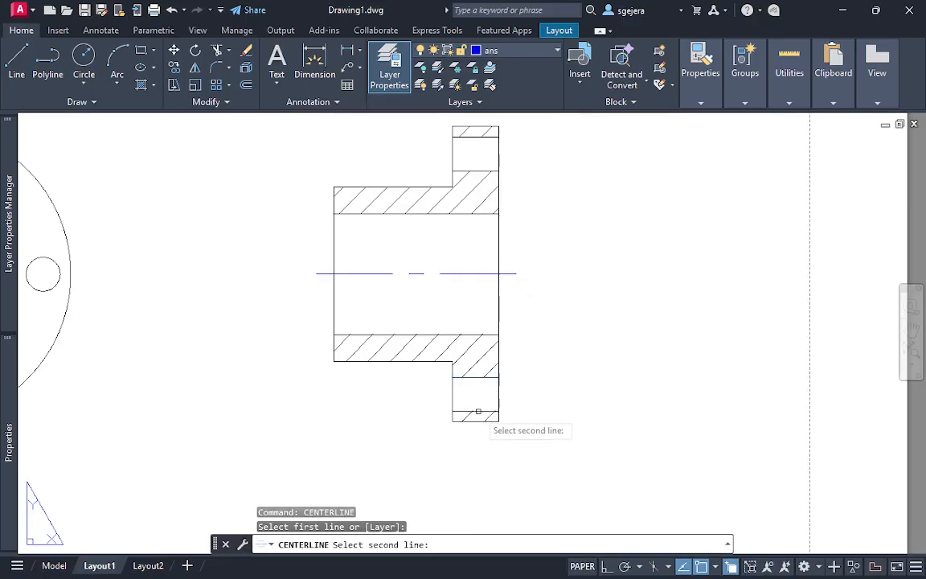
pyautogui.click(475, 411)
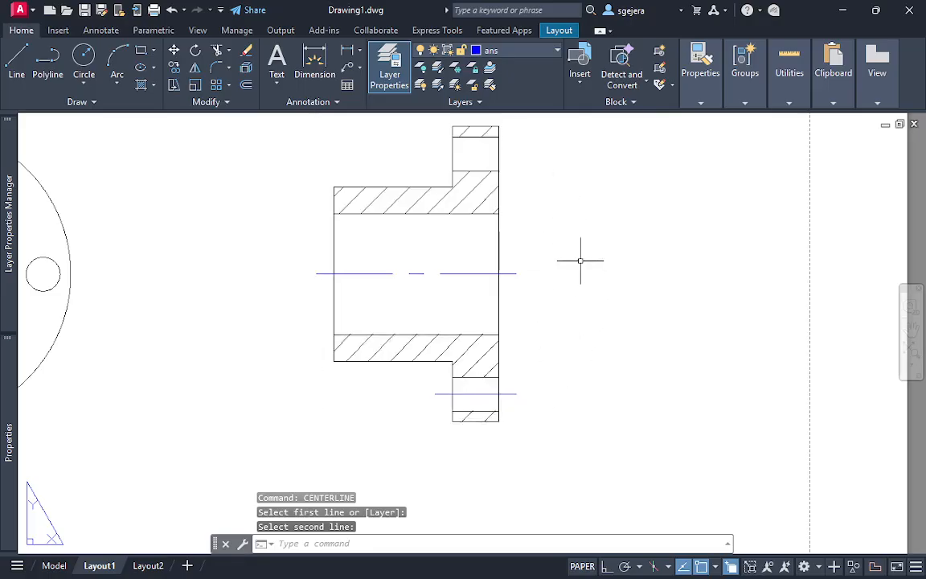
pyautogui.click(481, 393)
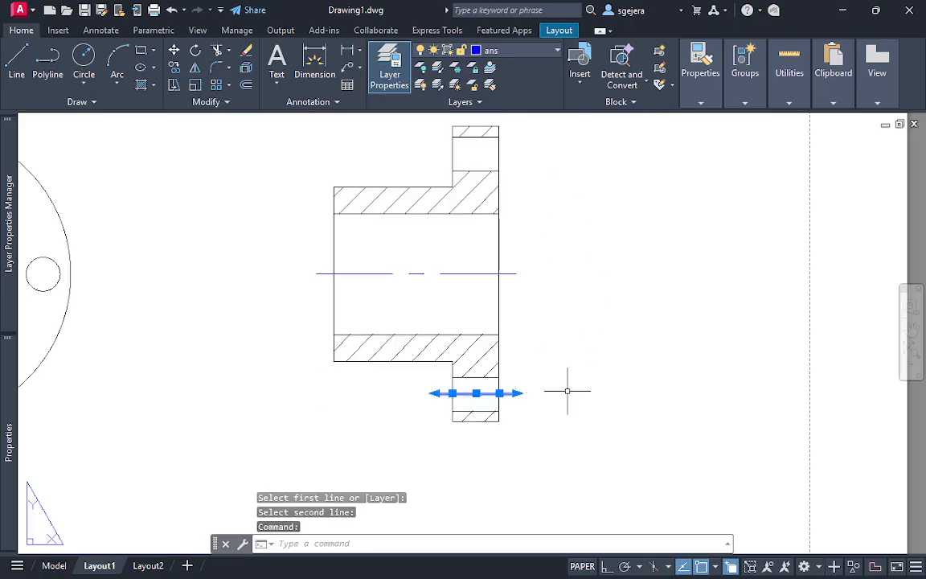
pyautogui.hotkey('ctrl', '1')
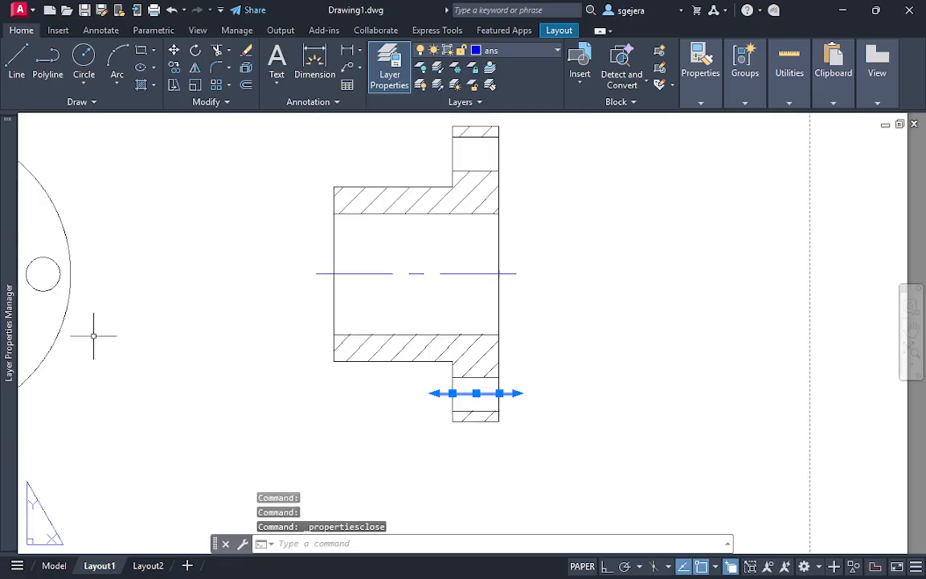
pyautogui.moveTo(8, 329)
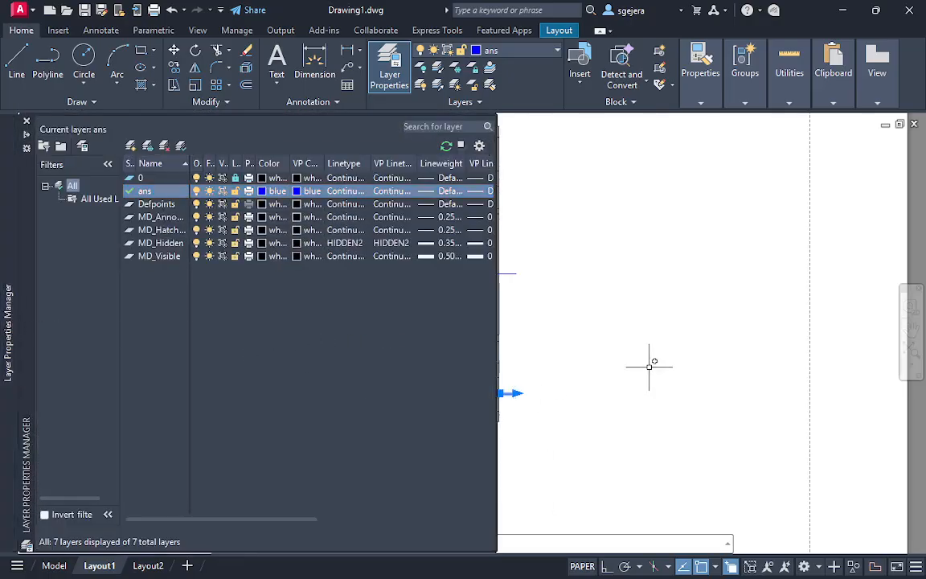
pyautogui.click(624, 352)
pyautogui.press('Escape')
pyautogui.press('Escape')
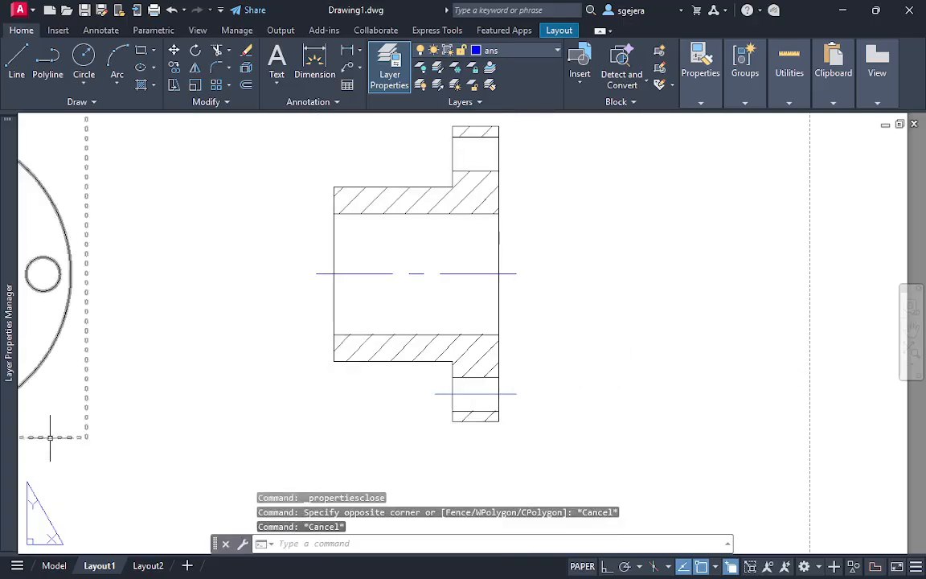
# Set the linetype scale of the lower bolt hole's centerline to 0.5
pyautogui.click(482, 393)
pyautogui.hotkey('ctrl', '1')
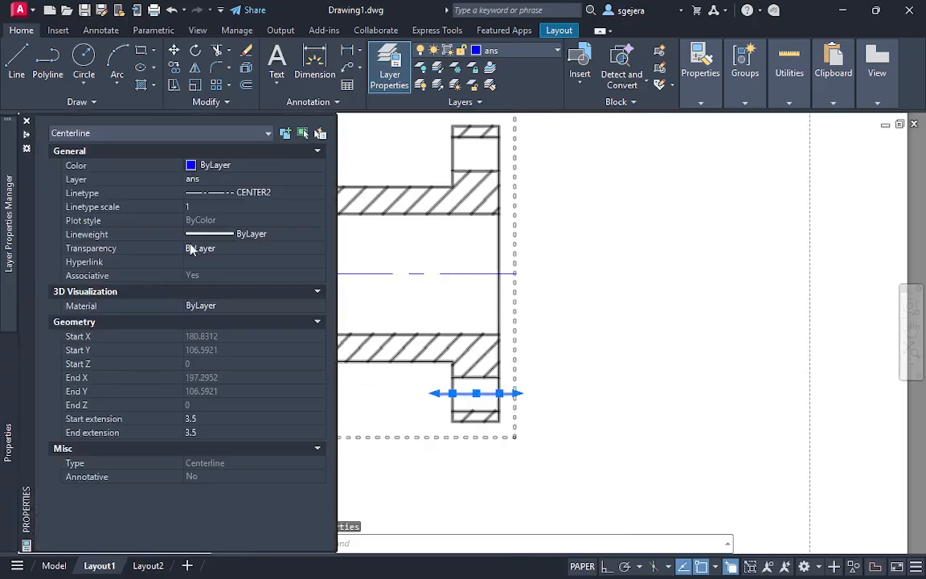
pyautogui.click(203, 207)
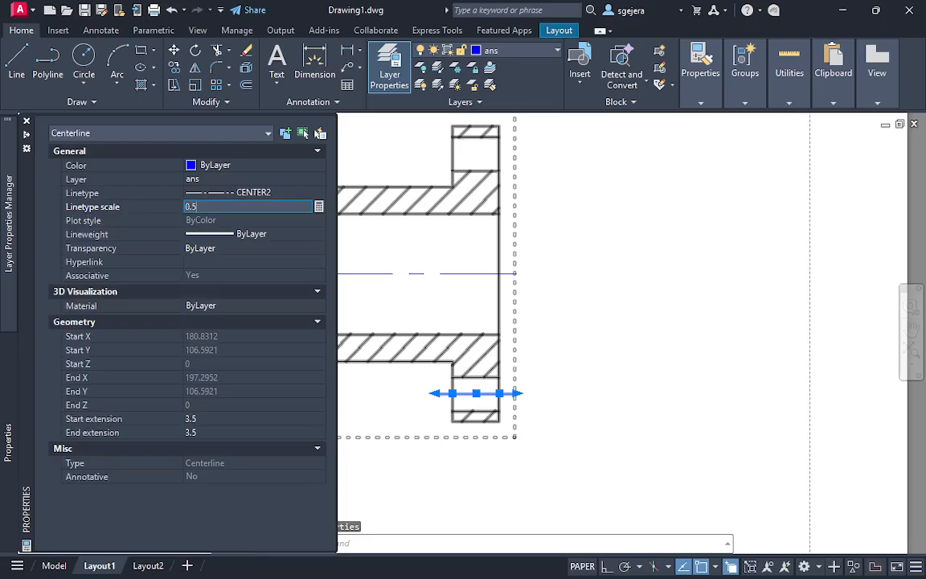
pyautogui.press('Return')
pyautogui.press('Escape')
pyautogui.press('Escape')
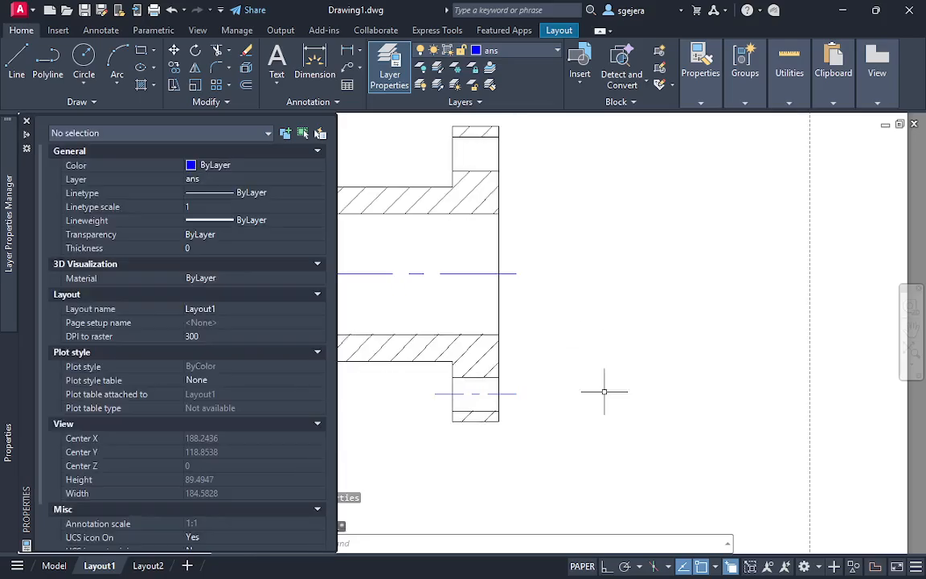
# Add a centerline between the two edges of the upper bolt hole in the section view
pyautogui.hotkey('ctrl', '1')
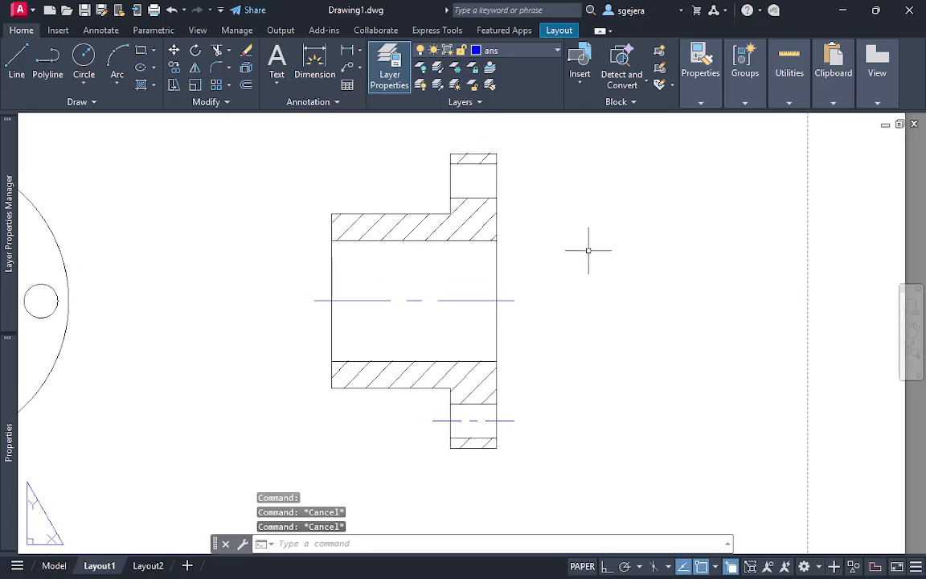
pyautogui.write('cen')
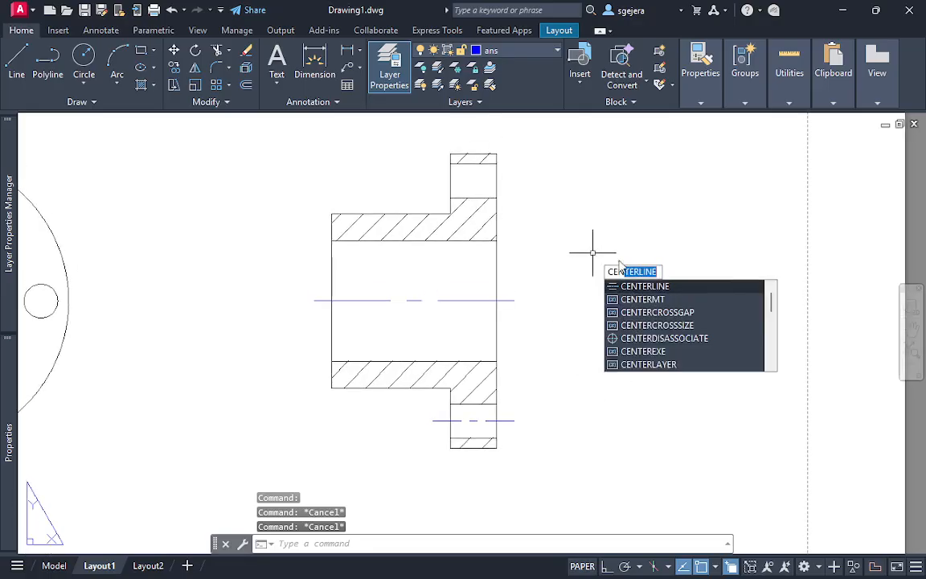
pyautogui.click(645, 286)
pyautogui.click(474, 197)
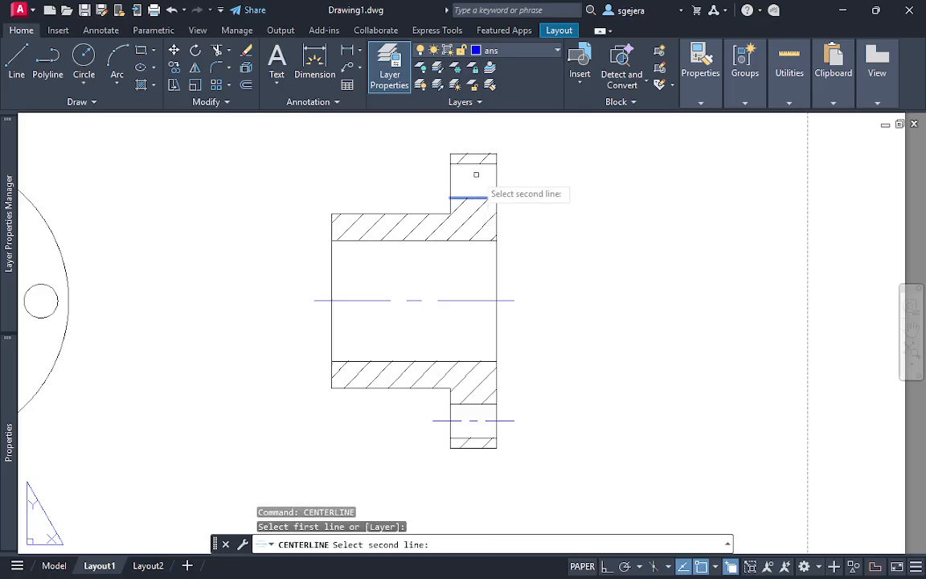
pyautogui.click(472, 163)
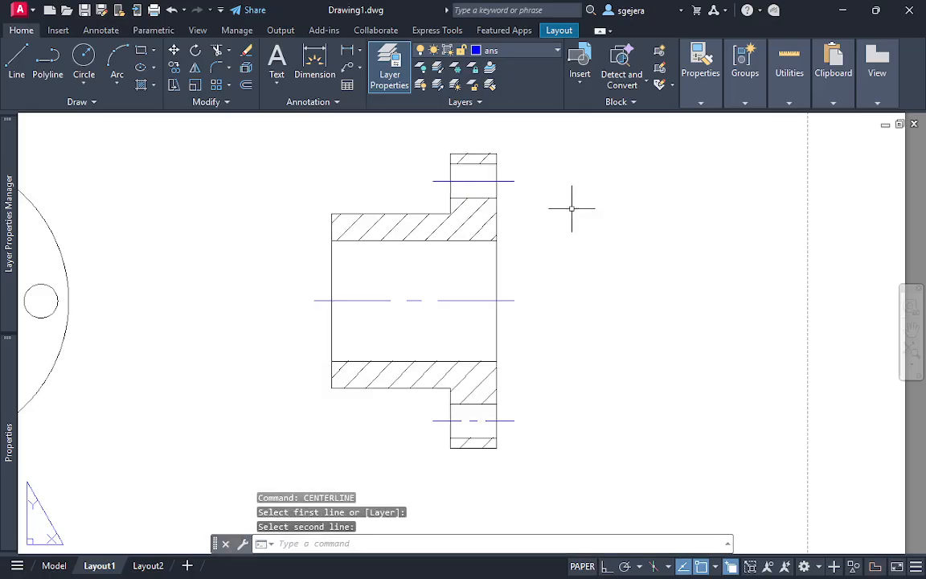
# Match the upper bolt hole's centerline properties to those of the lower bolt hole's centerline
pyautogui.click(486, 420)
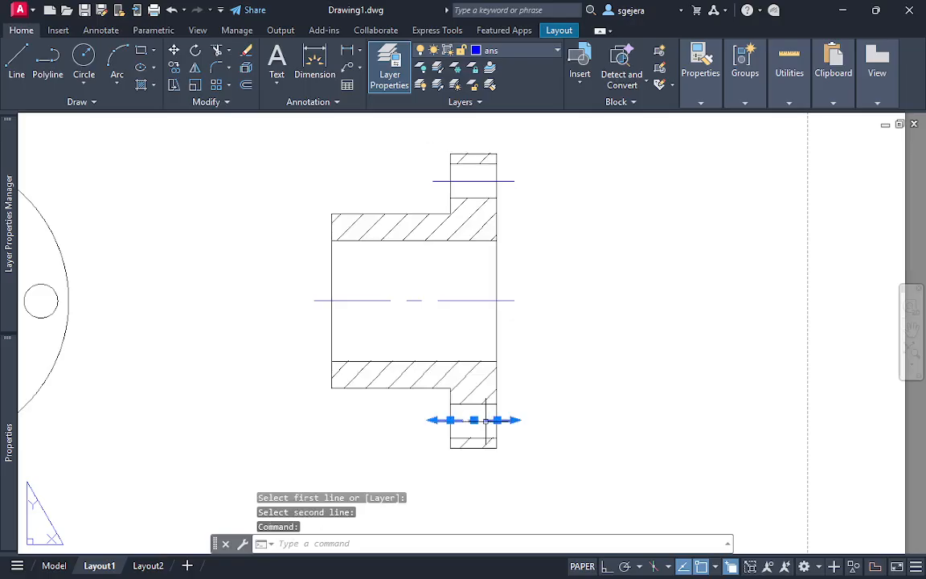
pyautogui.write('m')
pyautogui.press('Return')
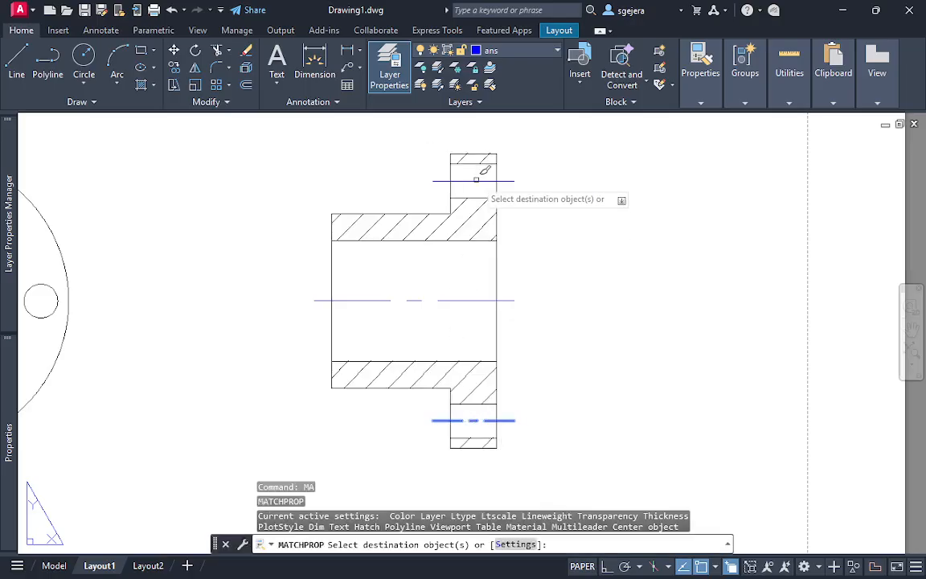
pyautogui.doubleClick(511, 181)
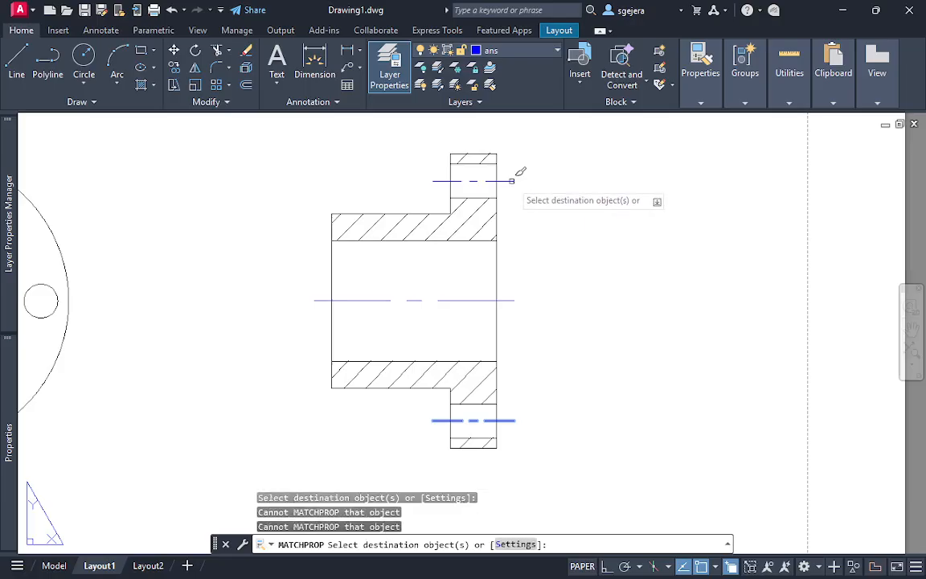
pyautogui.press('Escape')
pyautogui.scroll(-4, 643, 362)
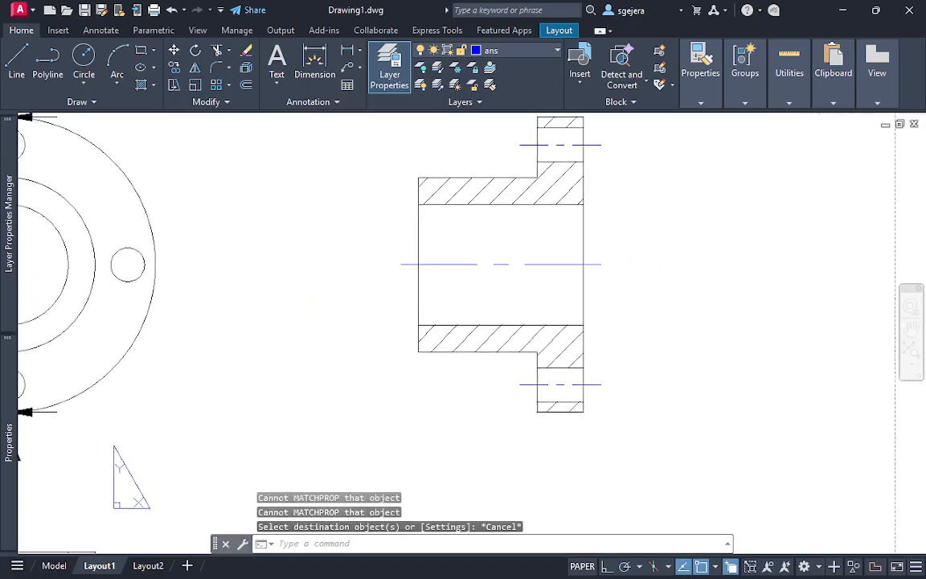
pyautogui.moveTo(677, 366); pyautogui.dragTo(668, 326, button='middle')
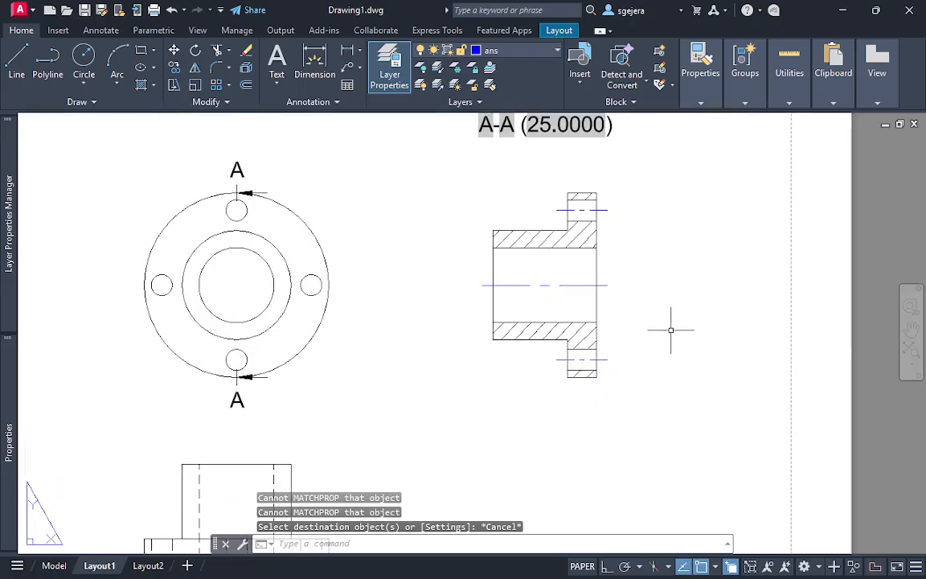
pyautogui.scroll(-2, 706, 411)
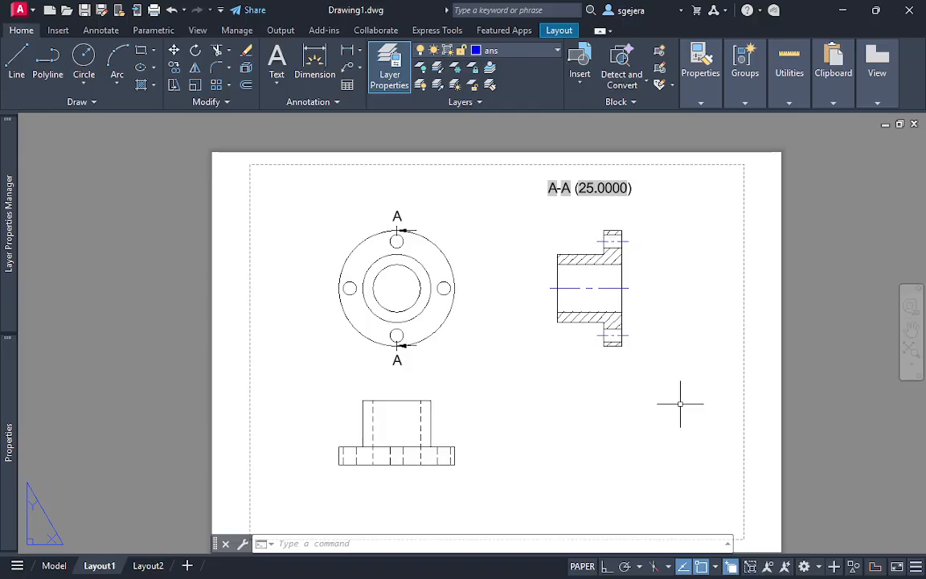
pyautogui.press('Escape')
pyautogui.write('SEC')
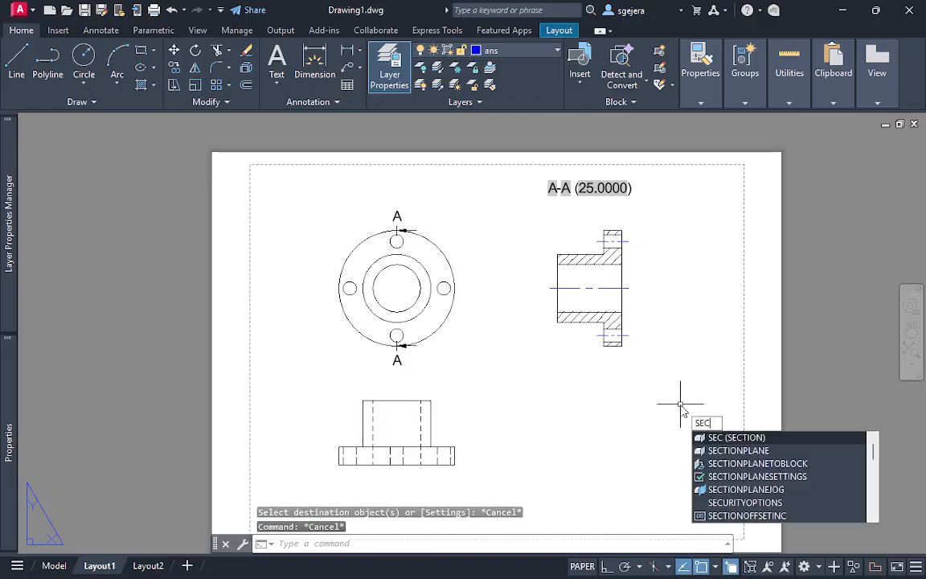
pyautogui.press('Escape')
pyautogui.press('Escape')
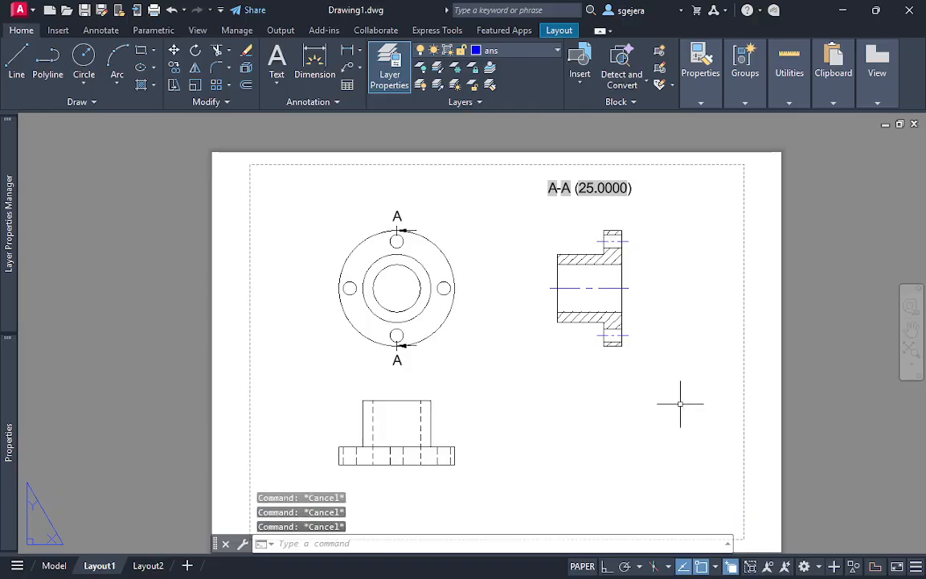
pyautogui.write('ME')
pyautogui.press('BackSpace')
pyautogui.press('BackSpace')
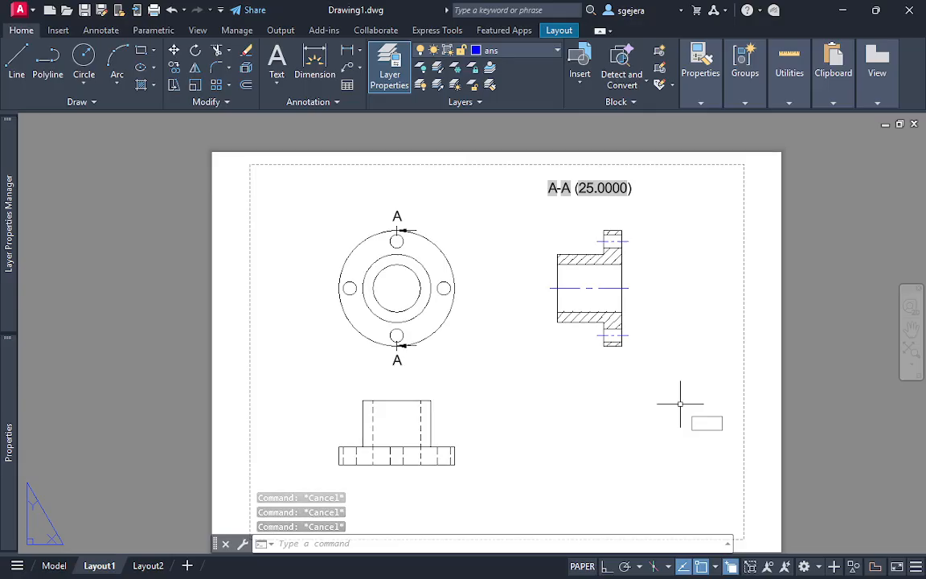
pyautogui.write('m')
pyautogui.press('BackSpace')
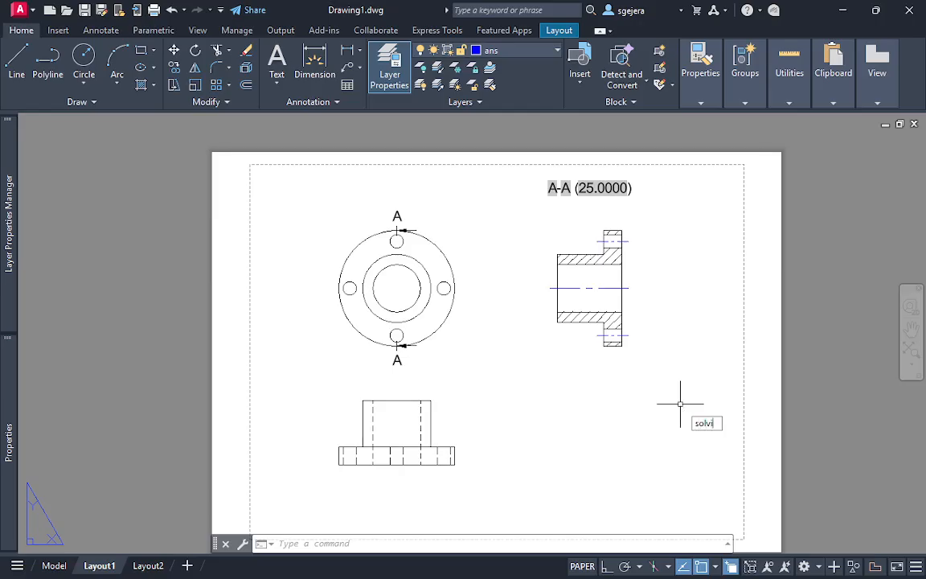
pyautogui.write('solvi')
pyautogui.press('Return')
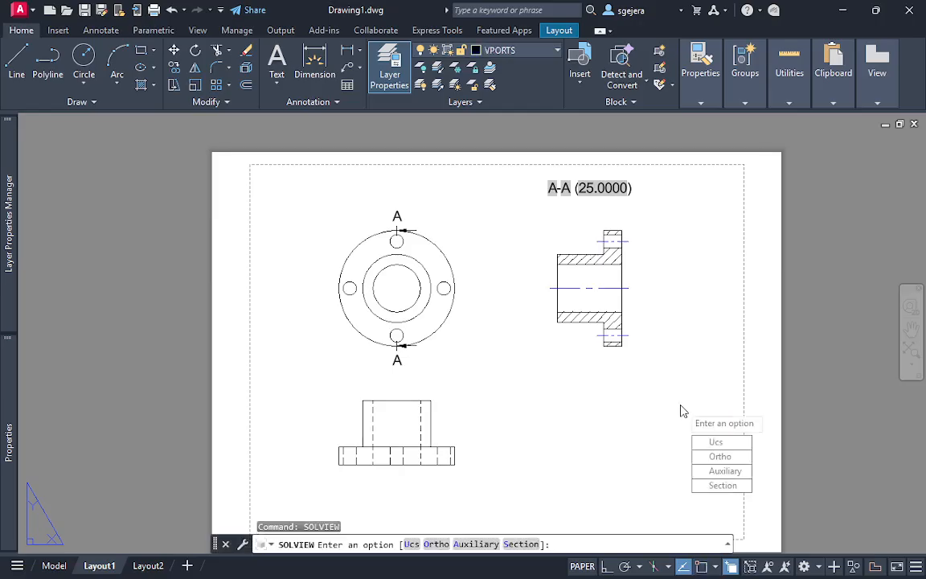
pyautogui.press('Escape')
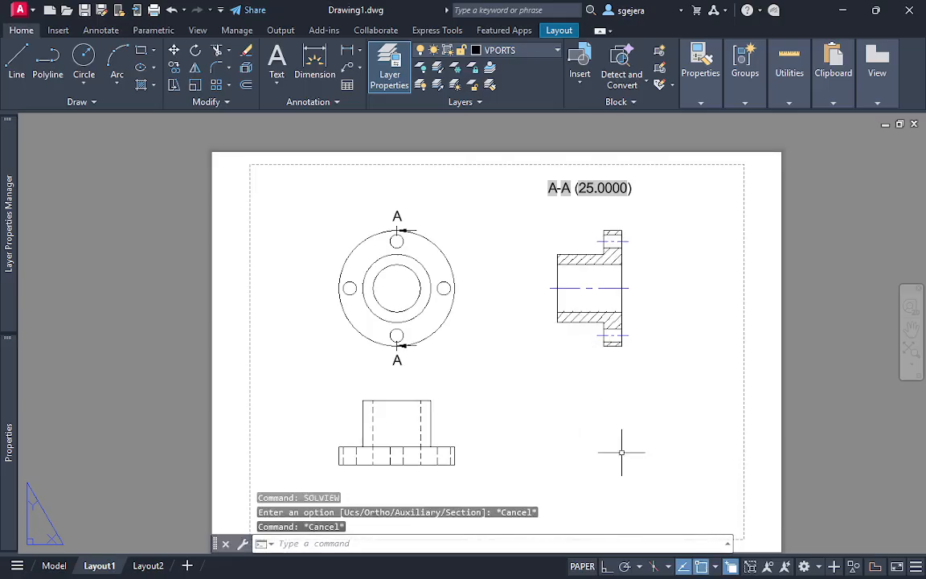
pyautogui.moveTo(607, 435); pyautogui.dragTo(573, 422, button='middle')
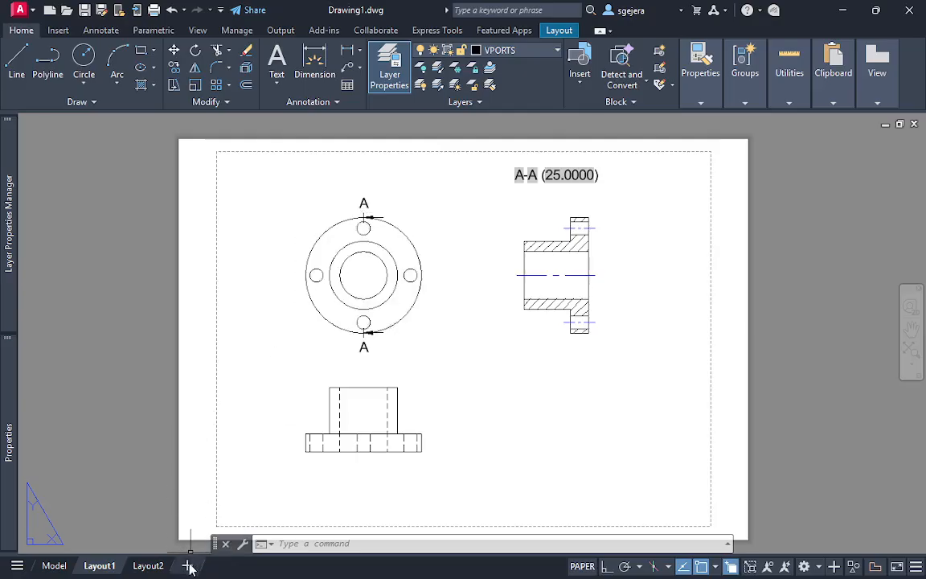
# Erase the existing viewport from Layout2
pyautogui.click(148, 565)
pyautogui.click(693, 505)
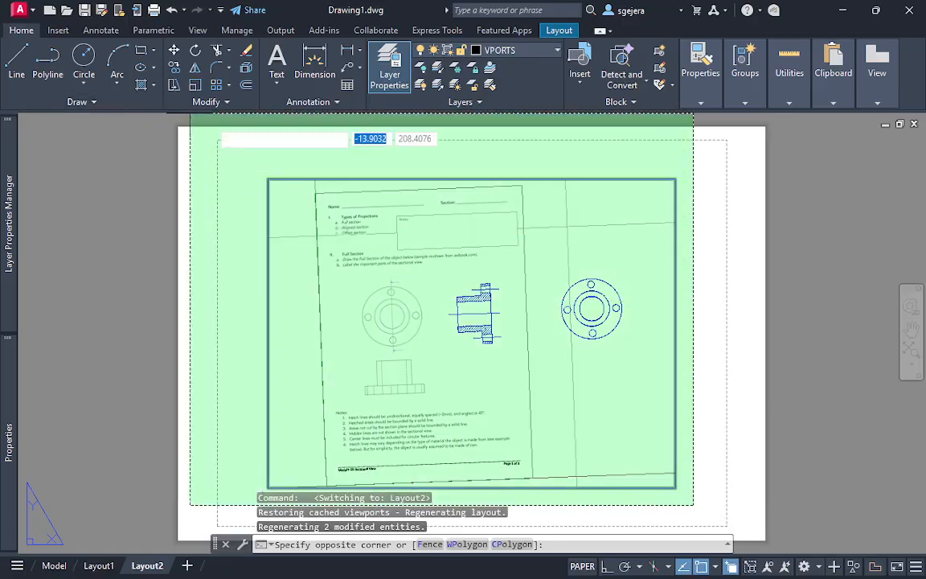
pyautogui.click(229, 149)
pyautogui.press('Delete')
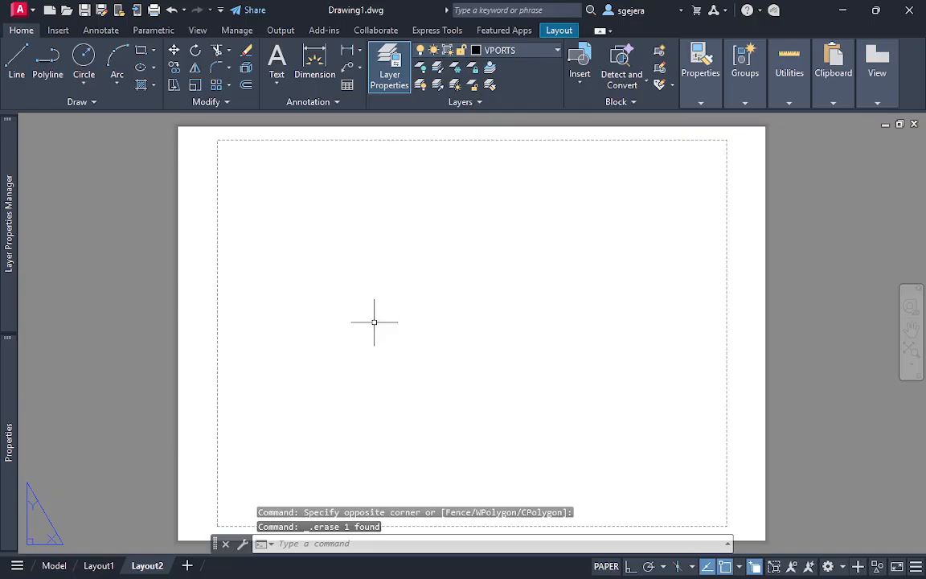
# Create a SOLVIEW UCS view on Layout2 from the World UCS at scale 25, centering the circular flange view in the sheet's upper-left area
pyautogui.moveTo(373, 320); pyautogui.dragTo(370, 318, button='middle')
pyautogui.write('so')
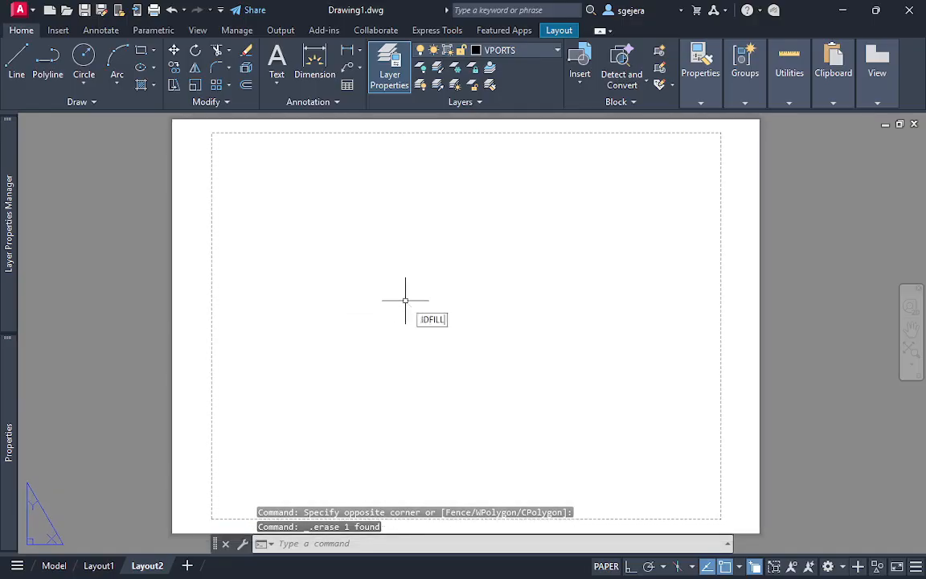
pyautogui.write('lv')
pyautogui.press('Return')
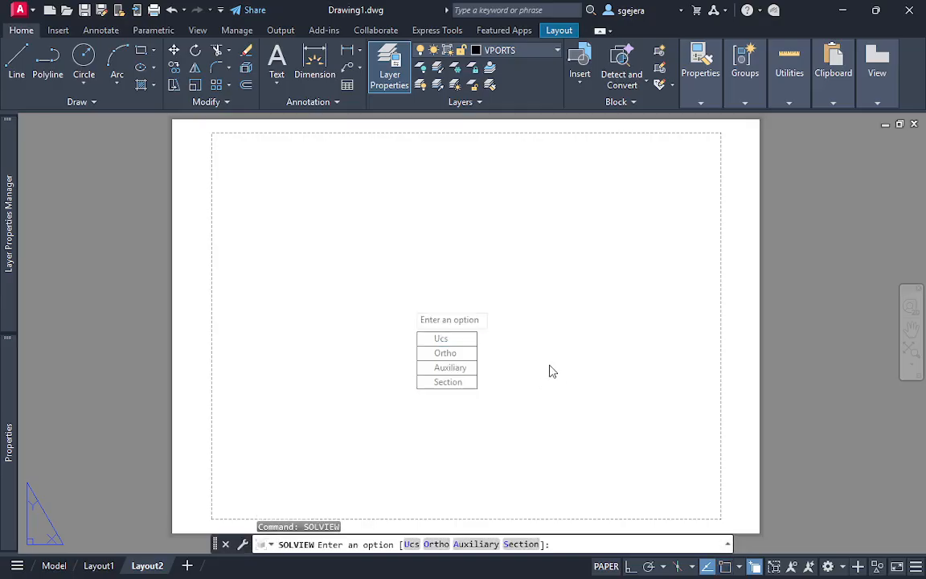
pyautogui.click(454, 339)
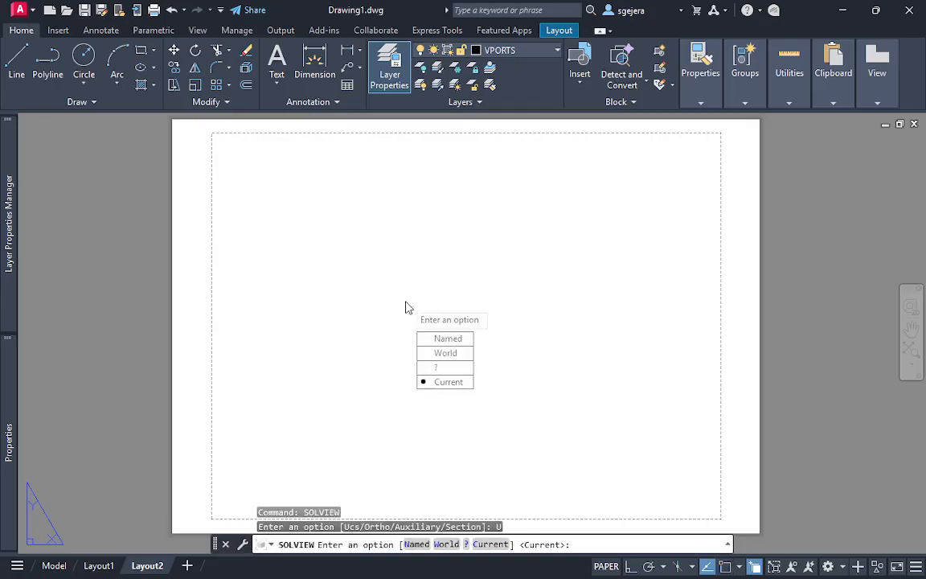
pyautogui.click(439, 358)
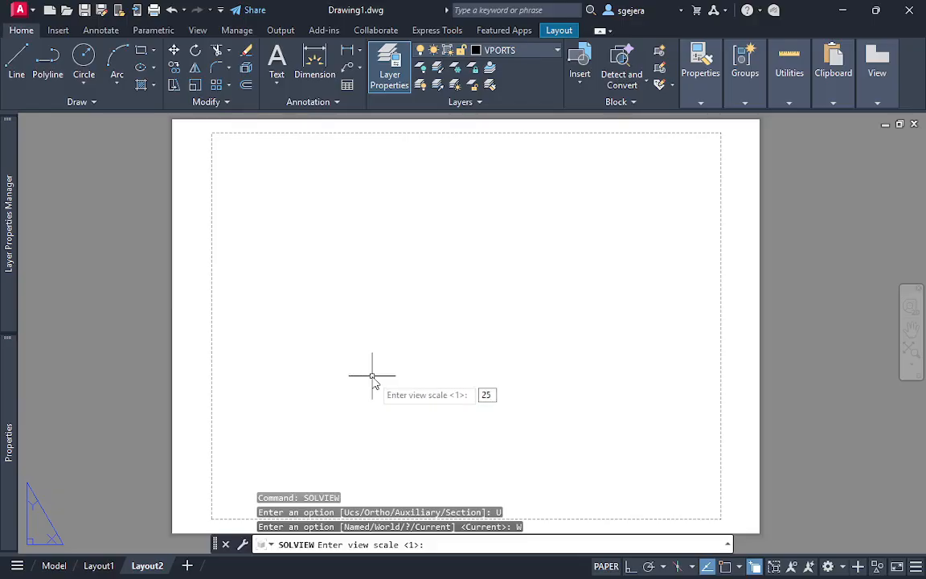
pyautogui.press('Return')
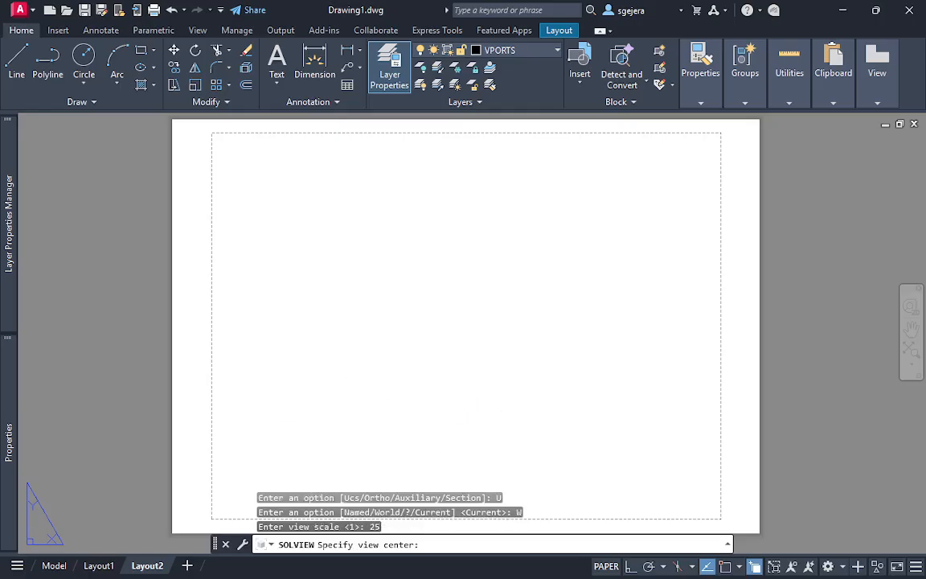
pyautogui.click(342, 415)
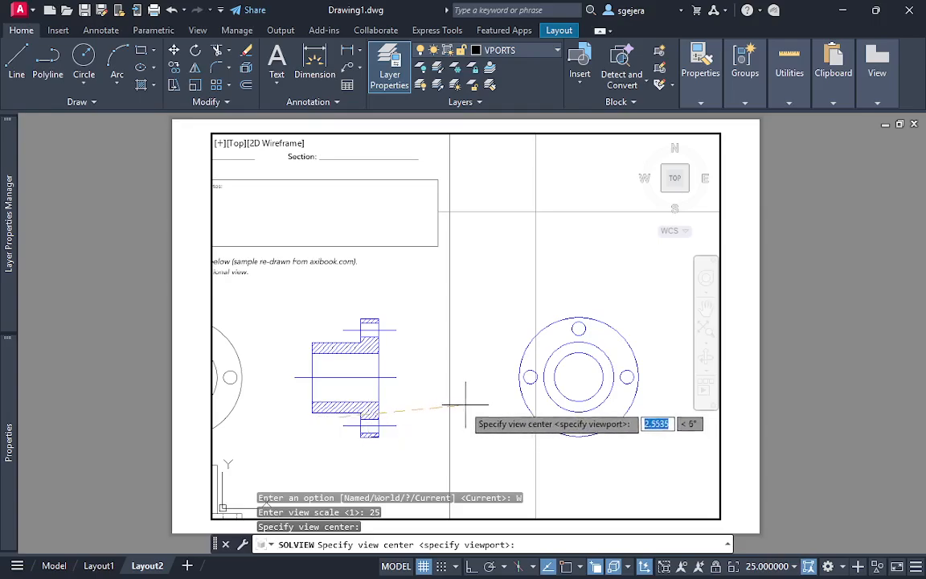
pyautogui.click(255, 408)
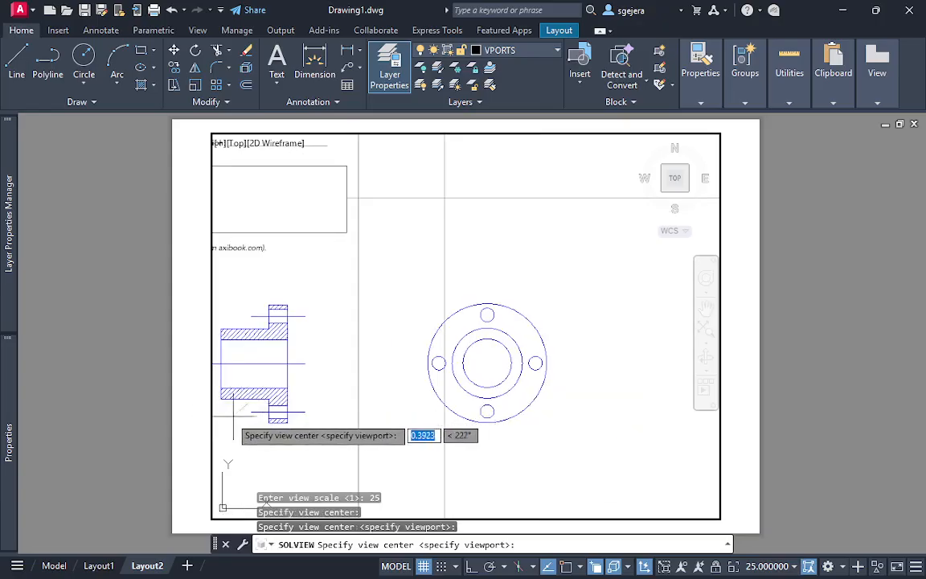
pyautogui.click(241, 420)
pyautogui.moveTo(374, 384); pyautogui.dragTo(260, 268, button='middle')
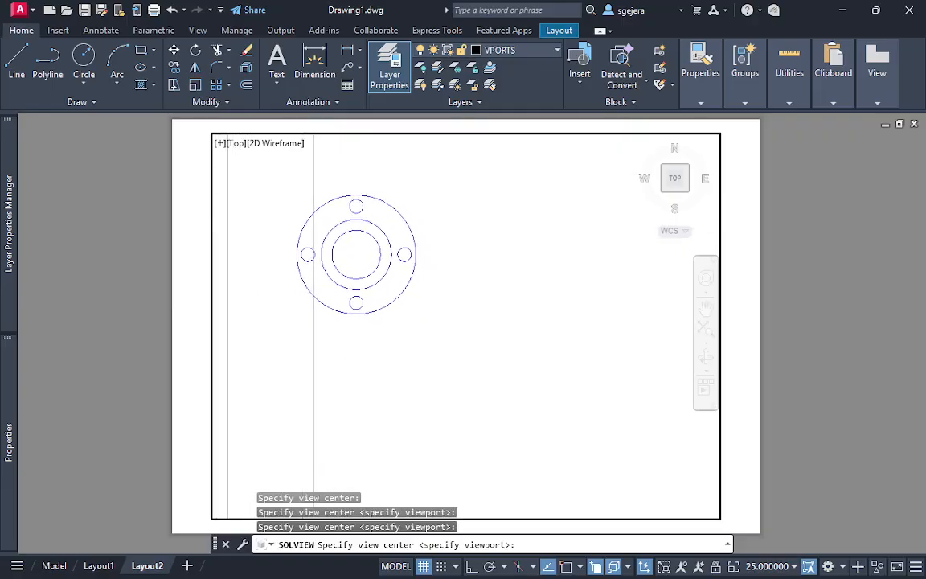
# Frame the circular flange view with a rectangular viewport just outside its outline and name the view top
pyautogui.press('Return')
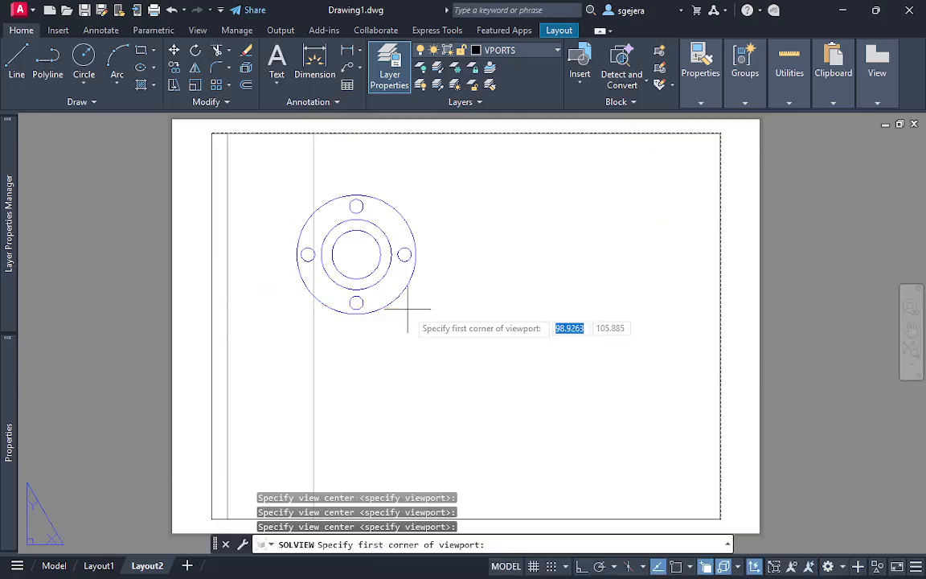
pyautogui.click(274, 182)
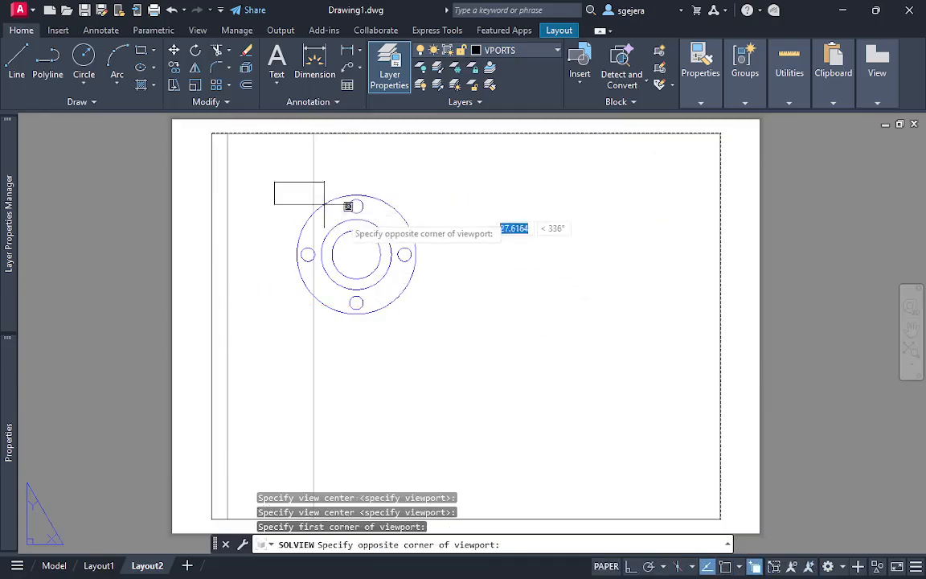
pyautogui.click(443, 327)
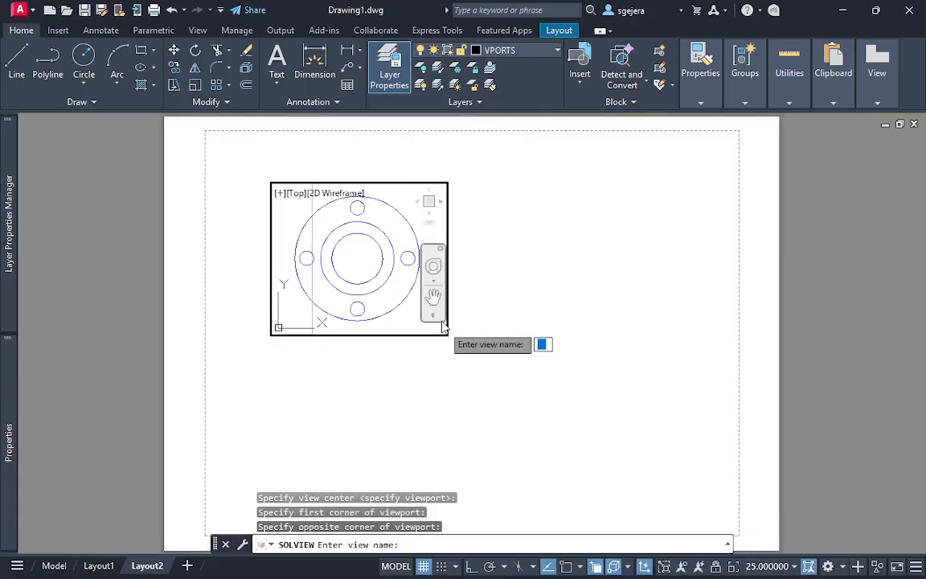
pyautogui.write('top')
pyautogui.press('Return')
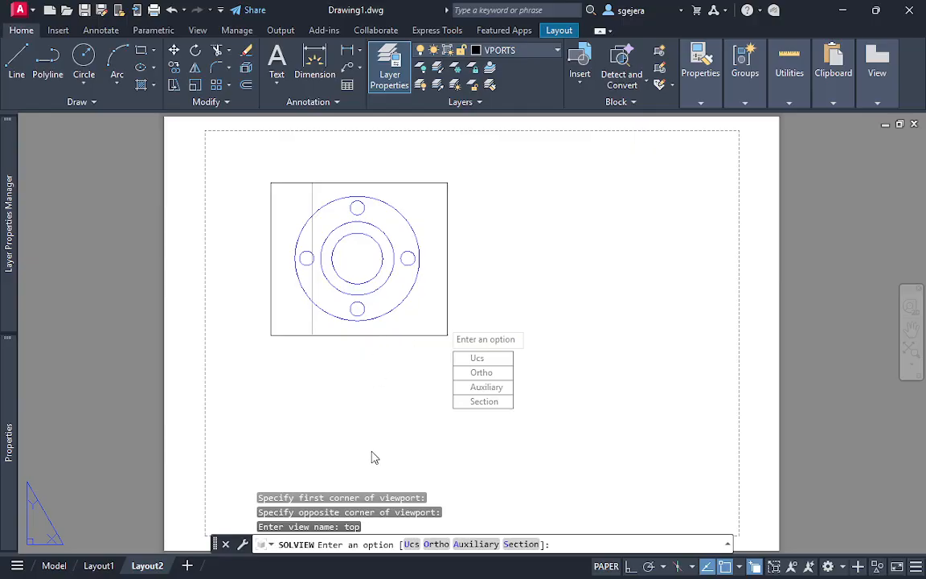
# Project an Ortho view from the lower edge of the top viewport and center it just below the circular flange view
pyautogui.click(493, 374)
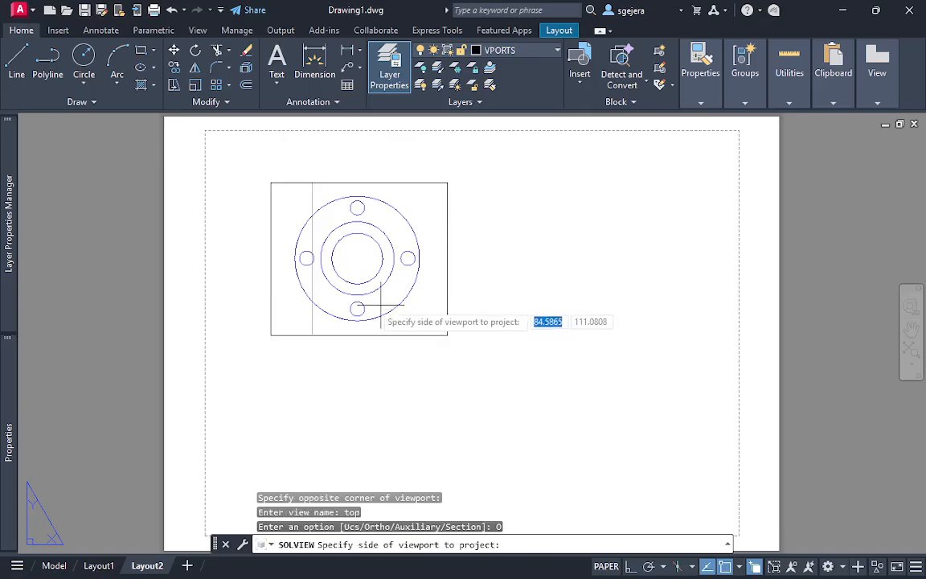
pyautogui.click(357, 335)
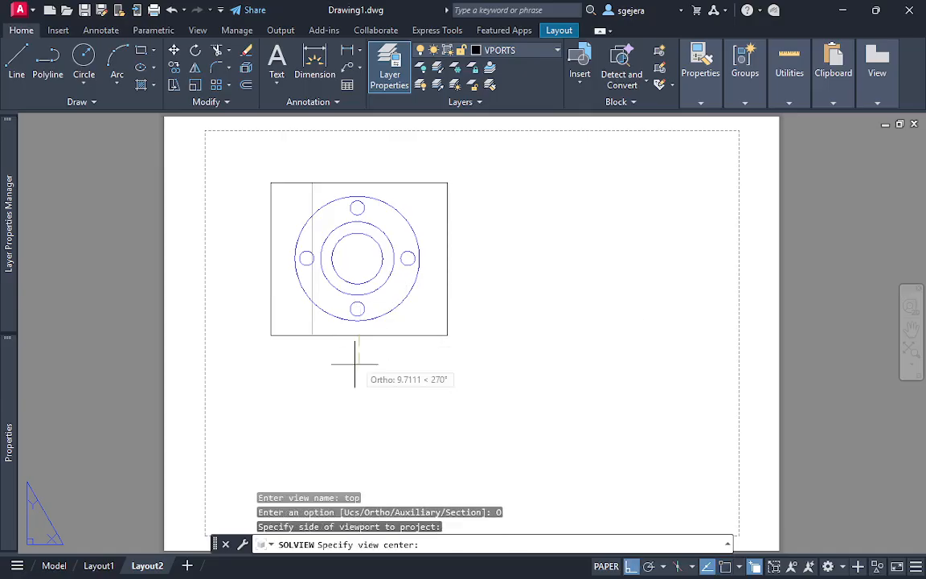
pyautogui.click(360, 451)
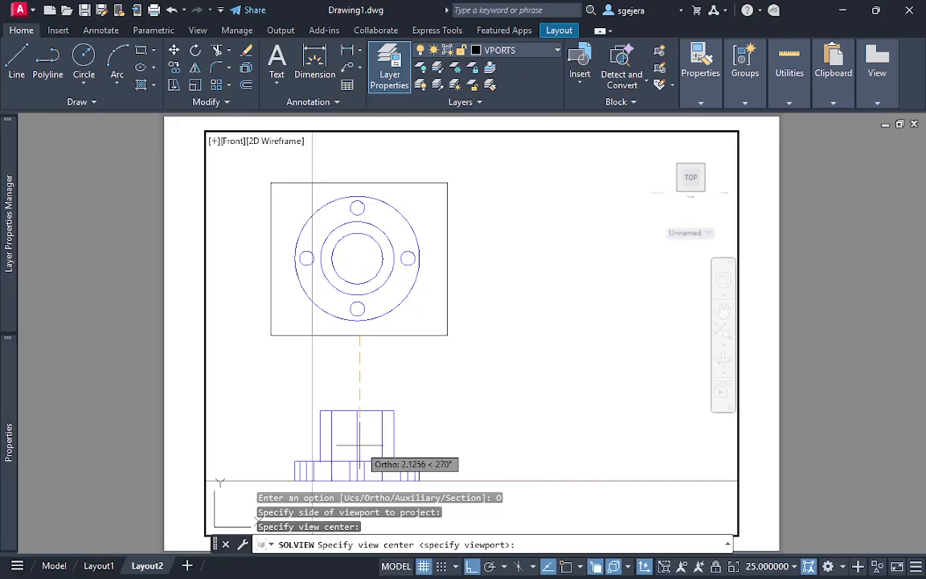
pyautogui.click(360, 390)
pyautogui.click(359, 416)
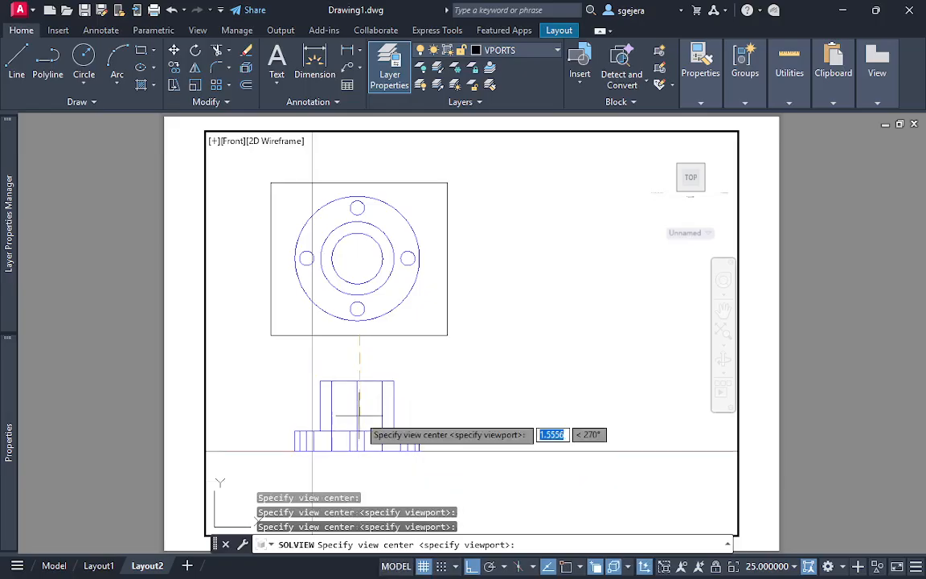
pyautogui.click(360, 393)
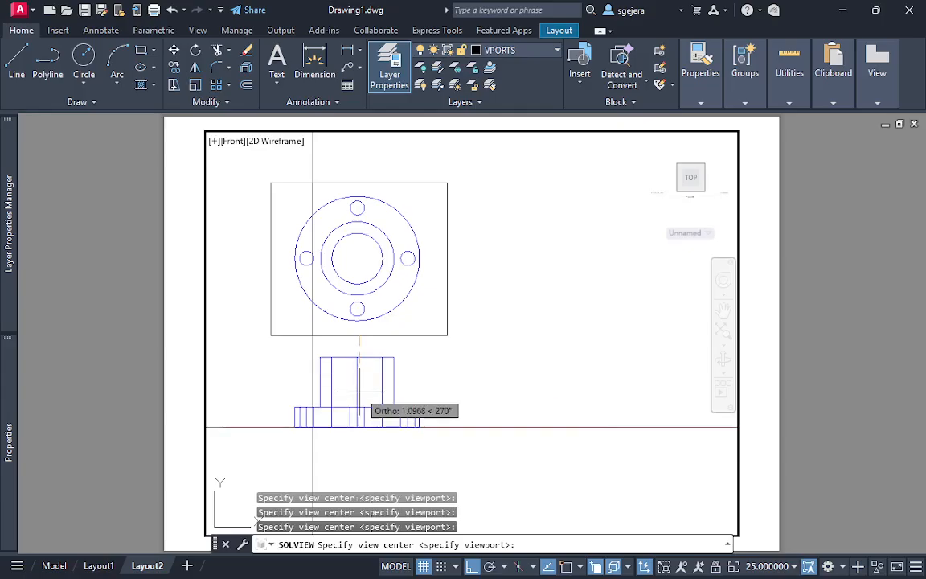
pyautogui.press('Return')
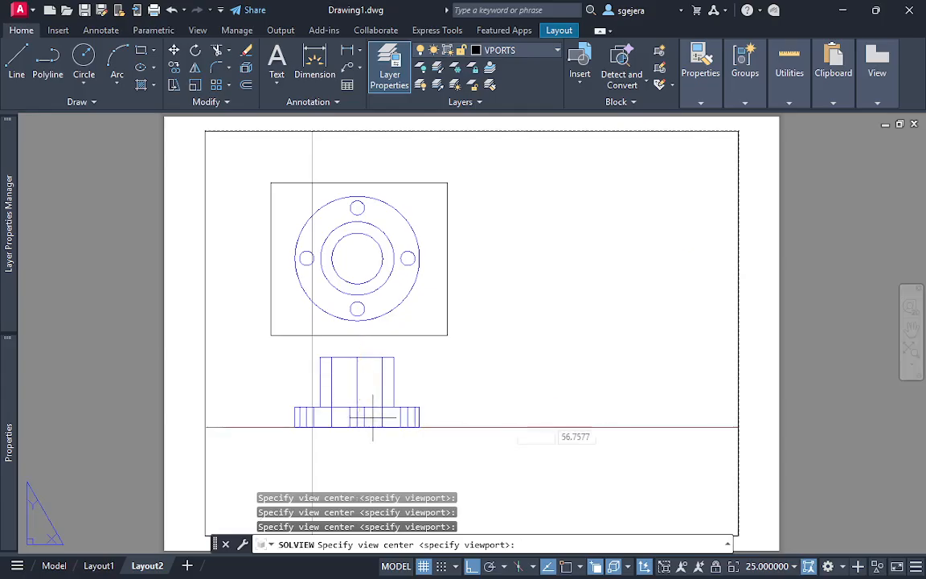
# Frame the projected side view with a rectangular viewport matching the top viewport's width and name the view front
pyautogui.click(272, 345)
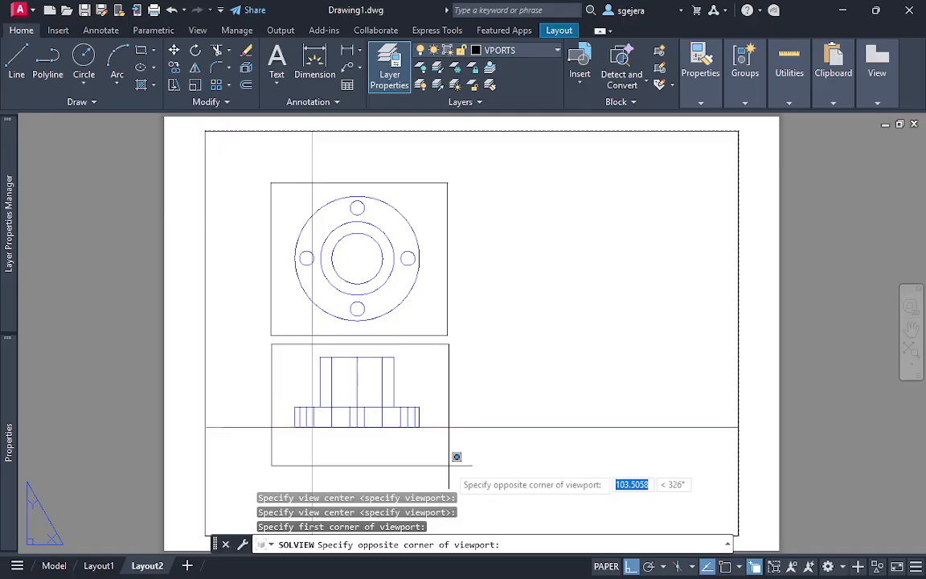
pyautogui.click(457, 456)
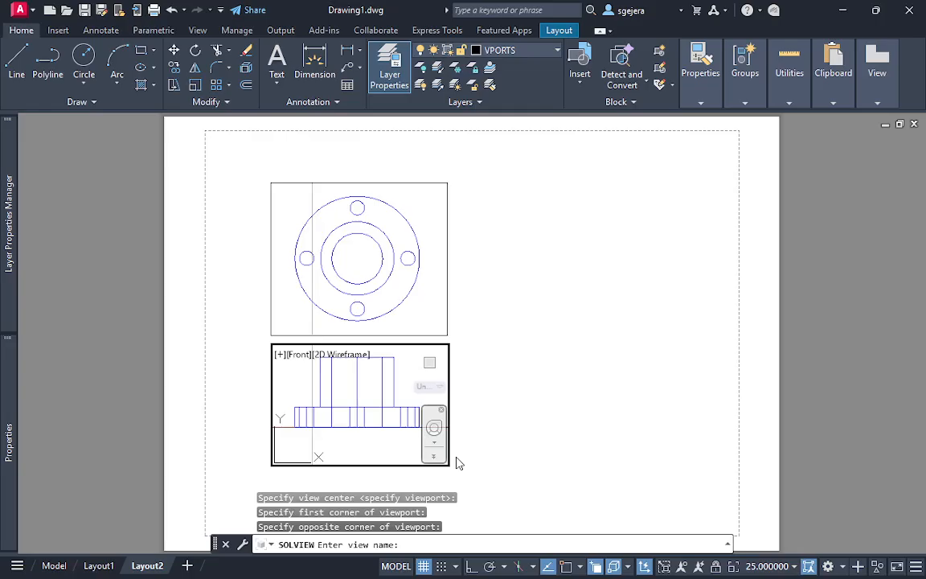
pyautogui.write('front')
pyautogui.press('Return')
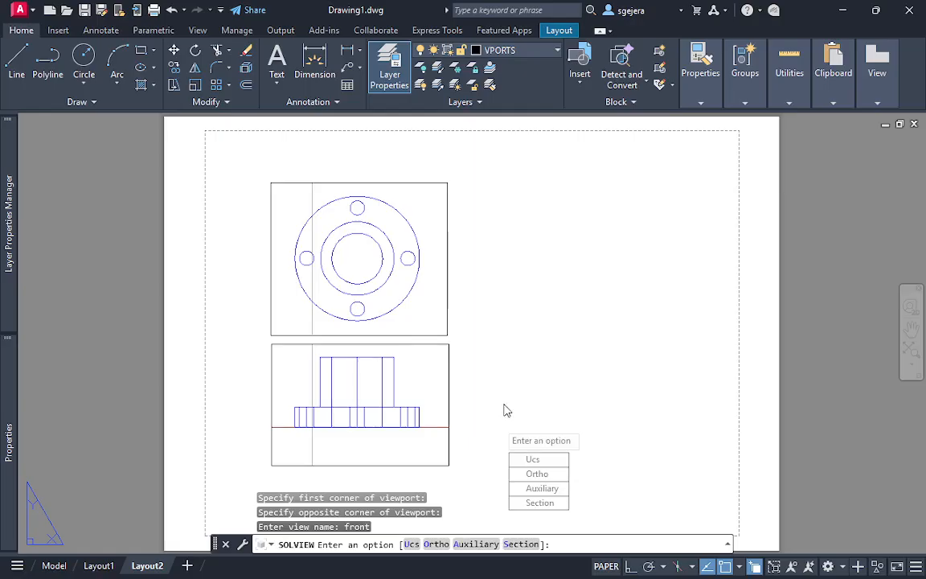
# Start a Section view with Endpoint and Quadrant snaps enabled, running its cutting plane vertically between the outer circle's upper and lower quadrants in the top view
pyautogui.click(560, 503)
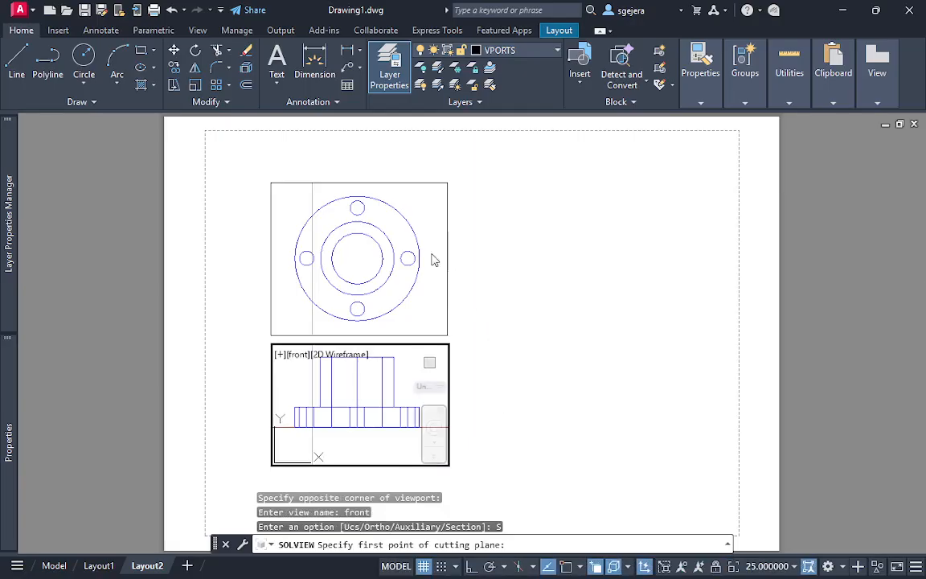
pyautogui.click(358, 206)
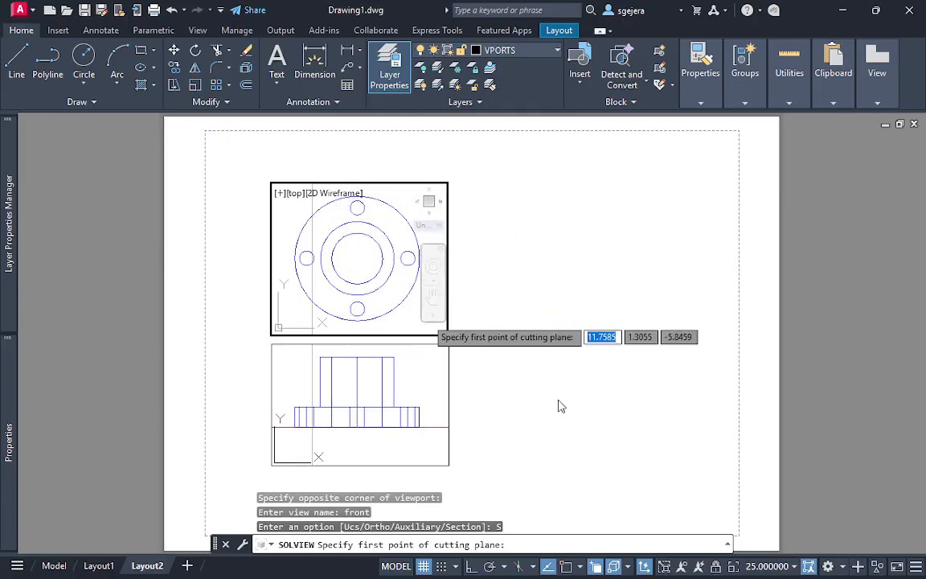
pyautogui.click(576, 567)
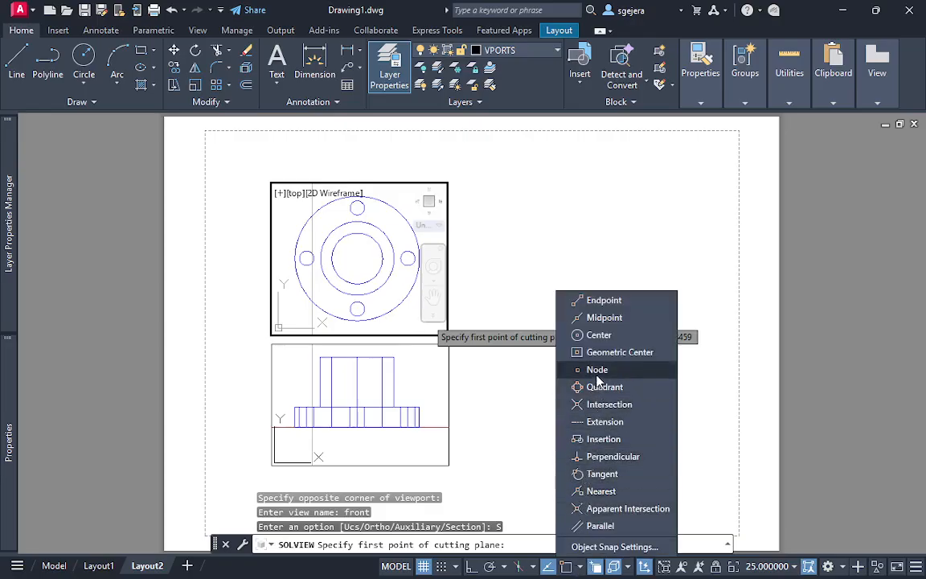
pyautogui.click(605, 302)
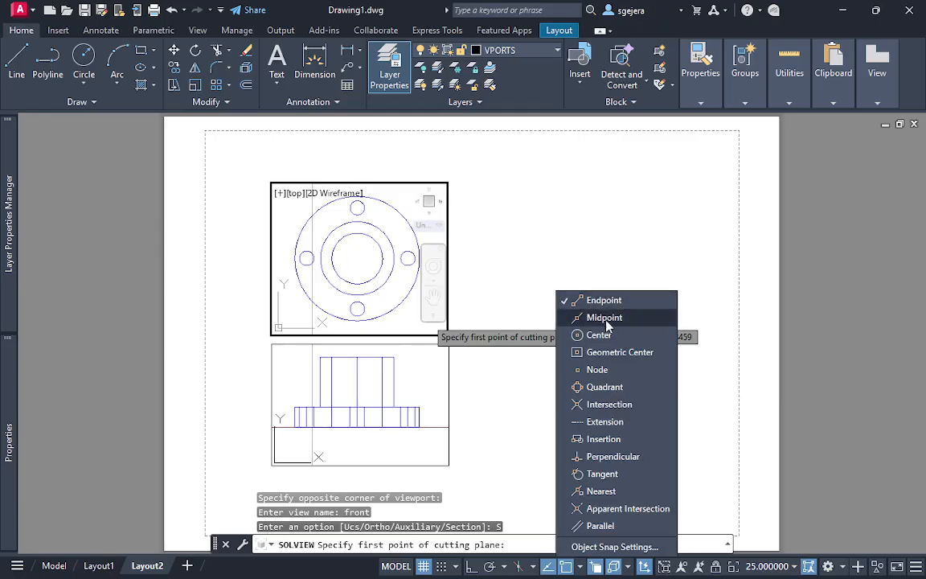
pyautogui.click(605, 387)
pyautogui.click(358, 203)
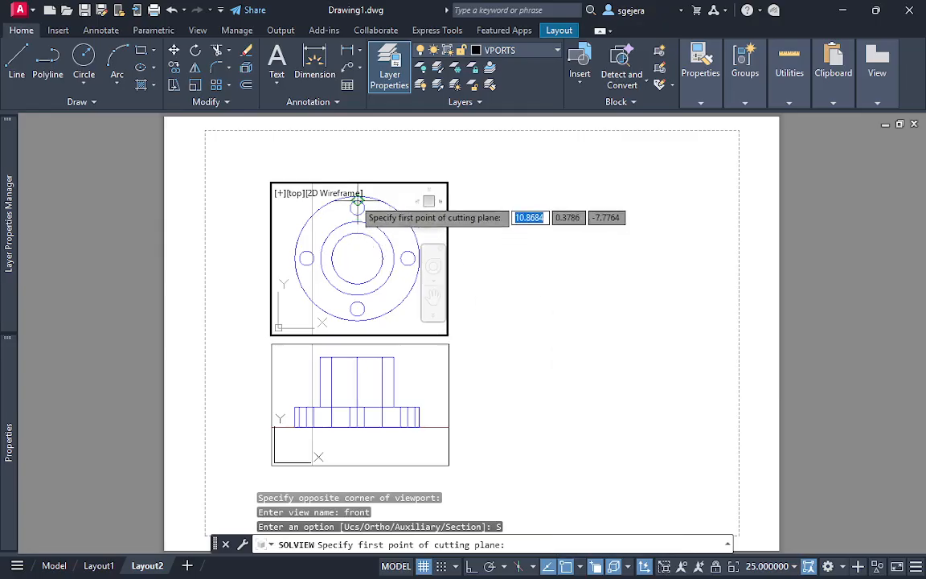
pyautogui.click(358, 195)
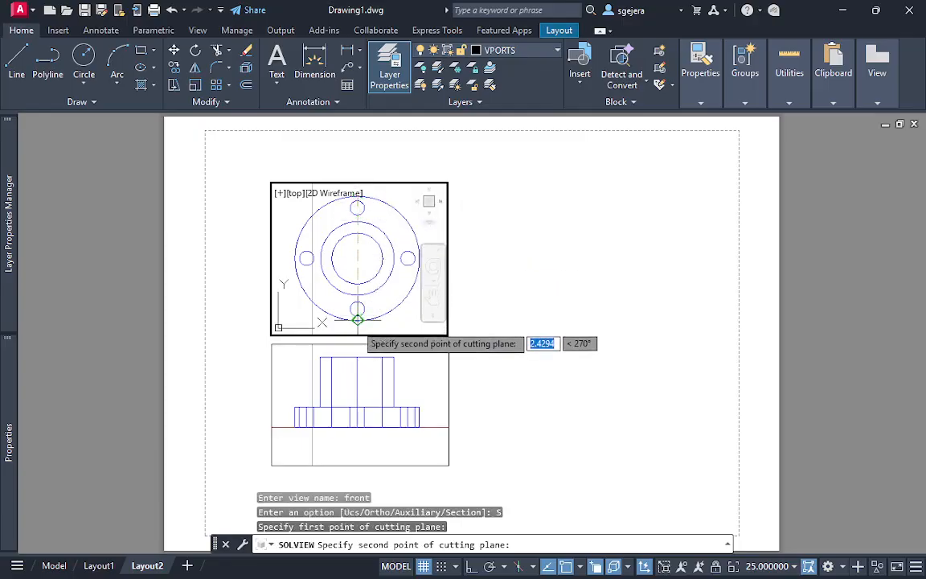
pyautogui.click(357, 320)
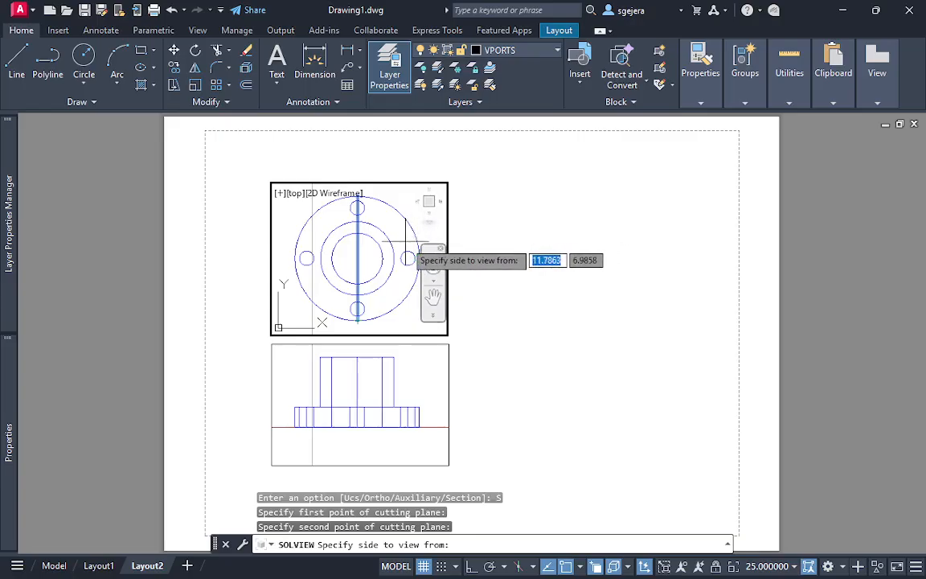
# View the section from the right side of the cutting plane at scale 25 and center it to the right of the top view
pyautogui.click(405, 241)
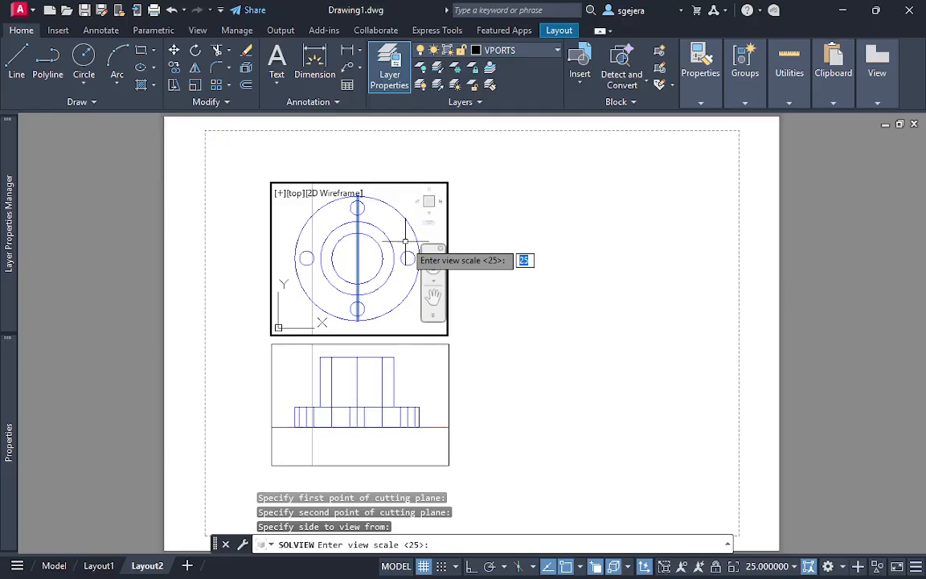
pyautogui.press('Return')
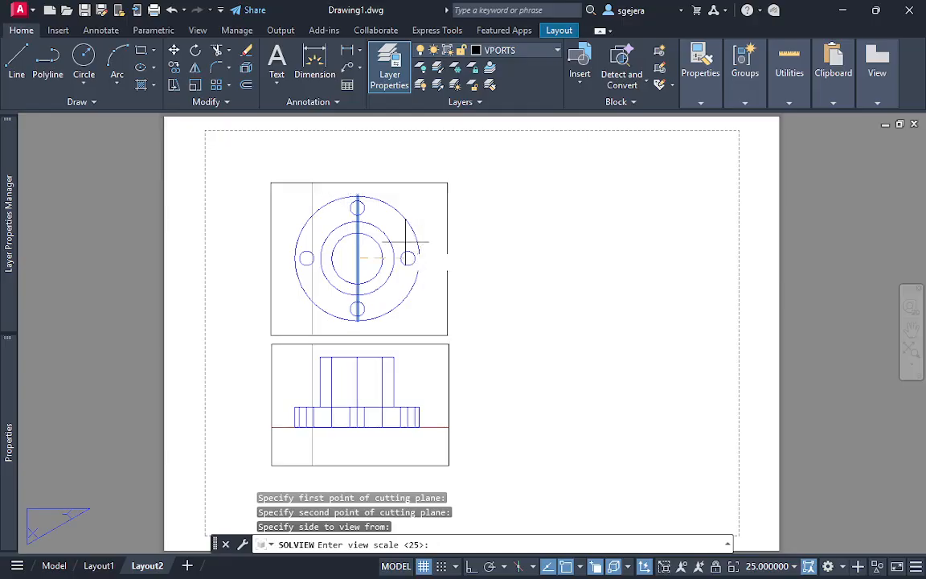
pyautogui.click(571, 252)
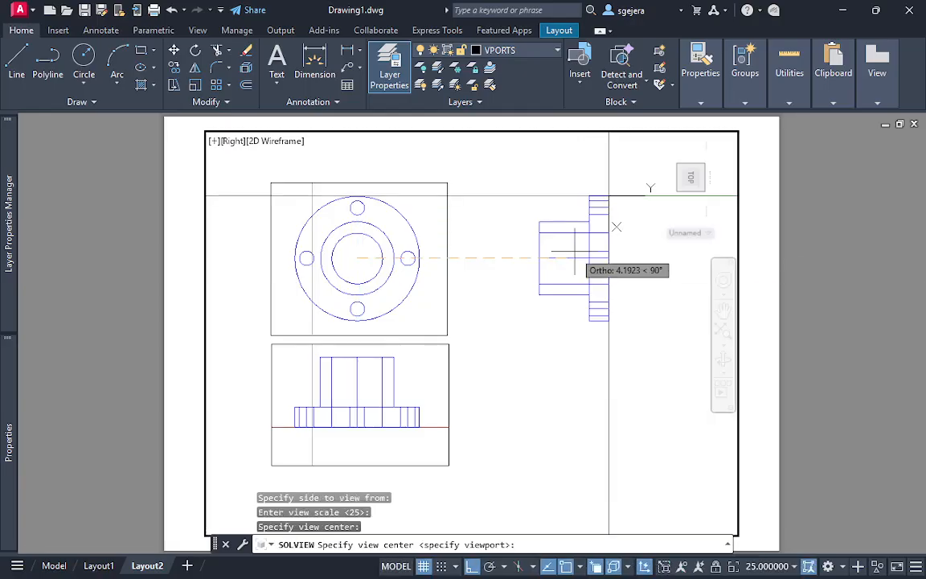
pyautogui.click(513, 252)
pyautogui.click(560, 258)
pyautogui.click(513, 257)
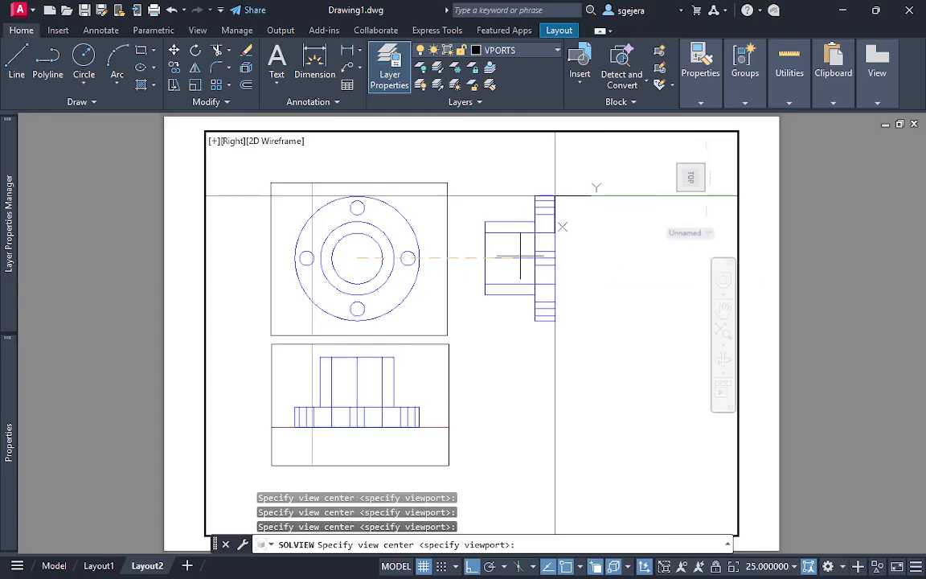
pyautogui.press('Return')
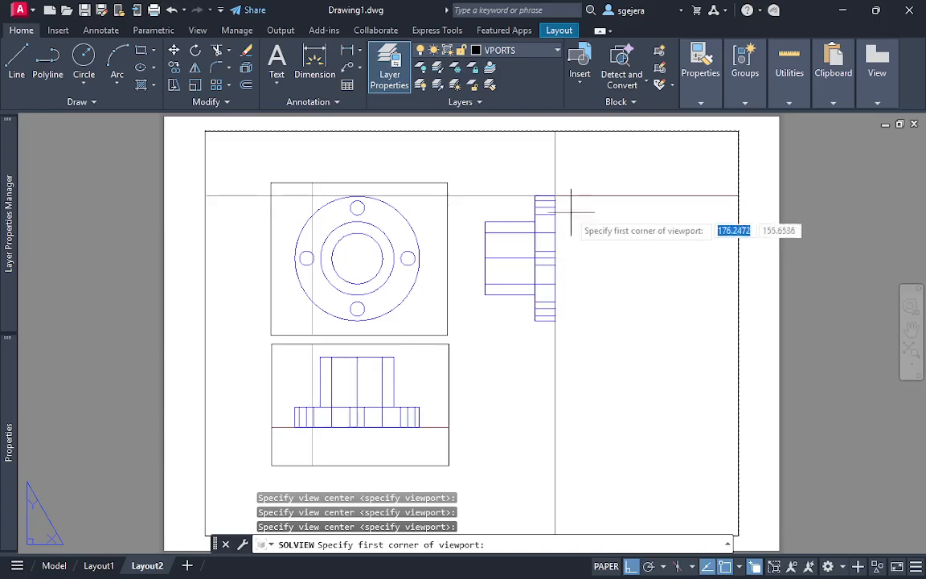
# Frame the section view with a rectangular viewport about as tall as the top viewport, name it section, and finish SOLVIEW
pyautogui.click(461, 185)
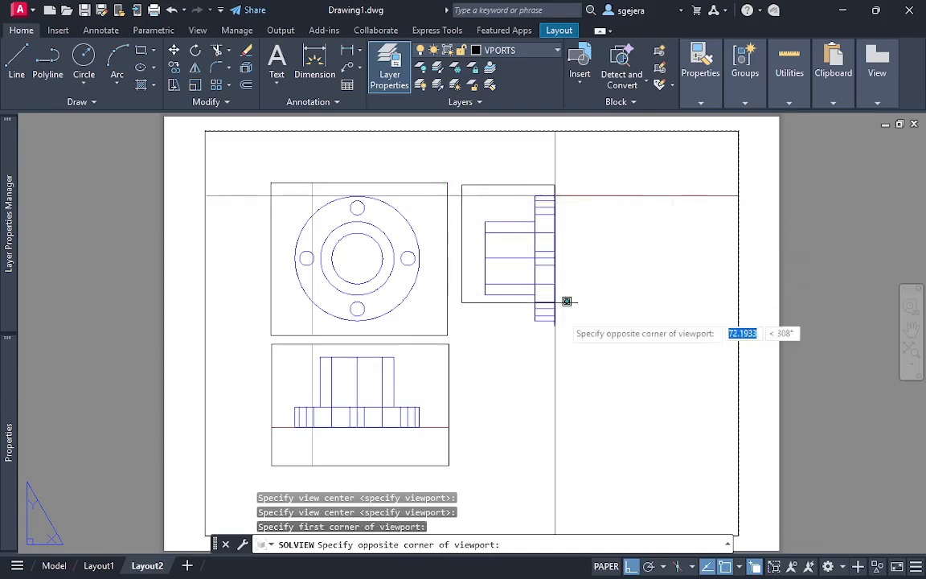
pyautogui.click(611, 334)
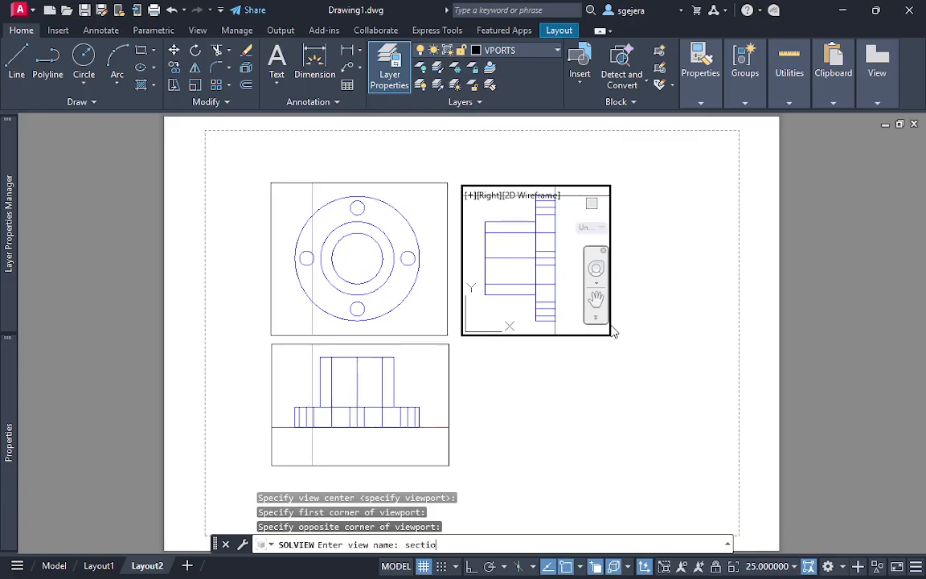
pyautogui.write('section')
pyautogui.press('Return')
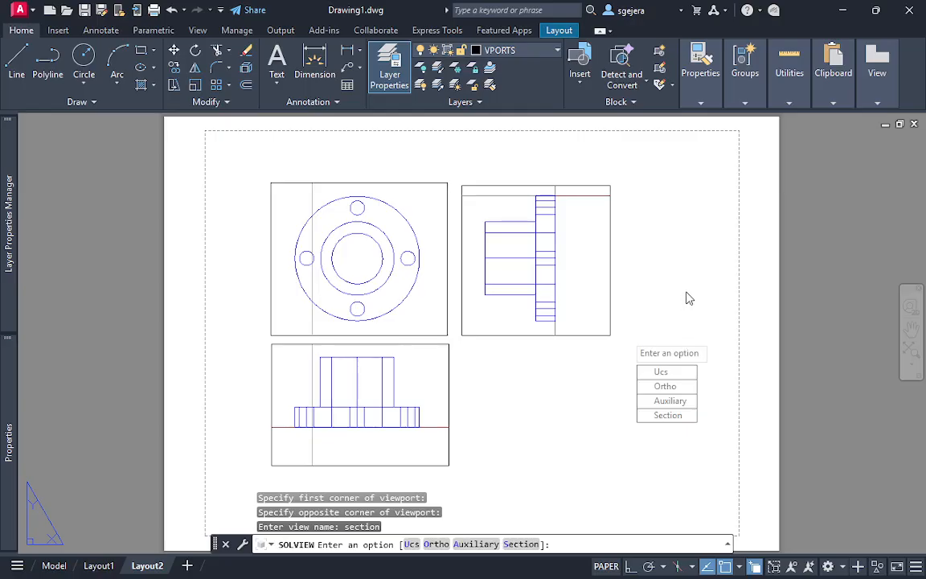
pyautogui.press('Escape')
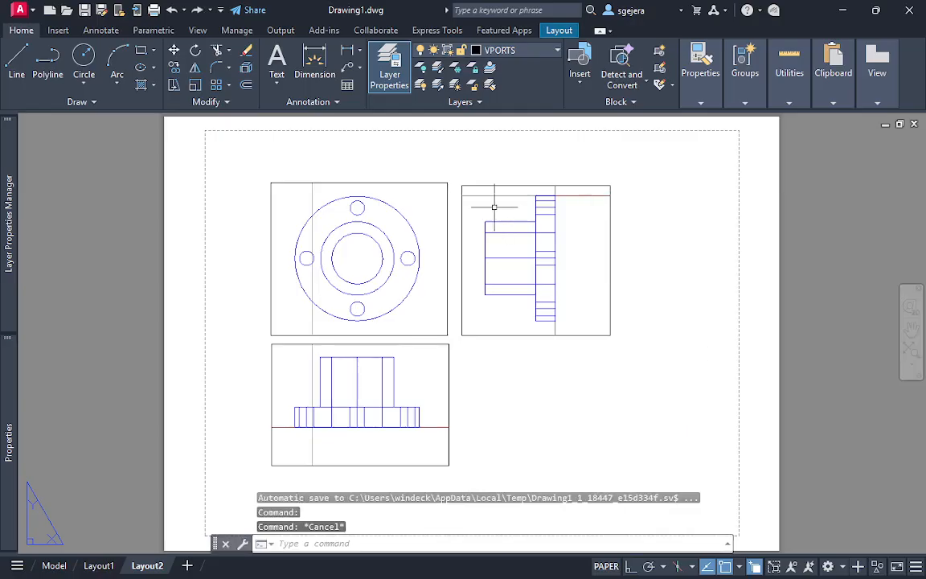
pyautogui.scroll(3, 575, 258)
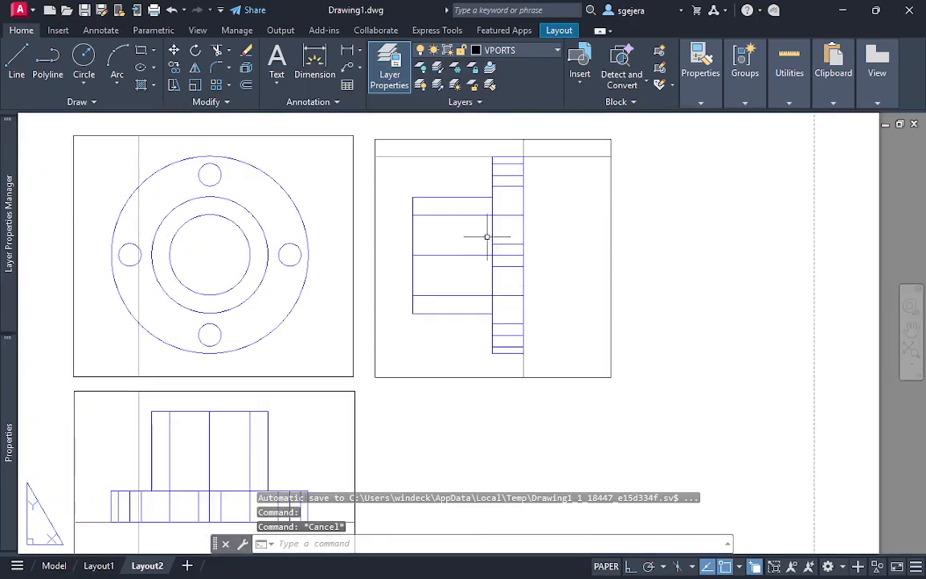
pyautogui.click(447, 212)
pyautogui.scroll(-4, 603, 261)
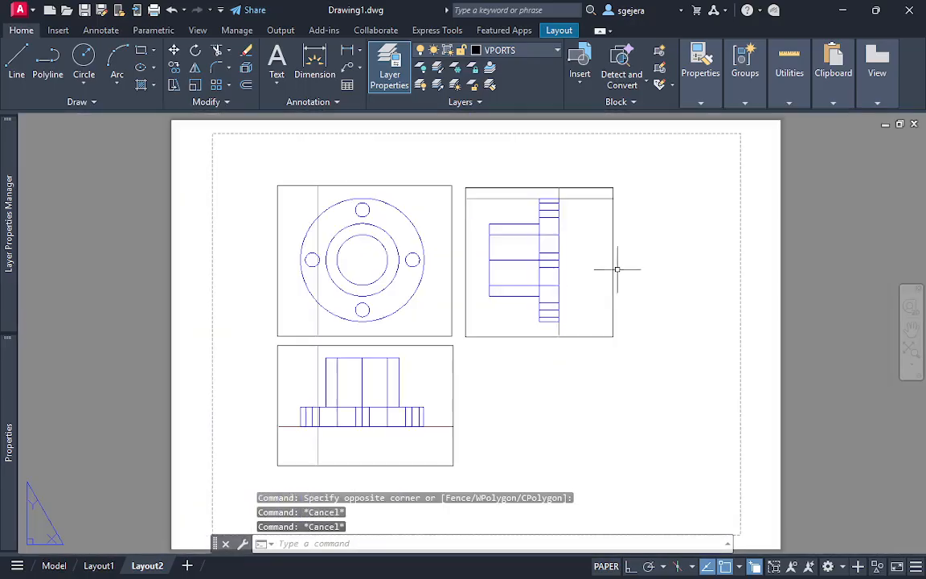
pyautogui.scroll(2, 617, 309)
pyautogui.click(686, 333)
pyautogui.press('Escape')
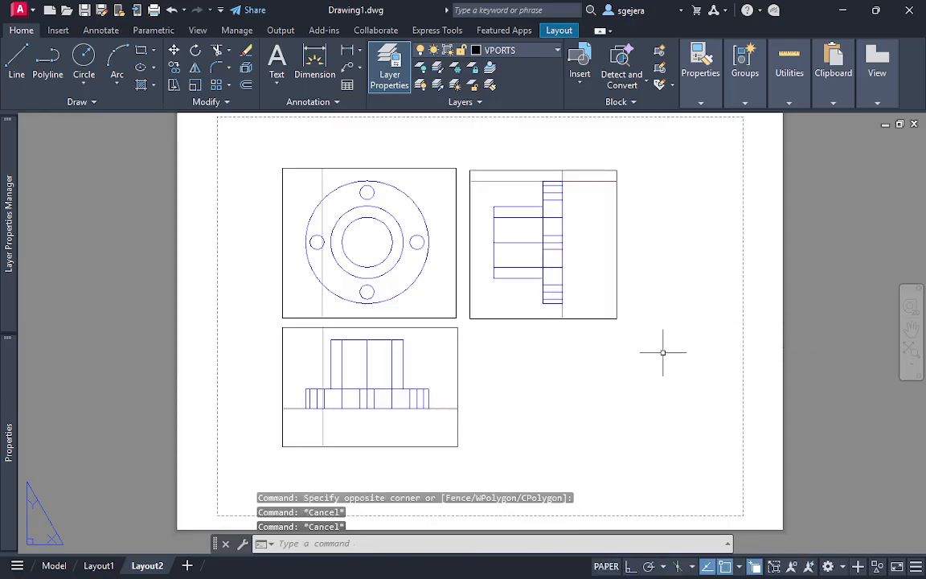
pyautogui.scroll(-2, 605, 368)
pyautogui.scroll(2, 593, 372)
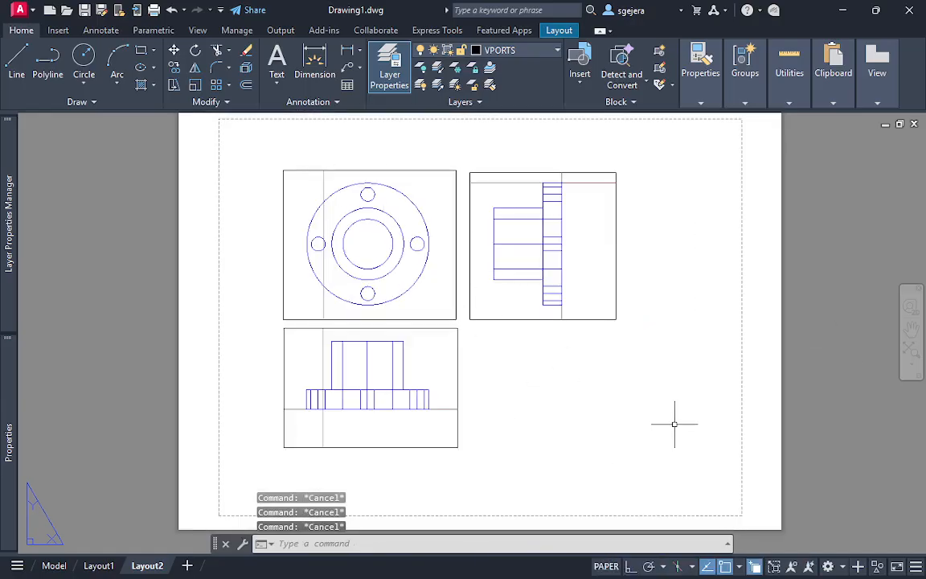
# Run SOLDRAW on all three Layout2 viewports to generate the top, front and section drawings
pyautogui.write('draw')
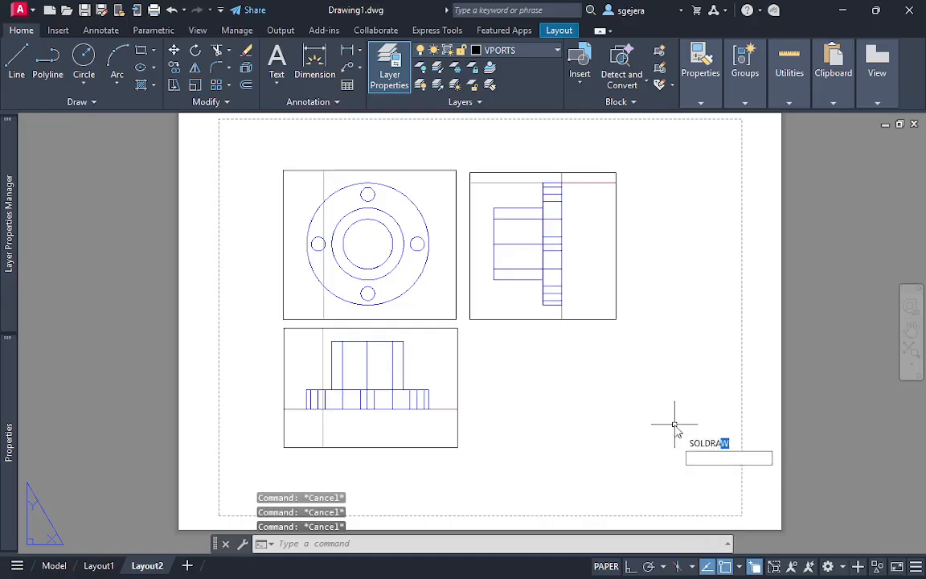
pyautogui.press('Return')
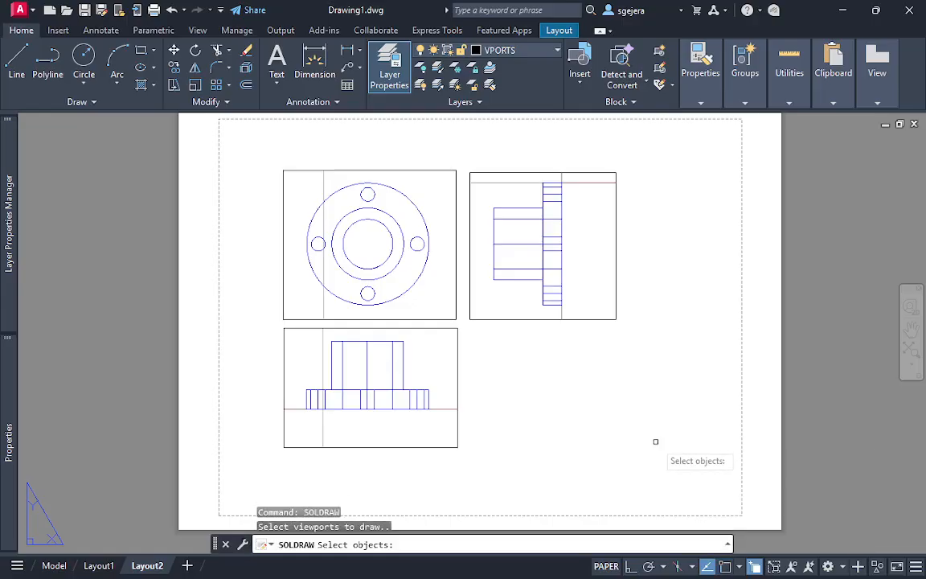
pyautogui.click(592, 405)
pyautogui.click(268, 159)
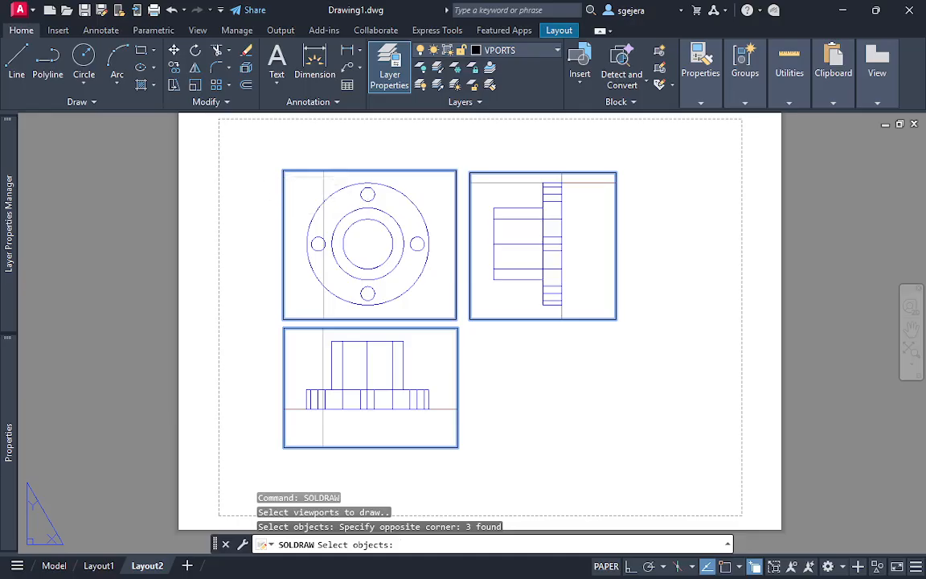
pyautogui.press('Return')
# Turn off the grid inside the section, top and front viewports on Layout2, and return to paper space
pyautogui.scroll(5, 548, 235)
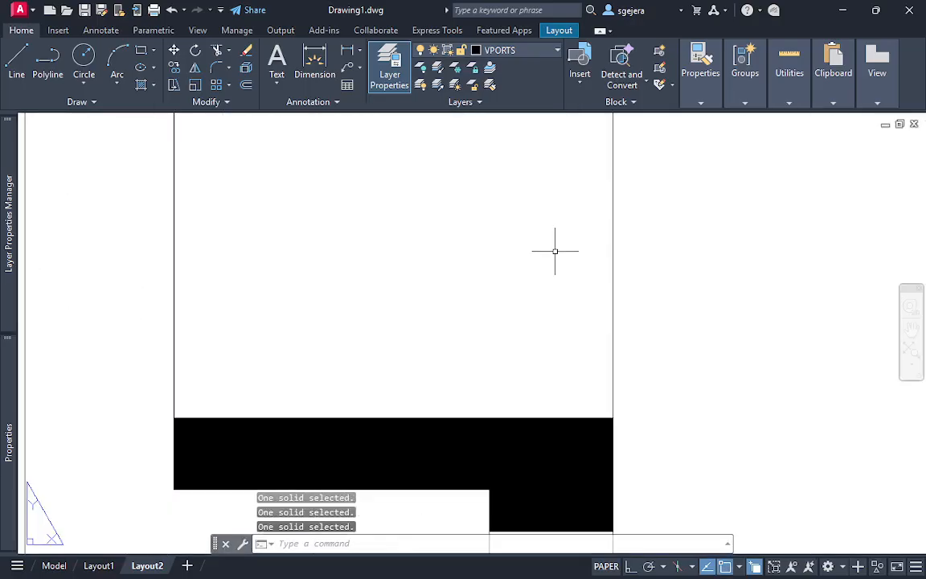
pyautogui.scroll(-4, 554, 250)
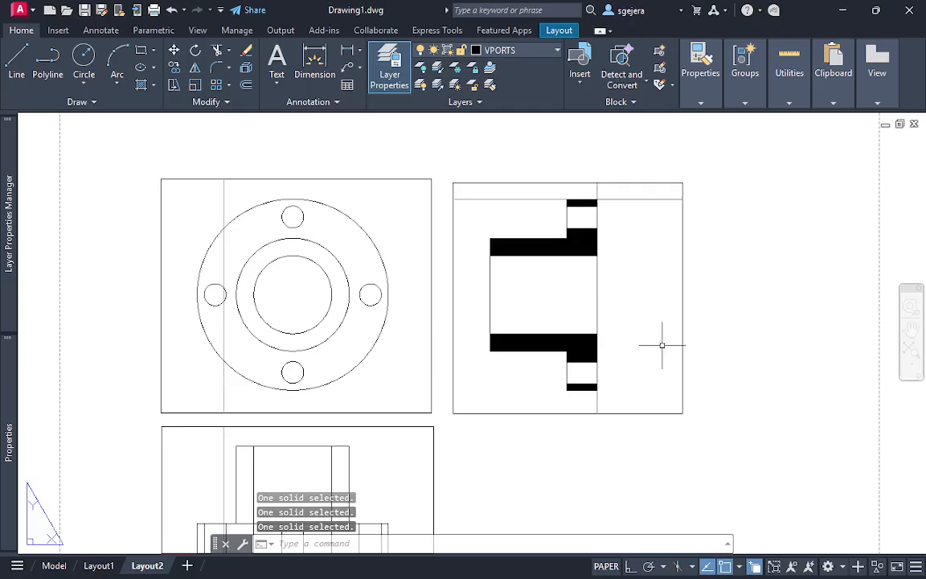
pyautogui.doubleClick(653, 286)
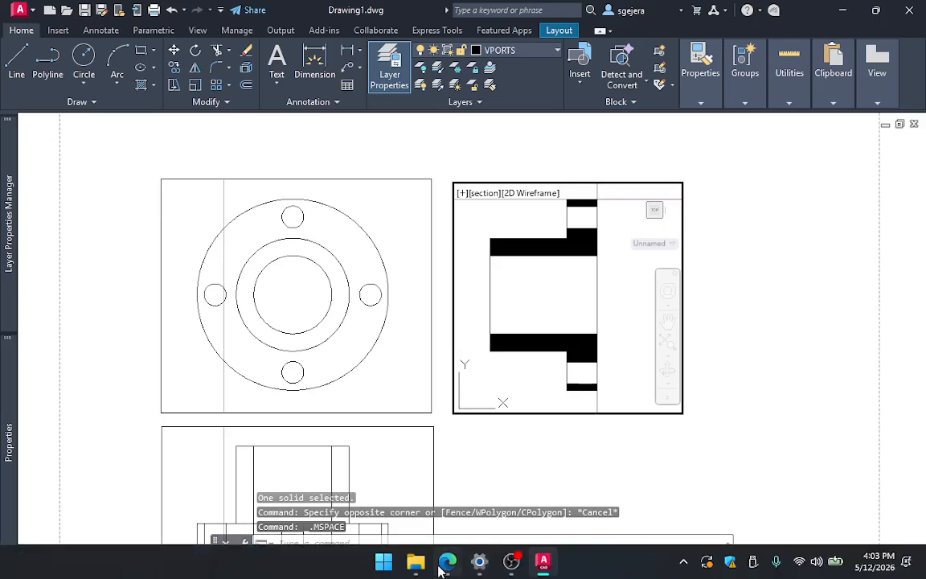
pyautogui.press('F7')
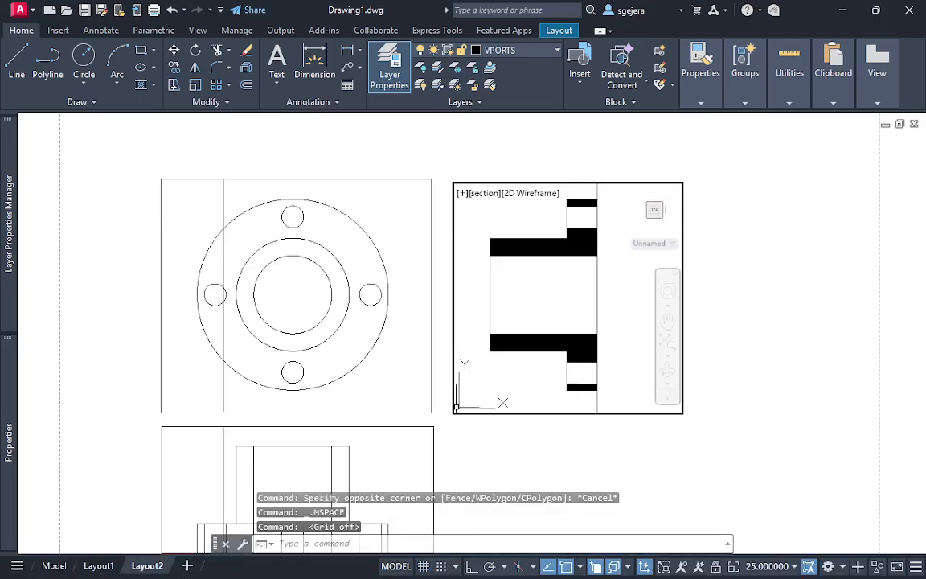
pyautogui.doubleClick(496, 444)
pyautogui.doubleClick(392, 372)
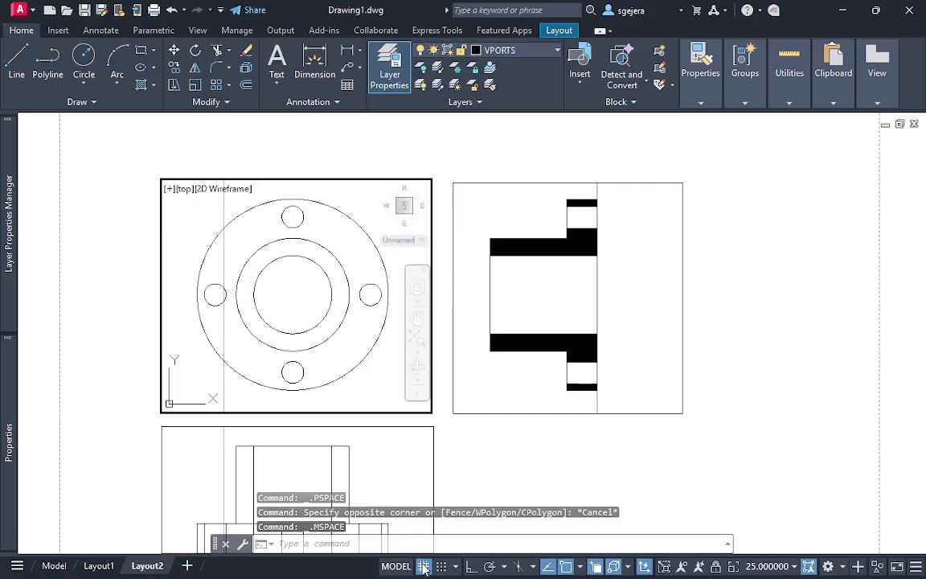
pyautogui.click(424, 568)
pyautogui.doubleClick(484, 459)
pyautogui.doubleClick(391, 462)
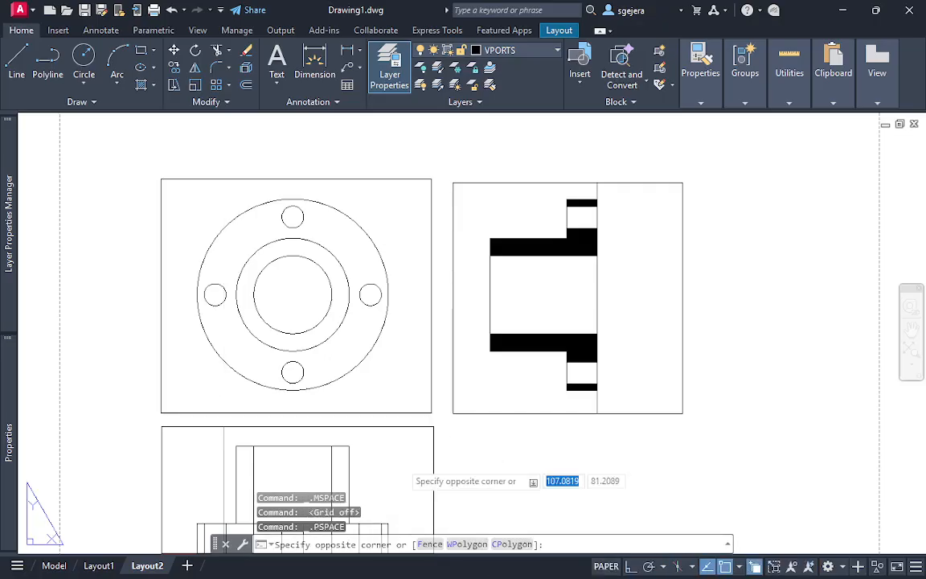
pyautogui.click(428, 568)
pyautogui.doubleClick(514, 462)
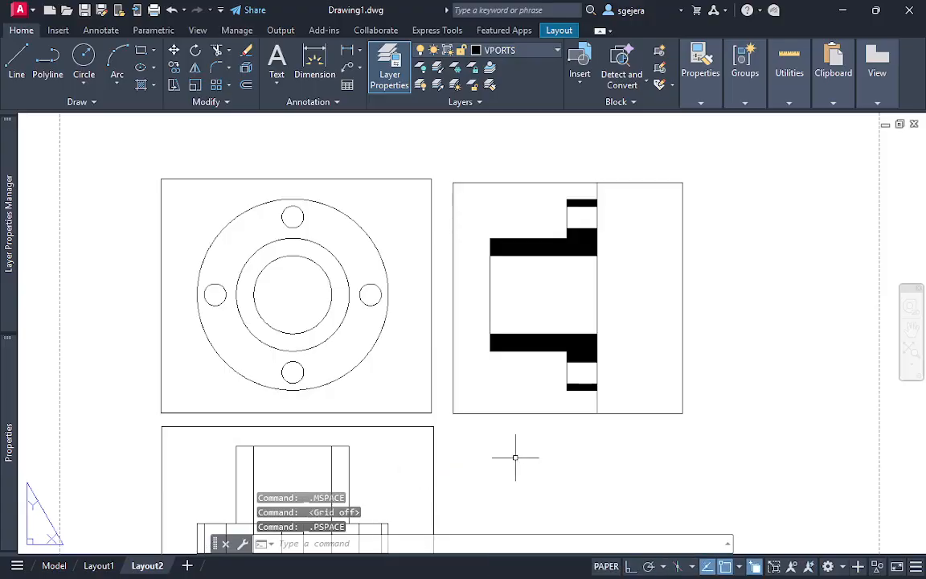
# Examine the three generated drawings and the top-DIM, top-HID and top-VIS layers created for the top view
pyautogui.scroll(-2, 577, 428)
pyautogui.moveTo(582, 421); pyautogui.dragTo(635, 262, button='middle')
pyautogui.scroll(2, 577, 295)
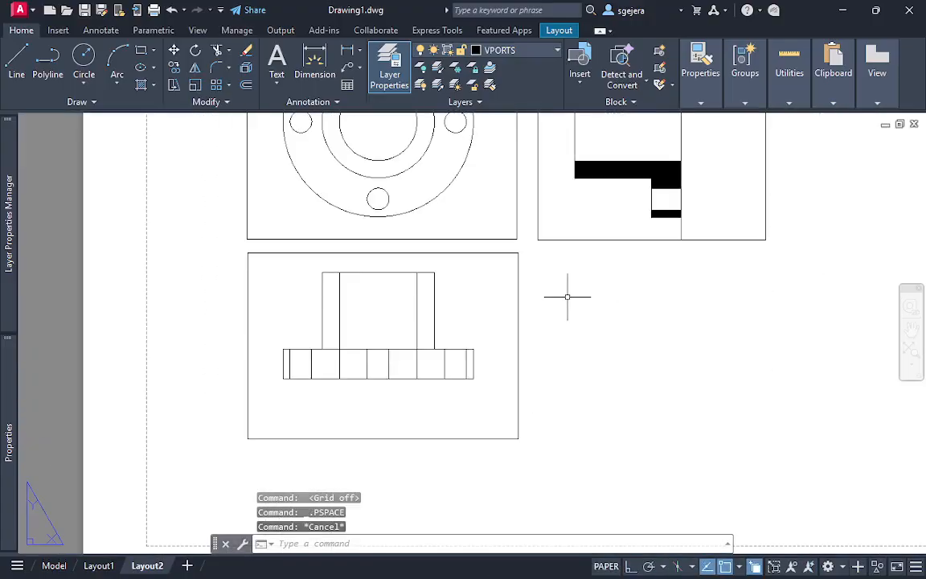
pyautogui.moveTo(567, 296); pyautogui.dragTo(582, 375, button='middle')
pyautogui.moveTo(668, 200); pyautogui.dragTo(694, 242, button='middle')
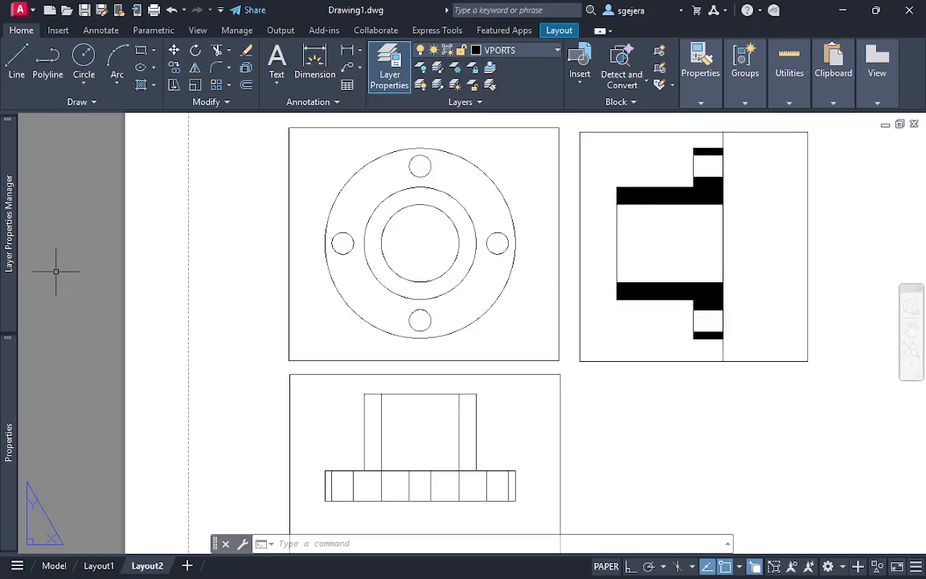
pyautogui.moveTo(11, 221)
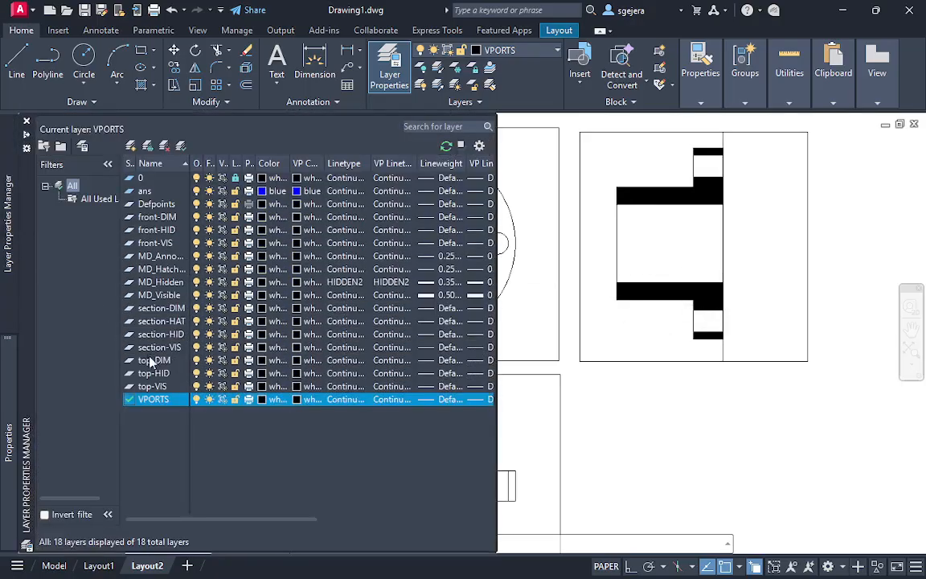
pyautogui.click(161, 361)
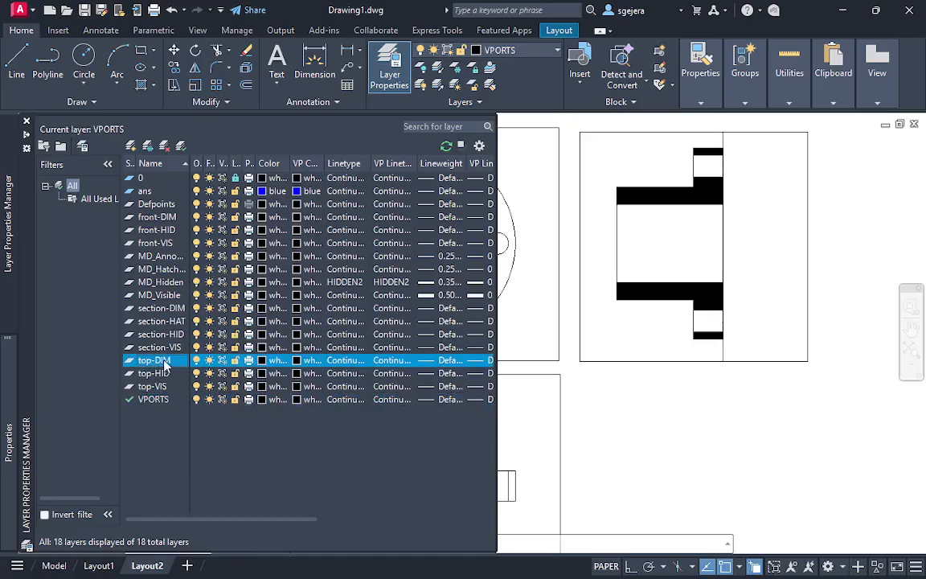
pyautogui.click(168, 374)
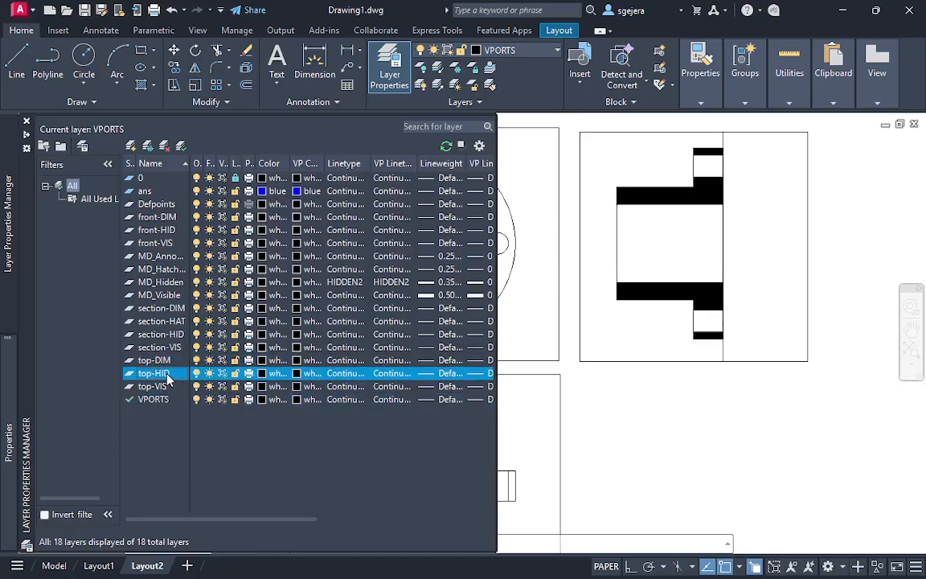
pyautogui.click(166, 388)
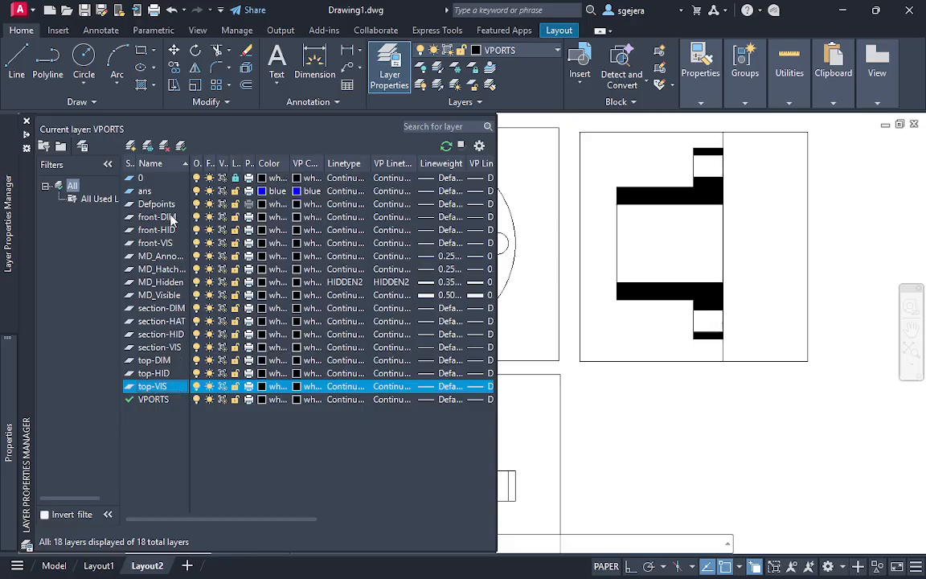
pyautogui.click(796, 381)
pyautogui.press('Escape')
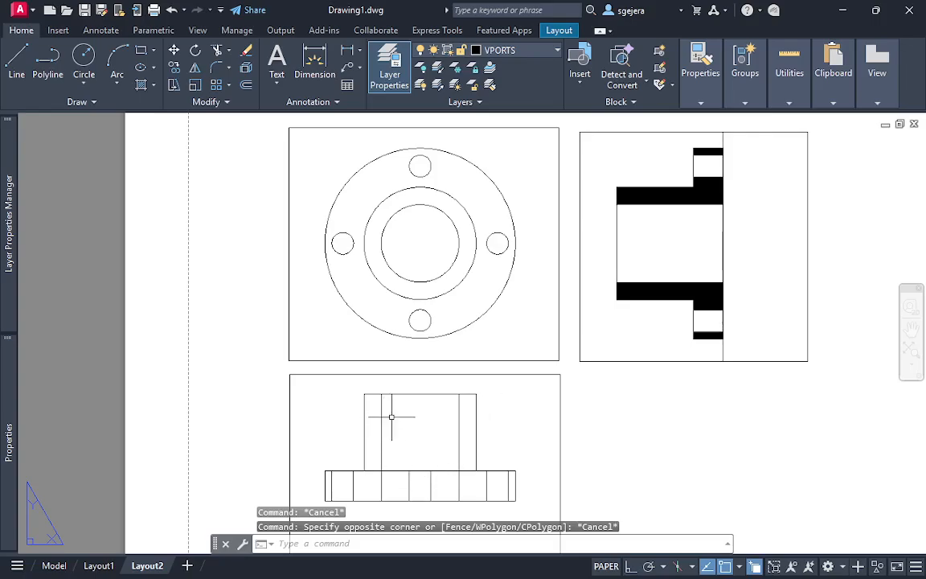
# Set the linetype of the front-HID layer to HIDDEN2
pyautogui.moveTo(10, 269)
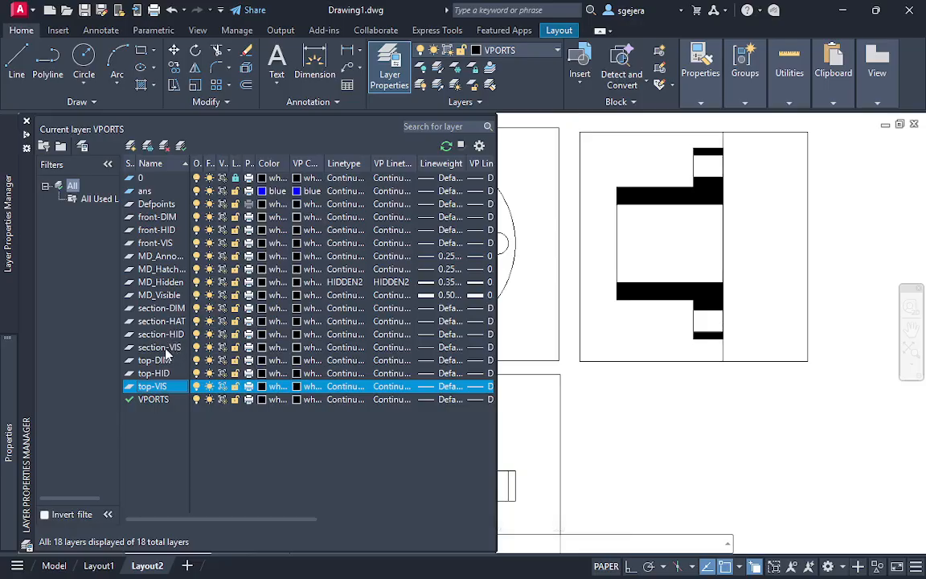
pyautogui.click(168, 232)
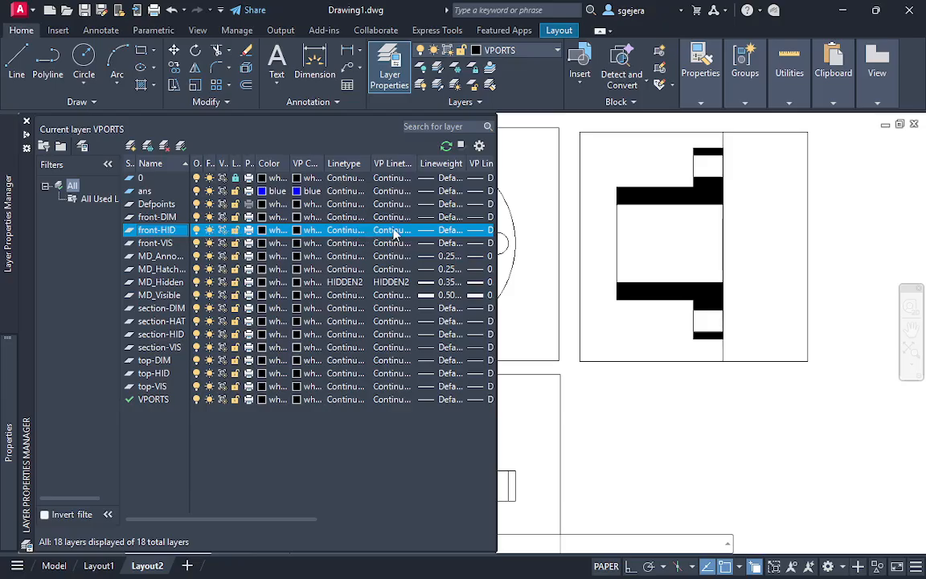
pyautogui.click(359, 230)
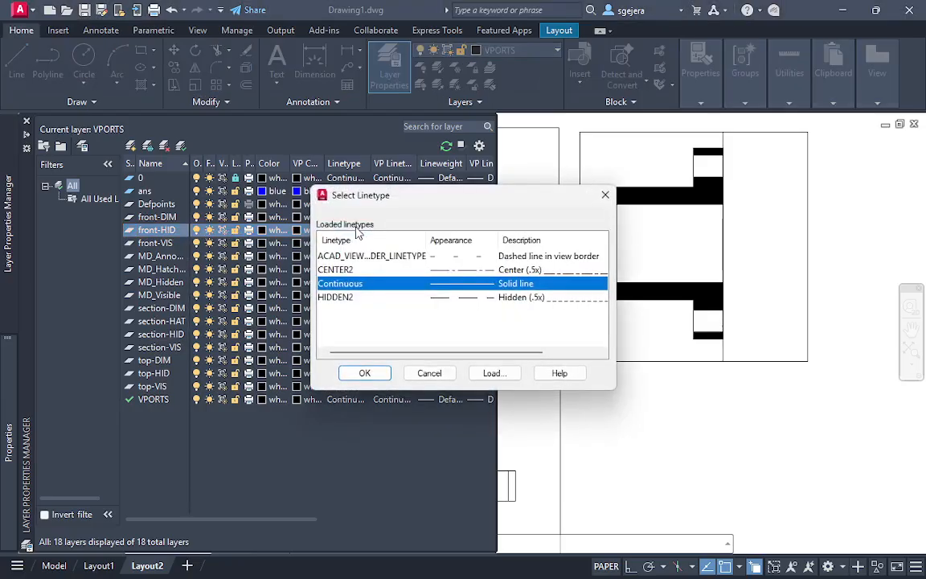
pyautogui.click(370, 297)
pyautogui.click(365, 374)
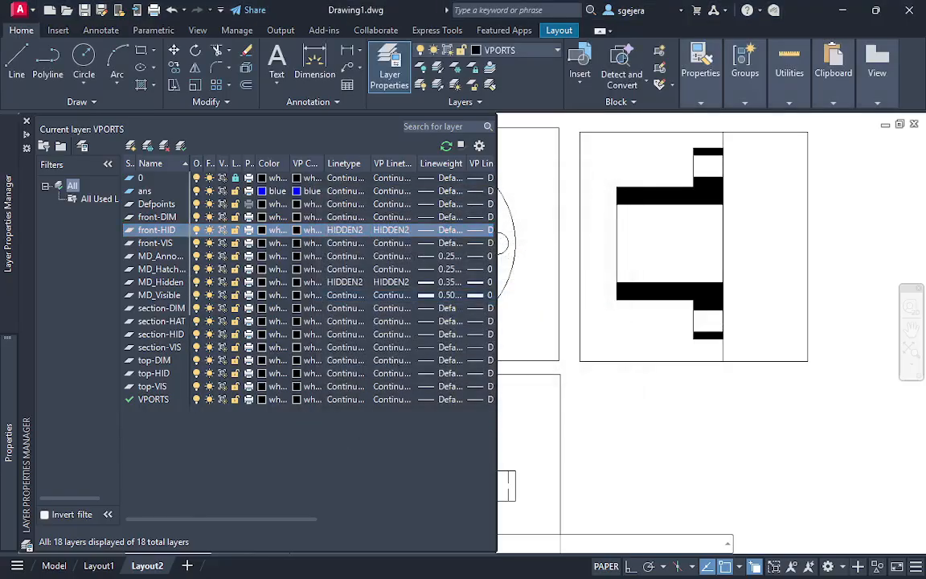
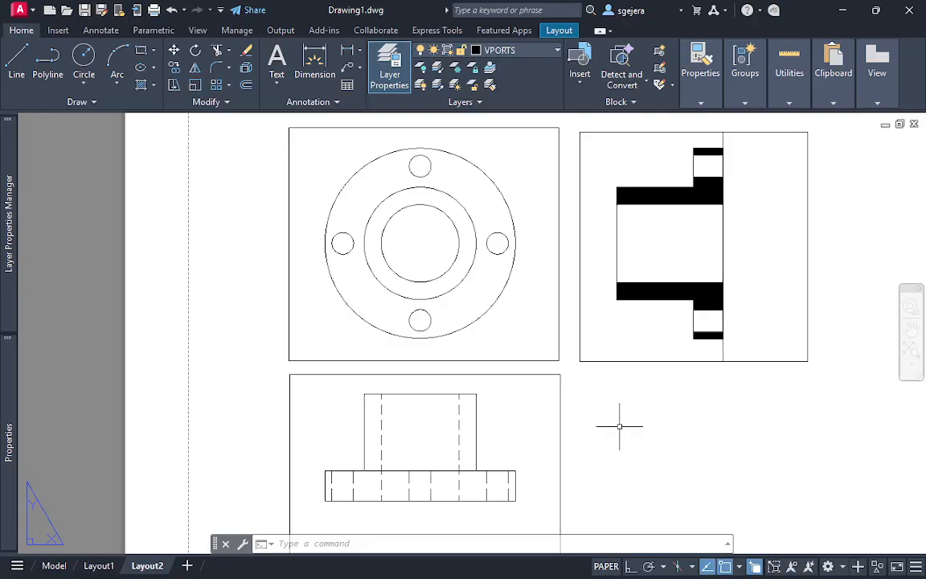
pyautogui.moveTo(704, 324); pyautogui.dragTo(699, 332, button='middle')
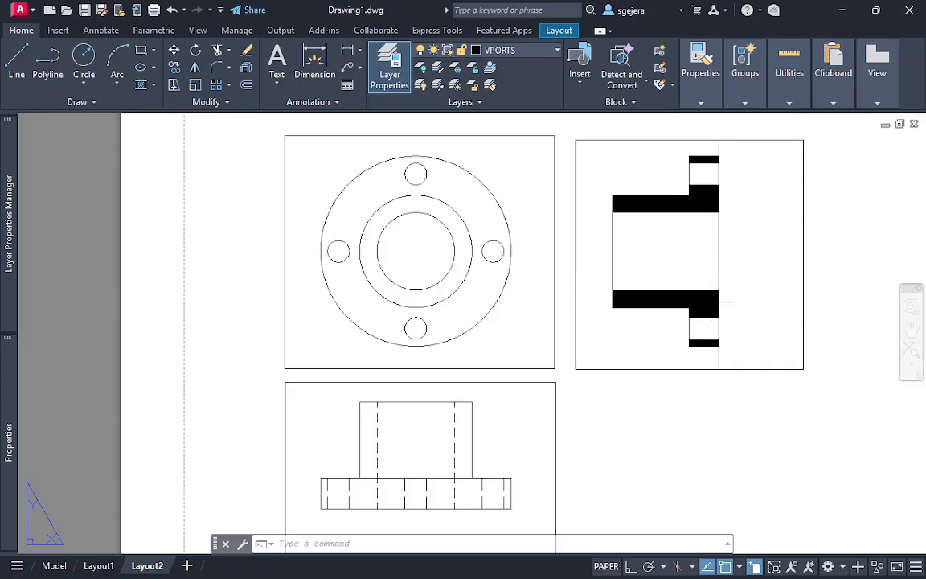
pyautogui.moveTo(11, 266)
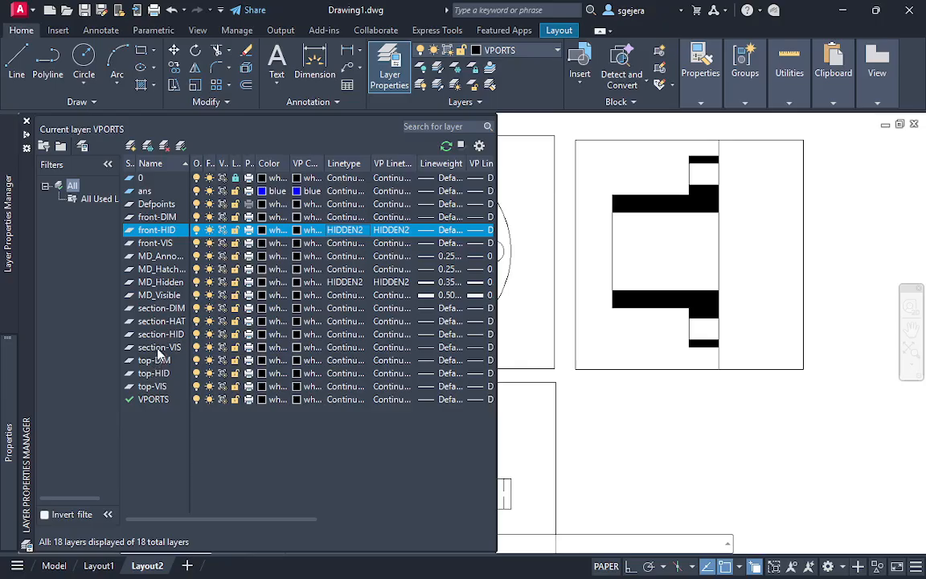
pyautogui.click(176, 321)
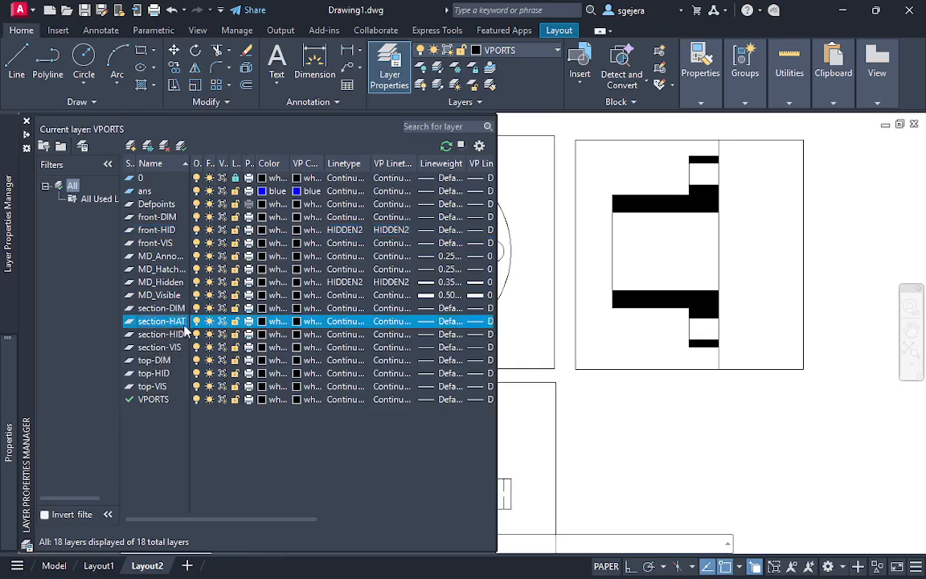
pyautogui.click(351, 324)
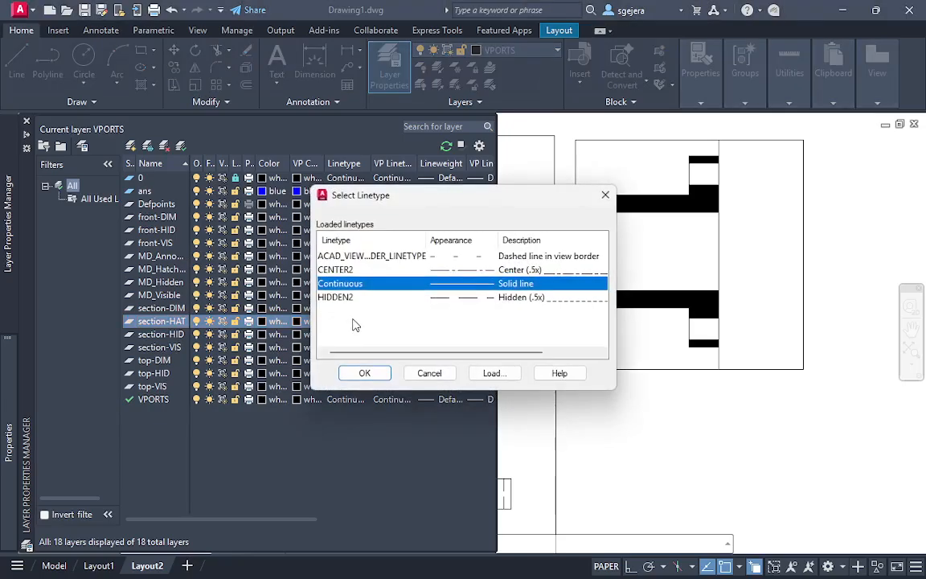
pyautogui.click(445, 374)
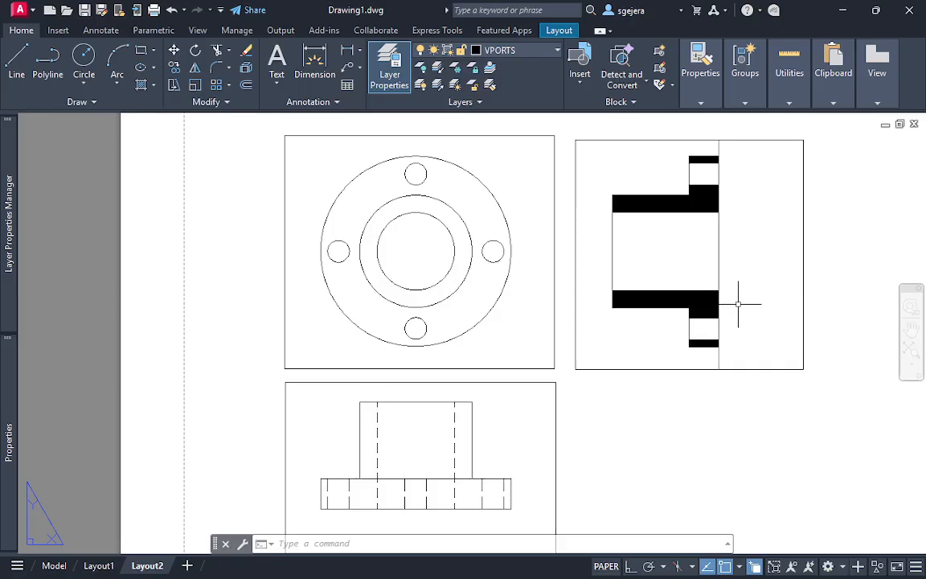
# Activate the section viewport on Layout2 so that its drawing can be edited
pyautogui.click(700, 290)
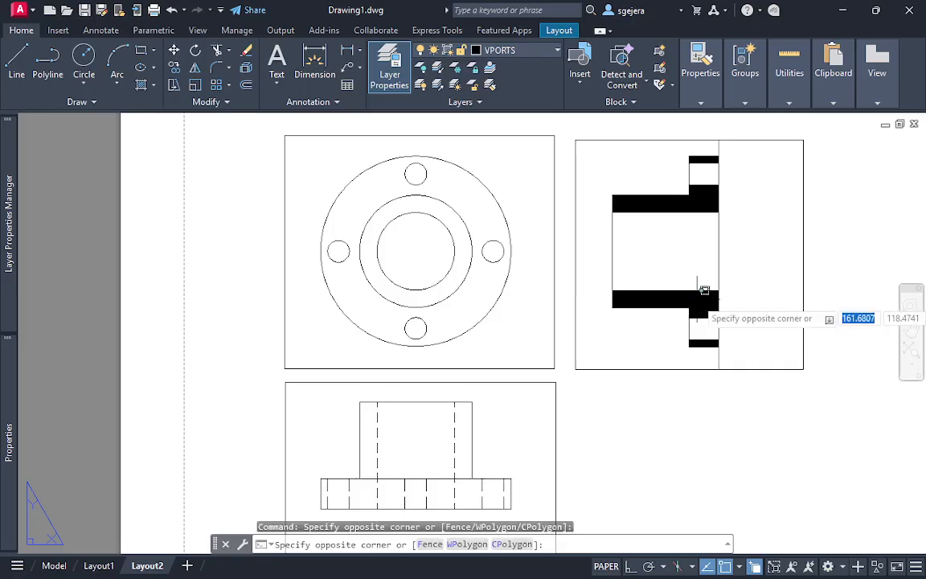
pyautogui.doubleClick(704, 291)
pyautogui.press('Escape')
pyautogui.press('Escape')
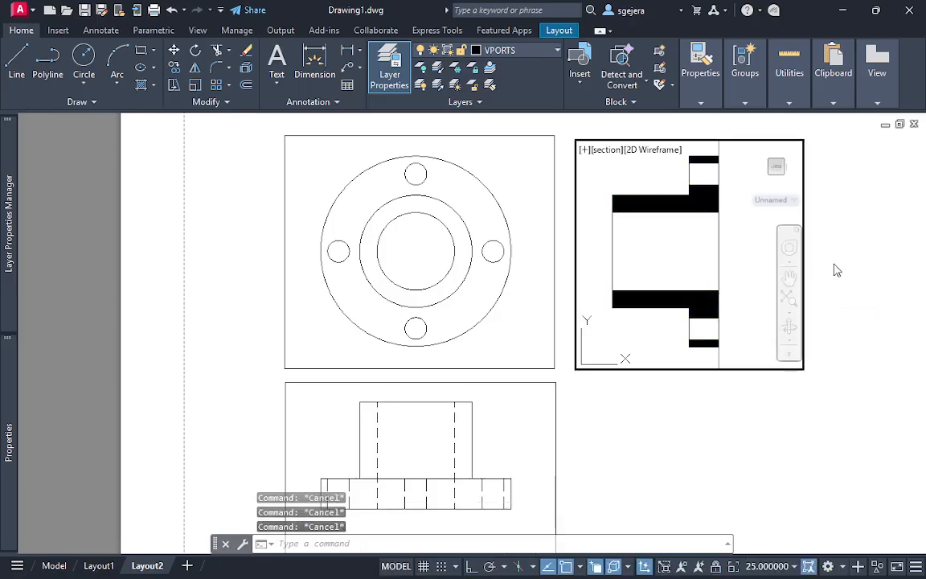
pyautogui.click(750, 261)
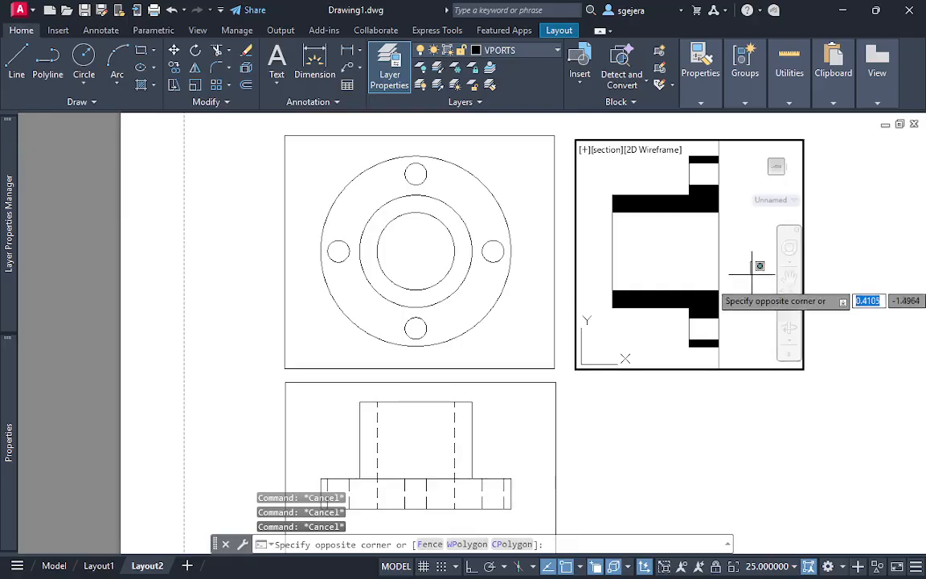
pyautogui.press('Escape')
pyautogui.write('ps')
pyautogui.press('Return')
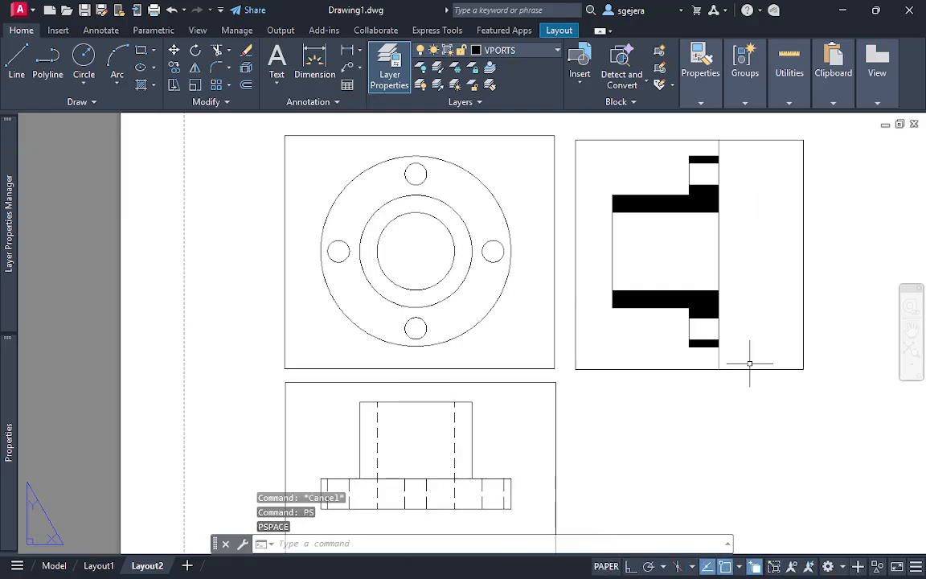
pyautogui.scroll(3, 730, 311)
pyautogui.scroll(-1, 718, 387)
pyautogui.click(719, 387)
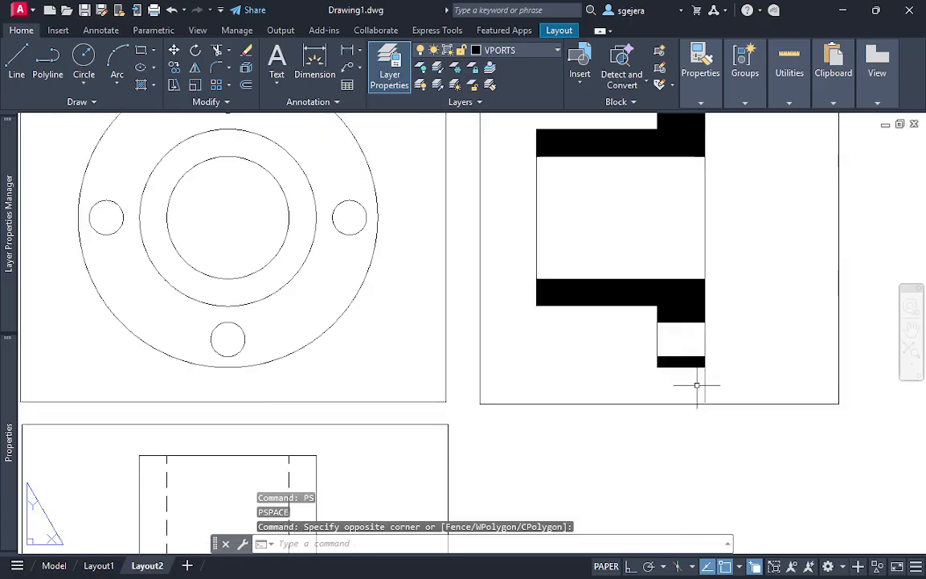
pyautogui.scroll(-2, 748, 325)
pyautogui.doubleClick(698, 248)
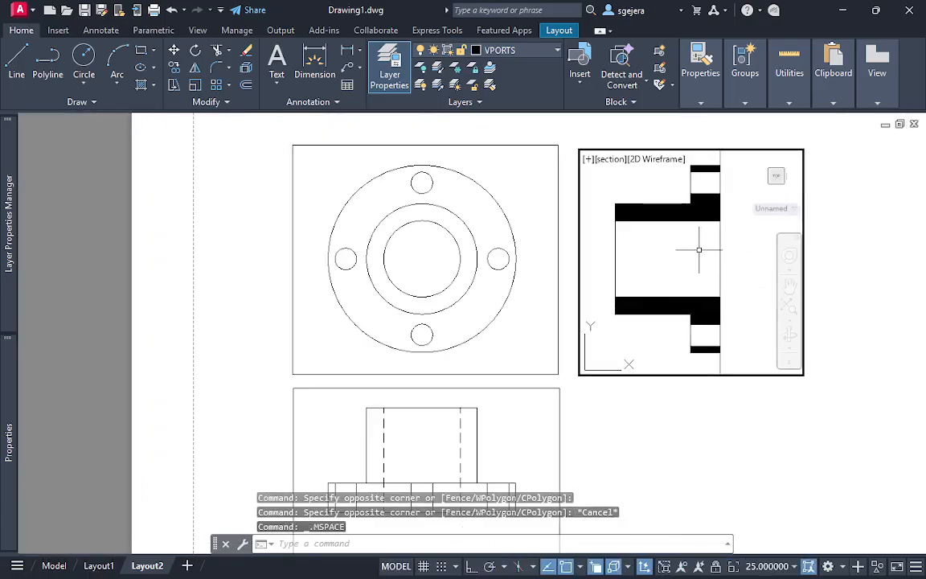
pyautogui.doubleClick(827, 336)
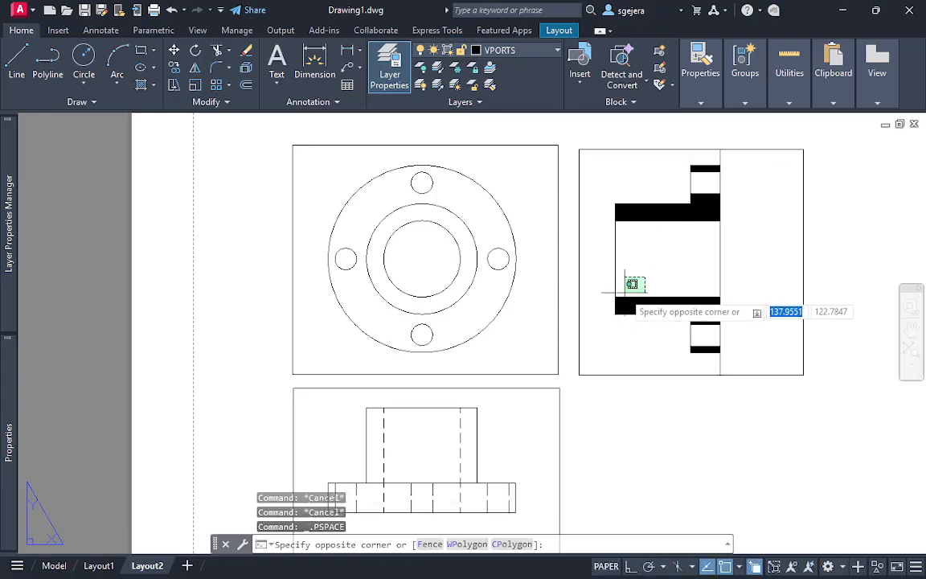
pyautogui.doubleClick(603, 264)
# Set the lineweight of the section-HAT layer to 0.05 mm
pyautogui.moveTo(4, 227)
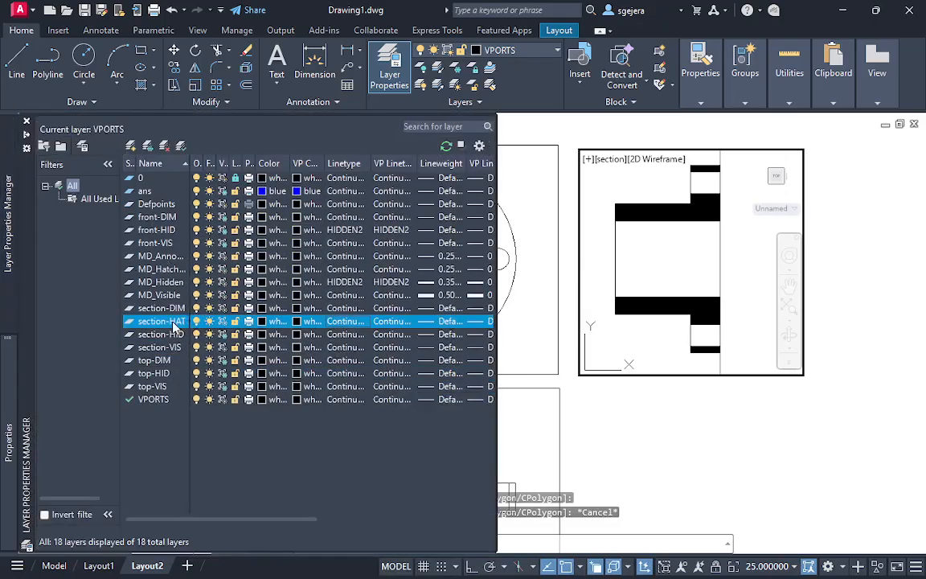
pyautogui.click(434, 322)
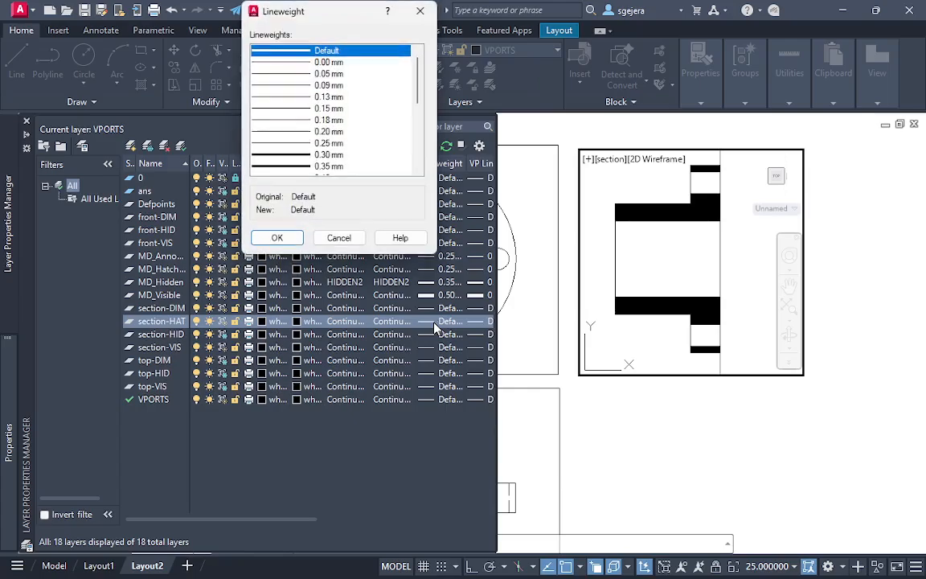
pyautogui.click(340, 74)
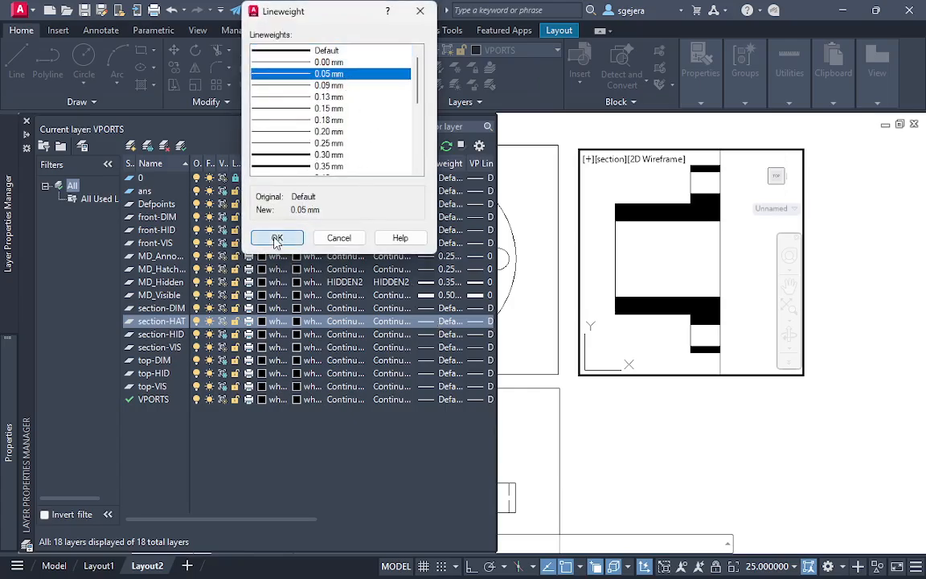
pyautogui.click(276, 237)
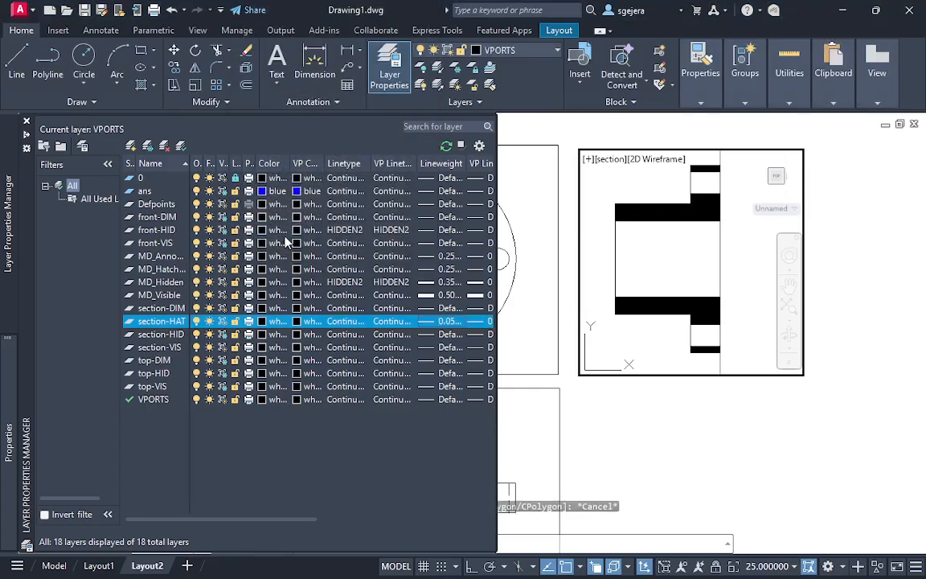
# Reset the lineweight of the section-HAT layer to Default
pyautogui.click(428, 322)
pyautogui.click(301, 52)
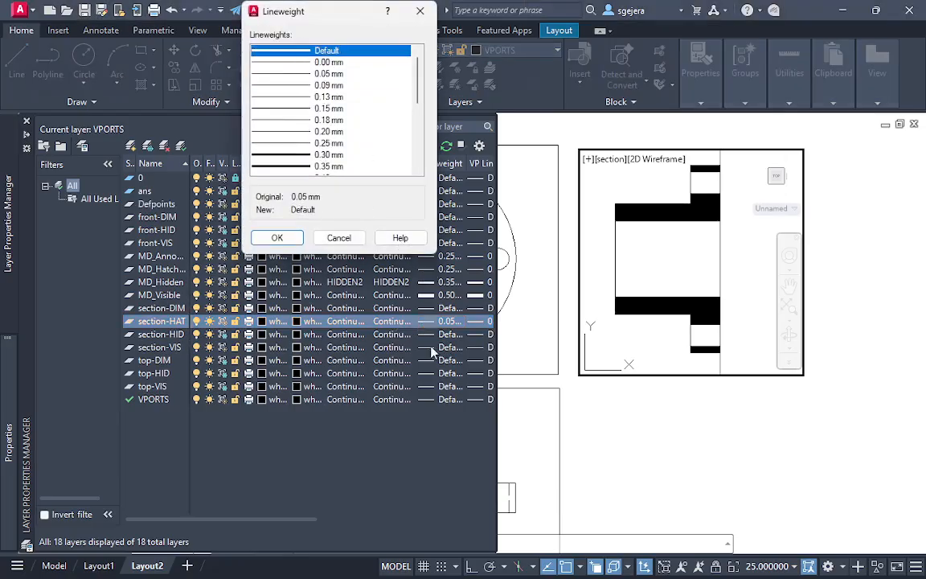
pyautogui.click(298, 239)
# Try to load a linetype named "hatch" for the section-HAT layer, and leave the linetype loading dialog
pyautogui.click(351, 321)
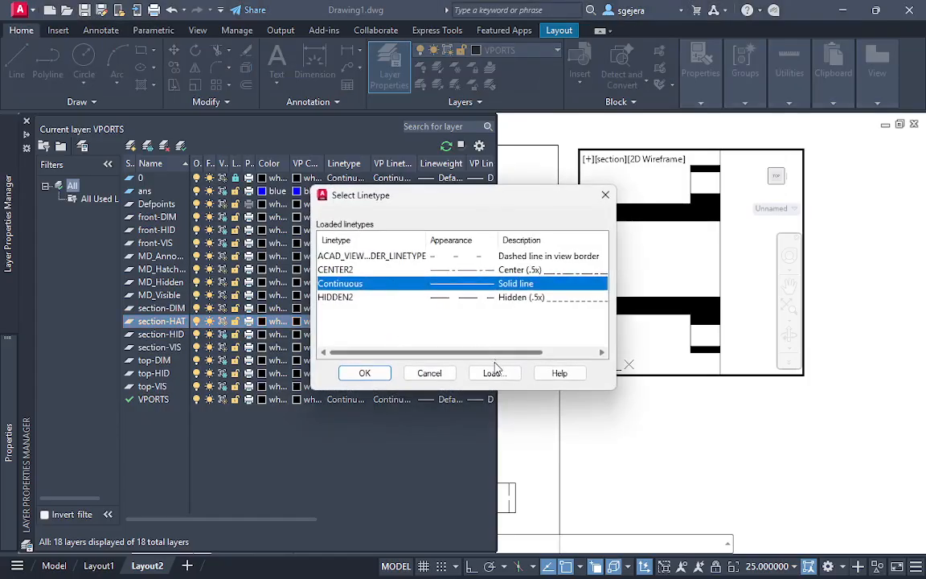
pyautogui.click(492, 373)
pyautogui.scroll(-6, 480, 304)
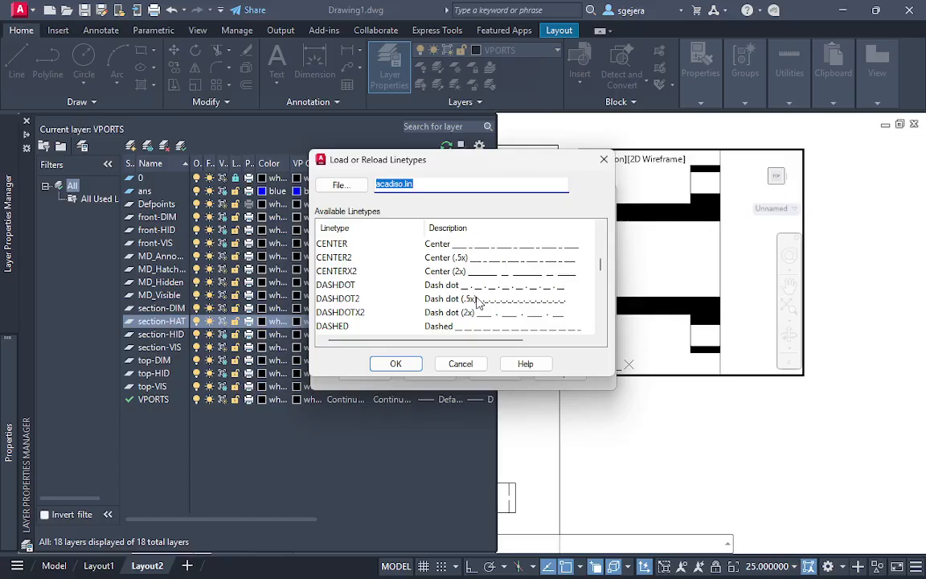
pyautogui.write('hatch')
pyautogui.press('Return')
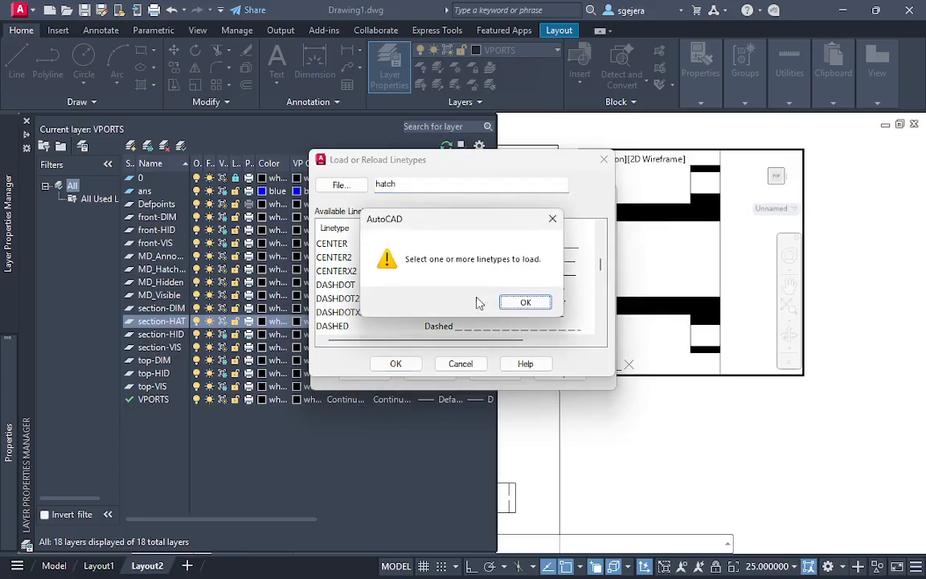
pyautogui.press('Return')
pyautogui.press('Escape')
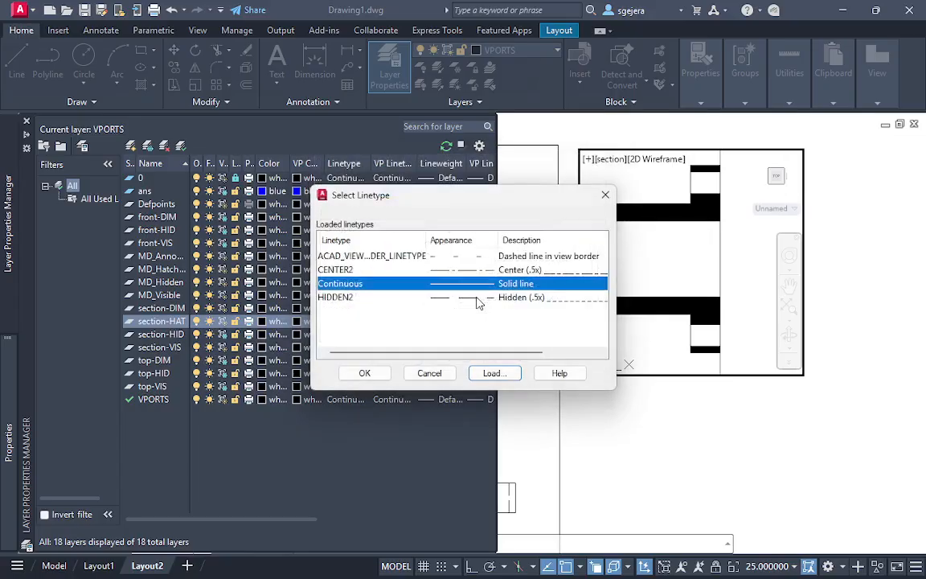
# Assign the dashed view-border linetype to the section-HAT layer
pyautogui.click(353, 270)
pyautogui.click(377, 256)
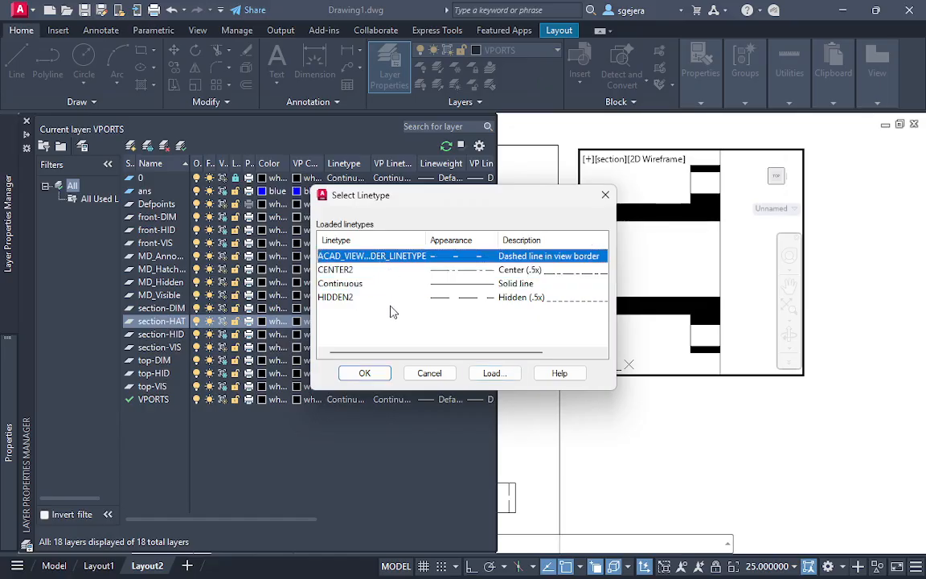
pyautogui.click(365, 373)
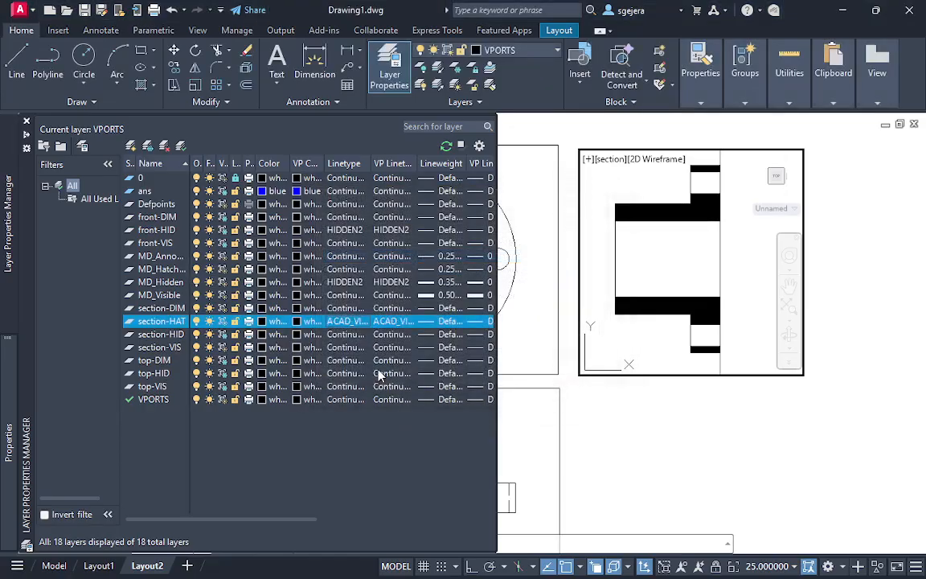
# Set the linetype of the section-HAT layer back to Continuous
pyautogui.click(352, 321)
pyautogui.click(353, 284)
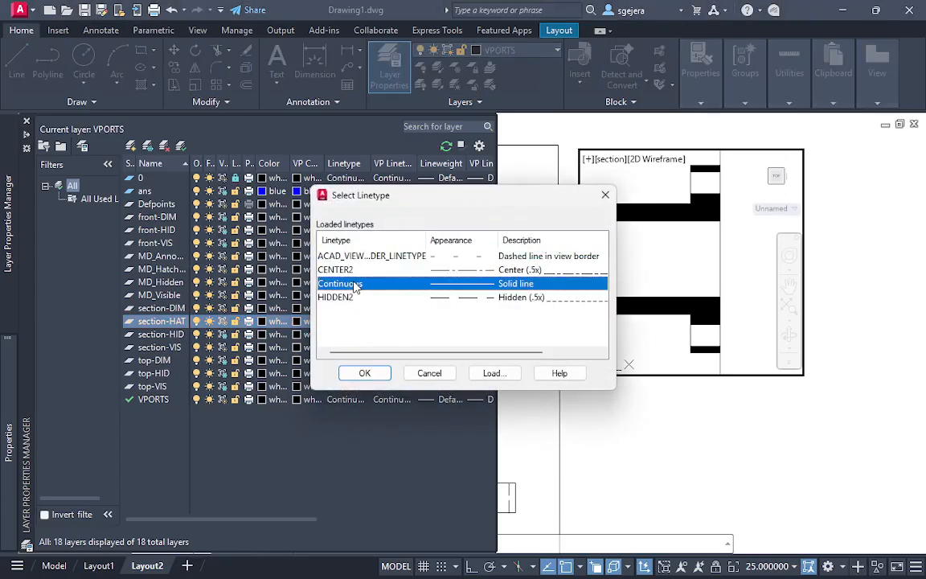
pyautogui.click(364, 373)
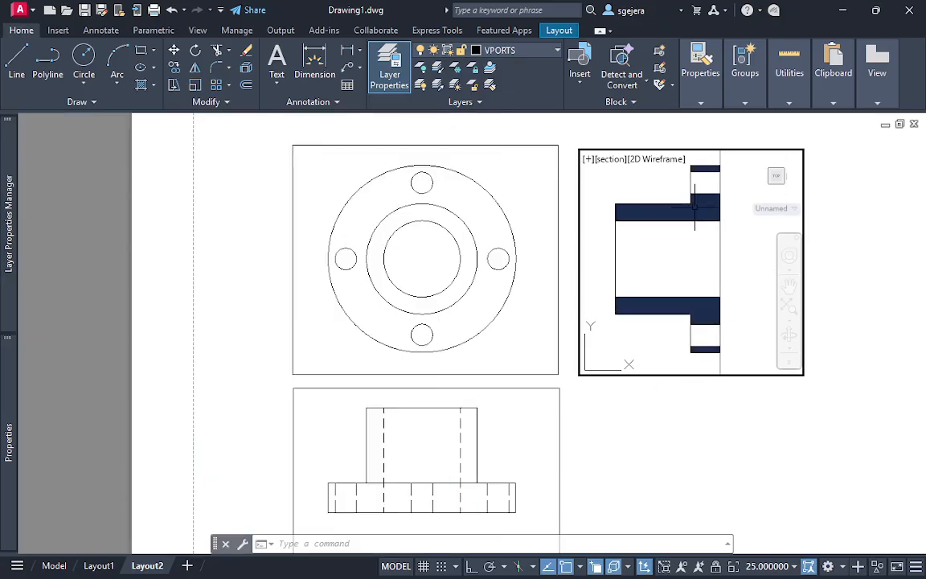
# Change the pattern of the hatch in the section view to SOLID
pyautogui.click(695, 212)
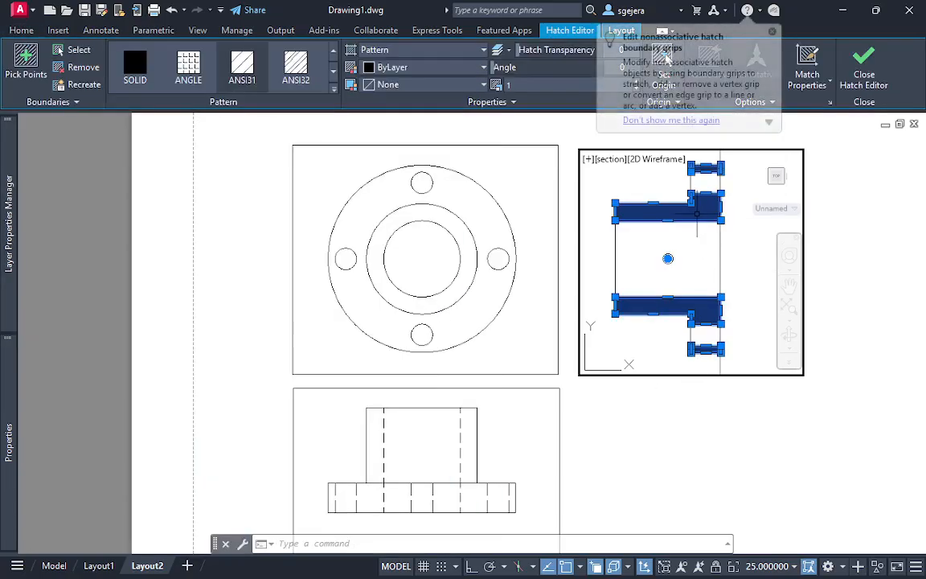
pyautogui.click(134, 73)
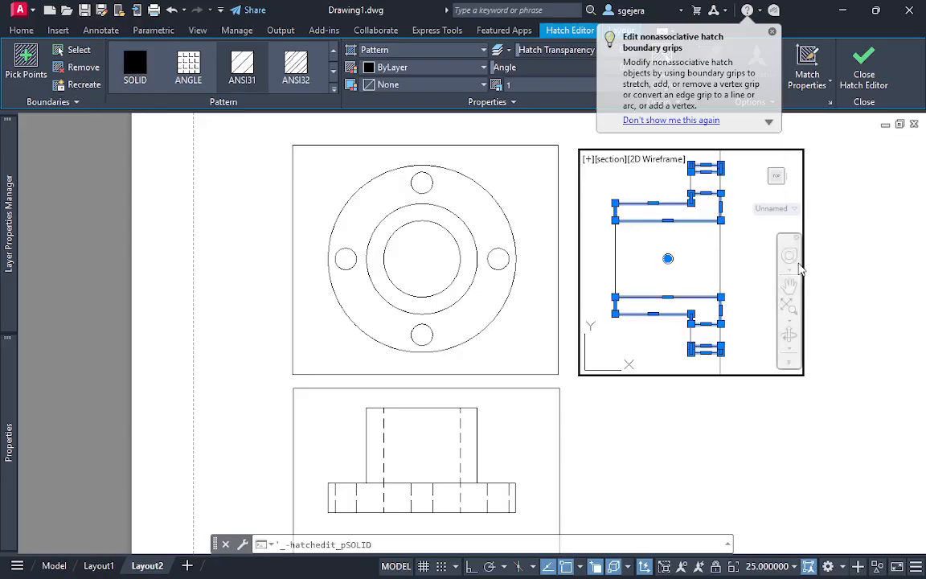
pyautogui.press('Escape')
# Try to reselect the hatch in the upper wall of the section view, re-entering the section viewport
pyautogui.click(697, 211)
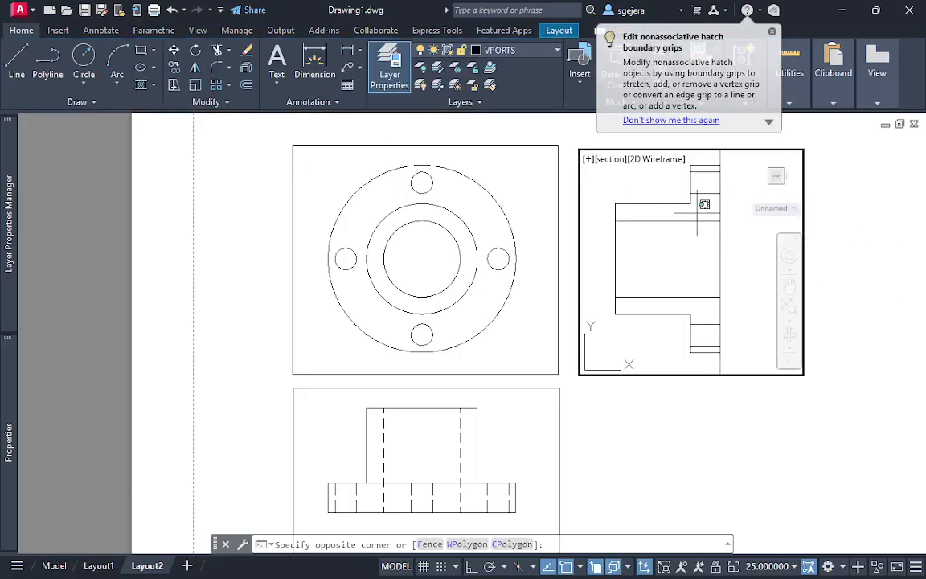
pyautogui.click(696, 221)
pyautogui.press('Escape')
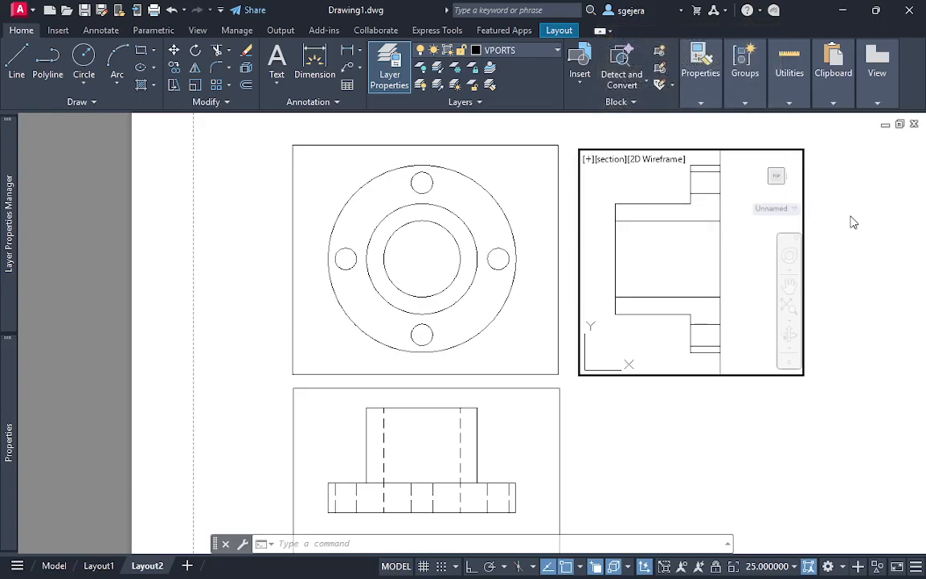
pyautogui.doubleClick(567, 143)
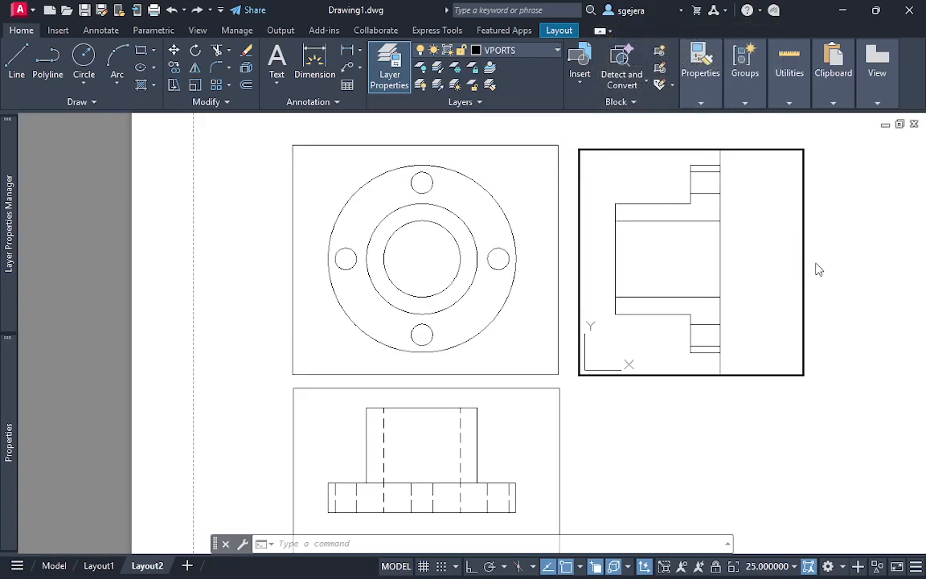
pyautogui.doubleClick(847, 240)
pyautogui.click(752, 221)
pyautogui.doubleClick(736, 221)
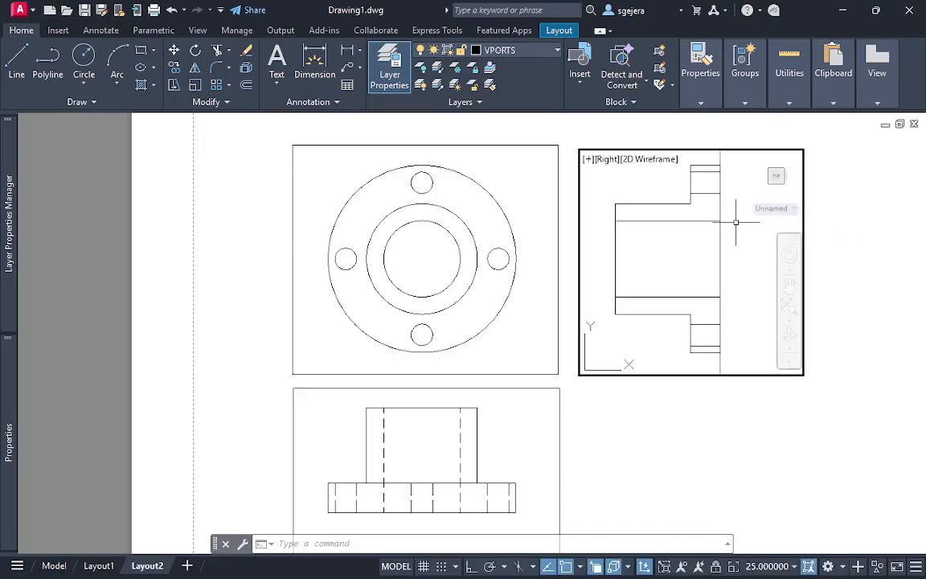
pyautogui.click(706, 213)
pyautogui.click(708, 219)
pyautogui.click(699, 221)
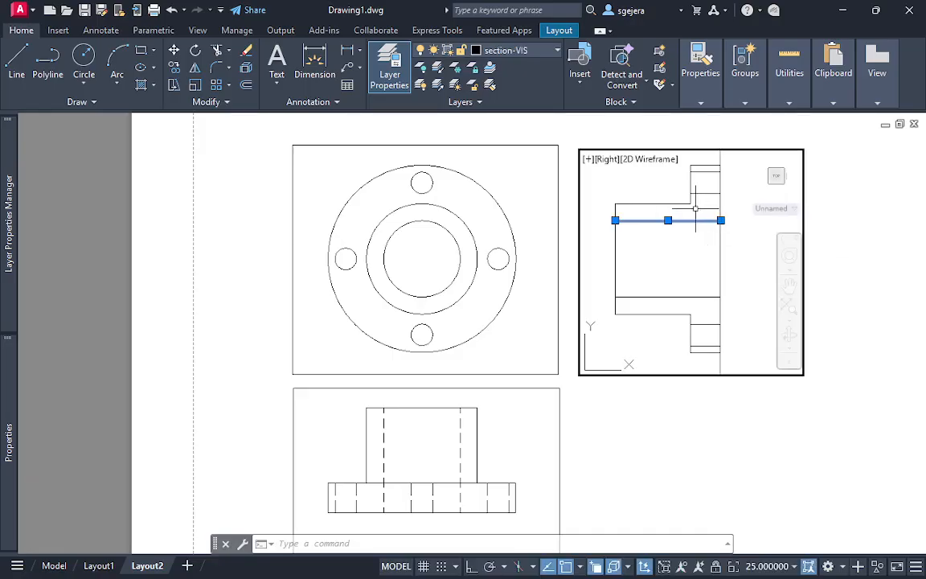
pyautogui.press('Escape')
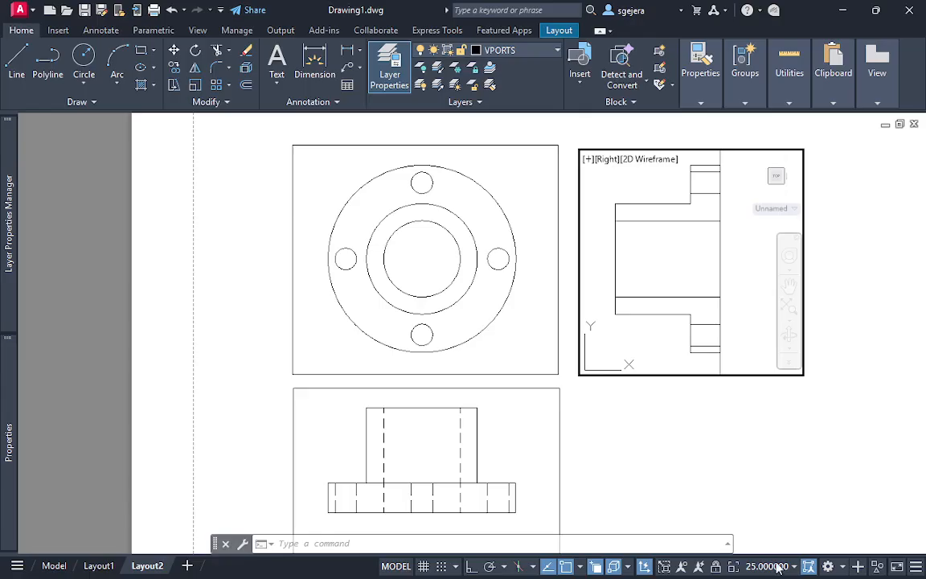
# Undo the last operations in the section viewport and return to paper space
pyautogui.doubleClick(832, 418)
pyautogui.hotkey('ctrl', 'z')
pyautogui.hotkey('ctrl', 'z')
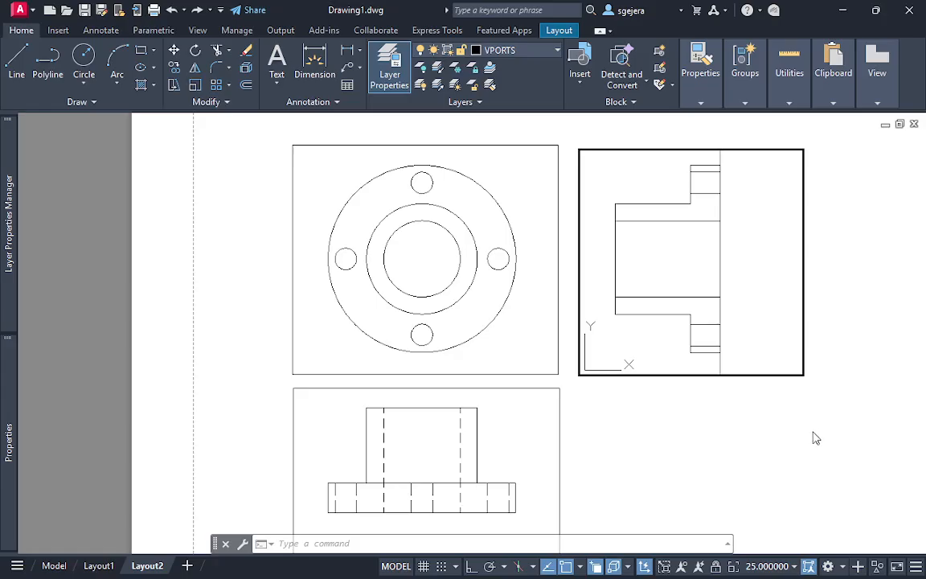
pyautogui.doubleClick(719, 438)
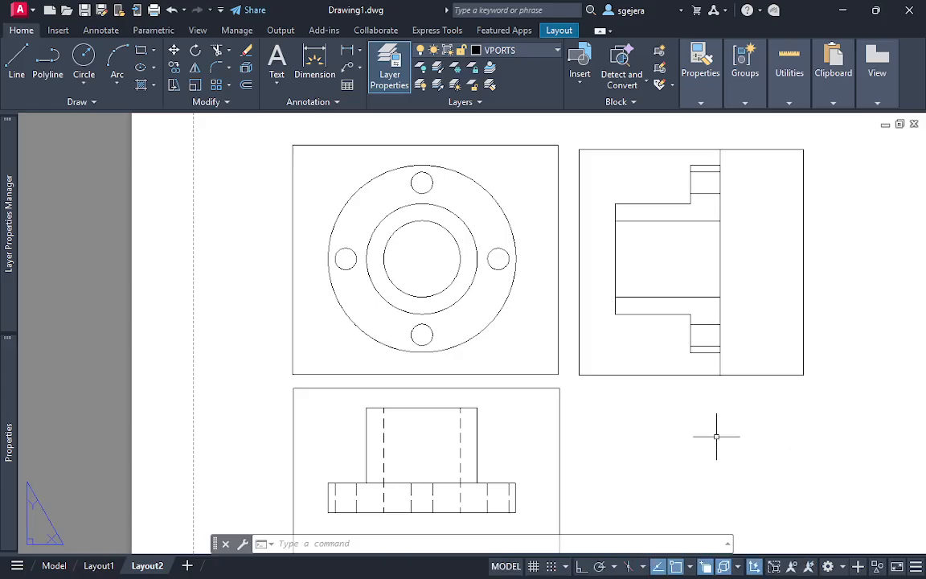
pyautogui.scroll(-2, 717, 433)
pyautogui.scroll(4, 712, 441)
pyautogui.doubleClick(679, 265)
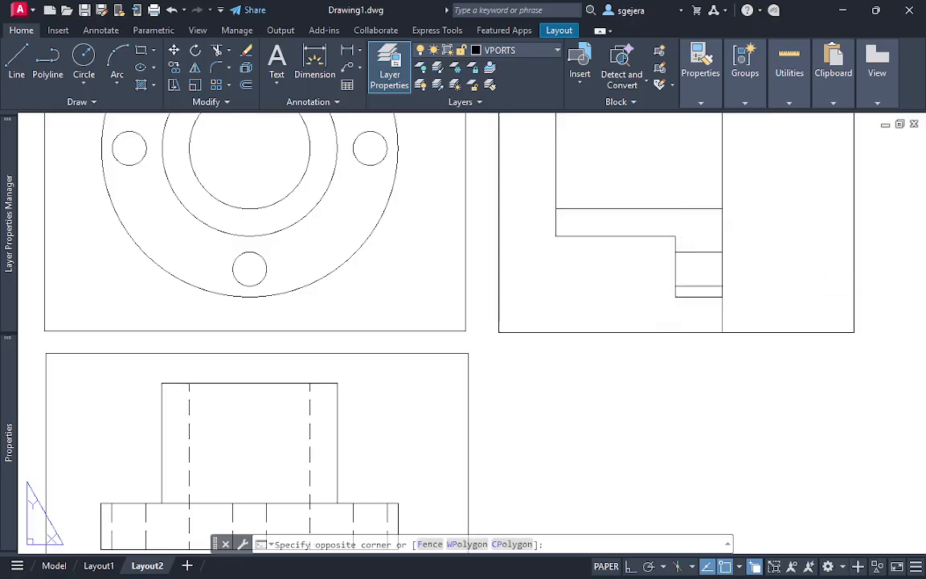
pyautogui.doubleClick(745, 382)
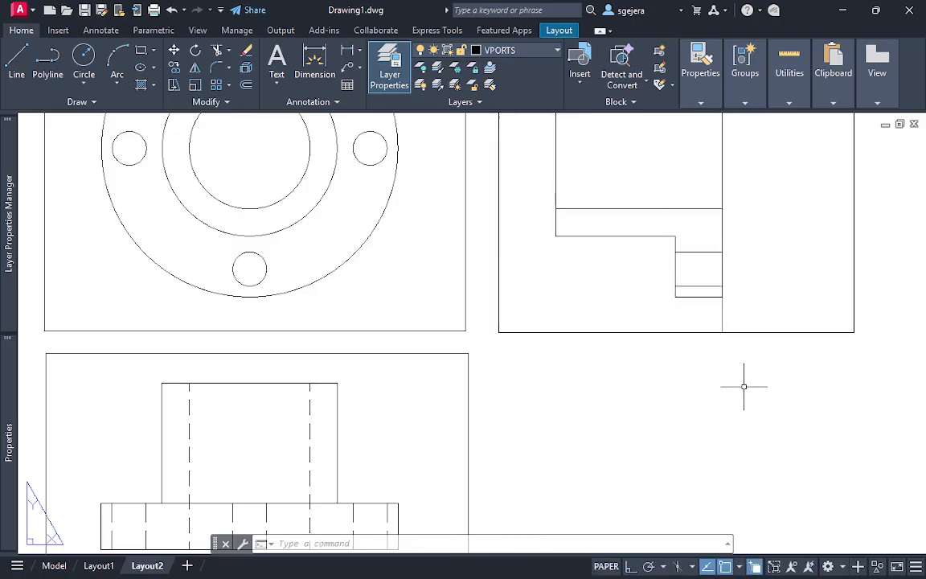
pyautogui.click(686, 209)
pyautogui.scroll(-6, 784, 262)
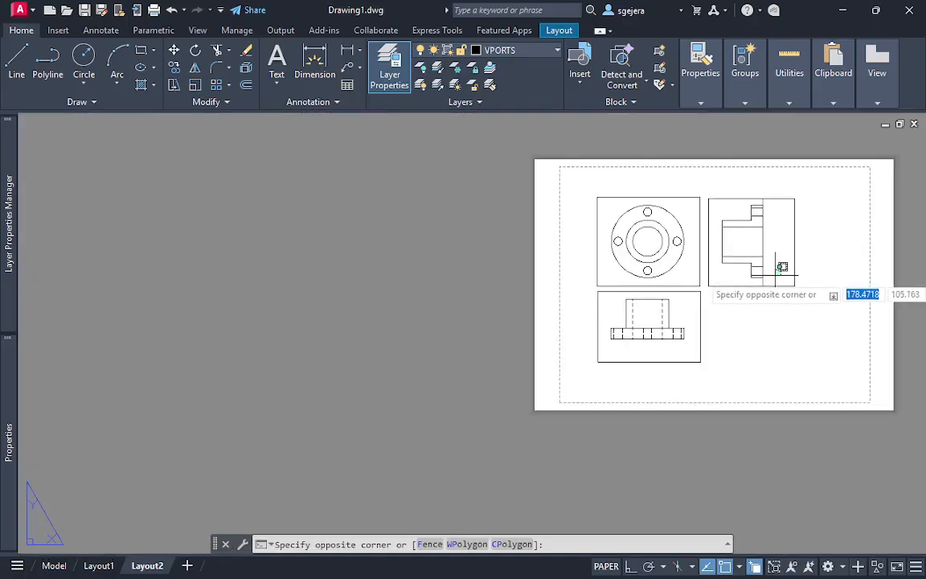
pyautogui.scroll(3, 762, 295)
pyautogui.scroll(-2, 730, 304)
pyautogui.moveTo(717, 304); pyautogui.dragTo(640, 326, button='middle')
pyautogui.press('Escape')
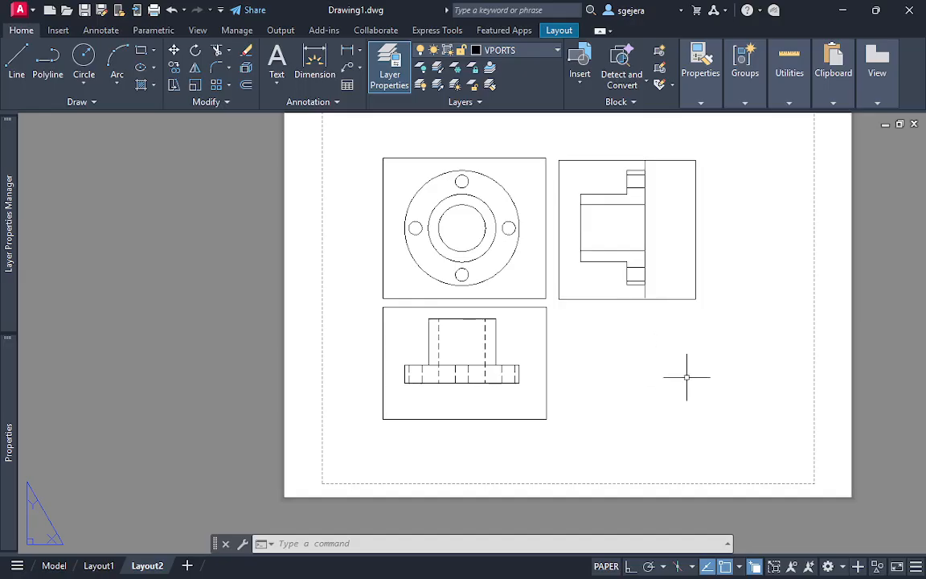
# Run SOLDRAW on the top, front and section viewports to regenerate their drawings with the hatch
pyautogui.write('soldraw')
pyautogui.press('Return')
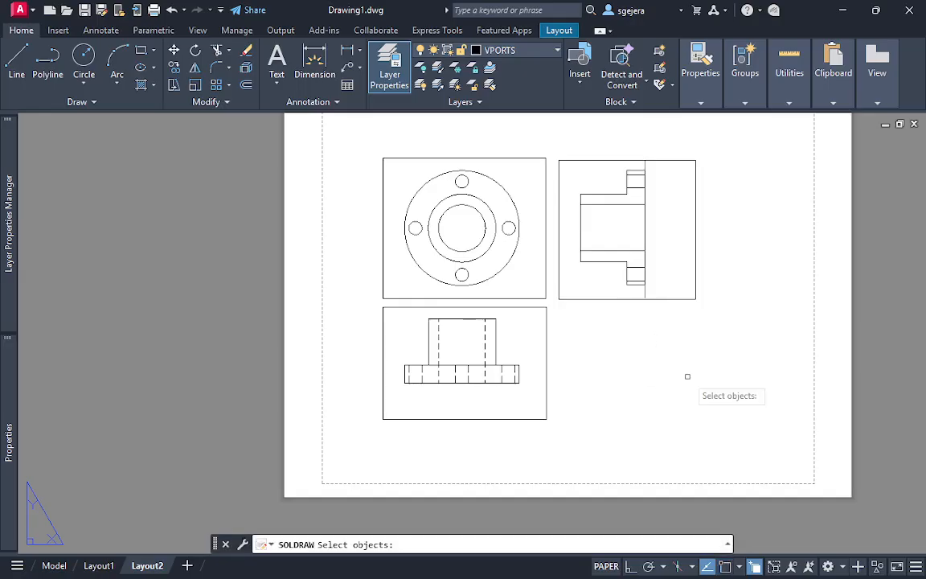
pyautogui.click(347, 133)
pyautogui.click(774, 430)
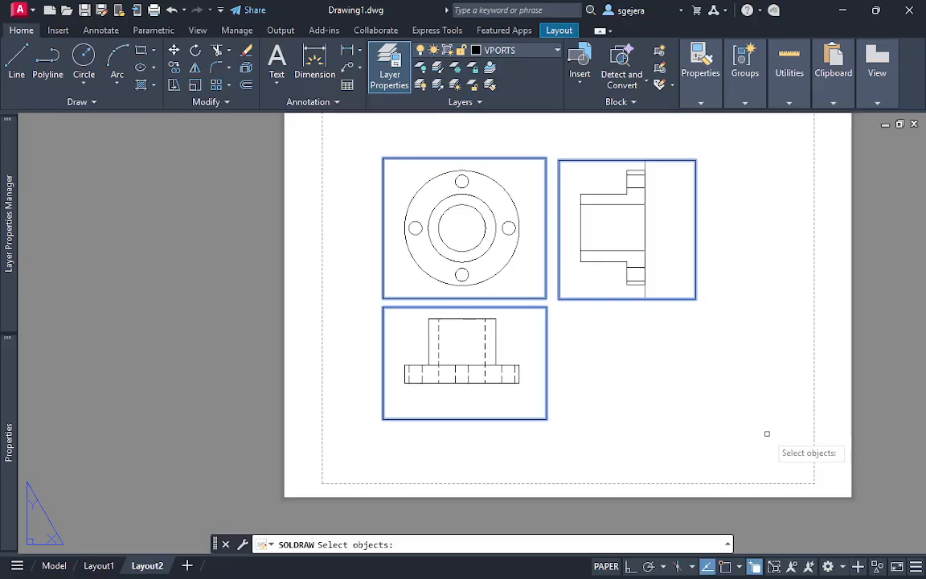
pyautogui.press('Return')
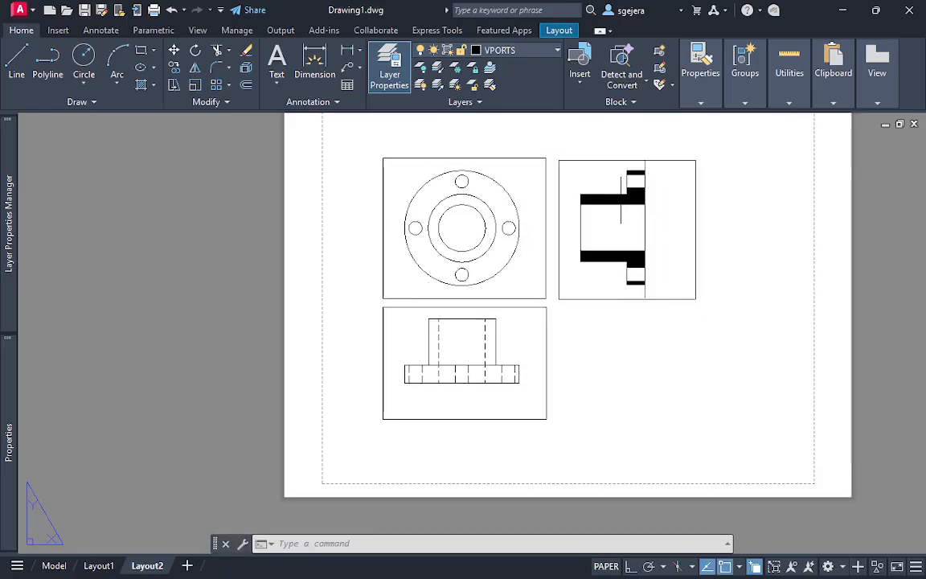
# Enter the section viewport and change the pattern of its hatch to ANSI31
pyautogui.click(622, 198)
pyautogui.click(644, 192)
pyautogui.click(645, 189)
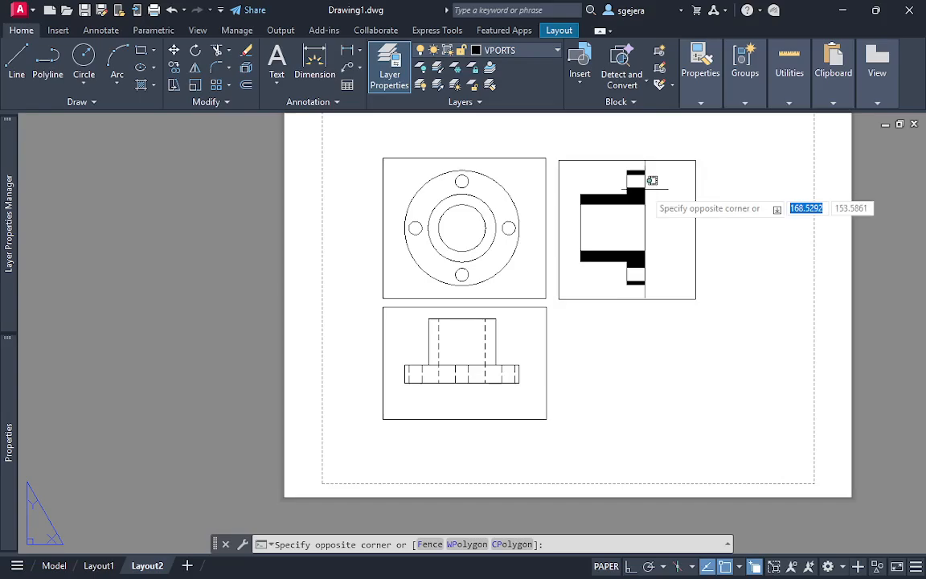
pyautogui.click(727, 203)
pyautogui.doubleClick(662, 199)
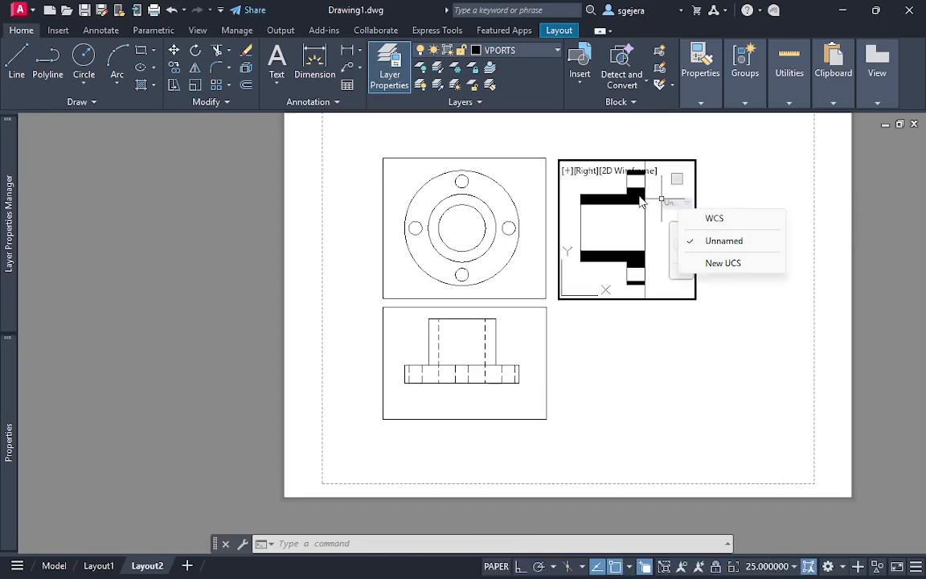
pyautogui.click(641, 203)
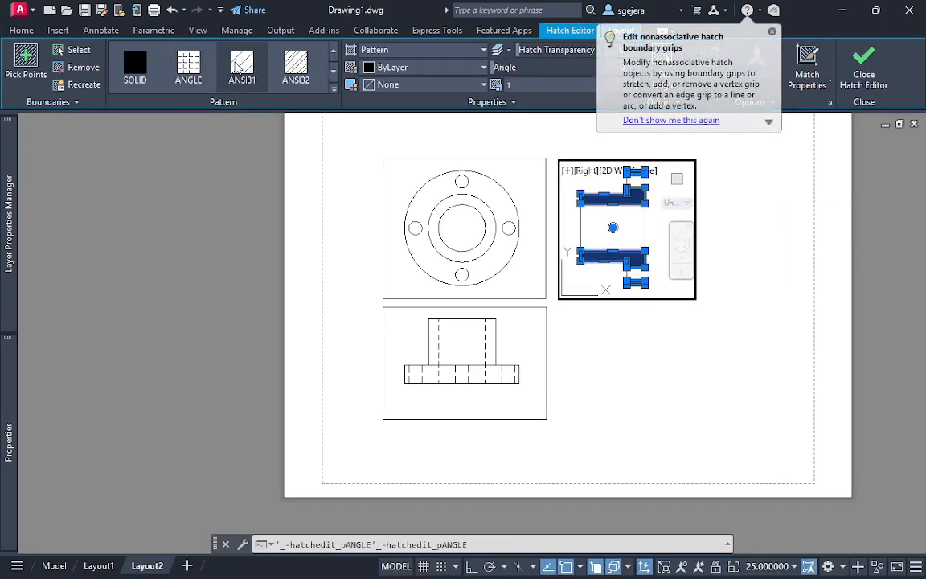
pyautogui.click(238, 71)
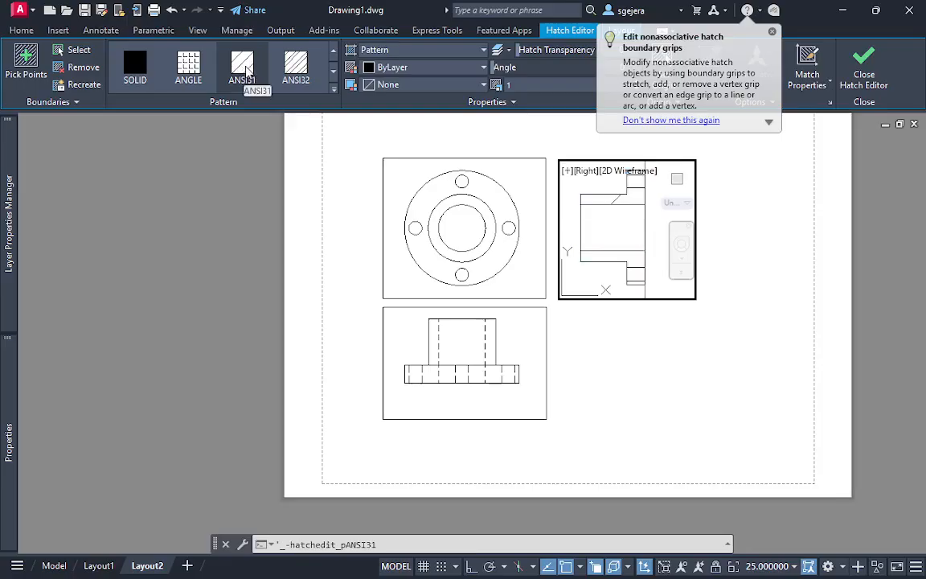
pyautogui.click(771, 32)
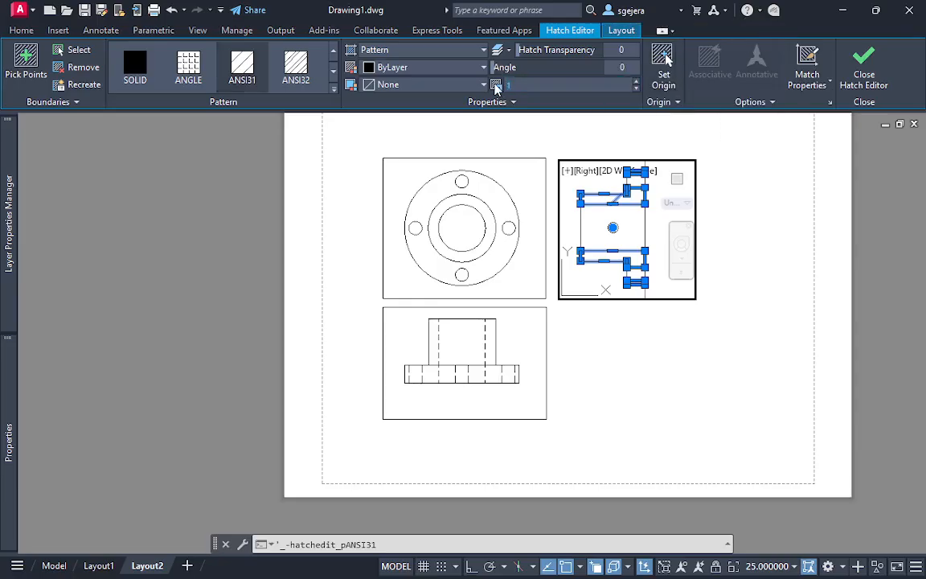
# Set the scale of the section hatch to 0.05 and return to paper space
pyautogui.click(531, 84)
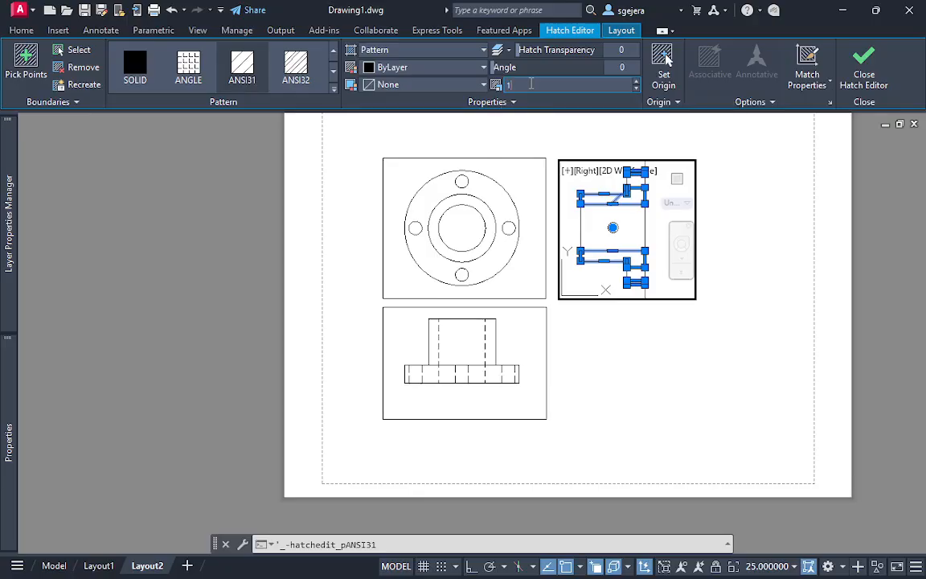
pyautogui.write('0.1')
pyautogui.write('5')
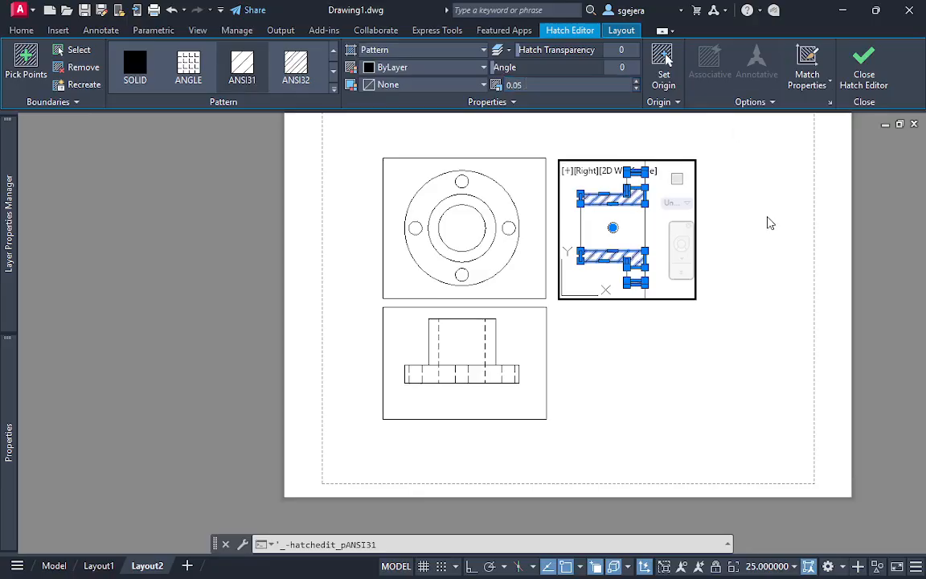
pyautogui.doubleClick(742, 207)
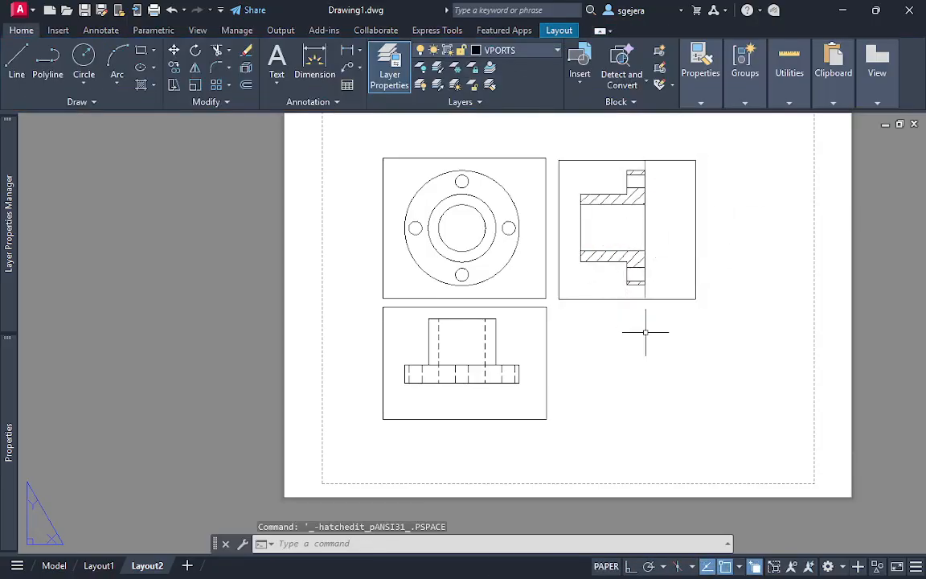
pyautogui.scroll(3, 647, 326)
pyautogui.moveTo(641, 318)
pyautogui.mouseDown(button='middle')
pyautogui.moveTo(637, 390)
pyautogui.moveTo(689, 404)
pyautogui.mouseUp(button='middle')
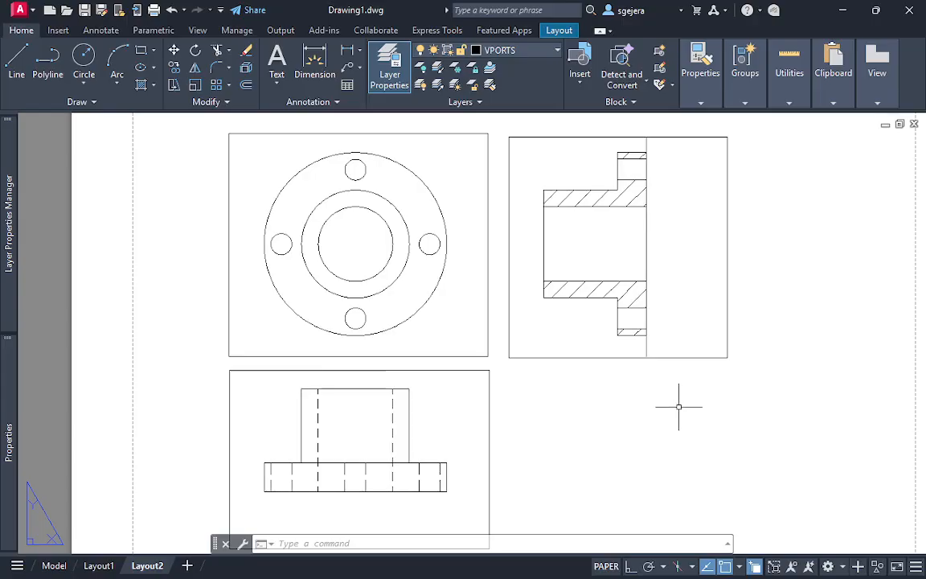
pyautogui.scroll(-2, 649, 423)
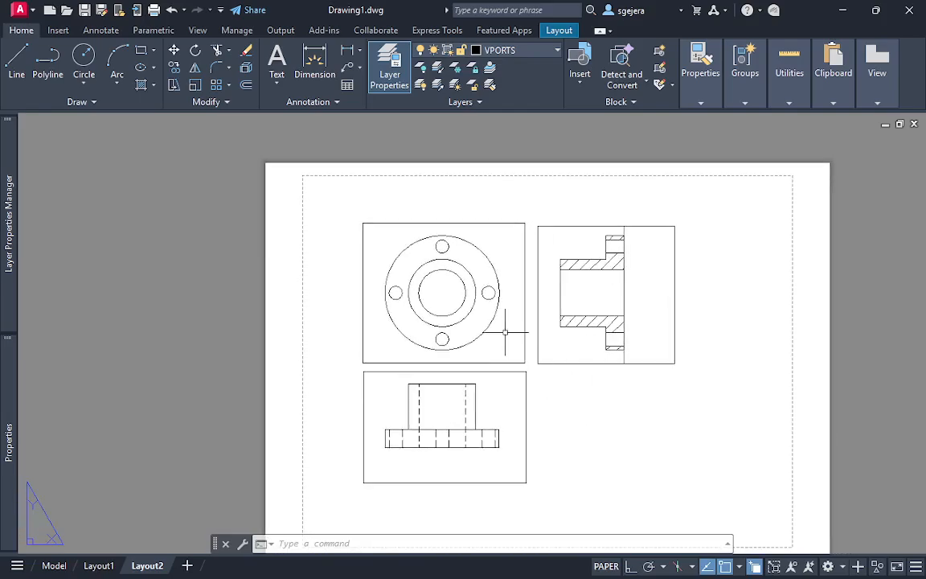
pyautogui.scroll(2, 482, 337)
pyautogui.scroll(-2, 563, 394)
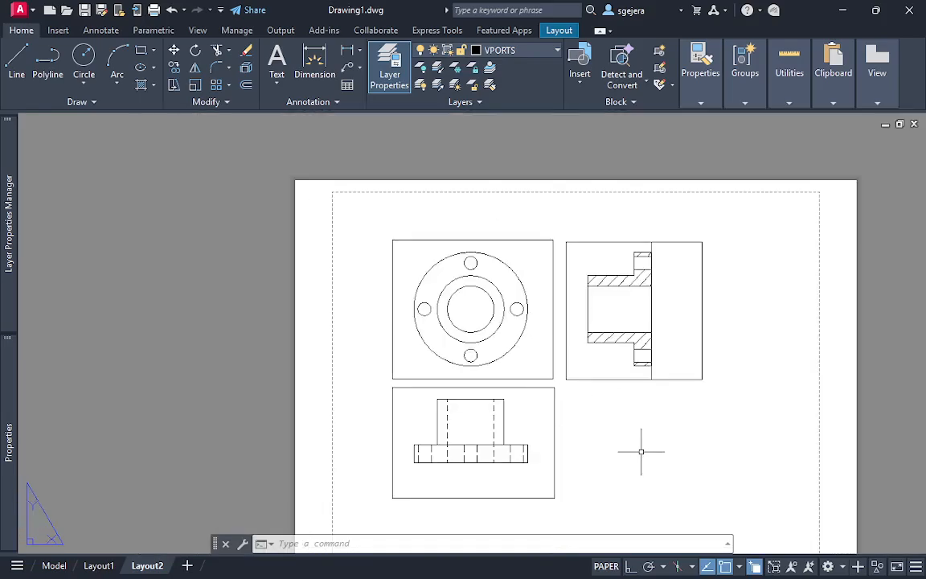
# Turn off the current VPORTS layer so the frames of the three viewports are hidden
pyautogui.click(701, 477)
pyautogui.click(719, 487)
pyautogui.click(754, 509)
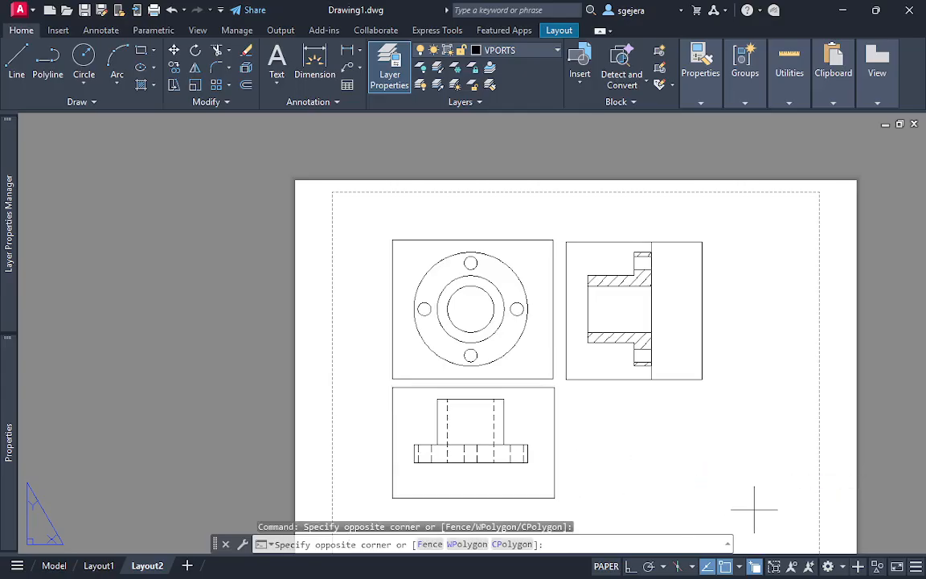
pyautogui.click(259, 171)
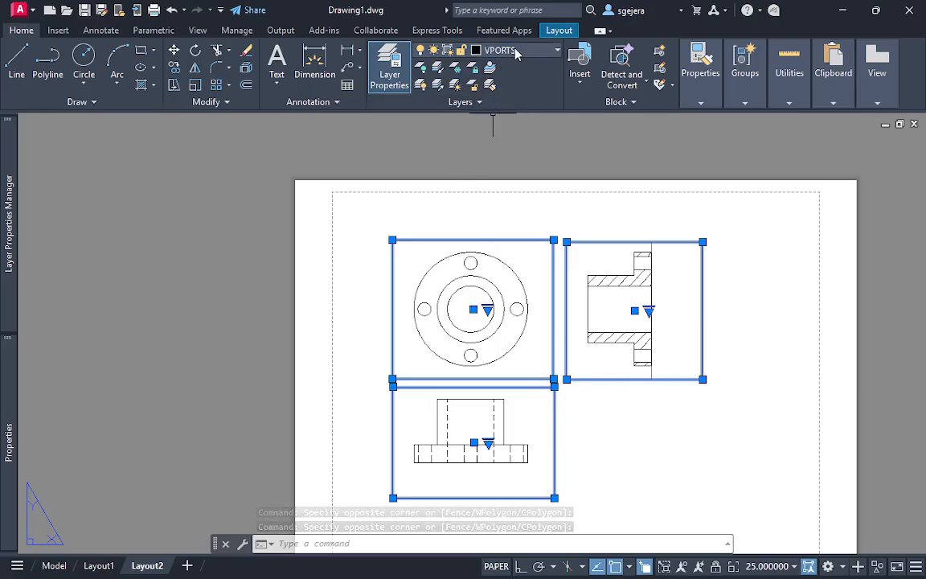
pyautogui.moveTo(8, 242)
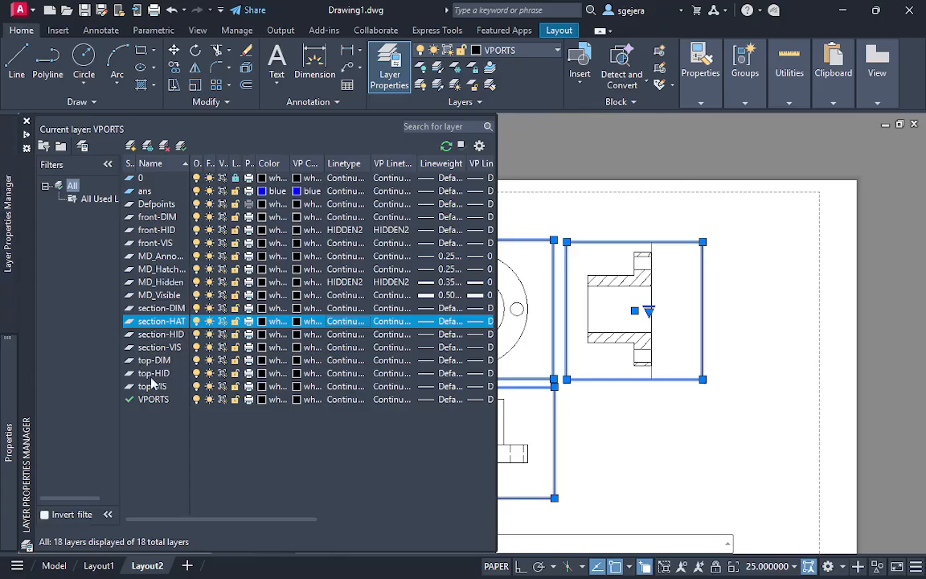
pyautogui.click(196, 399)
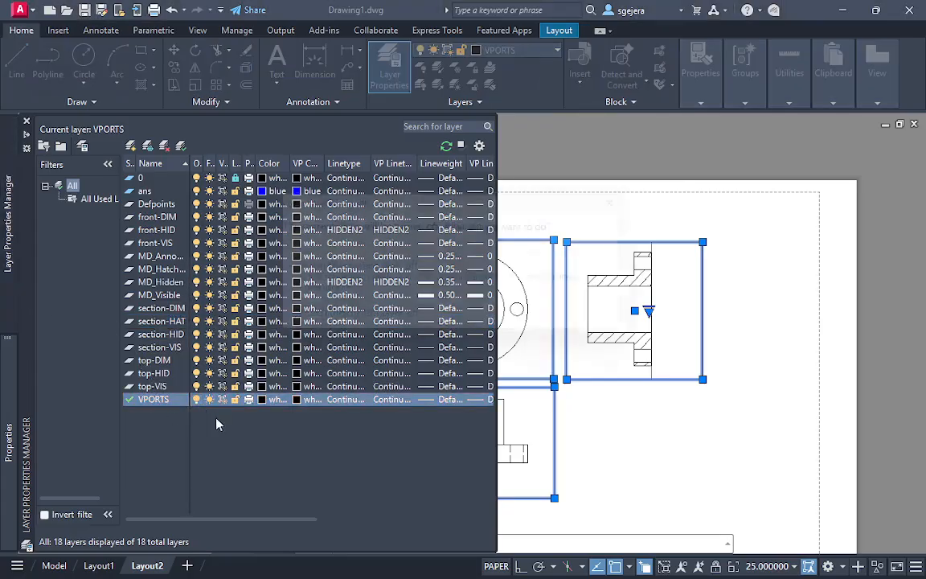
pyautogui.click(381, 281)
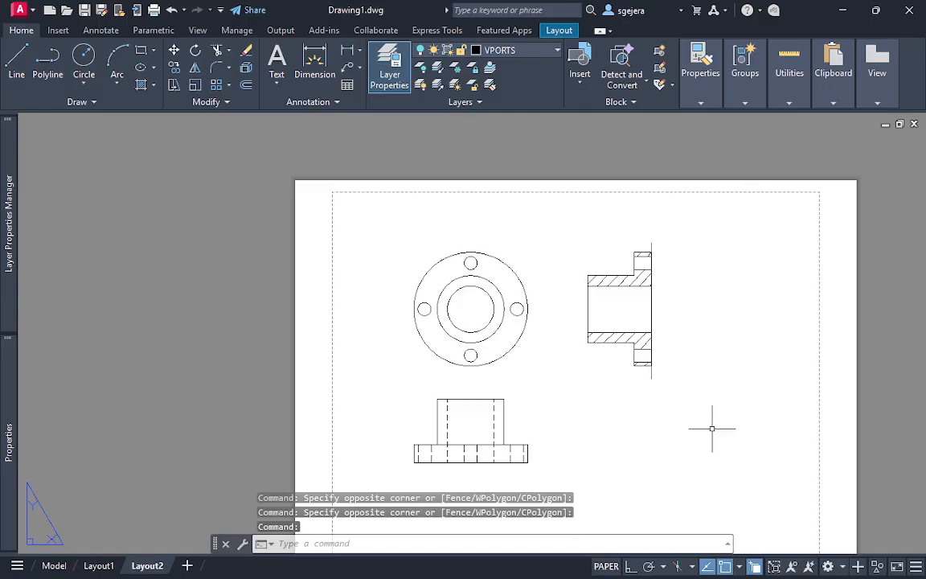
# Compare the top, front and section views on Layout2 with the drawing on Layout1
pyautogui.scroll(3, 675, 259)
pyautogui.scroll(2, 677, 260)
pyautogui.scroll(-2, 677, 261)
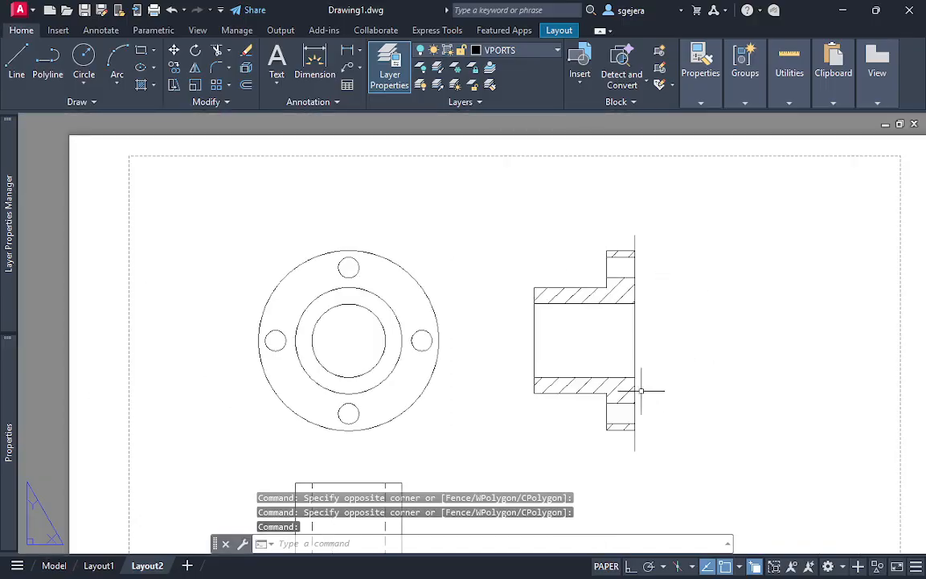
pyautogui.moveTo(640, 409); pyautogui.dragTo(632, 350, button='middle')
pyautogui.scroll(-3, 644, 364)
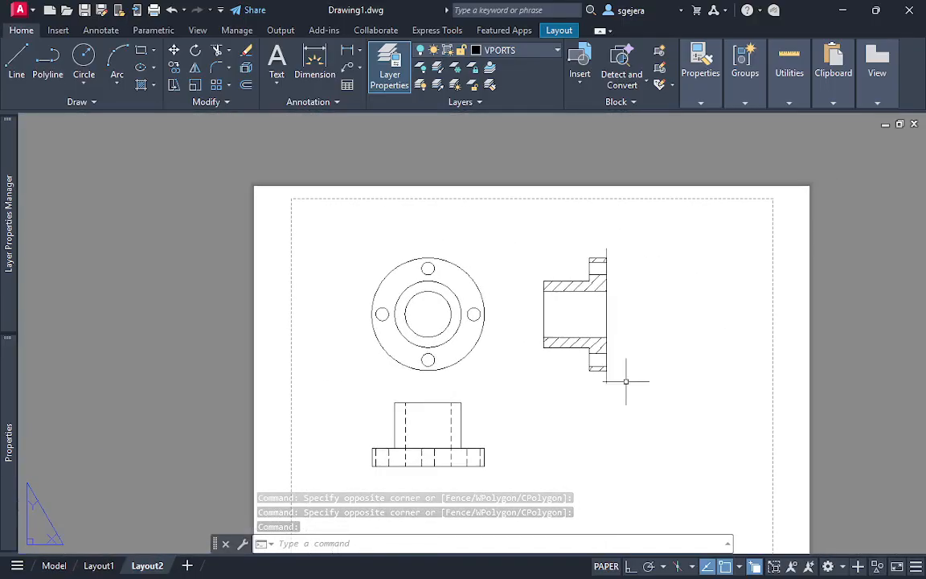
pyautogui.click(99, 565)
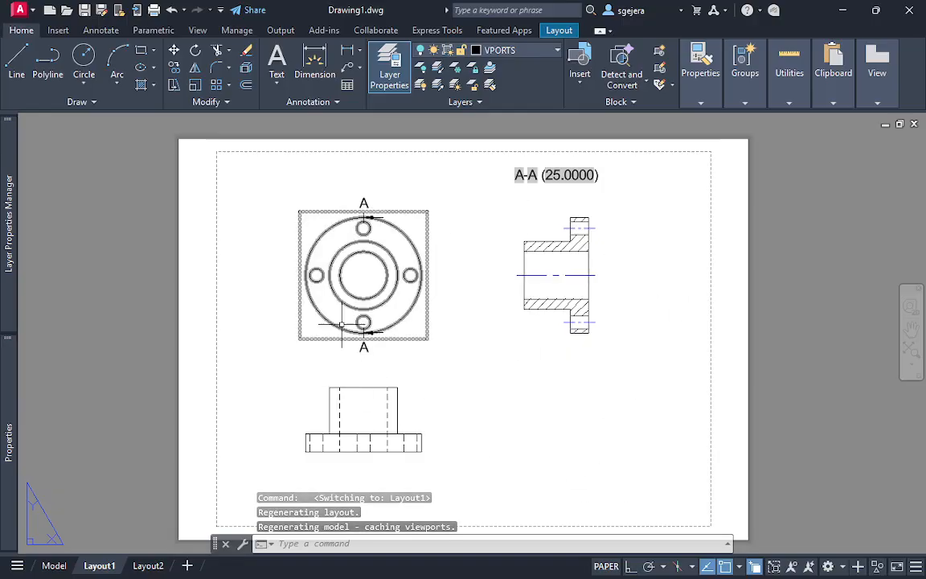
pyautogui.click(147, 566)
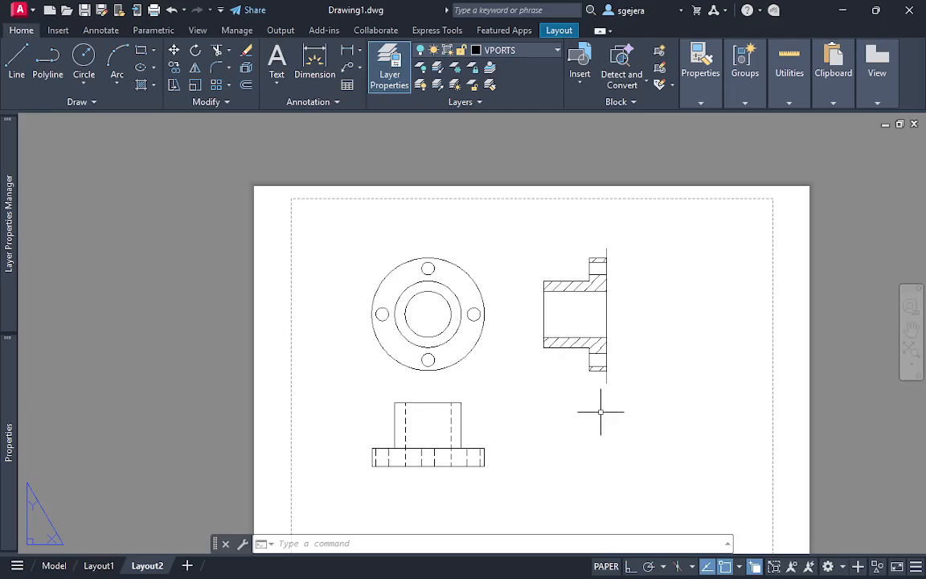
pyautogui.scroll(8, 434, 322)
pyautogui.scroll(-6, 519, 362)
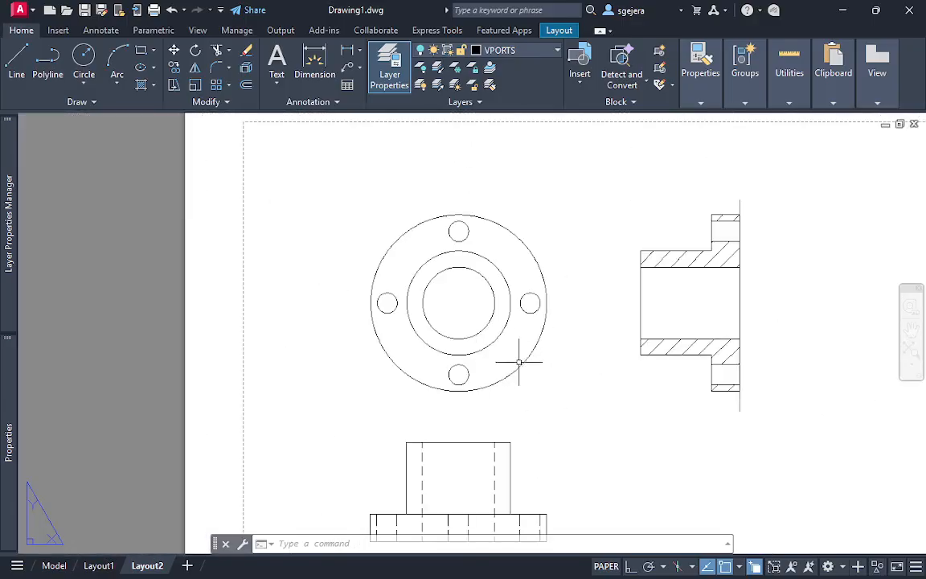
pyautogui.scroll(-1, 518, 361)
pyautogui.scroll(3, 455, 364)
pyautogui.scroll(-2, 512, 358)
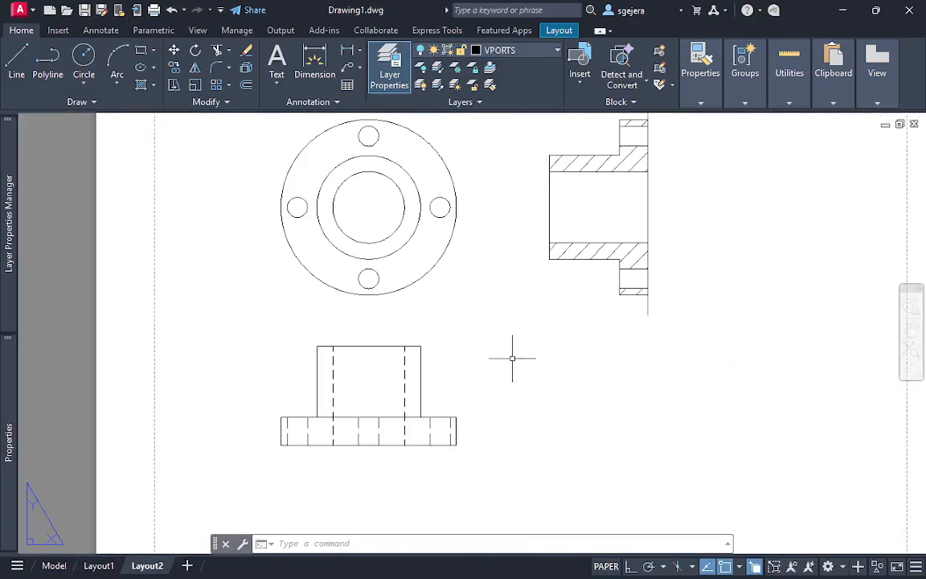
pyautogui.moveTo(543, 354); pyautogui.dragTo(568, 369, button='middle')
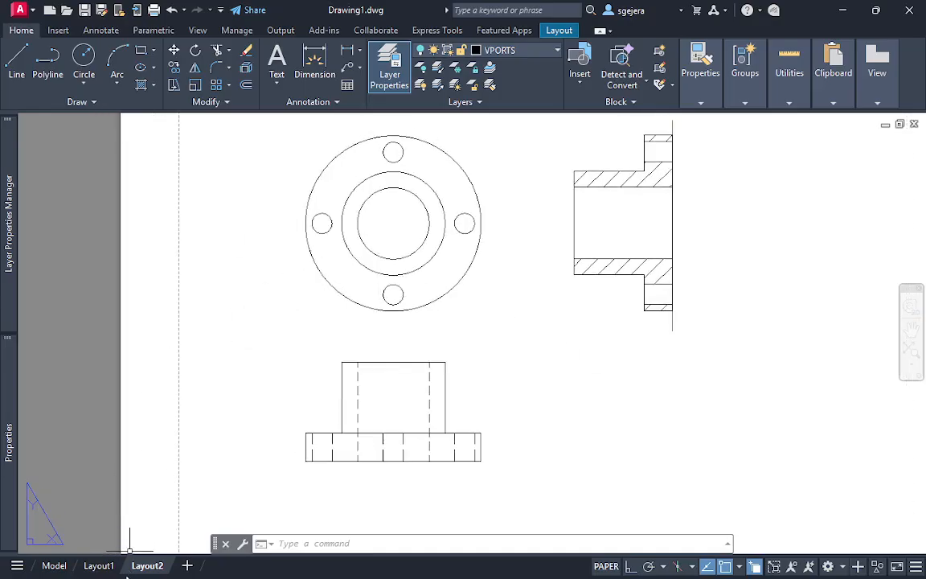
pyautogui.press('Escape')
# Switch to model space and examine the flanged solid and its generated projection geometry from several angles
pyautogui.click(62, 566)
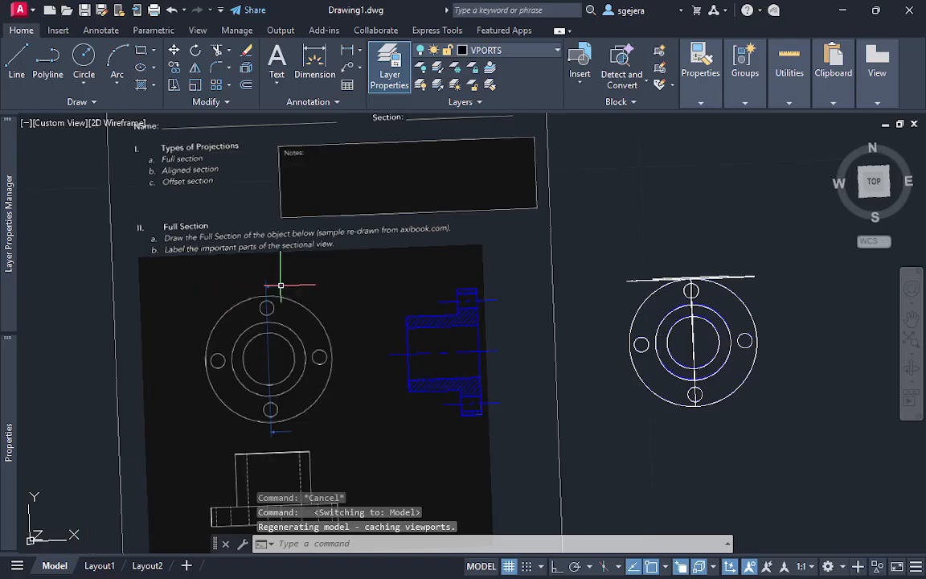
pyautogui.scroll(-2, 515, 418)
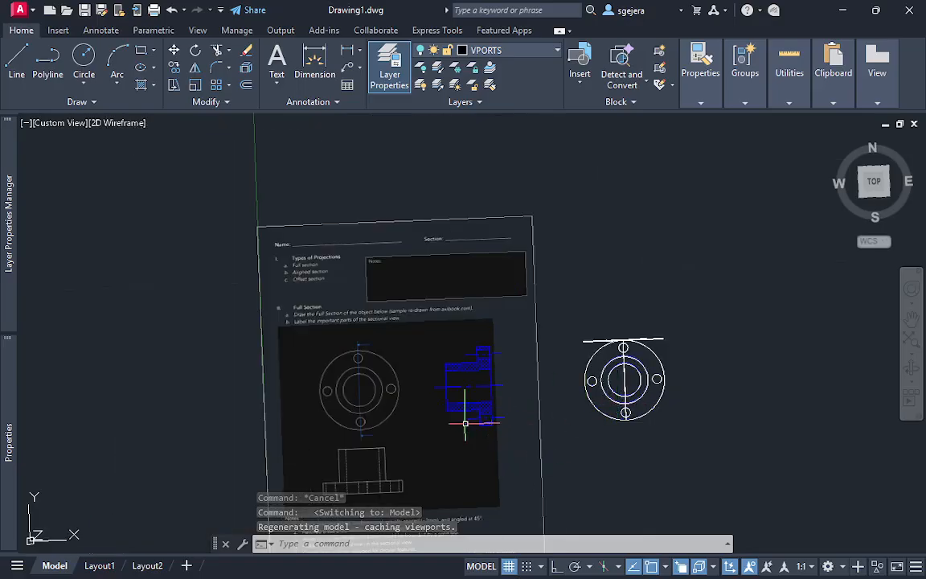
pyautogui.keyDown('shift'); pyautogui.moveTo(465, 423); pyautogui.dragTo(433, 316, button='middle'); pyautogui.keyUp('shift')
pyautogui.scroll(4, 431, 397)
pyautogui.scroll(-2, 555, 319)
pyautogui.moveTo(740, 273); pyautogui.dragTo(604, 311, button='middle')
pyautogui.keyDown('shift'); pyautogui.moveTo(738, 251); pyautogui.dragTo(603, 308, button='middle'); pyautogui.keyUp('shift')
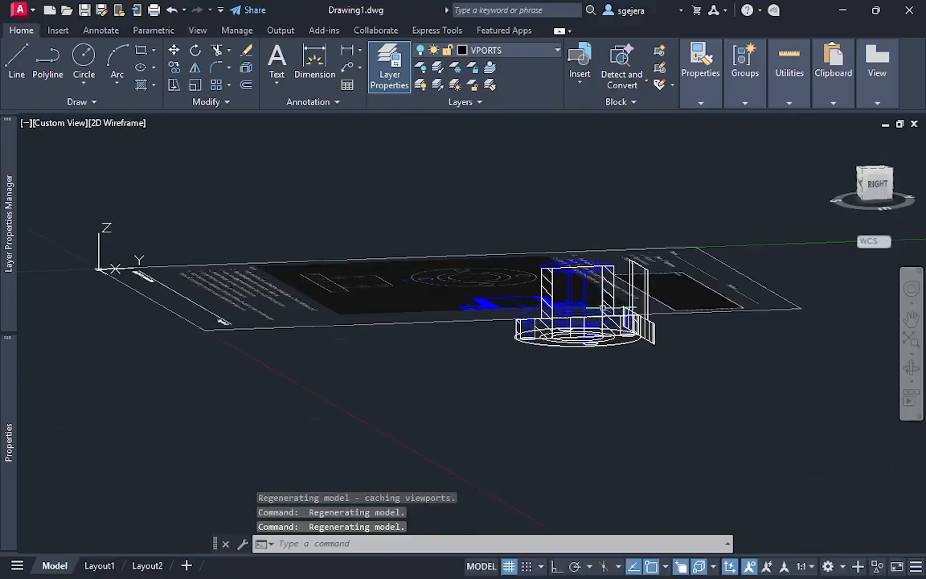
pyautogui.scroll(7, 603, 308)
pyautogui.scroll(-3, 605, 314)
pyautogui.keyDown('shift'); pyautogui.moveTo(568, 368); pyautogui.dragTo(724, 475, button='middle'); pyautogui.keyUp('shift')
pyautogui.scroll(-3, 728, 426)
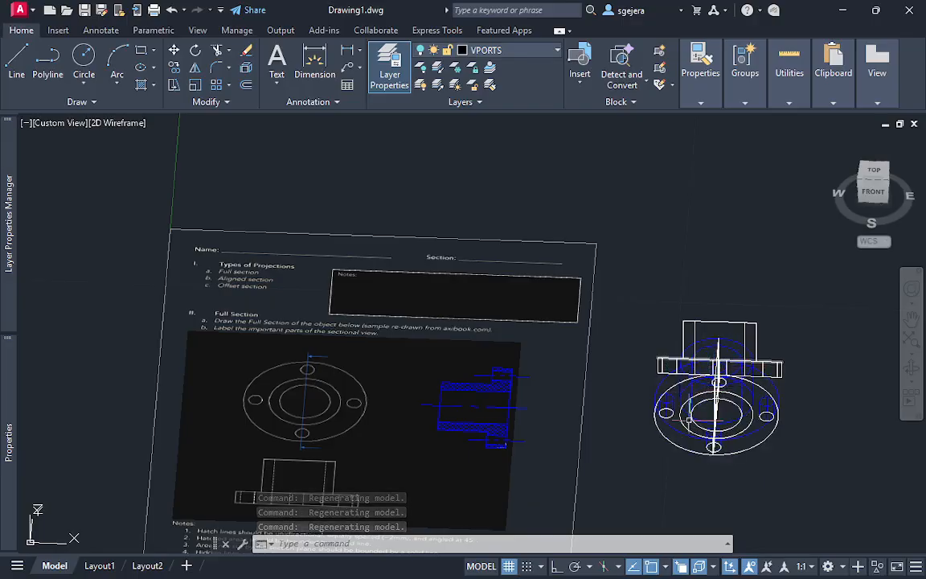
pyautogui.scroll(4, 745, 342)
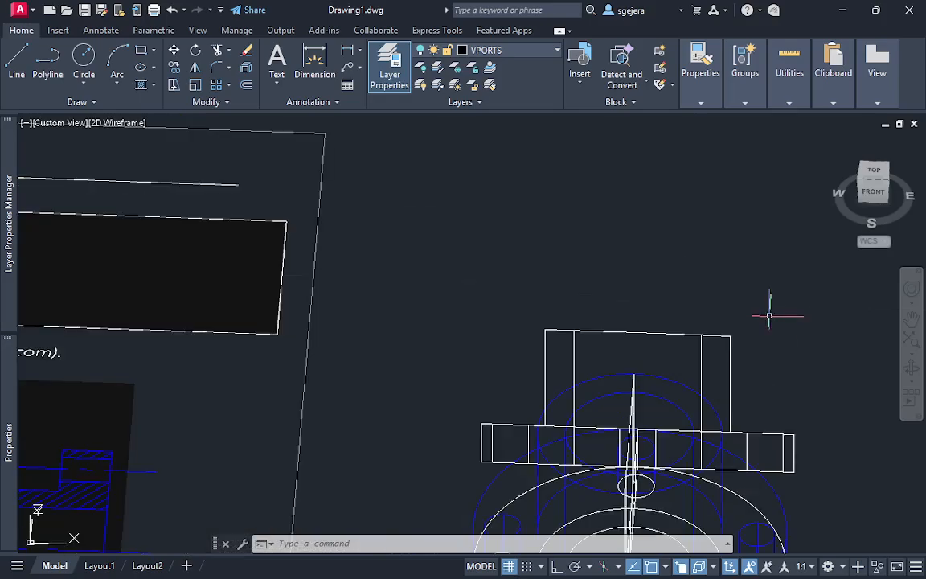
# Examine the hatched section geometry of the flanged solid in model space and review the finished views on Layout1
pyautogui.keyDown('shift'); pyautogui.moveTo(769, 314); pyautogui.dragTo(694, 401, button='middle'); pyautogui.keyUp('shift')
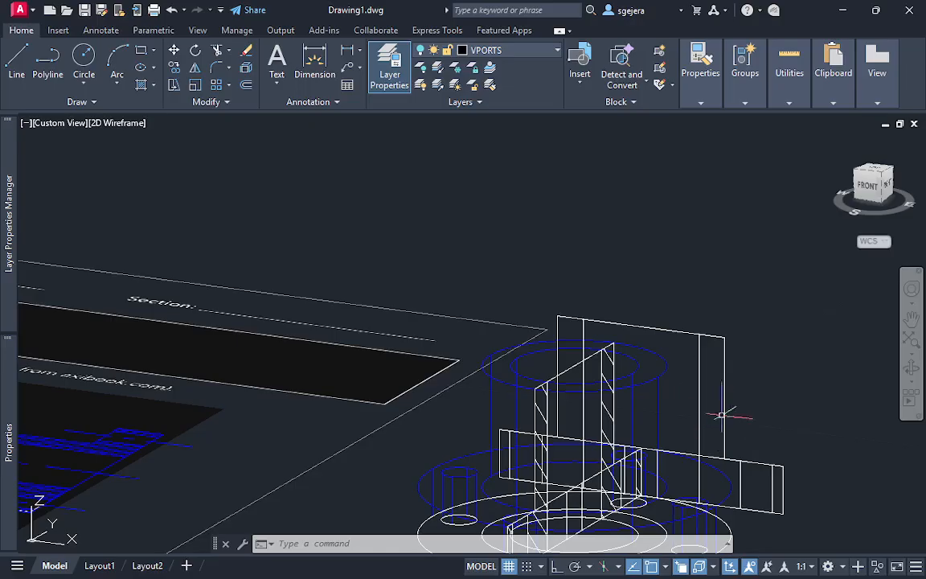
pyautogui.scroll(-2, 746, 450)
pyautogui.moveTo(746, 450); pyautogui.dragTo(726, 381, button='middle')
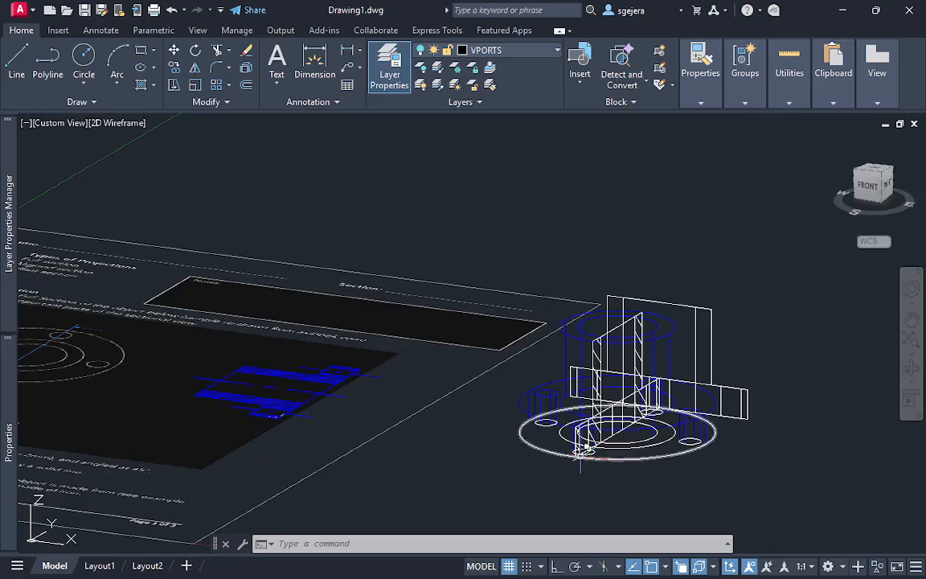
pyautogui.keyDown('shift'); pyautogui.moveTo(754, 424); pyautogui.dragTo(532, 397, button='middle'); pyautogui.keyUp('shift')
pyautogui.scroll(2, 533, 397)
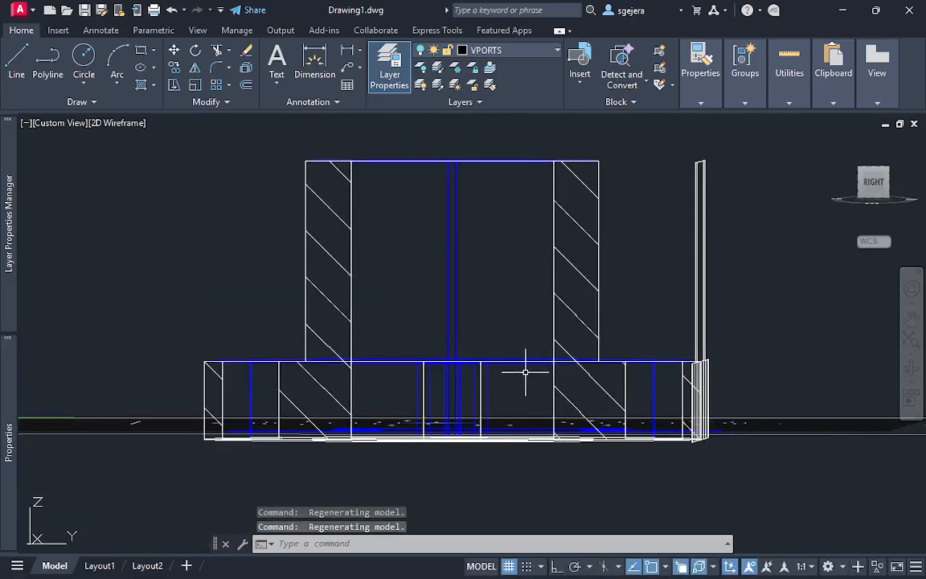
pyautogui.scroll(-2, 525, 374)
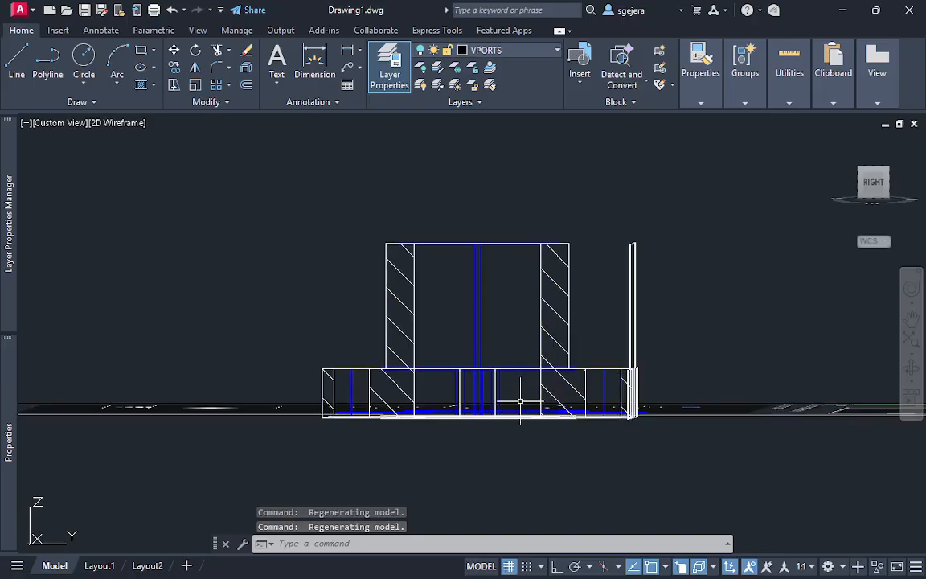
pyautogui.click(95, 565)
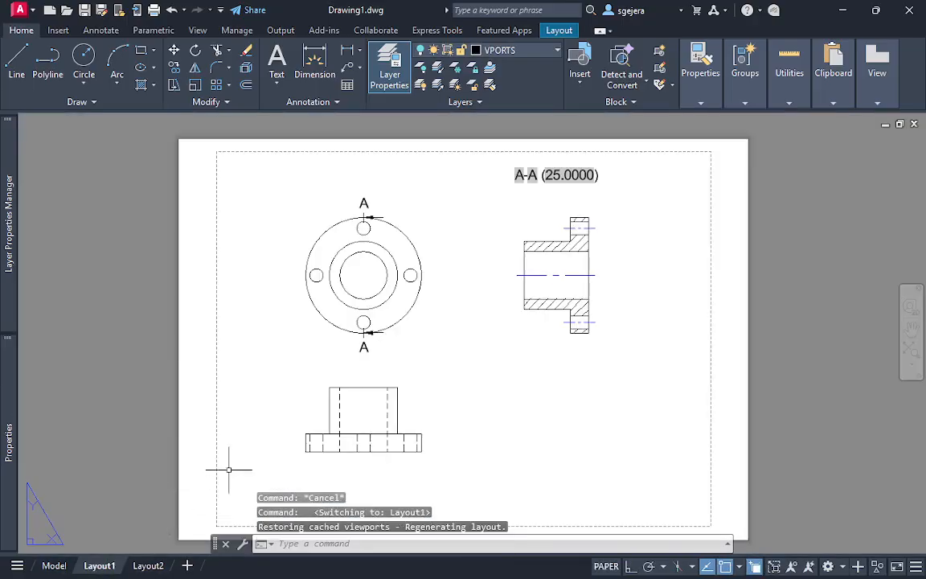
pyautogui.scroll(2, 470, 357)
pyautogui.scroll(-2, 472, 359)
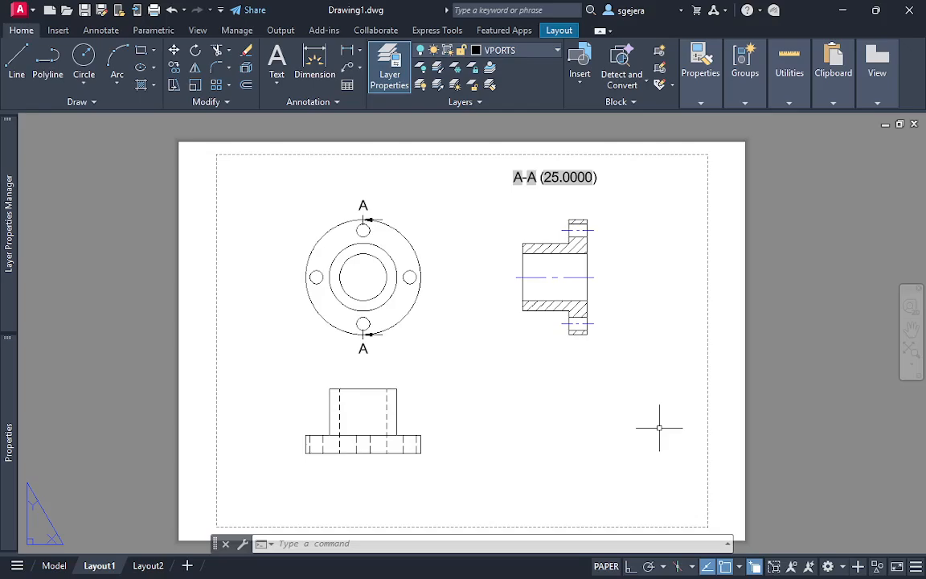
# Start a new drawing from the acadiso template and attach page 3 of the Sectional View Module PDF at 0,0,0 with scale 1
pyautogui.press('Escape')
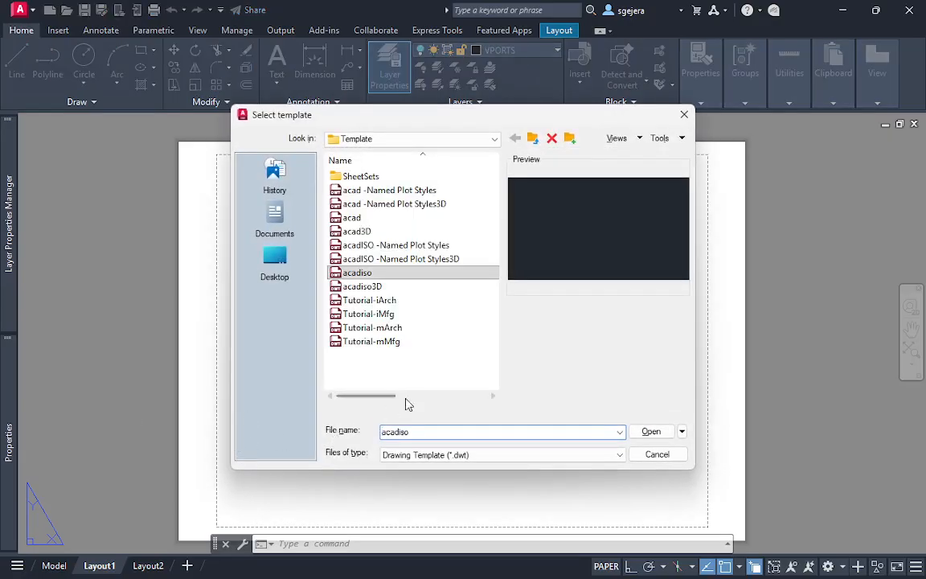
pyautogui.click(655, 432)
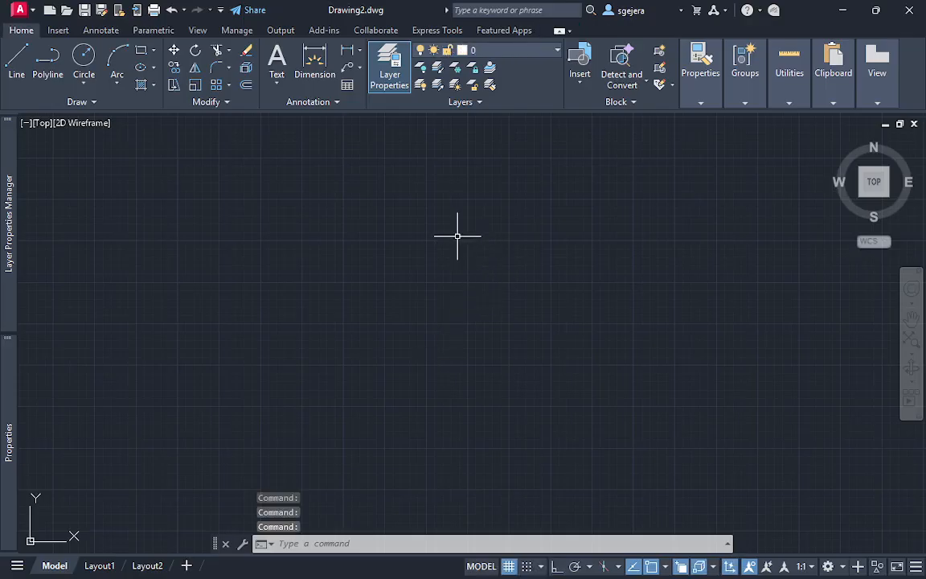
pyautogui.click(59, 30)
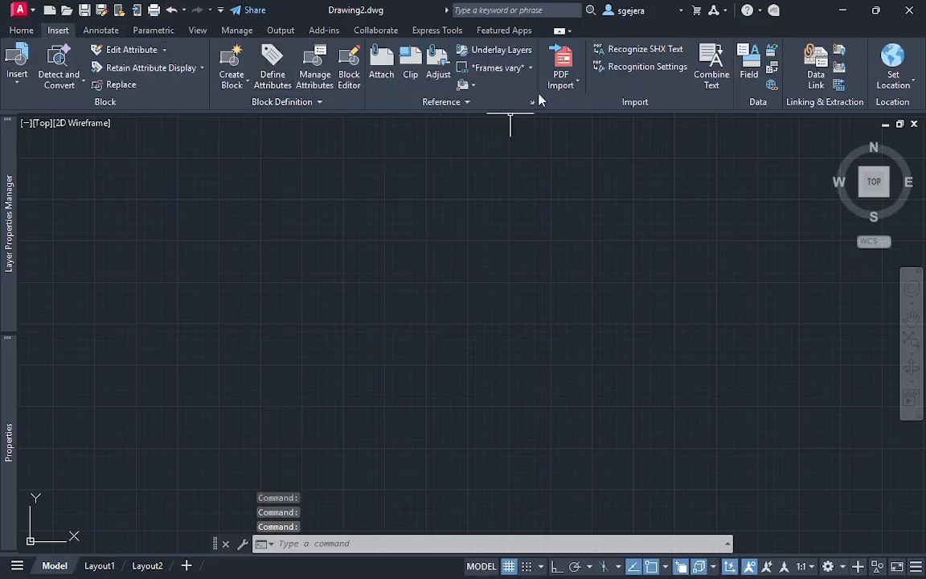
pyautogui.click(387, 71)
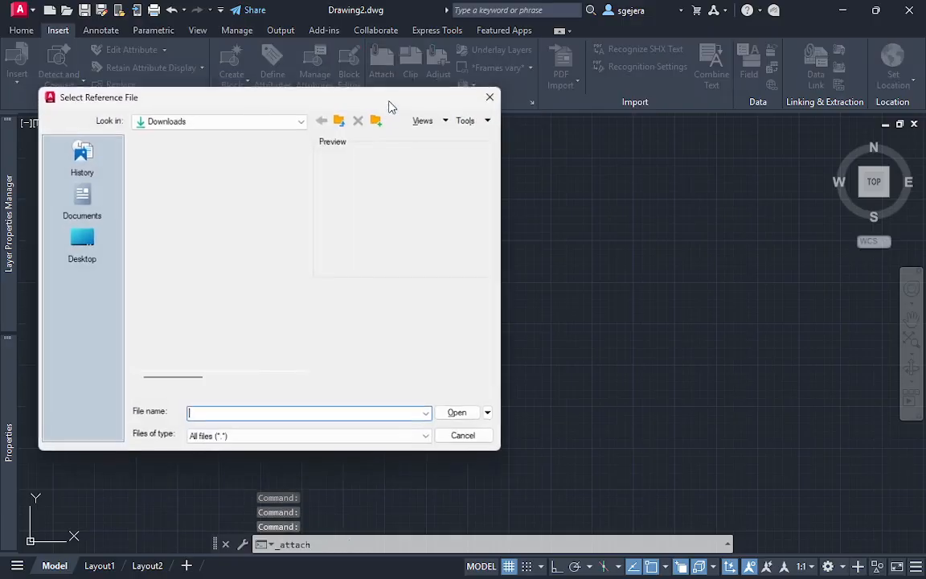
pyautogui.doubleClick(223, 174)
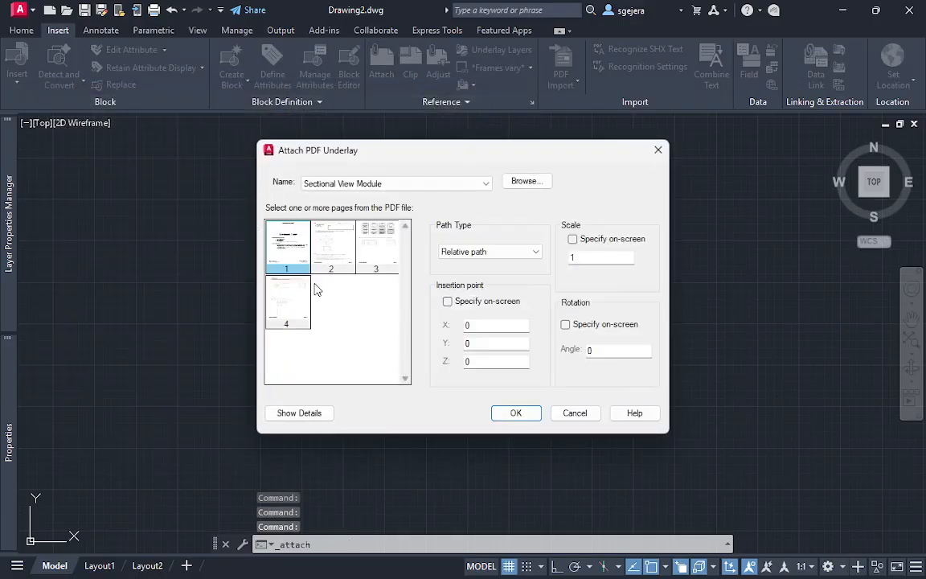
pyautogui.click(380, 248)
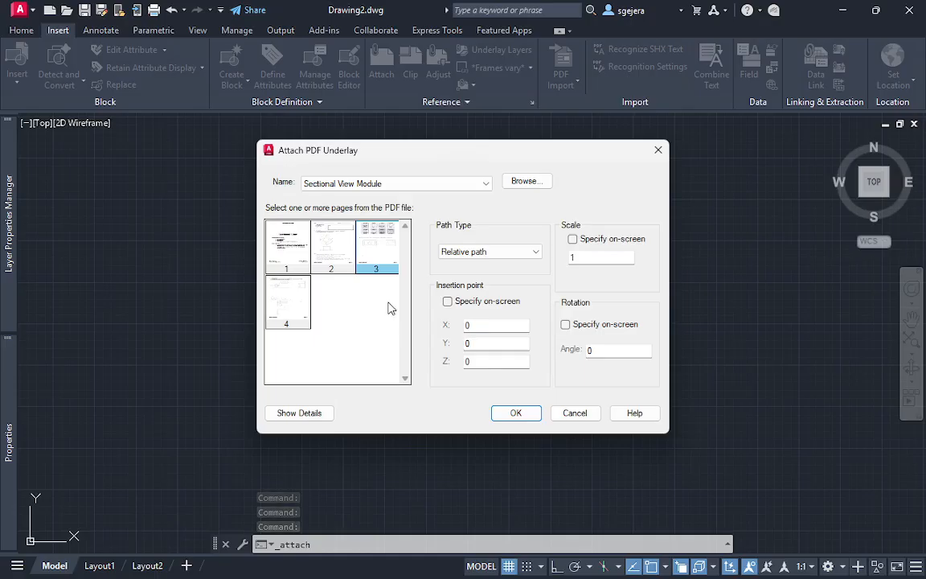
pyautogui.click(516, 413)
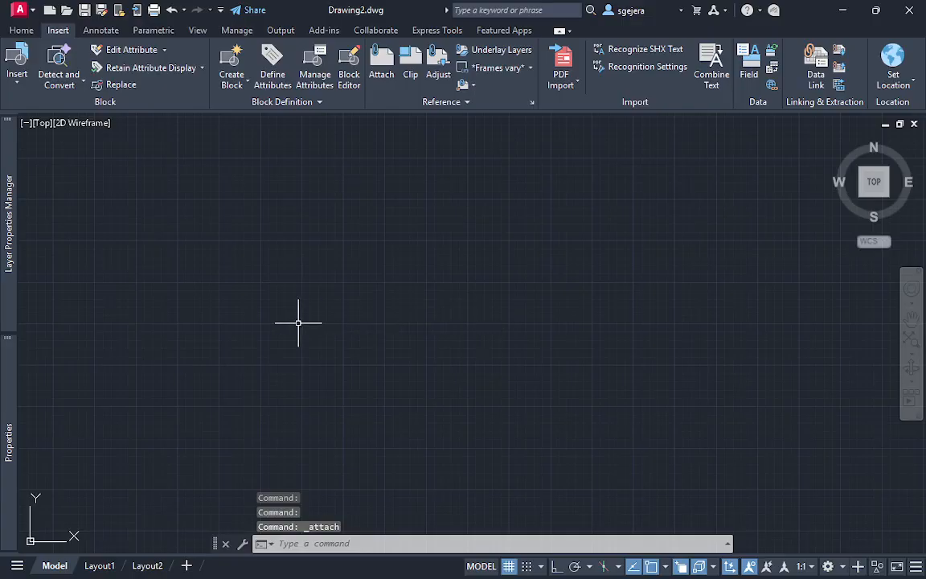
# Zoom to the drawing extents and scale the PDF underlay by a factor of 25 about its lower-left corner
pyautogui.scroll(-4, 299, 325)
pyautogui.scroll(8, 193, 389)
pyautogui.scroll(-2, 402, 269)
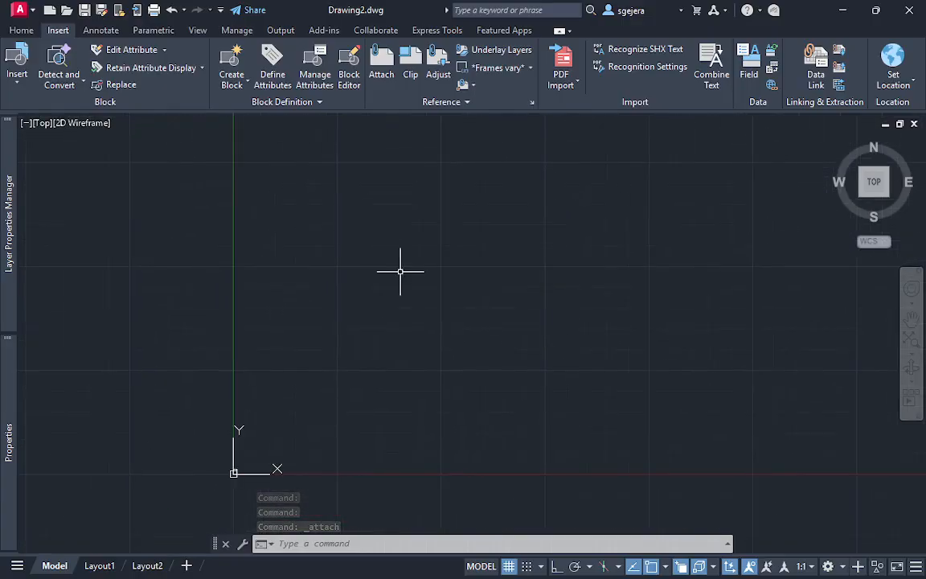
pyautogui.write('z')
pyautogui.press('Return')
pyautogui.write('e')
pyautogui.press('Return')
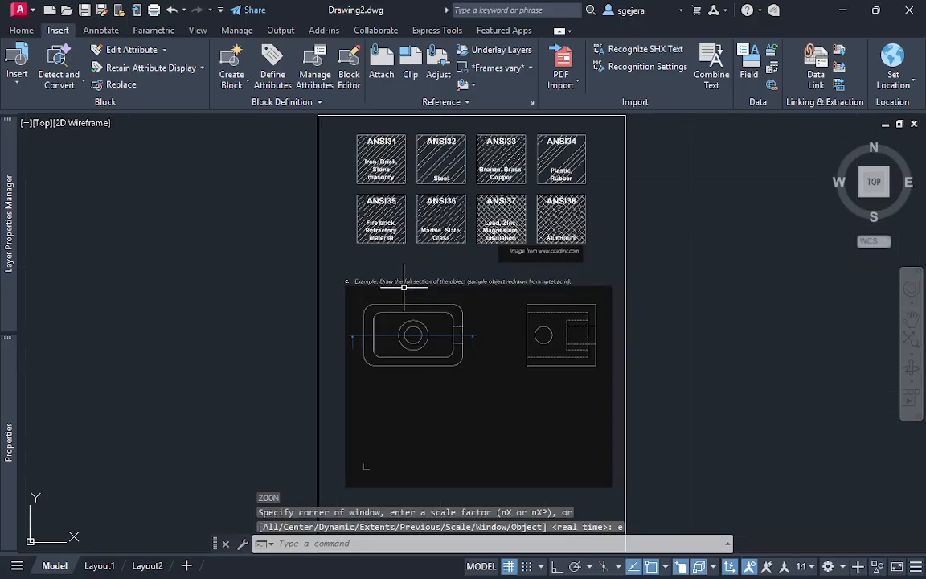
pyautogui.scroll(-2, 579, 320)
pyautogui.click(666, 480)
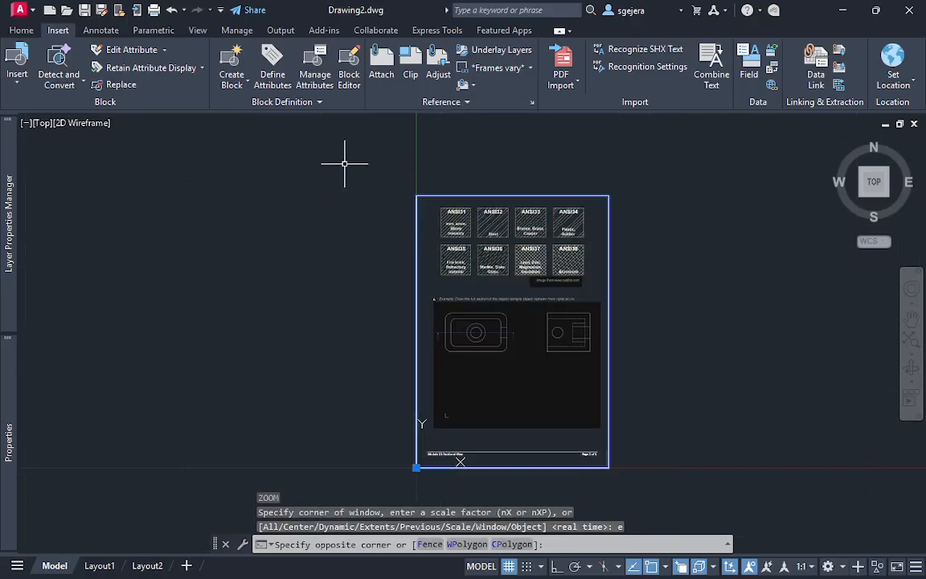
pyautogui.click(343, 160)
pyautogui.write('sc')
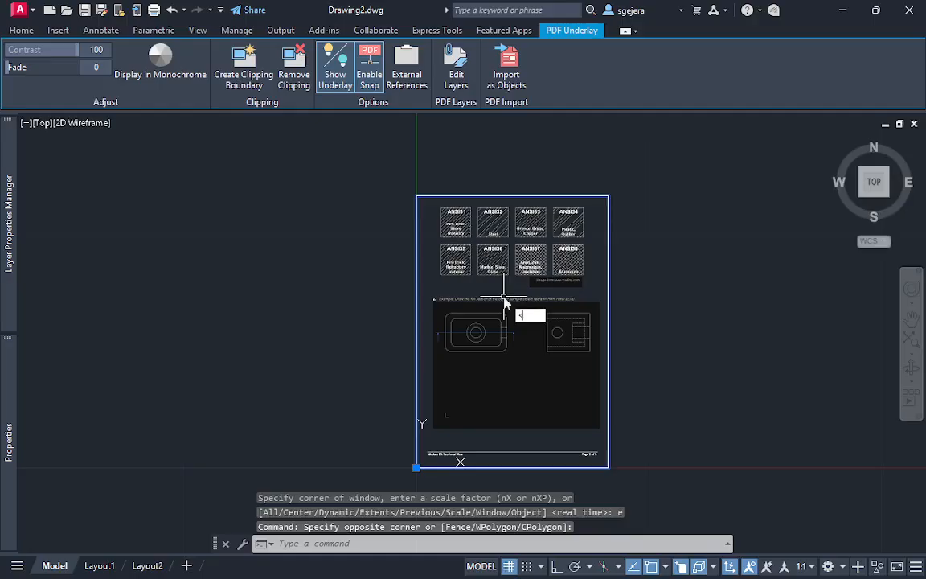
pyautogui.press('Return')
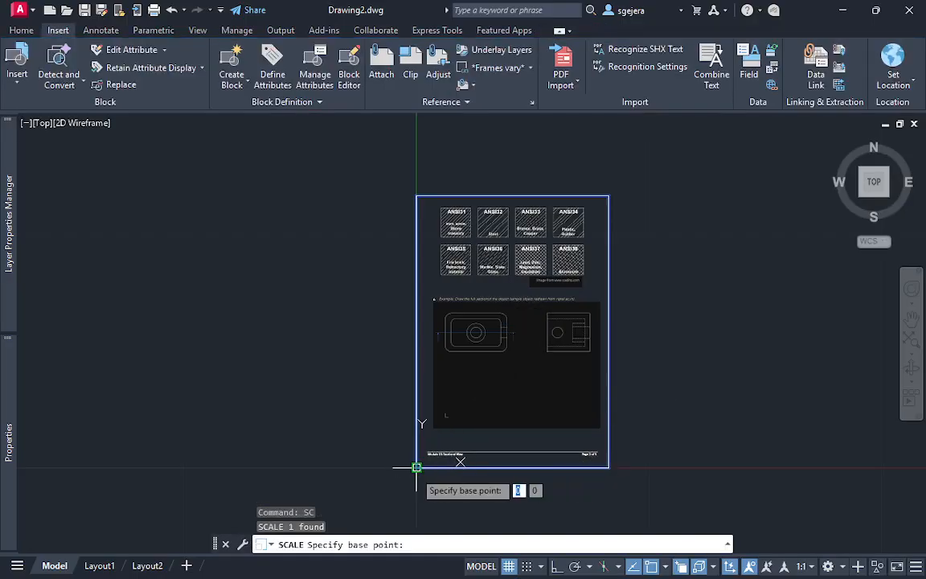
pyautogui.click(416, 468)
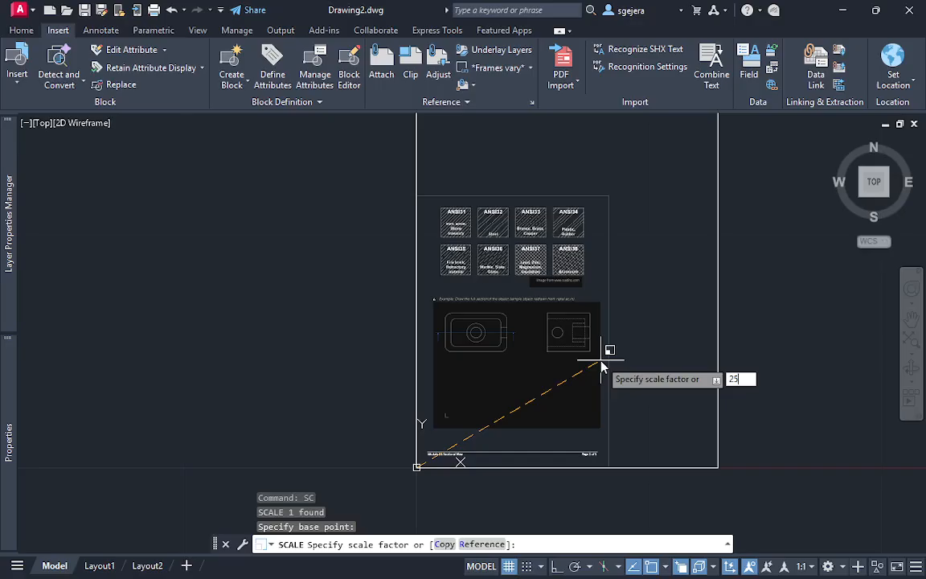
pyautogui.press('Return')
# Check the height of the side view on the underlay with a trial circle from its lower-right to its upper-right corner, then discard it
pyautogui.scroll(-3, 599, 362)
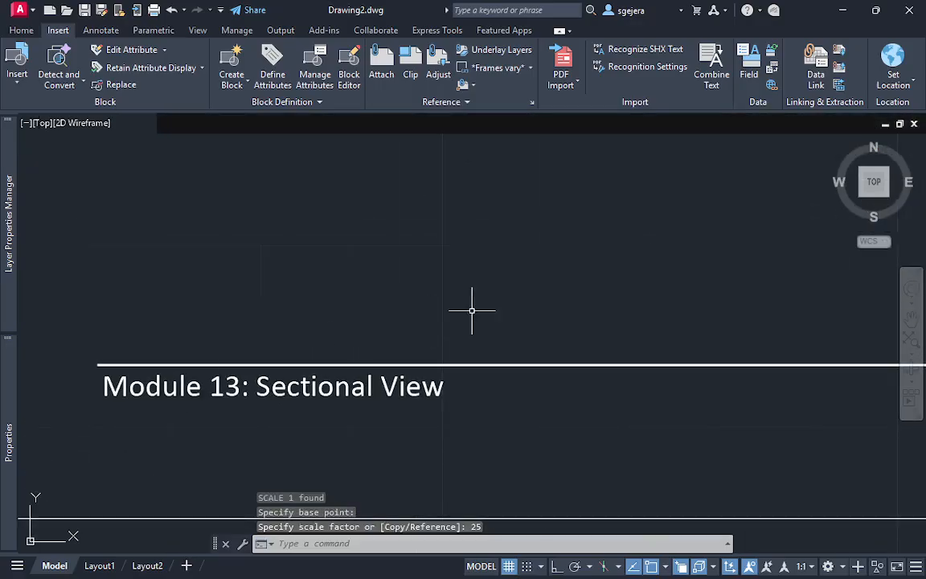
pyautogui.scroll(-5, 683, 300)
pyautogui.scroll(4, 457, 331)
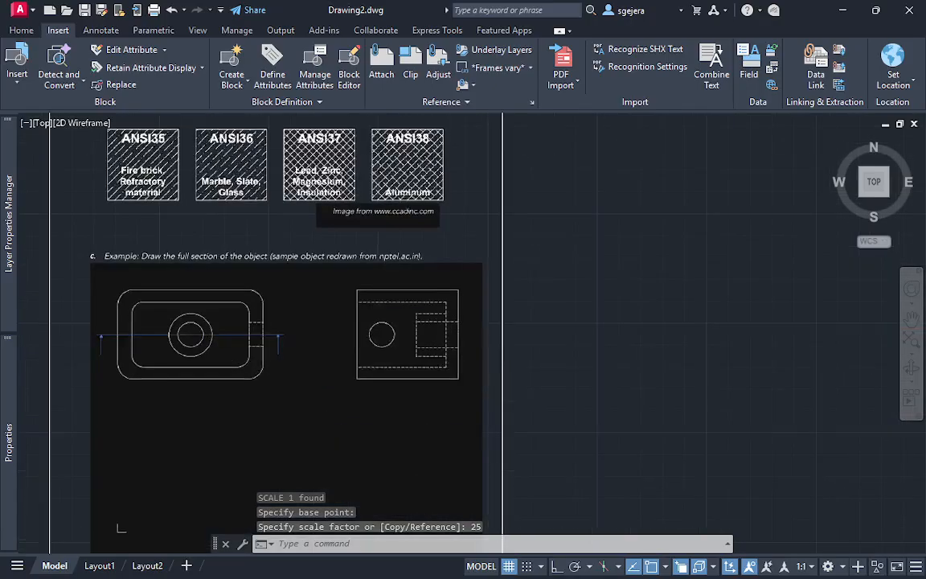
pyautogui.scroll(4, 480, 356)
pyautogui.write('c')
pyautogui.press('Return')
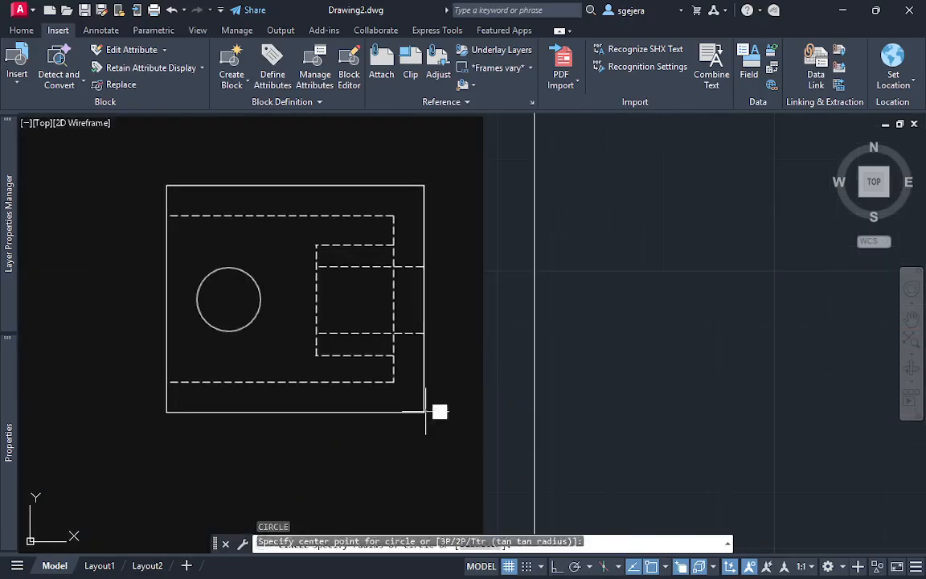
pyautogui.click(425, 411)
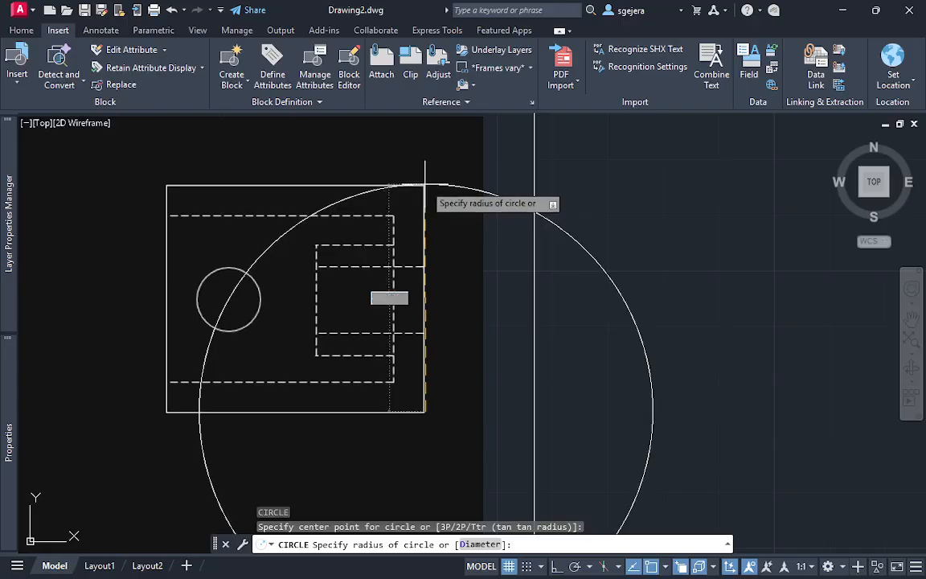
pyautogui.press('Escape')
pyautogui.press('Escape')
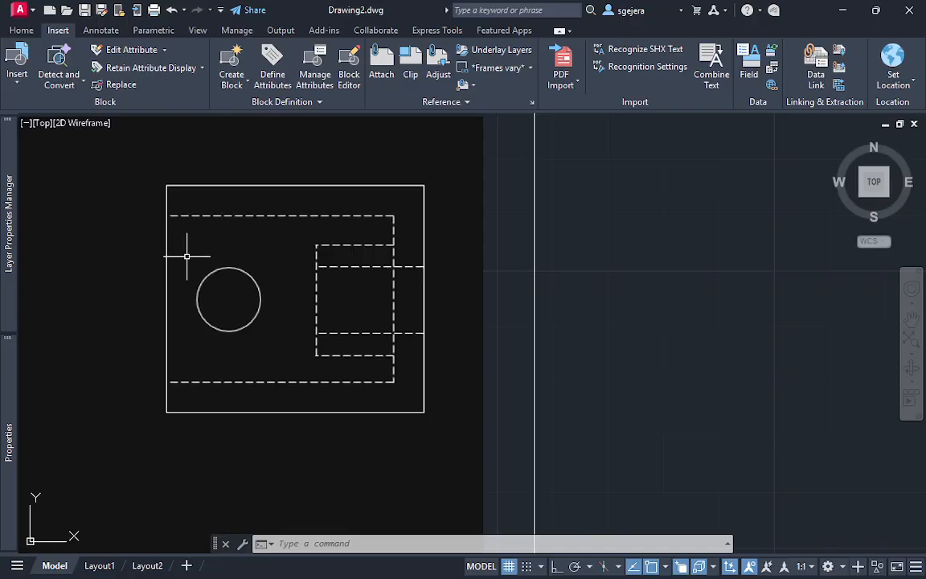
pyautogui.press('Escape')
pyautogui.press('Escape')
# Examine the example's rounded-rectangle view with its cutting line and compare its features with the hidden lines of the side view
pyautogui.moveTo(365, 328); pyautogui.dragTo(489, 242, button='middle')
pyautogui.scroll(-4, 490, 242)
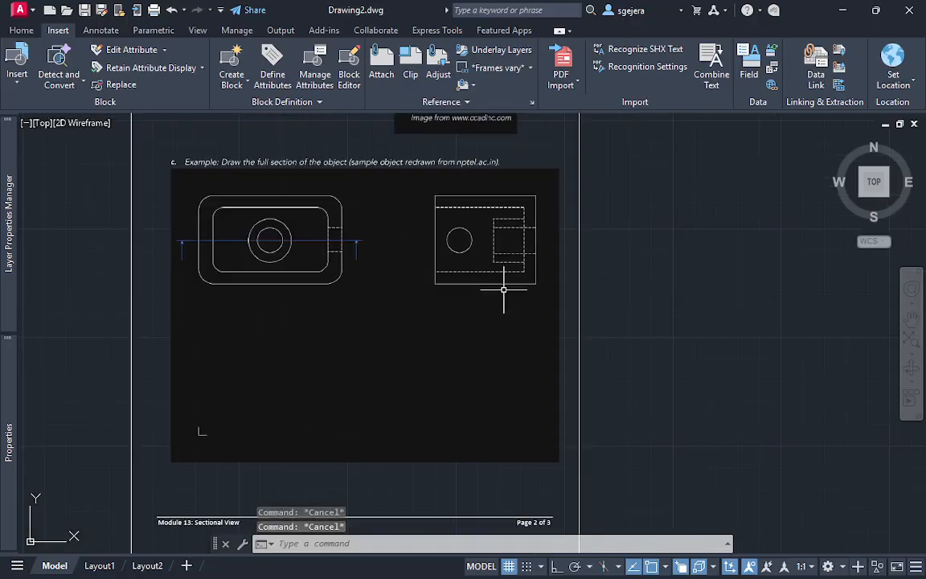
pyautogui.scroll(3, 467, 296)
pyautogui.moveTo(352, 304); pyautogui.dragTo(403, 340, button='middle')
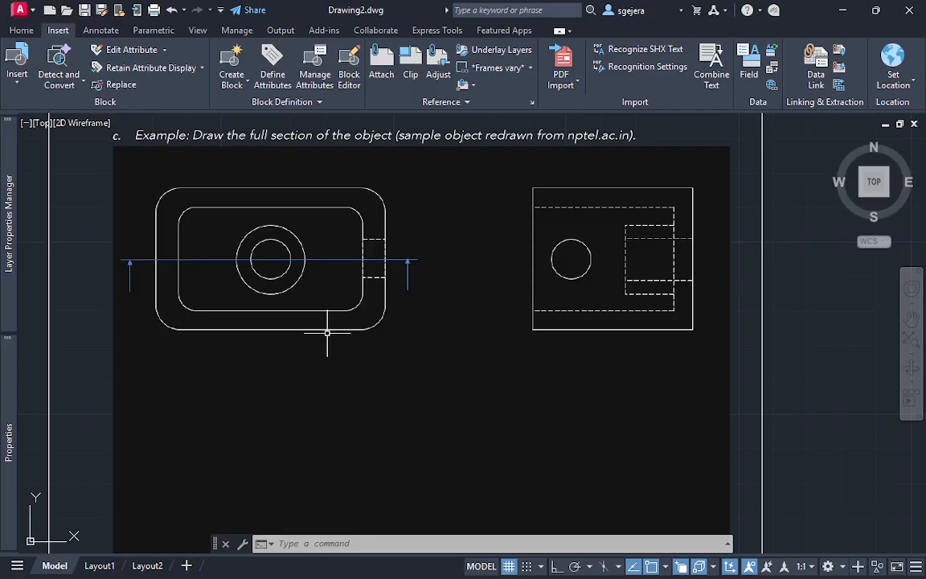
pyautogui.moveTo(464, 391); pyautogui.dragTo(505, 439, button='middle')
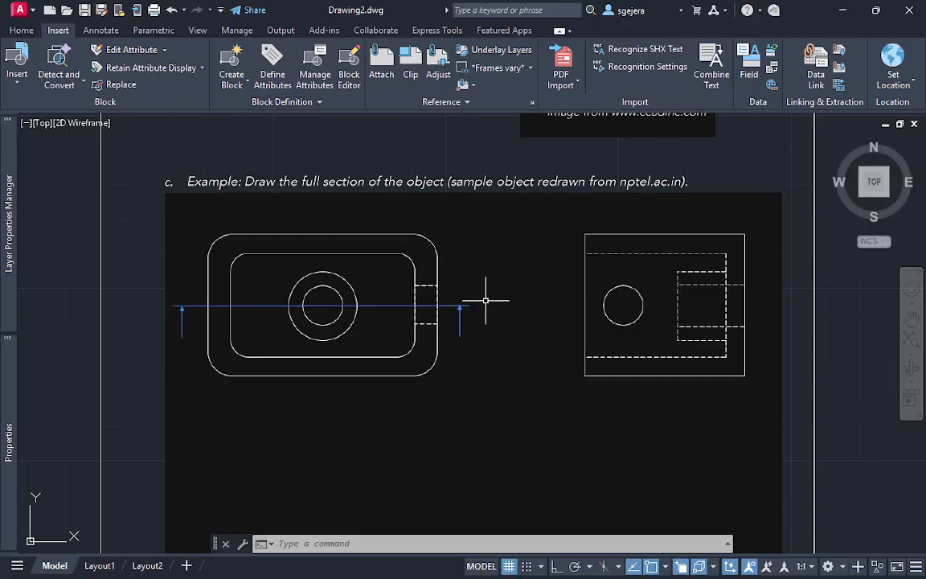
pyautogui.scroll(2, 379, 328)
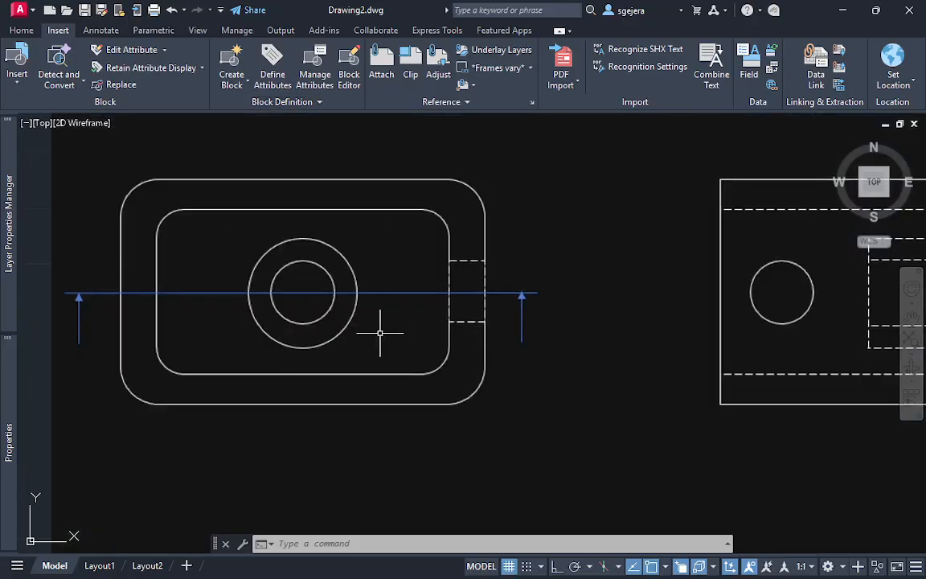
pyautogui.moveTo(563, 323); pyautogui.dragTo(434, 343, button='middle')
pyautogui.scroll(2, 442, 344)
pyautogui.moveTo(324, 372); pyautogui.dragTo(511, 350, button='middle')
pyautogui.scroll(-2, 519, 349)
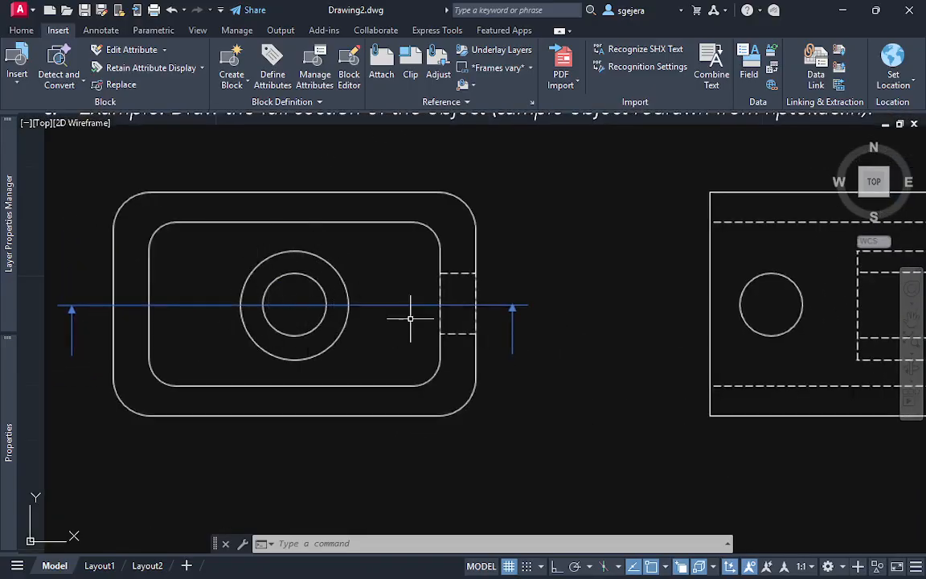
pyautogui.moveTo(464, 318); pyautogui.dragTo(374, 306, button='middle')
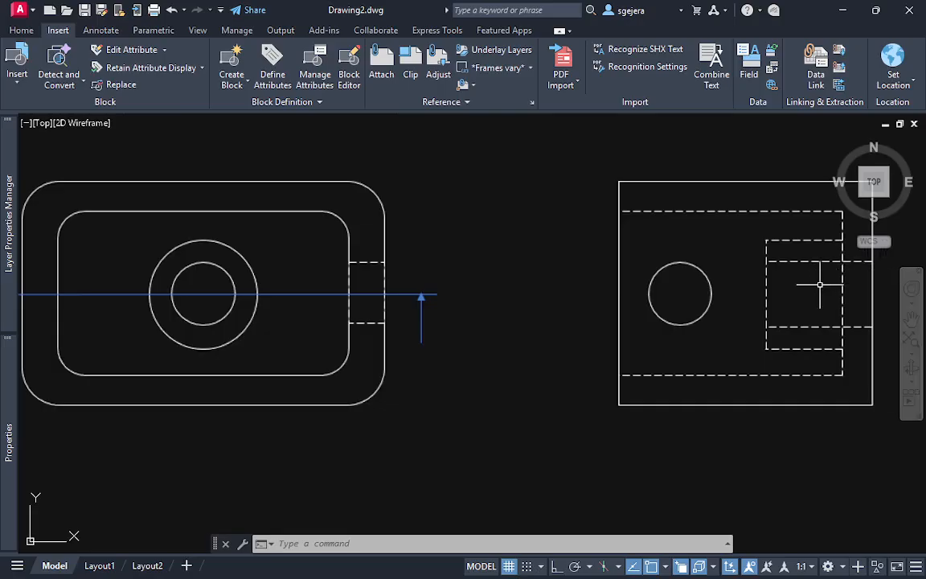
pyautogui.scroll(2, 868, 285)
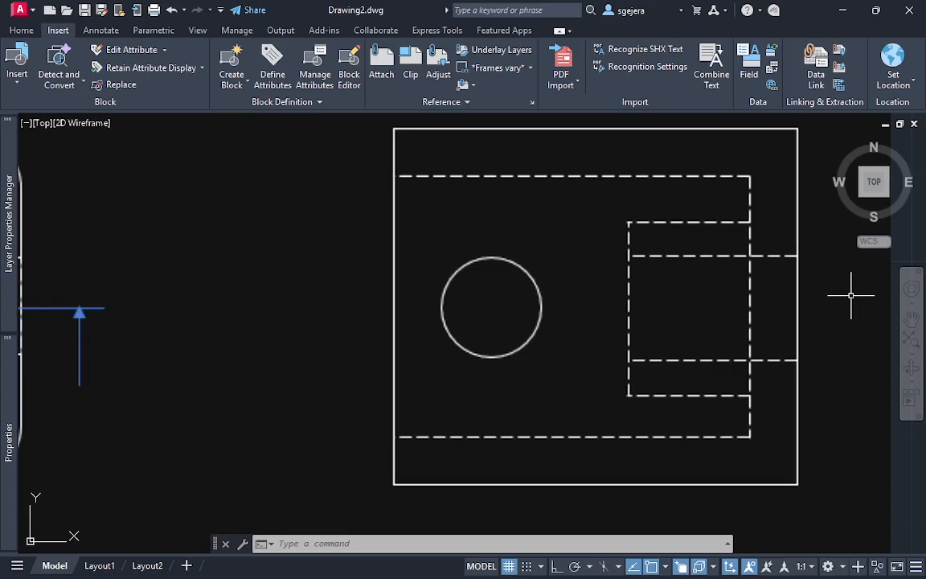
pyautogui.scroll(-2, 852, 295)
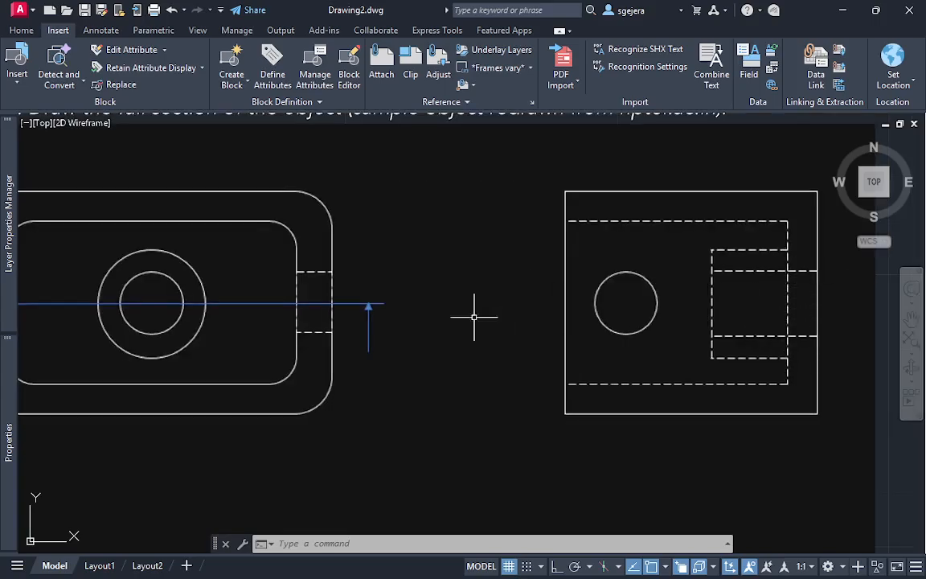
pyautogui.moveTo(336, 321); pyautogui.dragTo(438, 341, button='middle')
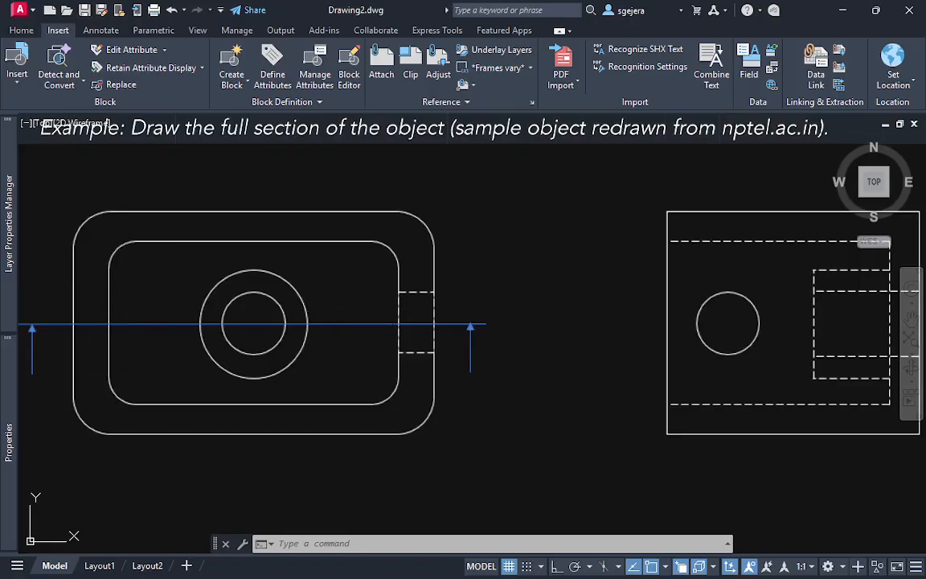
pyautogui.moveTo(391, 307); pyautogui.dragTo(352, 310, button='middle')
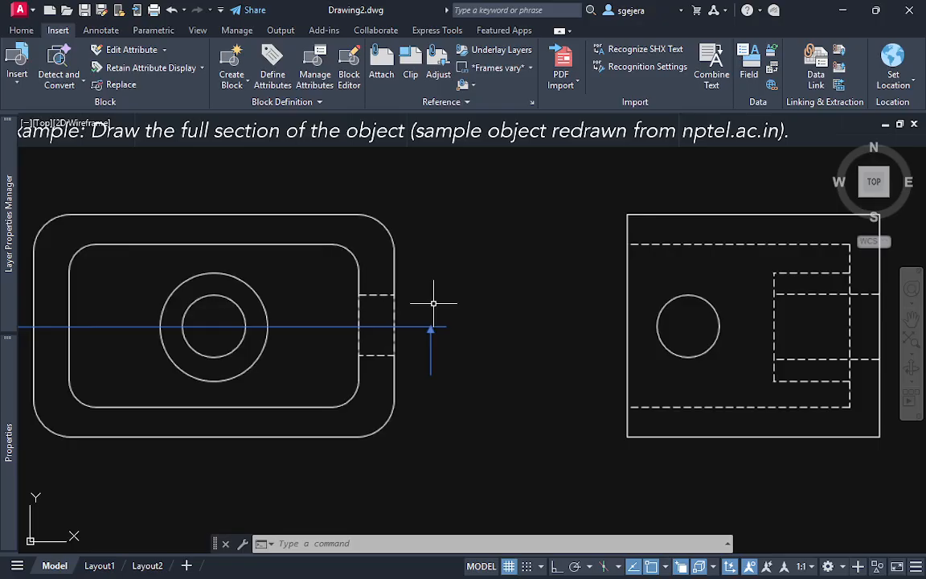
pyautogui.scroll(-2, 390, 302)
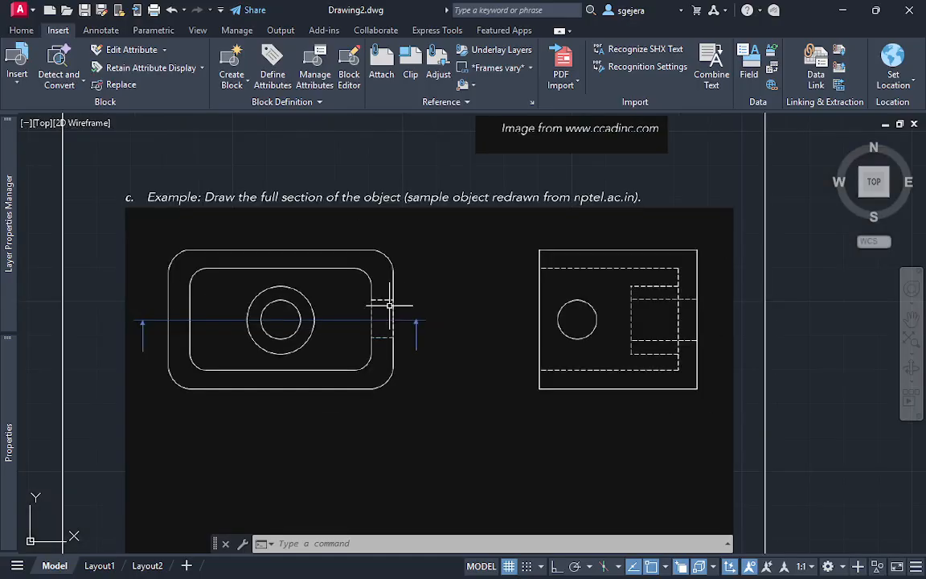
# Review example c's two views, the dashed side hole along the cutting line, and the blank space provided for the section
pyautogui.moveTo(407, 311)
pyautogui.mouseDown(button='middle')
pyautogui.moveTo(414, 283)
pyautogui.moveTo(445, 264)
pyautogui.mouseUp(button='middle')
pyautogui.scroll(-5, 362, 290)
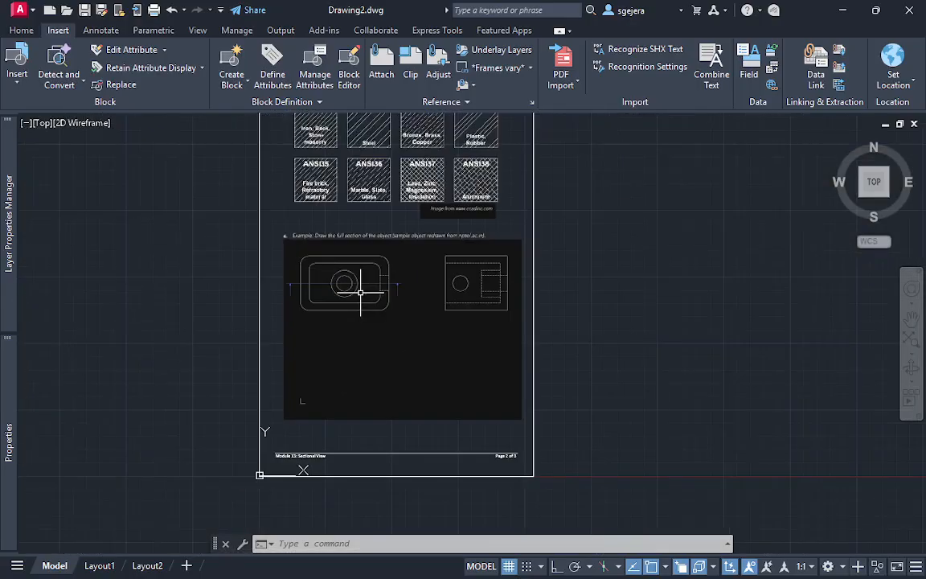
pyautogui.scroll(5, 384, 304)
pyautogui.moveTo(392, 233)
pyautogui.mouseDown(button='middle')
pyautogui.moveTo(365, 351)
pyautogui.moveTo(337, 259)
pyautogui.mouseUp(button='middle')
pyautogui.moveTo(472, 387); pyautogui.dragTo(407, 352, button='middle')
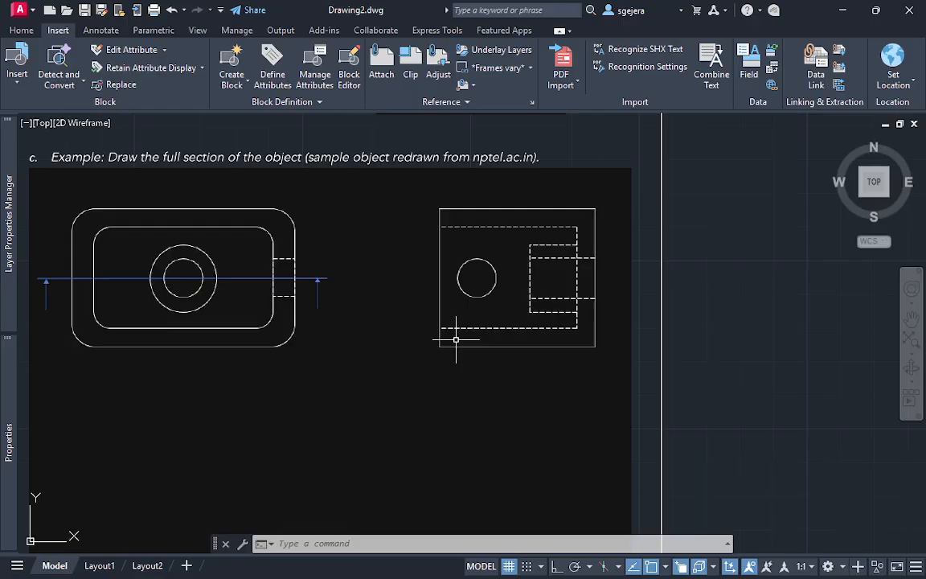
pyautogui.moveTo(405, 393); pyautogui.dragTo(410, 322, button='middle')
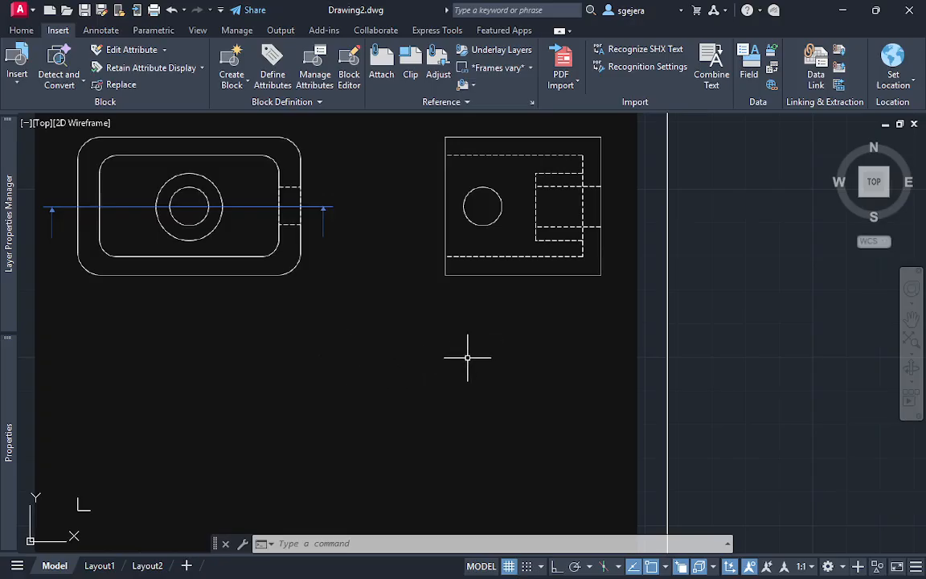
pyautogui.moveTo(466, 353); pyautogui.dragTo(488, 465, button='middle')
pyautogui.scroll(3, 282, 298)
pyautogui.scroll(-2, 310, 304)
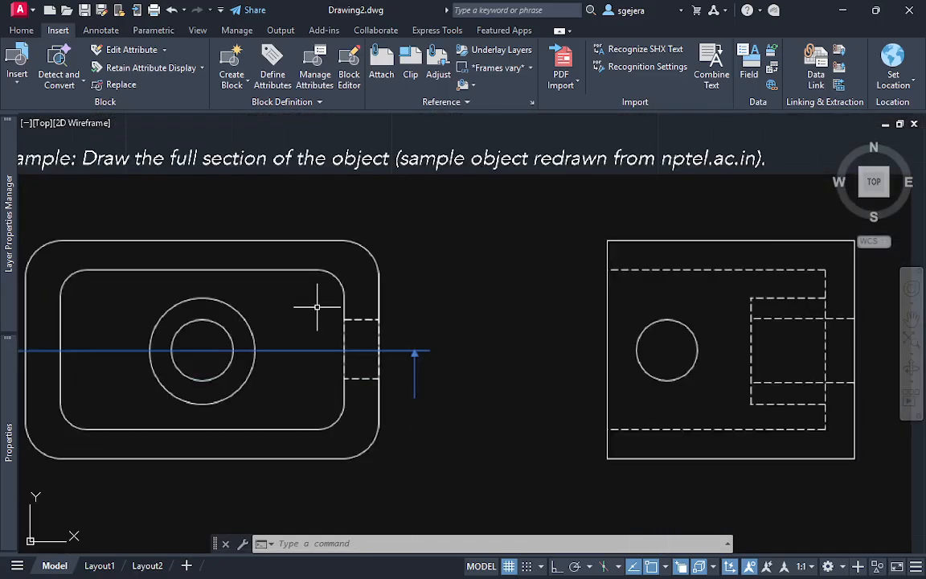
pyautogui.scroll(3, 316, 306)
pyautogui.scroll(3, 322, 305)
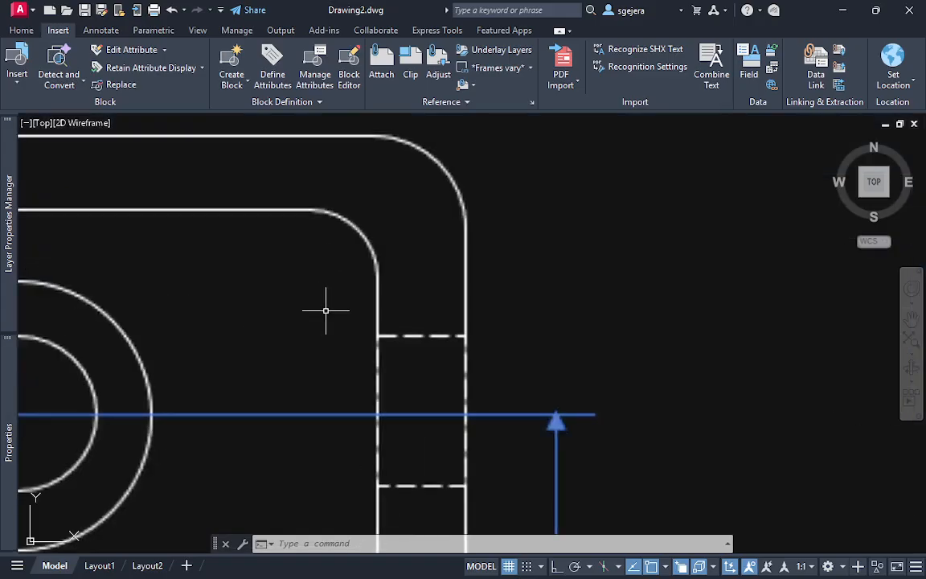
pyautogui.scroll(-3, 331, 310)
pyautogui.moveTo(318, 320); pyautogui.dragTo(323, 322, button='middle')
pyautogui.scroll(-2, 383, 300)
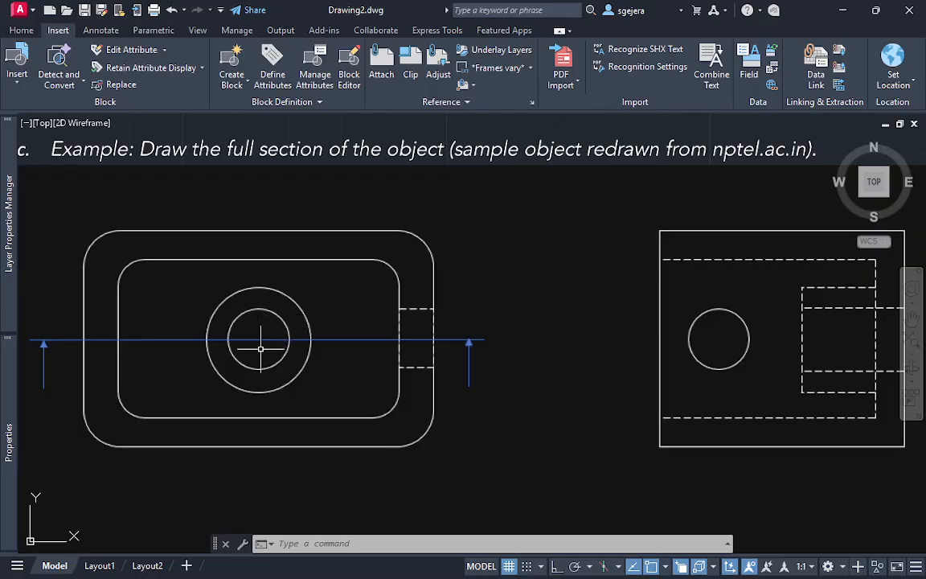
pyautogui.press('Return')
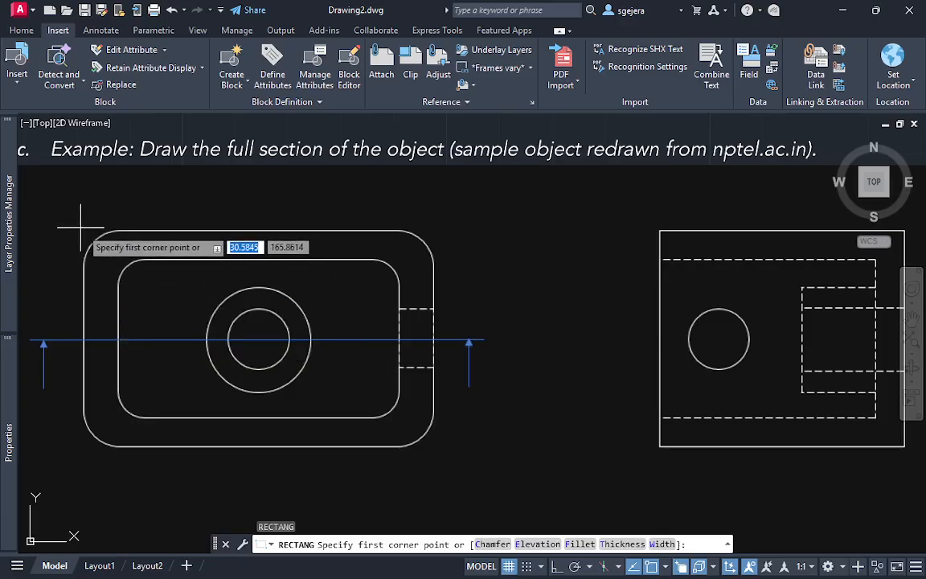
pyautogui.click(82, 229)
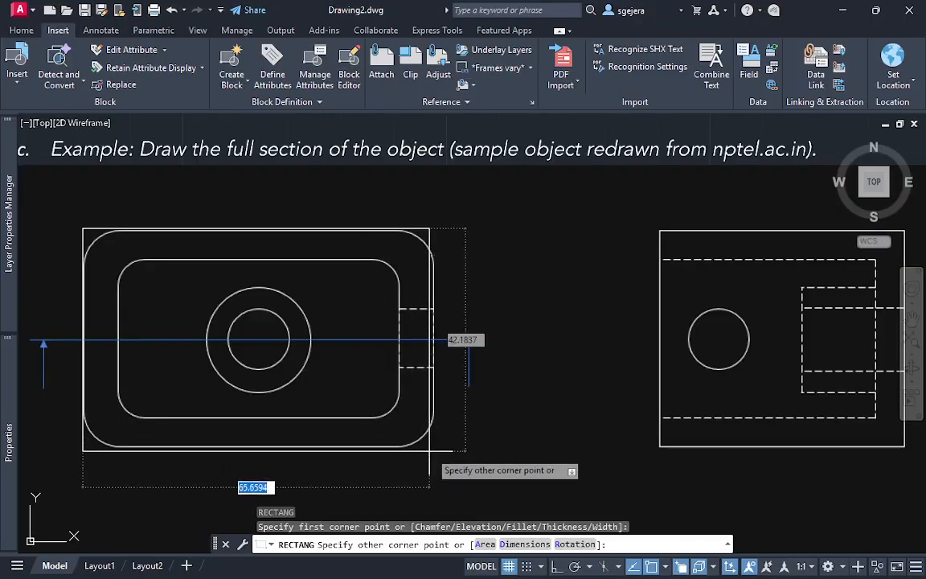
pyautogui.press('Escape')
# Create a new layer named ans and set its colour to yellow
pyautogui.moveTo(10, 262)
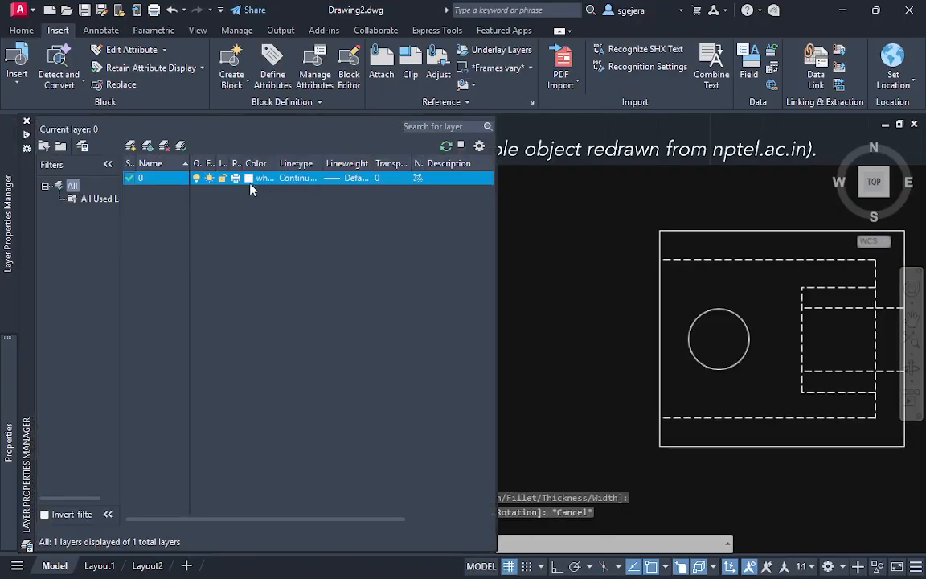
pyautogui.click(131, 146)
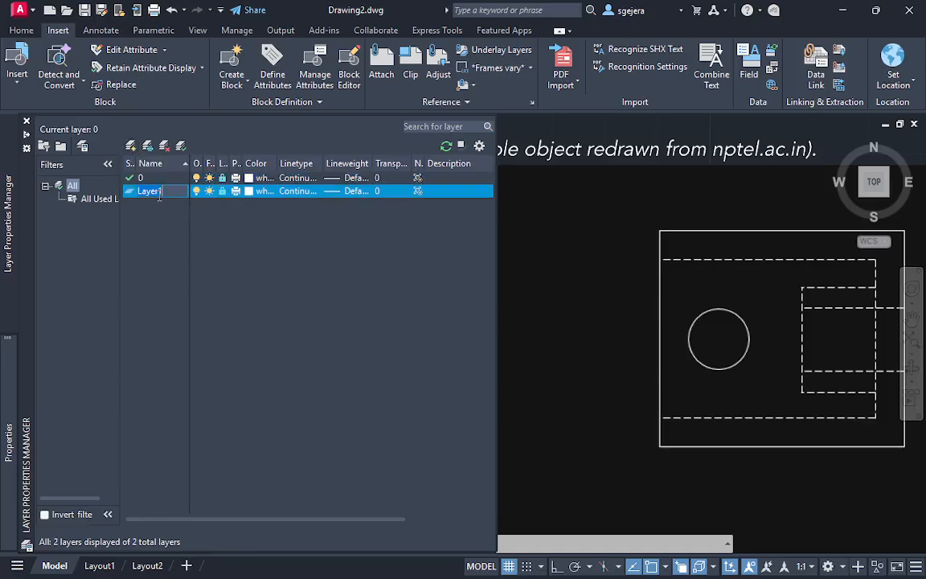
pyautogui.write('ans')
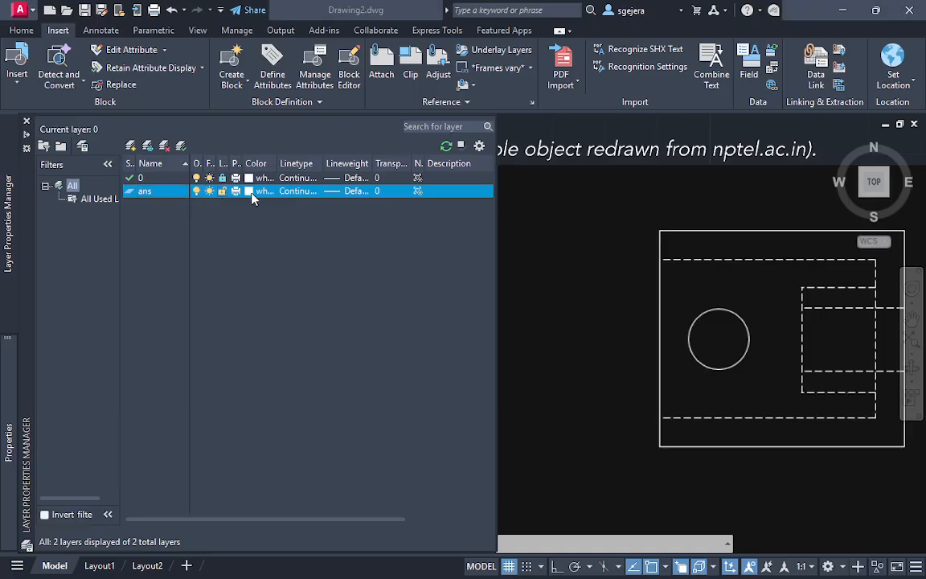
pyautogui.click(252, 193)
pyautogui.click(364, 328)
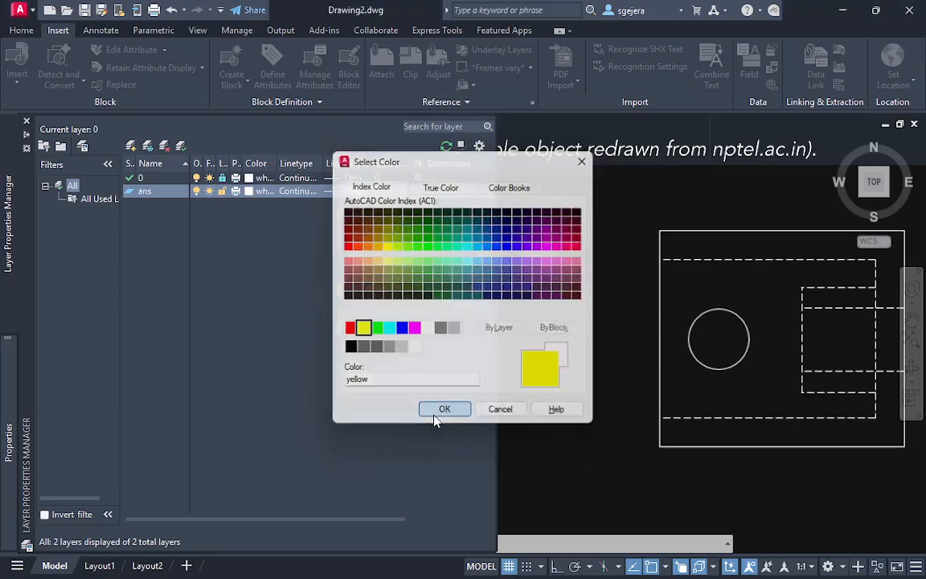
pyautogui.click(442, 410)
pyautogui.press('Escape')
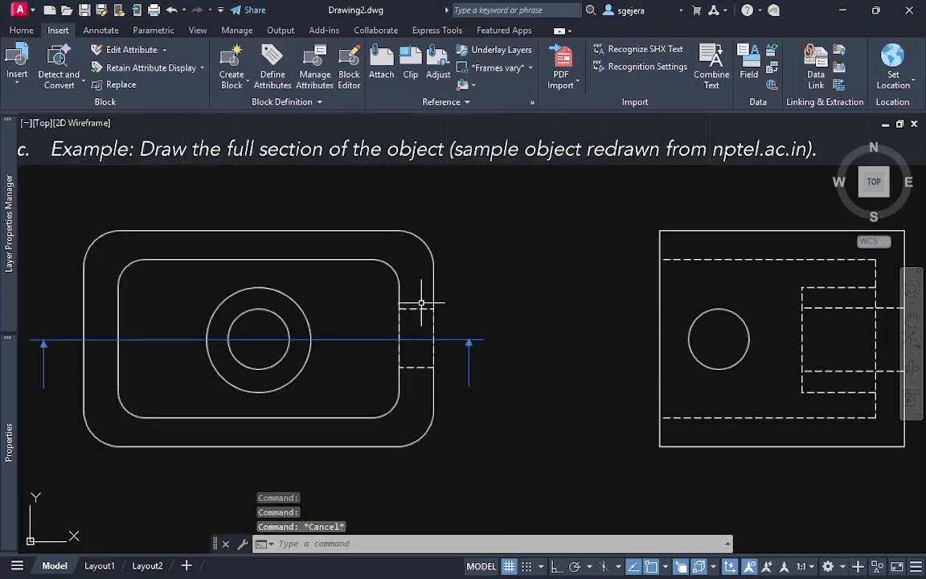
pyautogui.moveTo(9, 360)
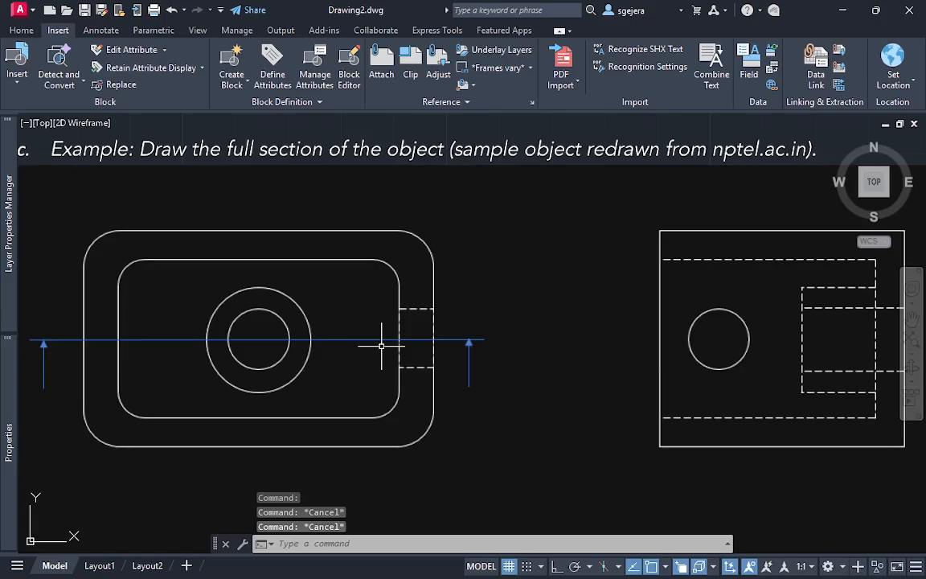
pyautogui.moveTo(389, 337); pyautogui.dragTo(422, 307, button='middle')
pyautogui.write('rec')
pyautogui.press('Return')
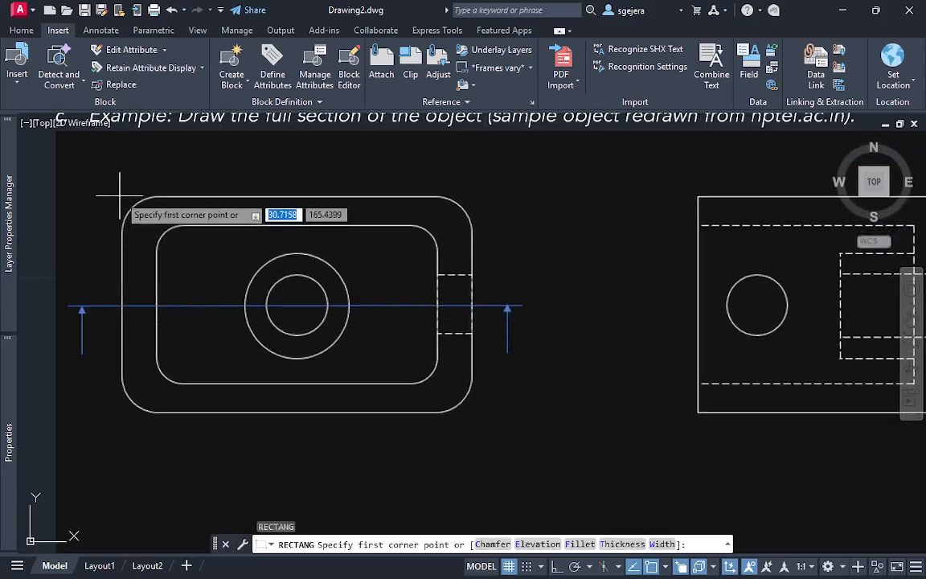
pyautogui.click(121, 194)
pyautogui.press('Escape')
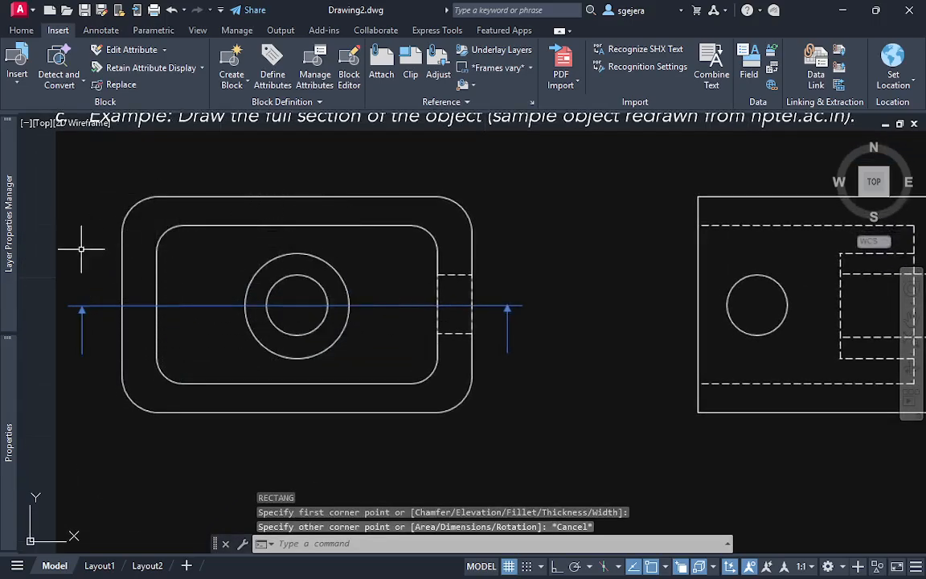
# Make the ans layer current and draw a rectangle about 67 by 41 units around the outer rounded outline of the underlay
pyautogui.moveTo(9, 244)
pyautogui.doubleClick(134, 194)
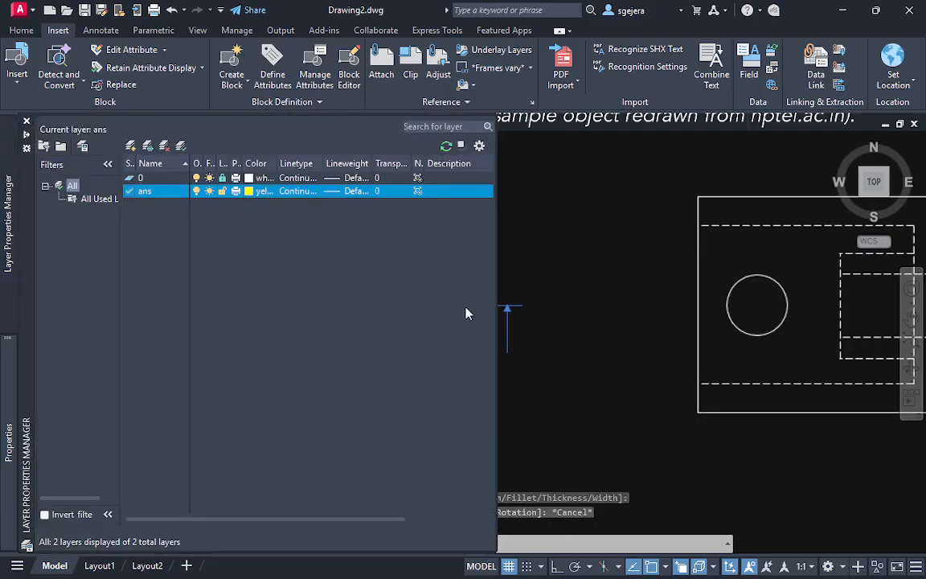
pyautogui.write('re')
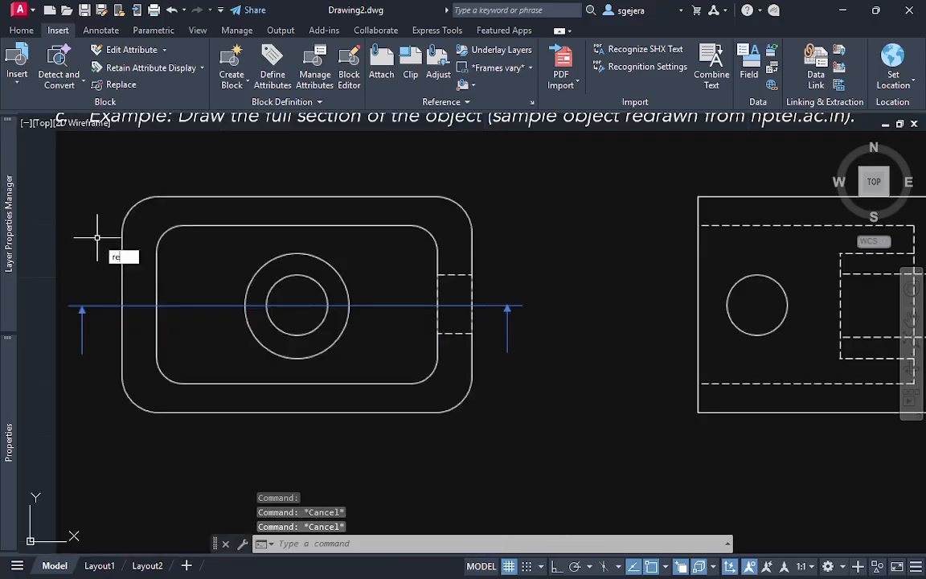
pyautogui.write('c')
pyautogui.press('Return')
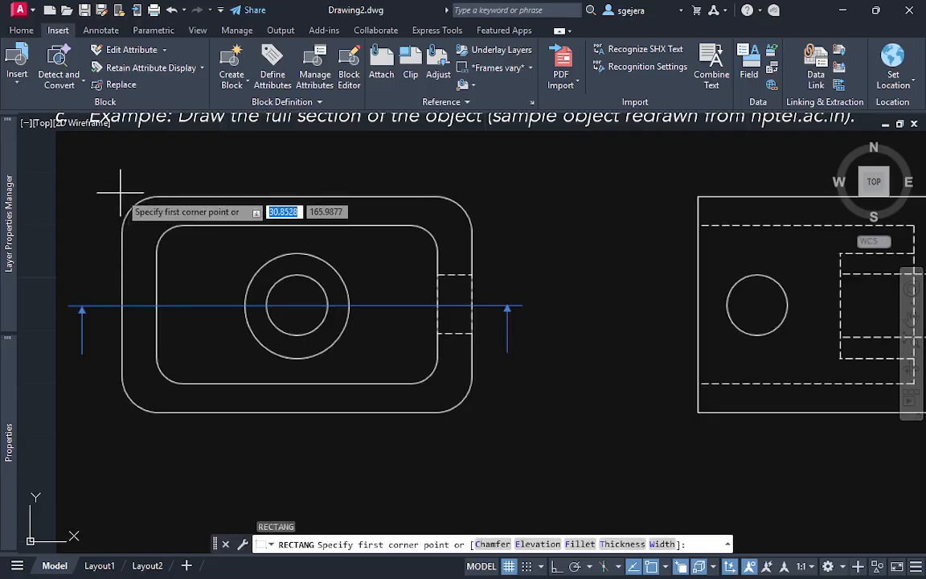
pyautogui.click(120, 196)
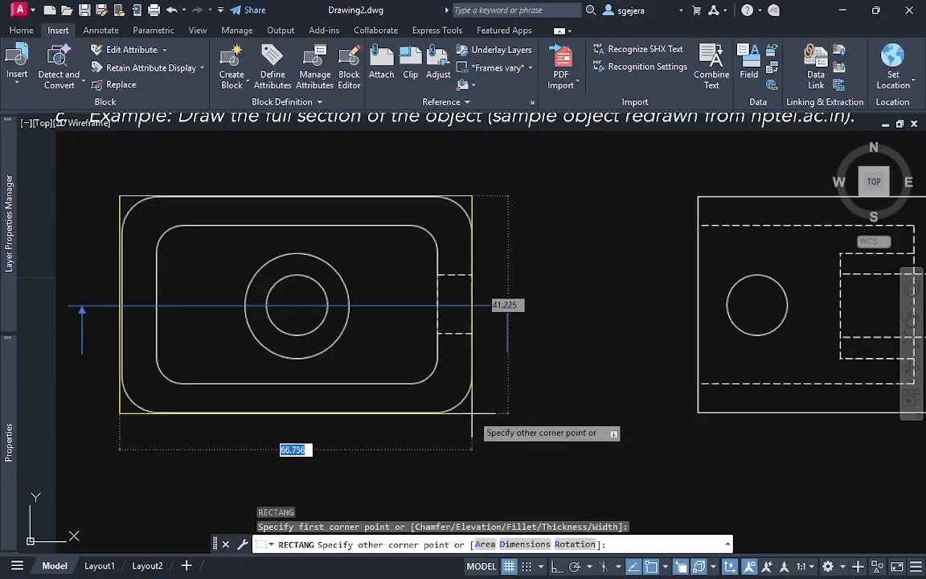
pyautogui.click(472, 413)
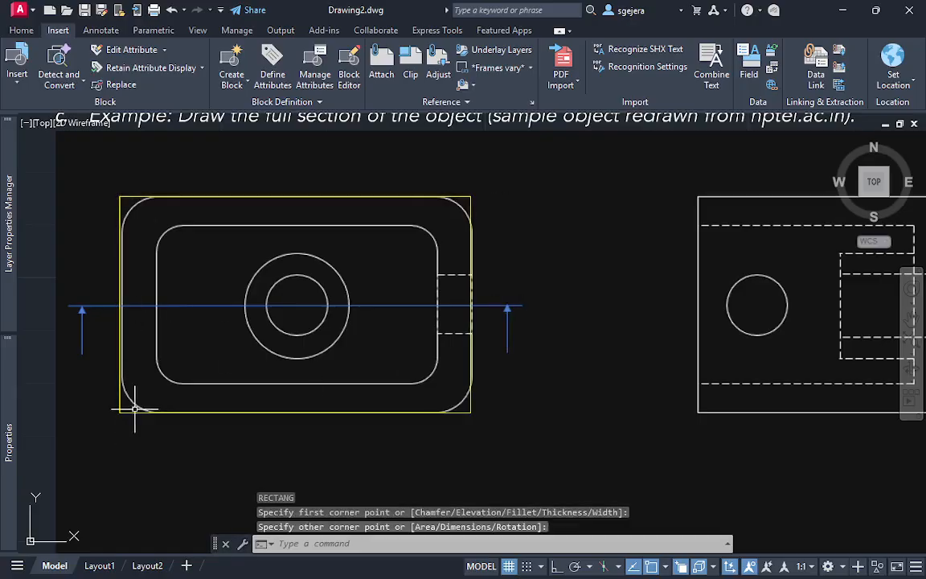
# Move the yellow rectangle by its lower-left corner to line it up with the outer rounded outline
pyautogui.click(120, 413)
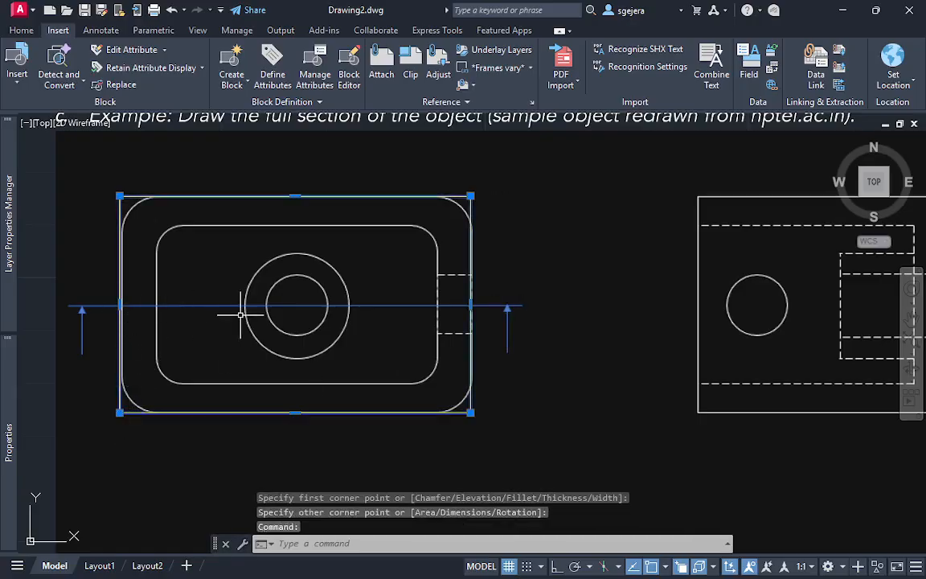
pyautogui.write('m')
pyautogui.press('Return')
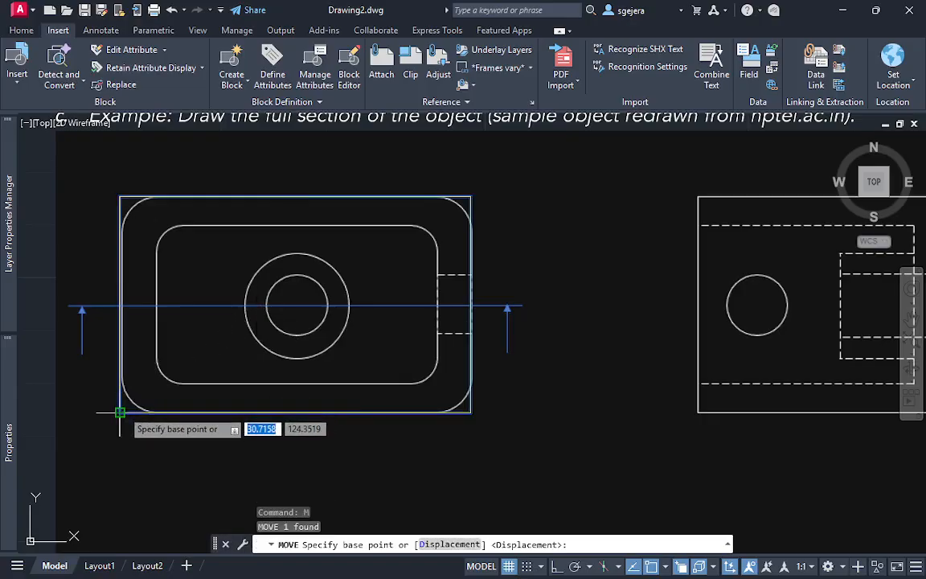
pyautogui.click(119, 413)
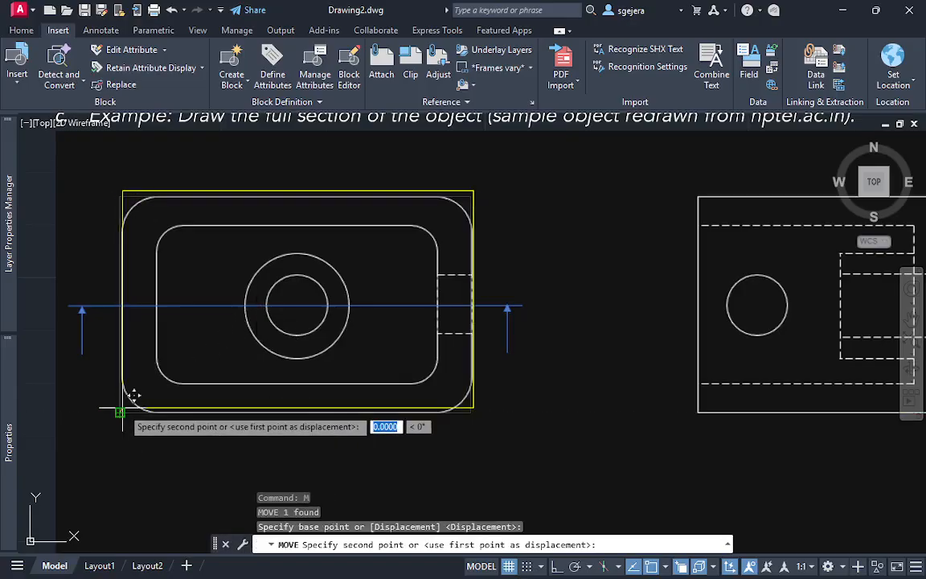
pyautogui.scroll(2, 119, 410)
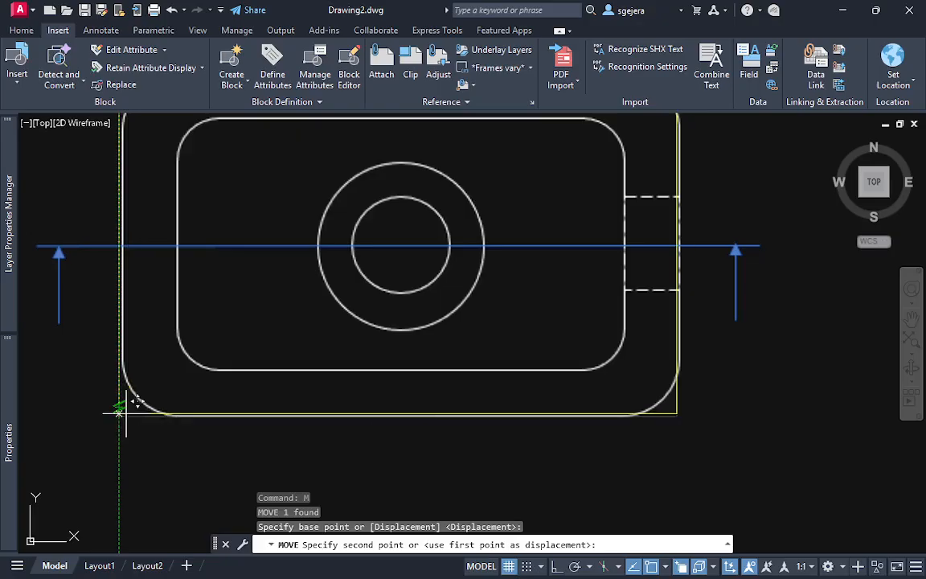
pyautogui.click(127, 402)
pyautogui.scroll(-4, 229, 374)
pyautogui.scroll(2, 234, 377)
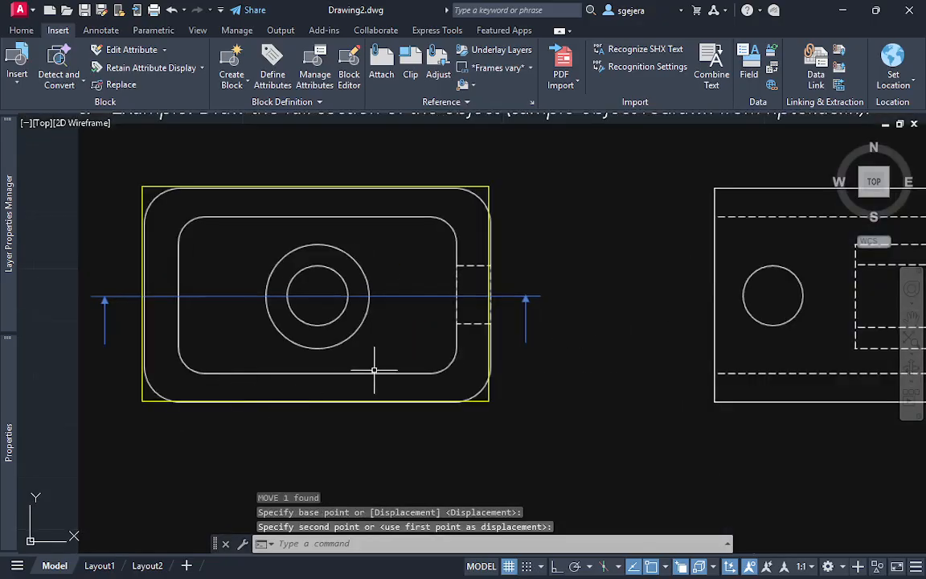
# Try to move the yellow rectangle by its upper-left corner onto the outer outline's upper and left edges
pyautogui.click(492, 407)
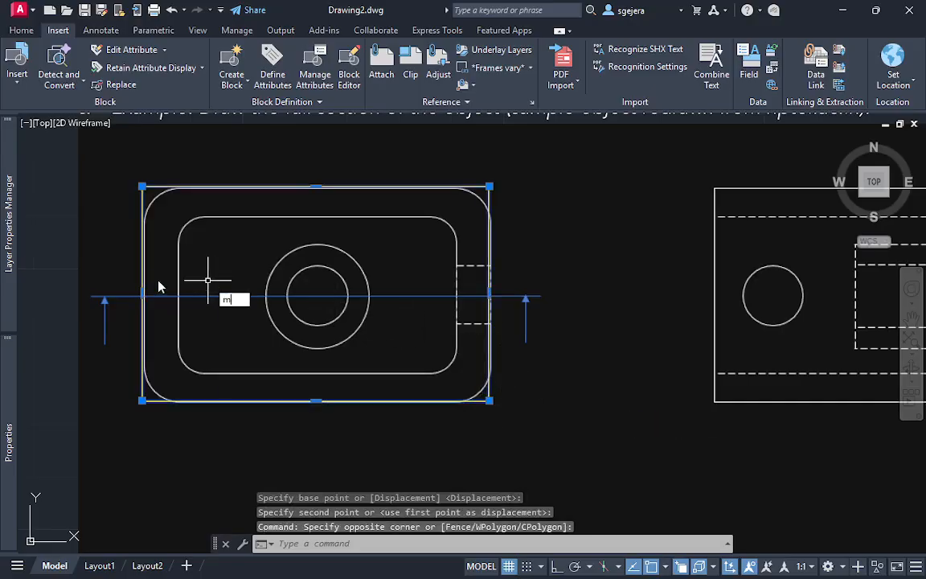
pyautogui.write('m')
pyautogui.press('Return')
pyautogui.click(142, 185)
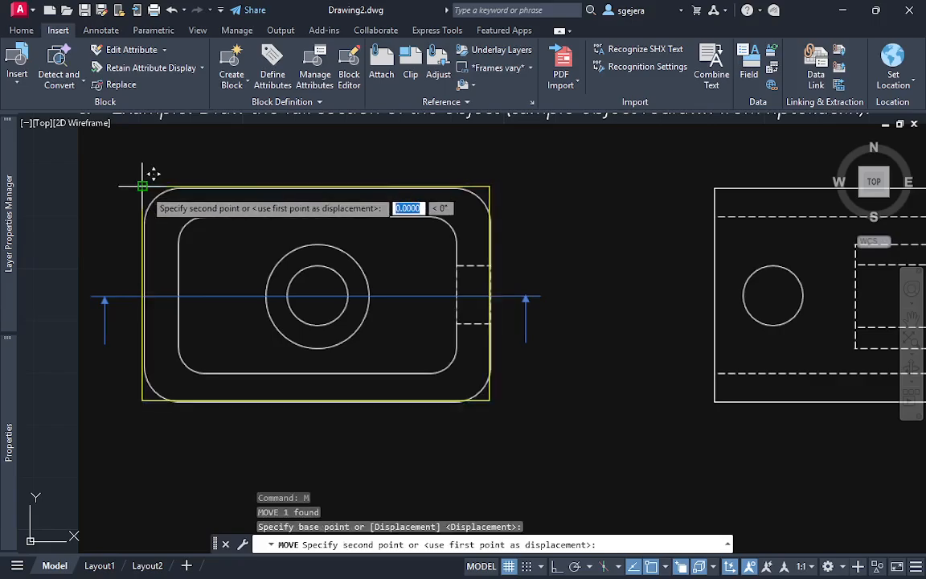
pyautogui.scroll(3, 153, 177)
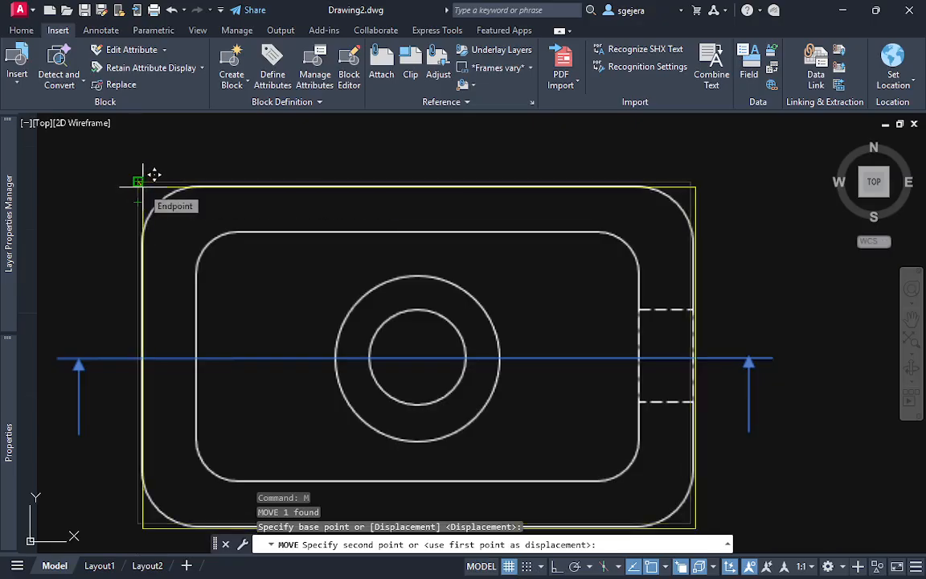
pyautogui.click(140, 181)
pyautogui.scroll(-2, 569, 333)
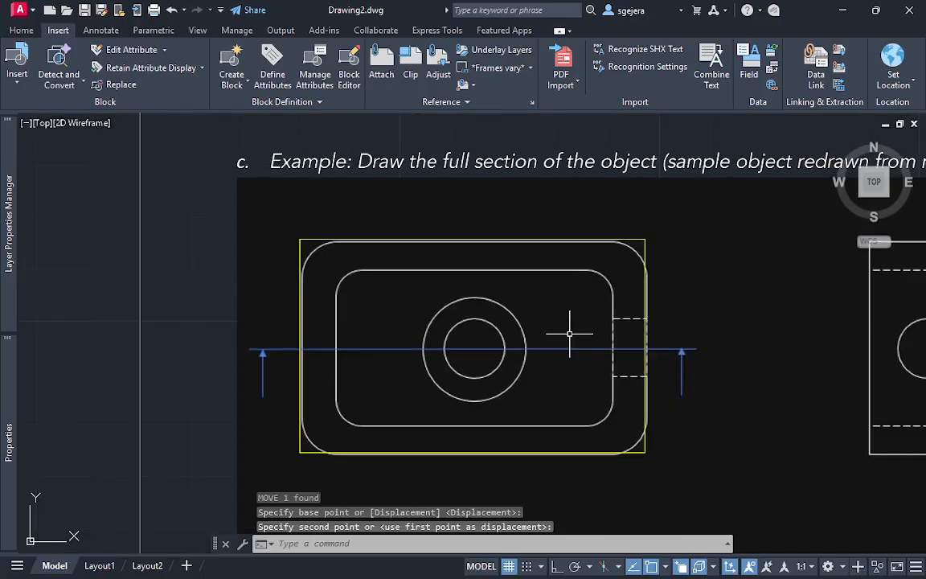
# Try to shift the yellow rectangle by its lower-left corner so that it meets the outer outline's lower and left edges
pyautogui.click(607, 475)
pyautogui.click(443, 440)
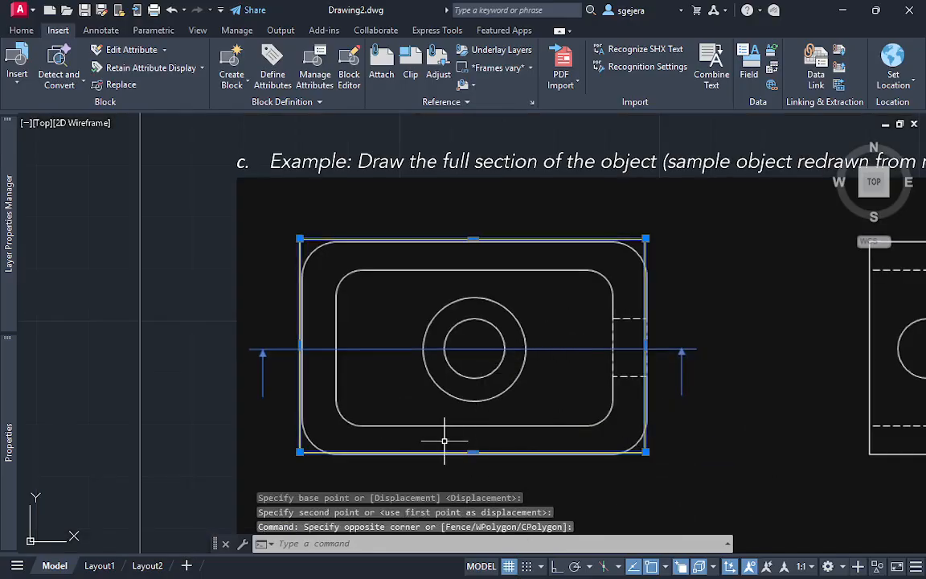
pyautogui.scroll(4, 436, 430)
pyautogui.scroll(-2, 435, 429)
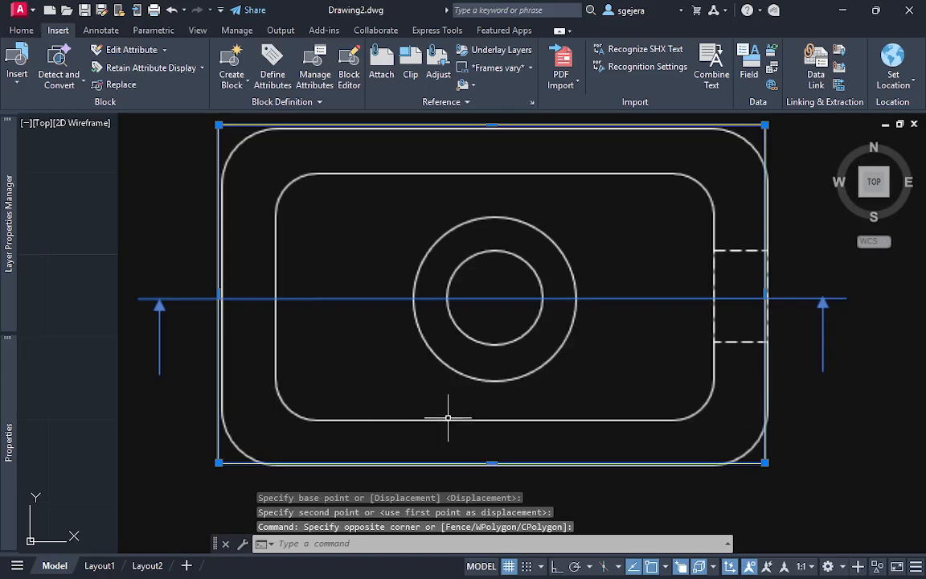
pyautogui.scroll(-2, 441, 414)
pyautogui.scroll(2, 475, 408)
pyautogui.moveTo(479, 406); pyautogui.dragTo(432, 375, button='middle')
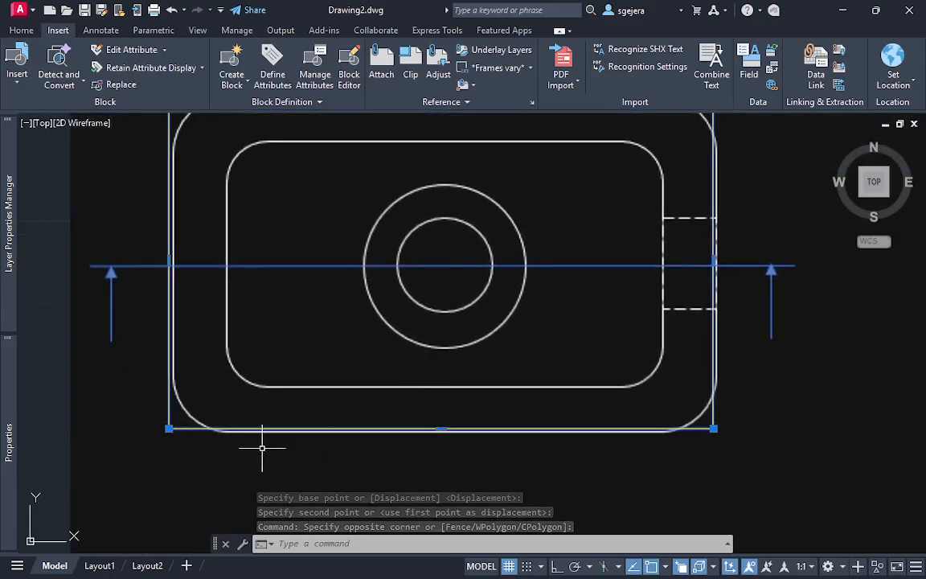
pyautogui.moveTo(231, 360); pyautogui.dragTo(234, 383, button='middle')
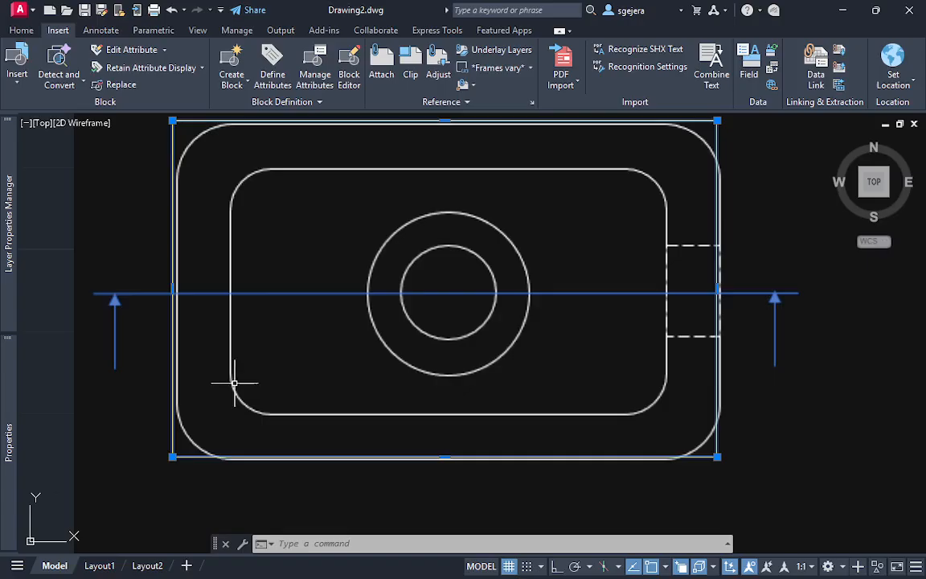
pyautogui.write('m')
pyautogui.press('Return')
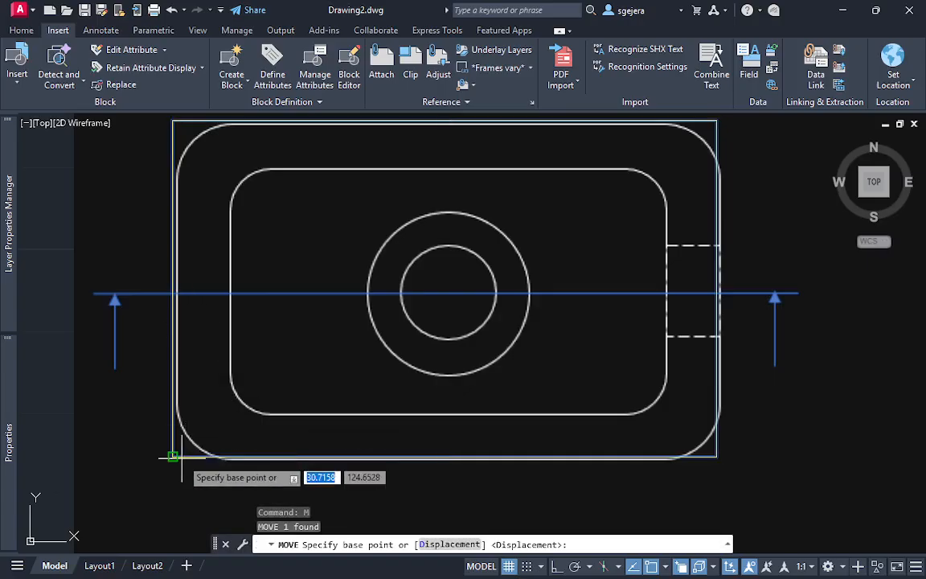
pyautogui.click(173, 456)
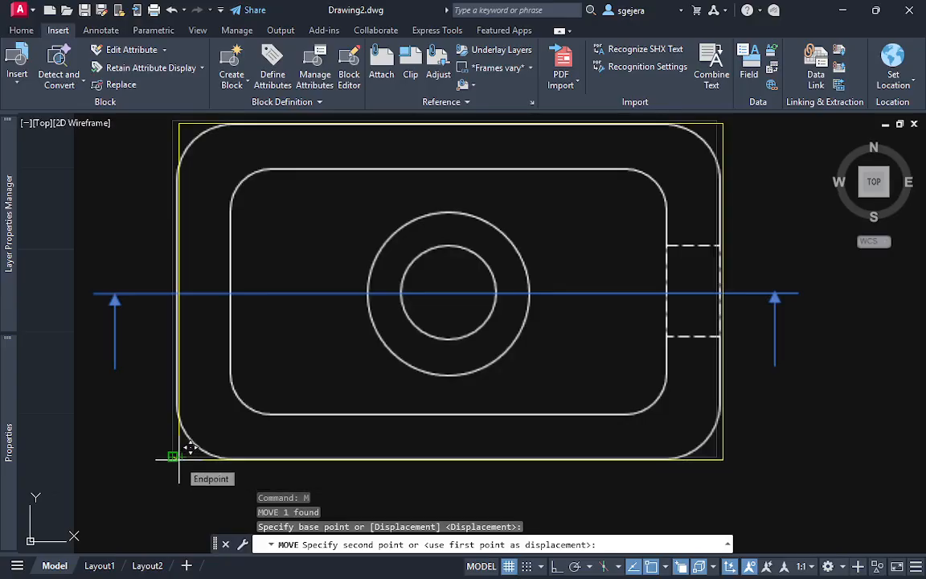
pyautogui.click(178, 458)
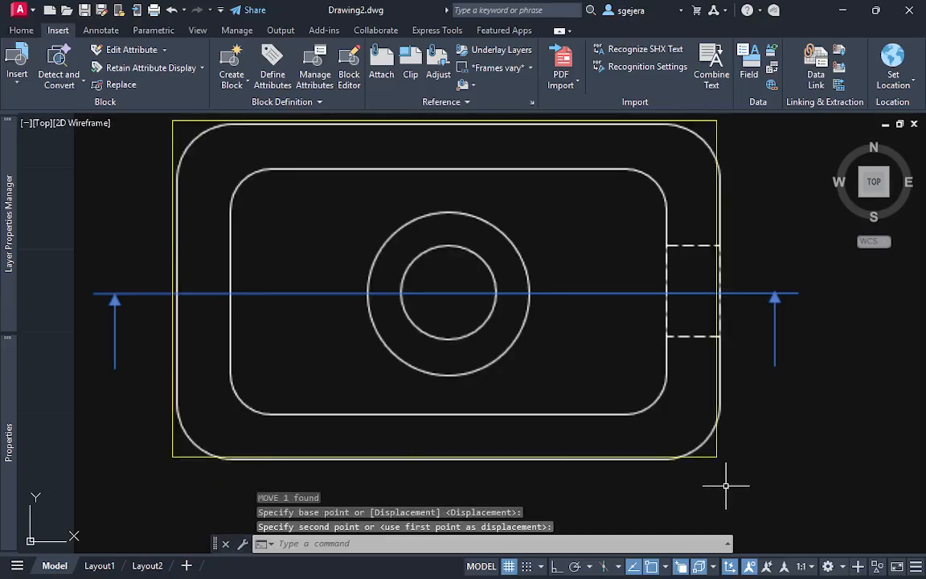
pyautogui.click(693, 441)
pyautogui.click(721, 467)
pyautogui.press('Escape')
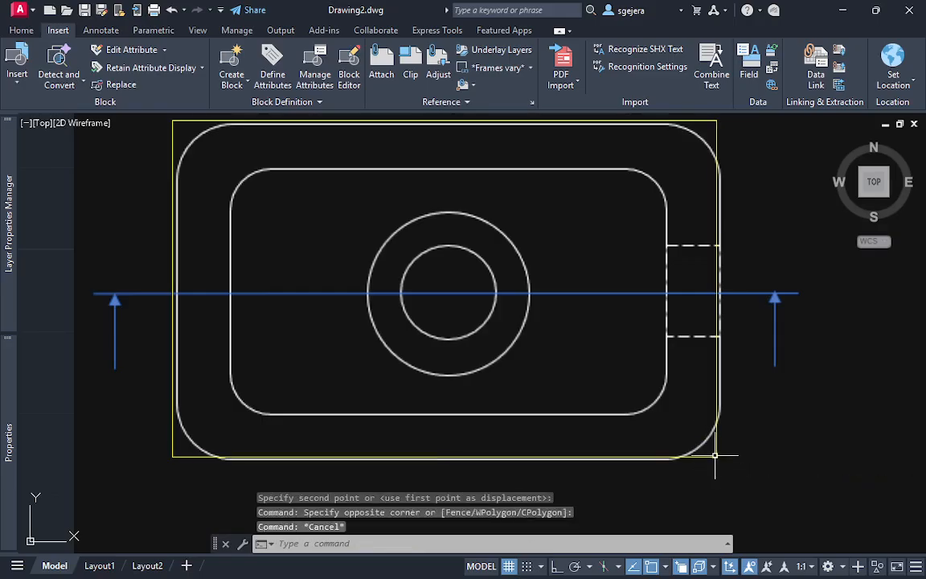
pyautogui.click(718, 457)
pyautogui.click(716, 456)
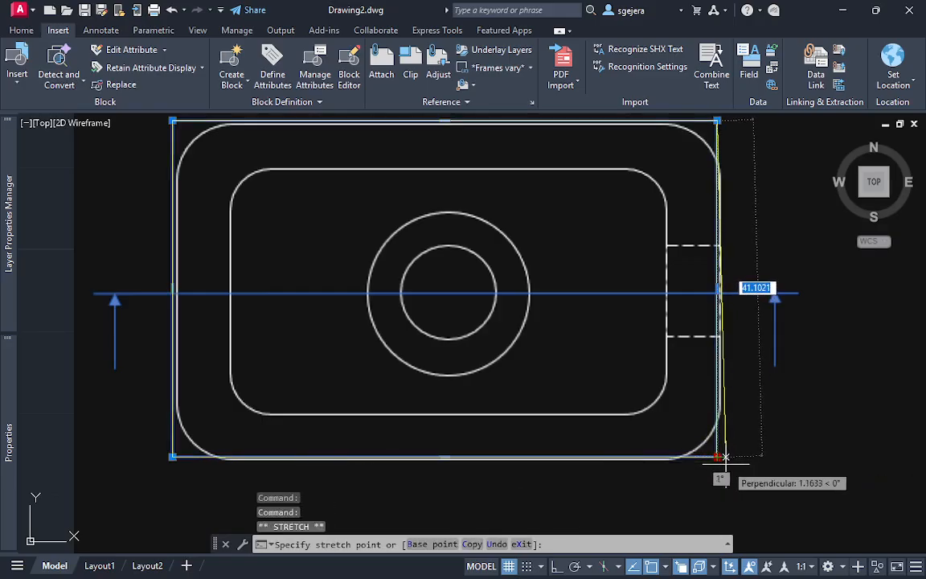
pyautogui.press('Escape')
pyautogui.press('Escape')
# Delete the misaligned yellow rectangle around the outer outline
pyautogui.click(727, 445)
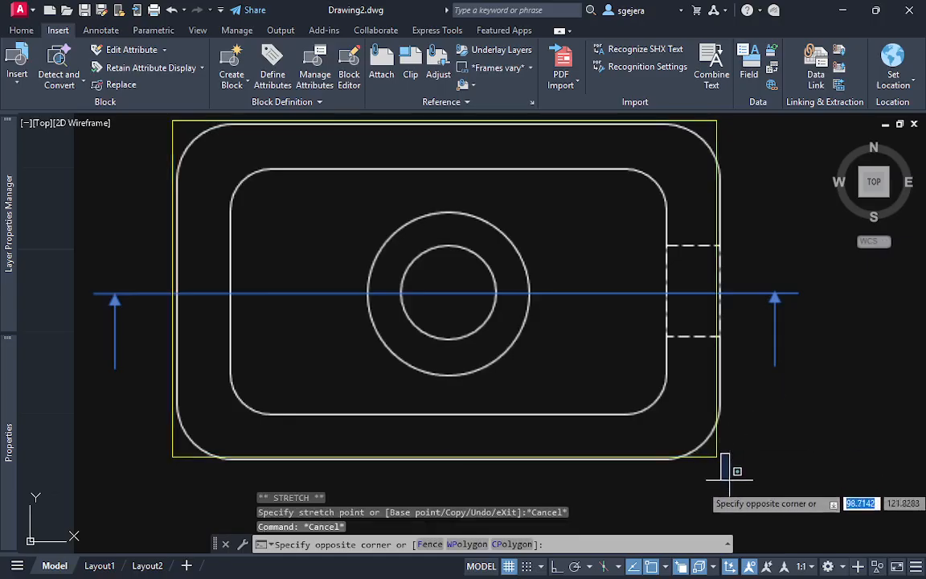
pyautogui.click(692, 440)
pyautogui.press('Delete')
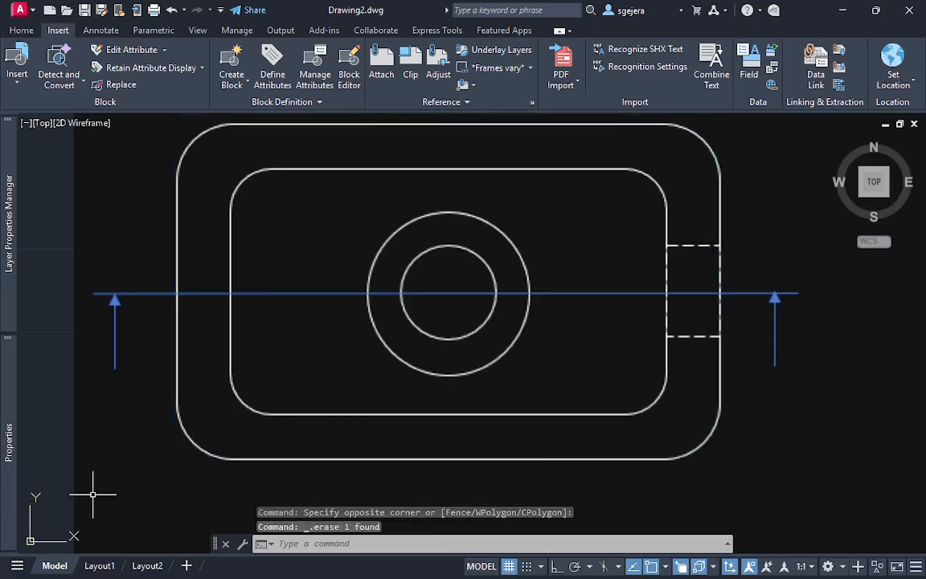
# Draw a horizontal line about 25 units long over the outer outline's bottom edge, extending beyond its lower-left corner
pyautogui.write('l')
pyautogui.press('Return')
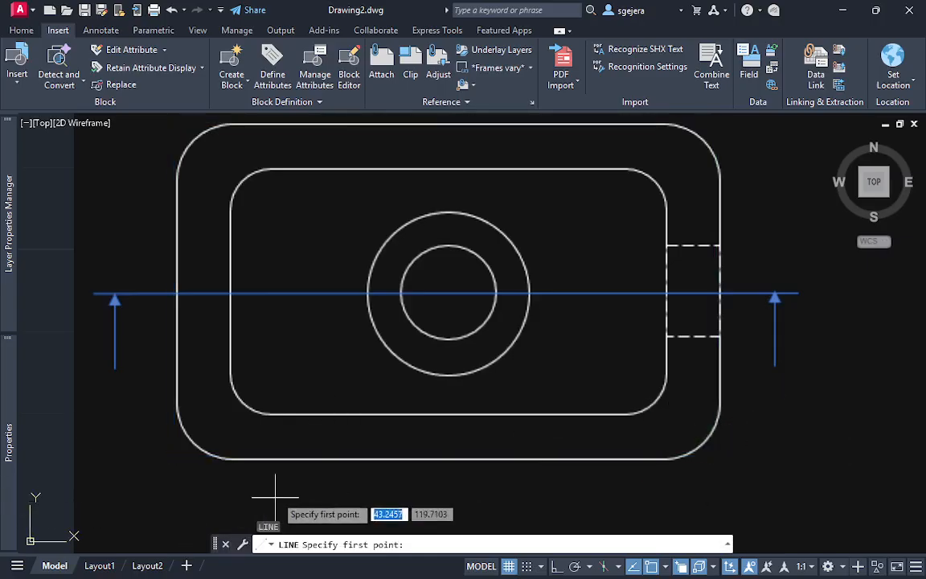
pyautogui.click(299, 458)
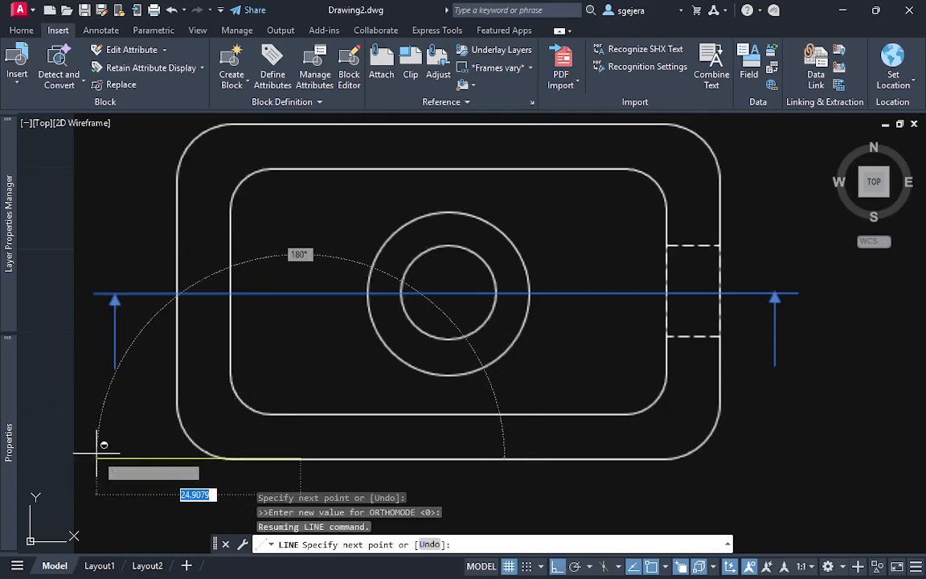
pyautogui.keyDown('shift'); pyautogui.click(97, 454); pyautogui.keyUp('shift')
pyautogui.press('Escape')
# Draw a vertical line over the outer outline's left edge, running down past the bottom line
pyautogui.press('Return')
pyautogui.click(178, 326)
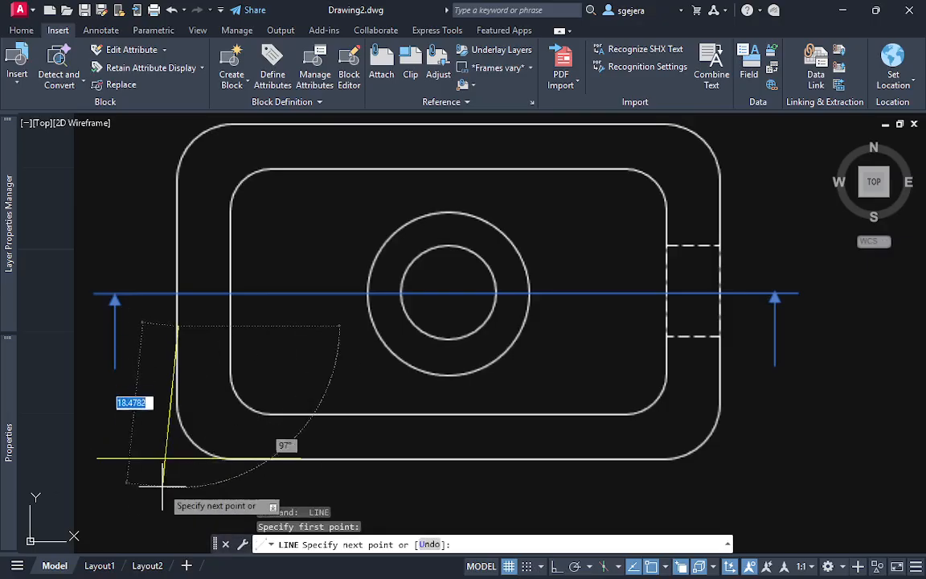
pyautogui.keyDown('shift'); pyautogui.click(180, 515); pyautogui.keyUp('shift')
pyautogui.press('Escape')
pyautogui.press('Escape')
pyautogui.moveTo(241, 292); pyautogui.dragTo(238, 308, button='middle')
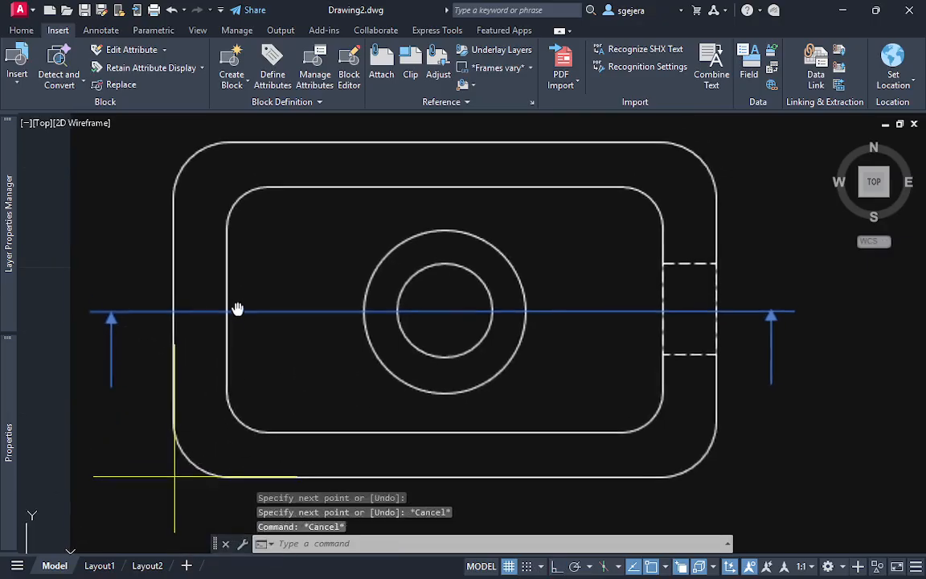
pyautogui.write('E')
pyautogui.press('Escape')
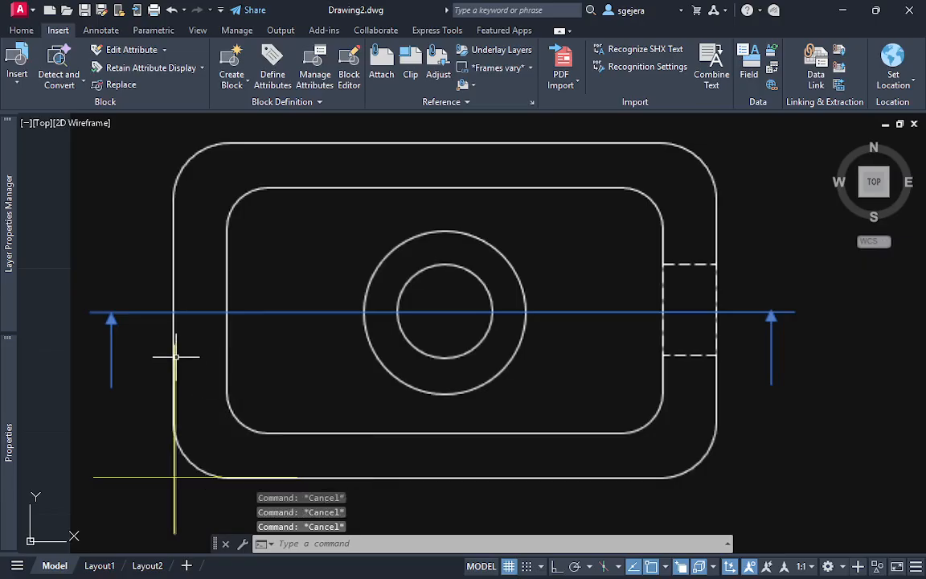
# Lengthen the left vertical line upward past the outer outline's top edge
pyautogui.click(176, 351)
pyautogui.moveTo(175, 344)
pyautogui.click(228, 386)
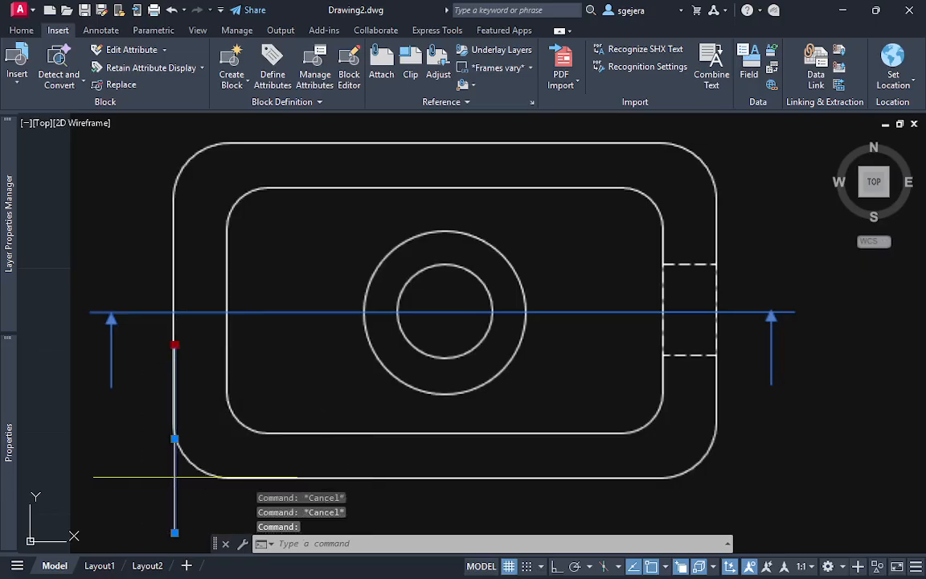
pyautogui.moveTo(181, 148); pyautogui.dragTo(187, 209, button='middle')
pyautogui.click(182, 167)
pyautogui.press('Escape')
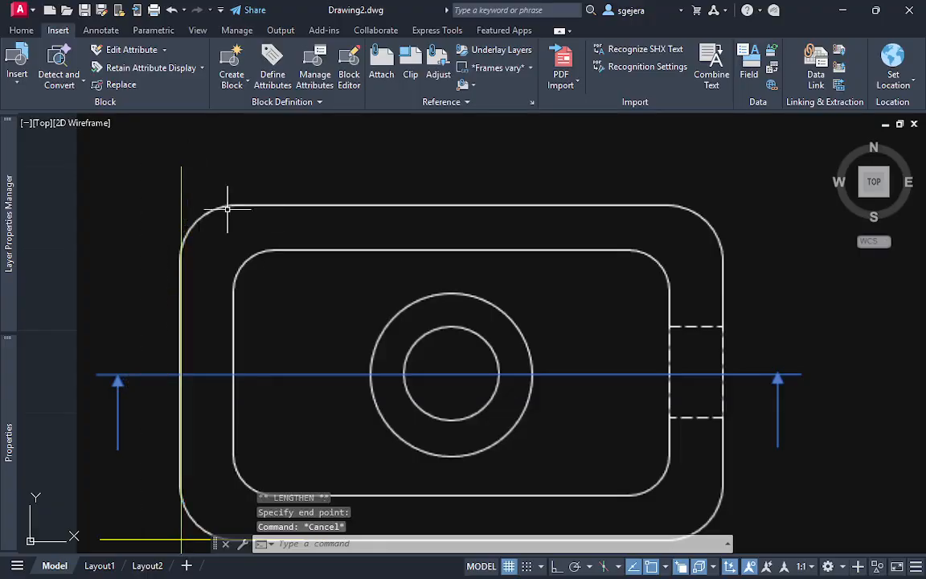
# Draw a horizontal line over the outer outline's top edge, extending past its right side
pyautogui.moveTo(297, 258); pyautogui.dragTo(271, 229, button='middle')
pyautogui.write('l')
pyautogui.press('Return')
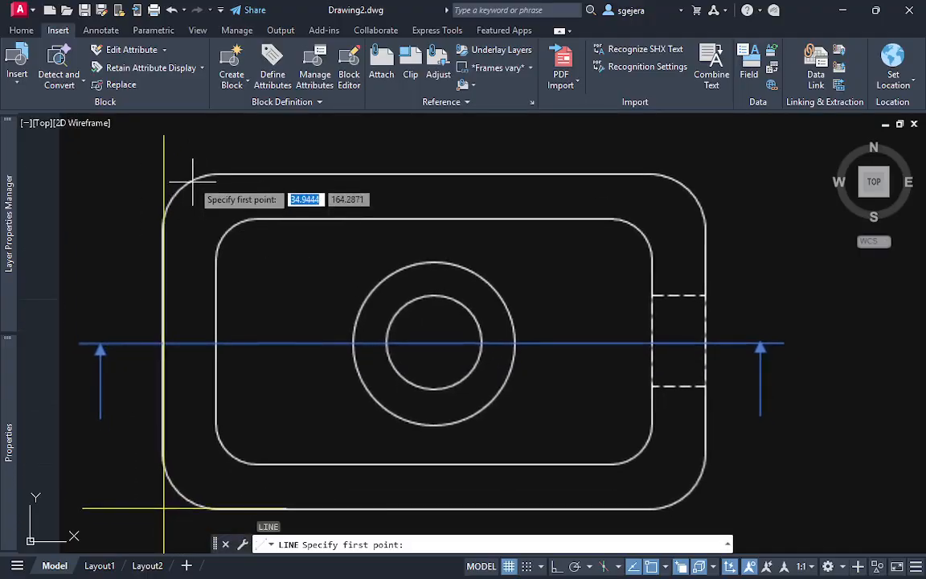
pyautogui.click(208, 174)
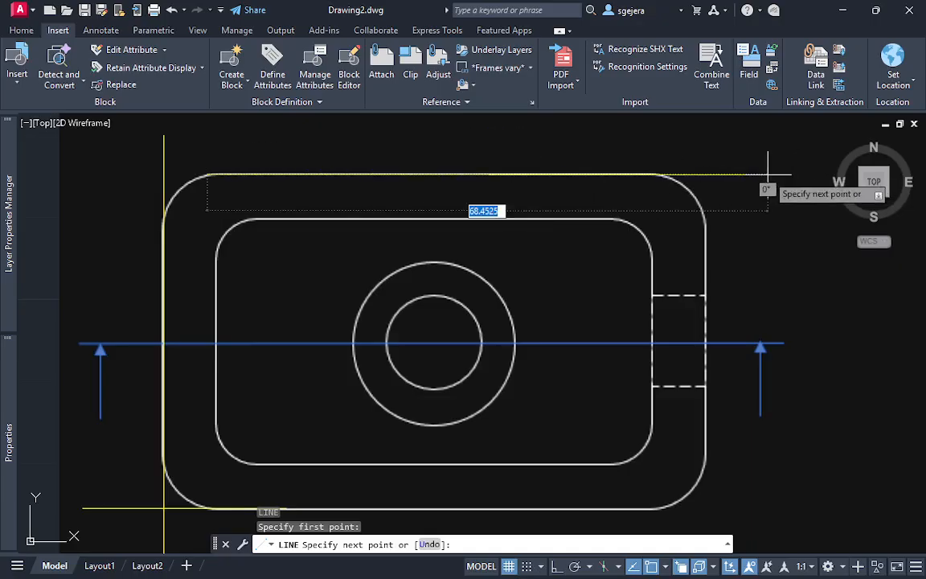
pyautogui.click(784, 173)
pyautogui.press('Escape')
# Draw a vertical line about 29 units long over the outline's right edge, from the dashed hole's lower corner up past the top line
pyautogui.press('Return')
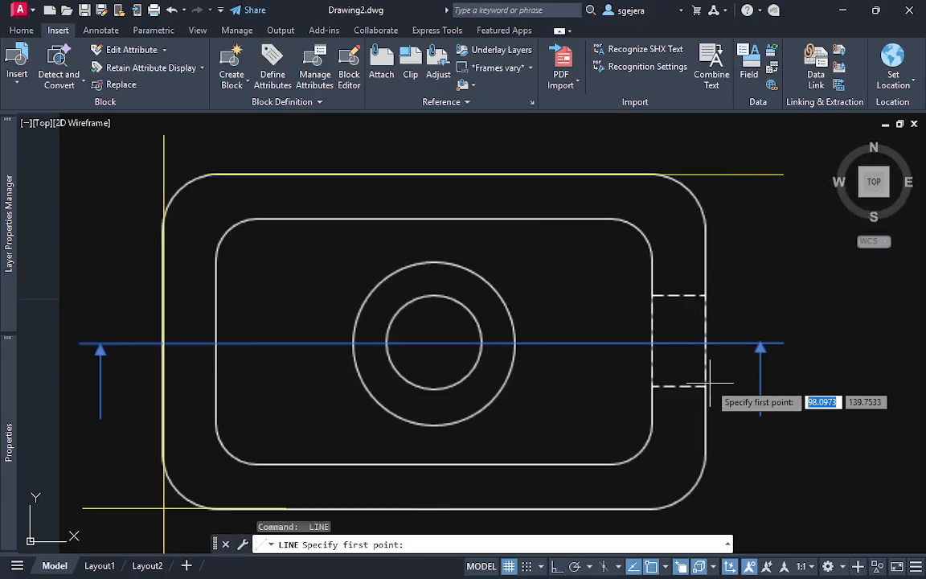
pyautogui.click(706, 385)
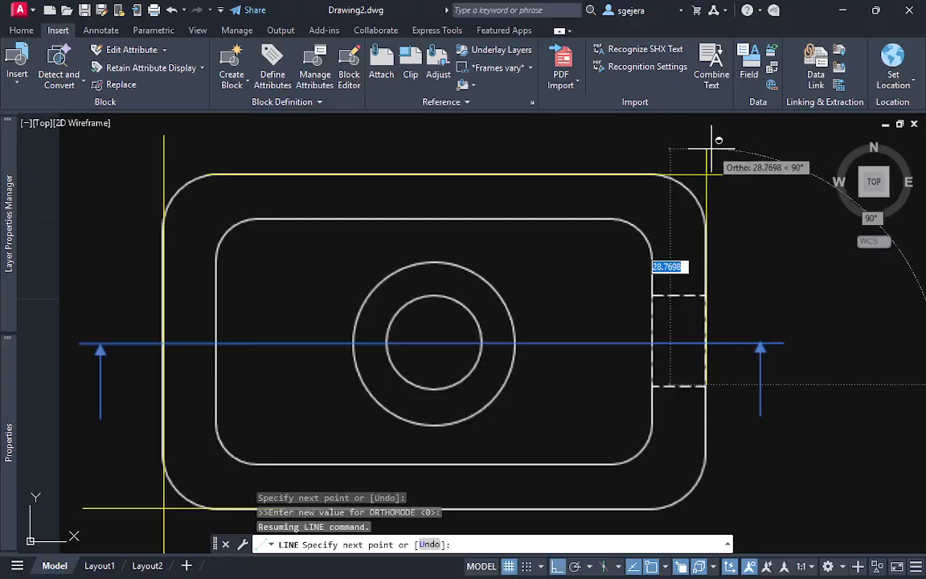
pyautogui.keyDown('shift'); pyautogui.click(710, 147); pyautogui.keyUp('shift')
pyautogui.press('Escape')
pyautogui.press('Escape')
# Draw a rectangle from the lower-left intersection to the upper-right intersection of the yellow construction lines
pyautogui.moveTo(423, 369); pyautogui.dragTo(434, 280, button='middle')
pyautogui.write('rec')
pyautogui.press('Return')
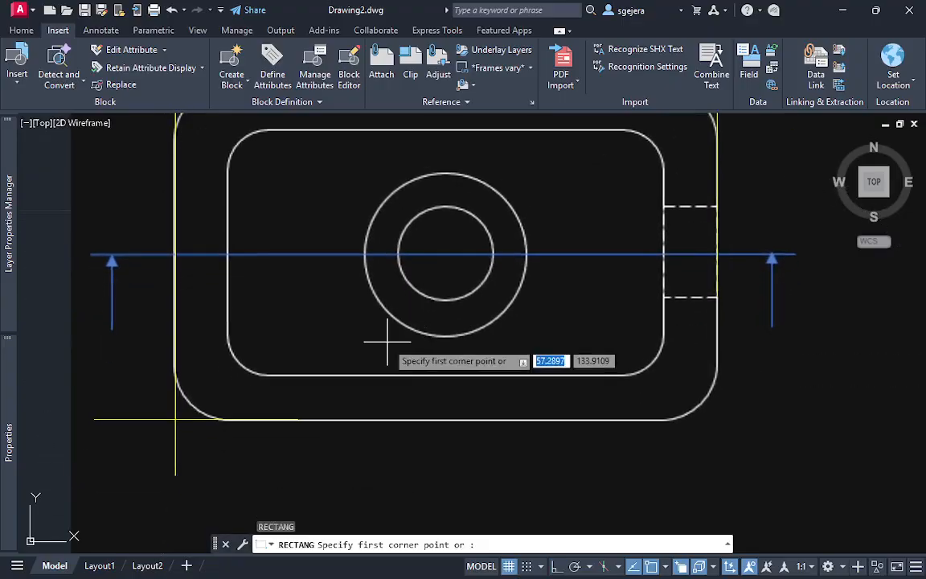
pyautogui.moveTo(384, 347); pyautogui.dragTo(361, 400, button='middle')
pyautogui.click(152, 471)
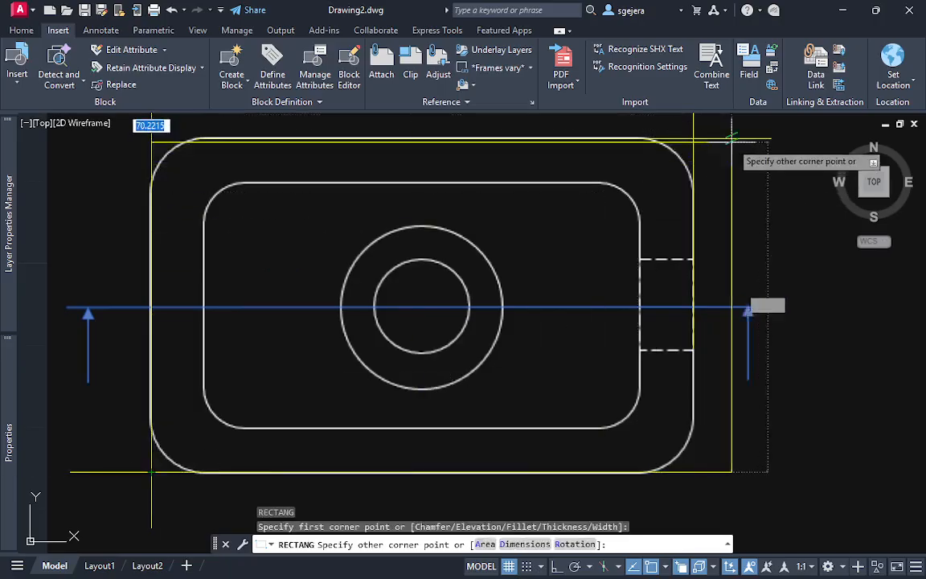
pyautogui.press('Escape')
# Trim the ends of the yellow construction lines that extend beyond the outer rectangle
pyautogui.press('Escape')
pyautogui.moveTo(735, 188); pyautogui.dragTo(744, 217, button='middle')
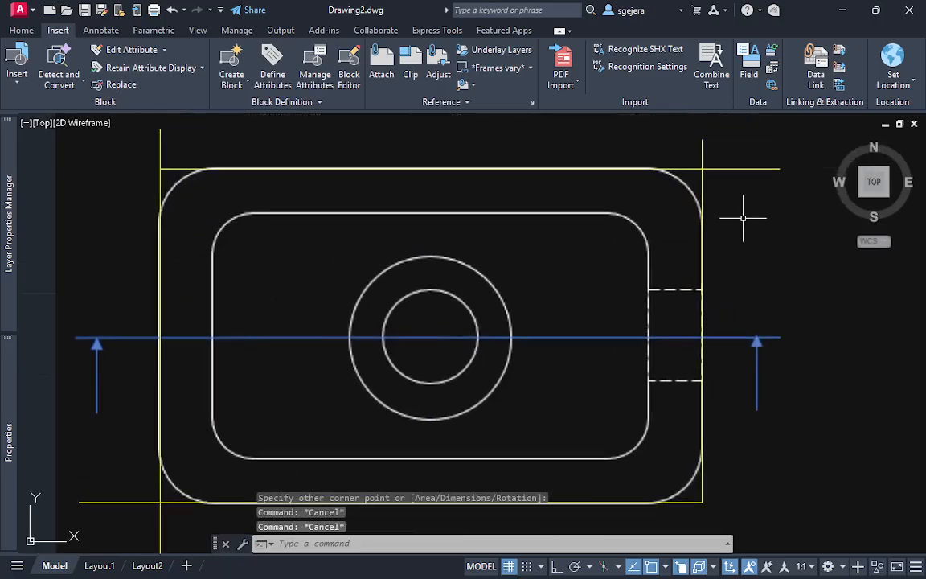
pyautogui.scroll(-2, 758, 215)
pyautogui.write('tr')
pyautogui.press('Return')
pyautogui.click(768, 206)
pyautogui.moveTo(768, 206)
pyautogui.mouseDown()
pyautogui.moveTo(662, 155)
pyautogui.moveTo(373, 169)
pyautogui.mouseUp()
pyautogui.moveTo(341, 386)
pyautogui.mouseDown()
pyautogui.moveTo(414, 424)
pyautogui.moveTo(623, 441)
pyautogui.mouseUp()
pyautogui.press('Escape')
pyautogui.press('Escape')
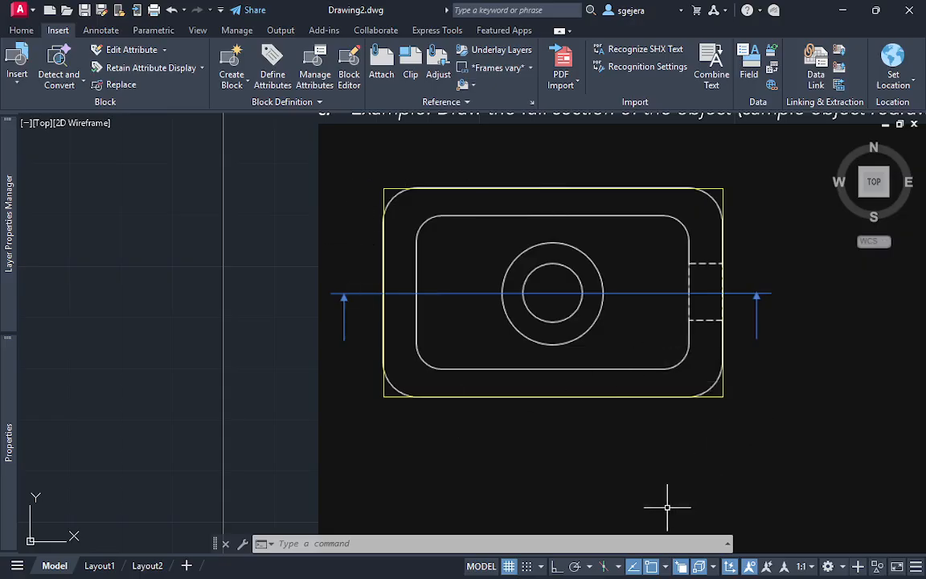
# Enable the Geometric Center object snap and draw a rectangle about 26 by 15 units from the outer rectangle's centre to the inner outline's lower-right corner
pyautogui.click(665, 568)
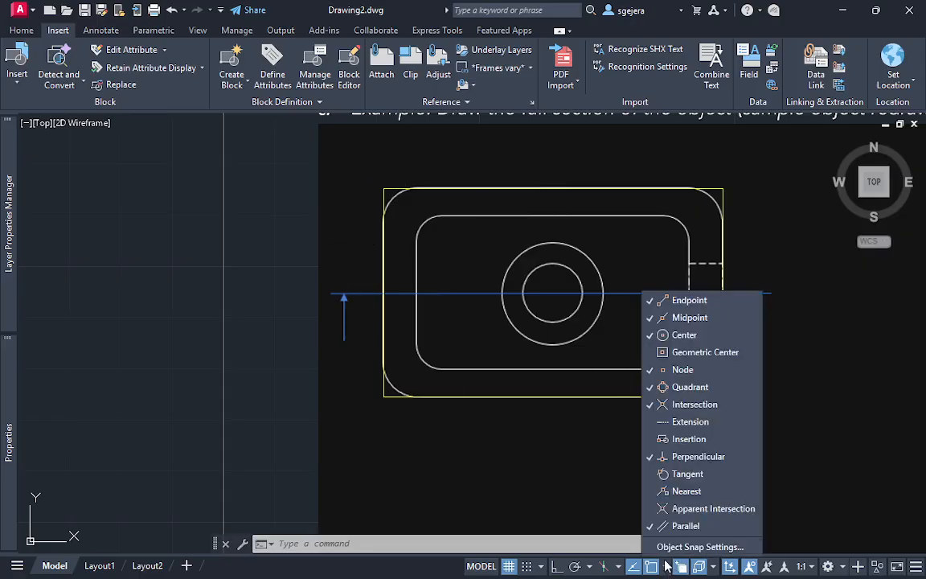
pyautogui.click(806, 350)
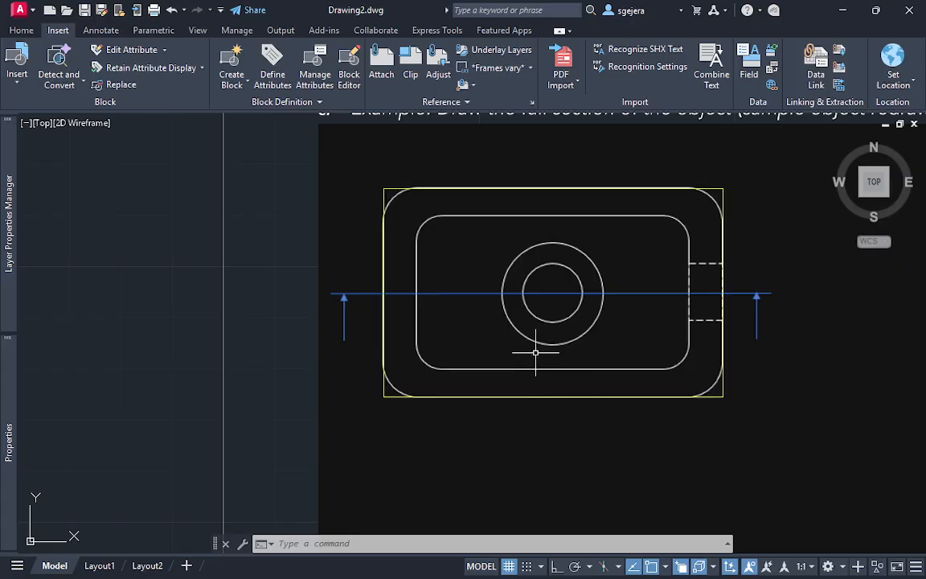
pyautogui.write('C')
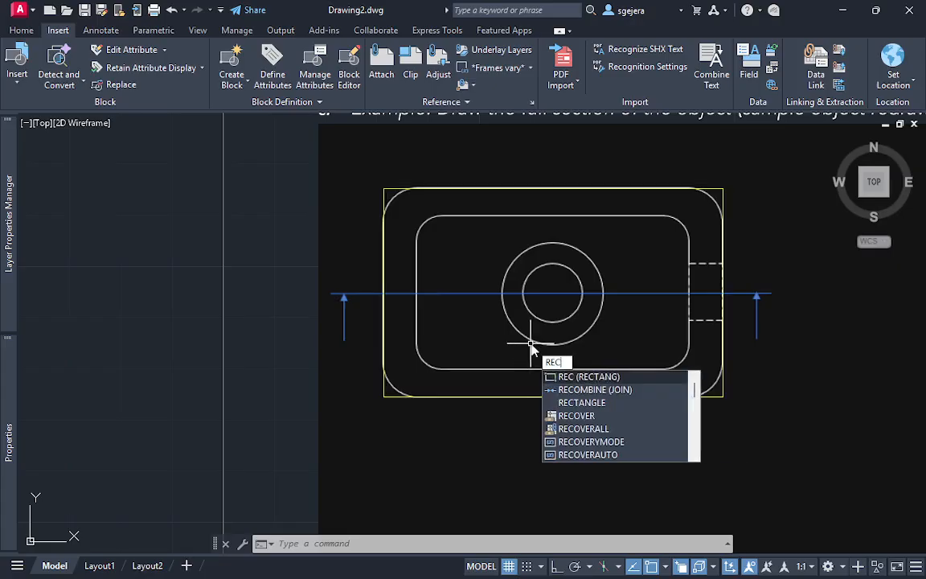
pyautogui.press('Return')
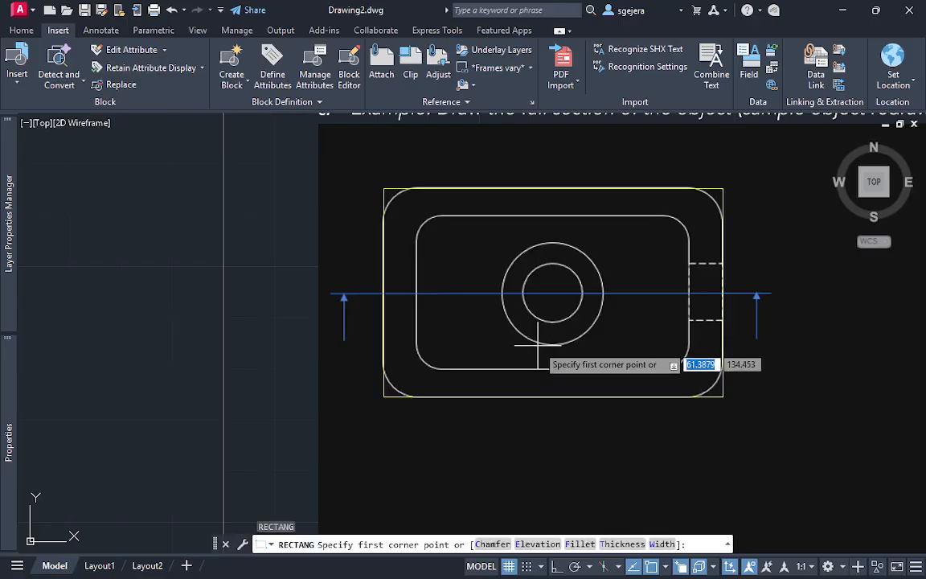
pyautogui.click(553, 292)
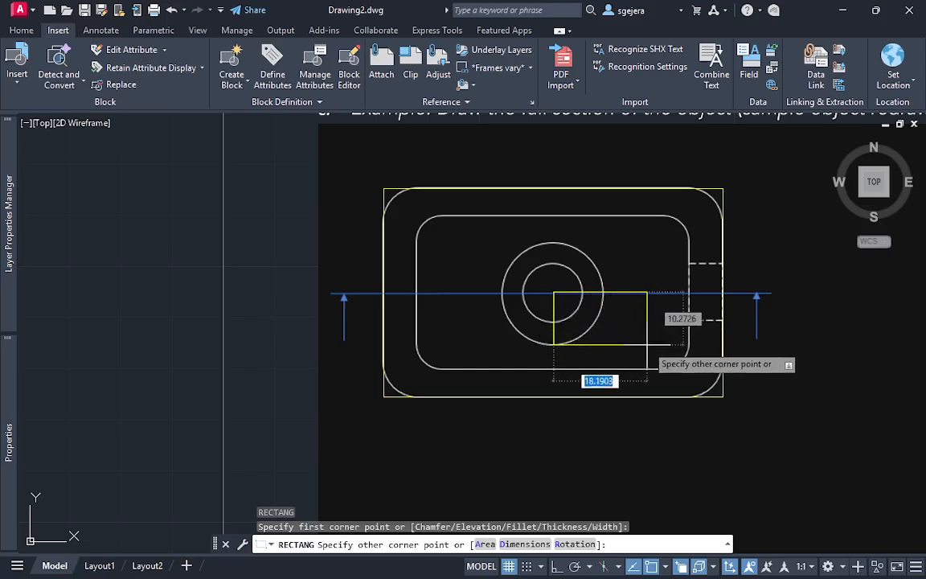
pyautogui.press('F8')
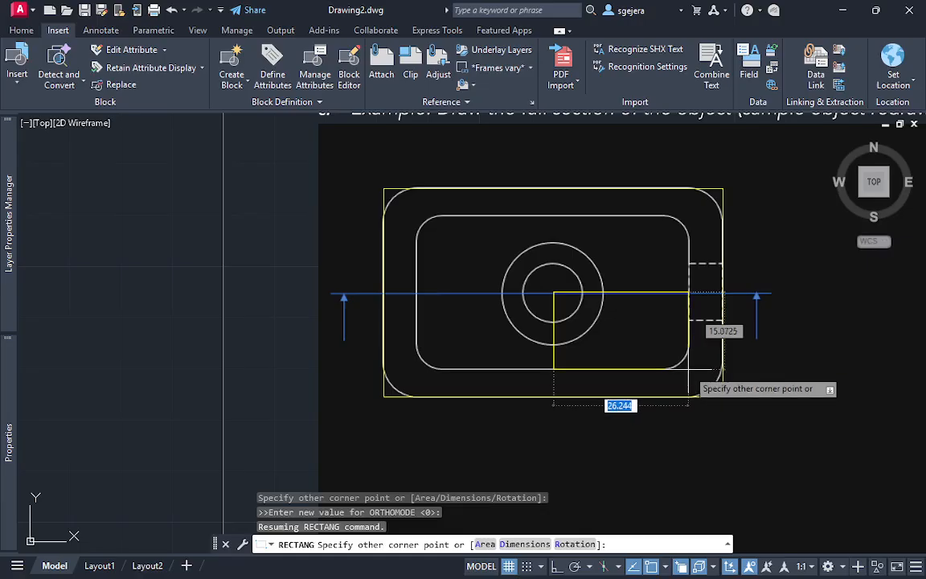
pyautogui.click(689, 370)
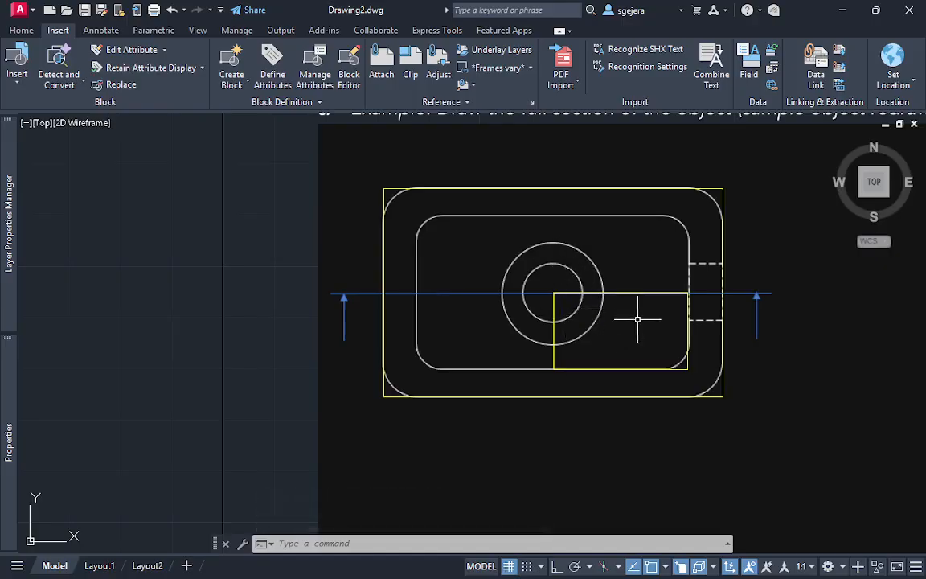
# Mirror the small centre rectangle about its upper edge along the section line, keeping the source rectangle
pyautogui.click(588, 325)
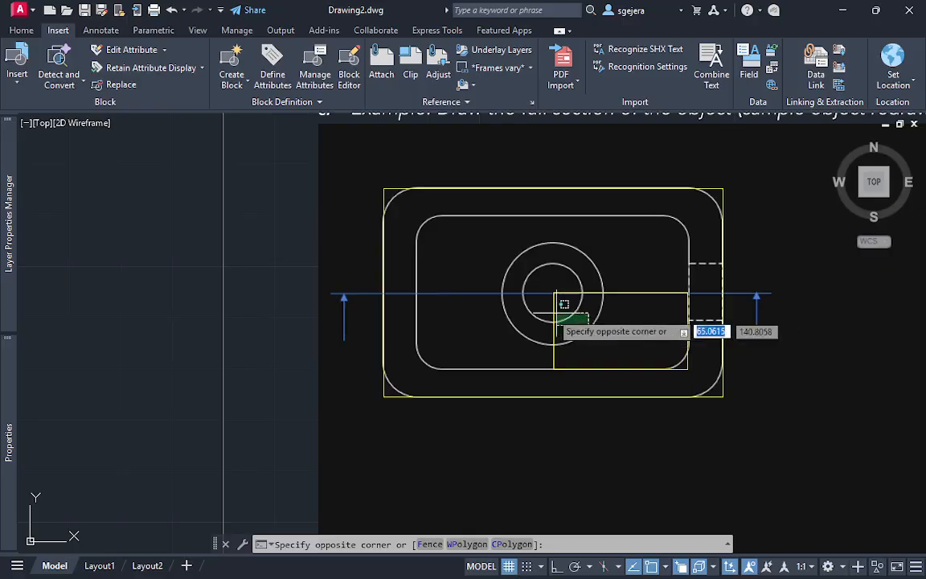
pyautogui.click(550, 333)
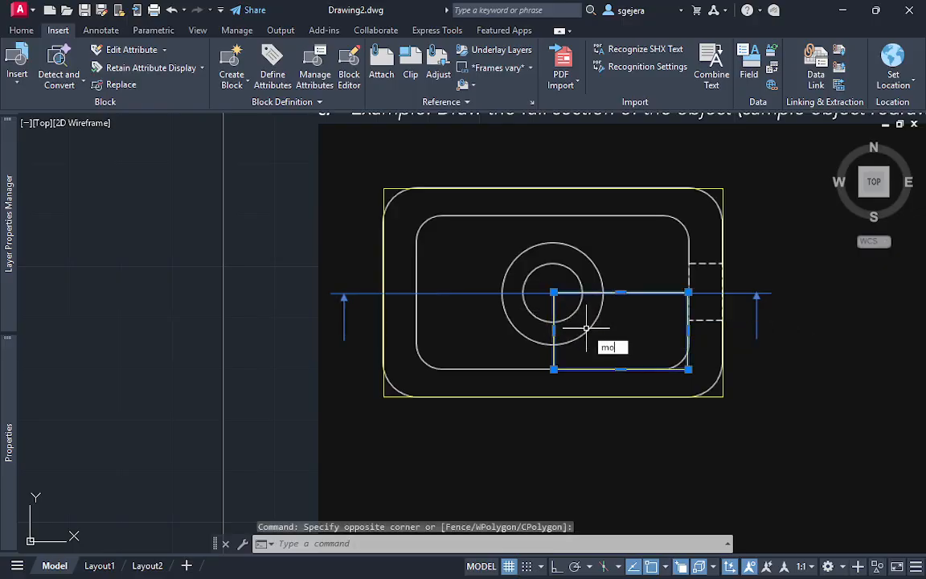
pyautogui.write('mirr')
pyautogui.press('Return')
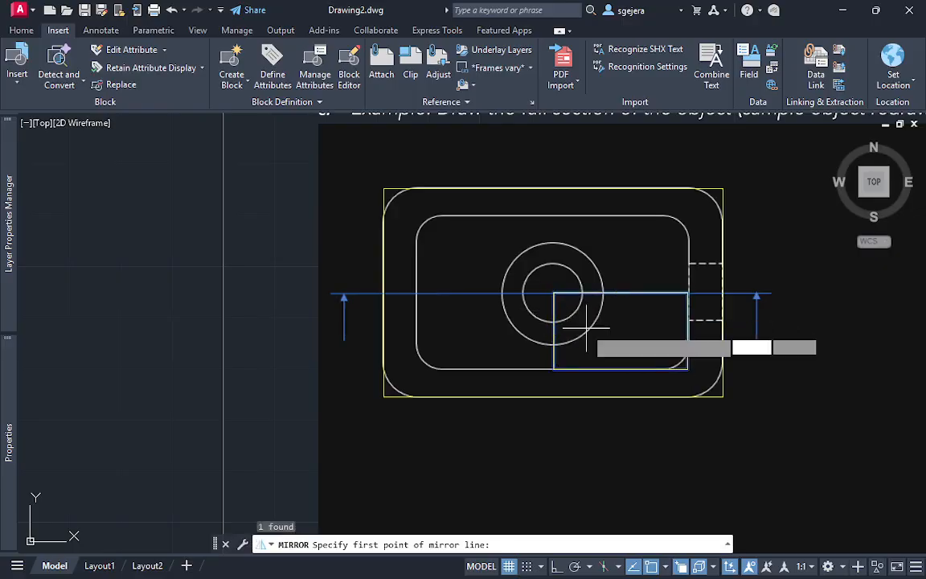
pyautogui.click(554, 291)
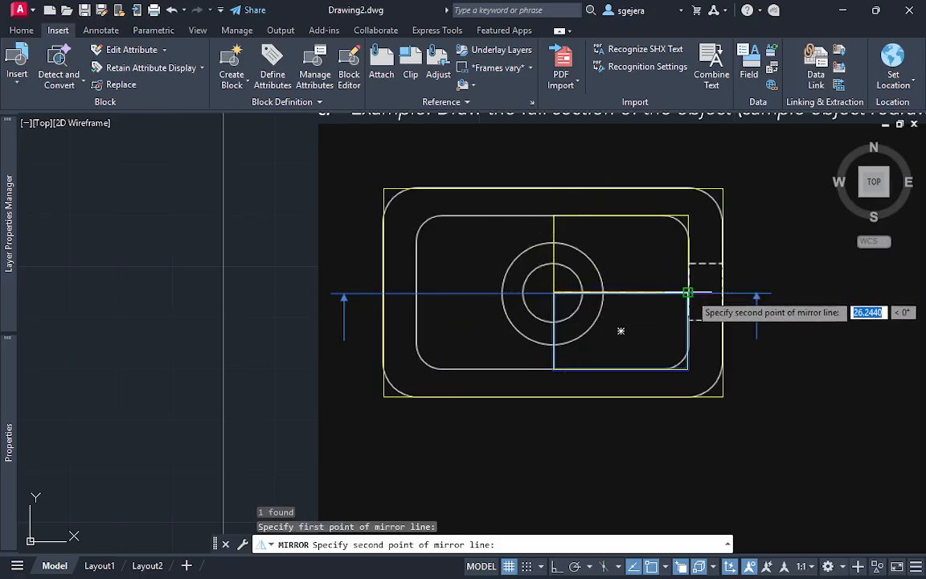
pyautogui.click(688, 293)
pyautogui.press('Return')
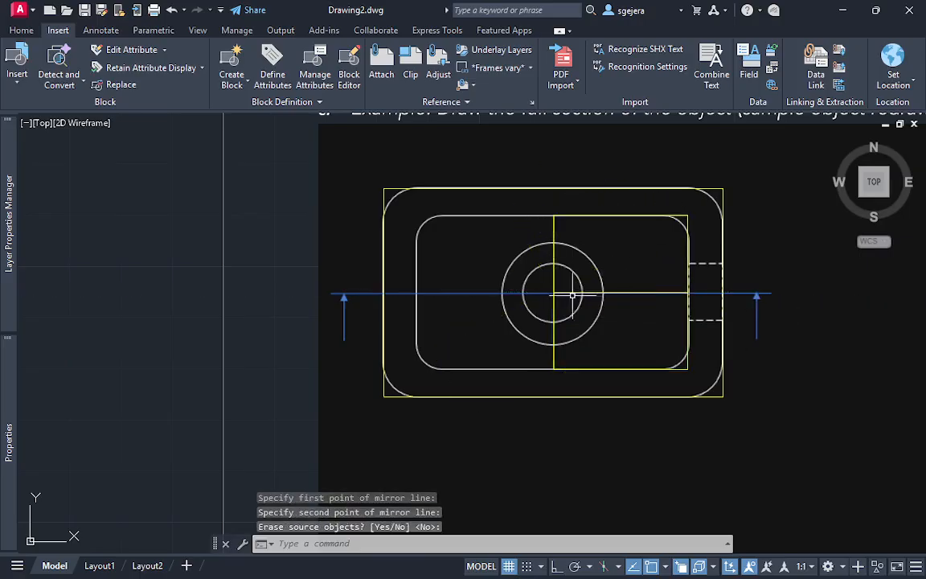
# Mirror both small rectangles about their shared vertical edge through the circles' centre, keeping the source objects
pyautogui.click(606, 323)
pyautogui.click(542, 261)
pyautogui.write('mirr')
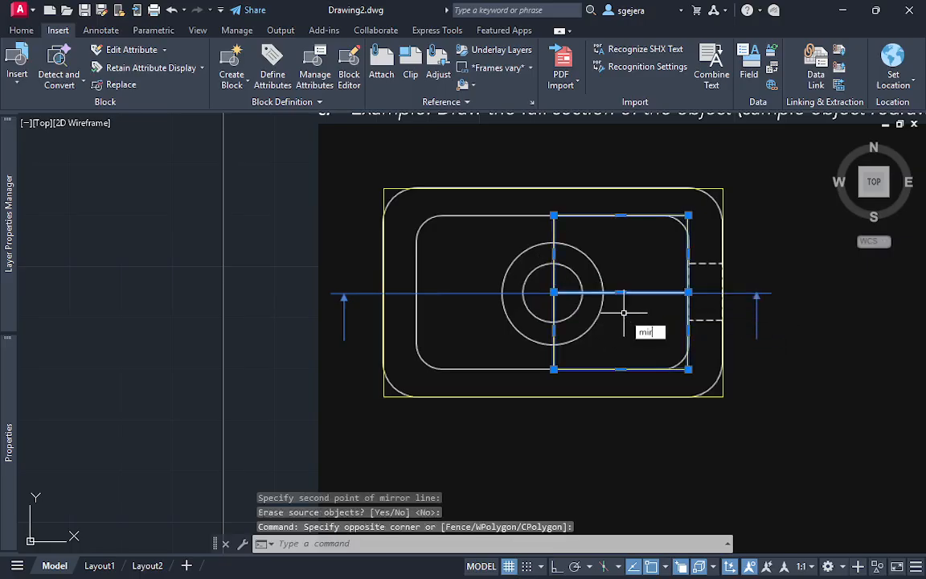
pyautogui.press('Return')
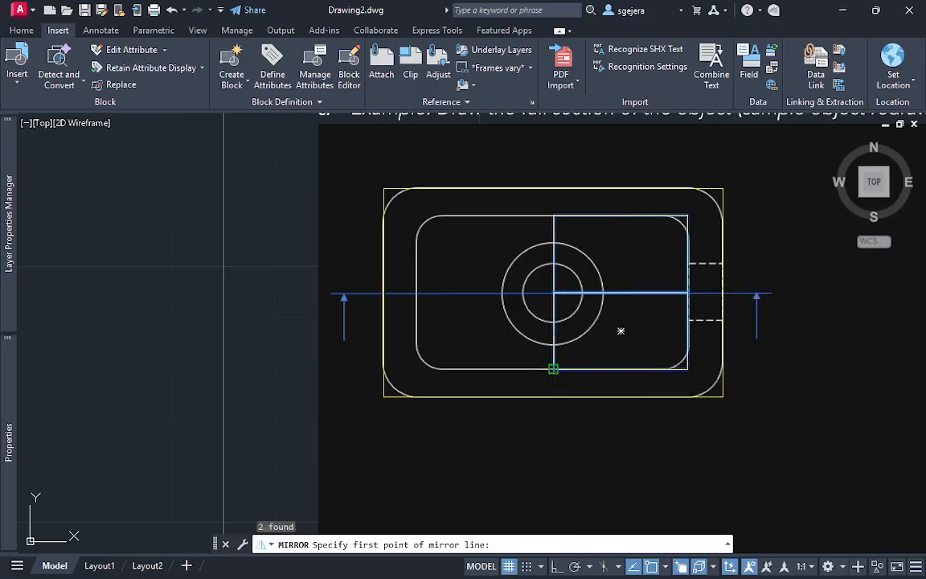
pyautogui.click(553, 368)
pyautogui.click(553, 216)
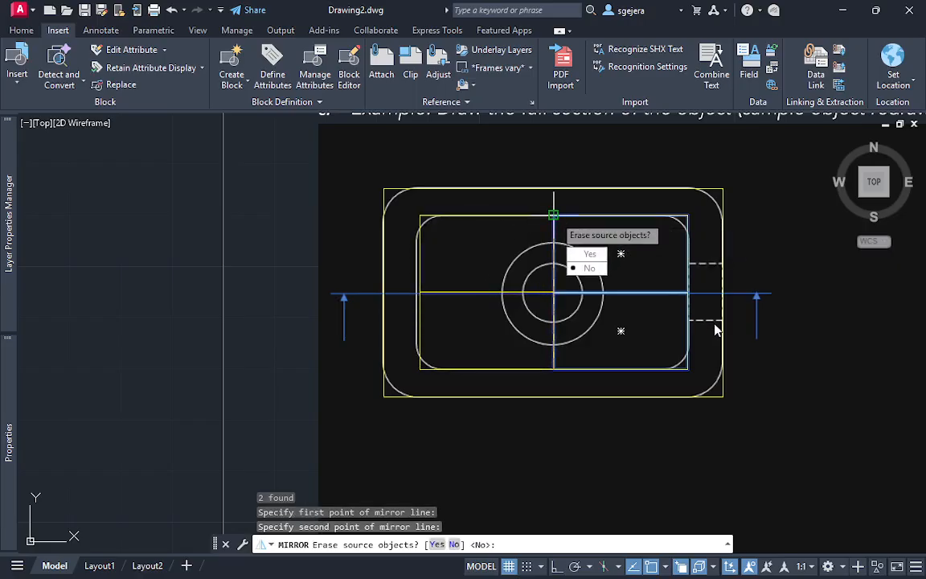
pyautogui.click(589, 268)
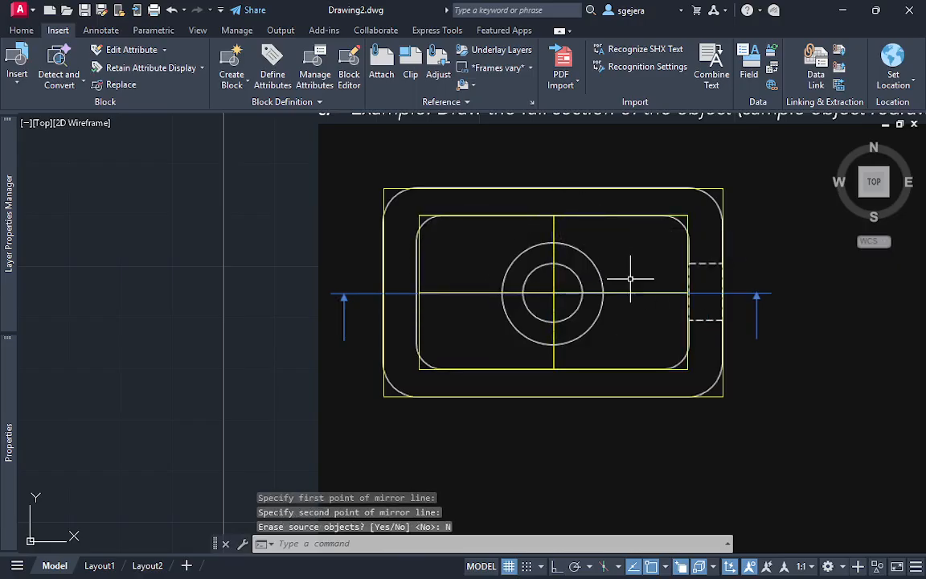
pyautogui.press('Escape')
# Trim away the horizontal and vertical centre edges inside the four mirrored rectangles, leaving only the inner rectangle's outline
pyautogui.write('t')
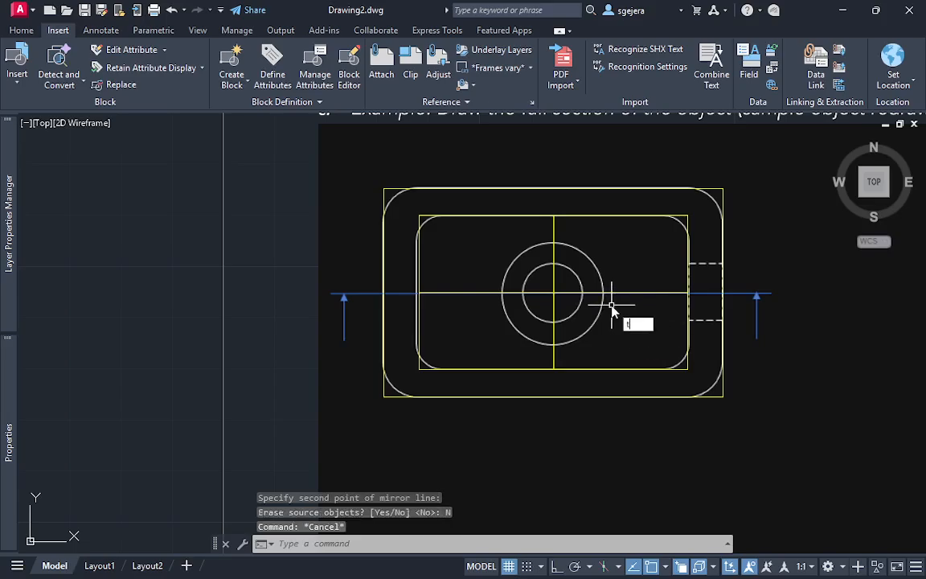
pyautogui.write('r')
pyautogui.press('space')
pyautogui.moveTo(627, 314)
pyautogui.mouseDown()
pyautogui.moveTo(523, 315)
pyautogui.moveTo(575, 302)
pyautogui.mouseUp()
pyautogui.press('Escape')
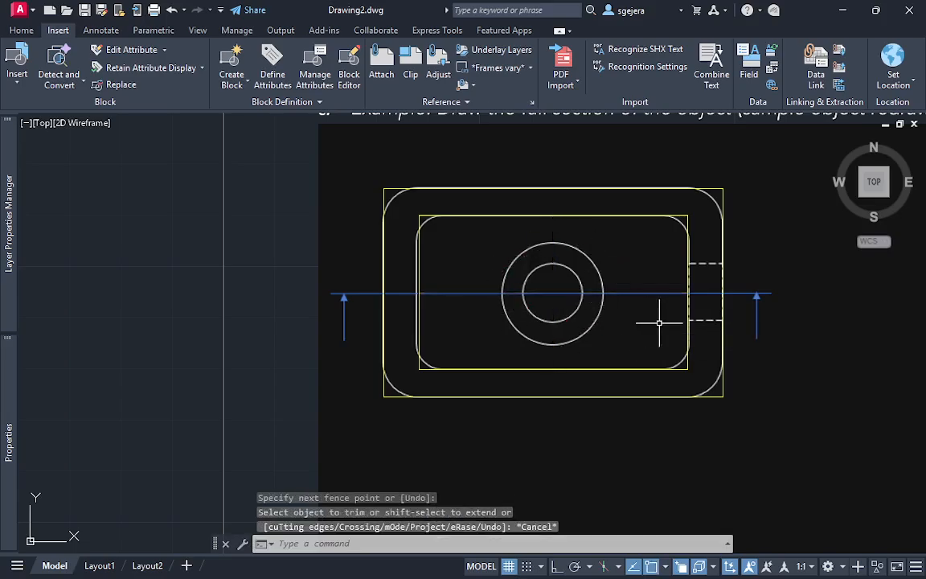
pyautogui.moveTo(682, 324)
pyautogui.mouseDown(button='middle')
pyautogui.moveTo(655, 296)
pyautogui.moveTo(600, 302)
pyautogui.mouseUp(button='middle')
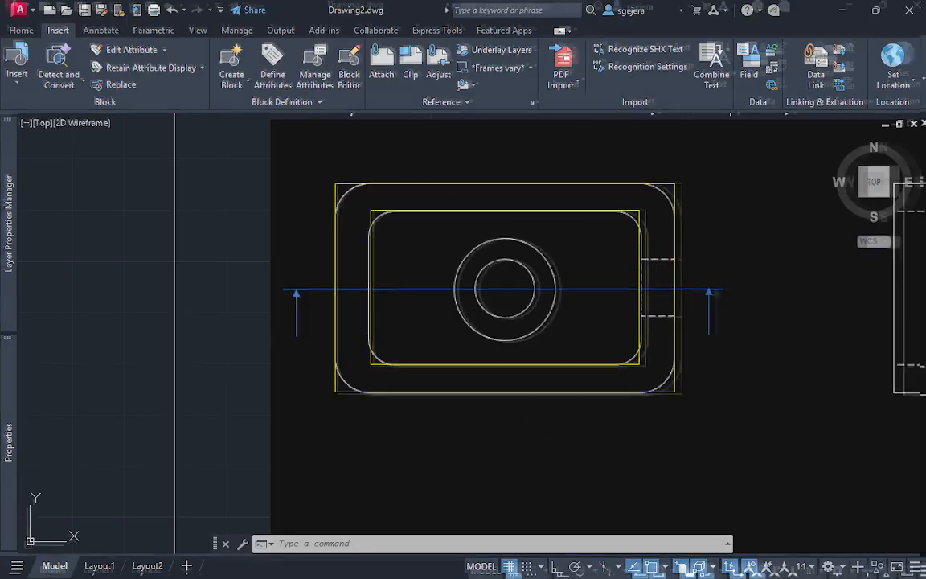
# Switch to the clean-screen display and join the four trimmed pieces of the inner yellow rectangle into one polyline
pyautogui.hotkey('ctrl', '0')
pyautogui.moveTo(672, 287); pyautogui.dragTo(672, 326, button='middle')
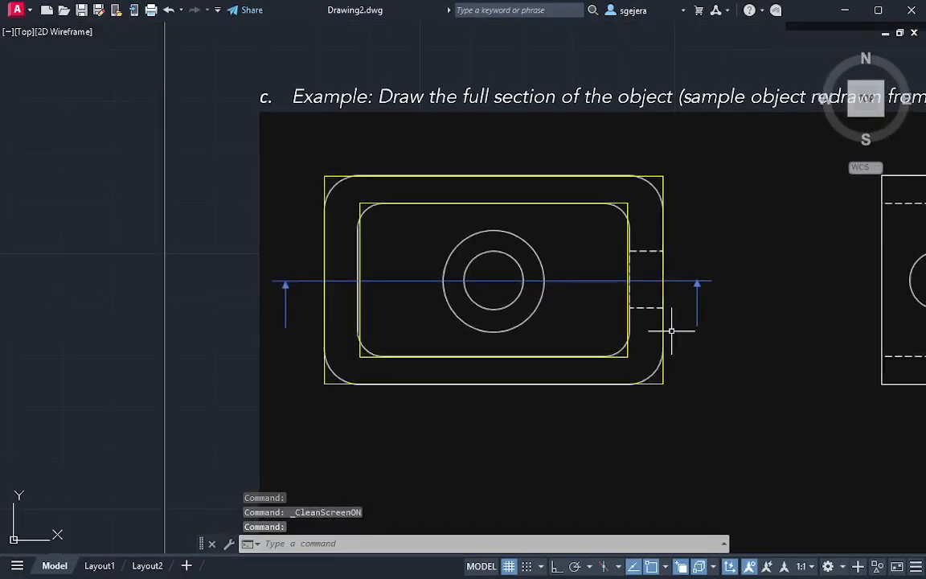
pyautogui.click(641, 253)
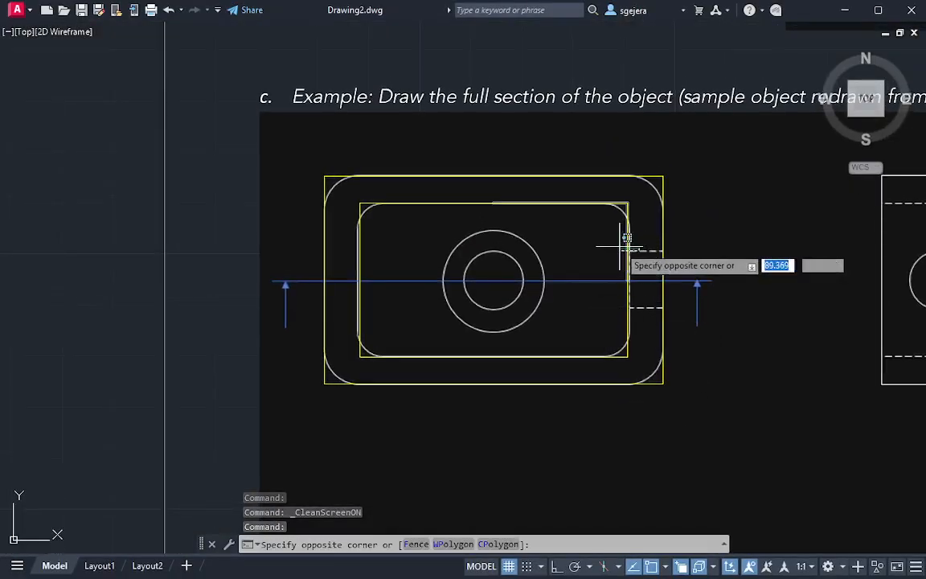
pyautogui.click(620, 241)
pyautogui.press('Escape')
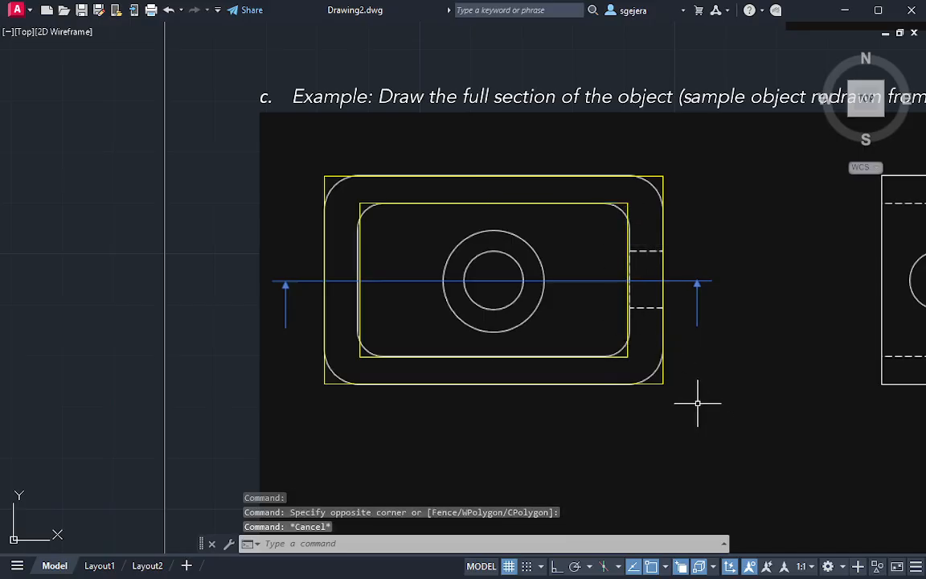
pyautogui.click(641, 355)
pyautogui.click(346, 193)
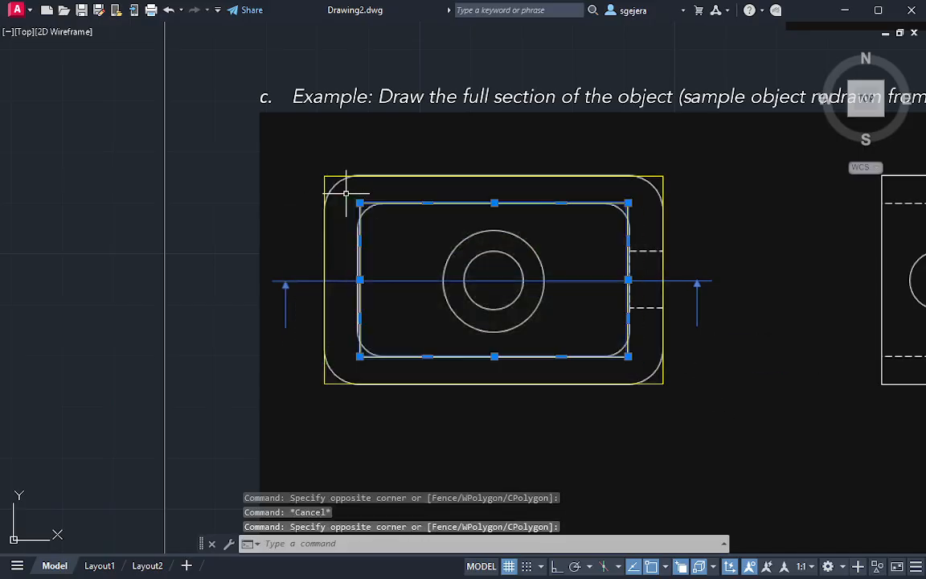
pyautogui.press('Return')
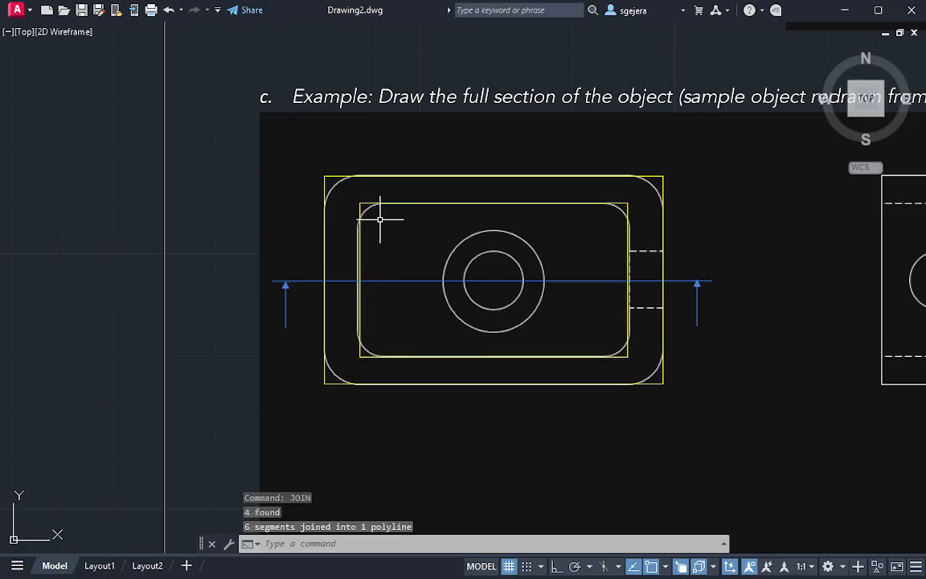
pyautogui.click(380, 203)
pyautogui.press('Escape')
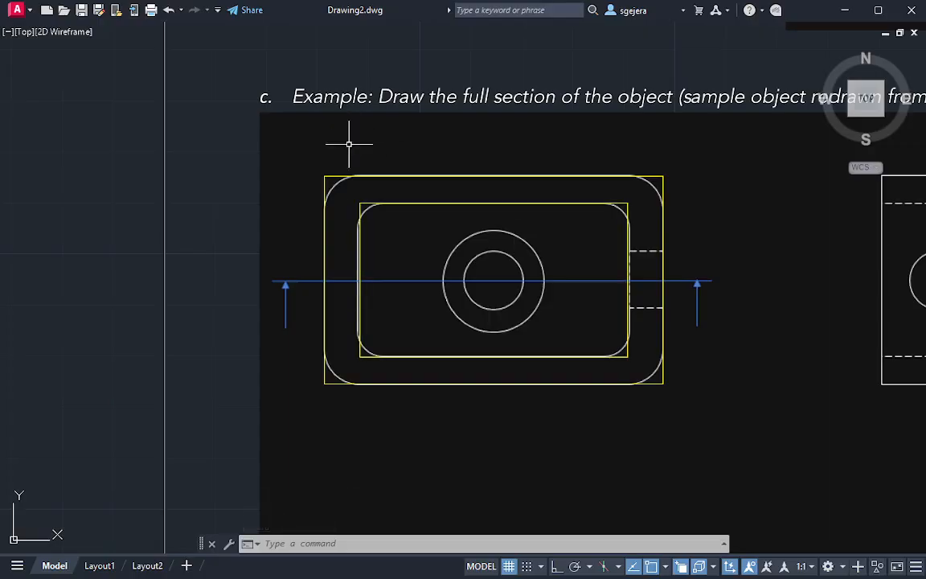
pyautogui.write('c')
pyautogui.press('Return')
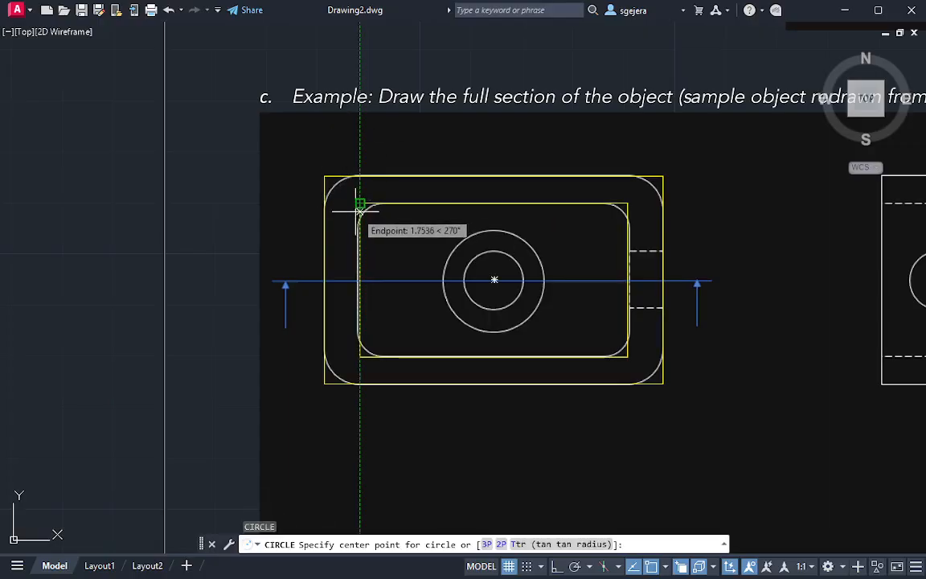
pyautogui.scroll(2, 358, 202)
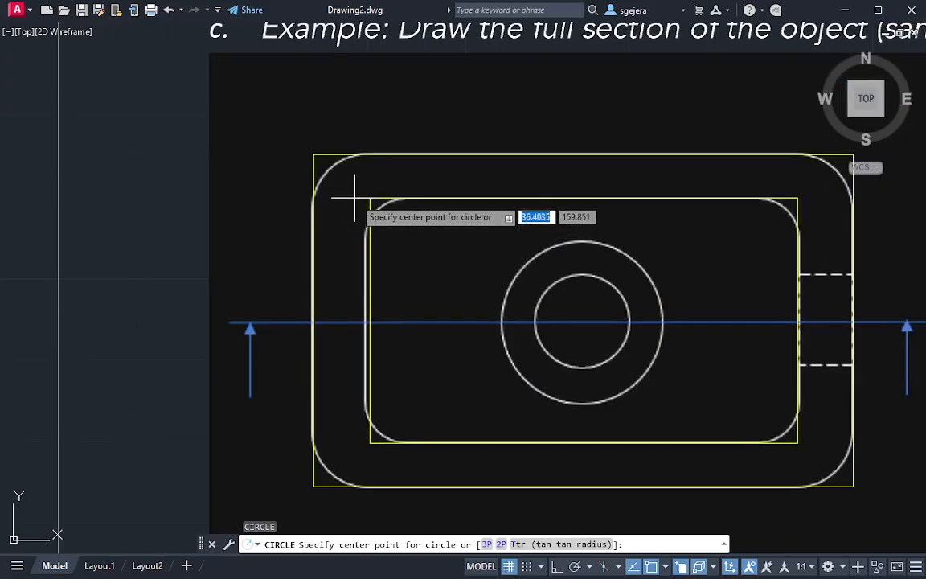
pyautogui.click(370, 197)
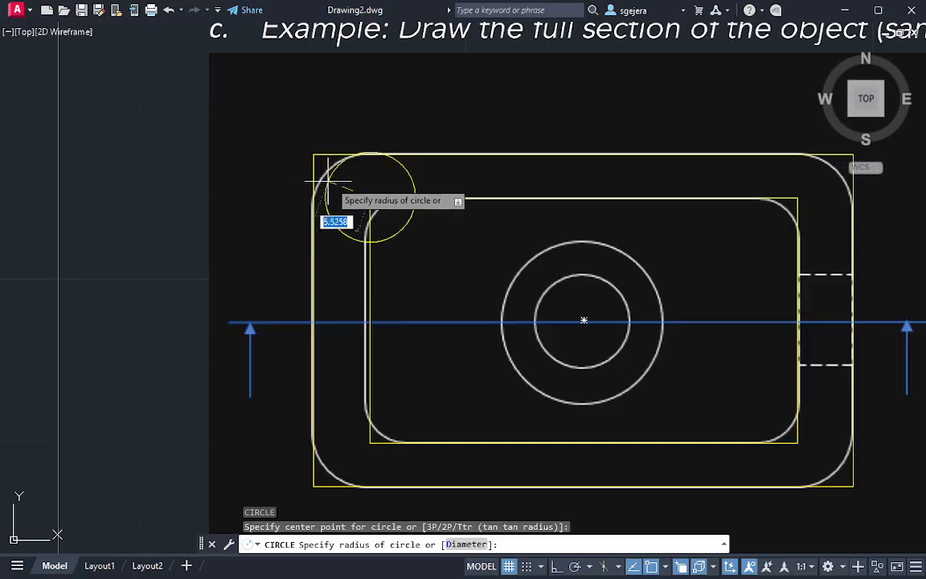
pyautogui.press('Escape')
pyautogui.click(342, 153)
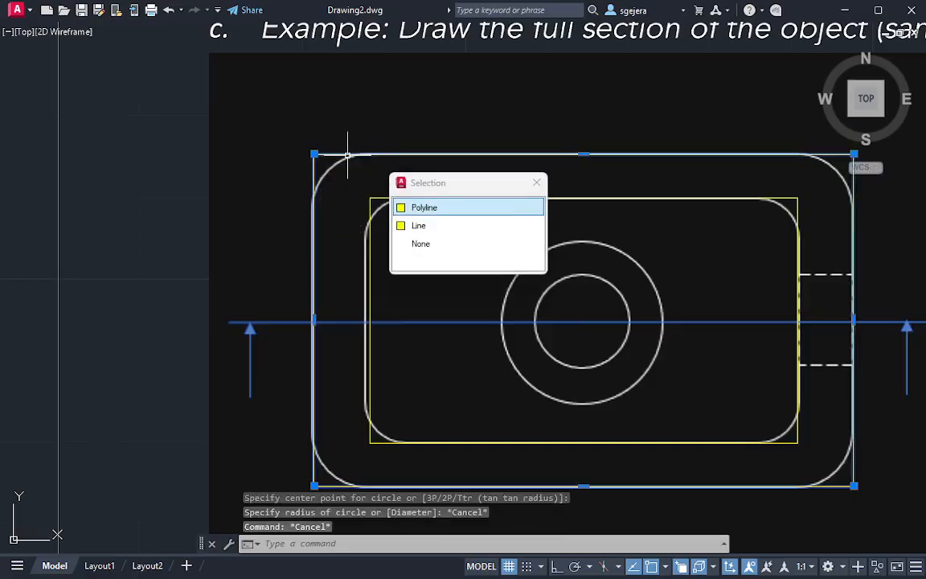
pyautogui.press('Escape')
pyautogui.write('F')
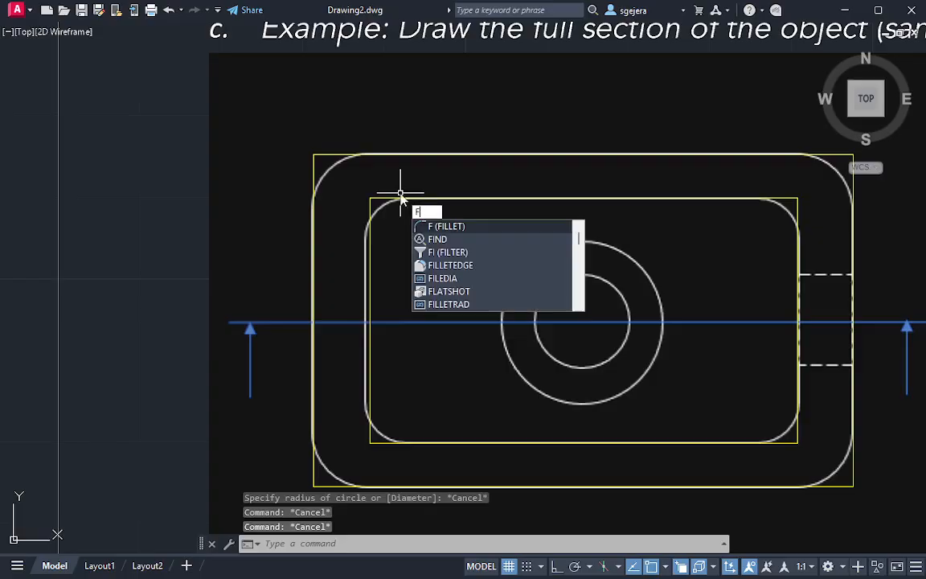
pyautogui.press('Return')
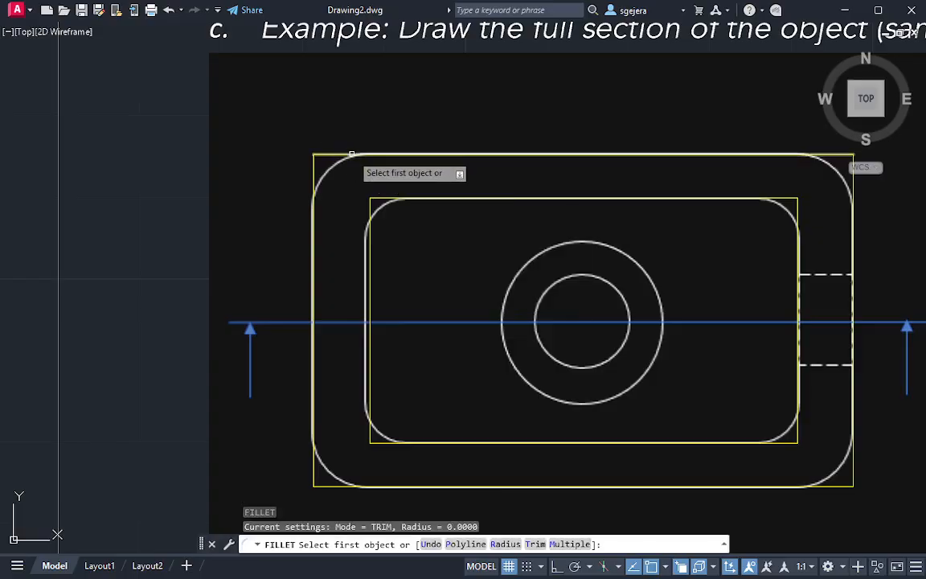
pyautogui.press('Escape')
pyautogui.press('Escape')
pyautogui.click(355, 134)
pyautogui.click(283, 188)
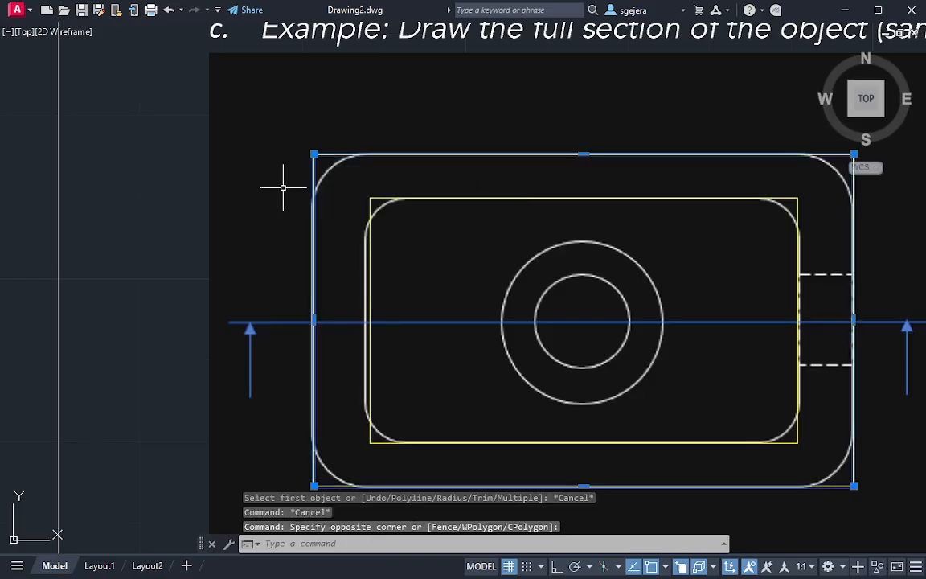
pyautogui.press('Escape')
# Try to fillet all corners of the outer yellow rectangle with the Polyline option at the current radius
pyautogui.write('F')
pyautogui.press('Return')
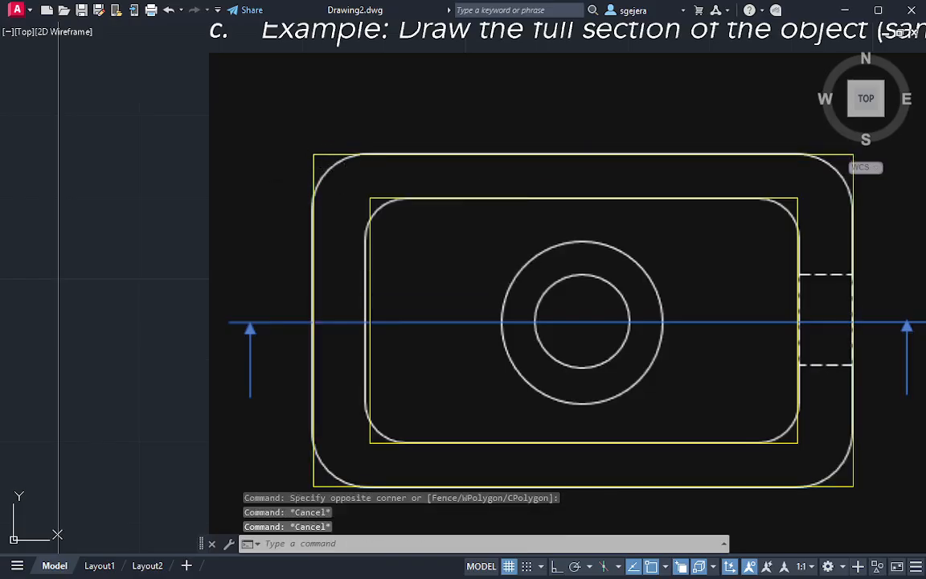
pyautogui.write('P')
pyautogui.press('Return')
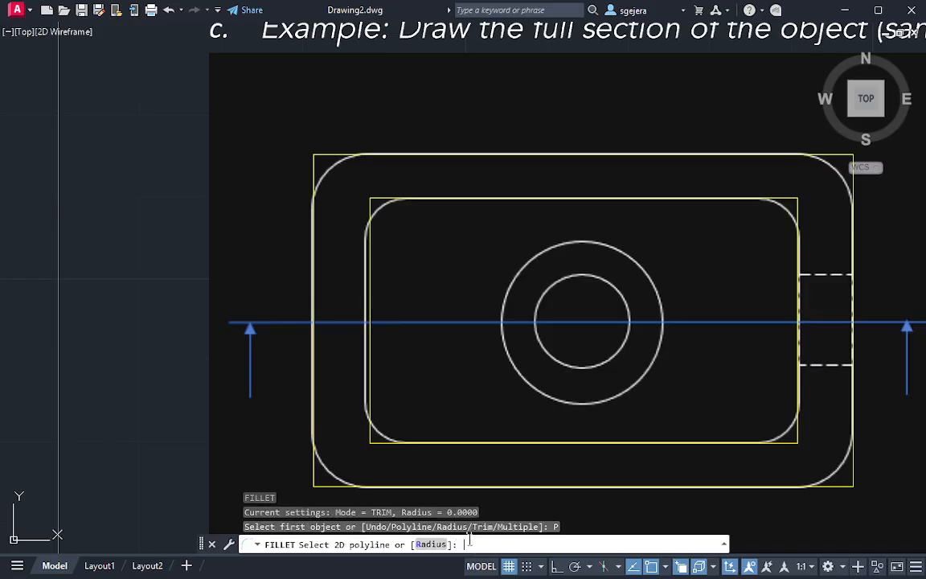
pyautogui.click(376, 154)
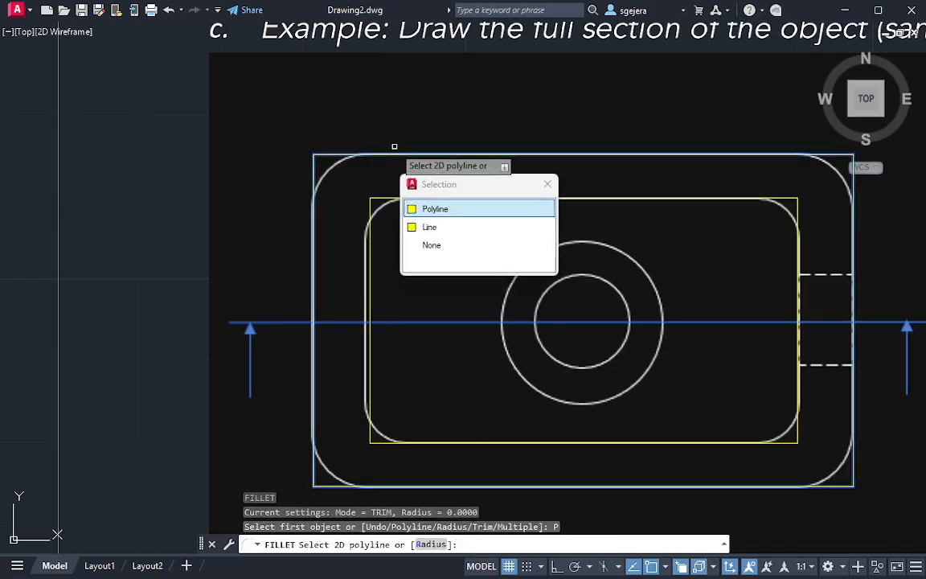
pyautogui.click(453, 208)
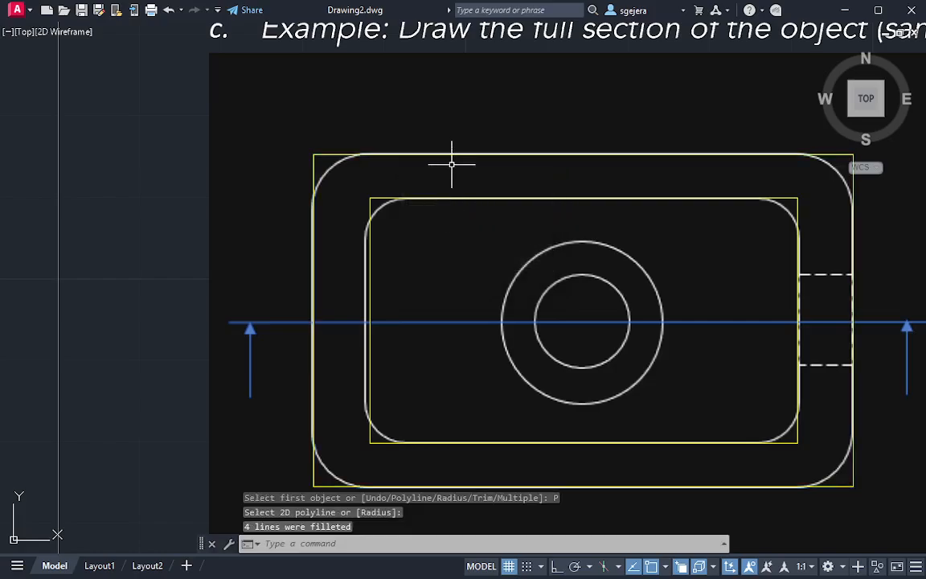
pyautogui.write('R')
pyautogui.press('Return')
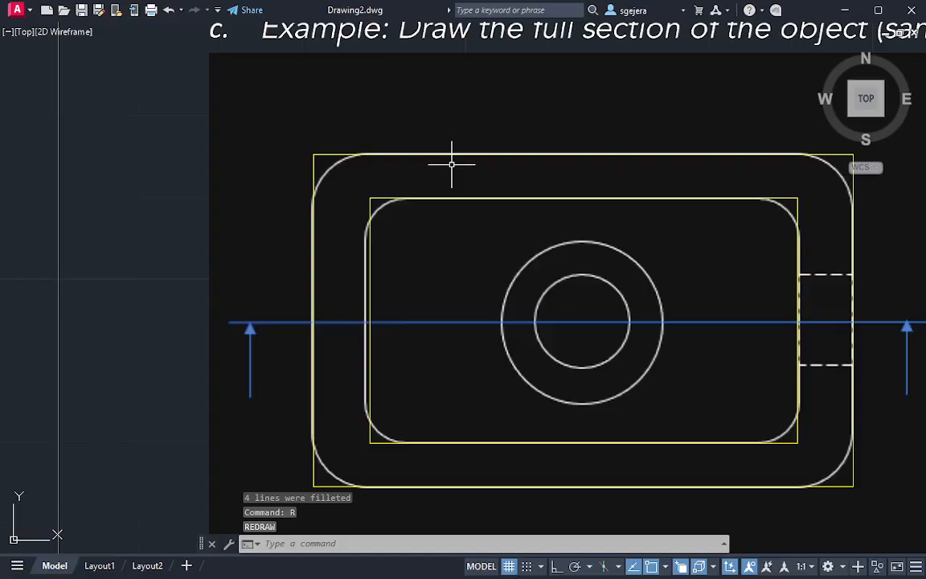
pyautogui.press('Escape')
# Fillet all four corners of the outer yellow rectangle polyline with a radius of 6
pyautogui.write('f')
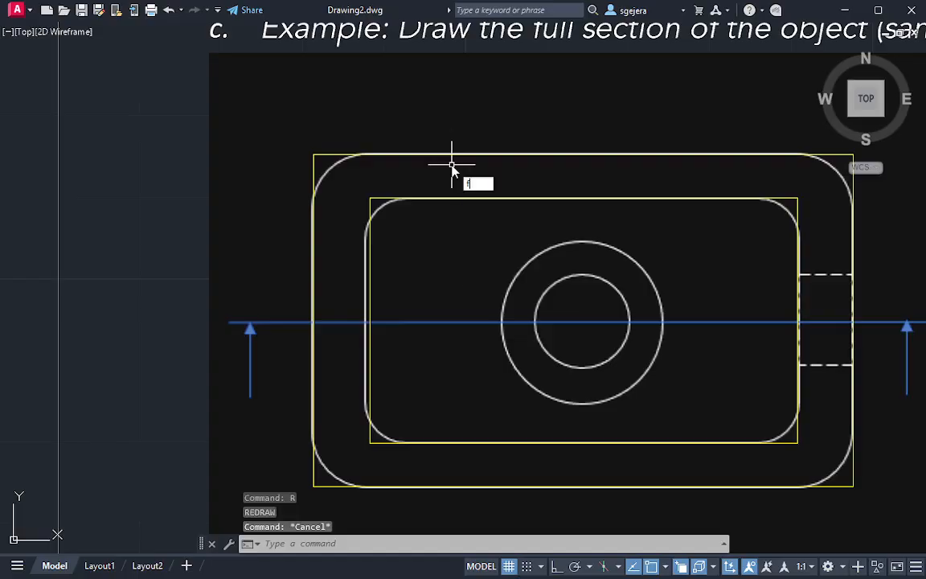
pyautogui.press('Return')
pyautogui.write('r')
pyautogui.press('Return')
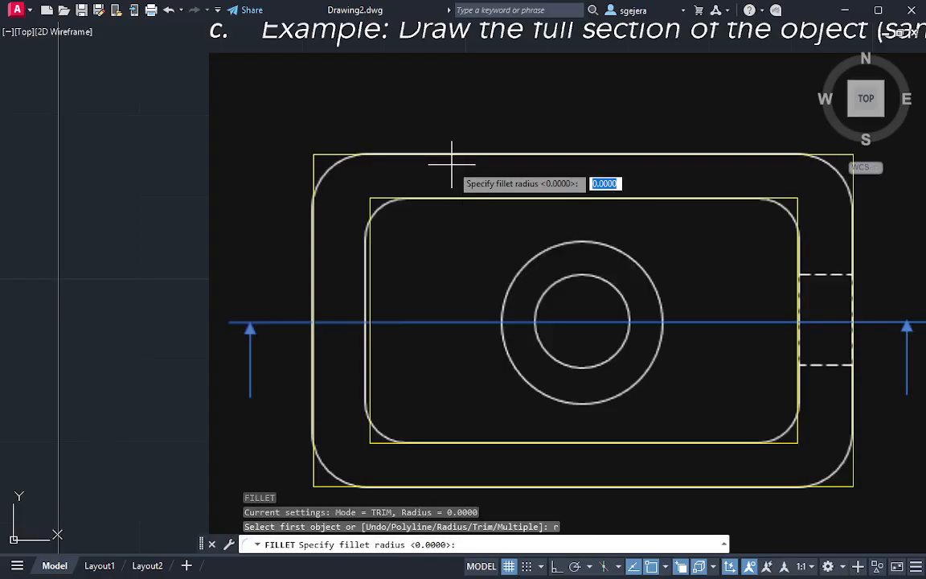
pyautogui.write('6')
pyautogui.press('Return')
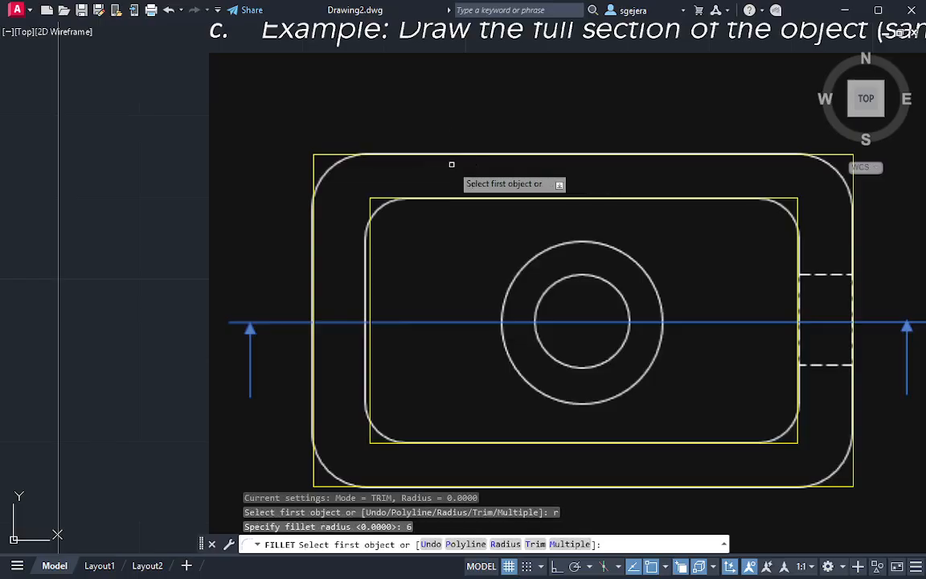
pyautogui.write('P')
pyautogui.press('Return')
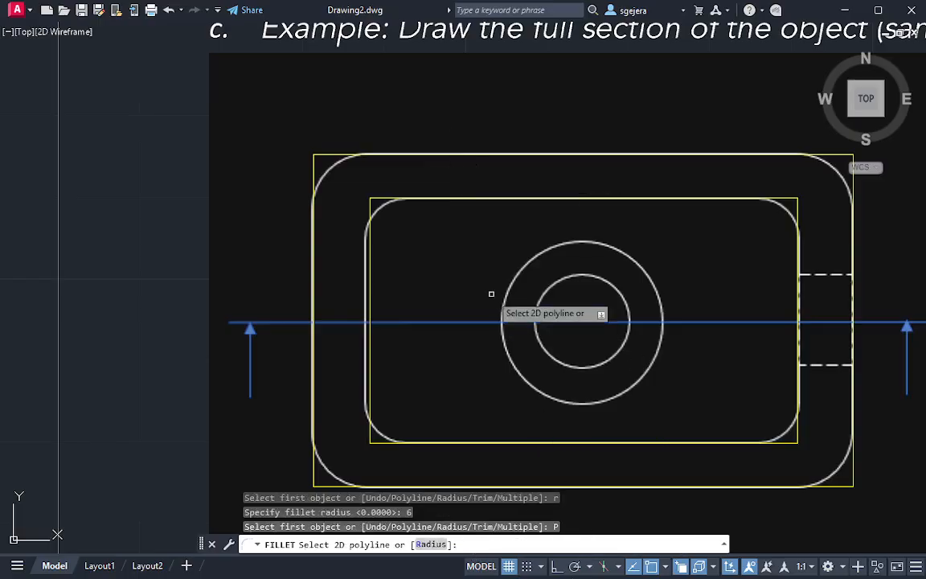
pyautogui.click(403, 153)
pyautogui.click(451, 207)
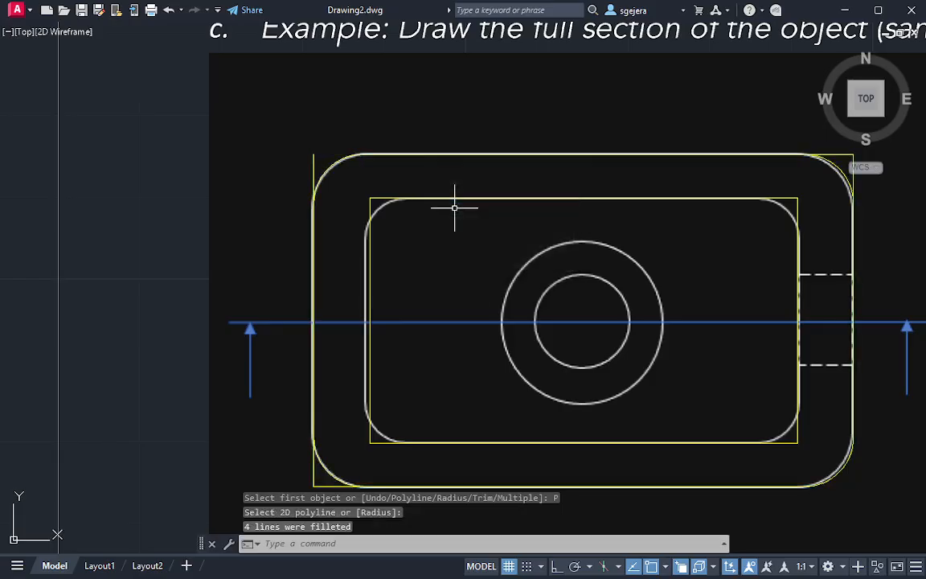
# Erase the leftover straight construction lines that stick out past the rounded corners of the outer yellow rectangle
pyautogui.moveTo(673, 236); pyautogui.dragTo(622, 172, button='middle')
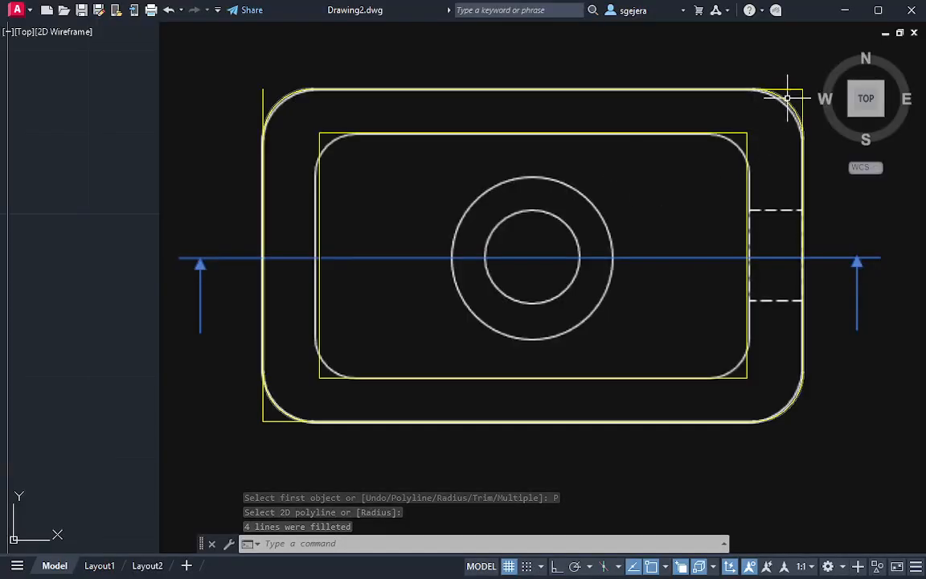
pyautogui.click(262, 94)
pyautogui.press('Delete')
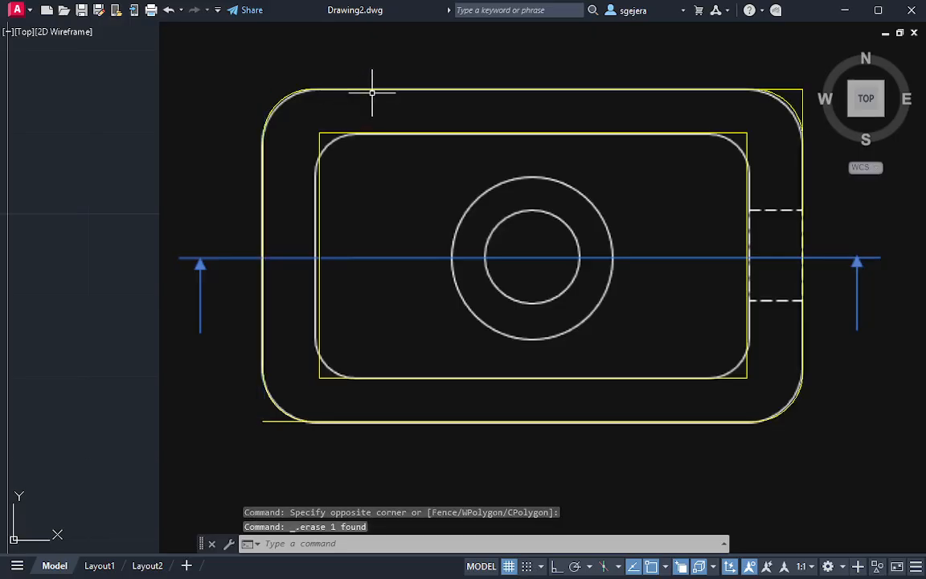
pyautogui.click(300, 422)
pyautogui.press('Delete')
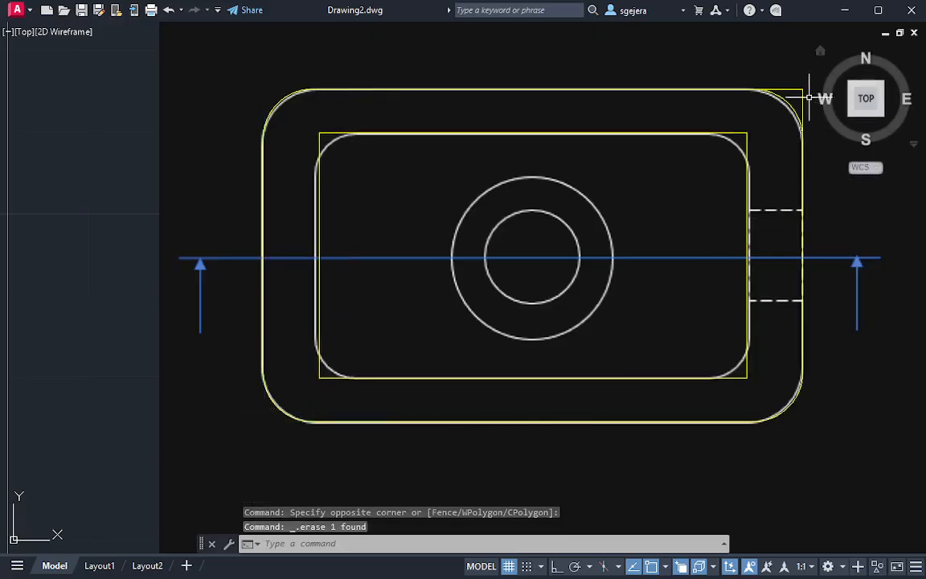
pyautogui.click(806, 87)
pyautogui.click(796, 81)
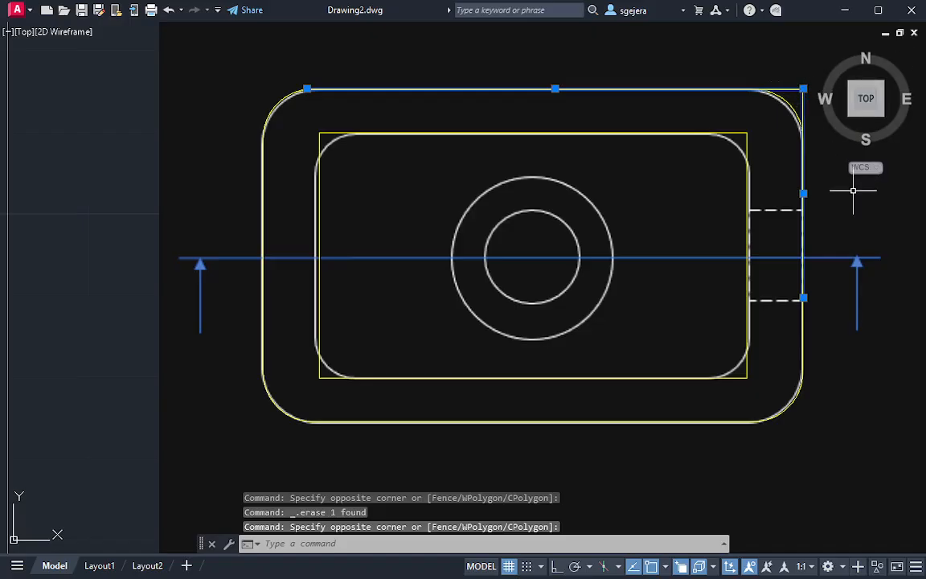
pyautogui.press('Delete')
pyautogui.moveTo(766, 110); pyautogui.dragTo(750, 113, button='middle')
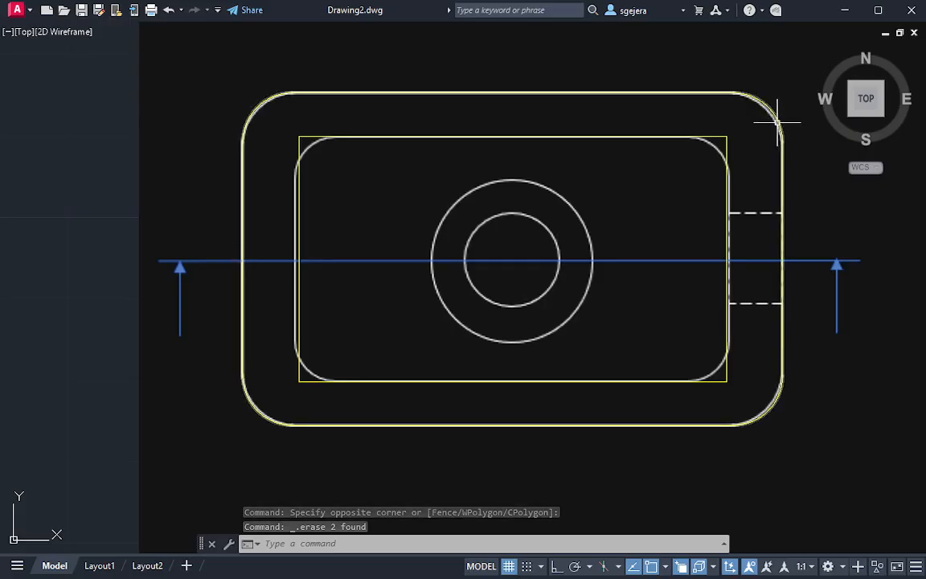
pyautogui.moveTo(624, 211); pyautogui.dragTo(626, 233, button='middle')
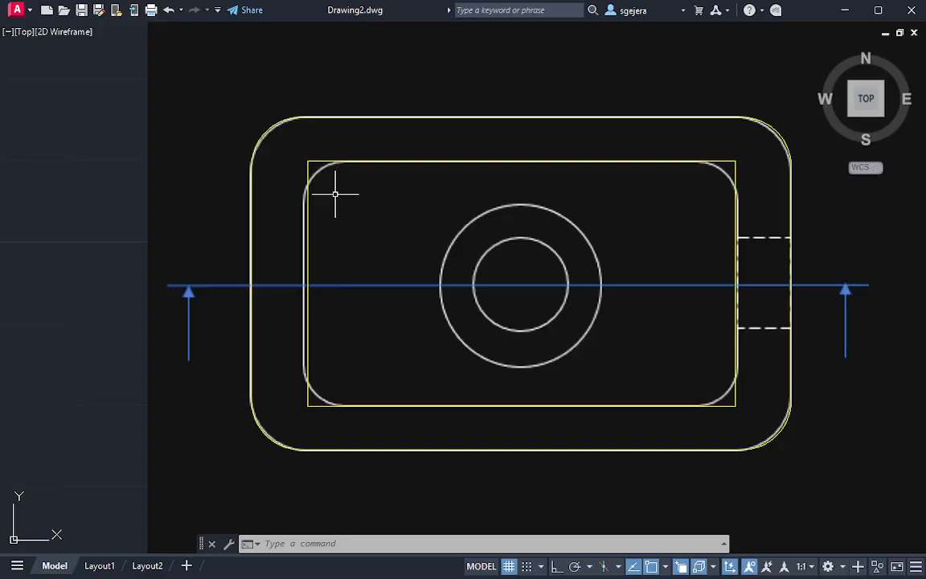
# Gauge the corner radius of the inner rectangle on the underlay with a temporary circle at its upper-left corner
pyautogui.write('c')
pyautogui.press('Return')
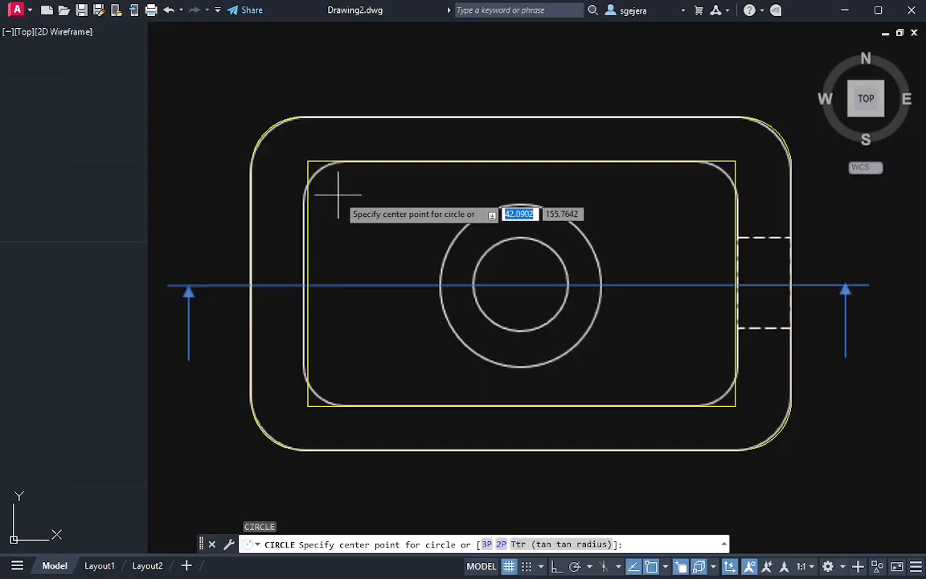
pyautogui.click(335, 194)
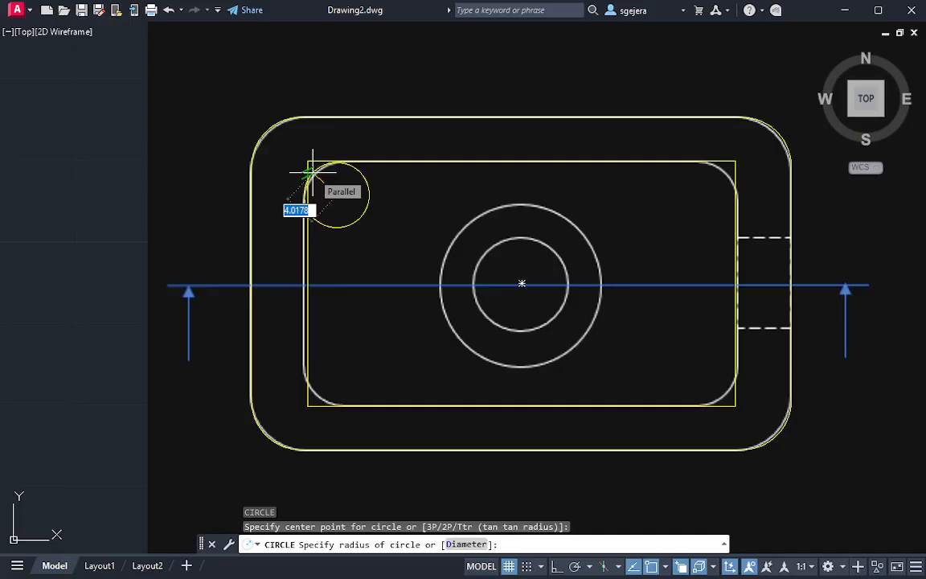
pyautogui.press('Escape')
pyautogui.press('Escape')
pyautogui.click(333, 161)
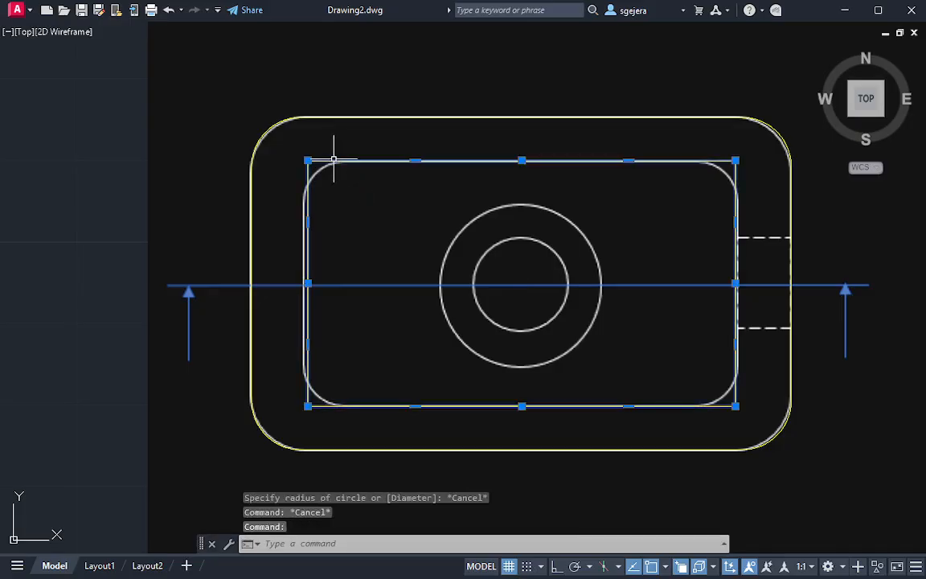
pyautogui.press('Escape')
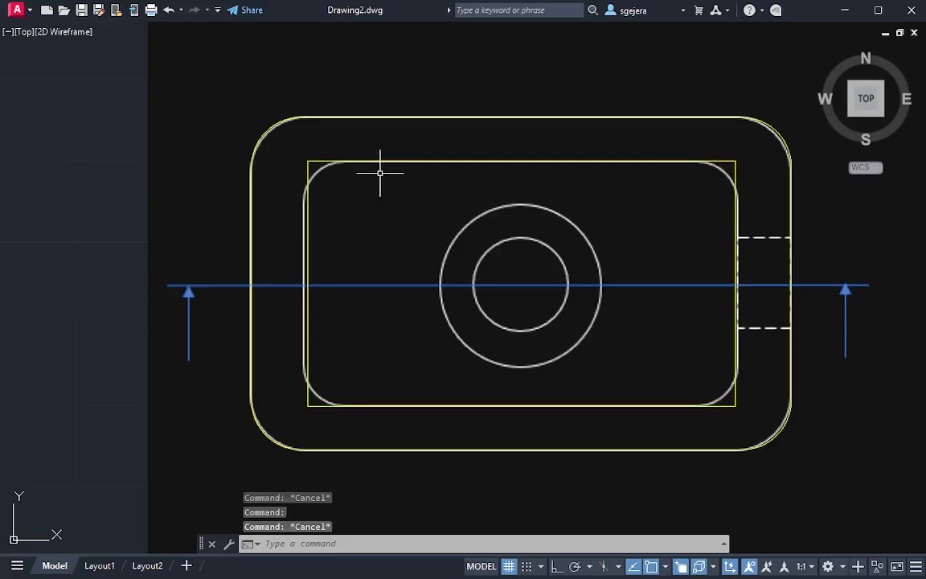
pyautogui.write('f')
pyautogui.press('Return')
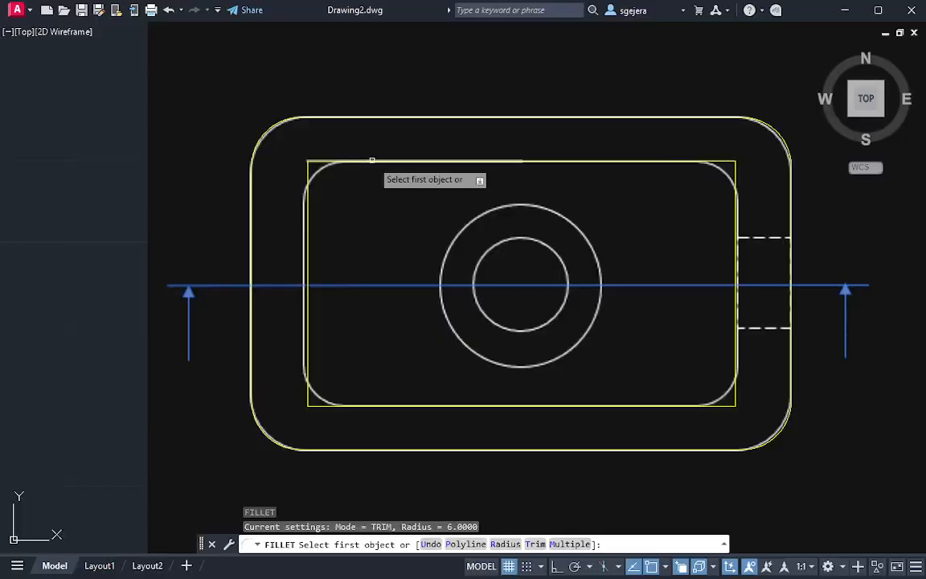
pyautogui.click(373, 161)
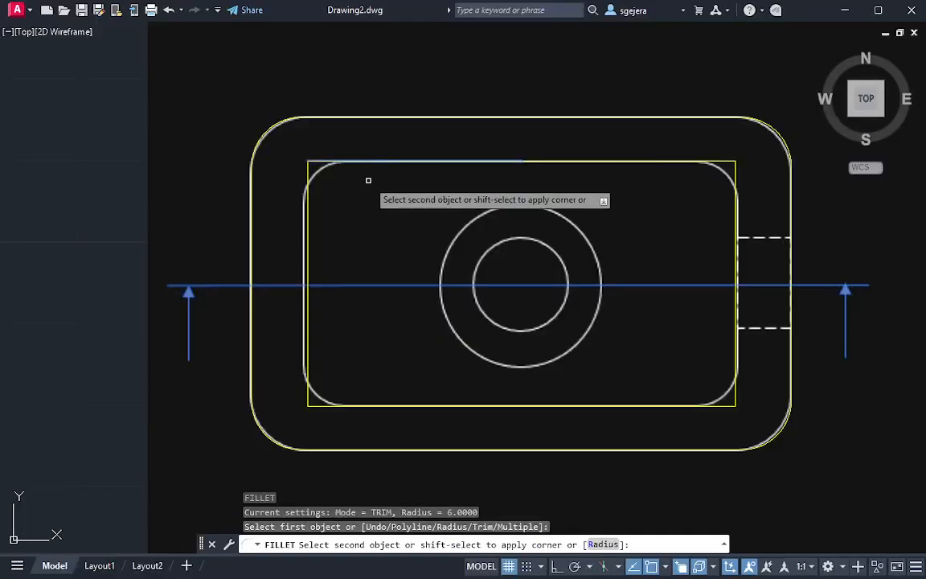
pyautogui.press('Escape')
pyautogui.press('Escape')
pyautogui.click(326, 160)
pyautogui.press('Escape')
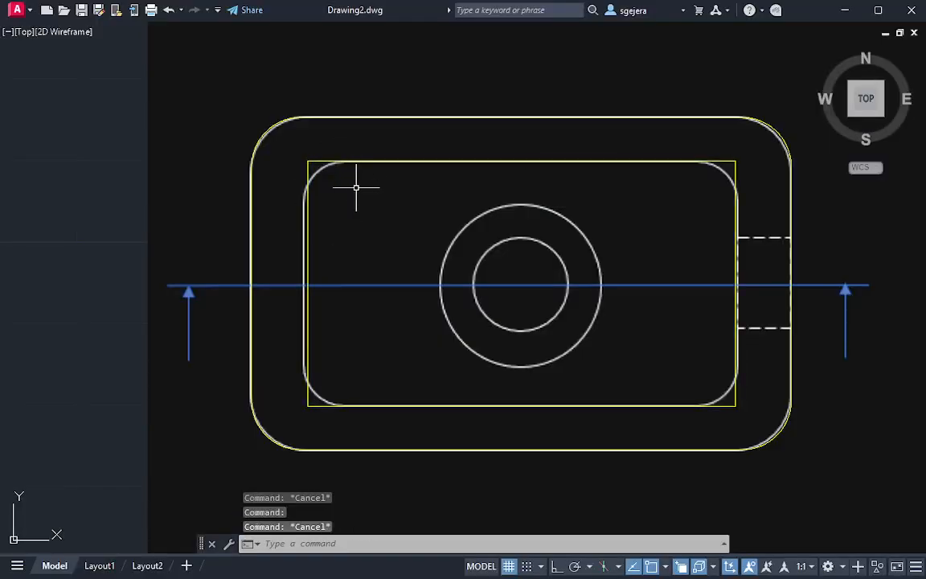
# Fillet all four corners of the inner yellow rectangle polyline with a radius of 4
pyautogui.write('f')
pyautogui.press('Return')
pyautogui.write('r')
pyautogui.press('Return')
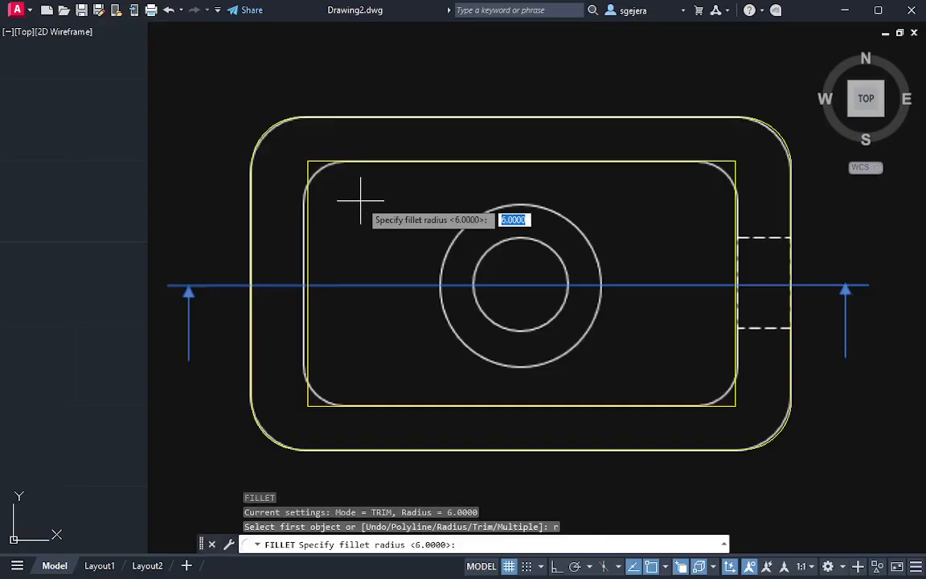
pyautogui.write('4')
pyautogui.press('Return')
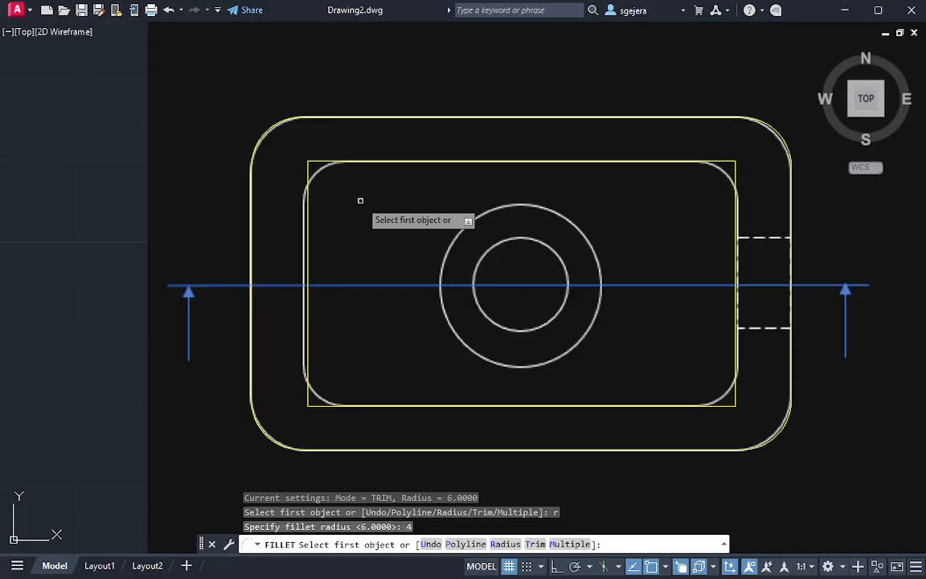
pyautogui.click(459, 545)
pyautogui.click(385, 160)
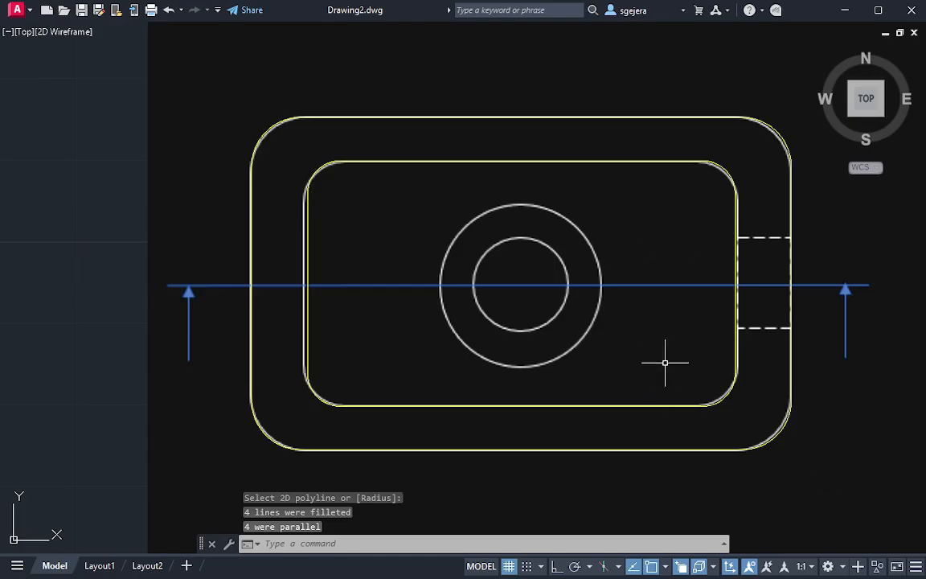
# Move both rounded yellow rectangles off the PDF underlay into the empty space east of the side view
pyautogui.scroll(2, 722, 363)
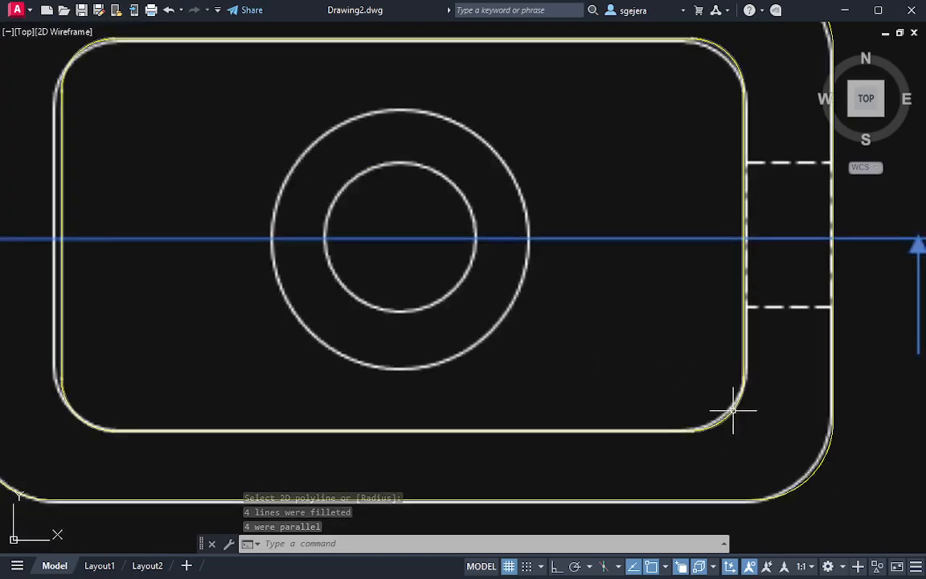
pyautogui.scroll(-2, 733, 411)
pyautogui.moveTo(763, 393); pyautogui.dragTo(692, 402, button='middle')
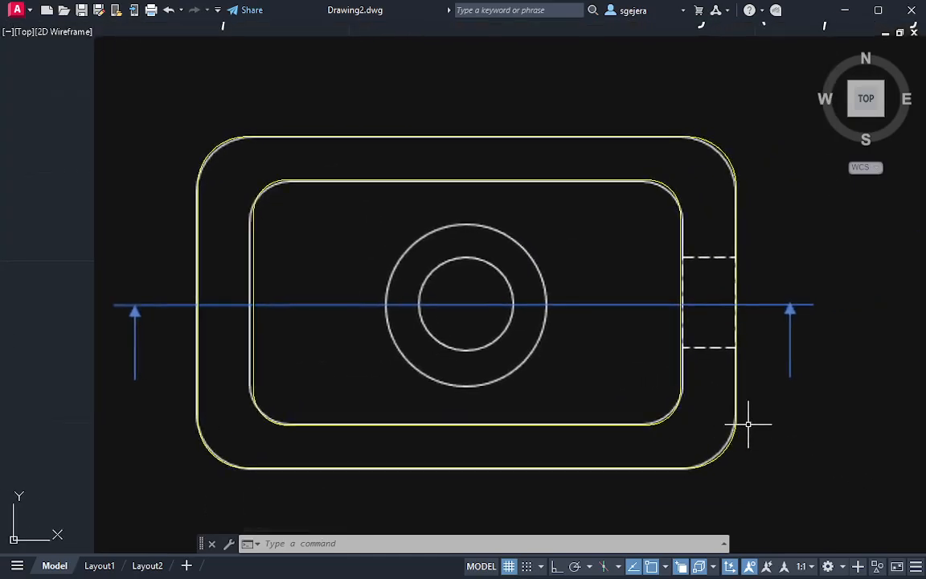
pyautogui.moveTo(773, 451)
pyautogui.mouseDown(button='middle')
pyautogui.moveTo(699, 403)
pyautogui.moveTo(492, 384)
pyautogui.moveTo(406, 392)
pyautogui.mouseUp(button='middle')
pyautogui.scroll(-2, 700, 403)
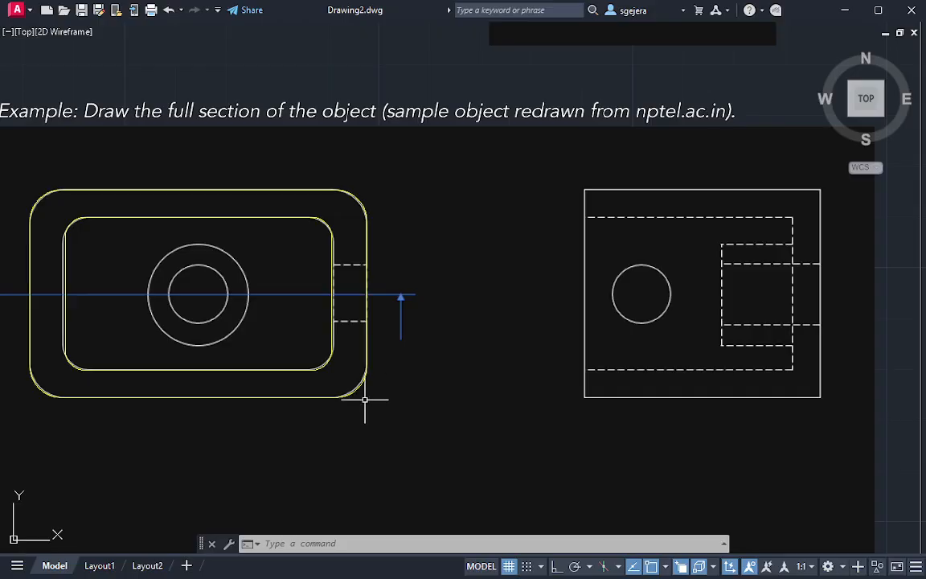
pyautogui.click(382, 395)
pyautogui.click(287, 351)
pyautogui.moveTo(404, 386); pyautogui.dragTo(374, 360, button='middle')
pyautogui.write('m')
pyautogui.press('Return')
pyautogui.click(309, 267)
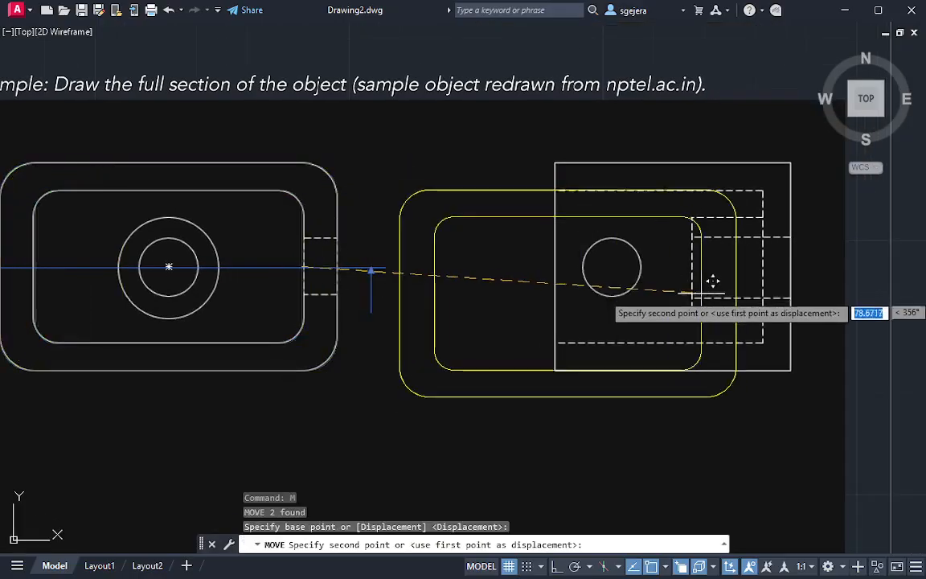
pyautogui.moveTo(877, 279); pyautogui.dragTo(347, 306, button='middle')
pyautogui.press('Escape')
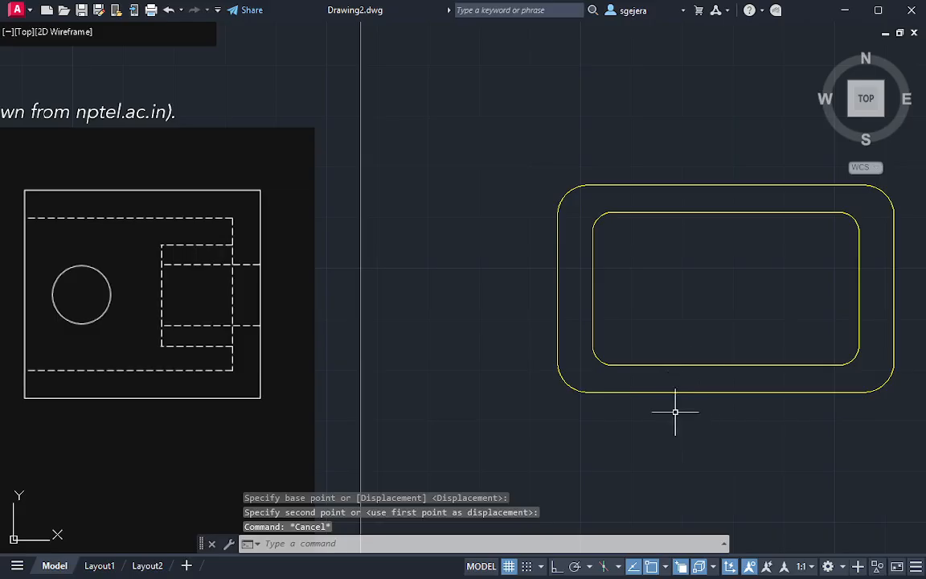
# Measure the width of the side view on the underlay with a temporary circle centred on its lower-right corner
pyautogui.moveTo(665, 386); pyautogui.dragTo(567, 376, button='middle')
pyautogui.moveTo(576, 314)
pyautogui.mouseDown(button='middle')
pyautogui.moveTo(645, 351)
pyautogui.moveTo(641, 372)
pyautogui.moveTo(634, 360)
pyautogui.mouseUp(button='middle')
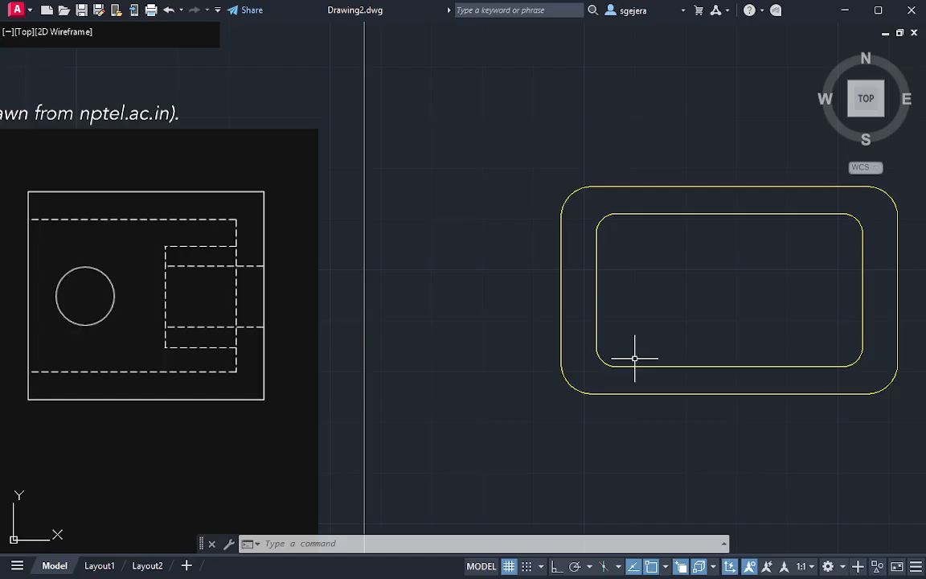
pyautogui.write('c')
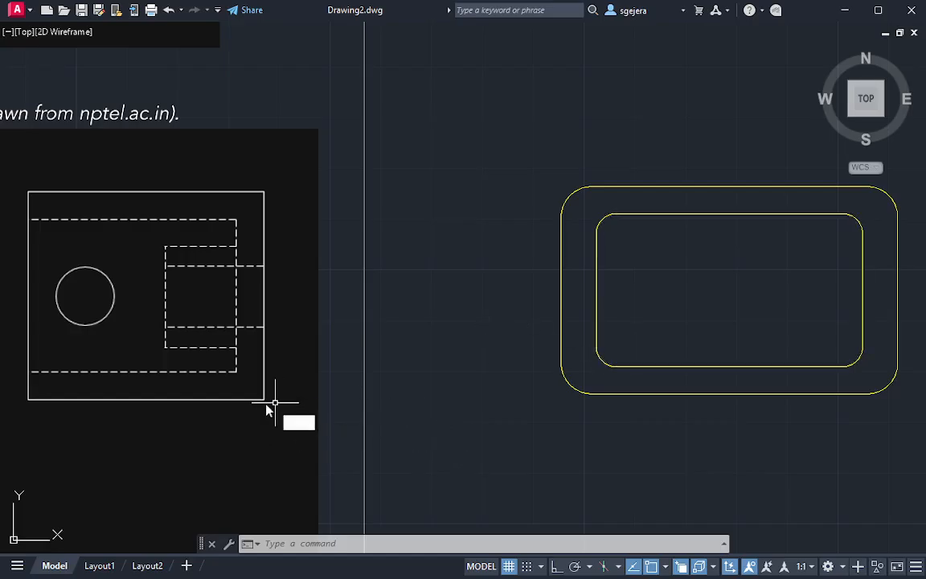
pyautogui.press('Return')
pyautogui.click(264, 399)
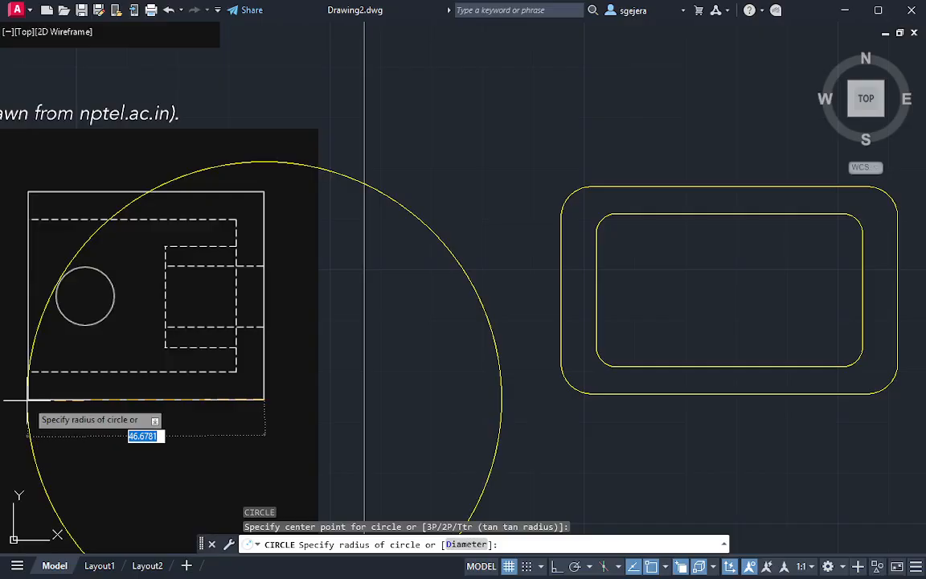
pyautogui.press('Escape')
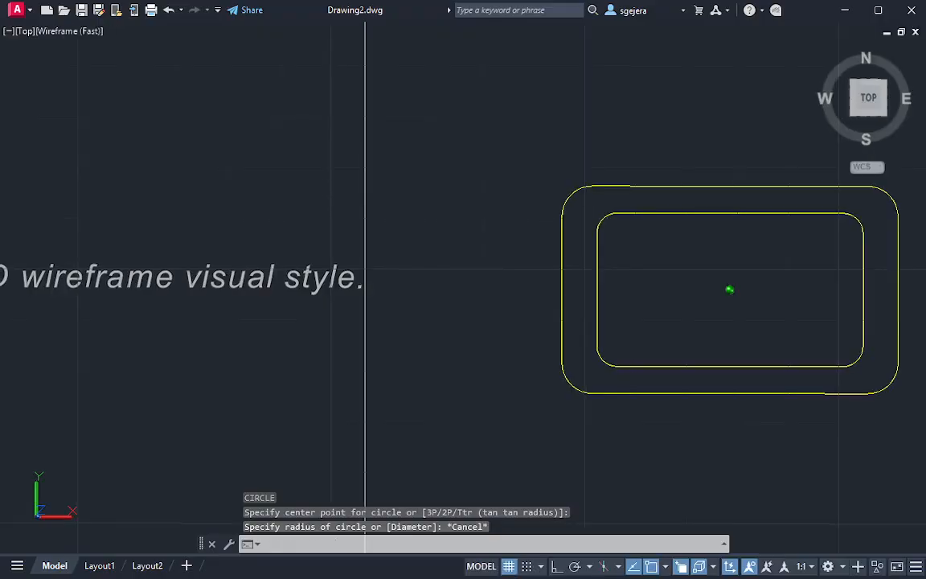
# Orbit to a 3D view and presspull the area between the two rounded rectangles upward to a height of 46.6
pyautogui.moveTo(687, 440)
pyautogui.keyDown('shift'); pyautogui.mouseDown(button='middle')
pyautogui.moveTo(662, 399)
pyautogui.moveTo(740, 394)
pyautogui.moveTo(858, 348)
pyautogui.moveTo(683, 402)
pyautogui.moveTo(506, 438)
pyautogui.moveTo(651, 455)
pyautogui.moveTo(492, 450)
pyautogui.moveTo(494, 356)
pyautogui.moveTo(494, 387)
pyautogui.moveTo(528, 394)
pyautogui.moveTo(439, 388)
pyautogui.moveTo(361, 418)
pyautogui.mouseUp(button='middle'); pyautogui.keyUp('shift')
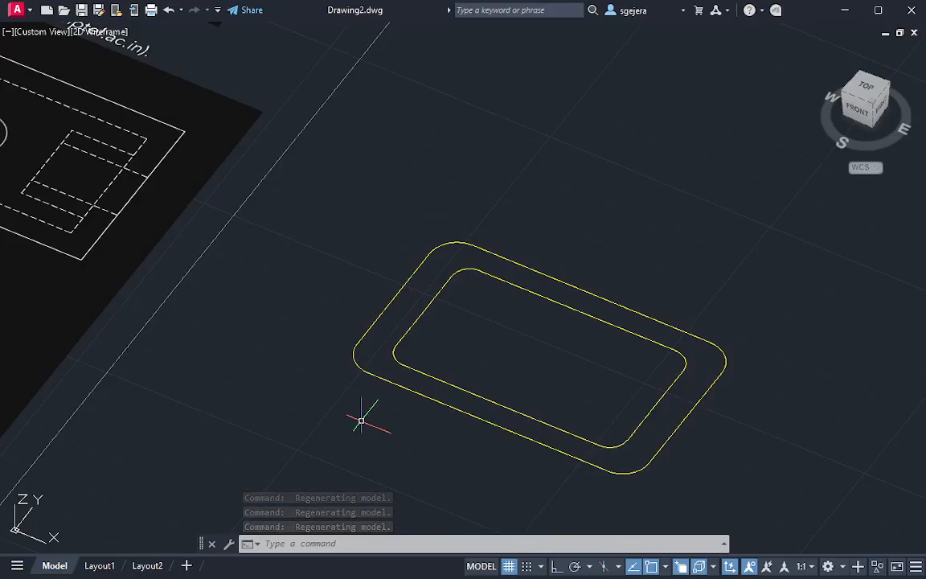
pyautogui.write('presspull')
pyautogui.press('Return')
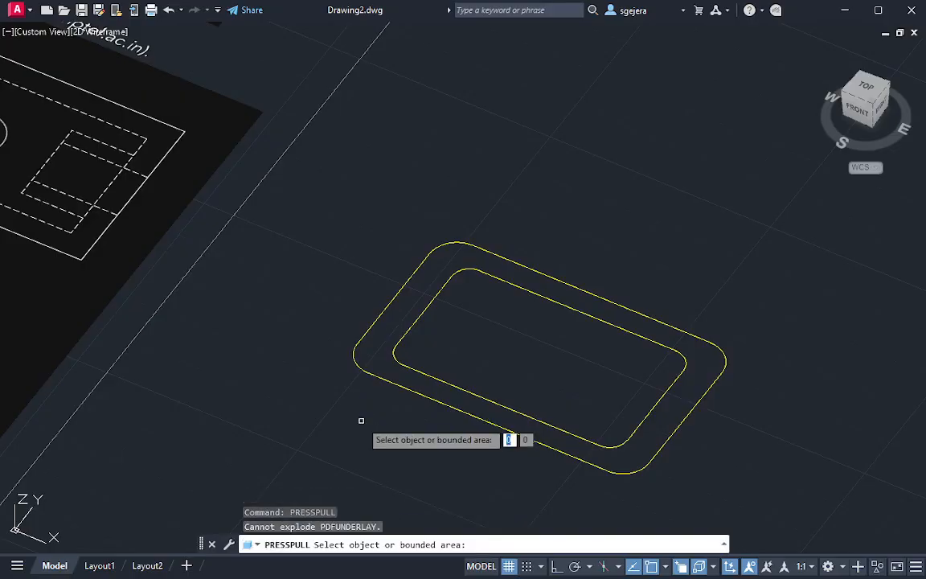
pyautogui.click(375, 346)
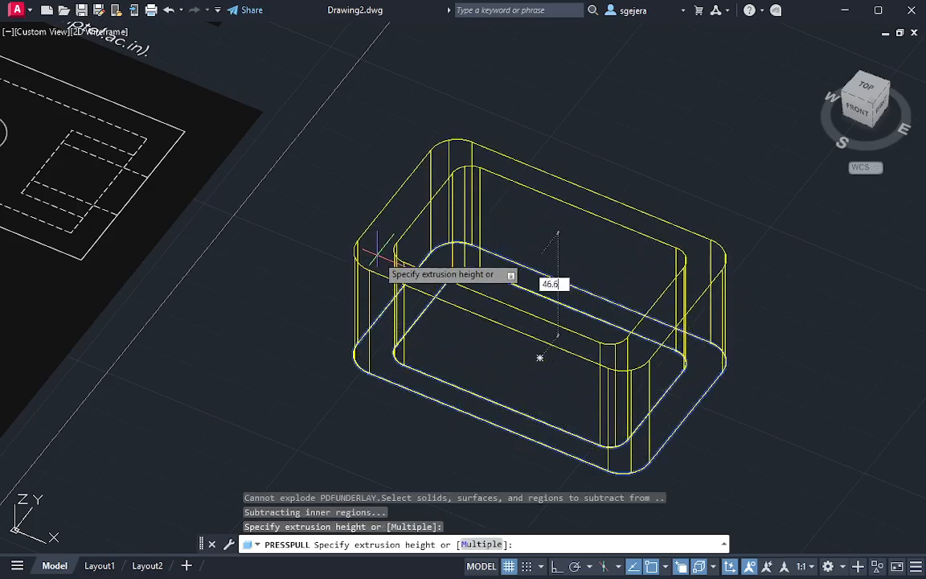
pyautogui.click(376, 254)
pyautogui.press('Return')
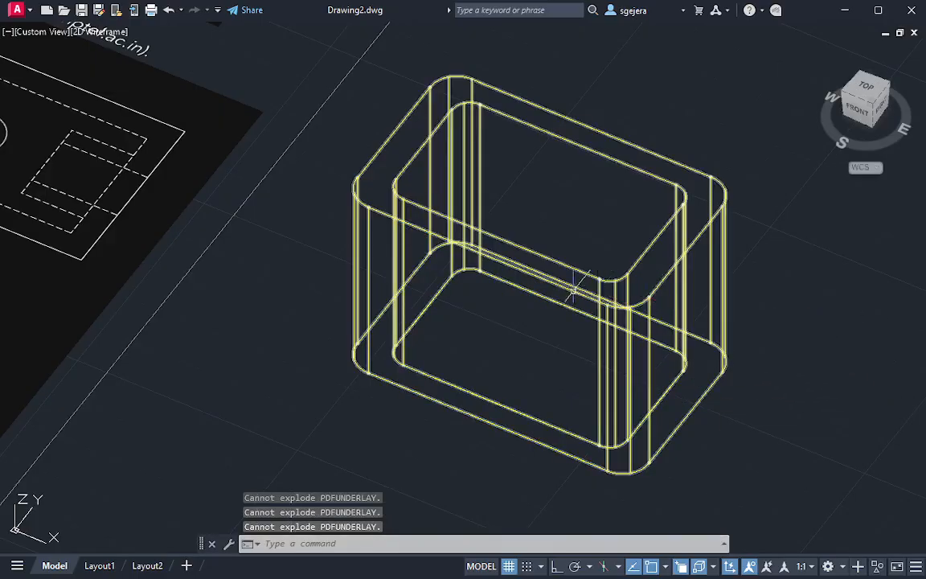
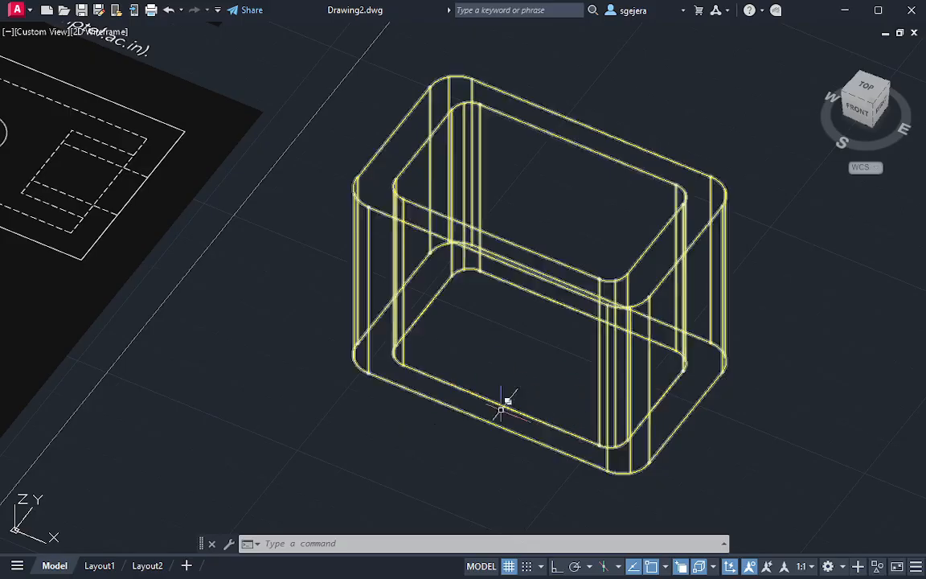
# Examine the hollow box's interior in the Hidden visual style and restore the 2D Wireframe style
pyautogui.moveTo(380, 399)
pyautogui.keyDown('shift'); pyautogui.mouseDown(button='middle')
pyautogui.moveTo(387, 416)
pyautogui.moveTo(407, 401)
pyautogui.moveTo(391, 413)
pyautogui.moveTo(339, 351)
pyautogui.moveTo(316, 388)
pyautogui.moveTo(375, 380)
pyautogui.mouseUp(button='middle'); pyautogui.keyUp('shift')
pyautogui.scroll(-3, 337, 361)
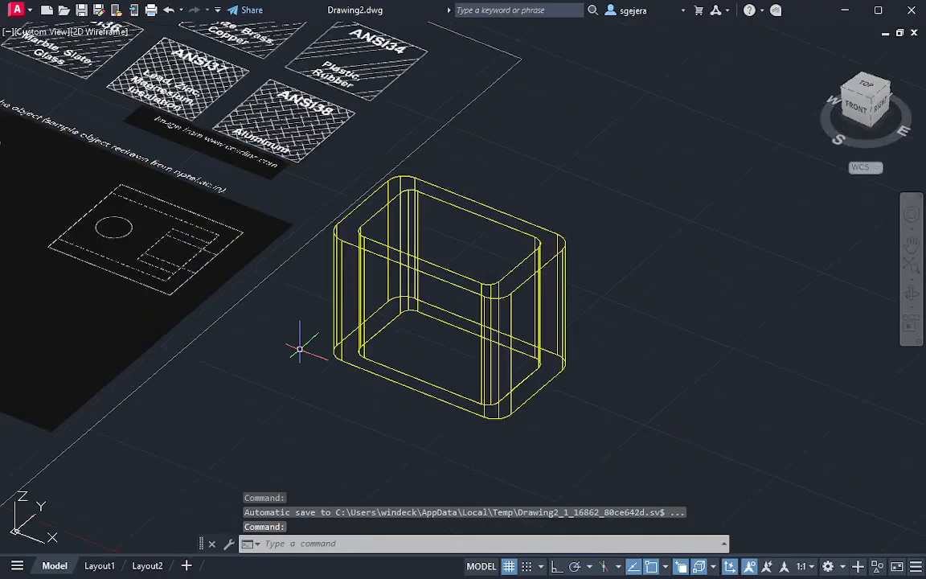
pyautogui.scroll(3, 127, 282)
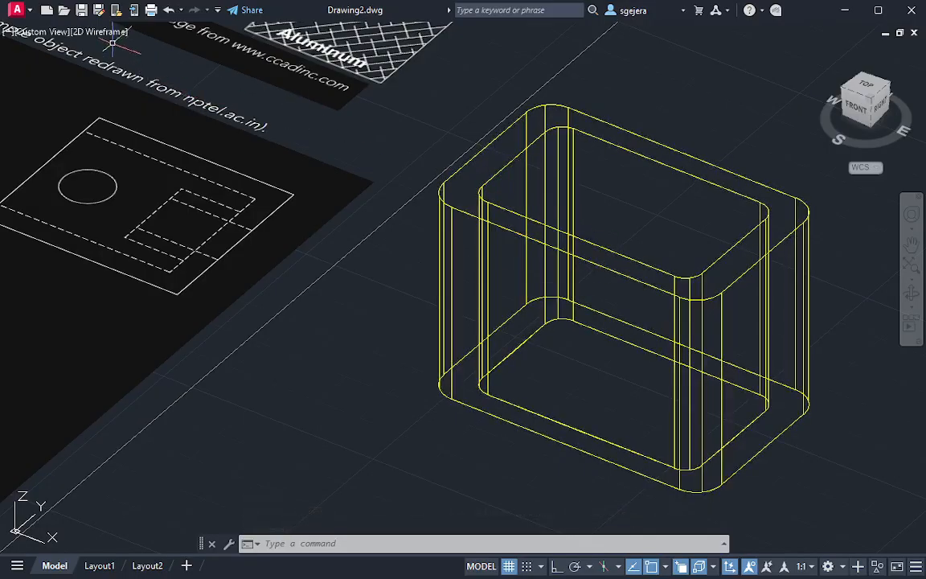
pyautogui.moveTo(556, 304)
pyautogui.keyDown('shift'); pyautogui.mouseDown(button='middle')
pyautogui.moveTo(579, 316)
pyautogui.moveTo(595, 355)
pyautogui.moveTo(566, 293)
pyautogui.mouseUp(button='middle'); pyautogui.keyUp('shift')
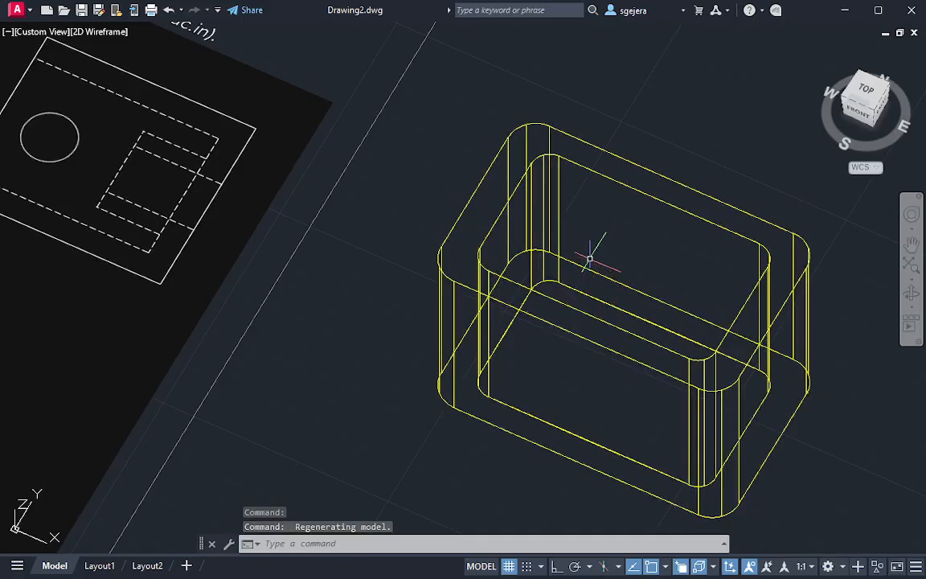
pyautogui.keyDown('shift'); pyautogui.moveTo(572, 299); pyautogui.dragTo(595, 384, button='middle'); pyautogui.keyUp('shift')
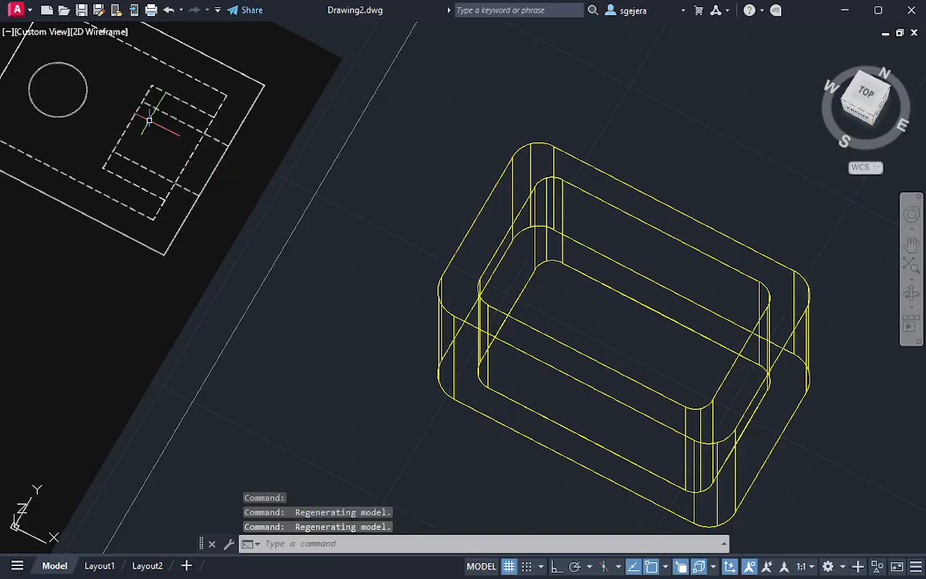
pyautogui.click(109, 32)
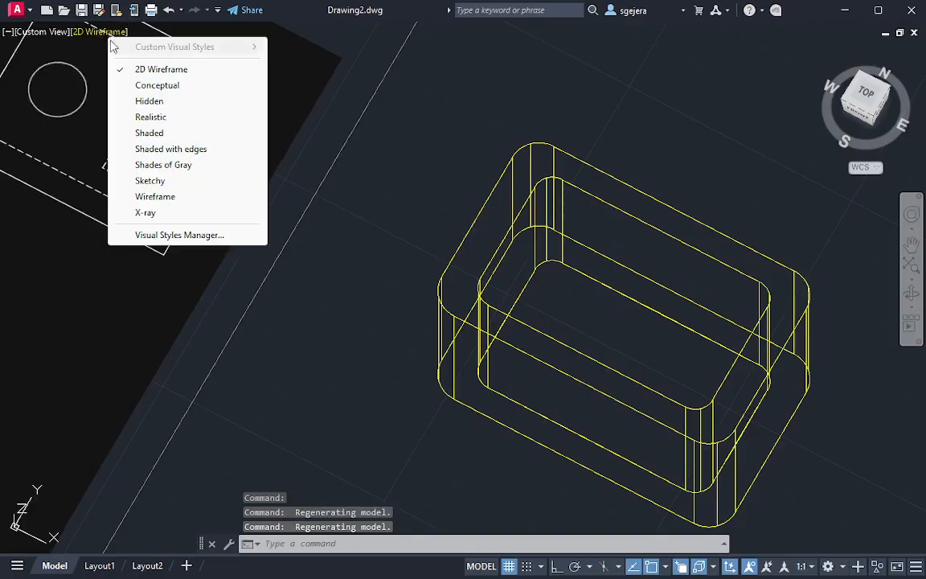
pyautogui.click(154, 100)
pyautogui.scroll(2, 600, 307)
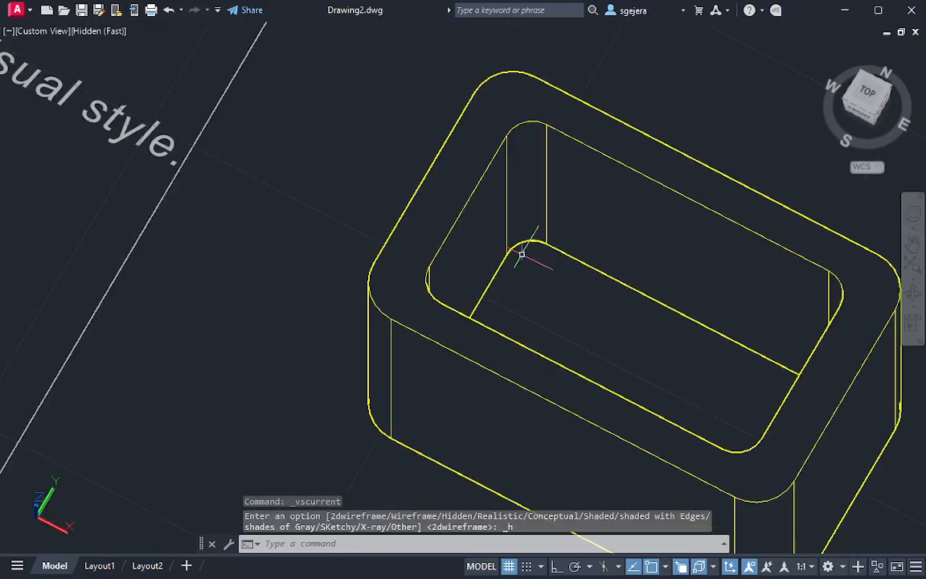
pyautogui.moveTo(598, 330)
pyautogui.keyDown('shift'); pyautogui.mouseDown(button='middle')
pyautogui.moveTo(626, 197)
pyautogui.moveTo(637, 77)
pyautogui.moveTo(604, 354)
pyautogui.moveTo(572, 364)
pyautogui.moveTo(649, 354)
pyautogui.moveTo(514, 331)
pyautogui.mouseUp(button='middle'); pyautogui.keyUp('shift')
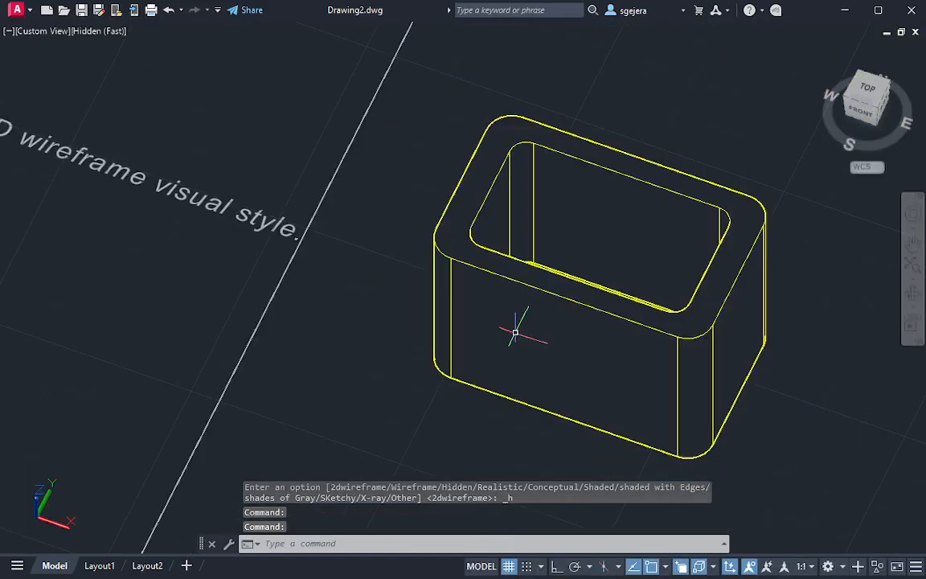
pyautogui.click(111, 31)
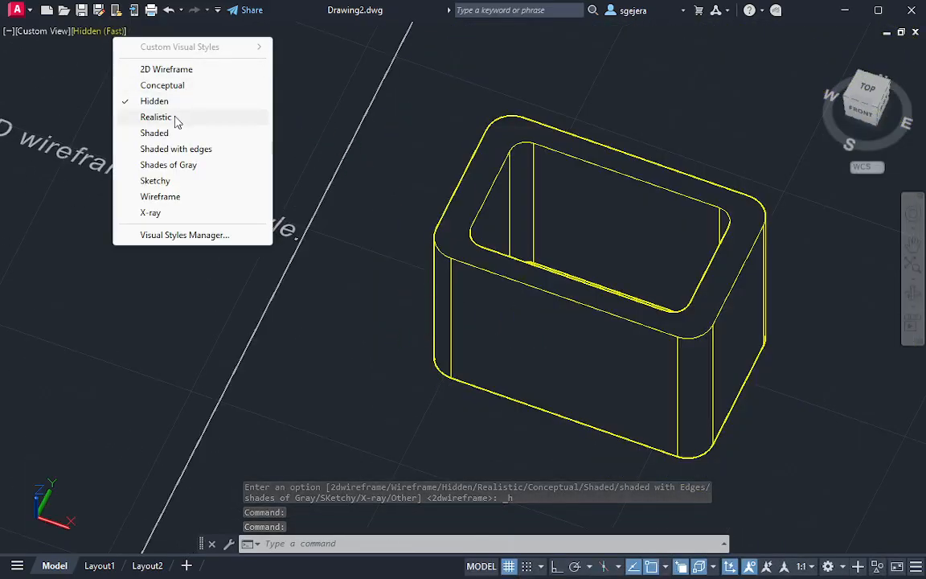
pyautogui.click(166, 69)
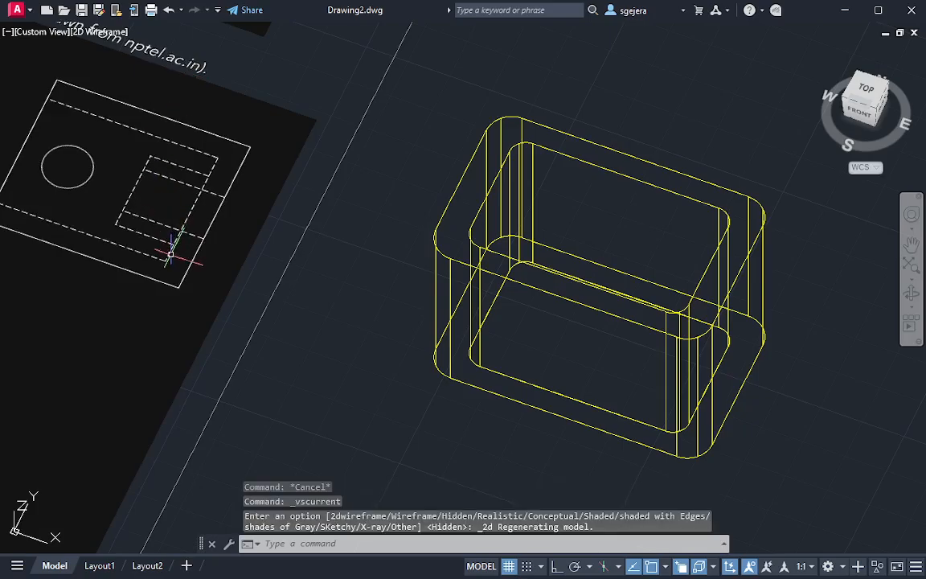
# Measure the wall thickness in the reference drawing's top view with a trial circle centred on the dashed inner corner
pyautogui.scroll(5, 168, 255)
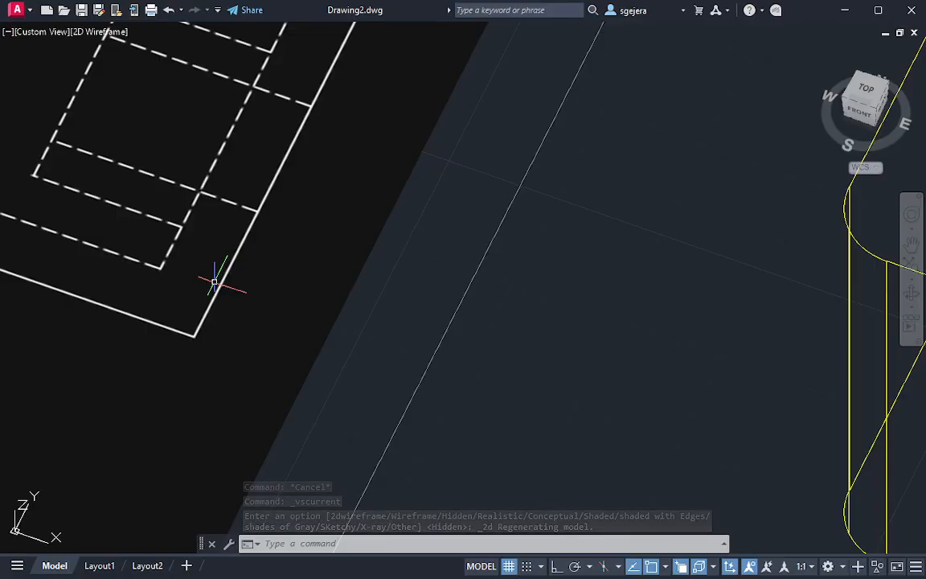
pyautogui.scroll(-5, 213, 277)
pyautogui.moveTo(197, 304)
pyautogui.mouseDown(button='middle')
pyautogui.moveTo(511, 372)
pyautogui.moveTo(193, 349)
pyautogui.mouseUp(button='middle')
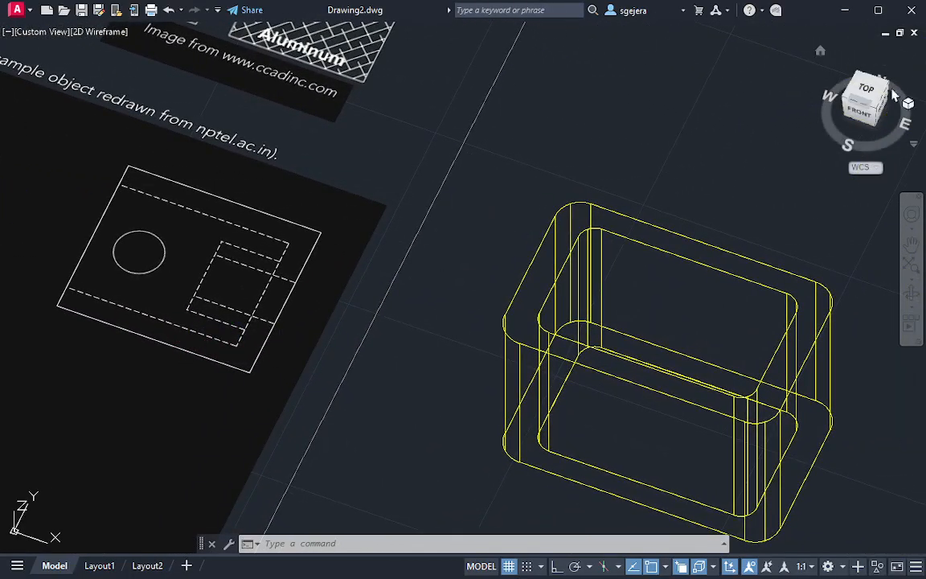
pyautogui.click(862, 93)
pyautogui.scroll(8, 502, 300)
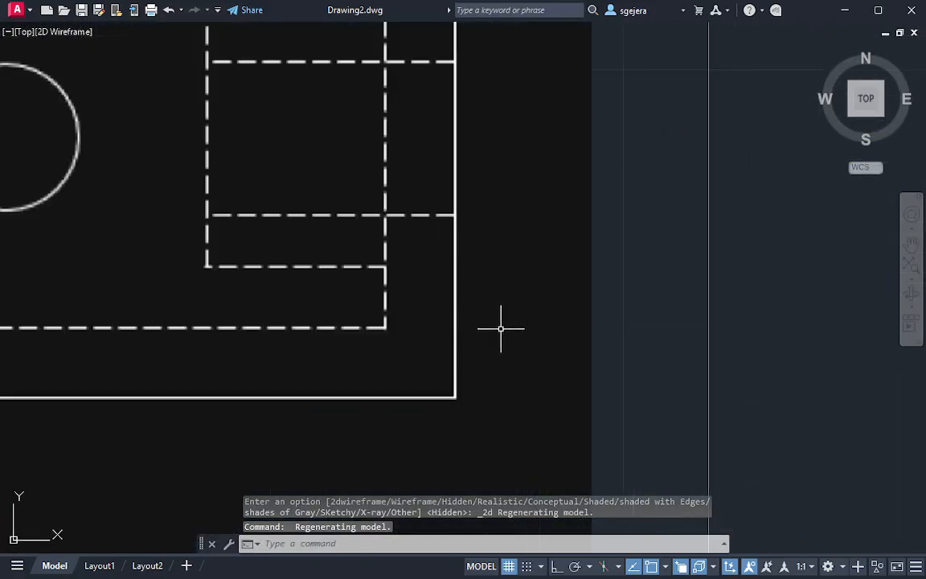
pyautogui.write('c')
pyautogui.press('Return')
pyautogui.click(386, 328)
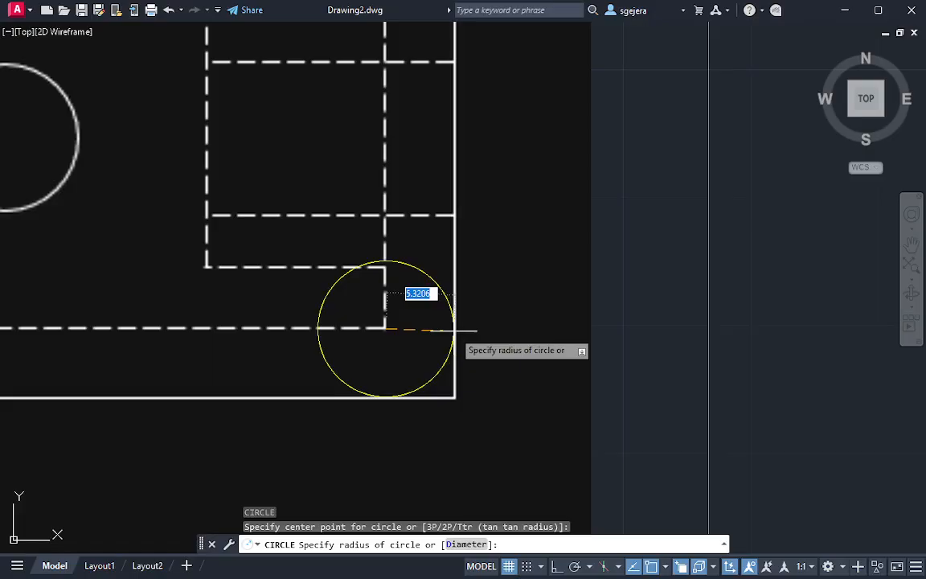
pyautogui.press('Escape')
# Presspull the bounded area inside the box's bottom inner outline up by 5.3 to form a floor
pyautogui.moveTo(713, 411)
pyautogui.keyDown('shift'); pyautogui.mouseDown(button='middle')
pyautogui.moveTo(697, 399)
pyautogui.moveTo(674, 331)
pyautogui.moveTo(700, 340)
pyautogui.moveTo(604, 318)
pyautogui.moveTo(662, 451)
pyautogui.moveTo(624, 337)
pyautogui.moveTo(631, 394)
pyautogui.moveTo(641, 345)
pyautogui.mouseUp(button='middle'); pyautogui.keyUp('shift')
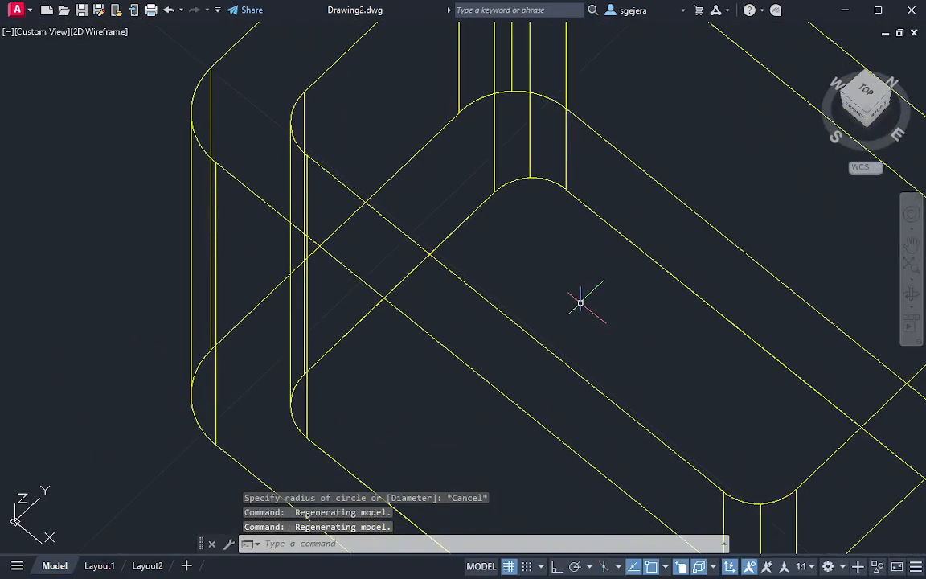
pyautogui.press('Return')
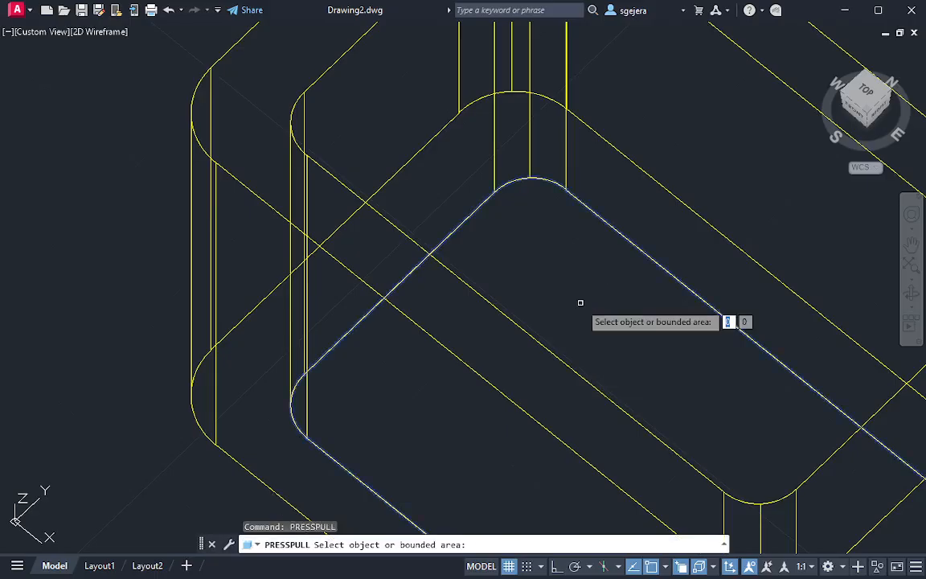
pyautogui.click(580, 303)
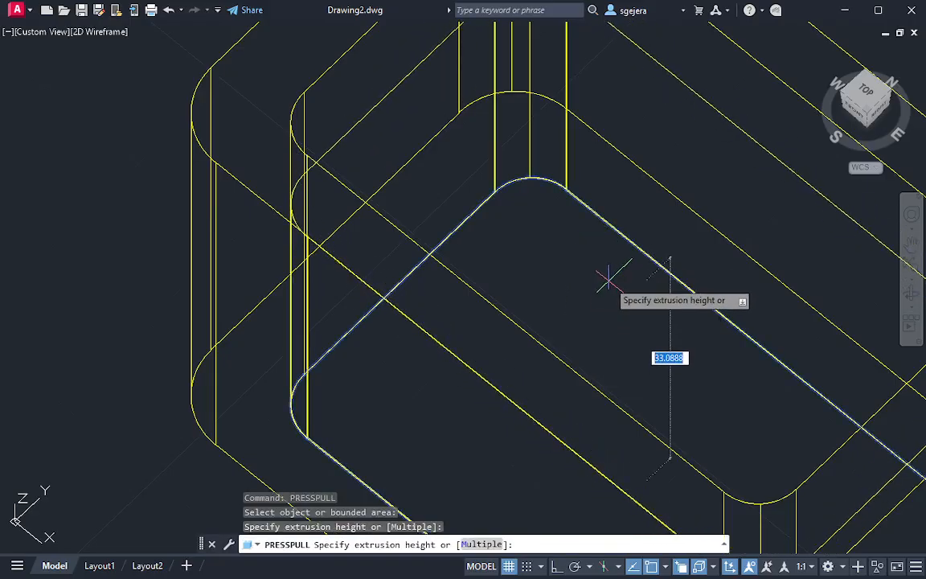
pyautogui.press('Return')
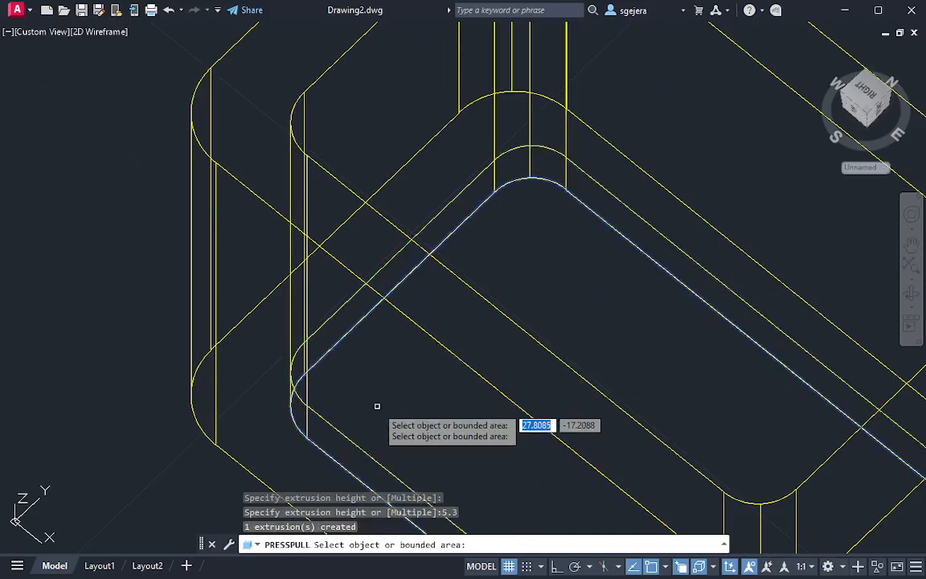
pyautogui.keyDown('shift'); pyautogui.moveTo(378, 406); pyautogui.dragTo(479, 335, button='middle'); pyautogui.keyUp('shift')
pyautogui.scroll(-4, 407, 340)
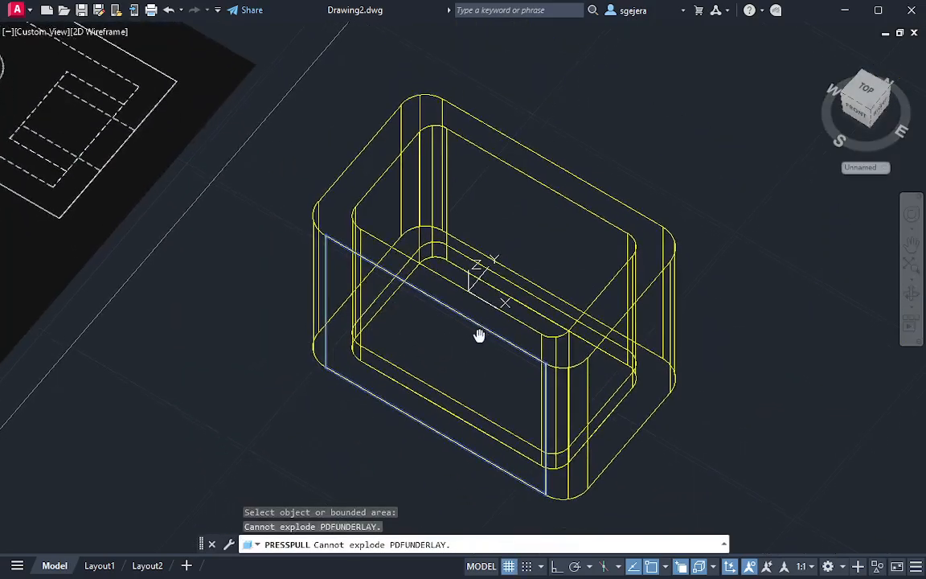
pyautogui.press('Escape')
# Switch to the Hidden visual style and examine the box's closed base from inside and below
pyautogui.click(93, 32)
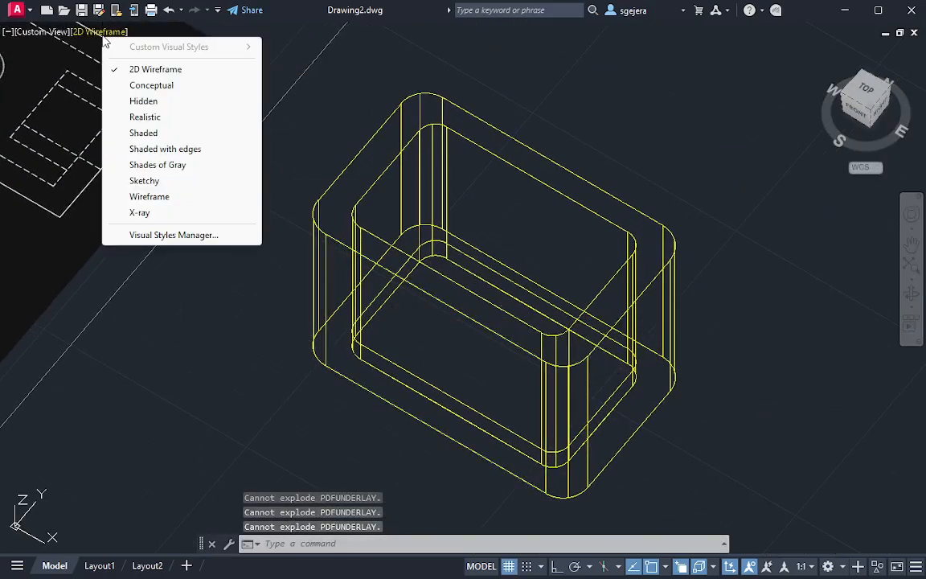
pyautogui.click(173, 102)
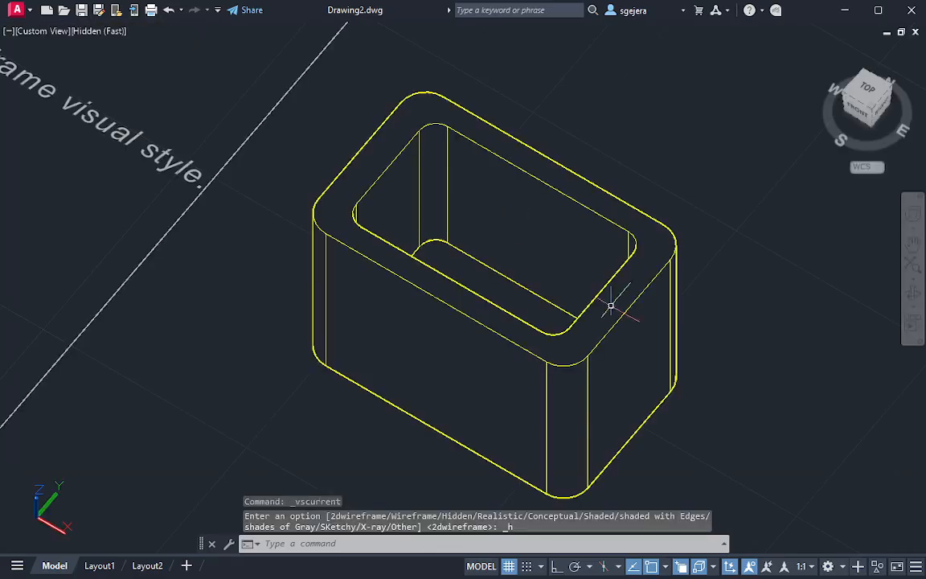
pyautogui.keyDown('shift'); pyautogui.moveTo(609, 362); pyautogui.dragTo(487, 337, button='middle'); pyautogui.keyUp('shift')
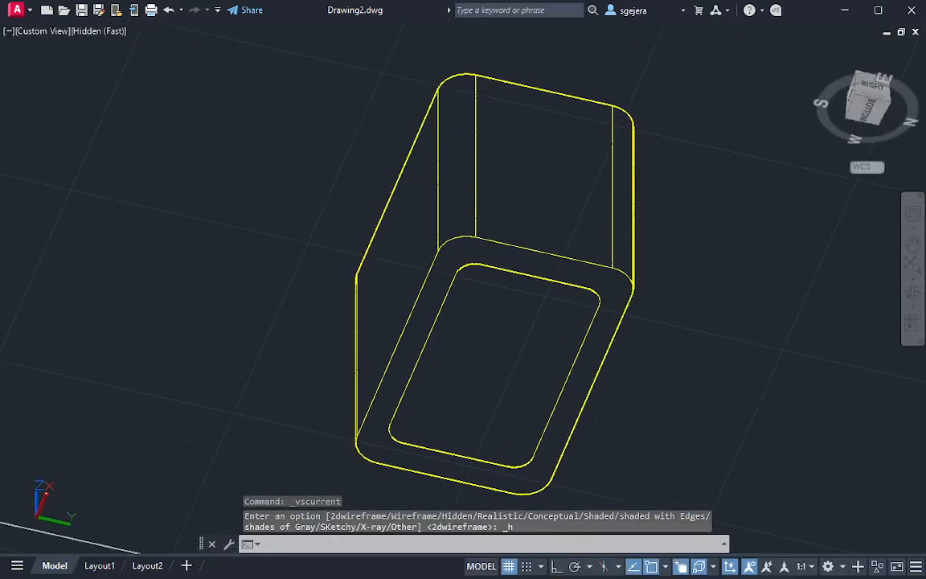
pyautogui.click(482, 341)
pyautogui.press('Escape')
pyautogui.click(651, 162)
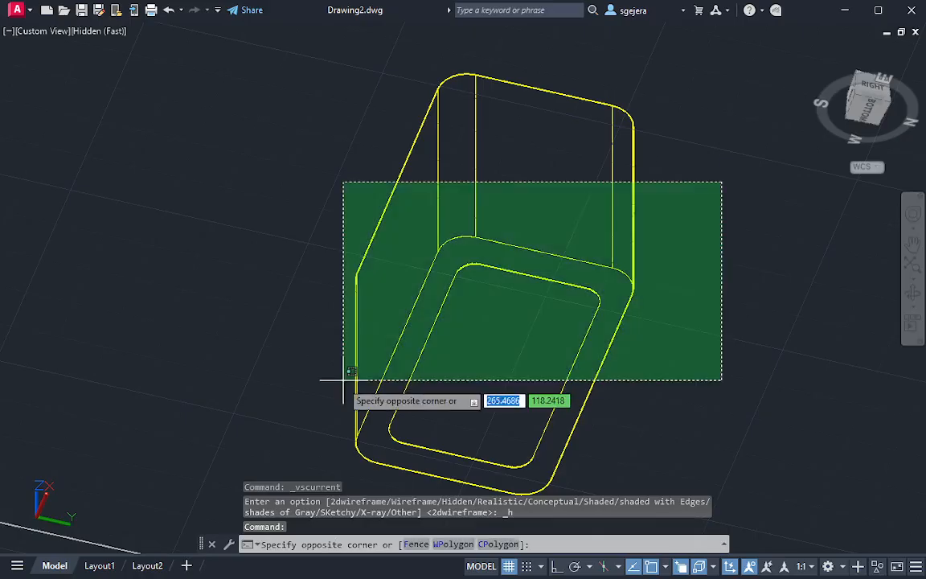
pyautogui.click(286, 365)
pyautogui.press('Escape')
pyautogui.press('Escape')
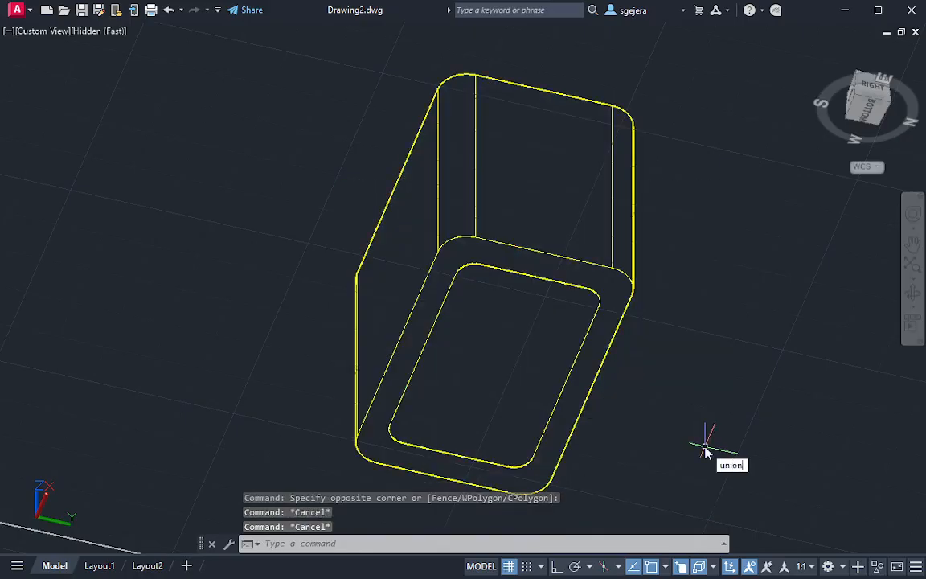
# Union the box walls and the floor into one solid, selecting everything with a crossing window
pyautogui.press('Return')
pyautogui.click(651, 124)
pyautogui.click(350, 428)
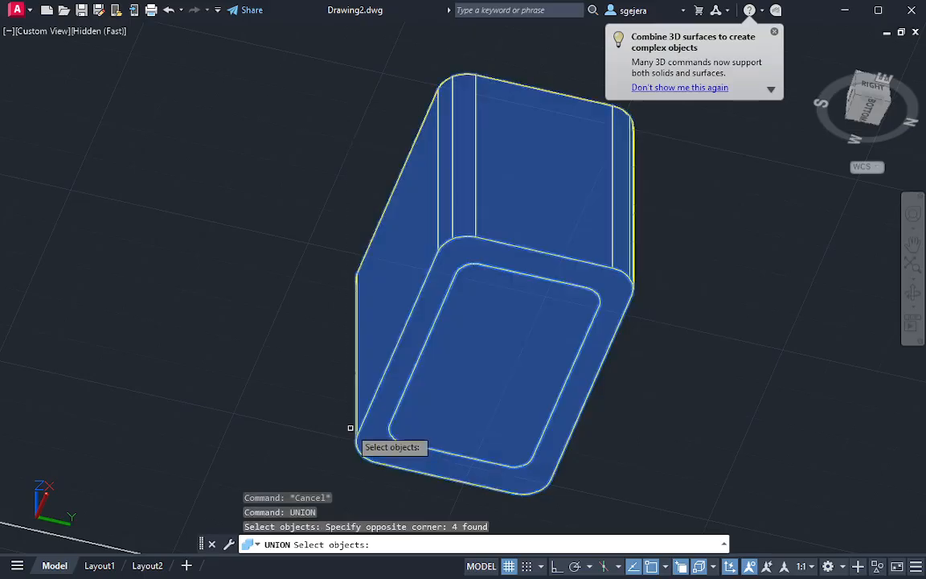
pyautogui.press('Return')
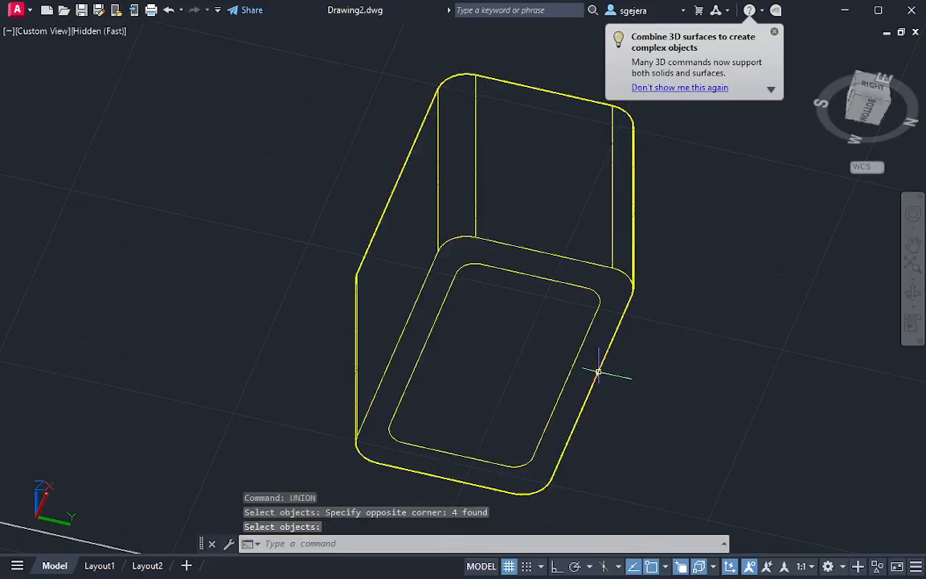
pyautogui.press('Escape')
# Try to union the box again with the outline objects remaining on its base
pyautogui.press('Return')
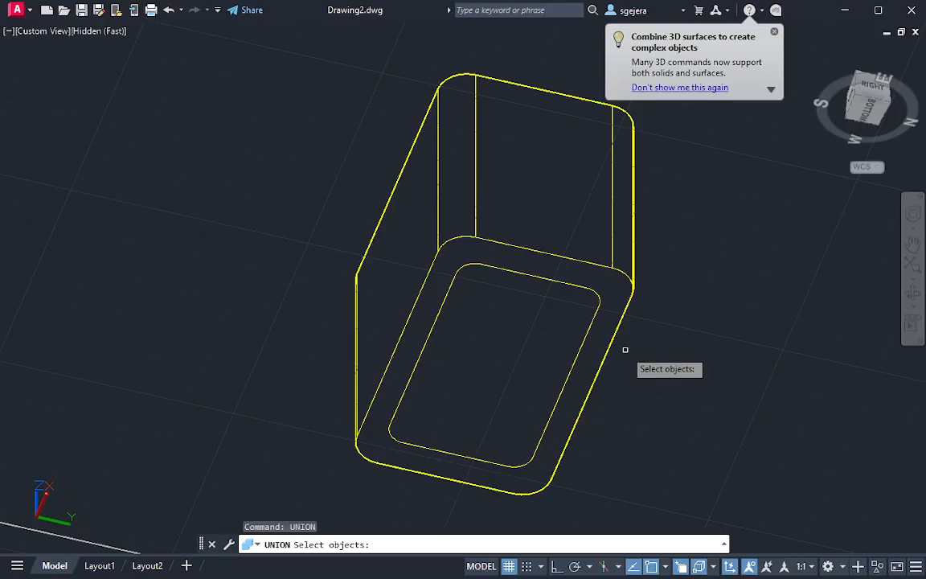
pyautogui.click(699, 234)
pyautogui.click(435, 389)
pyautogui.press('Return')
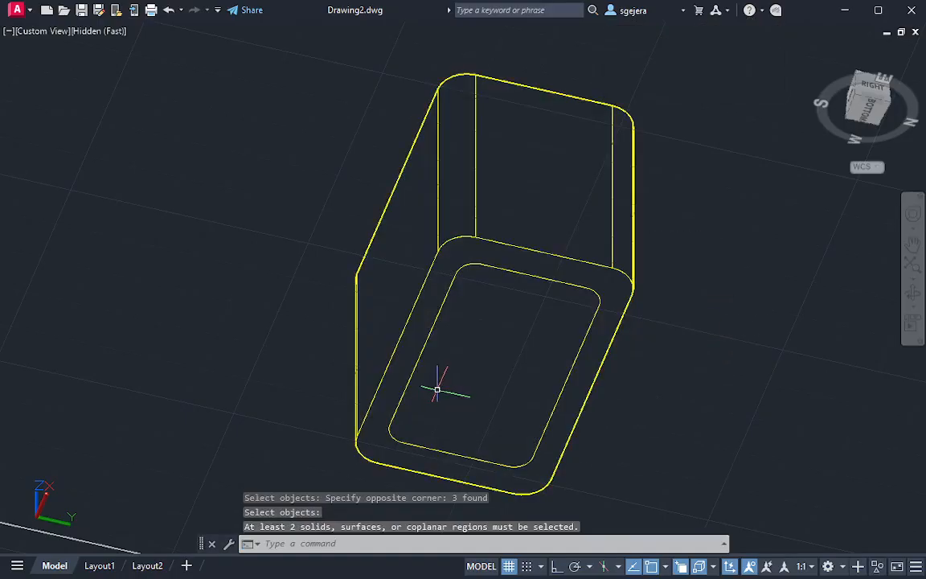
pyautogui.keyDown('shift'); pyautogui.moveTo(434, 387); pyautogui.dragTo(477, 299, button='middle'); pyautogui.keyUp('shift')
pyautogui.click(477, 299)
pyautogui.press('Escape')
# Delete the leftover rounded inner outline on the underside of the box
pyautogui.keyDown('shift'); pyautogui.moveTo(490, 428); pyautogui.dragTo(548, 286, button='middle'); pyautogui.keyUp('shift')
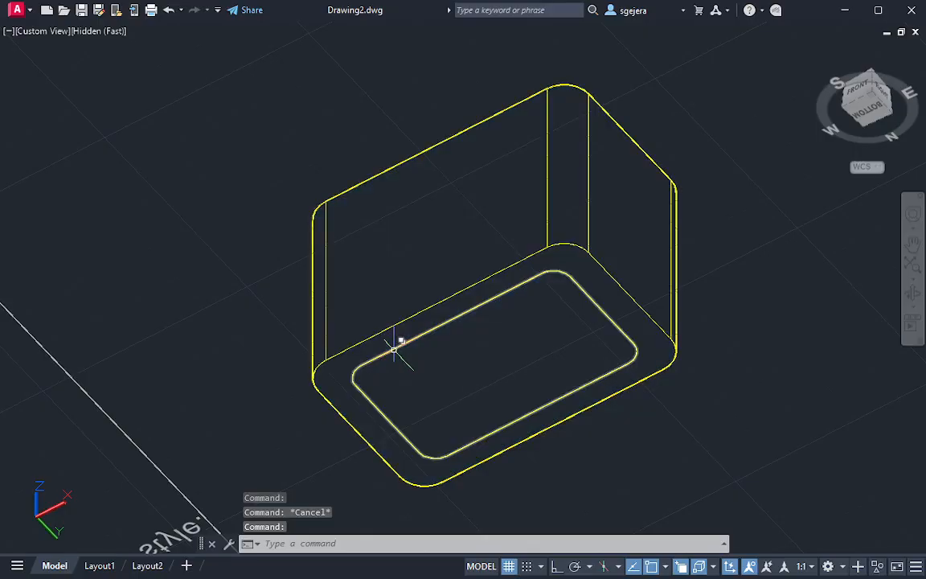
pyautogui.click(391, 356)
pyautogui.click(482, 404)
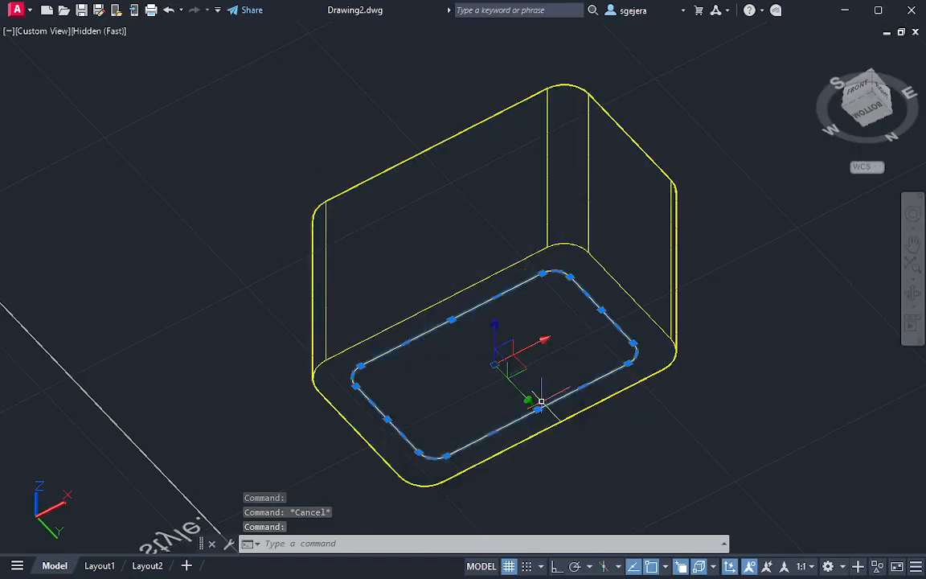
pyautogui.press('Delete')
# Examine the box's cavity and floor in the X-Ray visual style and restore the 2D Wireframe style
pyautogui.moveTo(517, 347)
pyautogui.keyDown('shift'); pyautogui.mouseDown(button='middle')
pyautogui.moveTo(488, 378)
pyautogui.moveTo(502, 244)
pyautogui.moveTo(547, 422)
pyautogui.moveTo(403, 420)
pyautogui.moveTo(503, 359)
pyautogui.moveTo(501, 542)
pyautogui.moveTo(594, 354)
pyautogui.mouseUp(button='middle'); pyautogui.keyUp('shift')
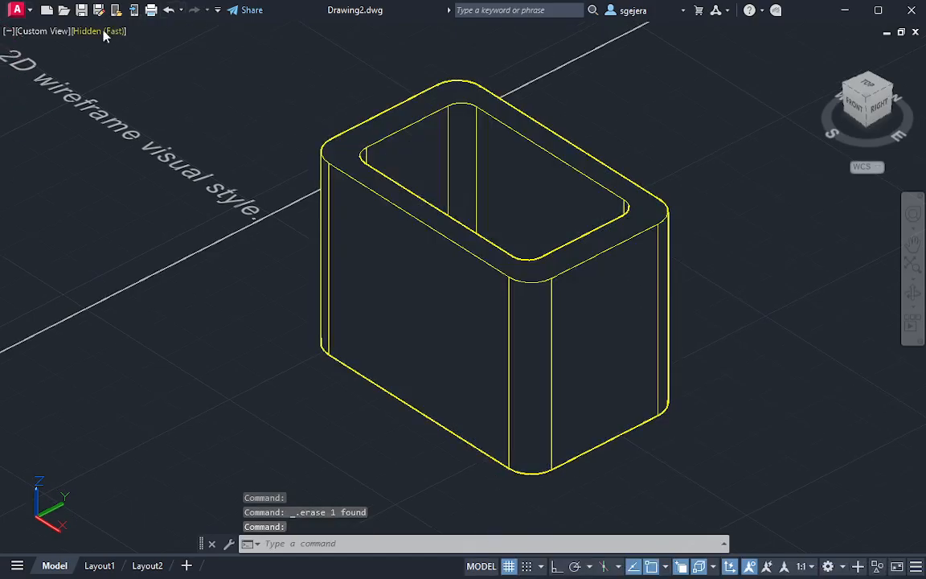
pyautogui.click(92, 31)
pyautogui.click(141, 99)
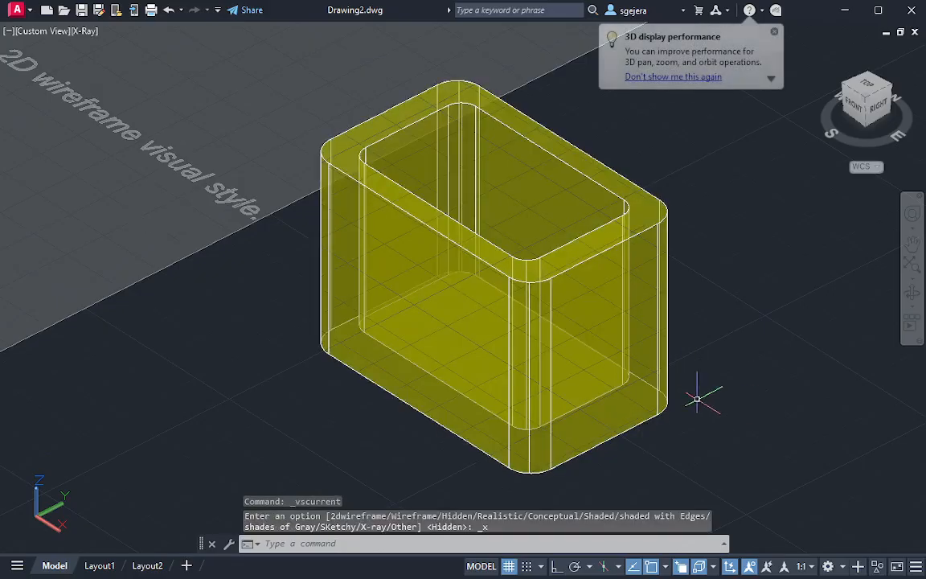
pyautogui.keyDown('shift'); pyautogui.moveTo(697, 399); pyautogui.dragTo(595, 366, button='middle'); pyautogui.keyUp('shift')
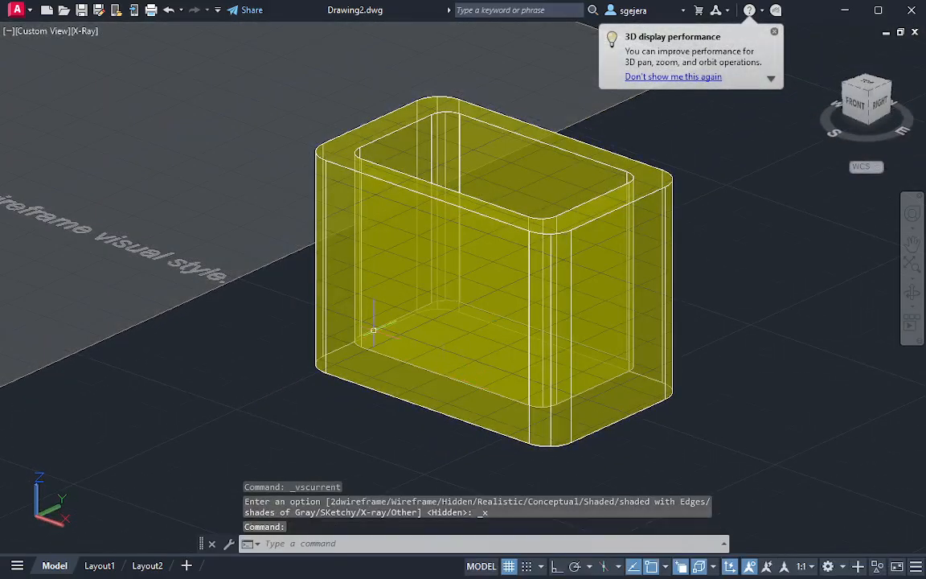
pyautogui.moveTo(362, 372); pyautogui.dragTo(407, 310, button='middle')
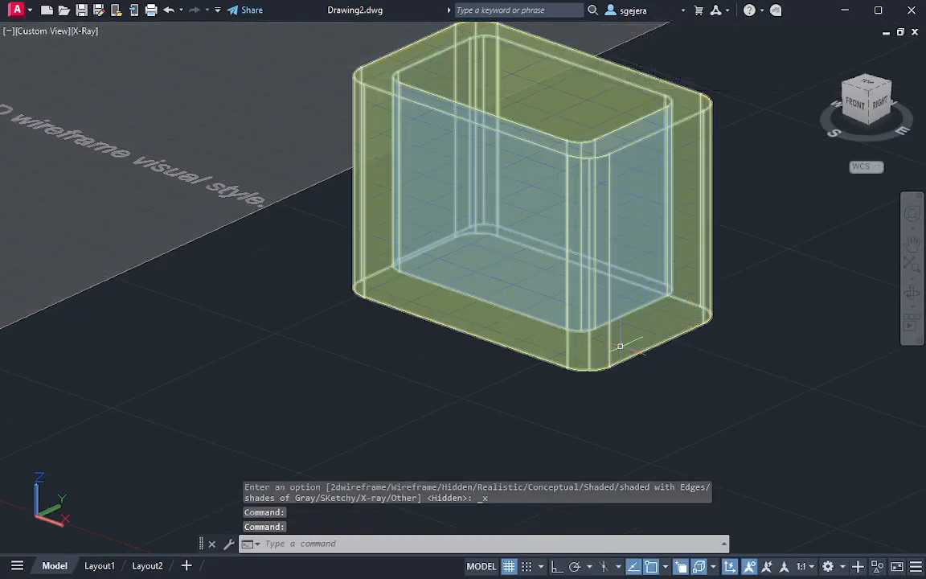
pyautogui.moveTo(483, 360); pyautogui.dragTo(521, 423, button='middle')
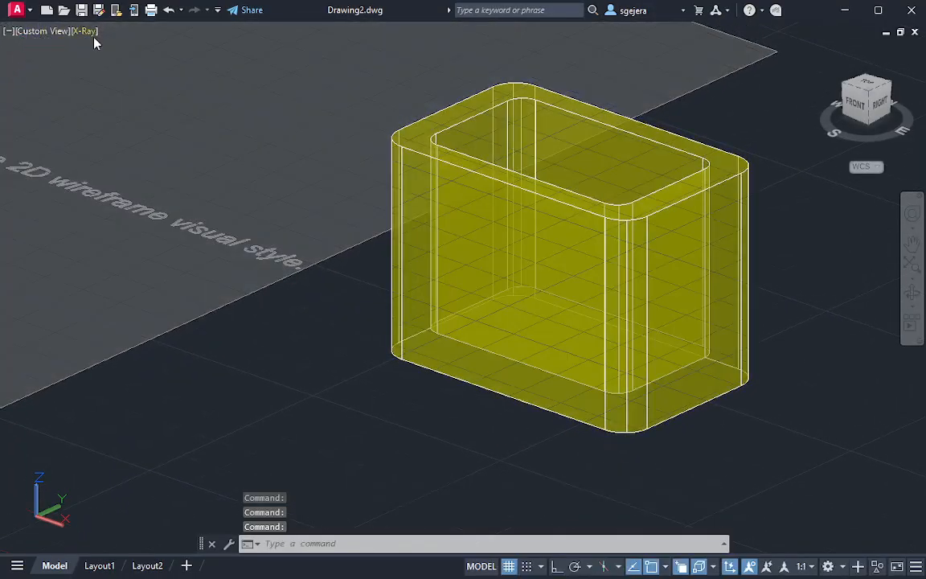
pyautogui.click(85, 31)
pyautogui.click(138, 71)
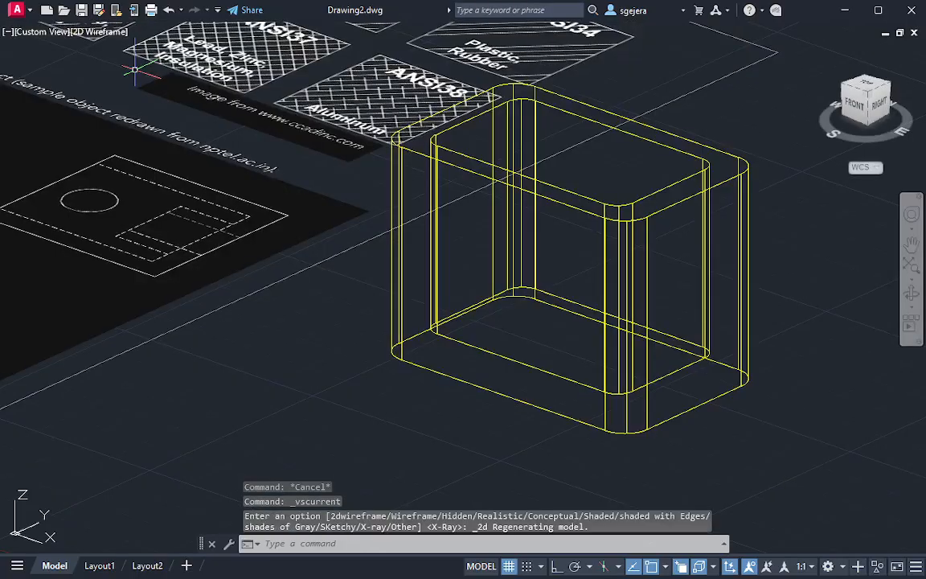
# Draw a circle of radius 10 over the larger boss circle in the reference top view, centred on the section line
pyautogui.click(868, 91)
pyautogui.scroll(10, 455, 314)
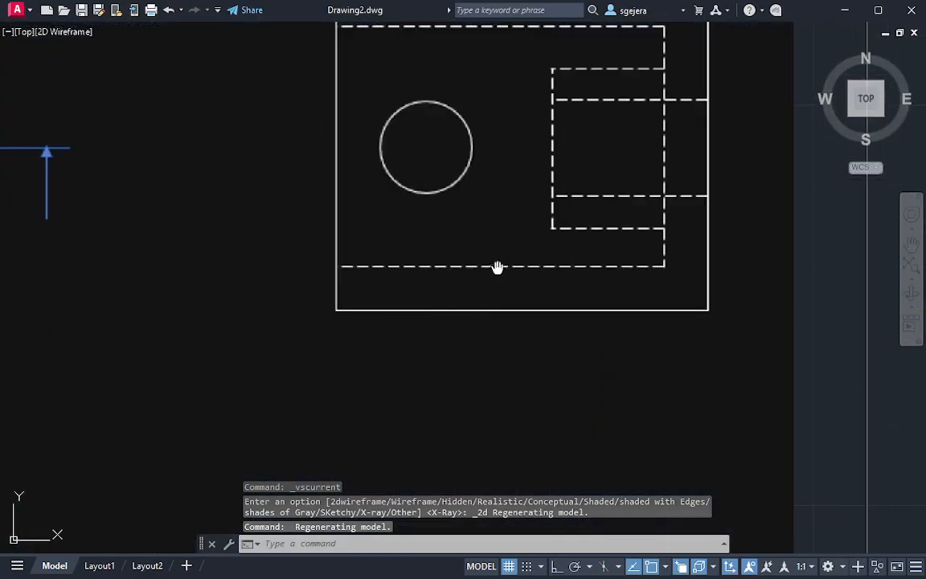
pyautogui.moveTo(496, 267); pyautogui.dragTo(312, 315, button='middle')
pyautogui.scroll(-3, 428, 313)
pyautogui.moveTo(511, 325); pyautogui.dragTo(732, 309, button='middle')
pyautogui.moveTo(136, 286); pyautogui.dragTo(167, 290, button='middle')
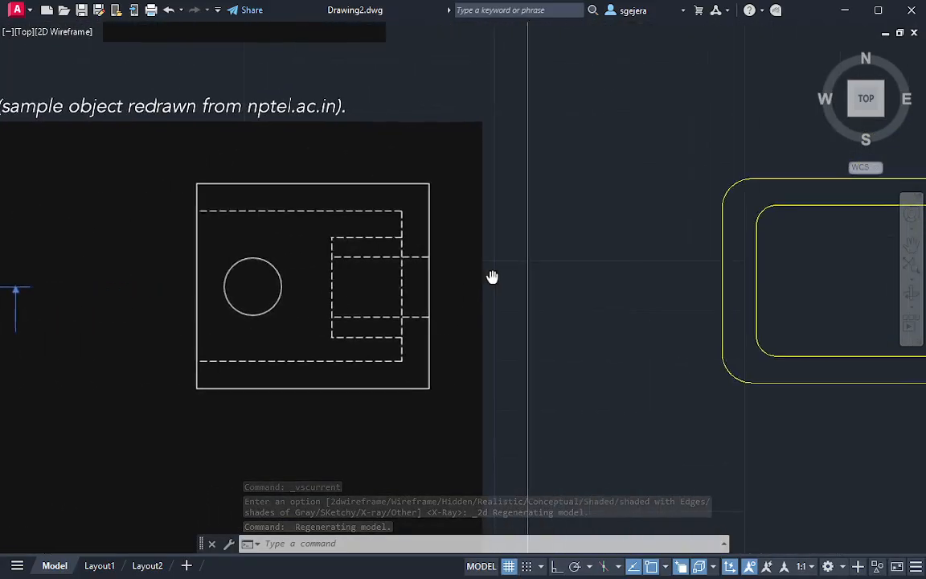
pyautogui.moveTo(492, 277); pyautogui.dragTo(324, 283, button='middle')
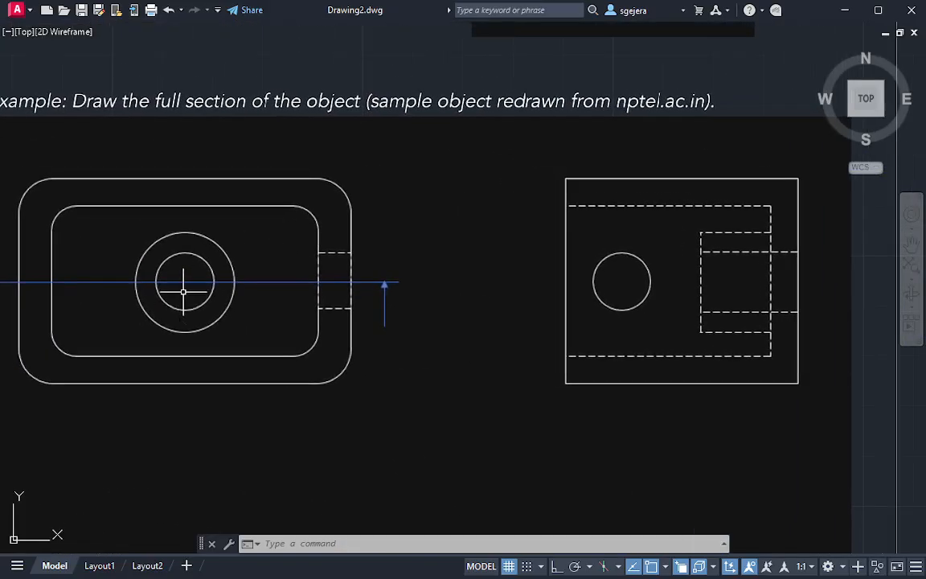
pyautogui.write('c')
pyautogui.press('Return')
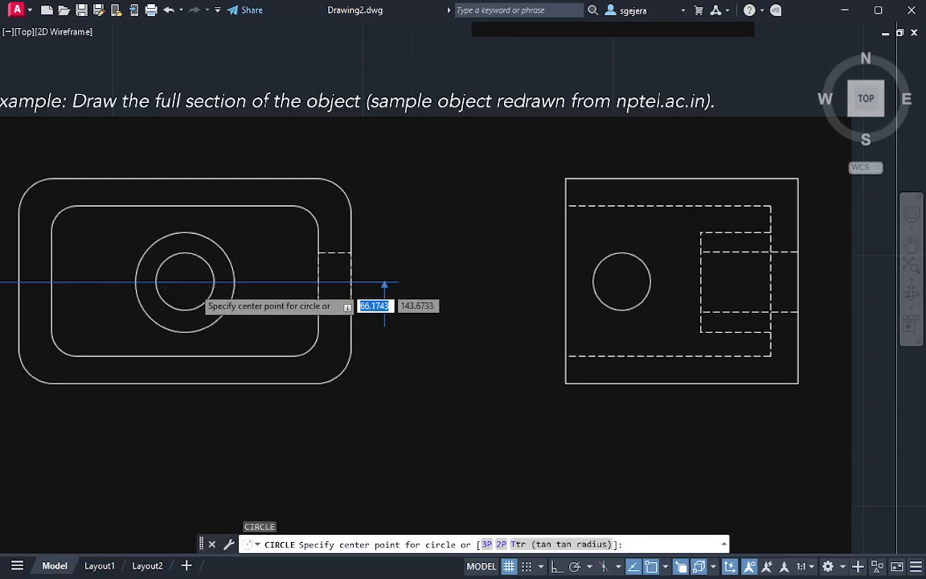
pyautogui.scroll(2, 193, 286)
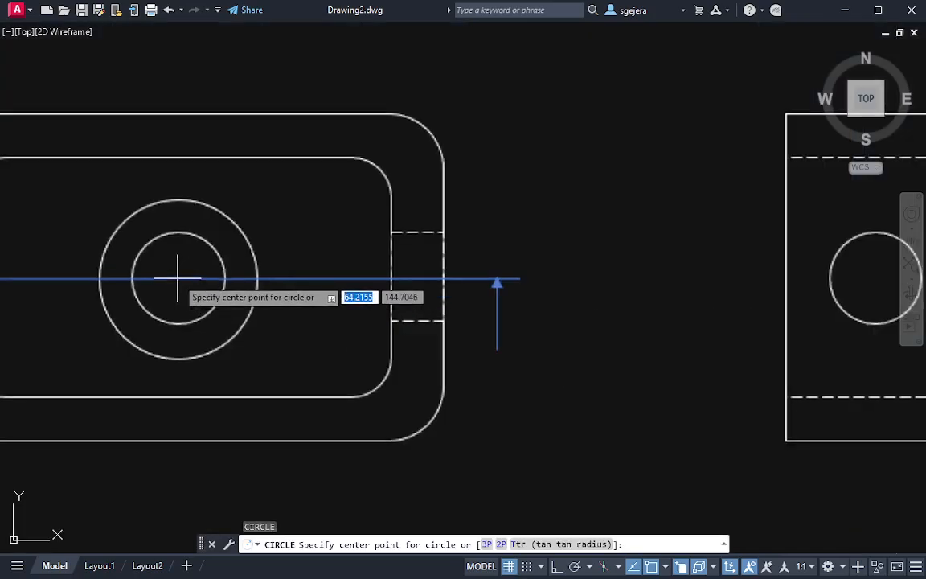
pyautogui.click(178, 278)
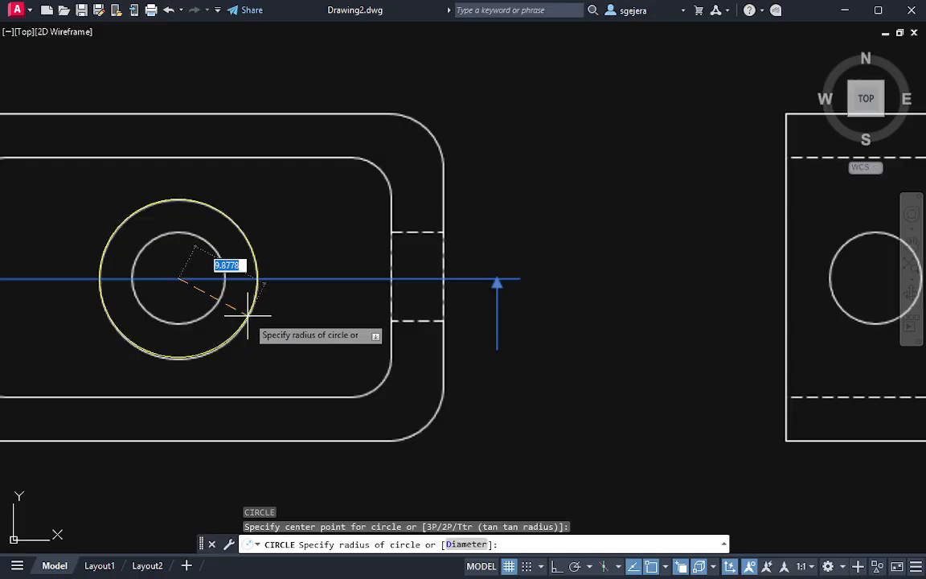
pyautogui.write('10')
pyautogui.press('Return')
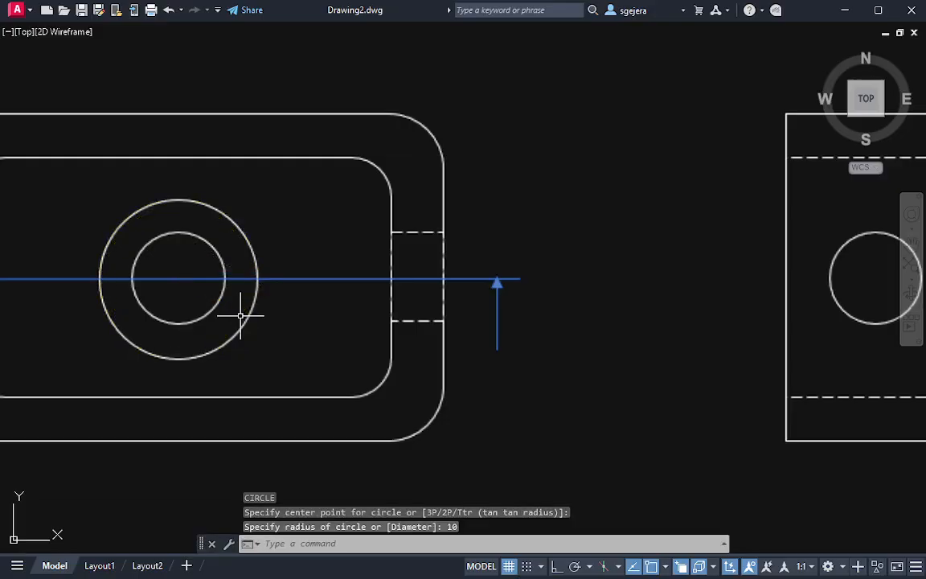
pyautogui.scroll(-4, 278, 333)
pyautogui.hotkey('ctrl', 'z')
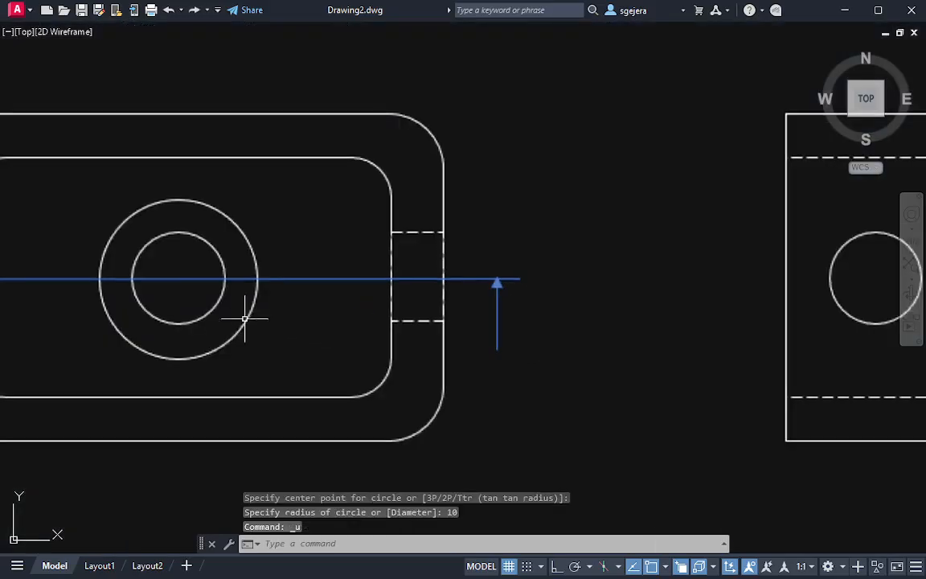
pyautogui.write('c')
pyautogui.press('Return')
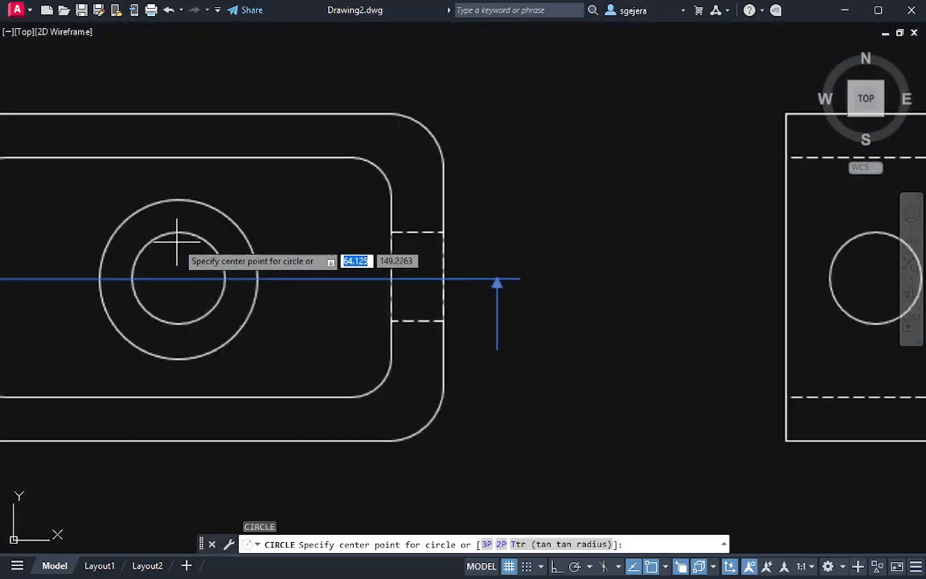
pyautogui.click(177, 279)
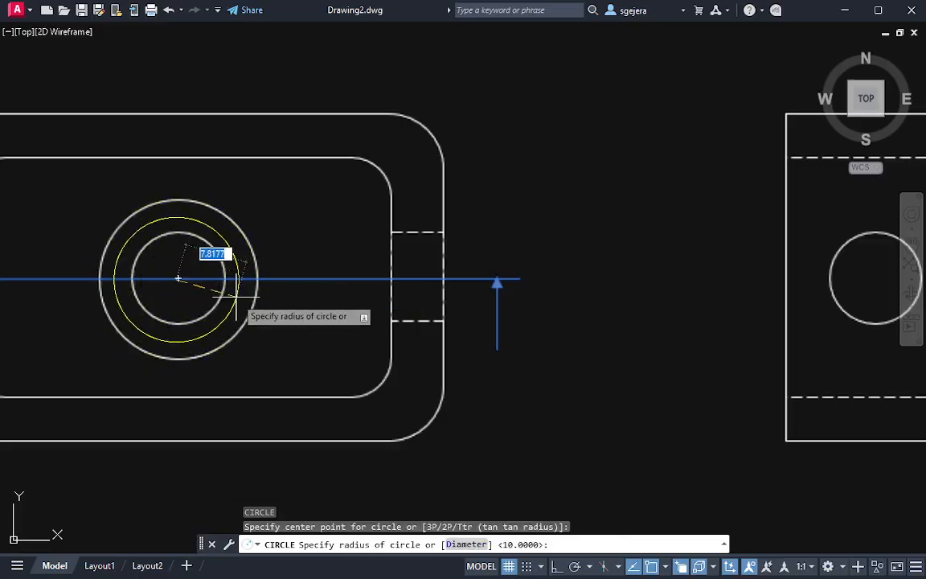
pyautogui.press('Escape')
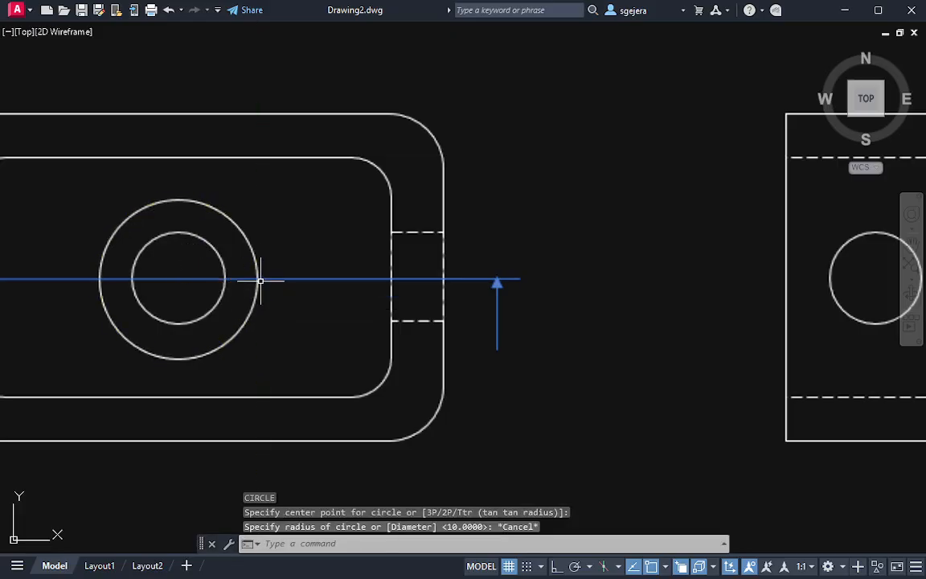
# Move the radius 10 circle by its centre to the middle of the box's cavity floor, tracking from the inner edge midpoints
pyautogui.click(259, 280)
pyautogui.click(262, 299)
pyautogui.write('m')
pyautogui.press('Return')
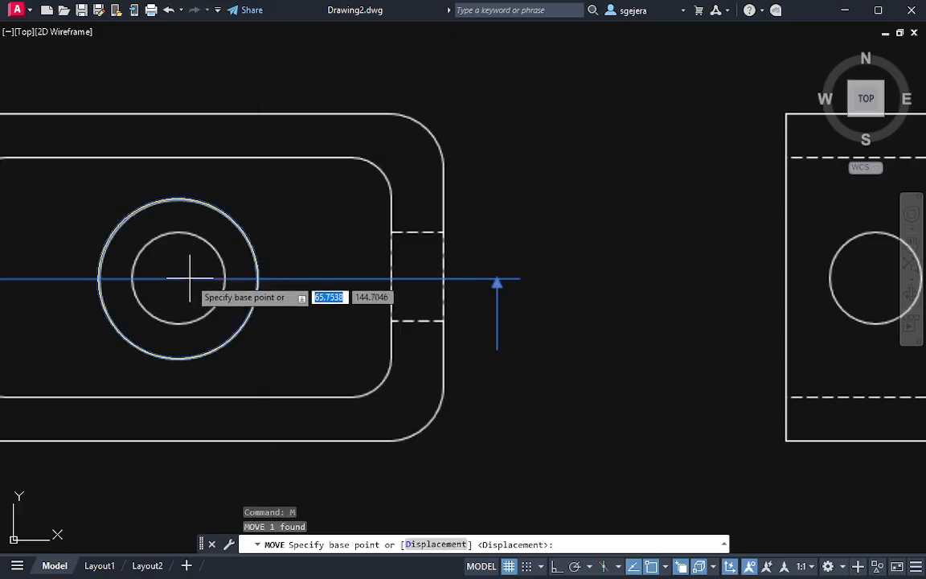
pyautogui.click(179, 279)
pyautogui.moveTo(682, 371); pyautogui.dragTo(1, 224, button='middle')
pyautogui.moveTo(784, 255); pyautogui.dragTo(1, 273, button='middle')
pyautogui.keyDown('shift'); pyautogui.moveTo(558, 250); pyautogui.dragTo(499, 197, button='middle'); pyautogui.keyUp('shift')
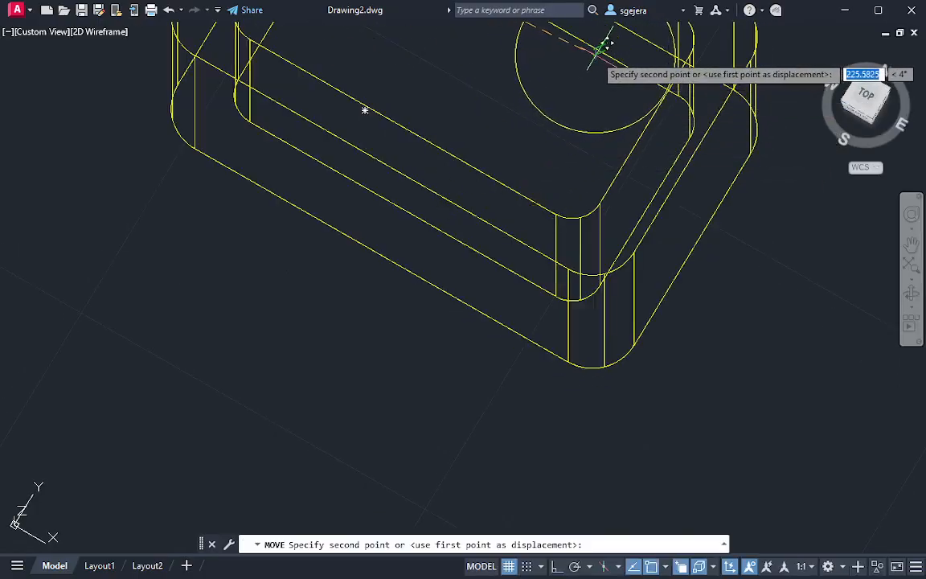
pyautogui.moveTo(440, 116); pyautogui.dragTo(482, 289, button='middle')
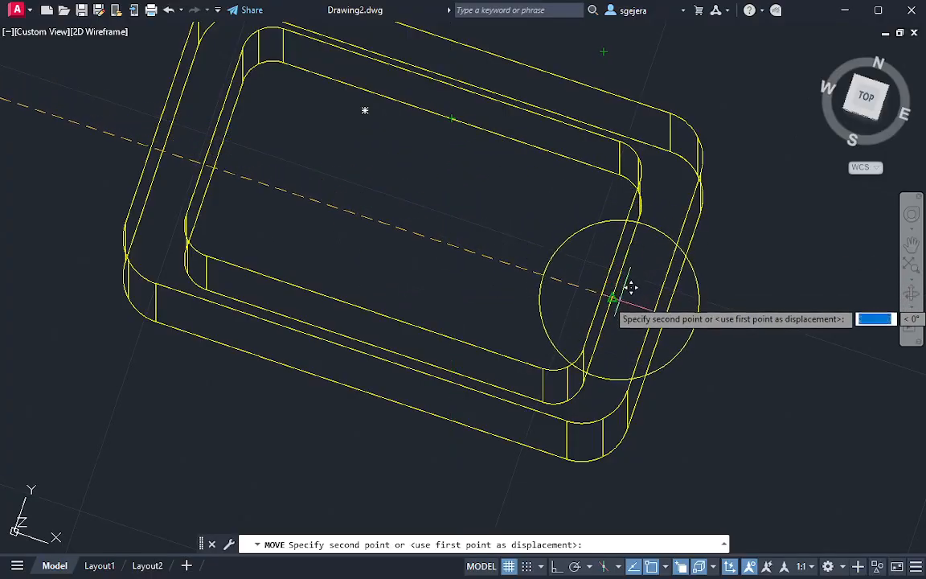
pyautogui.click(413, 232)
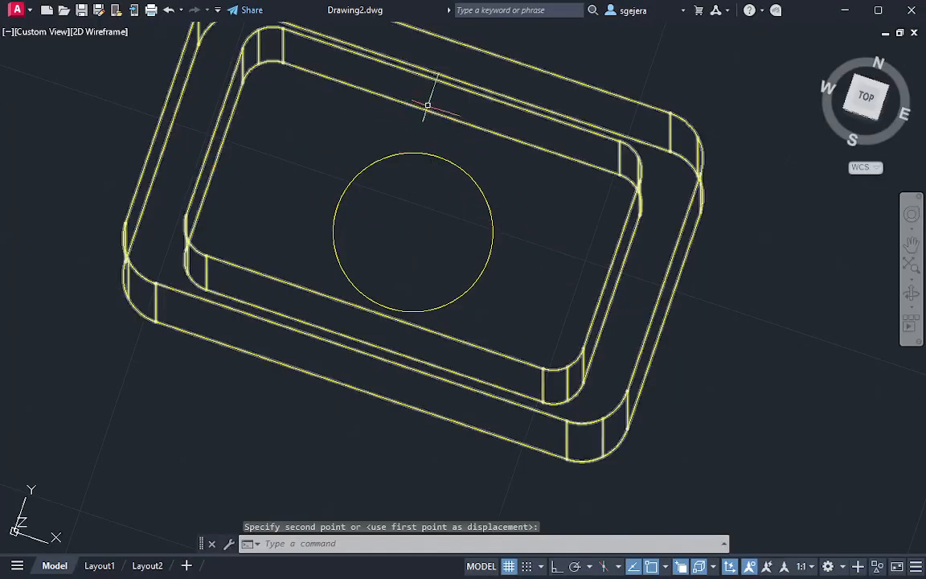
pyautogui.press('Escape')
# Draw two crossing construction lines on the cavity floor between the midpoints of its opposite inner edges
pyautogui.write('l')
pyautogui.press('Return')
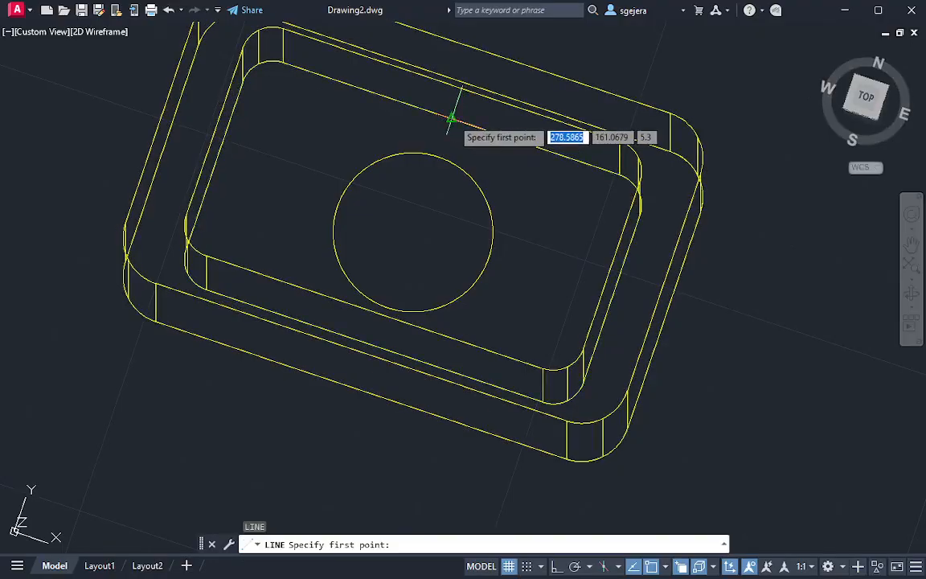
pyautogui.click(450, 119)
pyautogui.click(375, 344)
pyautogui.press('Escape')
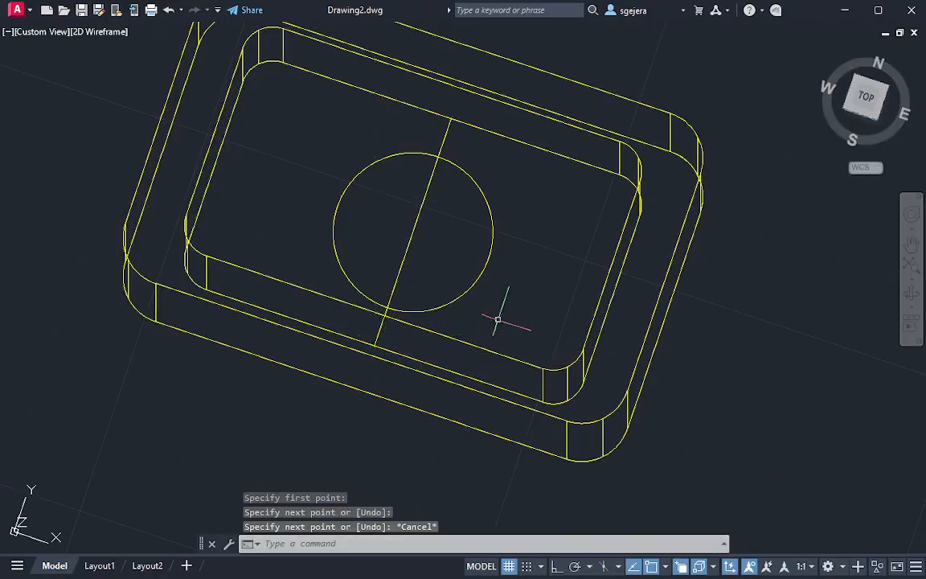
pyautogui.press('Return')
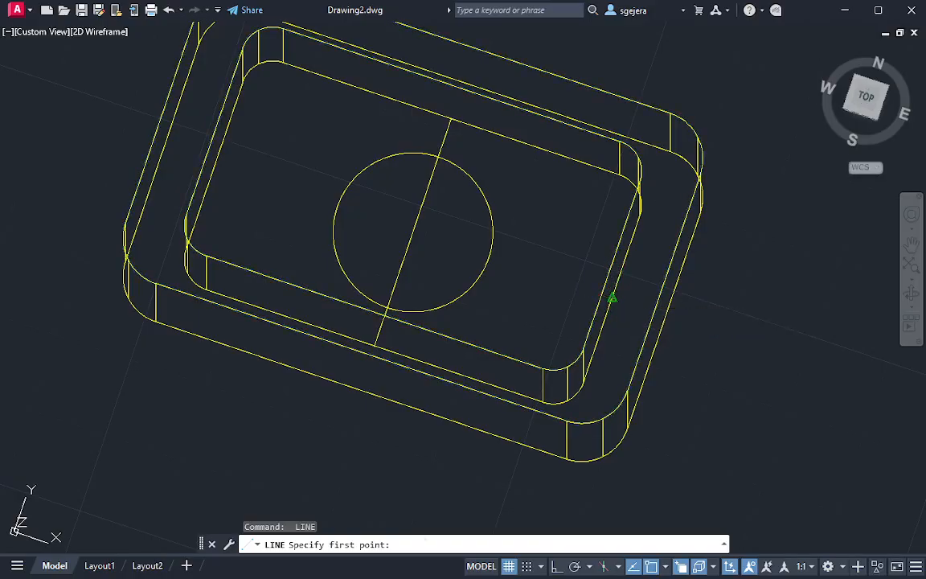
pyautogui.click(612, 298)
pyautogui.click(214, 165)
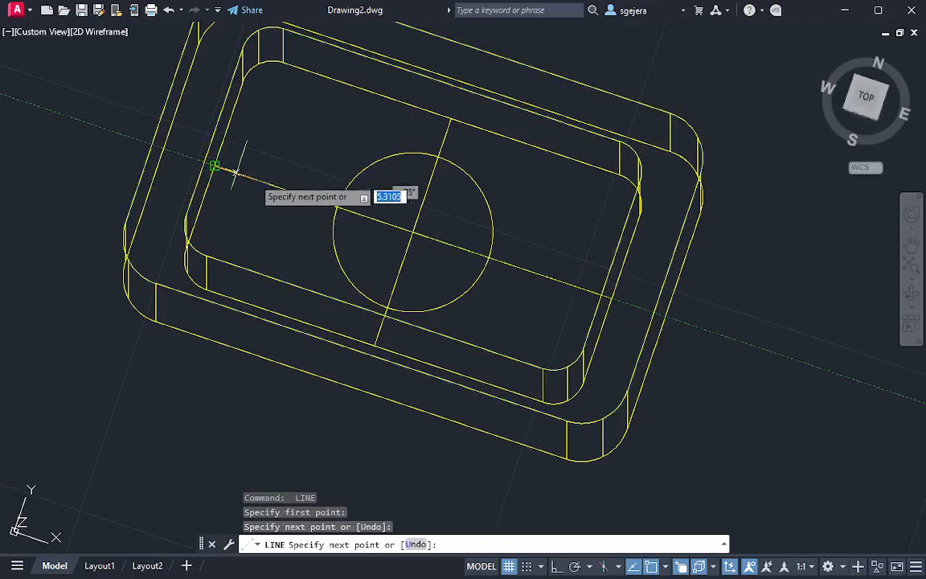
pyautogui.press('Escape')
# Trace the smaller concentric circle in the reference top view with a circle of about 5.8 radius
pyautogui.moveTo(465, 222); pyautogui.dragTo(483, 228, button='middle')
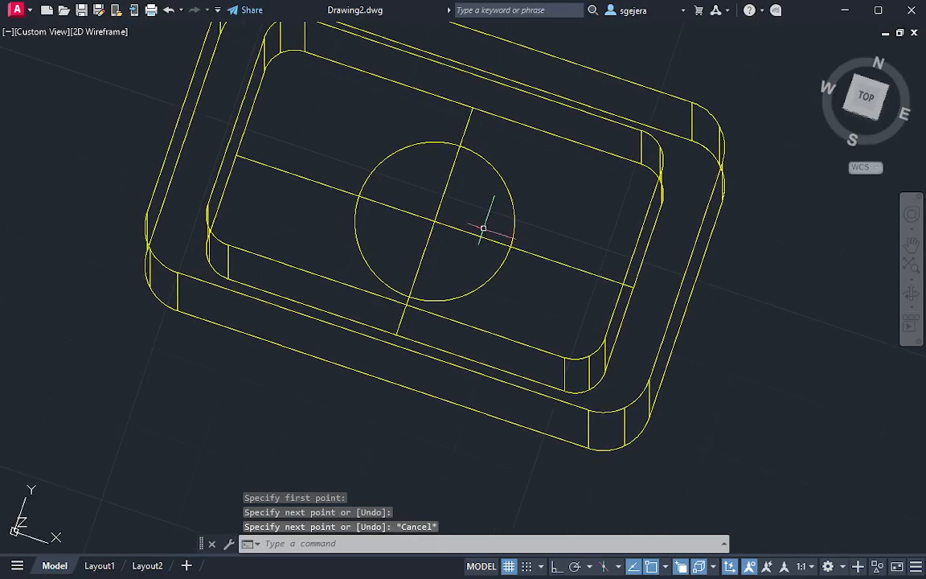
pyautogui.moveTo(50, 244); pyautogui.dragTo(356, 393, button='middle')
pyautogui.scroll(-2, 356, 393)
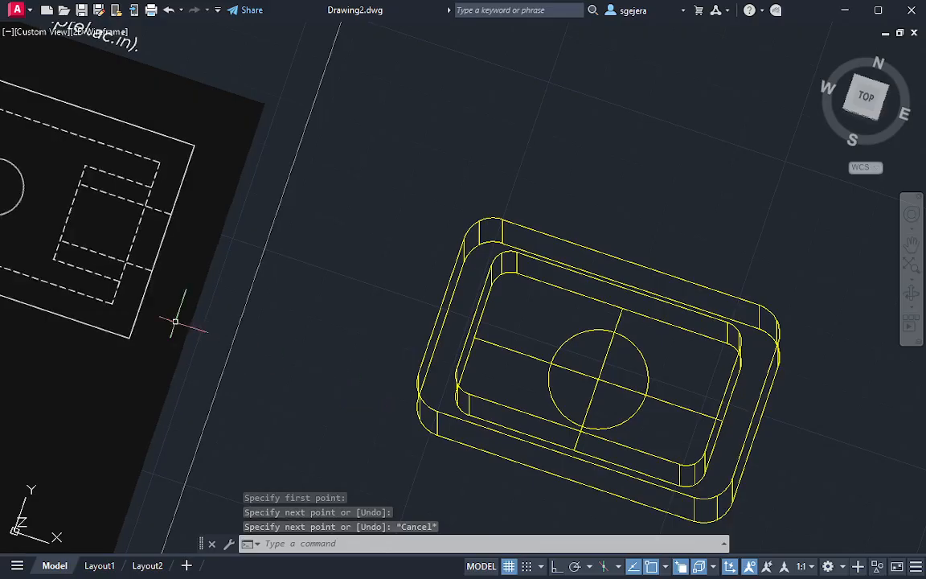
pyautogui.moveTo(39, 247); pyautogui.dragTo(324, 373, button='middle')
pyautogui.moveTo(137, 322); pyautogui.dragTo(521, 420, button='middle')
pyautogui.write('c')
pyautogui.press('Return')
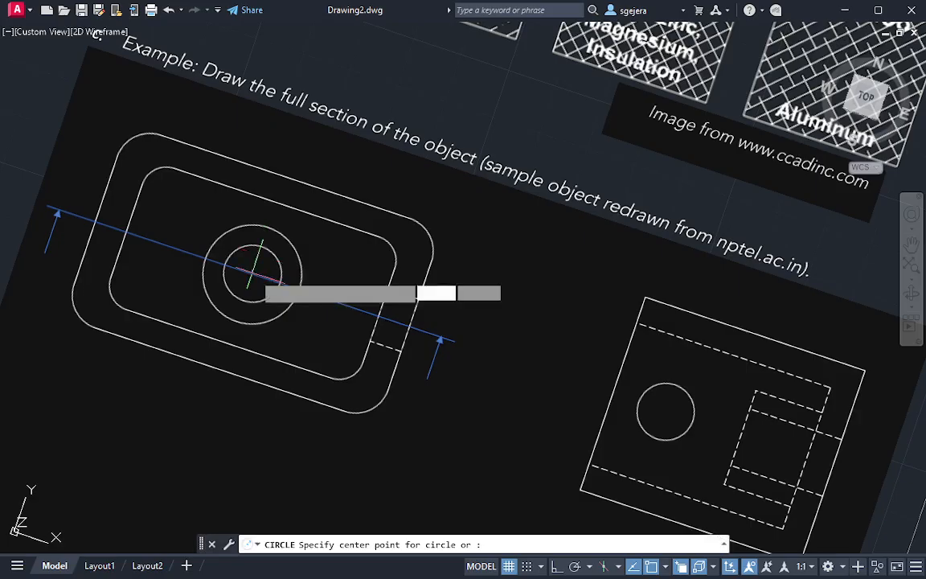
pyautogui.scroll(4, 255, 280)
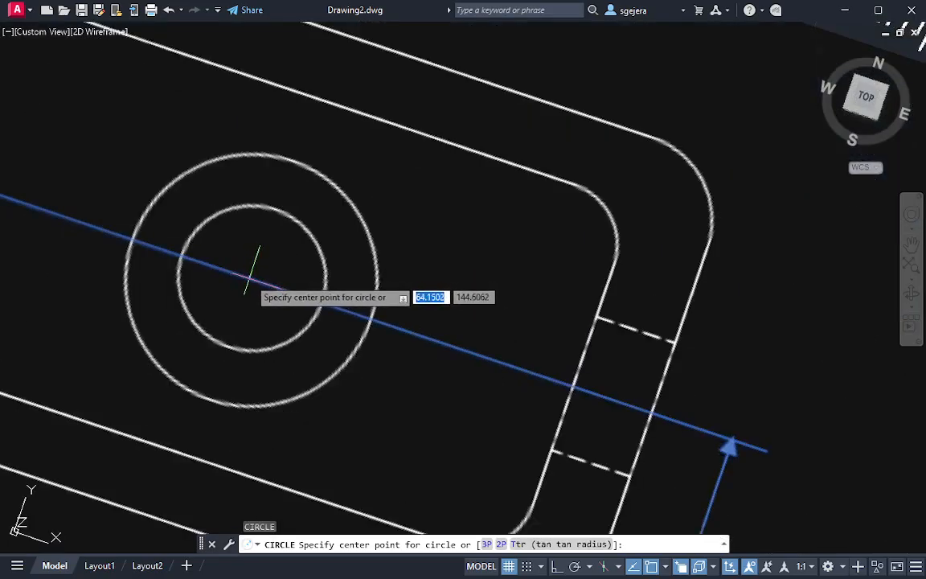
pyautogui.click(251, 277)
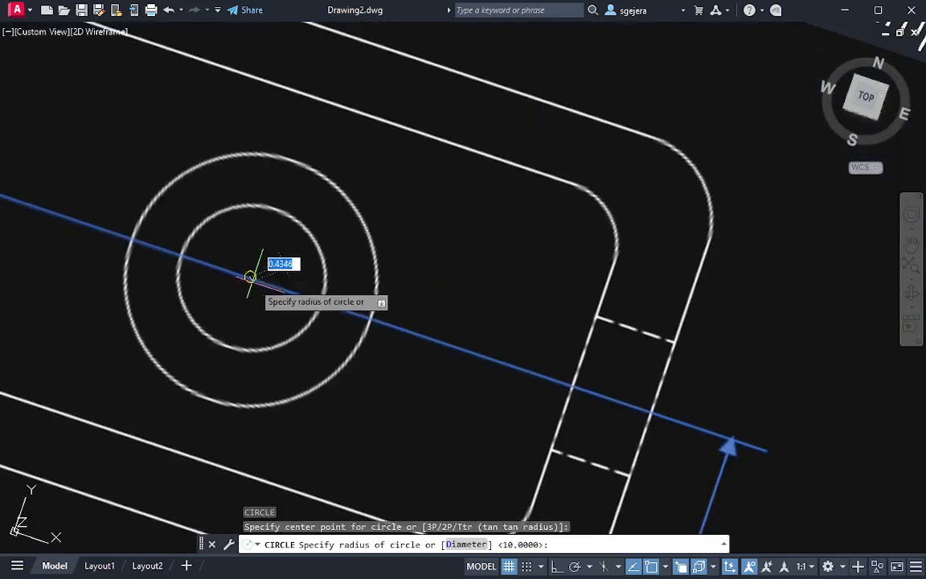
pyautogui.click(316, 328)
# Move the small traced circle by its centre grip to where the construction lines cross on the cavity floor
pyautogui.click(310, 324)
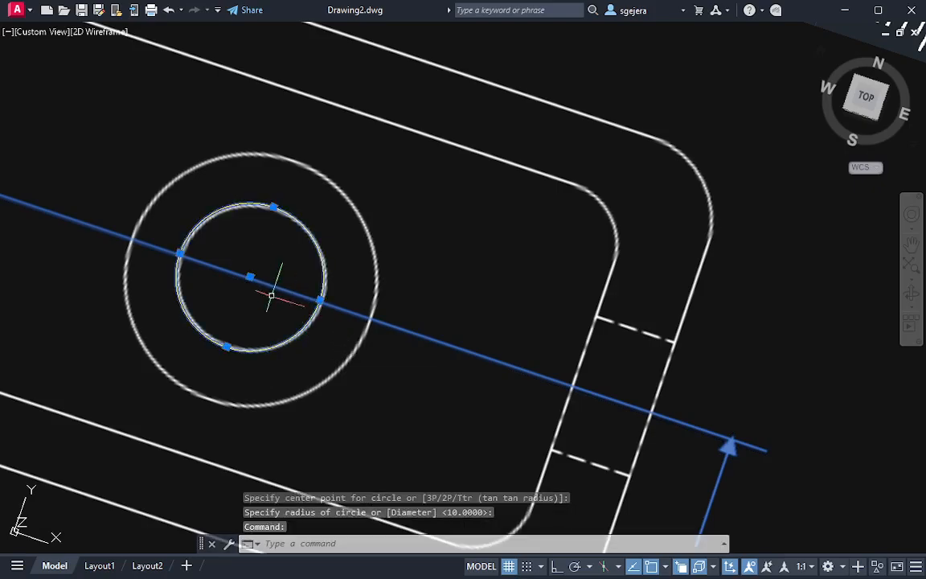
pyautogui.click(250, 277)
pyautogui.moveTo(616, 387); pyautogui.dragTo(3, 211, button='middle')
pyautogui.moveTo(856, 366); pyautogui.dragTo(41, 117, button='middle')
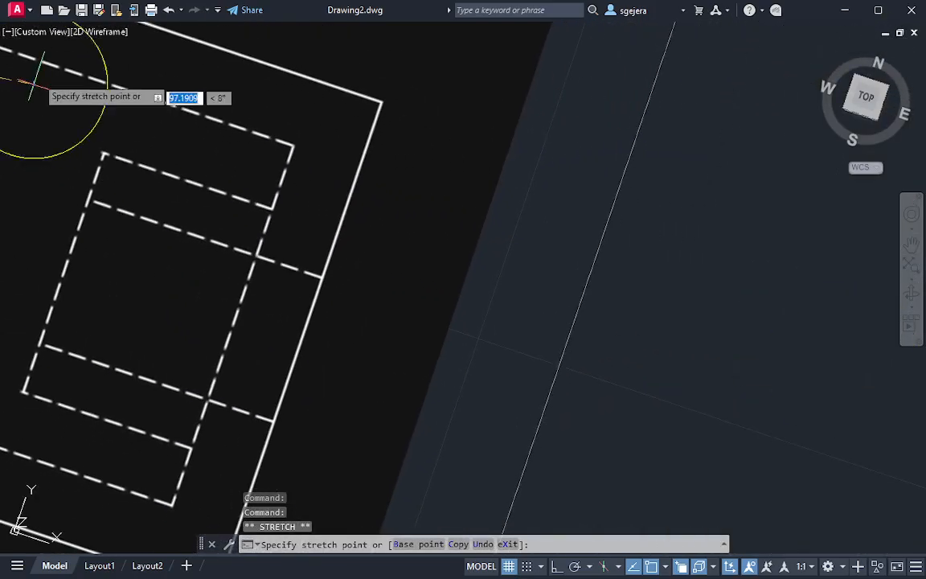
pyautogui.scroll(-5, 394, 288)
pyautogui.moveTo(728, 414); pyautogui.dragTo(430, 311, button='middle')
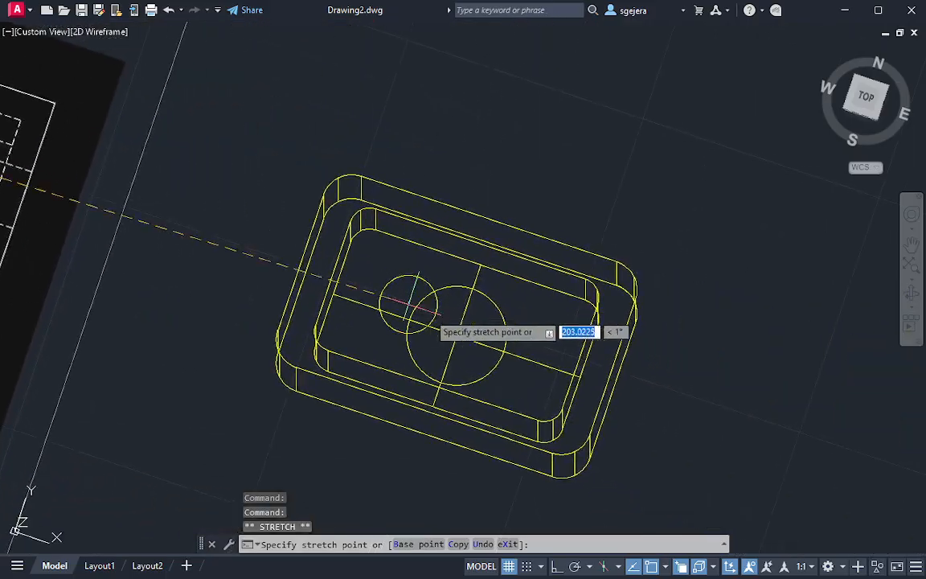
pyautogui.click(457, 334)
pyautogui.press('Escape')
pyautogui.scroll(3, 448, 355)
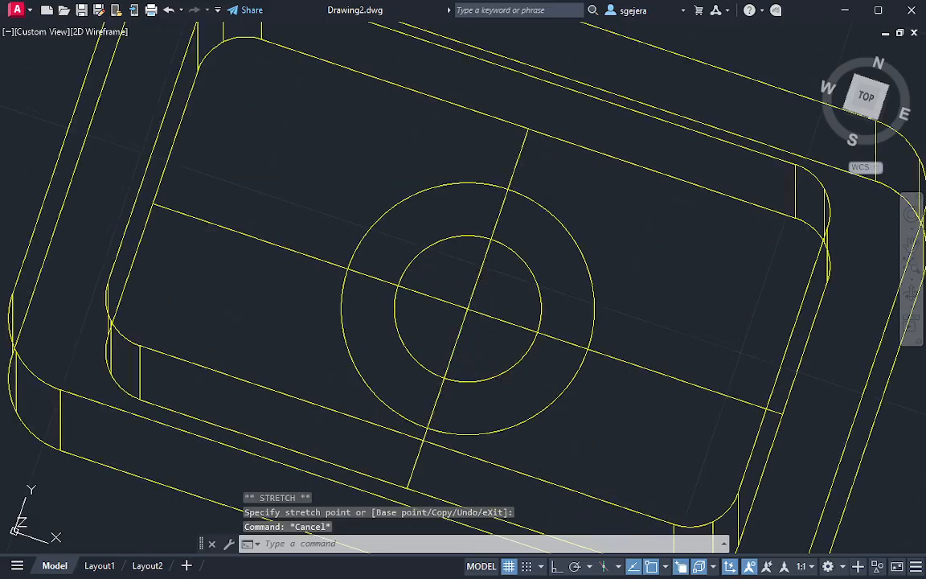
pyautogui.scroll(-2, 505, 311)
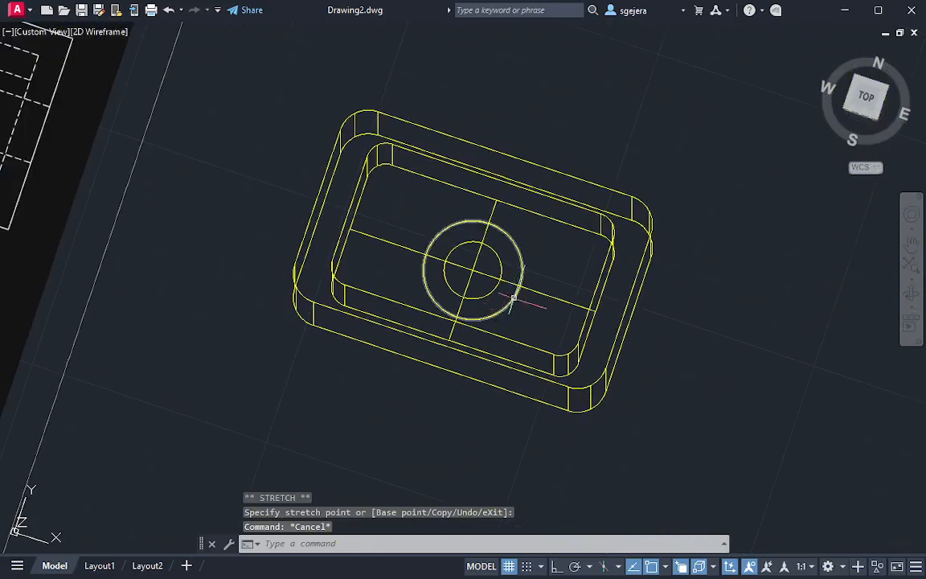
# Delete both construction lines from the cavity floor, keeping the two concentric circles
pyautogui.click(550, 294)
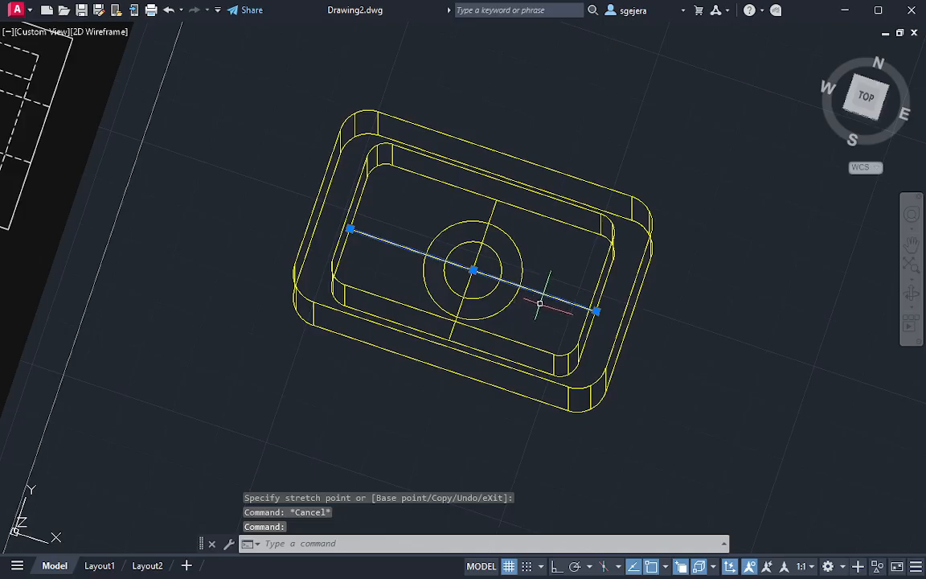
pyautogui.press('Delete')
pyautogui.click(483, 234)
pyautogui.press('Delete')
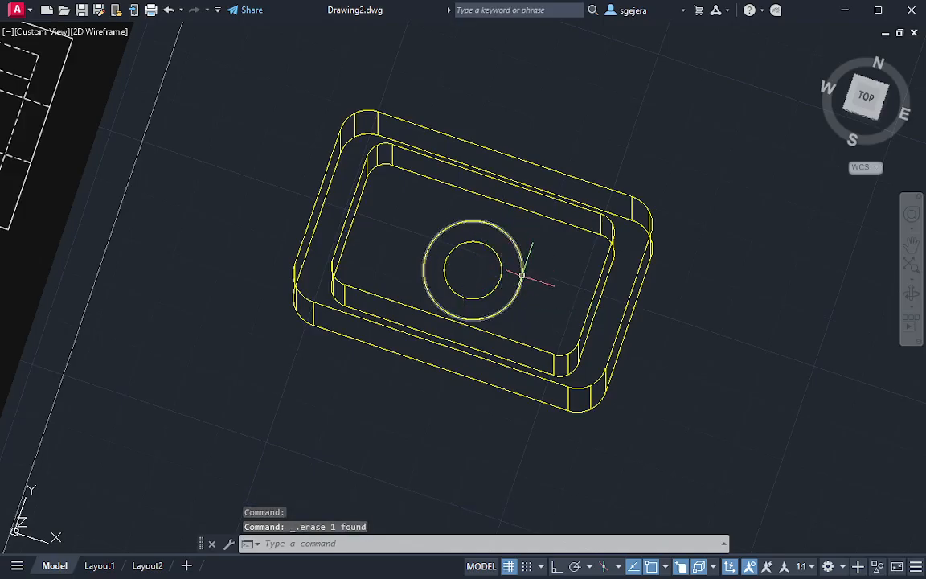
pyautogui.press('Escape')
pyautogui.press('Escape')
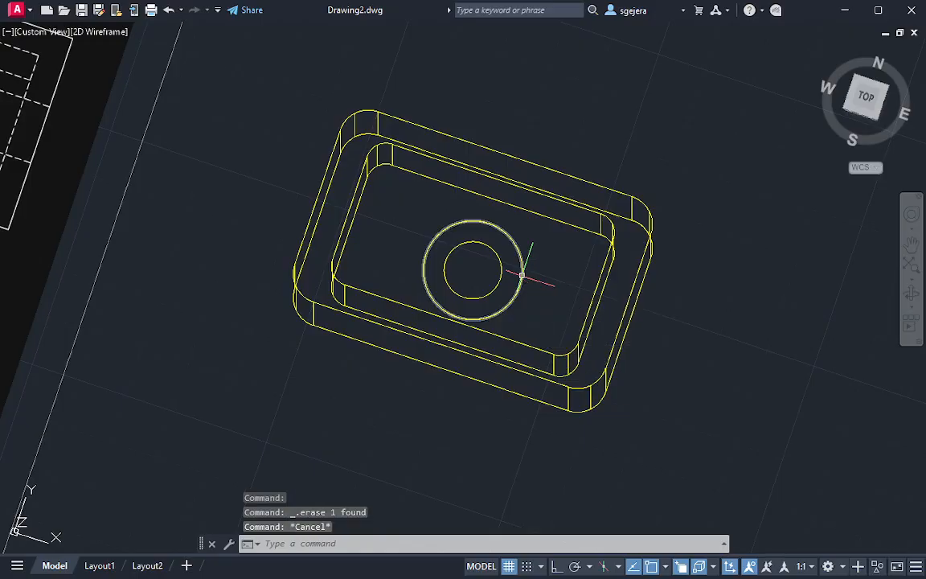
pyautogui.moveTo(29, 210); pyautogui.dragTo(430, 299, button='middle')
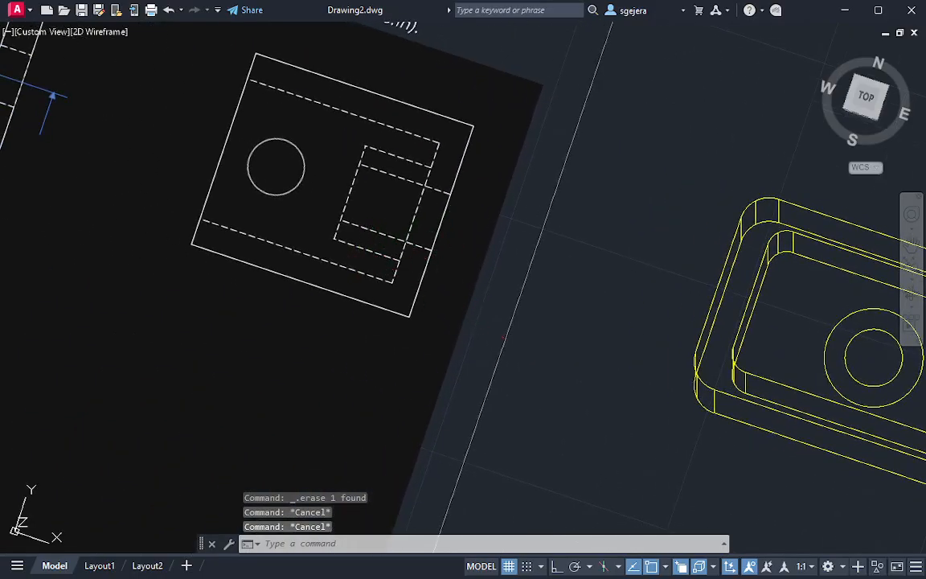
pyautogui.write('c')
pyautogui.press('Return')
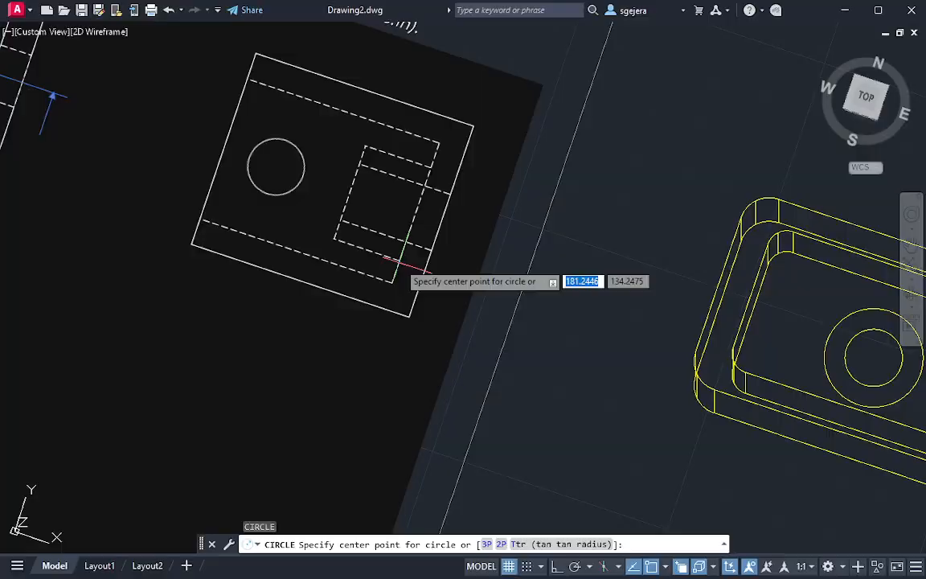
pyautogui.click(399, 264)
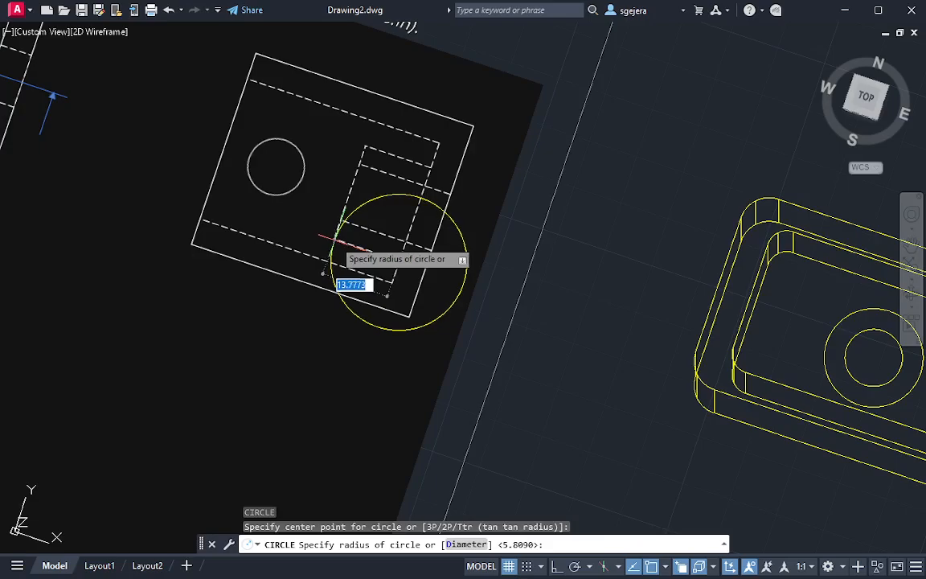
pyautogui.press('Escape')
pyautogui.moveTo(595, 312); pyautogui.dragTo(237, 226, button='middle')
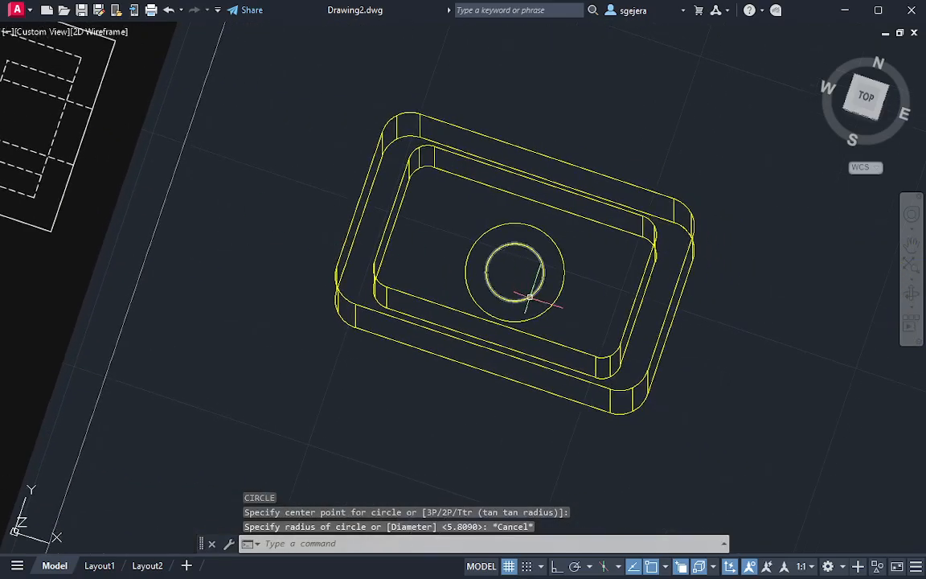
pyautogui.press('BackSpace')
pyautogui.write('es')
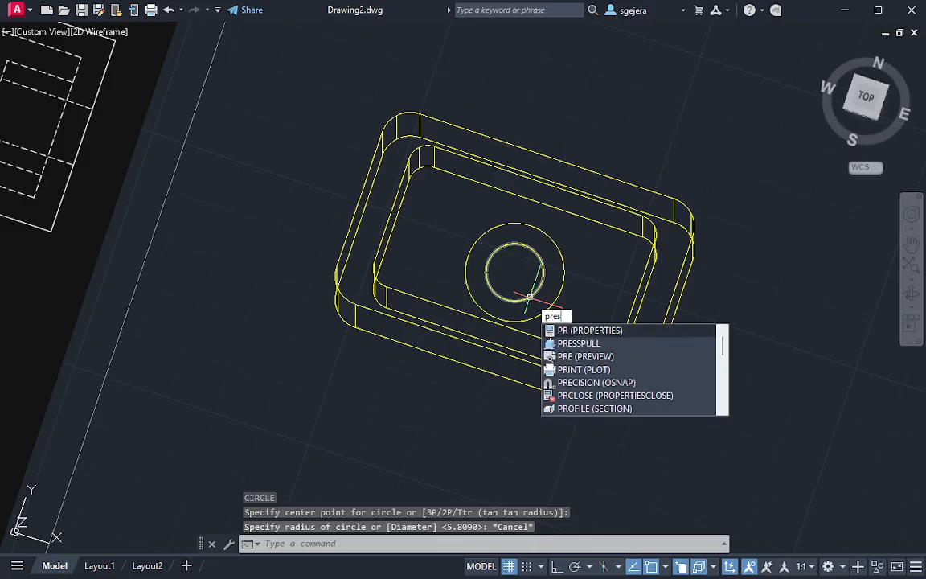
pyautogui.write('s')
pyautogui.press('Return')
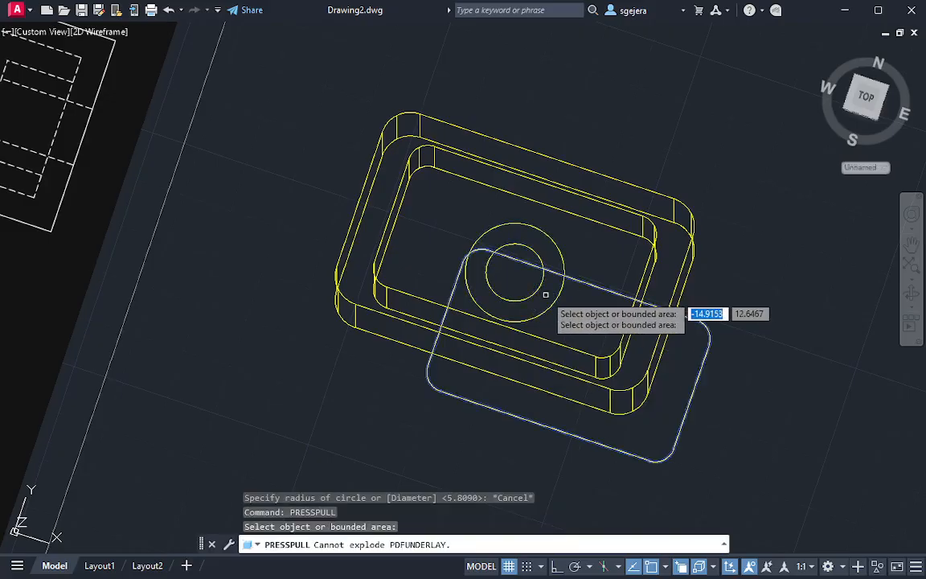
pyautogui.click(546, 295)
pyautogui.press('Escape')
# Press-pull the ring between the two concentric circles on the cavity floor to a height of 14
pyautogui.scroll(5, 546, 298)
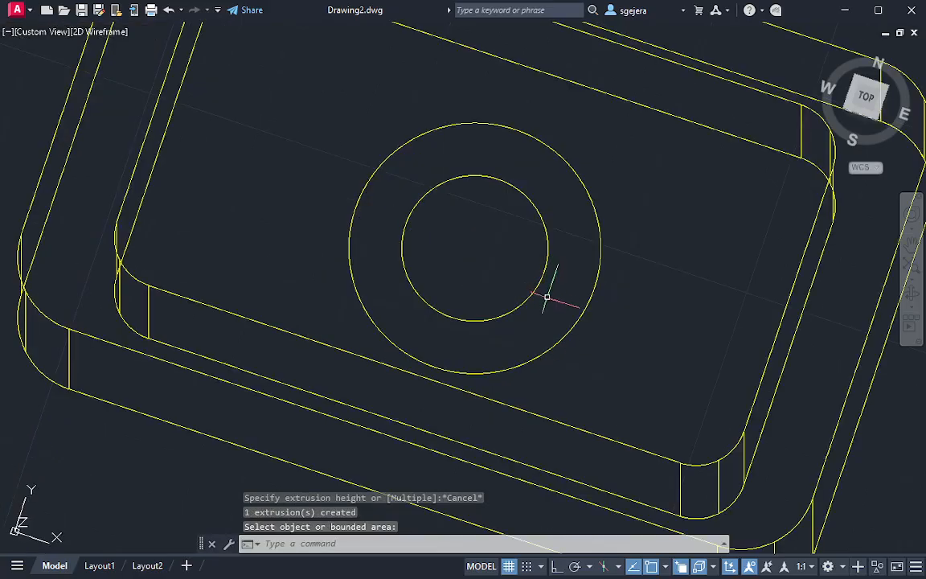
pyautogui.press('Return')
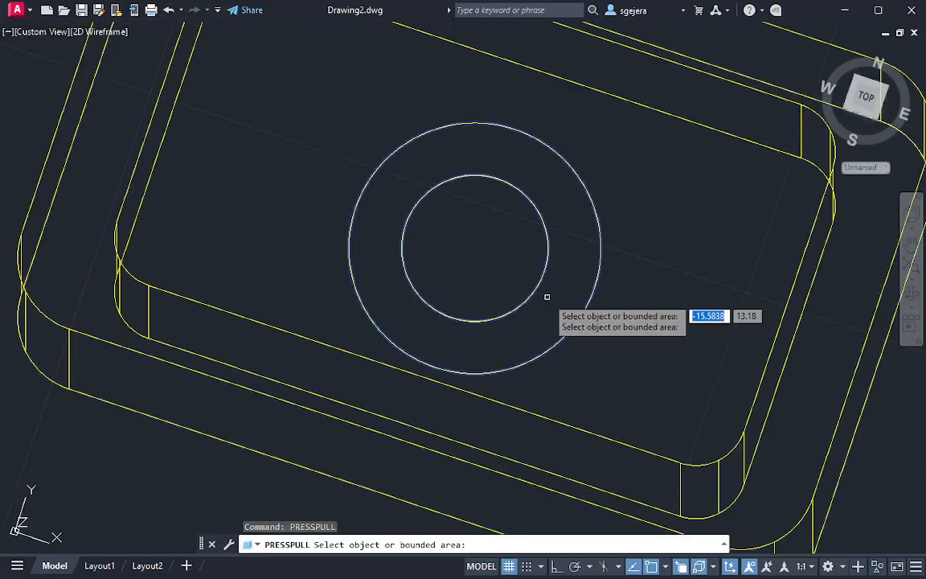
pyautogui.click(546, 295)
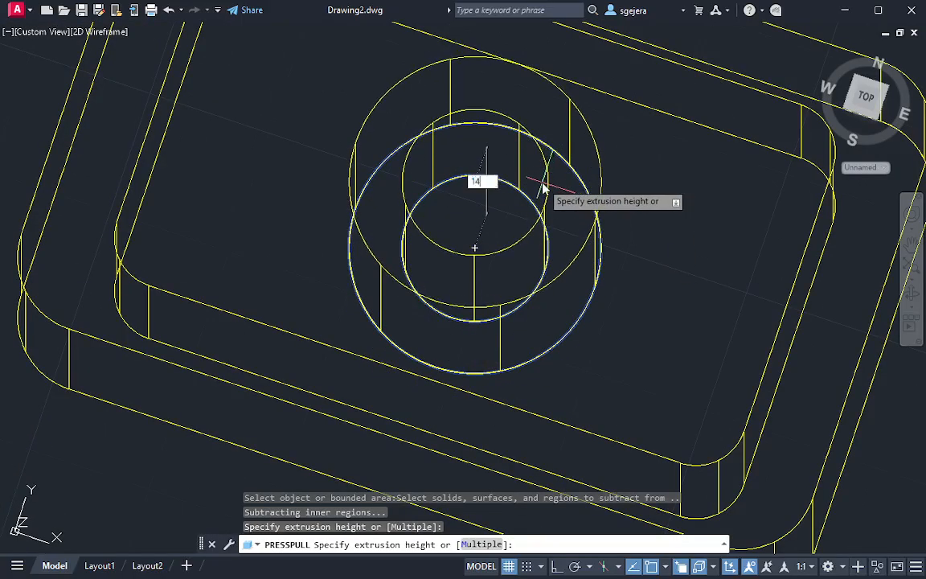
pyautogui.write('14')
pyautogui.press('Return')
pyautogui.keyDown('shift'); pyautogui.moveTo(558, 238); pyautogui.dragTo(654, 366, button='middle'); pyautogui.keyUp('shift')
pyautogui.scroll(-5, 531, 225)
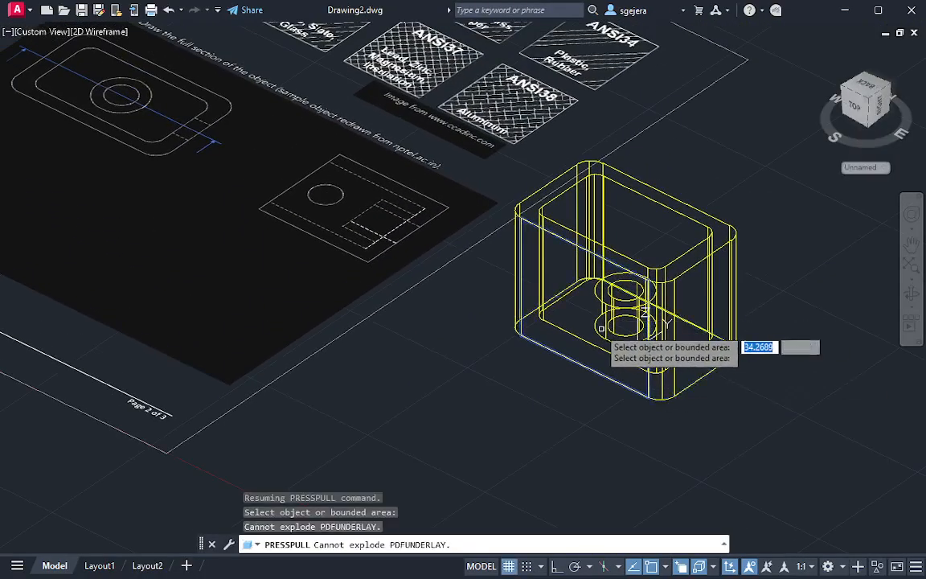
pyautogui.click(336, 199)
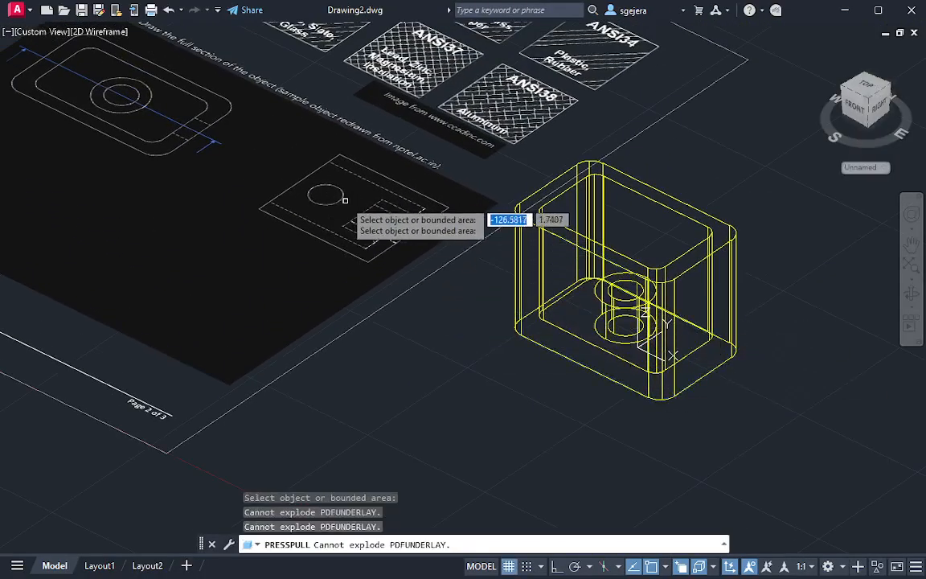
pyautogui.scroll(4, 345, 200)
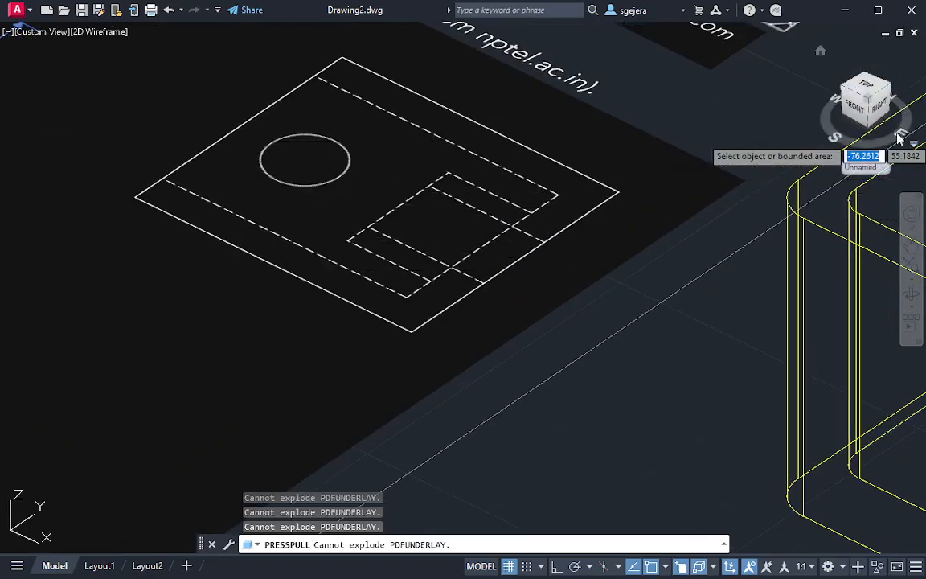
pyautogui.press('Escape')
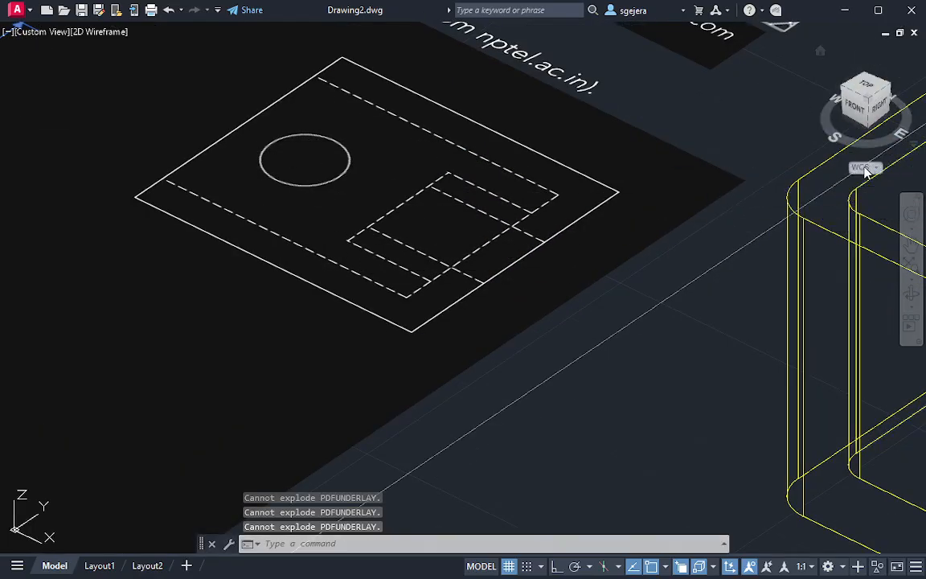
# In top view, trace the full open-end edge of the reference side view nearest the hole with a line about 41 long
pyautogui.click(867, 87)
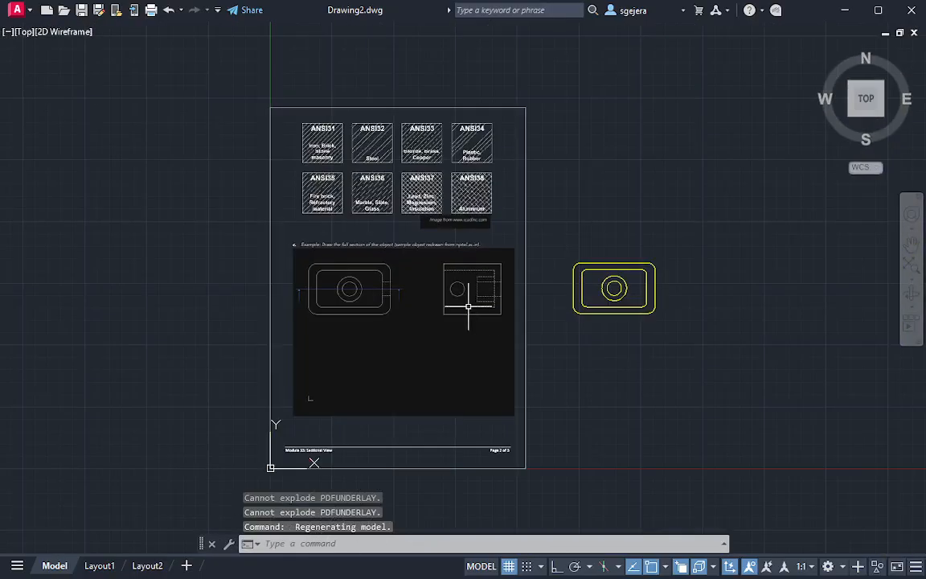
pyautogui.scroll(5, 480, 305)
pyautogui.moveTo(484, 306); pyautogui.dragTo(418, 307, button='middle')
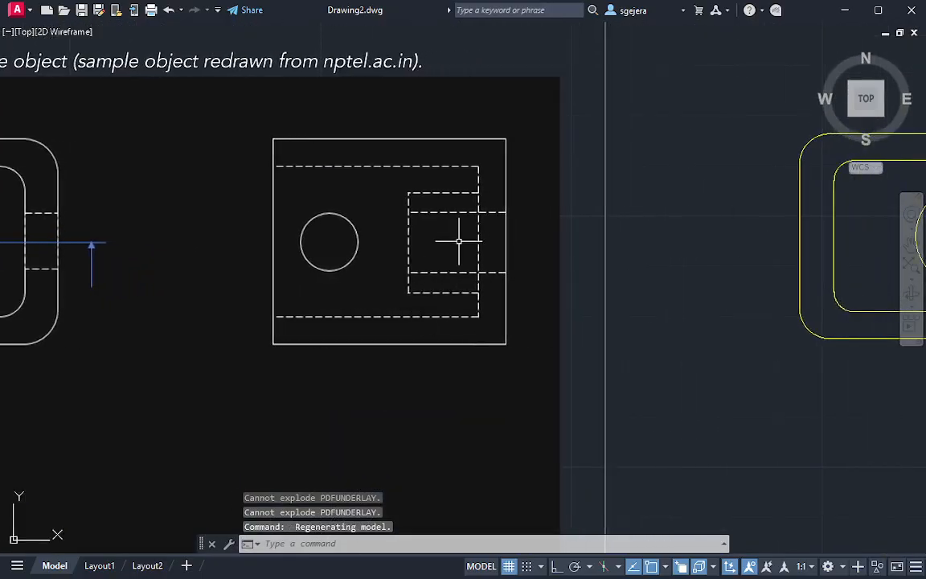
pyautogui.moveTo(459, 241); pyautogui.dragTo(422, 239, button='middle')
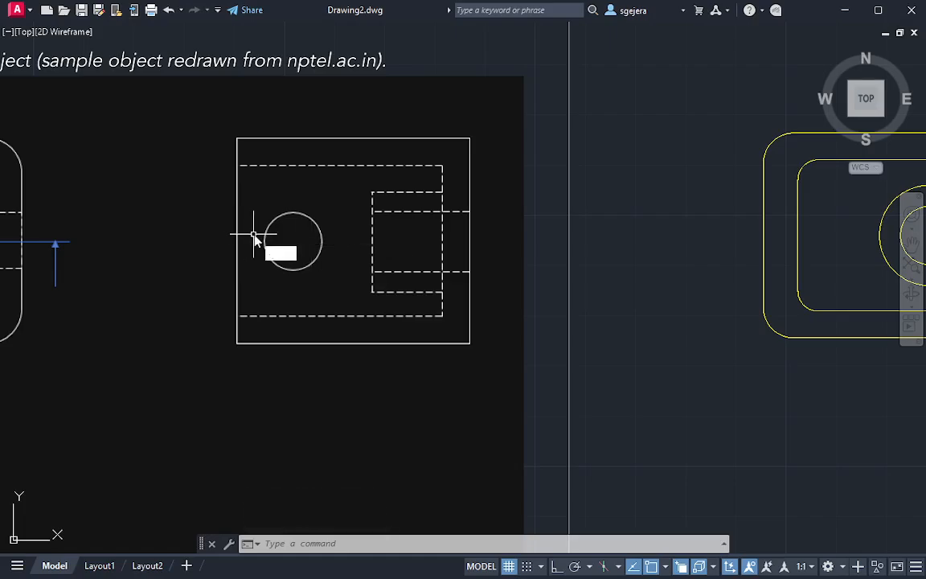
pyautogui.write('l')
pyautogui.press('Return')
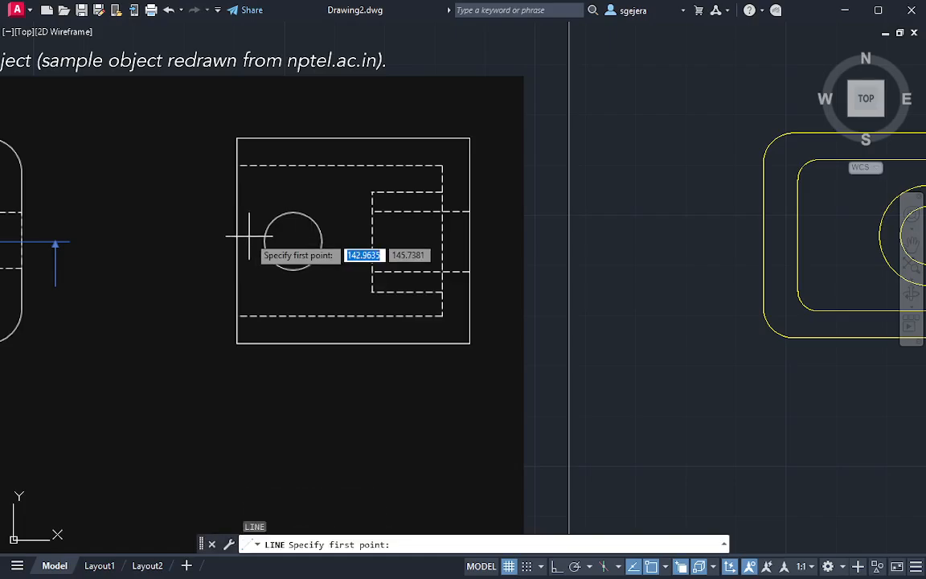
pyautogui.click(236, 138)
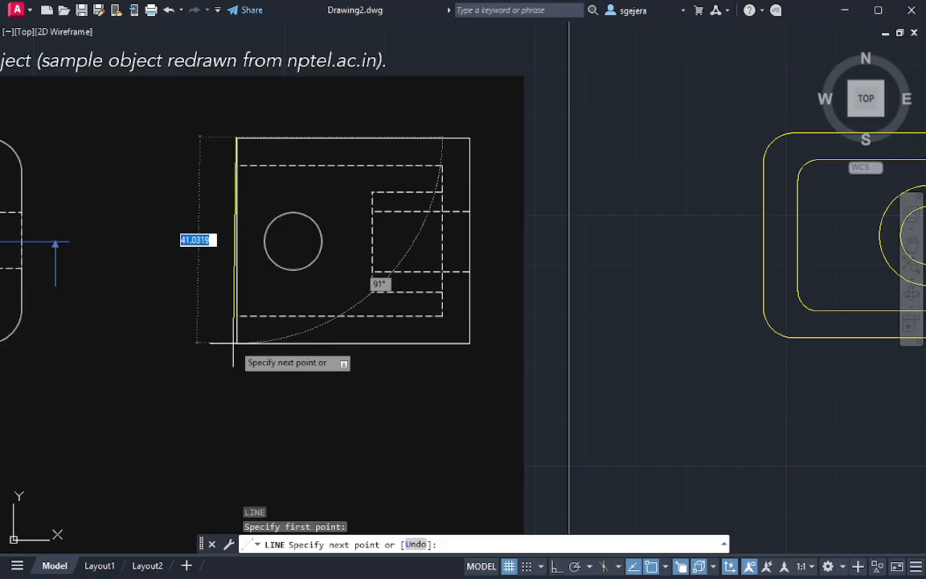
pyautogui.press('F8')
pyautogui.click(237, 341)
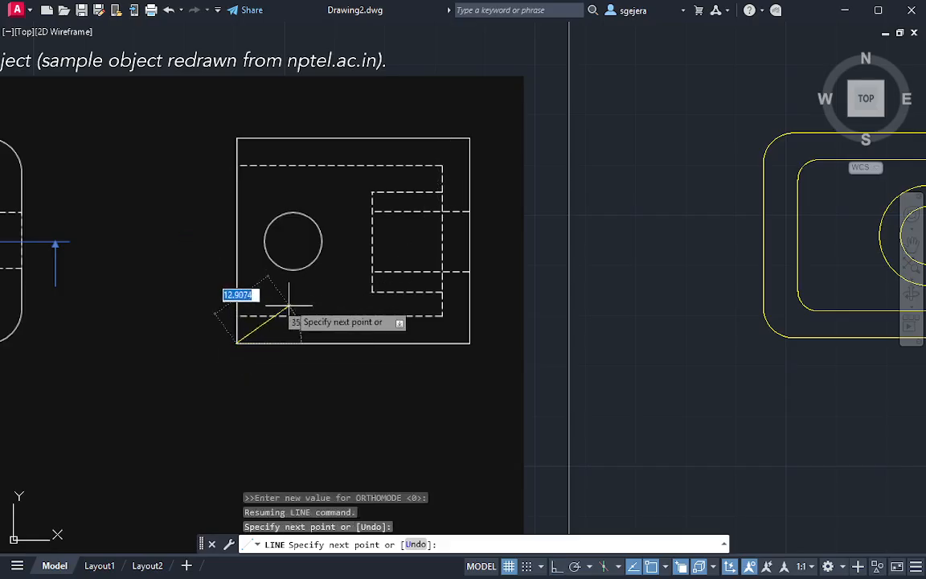
pyautogui.press('Escape')
# Draw a horizontal line about 11.2 long from the traced edge's midpoint to the centre of the reference hole
pyautogui.press('Return')
pyautogui.click(237, 240)
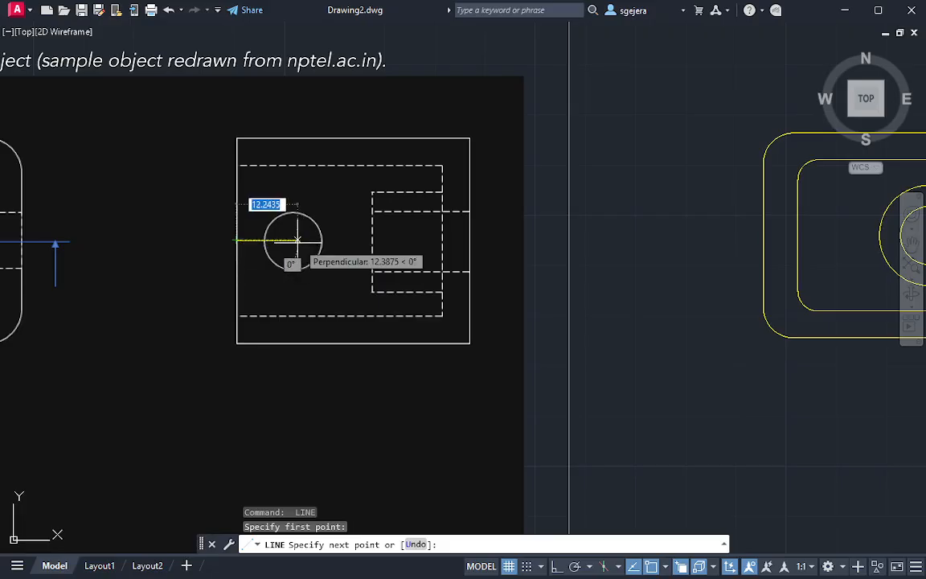
pyautogui.press('F8')
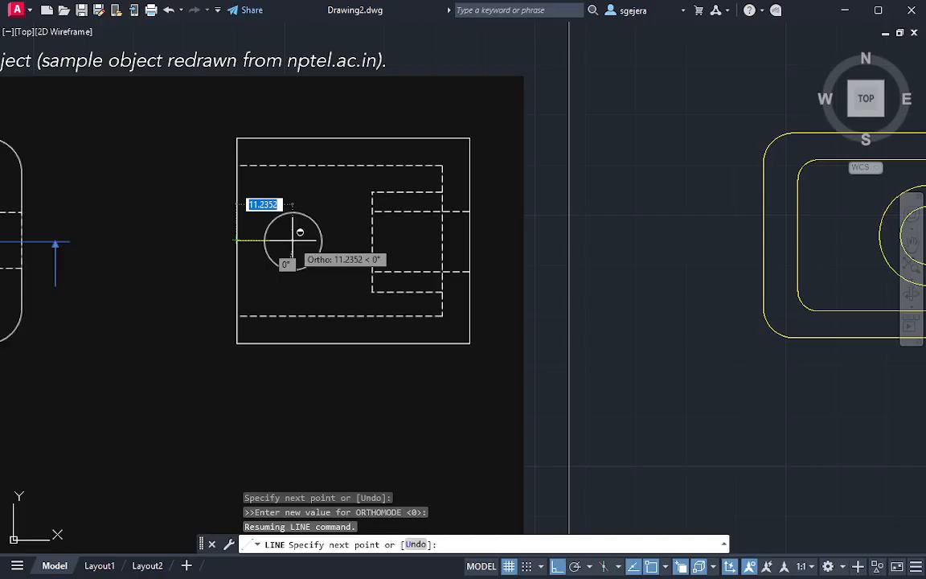
pyautogui.click(299, 232)
pyautogui.press('Escape')
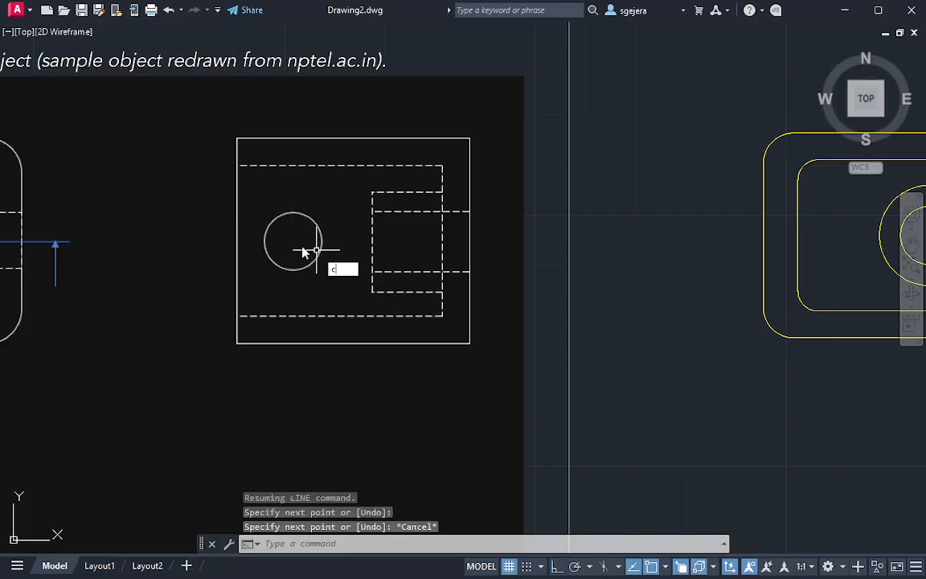
# Trace the hole in the reference side view with a circle of about 5.6 radius centred on the line's end
pyautogui.write('c')
pyautogui.press('Return')
pyautogui.click(293, 241)
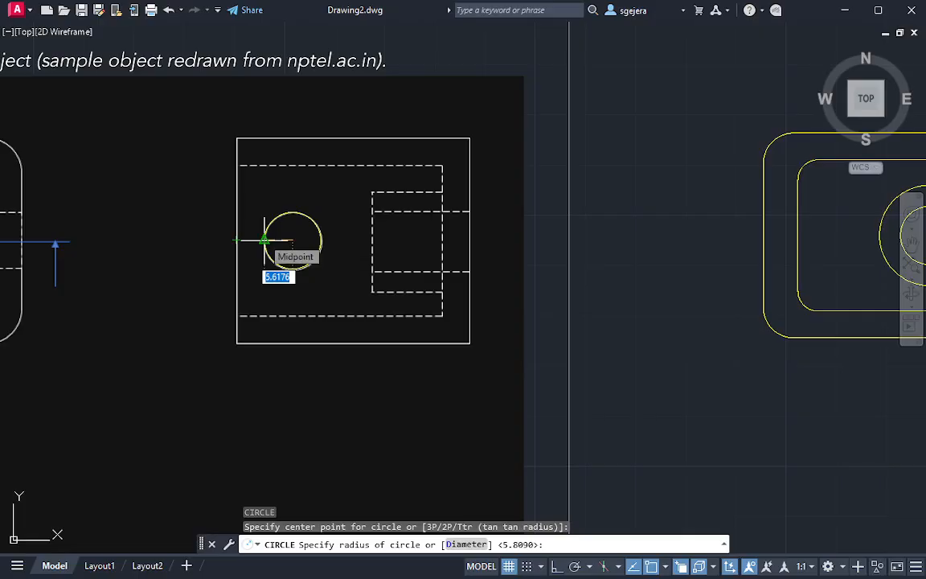
pyautogui.click(265, 239)
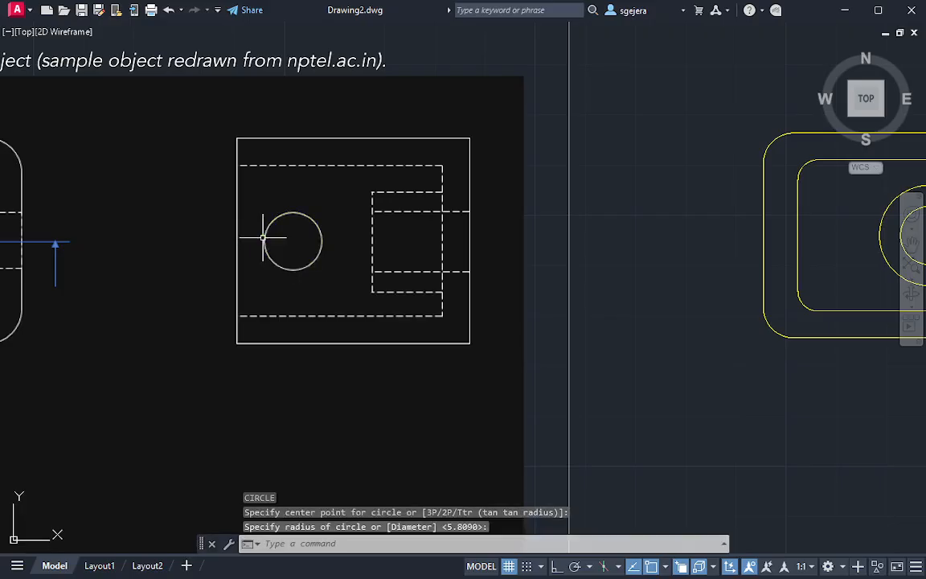
# Move the traced hole circle by its centre grip to the empty space just outside the box's lower right corner
pyautogui.click(317, 254)
pyautogui.click(293, 241)
pyautogui.moveTo(736, 343); pyautogui.dragTo(284, 194, button='middle')
pyautogui.keyDown('shift'); pyautogui.moveTo(681, 226); pyautogui.dragTo(676, 180, button='middle'); pyautogui.keyUp('shift')
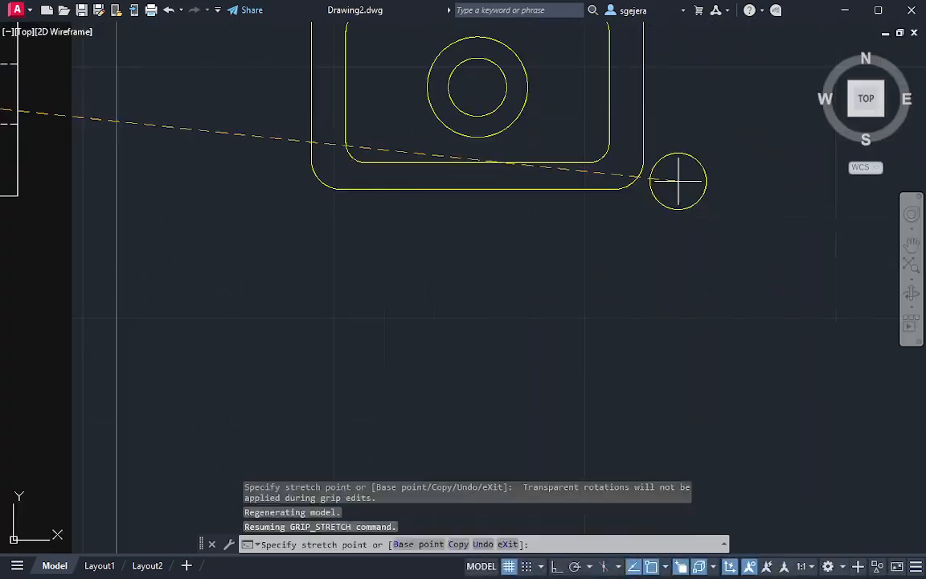
pyautogui.keyDown('shift'); pyautogui.moveTo(713, 238); pyautogui.dragTo(696, 280, button='middle'); pyautogui.keyUp('shift')
pyautogui.keyDown('shift'); pyautogui.moveTo(730, 250); pyautogui.dragTo(678, 240, button='middle'); pyautogui.keyUp('shift')
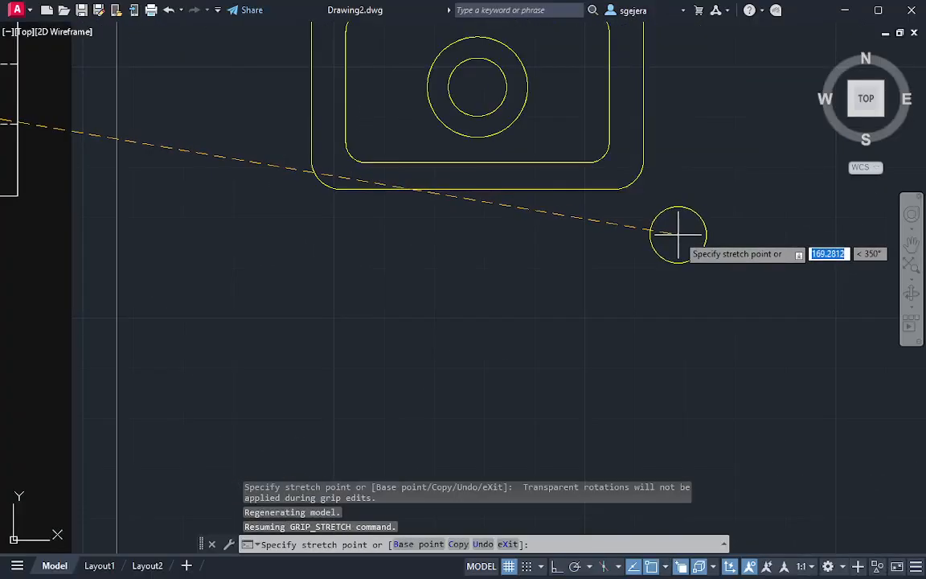
pyautogui.press('Escape')
# Show the box's right side face in a 3D view with the Hidden visual style
pyautogui.keyDown('shift'); pyautogui.moveTo(728, 194); pyautogui.dragTo(685, 95, button='middle'); pyautogui.keyUp('shift')
pyautogui.scroll(2, 725, 207)
pyautogui.moveTo(720, 212); pyautogui.dragTo(713, 150, button='middle')
pyautogui.write('L')
pyautogui.press('Return')
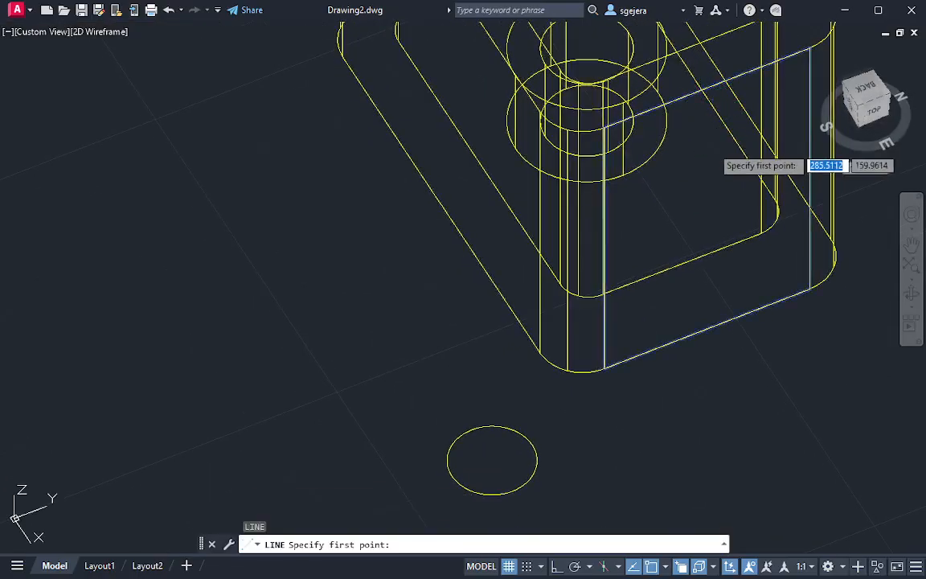
pyautogui.press('Escape')
pyautogui.click(86, 33)
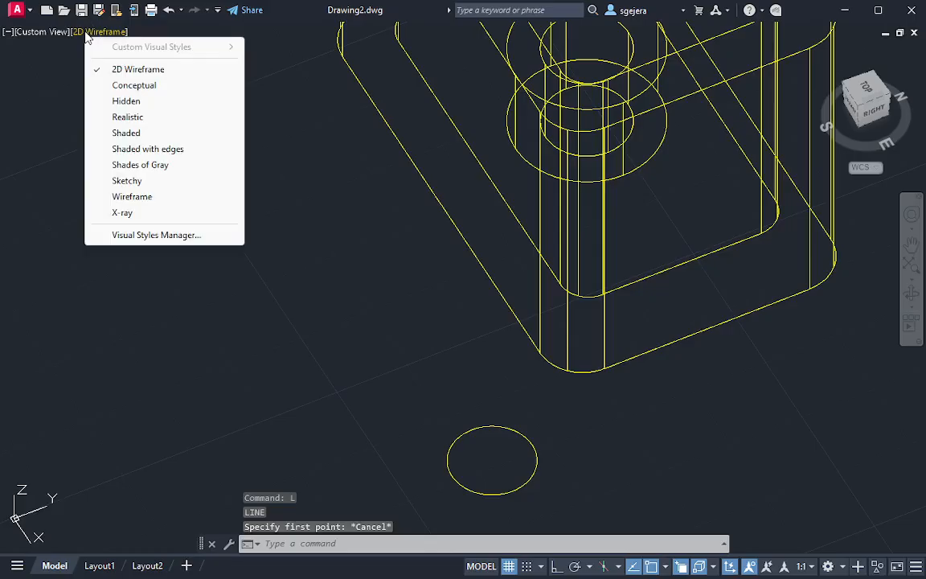
pyautogui.click(127, 102)
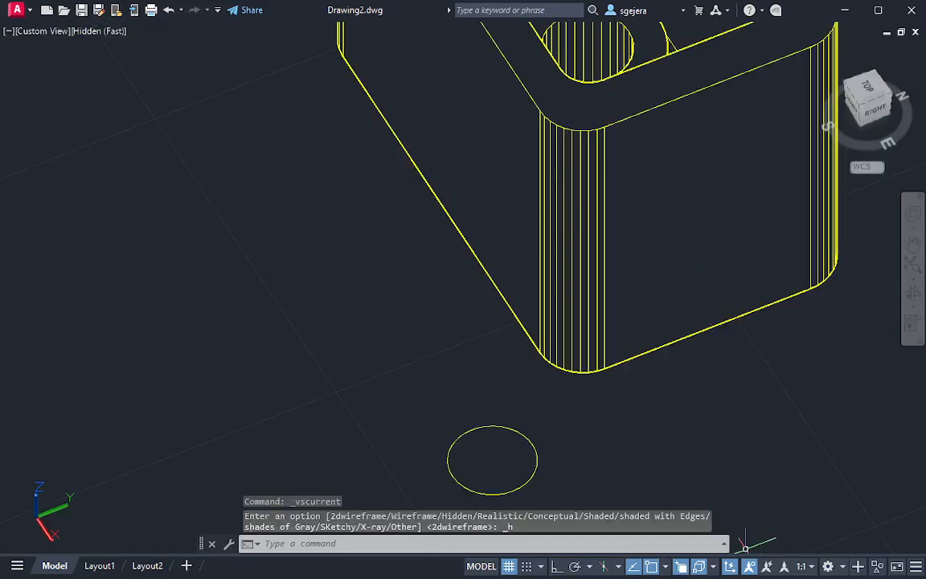
# Draw a line 11.2 long straight down the box's right side face from the midpoint of its upper edge
pyautogui.write('L')
pyautogui.press('Return')
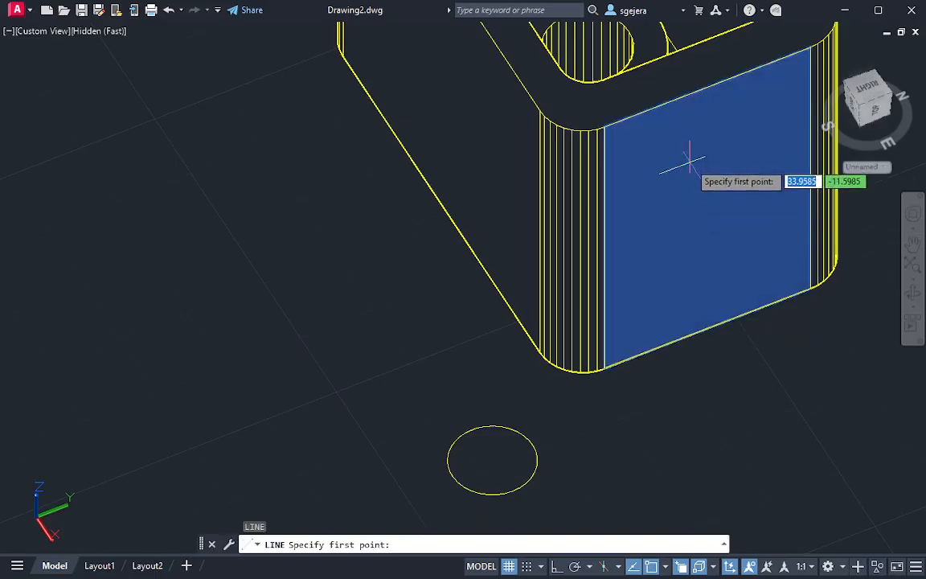
pyautogui.click(708, 84)
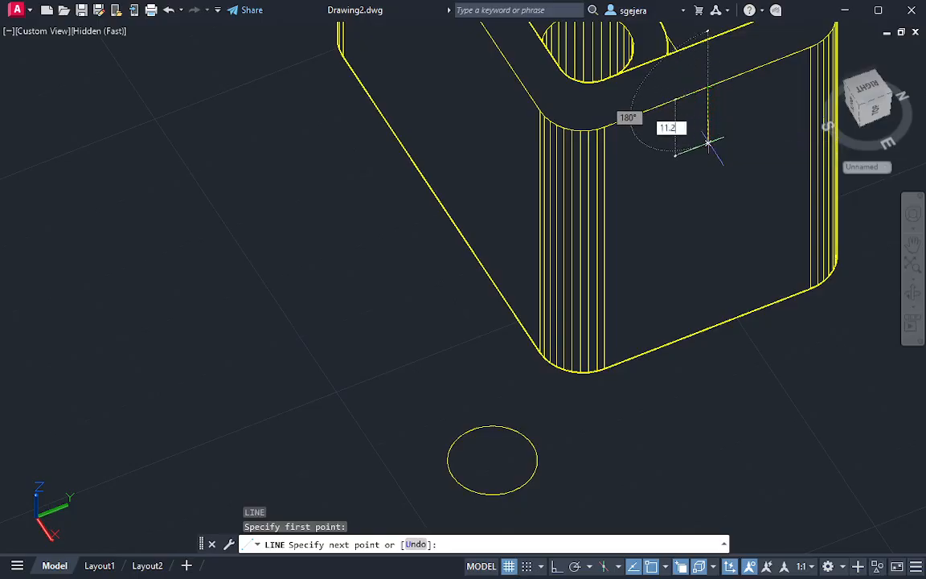
pyautogui.write('11.2')
pyautogui.press('Return')
pyautogui.press('Escape')
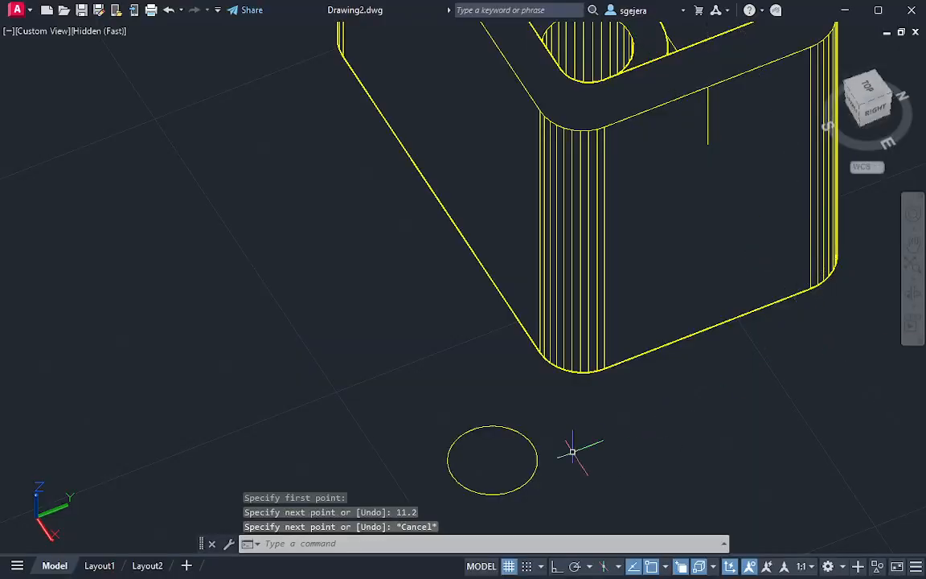
# Rotate the hole circle beside the box 90 degrees about the Y axis with 3D Rotate
pyautogui.click(541, 448)
pyautogui.click(496, 463)
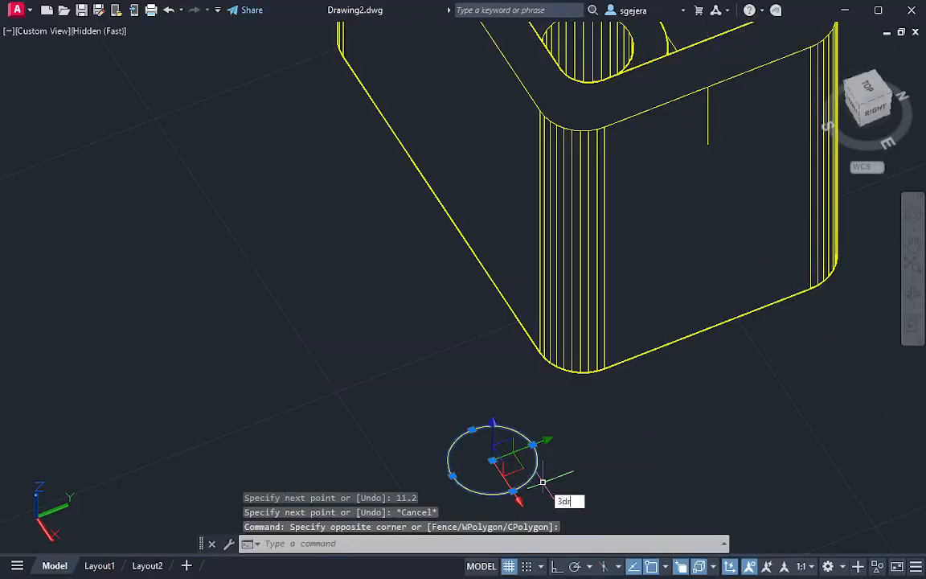
pyautogui.write('3dr')
pyautogui.press('Return')
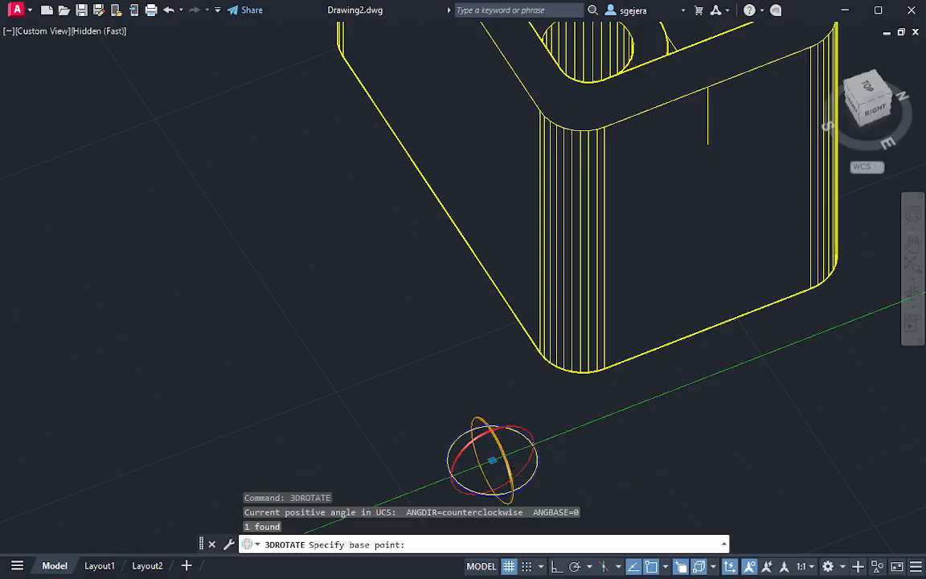
pyautogui.click(516, 444)
pyautogui.write('9')
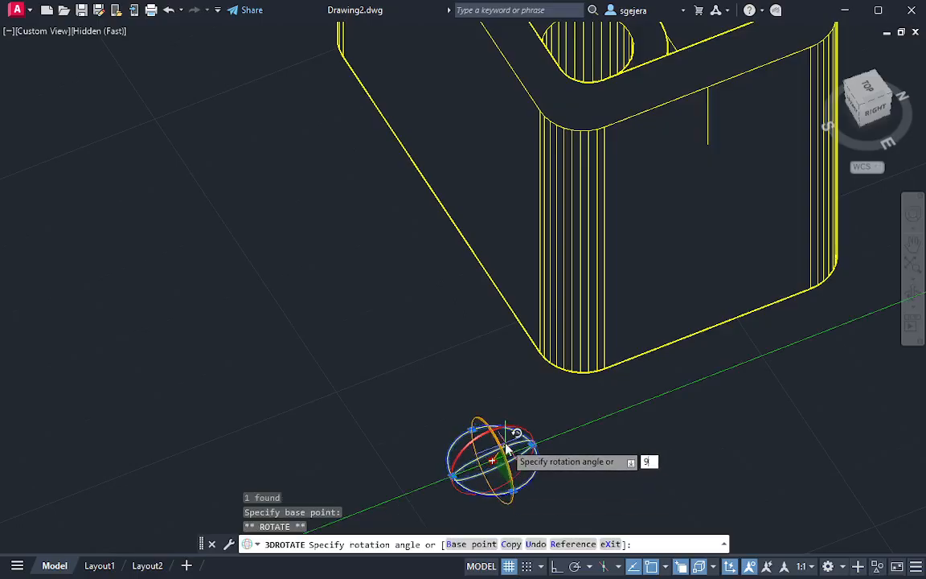
pyautogui.write('0')
pyautogui.press('Return')
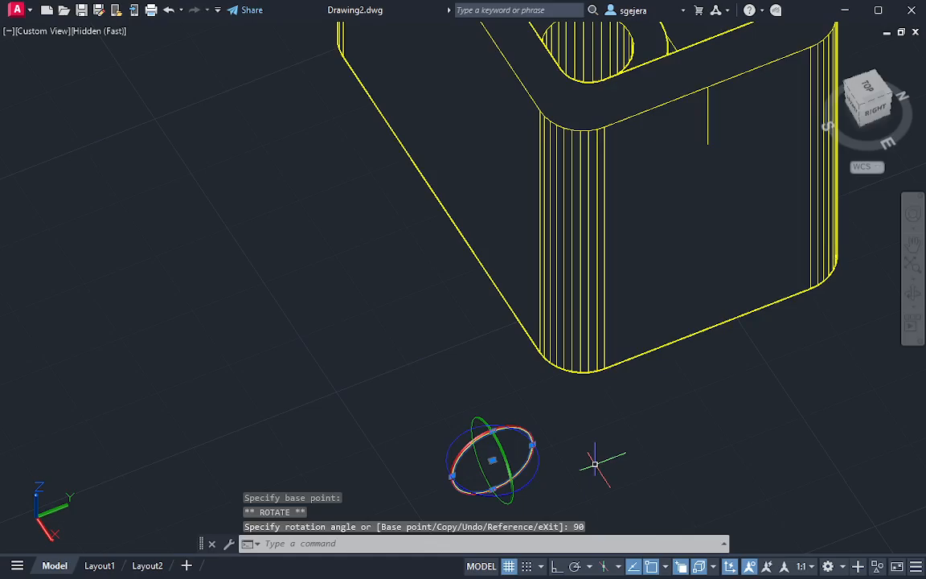
pyautogui.press('Escape')
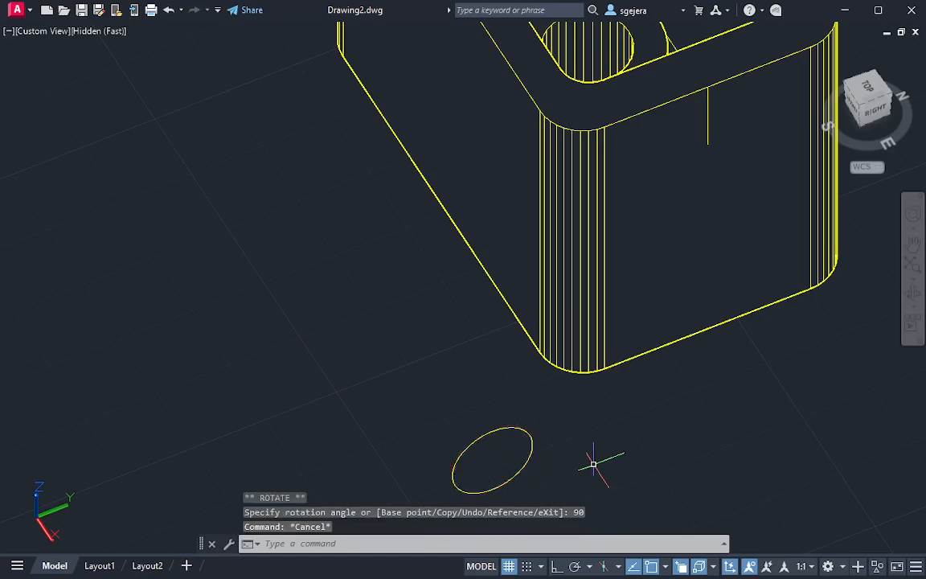
# Move the rotated circle by its centre onto the lower end of the guide line on the box's side face
pyautogui.click(533, 451)
pyautogui.click(444, 414)
pyautogui.click(492, 460)
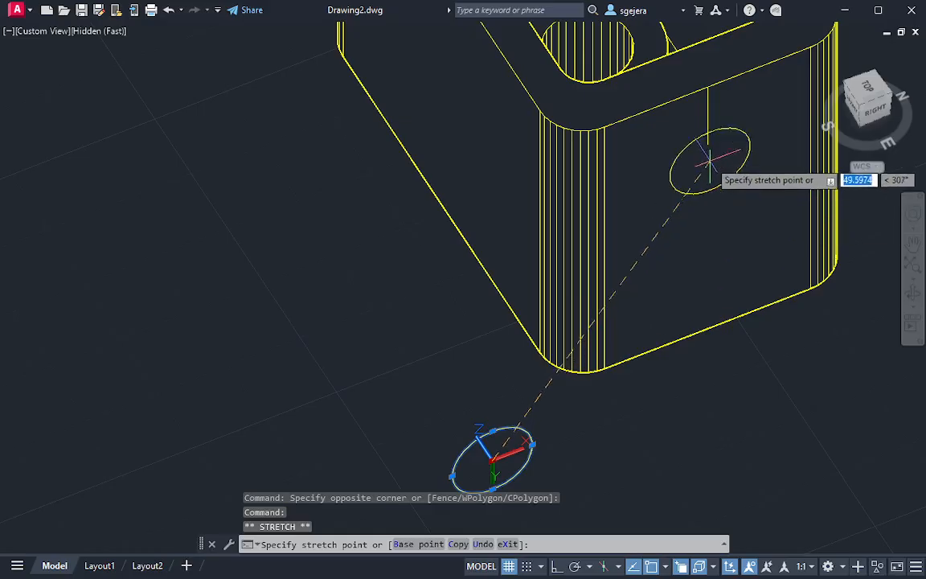
pyautogui.click(711, 161)
pyautogui.press('Escape')
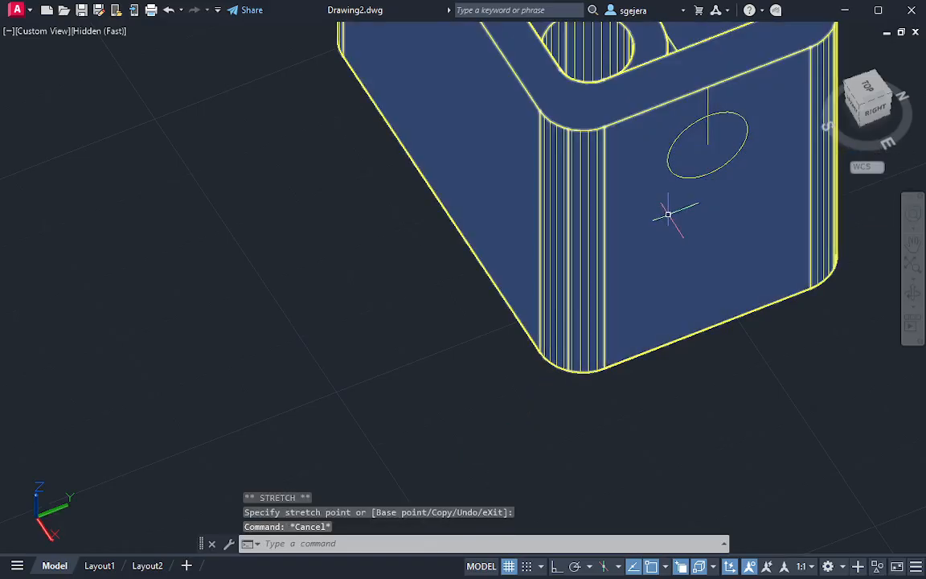
# Erase the vertical guide line on the box's side face, leaving the circle in place
pyautogui.keyDown('shift'); pyautogui.moveTo(665, 209); pyautogui.dragTo(721, 169, button='middle'); pyautogui.keyUp('shift')
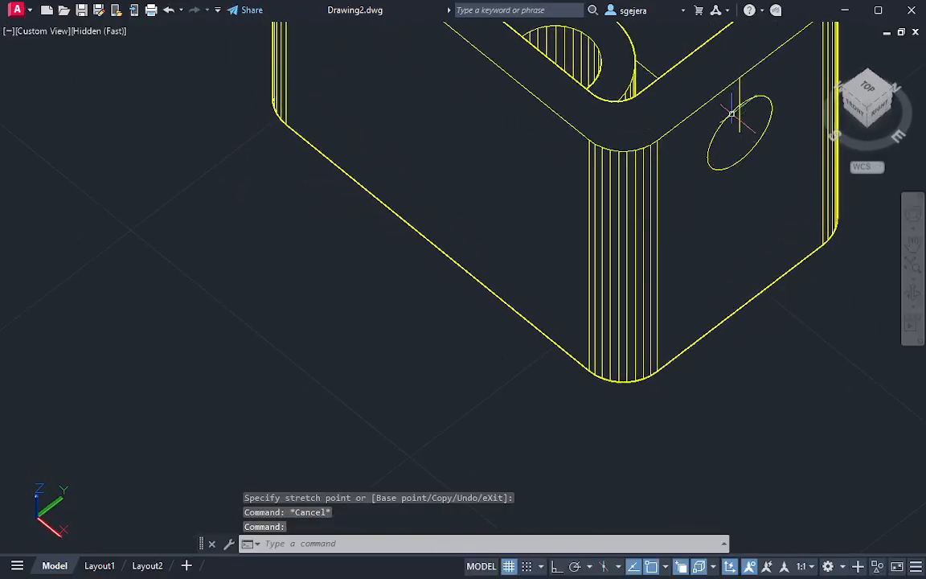
pyautogui.click(740, 95)
pyautogui.press('Escape')
pyautogui.click(740, 95)
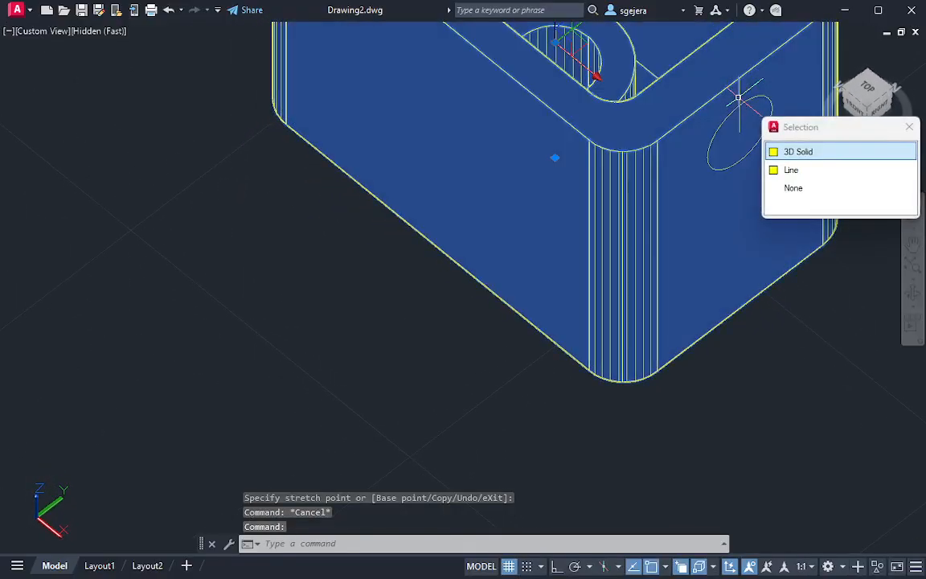
pyautogui.click(796, 171)
pyautogui.press('Delete')
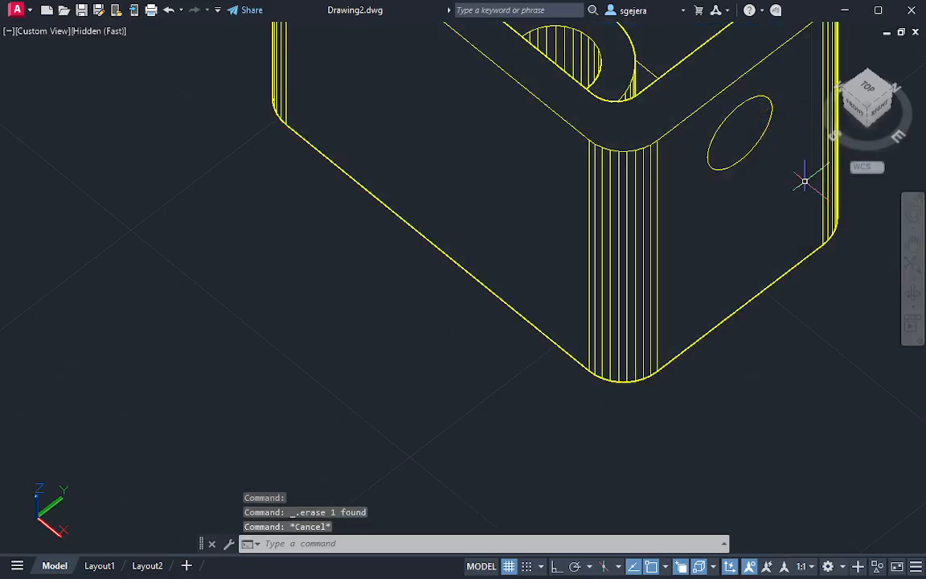
# Abandon the Presspull command and undo the deletion of the guide line on the side face
pyautogui.write('presspull')
pyautogui.press('Return')
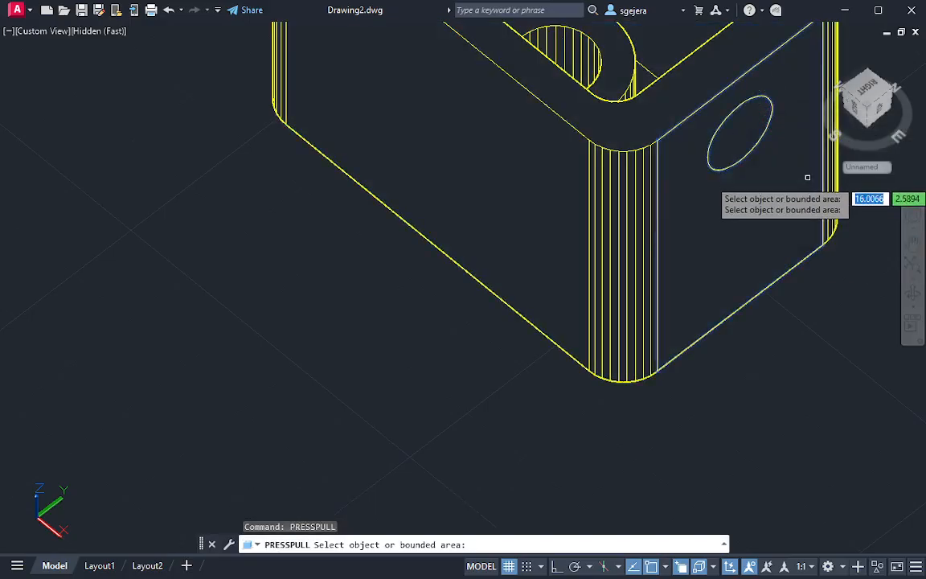
pyautogui.press('Escape')
pyautogui.hotkey('ctrl', 'z')
pyautogui.hotkey('ctrl', 'z')
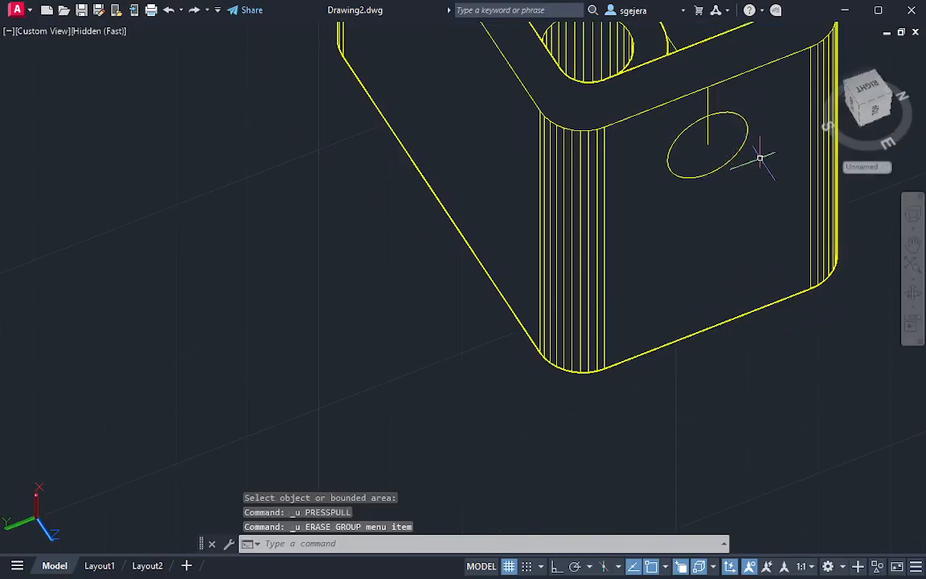
pyautogui.press('Escape')
# Presspull the circle's area about 27.5 inward through the side wall to cut the round hole
pyautogui.keyDown('shift'); pyautogui.moveTo(738, 217); pyautogui.dragTo(796, 233, button='middle'); pyautogui.keyUp('shift')
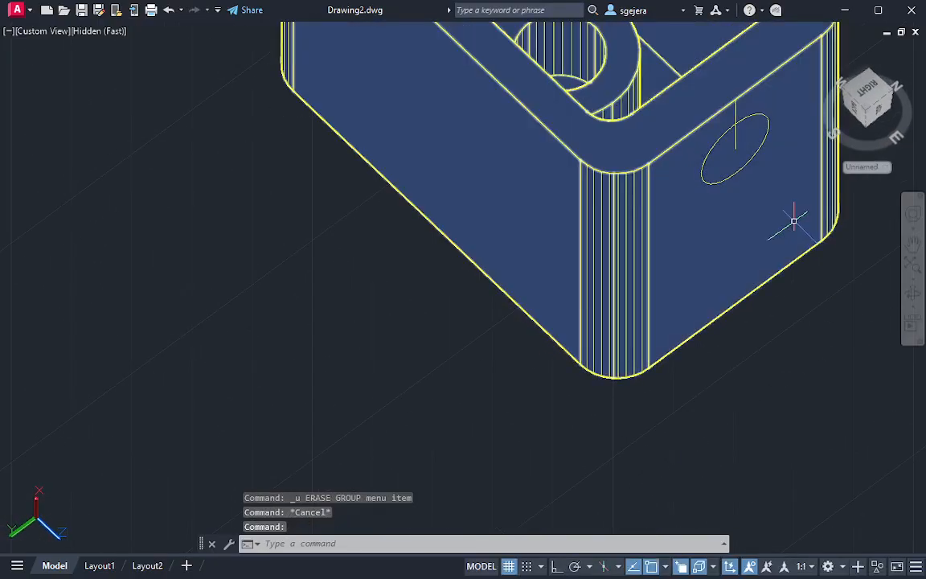
pyautogui.write('presspull')
pyautogui.press('Return')
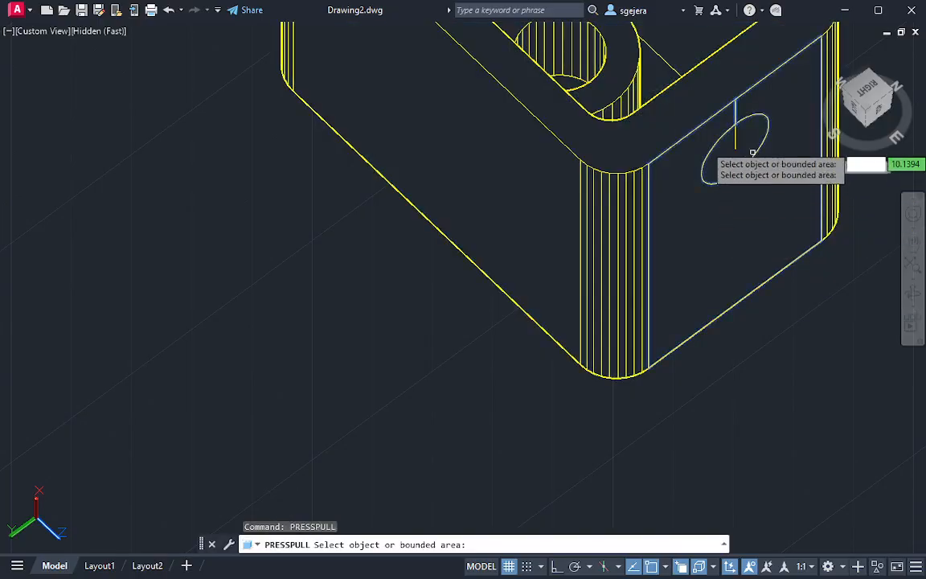
pyautogui.click(726, 155)
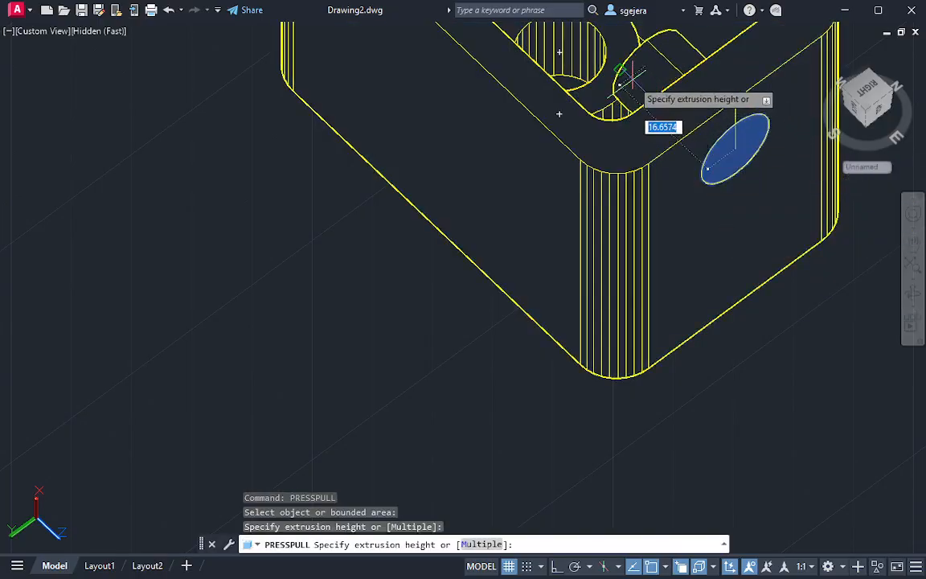
pyautogui.keyDown('shift'); pyautogui.moveTo(620, 60); pyautogui.dragTo(559, 114, button='middle'); pyautogui.keyUp('shift')
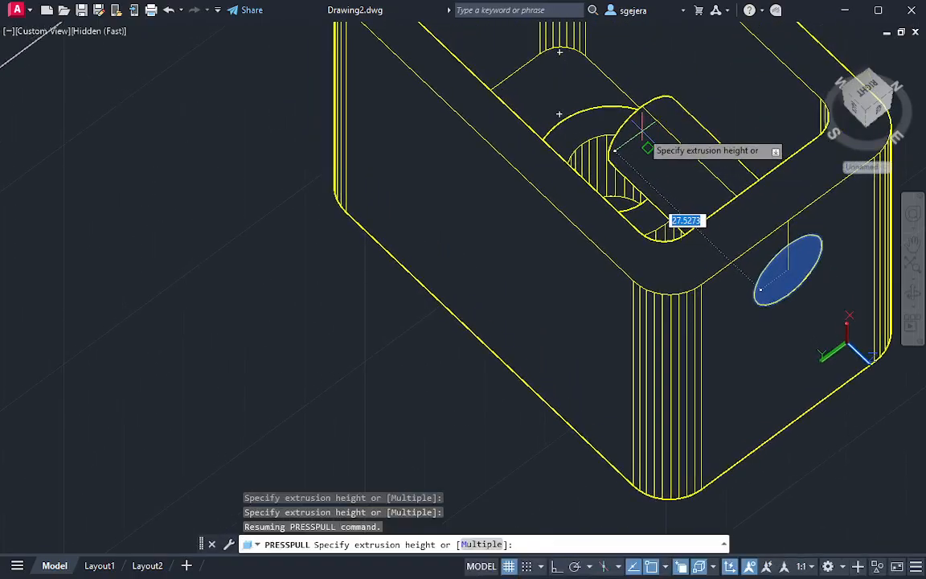
pyautogui.click(642, 133)
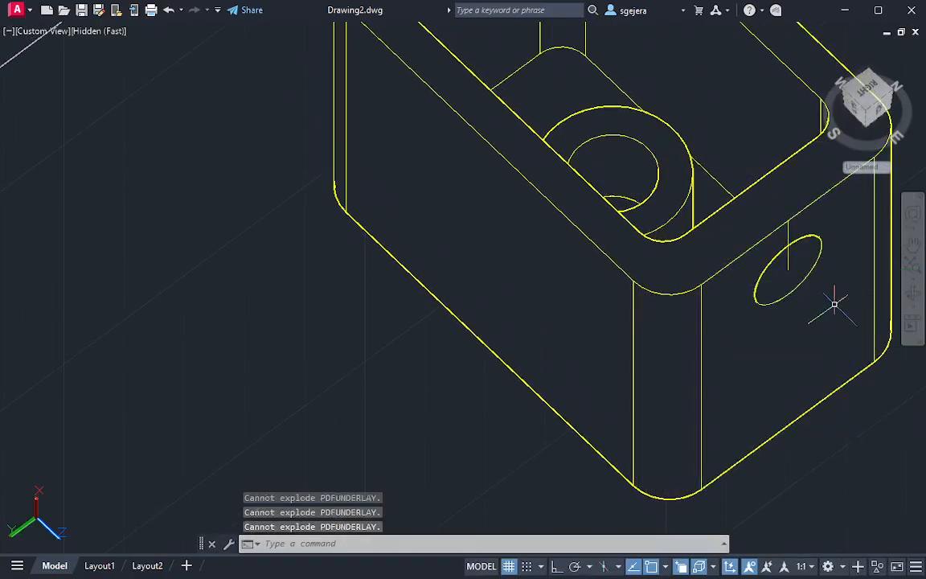
# Erase the guide line that runs down the side face into the hole
pyautogui.moveTo(833, 304)
pyautogui.keyDown('shift'); pyautogui.mouseDown(button='middle')
pyautogui.moveTo(846, 330)
pyautogui.moveTo(806, 258)
pyautogui.moveTo(684, 267)
pyautogui.moveTo(502, 248)
pyautogui.moveTo(755, 393)
pyautogui.moveTo(882, 306)
pyautogui.moveTo(864, 312)
pyautogui.mouseUp(button='middle'); pyautogui.keyUp('shift')
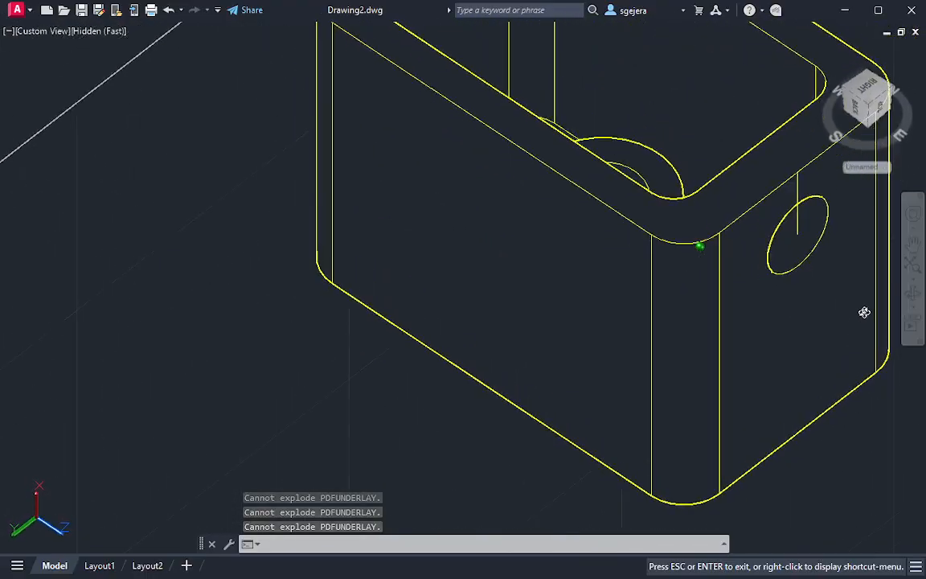
pyautogui.scroll(-4, 581, 322)
pyautogui.moveTo(466, 297)
pyautogui.mouseDown(button='middle')
pyautogui.moveTo(533, 332)
pyautogui.moveTo(579, 342)
pyautogui.moveTo(617, 381)
pyautogui.moveTo(623, 406)
pyautogui.moveTo(630, 398)
pyautogui.mouseUp(button='middle')
pyautogui.scroll(-2, 601, 355)
pyautogui.scroll(5, 767, 406)
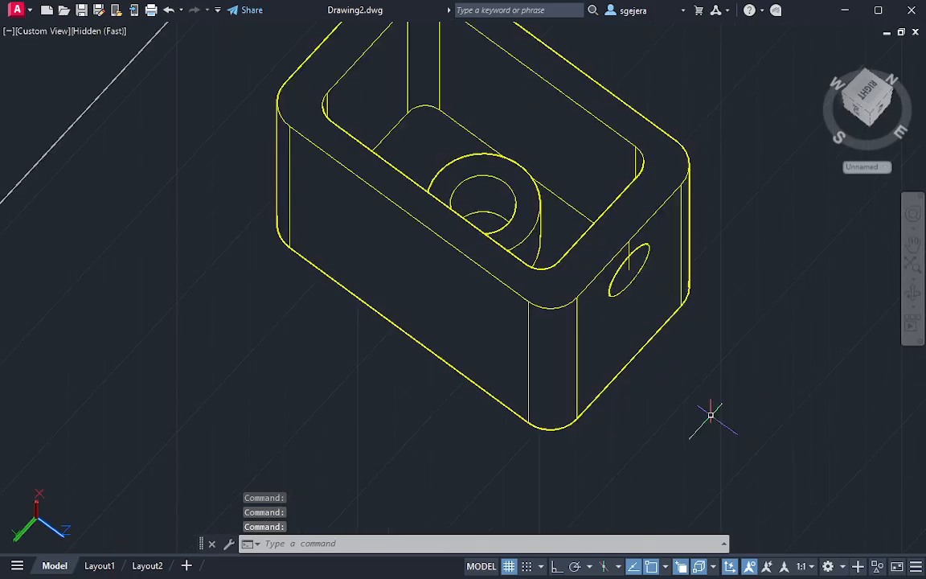
pyautogui.keyDown('shift'); pyautogui.moveTo(712, 412); pyautogui.dragTo(645, 334, button='middle'); pyautogui.keyUp('shift')
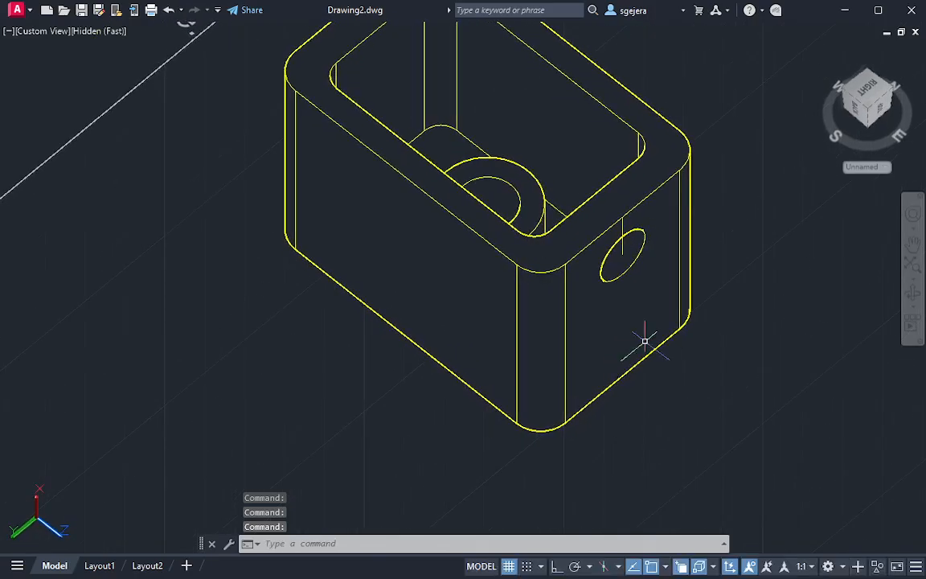
pyautogui.click(627, 233)
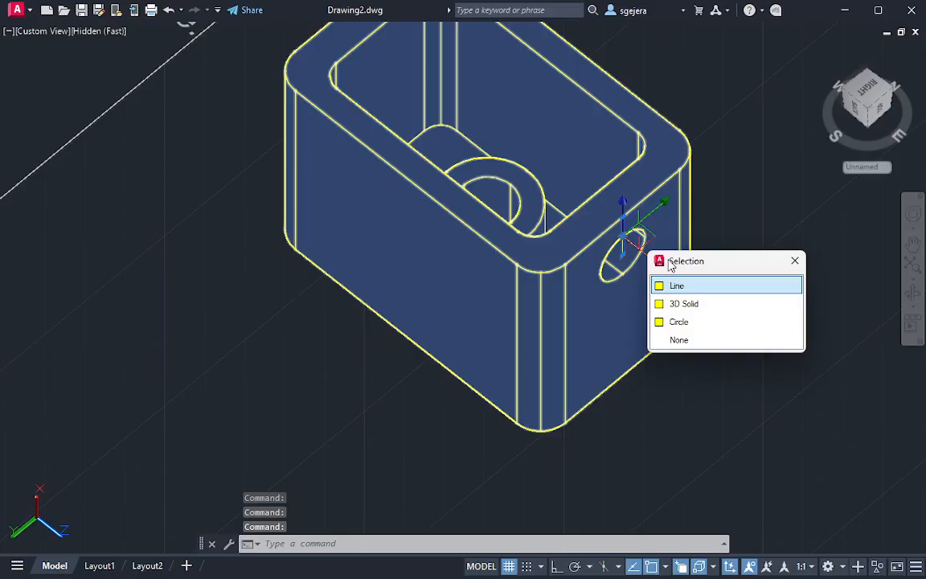
pyautogui.press('Delete')
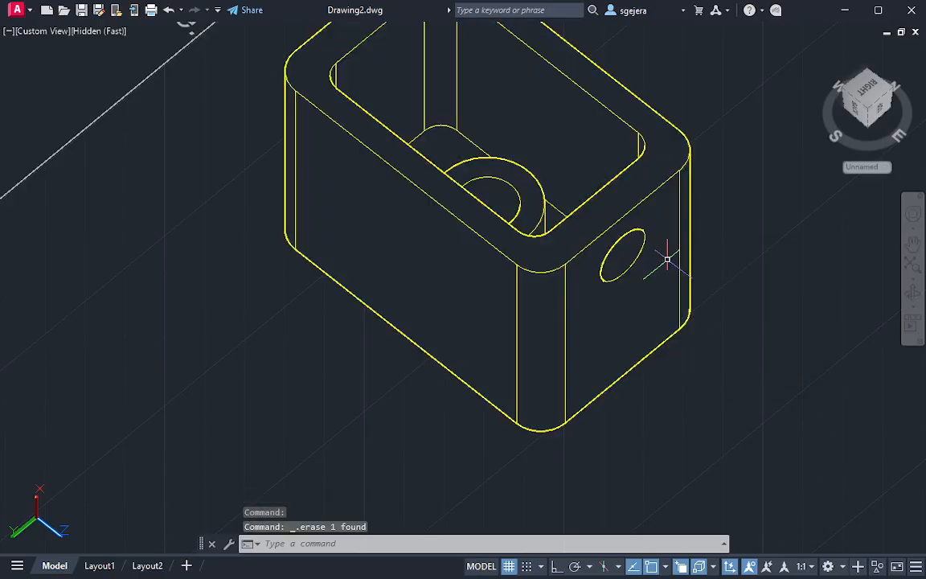
pyautogui.press('Escape')
# Check the properties of the box solid with the hole cut in its side wall
pyautogui.click(689, 267)
pyautogui.press('Escape')
pyautogui.press('Escape')
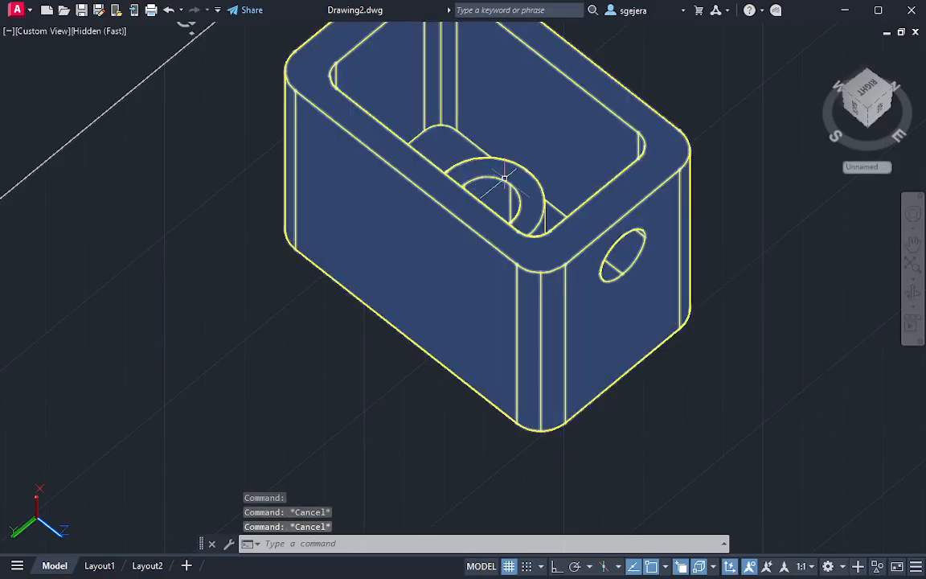
pyautogui.click(504, 177)
pyautogui.press('Escape')
pyautogui.click(593, 271)
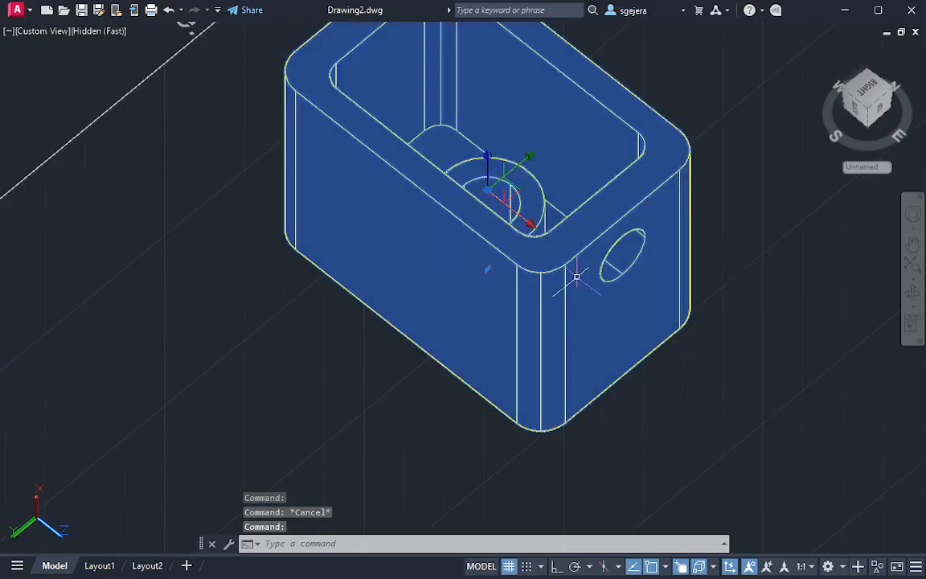
pyautogui.doubleClick(576, 277)
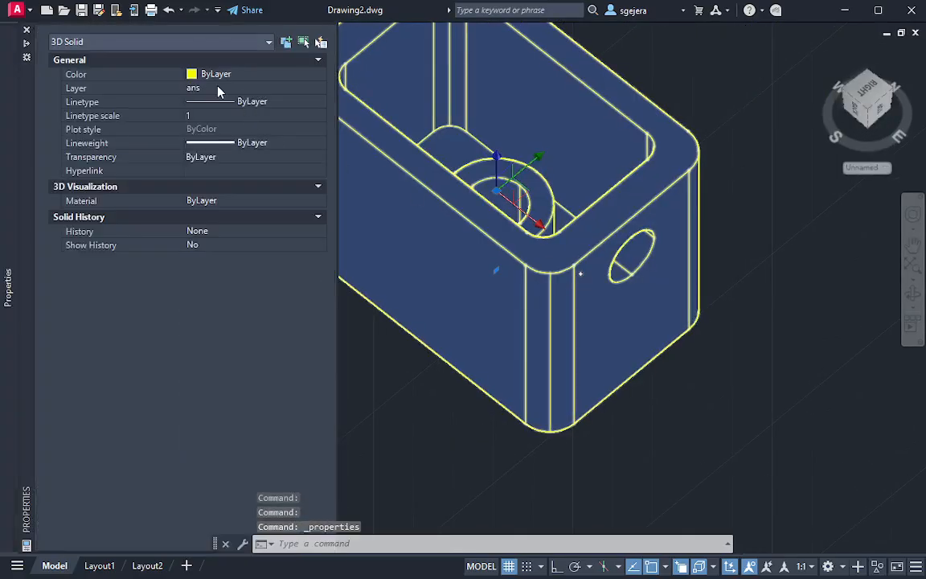
pyautogui.click(169, 42)
pyautogui.press('Escape')
pyautogui.press('Escape')
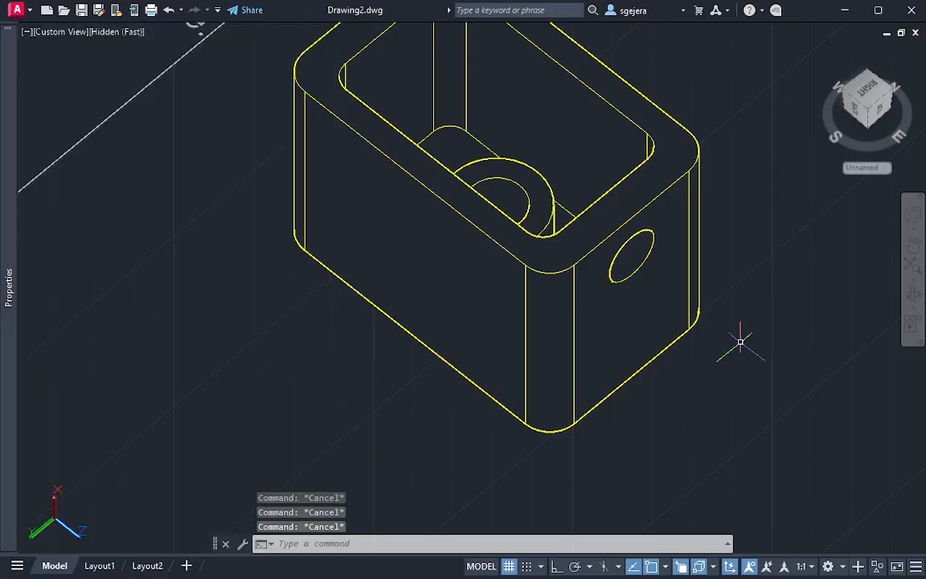
# Restore the World Coordinate System and inspect the finished box with its boss and side hole in 3D
pyautogui.moveTo(740, 342); pyautogui.dragTo(717, 389, button='middle')
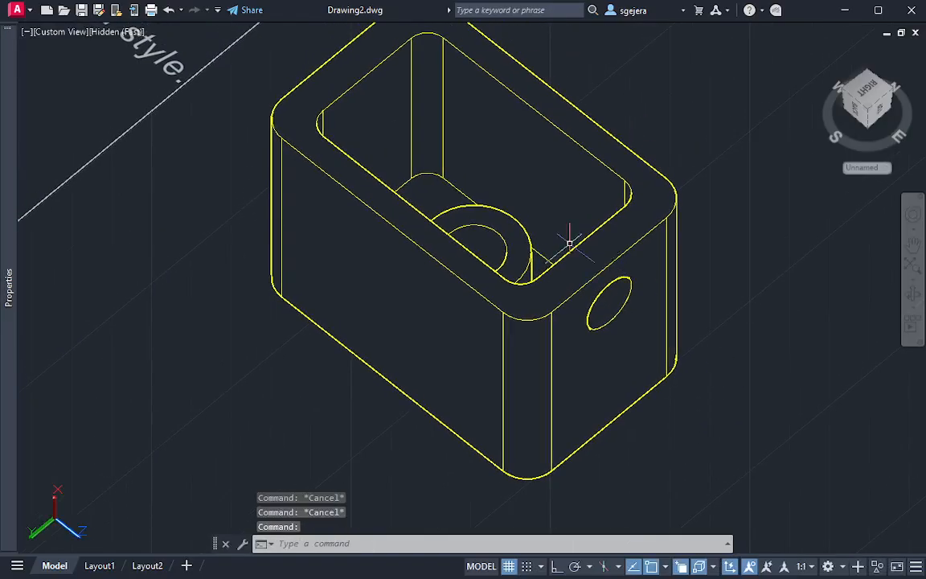
pyautogui.keyDown('shift'); pyautogui.moveTo(569, 242); pyautogui.dragTo(519, 355, button='middle'); pyautogui.keyUp('shift')
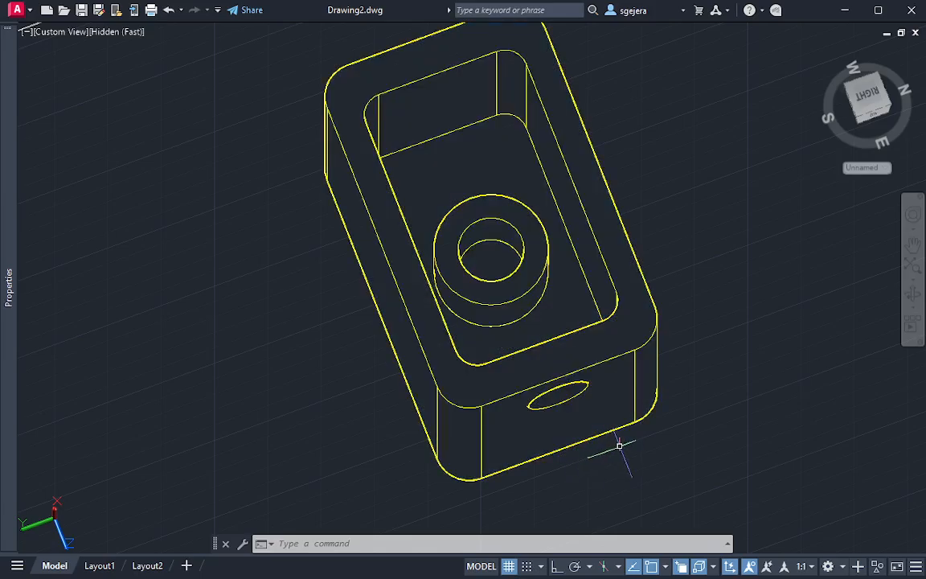
pyautogui.keyDown('shift'); pyautogui.moveTo(620, 441); pyautogui.dragTo(752, 252, button='middle'); pyautogui.keyUp('shift')
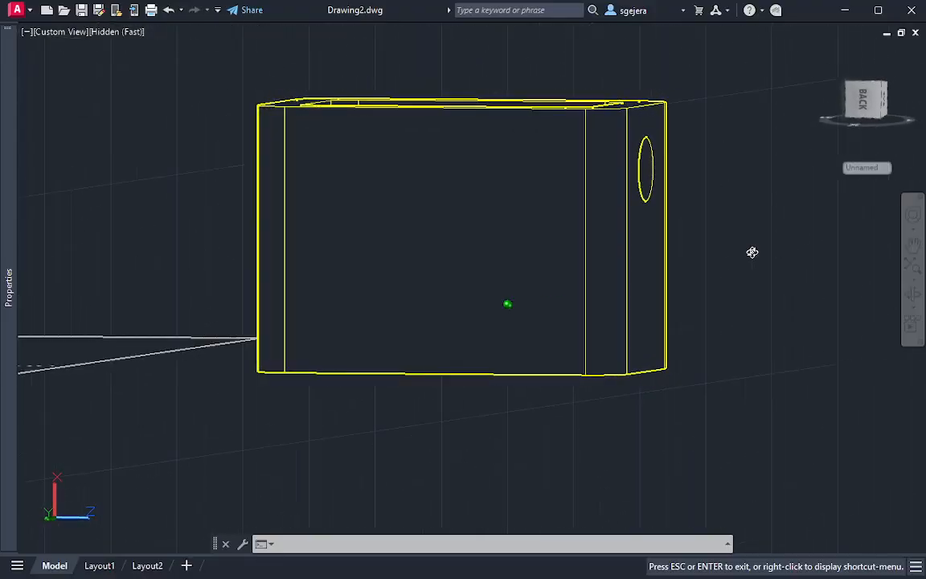
pyautogui.click(884, 169)
pyautogui.click(820, 184)
pyautogui.keyDown('shift'); pyautogui.moveTo(621, 260); pyautogui.dragTo(512, 311, button='middle'); pyautogui.keyUp('shift')
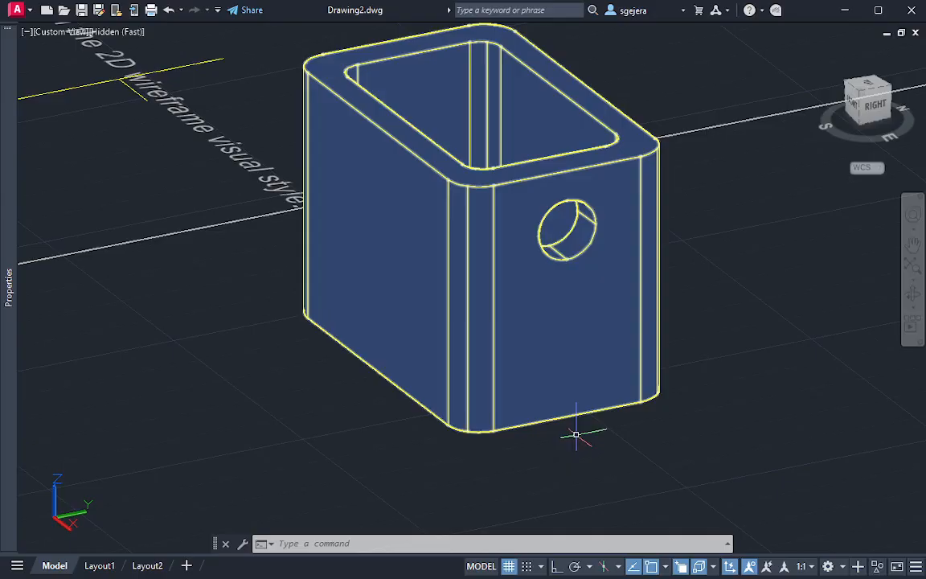
pyautogui.moveTo(573, 435)
pyautogui.keyDown('shift'); pyautogui.mouseDown(button='middle')
pyautogui.moveTo(594, 383)
pyautogui.moveTo(706, 475)
pyautogui.moveTo(562, 384)
pyautogui.mouseUp(button='middle'); pyautogui.keyUp('shift')
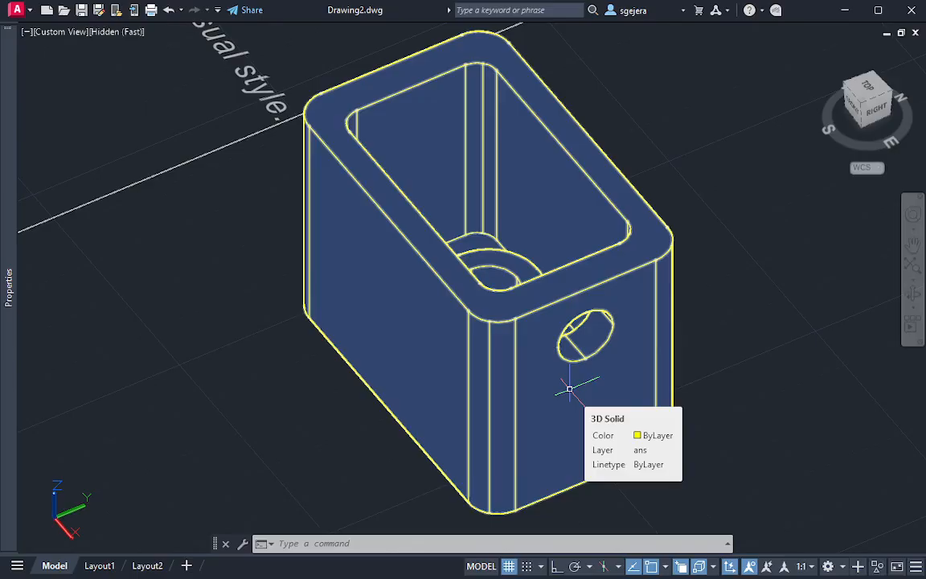
# Switch to the 2D Wireframe visual style and bring up the top and side views of the reference drawing
pyautogui.scroll(-6, 459, 325)
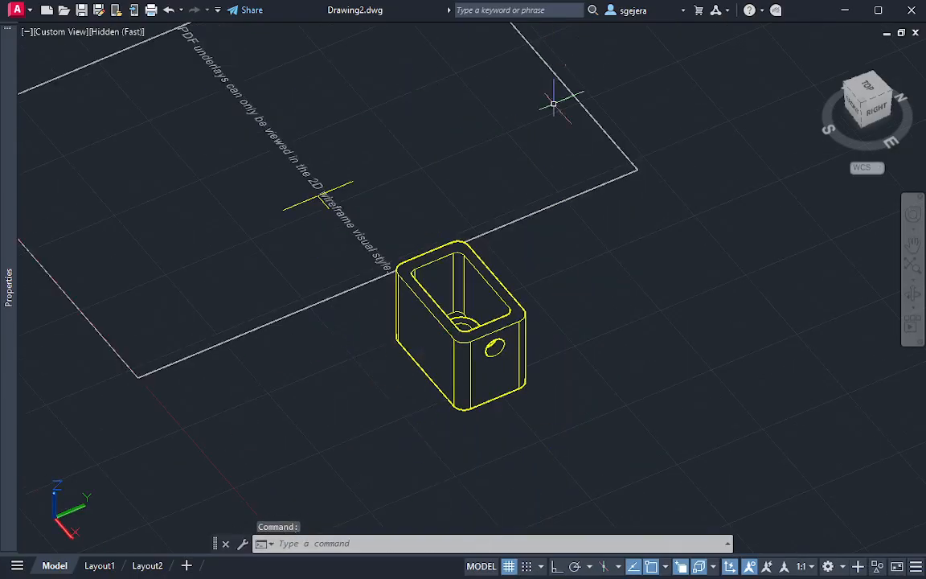
pyautogui.keyDown('shift'); pyautogui.moveTo(404, 239); pyautogui.dragTo(508, 348, button='middle'); pyautogui.keyUp('shift')
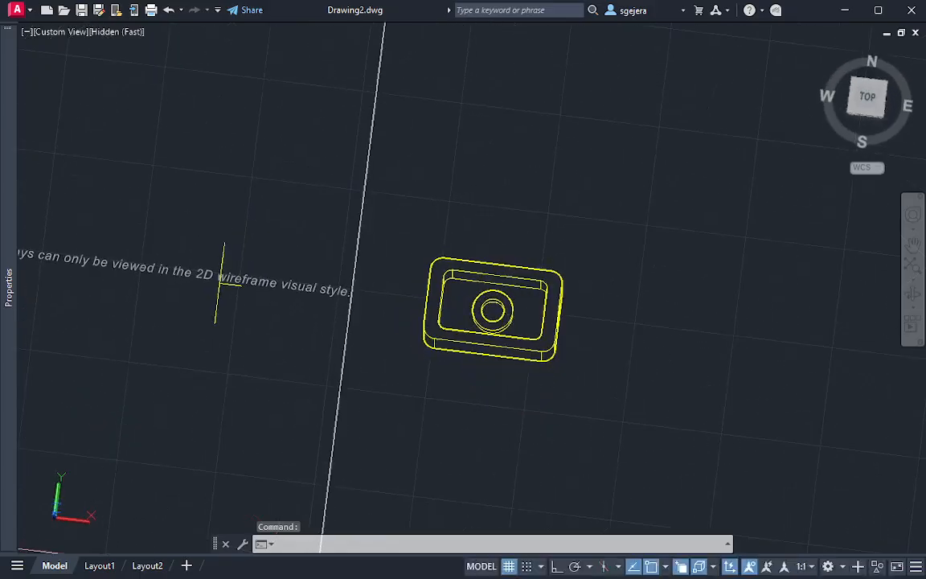
pyautogui.click(111, 33)
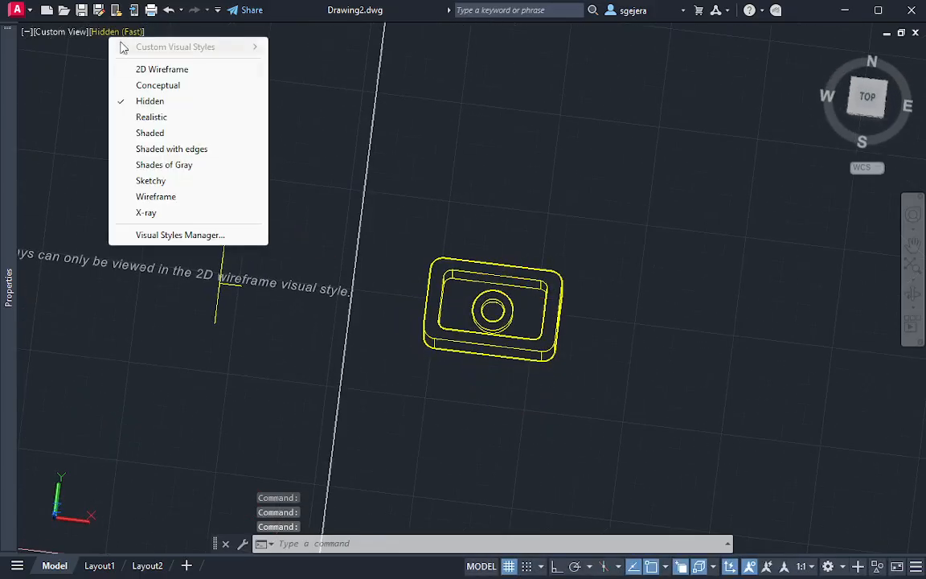
pyautogui.click(169, 75)
pyautogui.scroll(4, 163, 289)
pyautogui.moveTo(163, 290); pyautogui.dragTo(551, 233, button='middle')
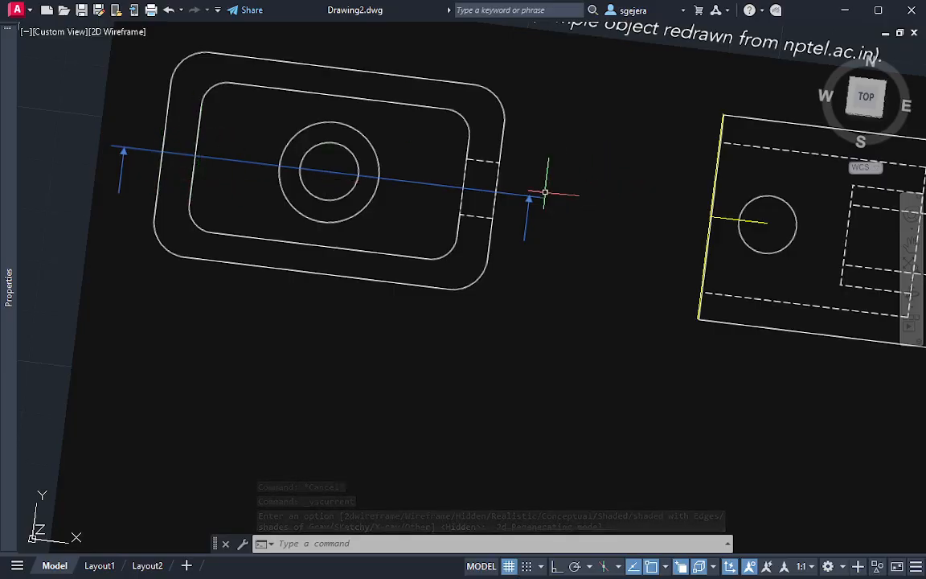
# Open Layout1 and erase its existing viewport to leave an empty sheet
pyautogui.moveTo(674, 268); pyautogui.dragTo(188, 303, button='middle')
pyautogui.moveTo(699, 257); pyautogui.dragTo(420, 246, button='middle')
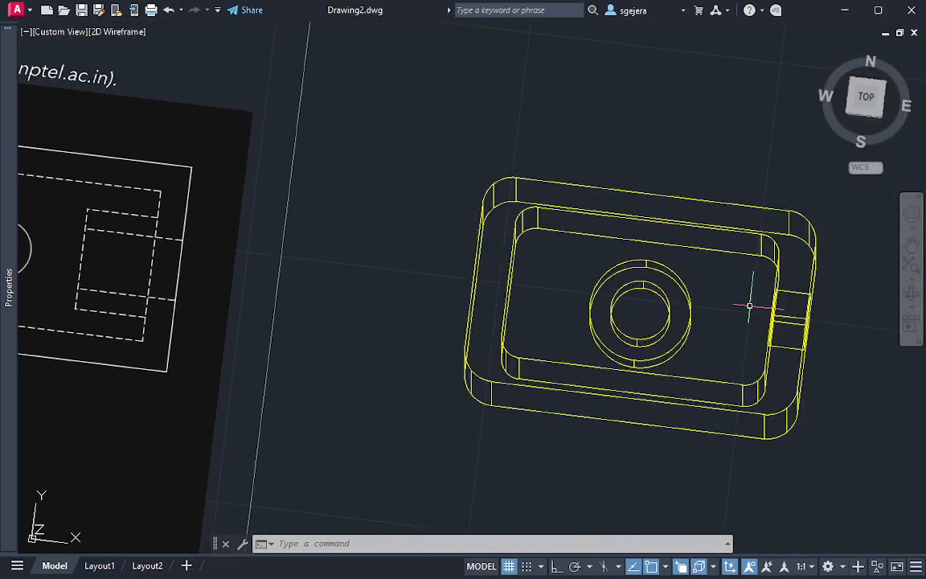
pyautogui.keyDown('shift'); pyautogui.moveTo(750, 305); pyautogui.dragTo(621, 195, button='middle'); pyautogui.keyUp('shift')
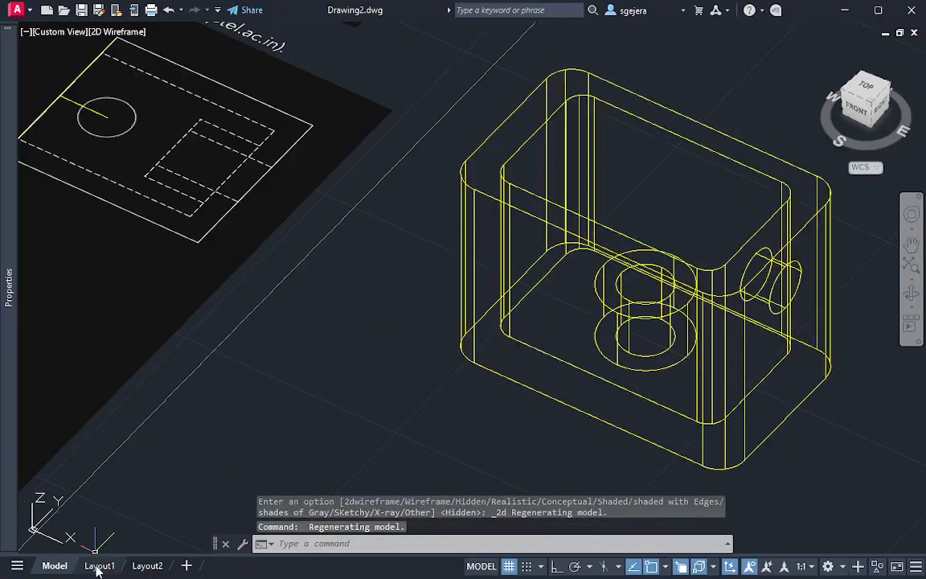
pyautogui.click(98, 566)
pyautogui.click(756, 67)
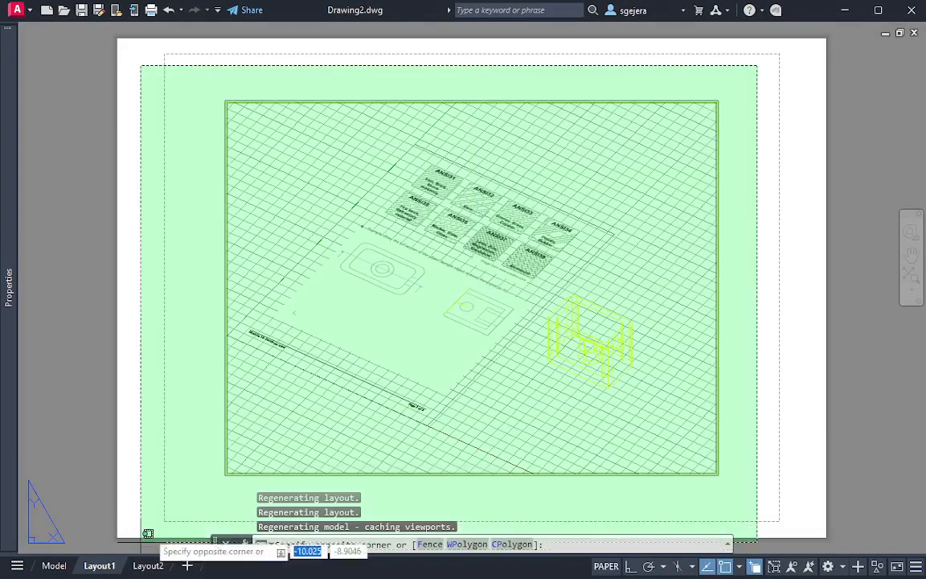
pyautogui.click(201, 489)
pyautogui.press('Delete')
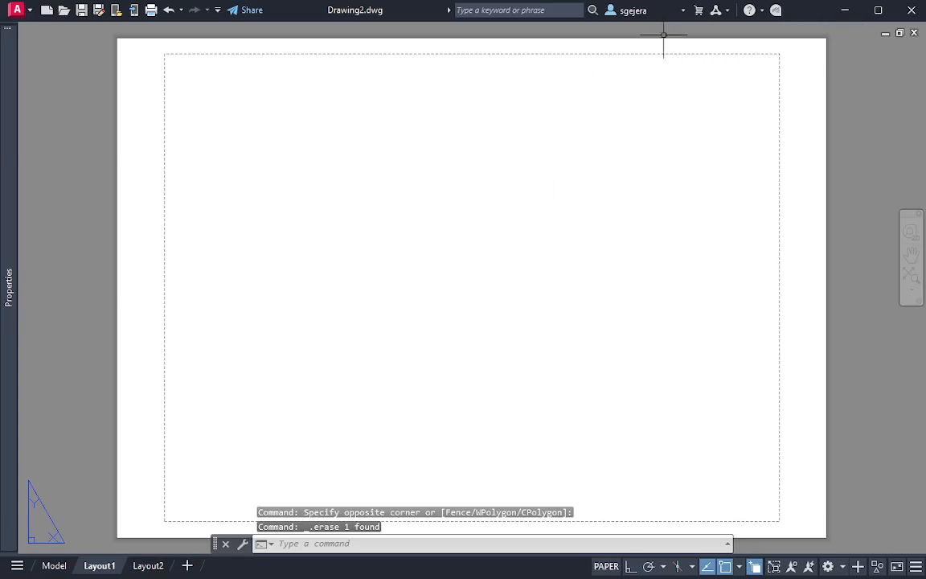
# Restore the hidden interface elements and set the drafting standard's projection type for new drawing views to third angle
pyautogui.hotkey('ctrl', '0')
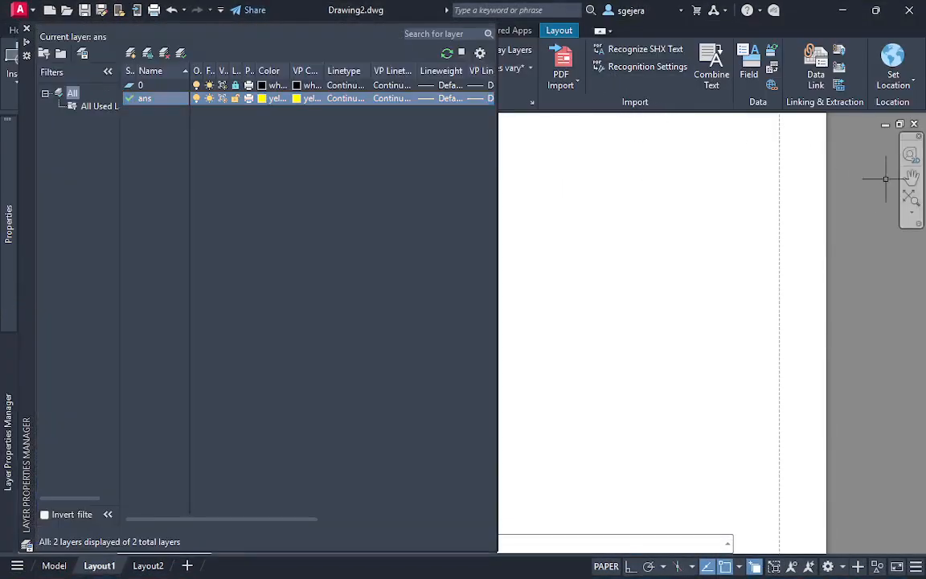
pyautogui.click(560, 30)
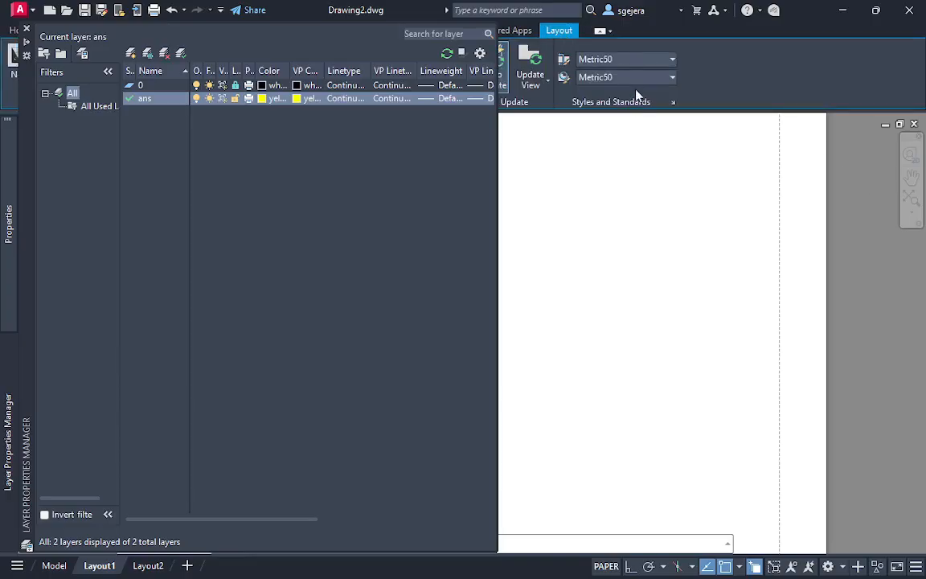
pyautogui.click(673, 103)
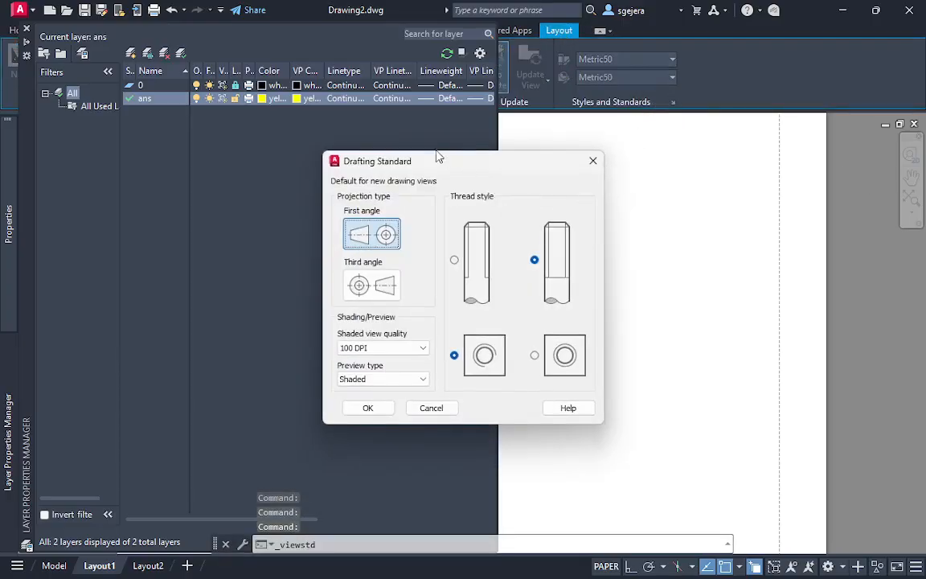
pyautogui.click(371, 285)
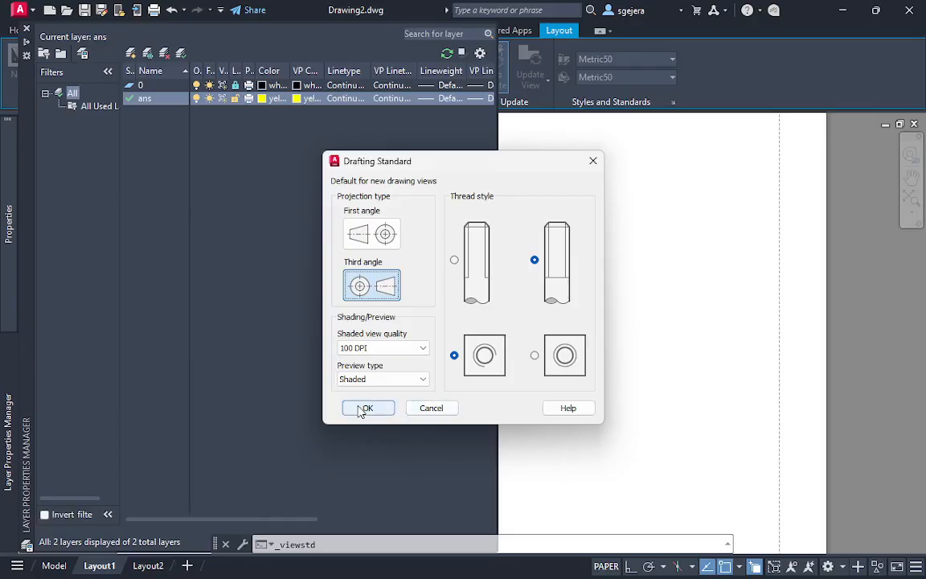
pyautogui.click(366, 407)
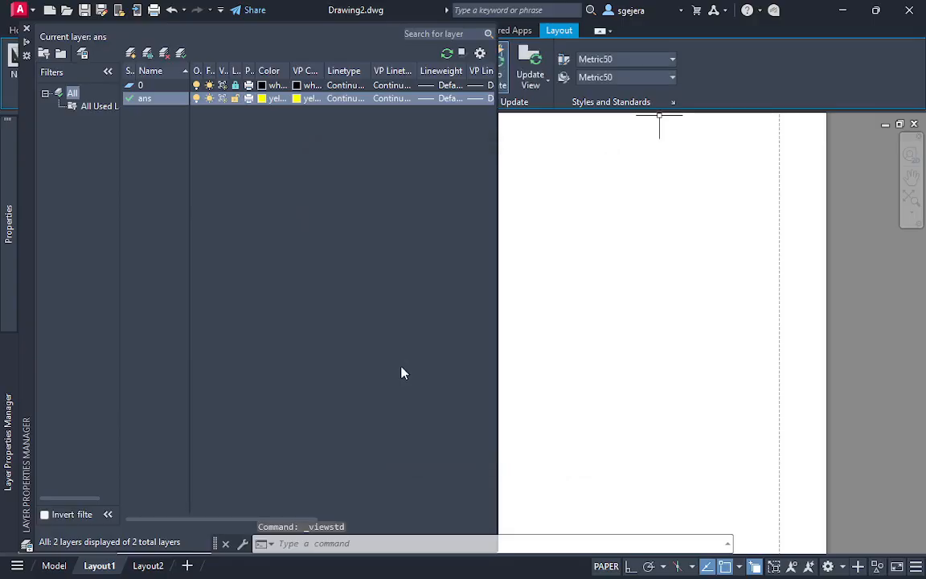
# Close the Layer Properties Manager and check the third-angle projection setting in the drafting standard
pyautogui.click(653, 326)
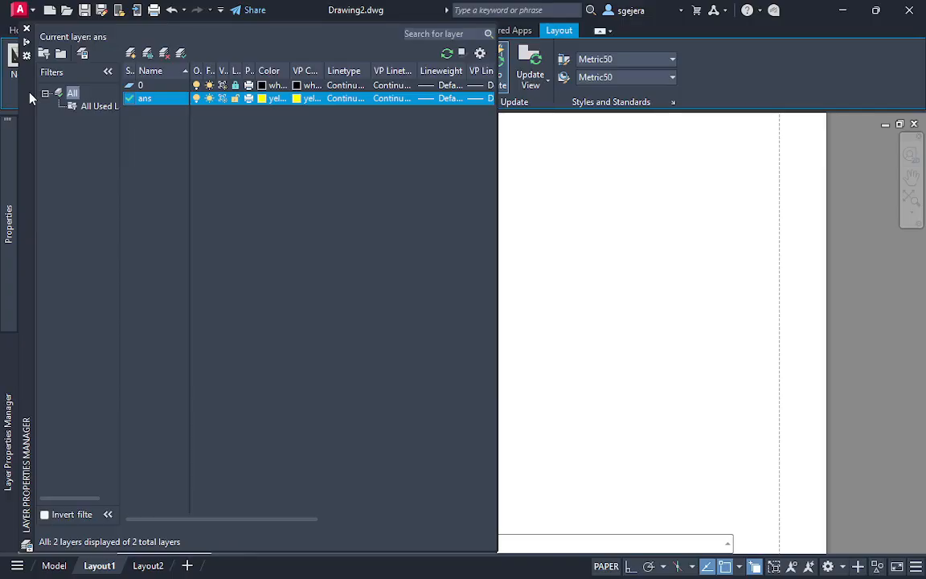
pyautogui.click(26, 29)
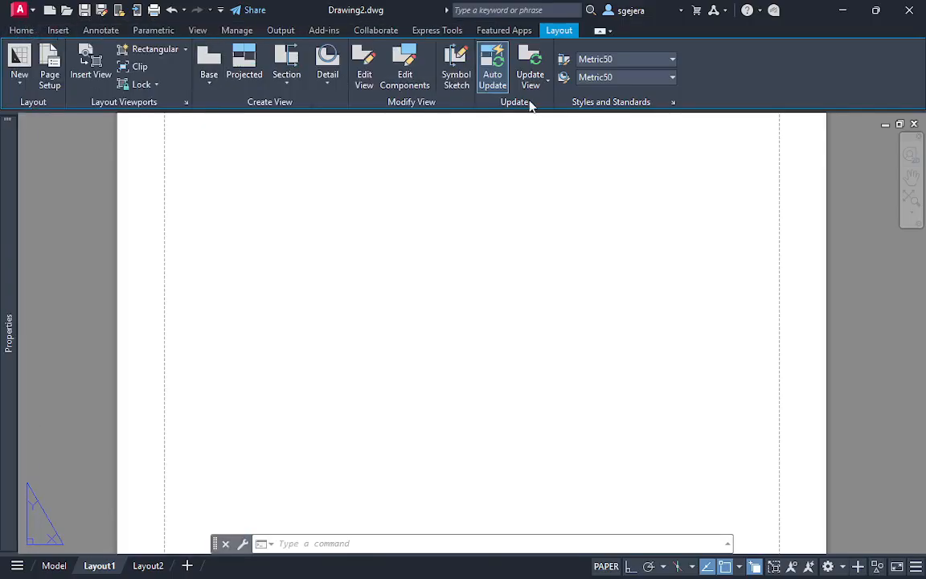
pyautogui.click(675, 105)
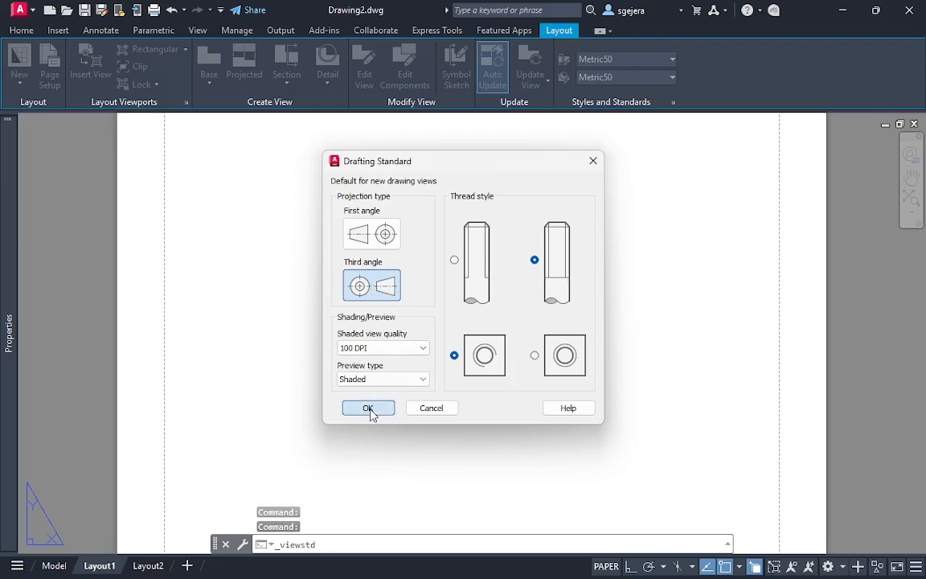
pyautogui.click(368, 408)
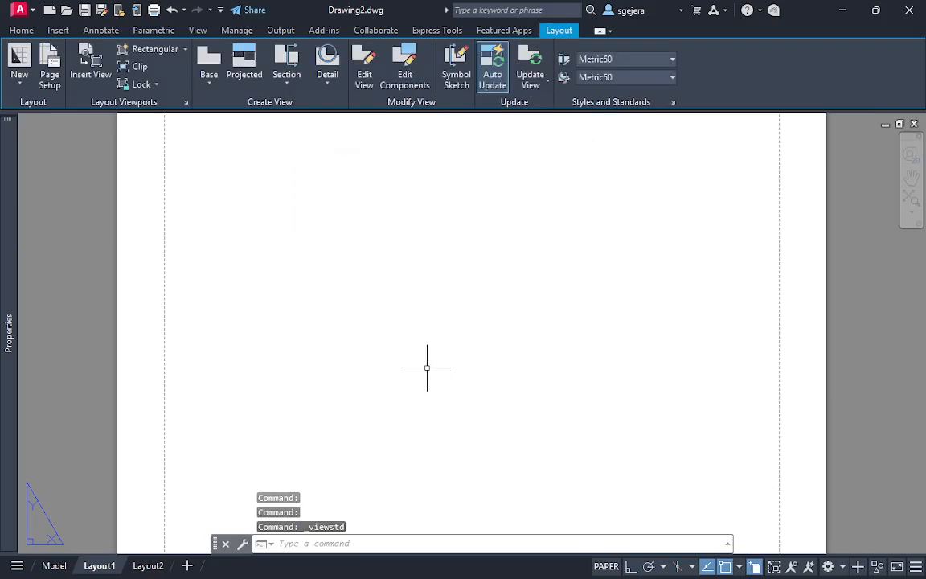
# Create a 1:1 Top base view from model space with hidden lines on Layout1, plus a projected side view to its right
pyautogui.click(217, 77)
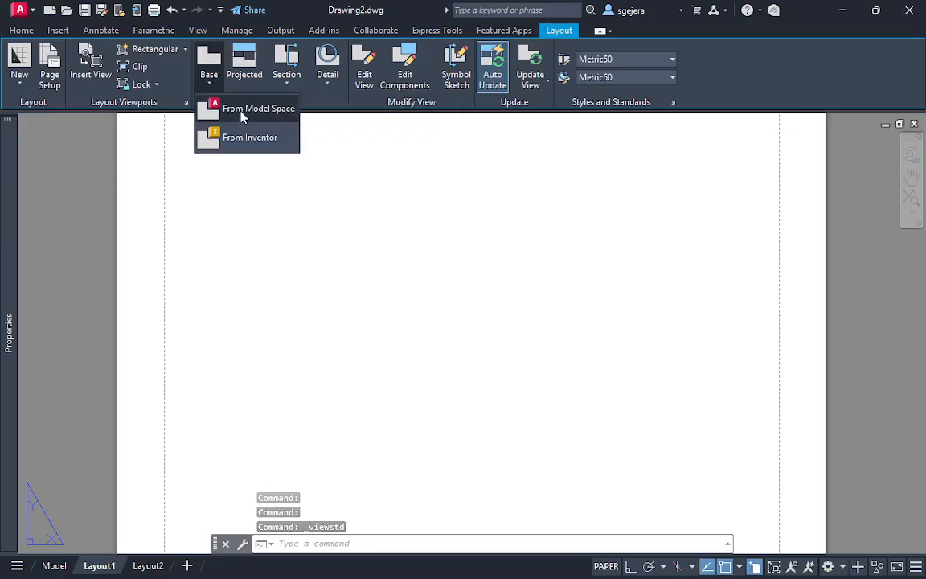
pyautogui.click(242, 111)
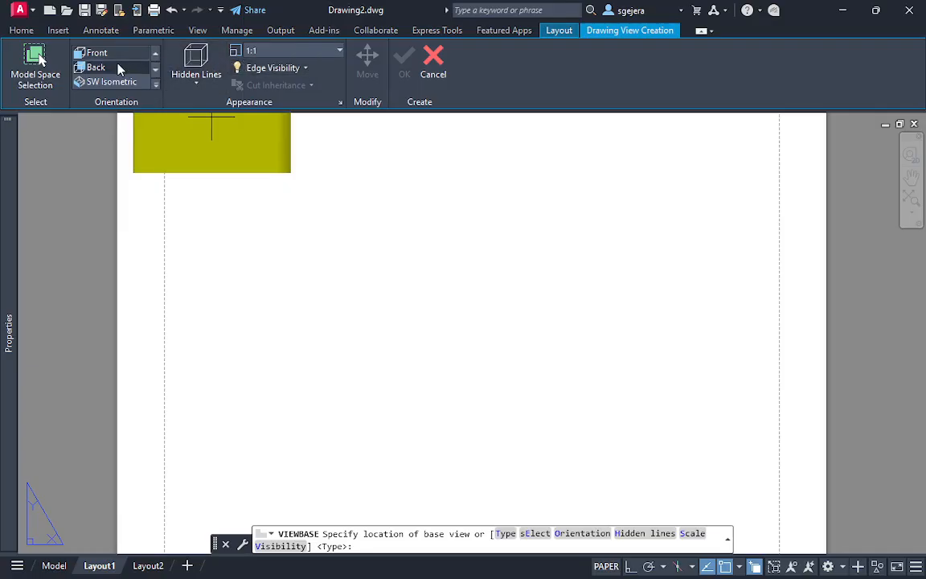
pyautogui.click(157, 55)
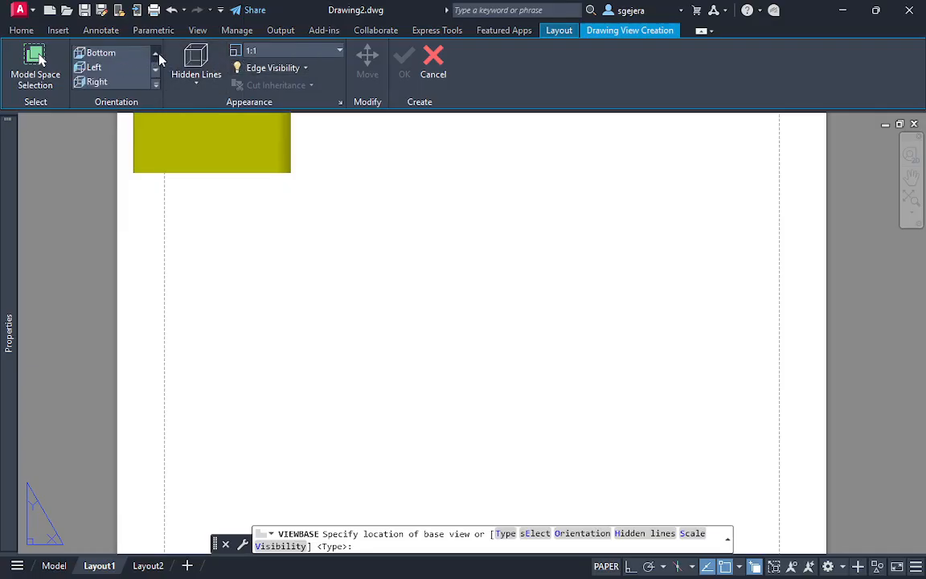
pyautogui.click(156, 54)
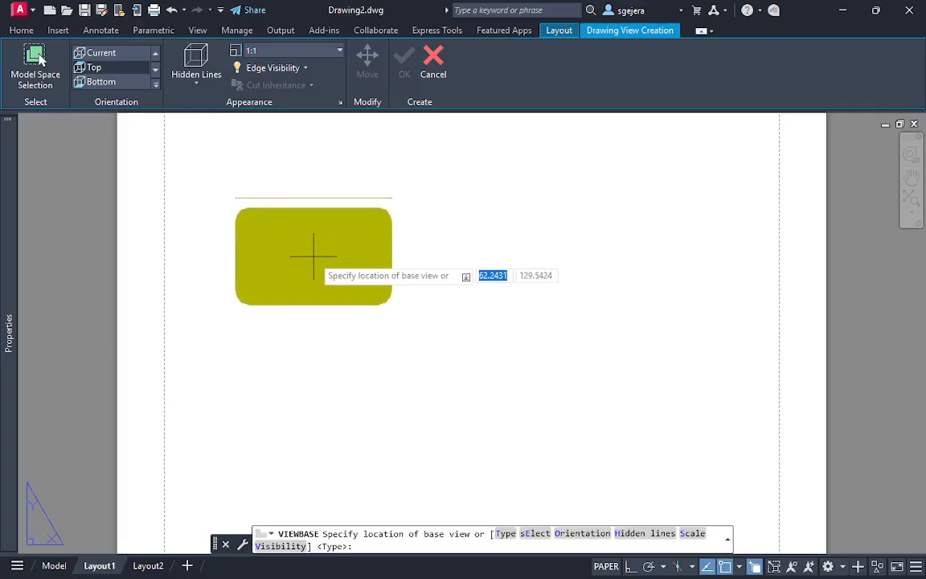
pyautogui.click(314, 257)
pyautogui.press('Return')
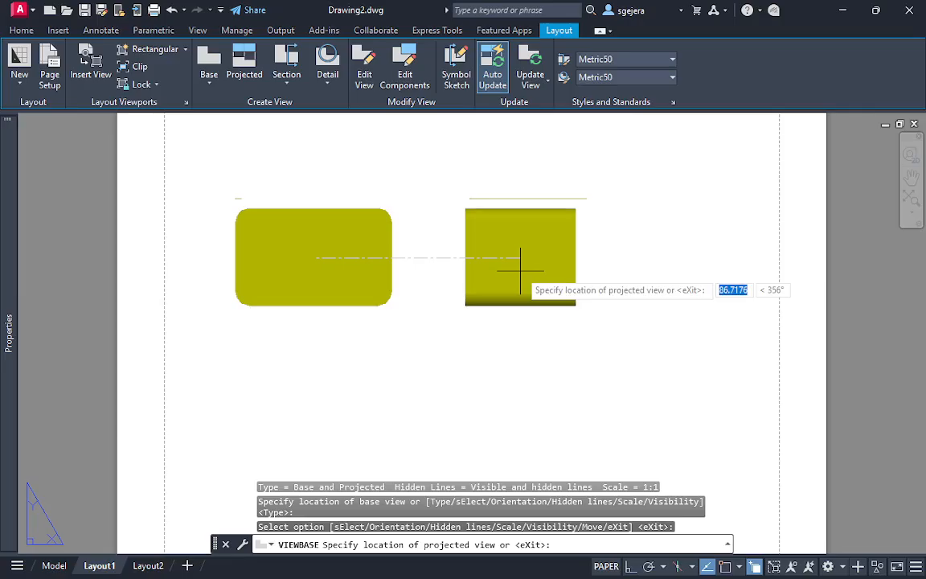
pyautogui.click(547, 273)
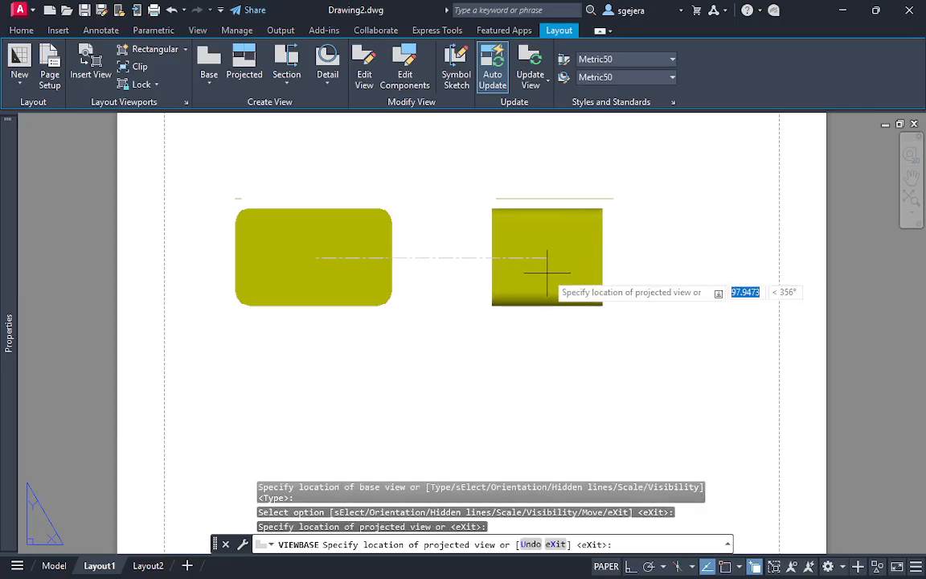
pyautogui.press('Return')
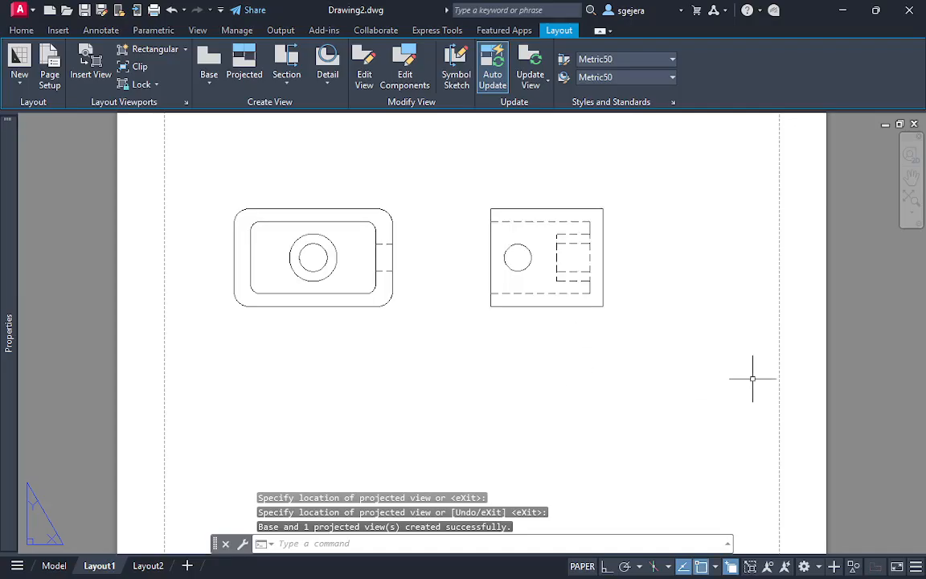
# Compare the top and side views on Layout1 with the reference drawing in model space, especially the boss bore's hidden lines
pyautogui.click(54, 569)
pyautogui.moveTo(259, 256); pyautogui.dragTo(552, 364, button='middle')
pyautogui.scroll(-2, 446, 329)
pyautogui.moveTo(446, 329); pyautogui.dragTo(333, 297, button='middle')
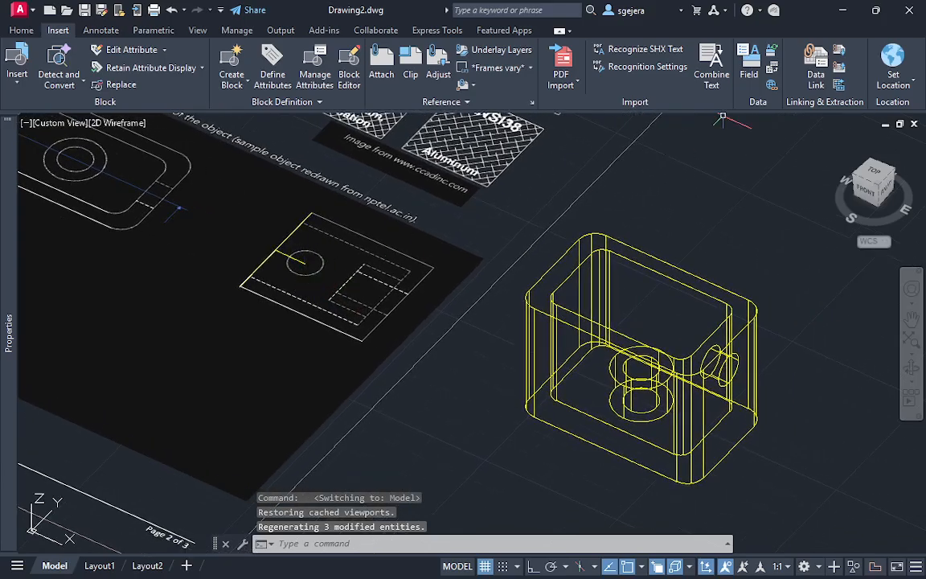
pyautogui.click(875, 169)
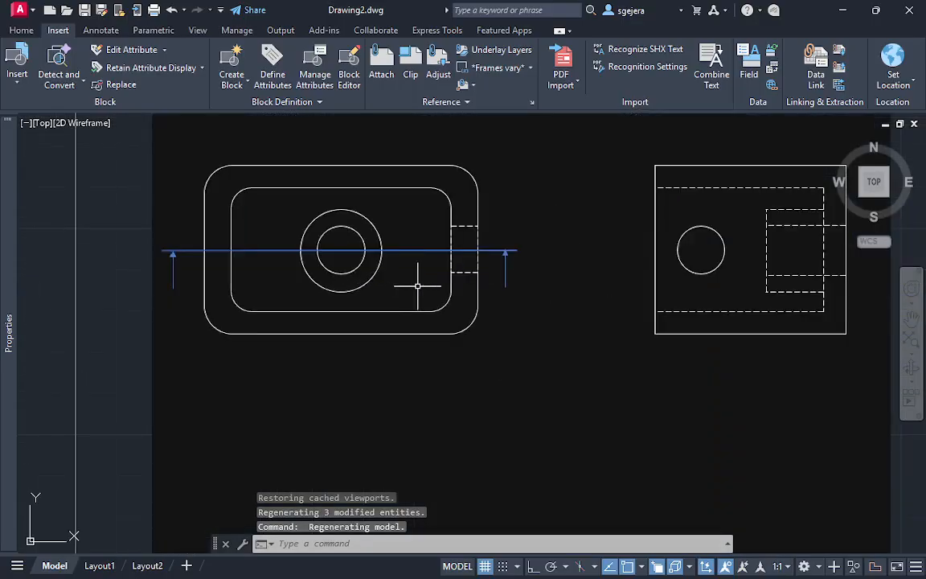
pyautogui.moveTo(417, 286); pyautogui.dragTo(414, 254, button='middle')
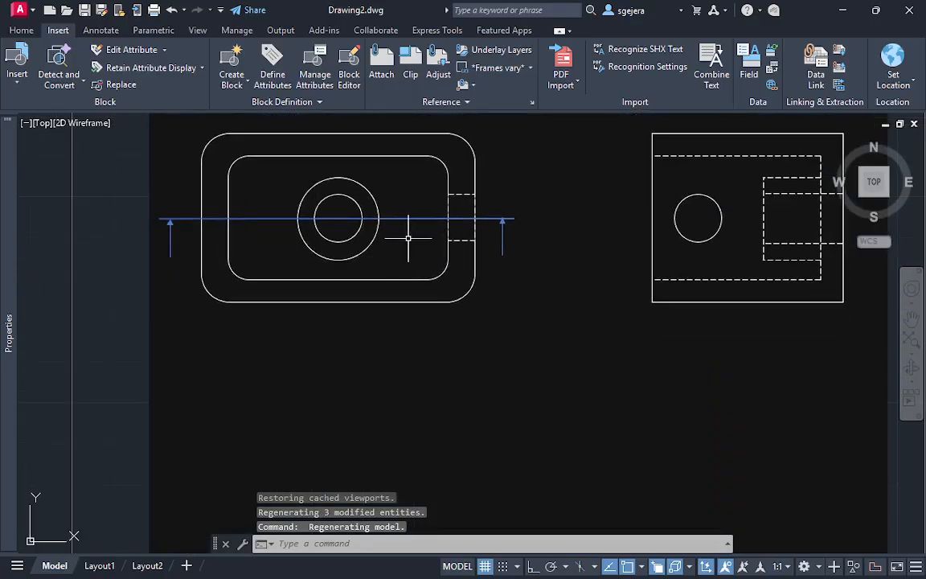
pyautogui.click(99, 565)
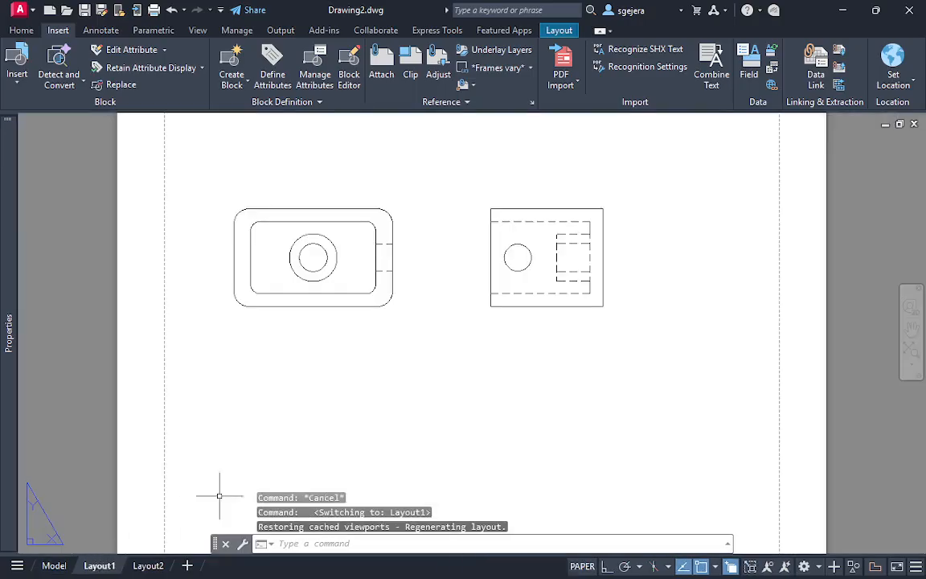
pyautogui.click(55, 566)
pyautogui.click(113, 567)
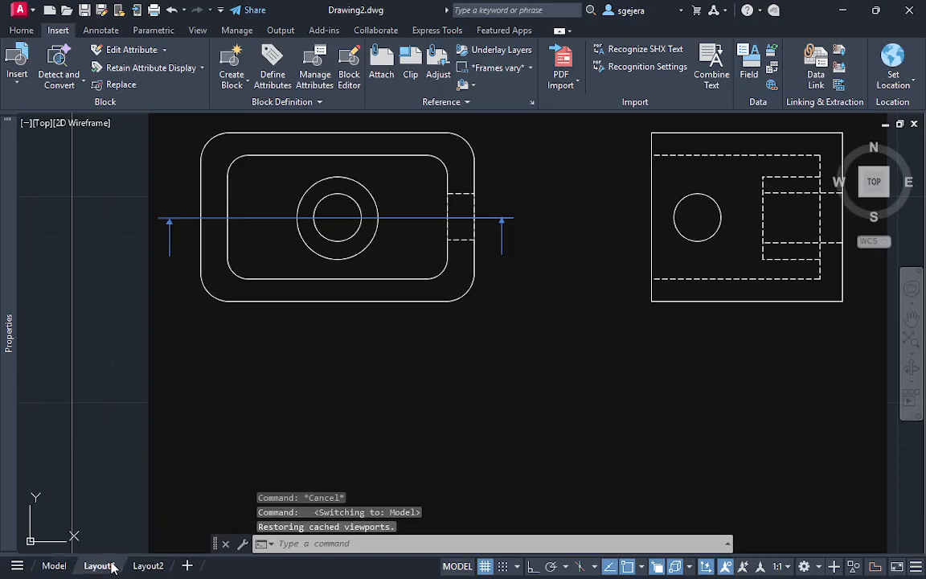
pyautogui.scroll(3, 580, 236)
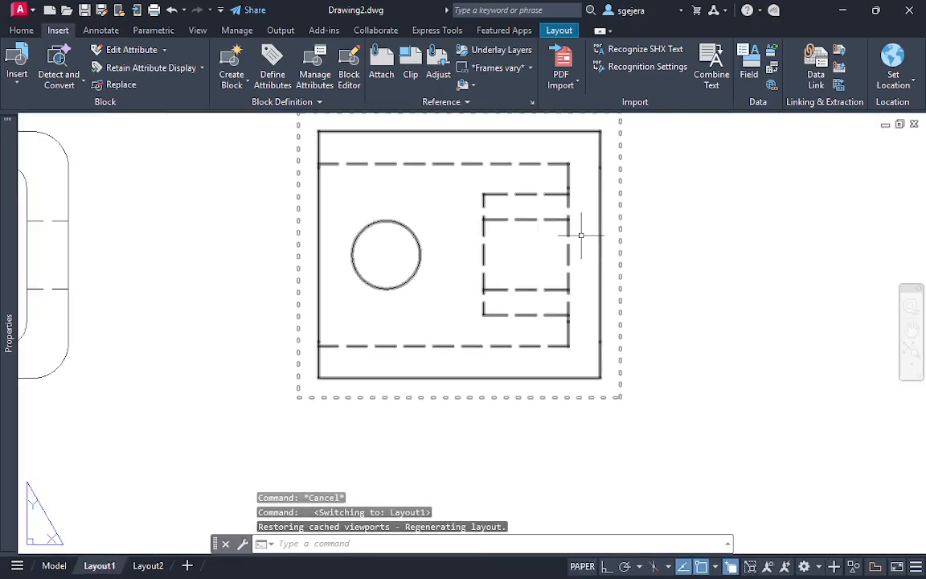
pyautogui.moveTo(342, 294); pyautogui.dragTo(627, 318, button='middle')
pyautogui.keyDown('shift'); pyautogui.middleClick(268, 271); pyautogui.keyUp('shift')
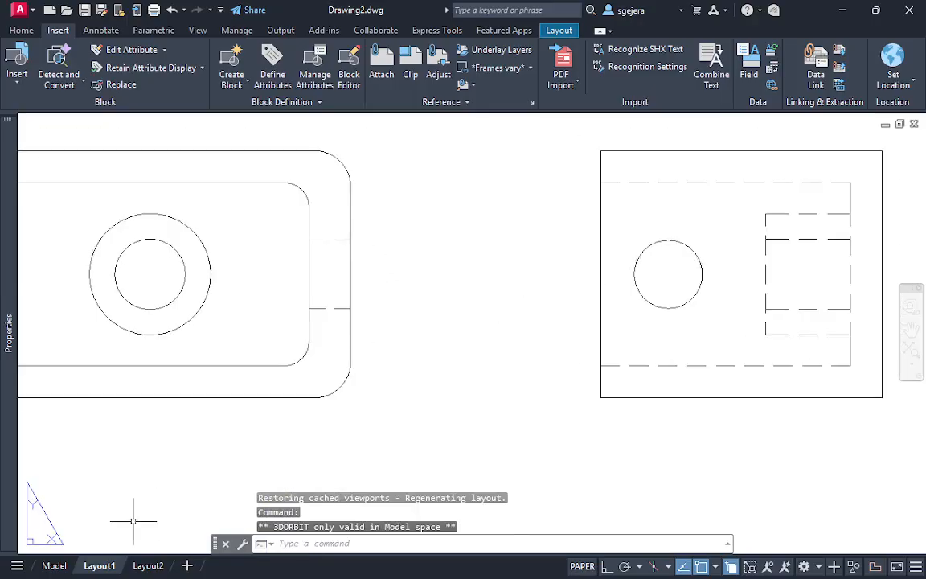
# Try to extend the boss's bore down through the box floor with Presspull, and inspect the updated side view on Layout1
pyautogui.click(56, 565)
pyautogui.keyDown('shift'); pyautogui.moveTo(459, 221); pyautogui.dragTo(381, 158, button='middle'); pyautogui.keyUp('shift')
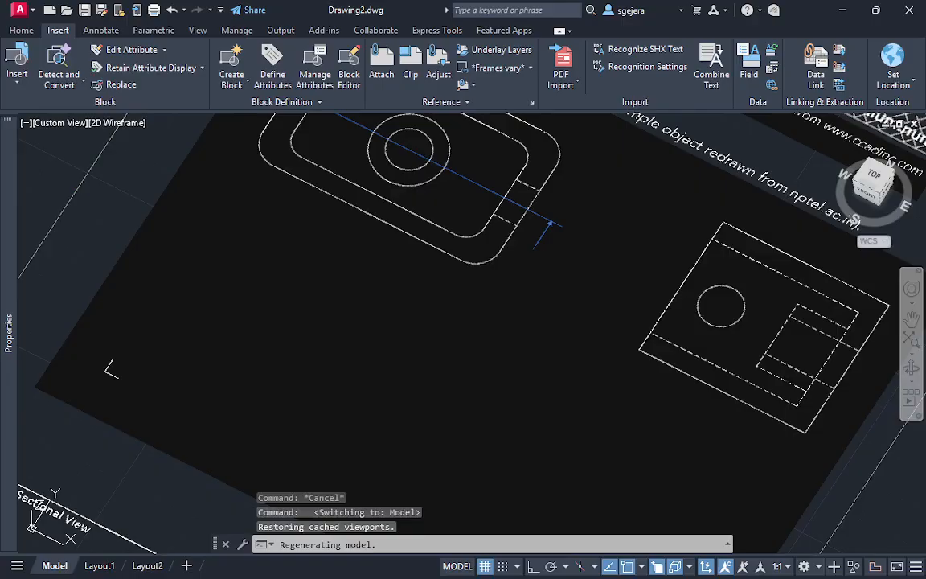
pyautogui.moveTo(646, 291); pyautogui.dragTo(320, 207, button='middle')
pyautogui.moveTo(834, 424); pyautogui.dragTo(513, 244, button='middle')
pyautogui.scroll(4, 481, 304)
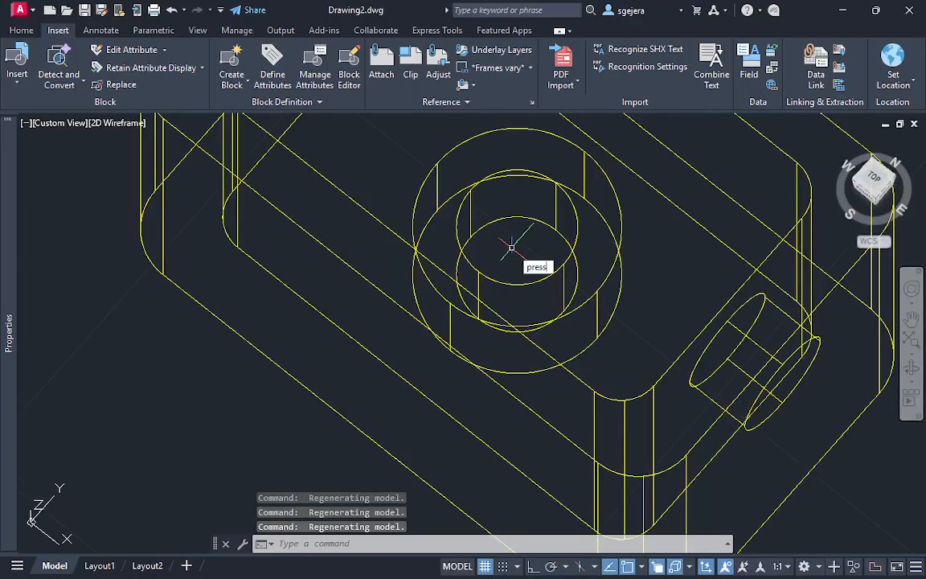
pyautogui.press('Return')
pyautogui.click(511, 247)
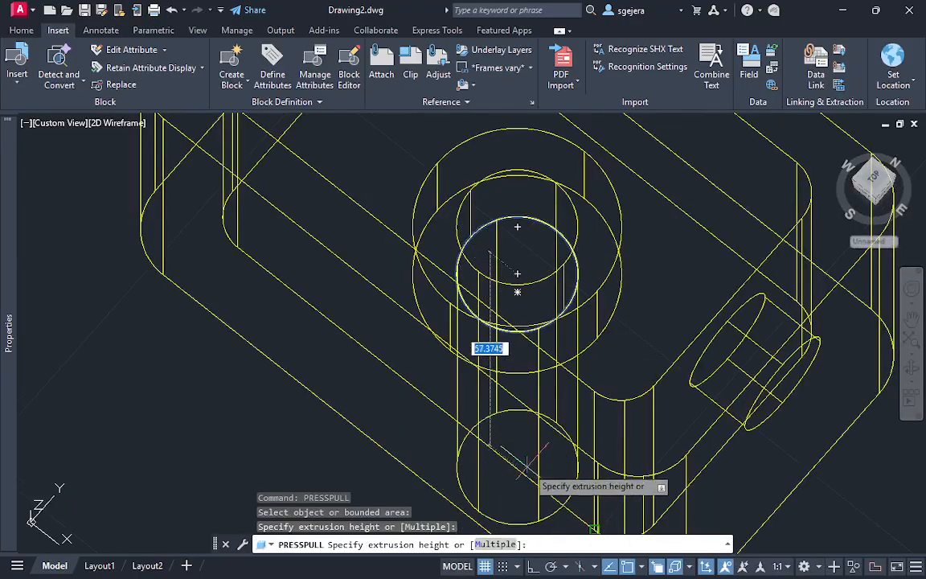
pyautogui.moveTo(525, 471); pyautogui.dragTo(632, 292, button='middle')
pyautogui.click(583, 464)
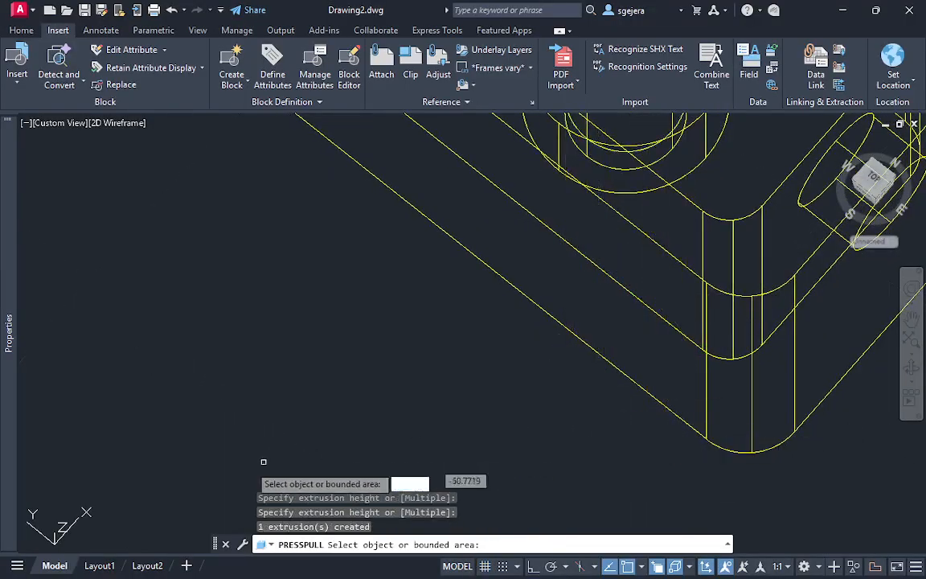
pyautogui.click(99, 565)
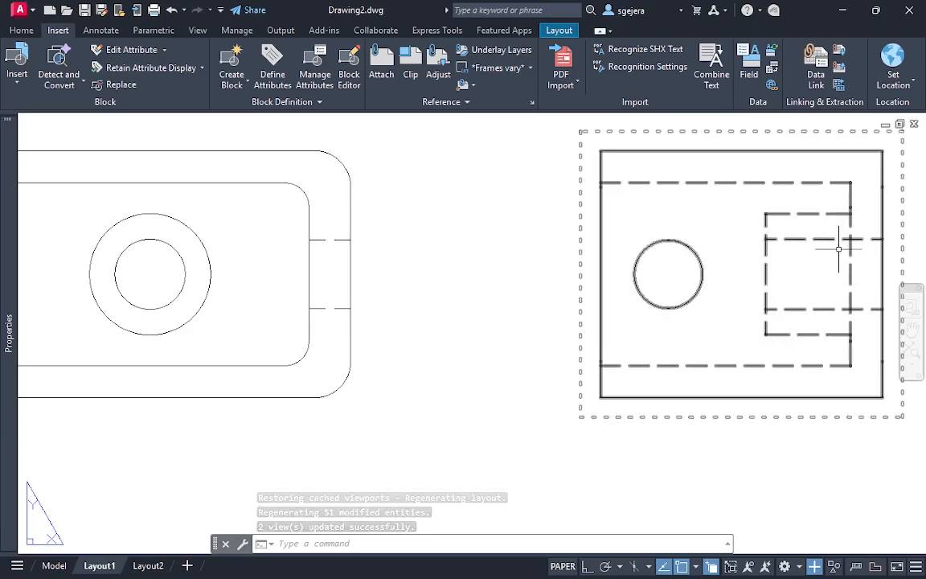
pyautogui.moveTo(514, 337); pyautogui.dragTo(476, 368, button='middle')
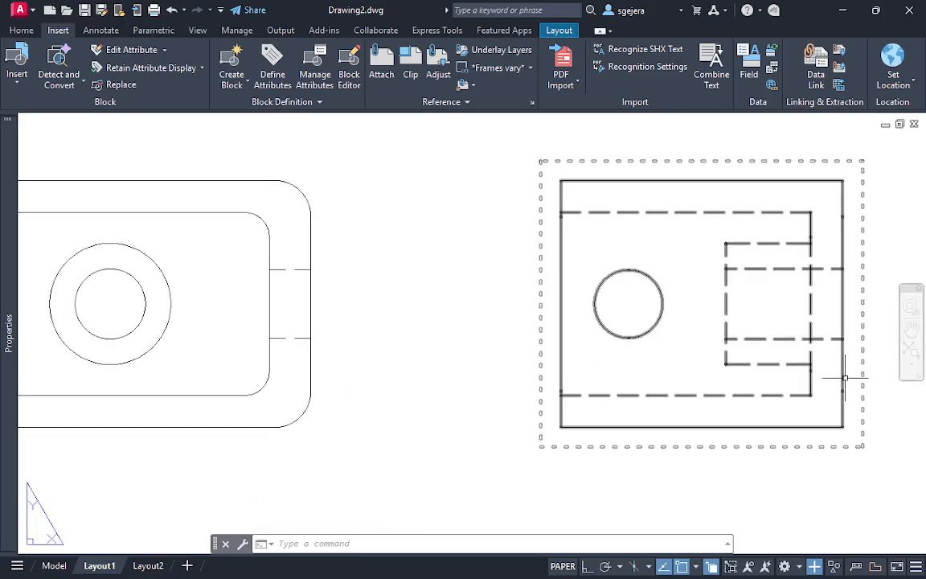
# Undo the Presspull of the boss's bore and return to the top view of the reference drawing in model space
pyautogui.hotkey('ctrl', 'z')
pyautogui.hotkey('ctrl', 'z')
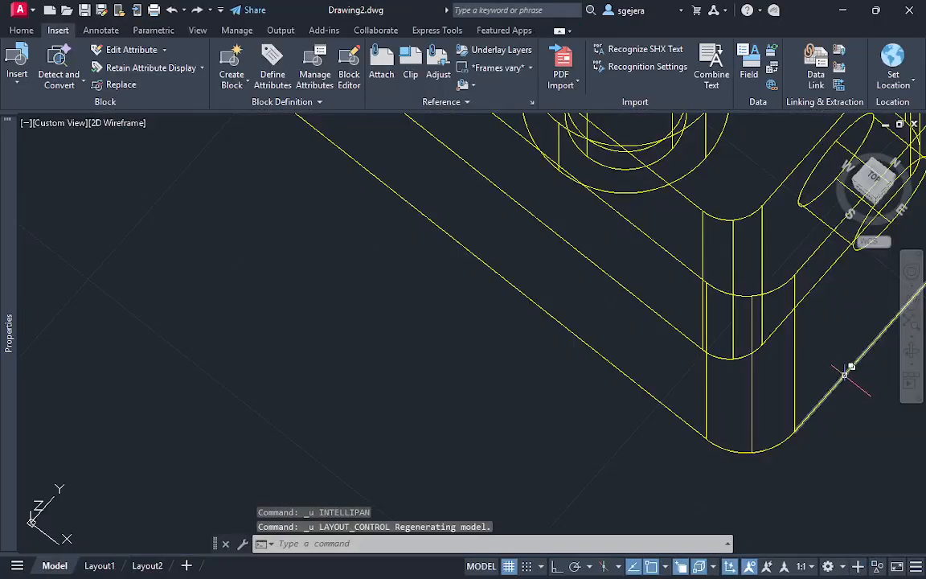
pyautogui.hotkey('ctrl', 'z')
pyautogui.hotkey('ctrl', 'z')
pyautogui.hotkey('ctrl', 'z')
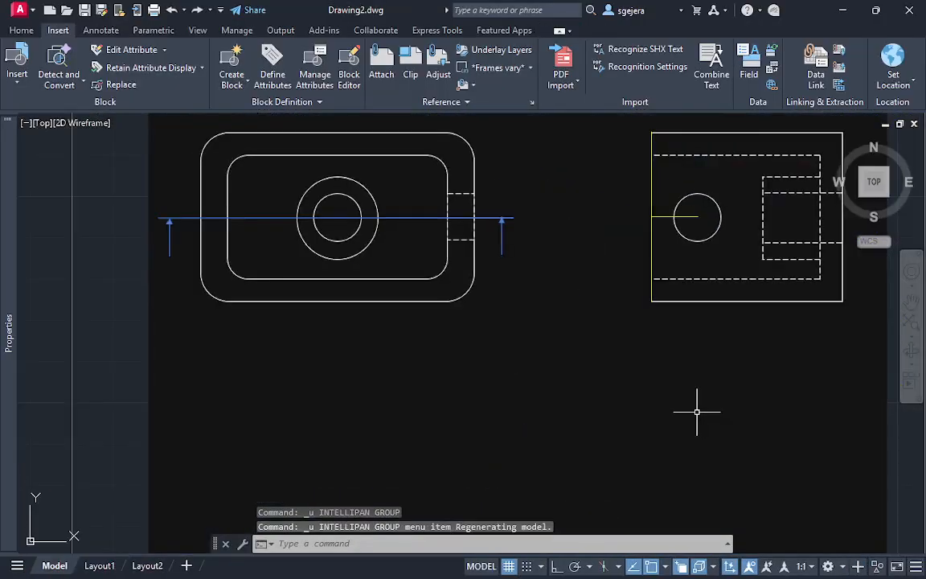
# Extend the boss's bore down through the box floor with Presspull in model space
pyautogui.hotkey('ctrl', 'z')
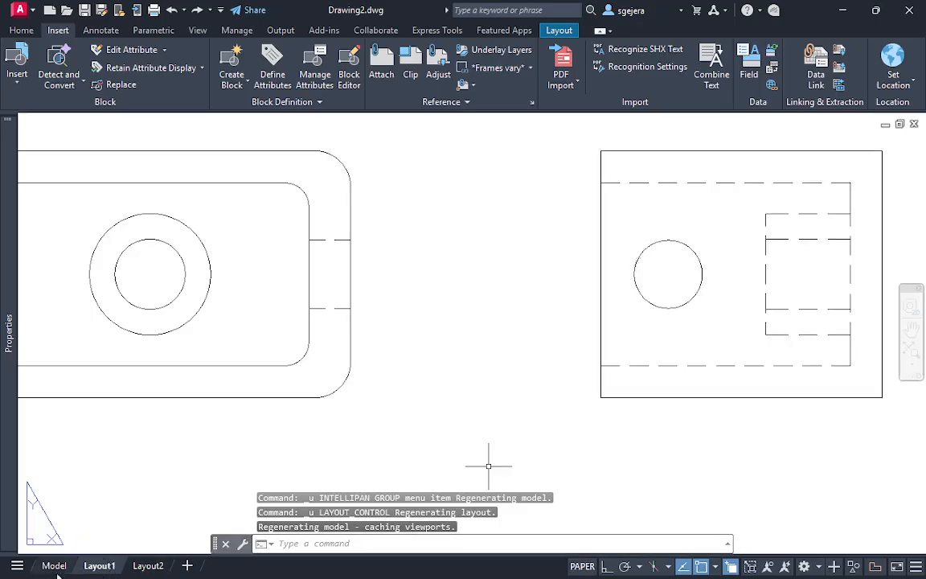
pyautogui.click(54, 565)
pyautogui.moveTo(785, 310); pyautogui.dragTo(224, 290, button='middle')
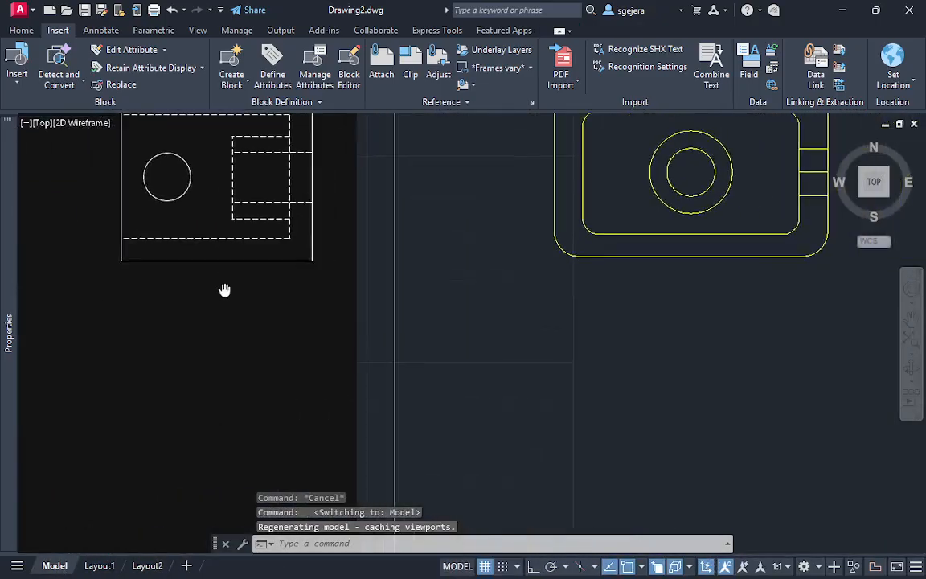
pyautogui.keyDown('shift'); pyautogui.moveTo(754, 263); pyautogui.dragTo(696, 199, button='middle'); pyautogui.keyUp('shift')
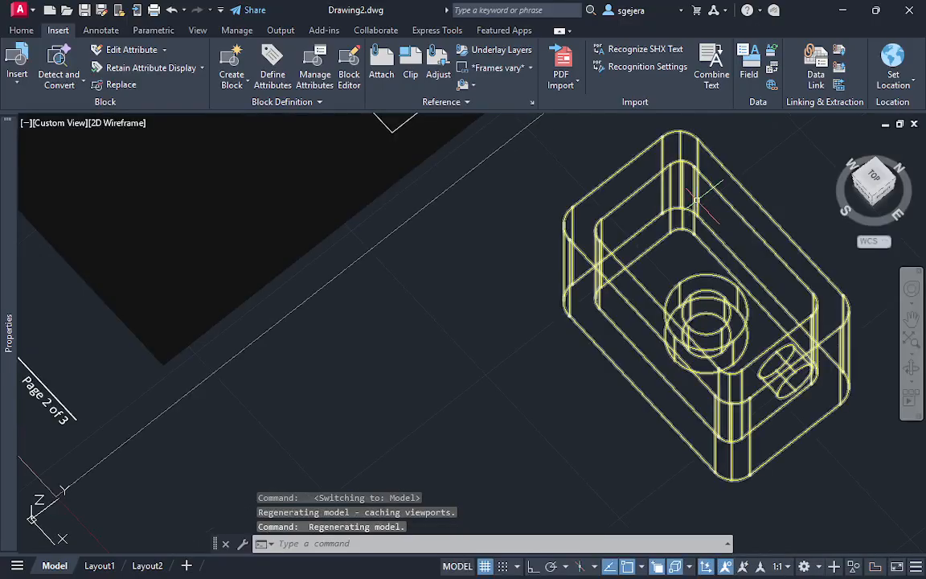
pyautogui.press('Return')
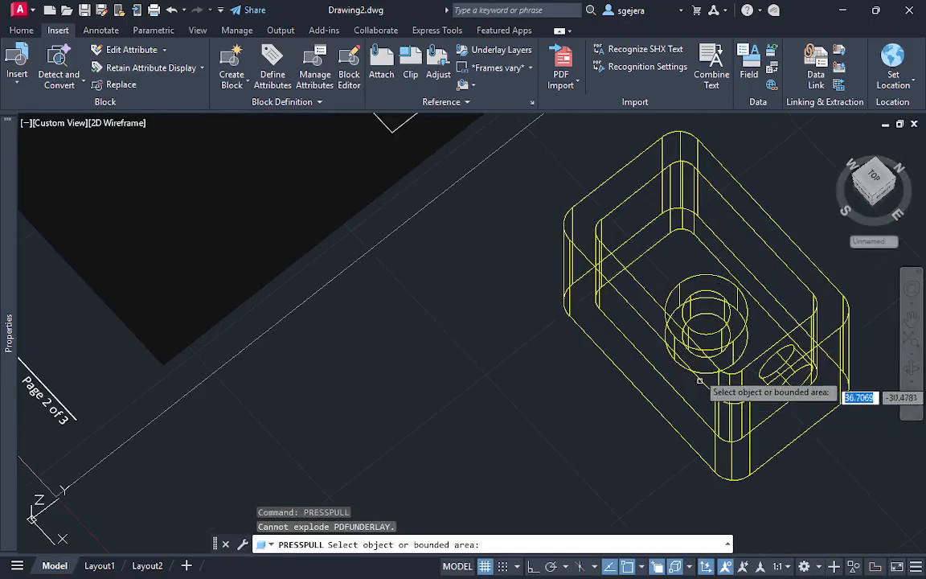
pyautogui.click(704, 316)
pyautogui.click(702, 320)
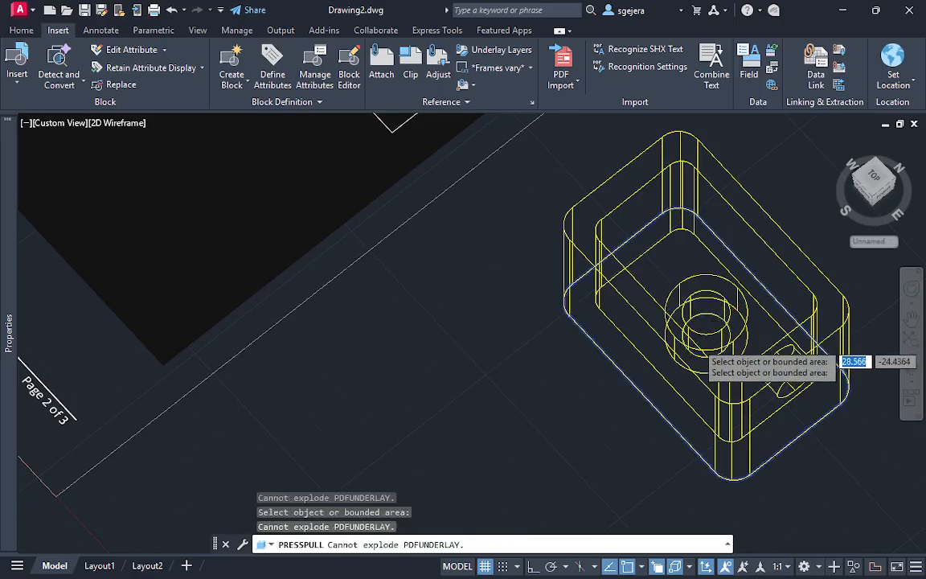
pyautogui.scroll(6, 704, 318)
pyautogui.click(713, 352)
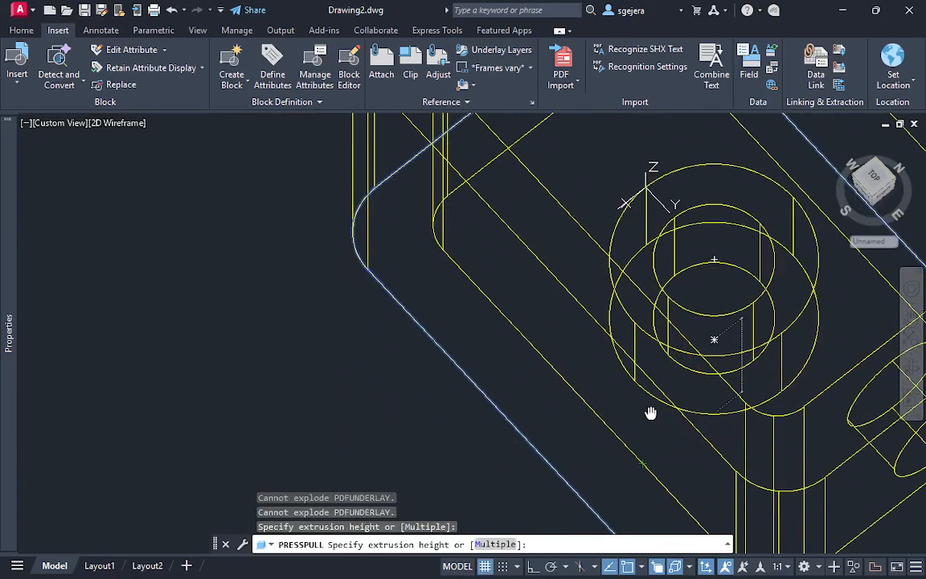
pyautogui.press('Escape')
pyautogui.click(704, 285)
pyautogui.moveTo(582, 493); pyautogui.dragTo(700, 240, button='middle')
pyautogui.click(759, 442)
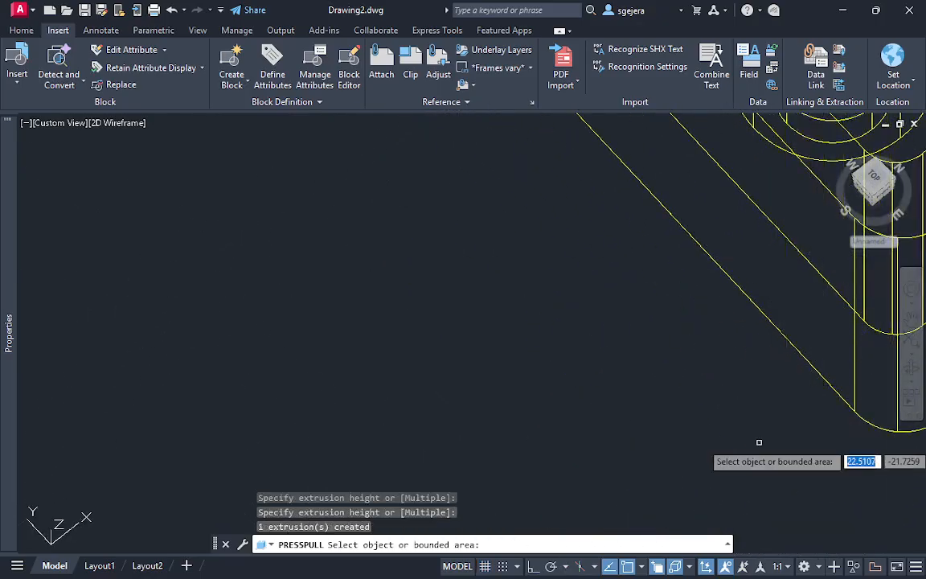
# Compare the updated top and side views on Layout1 with the reference drawing in model space, checking the bore's hidden lines
pyautogui.click(99, 565)
pyautogui.moveTo(859, 241); pyautogui.dragTo(722, 276, button='middle')
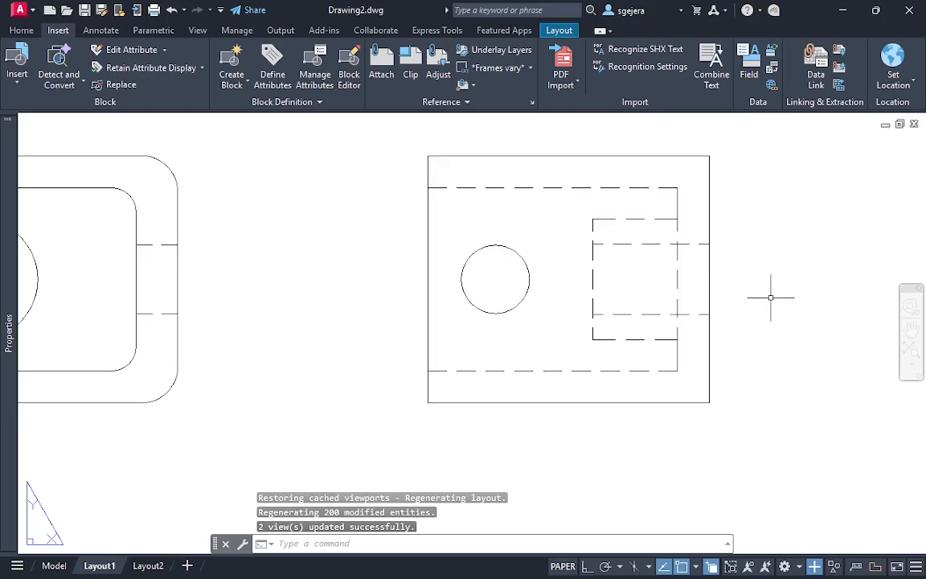
pyautogui.scroll(-2, 682, 311)
pyautogui.moveTo(682, 311); pyautogui.dragTo(741, 308, button='middle')
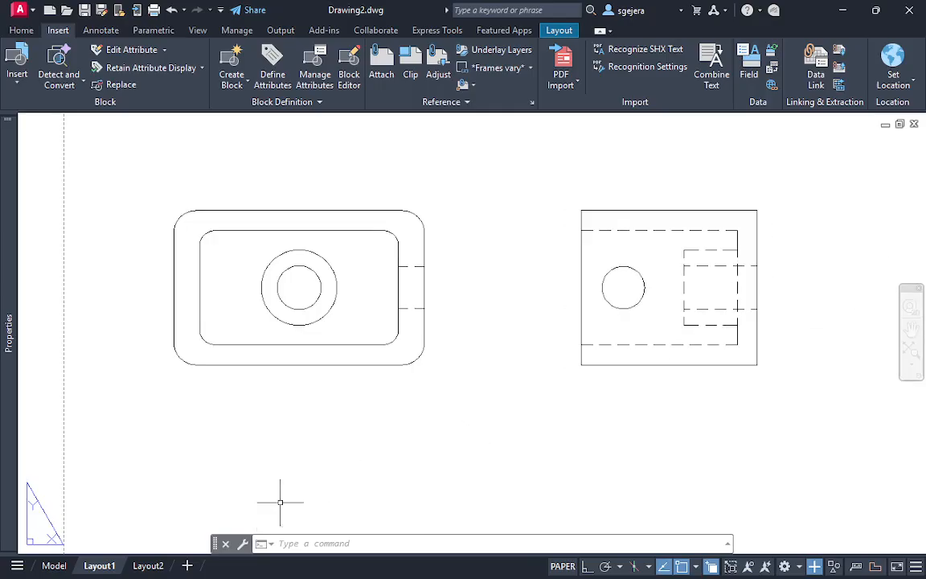
pyautogui.click(55, 565)
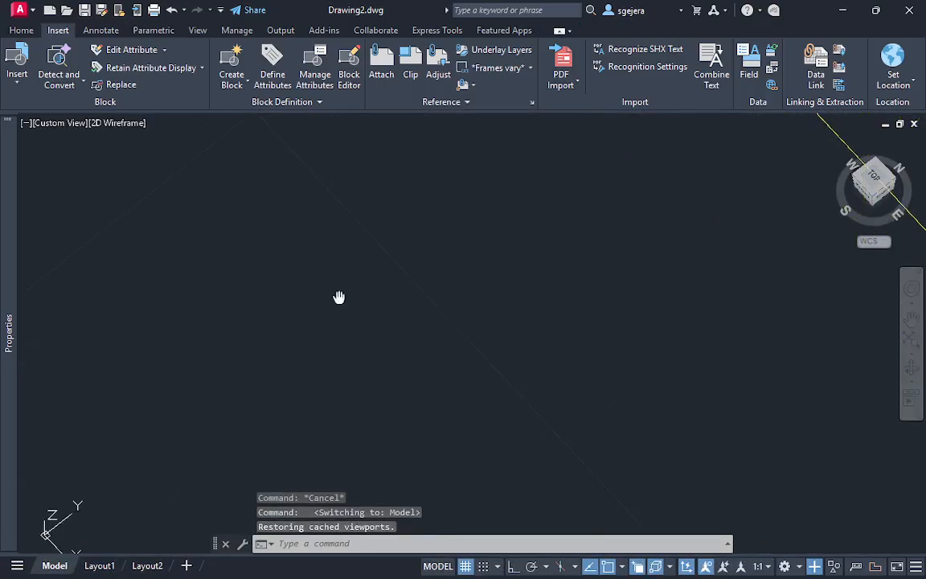
pyautogui.click(873, 178)
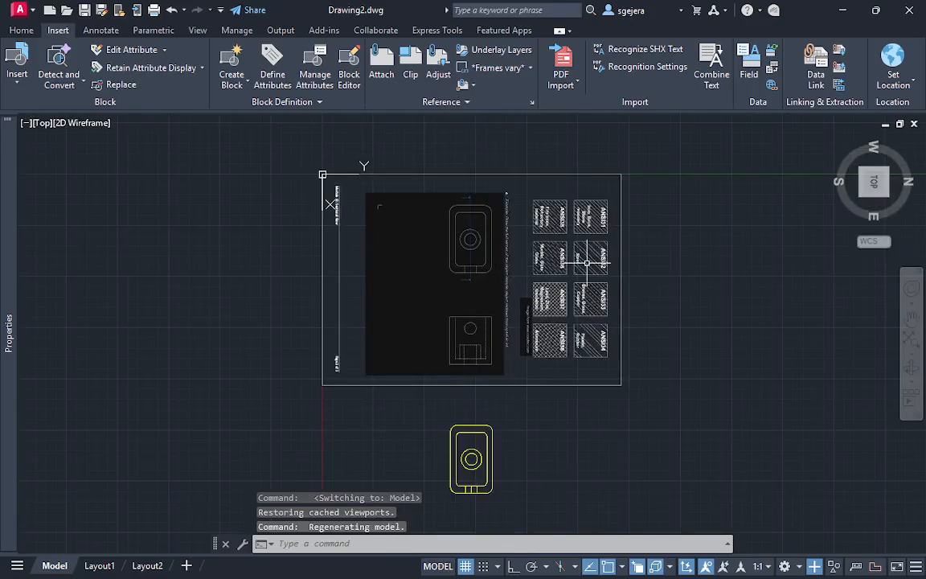
pyautogui.click(906, 144)
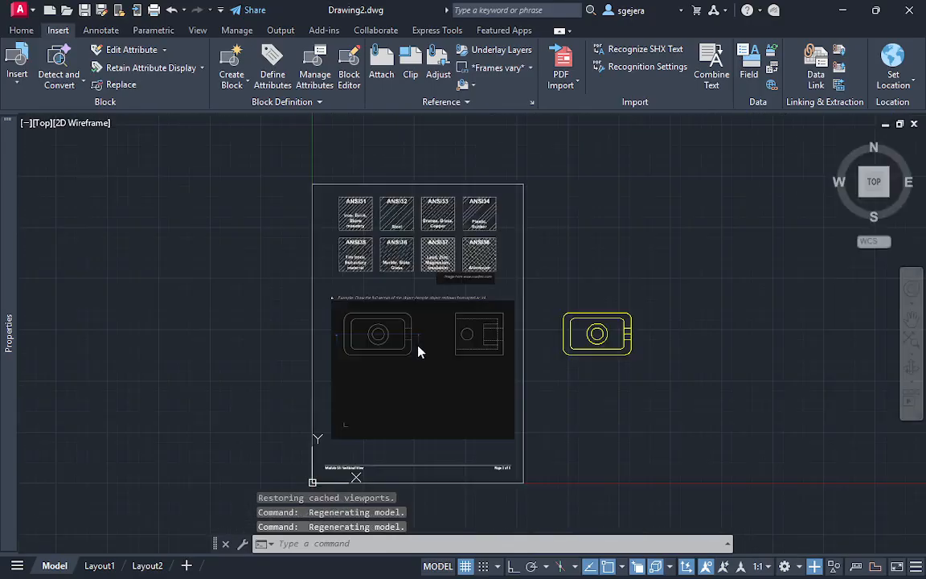
pyautogui.scroll(4, 447, 348)
pyautogui.scroll(5, 525, 355)
pyautogui.moveTo(450, 299)
pyautogui.mouseDown(button='middle')
pyautogui.moveTo(821, 315)
pyautogui.moveTo(858, 331)
pyautogui.moveTo(595, 331)
pyautogui.moveTo(800, 325)
pyautogui.mouseUp(button='middle')
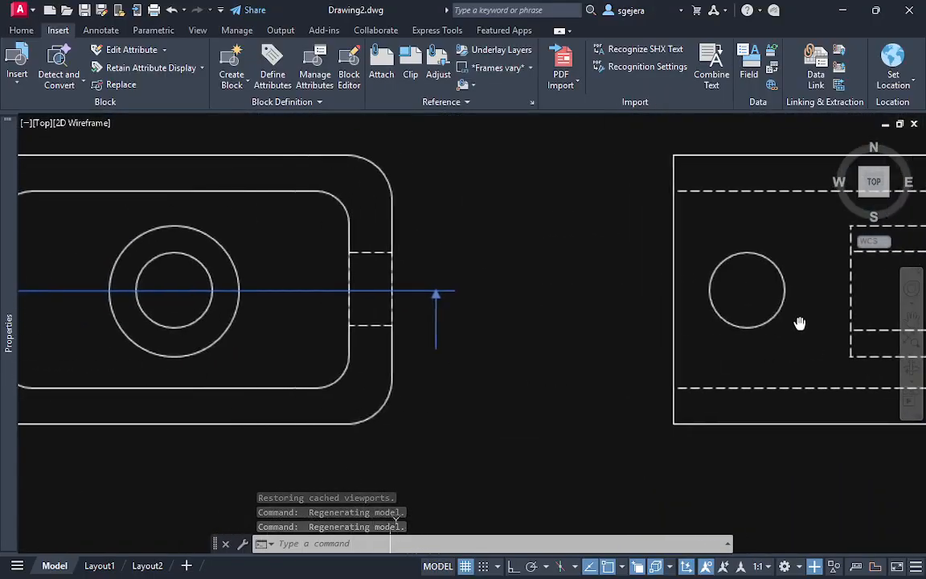
pyautogui.moveTo(376, 347)
pyautogui.mouseDown(button='middle')
pyautogui.moveTo(411, 356)
pyautogui.moveTo(516, 343)
pyautogui.mouseUp(button='middle')
pyautogui.scroll(-3, 508, 349)
pyautogui.moveTo(608, 347); pyautogui.dragTo(516, 309, button='middle')
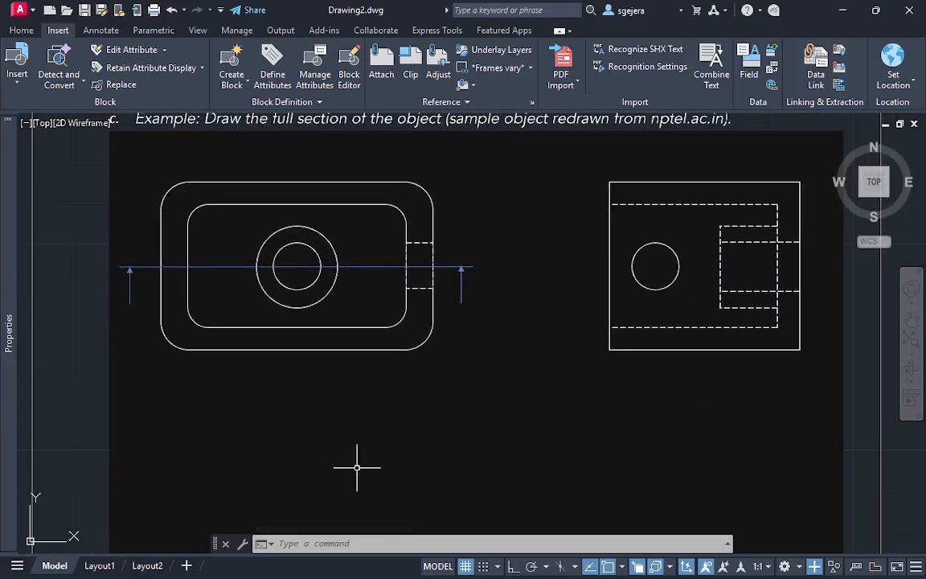
pyautogui.click(115, 567)
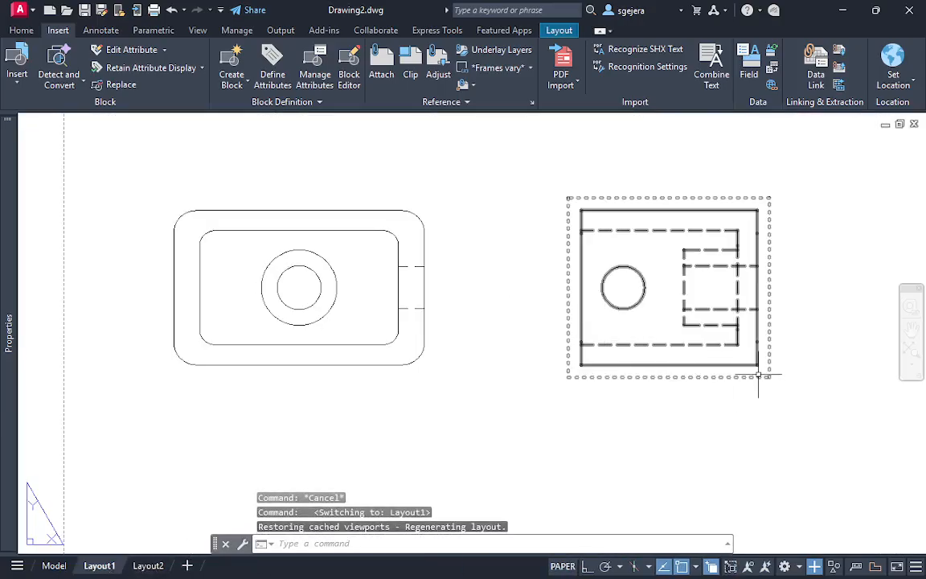
pyautogui.press('Escape')
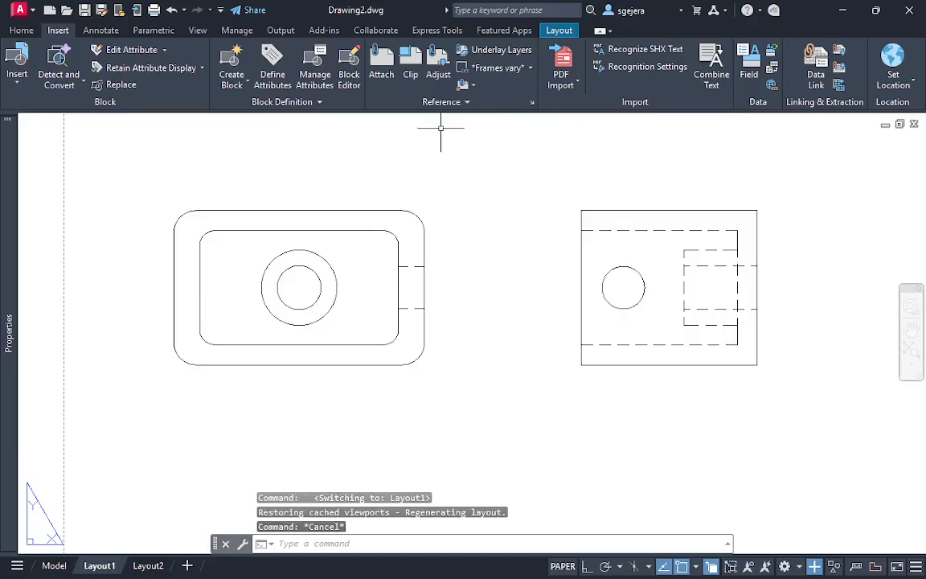
# Create full section view A-A from the top view, cutting horizontally between its side midpoints, and place it below the top view
pyautogui.click(559, 30)
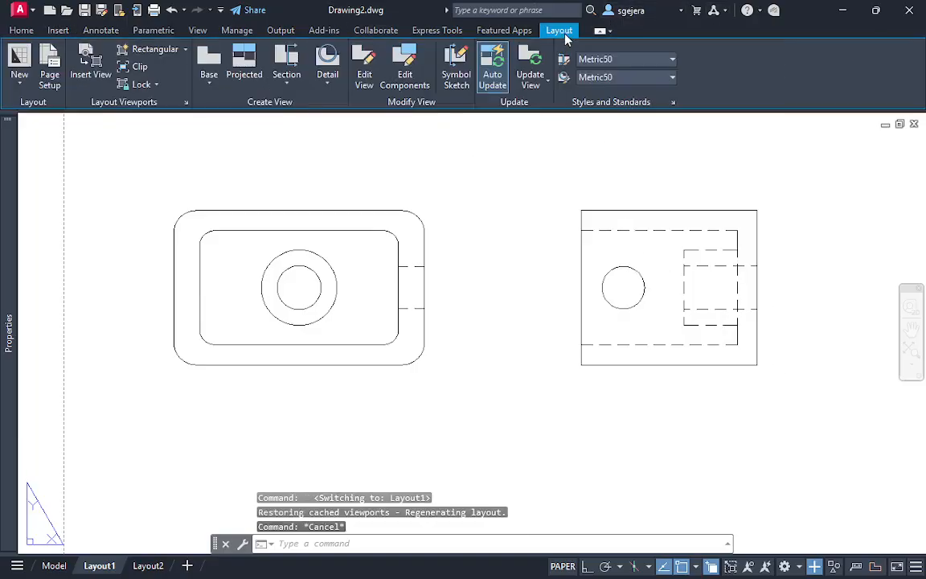
pyautogui.click(288, 84)
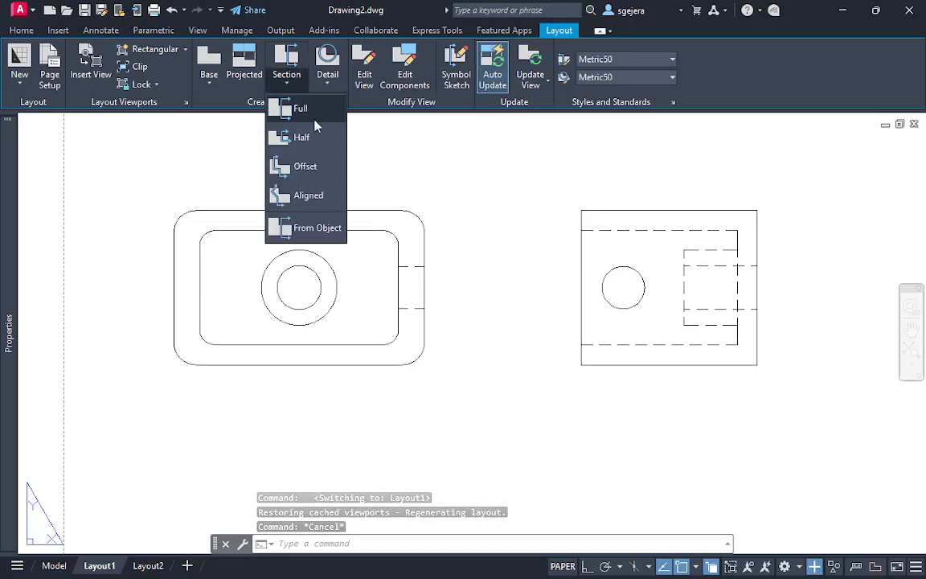
pyautogui.click(299, 109)
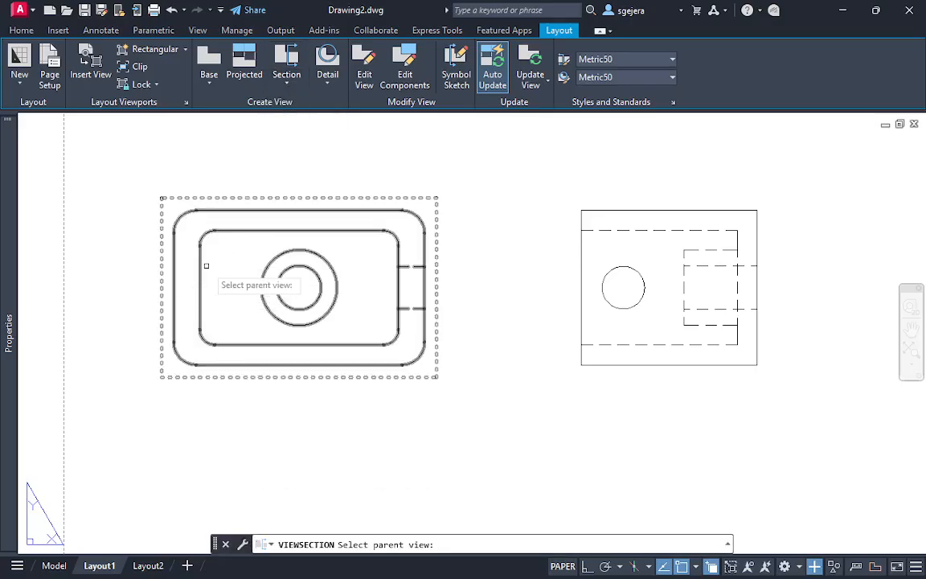
pyautogui.moveTo(282, 252); pyautogui.dragTo(326, 243, button='middle')
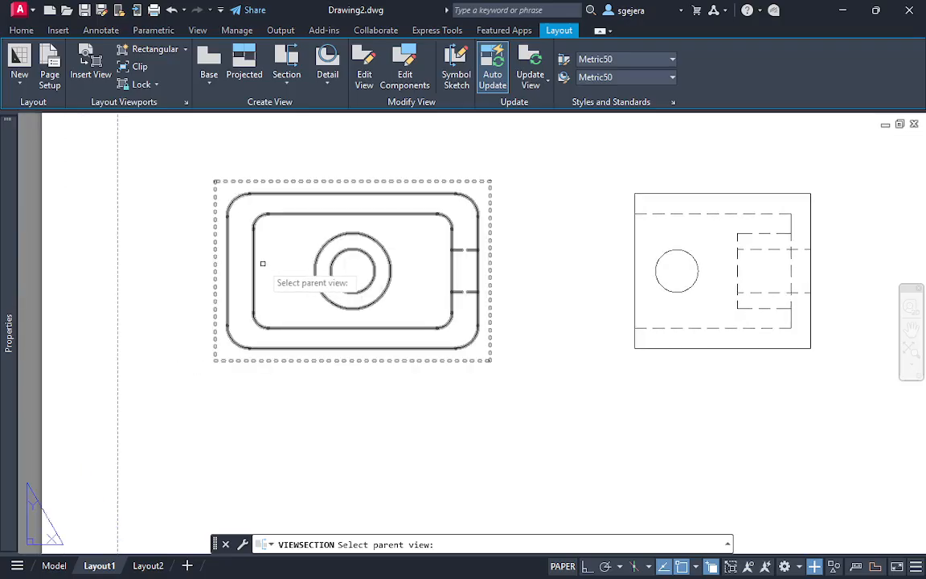
pyautogui.moveTo(262, 262); pyautogui.dragTo(295, 260, button='middle')
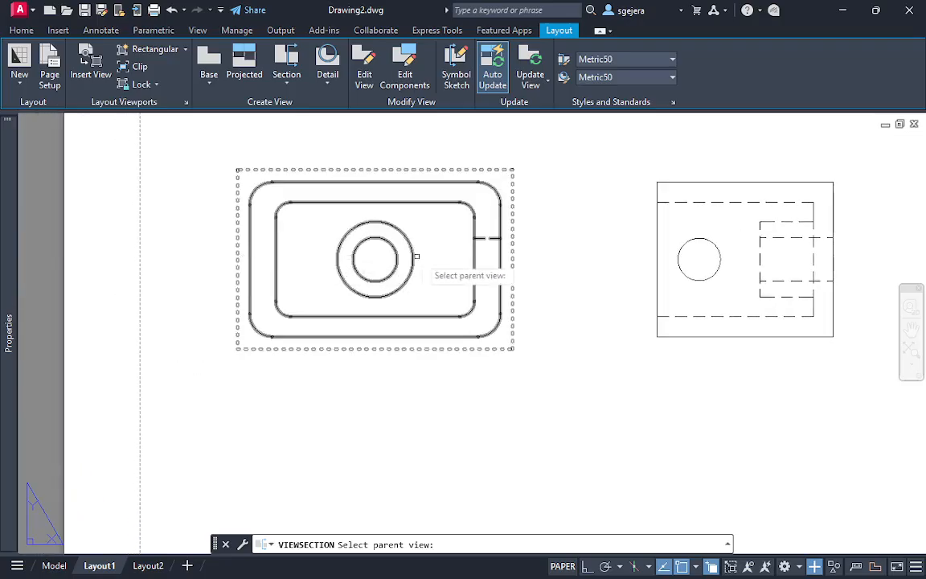
pyautogui.click(291, 279)
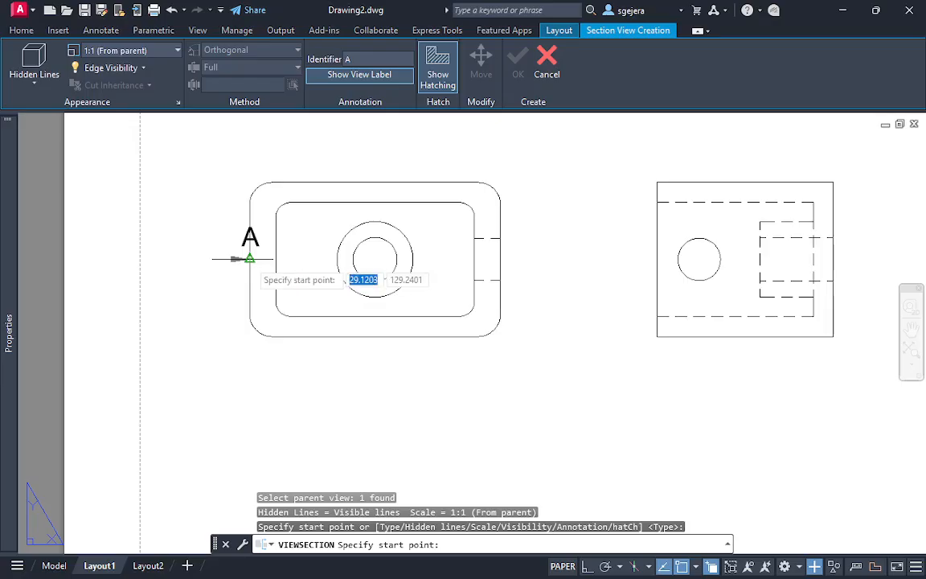
pyautogui.click(250, 259)
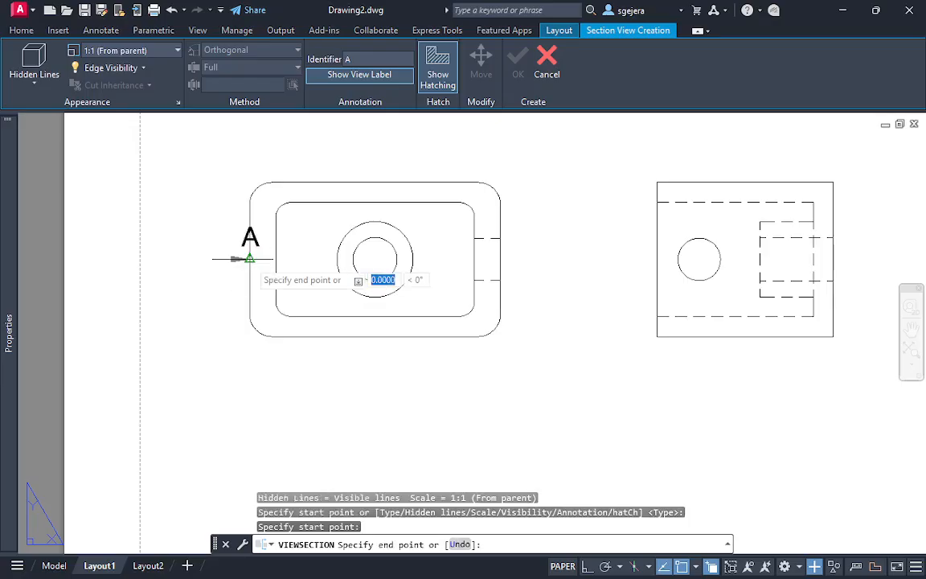
pyautogui.click(500, 258)
pyautogui.moveTo(490, 414); pyautogui.dragTo(491, 281, button='middle')
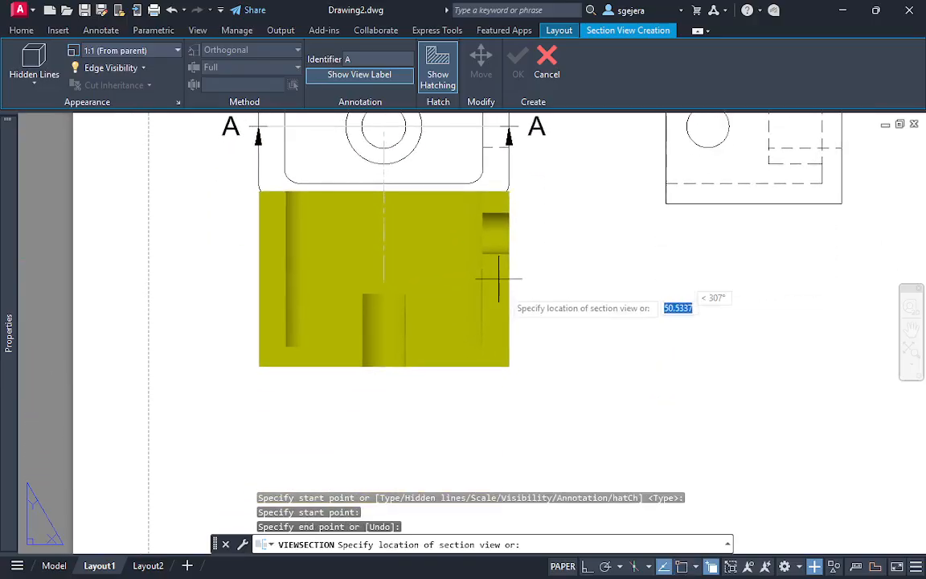
pyautogui.click(533, 368)
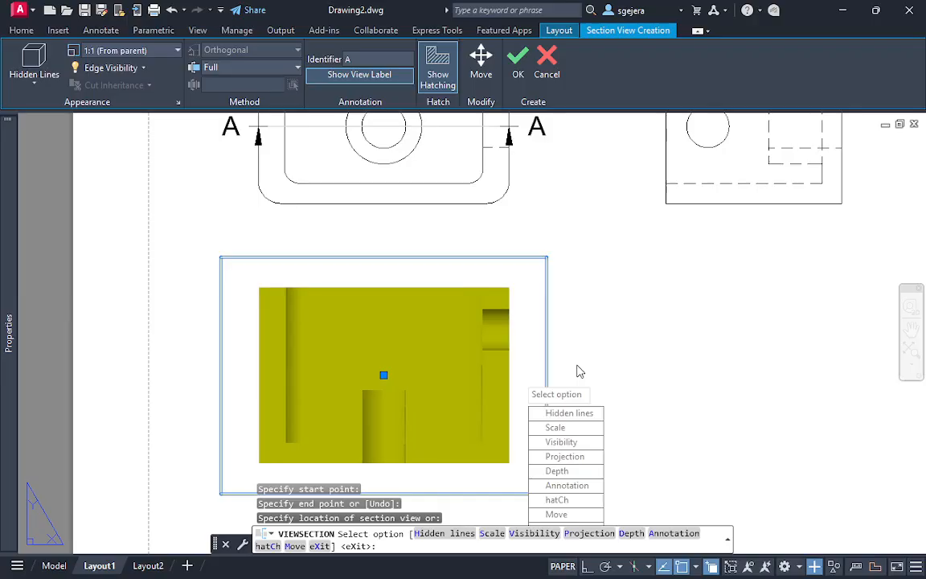
pyautogui.press('Return')
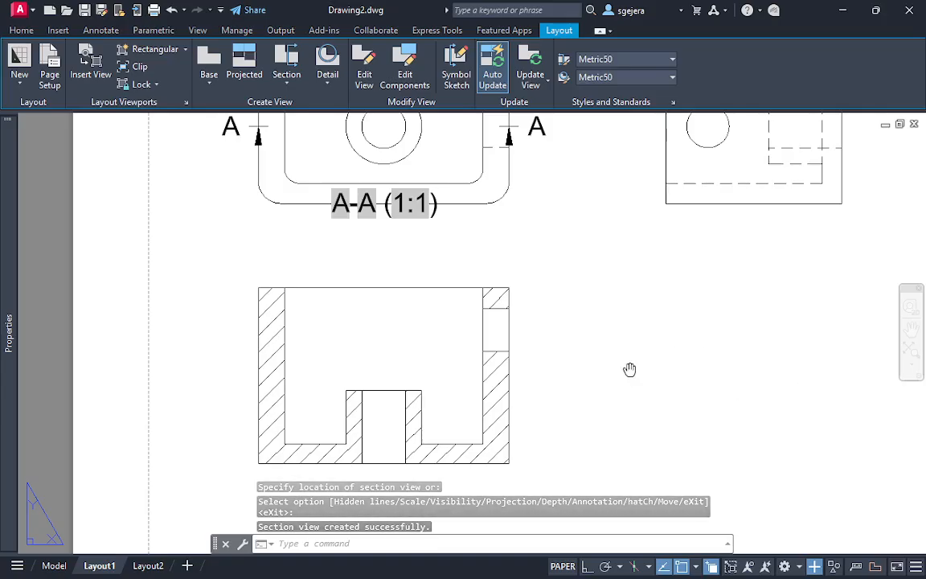
# Add a vertical centerline between the two edges of the boss's bore in the section view
pyautogui.moveTo(630, 368); pyautogui.dragTo(628, 303, button='middle')
pyautogui.write('cen')
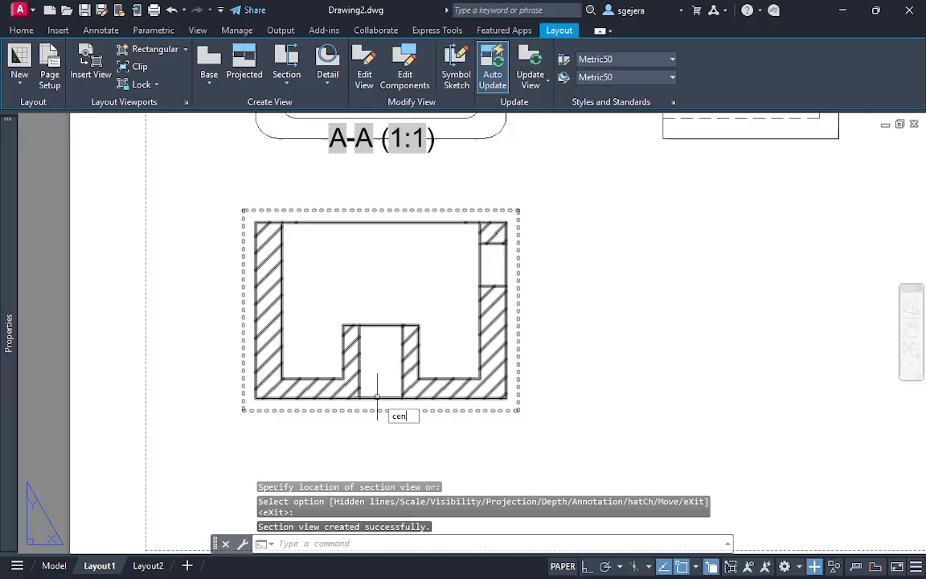
pyautogui.write('terli')
pyautogui.press('Return')
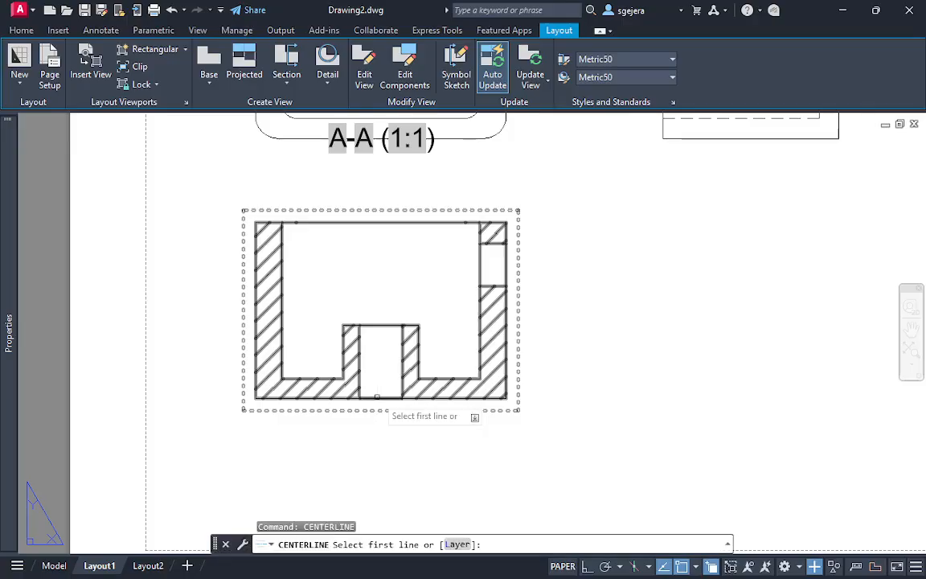
pyautogui.click(360, 347)
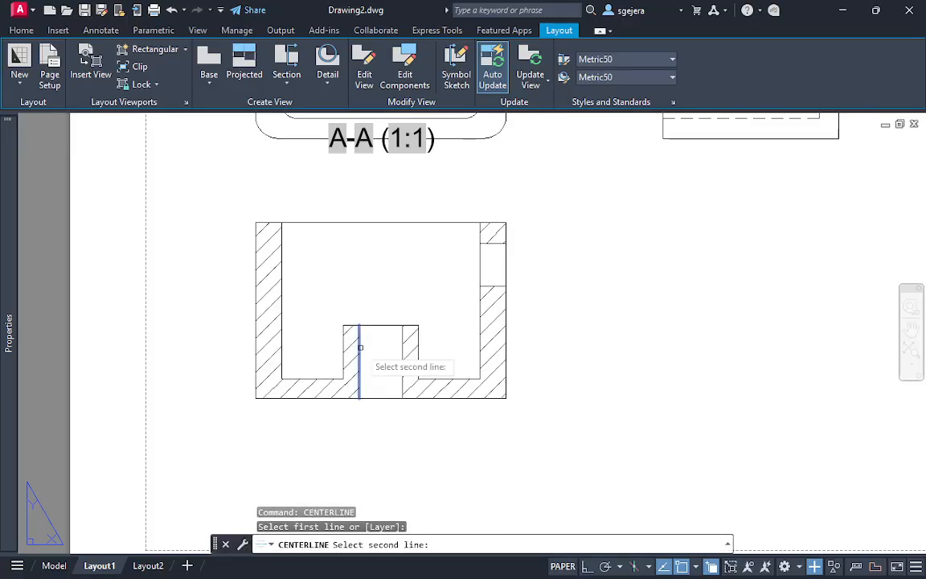
pyautogui.click(403, 363)
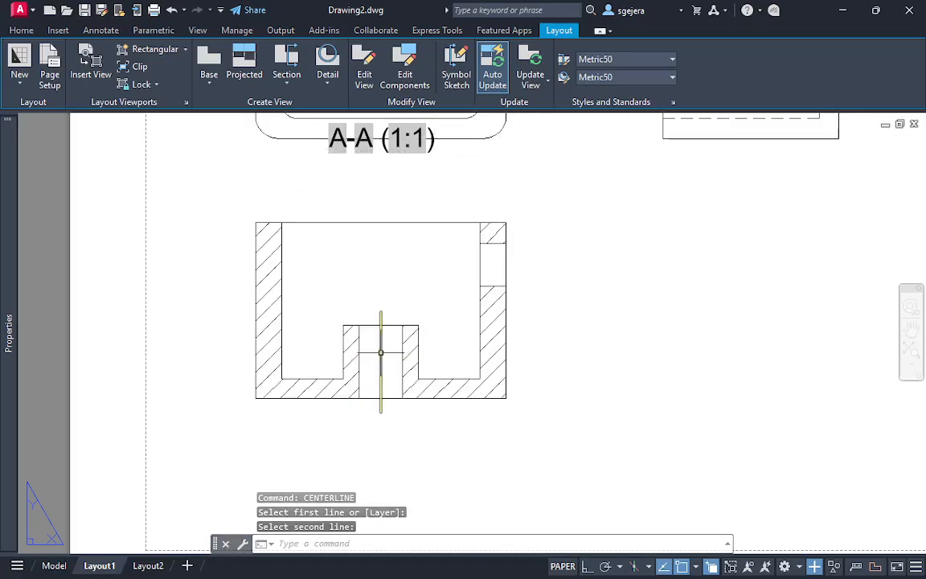
# Set the bore centerline's color to White
pyautogui.click(381, 352)
pyautogui.moveTo(6, 331)
pyautogui.click(216, 165)
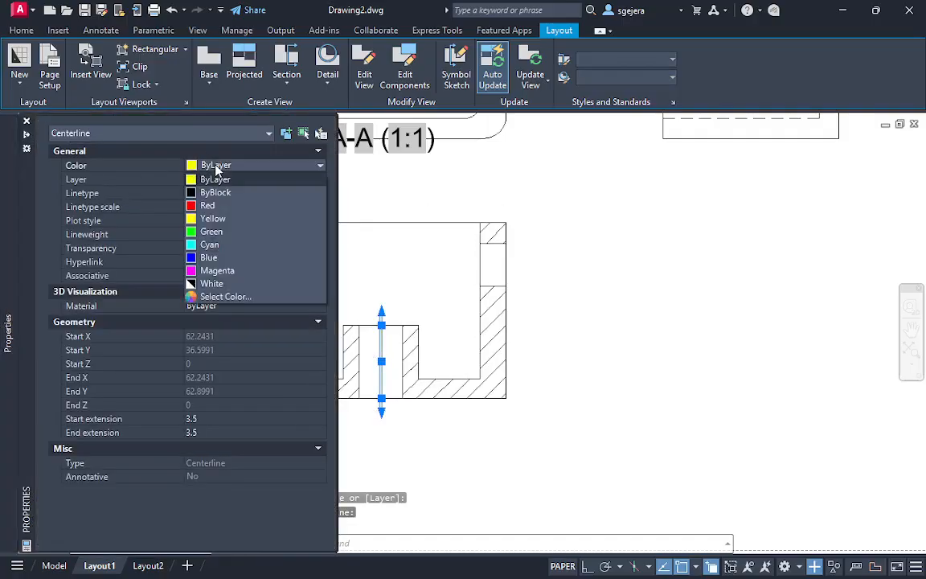
pyautogui.click(215, 192)
pyautogui.click(231, 165)
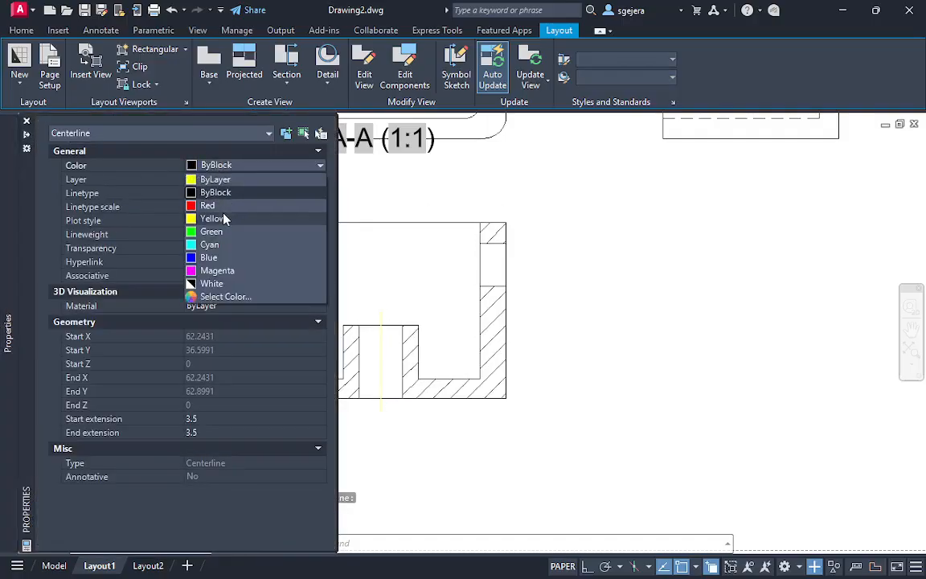
pyautogui.click(212, 284)
pyautogui.press('Escape')
pyautogui.press('Escape')
# Add a horizontal centerline between the two edges of the hole in the section view's side wall
pyautogui.write('cen')
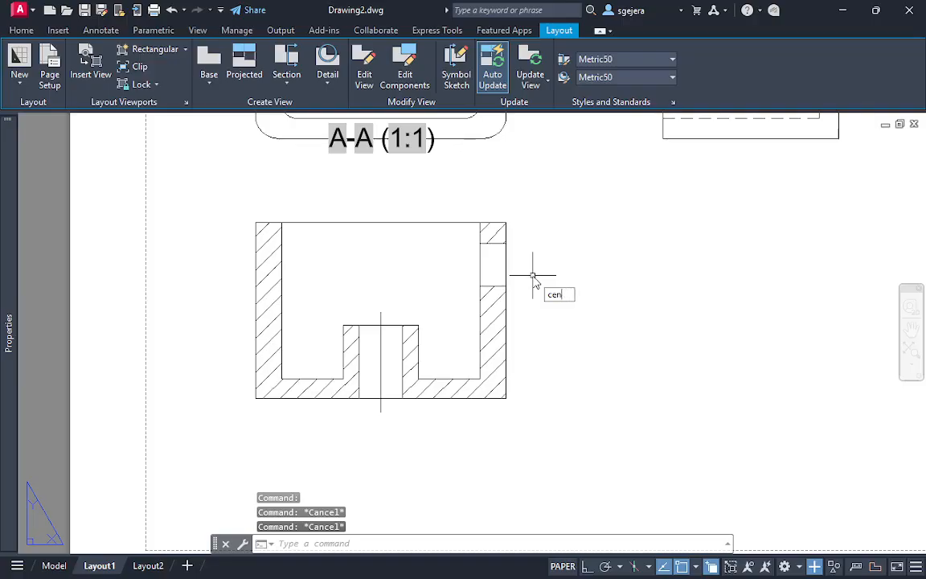
pyautogui.write('tern')
pyautogui.press('BackSpace')
pyautogui.write('line')
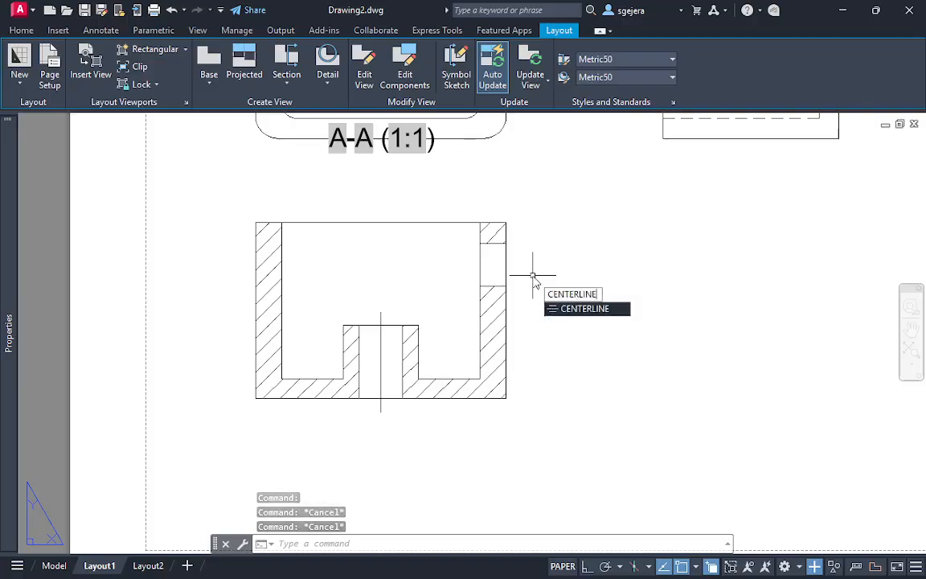
pyautogui.press('Return')
pyautogui.click(494, 243)
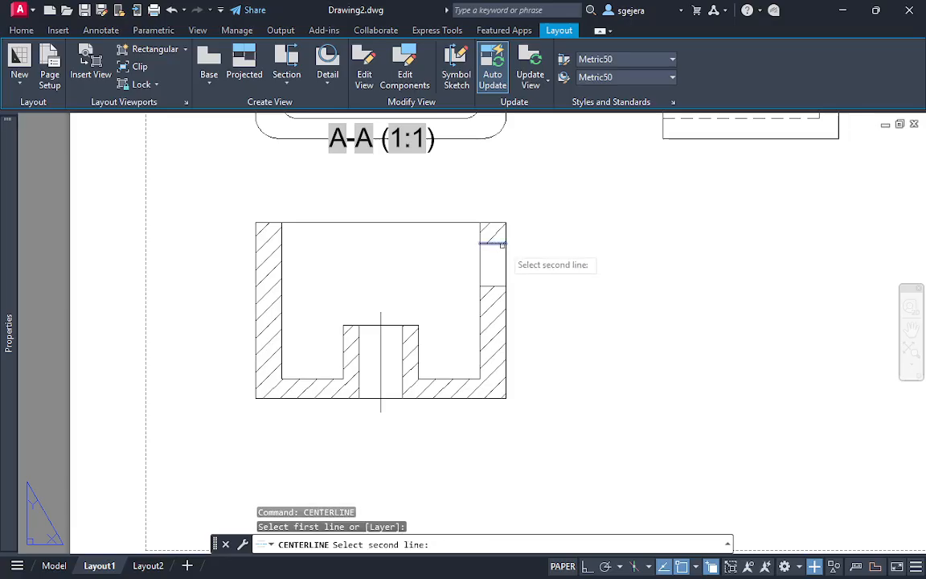
pyautogui.click(496, 281)
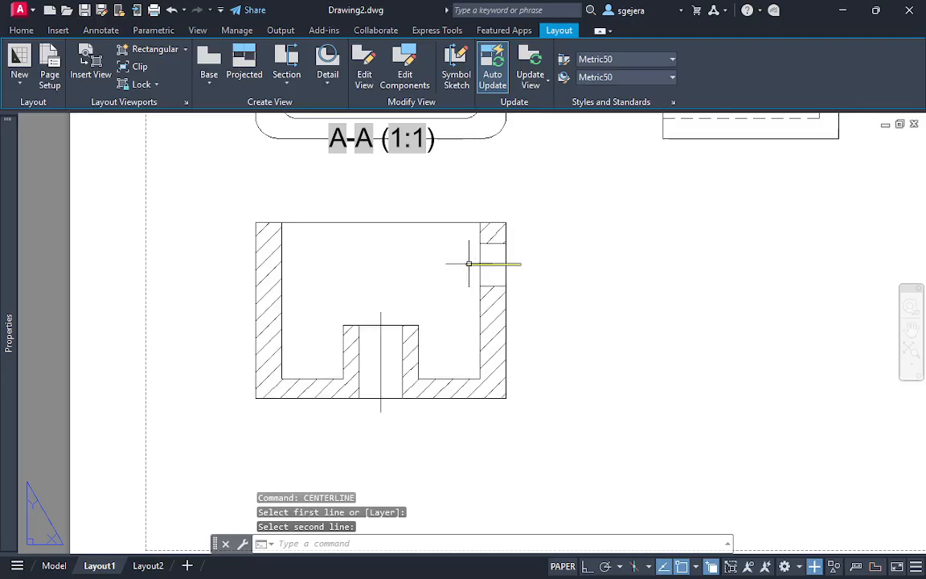
pyautogui.press('Escape')
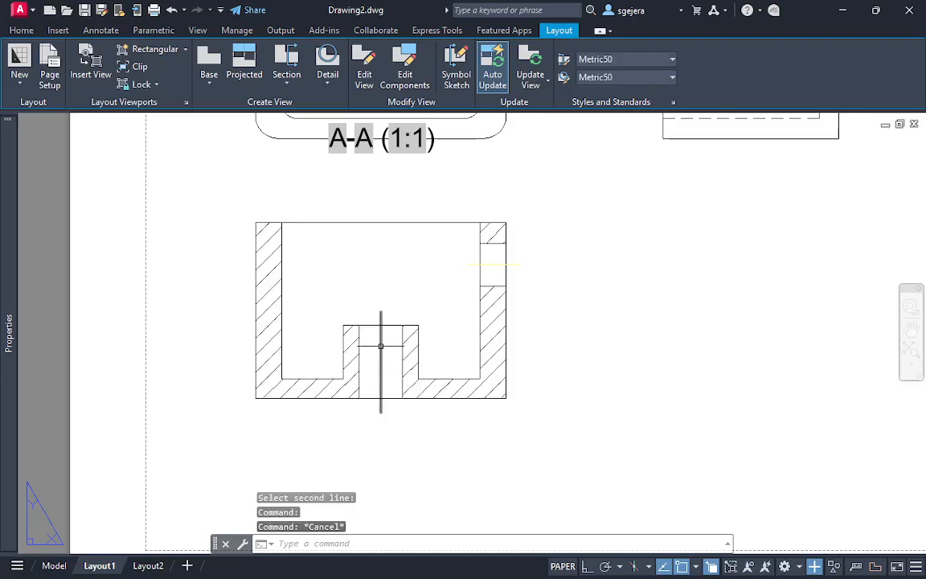
# Set the linetype scale of the boss bore's vertical centerline to 0.5
pyautogui.click(379, 342)
pyautogui.moveTo(3, 302)
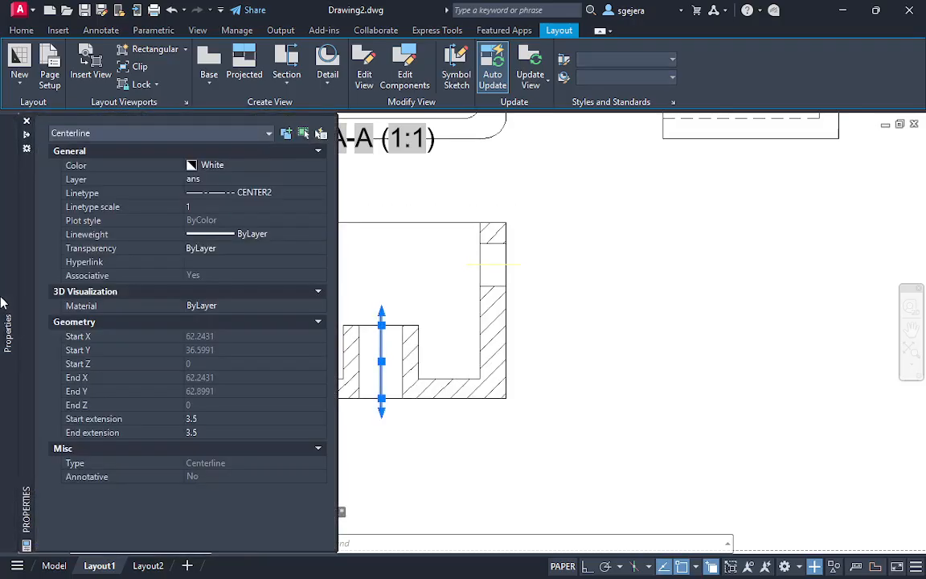
pyautogui.click(199, 207)
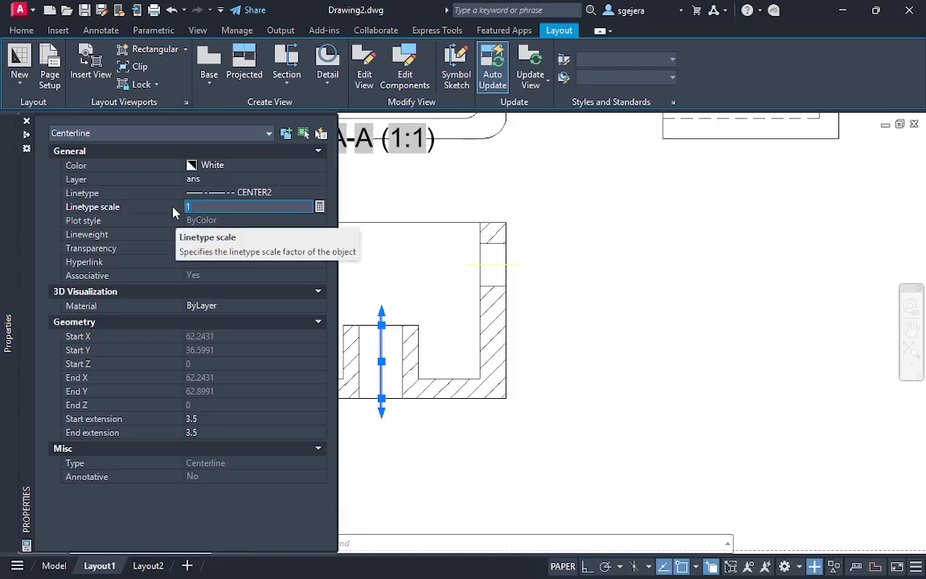
pyautogui.write('0.5')
pyautogui.press('Return')
pyautogui.press('Escape')
pyautogui.click(399, 348)
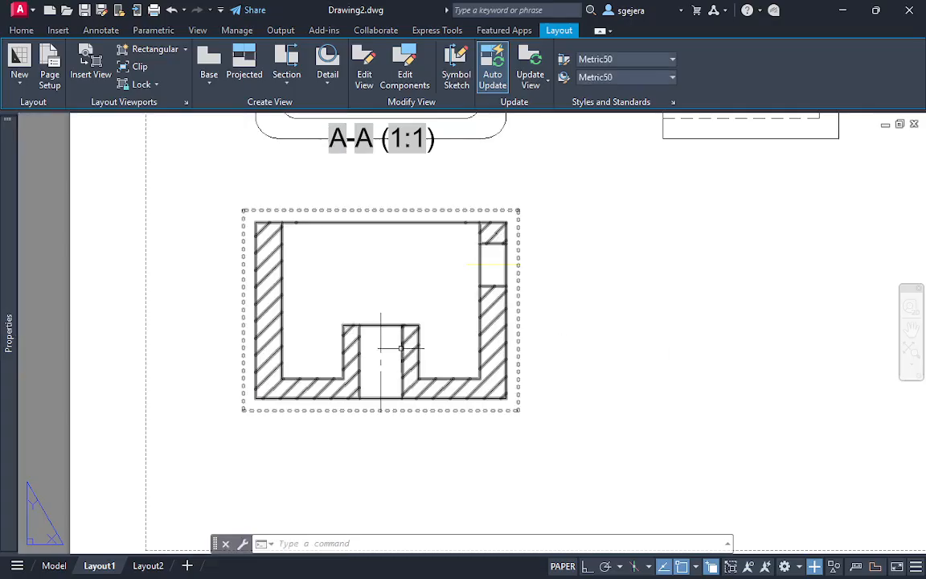
pyautogui.press('Escape')
# Match the properties of the bore's vertical centerline onto the side hole's horizontal centerline
pyautogui.scroll(2, 551, 394)
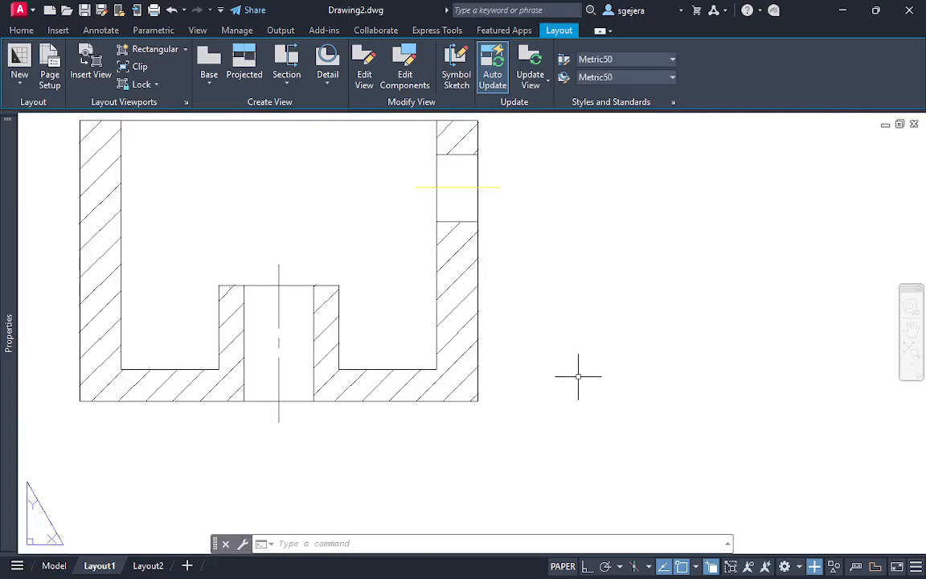
pyautogui.scroll(-2, 578, 376)
pyautogui.moveTo(589, 369); pyautogui.dragTo(554, 383, button='middle')
pyautogui.click(355, 357)
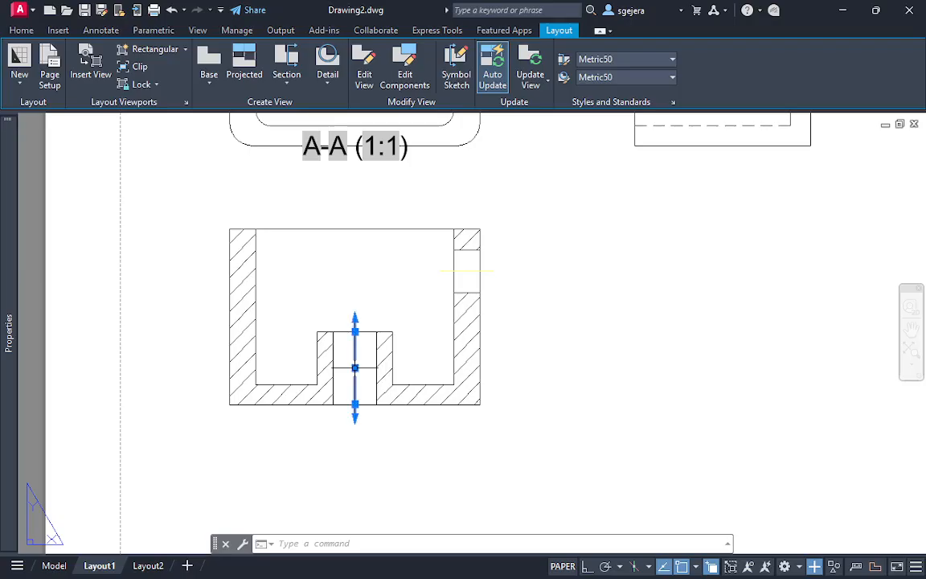
pyautogui.write('ma')
pyautogui.press('Return')
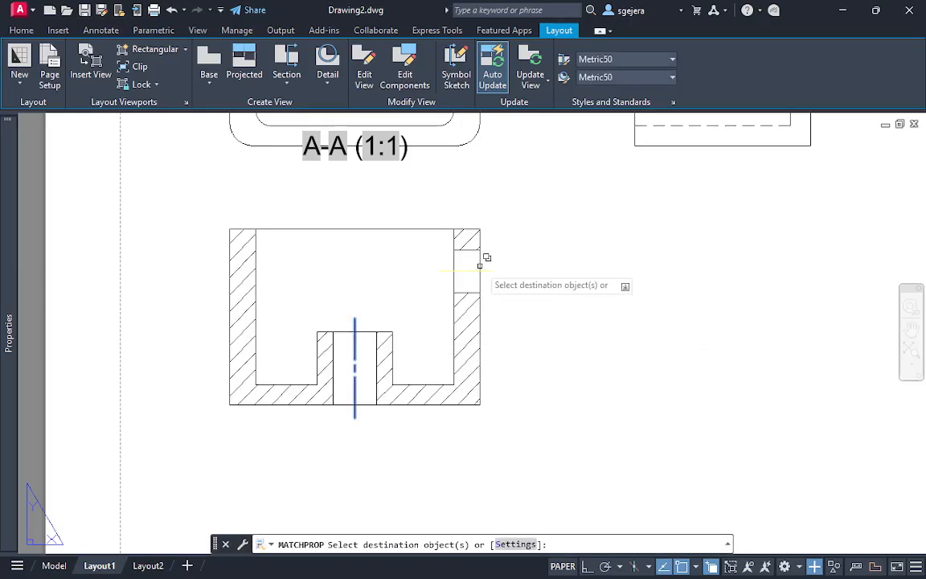
pyautogui.click(544, 325)
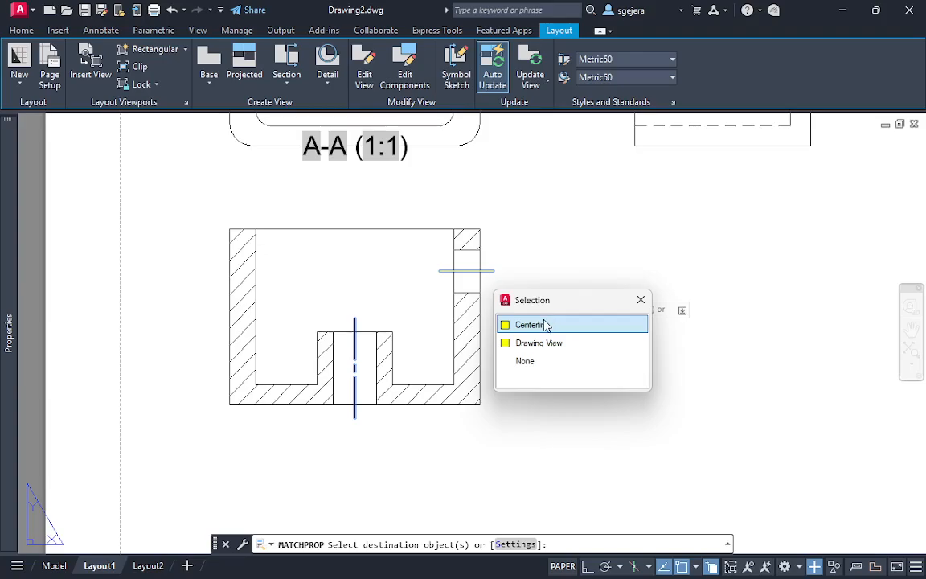
pyautogui.press('Return')
# Set the linetype scale of the side hole's horizontal centerline to 0.3
pyautogui.click(470, 270)
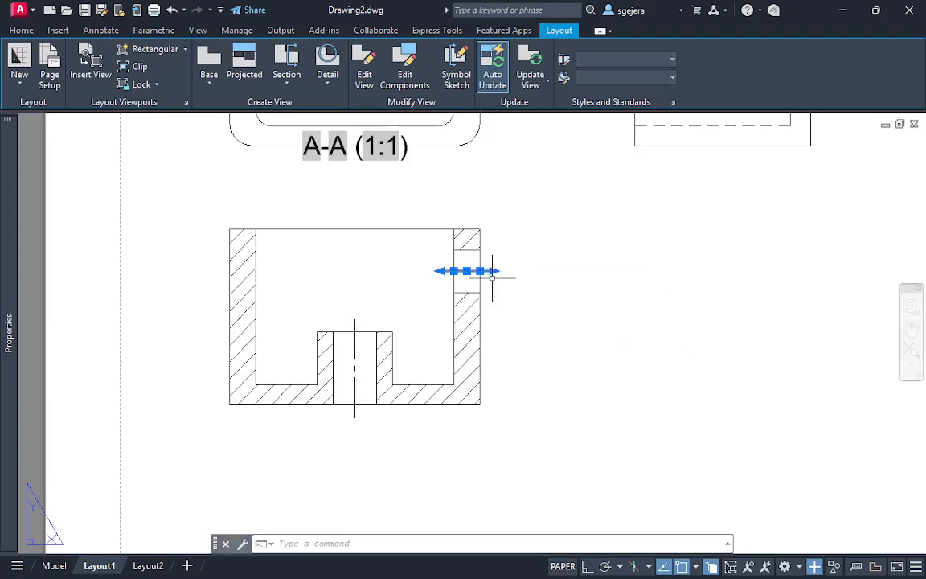
pyautogui.moveTo(11, 241)
pyautogui.click(209, 206)
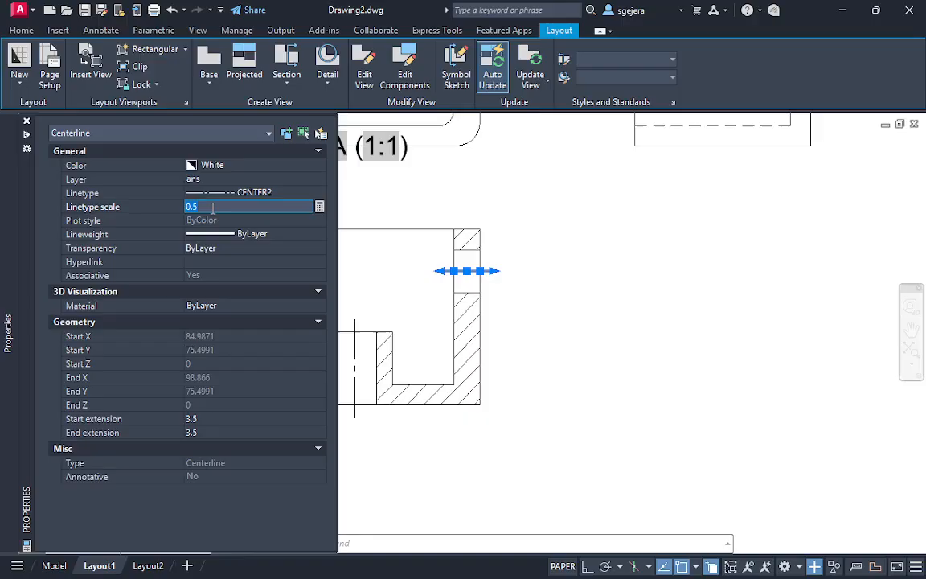
pyautogui.press('Return')
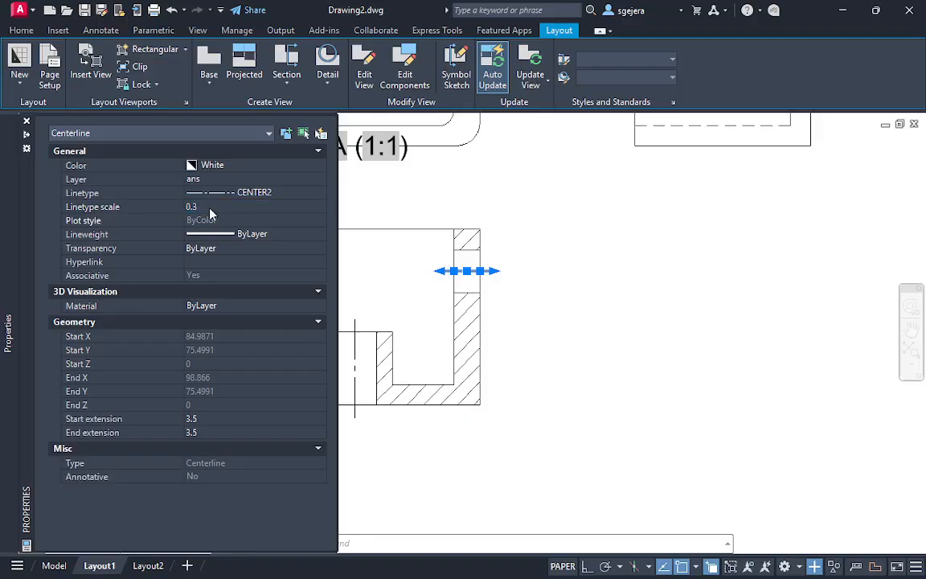
pyautogui.press('Escape')
# Examine the section view's centerlines and compare the views on Layout1 with the reference drawing in model space
pyautogui.scroll(2, 483, 278)
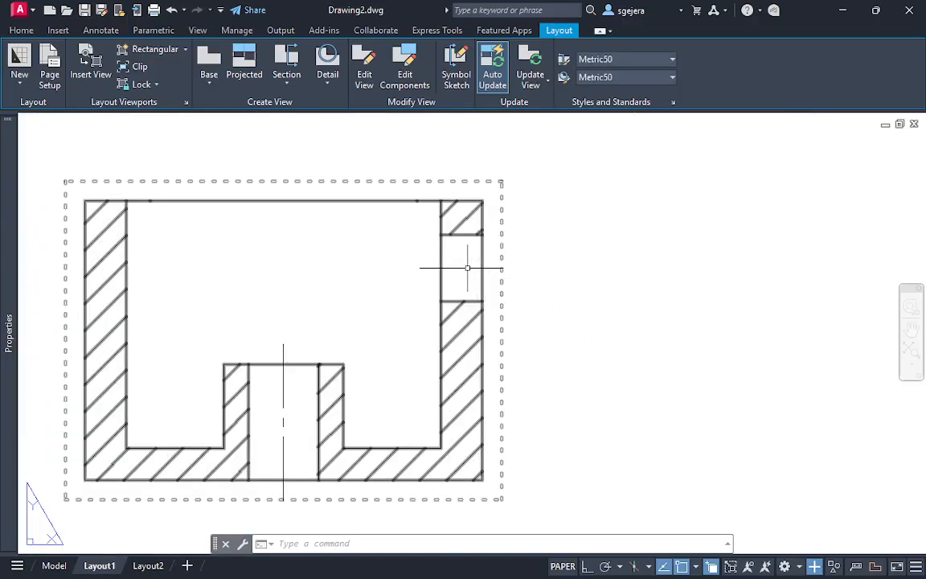
pyautogui.scroll(2, 467, 270)
pyautogui.scroll(-2, 547, 329)
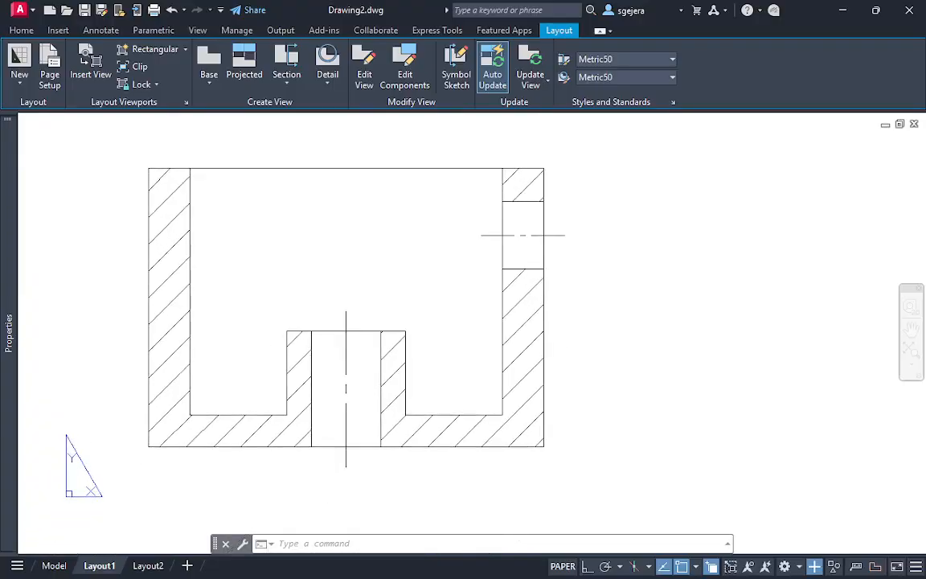
pyautogui.scroll(-3, 613, 325)
pyautogui.scroll(2, 573, 303)
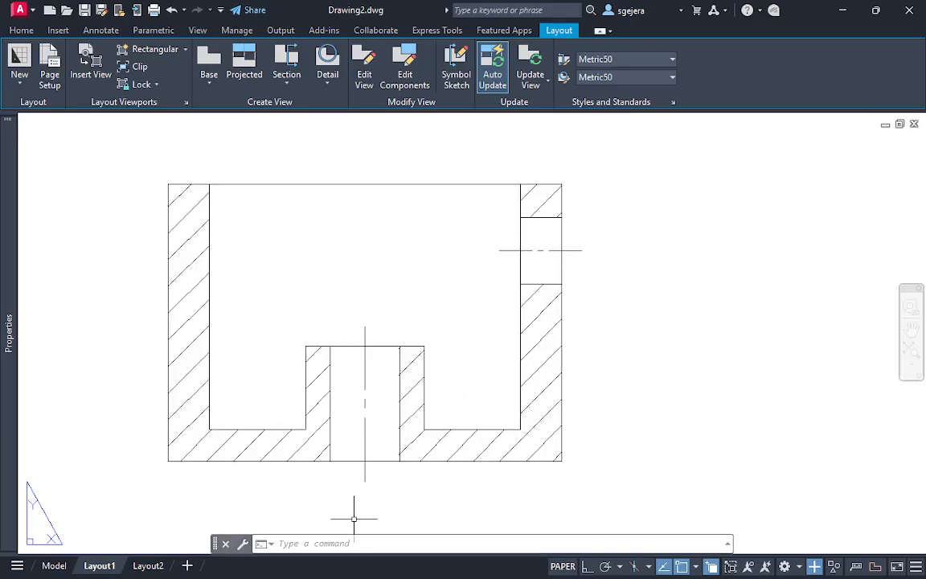
pyautogui.click(54, 565)
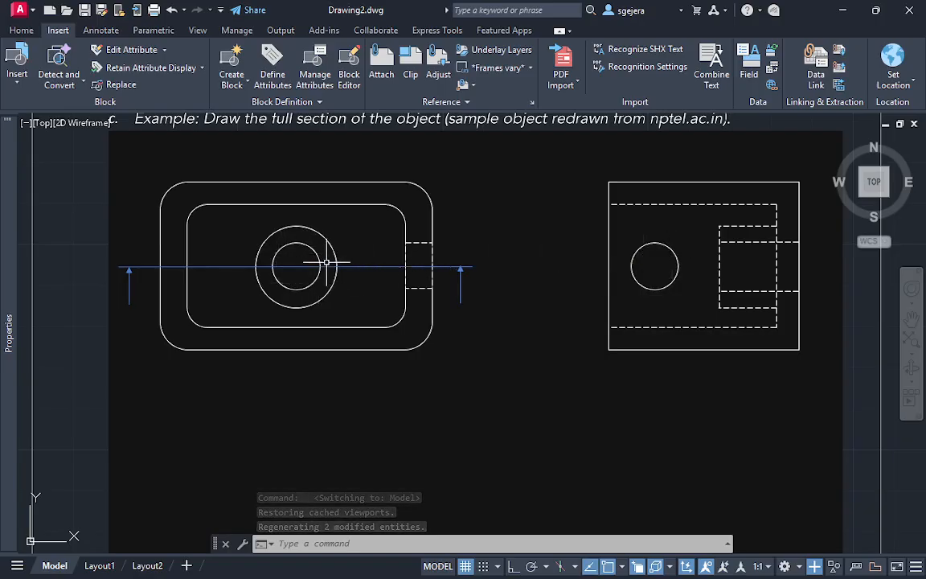
pyautogui.click(103, 565)
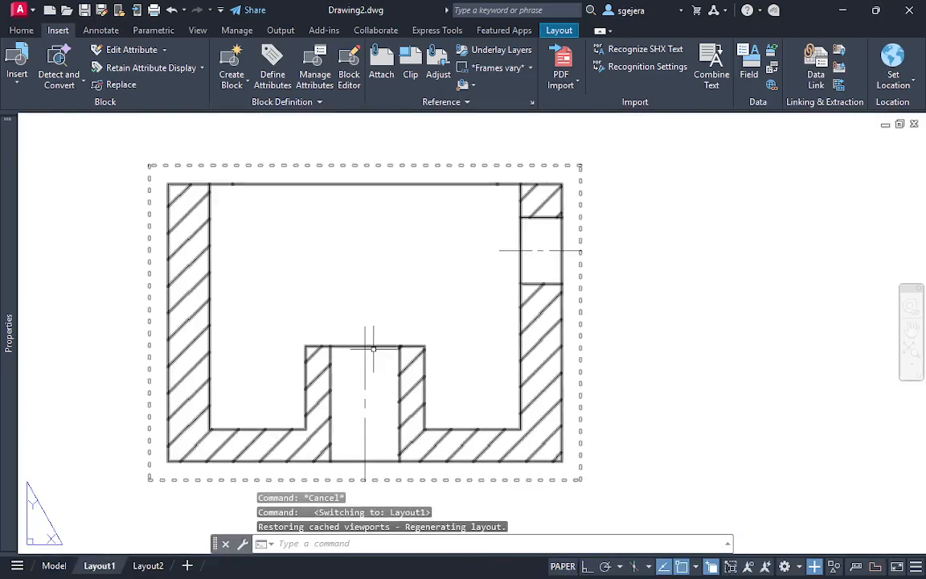
pyautogui.scroll(-2, 406, 338)
pyautogui.moveTo(531, 339); pyautogui.dragTo(358, 381, button='middle')
pyautogui.scroll(-2, 460, 348)
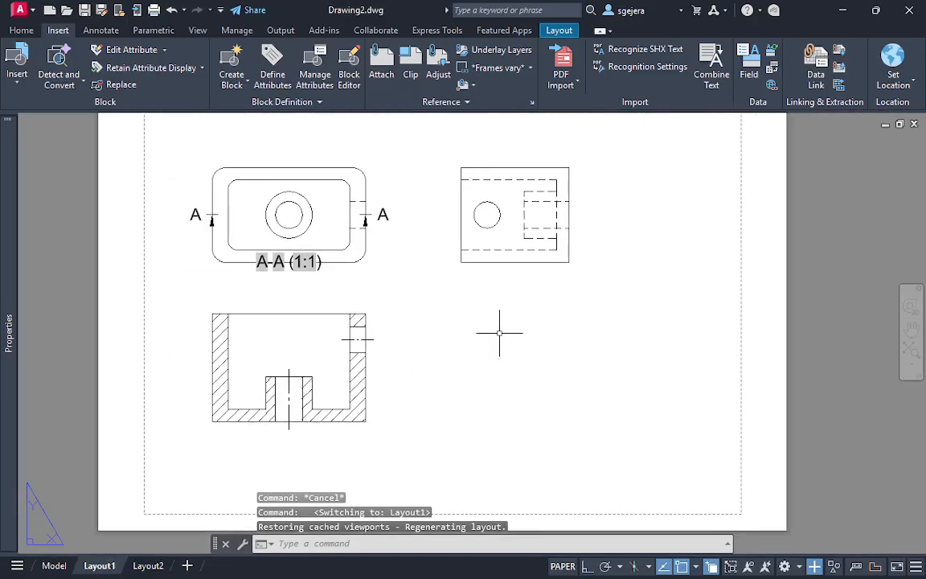
pyautogui.scroll(2, 550, 351)
pyautogui.moveTo(414, 374); pyautogui.dragTo(633, 404, button='middle')
pyautogui.scroll(-2, 661, 348)
pyautogui.scroll(2, 643, 401)
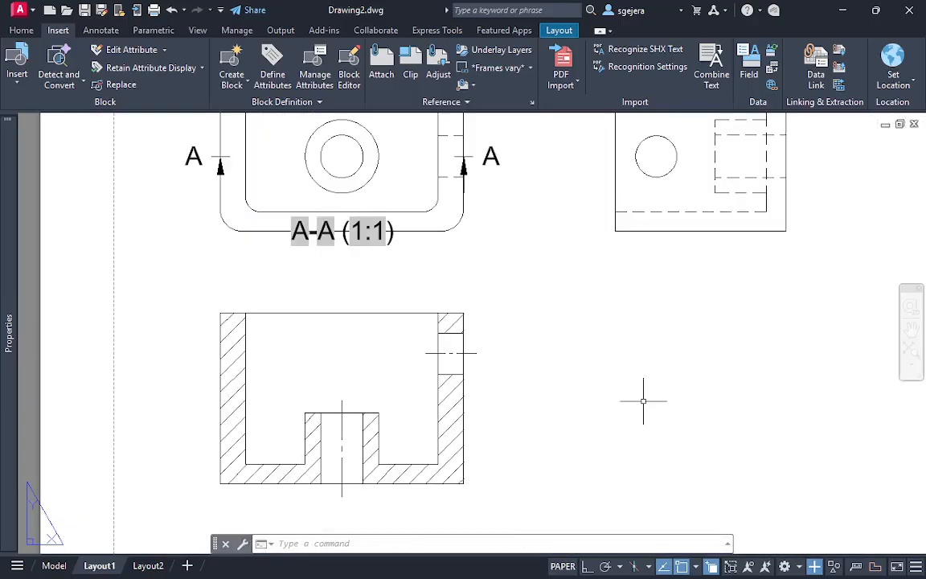
pyautogui.scroll(-2, 614, 405)
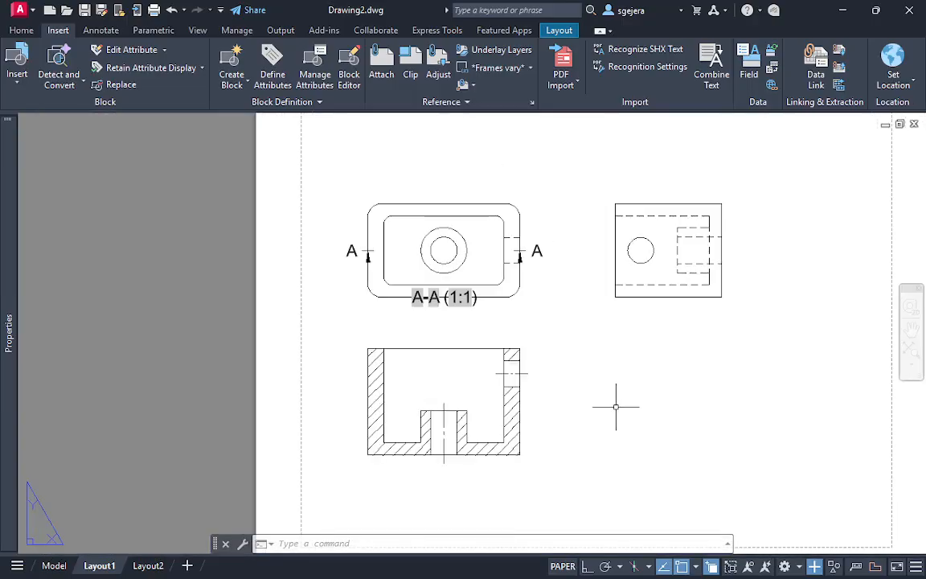
pyautogui.scroll(2, 599, 438)
pyautogui.moveTo(577, 453); pyautogui.dragTo(624, 438, button='middle')
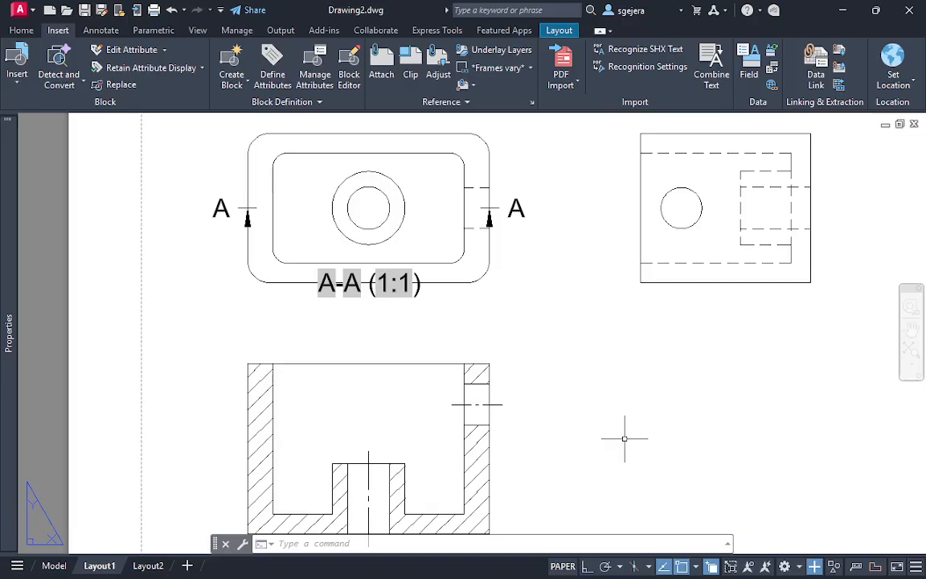
pyautogui.scroll(-3, 624, 438)
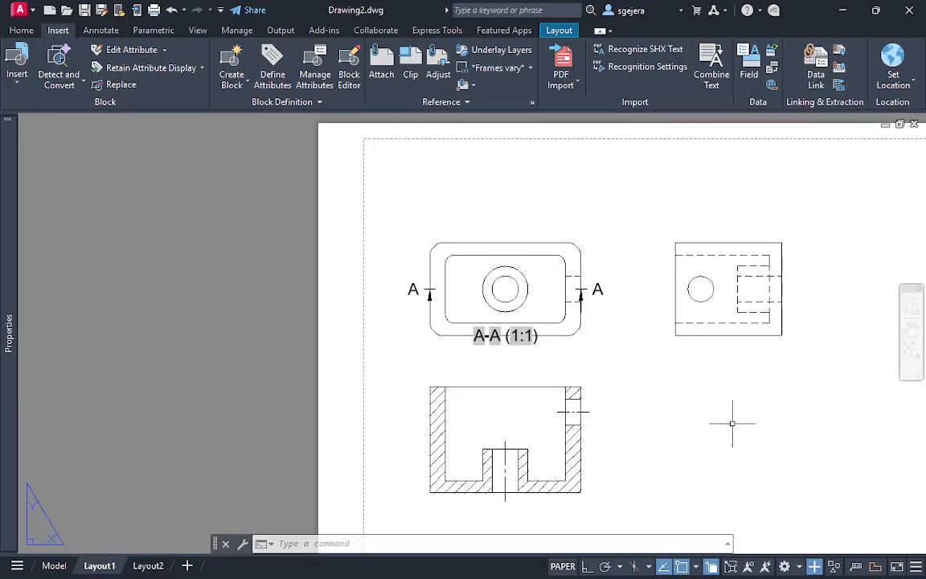
pyautogui.moveTo(734, 424); pyautogui.dragTo(509, 323, button='middle')
pyautogui.scroll(-2, 603, 331)
pyautogui.scroll(3, 573, 335)
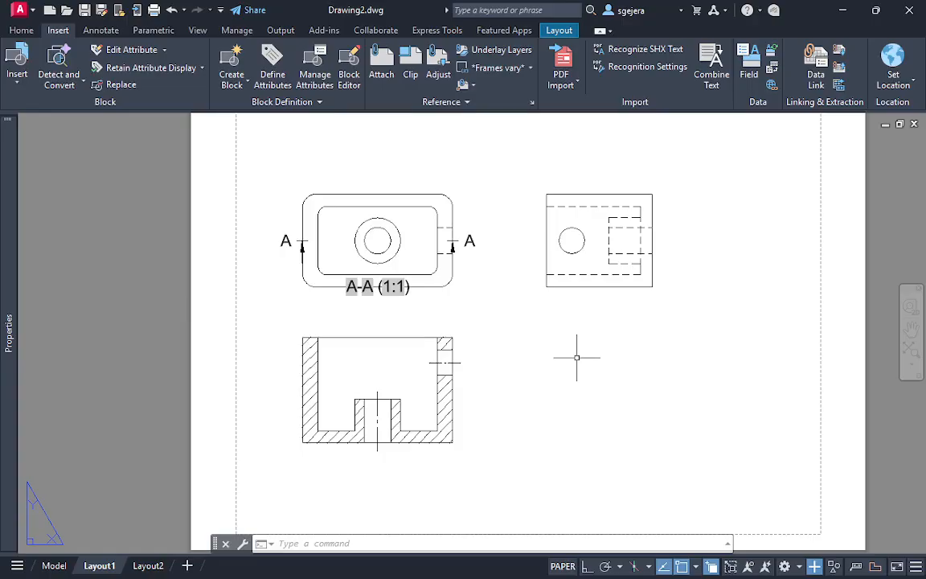
# Create a new drawing from the acadiso template and attach page 4 of the Sectional View Module PDF at the origin, scale 1
pyautogui.hotkey('ctrl', 'n')
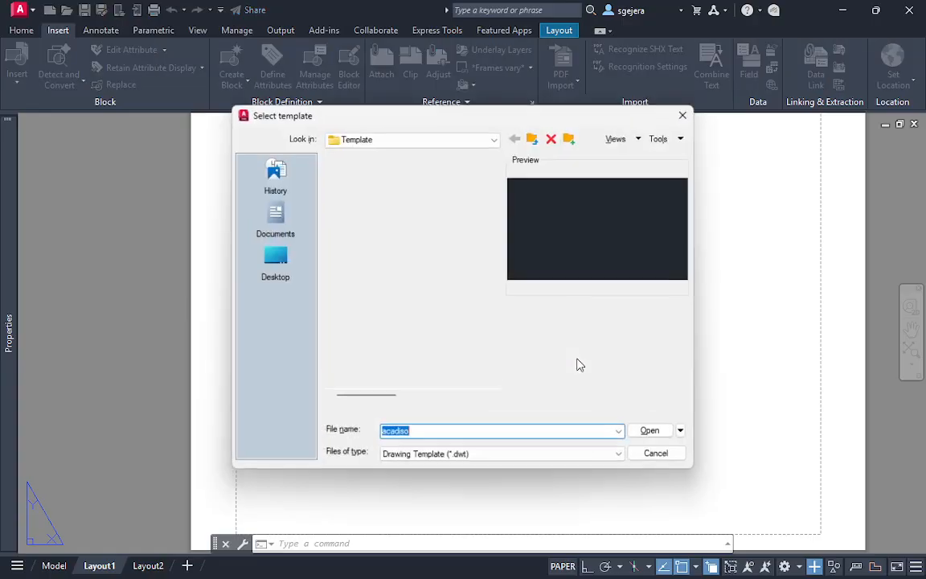
pyautogui.click(651, 432)
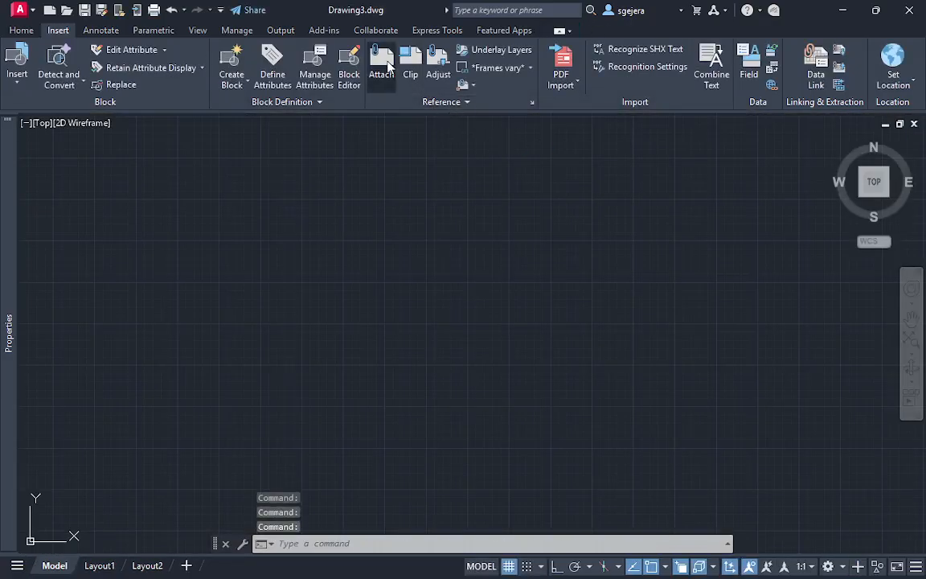
pyautogui.click(380, 65)
pyautogui.doubleClick(193, 174)
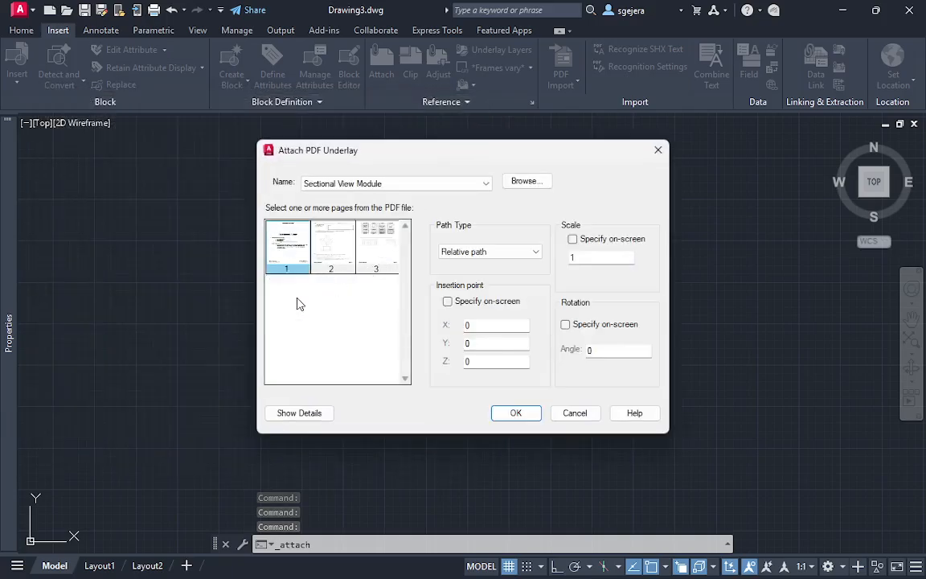
pyautogui.click(301, 305)
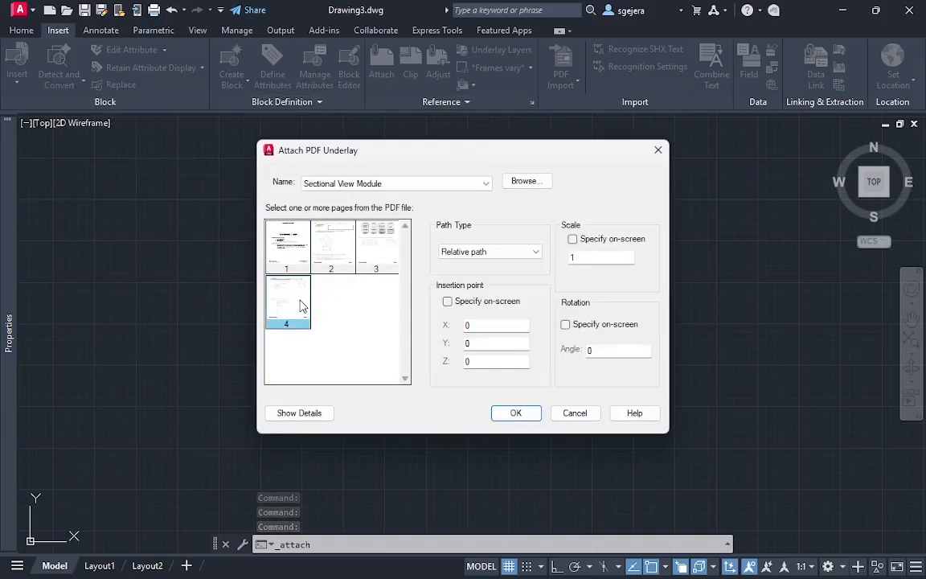
pyautogui.click(517, 413)
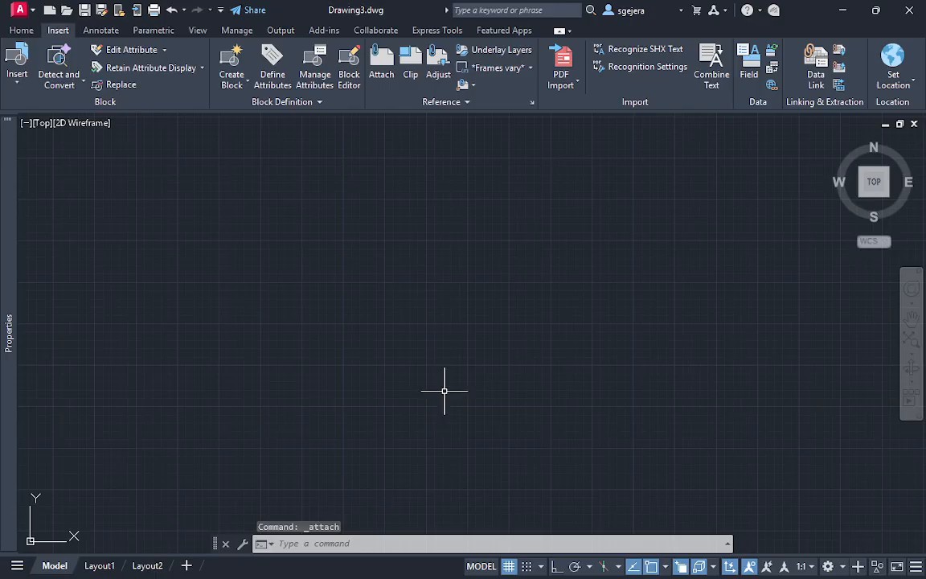
# Zoom to the extents of the attached PDF page and examine its Offset Section and Aligned Section exercises
pyautogui.write('z')
pyautogui.press('Return')
pyautogui.write('e')
pyautogui.press('Return')
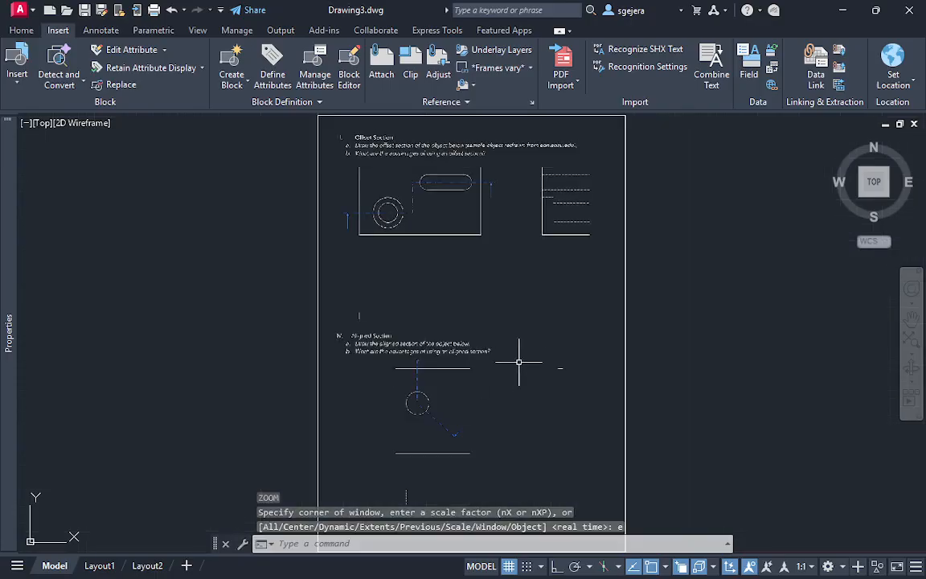
pyautogui.scroll(2, 441, 233)
pyautogui.moveTo(441, 233); pyautogui.dragTo(412, 313, button='middle')
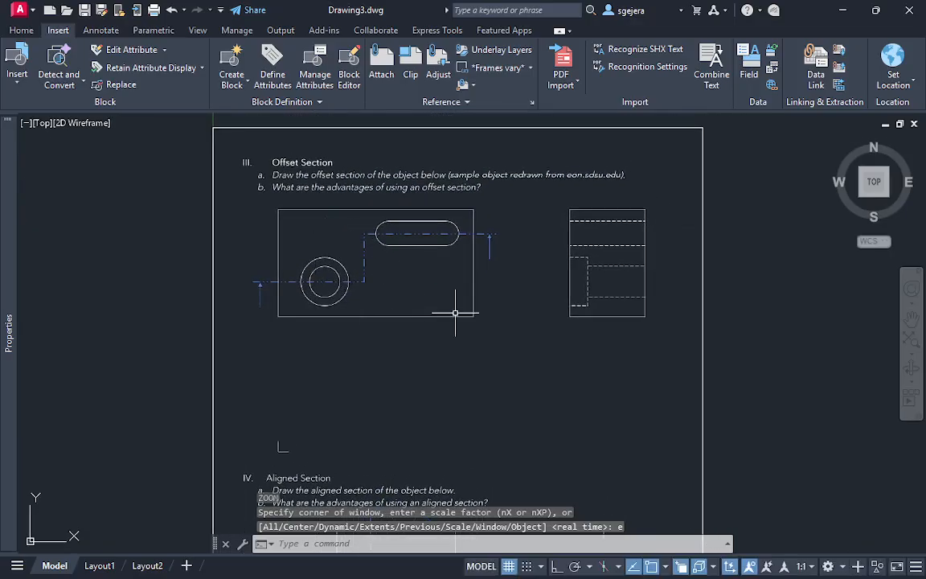
pyautogui.scroll(-4, 500, 315)
pyautogui.moveTo(497, 383); pyautogui.dragTo(467, 311, button='middle')
pyautogui.scroll(4, 467, 310)
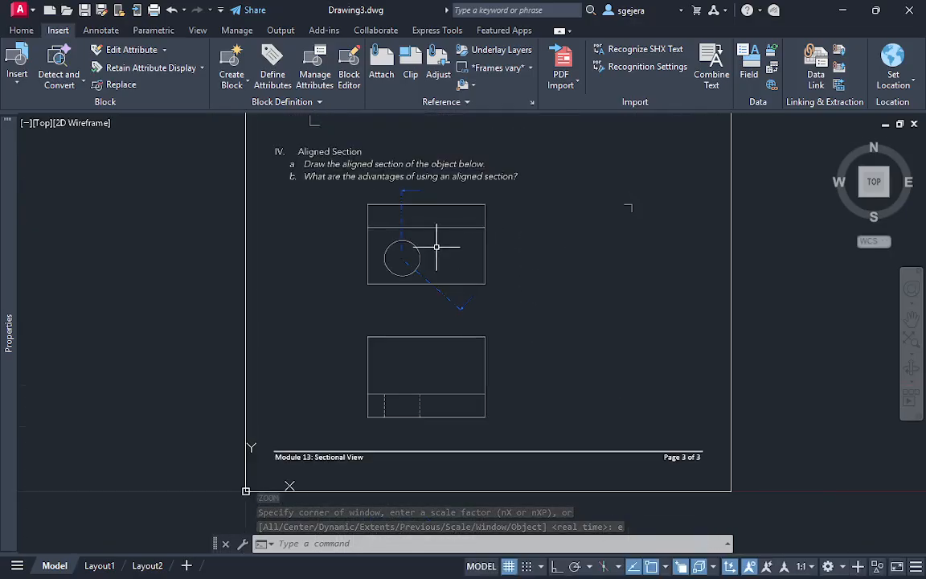
pyautogui.moveTo(555, 217); pyautogui.dragTo(469, 394, button='middle')
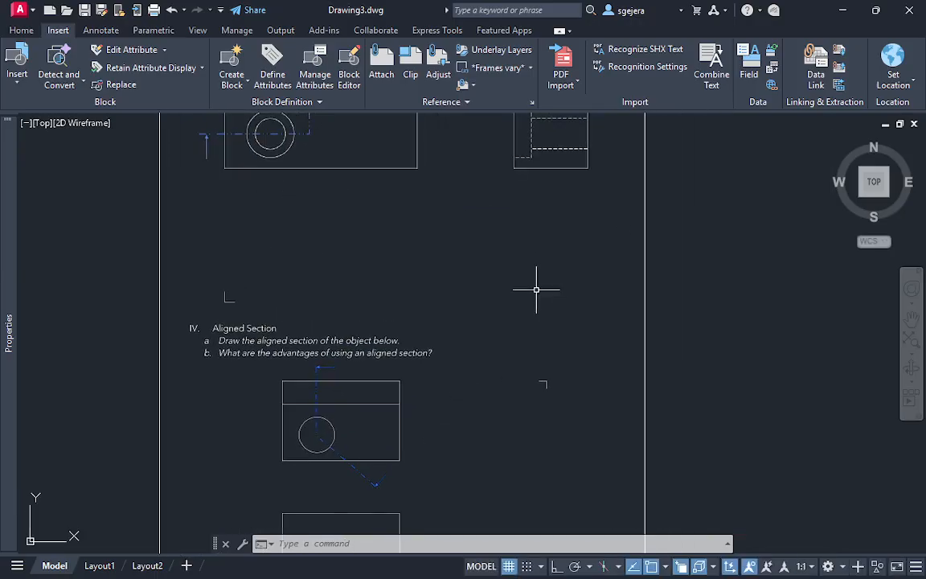
# Scale the attached PDF page by a factor of 25, using its lower-left corner at the origin as base point
pyautogui.scroll(-2, 555, 277)
pyautogui.moveTo(560, 273); pyautogui.dragTo(508, 322, button='middle')
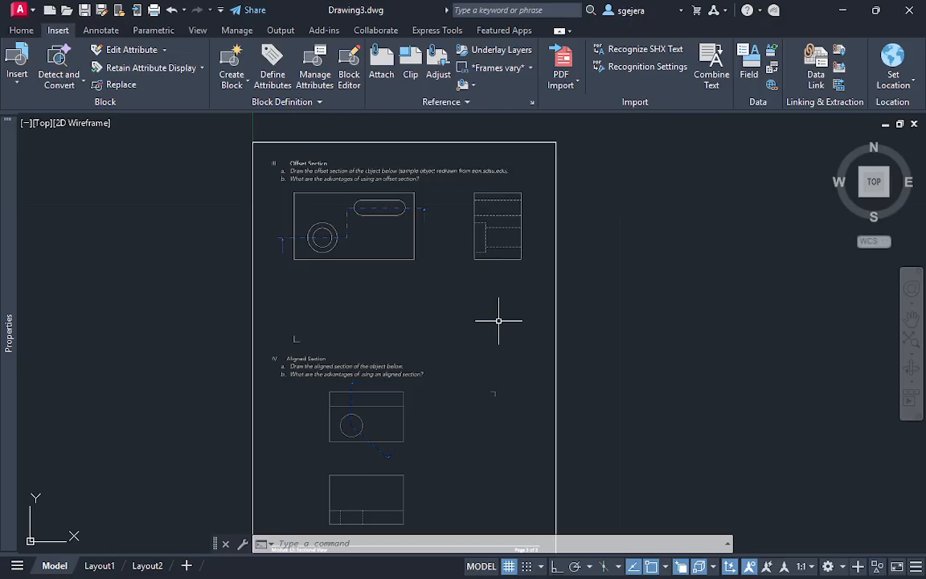
pyautogui.click(587, 344)
pyautogui.click(506, 341)
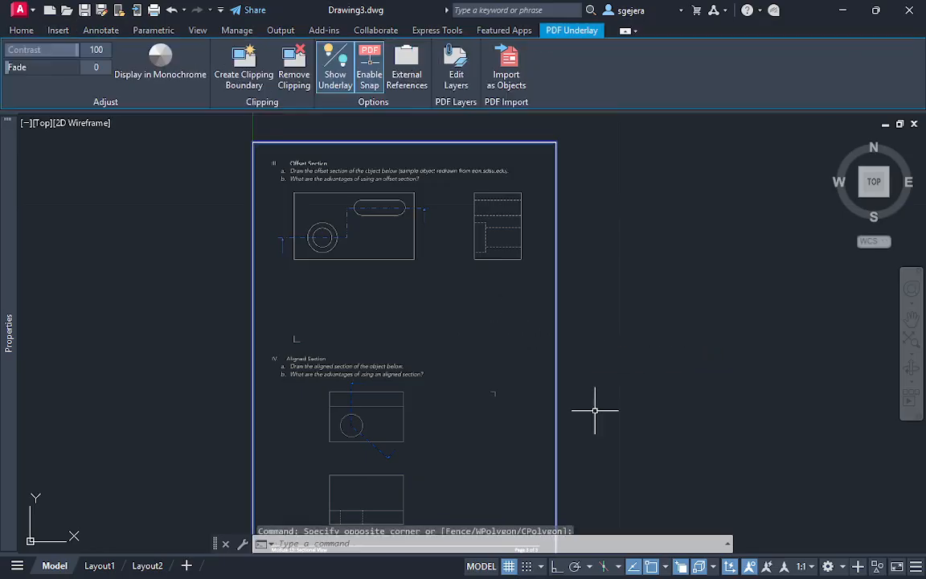
pyautogui.scroll(-2, 582, 422)
pyautogui.moveTo(505, 427); pyautogui.dragTo(490, 365, button='middle')
pyautogui.write('sc')
pyautogui.press('Return')
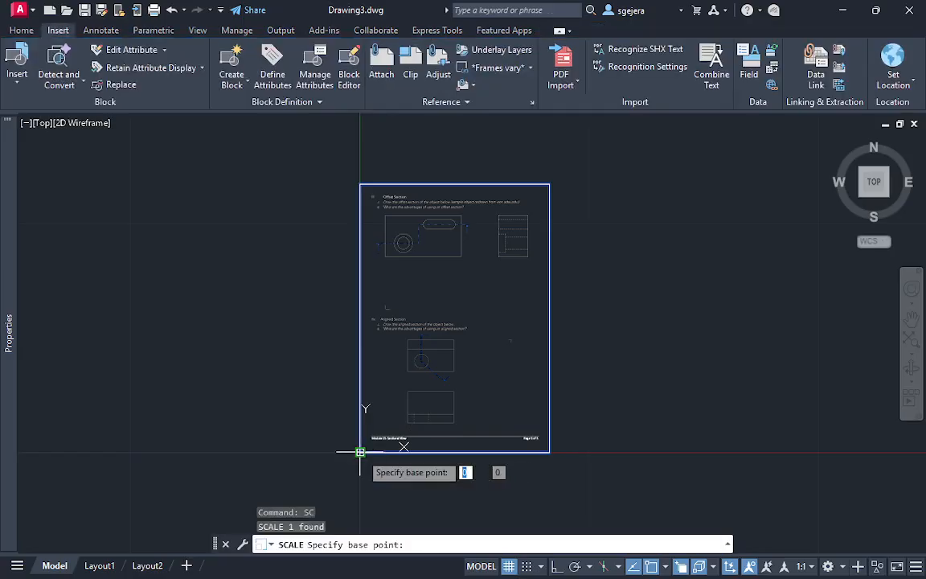
pyautogui.click(360, 452)
pyautogui.write('25')
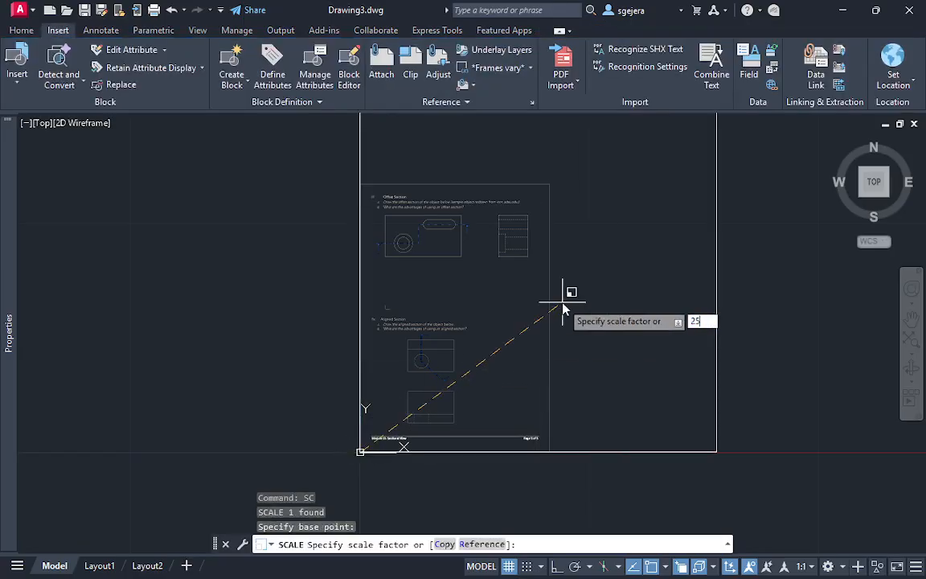
pyautogui.press('Return')
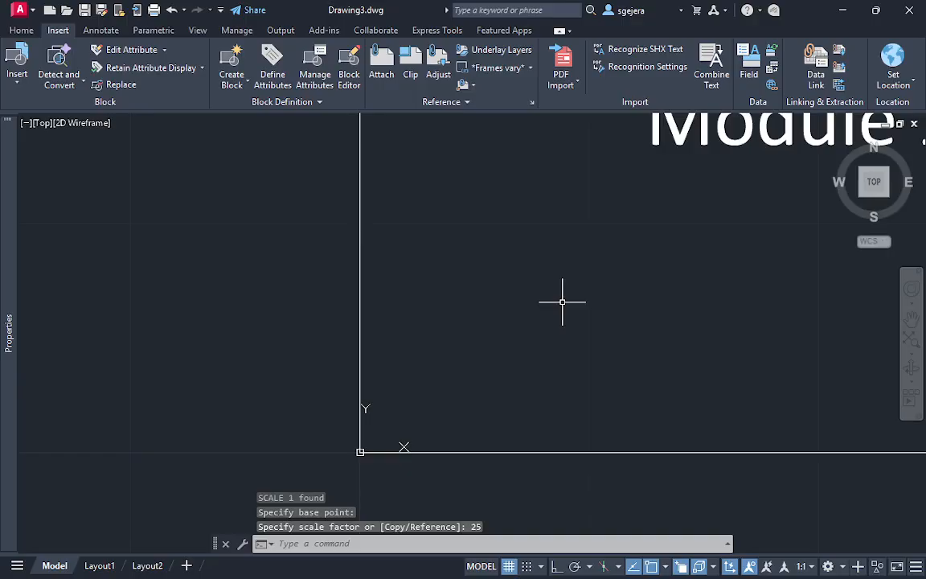
# Examine the views and cutting-plane lines of the Offset Section and Aligned Section exercises on the scaled PDF page
pyautogui.scroll(-10, 562, 302)
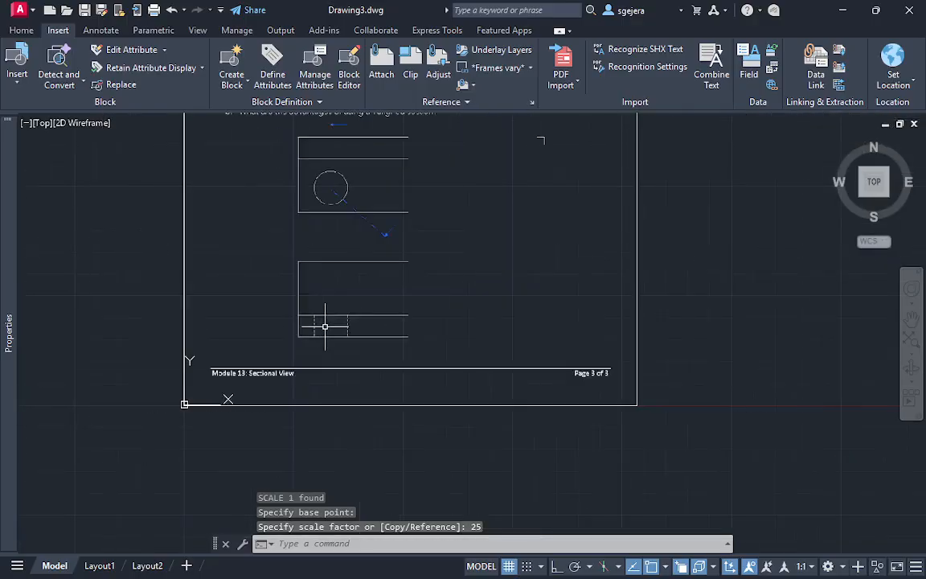
pyautogui.moveTo(311, 224); pyautogui.dragTo(363, 431, button='middle')
pyautogui.moveTo(410, 242); pyautogui.dragTo(413, 357, button='middle')
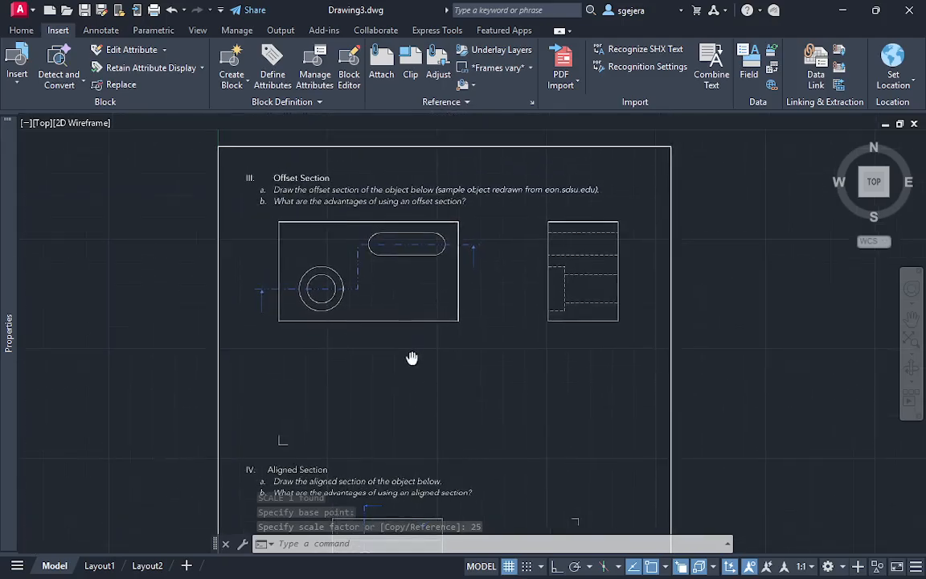
pyautogui.scroll(2, 420, 296)
pyautogui.moveTo(424, 291); pyautogui.dragTo(407, 323, button='middle')
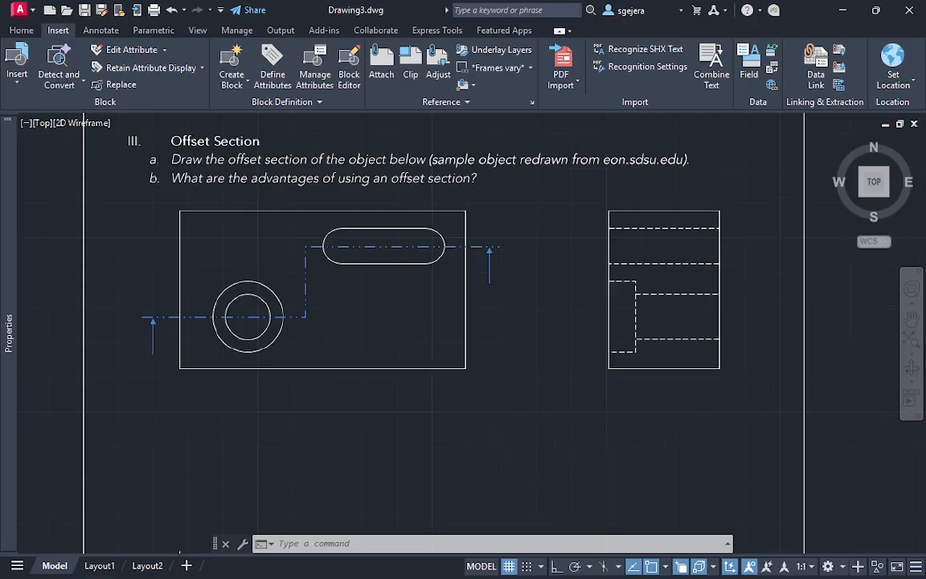
pyautogui.scroll(5, 450, 422)
pyautogui.moveTo(474, 434); pyautogui.dragTo(452, 277, button='middle')
pyautogui.scroll(2, 452, 275)
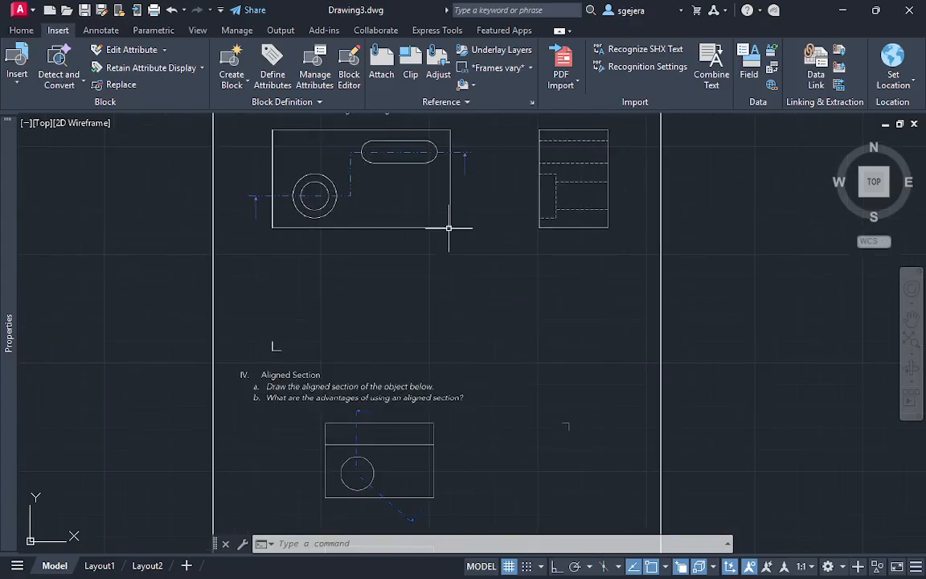
pyautogui.moveTo(444, 221)
pyautogui.mouseDown(button='middle')
pyautogui.moveTo(428, 323)
pyautogui.moveTo(418, 327)
pyautogui.mouseUp(button='middle')
pyautogui.scroll(2, 422, 310)
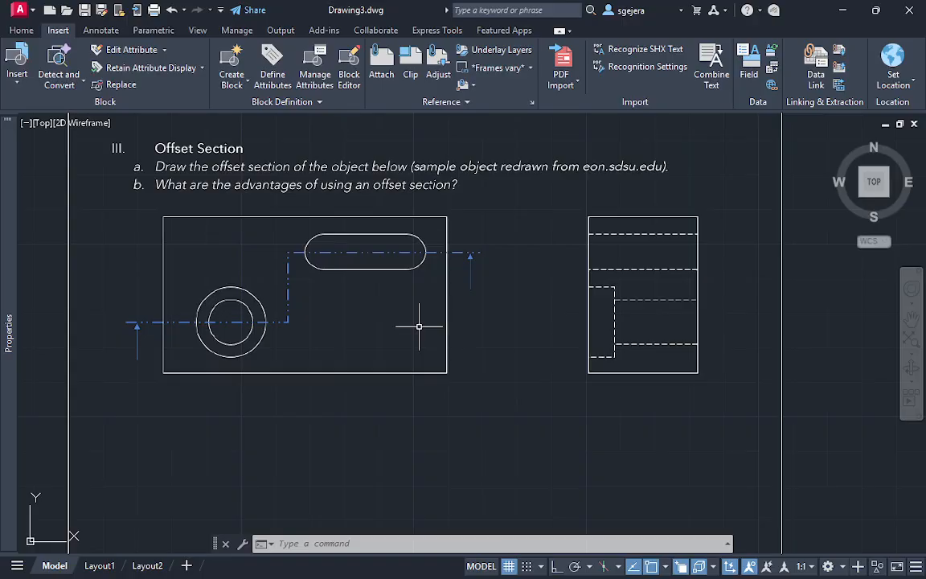
pyautogui.scroll(-4, 473, 347)
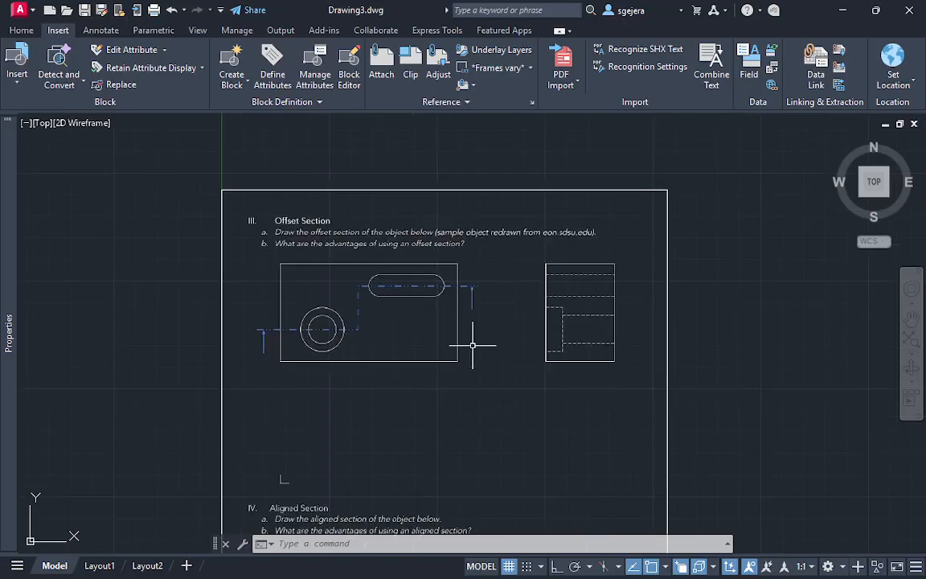
pyautogui.moveTo(474, 347); pyautogui.dragTo(480, 141, button='middle')
pyautogui.scroll(2, 423, 317)
pyautogui.moveTo(423, 317); pyautogui.dragTo(419, 194, button='middle')
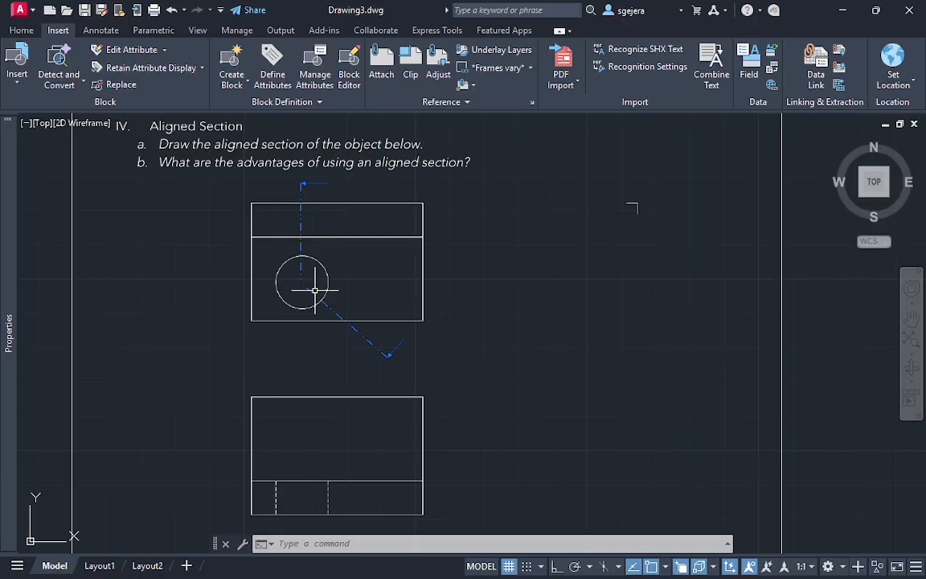
pyautogui.moveTo(314, 290)
pyautogui.mouseDown(button='middle')
pyautogui.moveTo(459, 325)
pyautogui.moveTo(391, 197)
pyautogui.moveTo(391, 309)
pyautogui.mouseUp(button='middle')
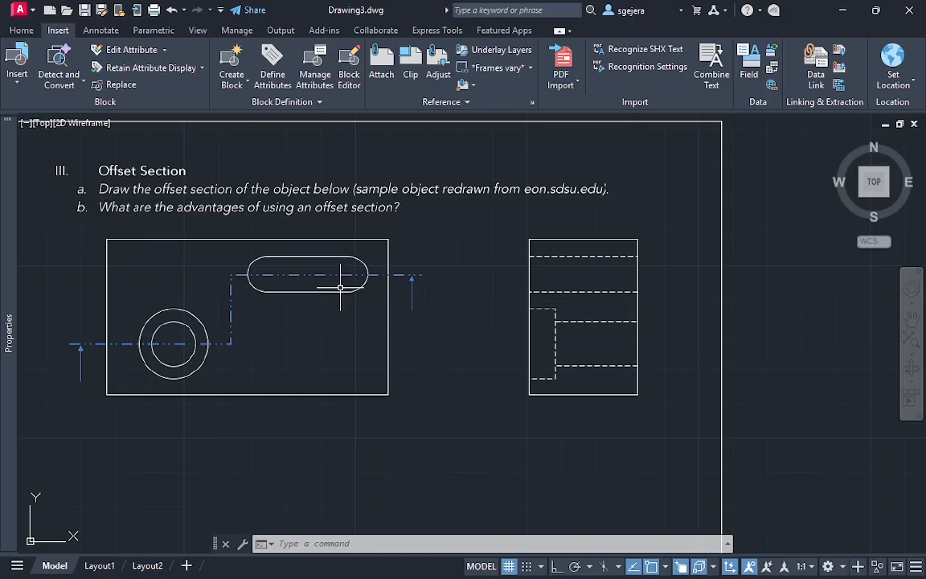
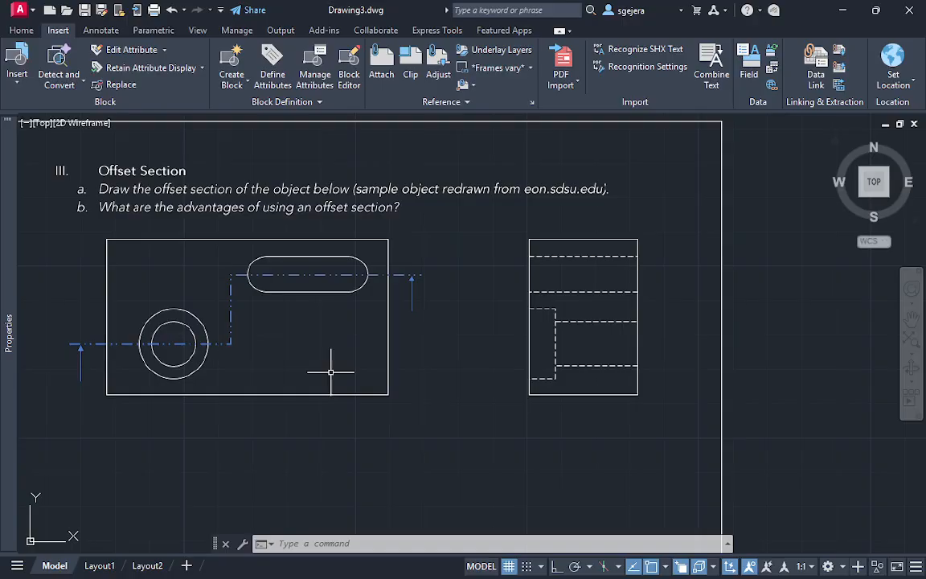
pyautogui.moveTo(424, 315); pyautogui.dragTo(387, 326, button='middle')
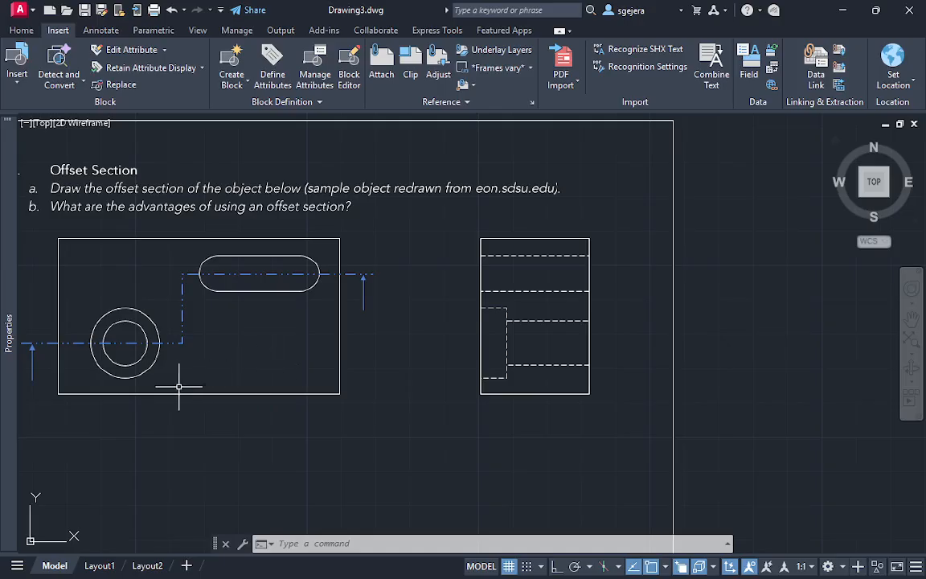
pyautogui.write('c')
pyautogui.press('Return')
pyautogui.press('Escape')
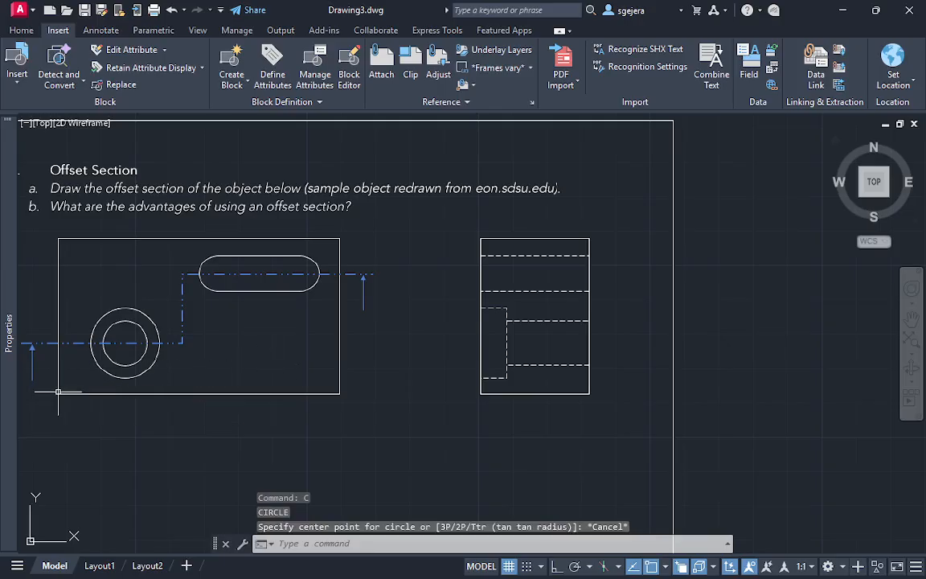
pyautogui.write('rec')
pyautogui.press('Return')
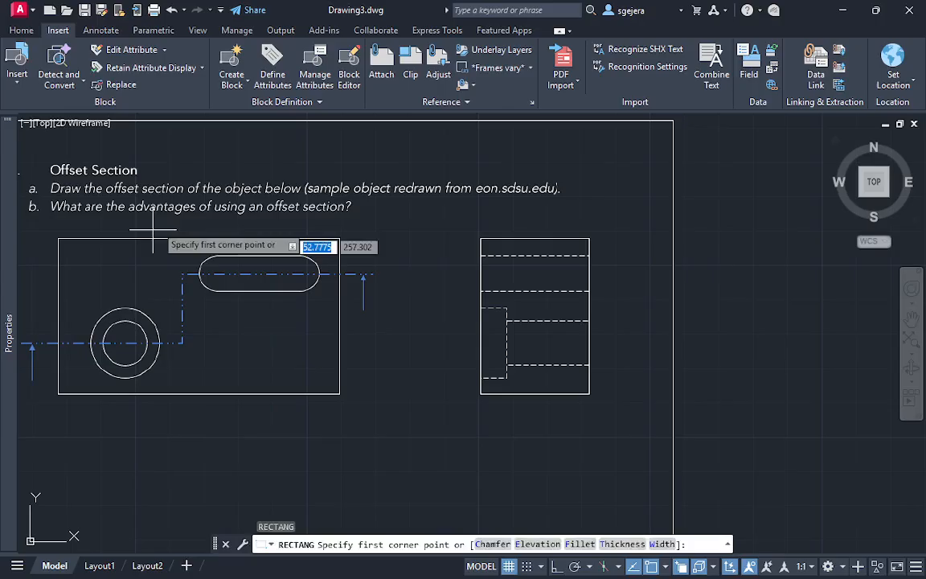
pyautogui.press('Escape')
# Create a new layer in the layer manager and lock layer 0, which holds the PDF page
pyautogui.moveTo(10, 257)
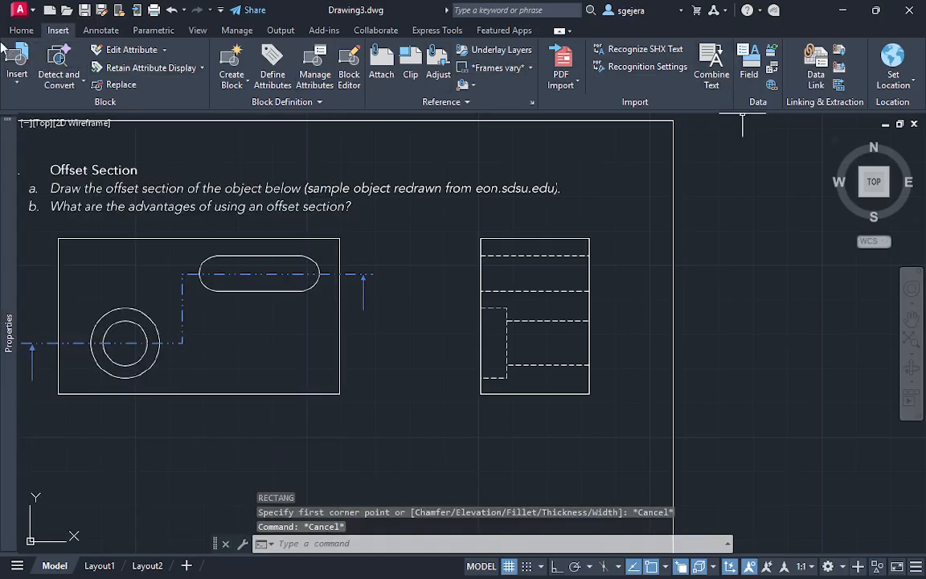
pyautogui.click(22, 30)
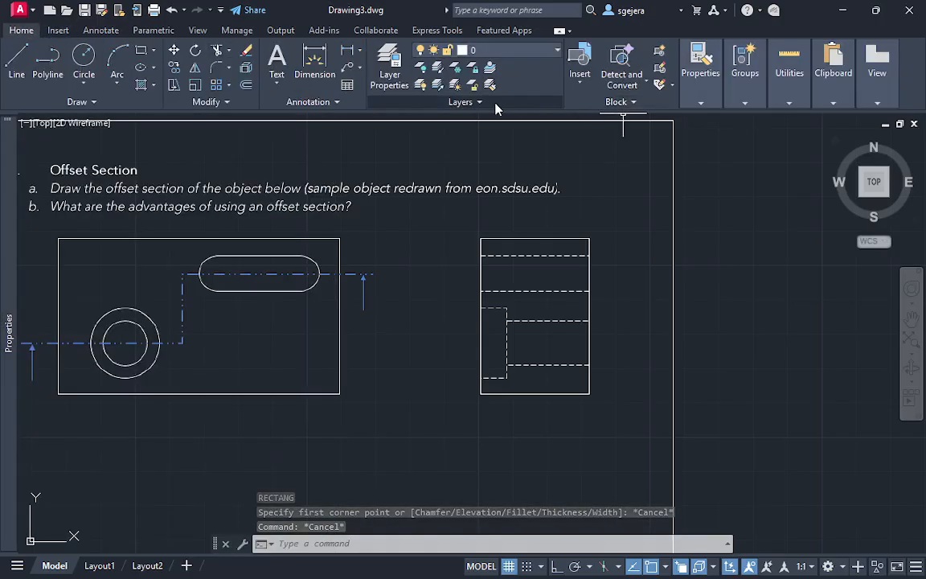
pyautogui.click(462, 101)
pyautogui.click(605, 168)
pyautogui.press('Escape')
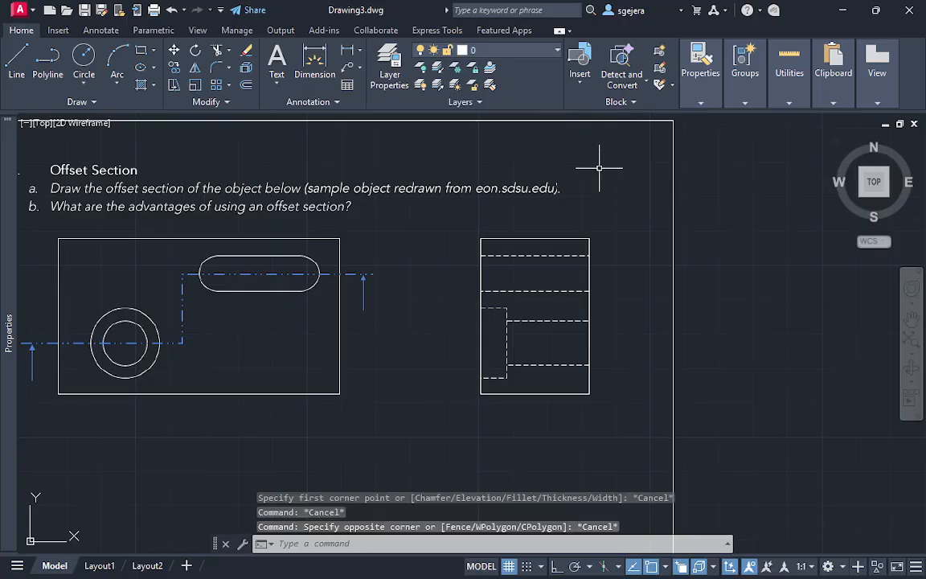
pyautogui.press('Escape')
pyautogui.press('Return')
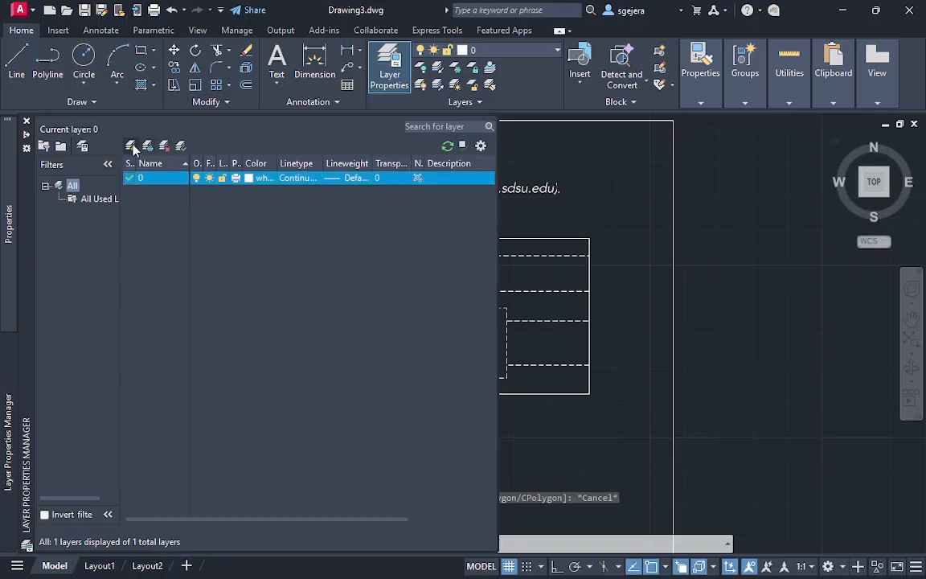
pyautogui.click(132, 145)
pyautogui.click(235, 179)
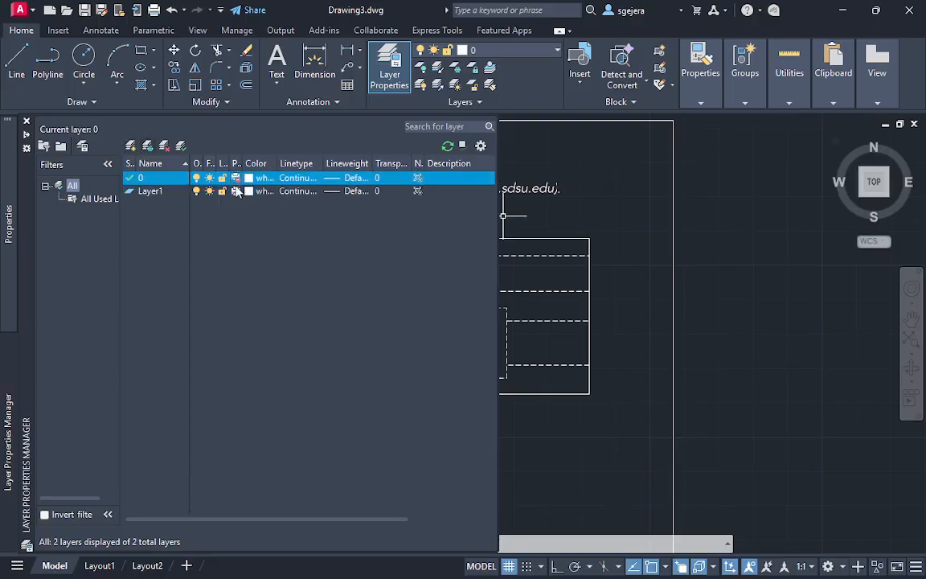
pyautogui.click(152, 193)
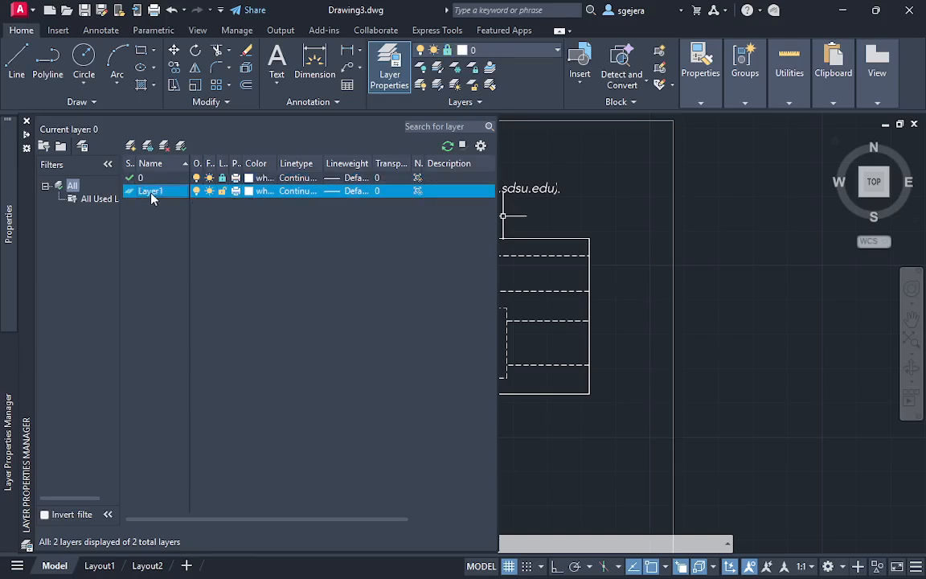
# Make the new layer current and rename it ans
pyautogui.doubleClick(155, 194)
pyautogui.rightClick(169, 194)
pyautogui.click(240, 268)
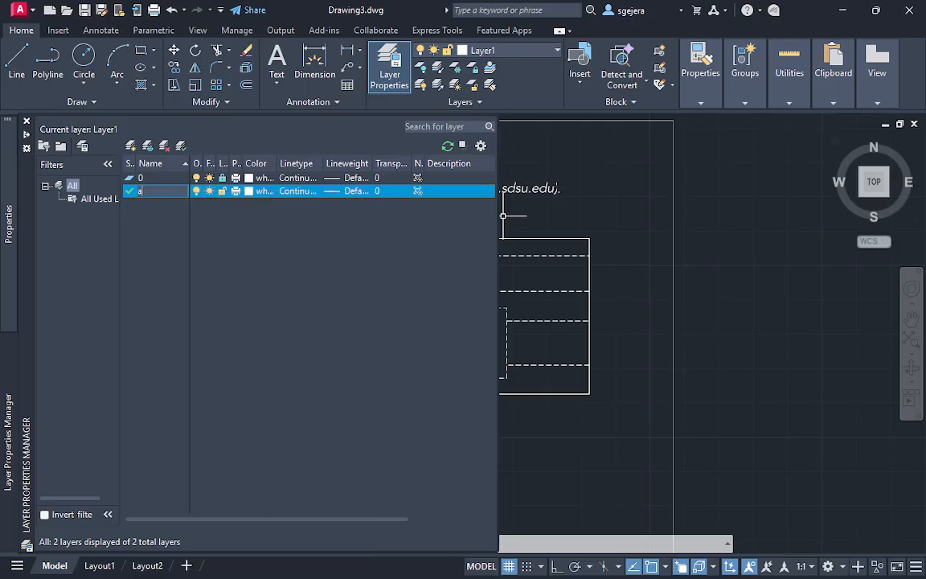
pyautogui.write('ans')
pyautogui.press('Return')
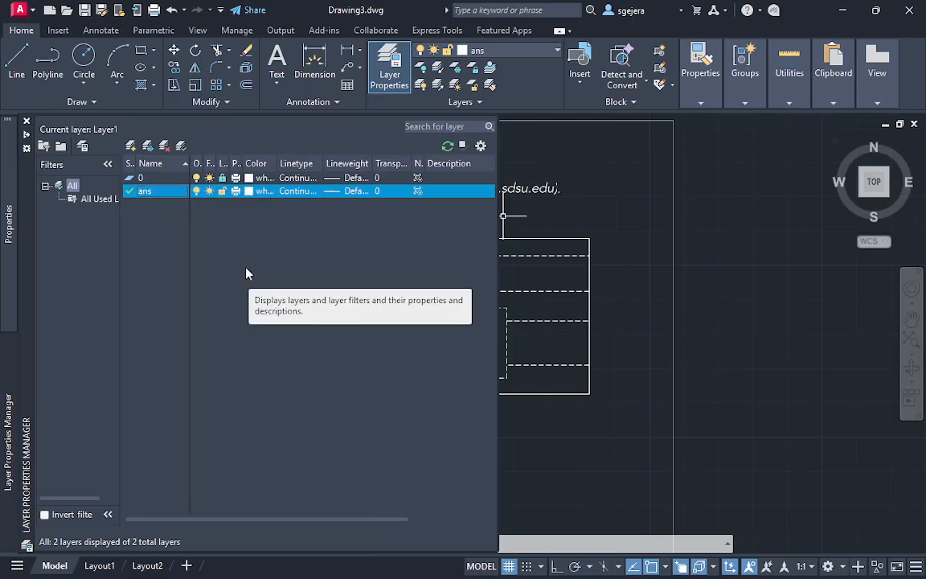
# Set the color of the ans layer to yellow and return to the drawing
pyautogui.click(251, 193)
pyautogui.click(363, 328)
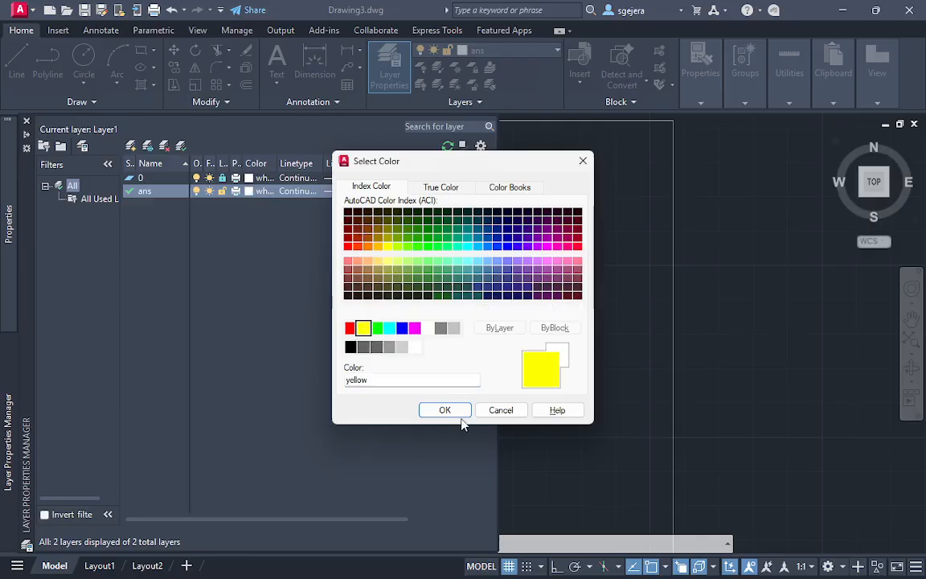
pyautogui.click(444, 410)
pyautogui.press('Escape')
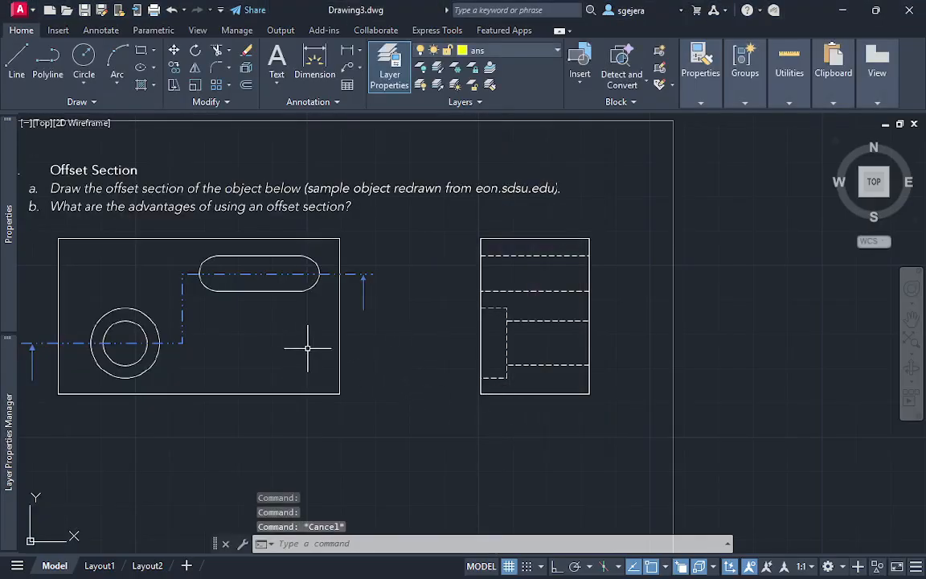
# Trace the outer outline of the Offset Section front view with a rectangle on the ans layer
pyautogui.write('rec')
pyautogui.press('Return')
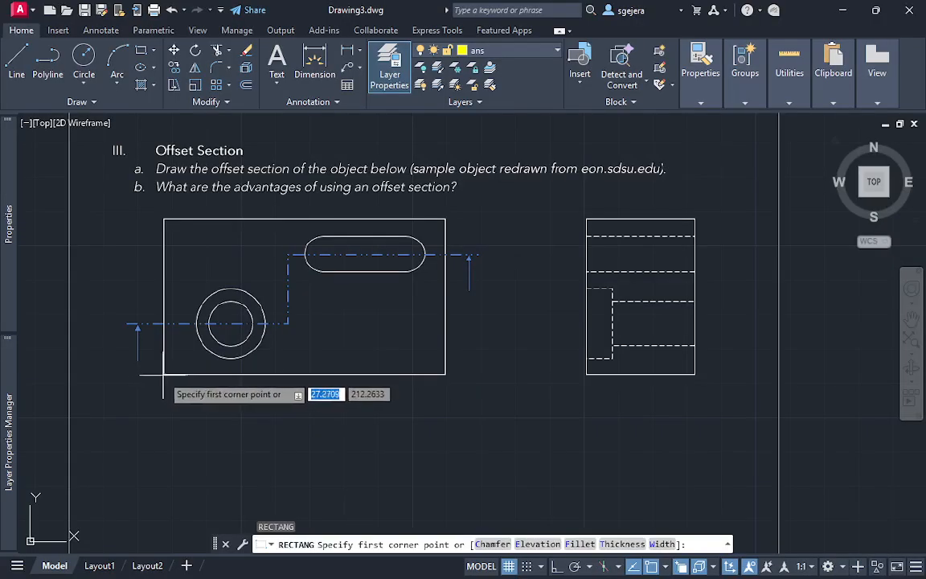
pyautogui.click(164, 374)
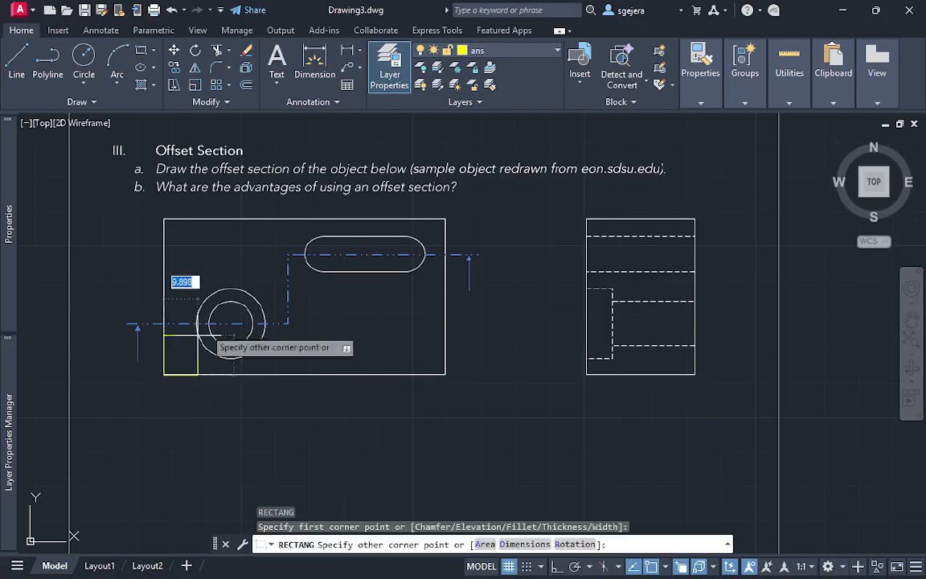
pyautogui.click(446, 218)
# Move the traced rectangle off the PDF page into the empty space to the right of the side view
pyautogui.click(428, 346)
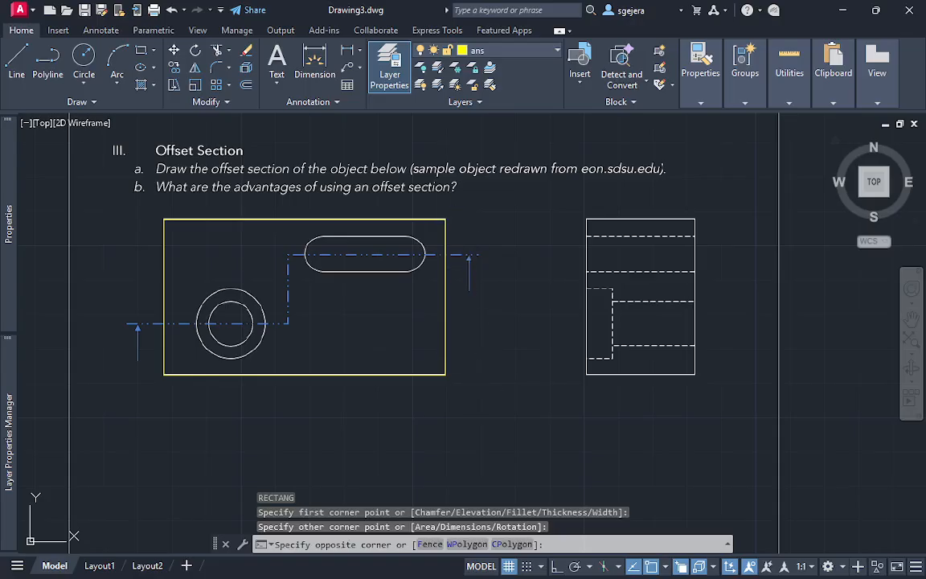
pyautogui.click(420, 399)
pyautogui.moveTo(275, 359)
pyautogui.mouseDown(button='middle')
pyautogui.moveTo(306, 366)
pyautogui.moveTo(181, 397)
pyautogui.mouseUp(button='middle')
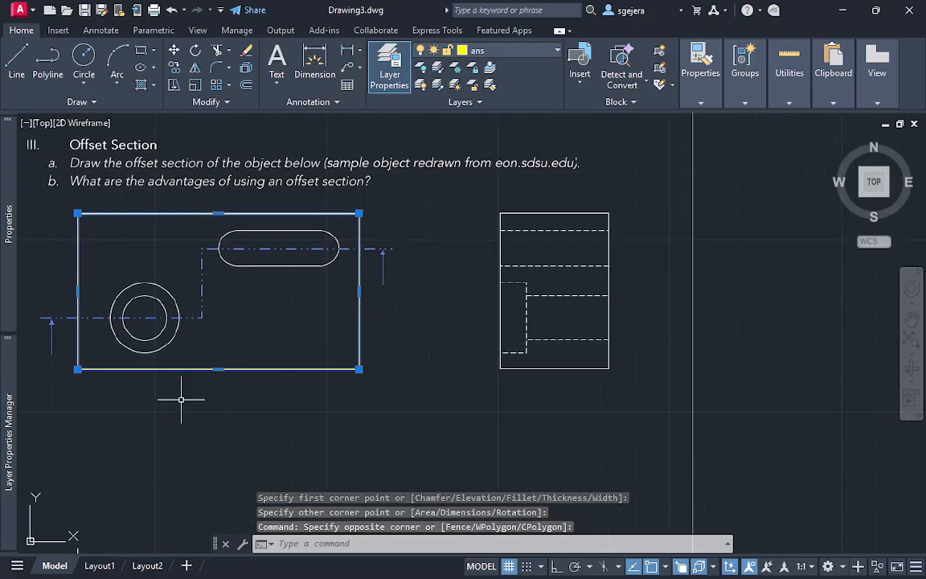
pyautogui.write('m')
pyautogui.press('Return')
pyautogui.click(91, 350)
pyautogui.moveTo(639, 393); pyautogui.dragTo(356, 399, button='middle')
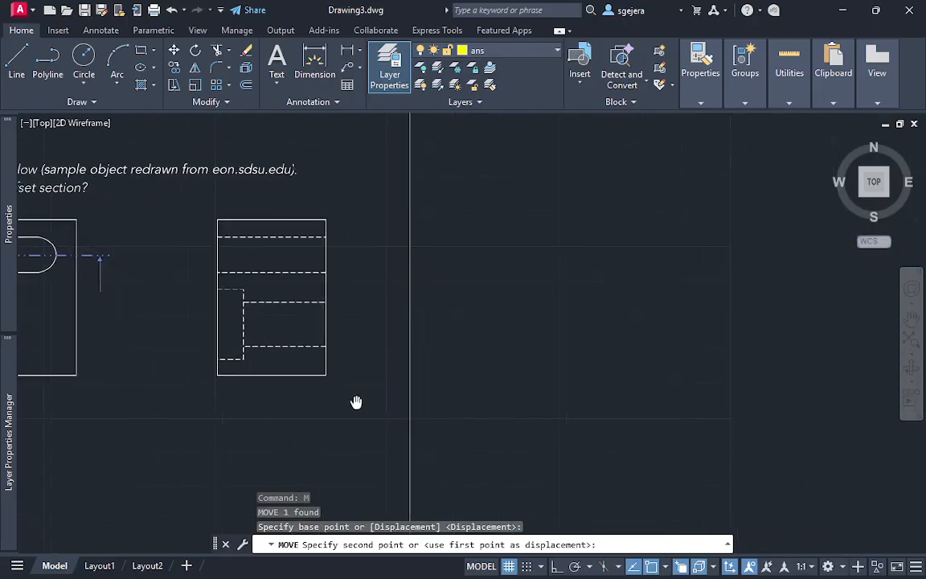
pyautogui.click(573, 362)
pyautogui.press('Escape')
# Measure the width of the Offset Section side view with a temporary circle centered on its lower-left corner
pyautogui.write('c')
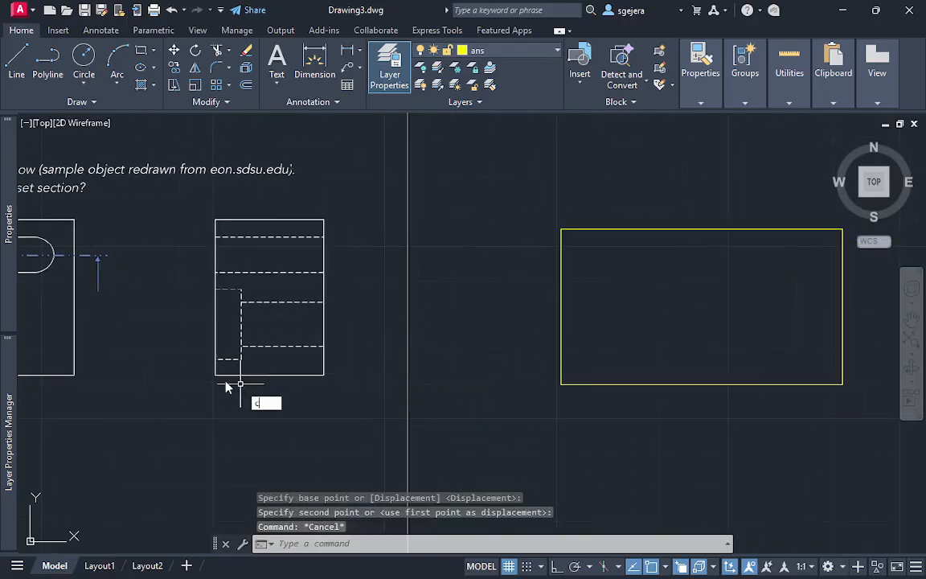
pyautogui.press('Return')
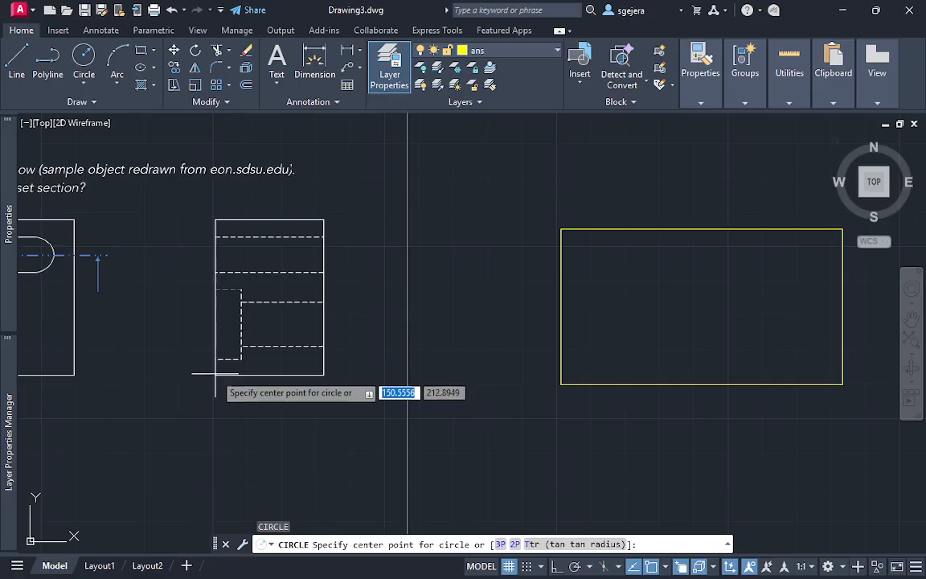
pyautogui.click(216, 375)
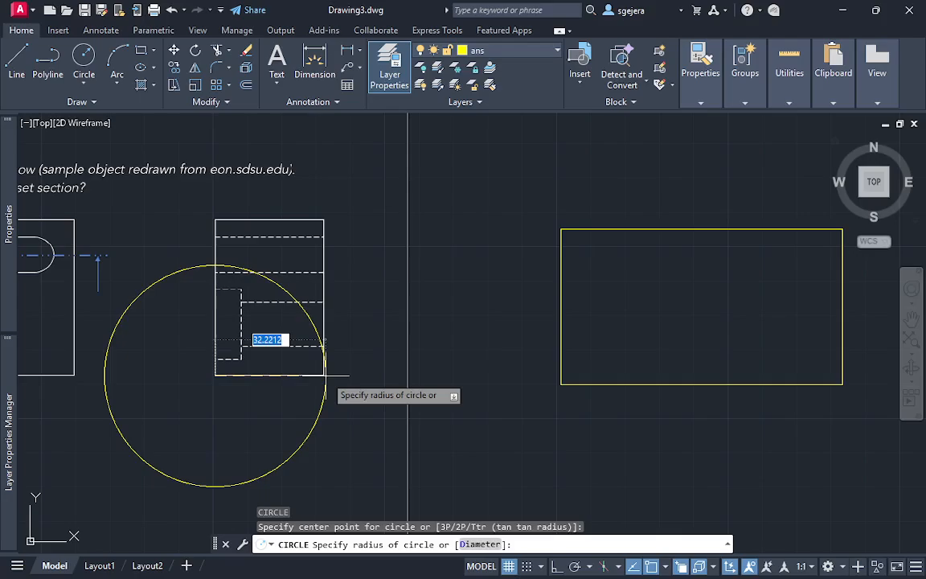
pyautogui.press('Escape')
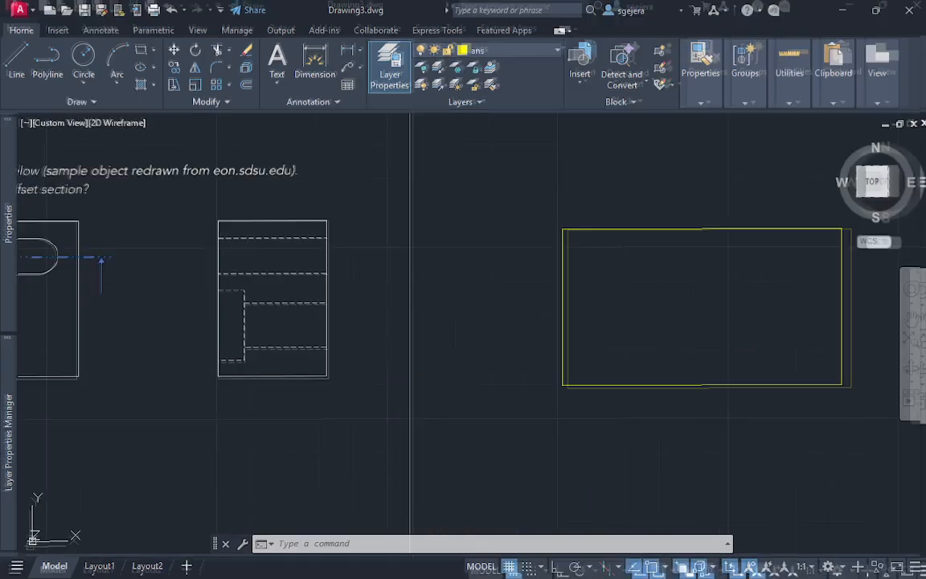
# Maximize the drawing area, orbit to a 3D view and presspull the yellow rectangle to a height of 31.6
pyautogui.hotkey('ctrl', '0')
pyautogui.keyDown('shift'); pyautogui.moveTo(708, 363); pyautogui.dragTo(550, 531, button='middle'); pyautogui.keyUp('shift')
pyautogui.moveTo(591, 393); pyautogui.dragTo(612, 208, button='middle')
pyautogui.scroll(2, 603, 321)
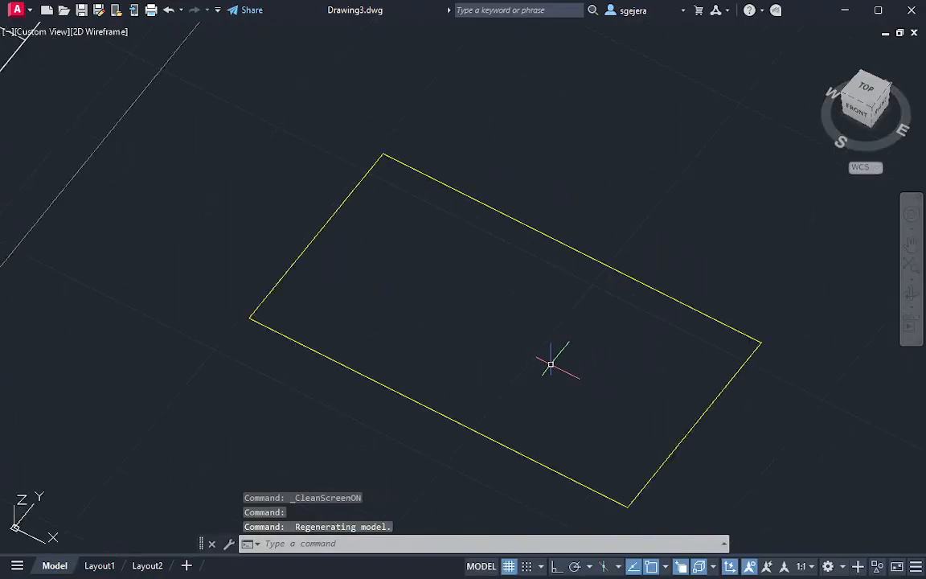
pyautogui.press('Return')
pyautogui.scroll(2, 550, 363)
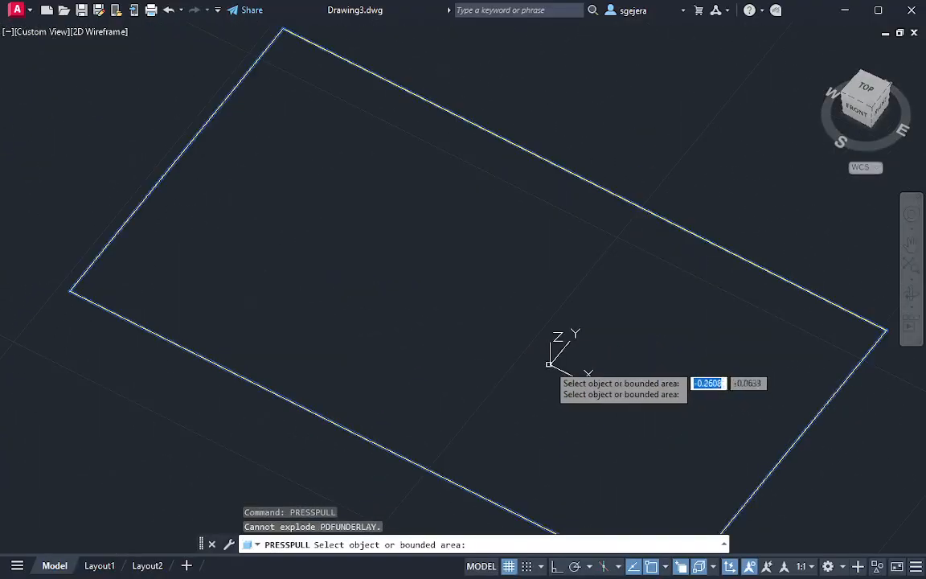
pyautogui.click(550, 358)
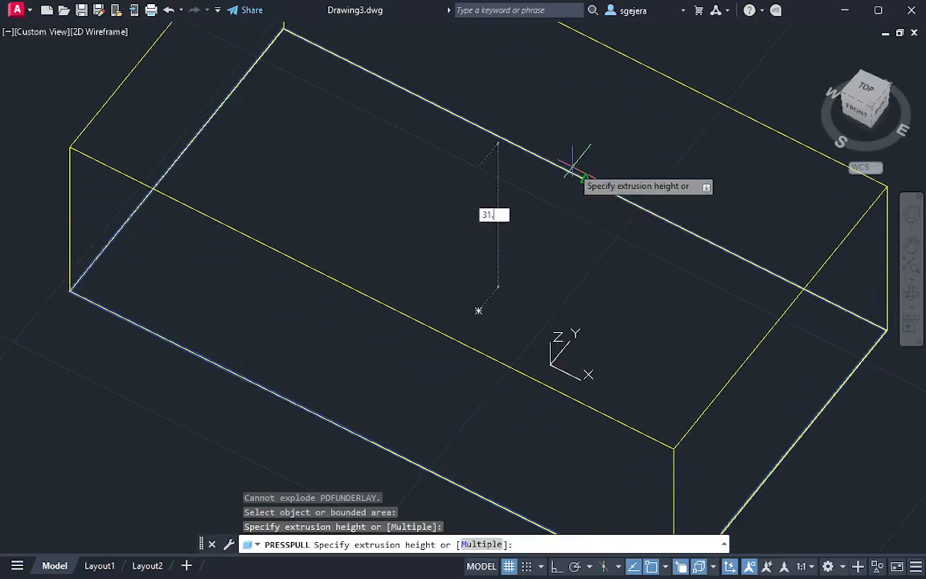
pyautogui.write('31.6')
pyautogui.press('Return')
pyautogui.scroll(-3, 571, 164)
pyautogui.keyDown('shift'); pyautogui.moveTo(562, 159); pyautogui.dragTo(586, 207, button='middle'); pyautogui.keyUp('shift')
pyautogui.press('Escape')
# Examine the slot and side-view hidden lines of the Offset Section exercise alongside the extruded block
pyautogui.moveTo(356, 190); pyautogui.dragTo(533, 261, button='middle')
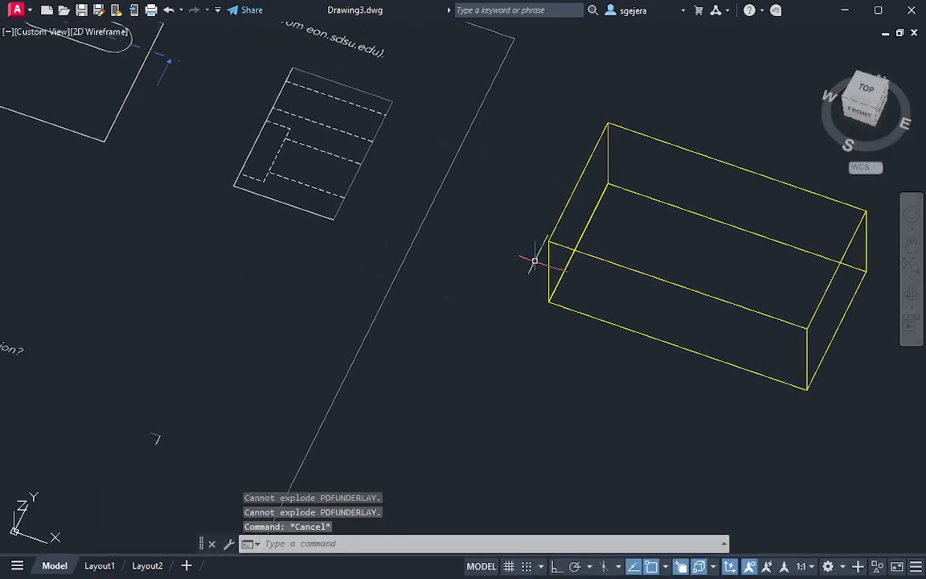
pyautogui.scroll(-2, 494, 237)
pyautogui.moveTo(491, 234); pyautogui.dragTo(498, 252, button='middle')
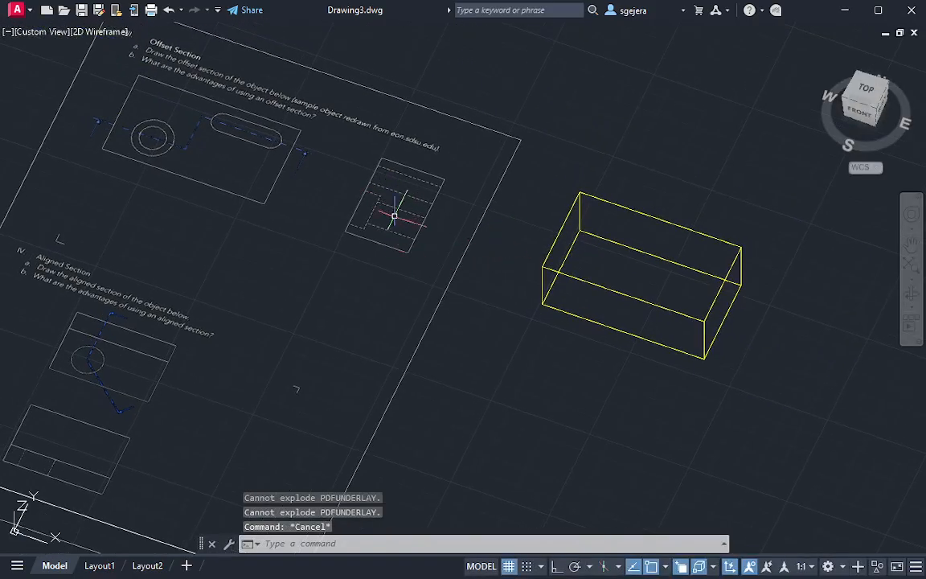
pyautogui.scroll(5, 275, 149)
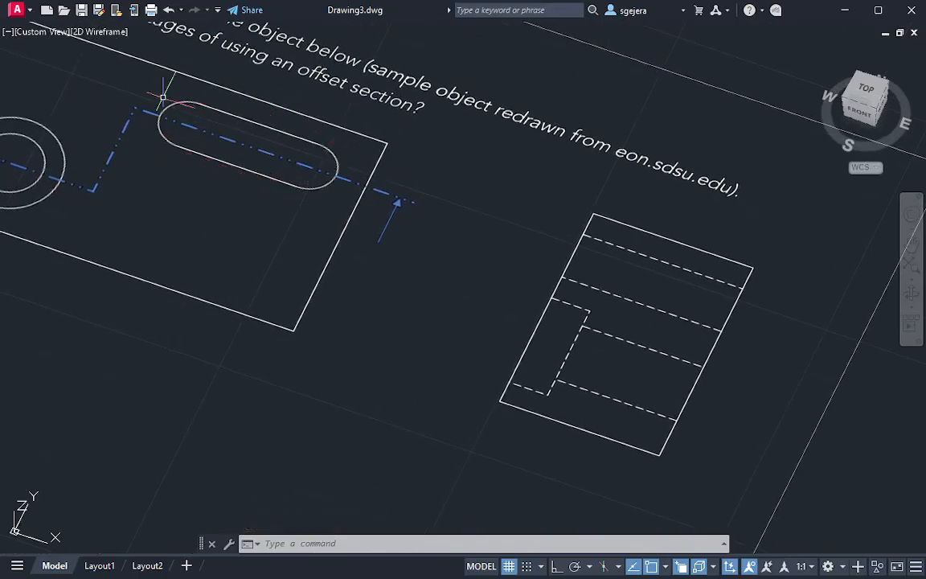
pyautogui.scroll(-2, 326, 173)
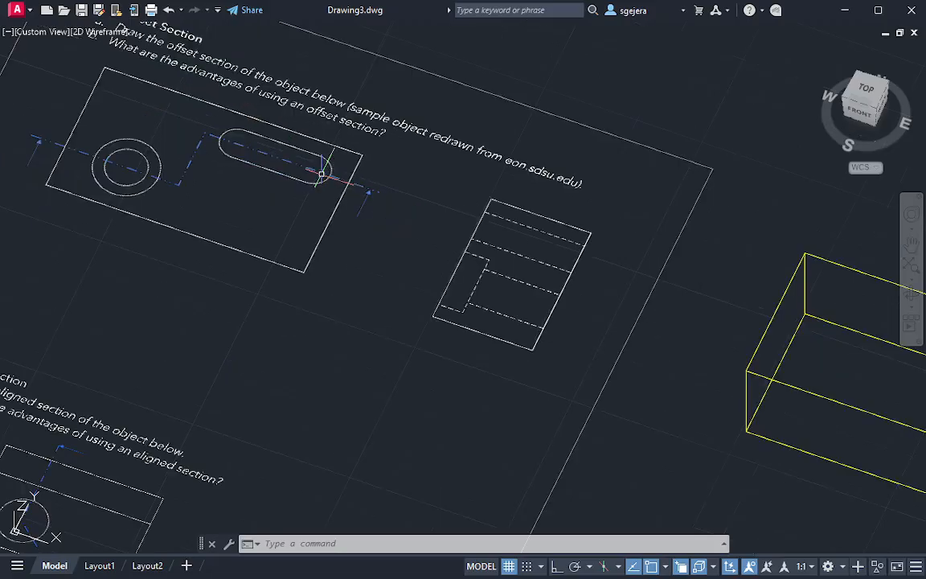
pyautogui.moveTo(343, 170); pyautogui.dragTo(265, 145, button='middle')
pyautogui.moveTo(657, 297); pyautogui.dragTo(532, 273, button='middle')
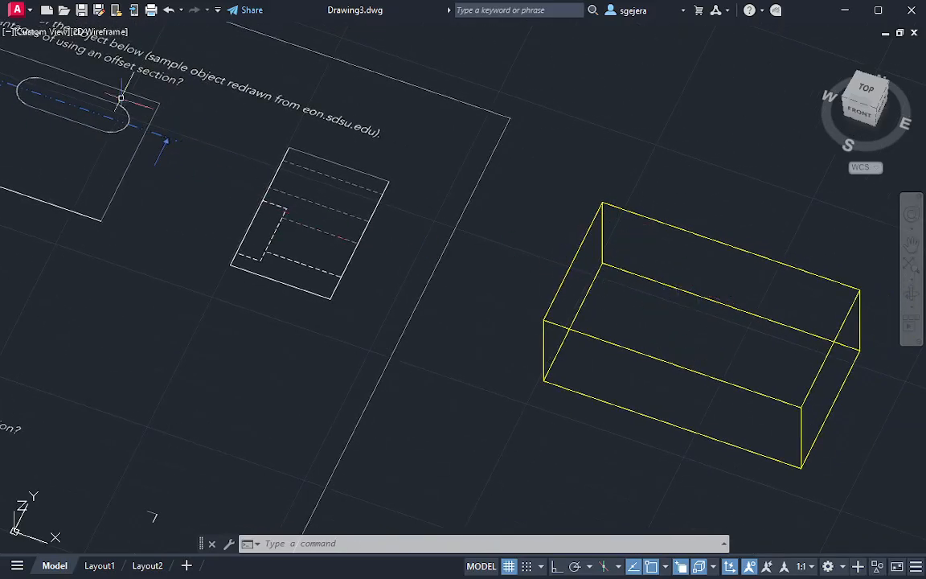
# Switch to the top view and draw a vertical guide line tangent to the left end of the slot
pyautogui.click(865, 90)
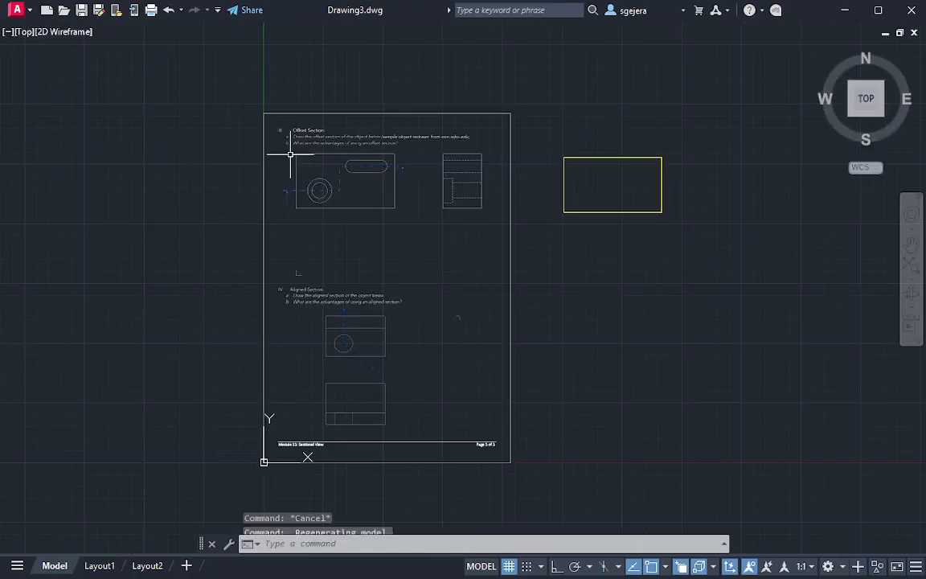
pyautogui.scroll(8, 358, 175)
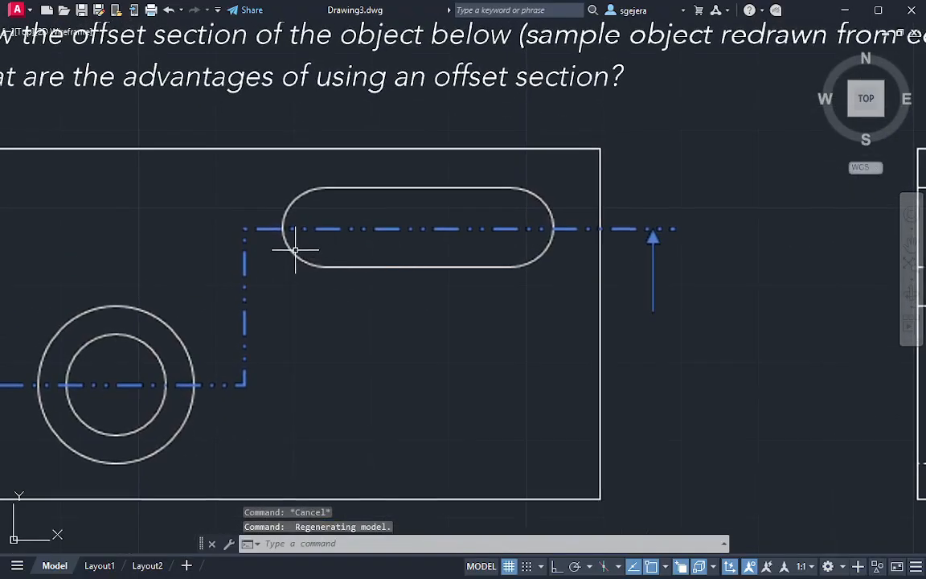
pyautogui.write('l')
pyautogui.press('Return')
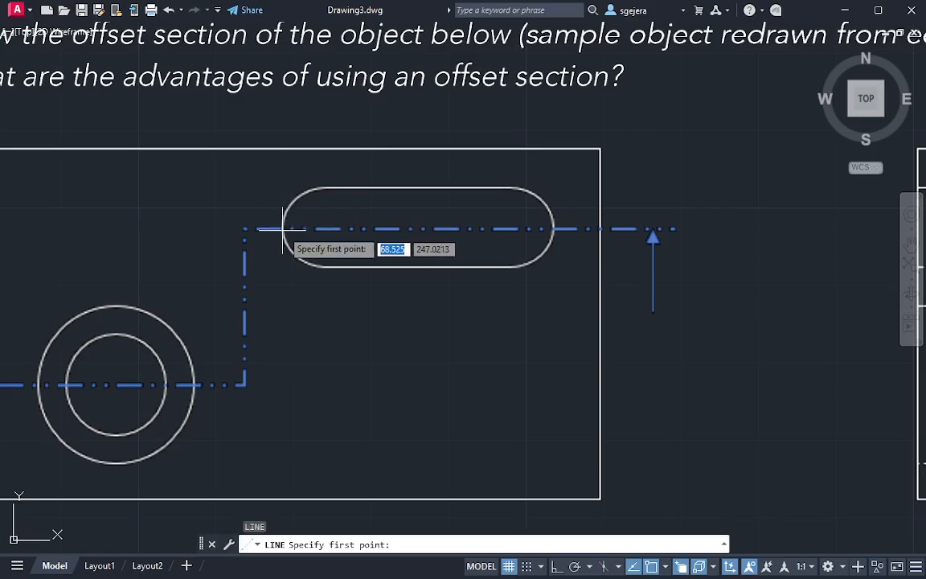
pyautogui.click(281, 187)
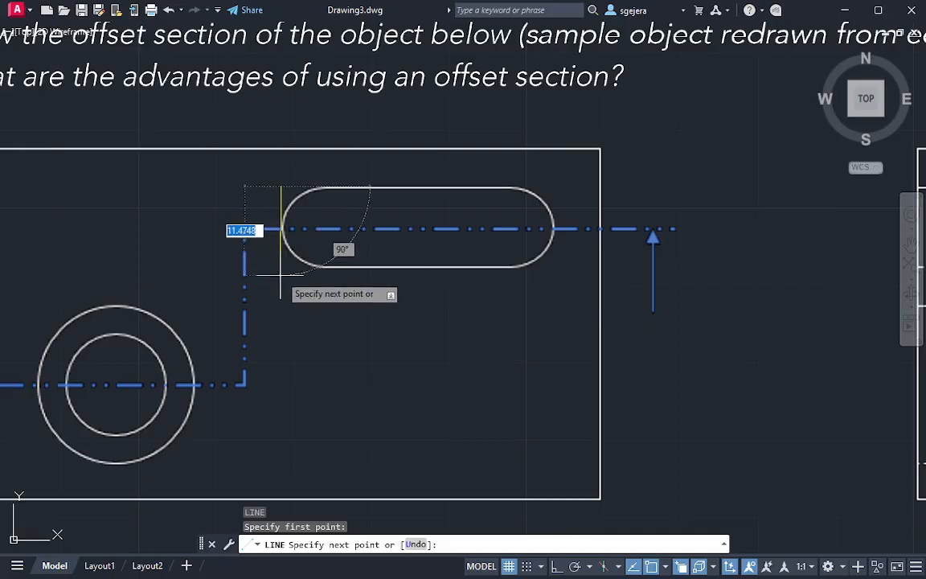
pyautogui.press('F8')
pyautogui.click(281, 287)
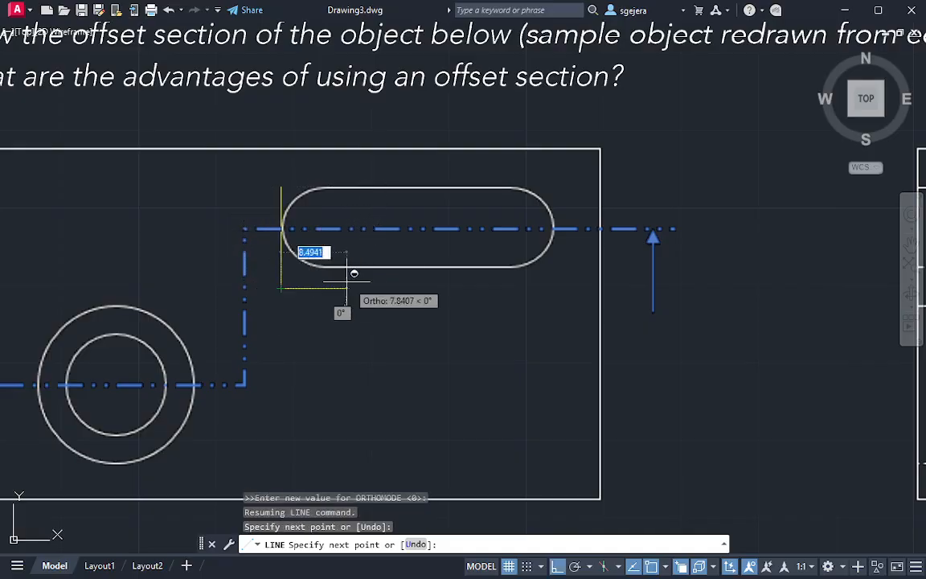
pyautogui.press('Escape')
# Draw horizontal guide lines along the slot's upper and lower edges, extending past its ends
pyautogui.press('space')
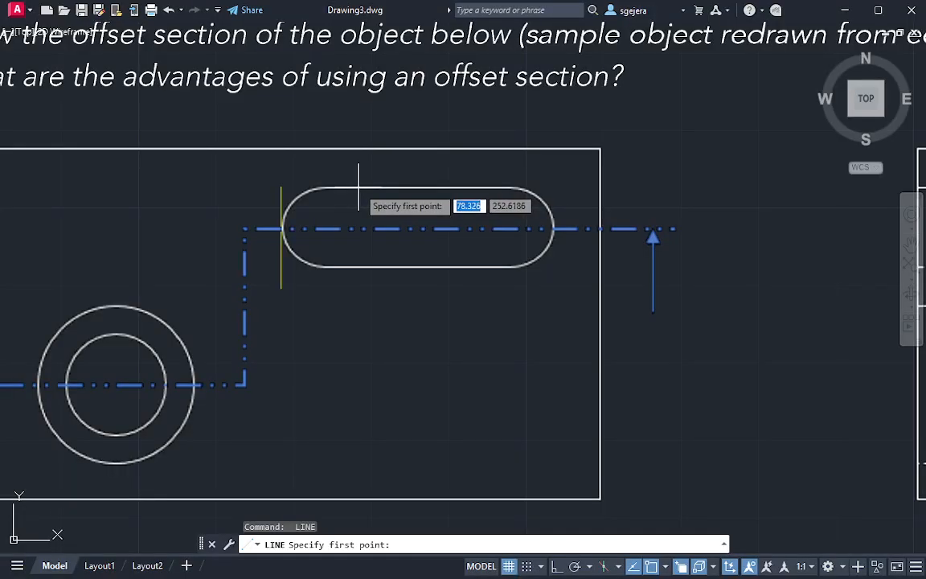
pyautogui.click(360, 186)
pyautogui.click(216, 186)
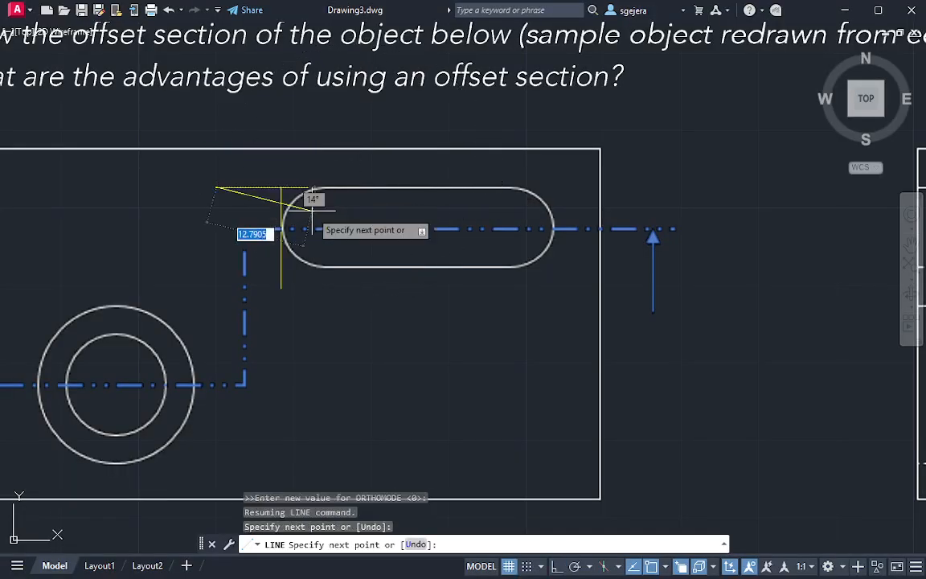
pyautogui.press('Escape')
pyautogui.press('space')
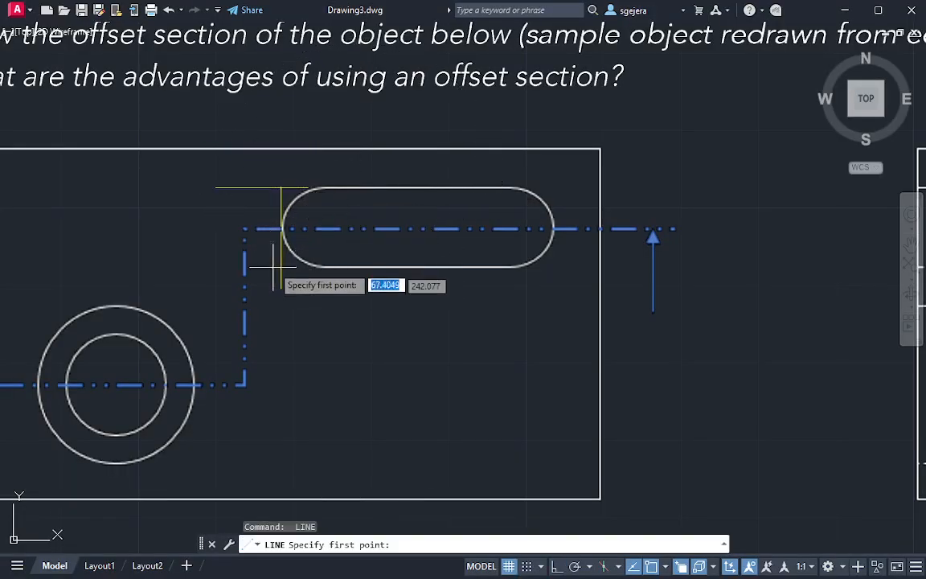
pyautogui.click(321, 267)
pyautogui.press('F8')
pyautogui.click(589, 267)
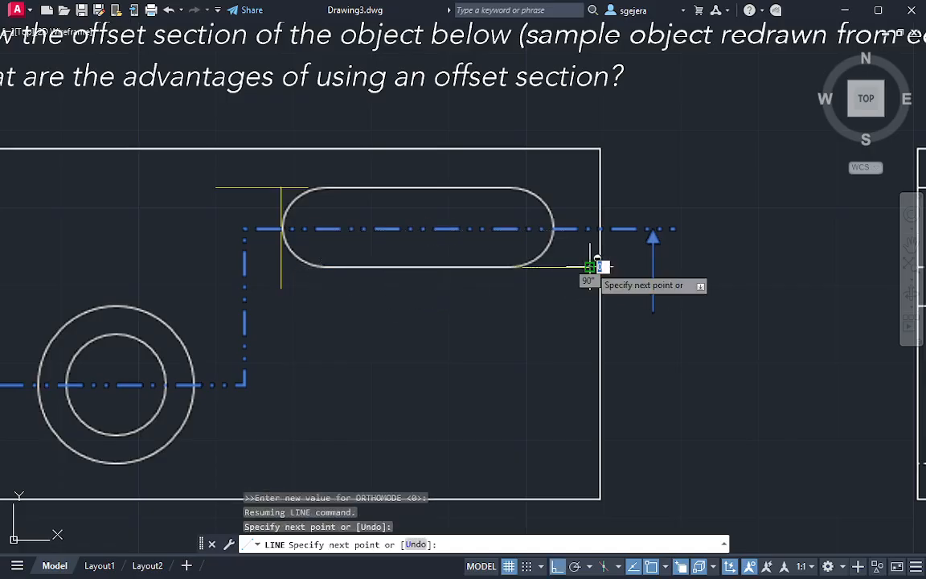
pyautogui.press('Escape')
# Draw a vertical guide line downward from the slot's right end, starting on the section line
pyautogui.press('space')
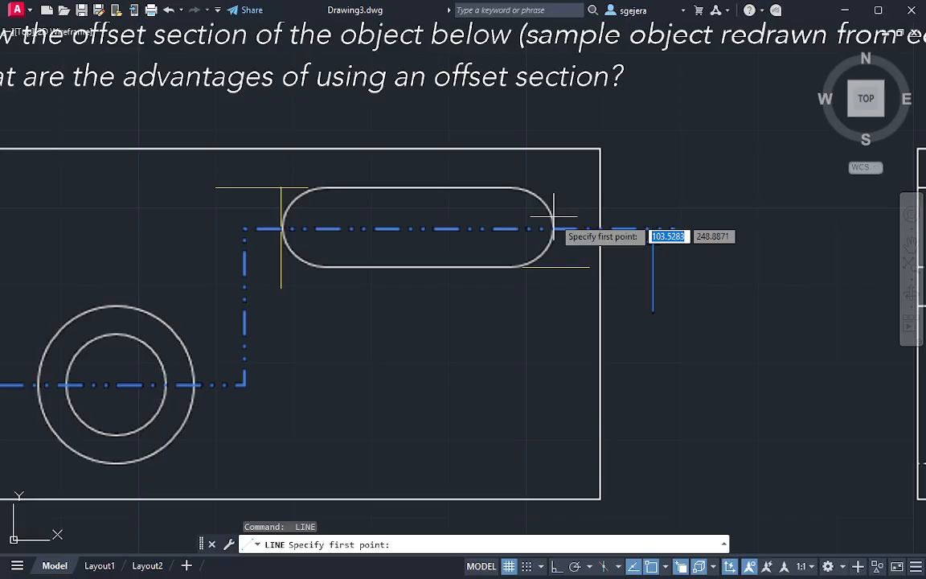
pyautogui.click(554, 230)
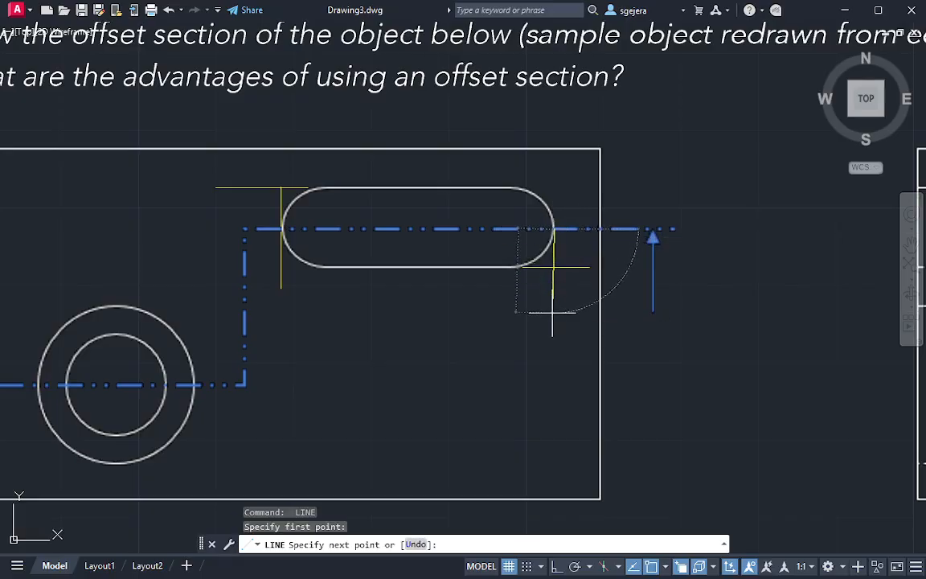
pyautogui.keyDown('shift'); pyautogui.click(562, 328); pyautogui.keyUp('shift')
pyautogui.press('Escape')
pyautogui.press('Escape')
# Draw a rectangle about 10.4 high enclosing the slot, using the guide line intersections as opposite corners
pyautogui.write('rec')
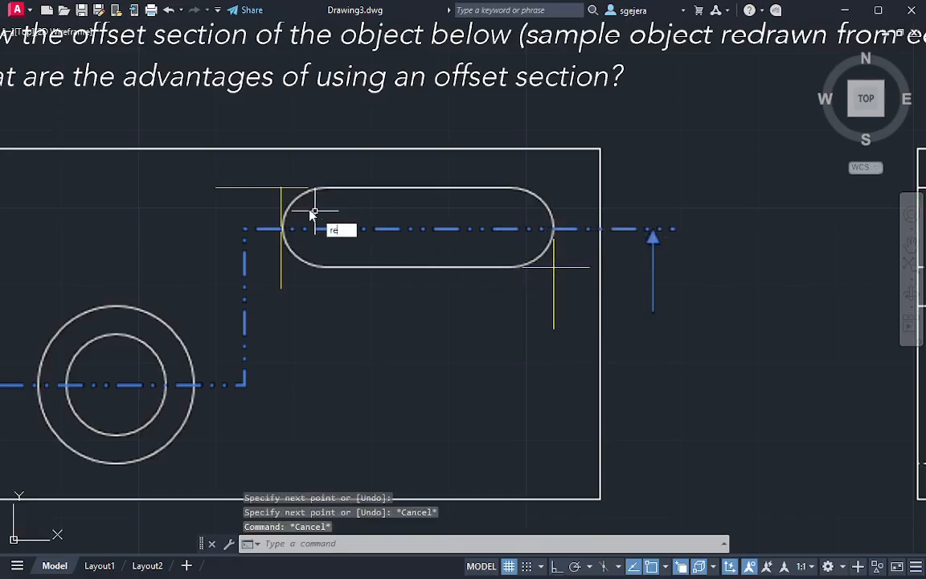
pyautogui.press('Return')
pyautogui.click(281, 186)
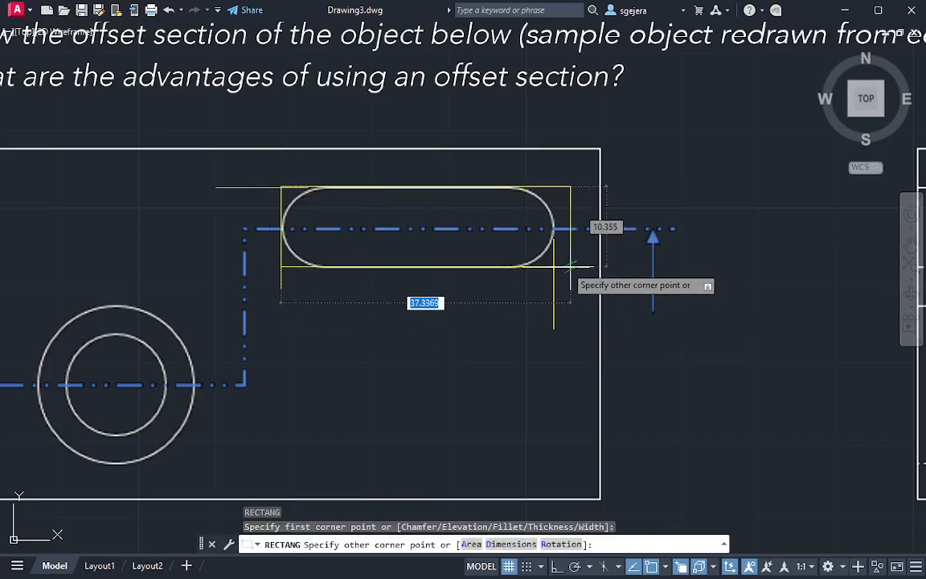
pyautogui.press('Escape')
# Erase the four guide lines around the slot, keeping the enclosing rectangle
pyautogui.click(591, 256)
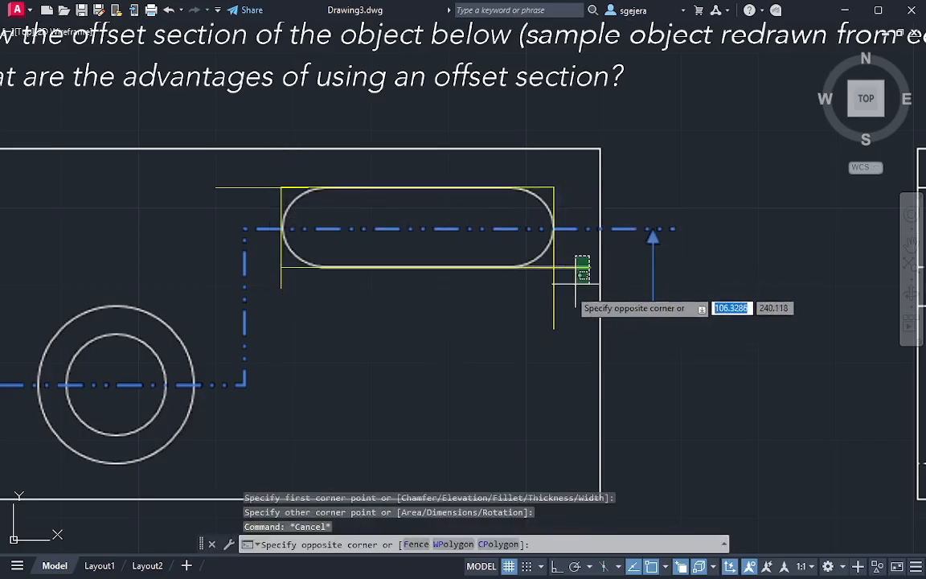
pyautogui.click(558, 304)
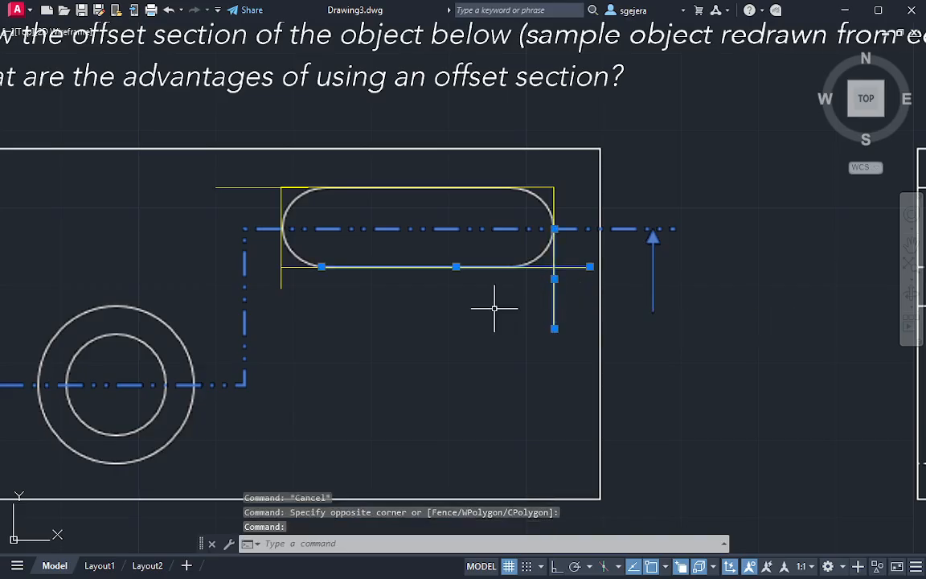
pyautogui.press('Delete')
pyautogui.click(297, 281)
pyautogui.click(267, 278)
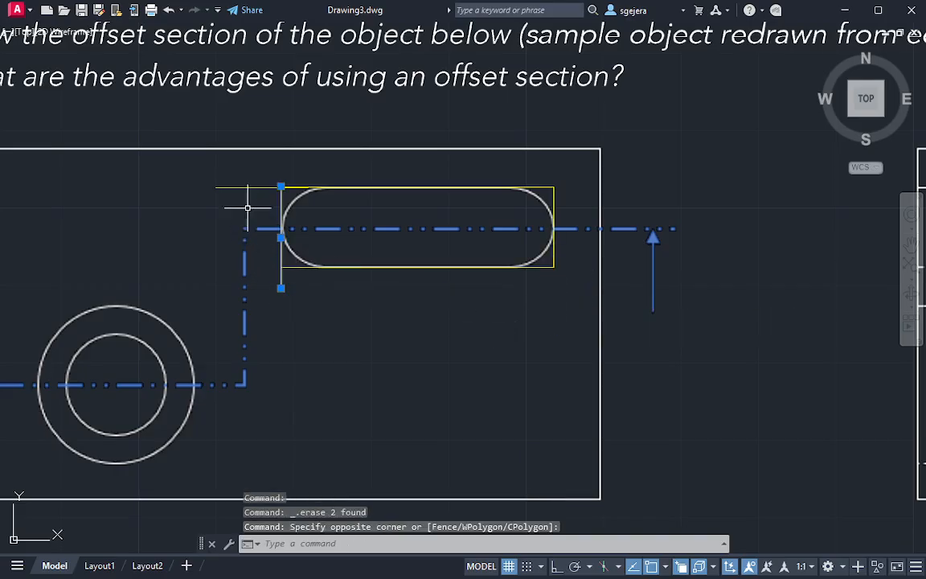
pyautogui.click(246, 175)
pyautogui.click(199, 200)
pyautogui.press('Delete')
pyautogui.moveTo(523, 273); pyautogui.dragTo(471, 254, button='middle')
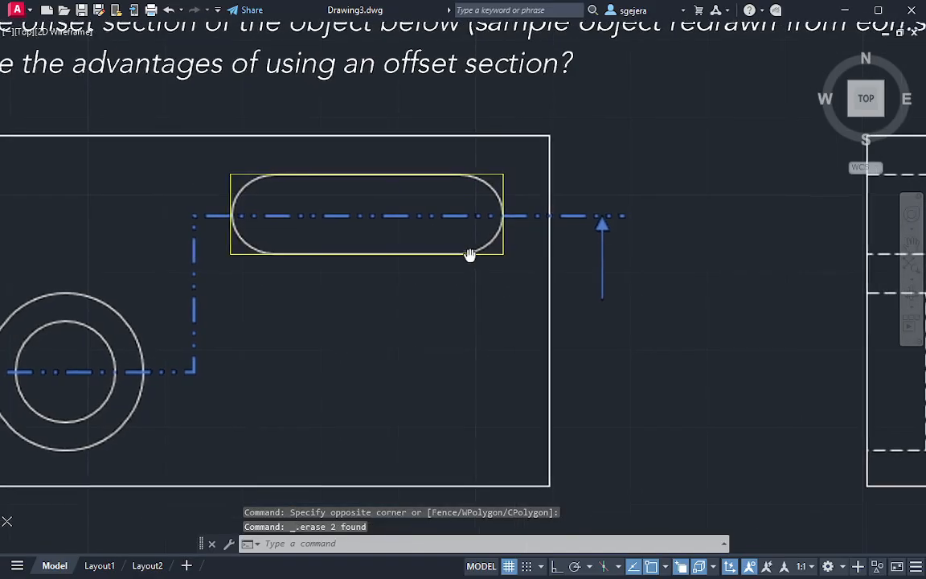
pyautogui.click(295, 264)
pyautogui.click(272, 263)
pyautogui.click(239, 259)
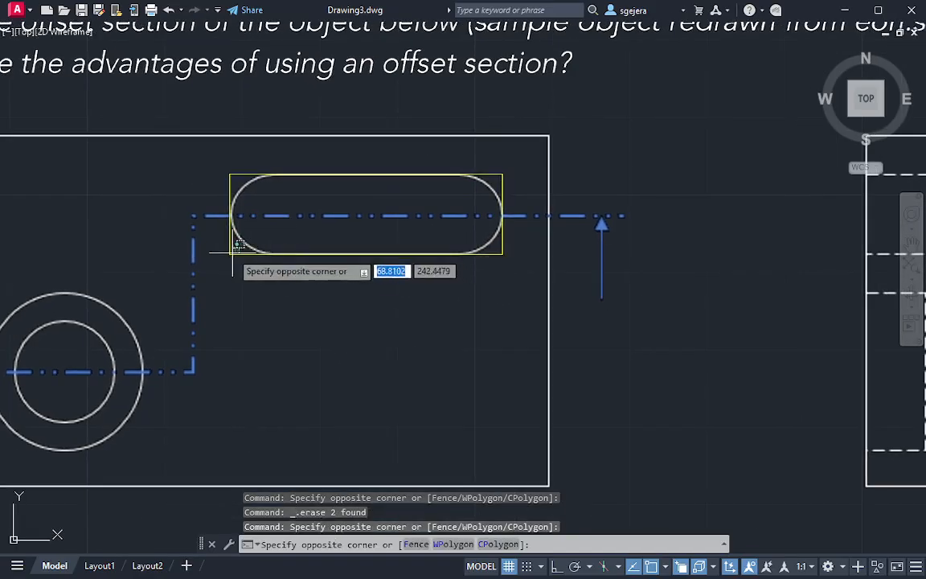
pyautogui.click(225, 250)
pyautogui.press('Escape')
# Try to fit a circle to the slot's left rounded end with its center on the section line
pyautogui.scroll(2, 219, 188)
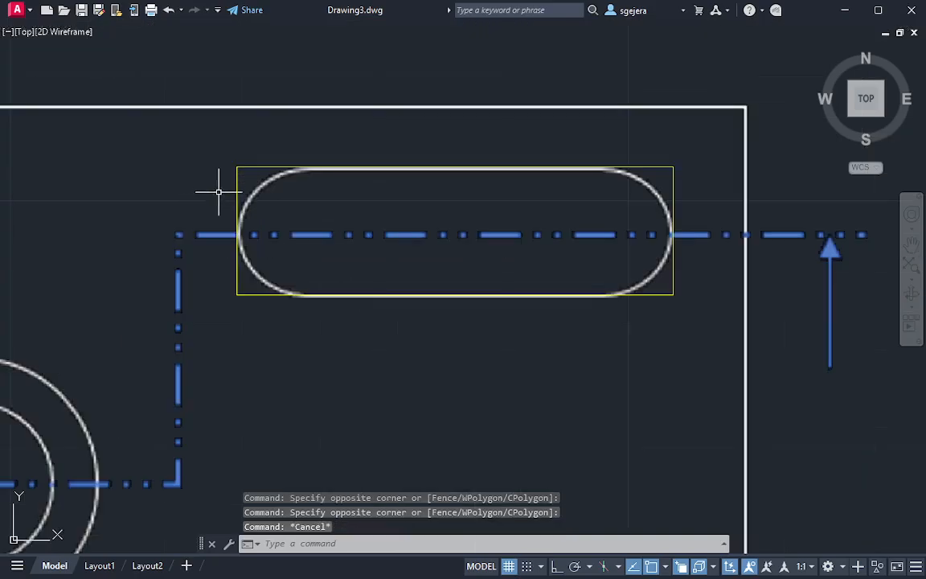
pyautogui.write('c')
pyautogui.press('Return')
pyautogui.click(305, 235)
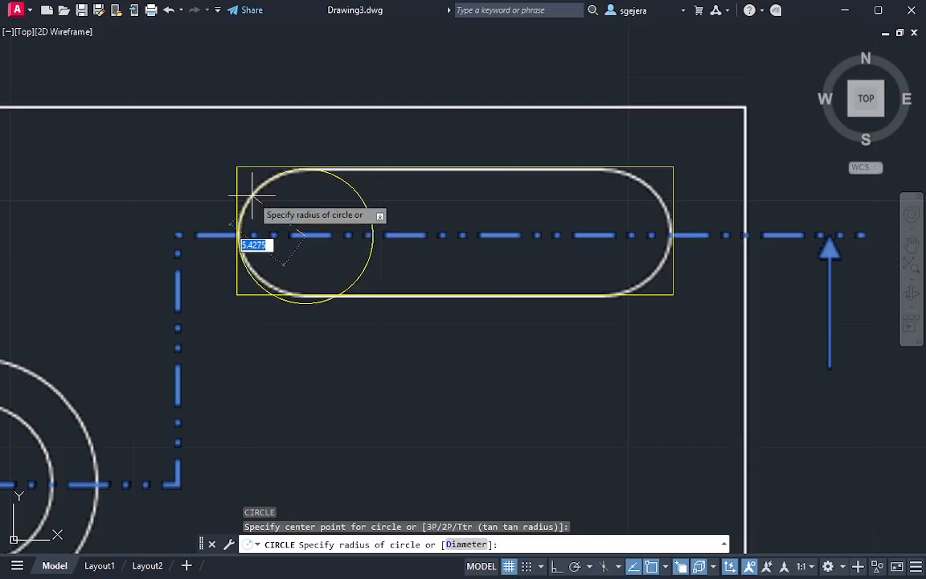
pyautogui.press('Escape')
pyautogui.write('c')
pyautogui.press('Return')
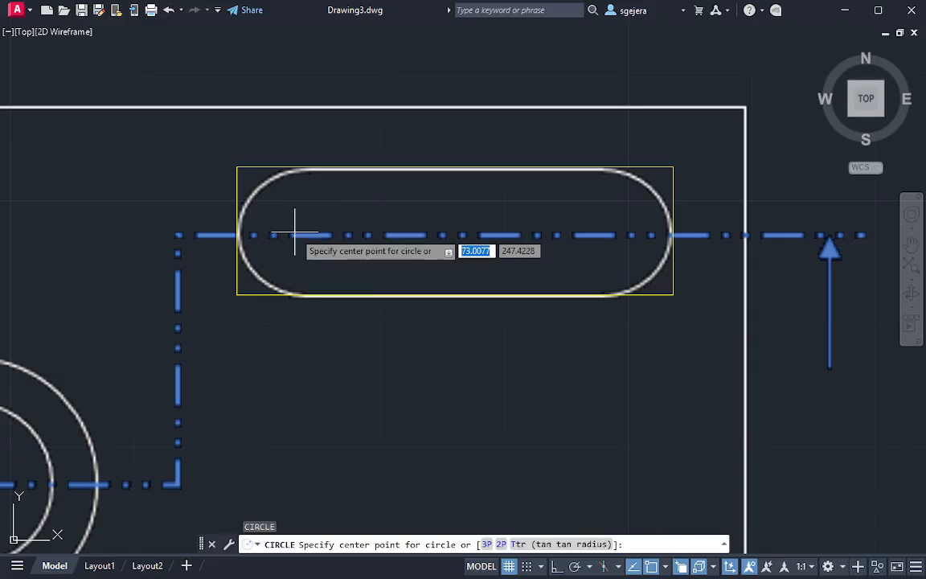
pyautogui.click(295, 235)
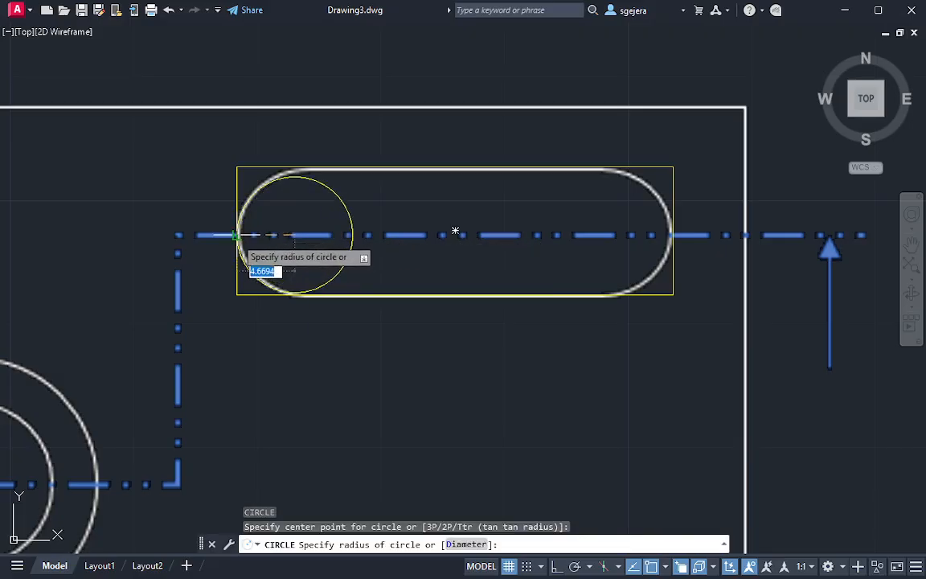
pyautogui.press('Escape')
pyautogui.write('c')
pyautogui.press('Return')
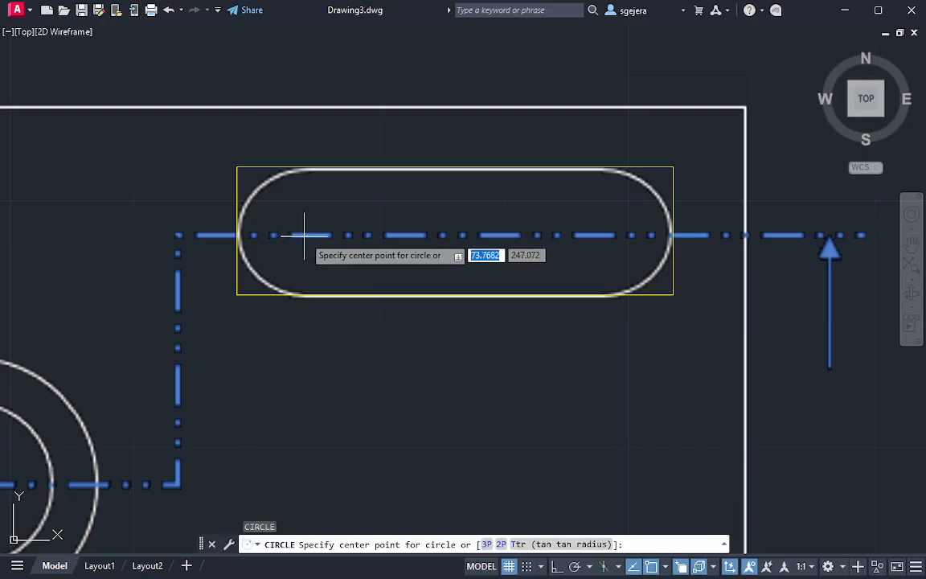
pyautogui.click(303, 235)
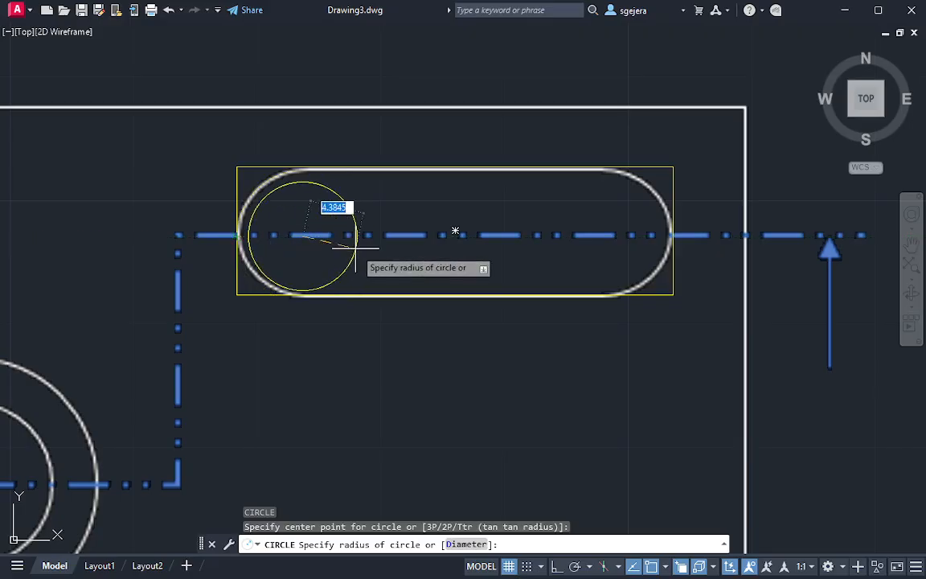
pyautogui.press('Escape')
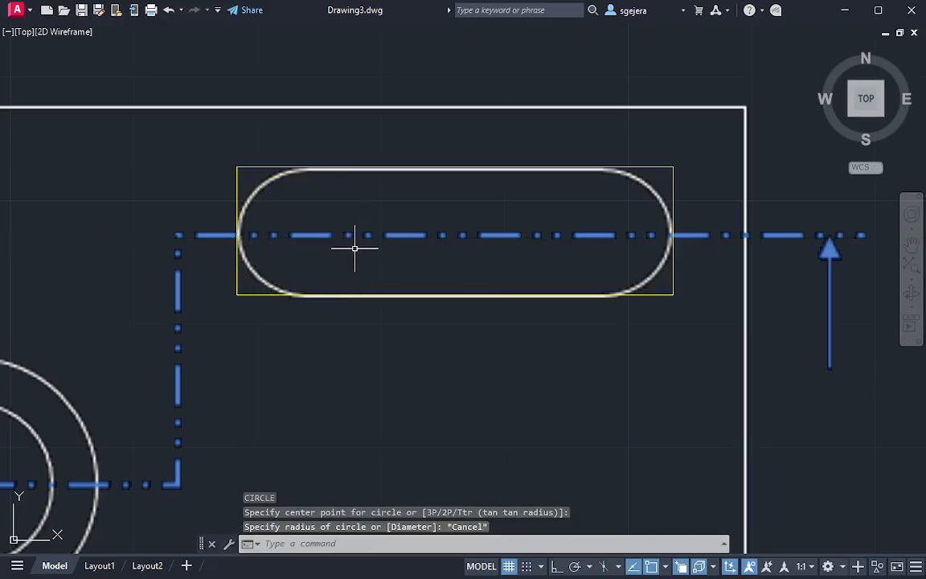
# Measure the height of the slot's enclosing rectangle with a temporary circle centered on its lower-left corner
pyautogui.click(233, 234)
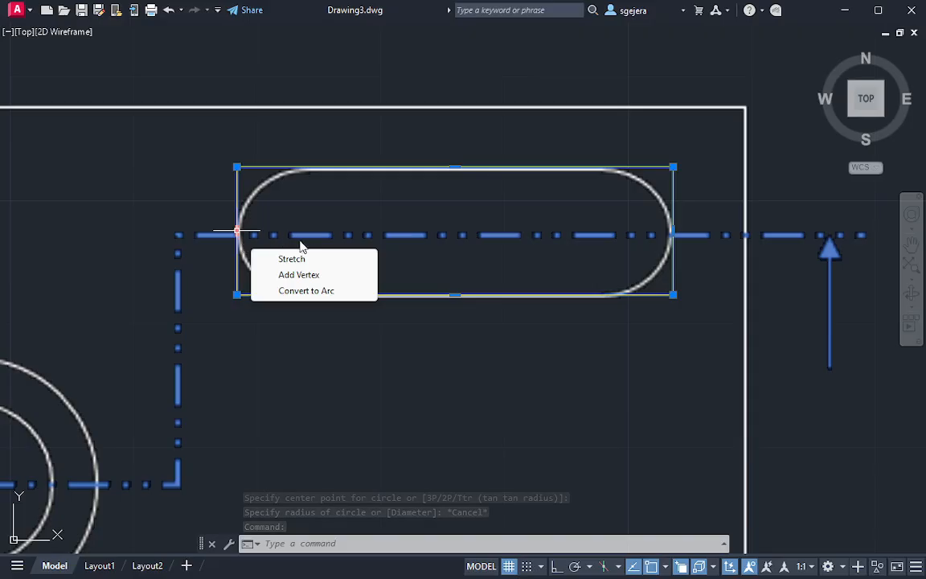
pyautogui.press('Escape')
pyautogui.click(241, 207)
pyautogui.click(238, 201)
pyautogui.press('Escape')
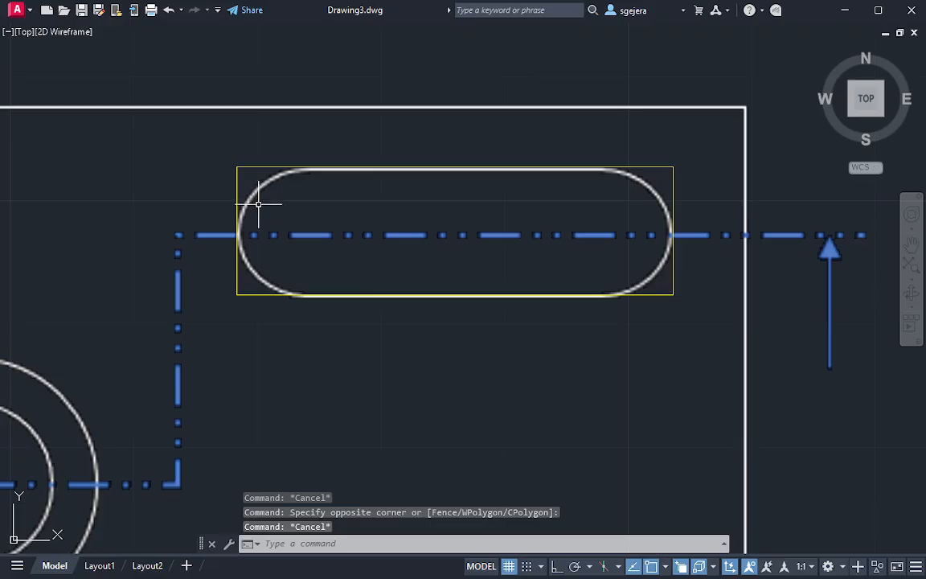
pyautogui.write('c')
pyautogui.press('Return')
pyautogui.click(237, 294)
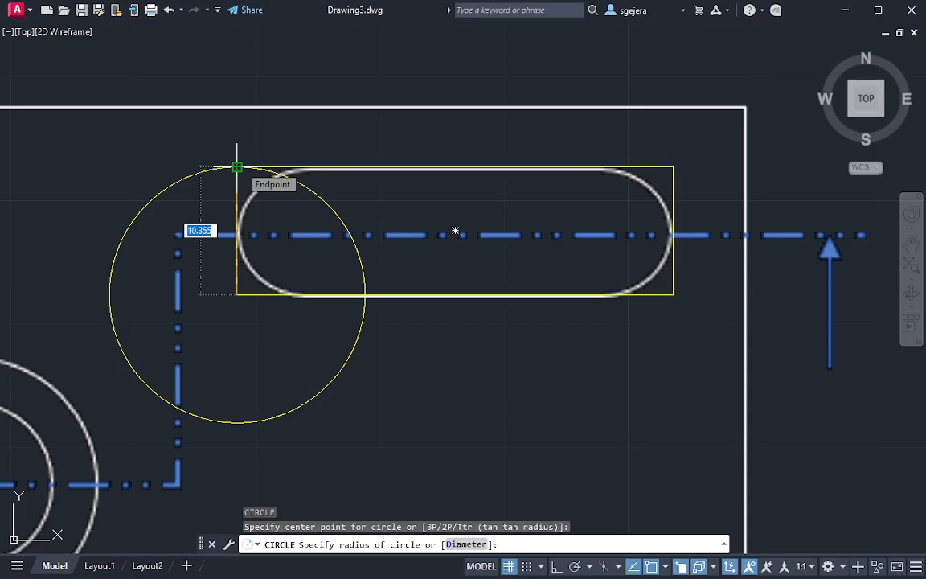
pyautogui.press('Escape')
# Switch to Calculator, divide the rectangle height 10.355 by 2 to get the slot's end radius, and return to the drawing
pyautogui.press('super')
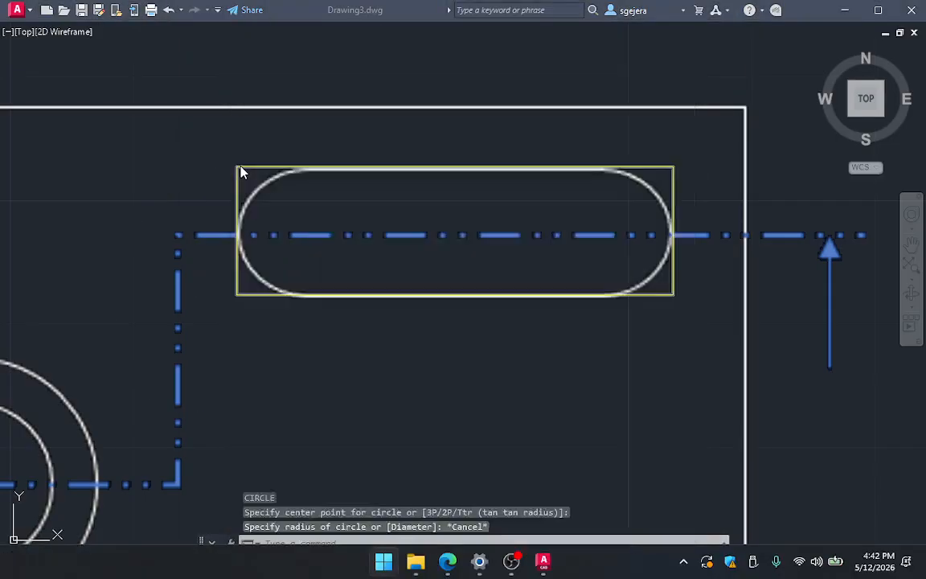
pyautogui.write('calc')
pyautogui.press('Return')
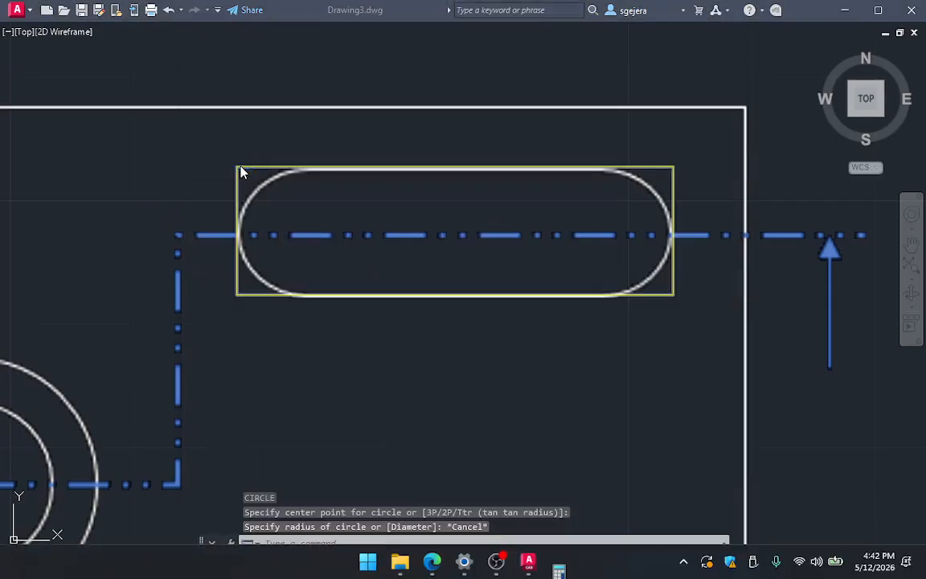
pyautogui.write('10.')
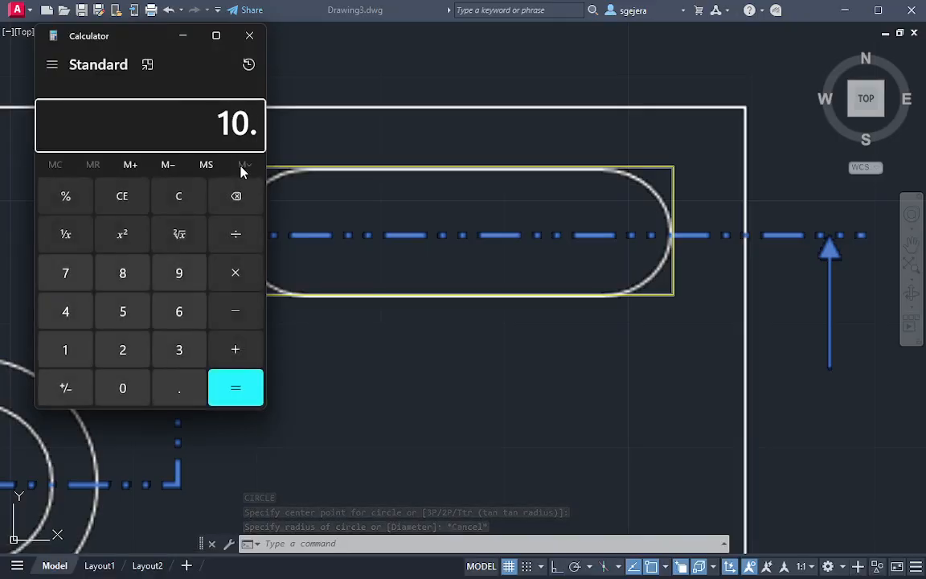
pyautogui.write('355/2')
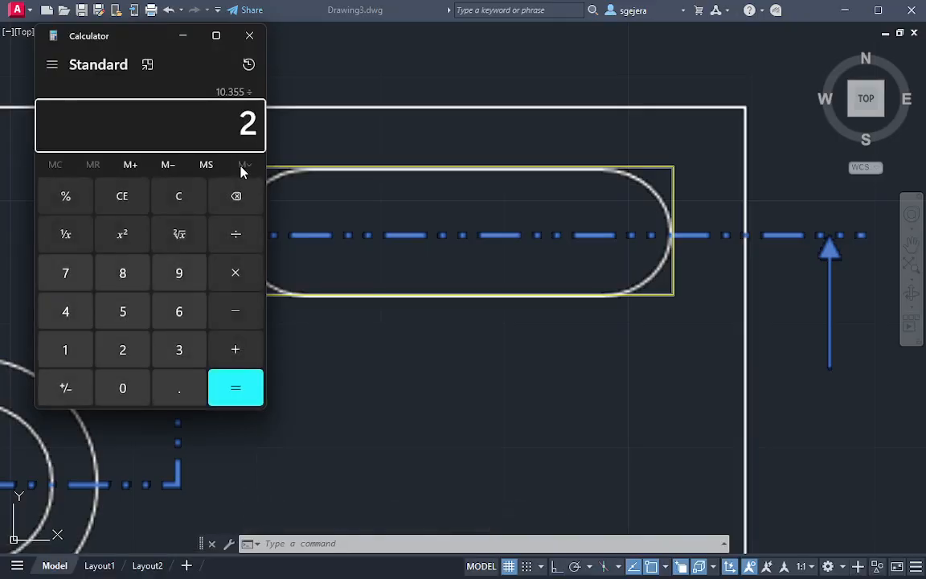
pyautogui.press('Return')
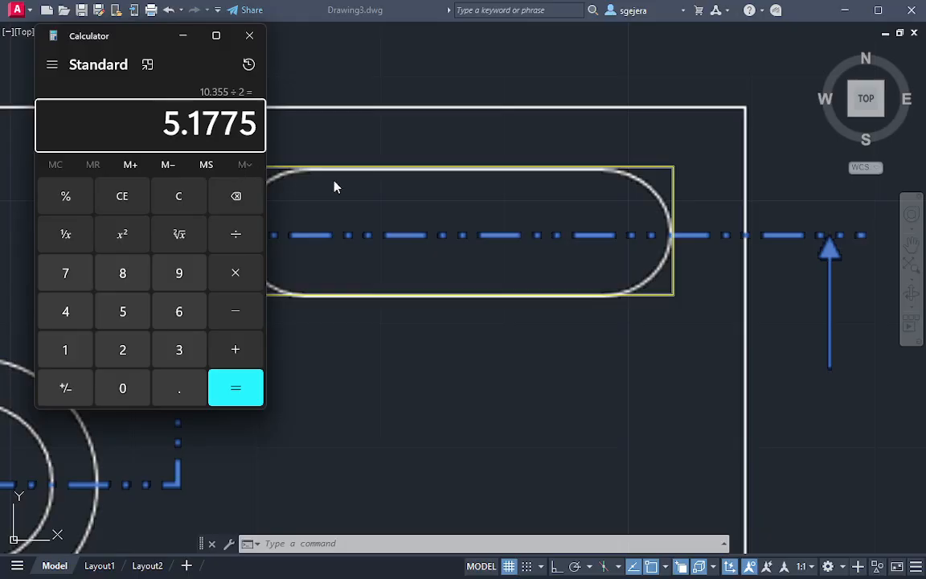
pyautogui.press('Escape')
pyautogui.click(388, 239)
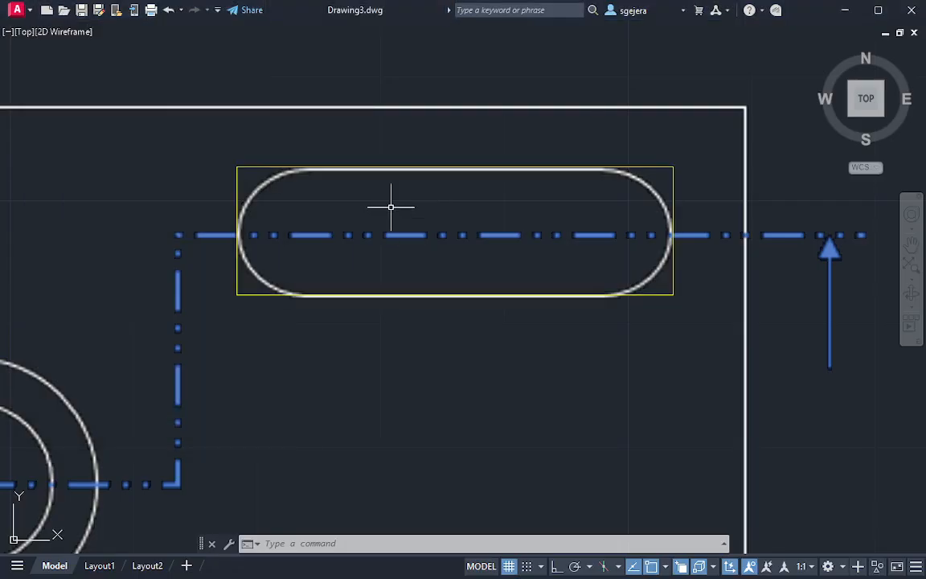
pyautogui.write('r')
pyautogui.press('Return')
pyautogui.press('Escape')
pyautogui.press('Escape')
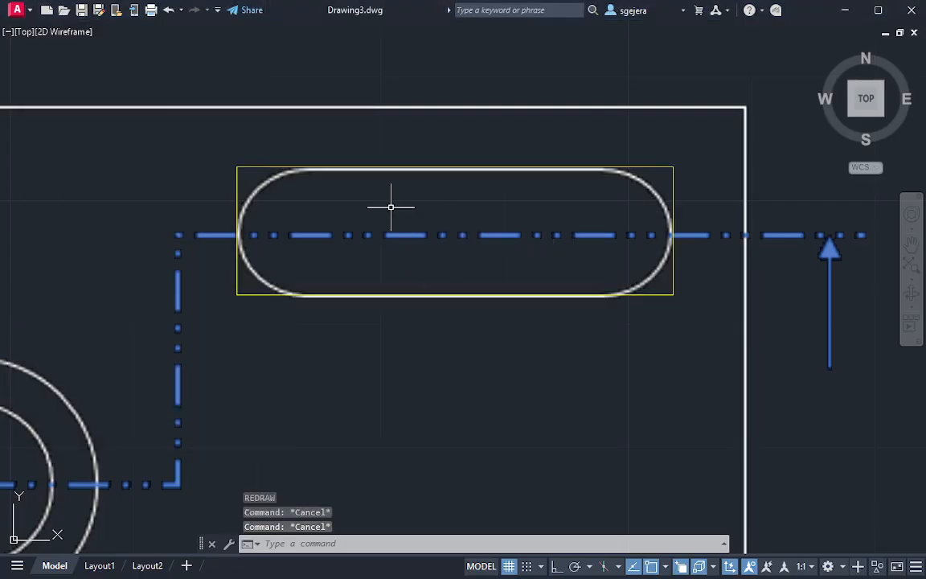
# Fillet all corners of the slot's enclosing rectangle as a polyline with radius 5.17
pyautogui.press('Return')
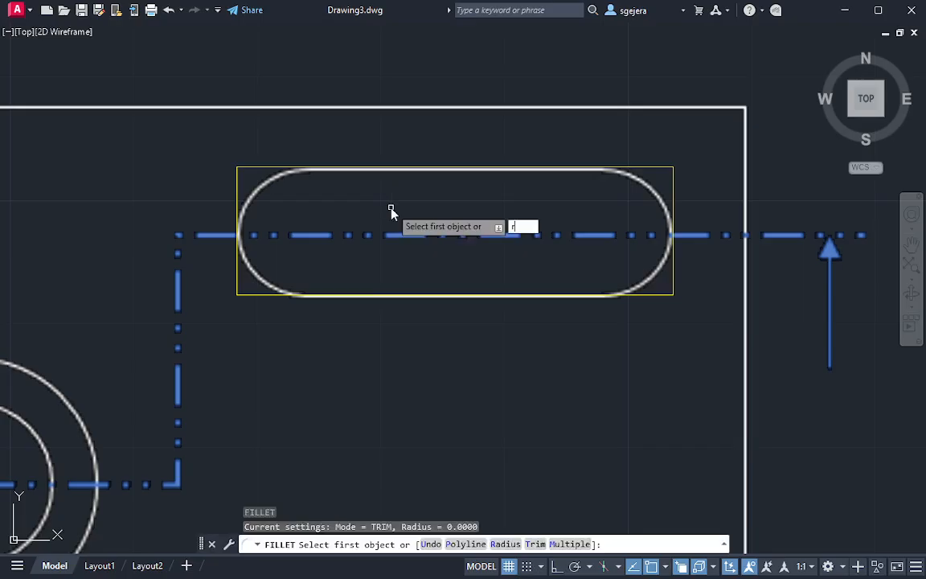
pyautogui.write('r')
pyautogui.press('Return')
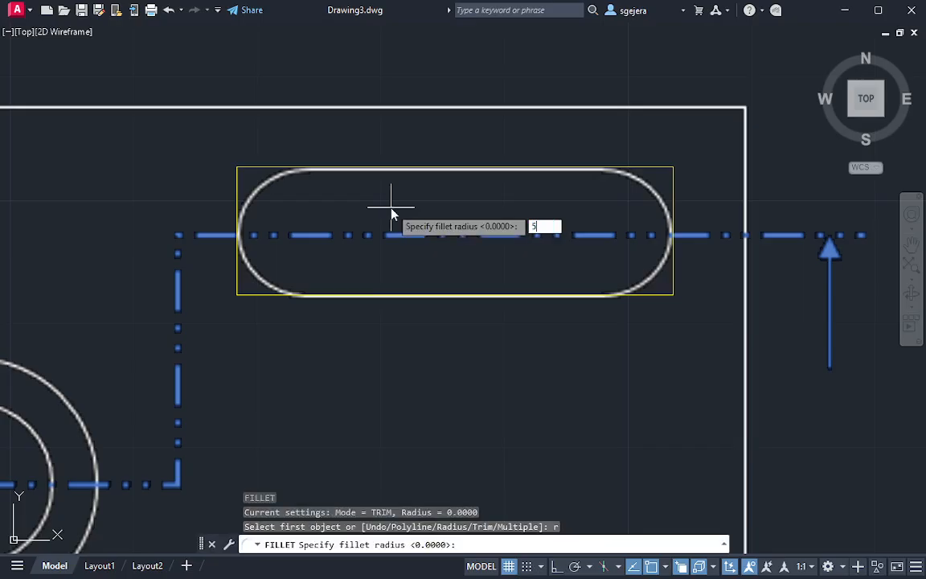
pyautogui.press('Return')
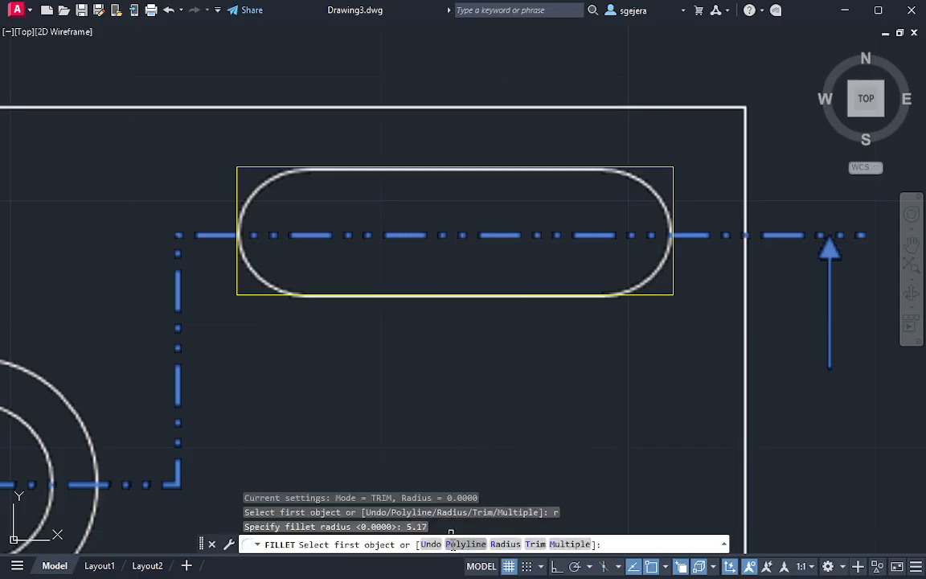
pyautogui.click(465, 544)
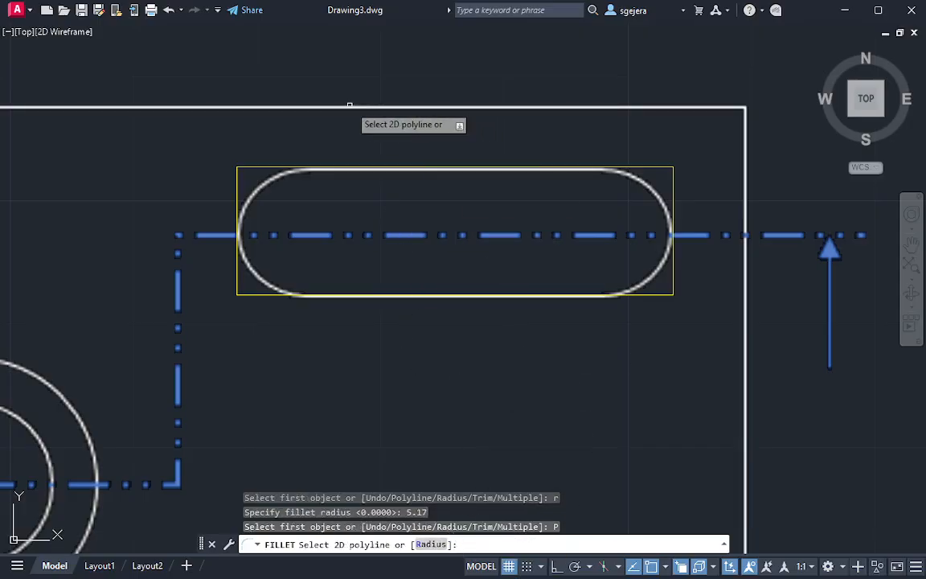
pyautogui.click(293, 166)
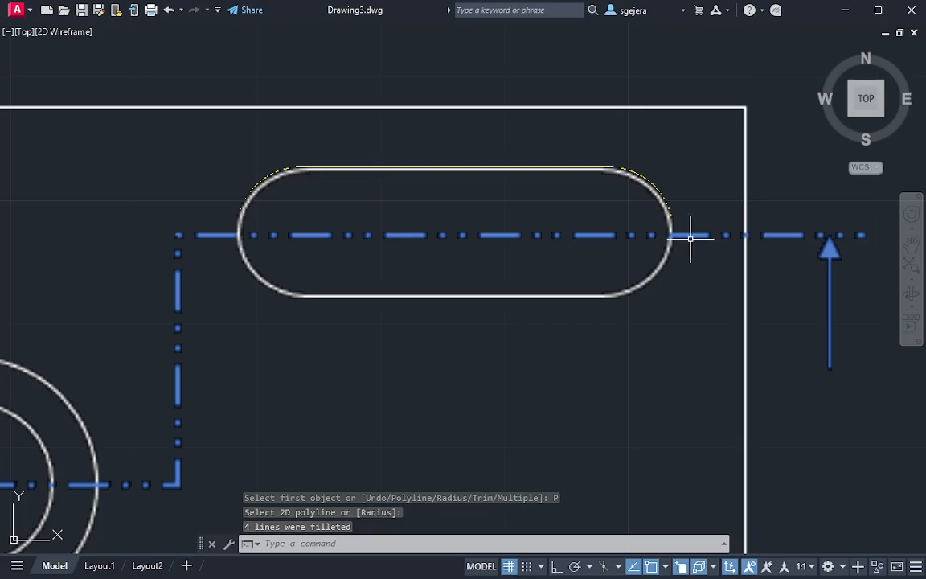
pyautogui.click(653, 184)
pyautogui.moveTo(722, 275); pyautogui.dragTo(503, 222, button='middle')
pyautogui.scroll(-4, 482, 223)
pyautogui.moveTo(592, 234); pyautogui.dragTo(331, 224, button='middle')
pyautogui.scroll(-2, 563, 222)
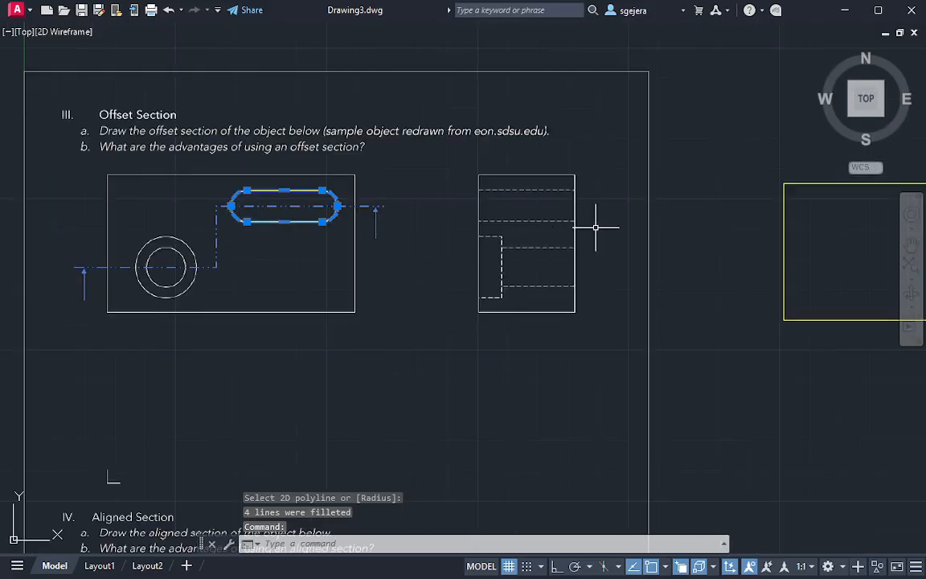
pyautogui.moveTo(627, 228); pyautogui.dragTo(463, 265, button='middle')
pyautogui.moveTo(32, 244); pyautogui.dragTo(140, 248, button='middle')
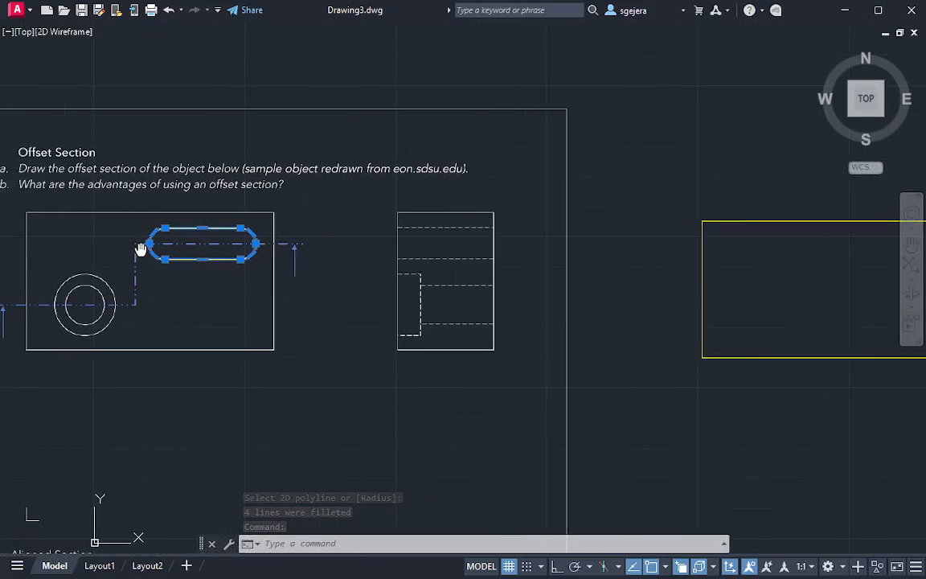
pyautogui.scroll(4, 198, 245)
pyautogui.press('Escape')
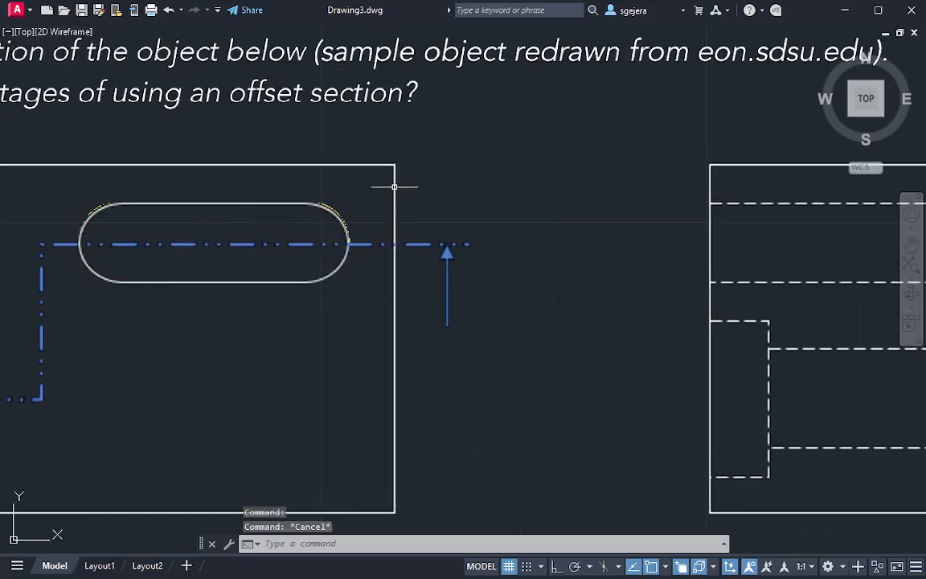
# Draw a reference rectangle about 5.73 by 10.06 from the slot's right end to the plate's upper-right corner
pyautogui.write('rec')
pyautogui.press('Return')
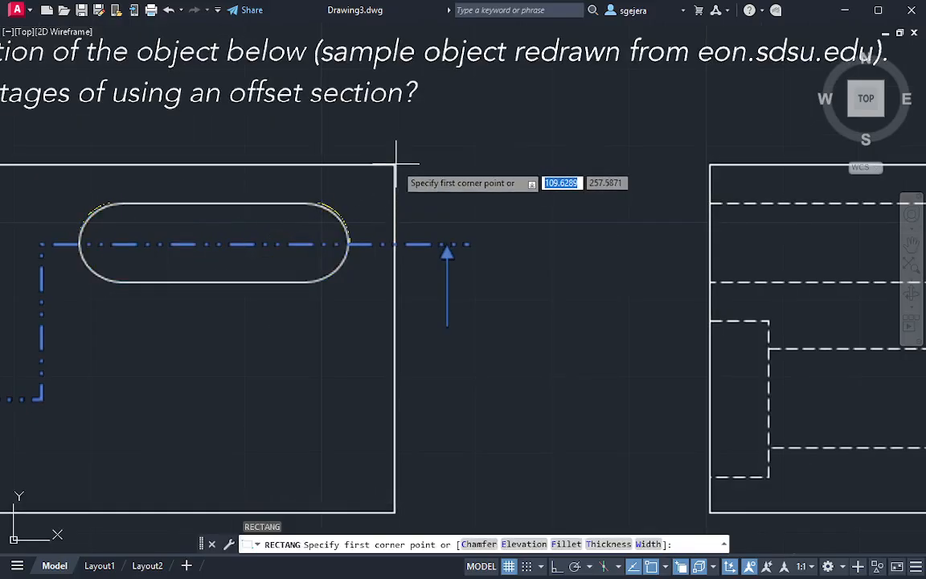
pyautogui.click(350, 241)
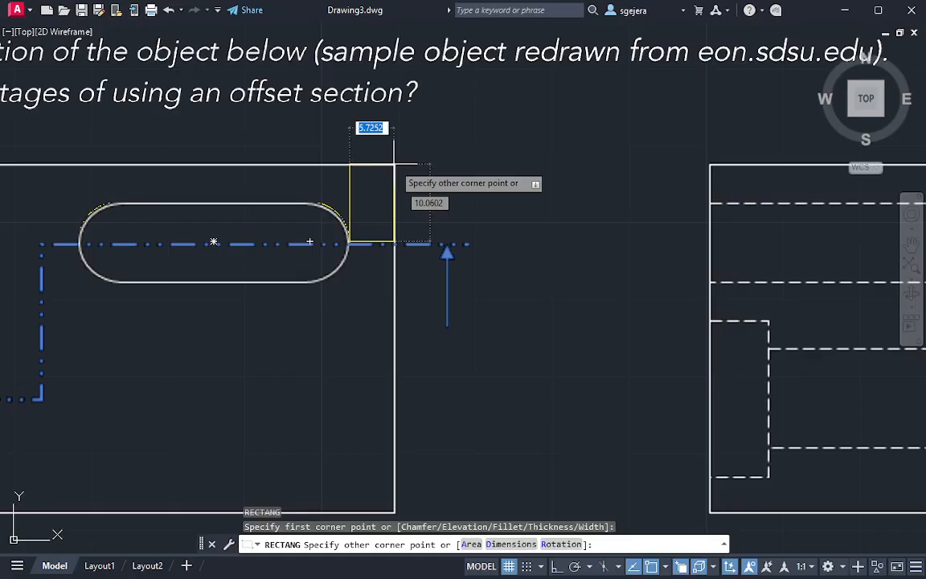
pyautogui.press('Escape')
# Move the slot outline and reference rectangle from the rectangle's upper-right corner to the matching top corner of the 3D box
pyautogui.click(422, 242)
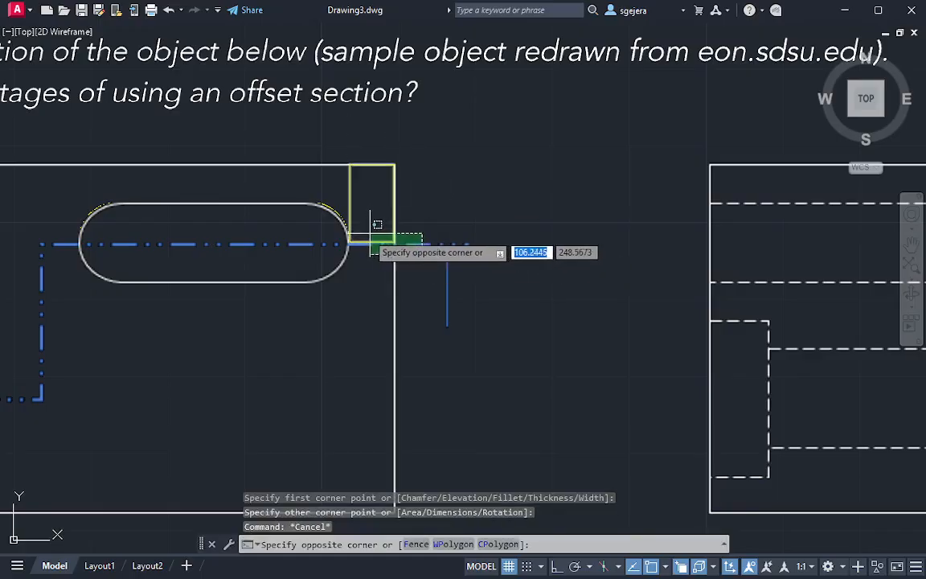
pyautogui.click(348, 230)
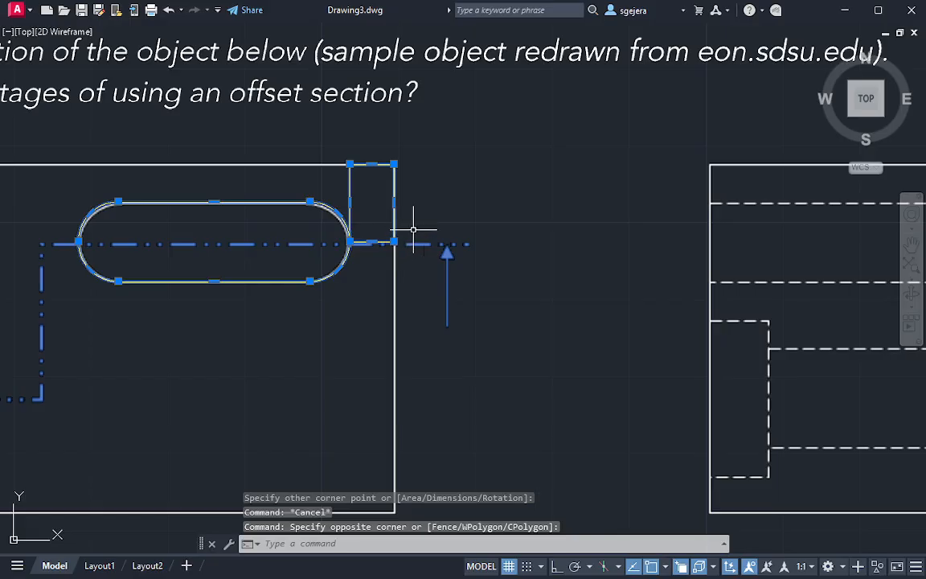
pyautogui.write('m')
pyautogui.press('Return')
pyautogui.click(394, 164)
pyautogui.moveTo(591, 252); pyautogui.dragTo(11, 221, button='middle')
pyautogui.moveTo(720, 231); pyautogui.dragTo(184, 180, button='middle')
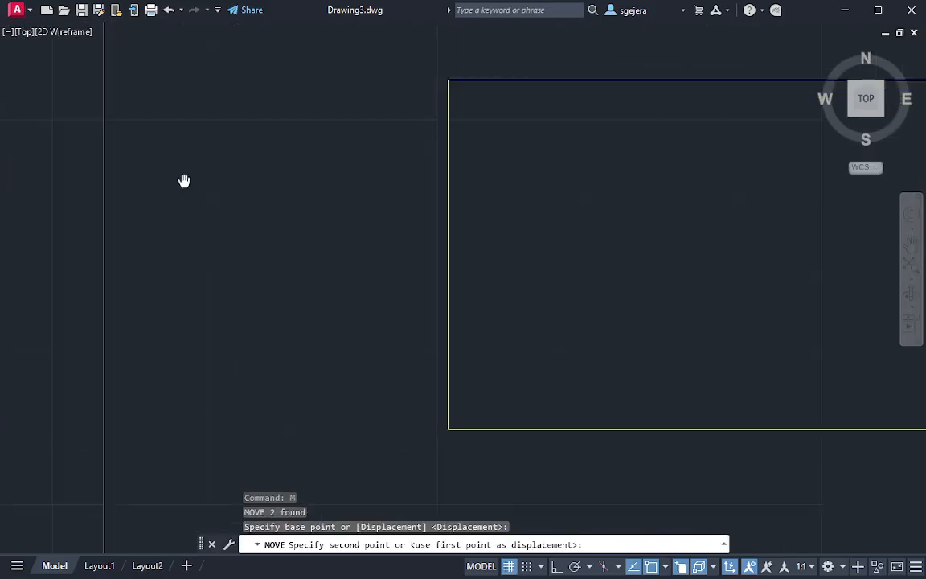
pyautogui.moveTo(899, 213); pyautogui.dragTo(719, 197, button='middle')
pyautogui.keyDown('shift'); pyautogui.moveTo(833, 165); pyautogui.dragTo(817, 131, button='middle'); pyautogui.keyUp('shift')
pyautogui.moveTo(765, 216); pyautogui.dragTo(608, 77, button='middle')
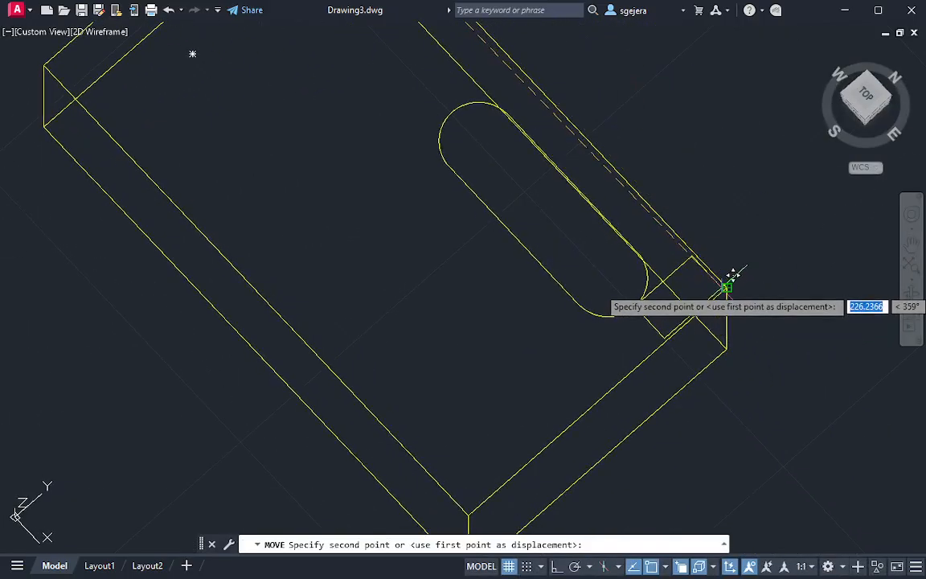
pyautogui.press('Escape')
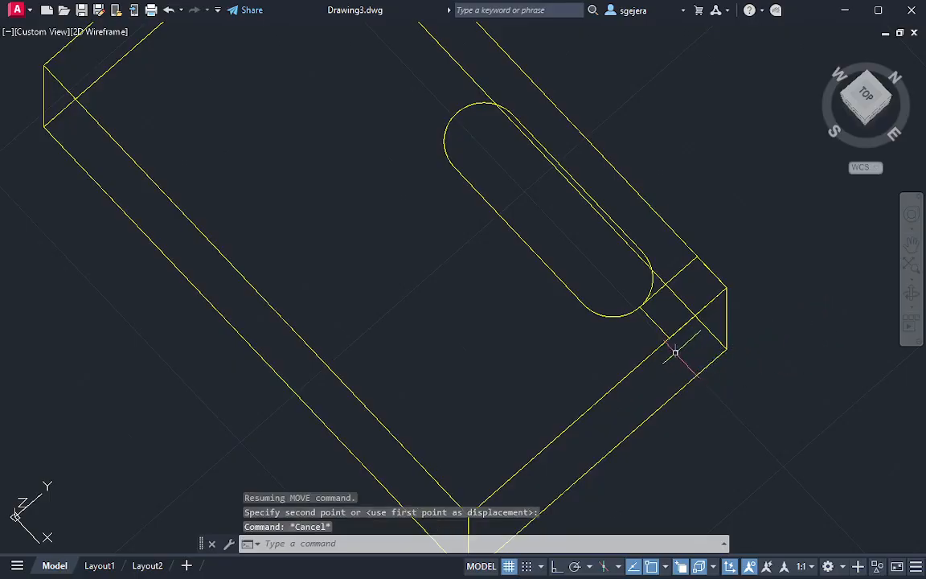
# Erase the small reference rectangle between the slot and the corner of the 3D box
pyautogui.click(652, 320)
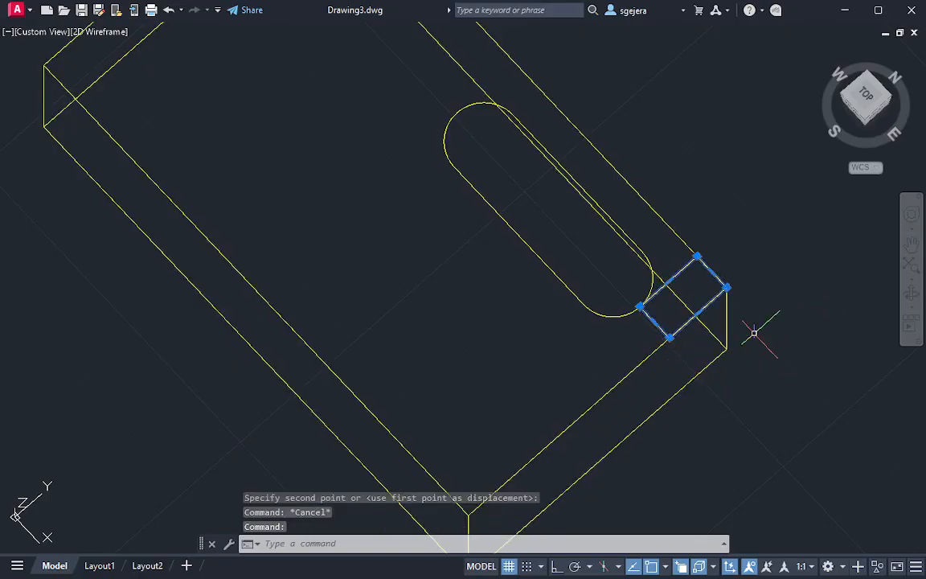
pyautogui.press('Escape')
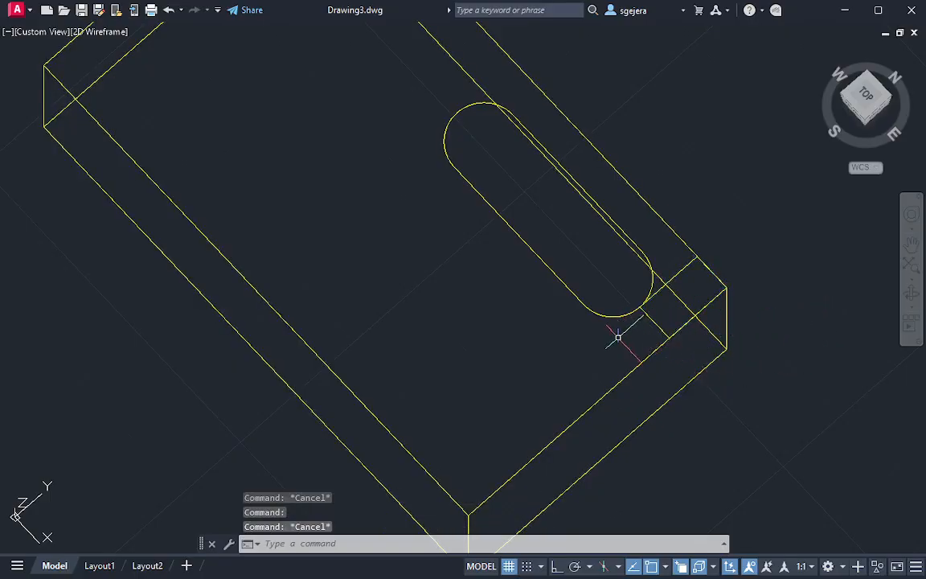
pyautogui.moveTo(617, 337)
pyautogui.keyDown('shift'); pyautogui.mouseDown(button='middle')
pyautogui.moveTo(629, 347)
pyautogui.moveTo(659, 333)
pyautogui.moveTo(662, 303)
pyautogui.moveTo(699, 397)
pyautogui.mouseUp(button='middle'); pyautogui.keyUp('shift')
pyautogui.scroll(-2, 662, 309)
pyautogui.scroll(-3, 654, 364)
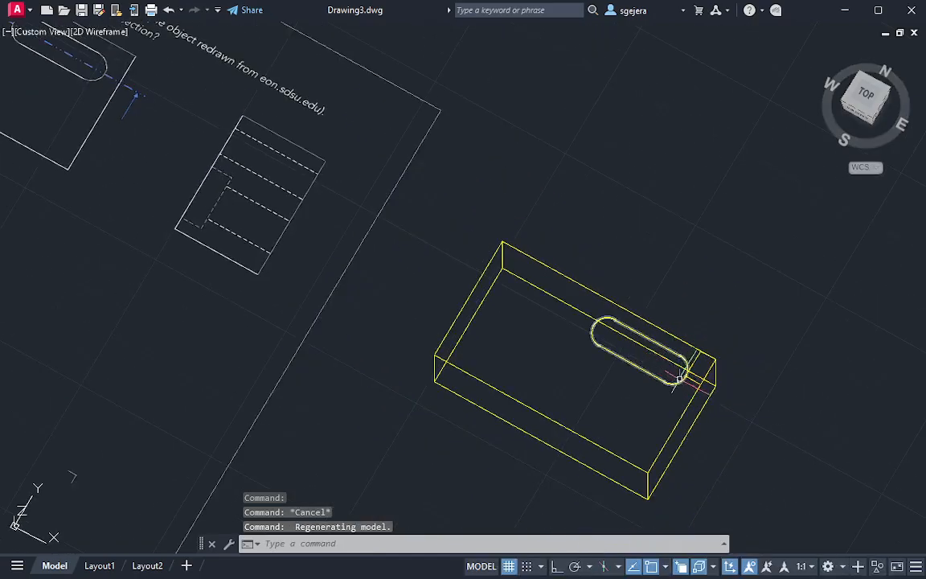
pyautogui.click(708, 372)
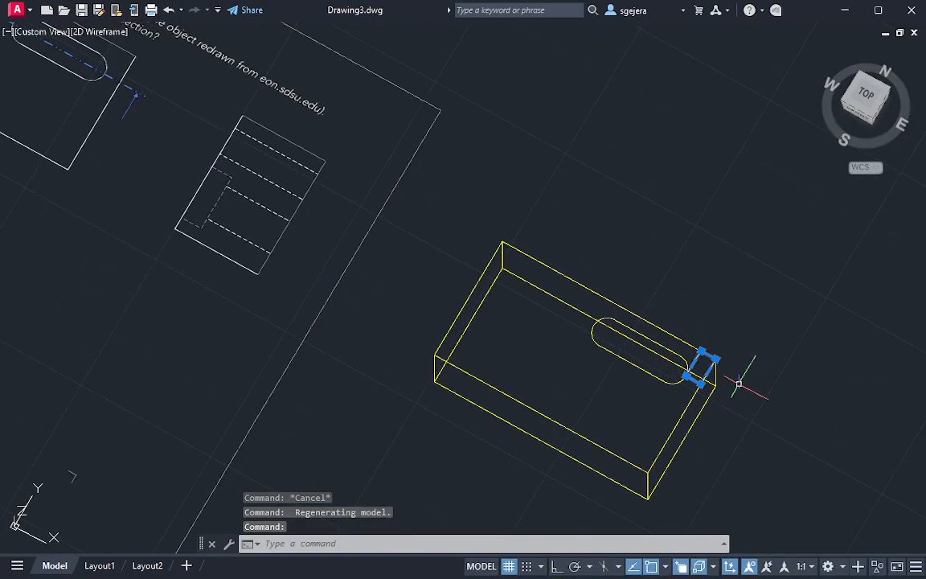
pyautogui.press('Delete')
# Presspull the slot area down through the full height of the box to cut the slot opening
pyautogui.moveTo(738, 382)
pyautogui.keyDown('shift'); pyautogui.mouseDown(button='middle')
pyautogui.moveTo(667, 353)
pyautogui.moveTo(673, 411)
pyautogui.moveTo(663, 342)
pyautogui.mouseUp(button='middle'); pyautogui.keyUp('shift')
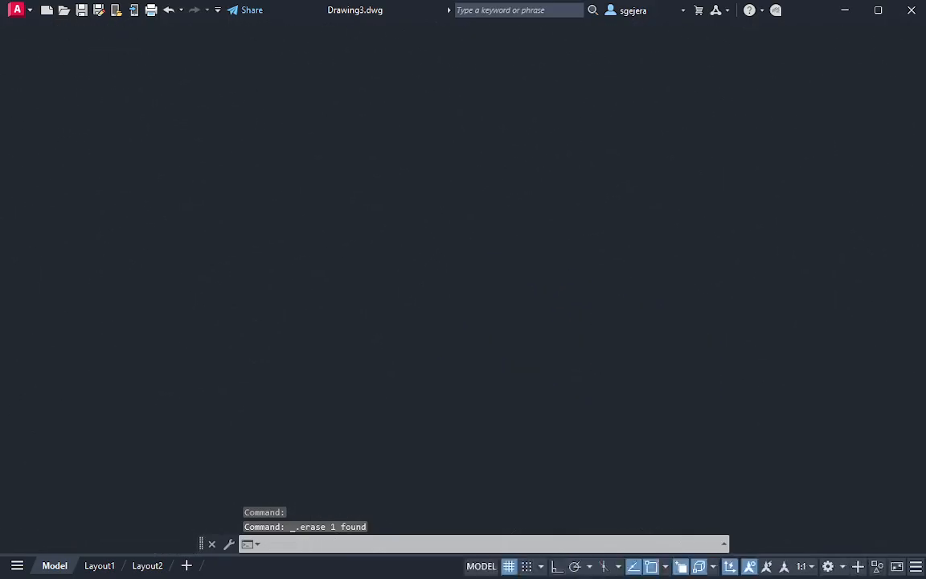
pyautogui.scroll(2, 662, 341)
pyautogui.hotkey('ctrl', 'shift', 'e')
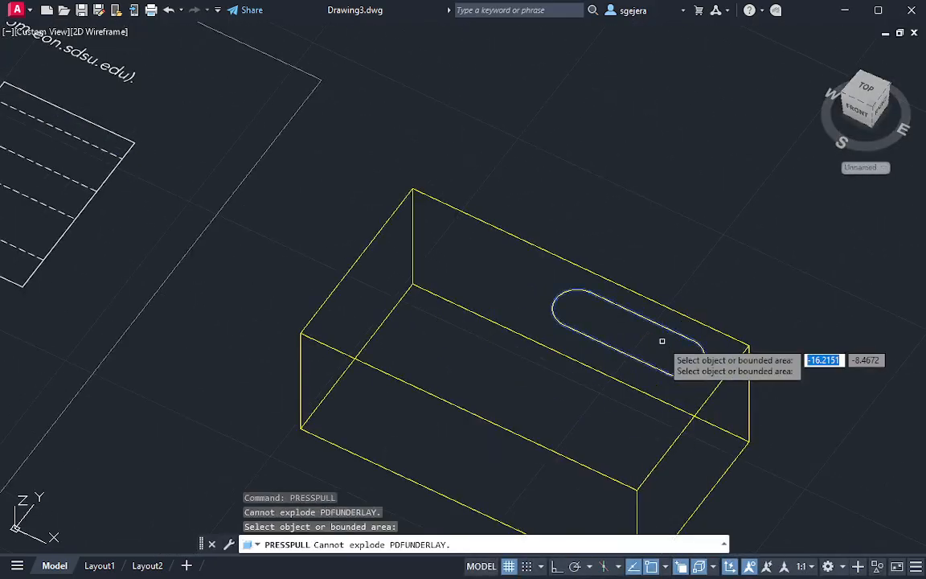
pyautogui.click(662, 341)
pyautogui.moveTo(769, 471); pyautogui.dragTo(746, 265, button='middle')
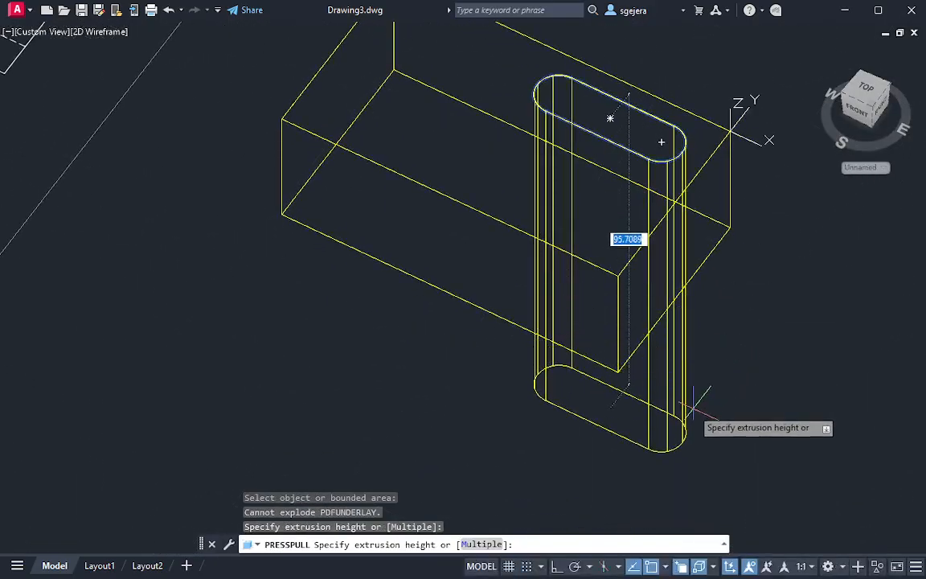
pyautogui.click(693, 410)
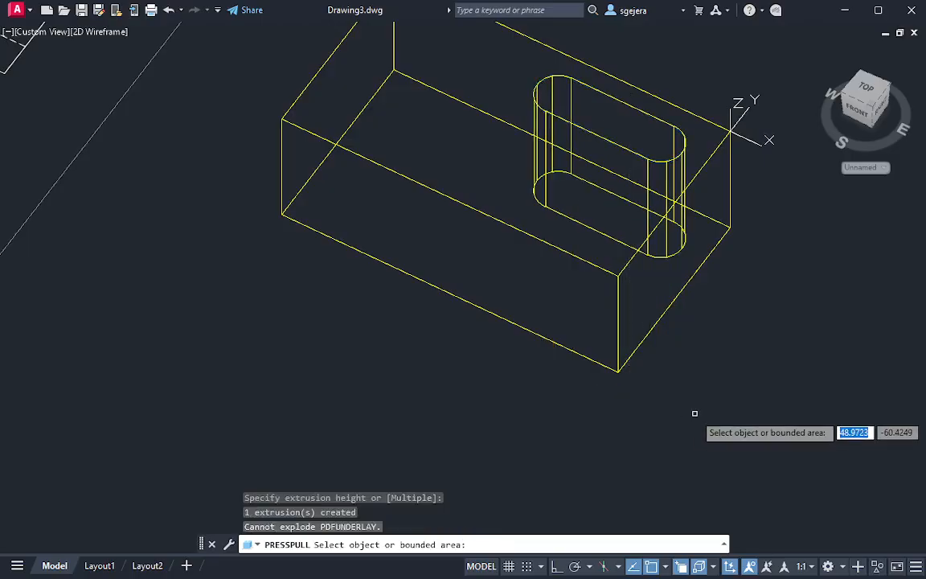
pyautogui.press('Return')
pyautogui.moveTo(611, 225); pyautogui.dragTo(587, 325, button='middle')
pyautogui.press('F7')
pyautogui.scroll(-2, 654, 274)
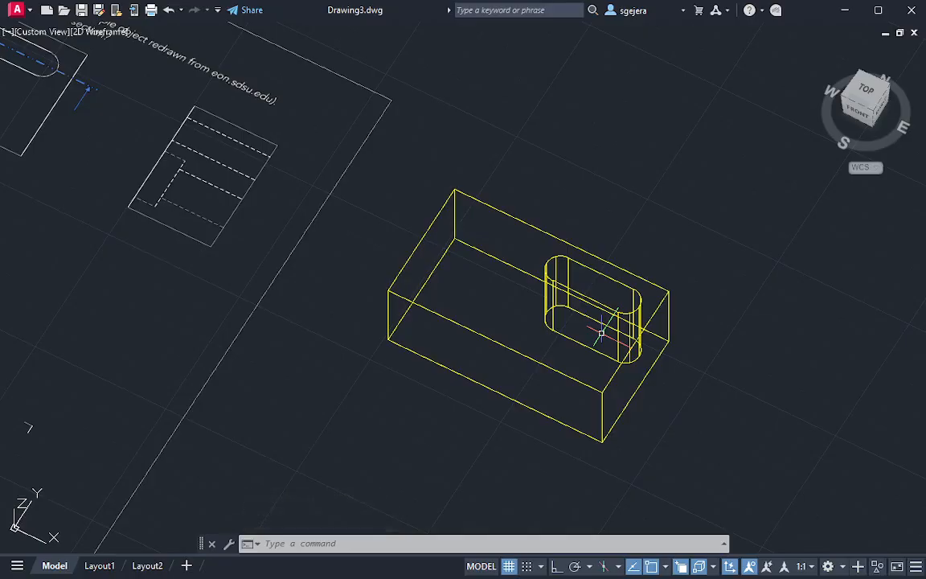
pyautogui.moveTo(279, 314); pyautogui.dragTo(425, 345, button='middle')
pyautogui.scroll(-2, 437, 332)
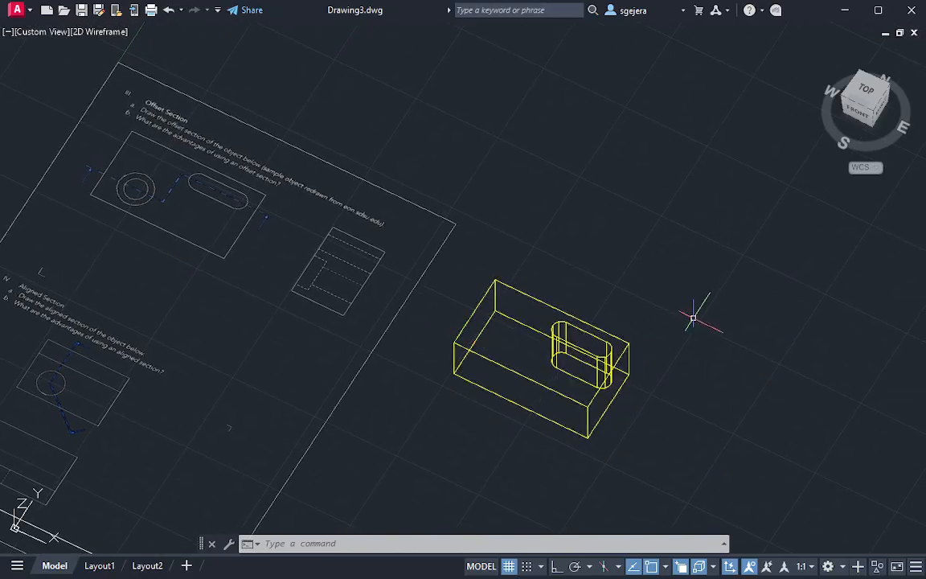
pyautogui.press('Escape')
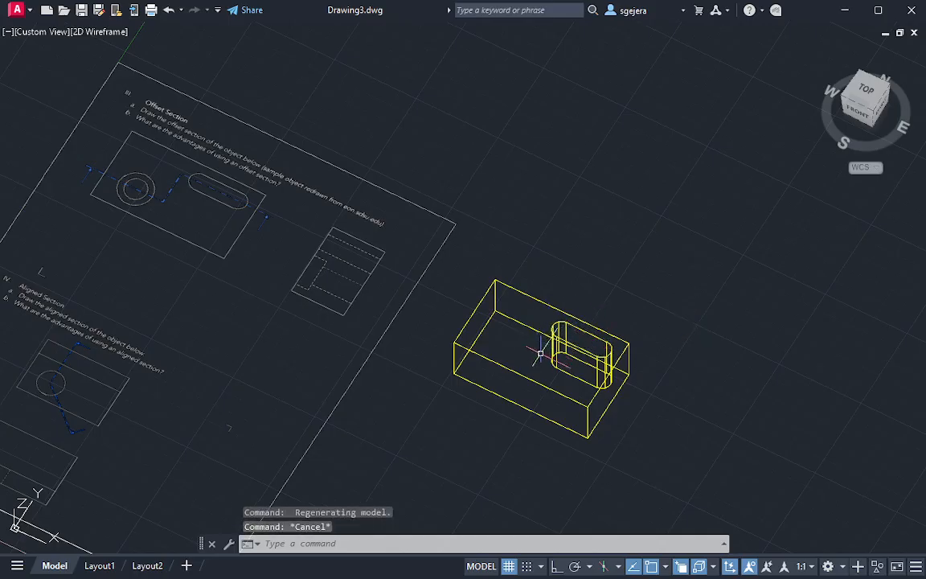
pyautogui.moveTo(516, 353)
pyautogui.keyDown('shift'); pyautogui.mouseDown(button='middle')
pyautogui.moveTo(509, 368)
pyautogui.moveTo(521, 341)
pyautogui.mouseUp(button='middle'); pyautogui.keyUp('shift')
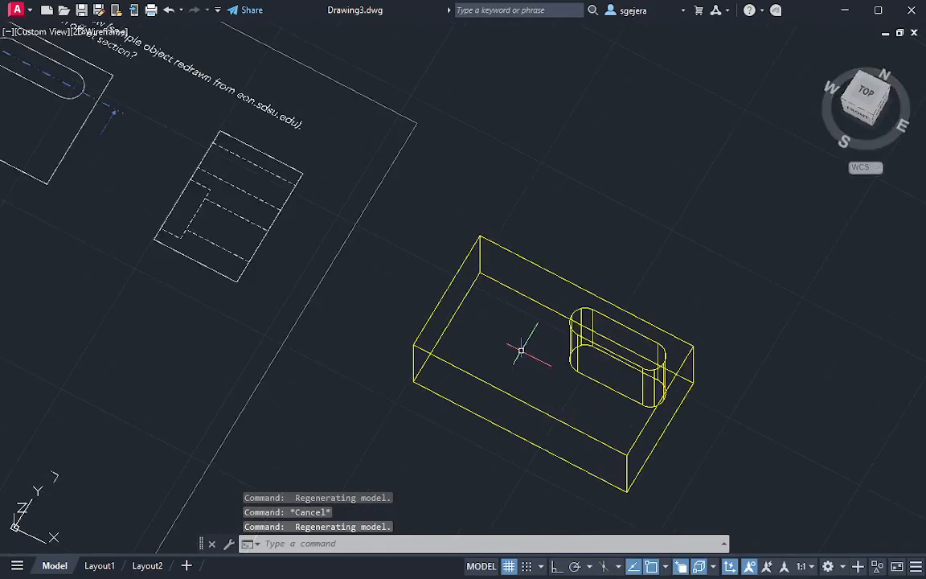
pyautogui.scroll(2, 546, 324)
pyautogui.scroll(-2, 546, 324)
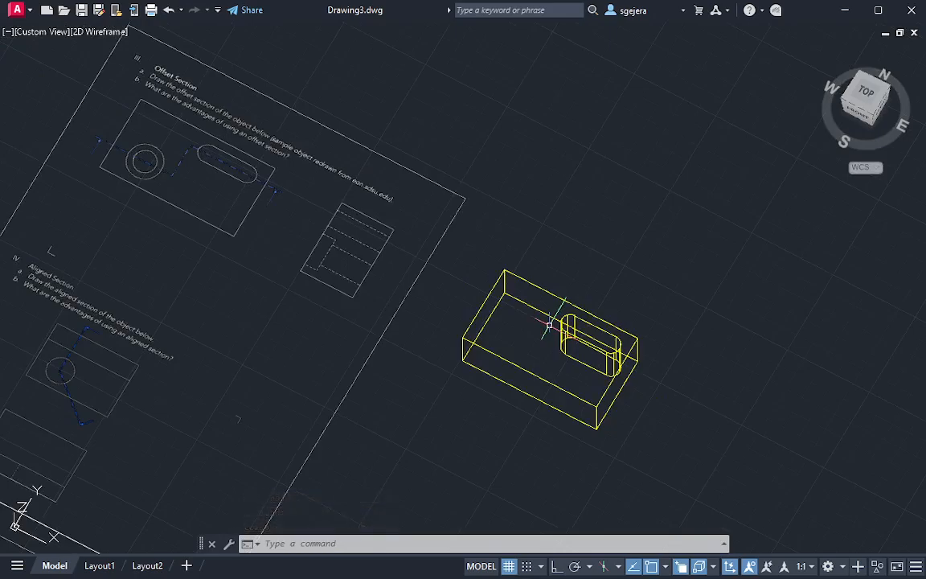
pyautogui.press('Escape')
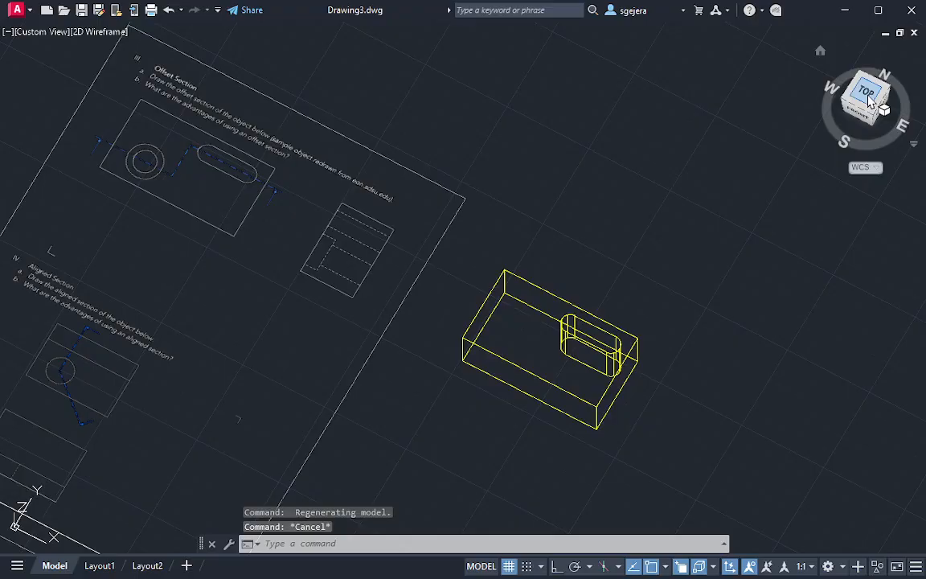
# Return to the top view, focused on the Offset Section object's two concentric circles on the PDF page
pyautogui.click(868, 100)
pyautogui.scroll(5, 303, 199)
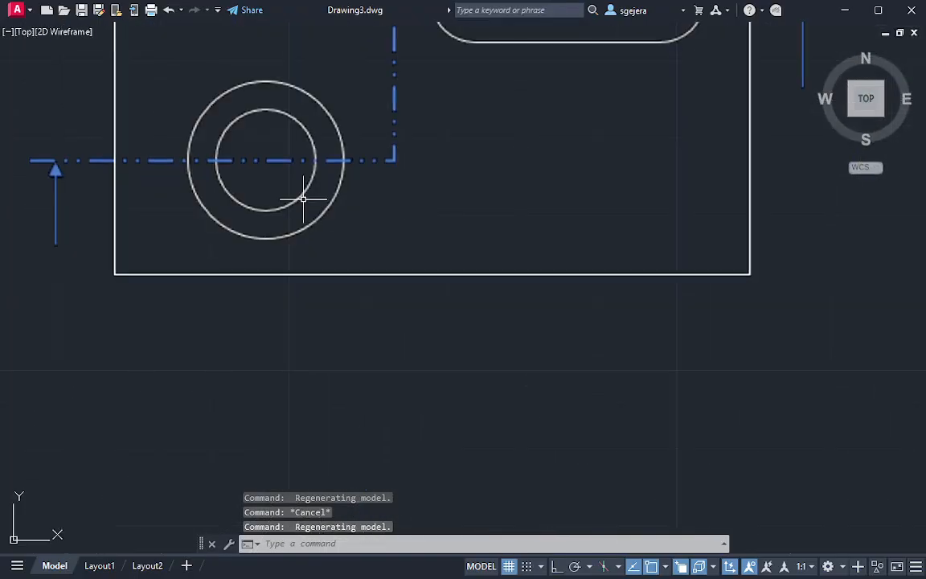
pyautogui.scroll(3, 303, 199)
pyautogui.write('c')
pyautogui.press('Return')
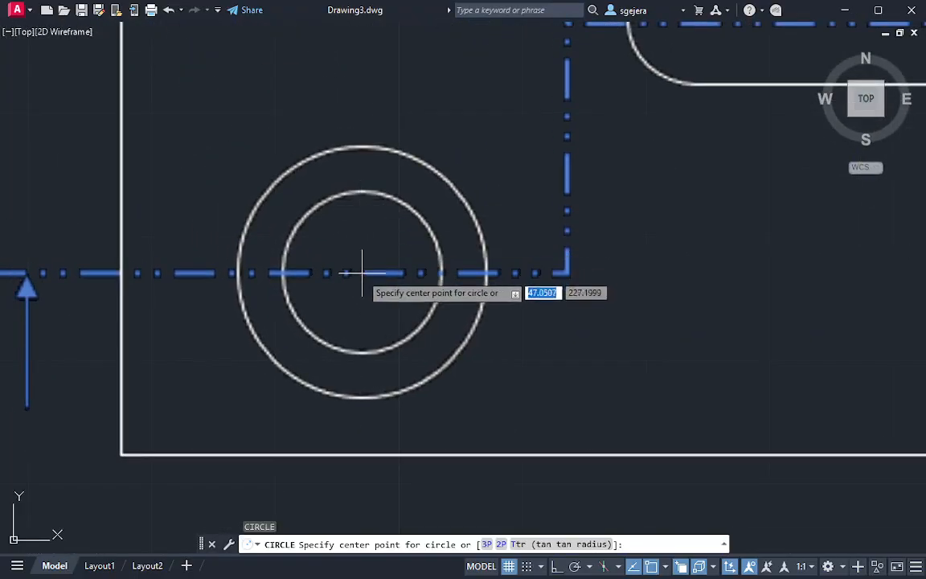
pyautogui.press('Escape')
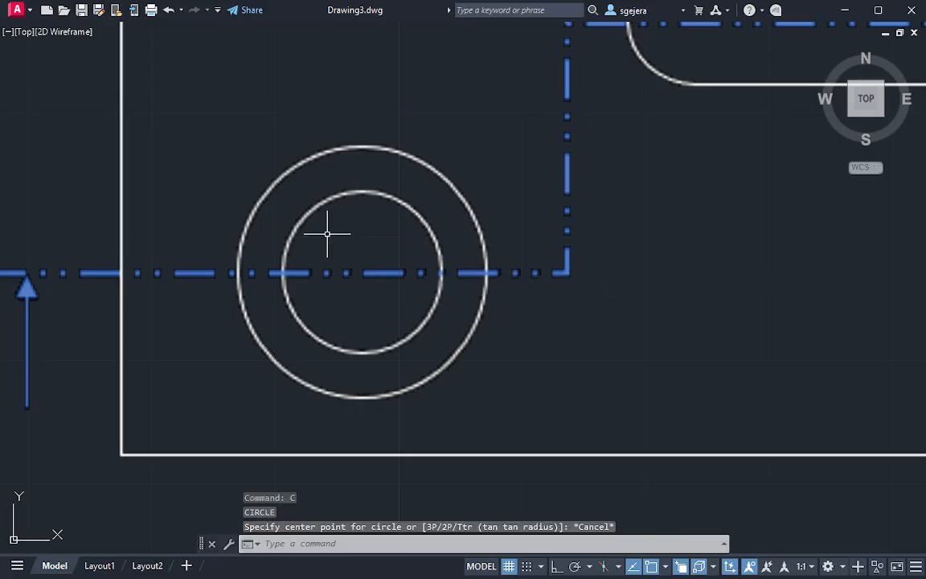
# Draw two joined chord lines across the upper half of the inner circle, meeting at the circle's top
pyautogui.write('l')
pyautogui.press('Return')
pyautogui.click(285, 254)
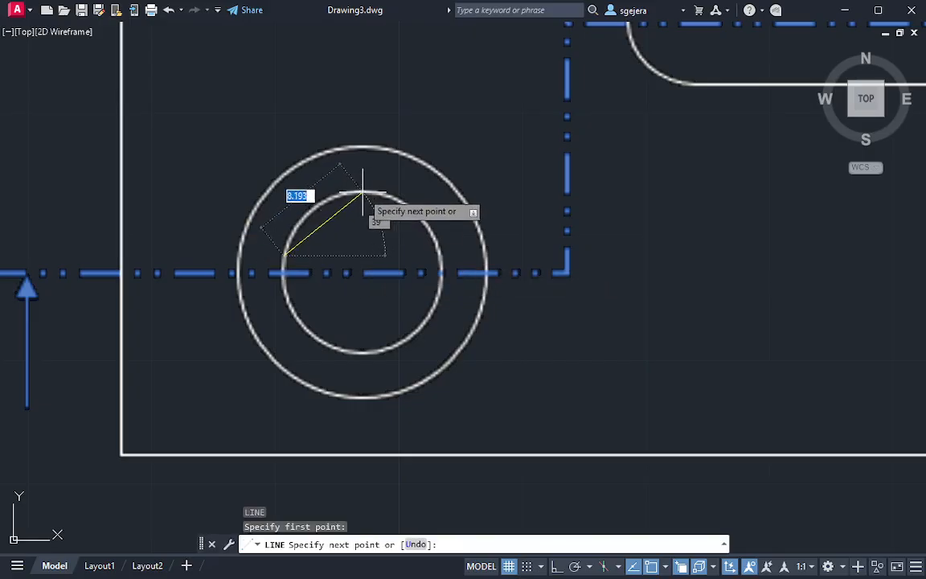
pyautogui.click(363, 194)
pyautogui.click(435, 246)
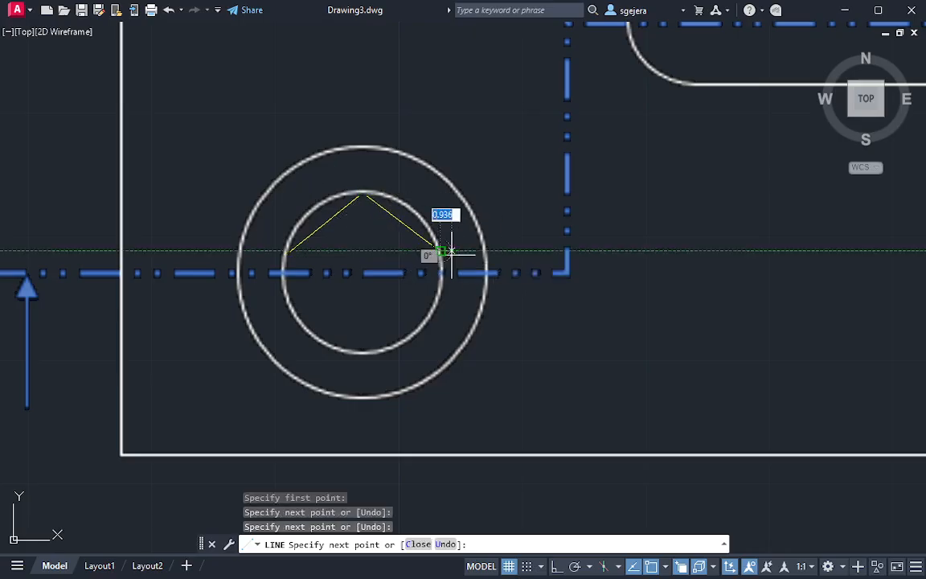
pyautogui.press('Escape')
# Draw a perpendicular line from each chord's midpoint so that the two lines cross at the circles' center
pyautogui.press('Return')
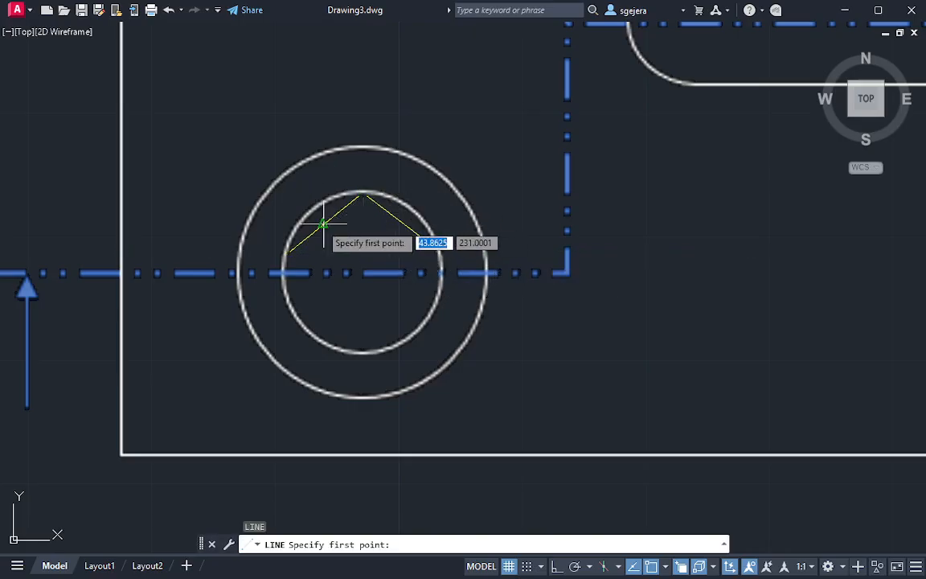
pyautogui.click(323, 223)
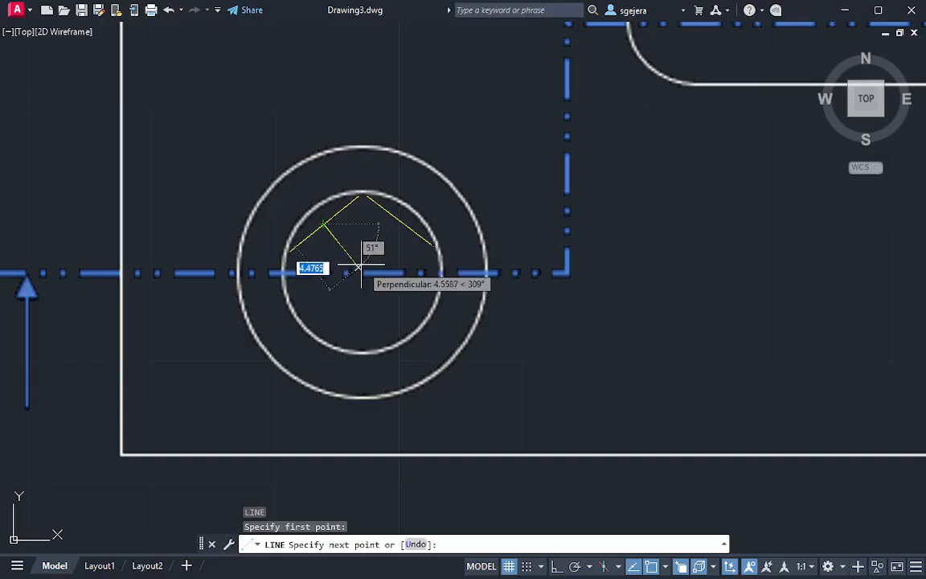
pyautogui.click(387, 303)
pyautogui.press('Escape')
pyautogui.press('Return')
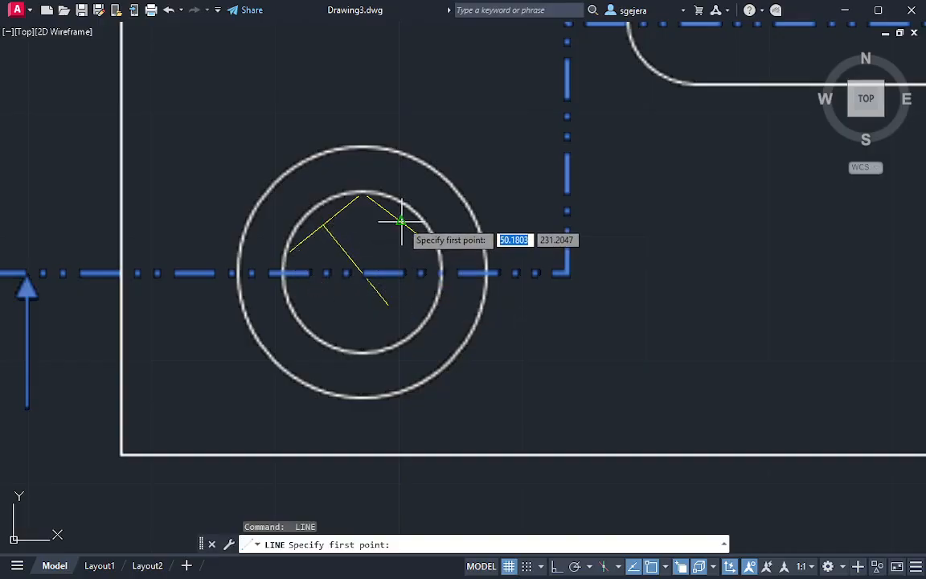
pyautogui.click(400, 221)
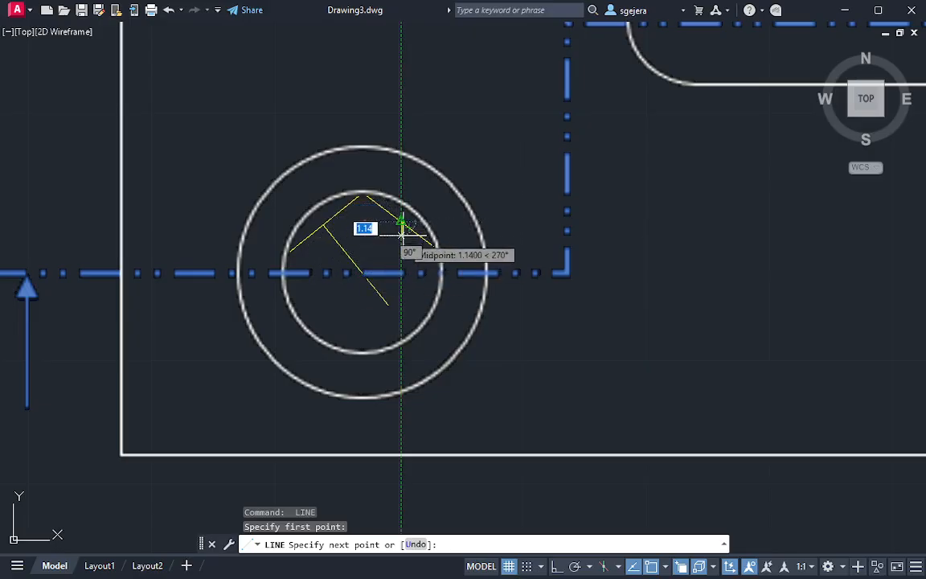
pyautogui.click(341, 296)
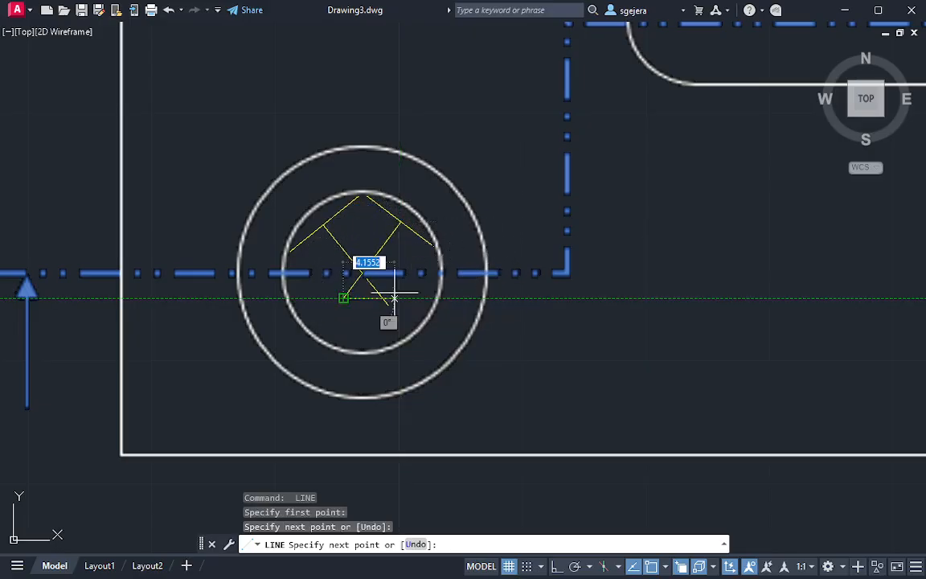
pyautogui.press('Escape')
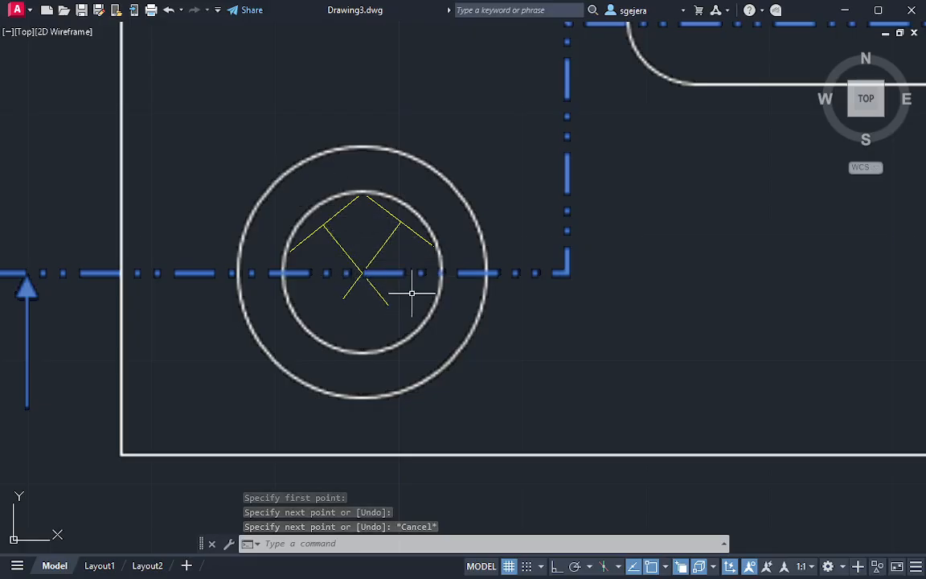
pyautogui.write('c')
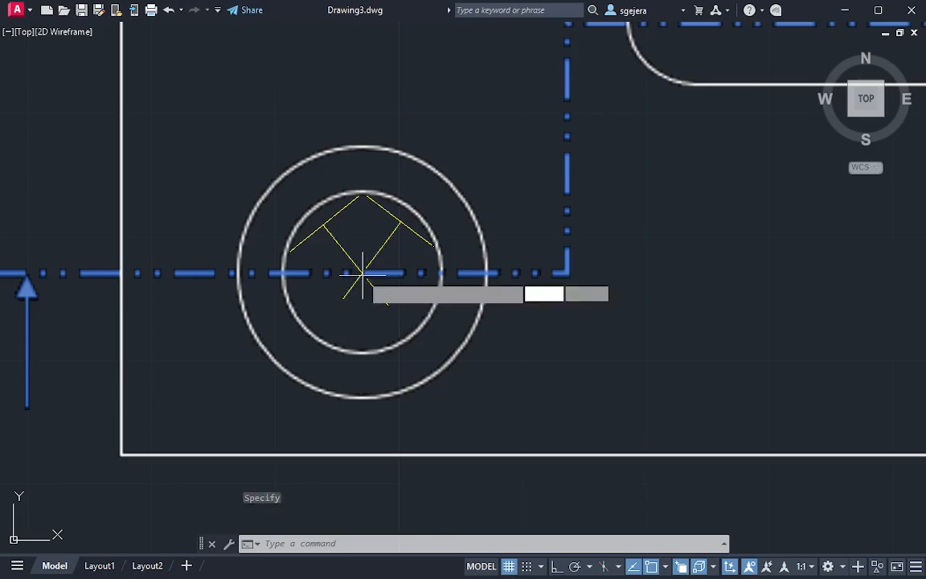
pyautogui.press('Return')
pyautogui.click(362, 273)
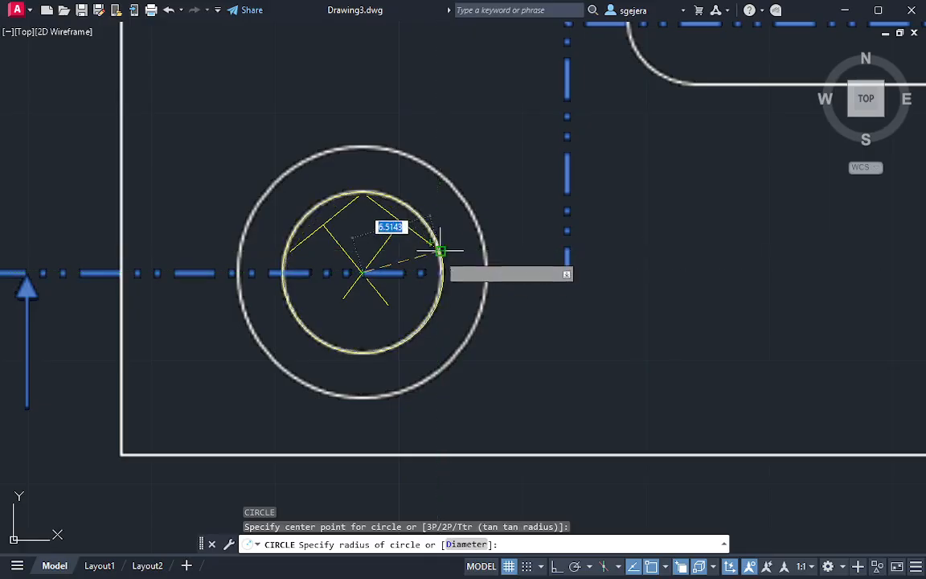
pyautogui.press('Escape')
pyautogui.press('Escape')
# Erase the chords and perpendicular construction lines inside the inner circle
pyautogui.click(442, 248)
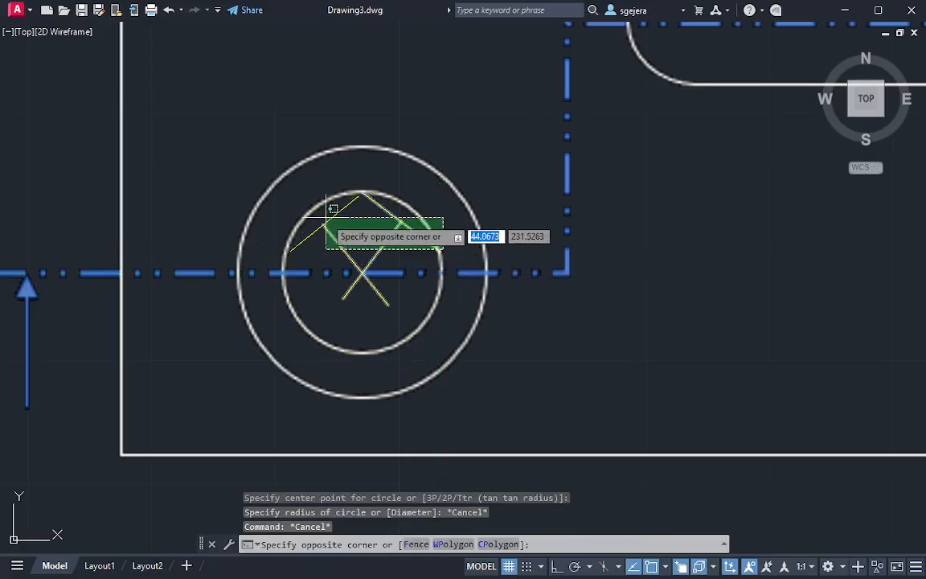
pyautogui.click(325, 214)
pyautogui.press('Delete')
# Trace the two concentric circles from their common center, with radii of about 6.4 and 10.1
pyautogui.write('c')
pyautogui.press('Return')
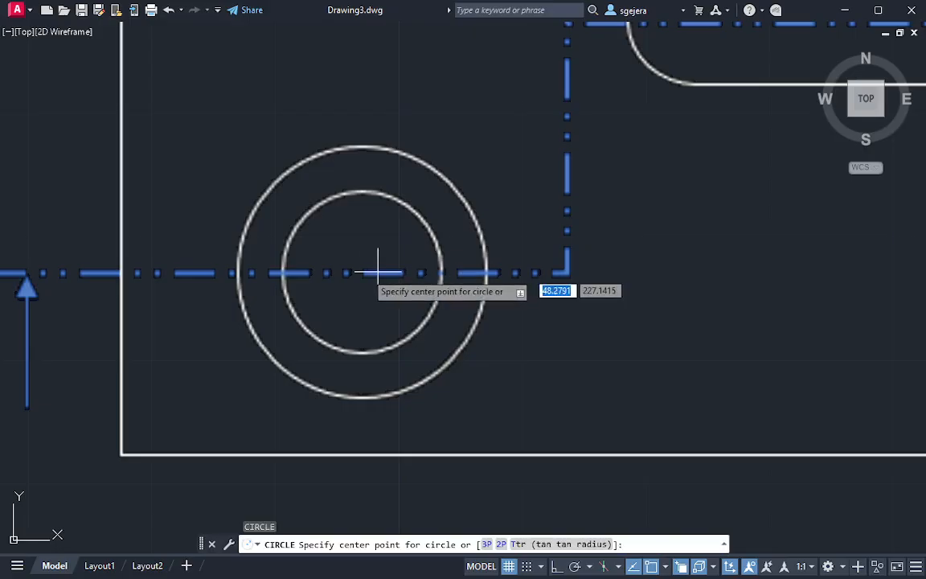
pyautogui.click(361, 272)
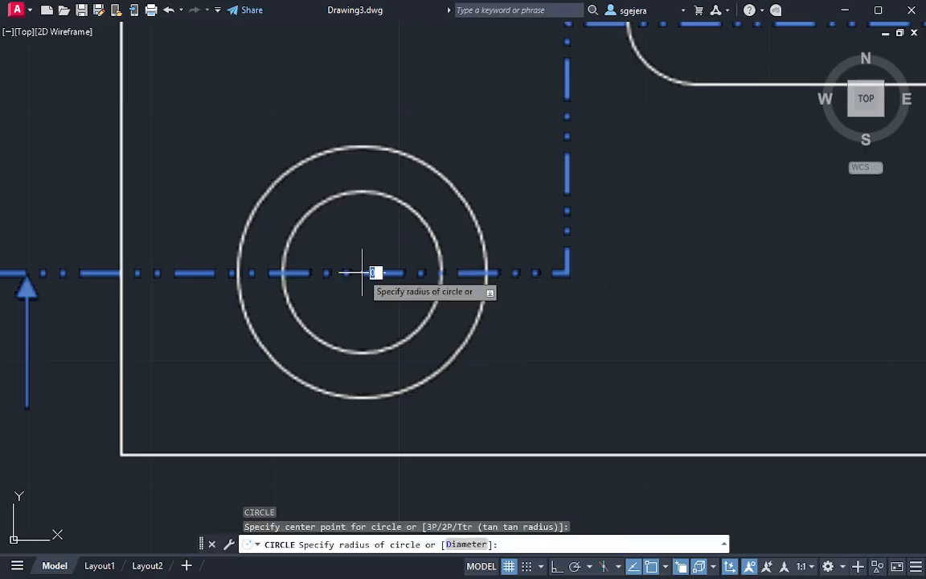
pyautogui.click(438, 298)
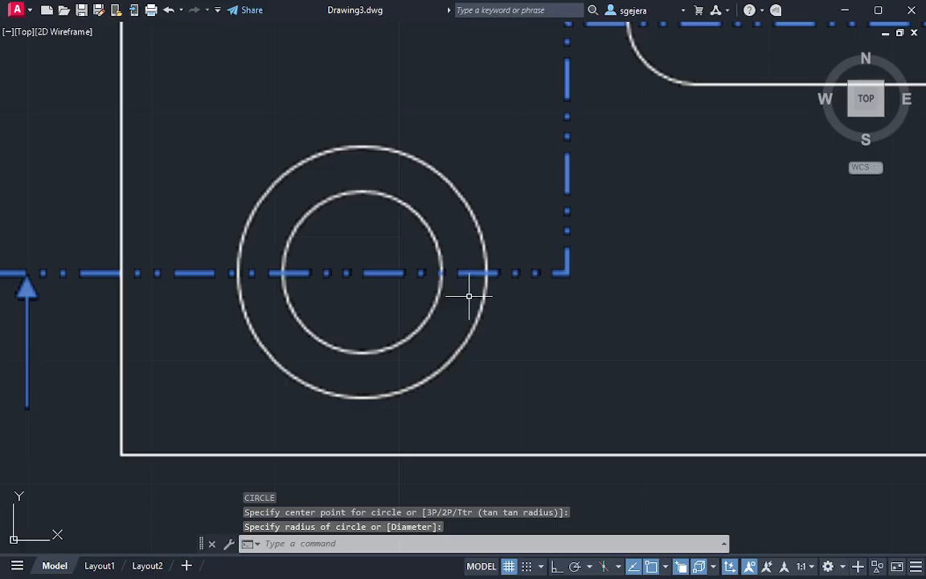
pyautogui.press('Escape')
pyautogui.press('Return')
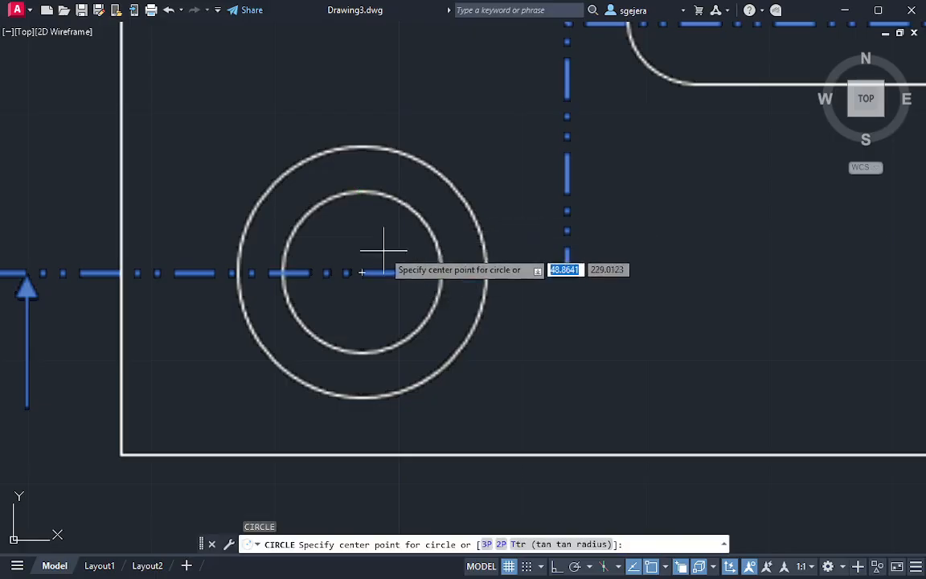
pyautogui.click(362, 273)
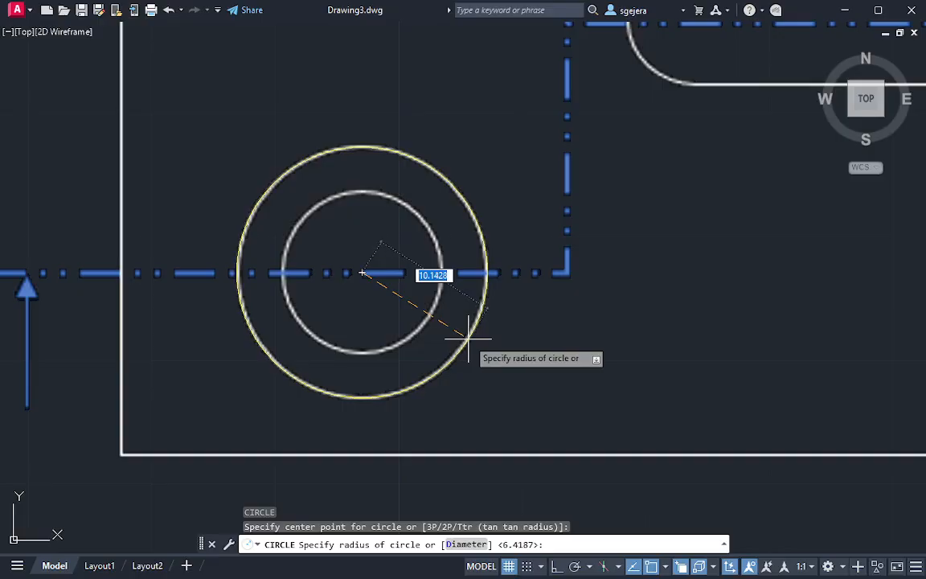
pyautogui.press('Escape')
# Draw a reference rectangle from the object outline's lower-left corner to the center of the concentric circles
pyautogui.moveTo(554, 335); pyautogui.dragTo(560, 256, button='middle')
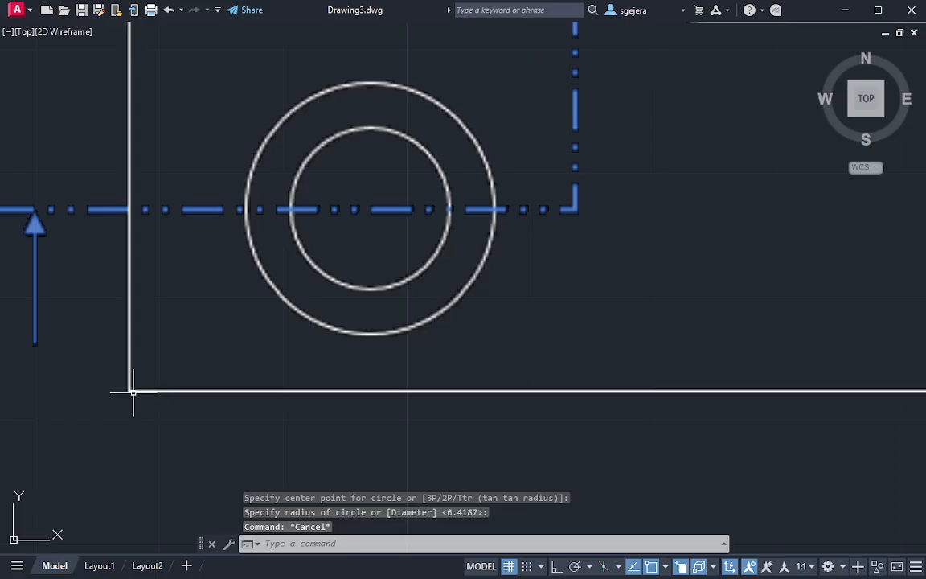
pyautogui.write('rec')
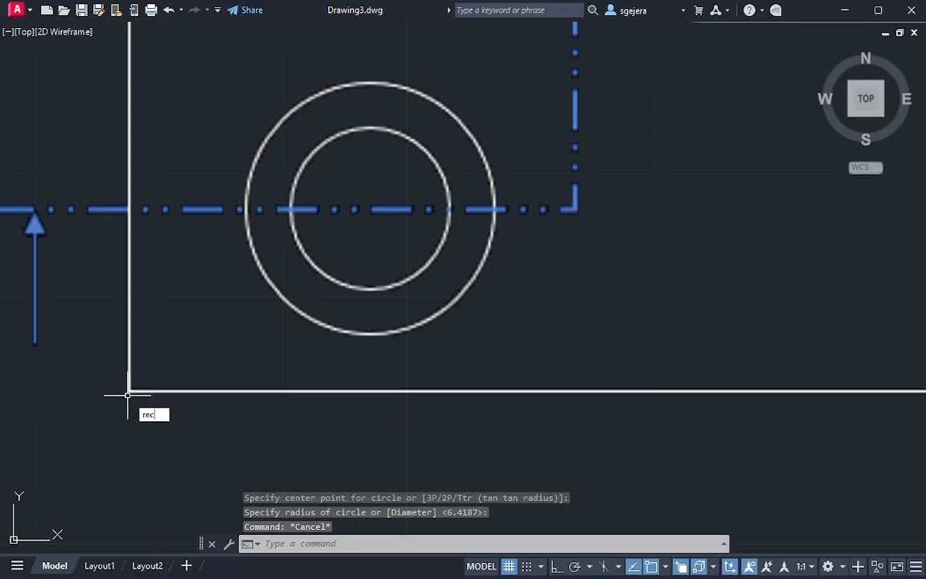
pyautogui.press('Return')
pyautogui.click(128, 392)
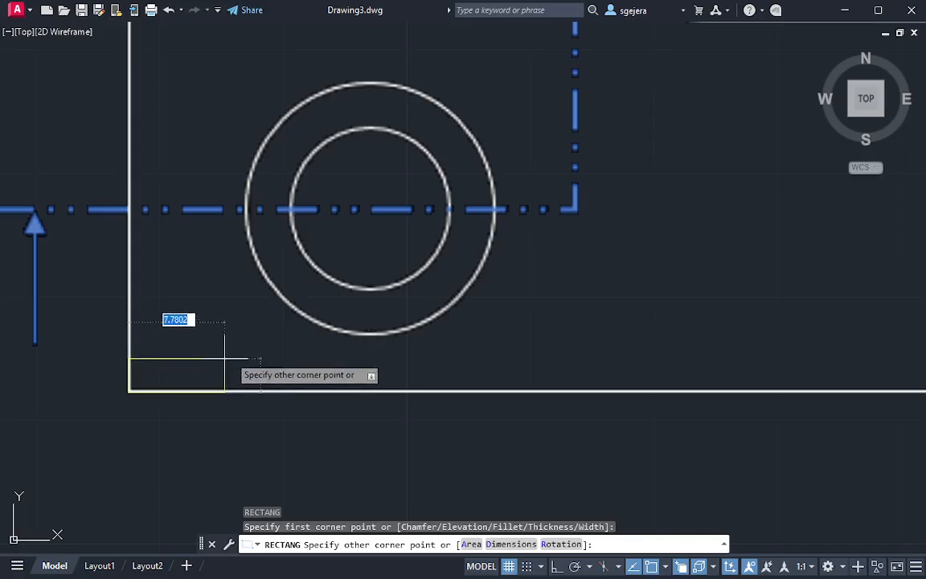
pyautogui.press('Escape')
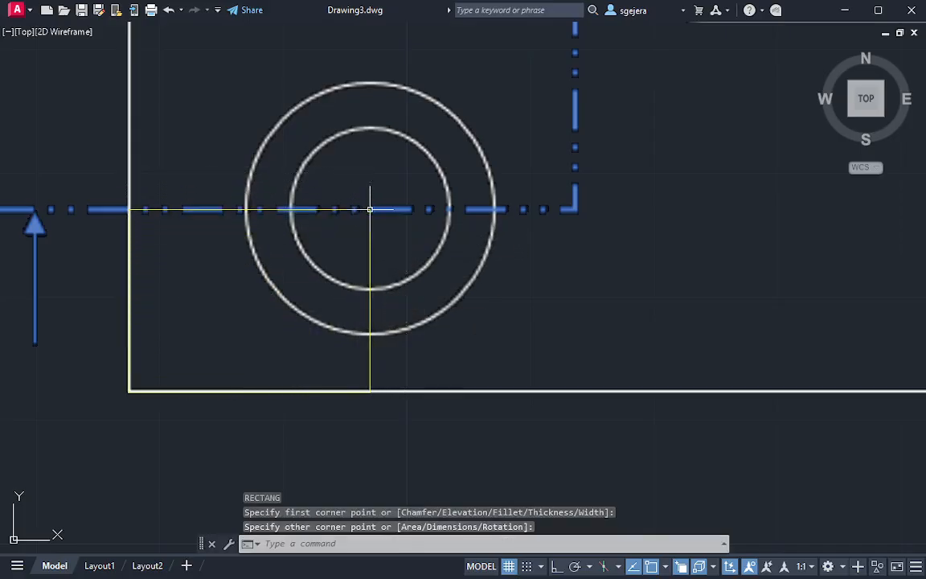
# Move both circles and the reference rectangle from the rectangle's lower-left corner to the matching top corner of the 3D box
pyautogui.scroll(-3, 500, 285)
pyautogui.click(517, 330)
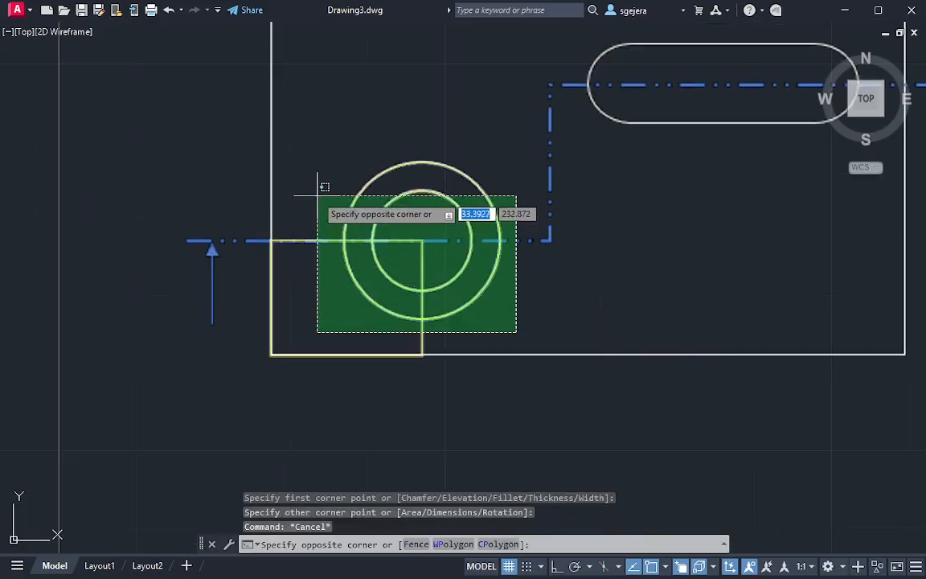
pyautogui.click(318, 160)
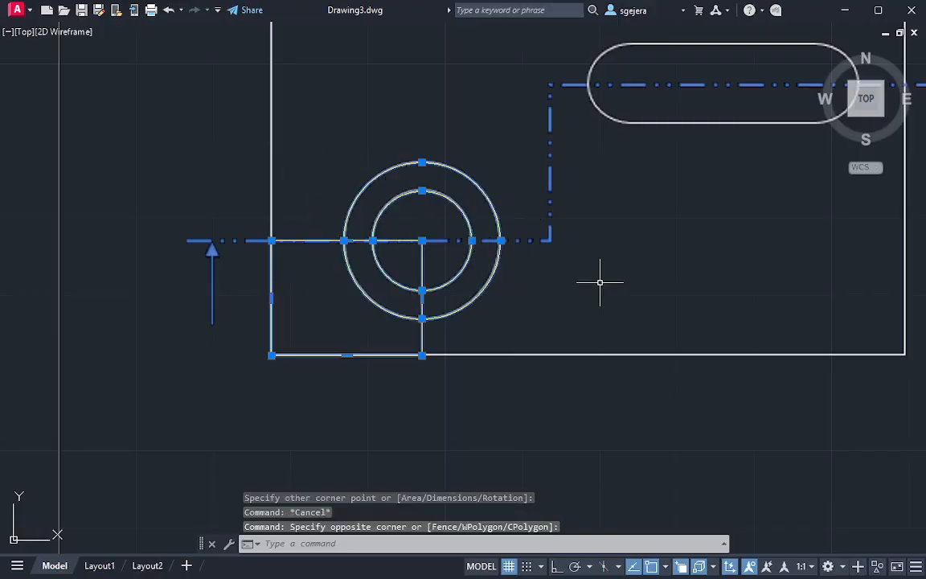
pyautogui.keyDown('shift'); pyautogui.moveTo(676, 339); pyautogui.dragTo(645, 269, button='middle'); pyautogui.keyUp('shift')
pyautogui.scroll(-2, 644, 270)
pyautogui.moveTo(739, 350); pyautogui.dragTo(269, 128, button='middle')
pyautogui.scroll(-2, 413, 149)
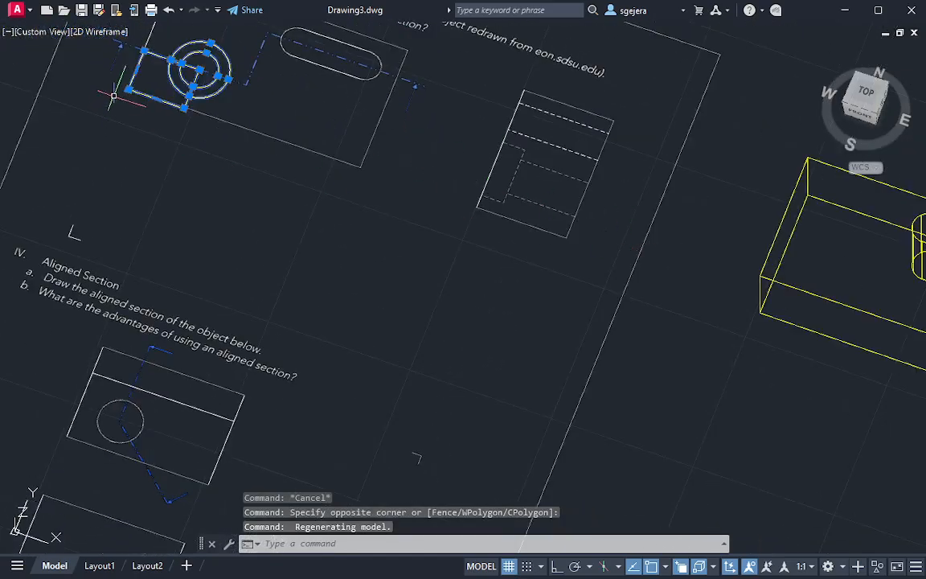
pyautogui.write('m')
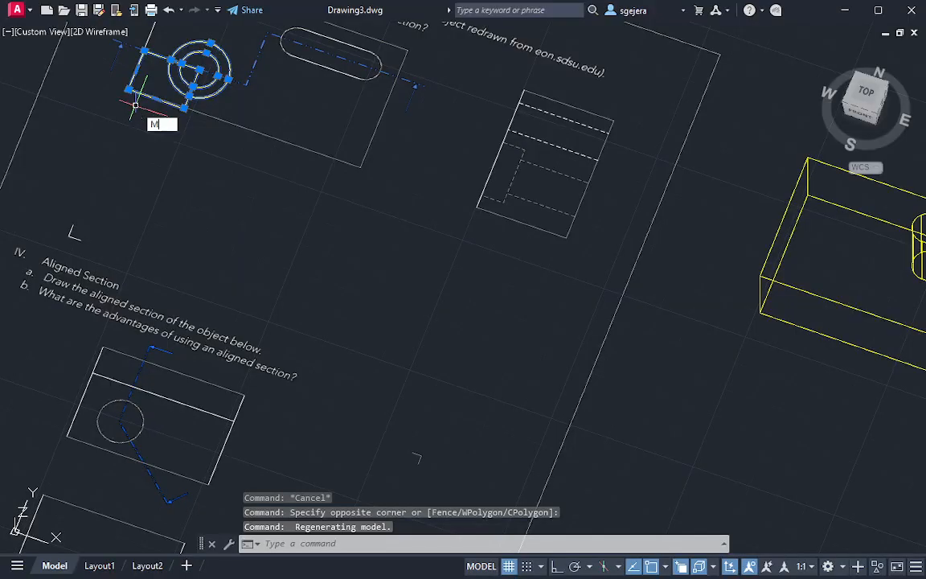
pyautogui.press('Return')
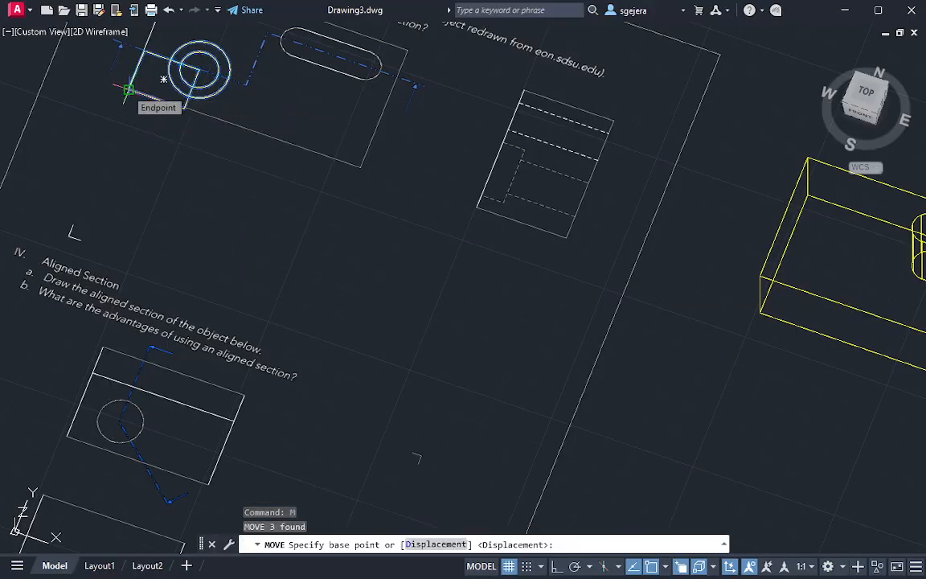
pyautogui.moveTo(155, 165); pyautogui.dragTo(189, 318, button='middle')
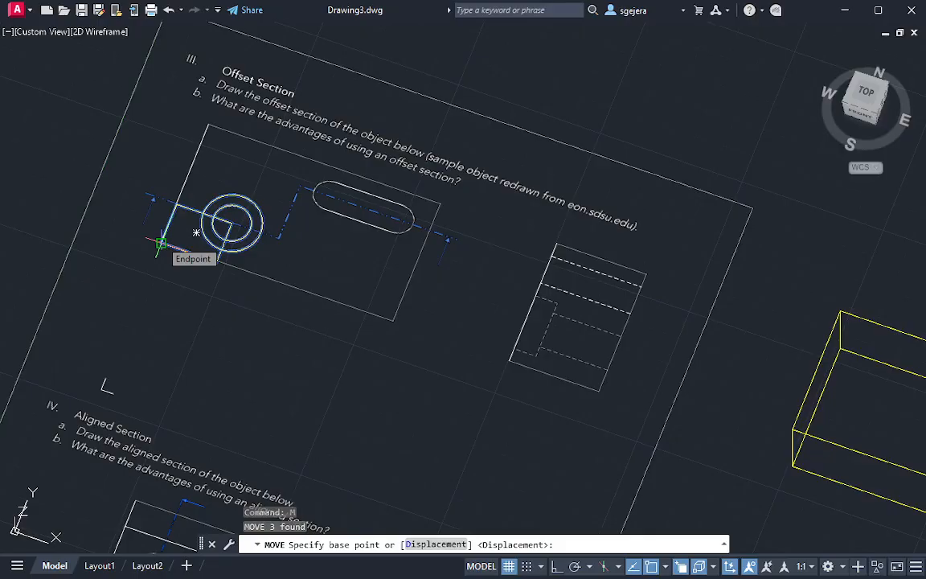
pyautogui.click(161, 243)
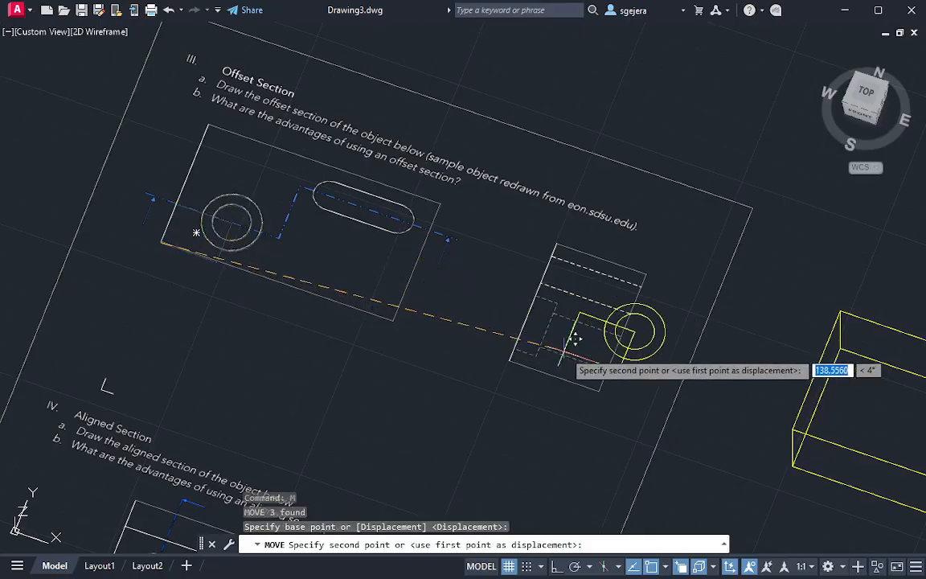
pyautogui.moveTo(579, 337); pyautogui.dragTo(443, 298, button='middle')
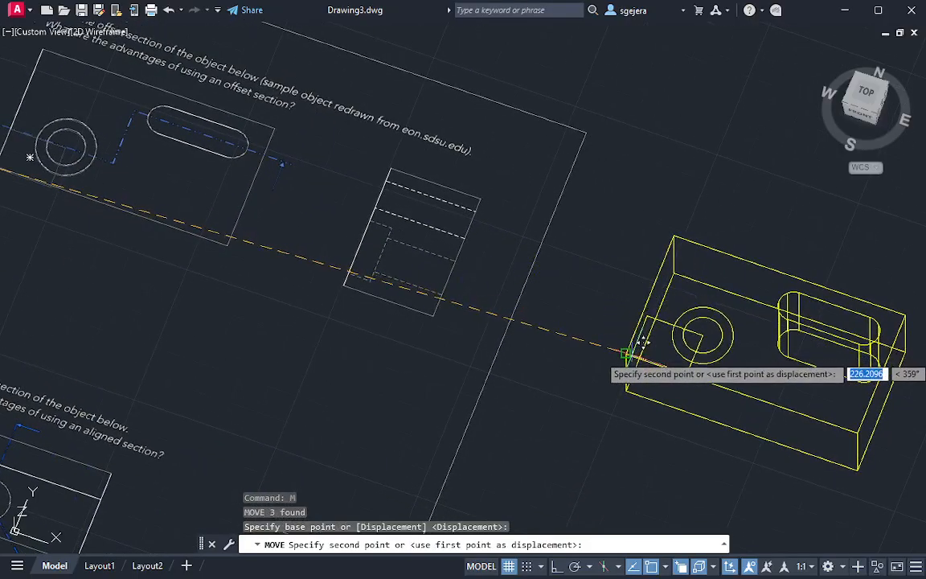
pyautogui.scroll(3, 635, 352)
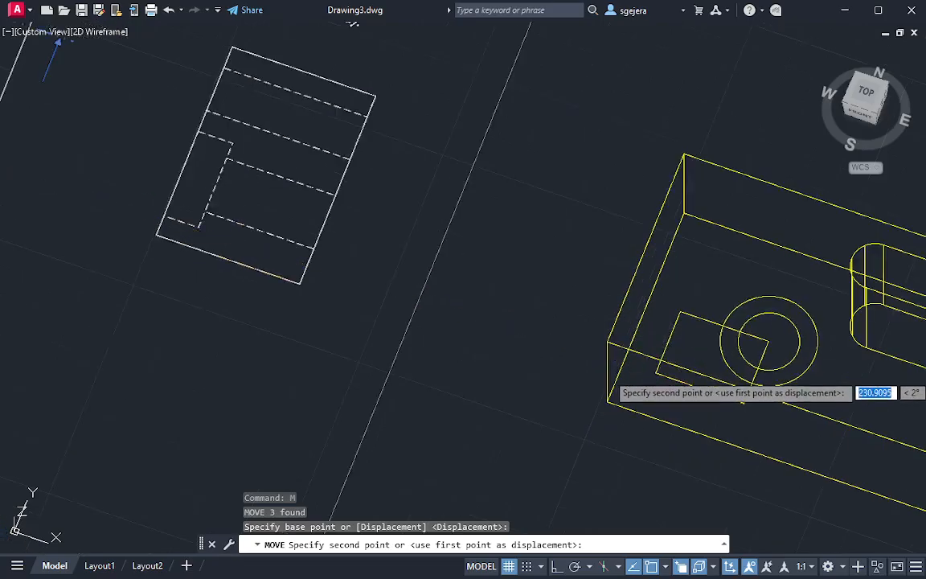
pyautogui.click(615, 341)
pyautogui.press('Escape')
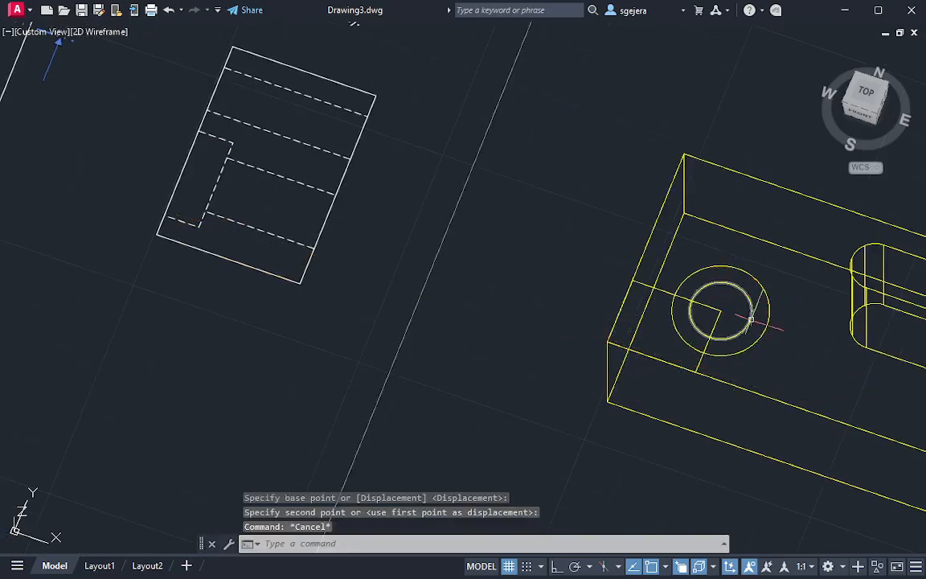
pyautogui.click(794, 301)
pyautogui.click(733, 304)
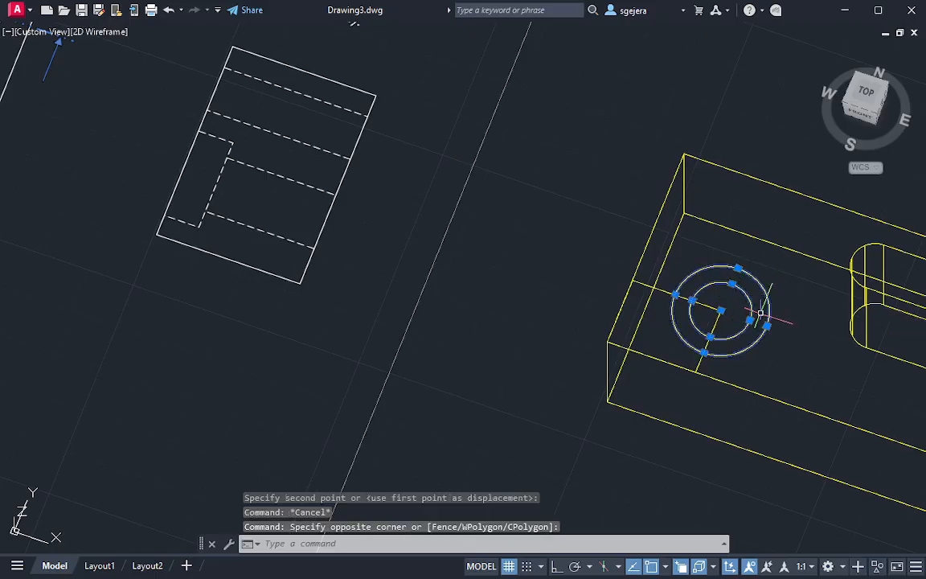
pyautogui.press('Escape')
pyautogui.press('Escape')
pyautogui.press('Escape')
# Erase the reference rectangle between the concentric circles and the corner of the 3D box
pyautogui.click(667, 285)
pyautogui.click(676, 296)
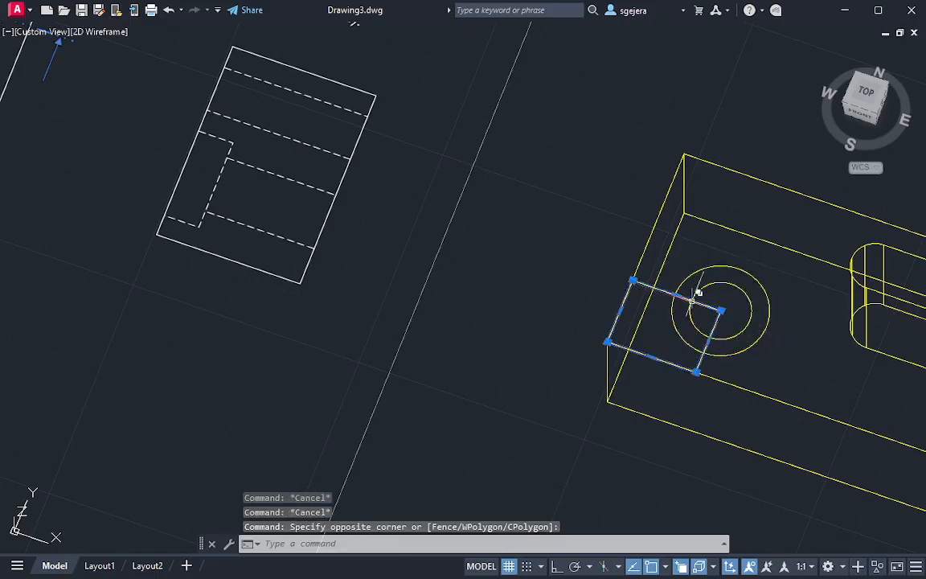
pyautogui.press('Delete')
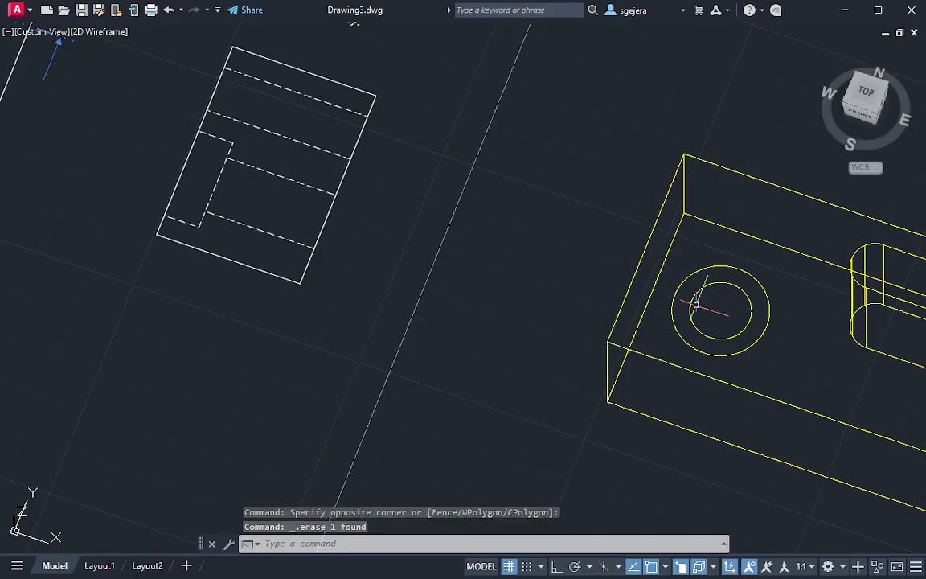
pyautogui.scroll(-3, 806, 322)
pyautogui.scroll(4, 533, 272)
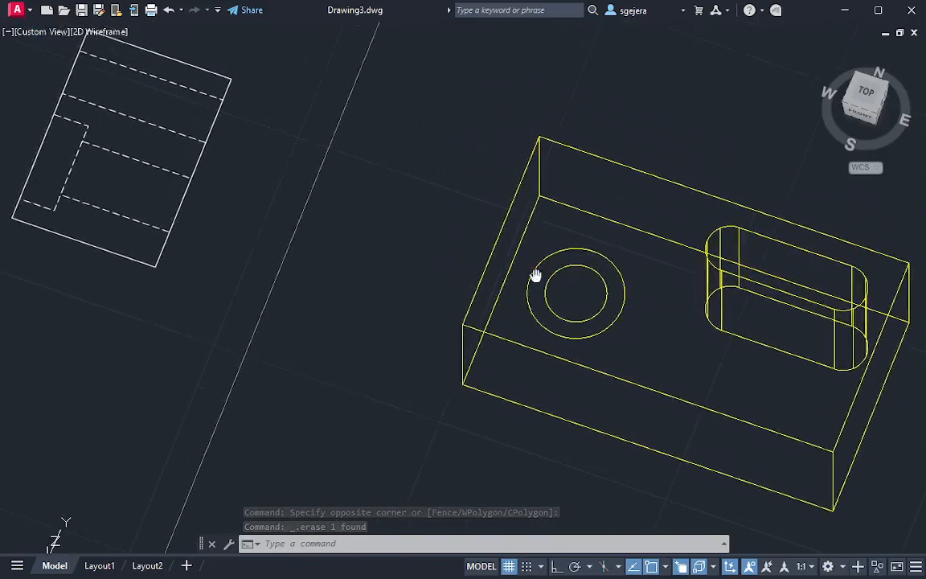
pyautogui.moveTo(670, 395)
pyautogui.mouseDown(button='middle')
pyautogui.moveTo(705, 341)
pyautogui.moveTo(659, 279)
pyautogui.moveTo(595, 242)
pyautogui.mouseUp(button='middle')
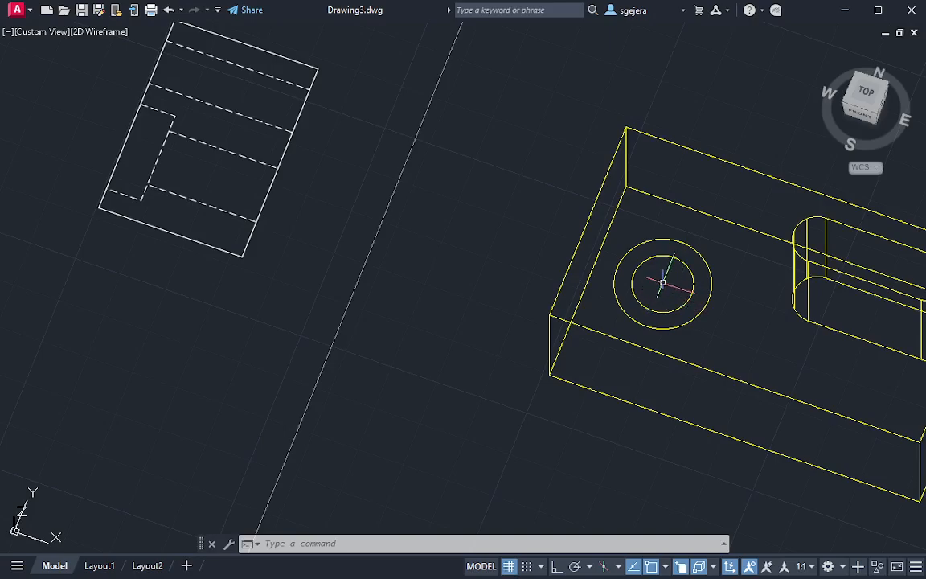
# Presspull the inner concentric circle downward past the underside of the 3D box to cut a through hole
pyautogui.write('press')
pyautogui.press('Return')
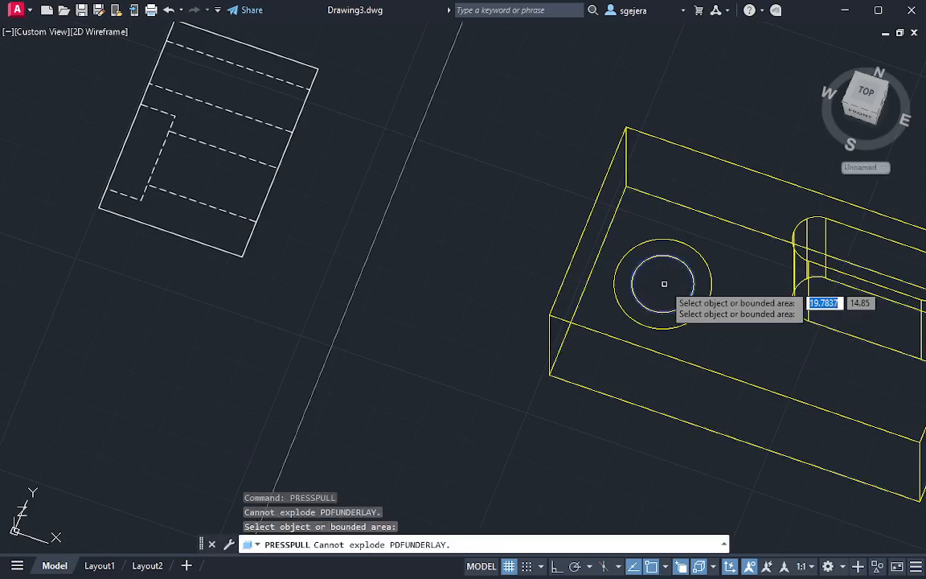
pyautogui.click(664, 284)
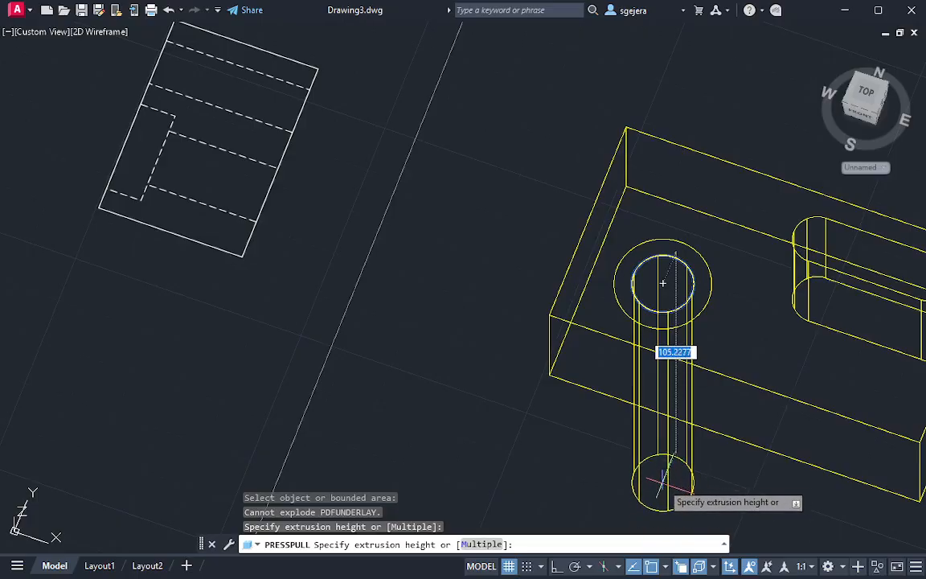
pyautogui.click(662, 485)
pyautogui.press('Return')
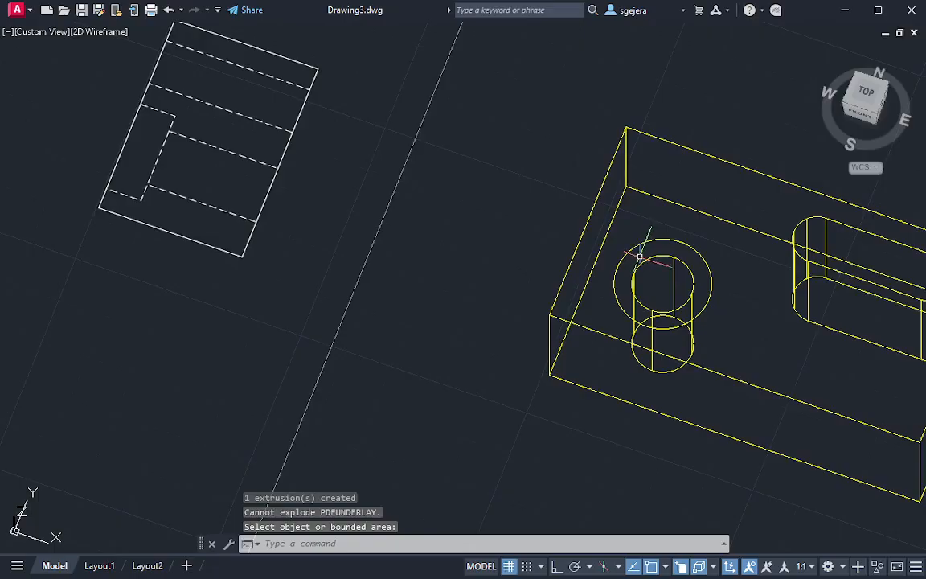
pyautogui.write('presspull')
pyautogui.press('Return')
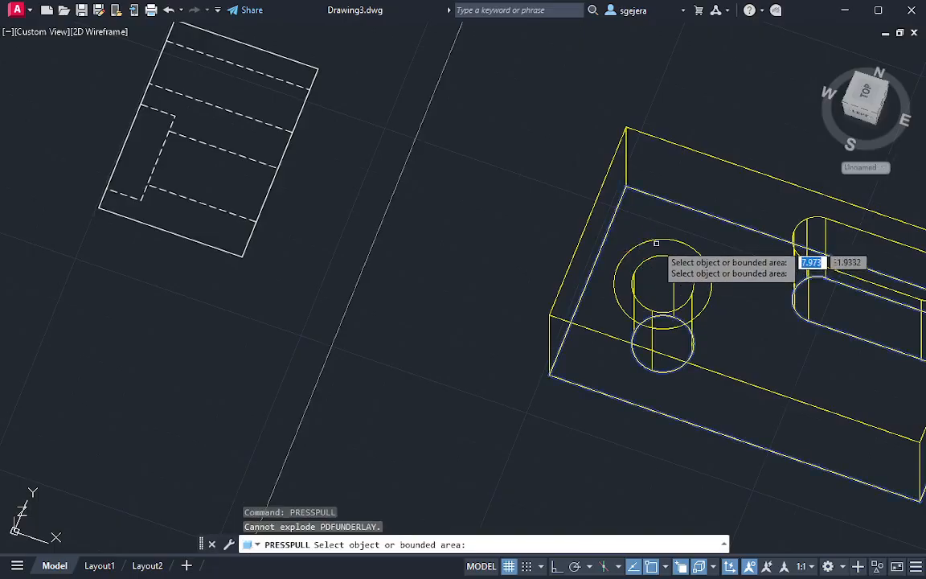
pyautogui.click(647, 249)
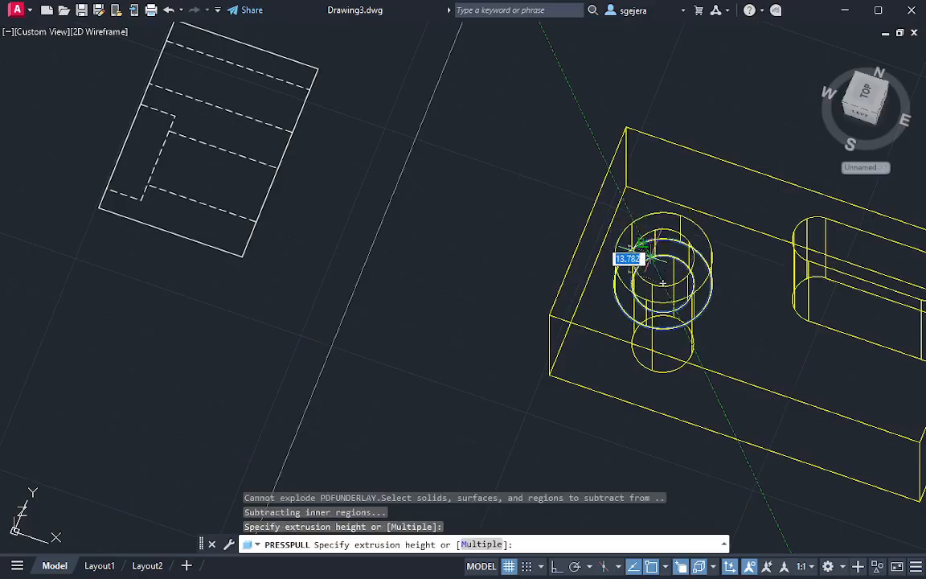
pyautogui.press('Escape')
pyautogui.press('Escape')
# Measure the counterbore's depth along its dashed line in the 2D side view, using a temporary circle radius
pyautogui.moveTo(74, 243); pyautogui.dragTo(574, 304, button='middle')
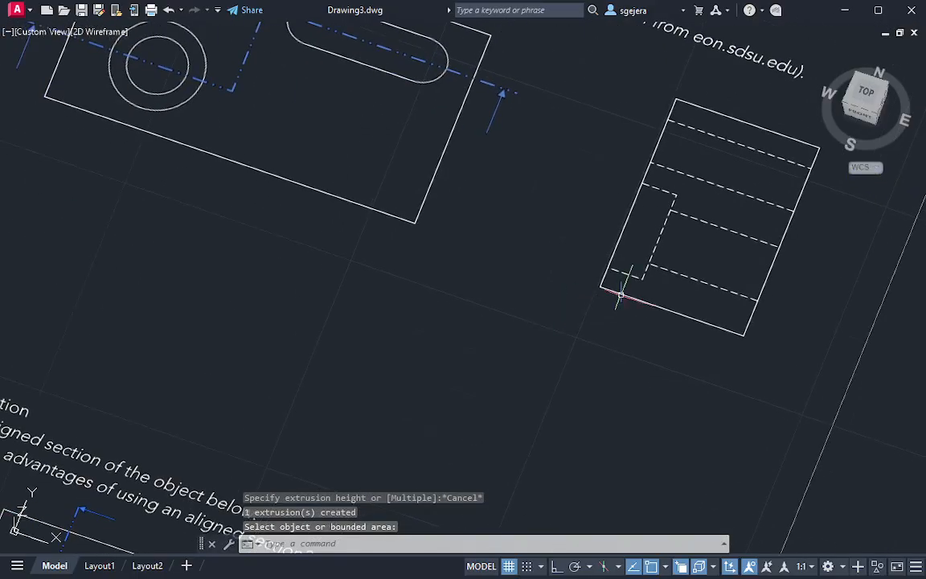
pyautogui.scroll(5, 632, 287)
pyautogui.write('c')
pyautogui.press('Return')
pyautogui.click(584, 227)
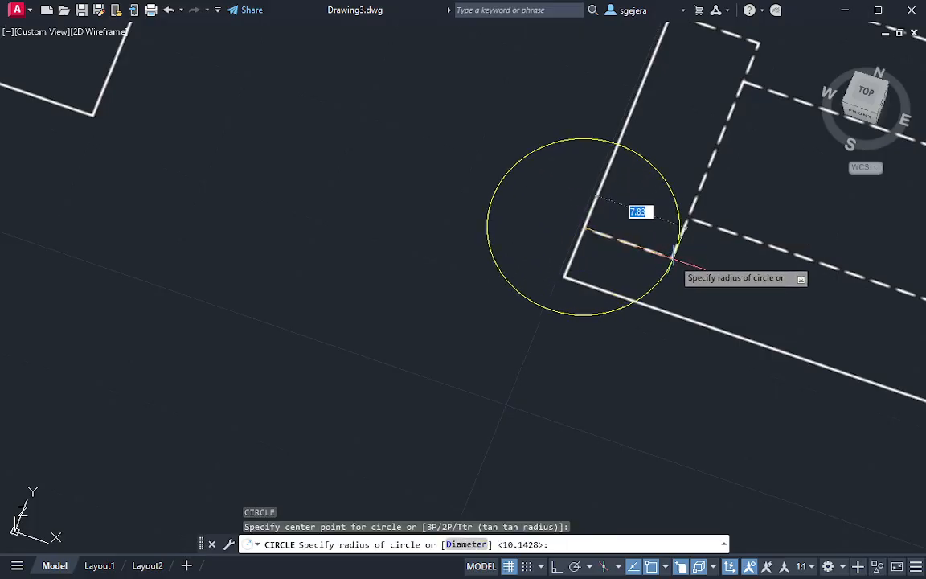
pyautogui.press('Escape')
pyautogui.press('Escape')
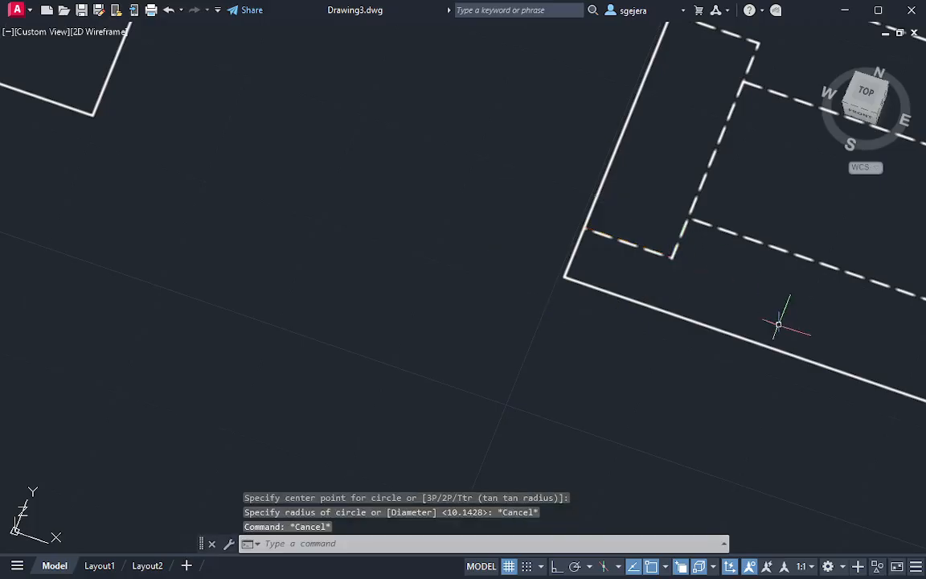
# Presspull the ring between the two concentric circles 7.7 down into the 3D box to cut the counterbore
pyautogui.moveTo(881, 363); pyautogui.dragTo(89, 27, button='middle')
pyautogui.scroll(-5, 655, 209)
pyautogui.moveTo(874, 217); pyautogui.dragTo(577, 217, button='middle')
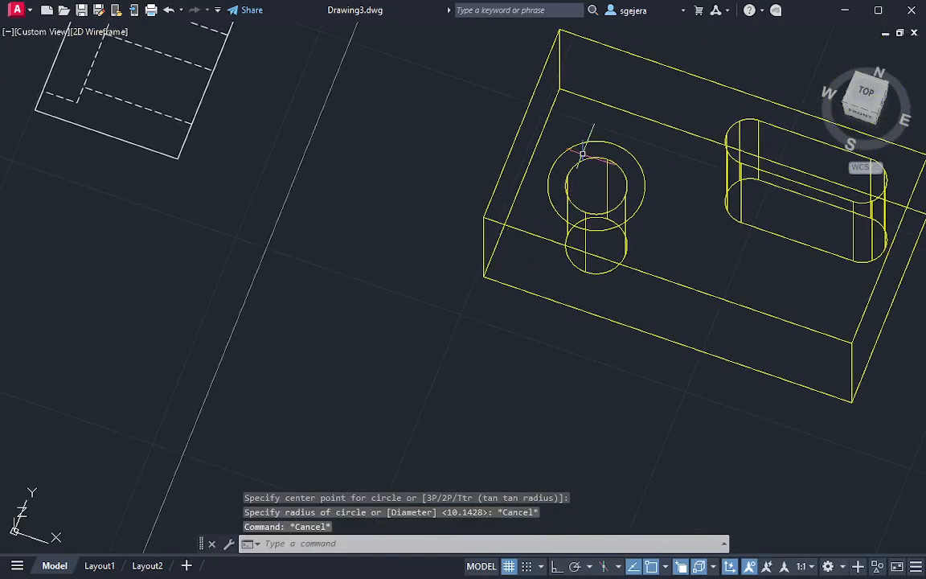
pyautogui.write('press')
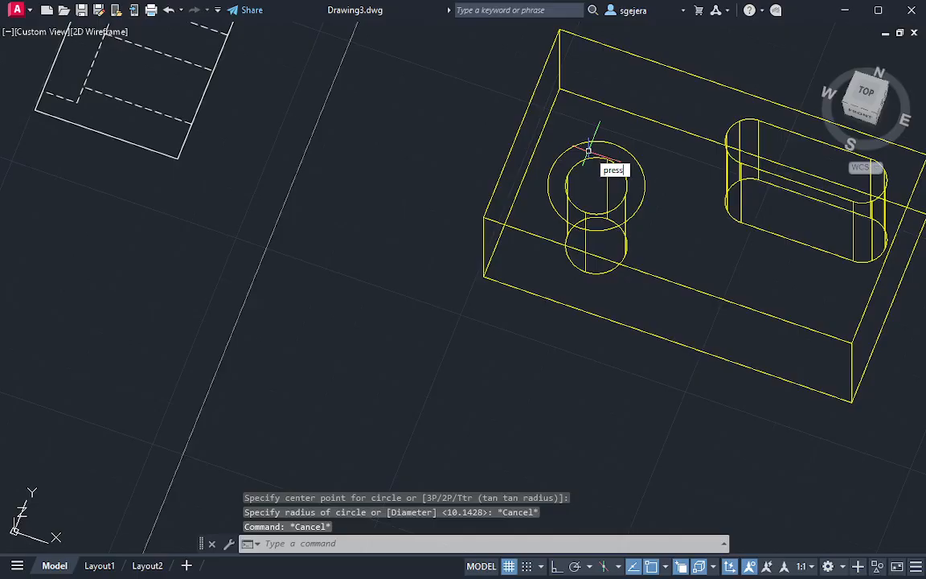
pyautogui.press('Return')
pyautogui.click(589, 150)
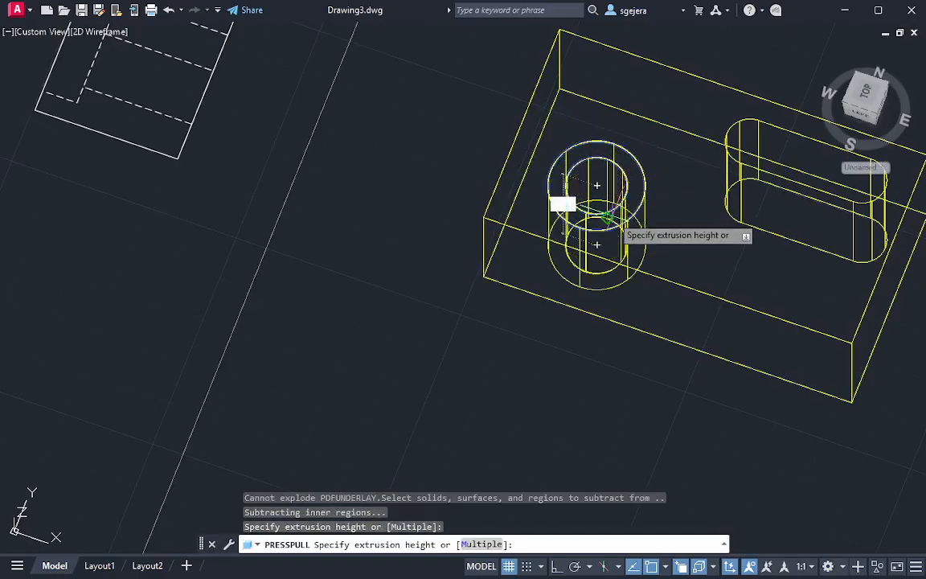
pyautogui.write('7.7')
pyautogui.press('Return')
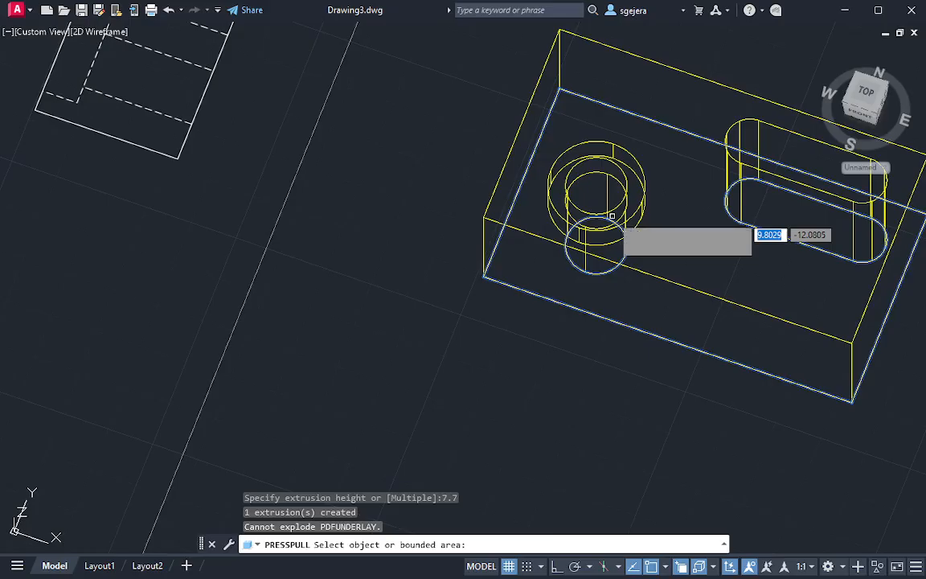
pyautogui.press('Return')
# Erase the leftover inner circle at the top face inside the counterbored hole
pyautogui.keyDown('shift'); pyautogui.moveTo(699, 250); pyautogui.dragTo(620, 186, button='middle'); pyautogui.keyUp('shift')
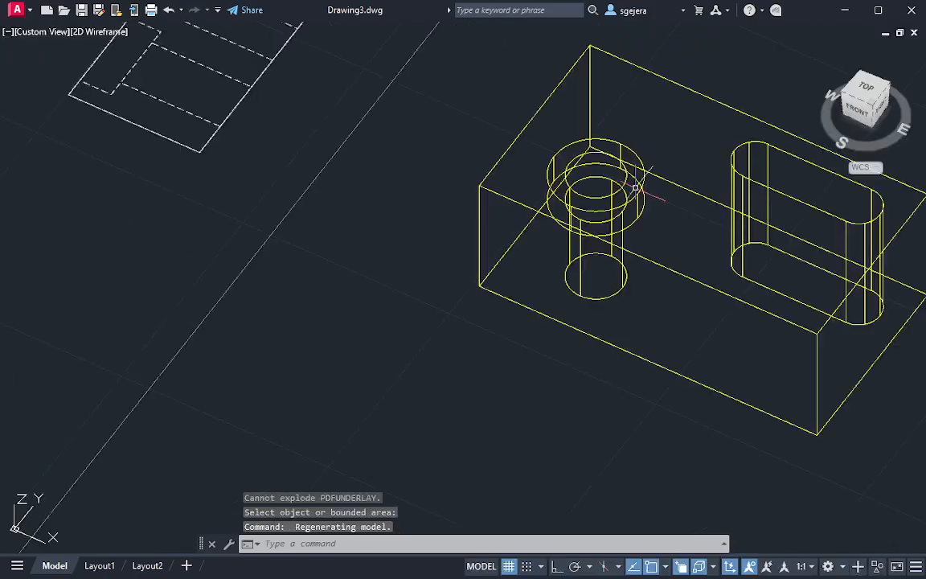
pyautogui.scroll(4, 585, 147)
pyautogui.click(585, 148)
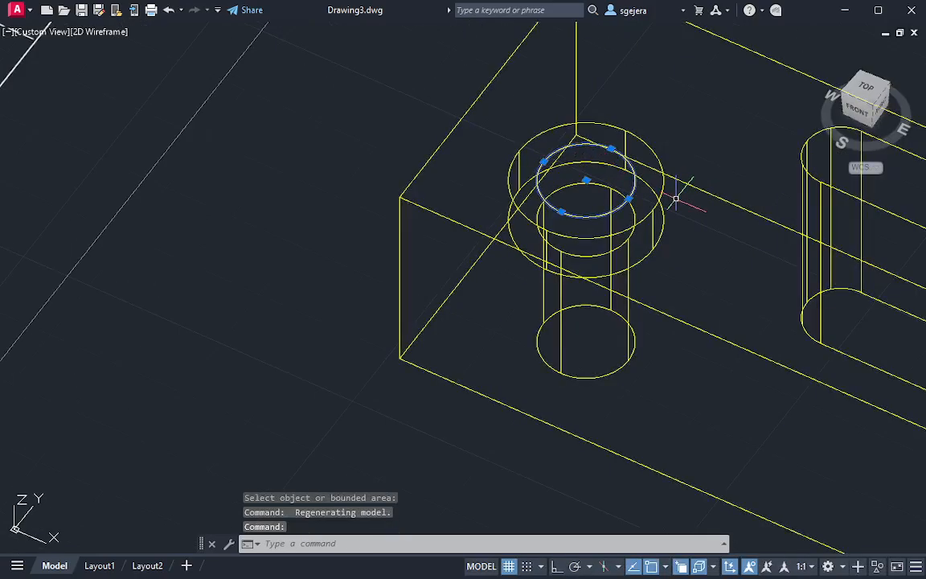
pyautogui.press('Delete')
pyautogui.press('Escape')
# Display the model in the Hidden visual style and inspect the counterbored hole and the slot from several angles
pyautogui.click(100, 32)
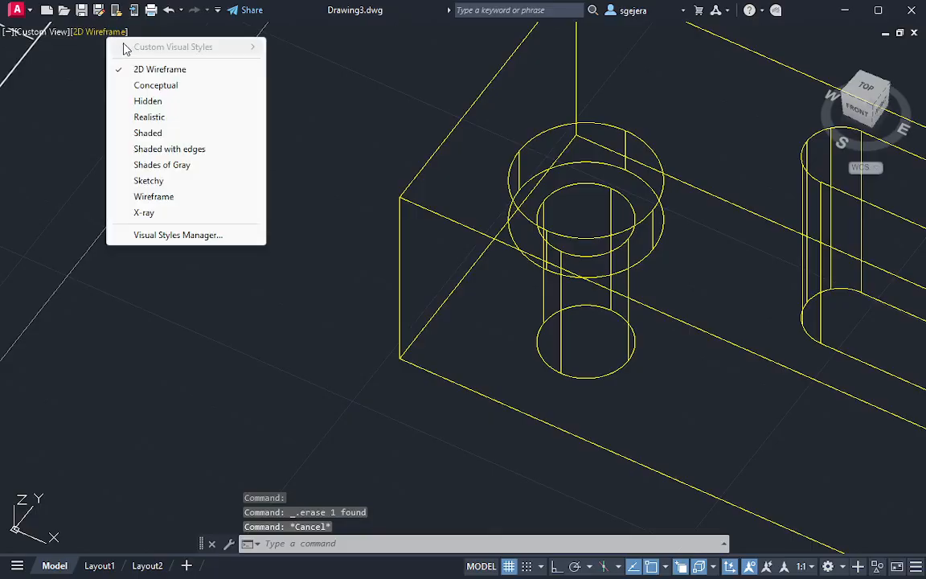
pyautogui.click(157, 99)
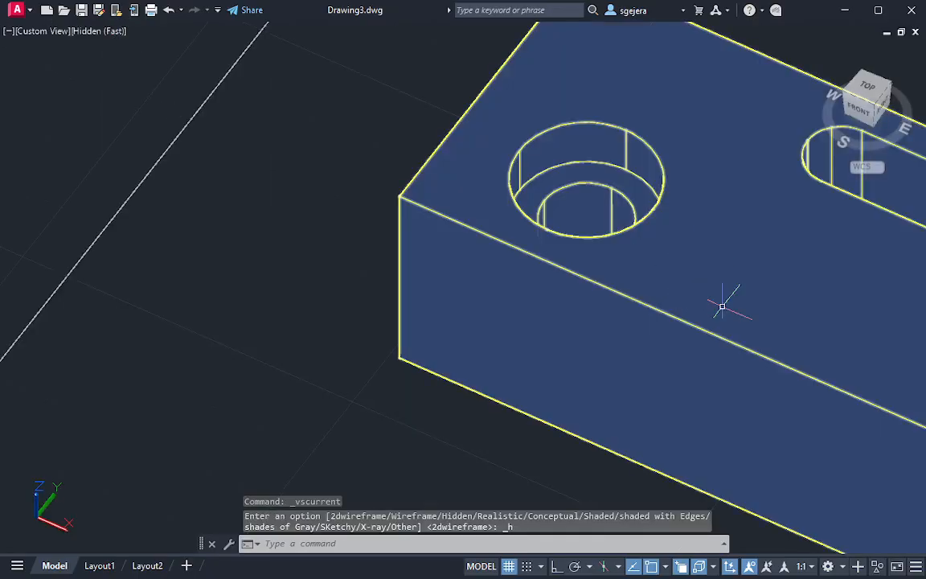
pyautogui.moveTo(749, 292)
pyautogui.mouseDown(button='middle')
pyautogui.moveTo(475, 176)
pyautogui.moveTo(608, 188)
pyautogui.moveTo(580, 127)
pyautogui.moveTo(612, 104)
pyautogui.moveTo(623, 176)
pyautogui.mouseUp(button='middle')
pyautogui.scroll(5, 451, 241)
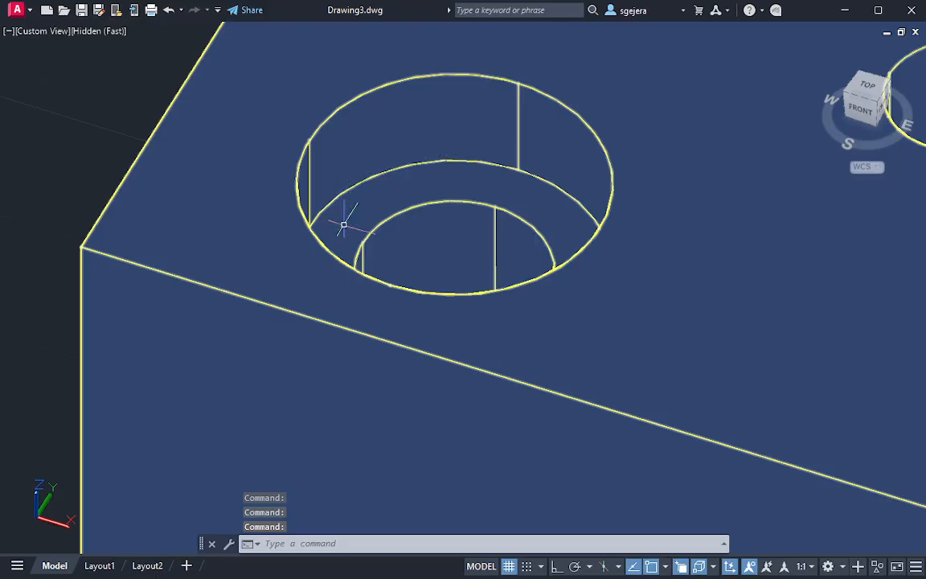
pyautogui.keyDown('shift'); pyautogui.moveTo(503, 300); pyautogui.dragTo(459, 265, button='middle'); pyautogui.keyUp('shift')
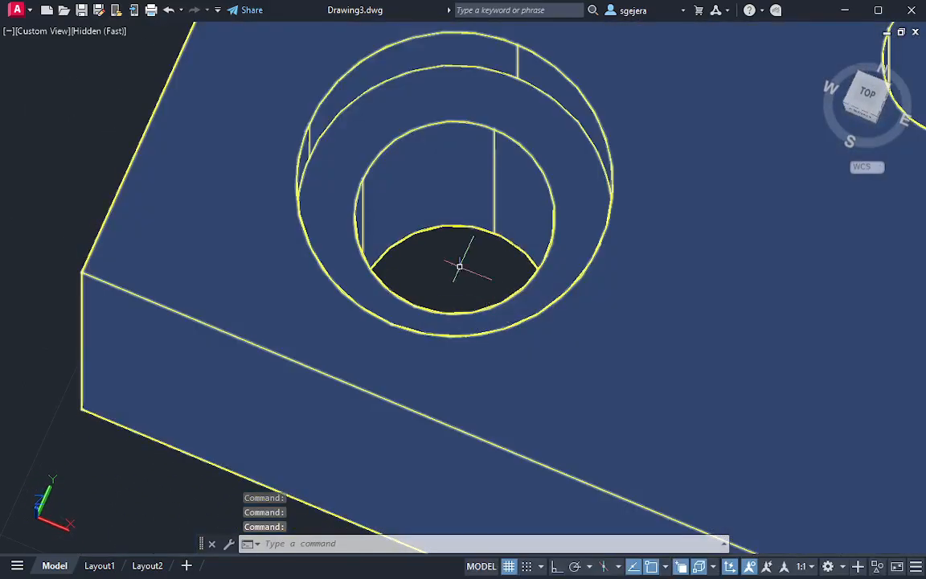
pyautogui.moveTo(655, 380); pyautogui.dragTo(293, 214, button='middle')
pyautogui.moveTo(733, 199); pyautogui.dragTo(453, 342, button='middle')
pyautogui.scroll(-2, 450, 265)
pyautogui.moveTo(500, 222); pyautogui.dragTo(633, 207, button='middle')
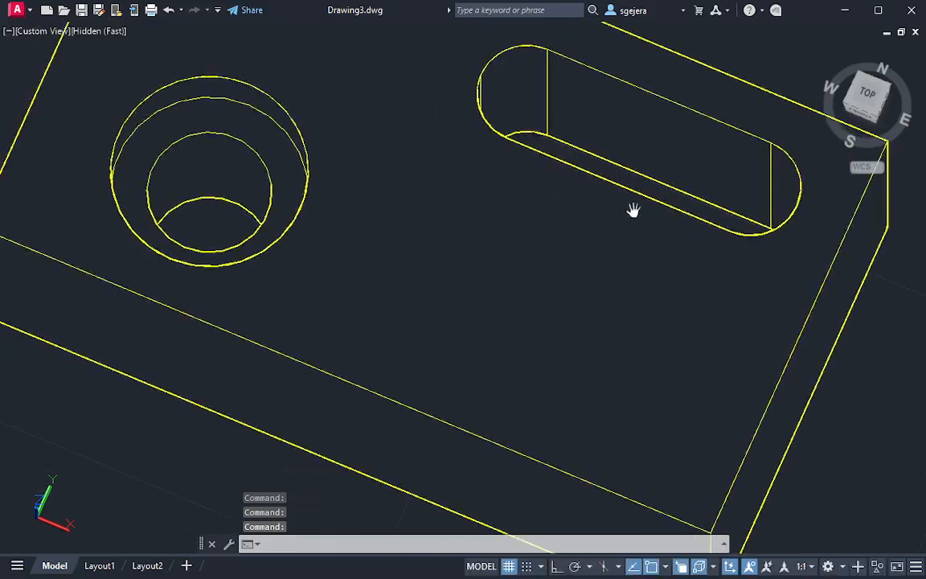
pyautogui.scroll(-3, 564, 326)
pyautogui.moveTo(564, 327); pyautogui.dragTo(579, 217, button='middle')
# Change the visual style to X-ray to show the hole and slot inside the block
pyautogui.click(91, 32)
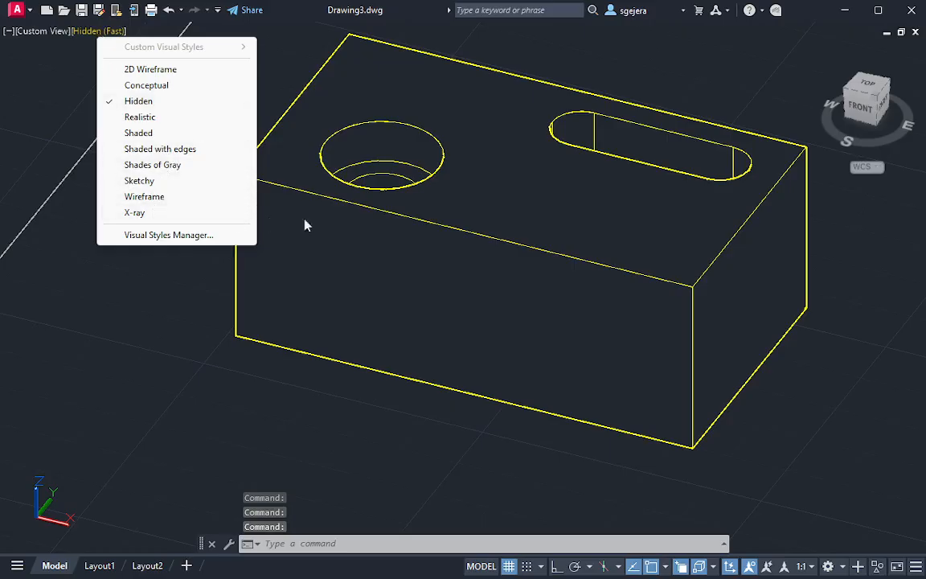
pyautogui.click(194, 217)
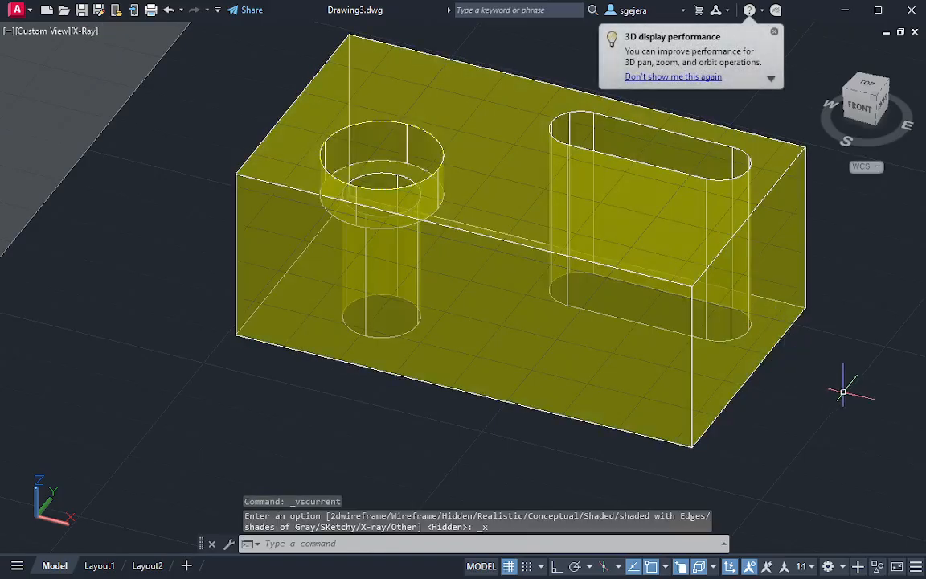
pyautogui.moveTo(813, 379); pyautogui.dragTo(728, 426, button='middle')
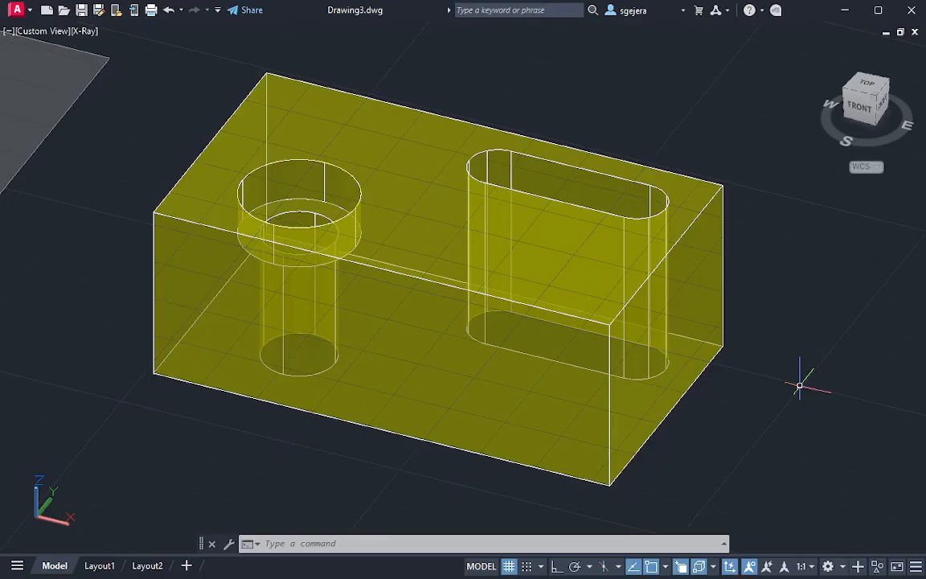
pyautogui.scroll(-2, 695, 359)
pyautogui.moveTo(388, 428); pyautogui.dragTo(503, 301, button='middle')
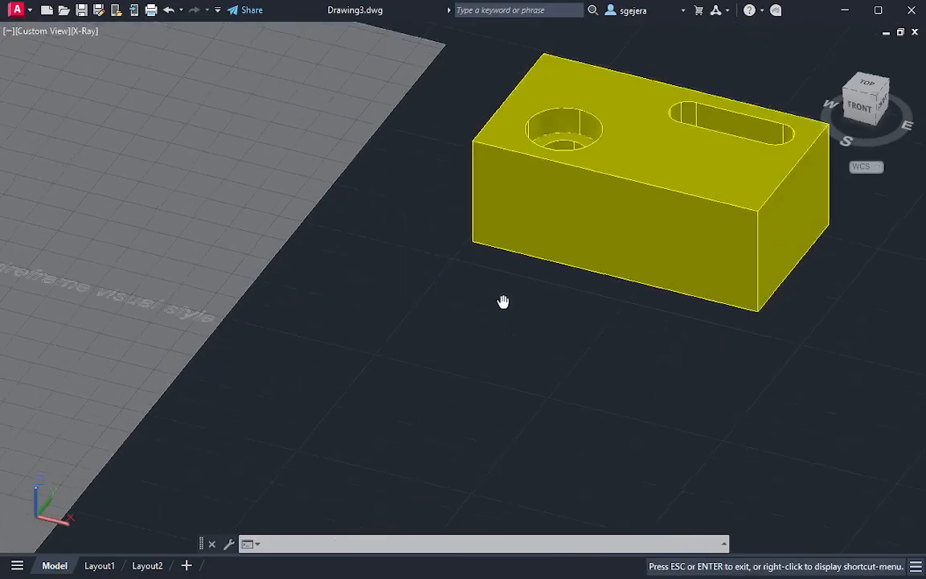
pyautogui.moveTo(503, 301); pyautogui.dragTo(604, 171)
pyautogui.press('Escape')
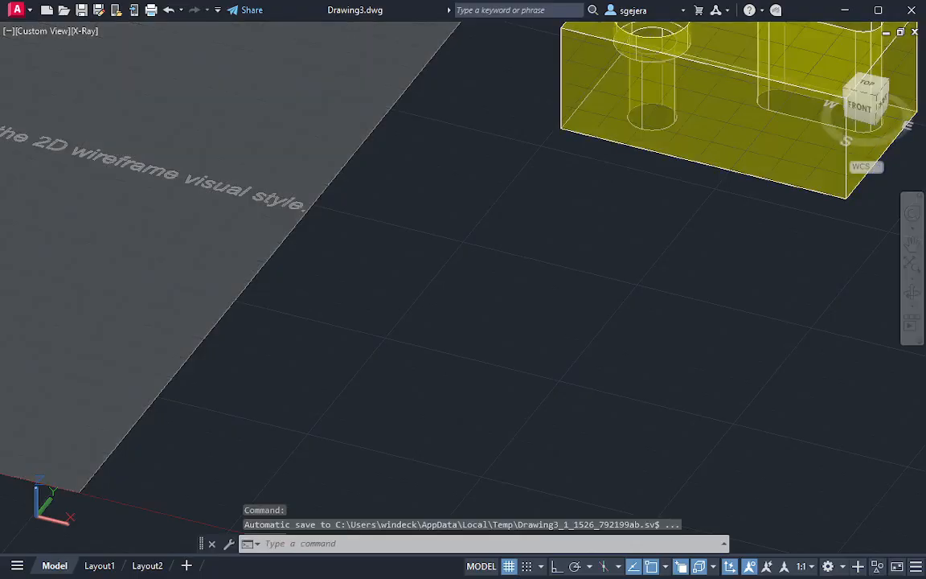
pyautogui.scroll(-2, 796, 67)
pyautogui.moveTo(795, 67); pyautogui.dragTo(641, 201, button='middle')
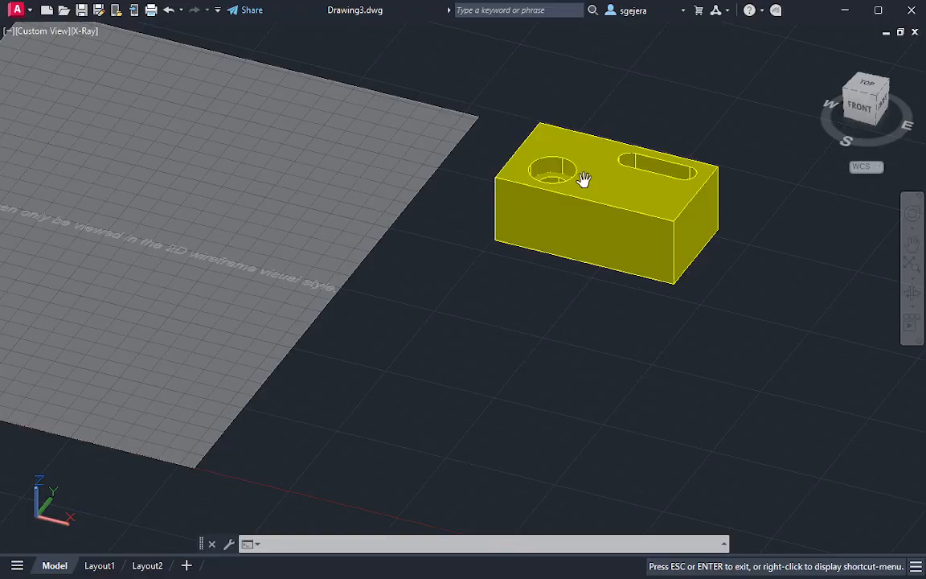
pyautogui.scroll(2, 833, 277)
pyautogui.moveTo(721, 283); pyautogui.dragTo(706, 386)
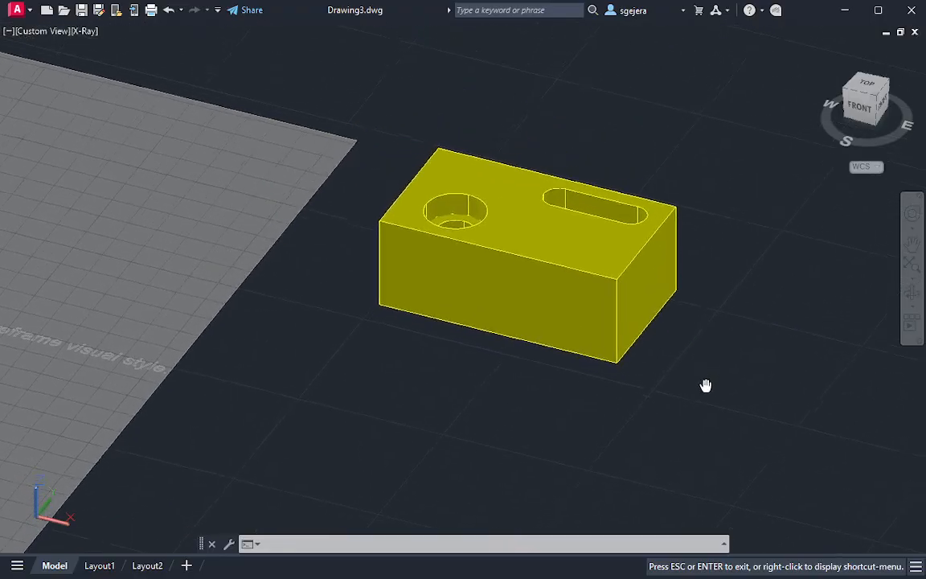
pyautogui.scroll(1, 706, 386)
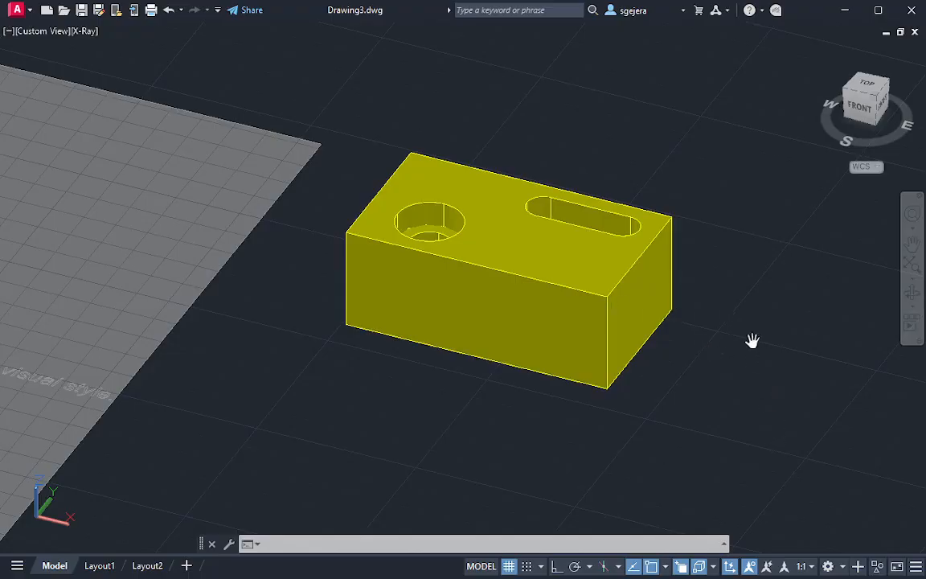
pyautogui.press('Escape')
pyautogui.press('XF86Calculator')
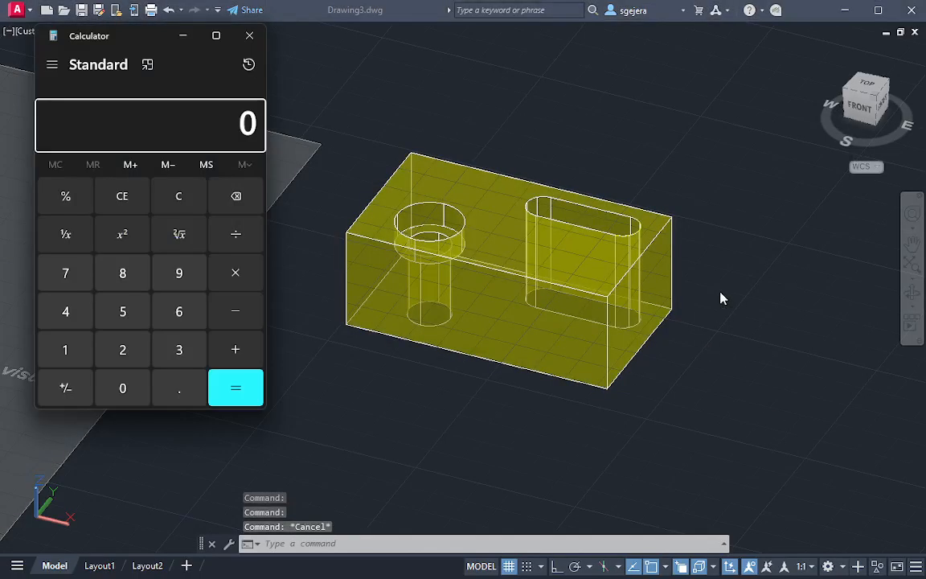
pyautogui.click(249, 35)
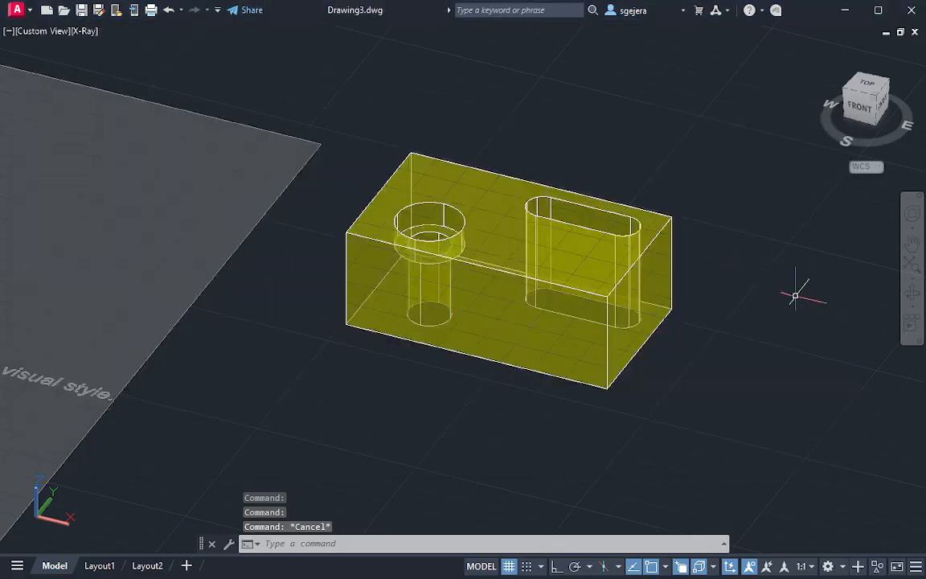
pyautogui.keyDown('shift'); pyautogui.moveTo(698, 327); pyautogui.dragTo(721, 378, button='middle'); pyautogui.keyUp('shift')
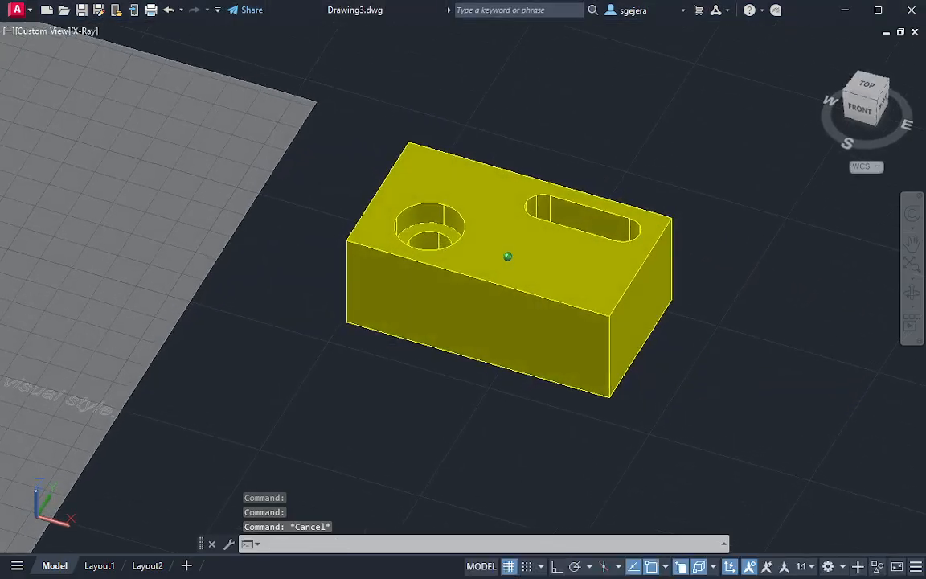
pyautogui.scroll(3, 738, 389)
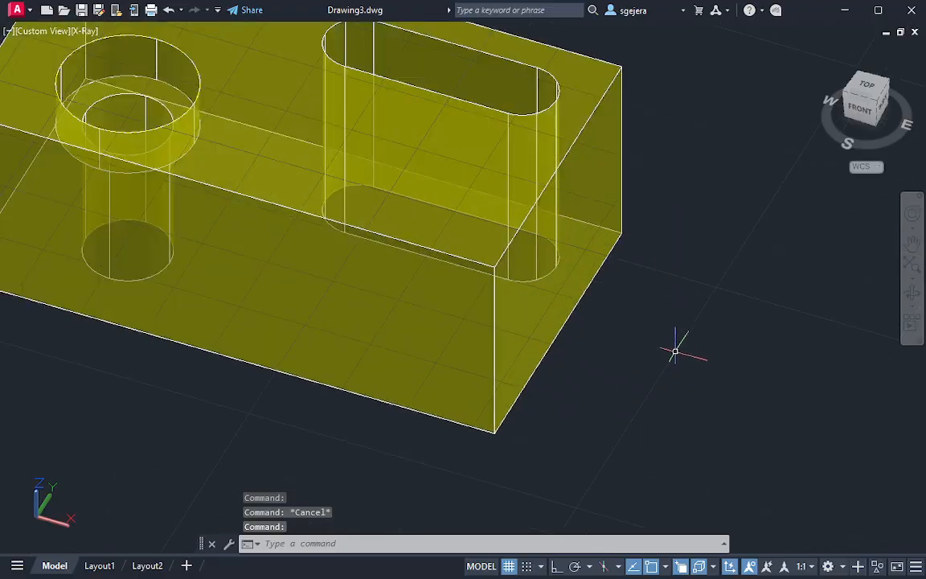
pyautogui.scroll(1, 673, 341)
pyautogui.scroll(-2, 743, 389)
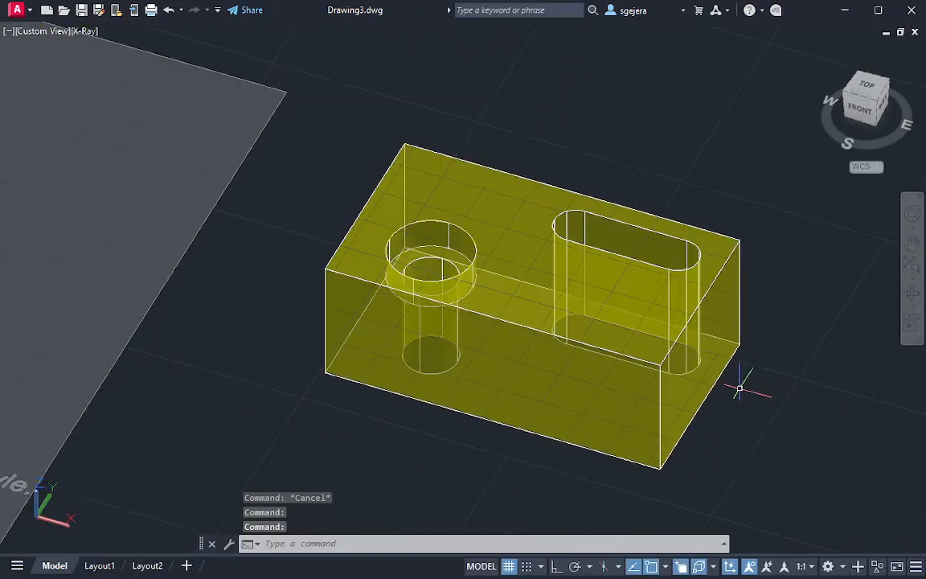
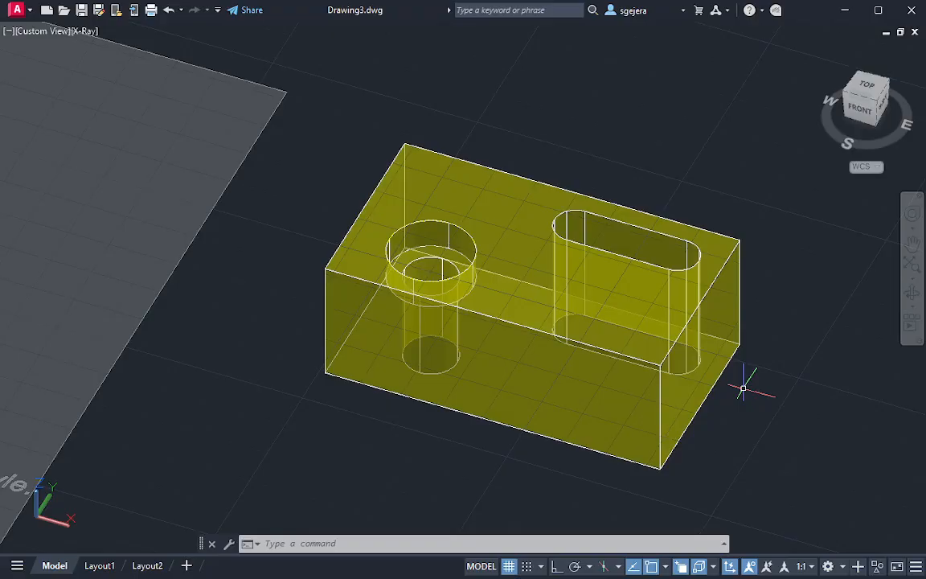
# Clear any active command and show the sectioned block's model from the Top view
pyautogui.moveTo(769, 433); pyautogui.dragTo(685, 422, button='middle')
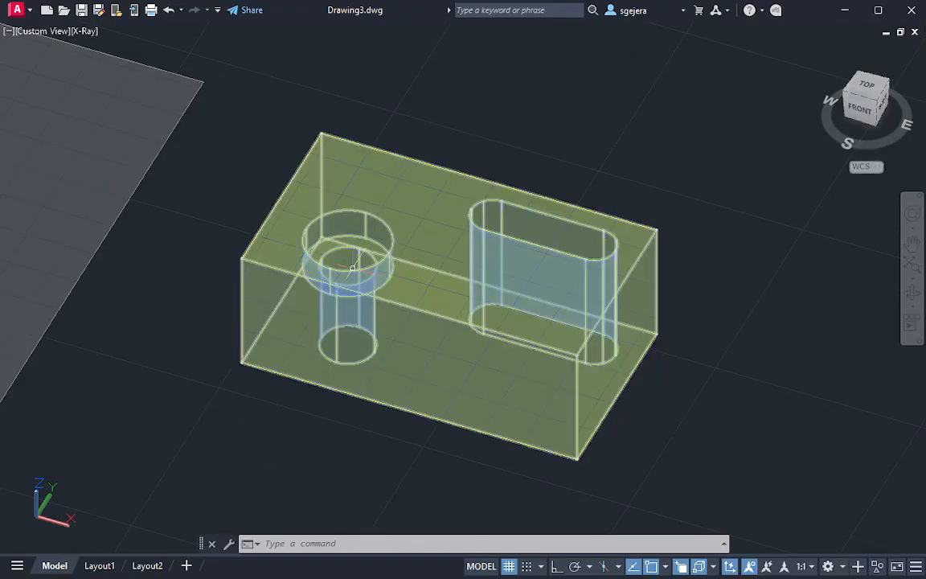
pyautogui.write('`')
pyautogui.press('Escape')
pyautogui.press('Escape')
pyautogui.press('Escape')
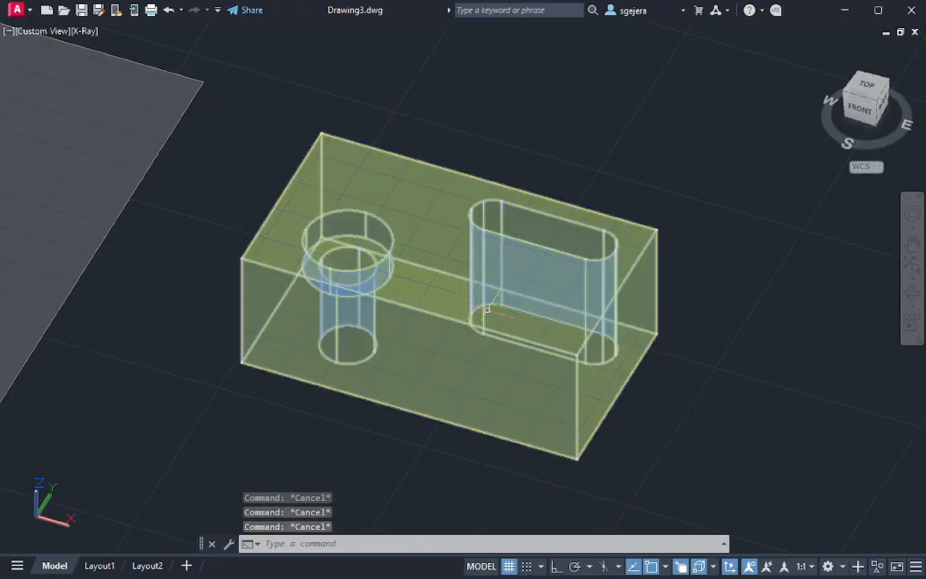
pyautogui.click(864, 95)
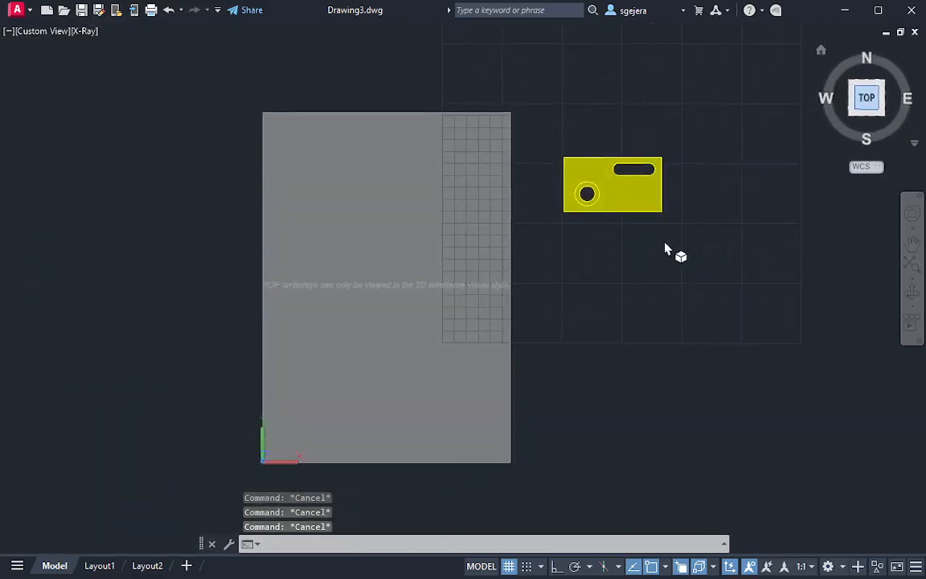
pyautogui.scroll(2, 633, 194)
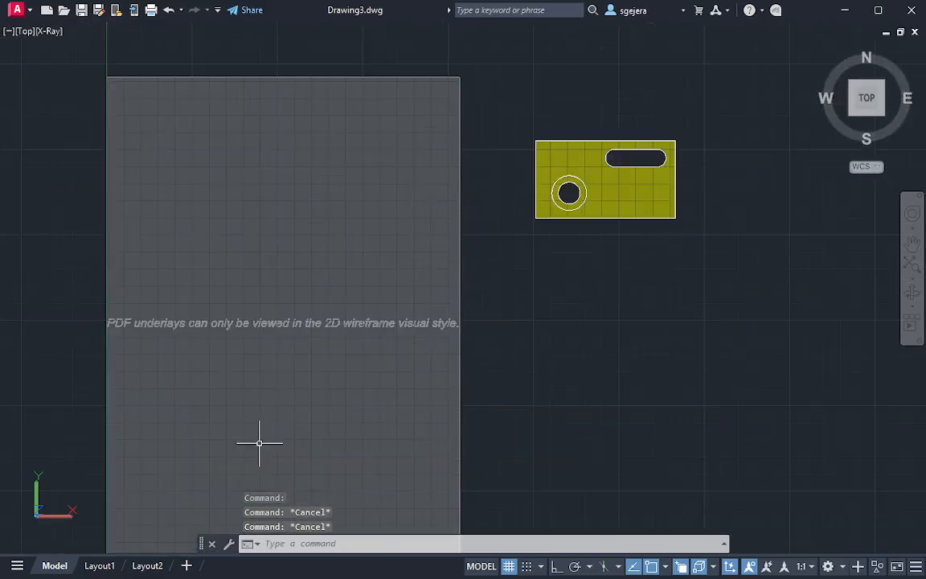
# Open Layout1 and delete its default viewport to empty the sheet
pyautogui.click(108, 566)
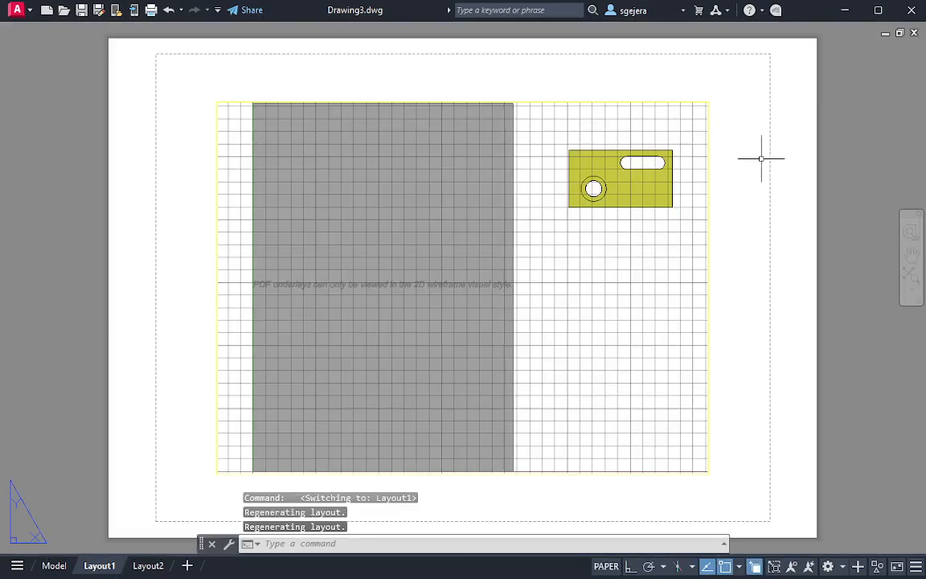
pyautogui.click(418, 397)
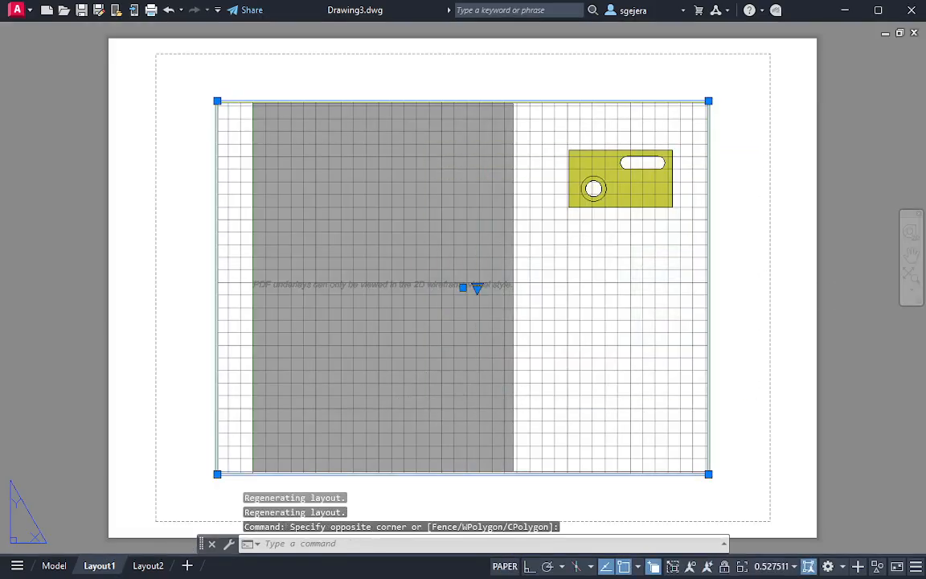
pyautogui.press('Delete')
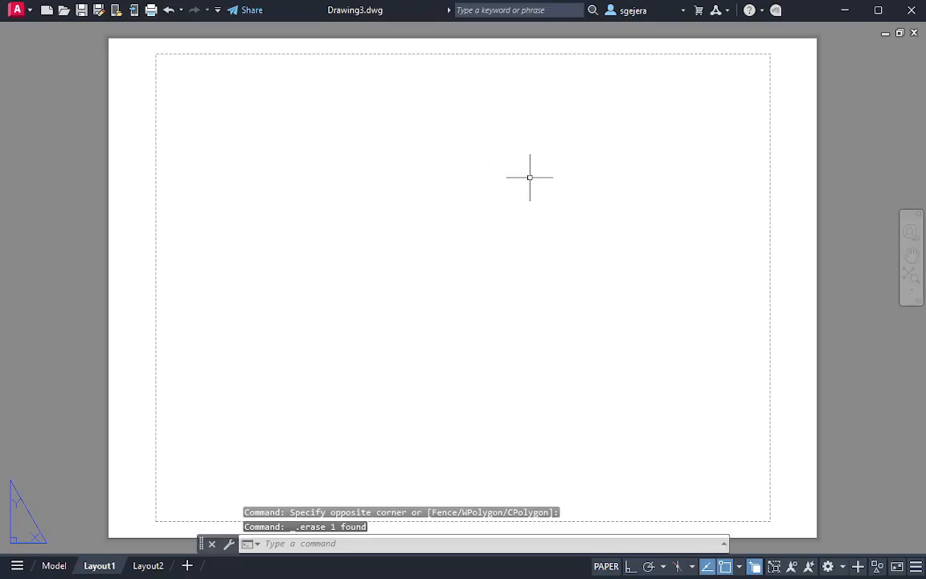
# Turn off Clean Screen and set the drafting standard for new drawing views to third-angle projection
pyautogui.hotkey('ctrl', '0')
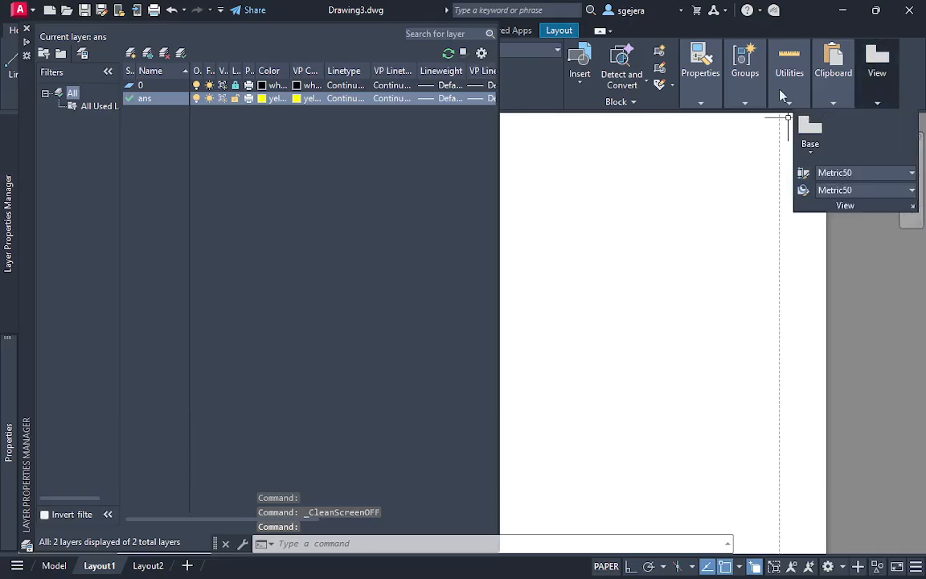
pyautogui.click(554, 32)
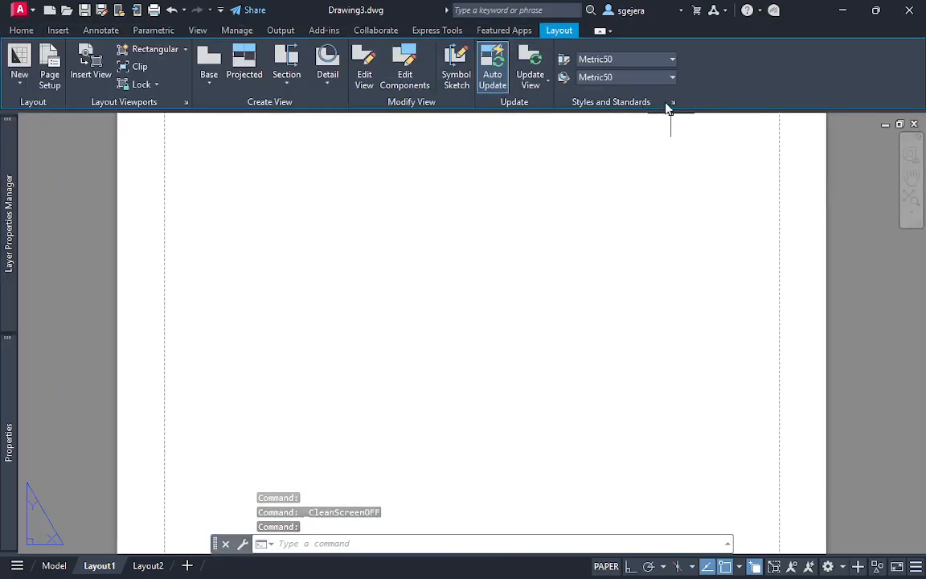
pyautogui.click(674, 103)
pyautogui.click(372, 286)
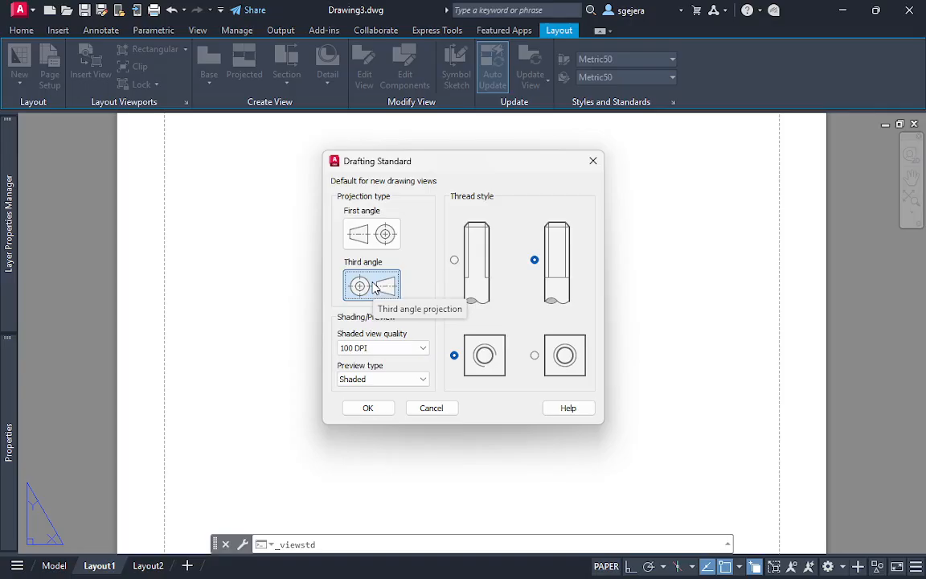
pyautogui.click(368, 409)
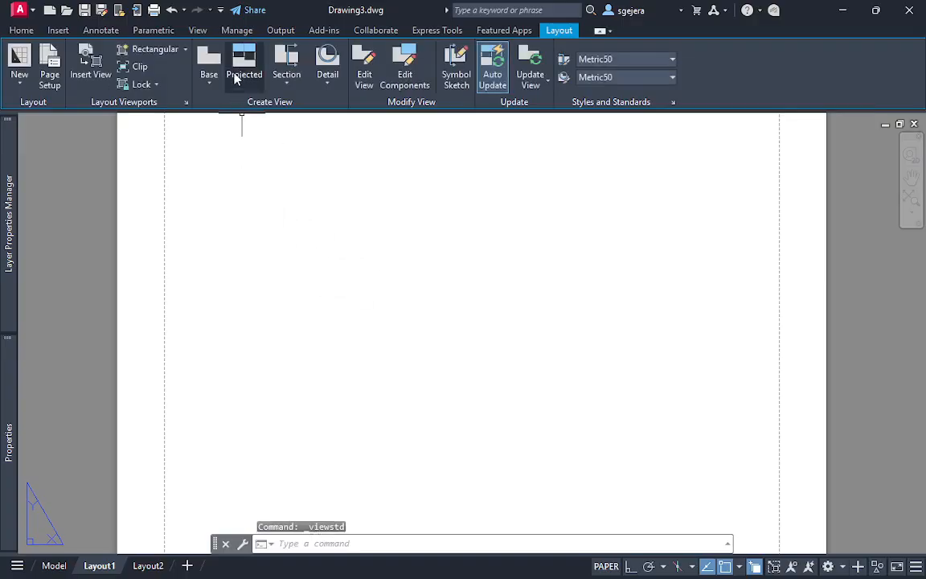
# Create a 1:1 base view from model space in Top orientation, with a projected side view beside it on the sheet
pyautogui.click(209, 84)
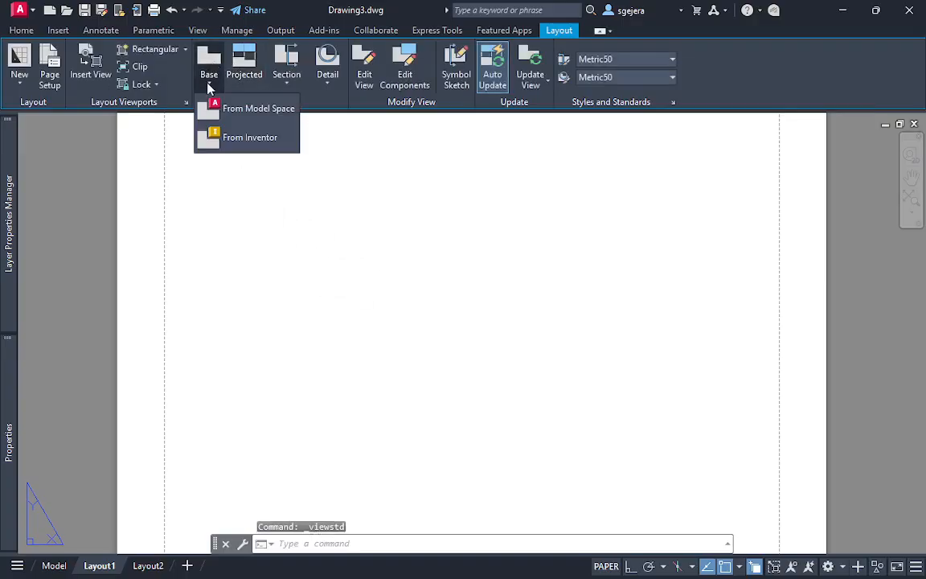
pyautogui.click(260, 110)
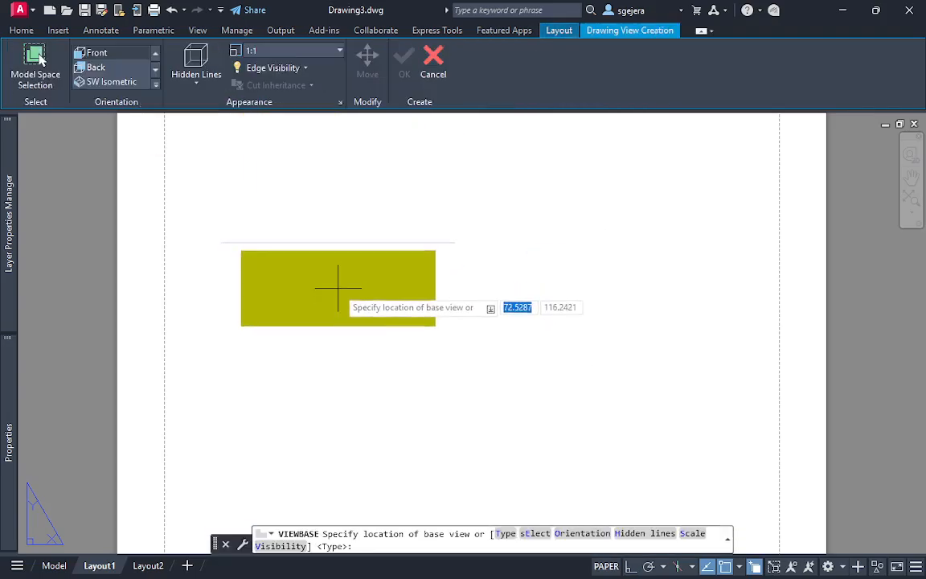
pyautogui.scroll(5, 138, 73)
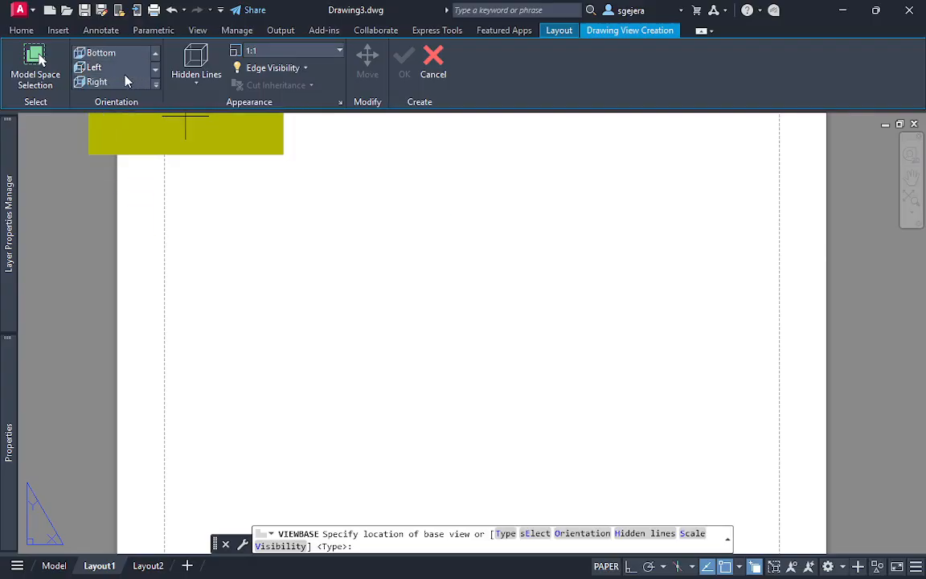
pyautogui.click(95, 68)
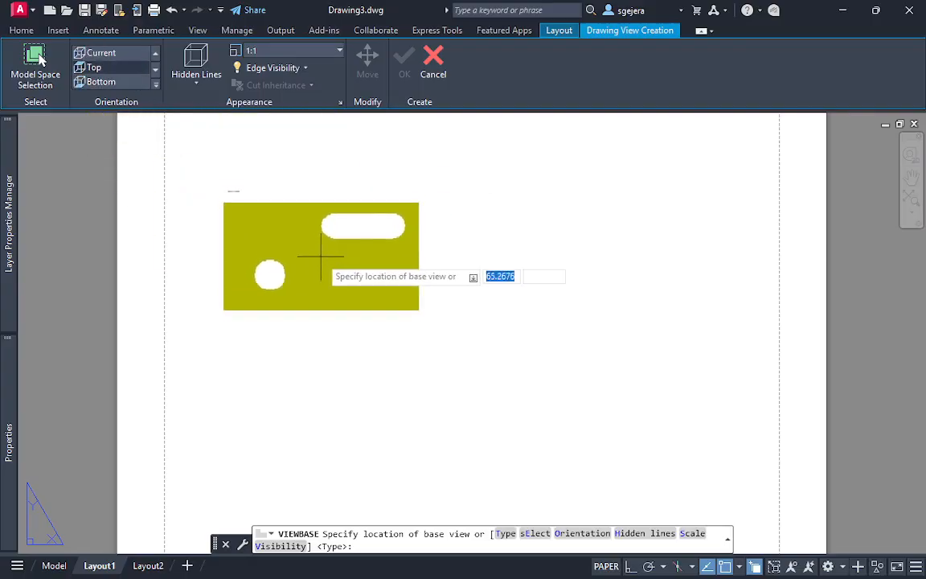
pyautogui.click(332, 260)
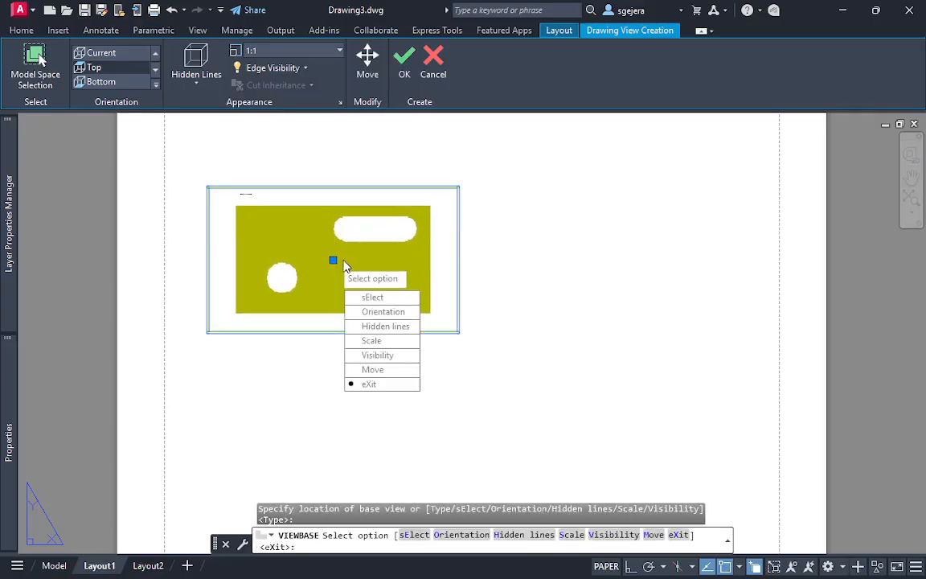
pyautogui.press('Return')
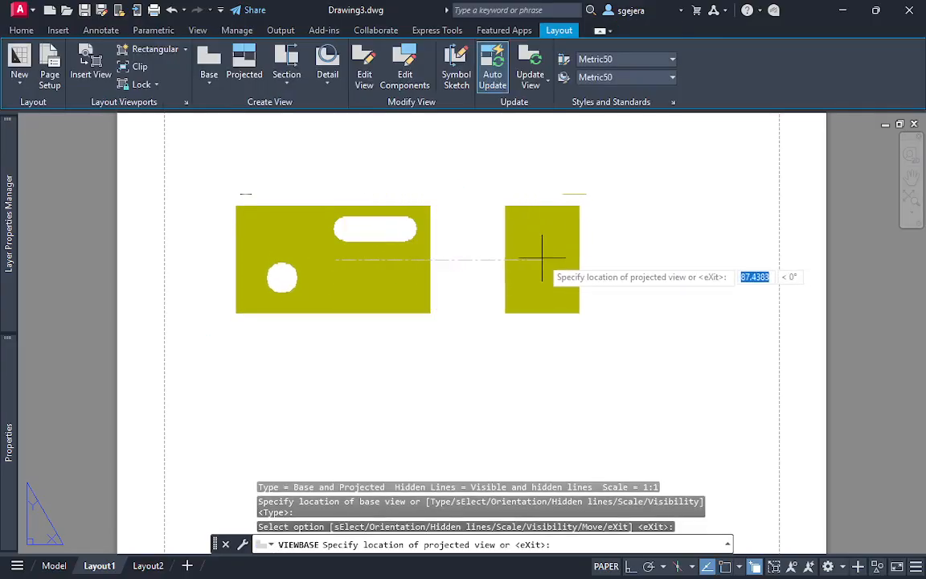
pyautogui.press('Return')
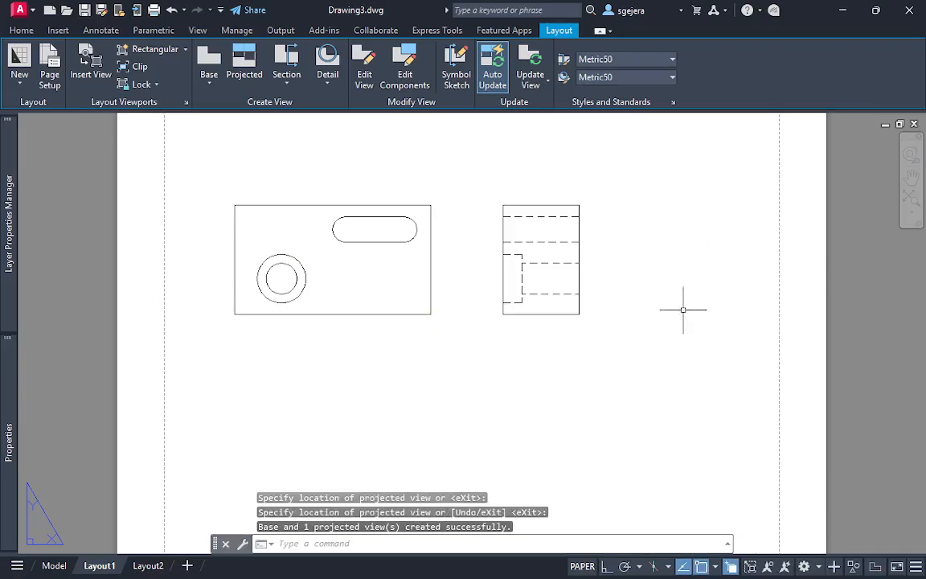
# Return to model space in the 2D Wireframe visual style and examine the Offset Section exercise's cutting-plane line
pyautogui.click(53, 565)
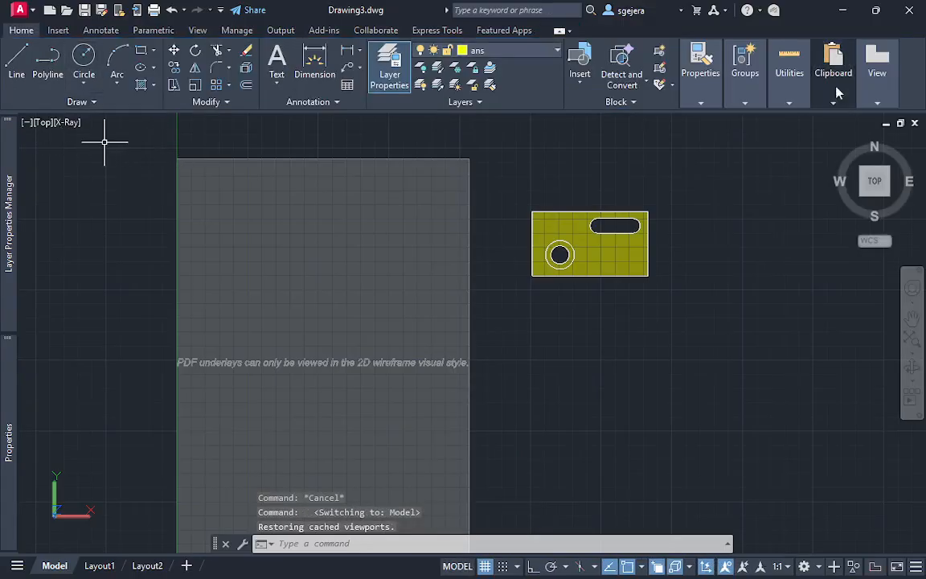
pyautogui.click(71, 122)
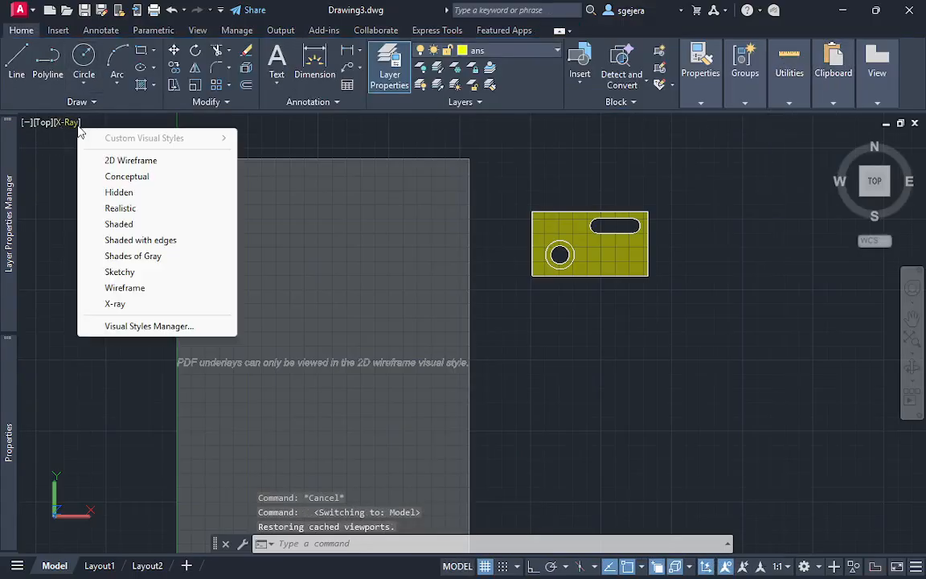
pyautogui.click(130, 160)
pyautogui.scroll(4, 383, 275)
pyautogui.moveTo(383, 275); pyautogui.dragTo(478, 367, button='middle')
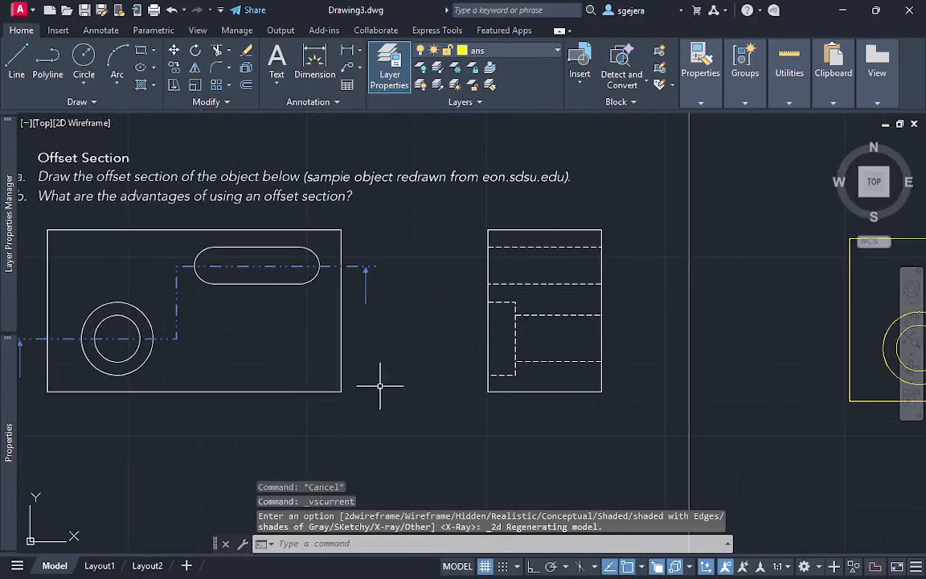
pyautogui.moveTo(283, 309); pyautogui.dragTo(349, 307, button='middle')
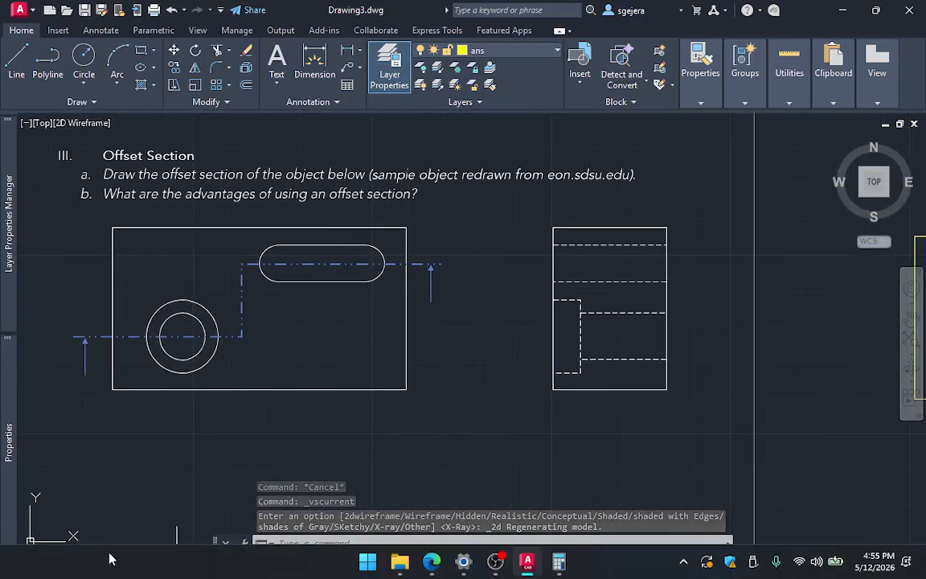
# Compare the exercise drawing in model space with the drawing views on Layout1, ending on Layout1
pyautogui.click(111, 566)
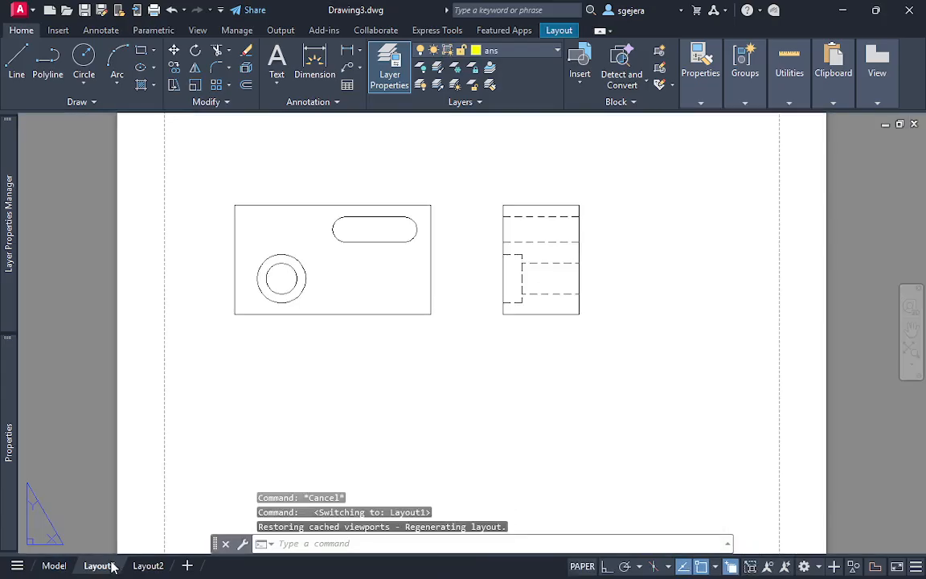
pyautogui.click(55, 566)
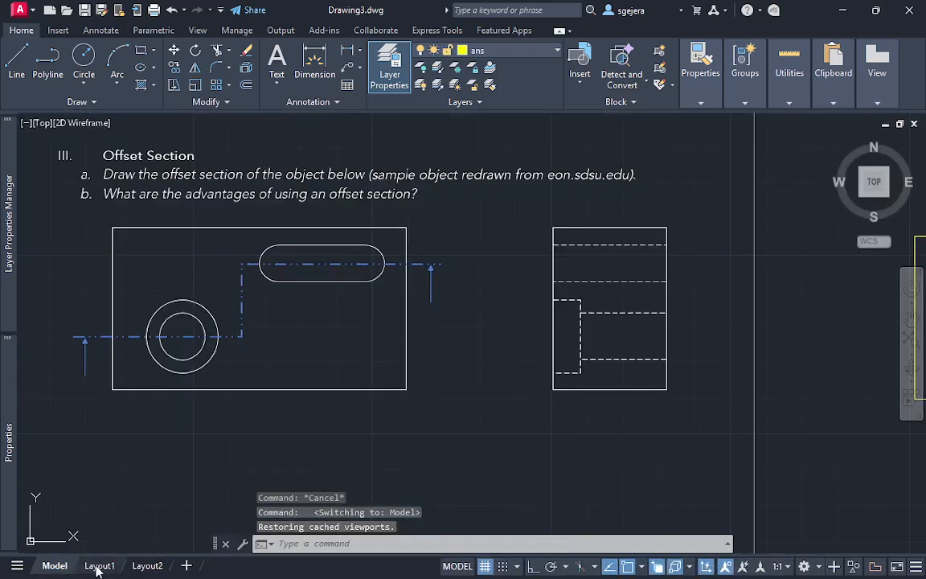
pyautogui.click(100, 567)
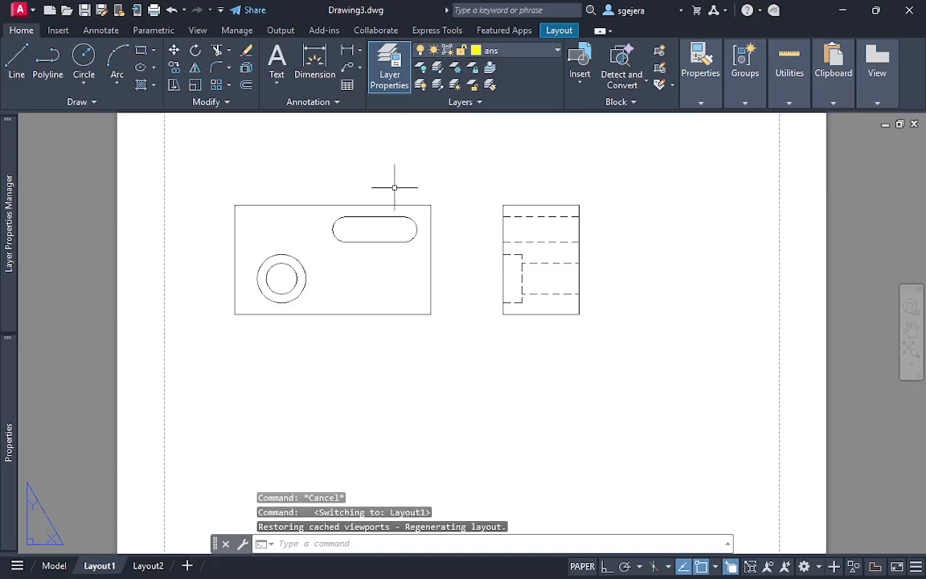
pyautogui.scroll(3, 450, 252)
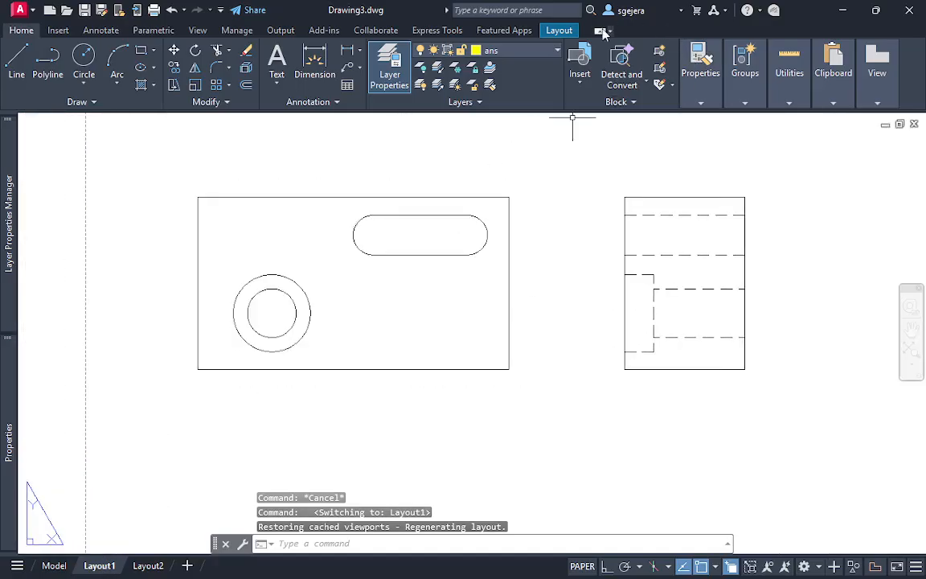
pyautogui.click(554, 35)
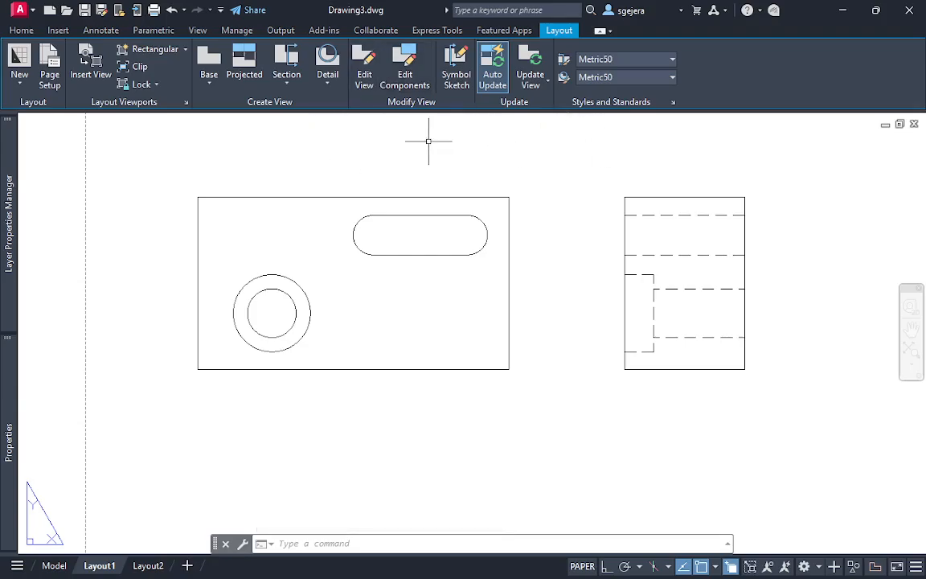
pyautogui.moveTo(428, 141); pyautogui.dragTo(432, 136, button='middle')
pyautogui.click(284, 76)
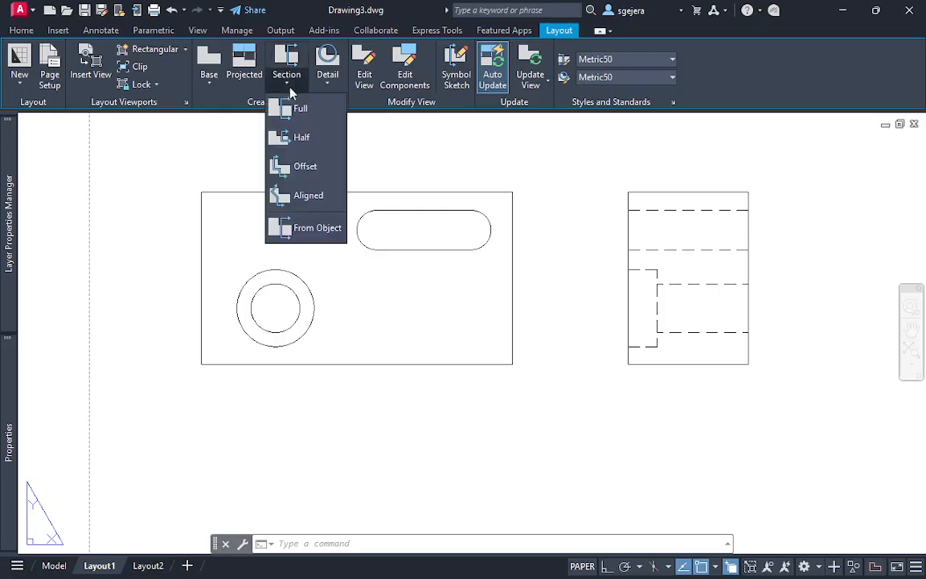
pyautogui.click(320, 168)
pyautogui.moveTo(374, 301); pyautogui.dragTo(362, 254, button='middle')
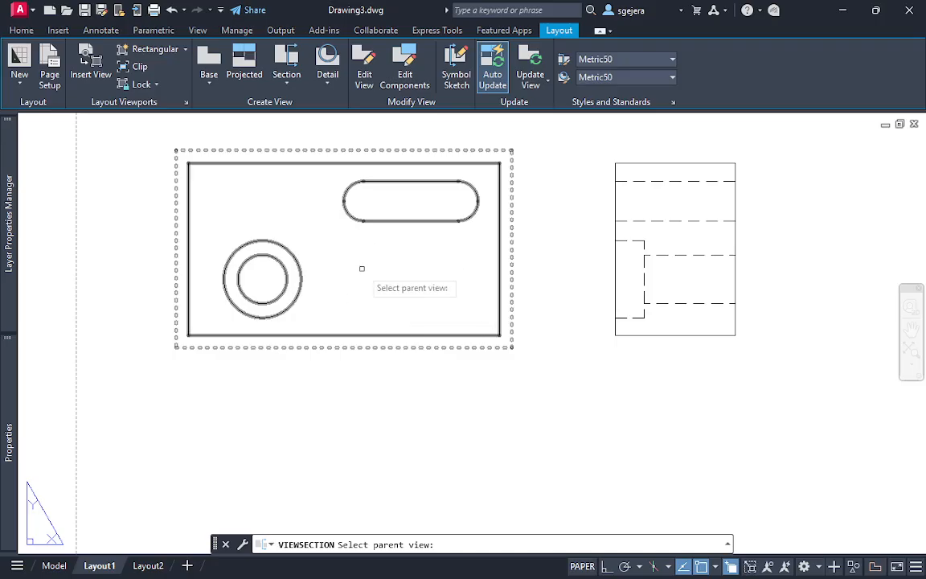
pyautogui.click(362, 267)
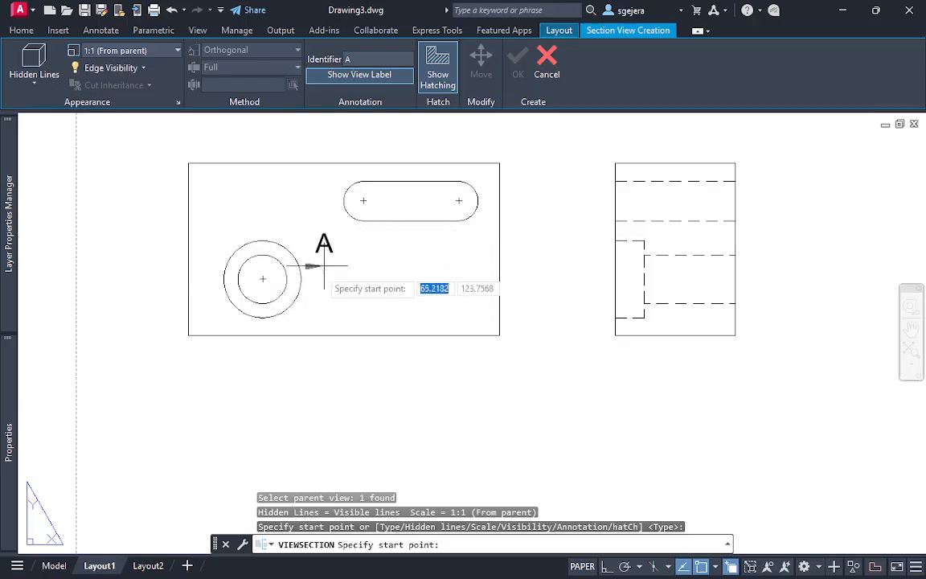
pyautogui.moveTo(54, 569)
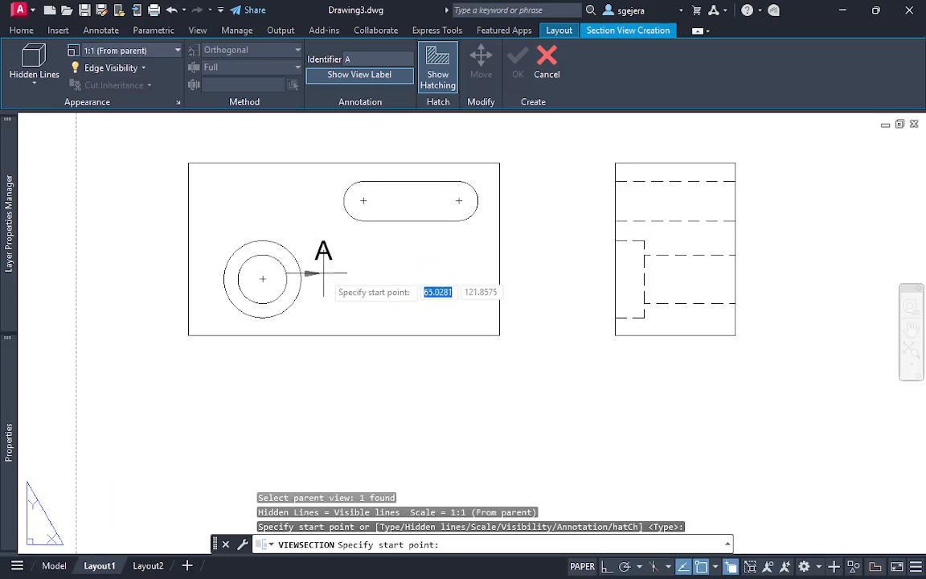
pyautogui.press('Escape')
# Check the exercise's offset cutting path through the hole and slot again, and examine the matching base view on Layout1
pyautogui.click(53, 566)
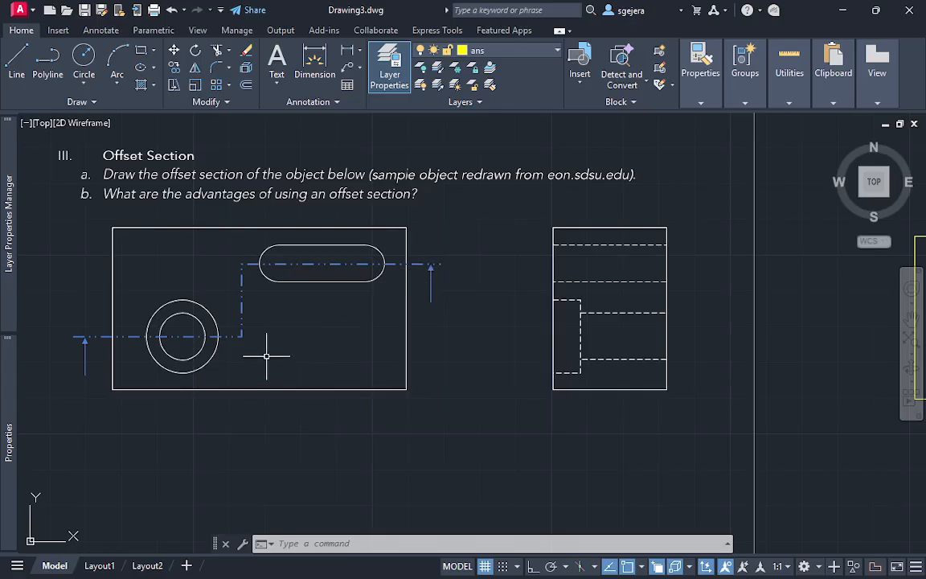
pyautogui.click(99, 565)
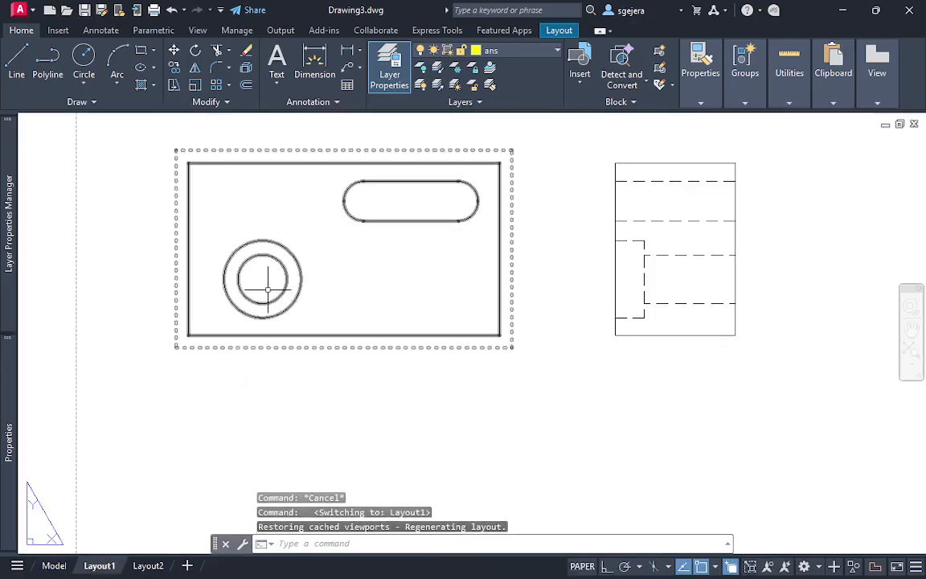
pyautogui.scroll(2, 259, 273)
pyautogui.scroll(-3, 259, 273)
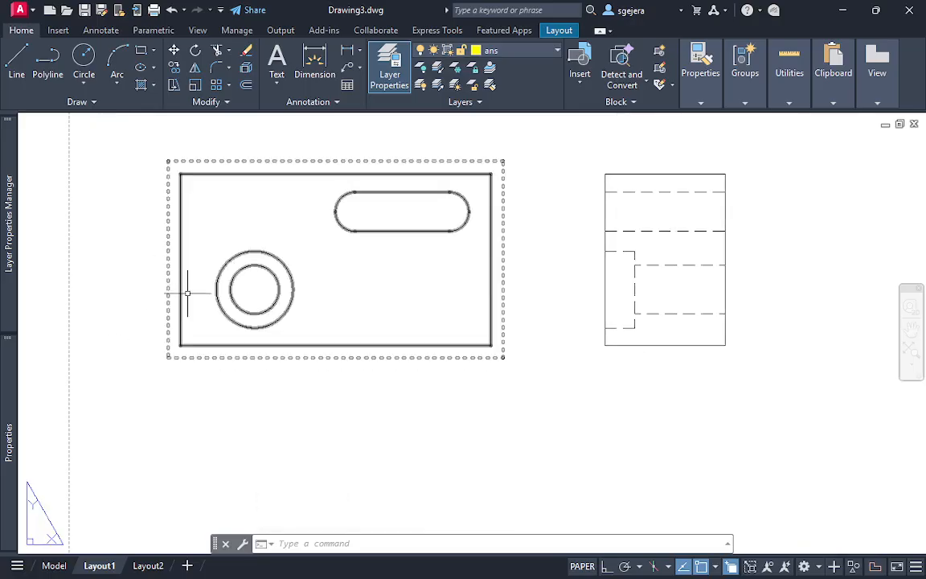
pyautogui.press('Escape')
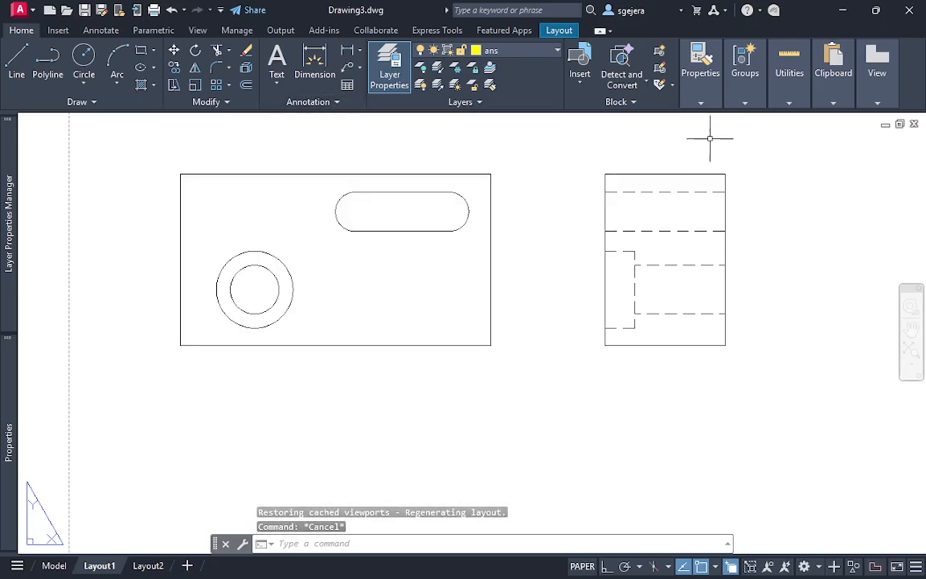
# Start an offset section from the base view, stepping the cutting line from the counterbored hole's centre to the slot's centreline and right edge
pyautogui.click(560, 30)
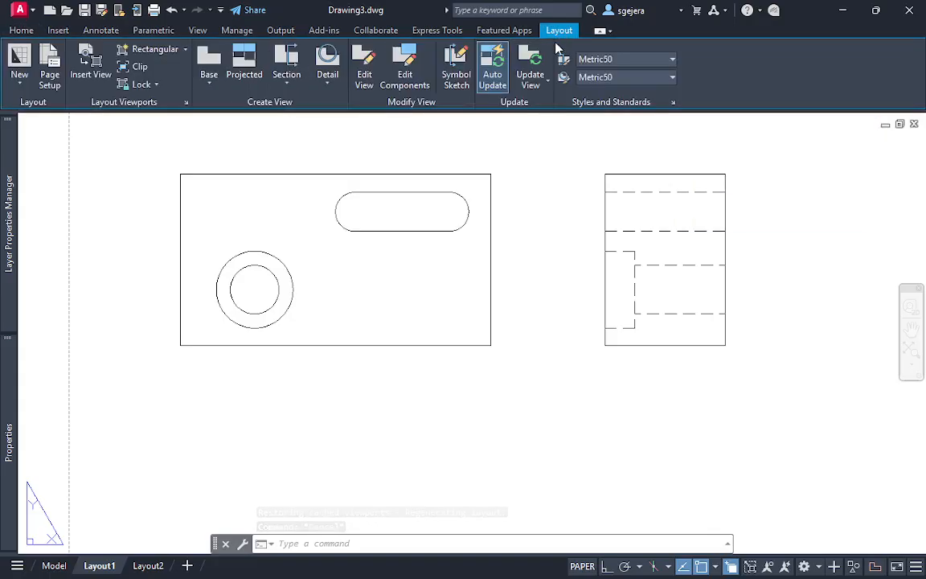
pyautogui.click(288, 83)
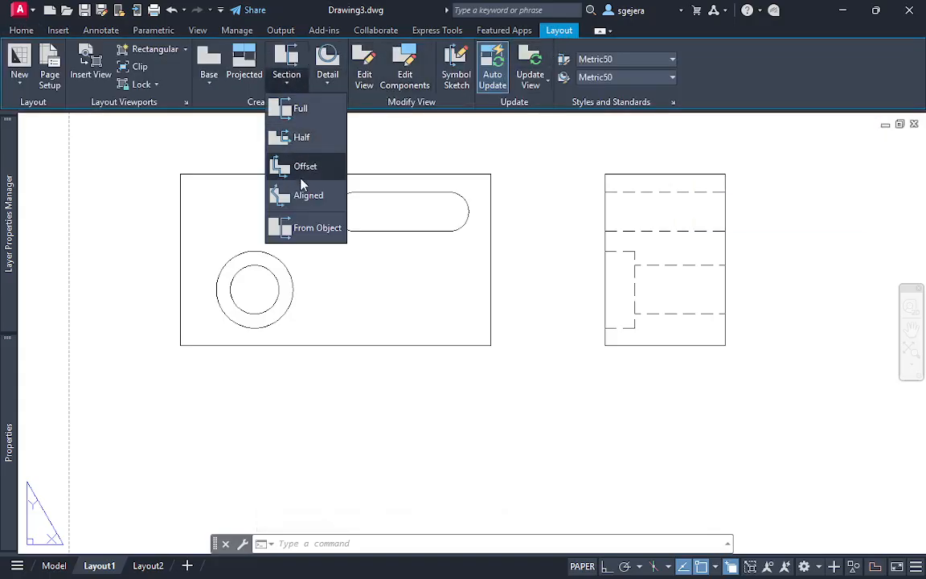
pyautogui.click(322, 171)
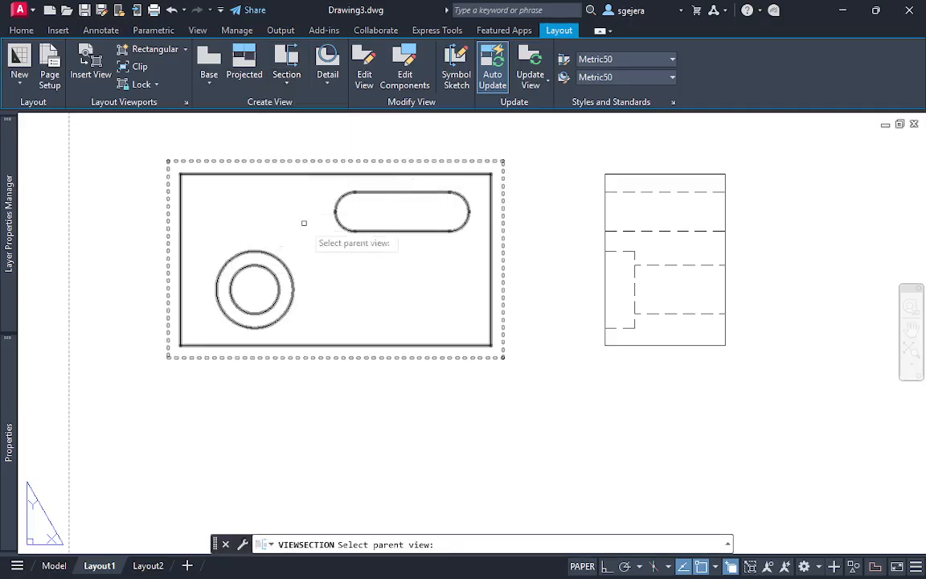
pyautogui.click(342, 256)
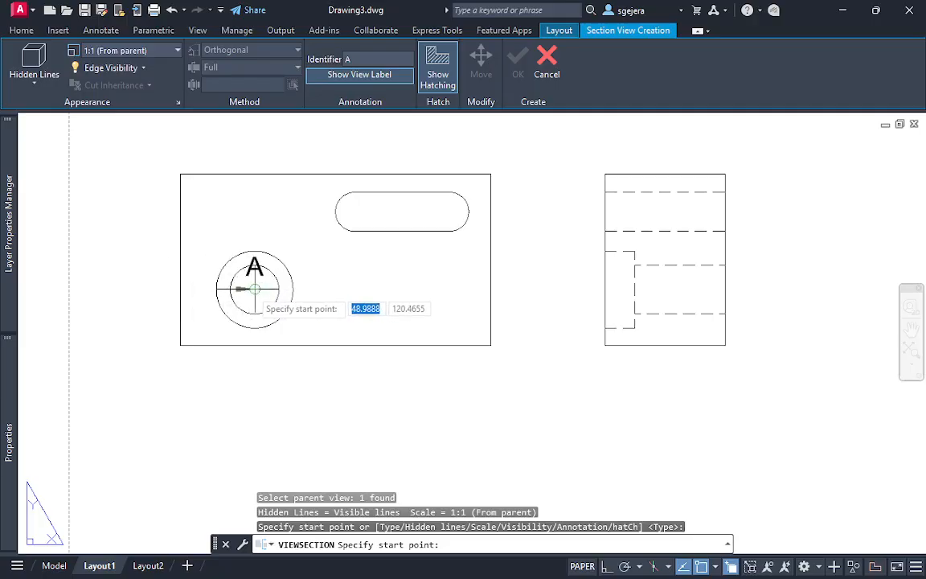
pyautogui.click(158, 289)
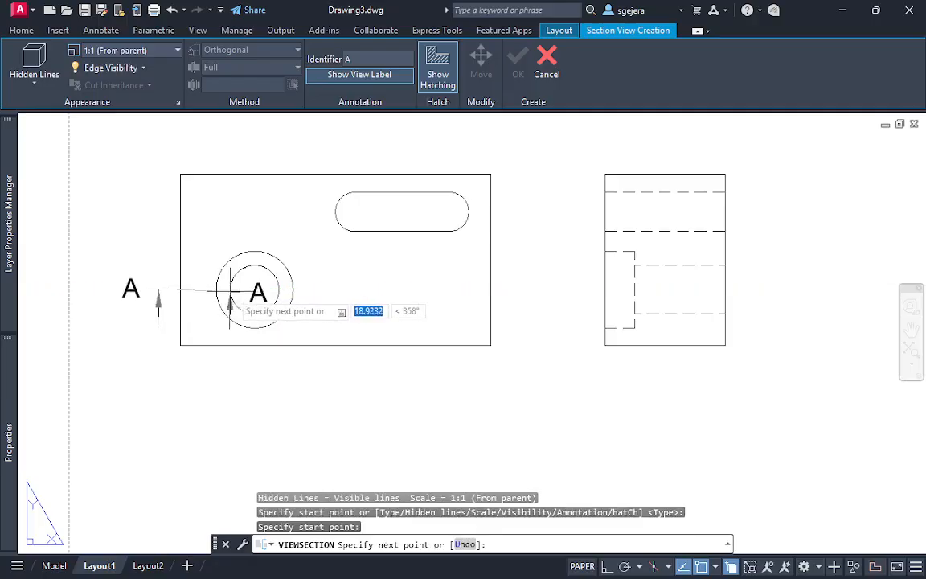
pyautogui.click(316, 289)
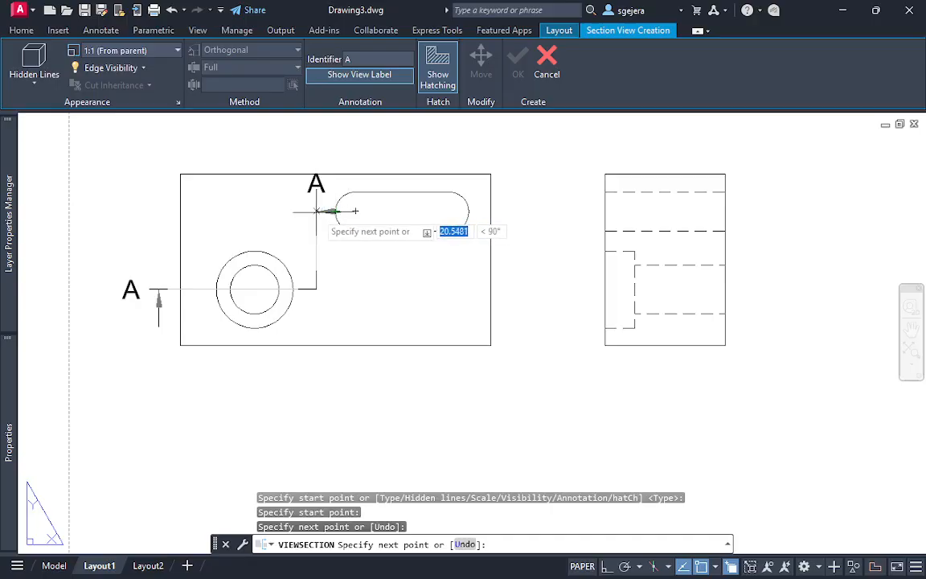
pyautogui.click(317, 211)
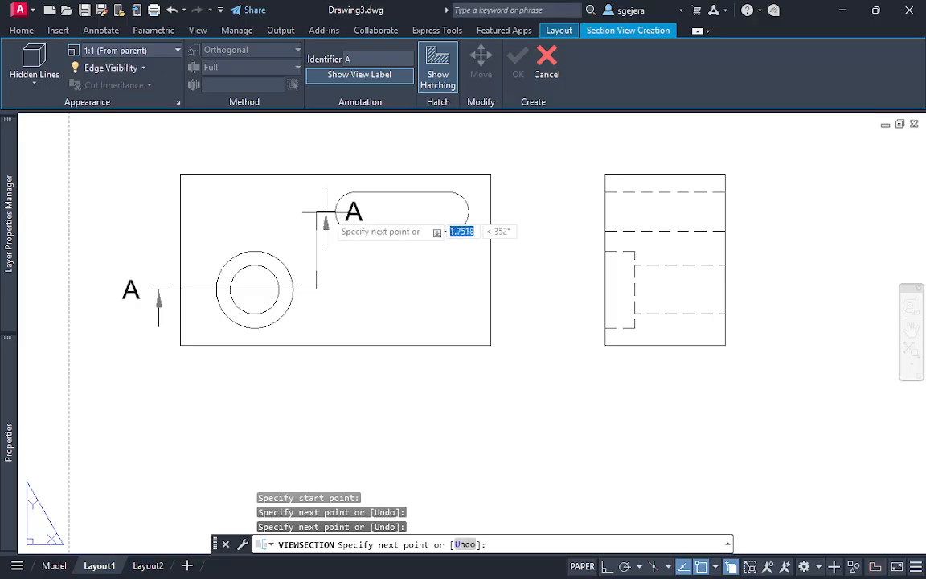
pyautogui.click(490, 213)
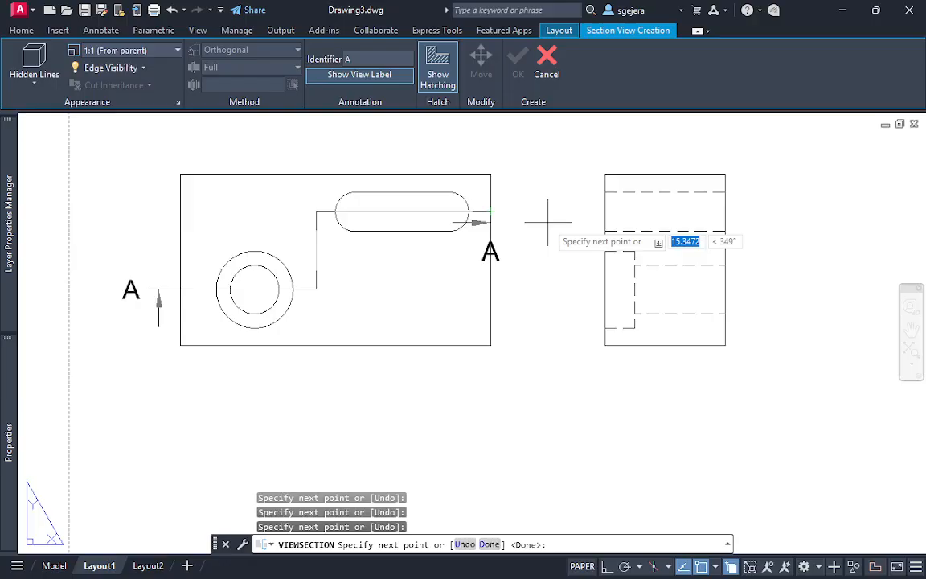
pyautogui.press('Return')
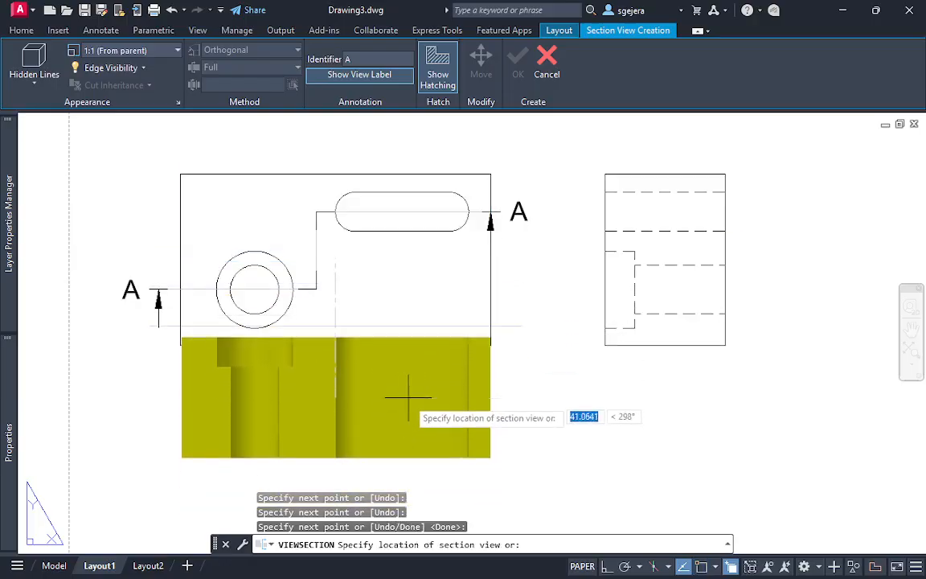
# Place the hatched 1:1 section view A-A directly below the base view
pyautogui.moveTo(400, 387); pyautogui.dragTo(399, 327, button='middle')
pyautogui.click(403, 384)
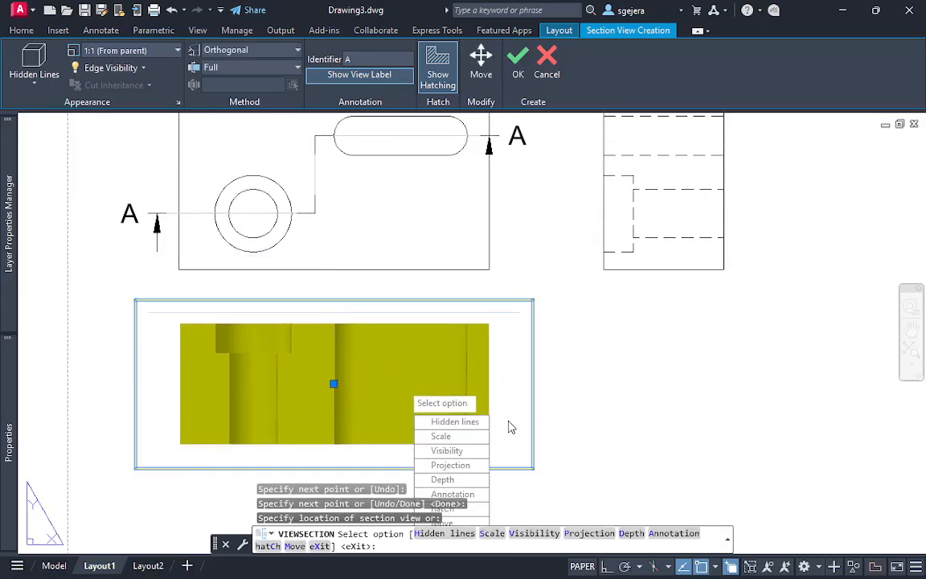
pyautogui.press('Return')
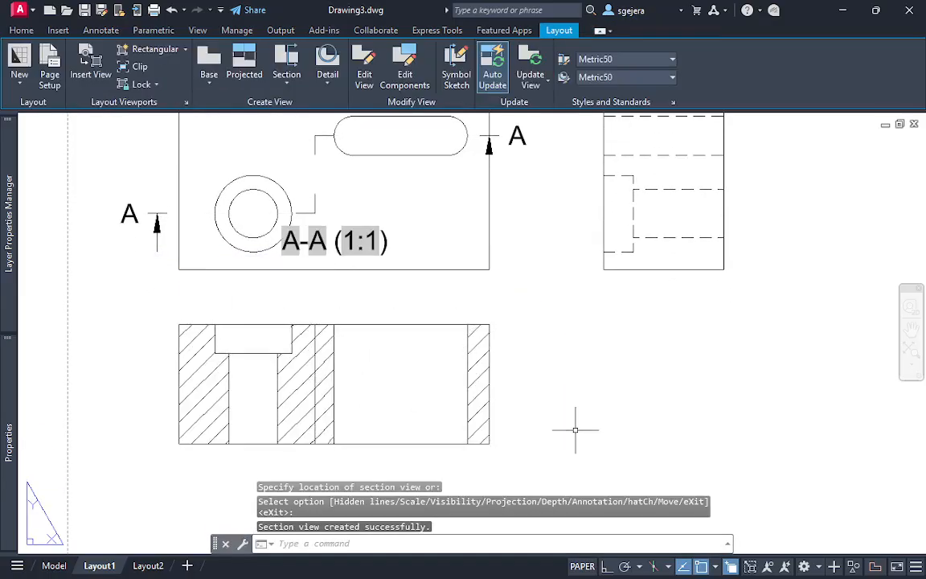
pyautogui.press('Escape')
# Erase section view A-A from the sheet
pyautogui.click(595, 482)
pyautogui.click(180, 337)
pyautogui.press('Delete')
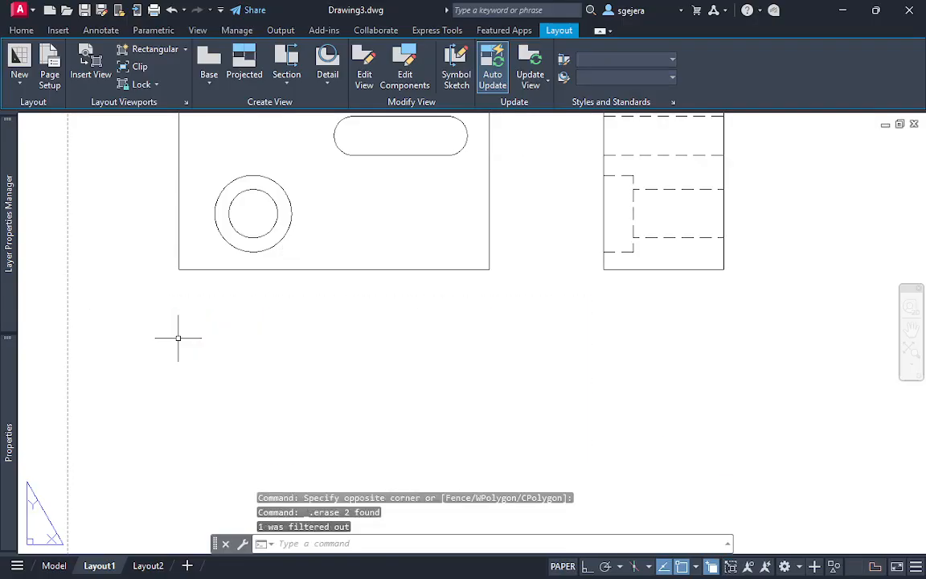
# Create a layer named guide and set its color to magenta
pyautogui.moveTo(205, 271); pyautogui.dragTo(211, 412, button='middle')
pyautogui.scroll(2, 270, 369)
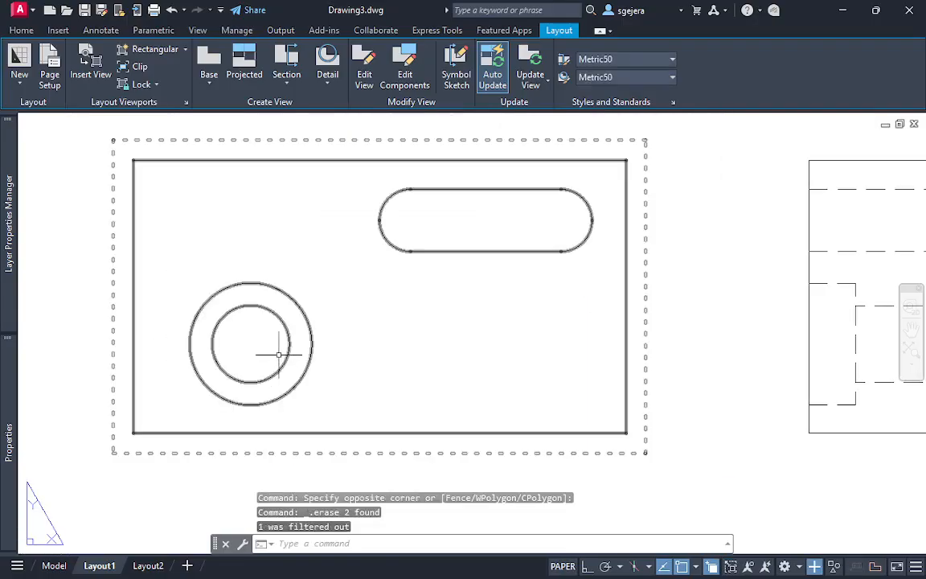
pyautogui.moveTo(290, 344); pyautogui.dragTo(294, 344, button='middle')
pyautogui.click(294, 345)
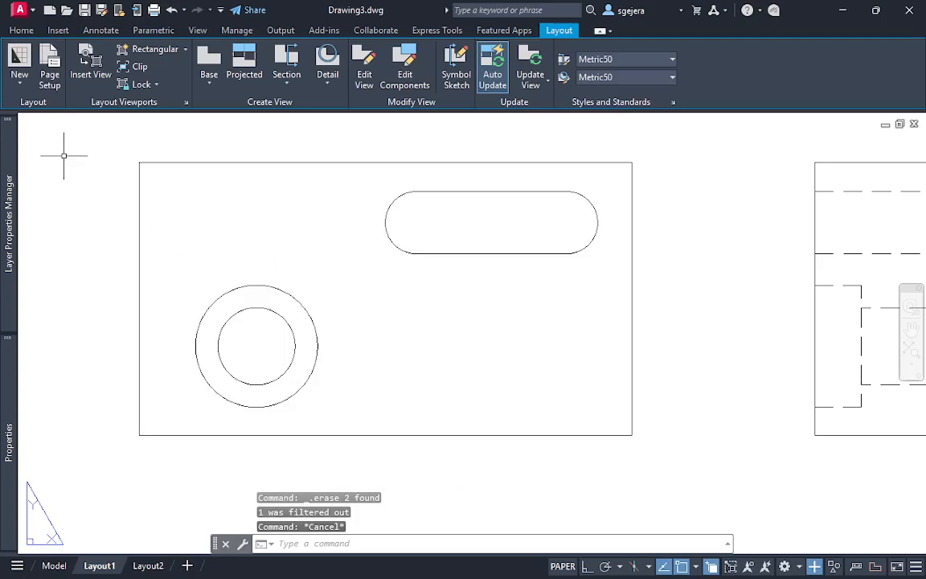
pyautogui.write('l')
pyautogui.press('Return')
pyautogui.moveTo(11, 249)
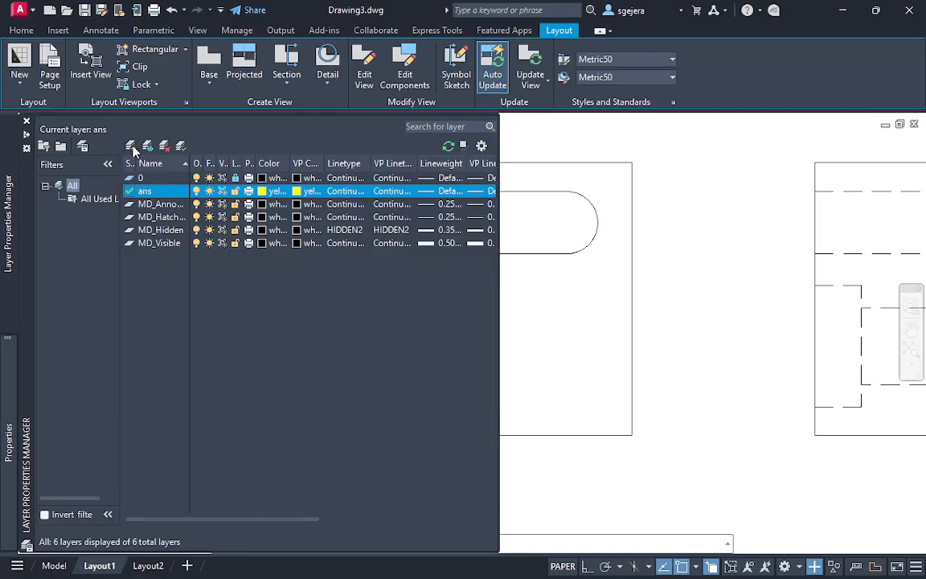
pyautogui.click(132, 147)
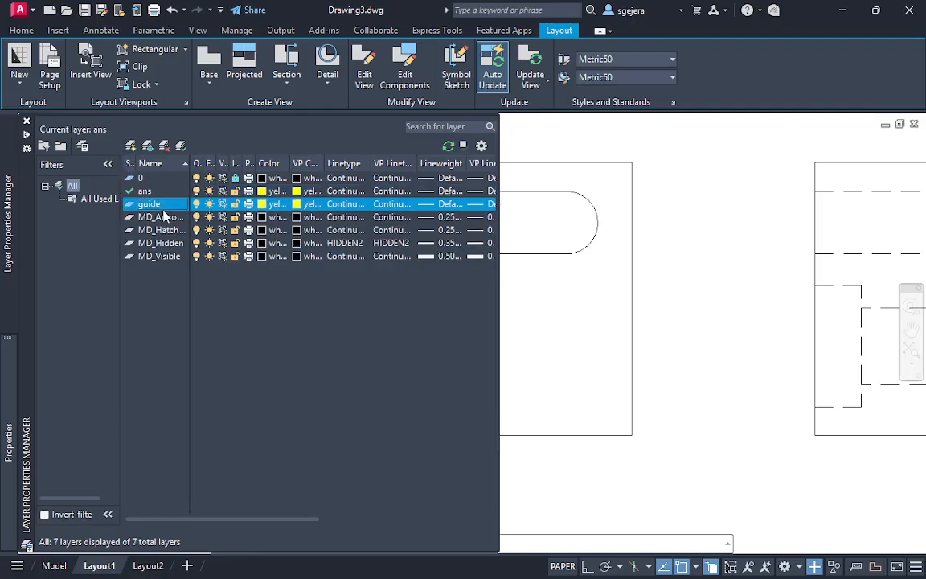
pyautogui.click(262, 203)
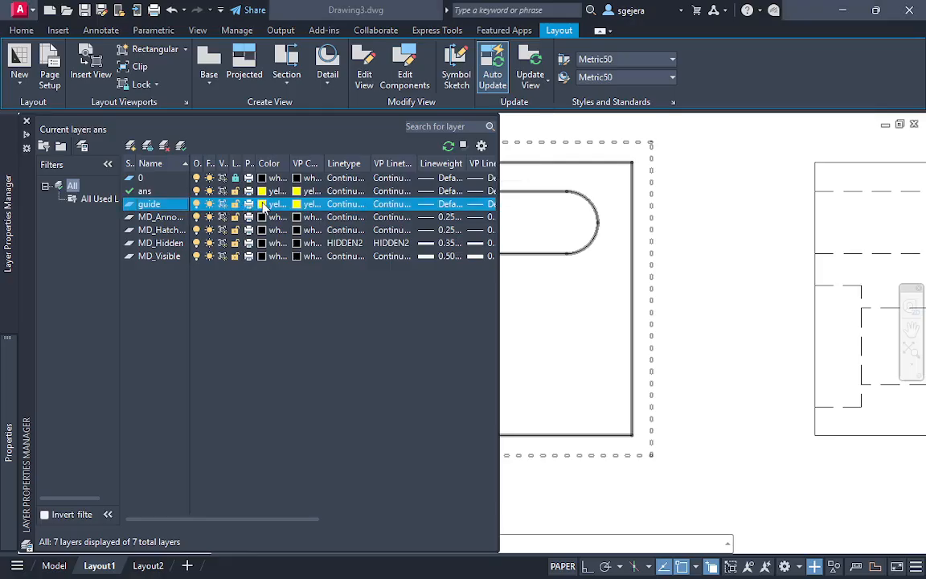
pyautogui.click(414, 328)
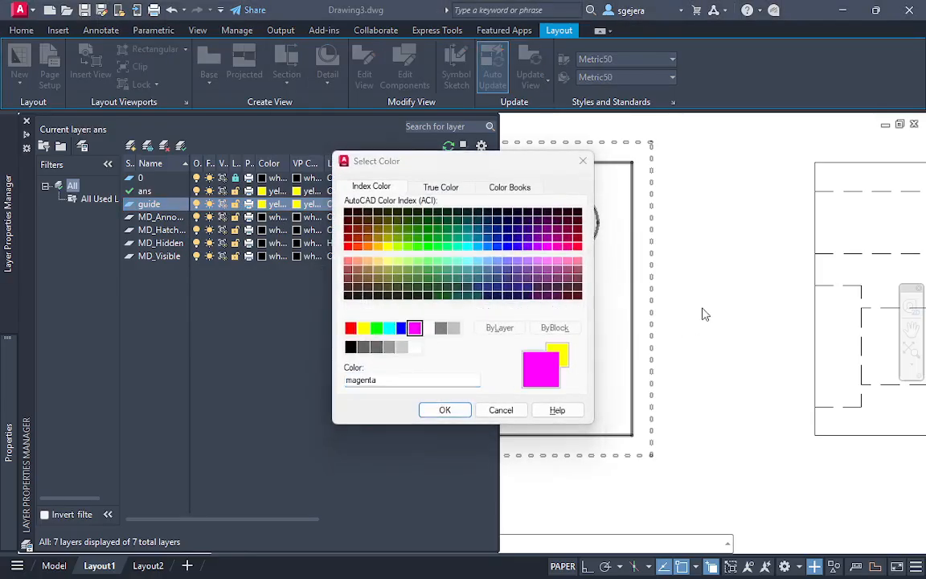
pyautogui.click(444, 410)
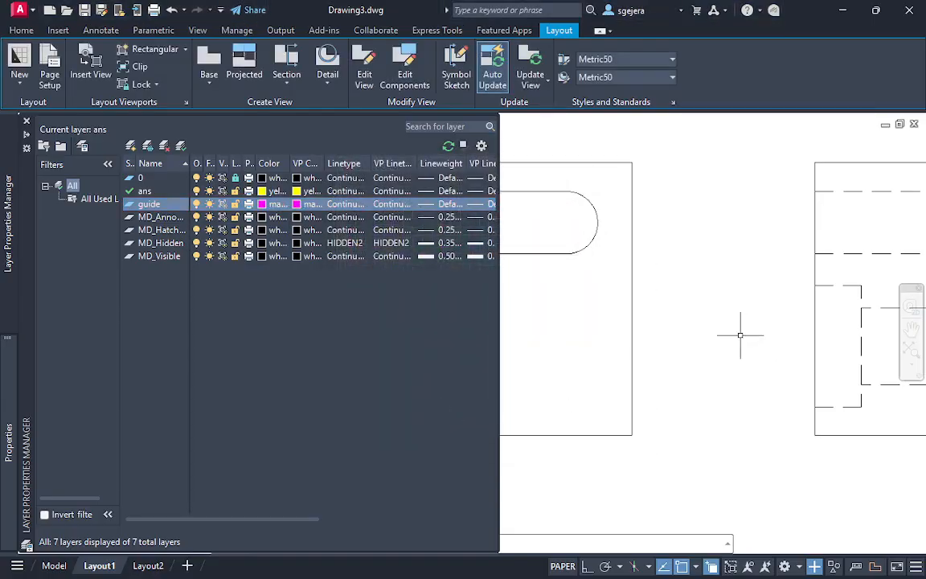
pyautogui.write('l')
pyautogui.press('Return')
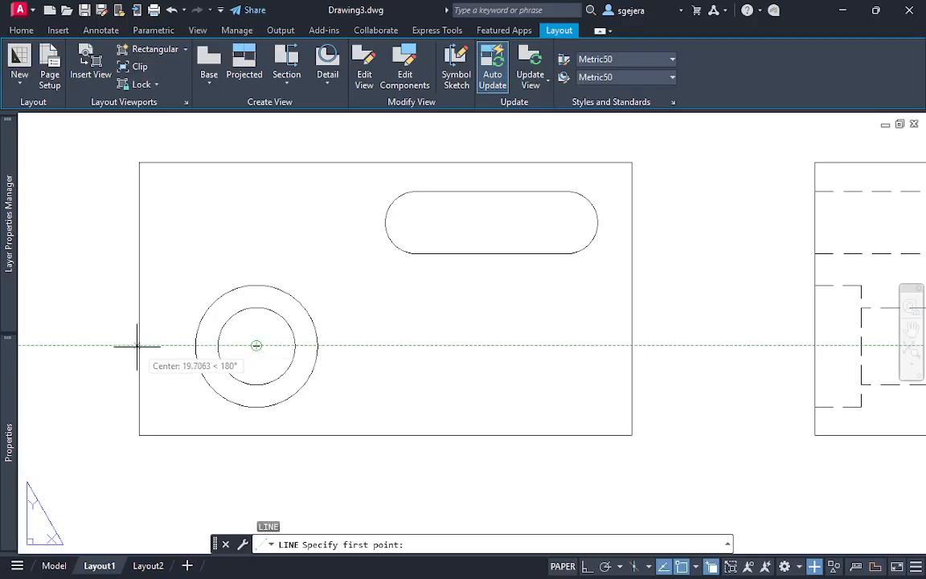
pyautogui.click(132, 345)
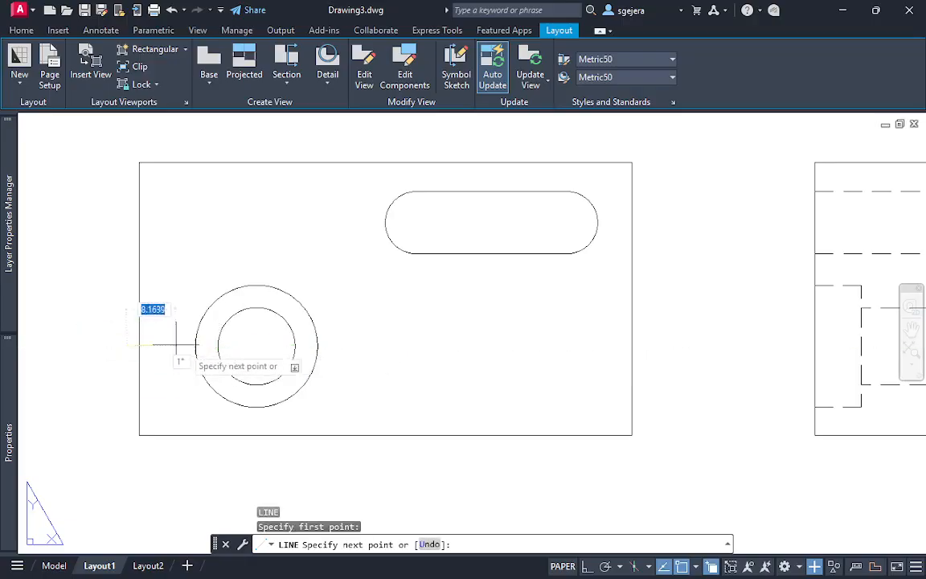
pyautogui.press('Escape')
# Make the guide layer current
pyautogui.moveTo(10, 385)
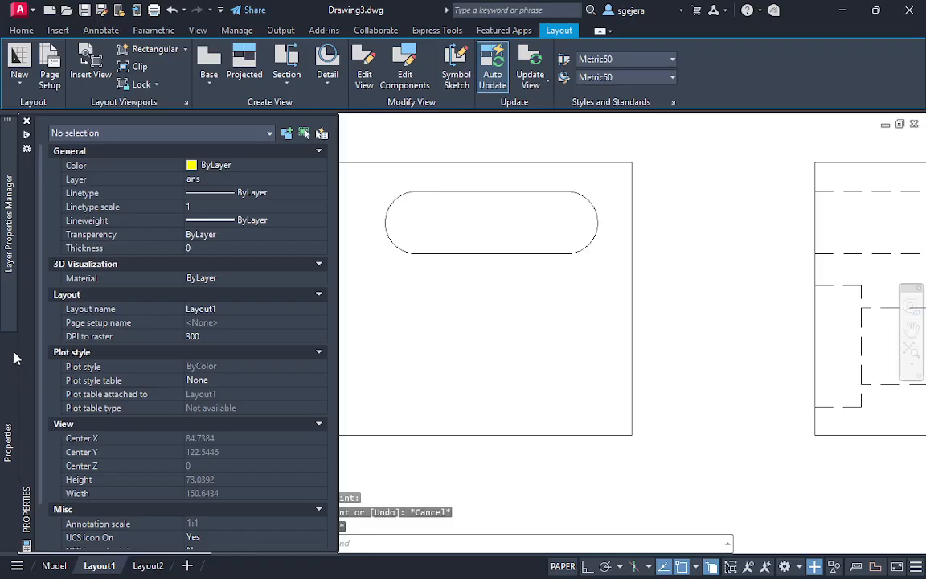
pyautogui.moveTo(13, 280)
pyautogui.doubleClick(155, 208)
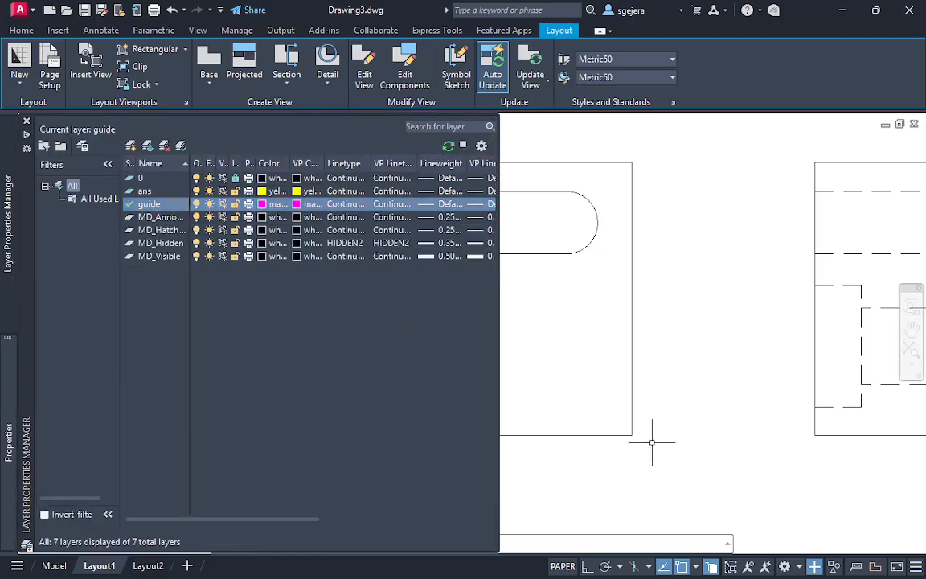
pyautogui.click(652, 441)
pyautogui.press('Escape')
pyautogui.press('Escape')
# Draw a horizontal line about 19.5 mm long from the counterbored hole's centre to the base view's left edge
pyautogui.write('l')
pyautogui.press('Return')
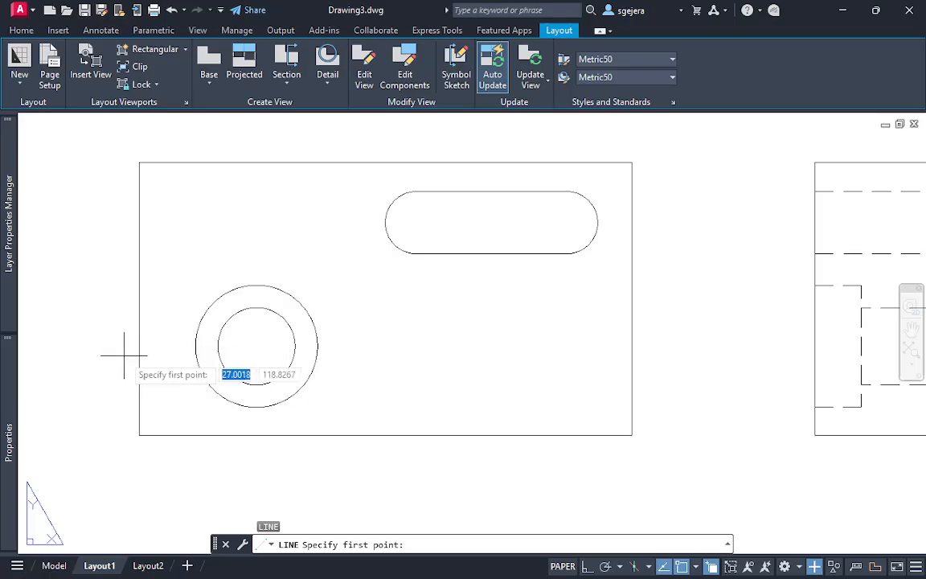
pyautogui.click(256, 345)
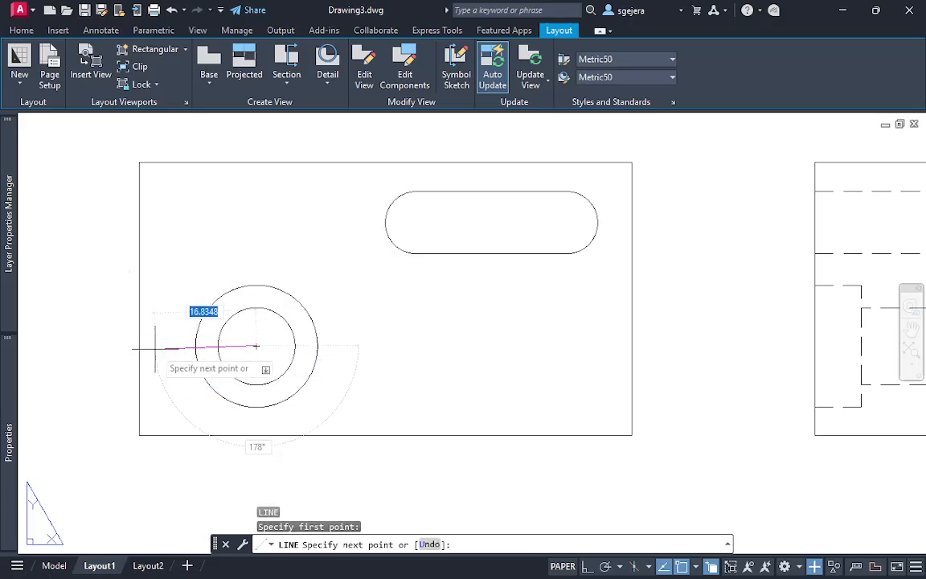
pyautogui.press('Escape')
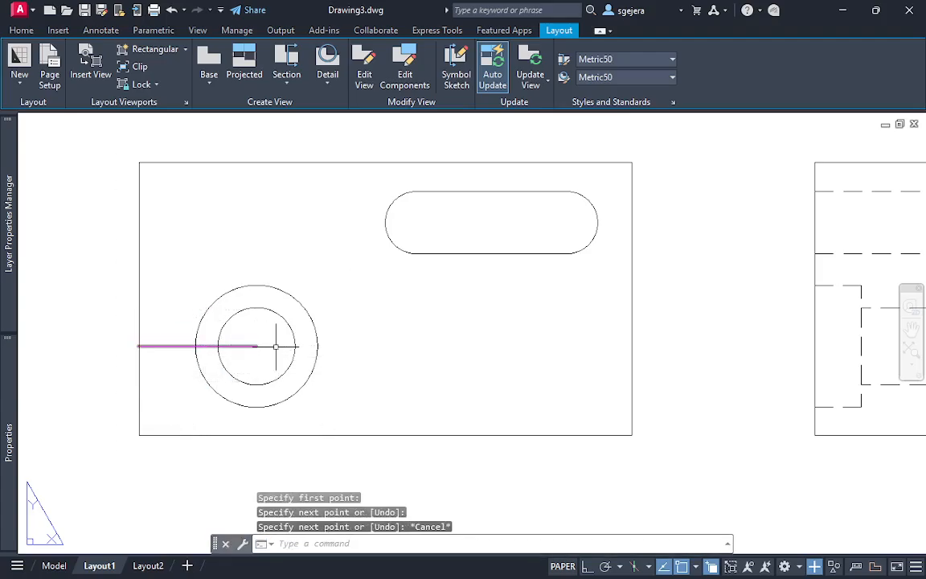
# Lengthen the guide line's hole-centre end beyond the counterbore to a total length of about 35 mm
pyautogui.click(258, 346)
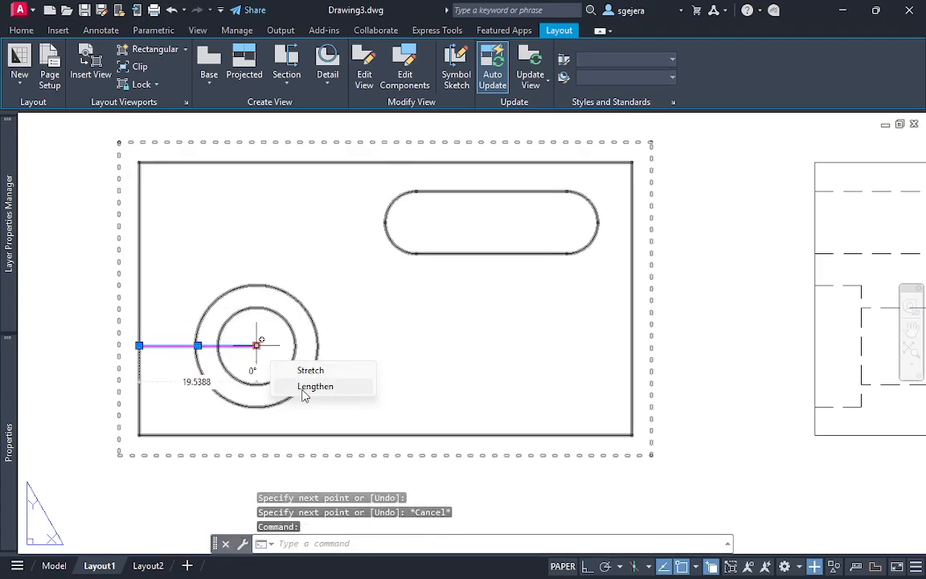
pyautogui.click(306, 388)
pyautogui.click(383, 377)
pyautogui.press('Escape')
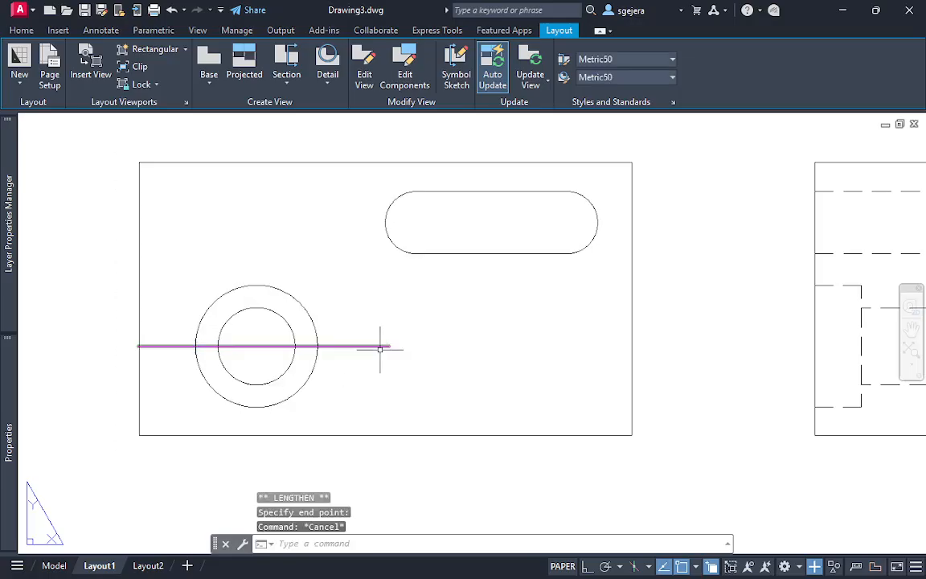
pyautogui.click(380, 347)
pyautogui.moveTo(388, 346)
pyautogui.click(426, 388)
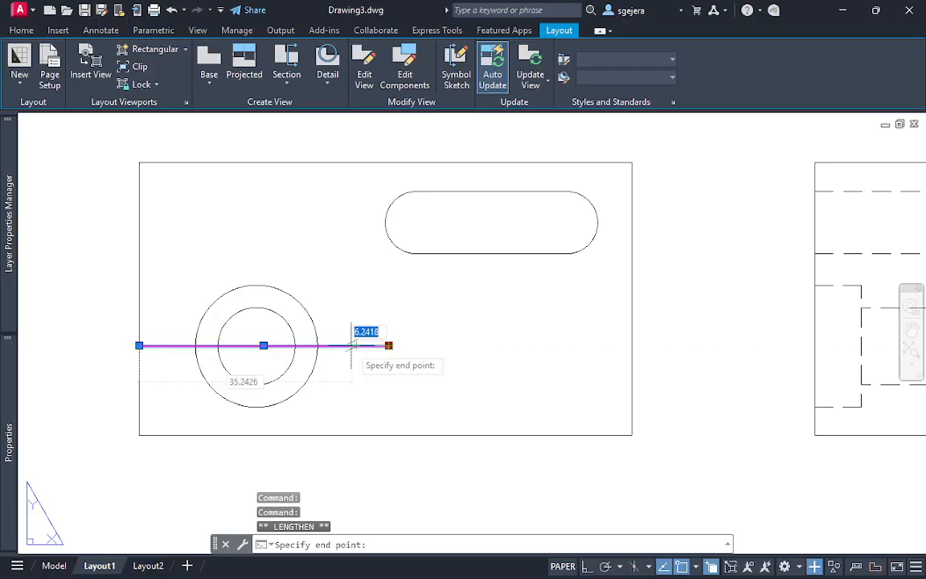
pyautogui.click(352, 346)
pyautogui.press('Escape')
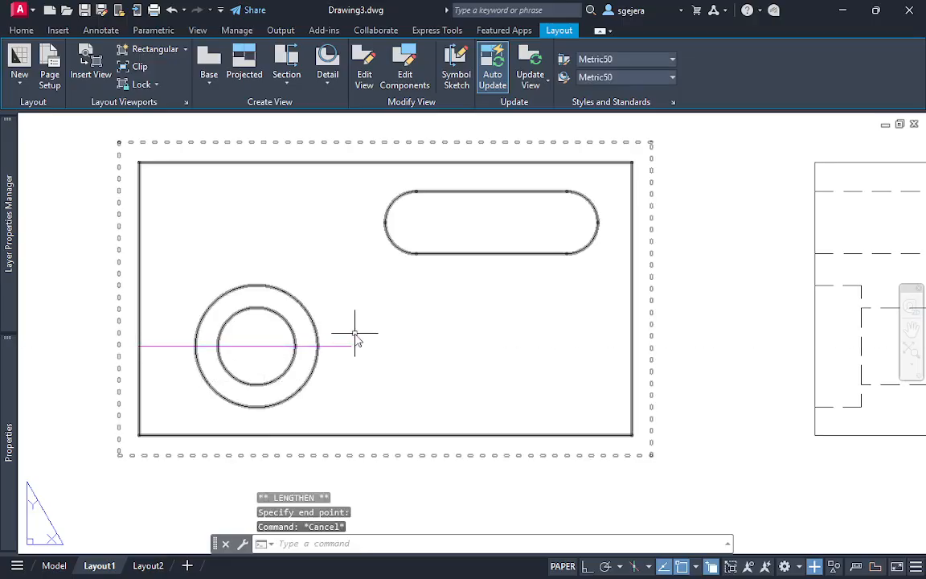
# Draw a vertical line in Ortho mode from the guide line's right end up past the slot's centreline
pyautogui.write('l')
pyautogui.press('Return')
pyautogui.click(351, 346)
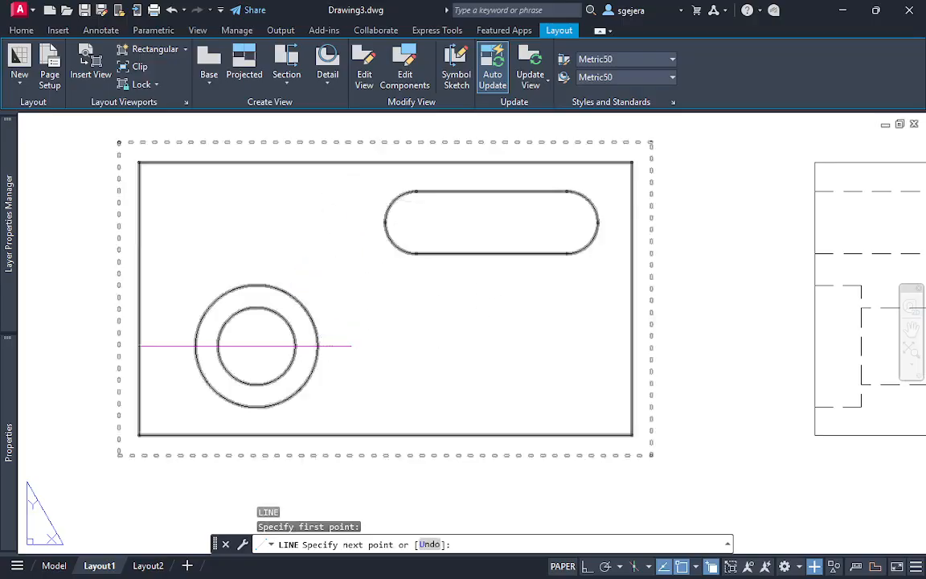
pyautogui.click(588, 566)
pyautogui.click(351, 190)
pyautogui.press('Escape')
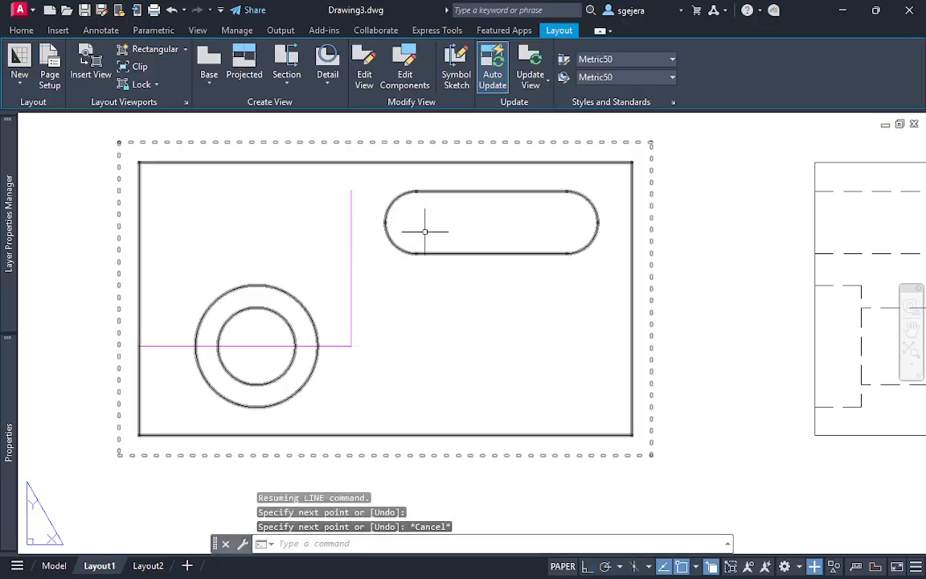
# Draw a horizontal line from the centre of the slot's left arc to the vertical guide line
pyautogui.press('Return')
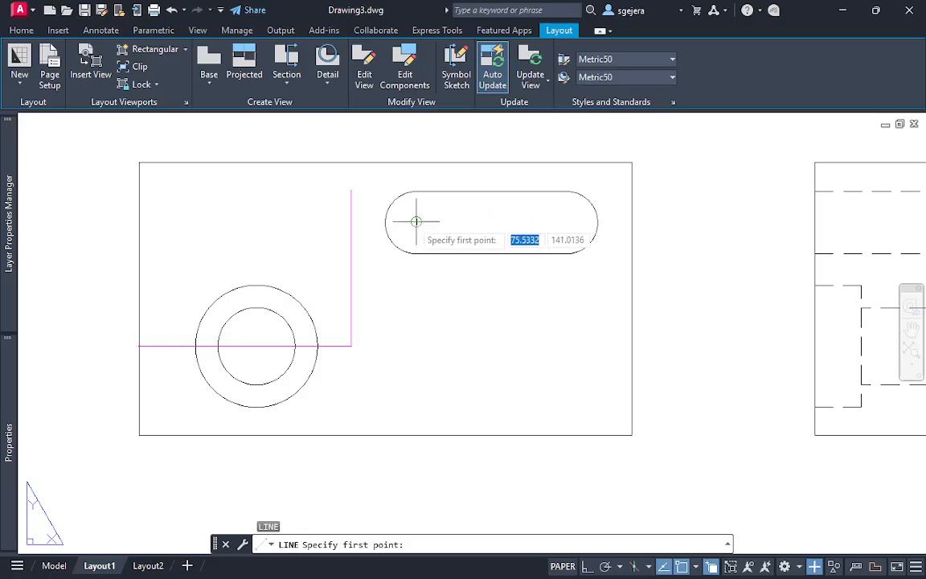
pyautogui.click(416, 222)
pyautogui.press('Escape')
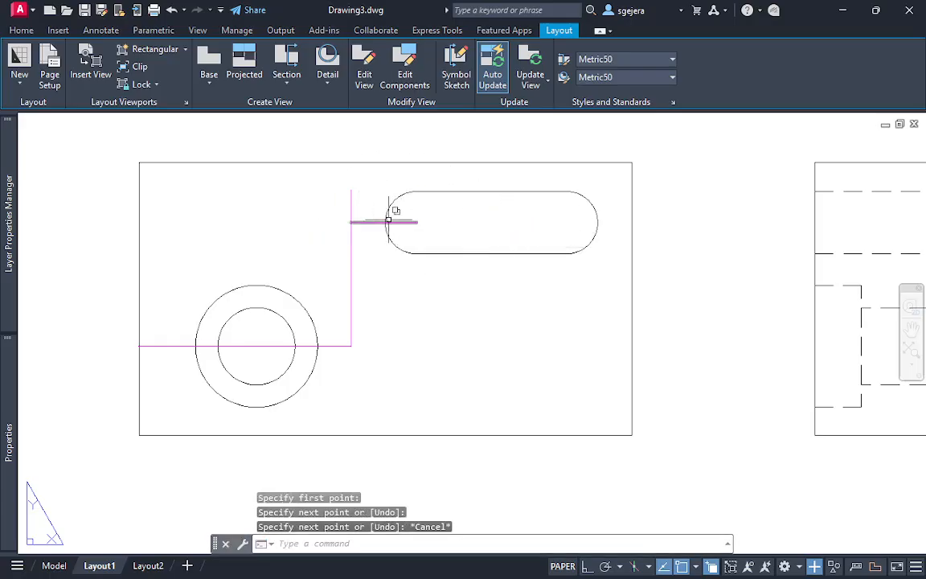
# Trim the part of the vertical guide line that extends above the slot's horizontal centreline
pyautogui.write('tr')
pyautogui.press('Return')
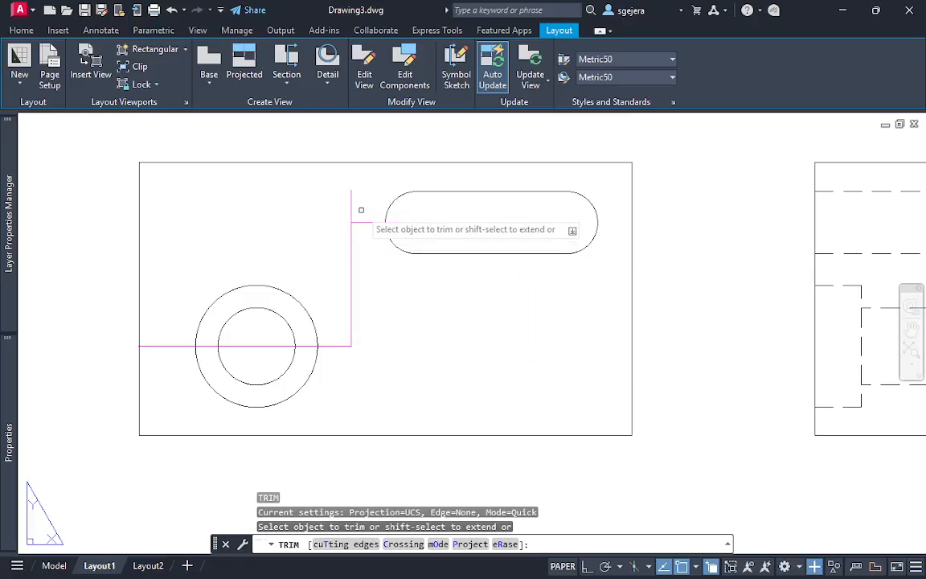
pyautogui.click(354, 201)
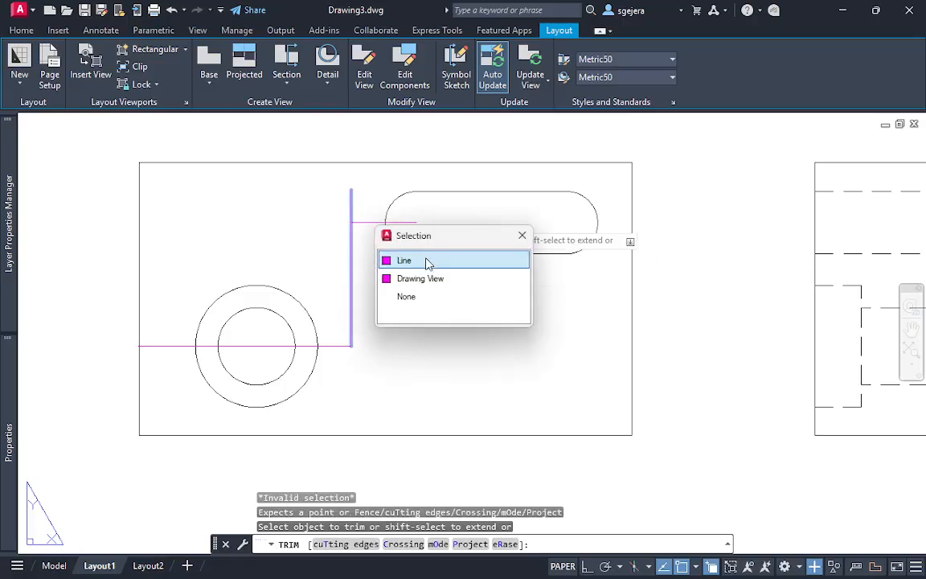
pyautogui.click(427, 262)
pyautogui.press('Escape')
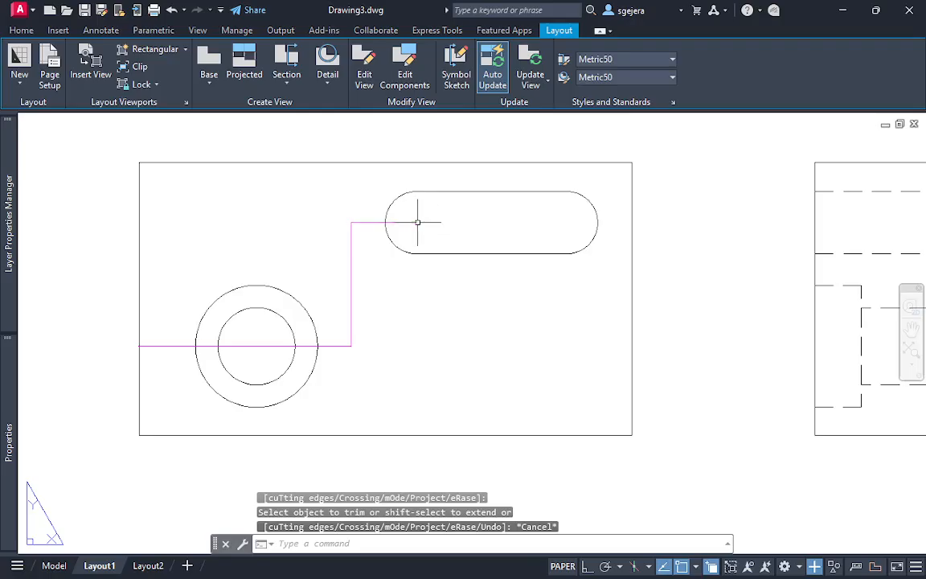
# Lengthen the slot's horizontal guide line past the base view's right edge to a total length of about 49.5 mm
pyautogui.click(417, 222)
pyautogui.moveTo(416, 222)
pyautogui.click(470, 265)
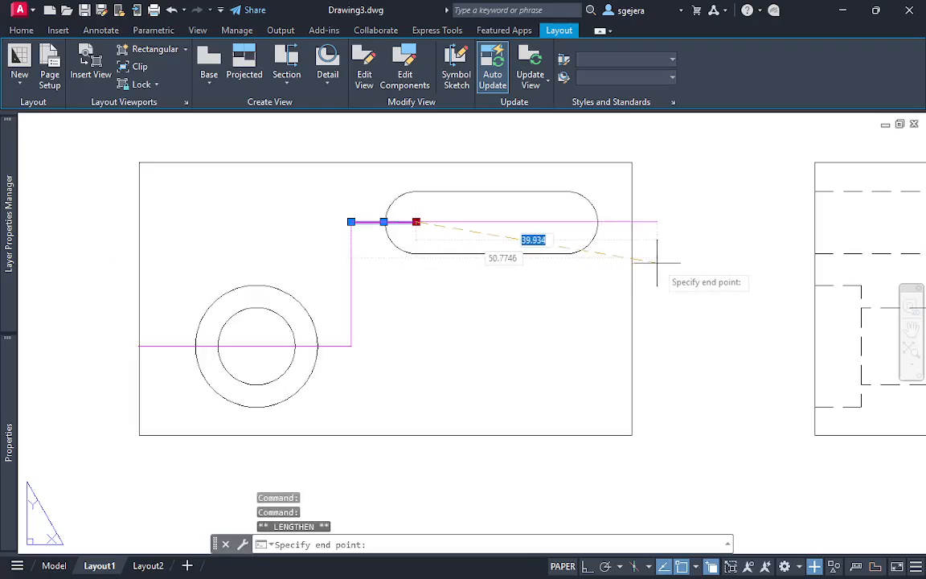
pyautogui.click(654, 260)
pyautogui.press('Escape')
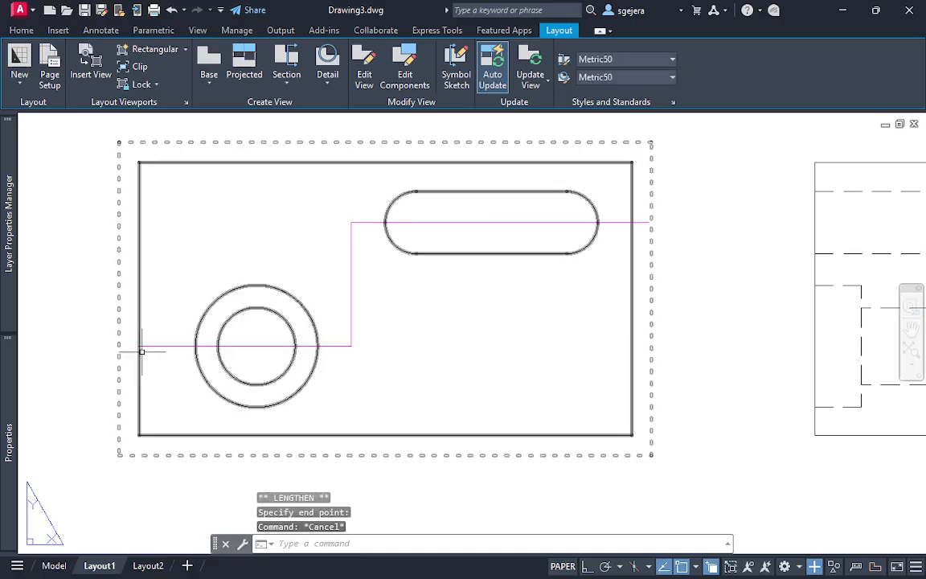
pyautogui.press('Escape')
# Start an offset section of the base view, tracing the cutting line along the guide lines from the left edge to the right edge
pyautogui.moveTo(633, 299); pyautogui.dragTo(624, 326, button='middle')
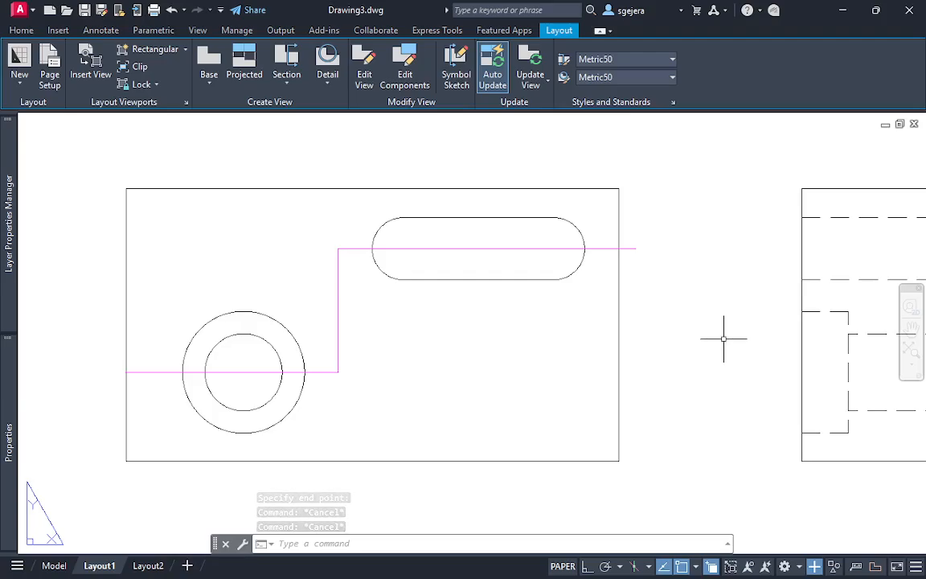
pyautogui.scroll(-2, 707, 348)
pyautogui.moveTo(706, 348); pyautogui.dragTo(618, 232, button='middle')
pyautogui.moveTo(595, 186); pyautogui.dragTo(591, 273, button='middle')
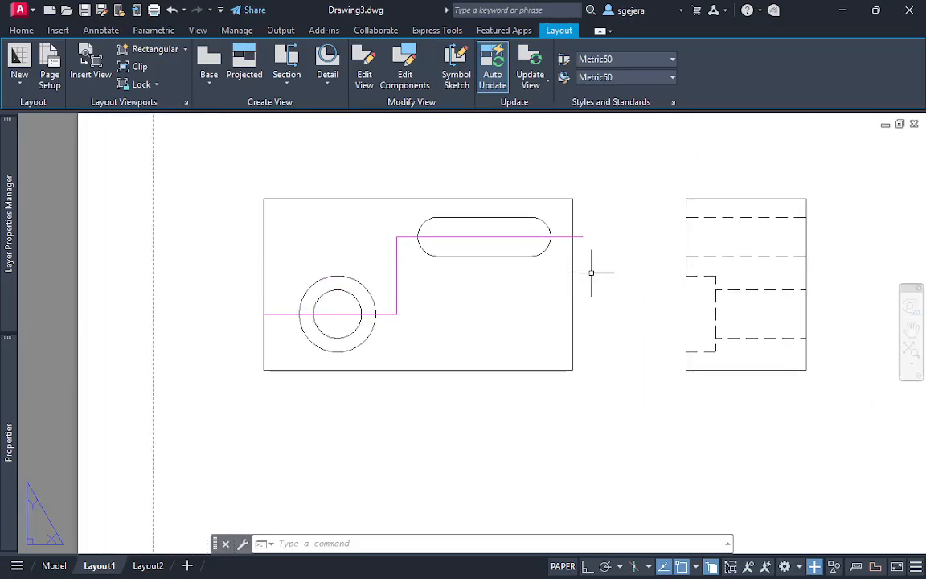
pyautogui.click(288, 82)
pyautogui.click(280, 162)
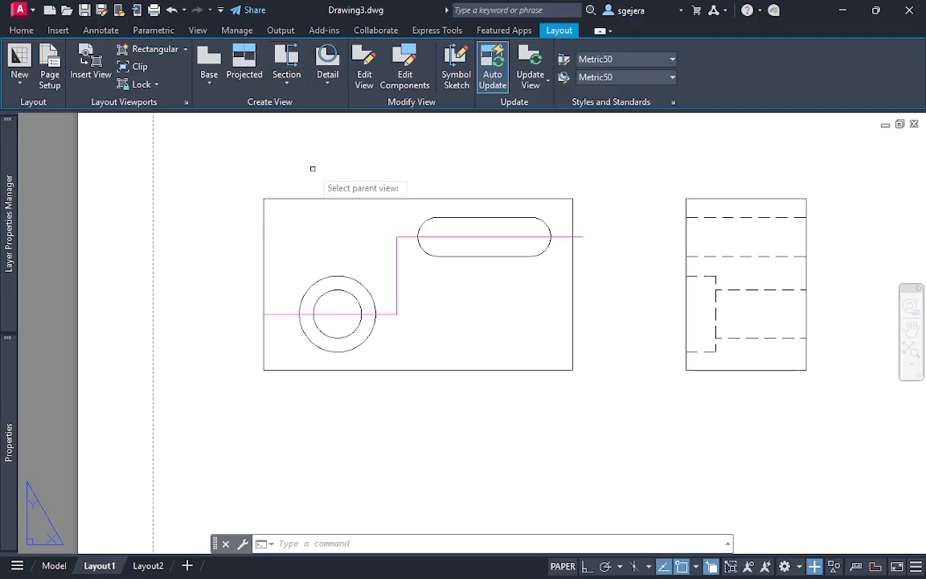
pyautogui.click(399, 277)
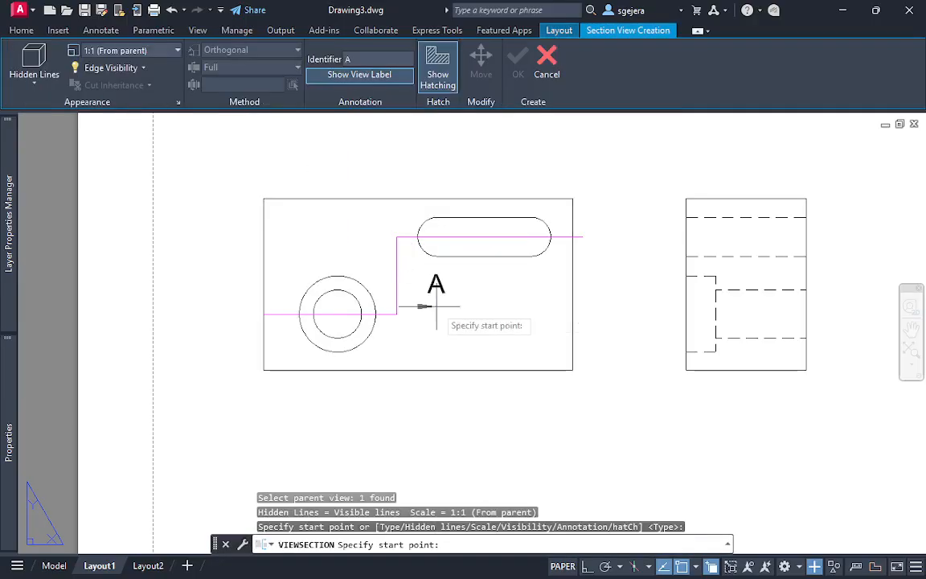
pyautogui.click(264, 314)
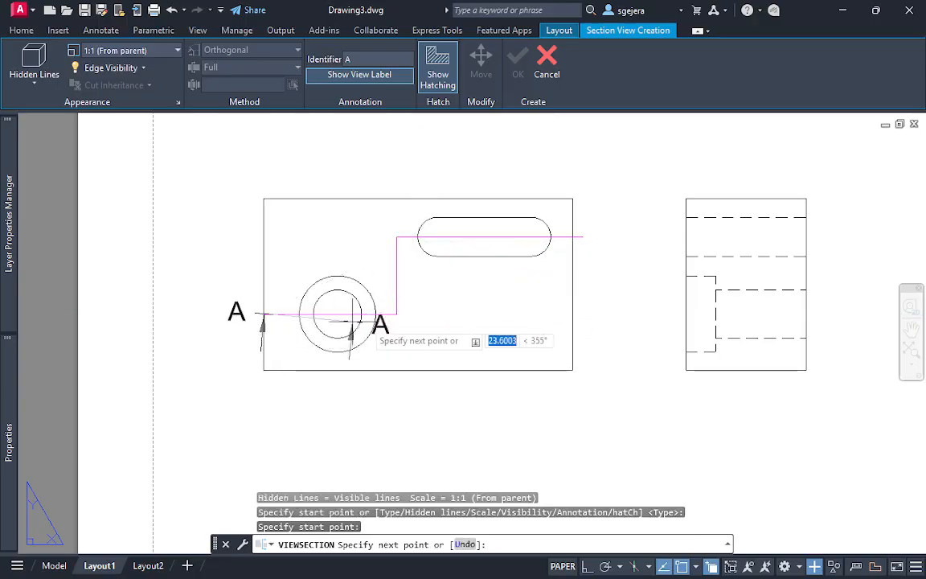
pyautogui.click(396, 314)
pyautogui.click(396, 236)
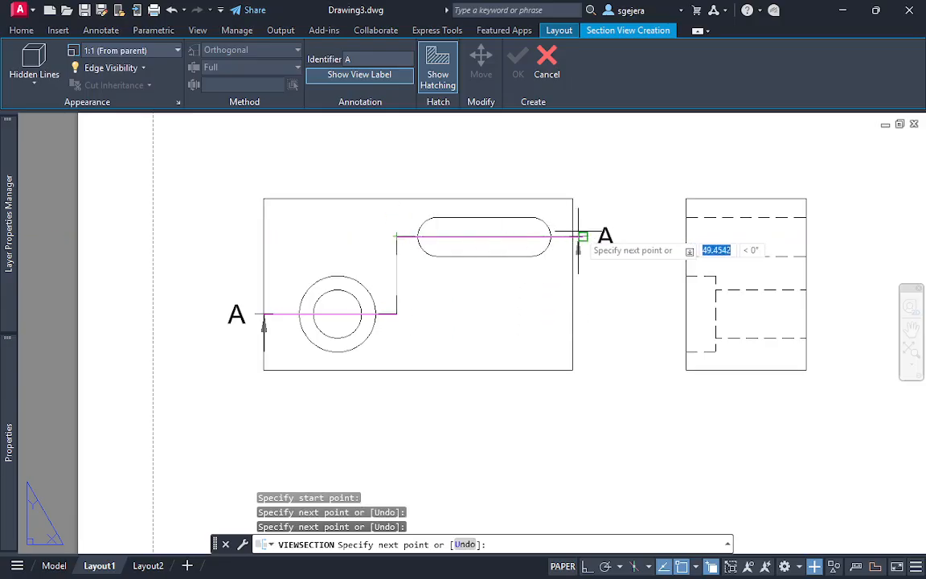
pyautogui.click(573, 237)
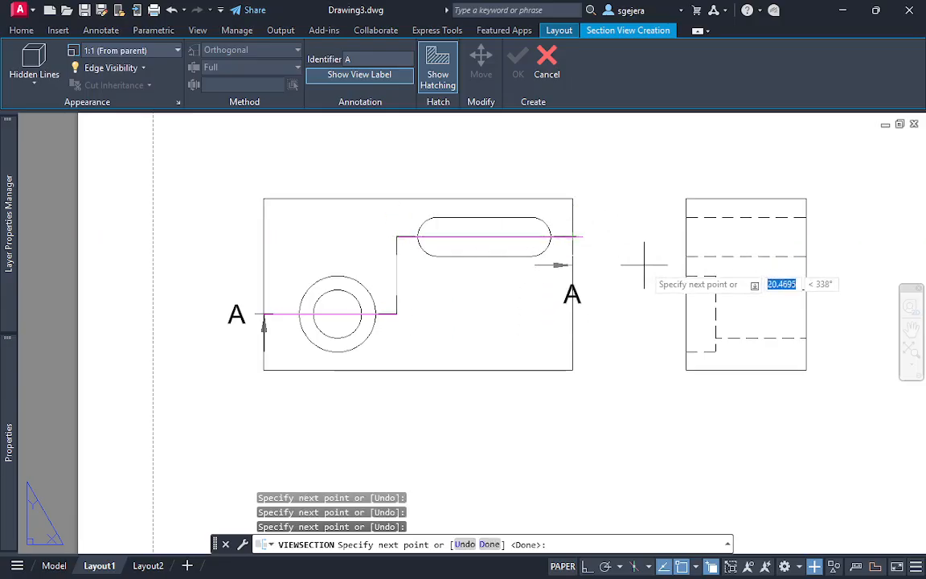
pyautogui.press('Return')
# Place the hatched section view A-A directly below the base view and finish creating it
pyautogui.moveTo(614, 333); pyautogui.dragTo(657, 170, button='middle')
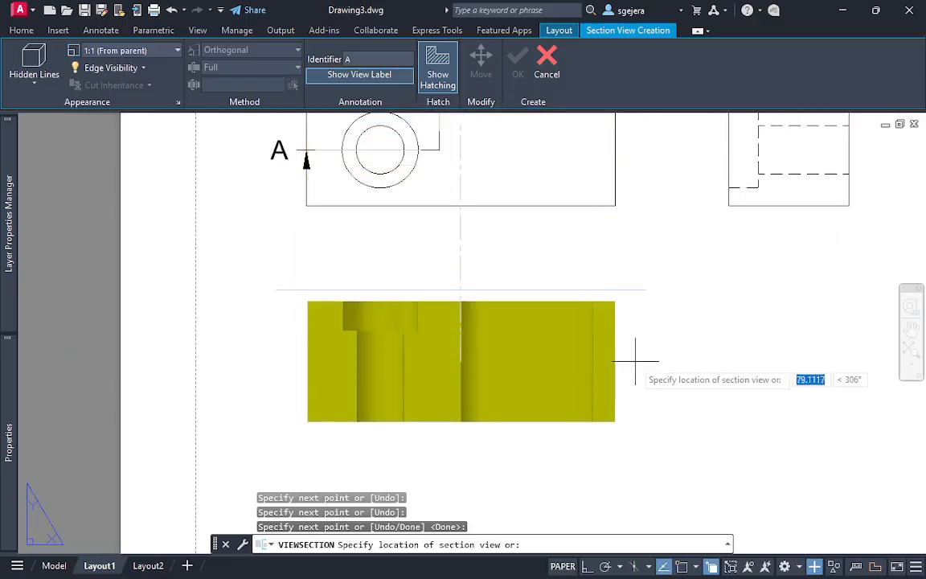
pyautogui.click(617, 365)
pyautogui.press('Return')
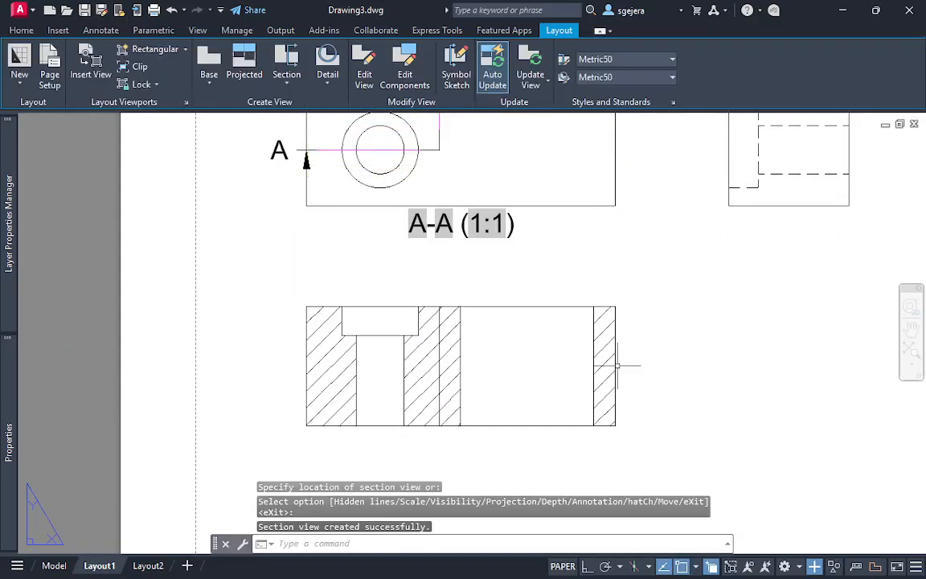
# Compare the offset cutting line on the base view with section A-A, examining the vertical line at the jog and the hatching
pyautogui.moveTo(645, 271); pyautogui.dragTo(572, 382, button='middle')
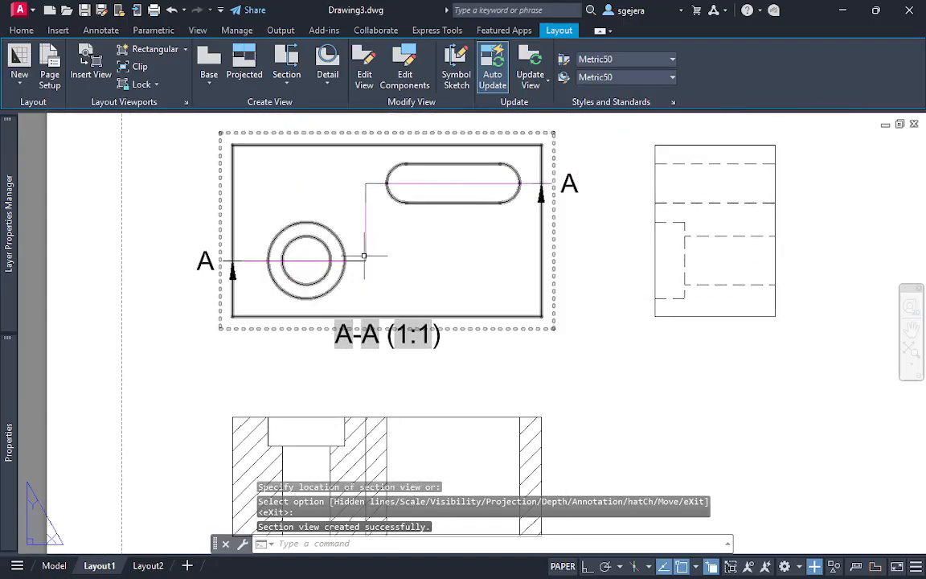
pyautogui.moveTo(459, 214); pyautogui.dragTo(448, 246, button='middle')
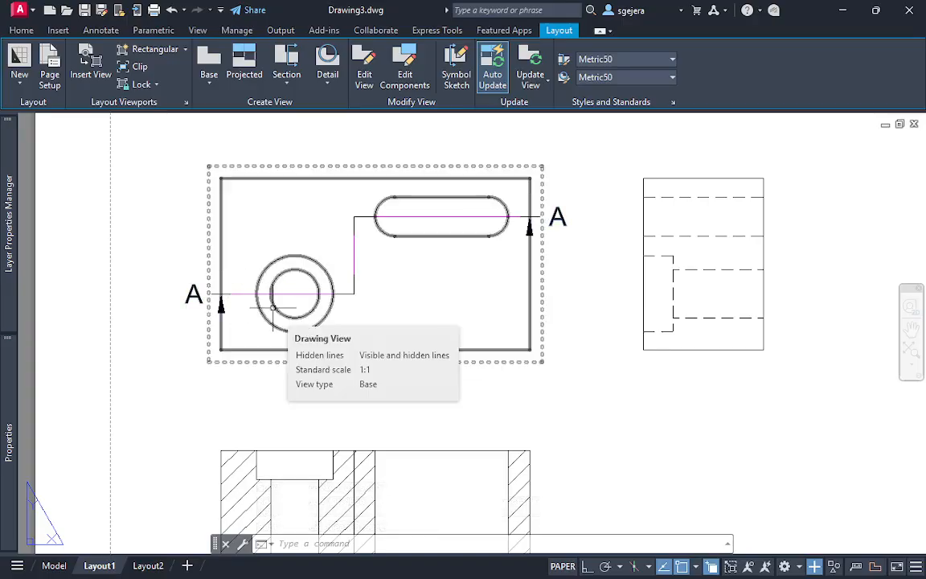
pyautogui.scroll(2, 274, 308)
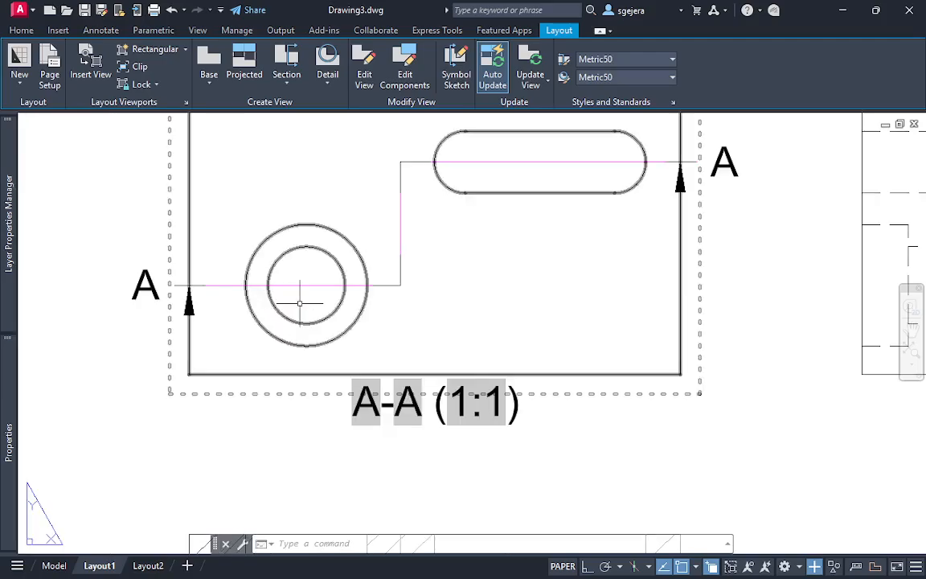
pyautogui.scroll(-2, 300, 302)
pyautogui.moveTo(403, 291); pyautogui.dragTo(374, 246, button='middle')
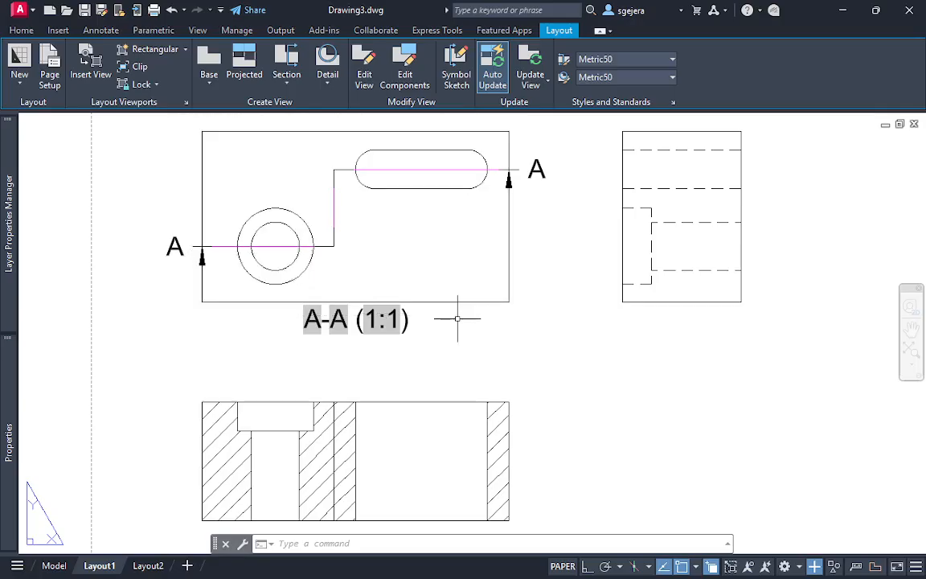
pyautogui.moveTo(463, 374); pyautogui.dragTo(470, 256, button='middle')
pyautogui.click(342, 326)
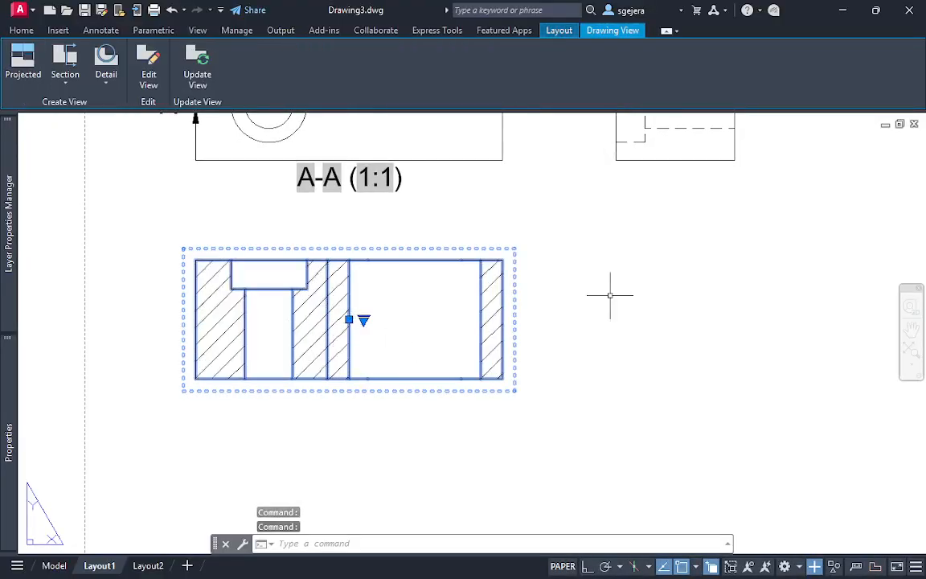
pyautogui.click(635, 300)
pyautogui.press('Escape')
pyautogui.press('Escape')
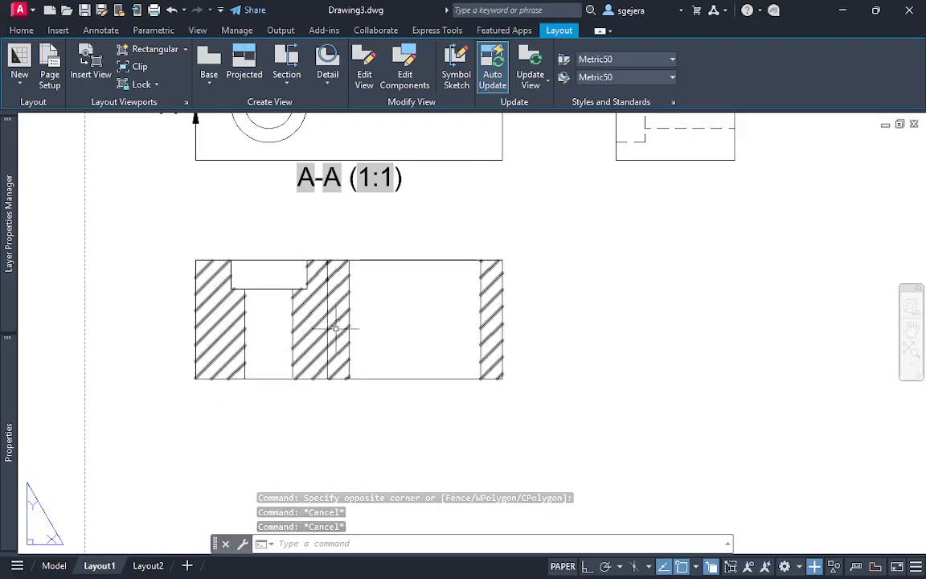
pyautogui.scroll(4, 348, 316)
pyautogui.scroll(-2, 330, 290)
pyautogui.moveTo(330, 290); pyautogui.dragTo(314, 538, button='middle')
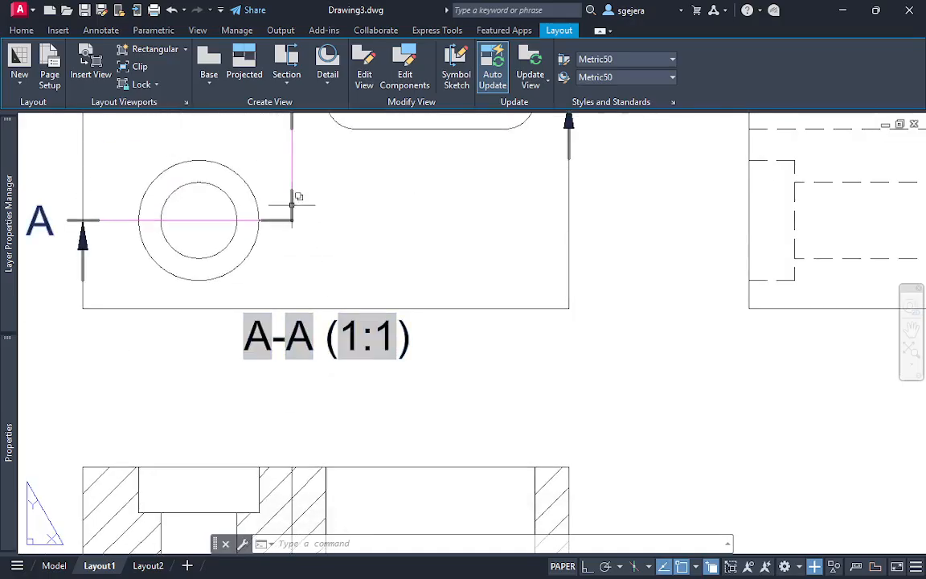
pyautogui.scroll(-2, 349, 285)
pyautogui.moveTo(361, 439); pyautogui.dragTo(359, 301, button='middle')
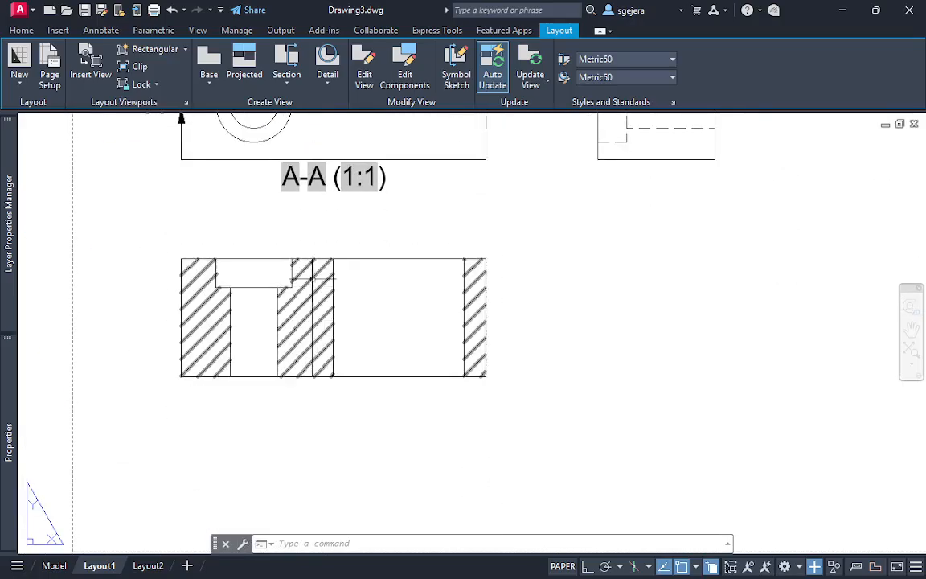
pyautogui.click(277, 327)
pyautogui.press('Escape')
pyautogui.click(295, 296)
pyautogui.press('Escape')
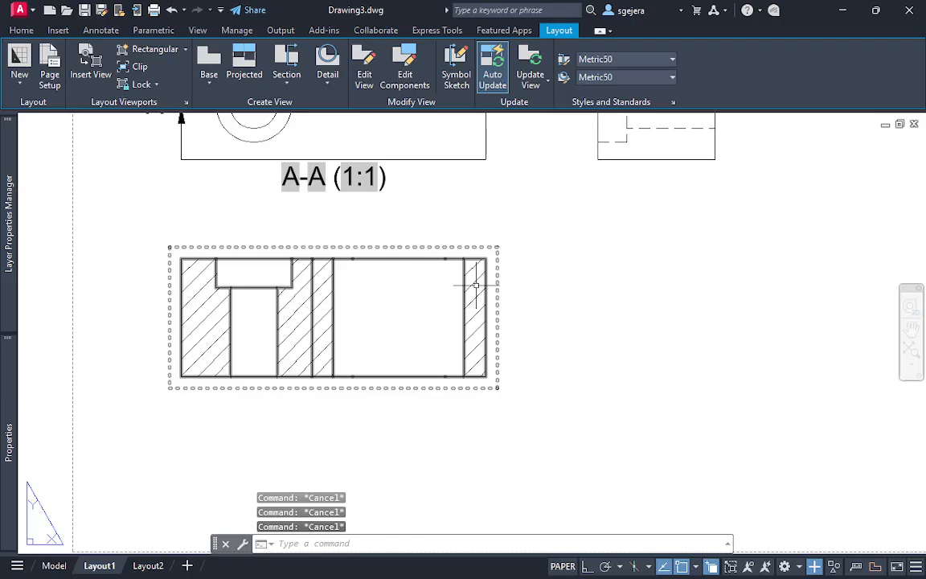
# Open section view A-A for editing, try its bend extents visibility and set the display of tangent edges to No
pyautogui.doubleClick(463, 255)
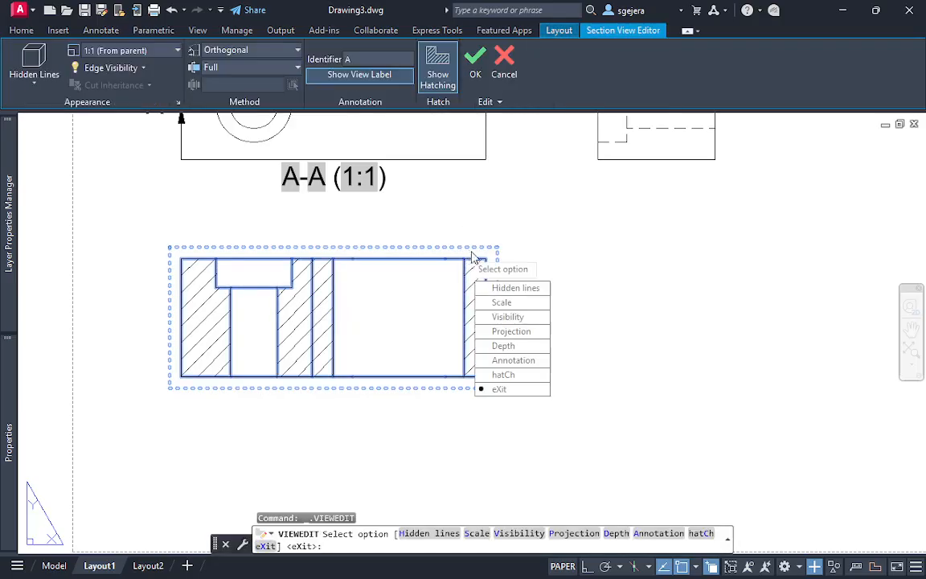
pyautogui.click(530, 317)
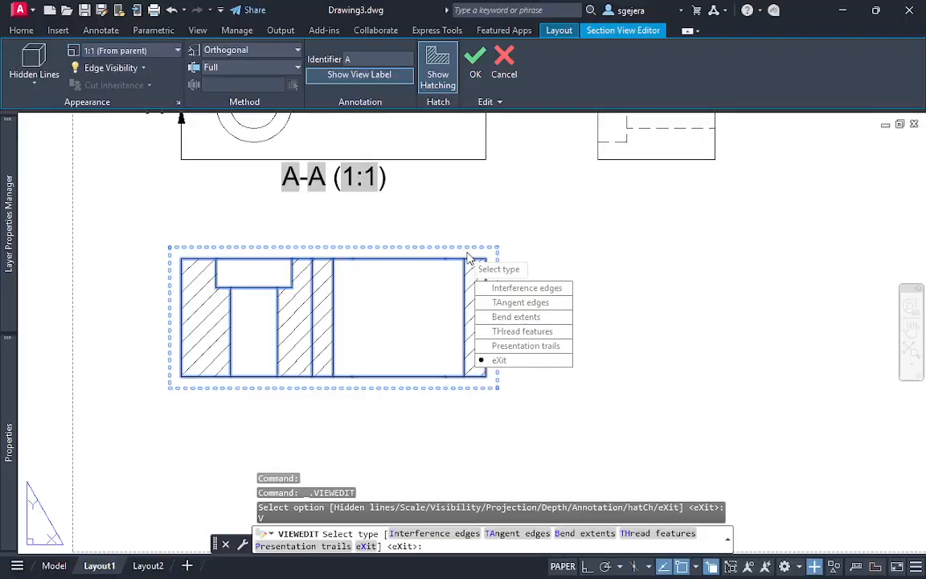
pyautogui.click(519, 317)
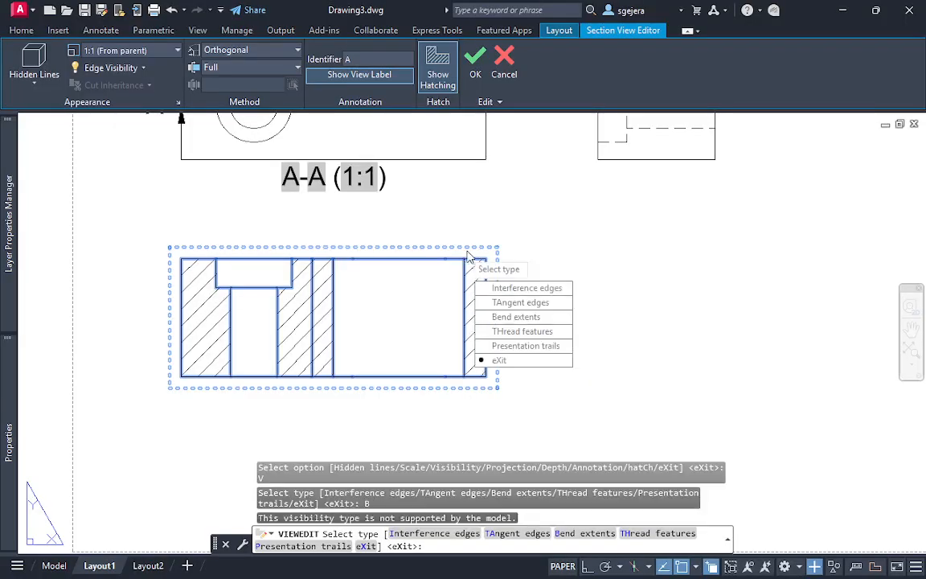
pyautogui.click(528, 309)
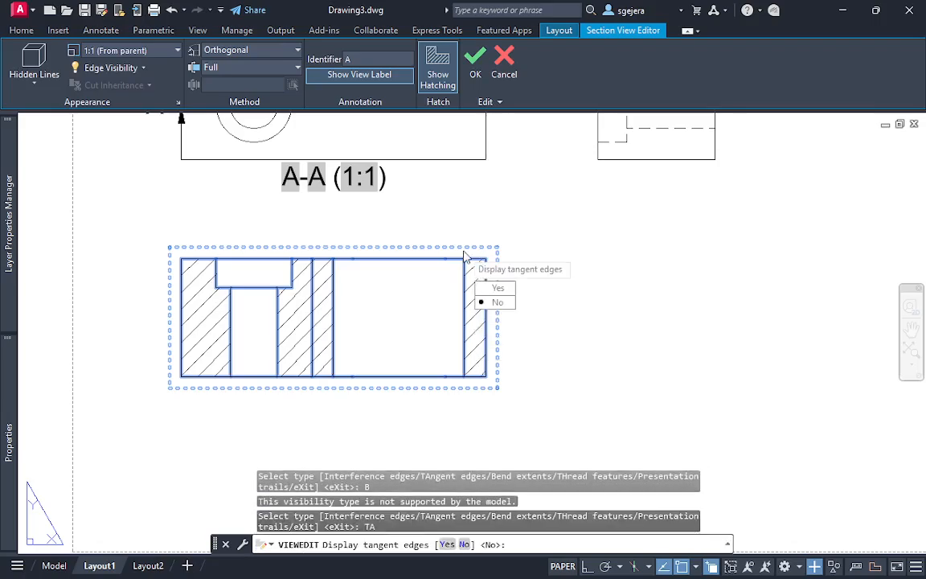
pyautogui.click(506, 305)
# Set the section view's interference edges to No and try the thread features and presentation trails visibility options
pyautogui.click(511, 295)
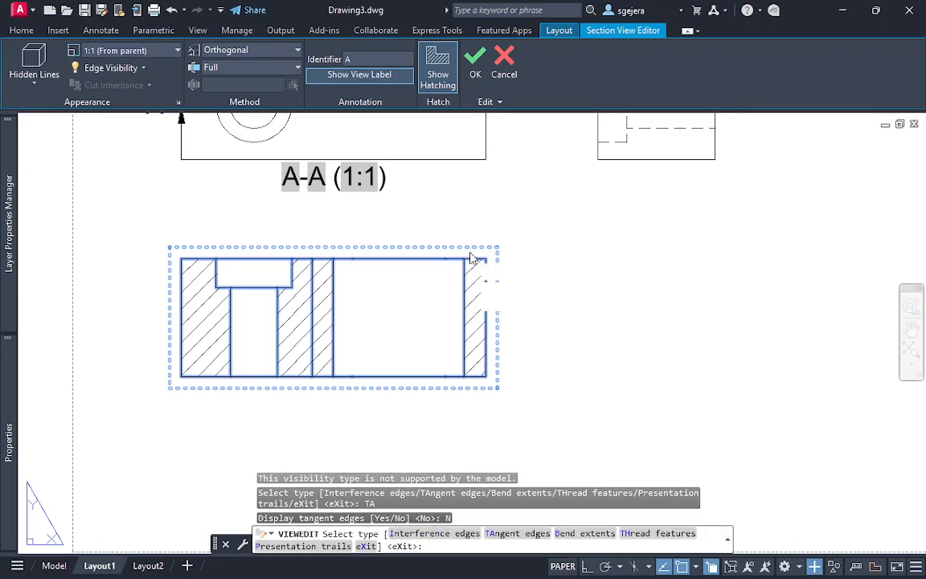
pyautogui.click(504, 306)
pyautogui.click(530, 332)
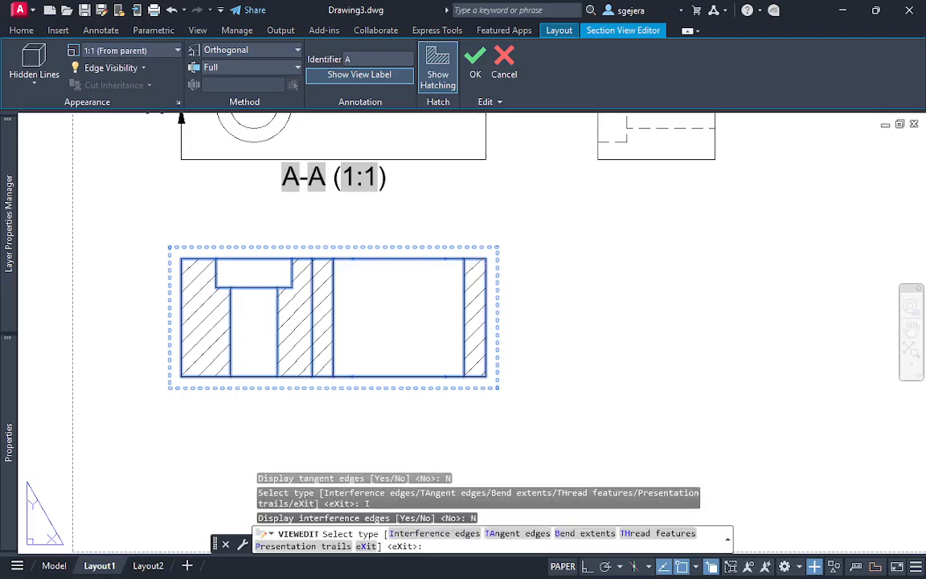
pyautogui.click(569, 371)
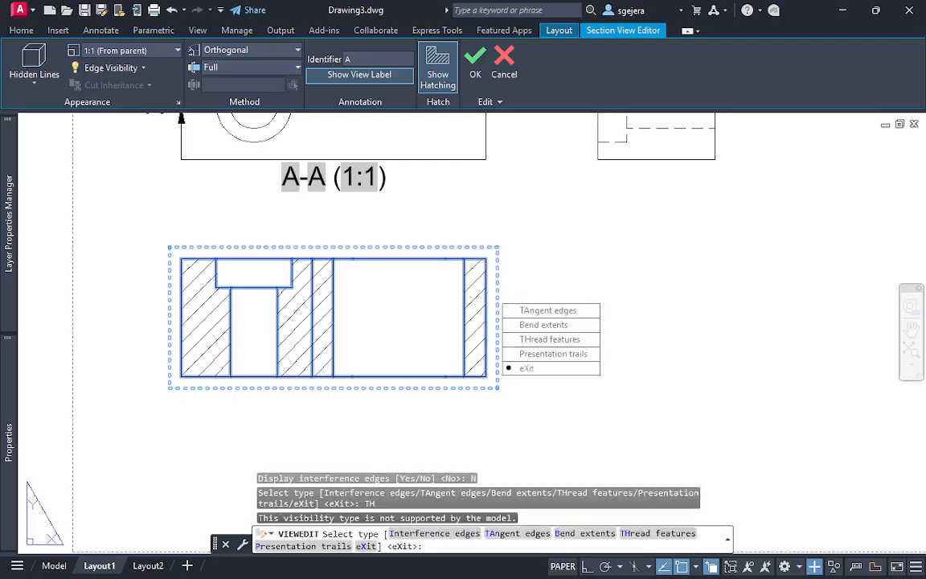
pyautogui.click(534, 325)
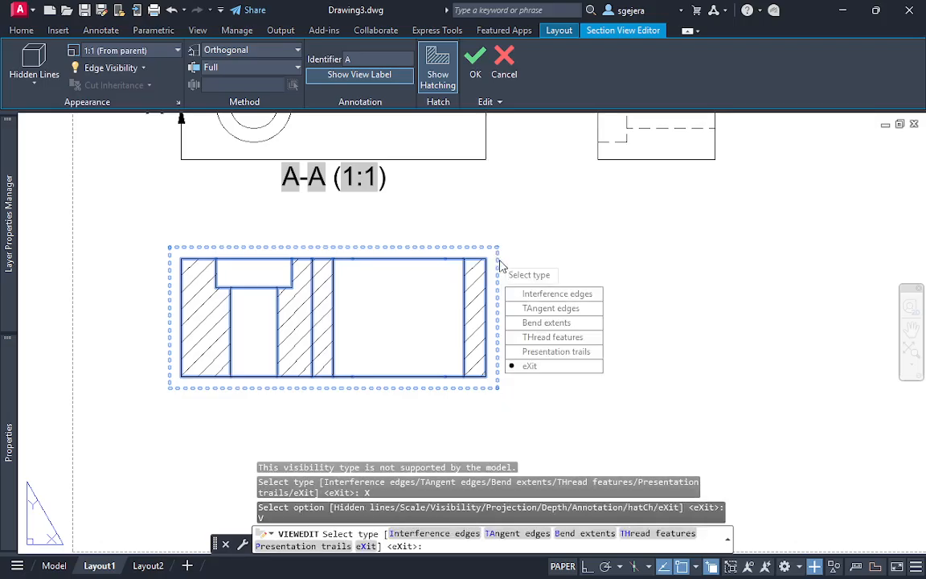
pyautogui.click(568, 354)
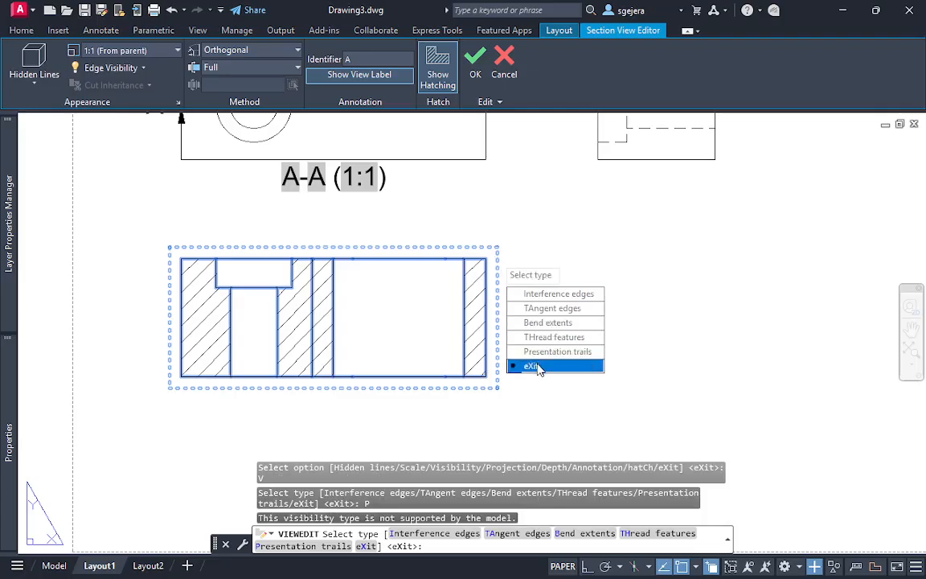
pyautogui.click(531, 366)
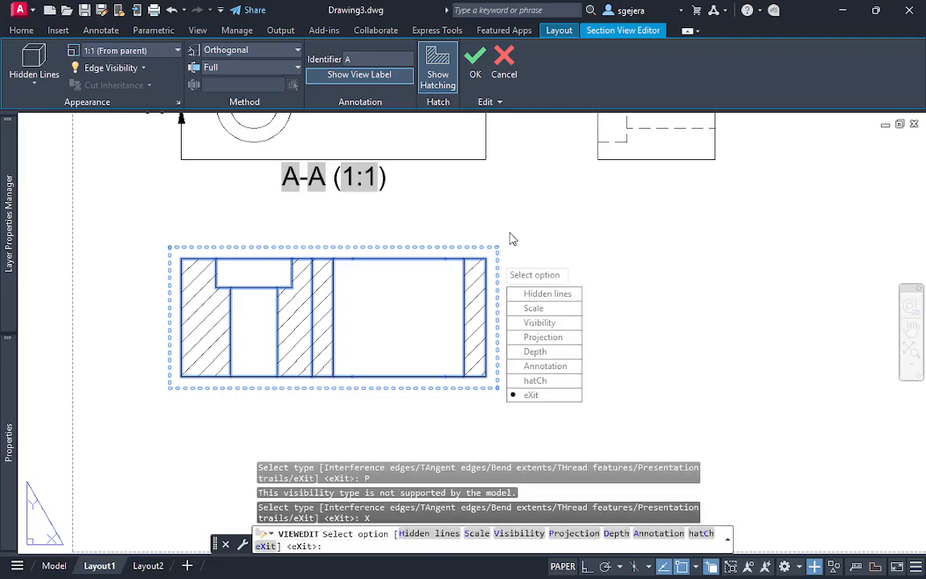
# Change the projection method of section view A-A to Normal
pyautogui.click(571, 341)
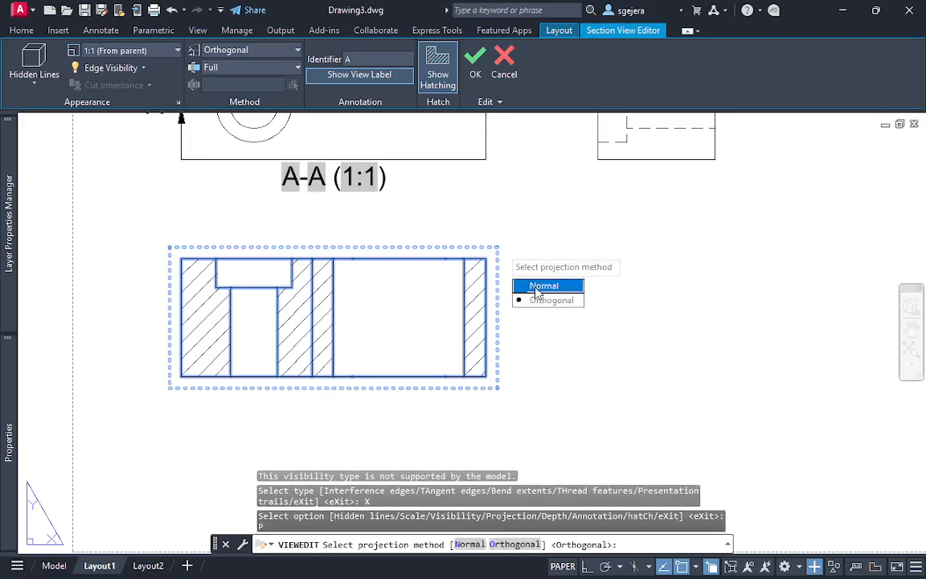
pyautogui.click(539, 288)
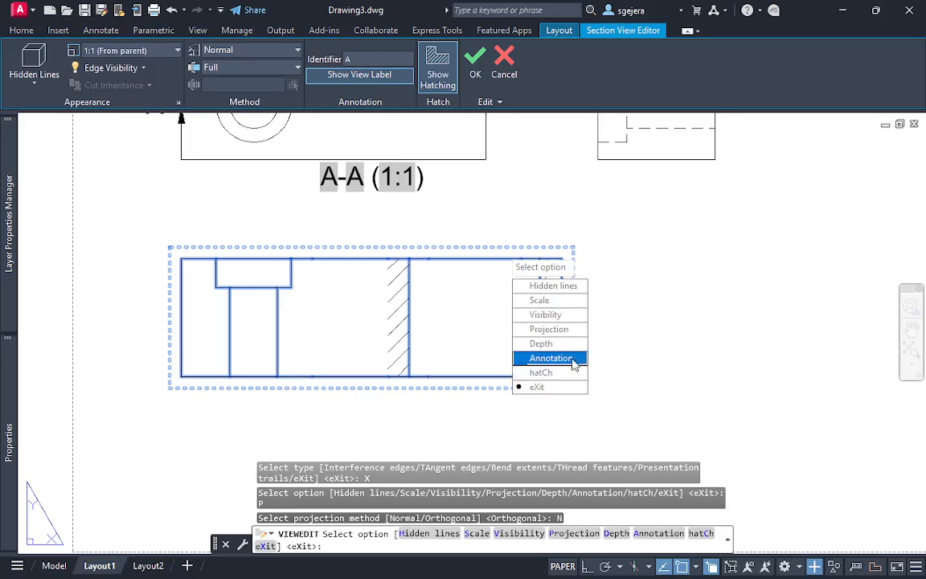
# Return the projection method of section view A-A to Orthogonal and look into its annotation options without changing them
pyautogui.click(549, 329)
pyautogui.click(555, 297)
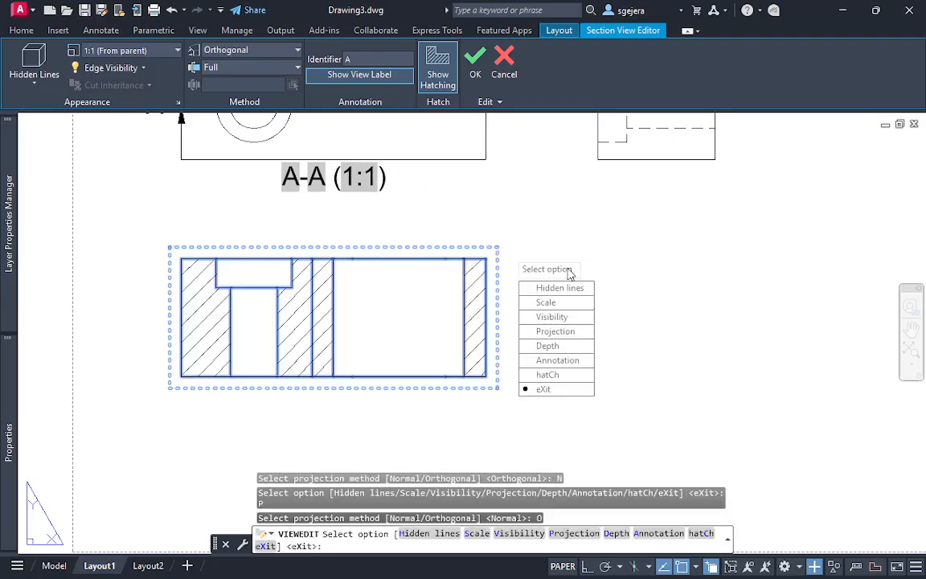
pyautogui.click(573, 361)
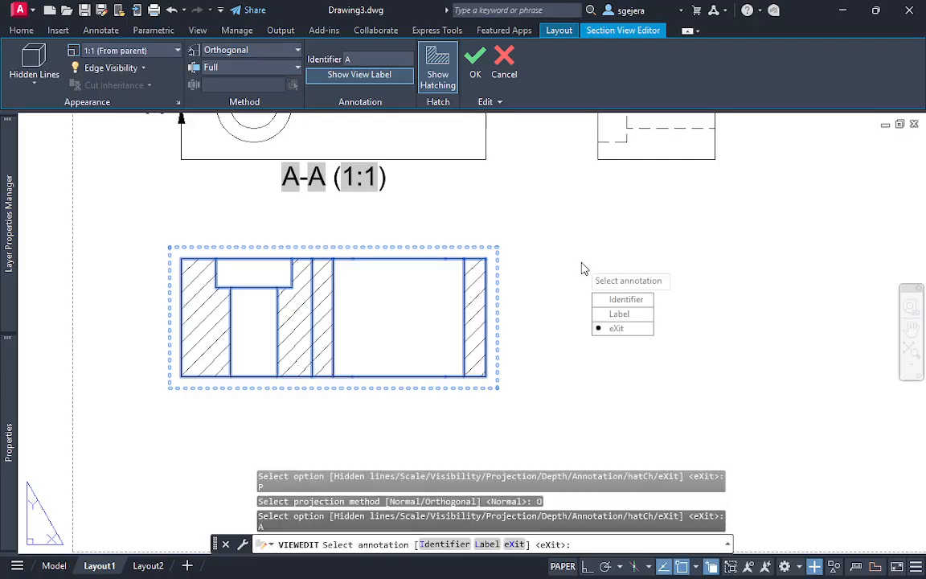
pyautogui.click(632, 329)
# Try section view A-A with hatching set to No, restore it to Yes, and check the hidden line styles before cancelling the edit
pyautogui.click(619, 386)
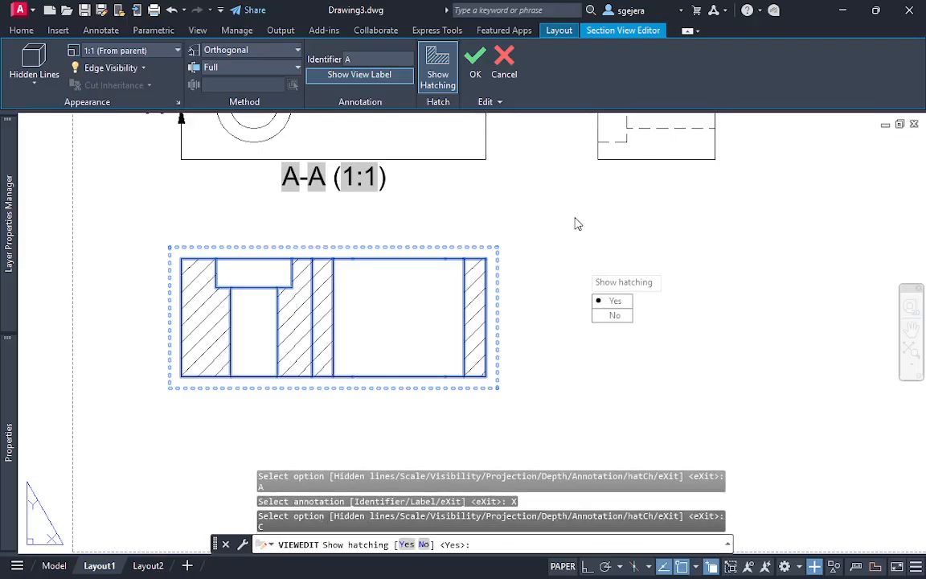
pyautogui.click(632, 317)
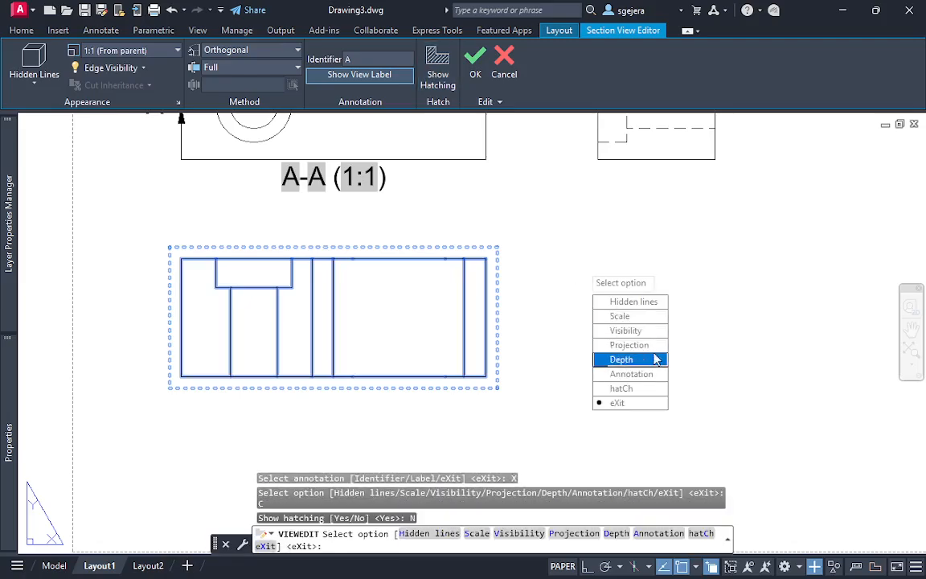
pyautogui.click(644, 387)
pyautogui.click(618, 303)
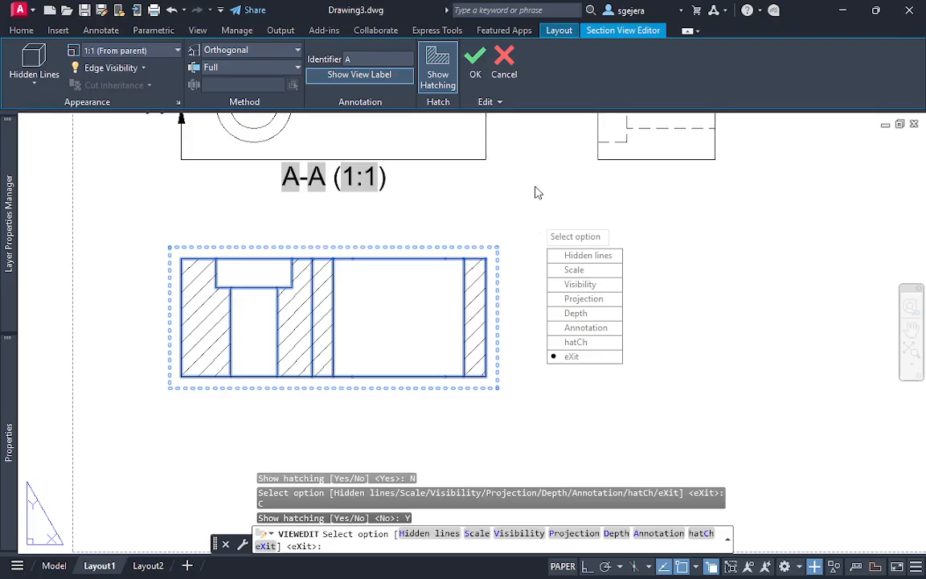
pyautogui.click(593, 256)
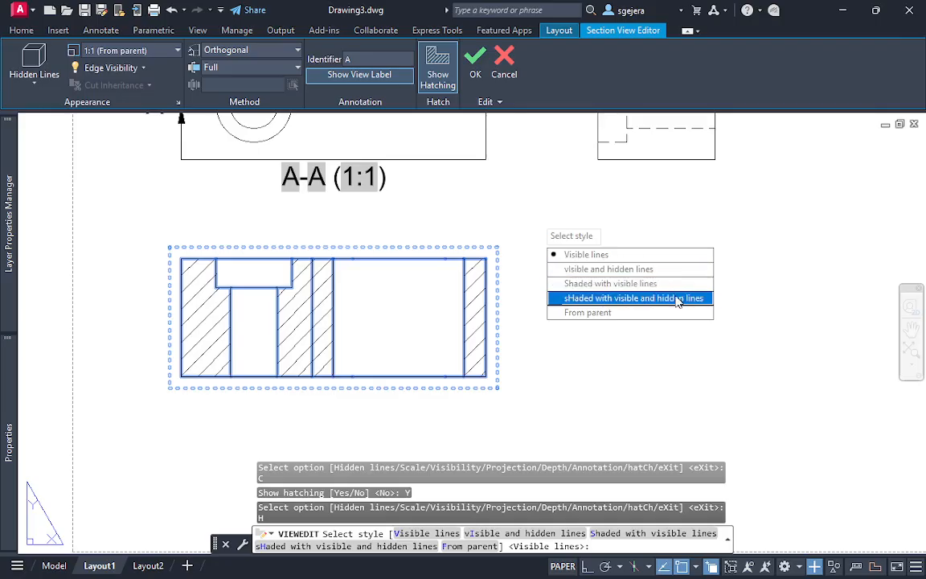
pyautogui.press('Escape')
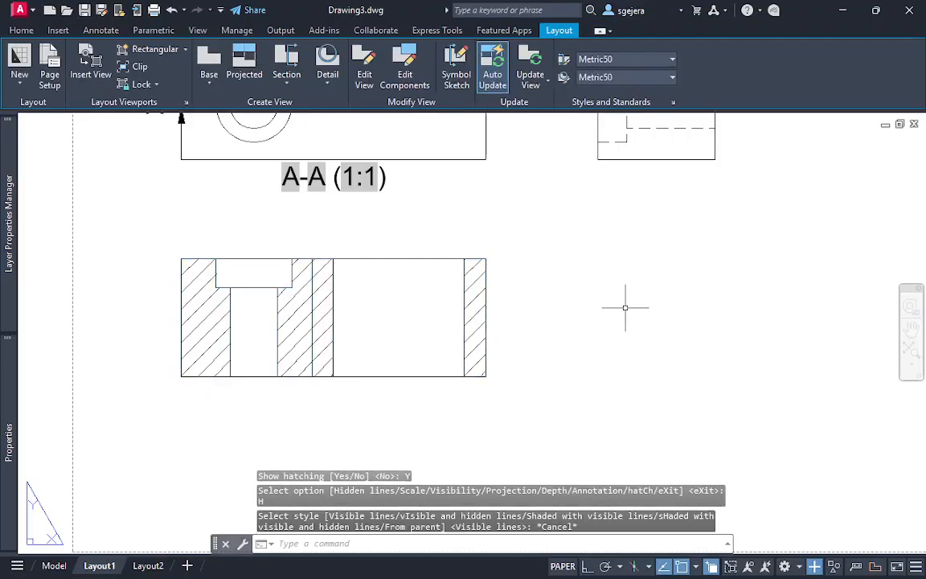
# Examine the vertical line at the jog in section A-A and compare it with the offset cutting line on the base view
pyautogui.scroll(5, 274, 375)
pyautogui.doubleClick(305, 304)
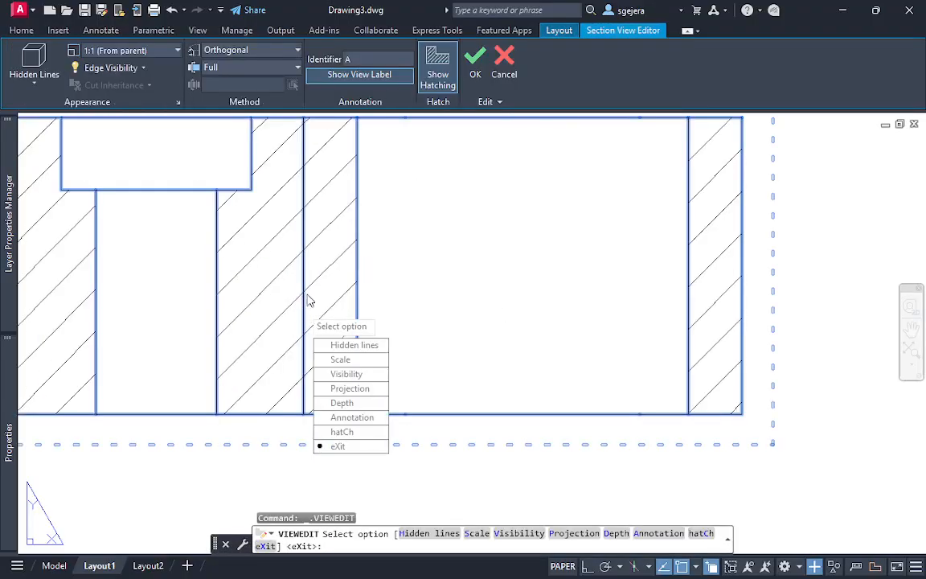
pyautogui.press('Escape')
pyautogui.click(304, 266)
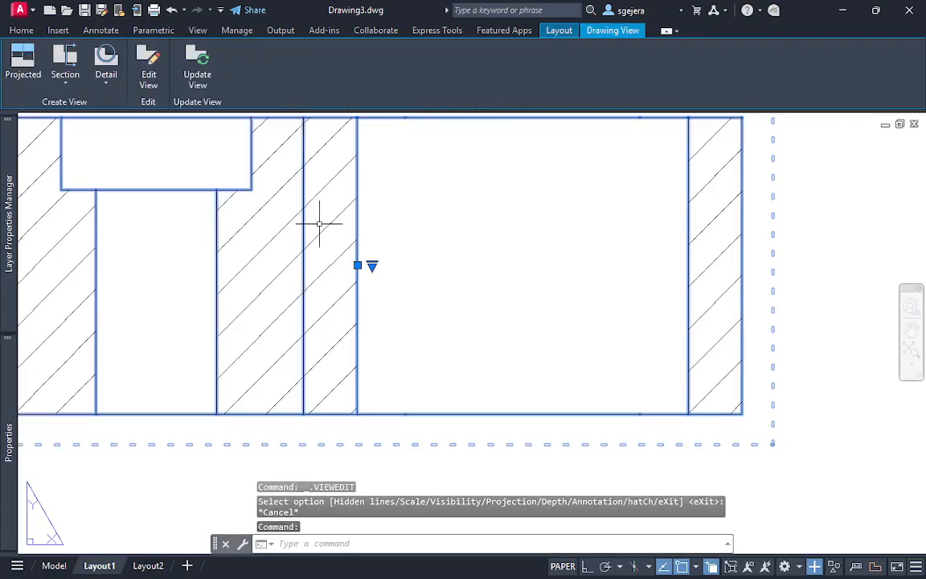
pyautogui.scroll(-2, 319, 224)
pyautogui.press('Escape')
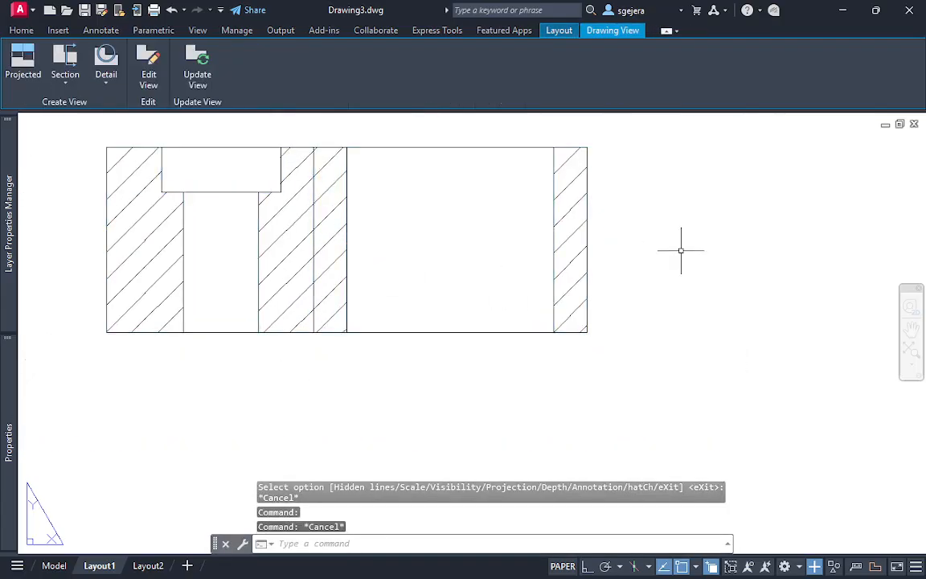
pyautogui.press('Escape')
pyautogui.scroll(-2, 636, 235)
pyautogui.moveTo(610, 191); pyautogui.dragTo(571, 287, button='middle')
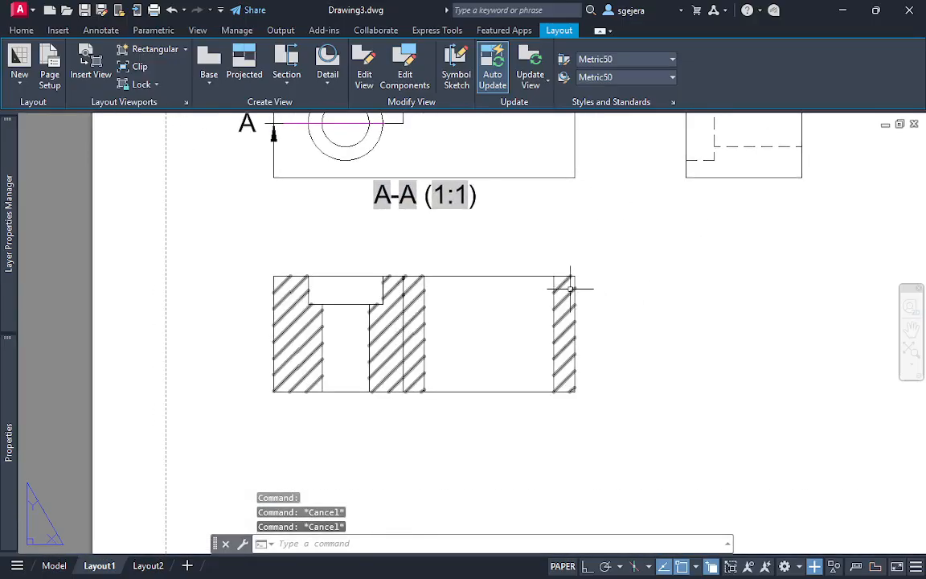
pyautogui.moveTo(515, 193); pyautogui.dragTo(445, 292, button='middle')
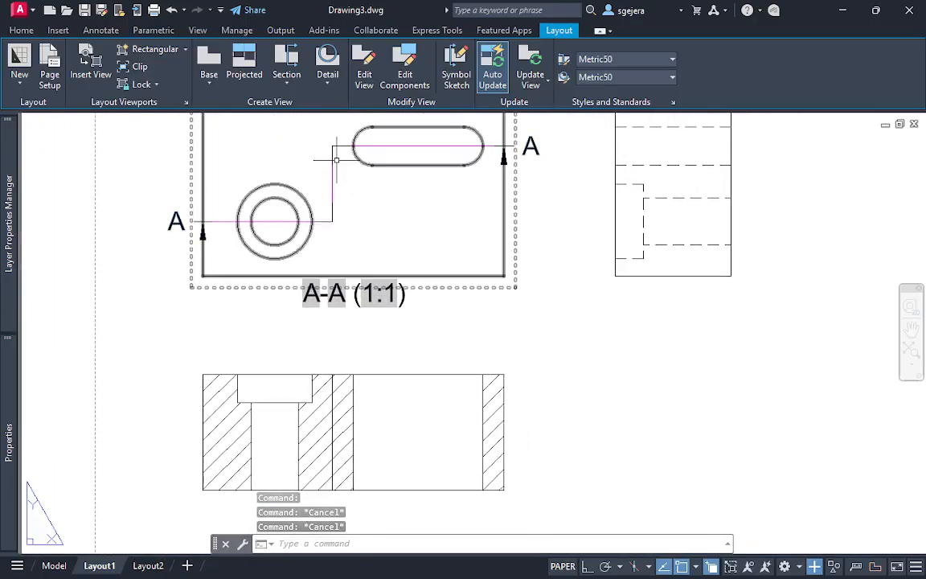
pyautogui.moveTo(635, 374); pyautogui.dragTo(628, 295, button='middle')
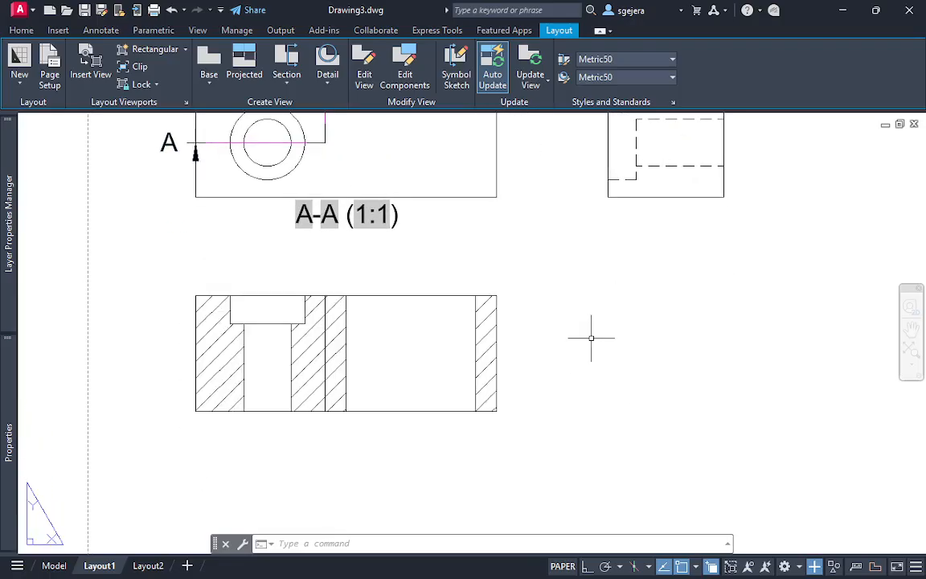
pyautogui.press('Escape')
pyautogui.press('Escape')
pyautogui.moveTo(211, 227); pyautogui.dragTo(231, 358, button='middle')
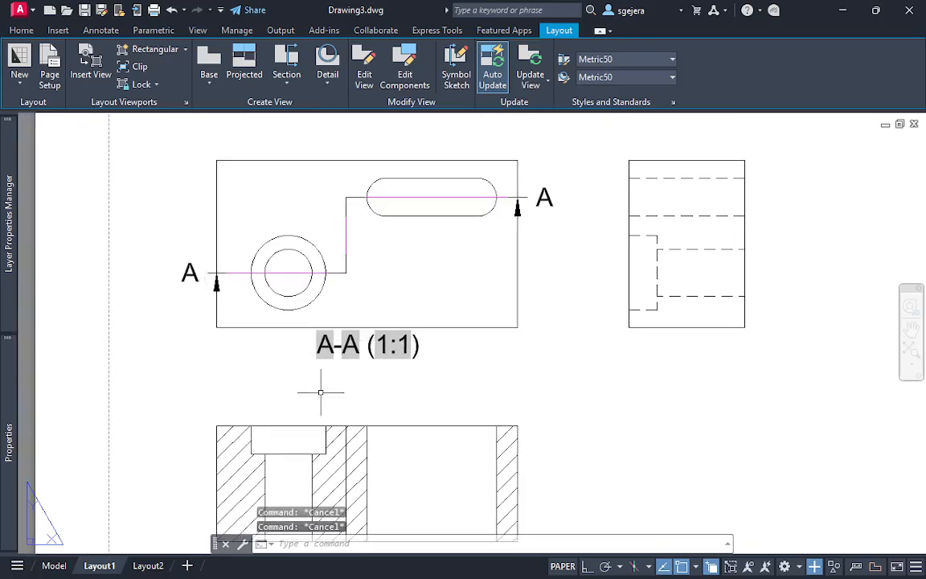
# Add a centerline between the two vertical edges of the narrow hole below the counterbore in section A-A
pyautogui.moveTo(319, 451)
pyautogui.mouseDown(button='middle')
pyautogui.moveTo(319, 346)
pyautogui.moveTo(297, 343)
pyautogui.moveTo(291, 303)
pyautogui.mouseUp(button='middle')
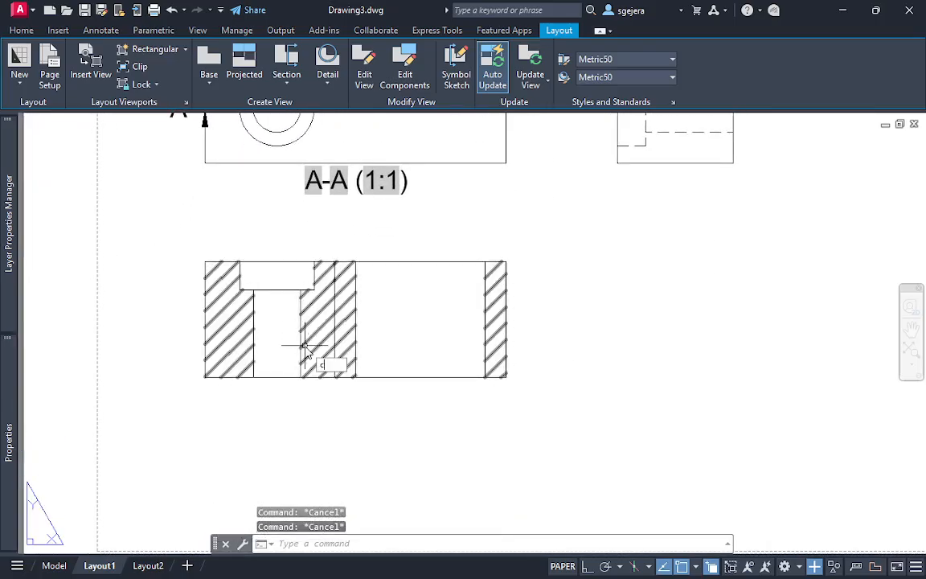
pyautogui.write('cent')
pyautogui.press('Return')
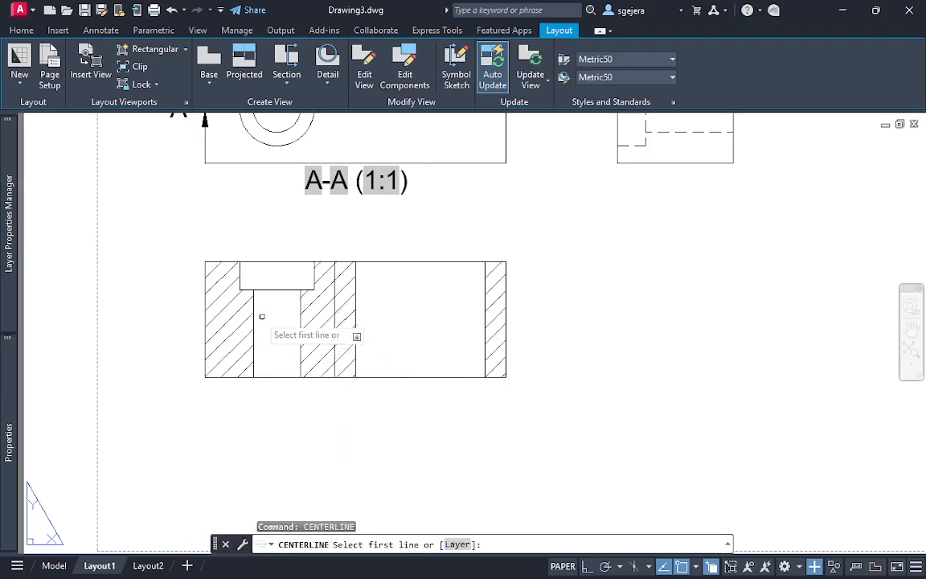
pyautogui.click(252, 321)
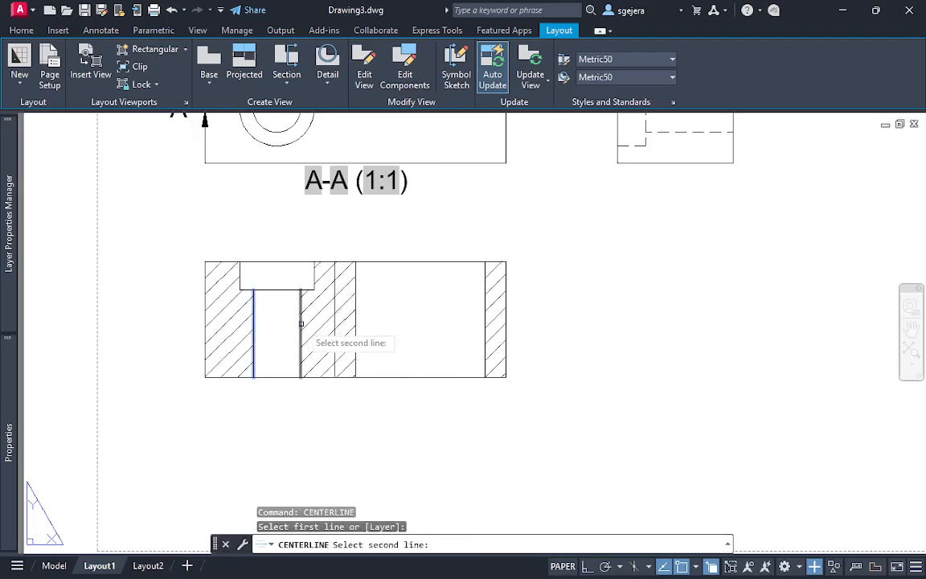
pyautogui.click(301, 324)
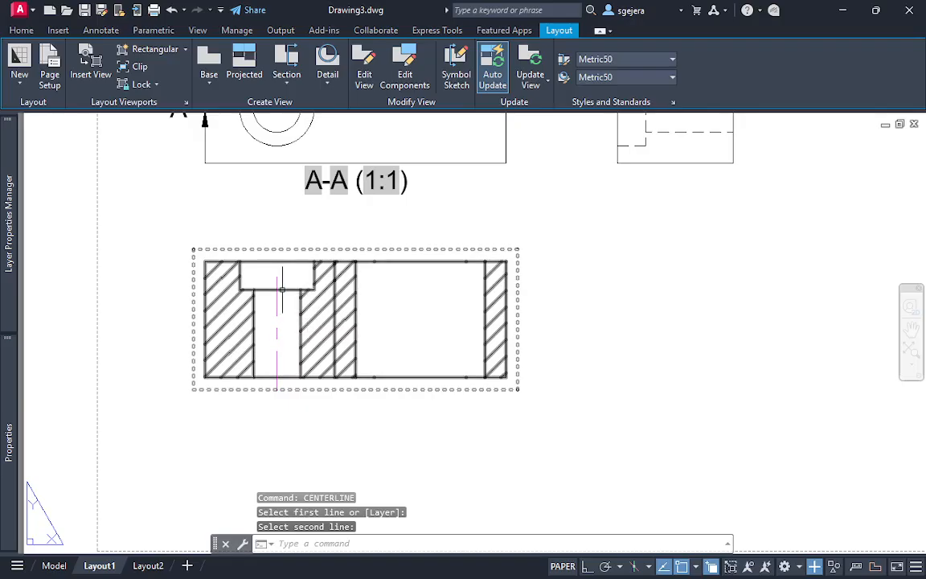
# Add a second centerline between the two vertical edges of the counterbore in section A-A
pyautogui.scroll(2, 282, 307)
pyautogui.write('c')
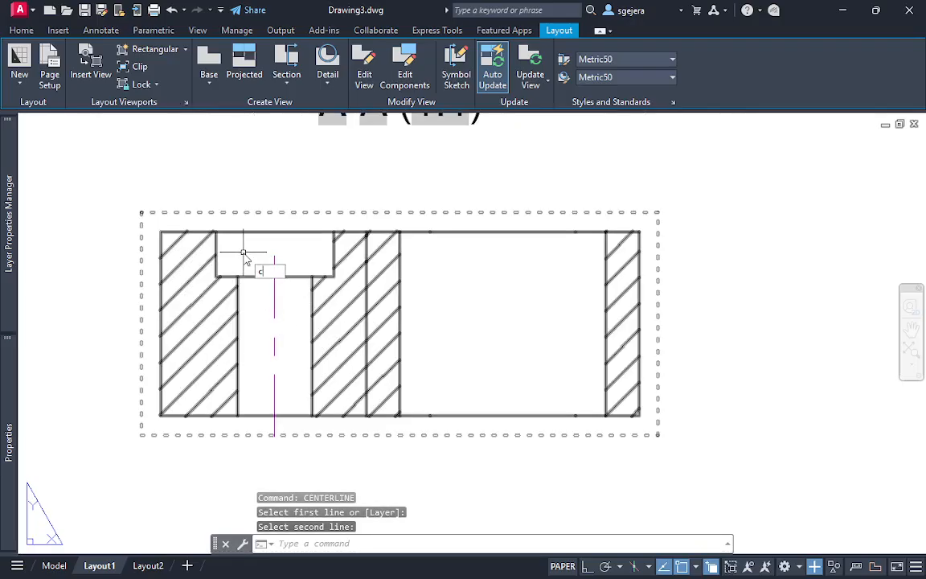
pyautogui.write('ent')
pyautogui.press('Return')
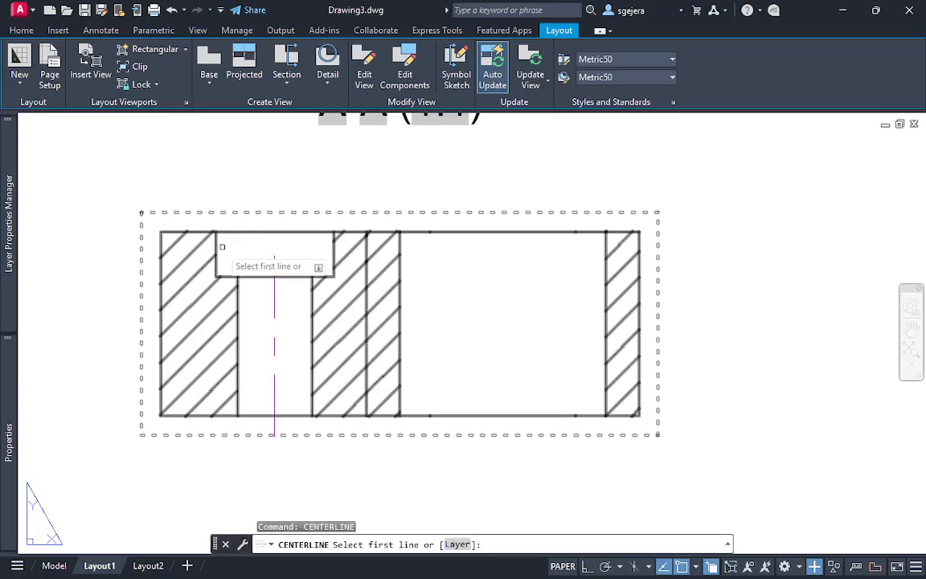
pyautogui.click(217, 246)
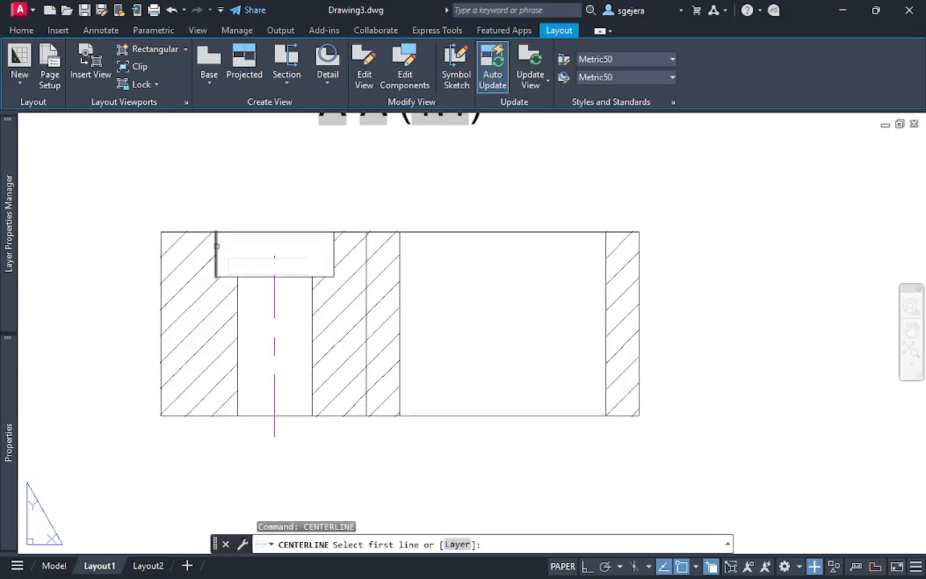
pyautogui.click(334, 250)
pyautogui.click(283, 257)
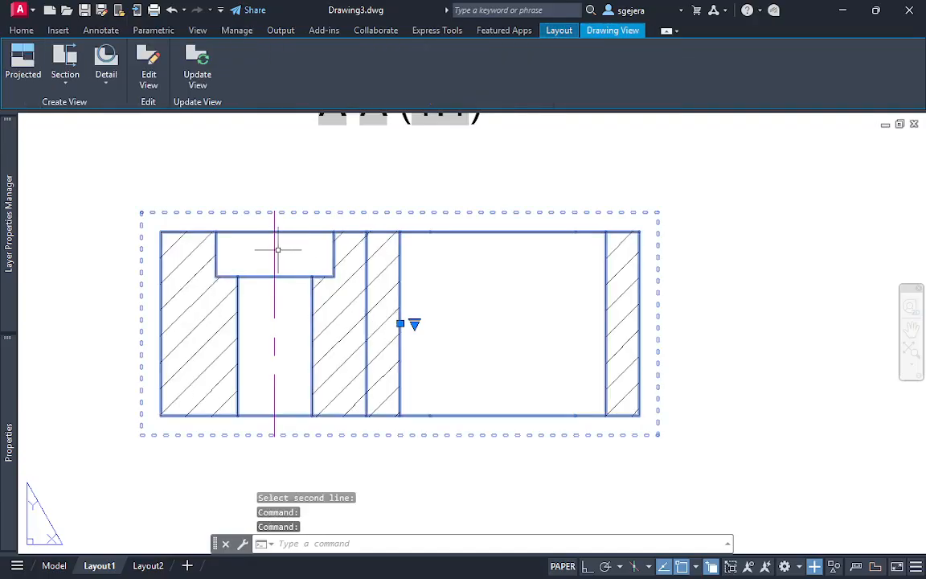
pyautogui.press('Escape')
pyautogui.press('Escape')
pyautogui.click(274, 247)
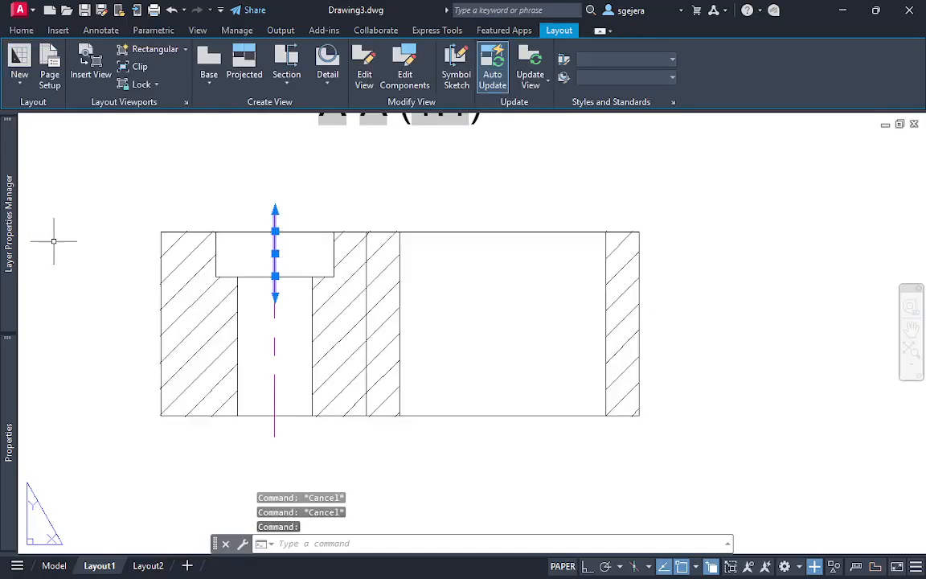
pyautogui.moveTo(13, 247)
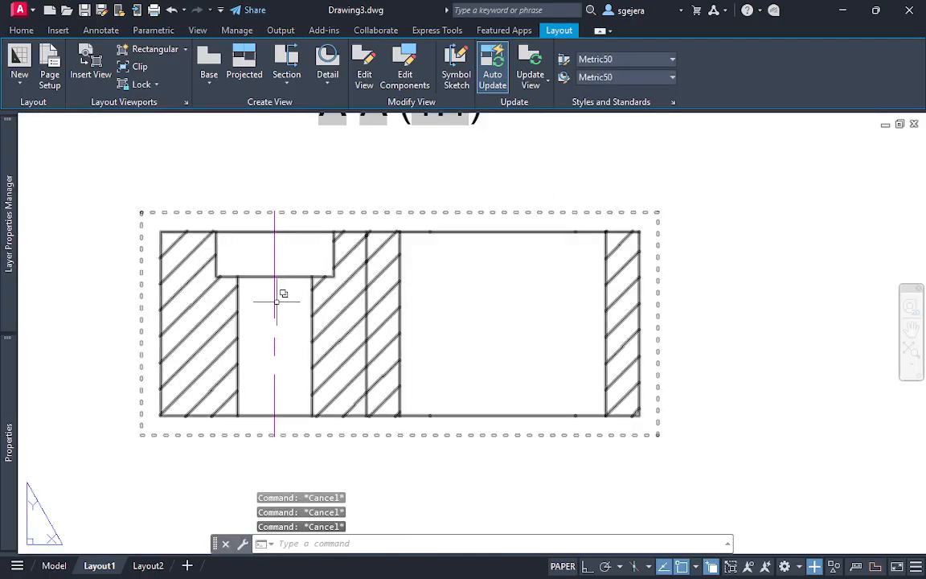
pyautogui.click(275, 267)
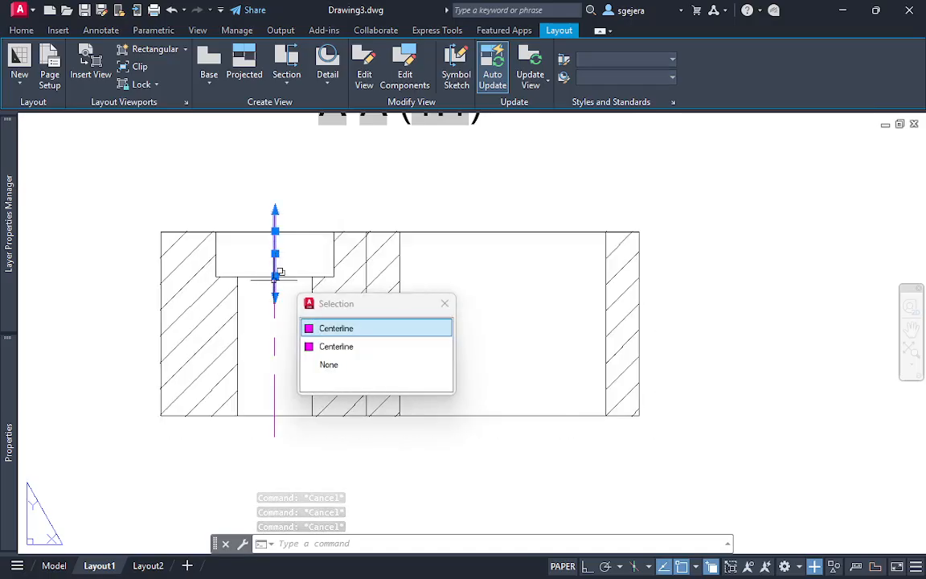
pyautogui.press('Escape')
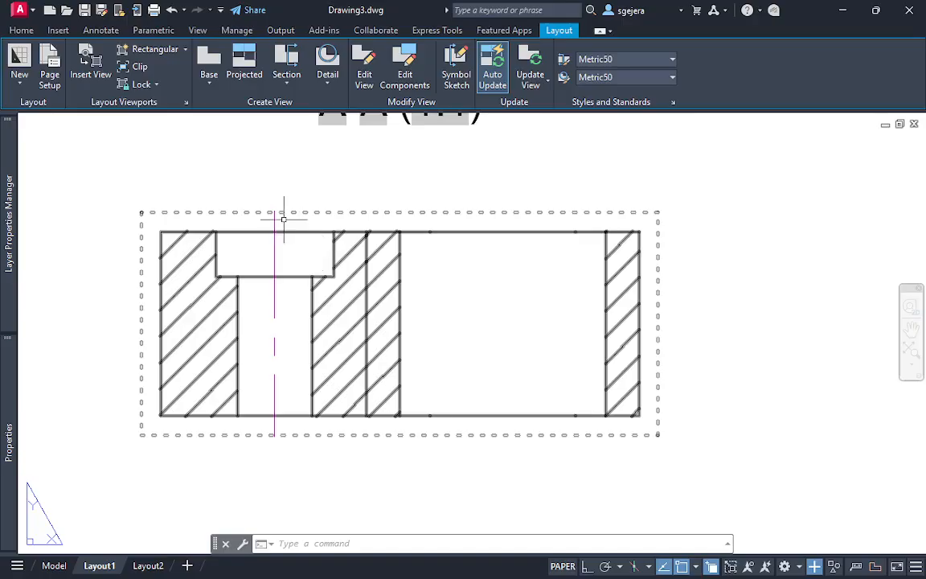
# Set the linetype scale of the counterbore's centerline in section A-A to 0.5
pyautogui.scroll(2, 285, 241)
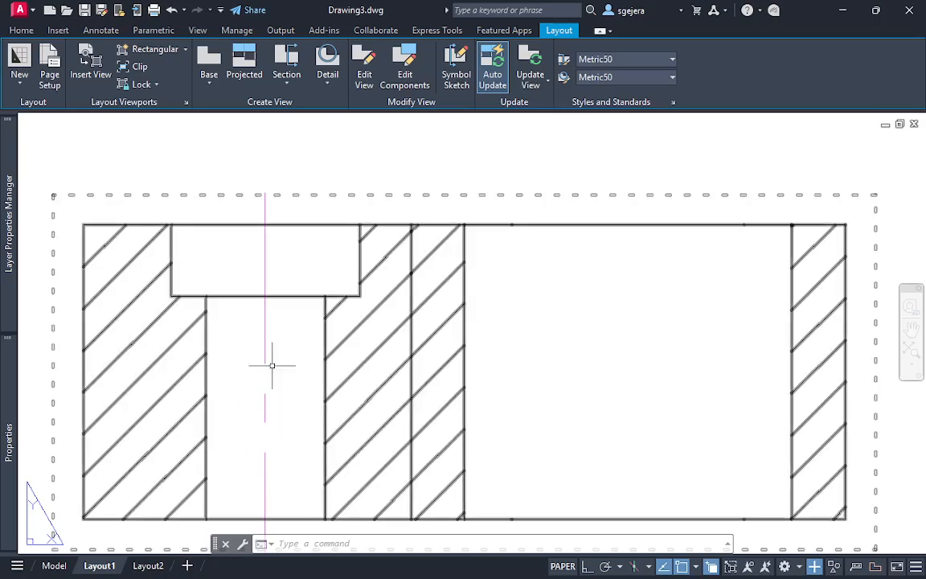
pyautogui.click(264, 246)
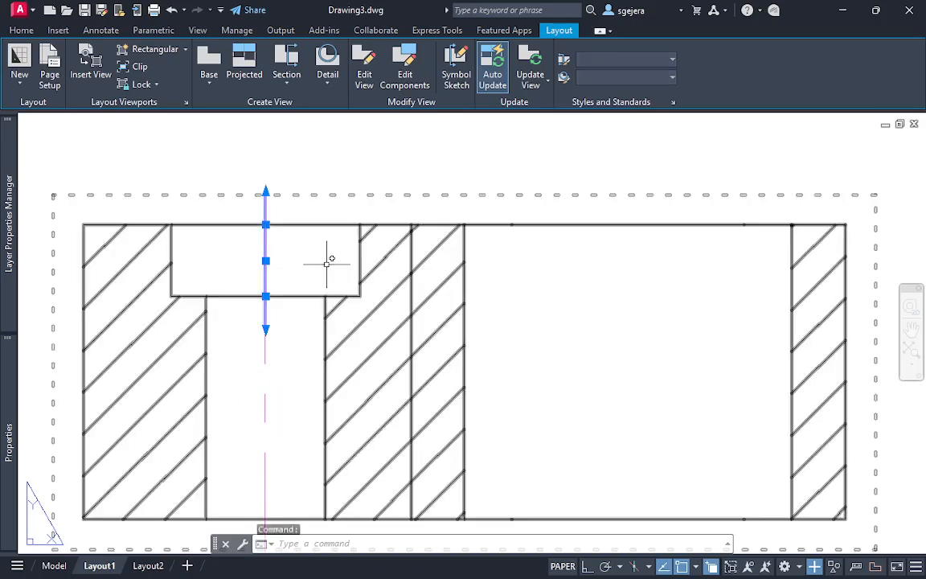
pyautogui.moveTo(10, 382)
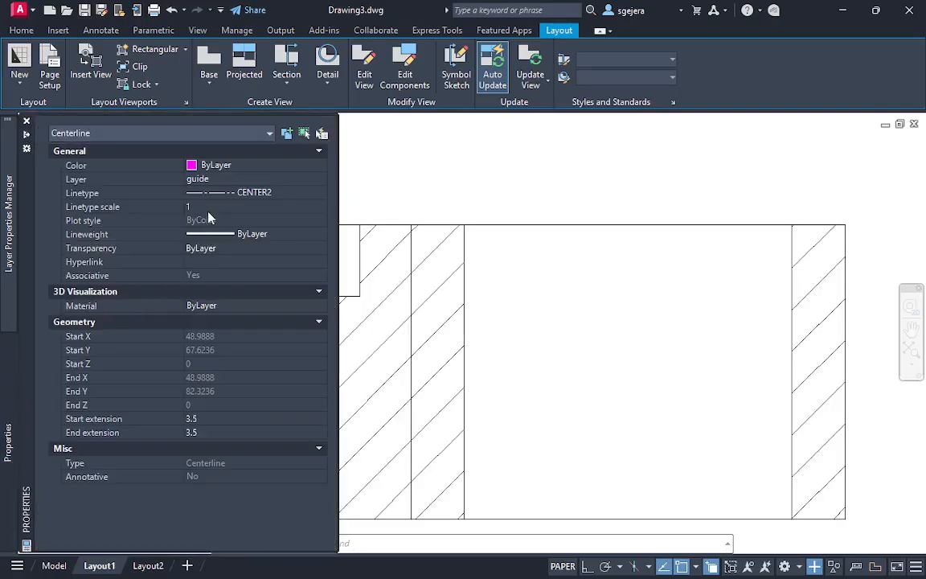
pyautogui.click(211, 205)
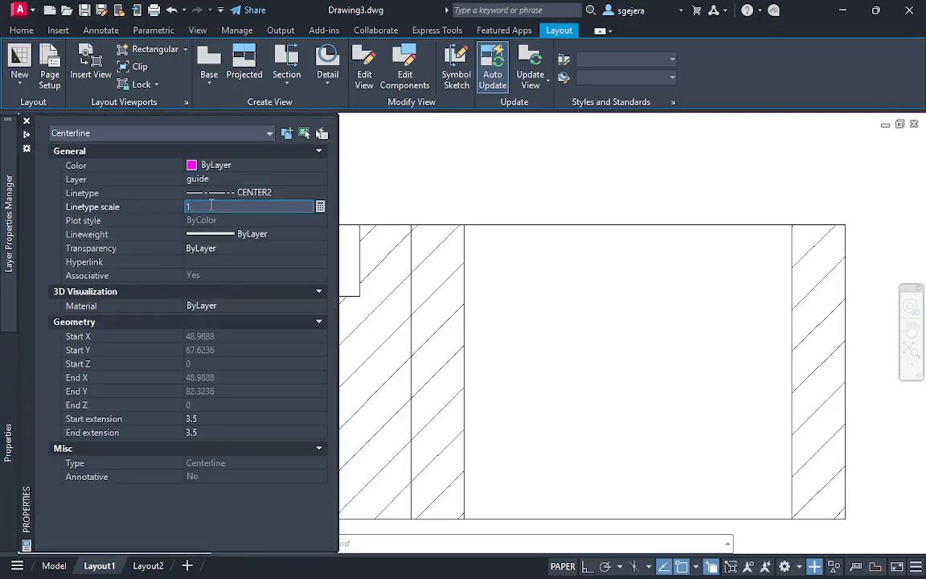
pyautogui.press('Return')
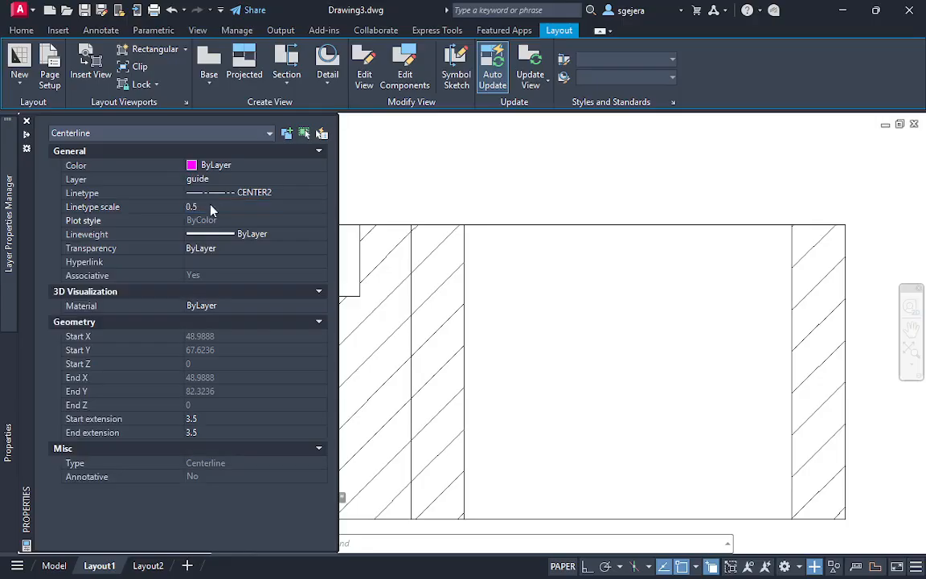
pyautogui.click(383, 185)
pyautogui.press('Escape')
# Set the start extension of the narrow hole's centerline in section A-A to 3.5 and its end extension to 2
pyautogui.moveTo(308, 222); pyautogui.dragTo(386, 181, button='middle')
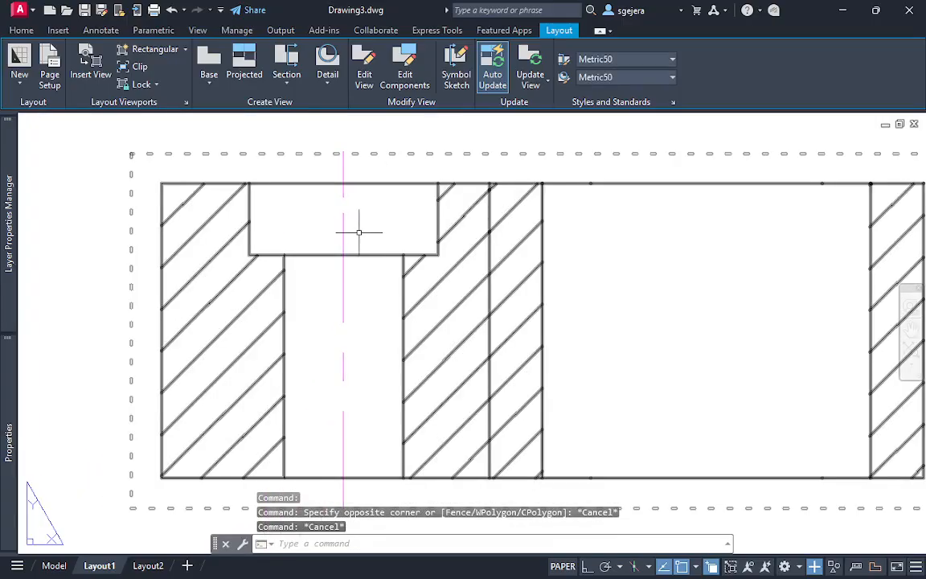
pyautogui.click(343, 311)
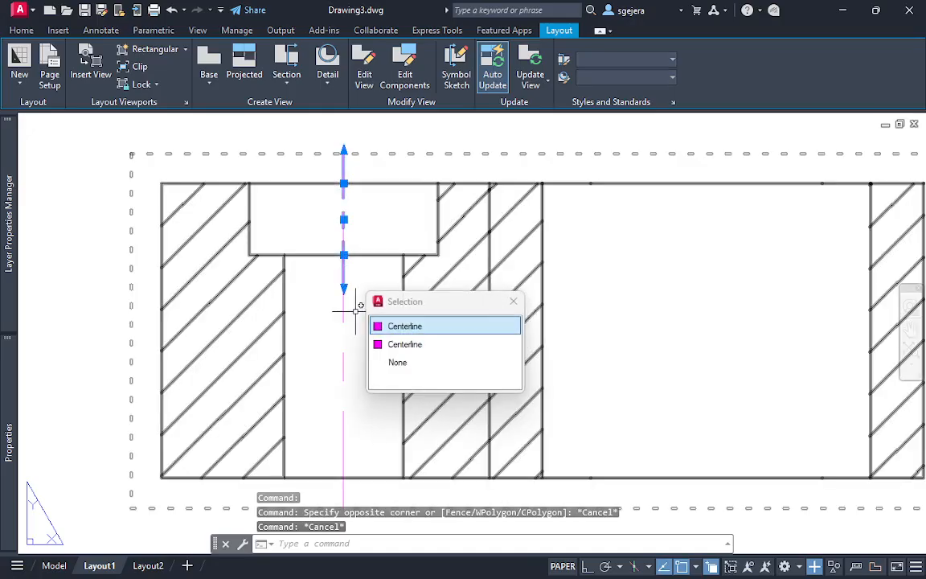
pyautogui.moveTo(27, 410)
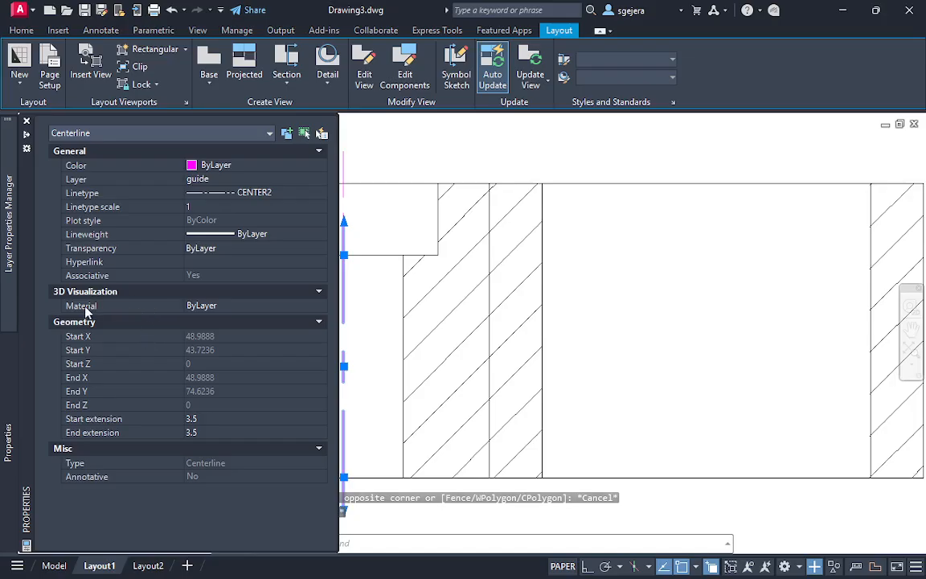
pyautogui.click(207, 418)
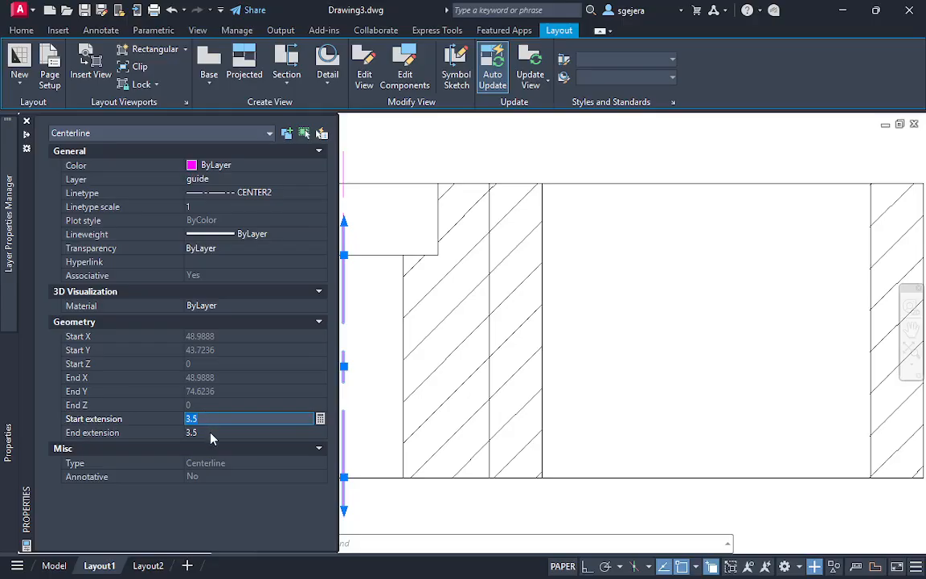
pyautogui.write('3')
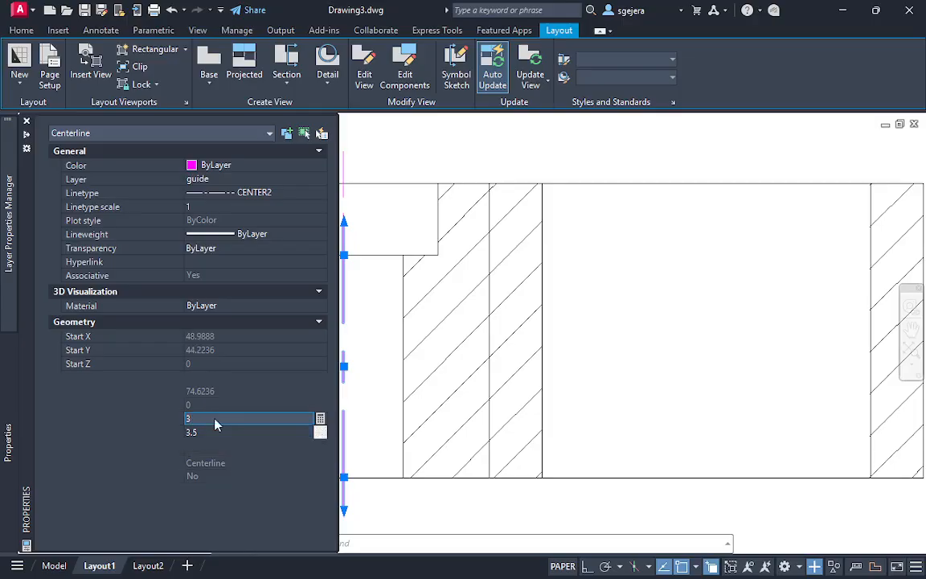
pyautogui.press('Tab')
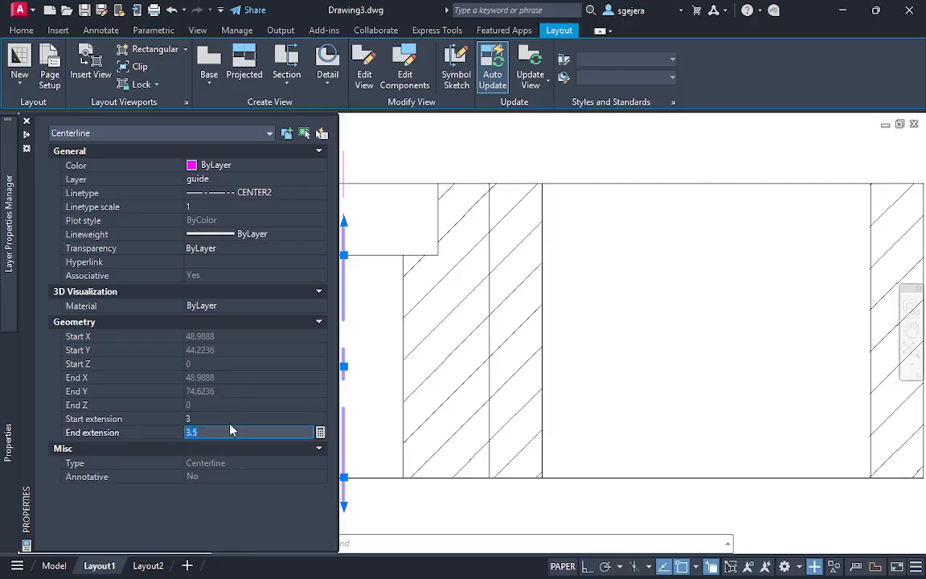
pyautogui.click(211, 419)
pyautogui.write('.5')
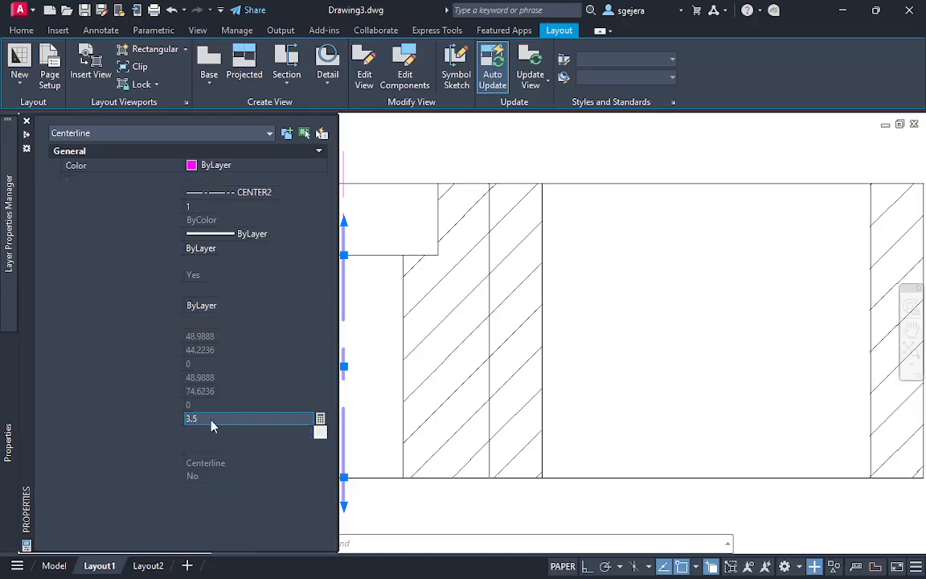
pyautogui.press('Tab')
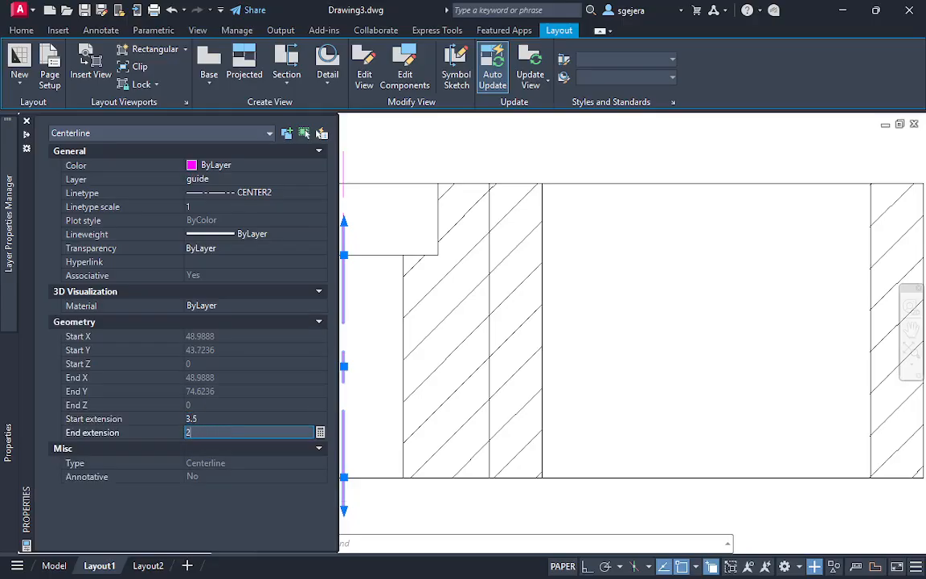
pyautogui.write('2')
pyautogui.press('Return')
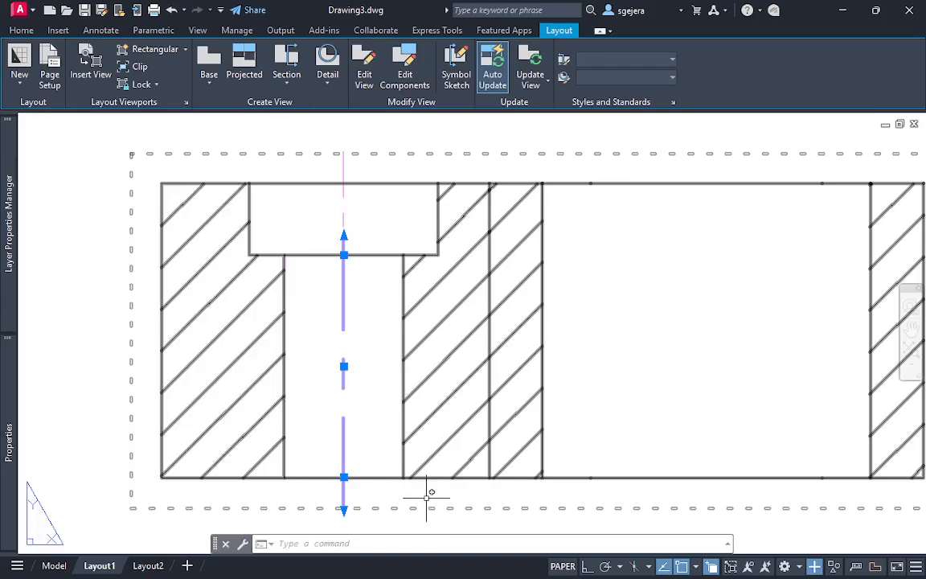
# Reduce the end extension of the narrow hole's centerline to 1
pyautogui.moveTo(10, 438)
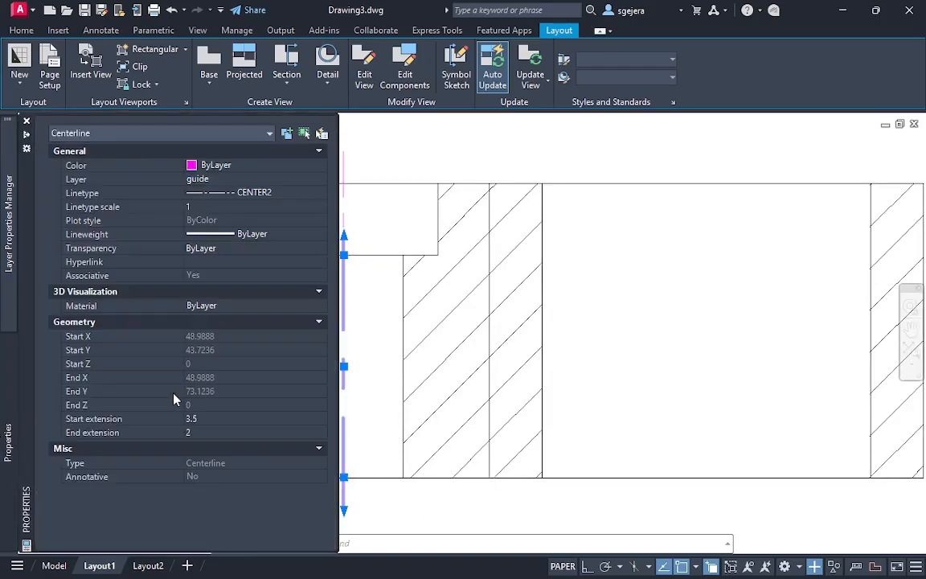
pyautogui.click(205, 432)
pyautogui.write('1')
pyautogui.press('Return')
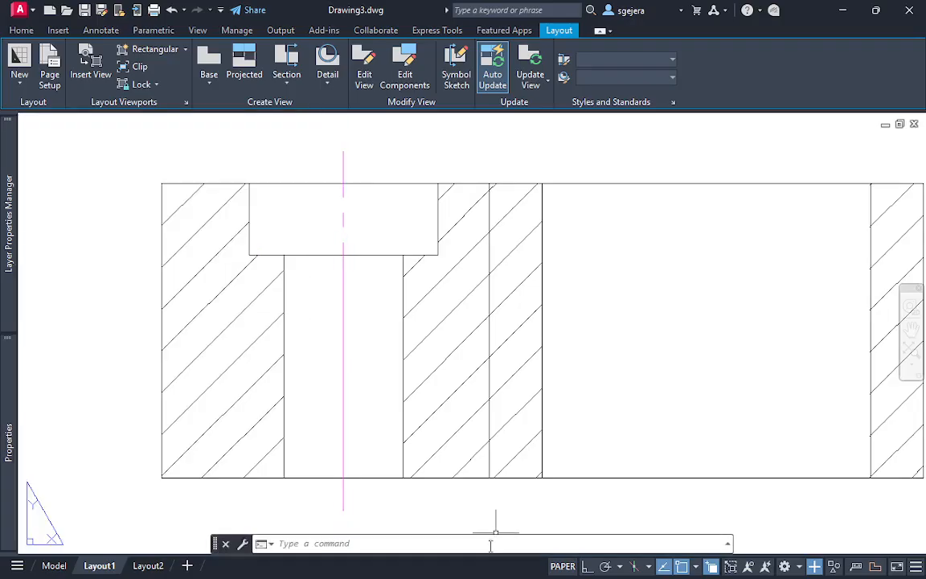
pyautogui.moveTo(435, 417); pyautogui.dragTo(418, 350, button='middle')
pyautogui.scroll(-3, 441, 351)
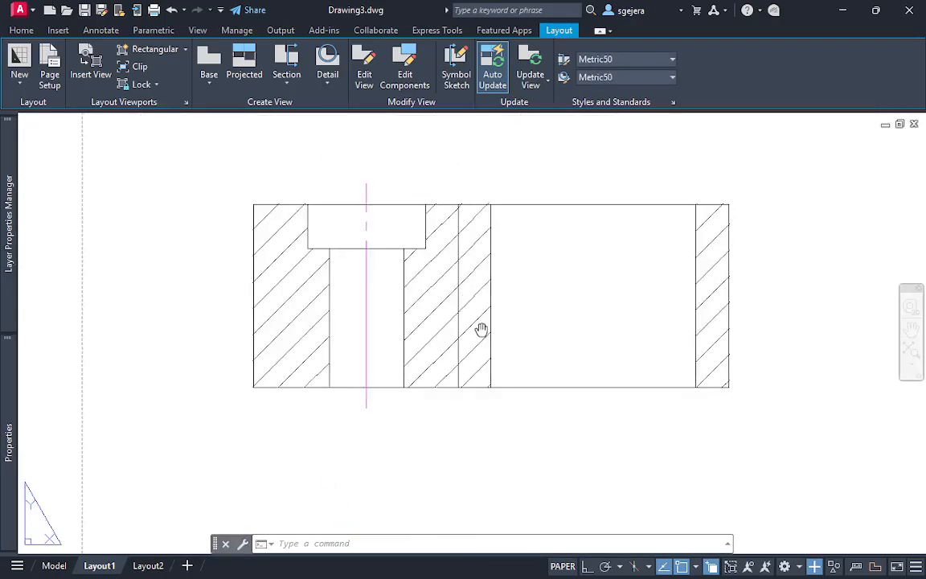
# Set the end extension of the narrow hole's centerline to 3.5
pyautogui.click(327, 348)
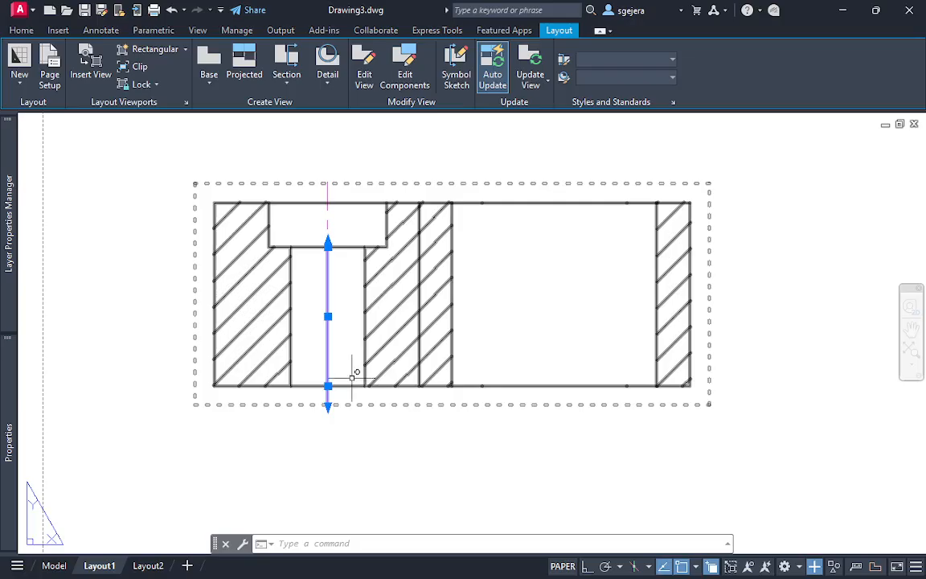
pyautogui.scroll(3, 356, 375)
pyautogui.scroll(-1, 356, 377)
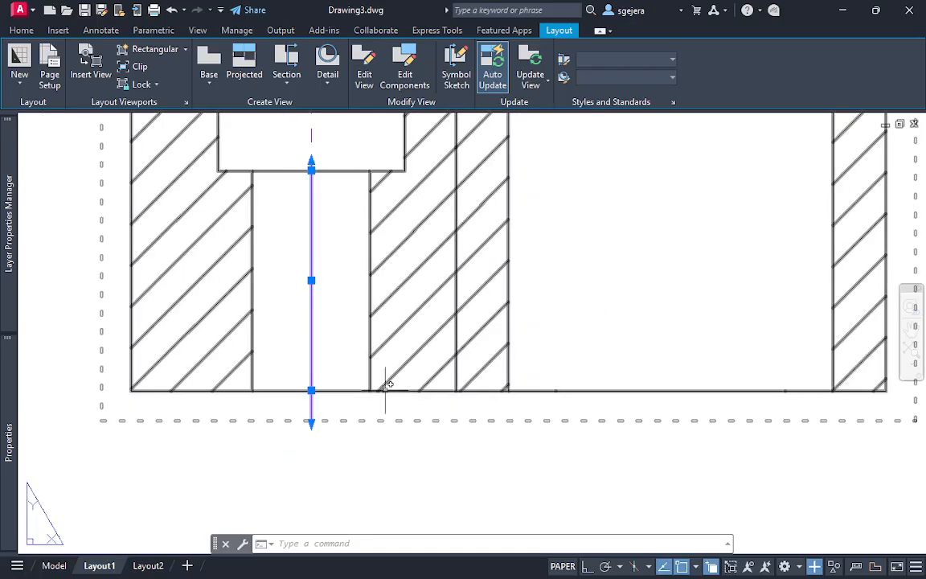
pyautogui.press('Escape')
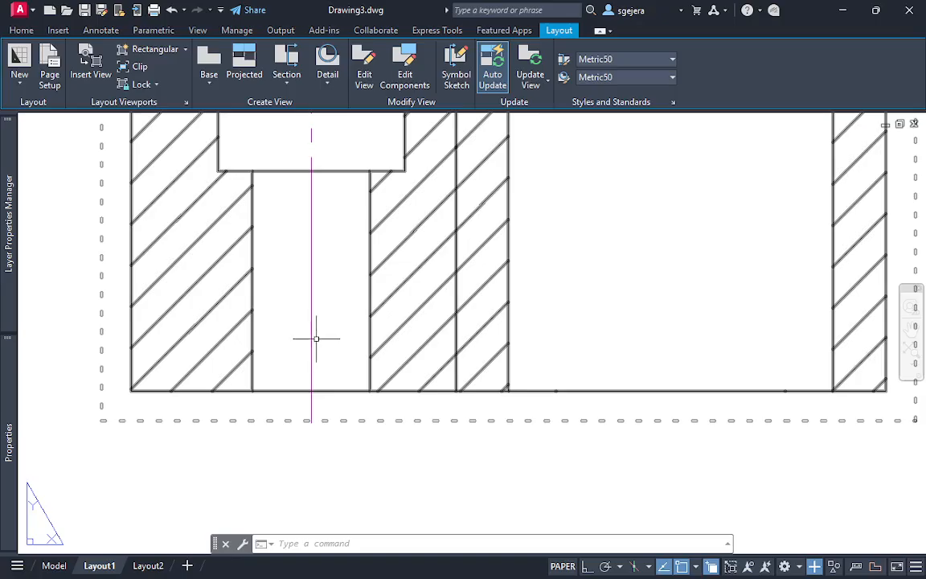
pyautogui.click(312, 331)
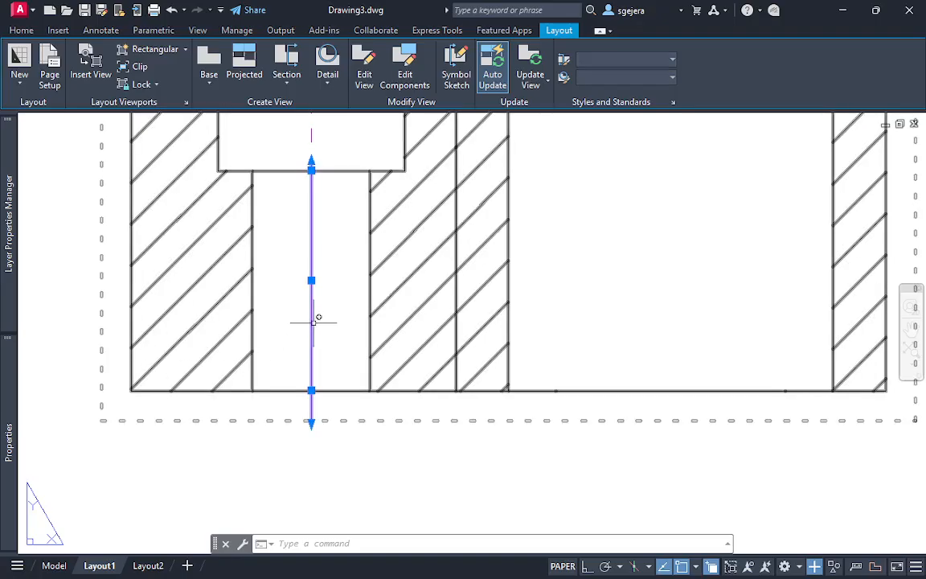
pyautogui.moveTo(4, 465)
pyautogui.click(199, 432)
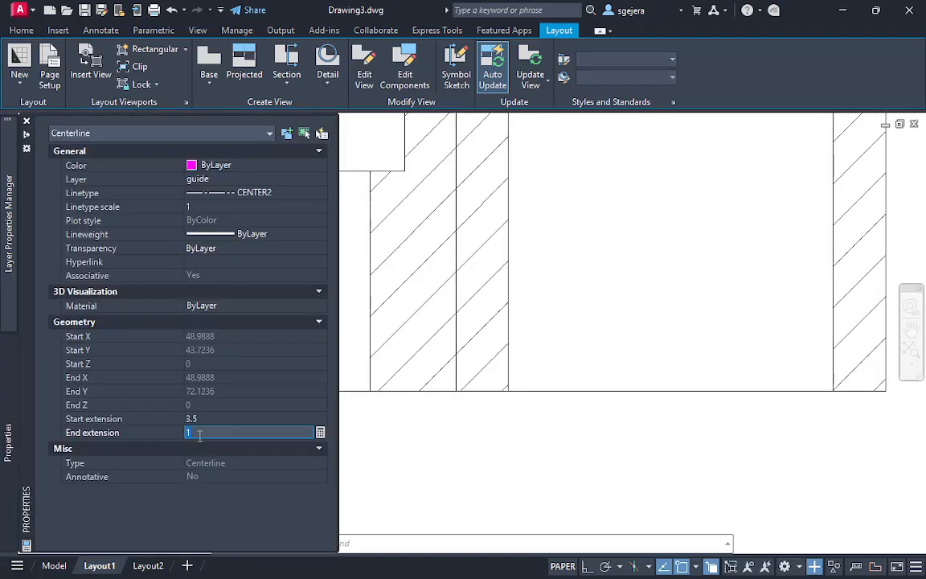
pyautogui.write('3.5')
pyautogui.press('Return')
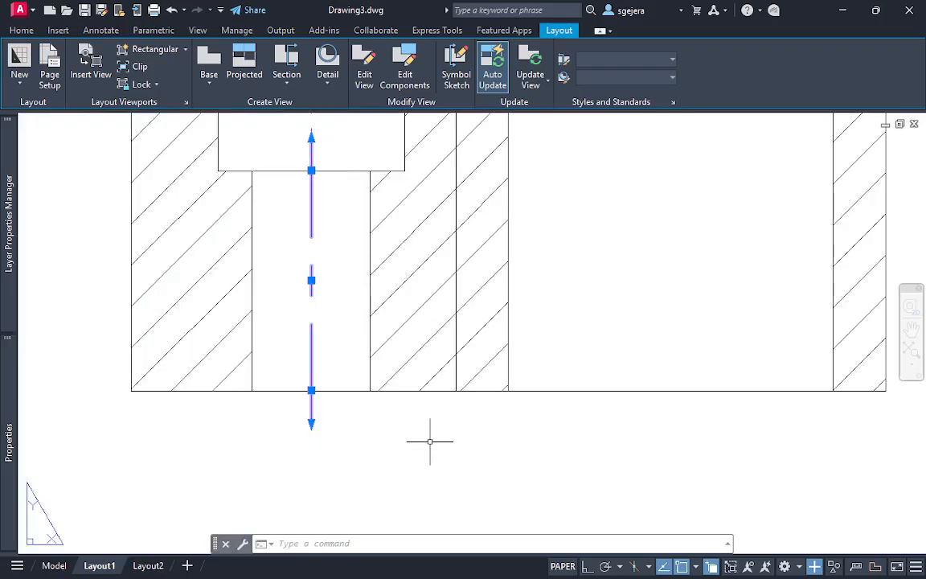
# Shorten the upper end of the narrow hole's centerline freehand to about 0.8 beyond the counterbore floor
pyautogui.moveTo(323, 232); pyautogui.dragTo(320, 236, button='middle')
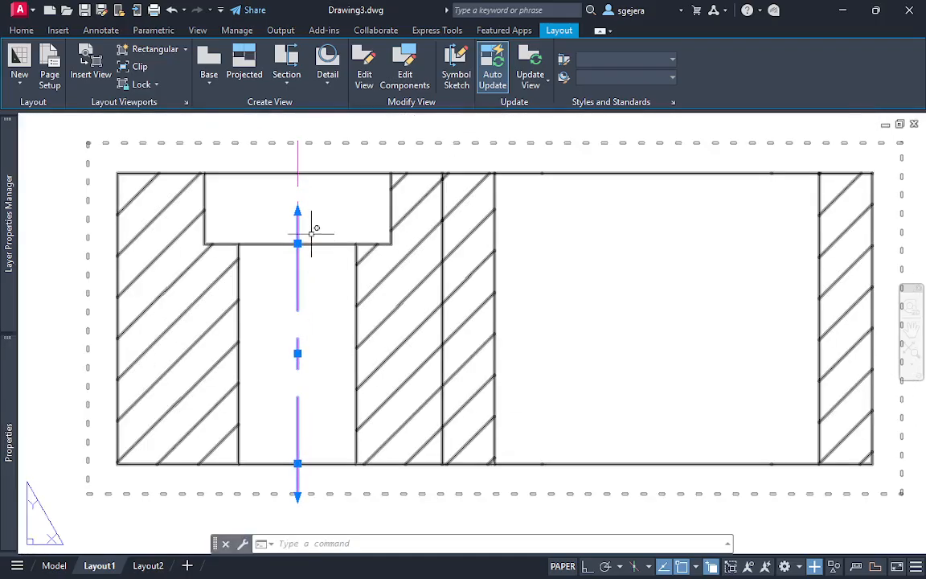
pyautogui.click(297, 242)
pyautogui.click(298, 242)
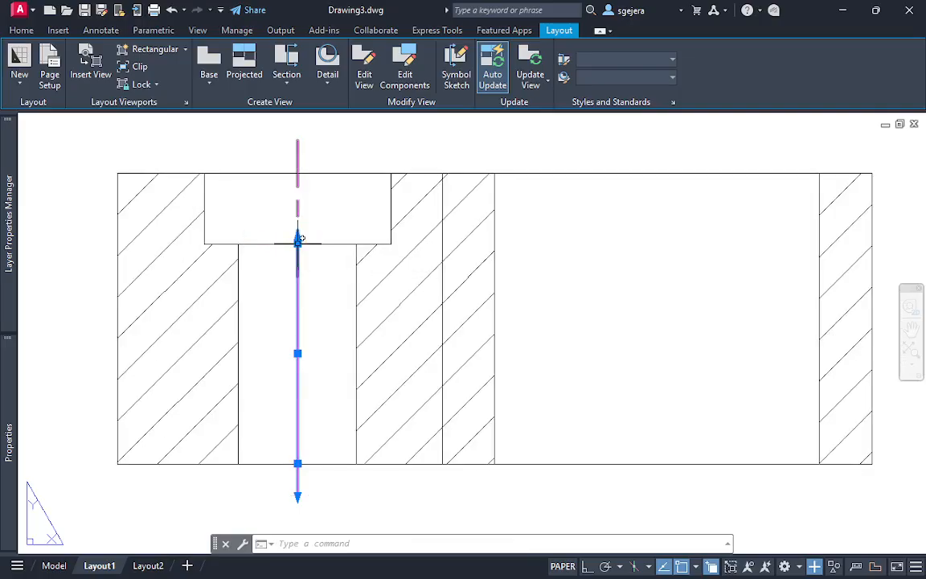
pyautogui.press('Escape')
# Replace the freehand end extension of the narrow hole's centerline with 3.5
pyautogui.click(298, 318)
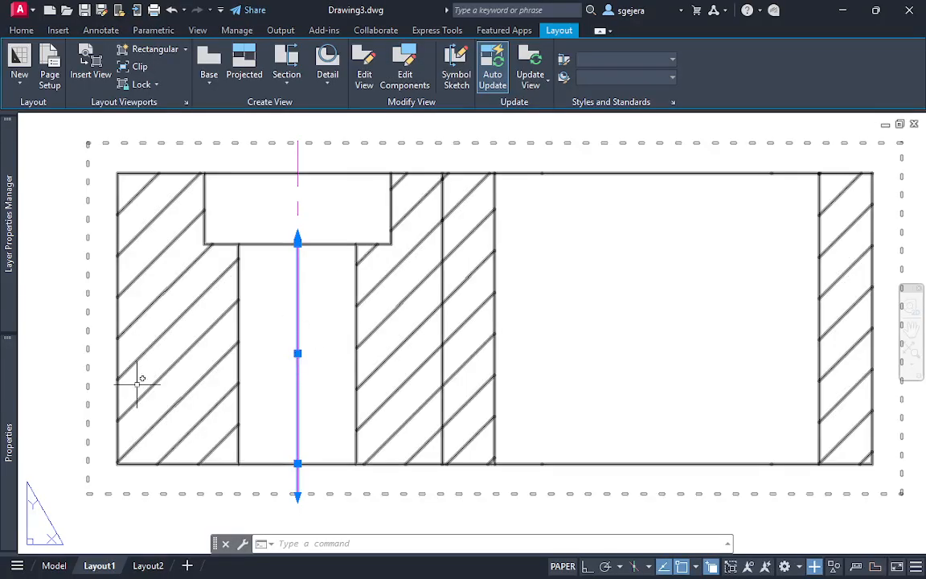
pyautogui.moveTo(9, 454)
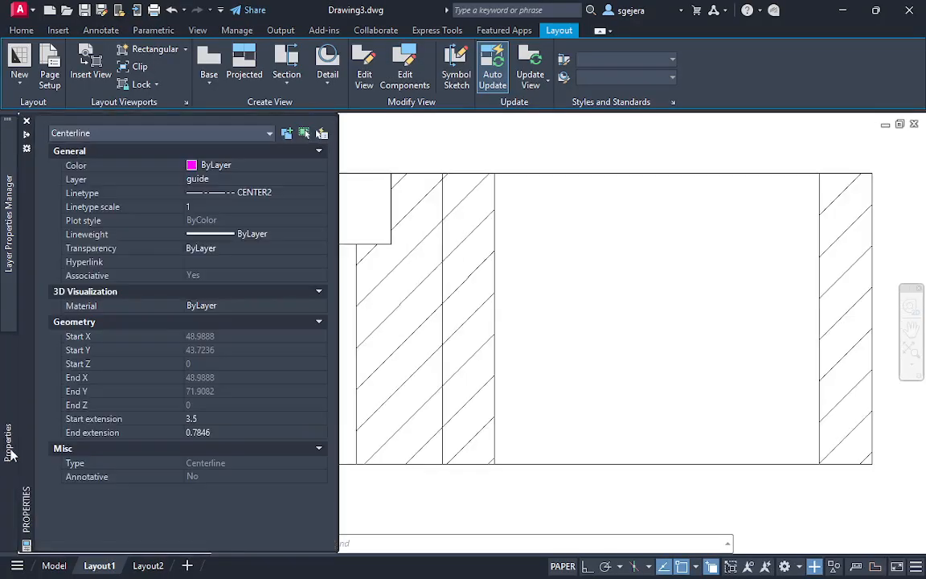
pyautogui.click(221, 433)
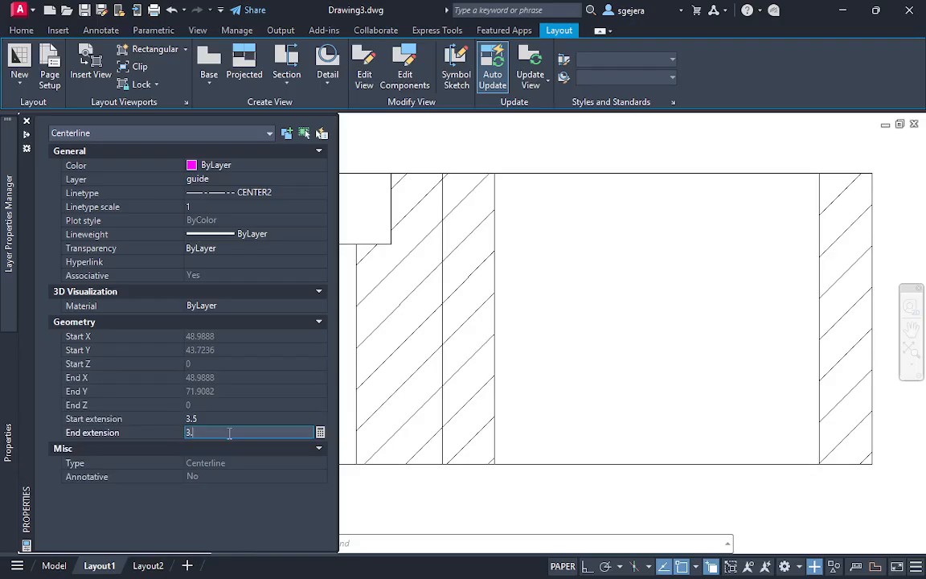
pyautogui.write('3.5')
pyautogui.press('Return')
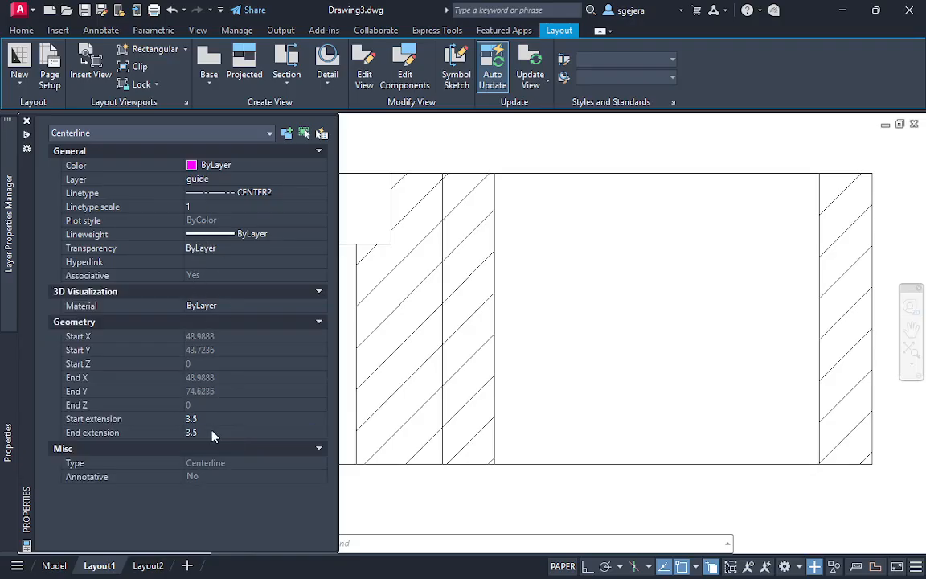
# Set the narrow hole centerline's end extension to 1 and its linetype scale to 0.5
pyautogui.click(217, 433)
pyautogui.write('1')
pyautogui.press('Return')
pyautogui.click(217, 206)
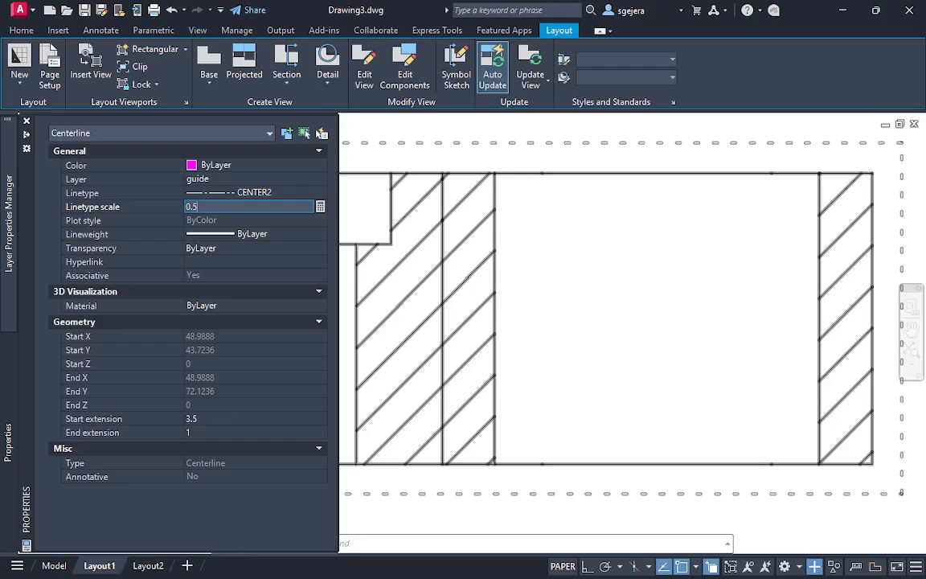
pyautogui.press('Return')
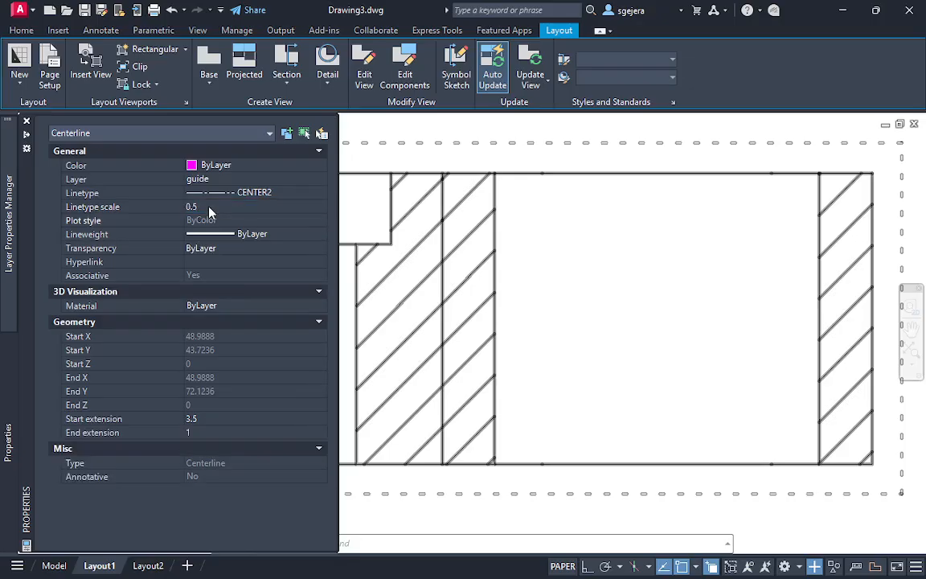
pyautogui.press('Escape')
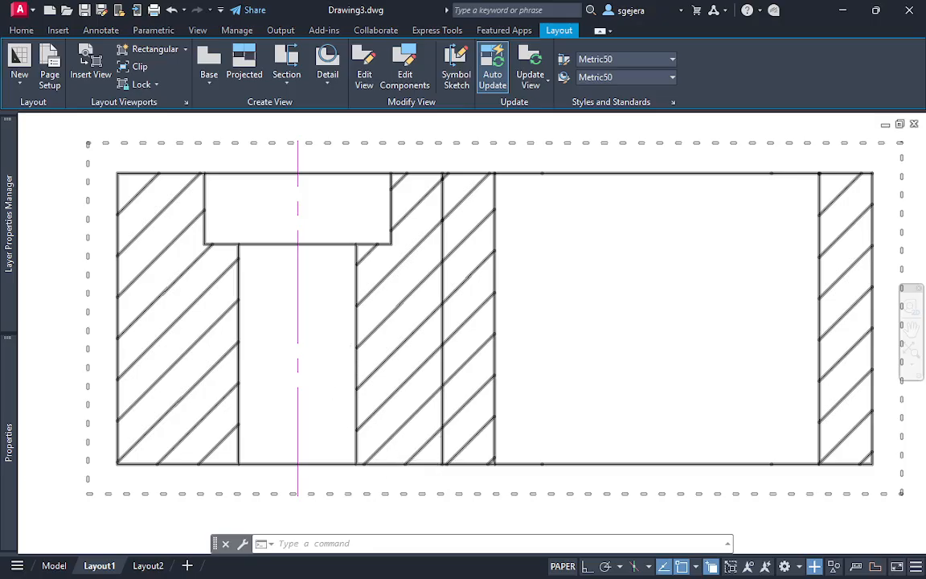
pyautogui.scroll(-2, 299, 337)
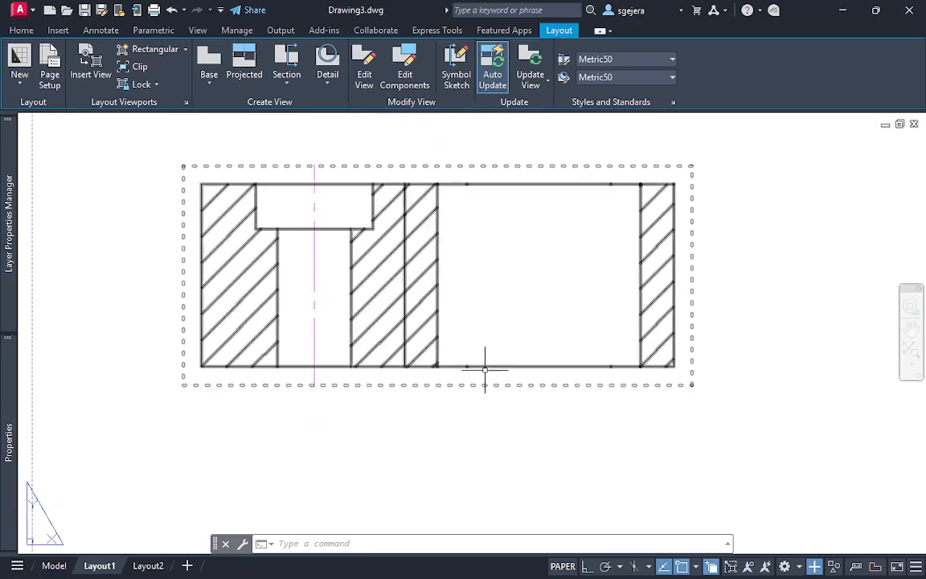
pyautogui.moveTo(473, 300)
pyautogui.mouseDown(button='middle')
pyautogui.moveTo(488, 296)
pyautogui.moveTo(341, 258)
pyautogui.mouseUp(button='middle')
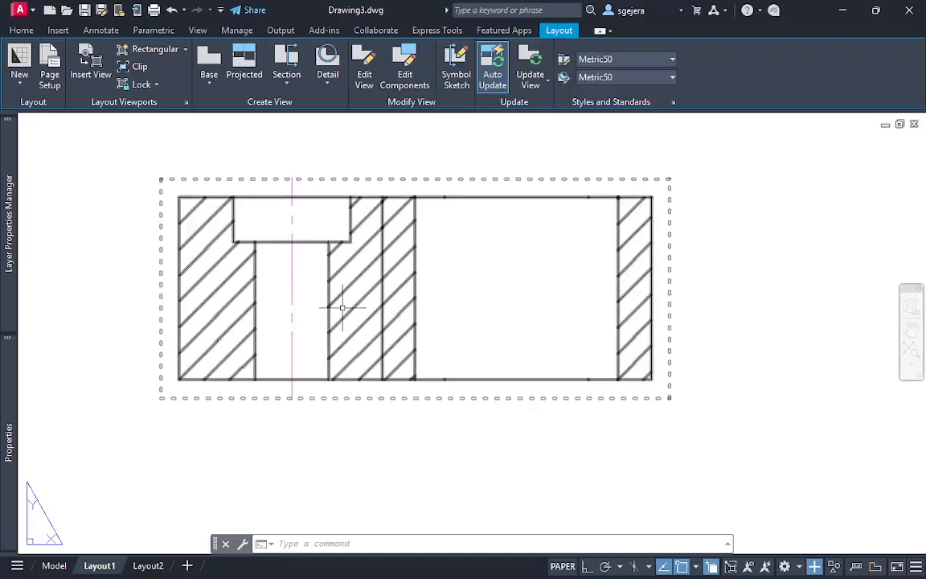
# Change the color of both centerlines of the counterbored hole in section A-A to White
pyautogui.moveTo(8, 440)
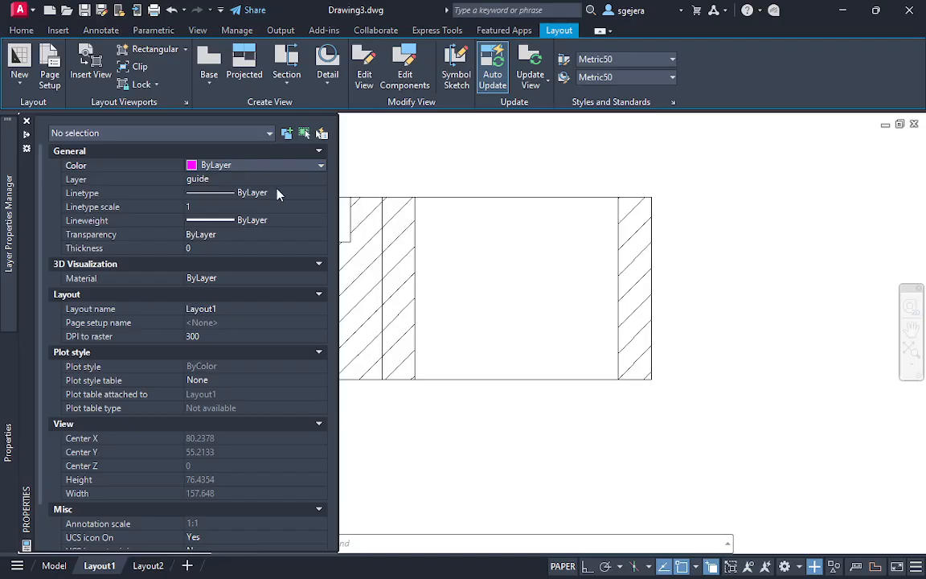
pyautogui.click(413, 136)
pyautogui.press('Escape')
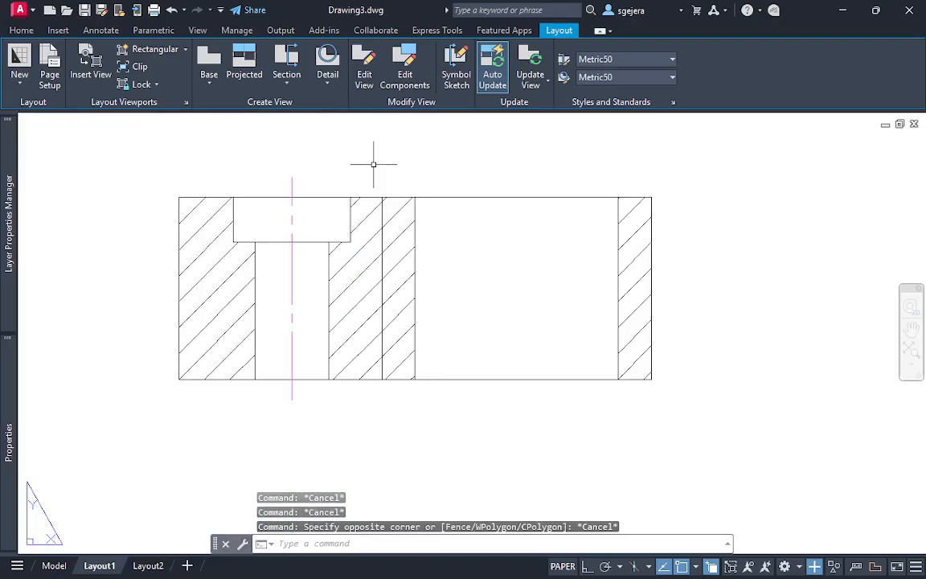
pyautogui.click(295, 219)
pyautogui.press('Escape')
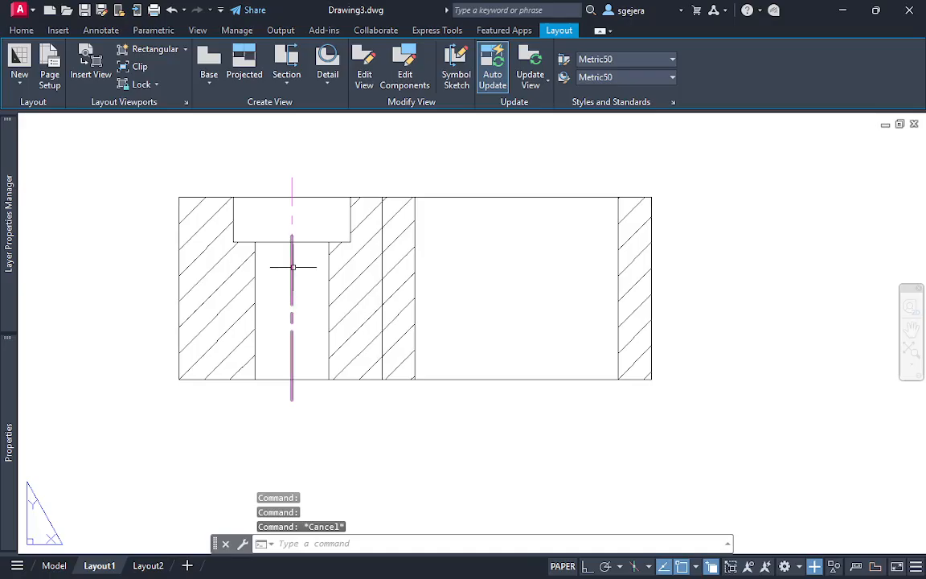
pyautogui.click(293, 222)
pyautogui.click(292, 219)
pyautogui.moveTo(9, 432)
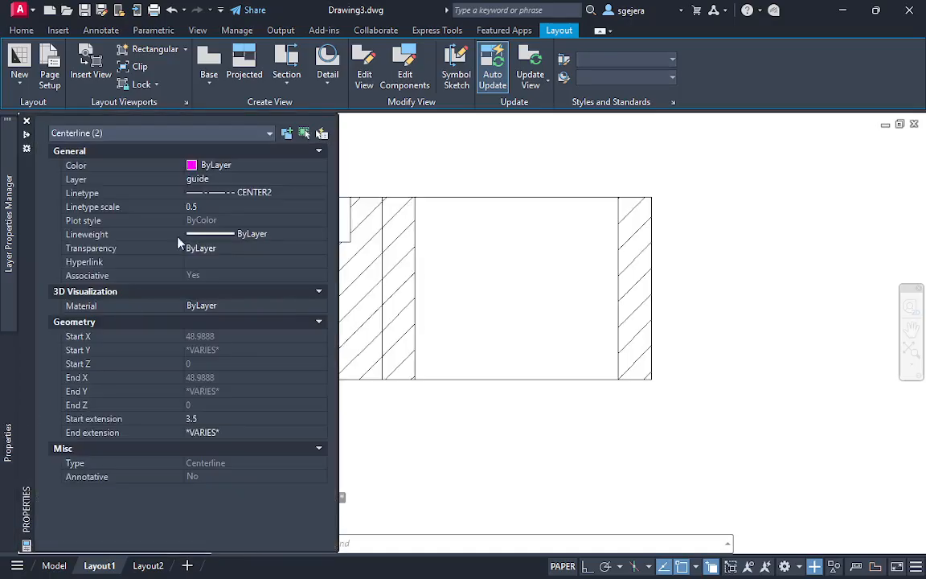
pyautogui.click(234, 164)
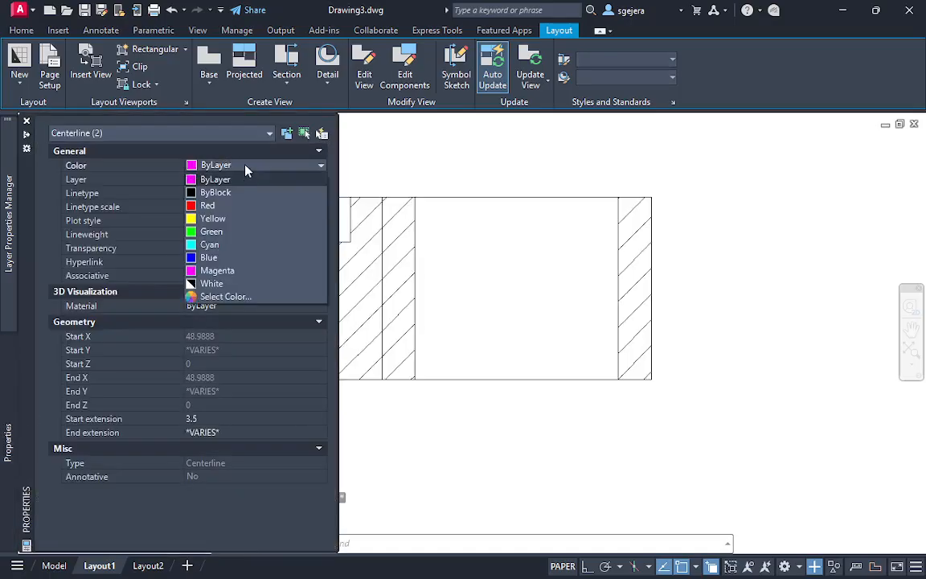
pyautogui.click(211, 283)
pyautogui.press('Escape')
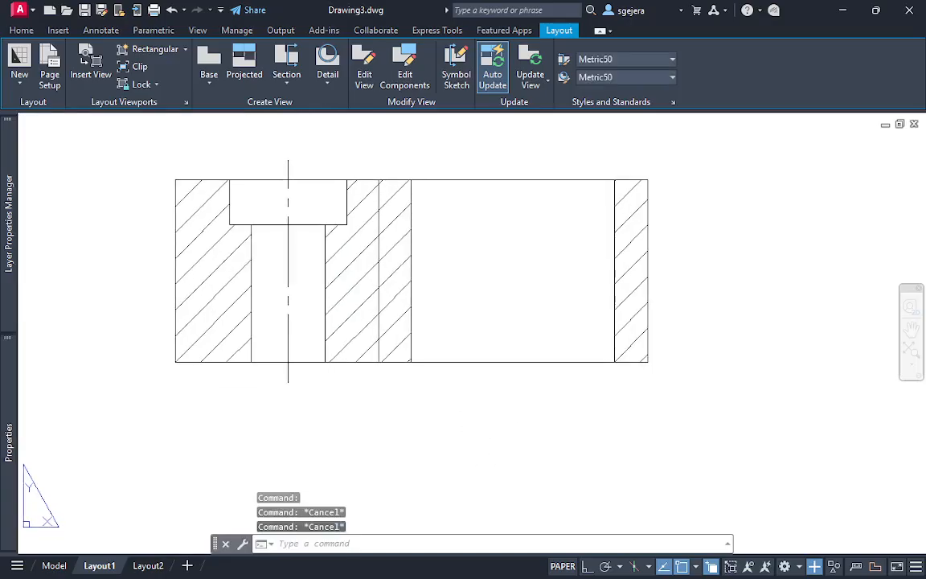
# Draw a vertical guide line from the center of the slot's left arc in the top view down past section A-A
pyautogui.moveTo(444, 243); pyautogui.dragTo(394, 357, button='middle')
pyautogui.scroll(-2, 395, 354)
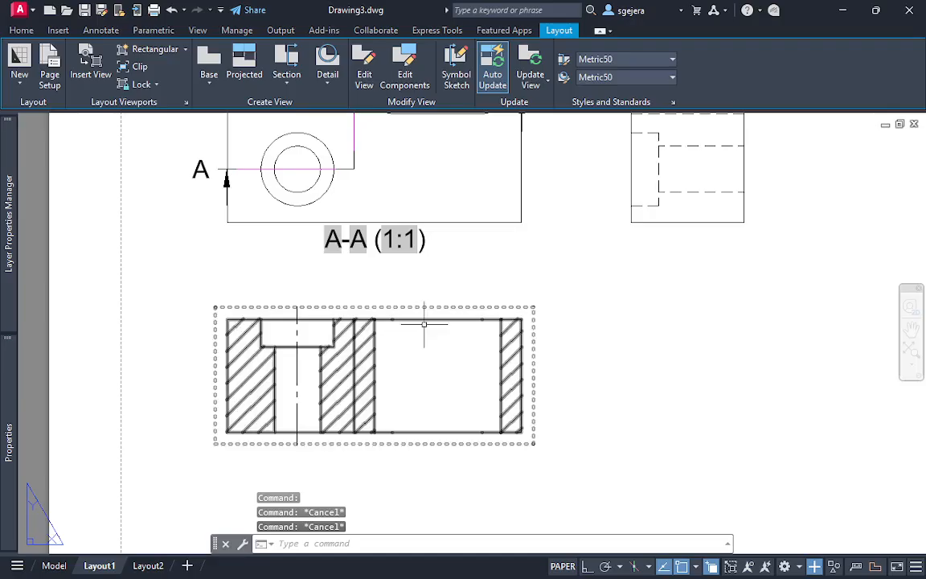
pyautogui.moveTo(447, 309); pyautogui.dragTo(414, 393, button='middle')
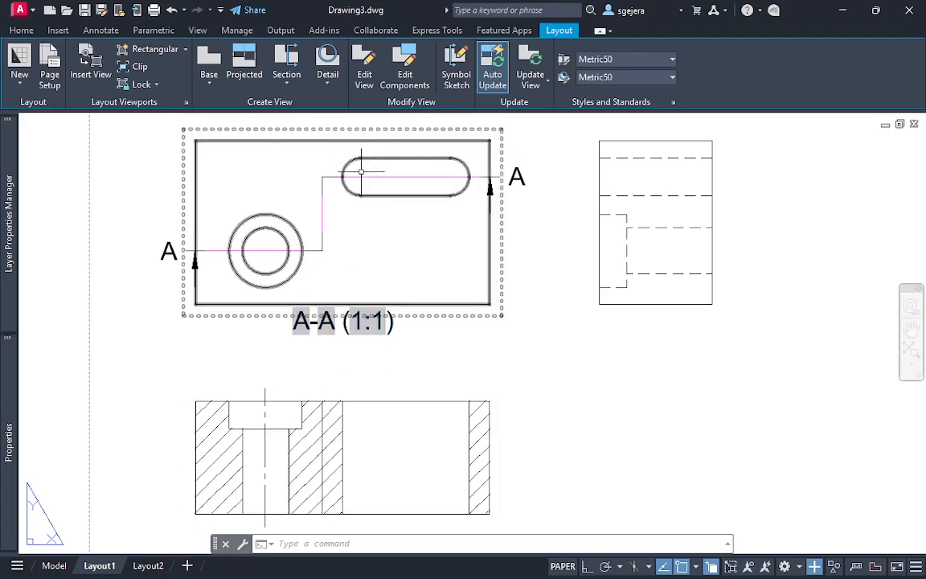
pyautogui.write('l')
pyautogui.press('Return')
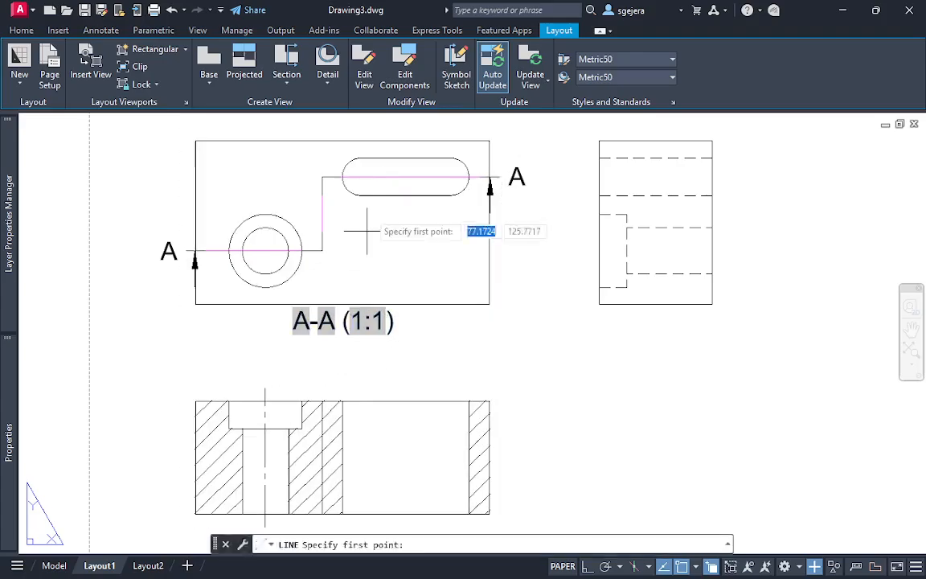
pyautogui.click(361, 177)
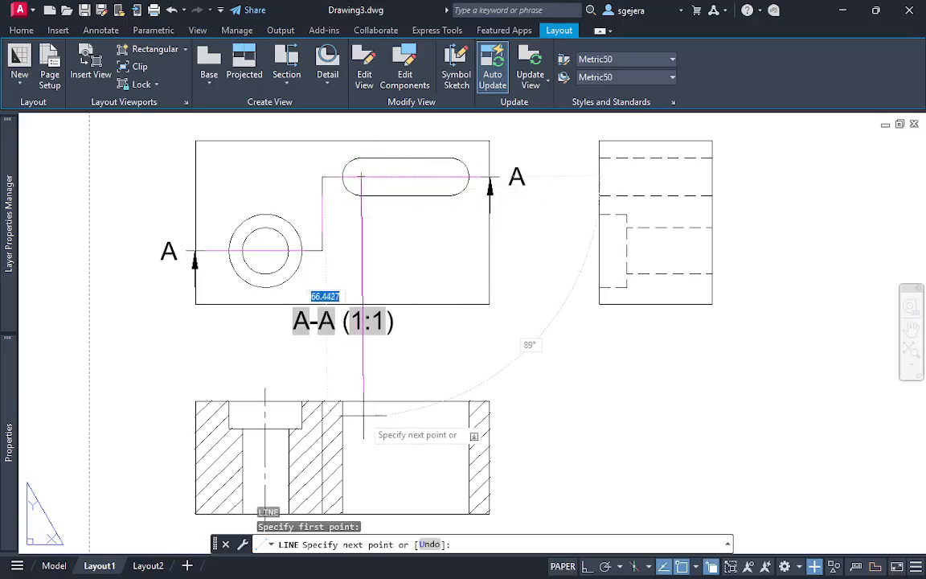
pyautogui.press('F8')
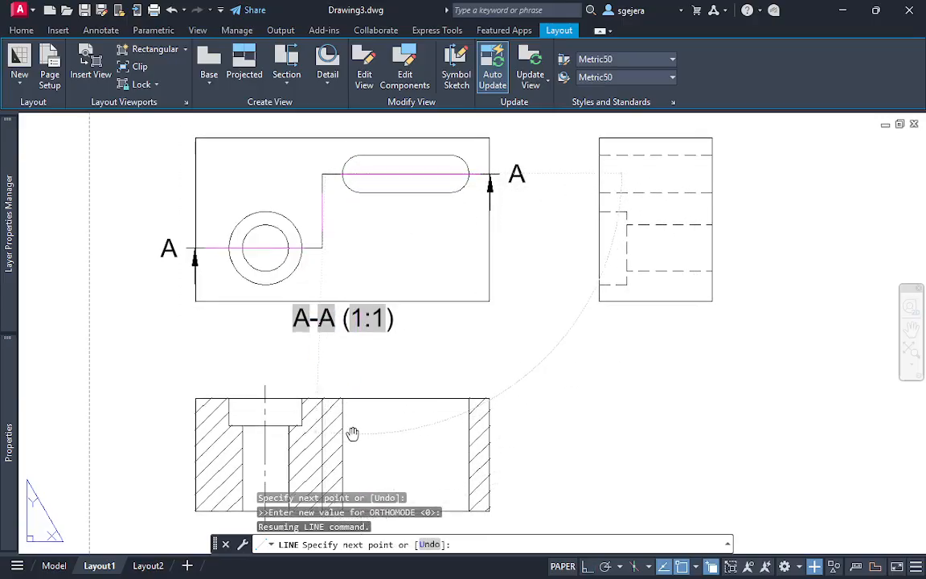
pyautogui.moveTo(355, 434); pyautogui.dragTo(382, 320, button='middle')
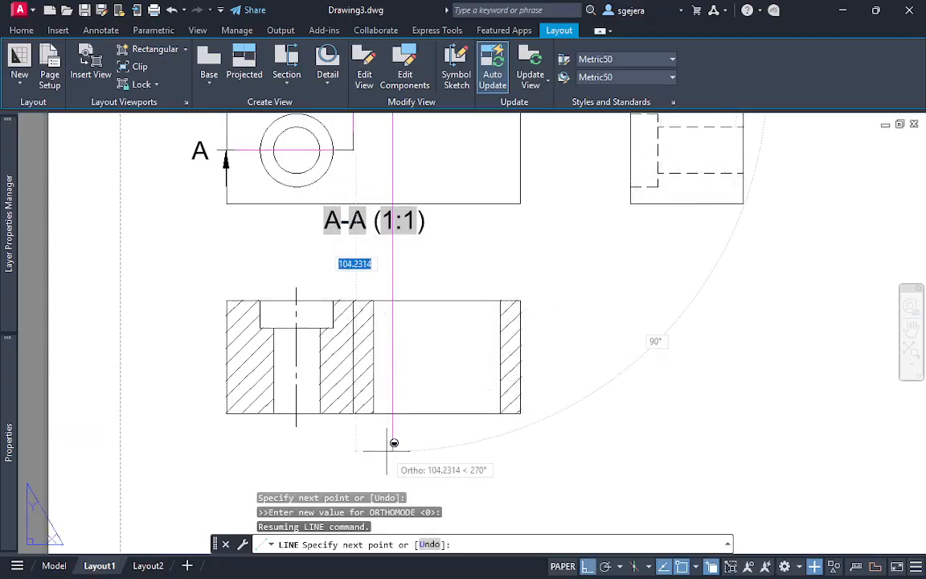
pyautogui.press('Escape')
# Draw a vertical guide line from the center of the slot's right arc in the top view down past section A-A
pyautogui.moveTo(500, 231); pyautogui.dragTo(474, 270, button='middle')
pyautogui.moveTo(471, 234); pyautogui.dragTo(432, 295, button='middle')
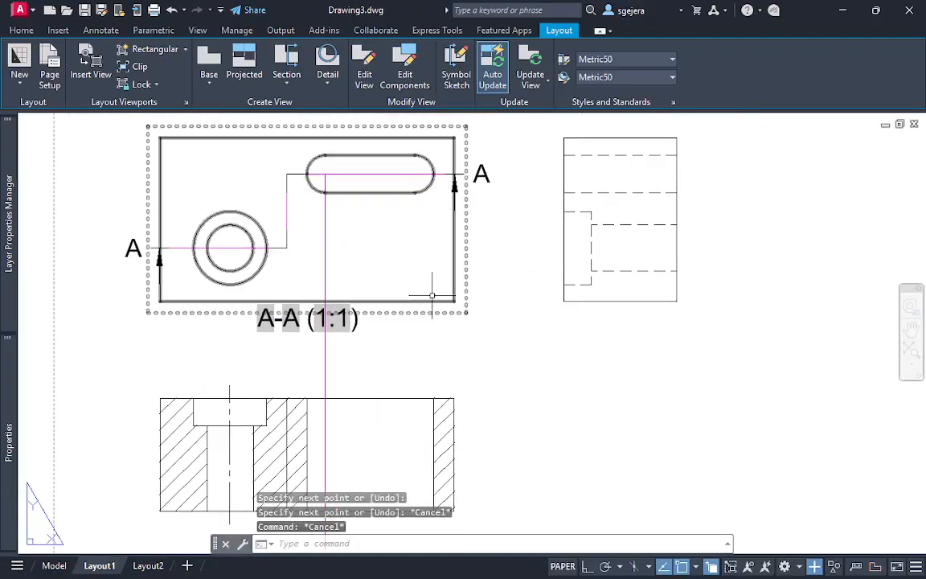
pyautogui.press('Return')
pyautogui.click(415, 173)
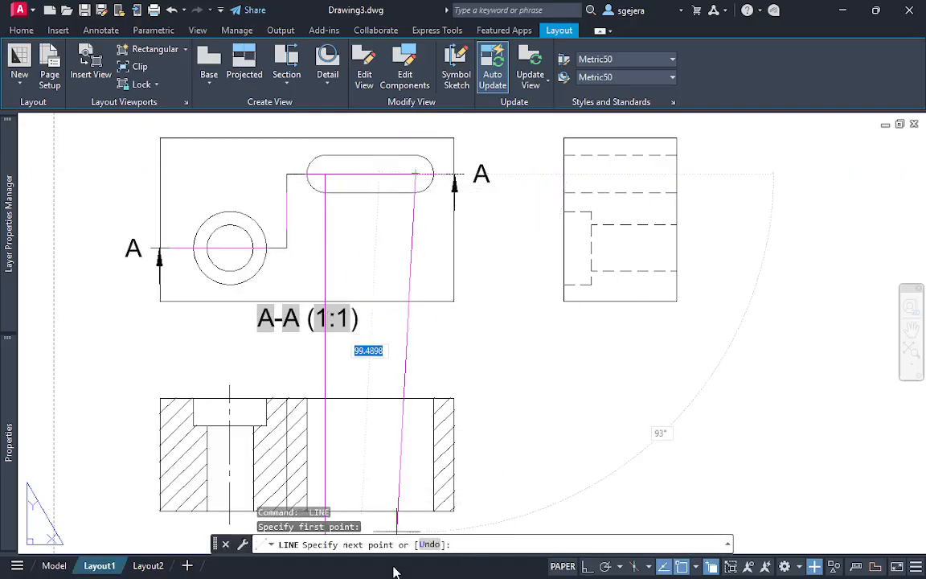
pyautogui.press('F8')
pyautogui.moveTo(423, 488); pyautogui.dragTo(435, 351, button='middle')
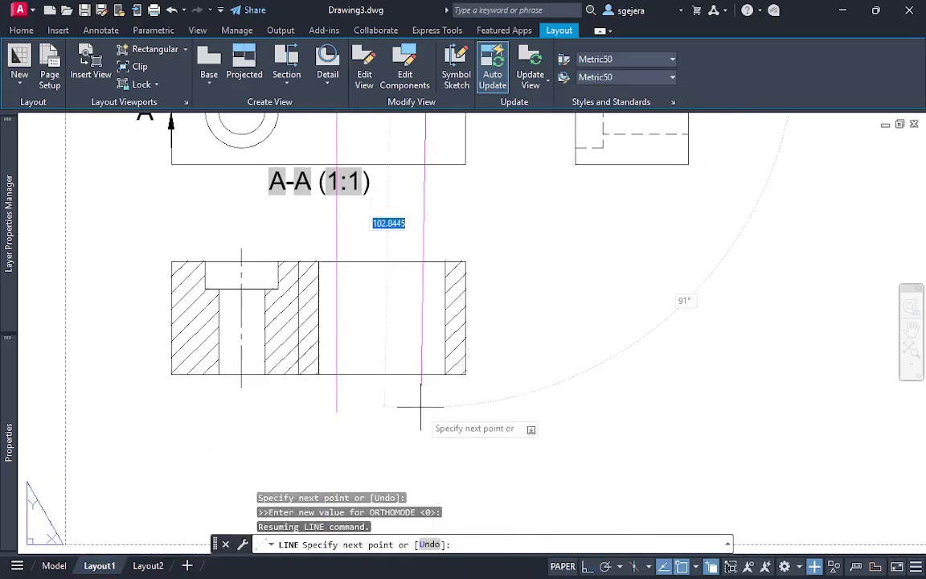
pyautogui.click(428, 415)
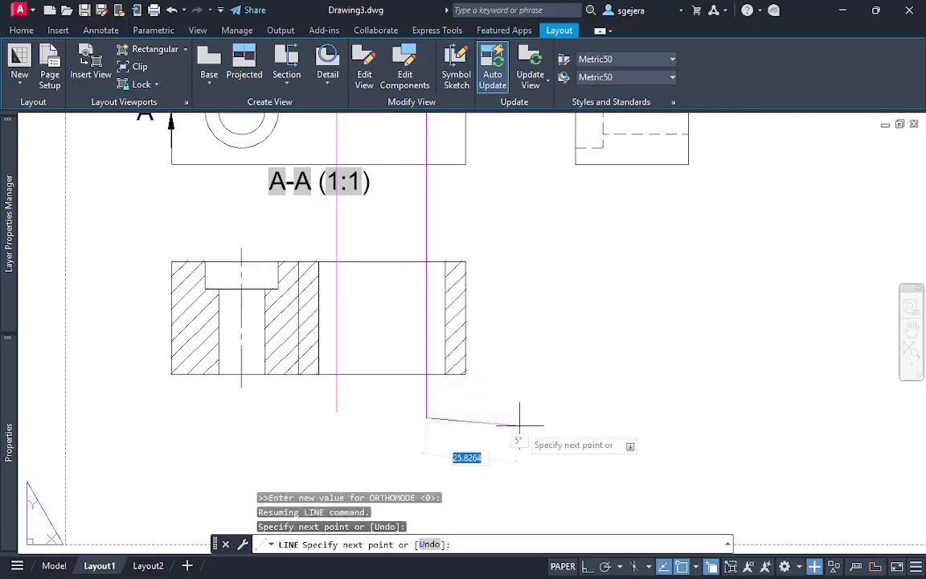
pyautogui.press('Escape')
pyautogui.press('Escape')
# Draw a circle where the left guide line crosses the section's upper edge, with its radius reaching the slot's left wall
pyautogui.moveTo(383, 289); pyautogui.dragTo(362, 305, button='middle')
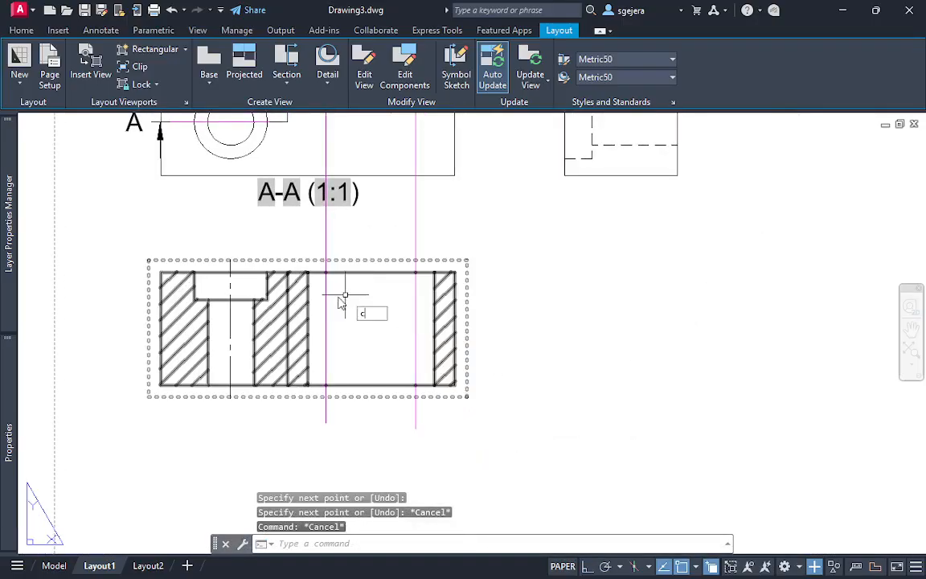
pyautogui.write('c')
pyautogui.press('Return')
pyautogui.click(326, 272)
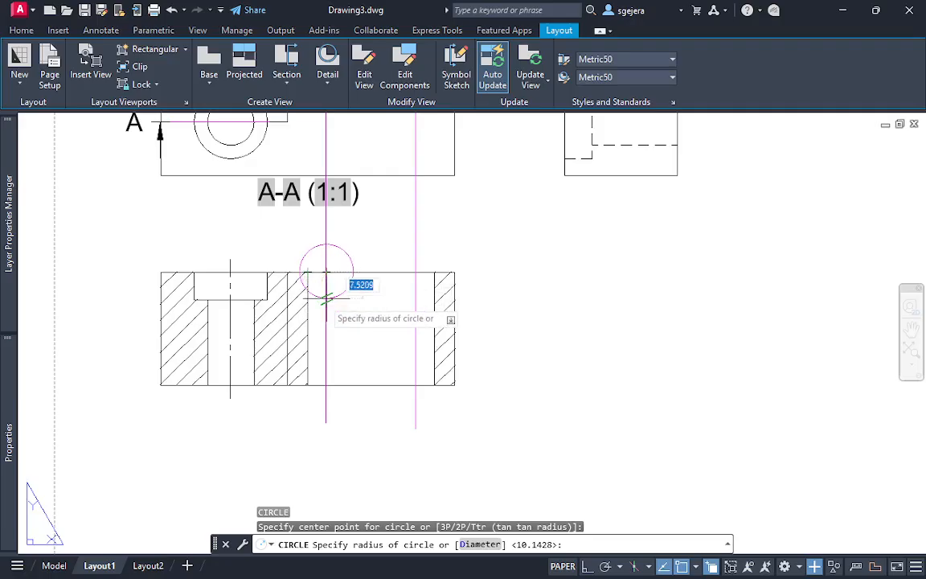
pyautogui.press('Escape')
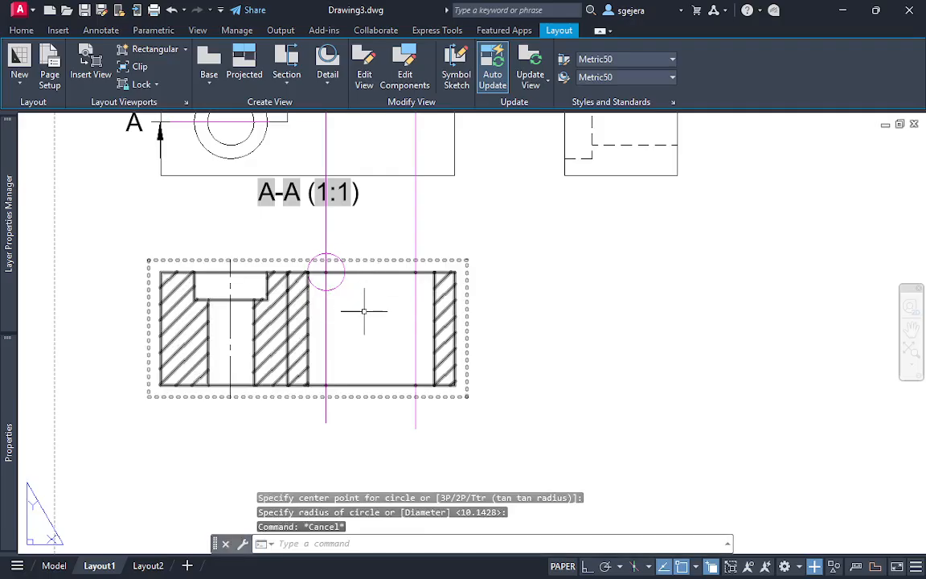
# Draw a vertical line from the circle's right quadrant down to the lower edge of section A-A
pyautogui.write('l')
pyautogui.press('Return')
pyautogui.click(345, 271)
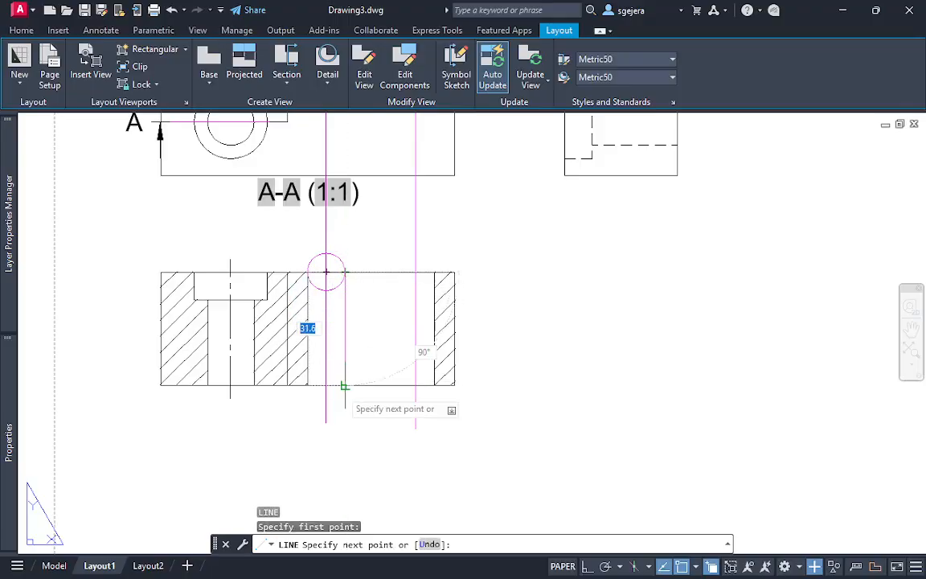
pyautogui.press('Escape')
pyautogui.press('Return')
pyautogui.press('Escape')
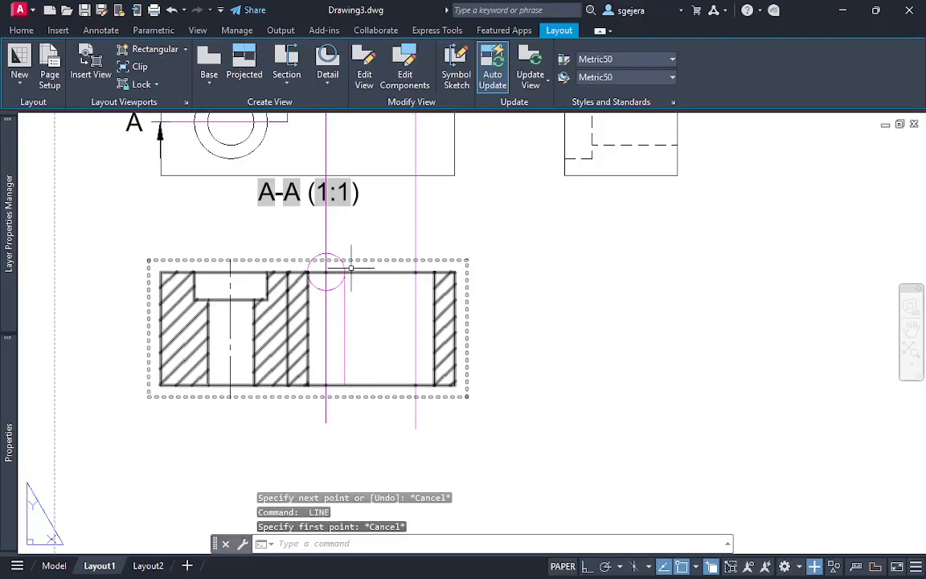
# Move the circle to the right guide line on the section's upper edge and draw a vertical line from its left quadrant to the lower edge
pyautogui.click(344, 263)
pyautogui.click(327, 272)
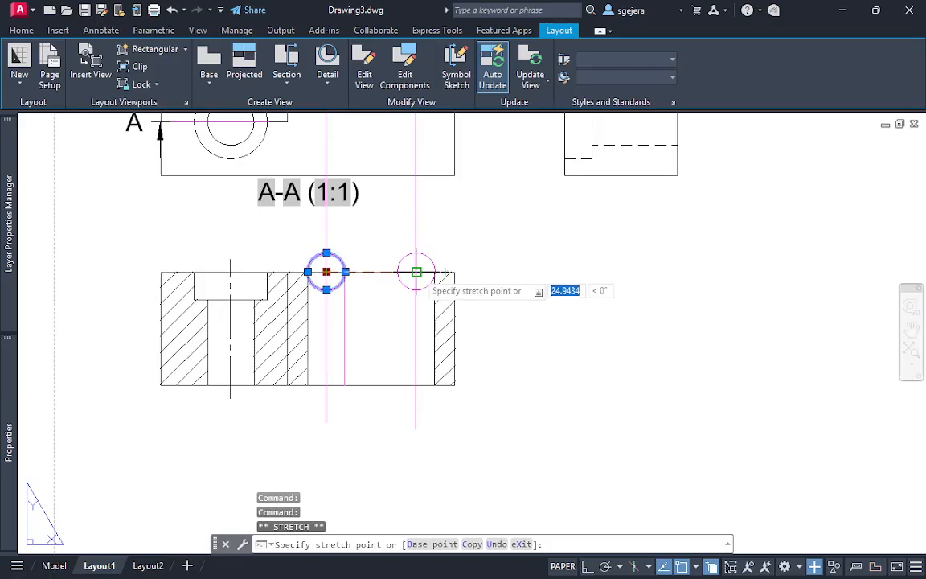
pyautogui.write('l')
pyautogui.press('Return')
pyautogui.click(397, 272)
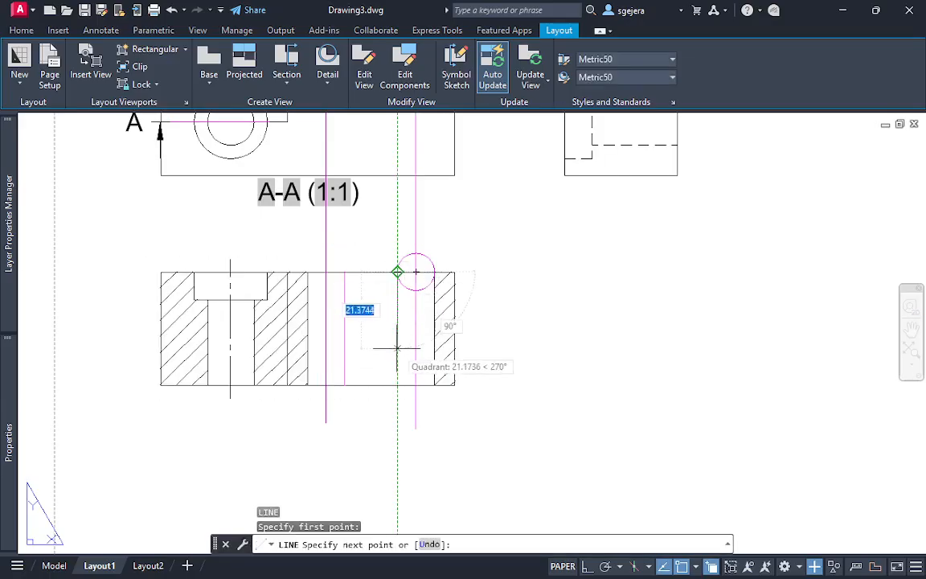
pyautogui.click(397, 384)
pyautogui.press('Escape')
pyautogui.press('Escape')
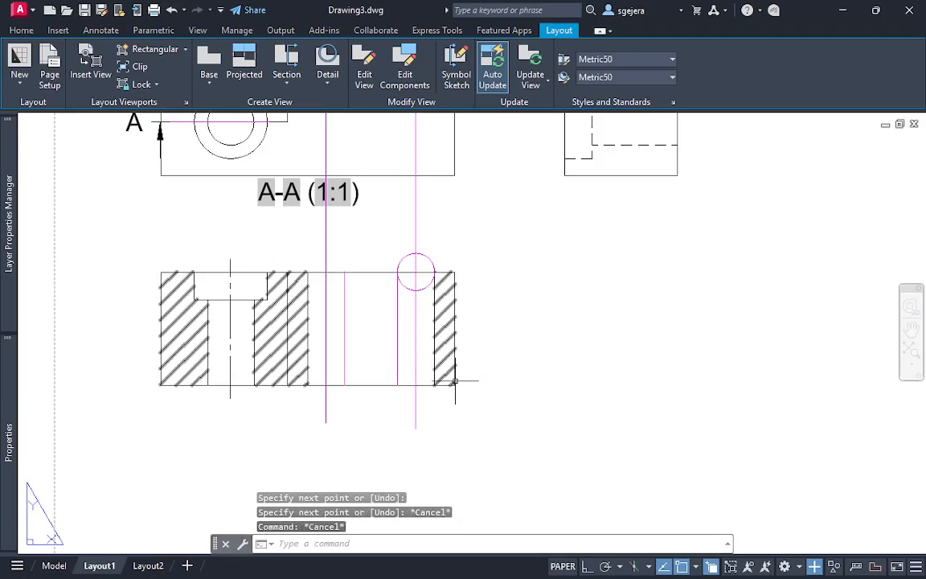
pyautogui.write('centerline')
pyautogui.press('Return')
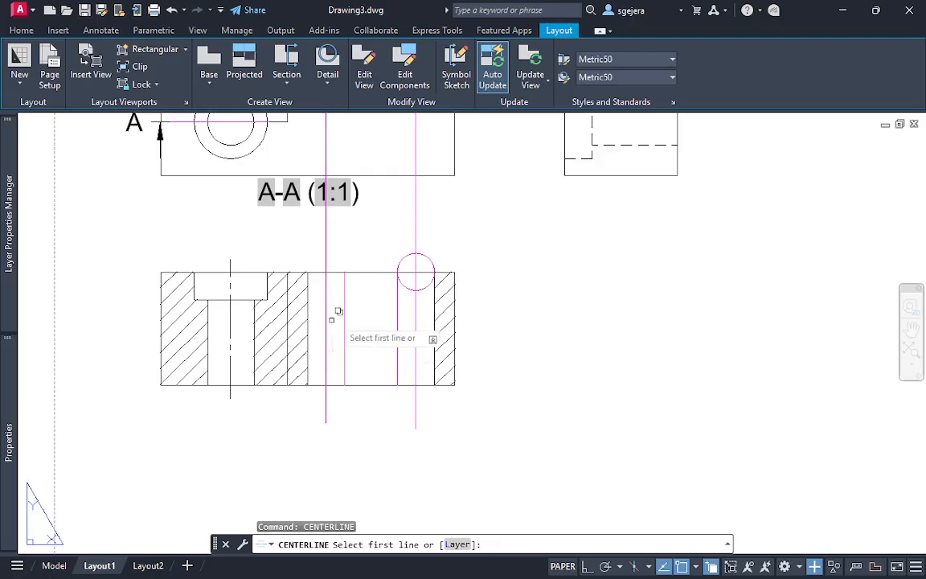
pyautogui.press('Escape')
pyautogui.click(345, 251)
pyautogui.write('e')
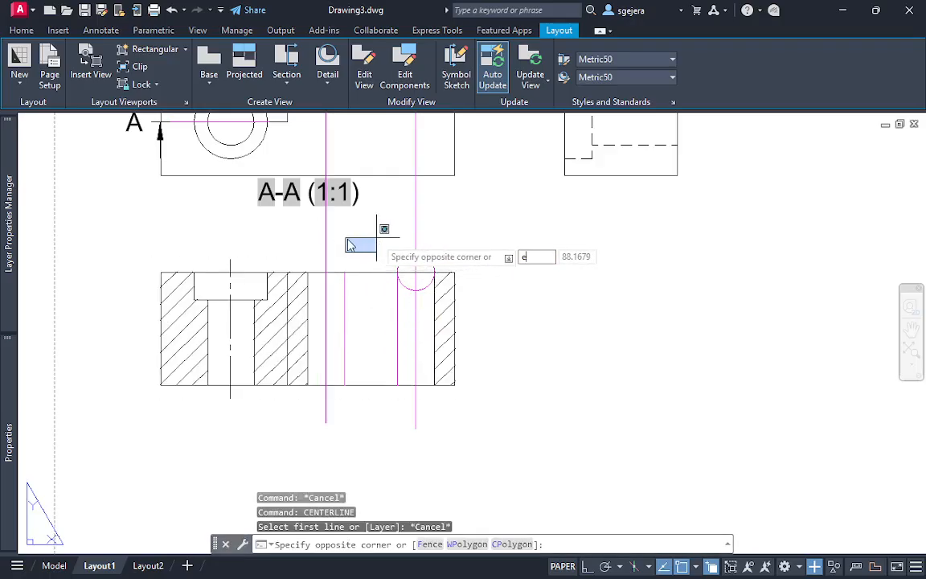
pyautogui.press('Escape')
pyautogui.press('Escape')
# Erase the two long vertical guide lines and the helper circle at section A-A
pyautogui.click(442, 244)
pyautogui.click(289, 241)
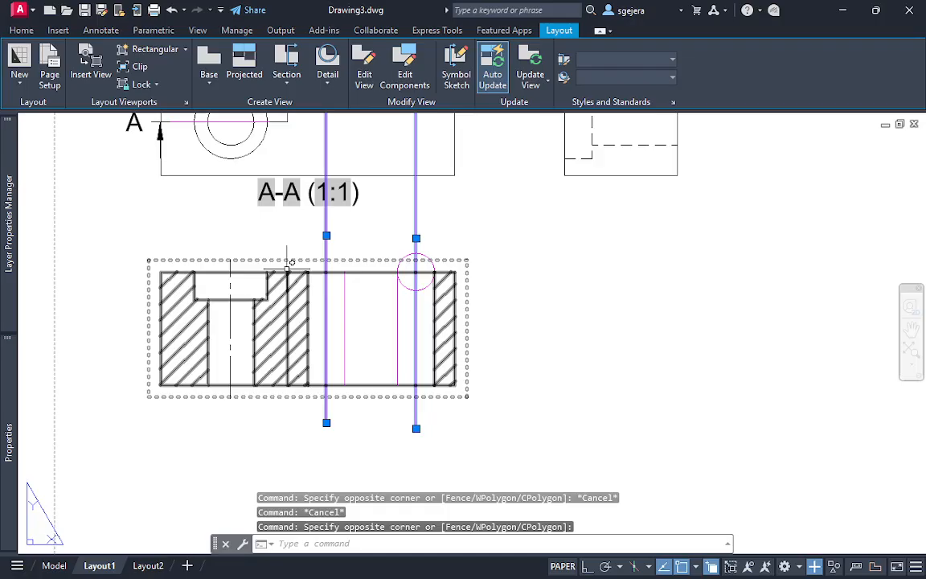
pyautogui.press('Delete')
pyautogui.press('Escape')
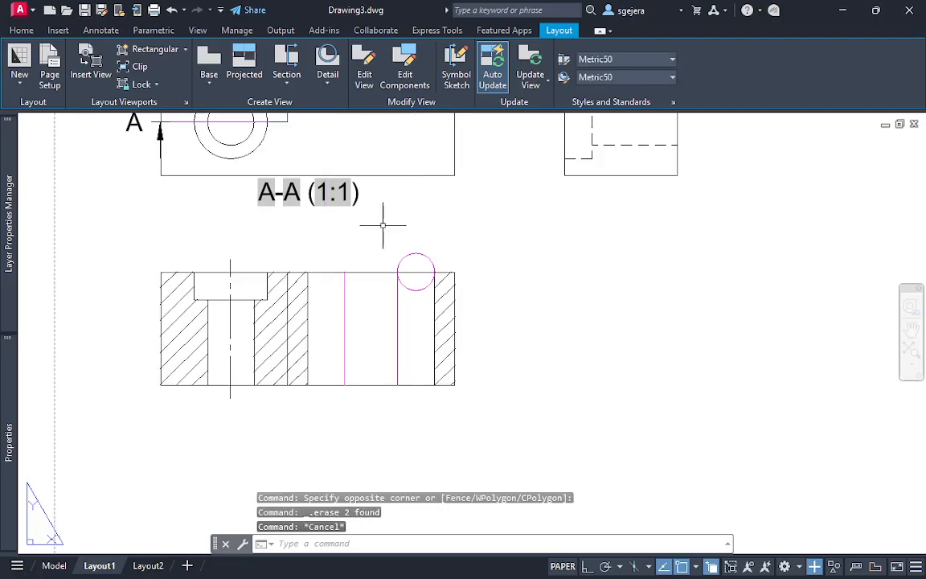
pyautogui.write('e')
pyautogui.press('Return')
pyautogui.click(428, 256)
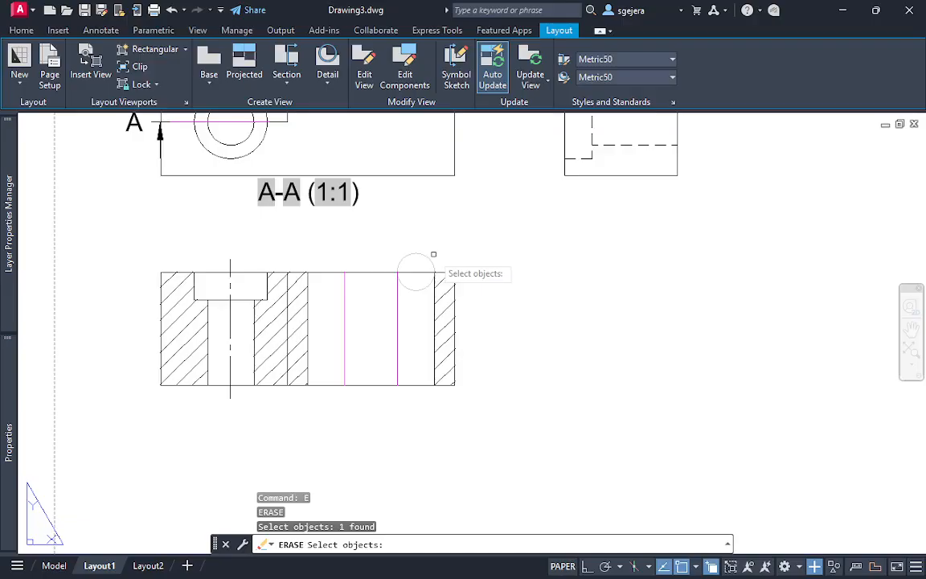
pyautogui.press('Return')
pyautogui.press('Escape')
# Add a centerline between the slot's left wall in section A-A and the left helper line
pyautogui.click(334, 274)
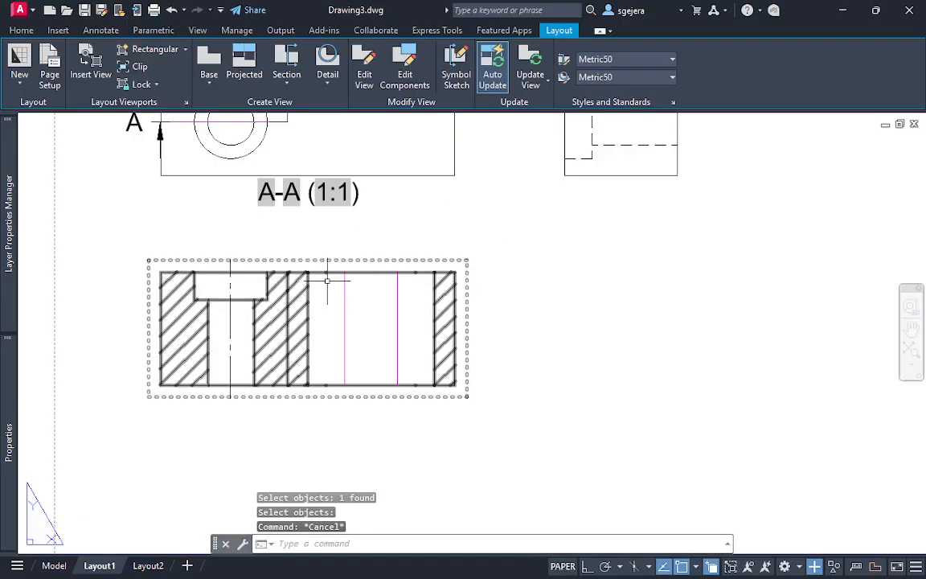
pyautogui.write('cent')
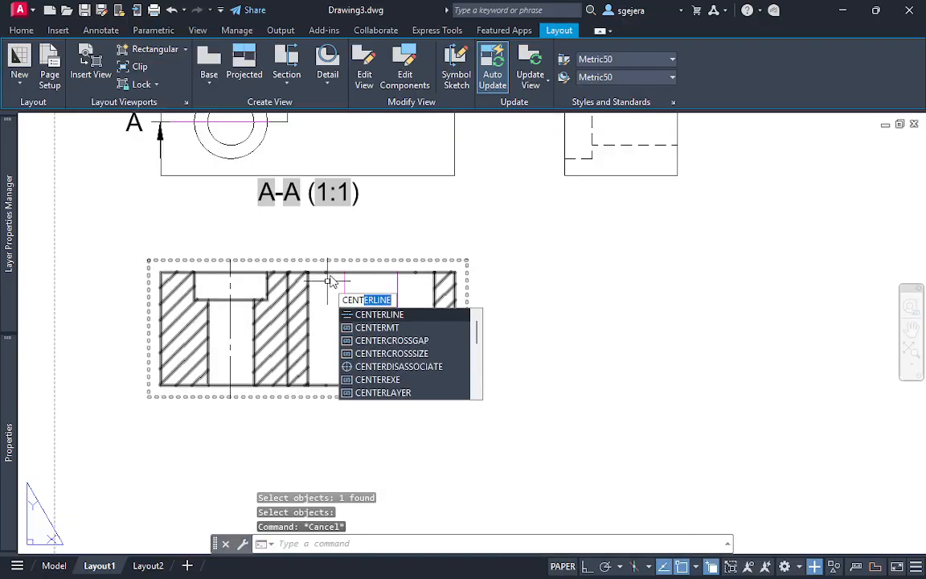
pyautogui.press('Return')
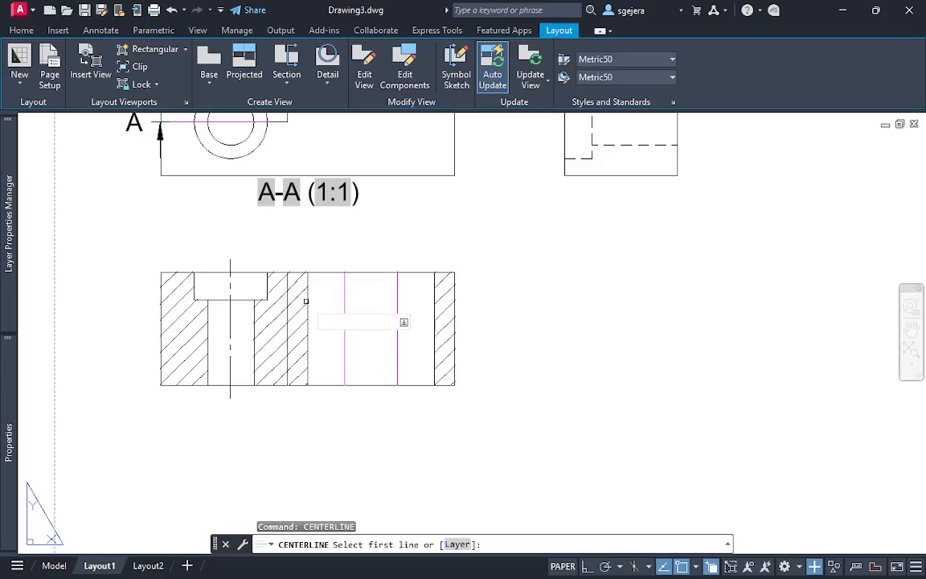
pyautogui.click(307, 301)
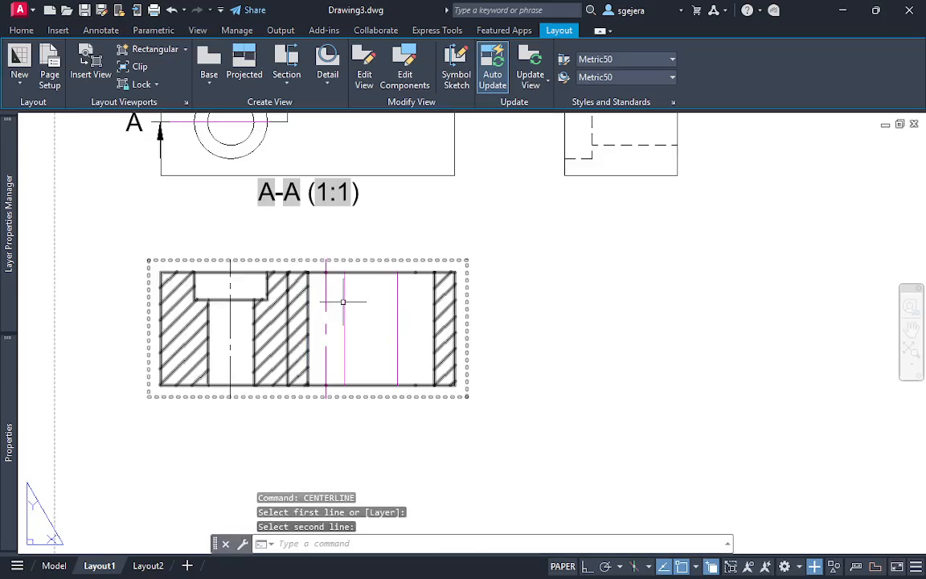
# Add a centerline between the right helper line and the slot's right wall in section A-A
pyautogui.press('Return')
pyautogui.click(397, 325)
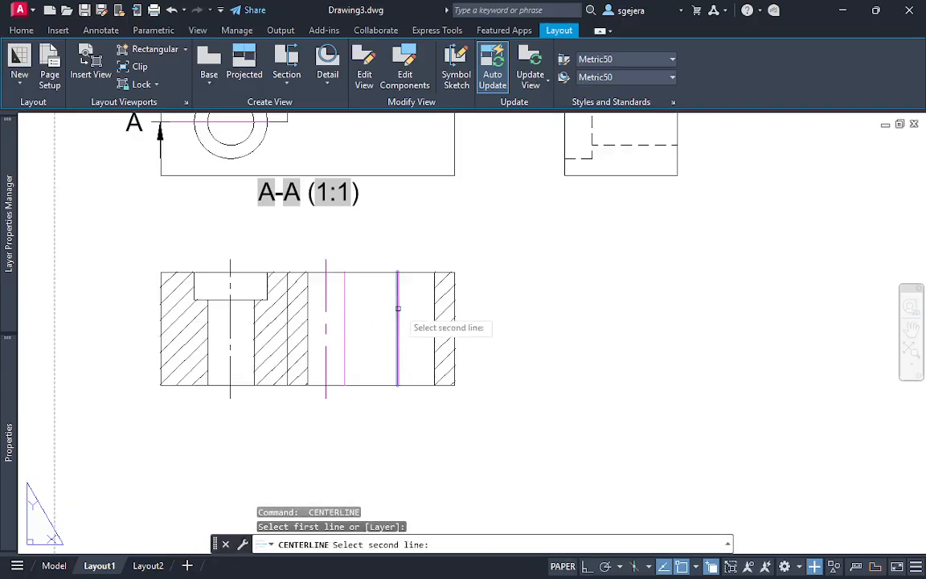
pyautogui.click(433, 314)
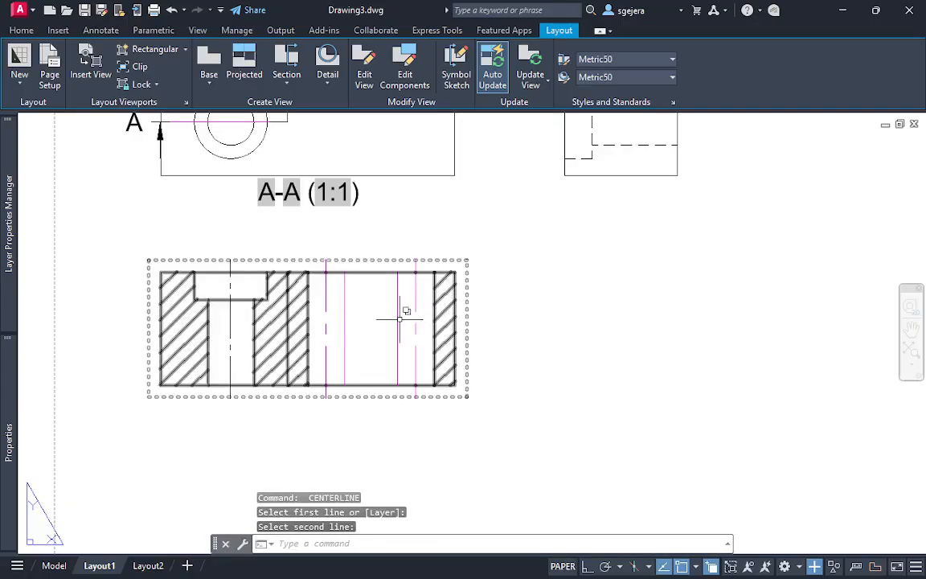
pyautogui.press('Escape')
pyautogui.press('Escape')
# Erase the two vertical helper lines inside the slot in section A-A
pyautogui.click(343, 326)
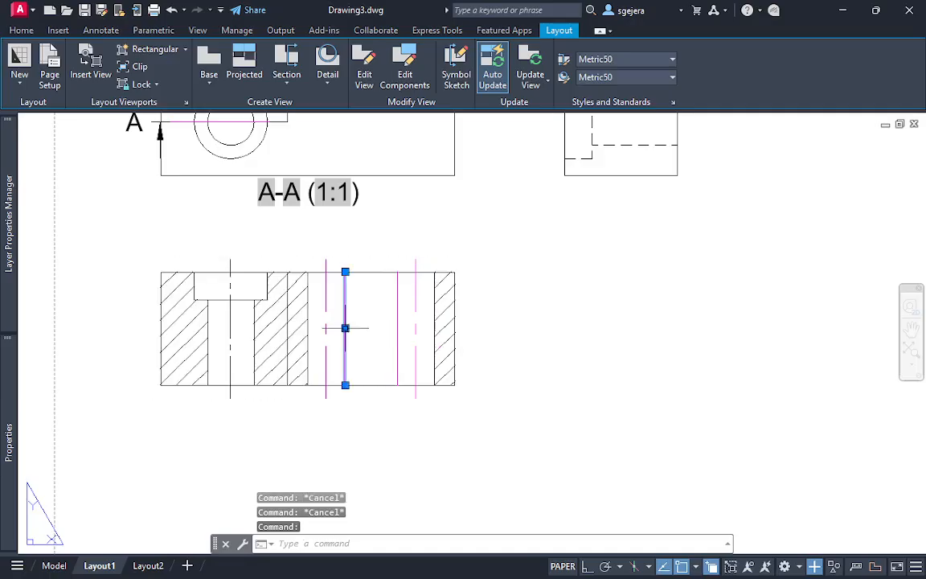
pyautogui.click(397, 324)
pyautogui.press('Delete')
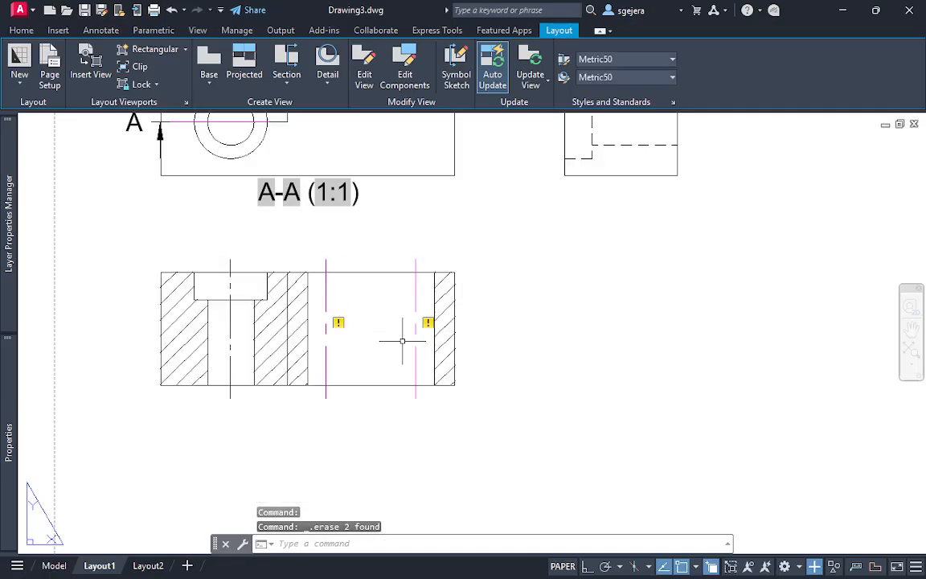
# Change the color of the two slot centerlines in section A-A to black, matching the counterbored hole's centerline
pyautogui.moveTo(453, 194); pyautogui.dragTo(450, 220, button='middle')
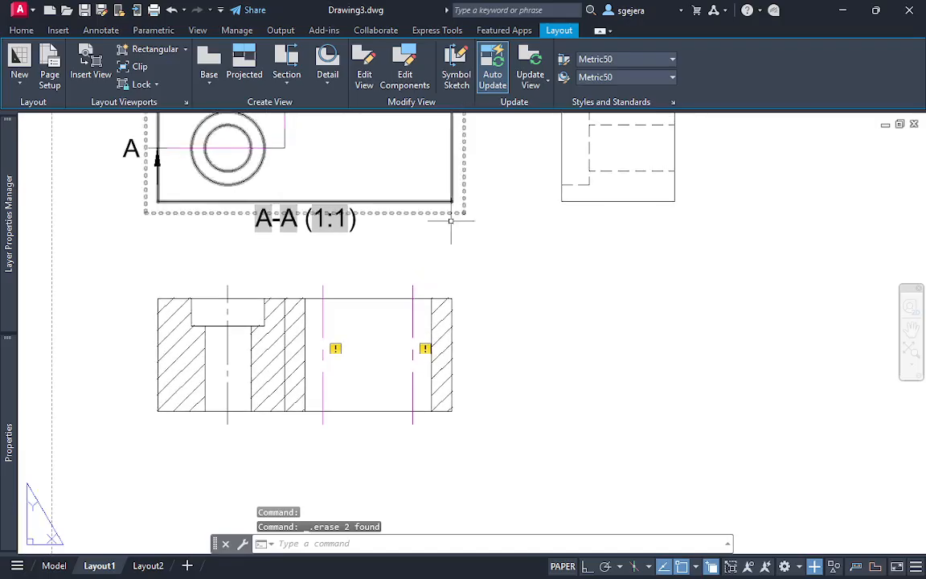
pyautogui.click(324, 322)
pyautogui.press('Escape')
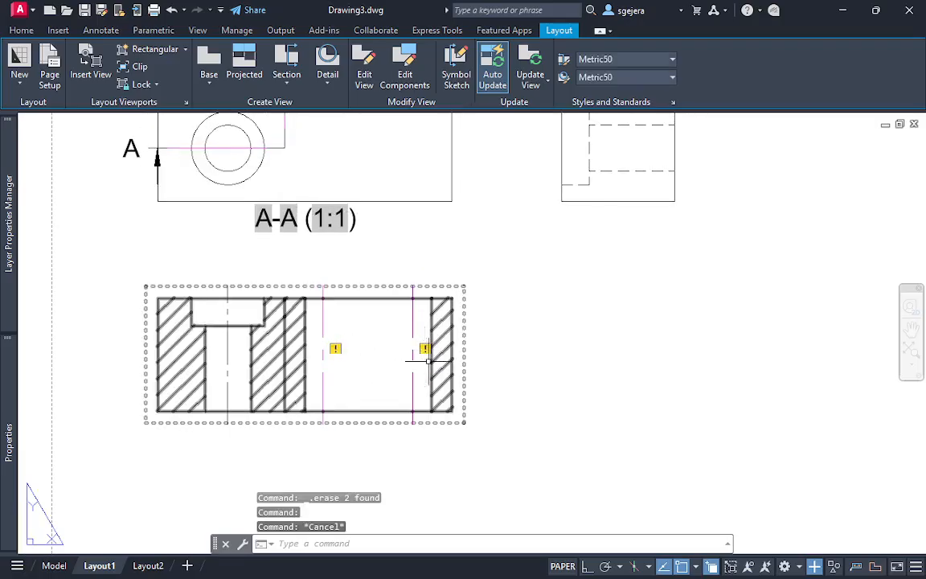
pyautogui.click(324, 320)
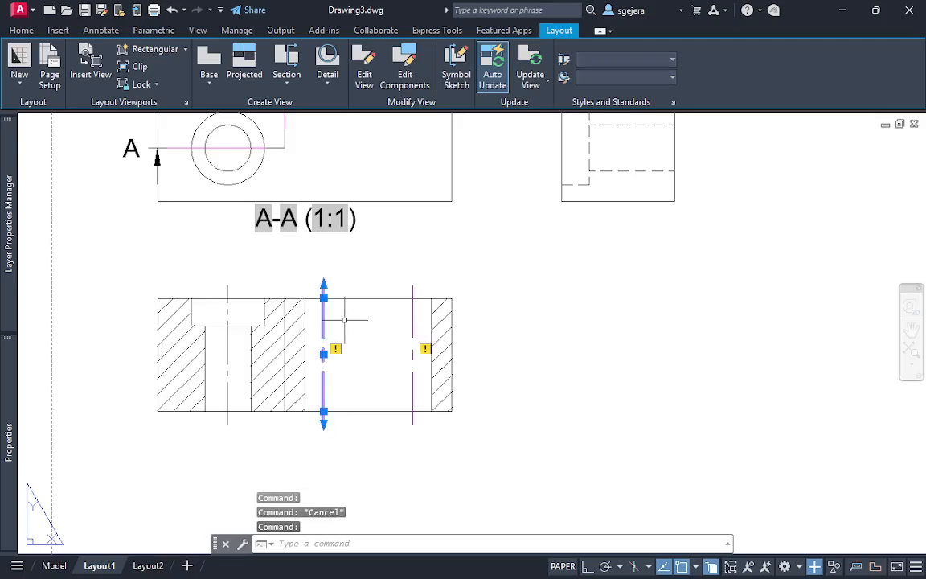
pyautogui.click(414, 318)
pyautogui.moveTo(10, 413)
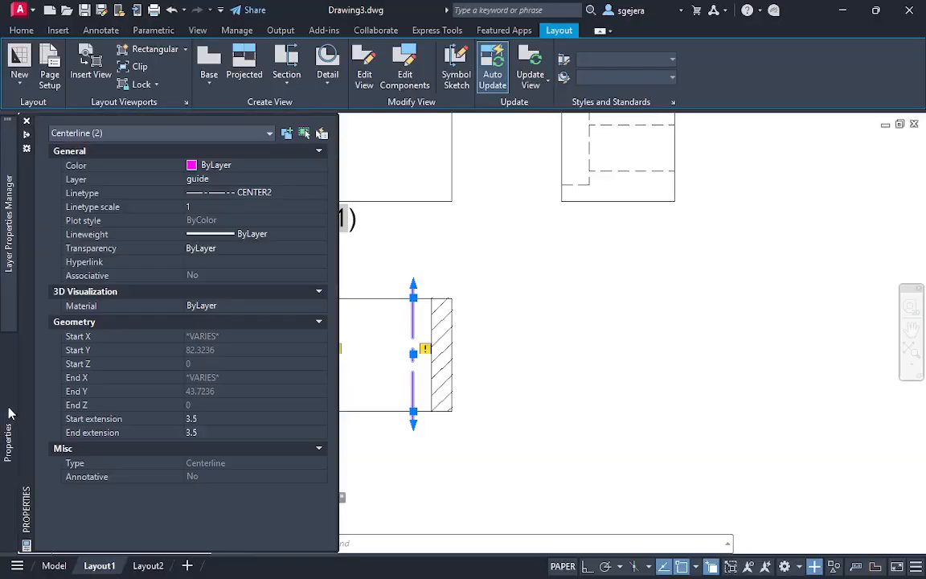
pyautogui.click(238, 164)
pyautogui.click(234, 189)
pyautogui.press('Escape')
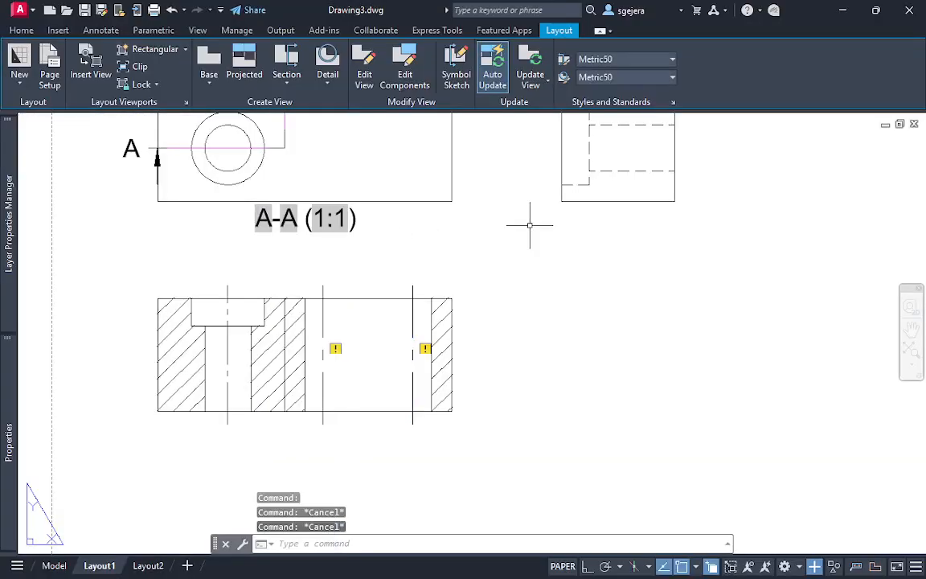
# Examine section A-A and its centerlines against the cutting plane in the view above and the hidden-line side view
pyautogui.moveTo(484, 211); pyautogui.dragTo(554, 275, button='middle')
pyautogui.scroll(-4, 553, 275)
pyautogui.scroll(2, 544, 281)
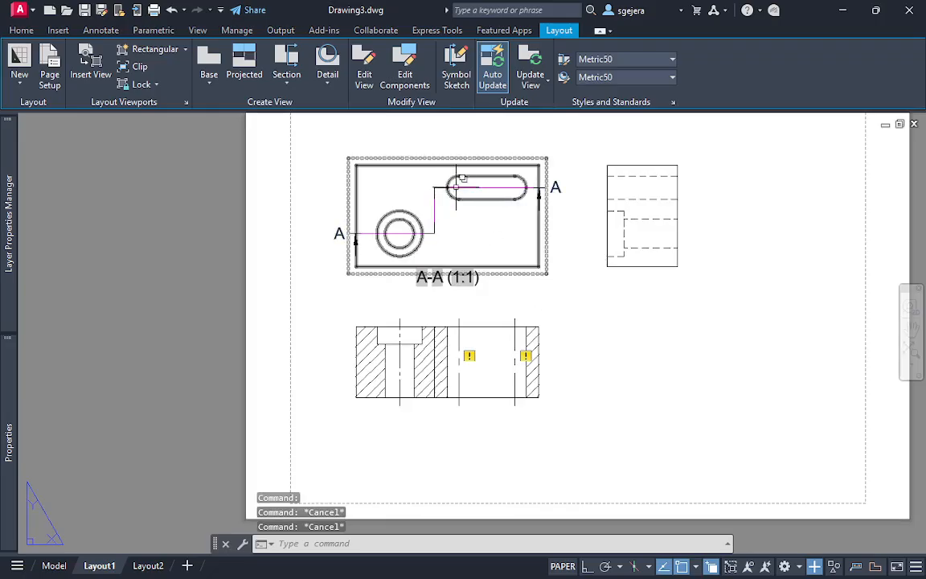
pyautogui.scroll(2, 467, 199)
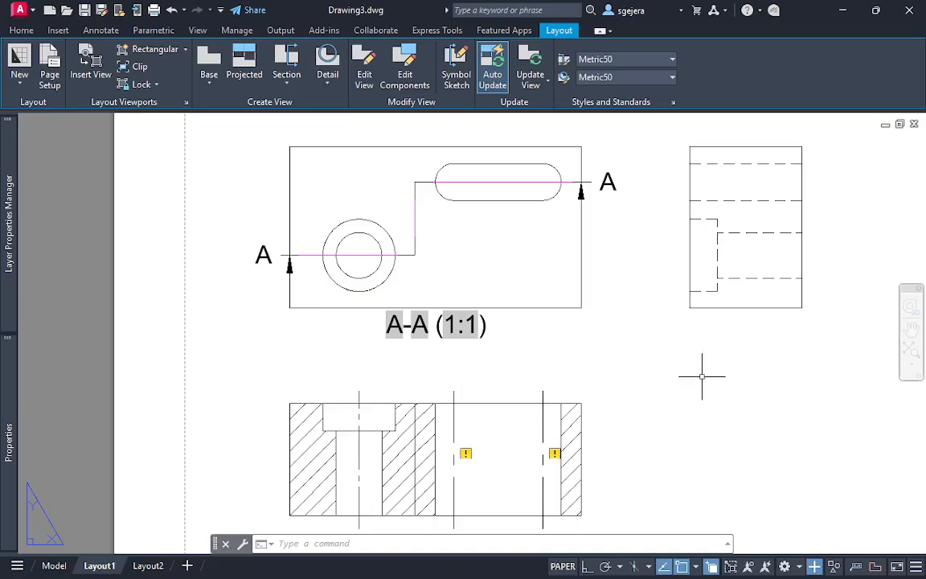
pyautogui.moveTo(705, 372); pyautogui.dragTo(697, 275, button='middle')
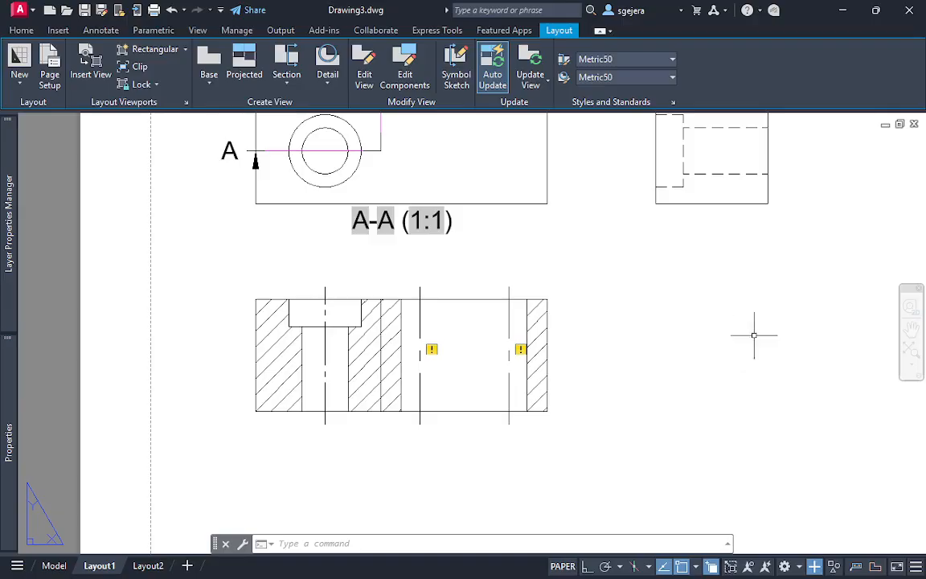
pyautogui.moveTo(401, 241); pyautogui.dragTo(397, 325, button='middle')
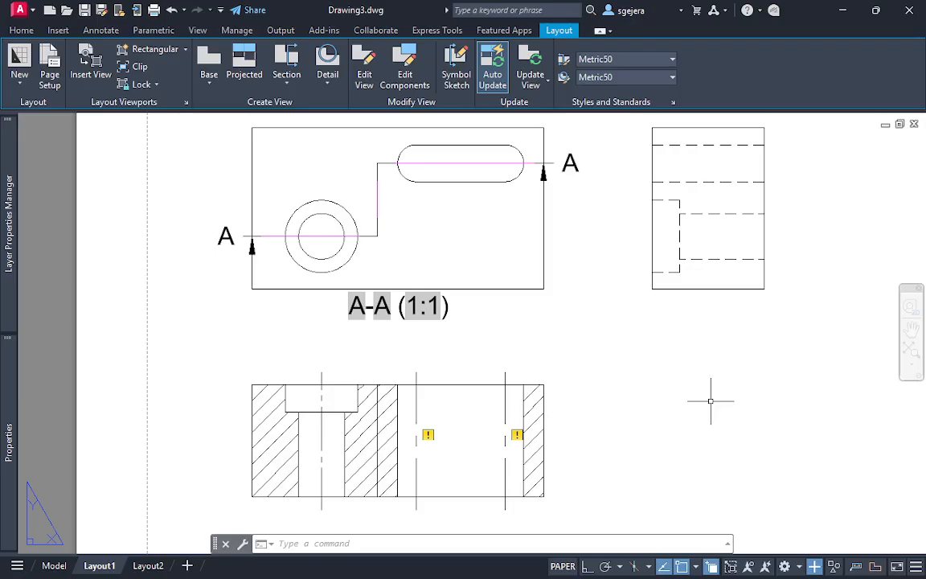
pyautogui.scroll(-2, 502, 462)
pyautogui.moveTo(602, 430); pyautogui.dragTo(532, 333, button='middle')
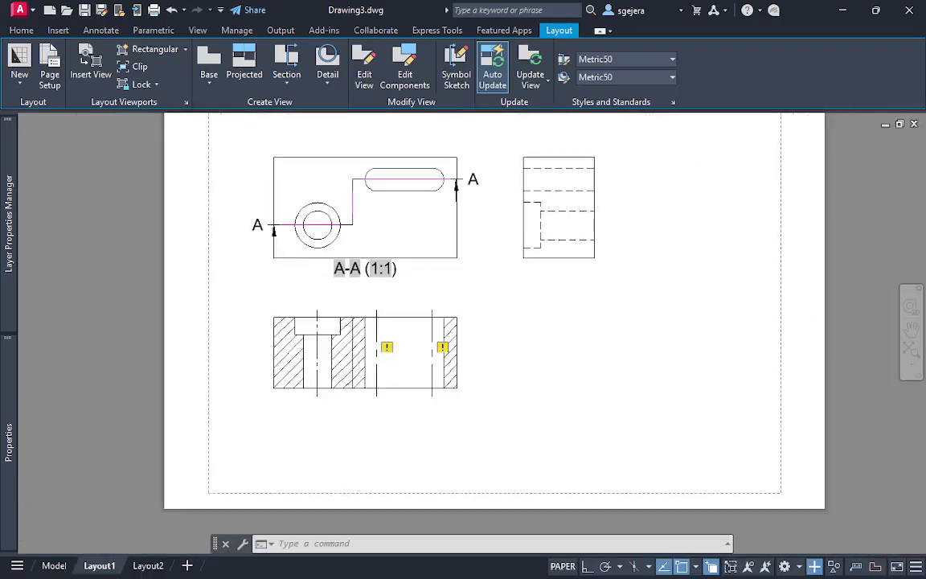
pyautogui.moveTo(548, 407); pyautogui.dragTo(537, 380, button='middle')
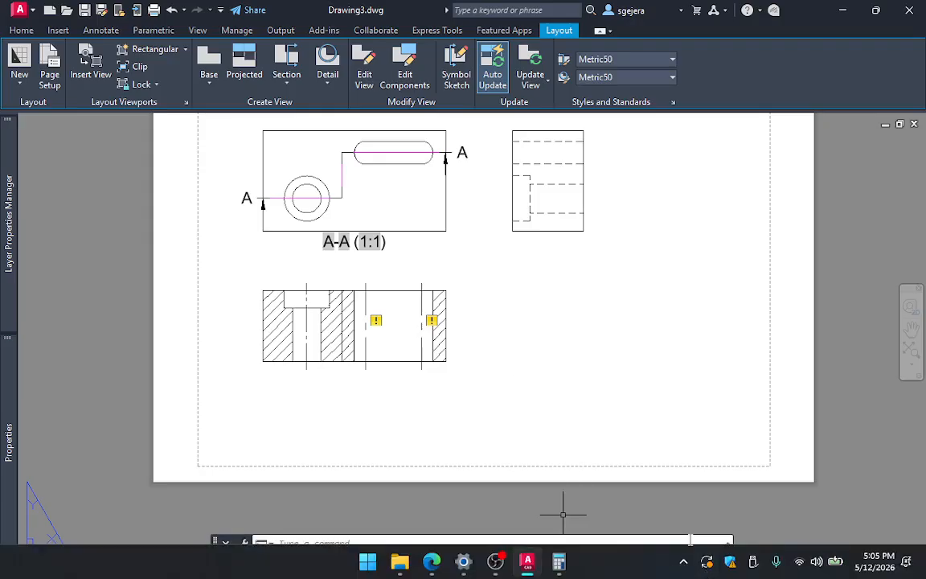
pyautogui.scroll(4, 563, 378)
pyautogui.moveTo(533, 383); pyautogui.dragTo(756, 406, button='middle')
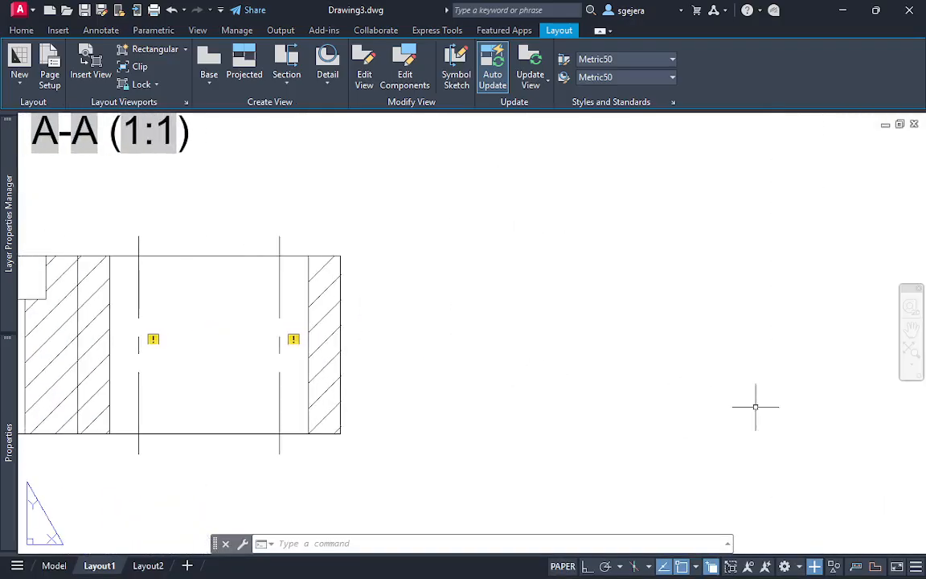
pyautogui.scroll(-2, 724, 402)
pyautogui.moveTo(657, 397); pyautogui.dragTo(670, 476, button='middle')
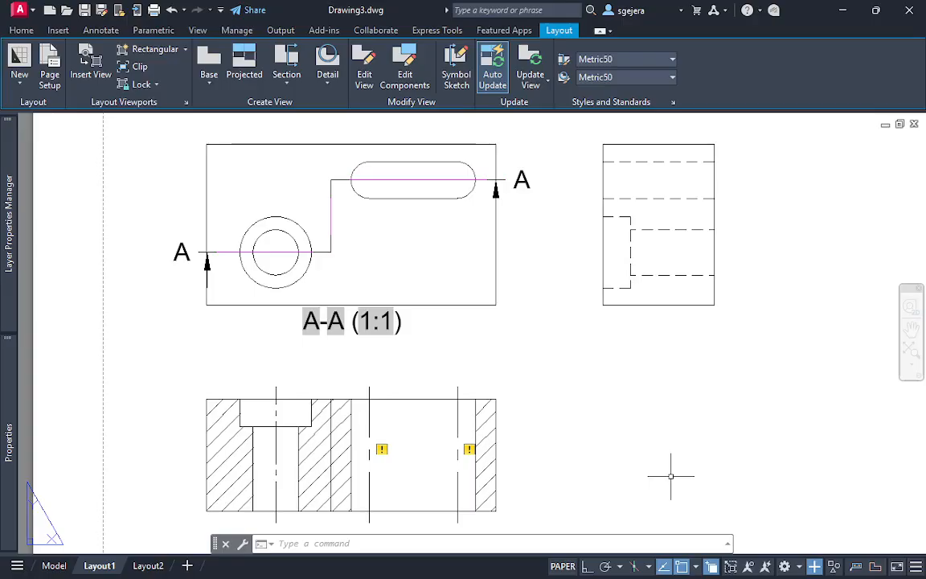
pyautogui.click(286, 82)
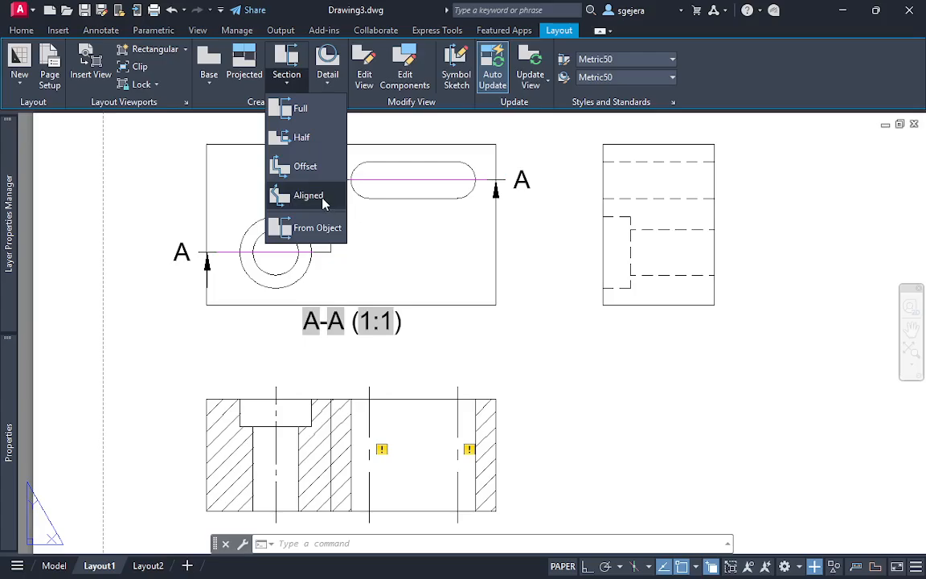
pyautogui.click(558, 316)
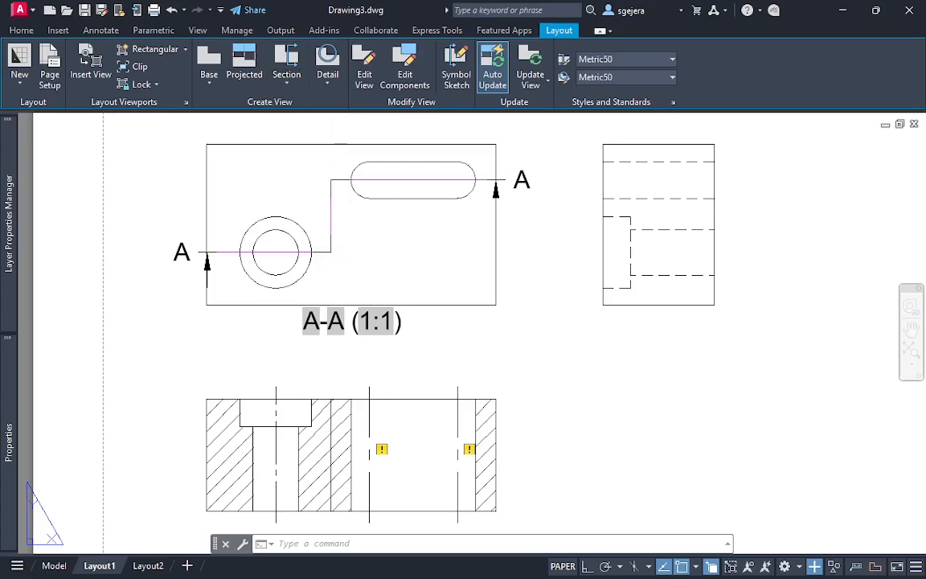
pyautogui.click(288, 78)
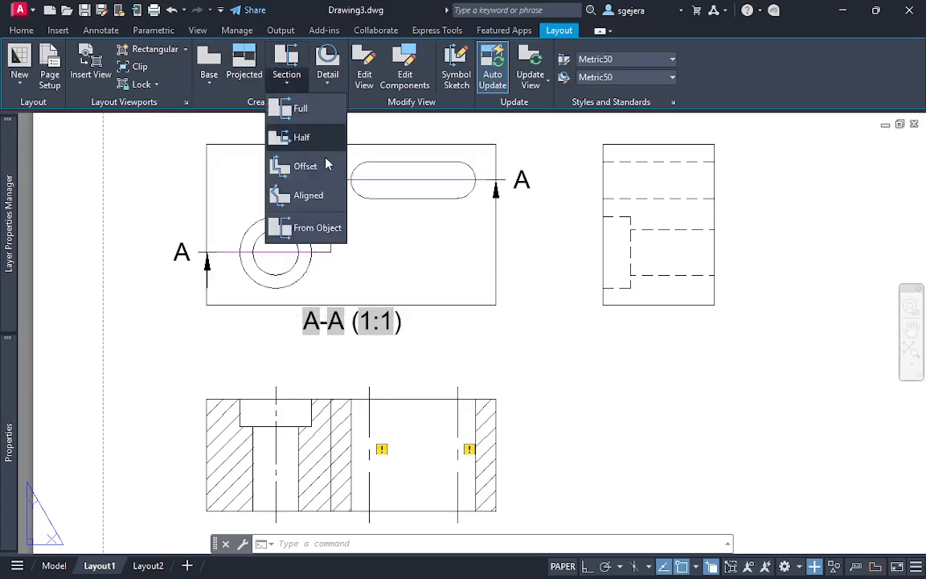
pyautogui.click(607, 412)
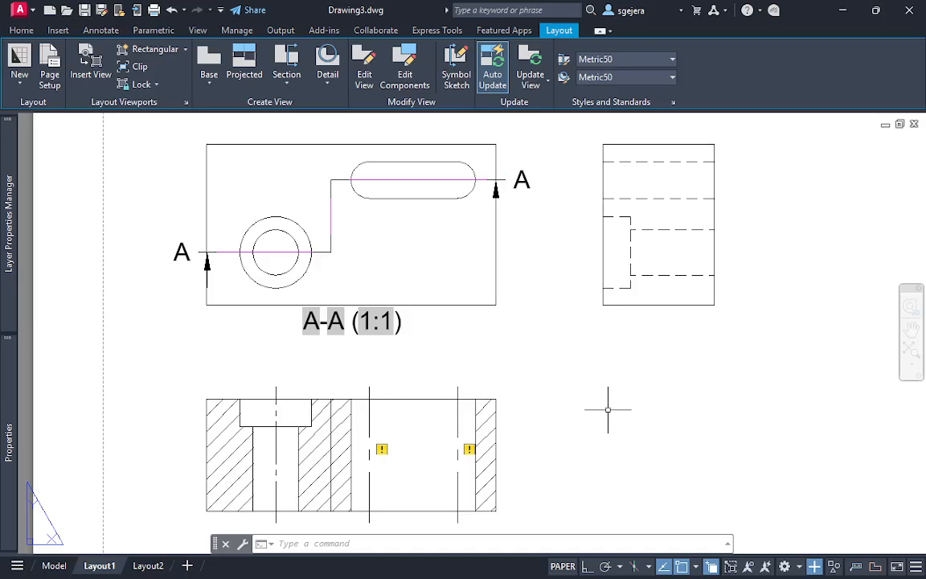
pyautogui.press('Escape')
pyautogui.press('Escape')
pyautogui.press('Escape')
pyautogui.moveTo(640, 409); pyautogui.dragTo(599, 340, button='middle')
pyautogui.scroll(-2, 607, 315)
pyautogui.click(687, 407)
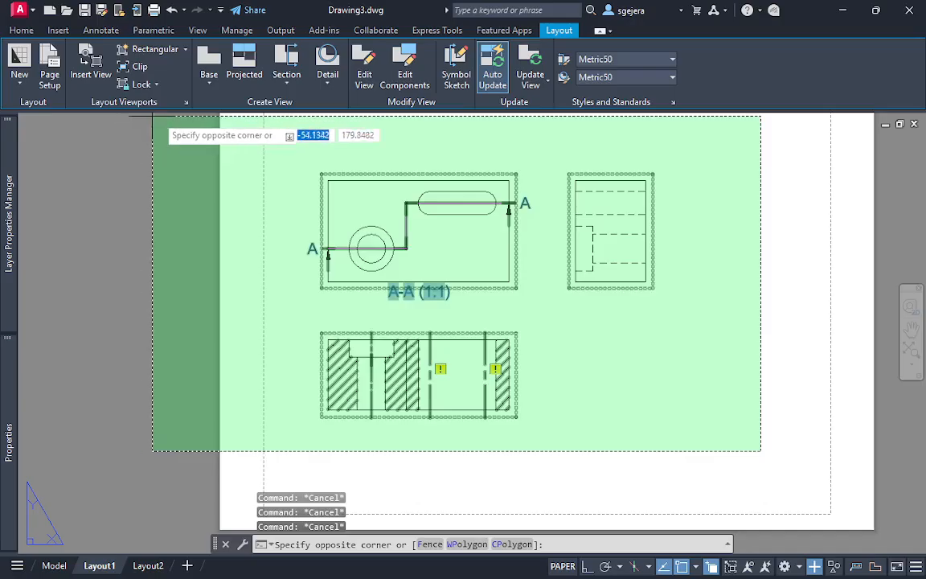
pyautogui.press('Escape')
pyautogui.press('Escape')
# Review the original Offset Section problem views in model space and return to Layout1
pyautogui.click(54, 566)
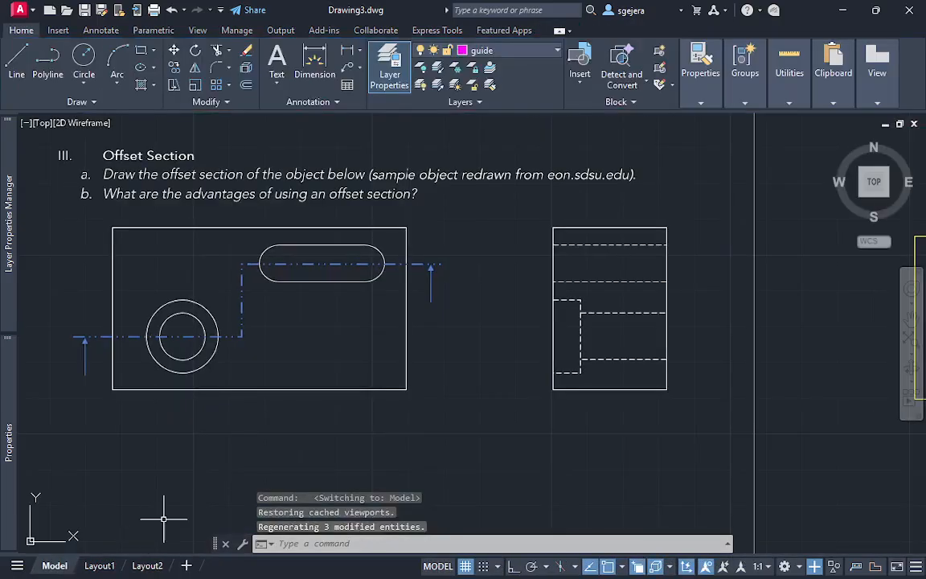
pyautogui.moveTo(372, 385); pyautogui.dragTo(422, 318, button='middle')
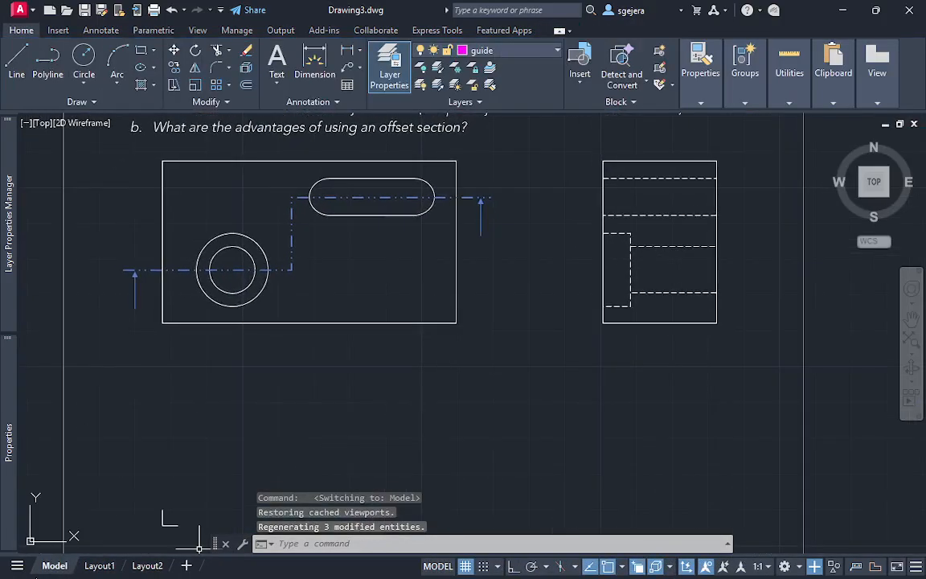
pyautogui.click(99, 566)
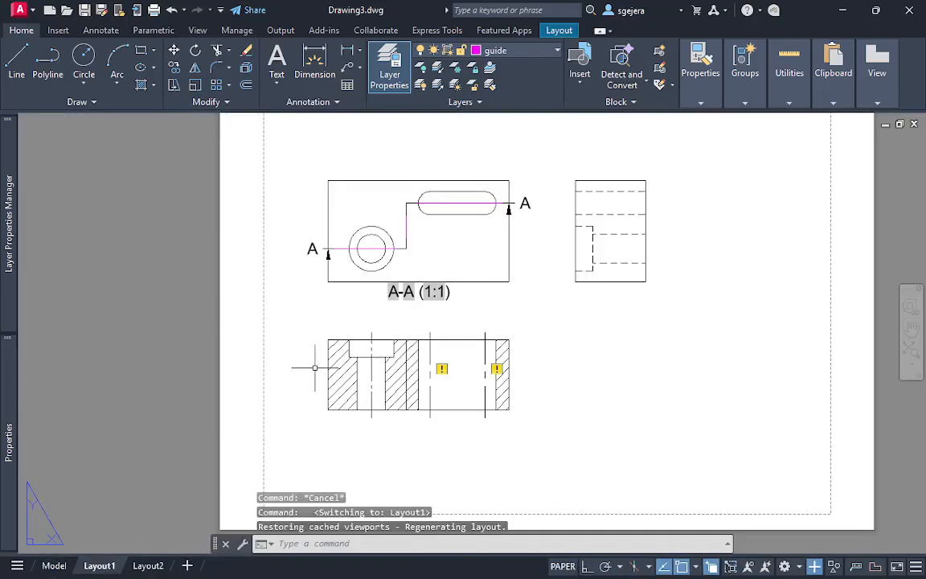
pyautogui.click(656, 416)
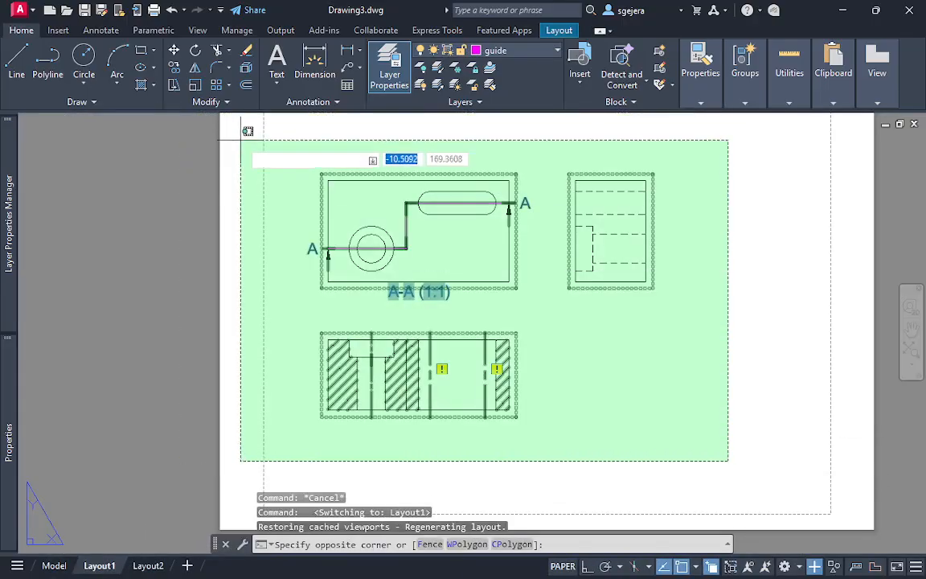
pyautogui.press('Escape')
pyautogui.press('Escape')
pyautogui.moveTo(672, 364); pyautogui.dragTo(685, 369, button='middle')
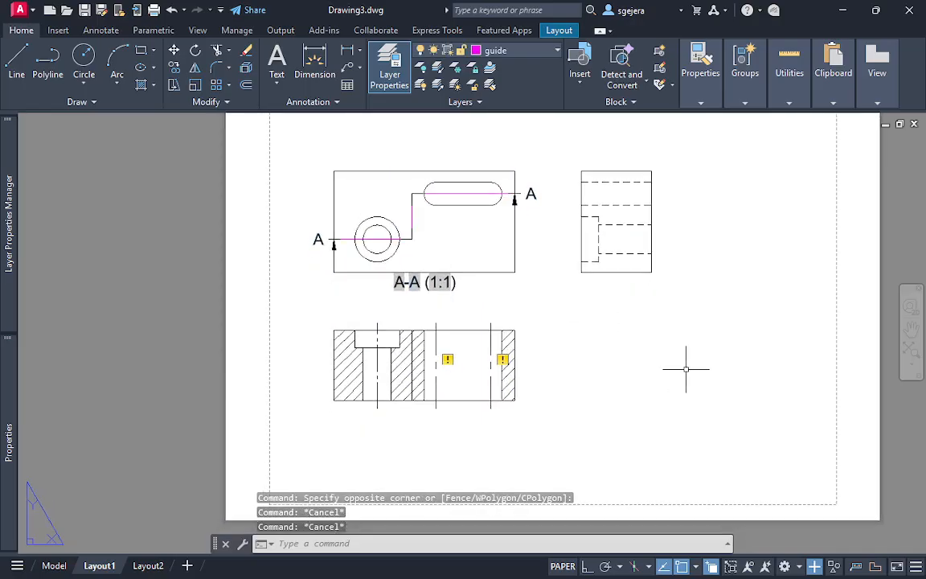
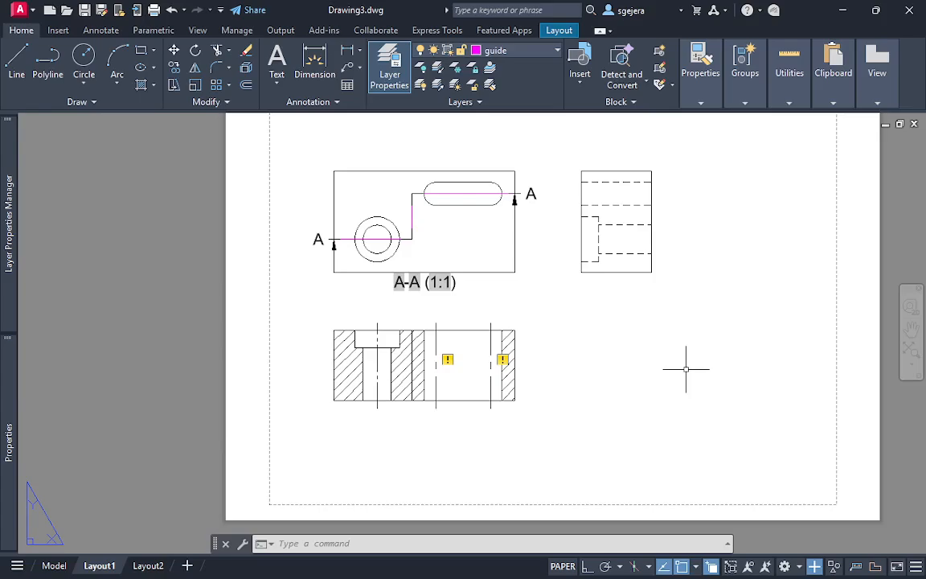
# Switch to model space, make the ans layer current and turn on the clean screen at the Offset Section problem
pyautogui.rightClick(686, 369)
pyautogui.press('Escape')
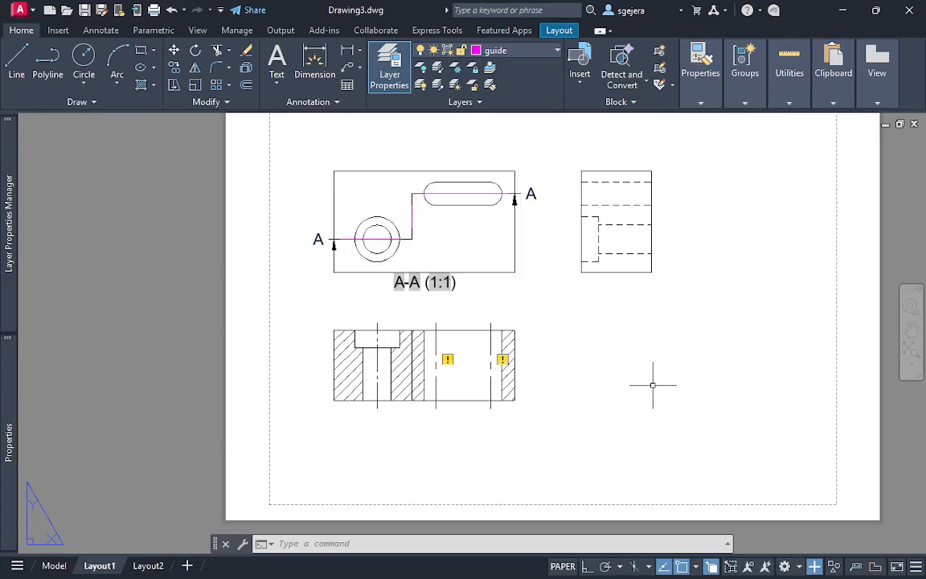
pyautogui.click(54, 566)
pyautogui.moveTo(335, 341); pyautogui.dragTo(325, 243, button='middle')
pyautogui.scroll(-2, 335, 278)
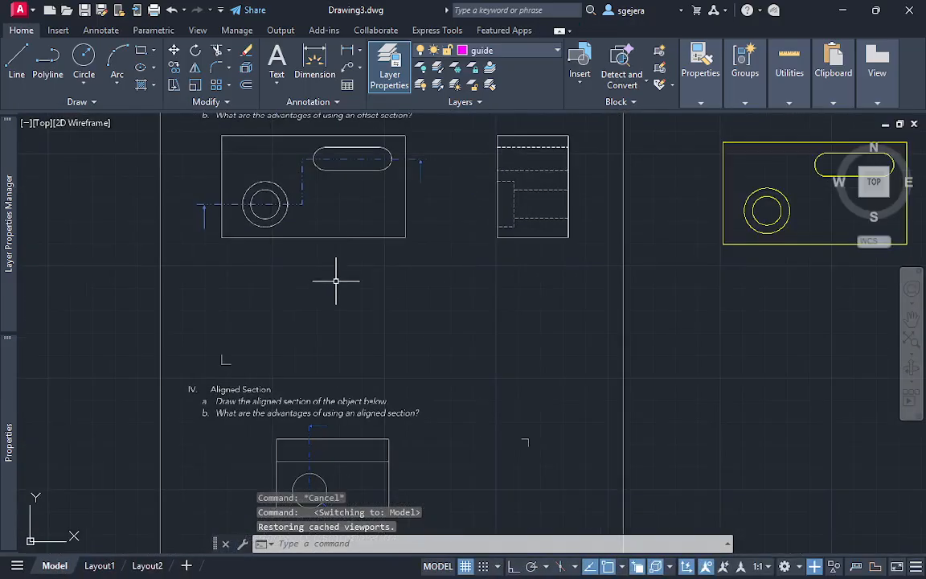
pyautogui.scroll(2, 311, 287)
pyautogui.moveTo(311, 284); pyautogui.dragTo(331, 286, button='middle')
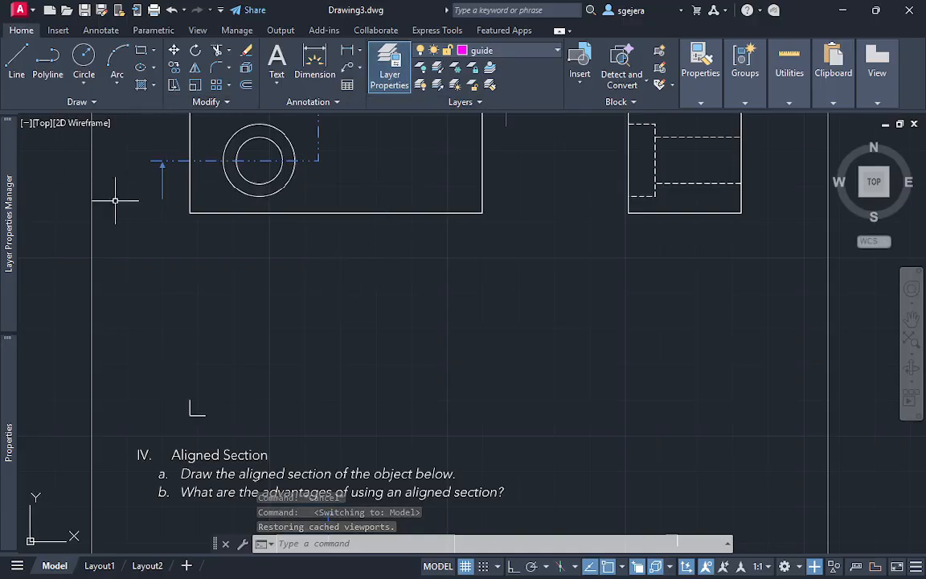
pyautogui.moveTo(20, 223)
pyautogui.click(165, 193)
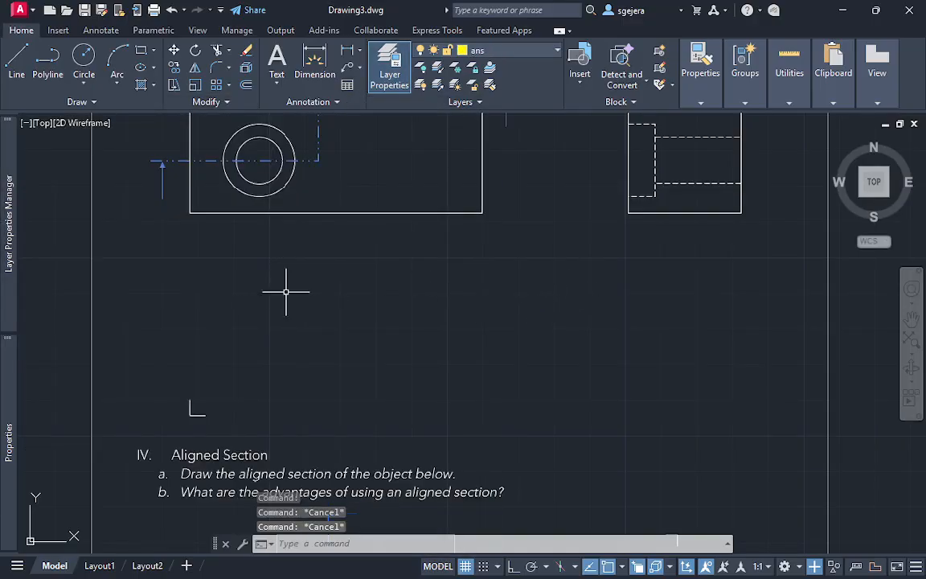
pyautogui.moveTo(285, 292); pyautogui.dragTo(304, 296, button='middle')
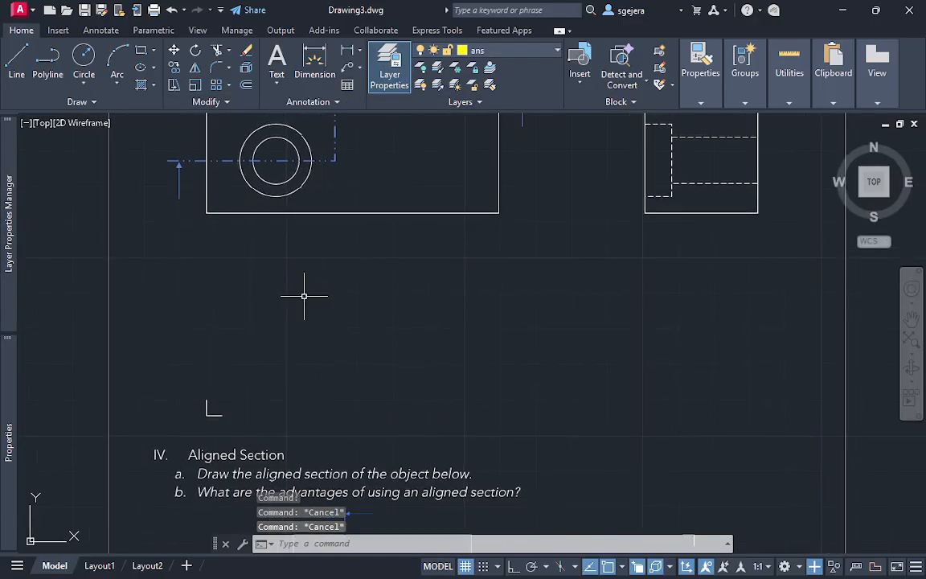
pyautogui.hotkey('ctrl', '0')
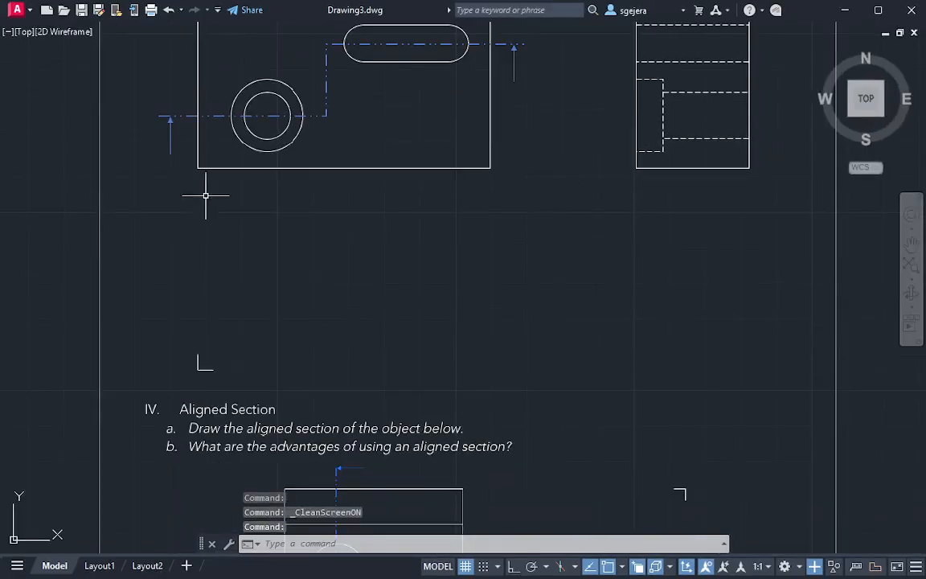
# Draw a vertical line from the upper view's lower-left corner down to just past the corner mark
pyautogui.moveTo(228, 209); pyautogui.dragTo(253, 277, button='middle')
pyautogui.press('Return')
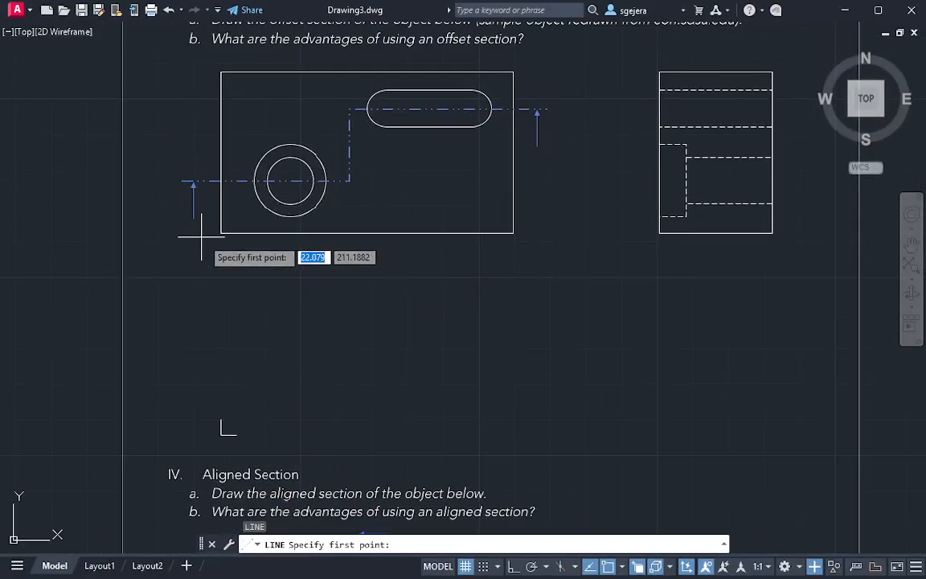
pyautogui.click(220, 233)
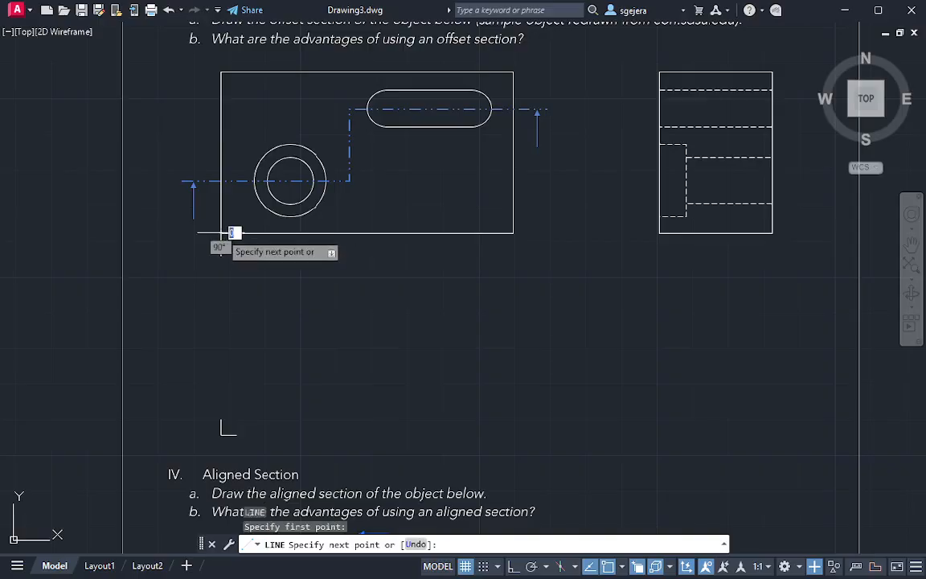
pyautogui.press('F8')
pyautogui.click(228, 440)
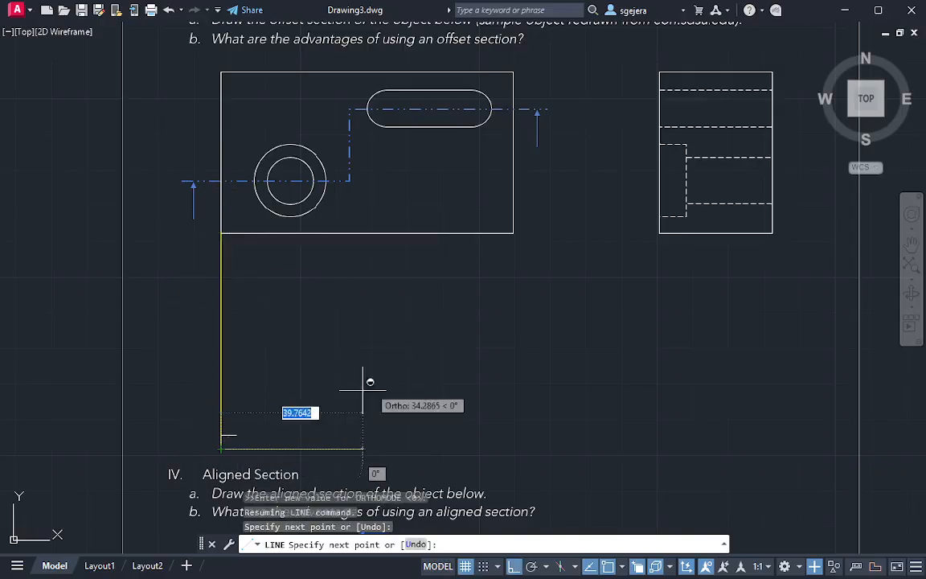
pyautogui.press('Escape')
pyautogui.press('Return')
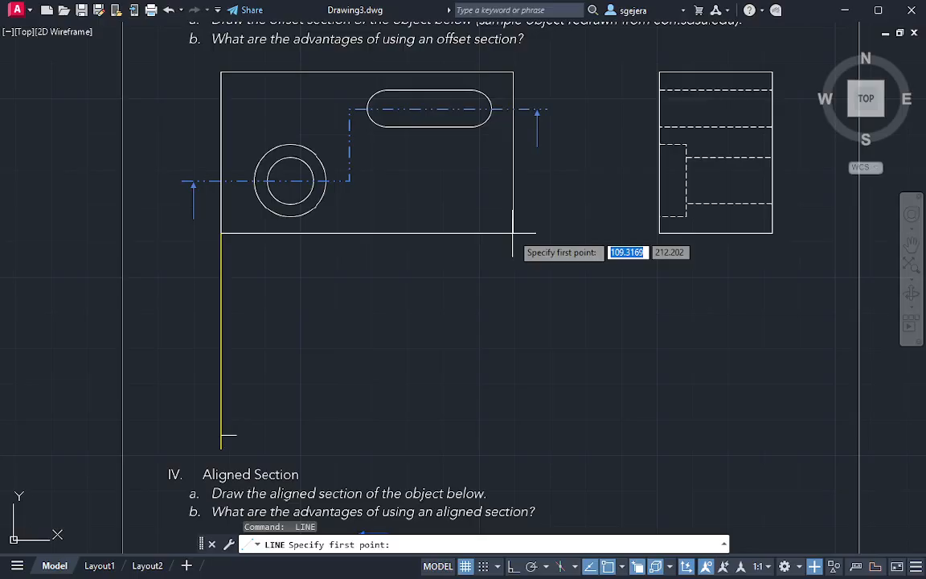
pyautogui.click(513, 233)
pyautogui.press('F8')
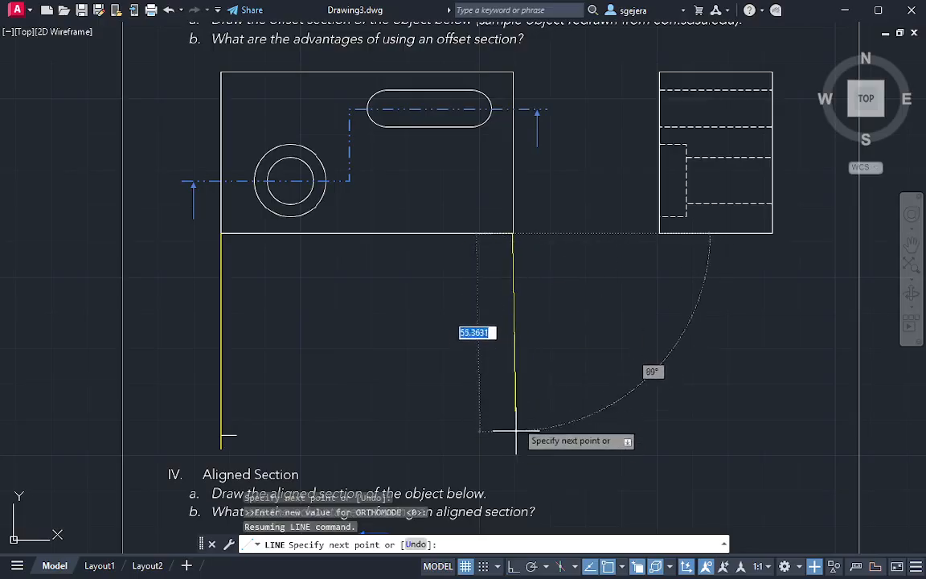
pyautogui.press('Escape')
# Draw a vertical line from the upper view's lower-right corner down past the level of the corner mark
pyautogui.press('Return')
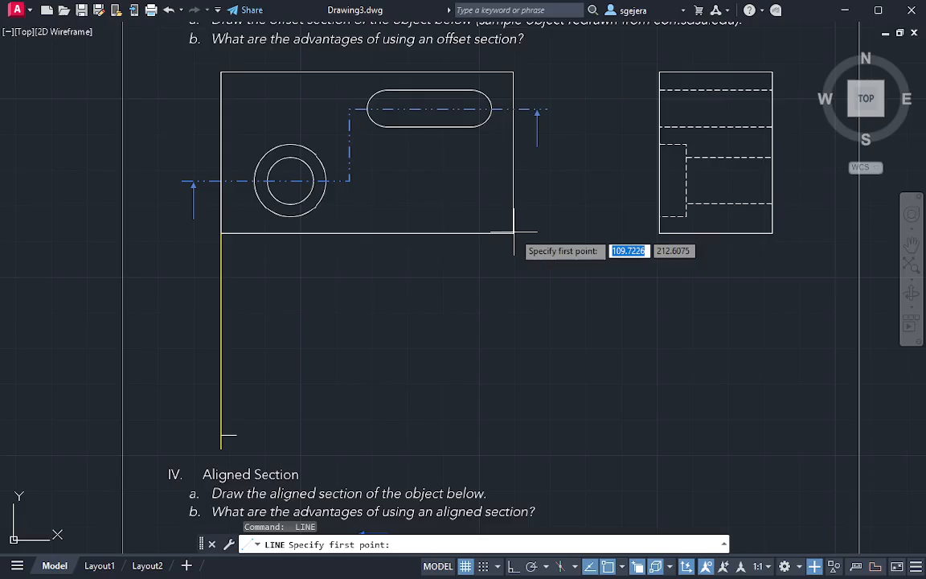
pyautogui.click(513, 233)
pyautogui.press('F8')
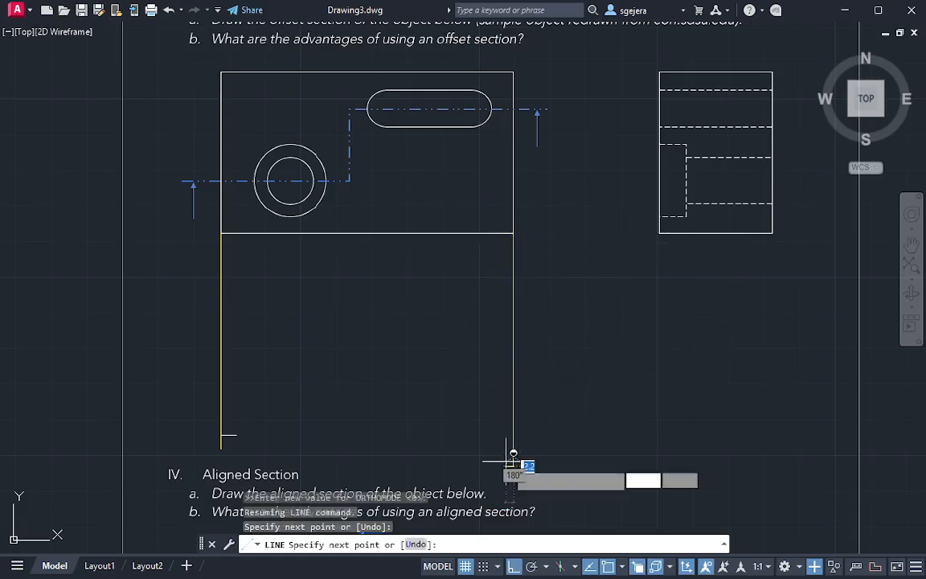
pyautogui.click(508, 463)
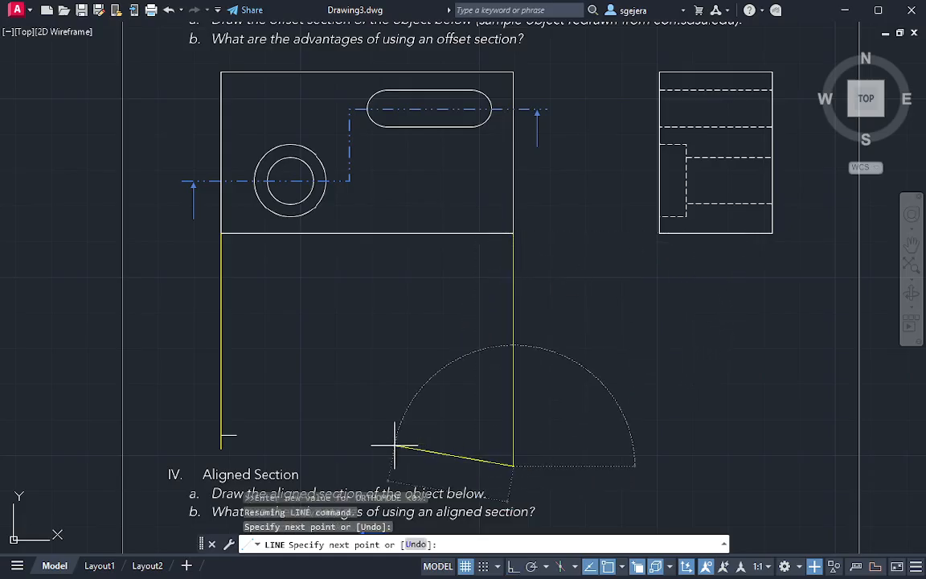
pyautogui.press('Escape')
pyautogui.press('Return')
pyautogui.scroll(2, 233, 434)
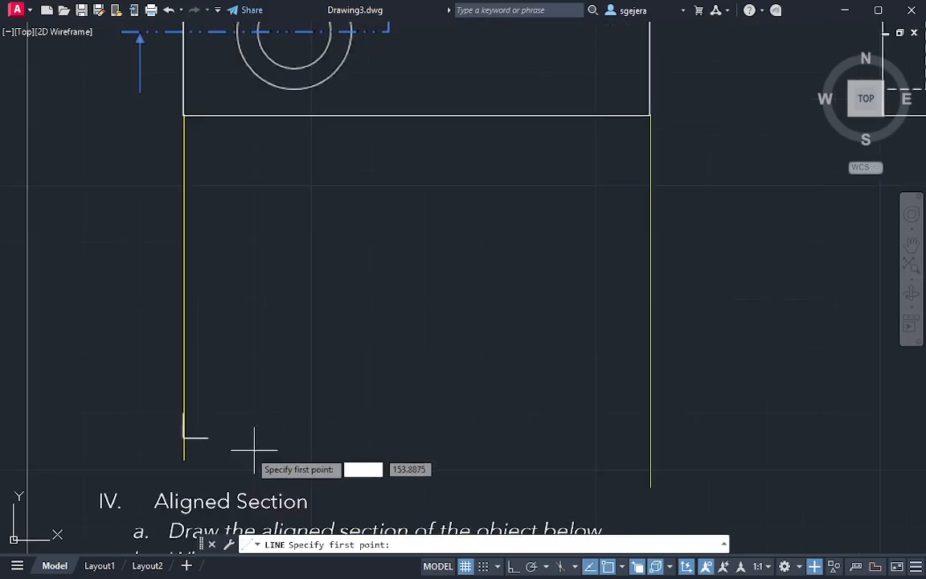
pyautogui.click(185, 456)
pyautogui.press('Escape')
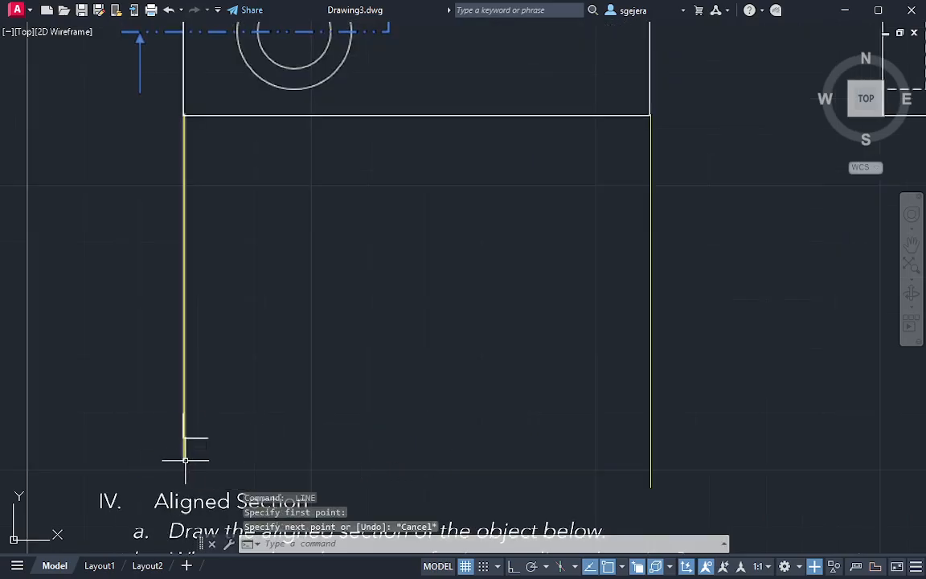
# Shorten the left vertical line so that it ends at the corner mark
pyautogui.click(186, 460)
pyautogui.moveTo(185, 460)
pyautogui.click(242, 503)
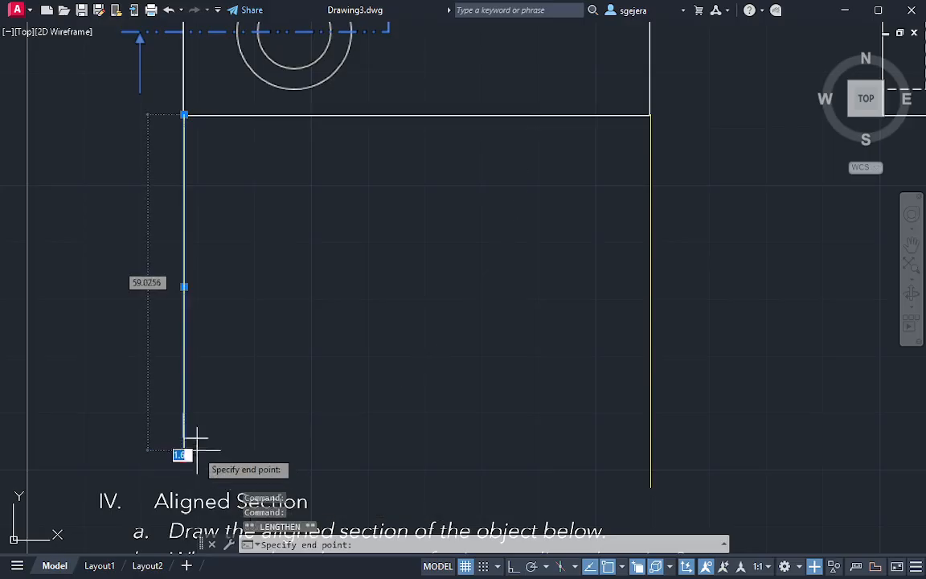
pyautogui.press('Escape')
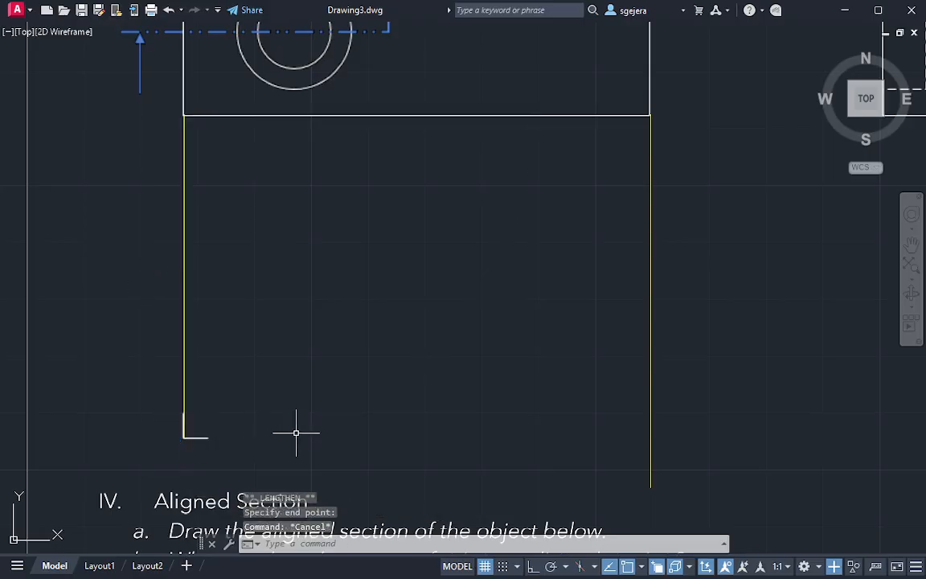
# Draw a horizontal bottom edge from the corner mark to the right vertical line and trim the line's excess below it
pyautogui.press('Return')
pyautogui.click(185, 437)
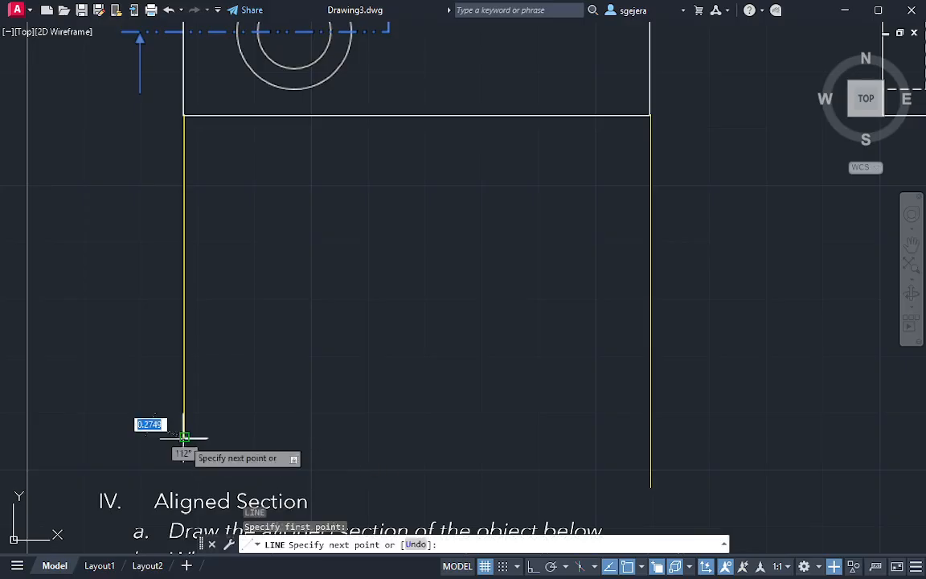
pyautogui.click(640, 437)
pyautogui.press('Escape')
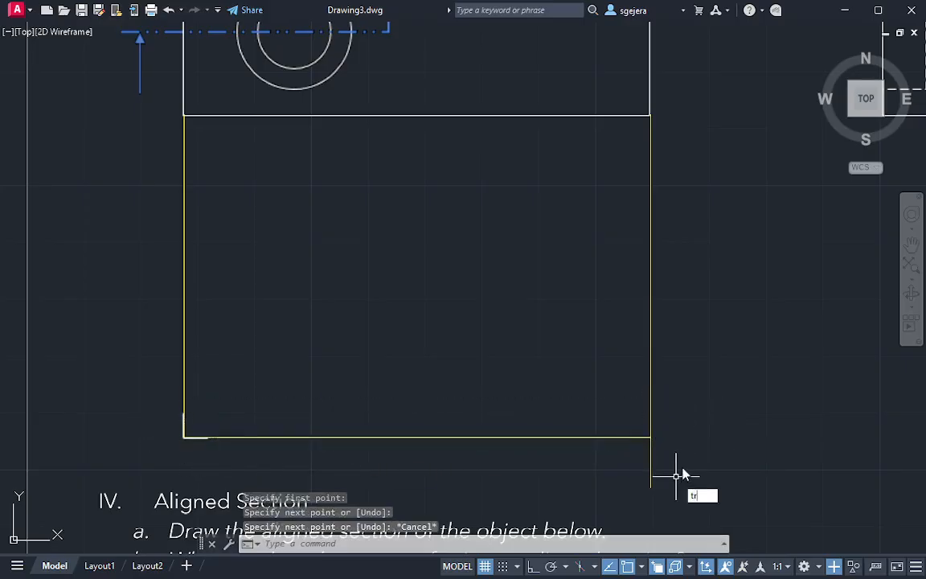
pyautogui.press('Return')
pyautogui.moveTo(679, 473); pyautogui.dragTo(616, 465)
pyautogui.press('Escape')
# Draw a circle with the side view's bottom width as radius and move its center to the new outline's lower-left corner
pyautogui.moveTo(823, 266); pyautogui.dragTo(643, 316, button='middle')
pyautogui.scroll(-2, 642, 316)
pyautogui.write('c')
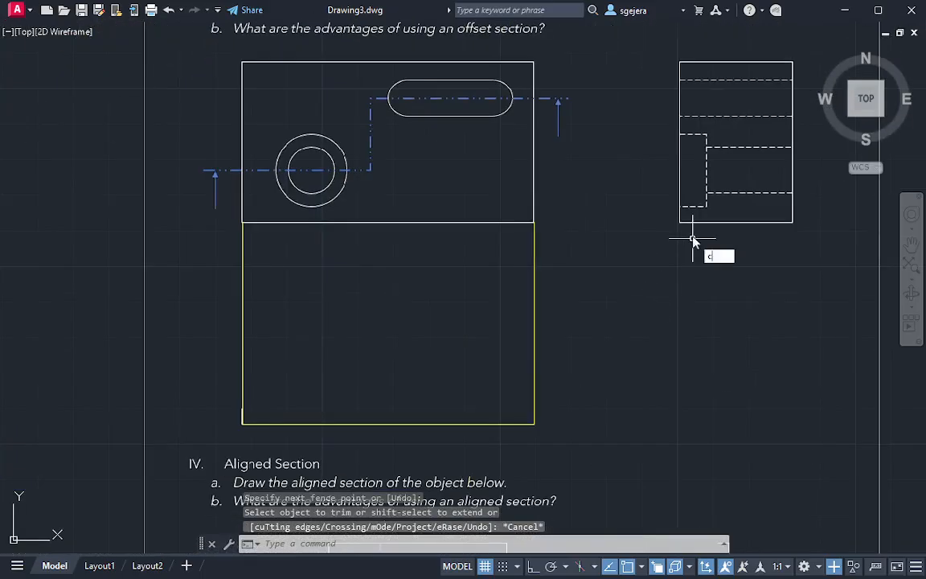
pyautogui.press('Return')
pyautogui.click(680, 223)
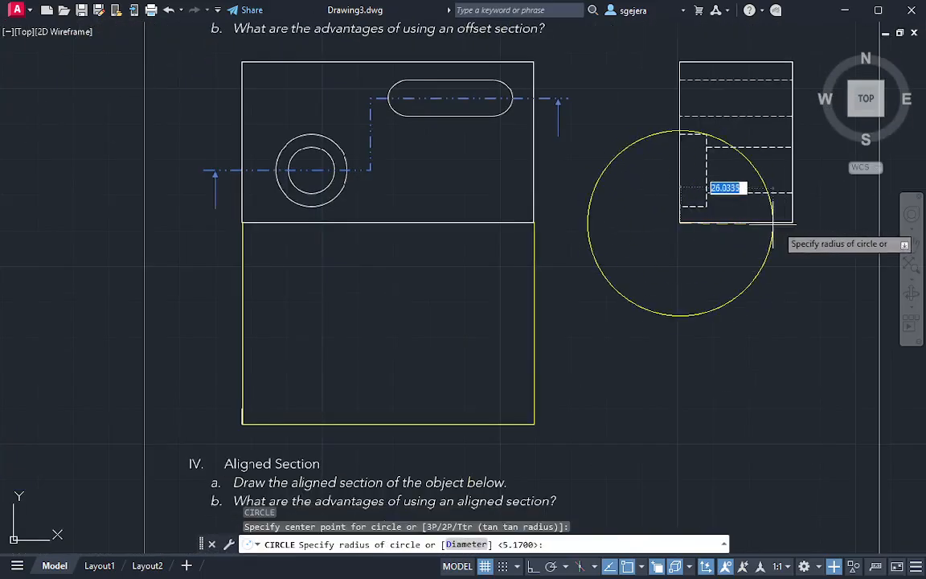
pyautogui.click(793, 223)
pyautogui.click(762, 250)
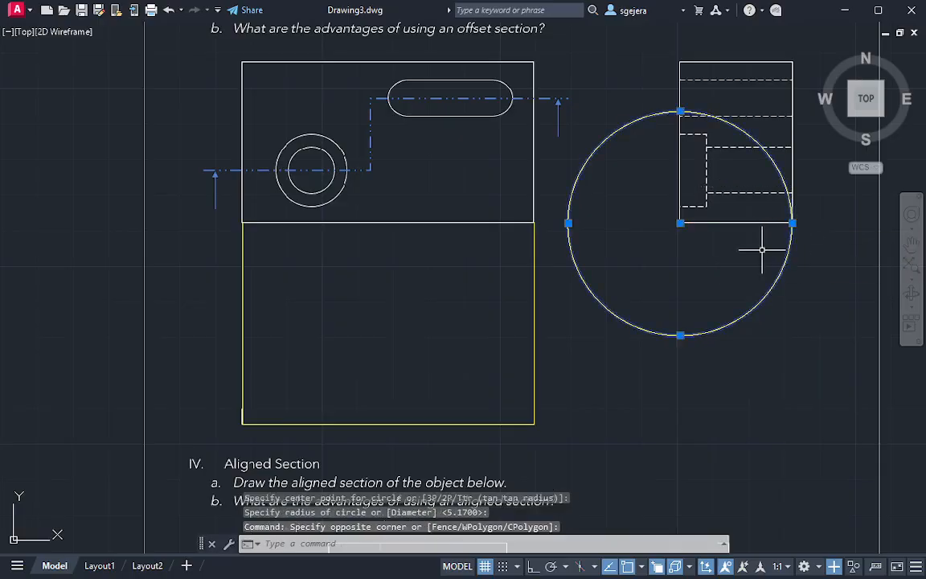
pyautogui.click(681, 223)
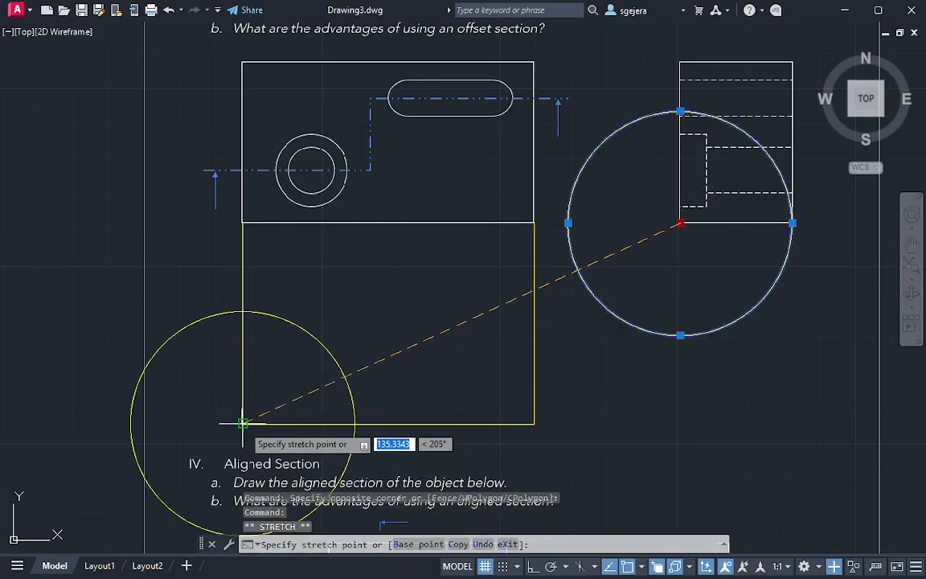
pyautogui.click(243, 424)
pyautogui.press('Escape')
# Draw a horizontal top edge from the circle's intersection with the left vertical line across to the right vertical line
pyautogui.write('l')
pyautogui.press('Return')
pyautogui.click(243, 311)
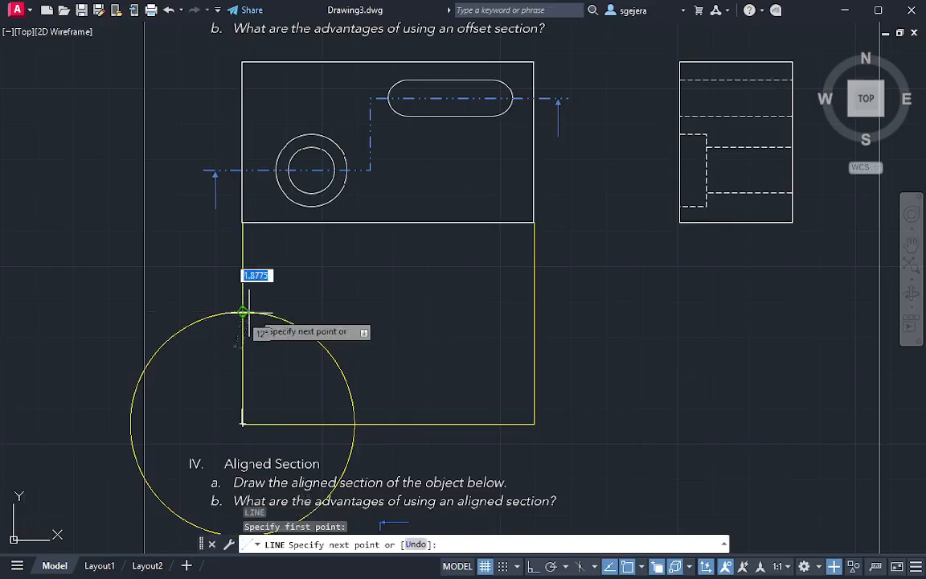
pyautogui.click(534, 311)
pyautogui.press('Escape')
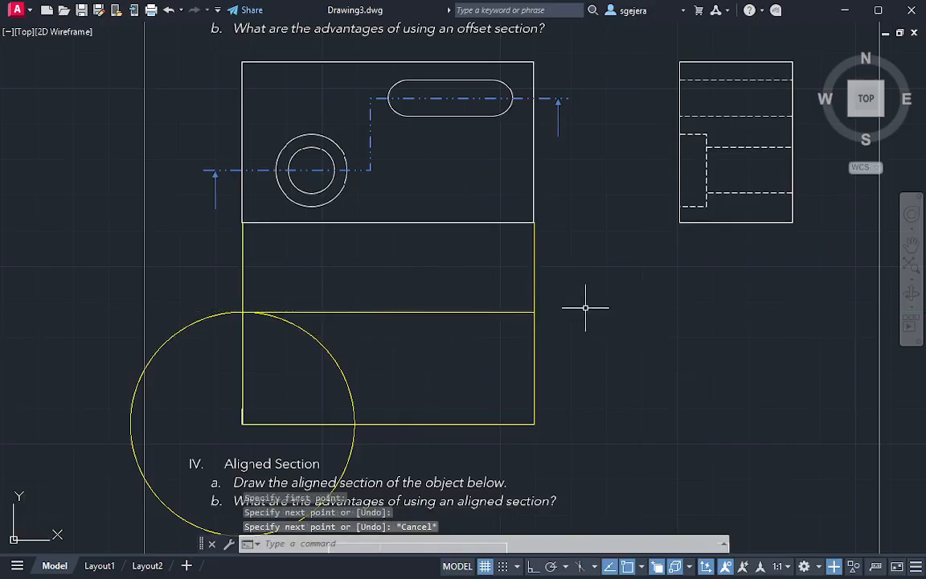
# Trim both vertical lines above the new top edge to close the section outline
pyautogui.write('tr')
pyautogui.press('Return')
pyautogui.click(613, 267)
pyautogui.click(121, 275)
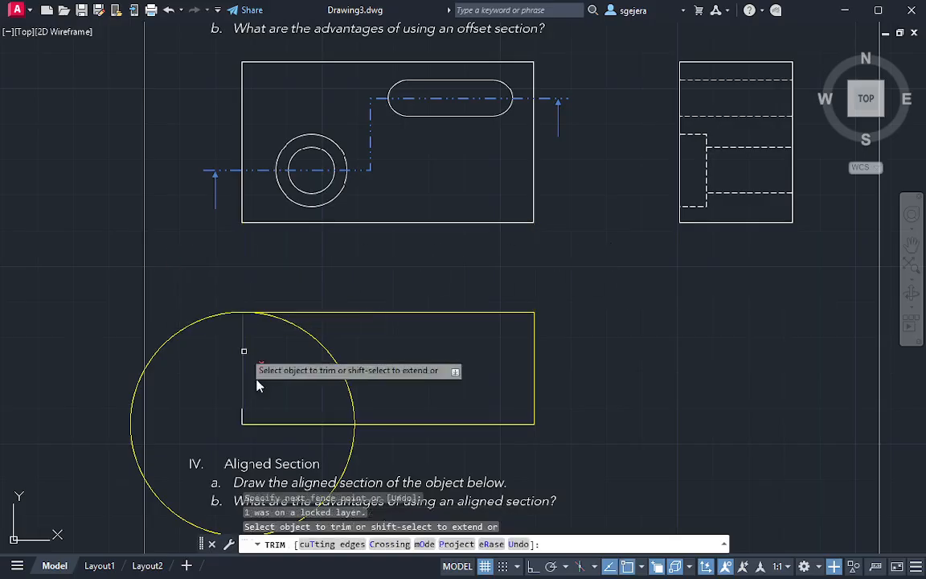
pyautogui.press('Escape')
# Erase the construction circle at the section outline's lower-left corner
pyautogui.click(366, 377)
pyautogui.click(333, 388)
pyautogui.write('e')
pyautogui.press('Return')
# Draw a vertical projection line from the slot's left end down to the section outline's bottom edge
pyautogui.moveTo(562, 355)
pyautogui.mouseDown(button='middle')
pyautogui.moveTo(496, 311)
pyautogui.moveTo(476, 320)
pyautogui.mouseUp(button='middle')
pyautogui.press('Escape')
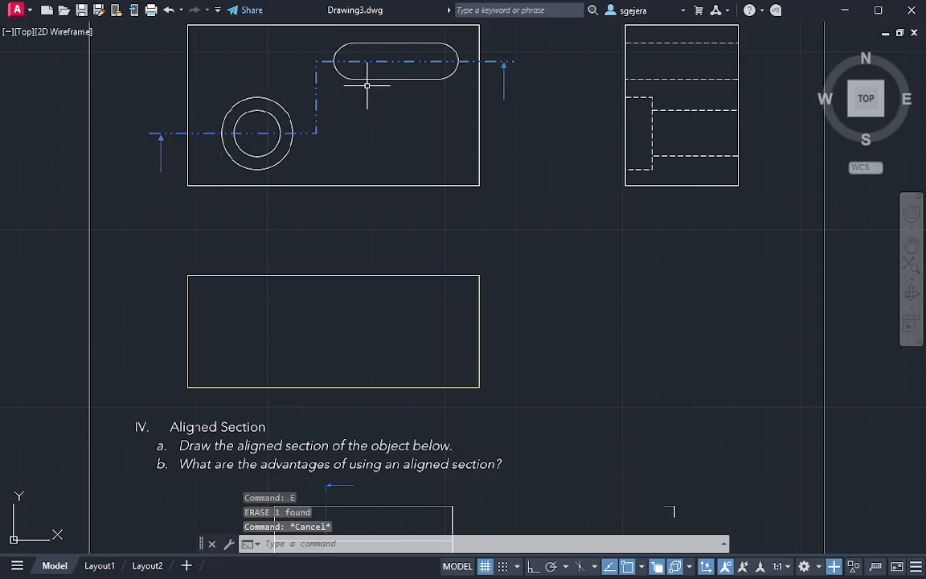
pyautogui.moveTo(301, 131); pyautogui.dragTo(309, 181, button='middle')
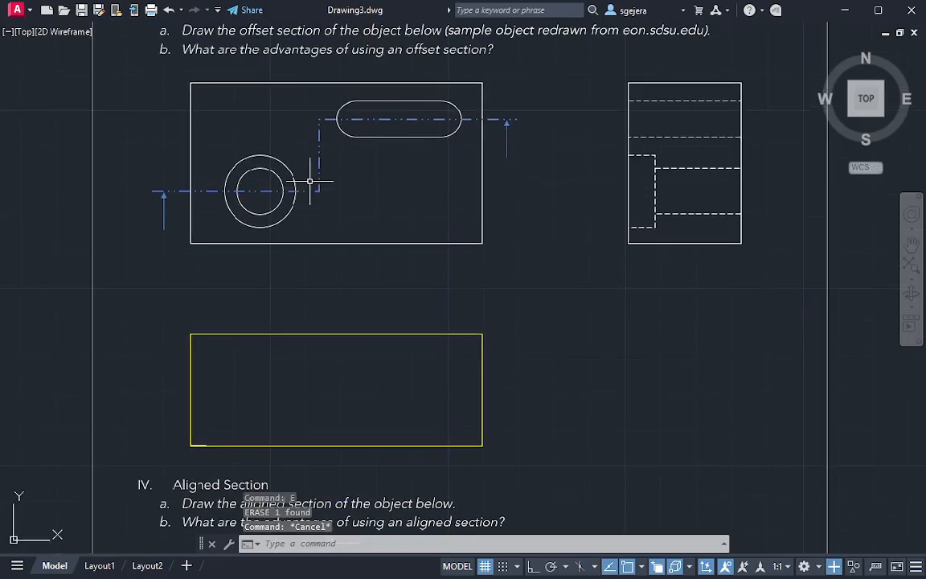
pyautogui.press('l')
pyautogui.press('Return')
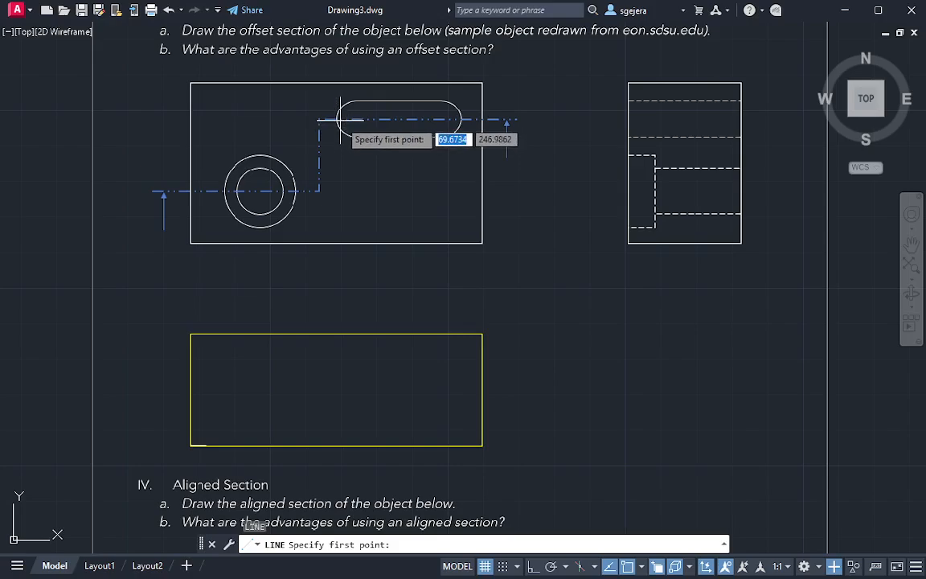
pyautogui.click(338, 119)
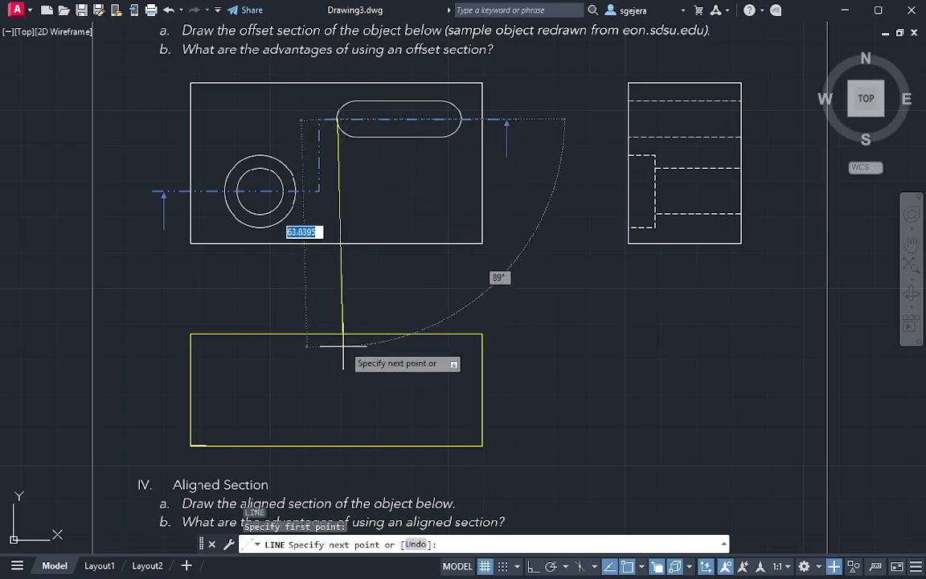
pyautogui.press('F8')
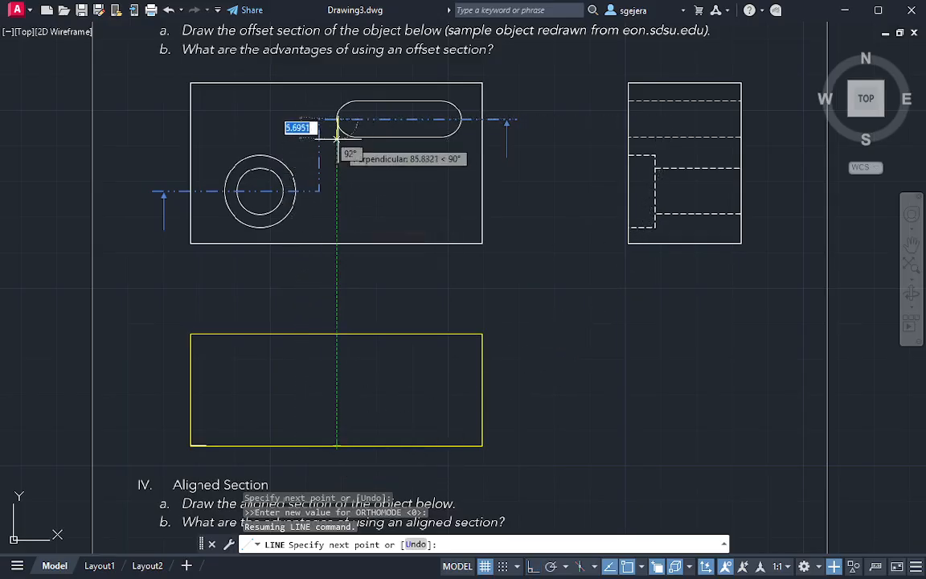
pyautogui.click(338, 447)
pyautogui.press('Return')
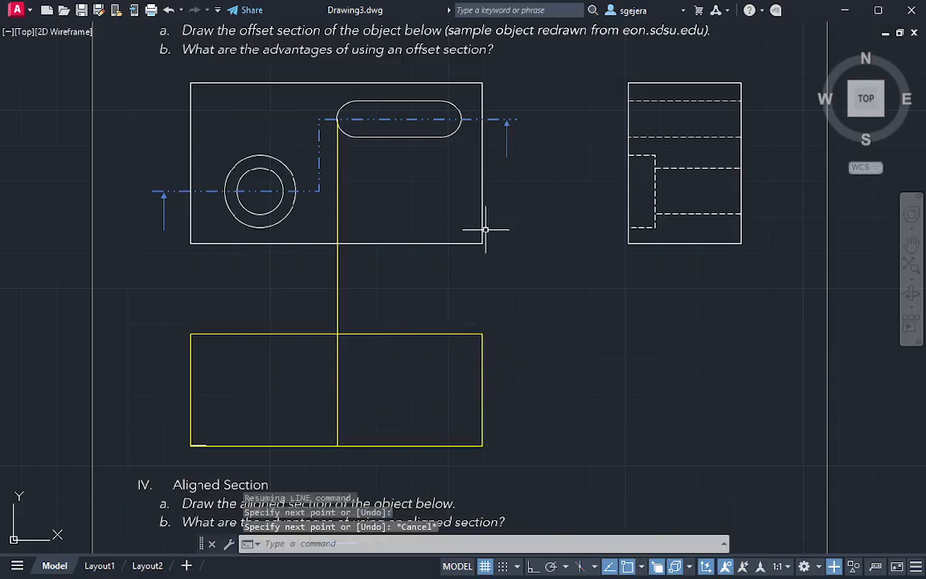
# Draw a vertical projection line from the slot's right end down to the section outline's bottom edge
pyautogui.press('Return')
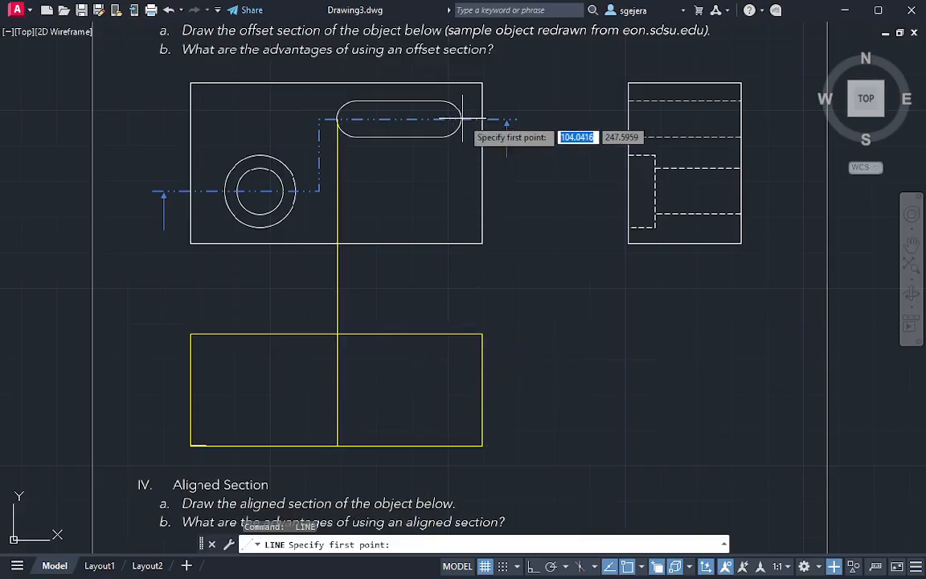
pyautogui.click(463, 119)
pyautogui.press('Escape')
pyautogui.press('Return')
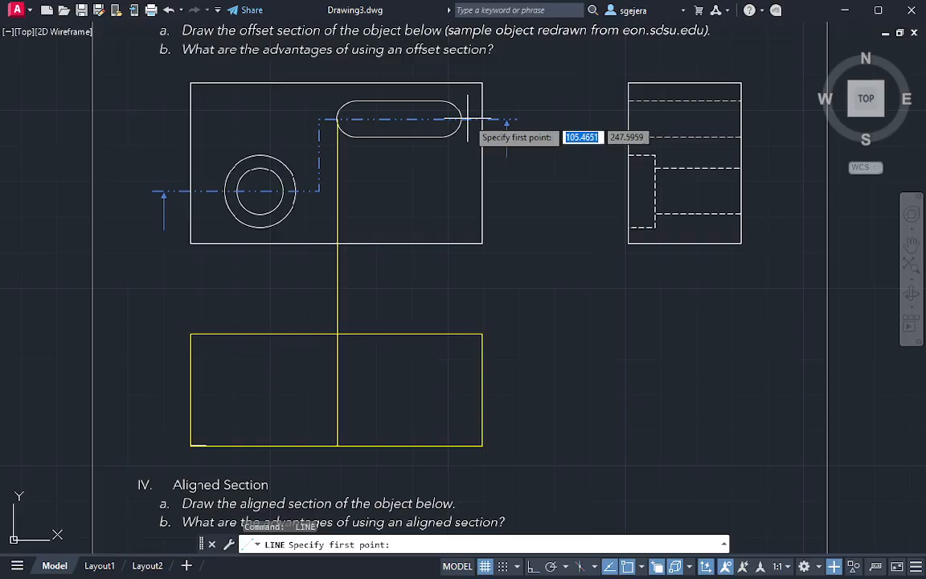
pyautogui.click(463, 119)
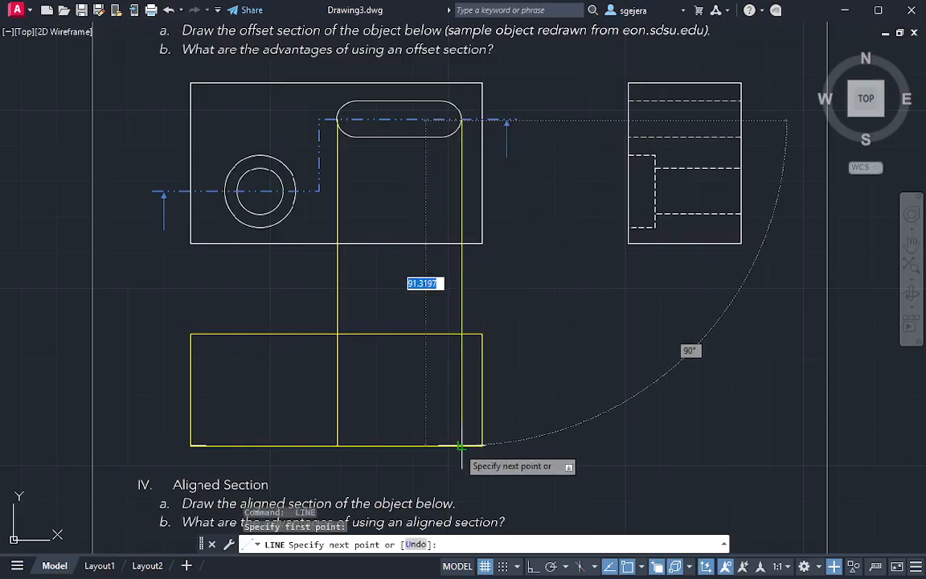
pyautogui.press('Escape')
pyautogui.press('Escape')
# Draw vertical projection lines from the outer circle's left and right quadrants down to the section outline's bottom edge
pyautogui.moveTo(566, 316); pyautogui.dragTo(590, 287, button='middle')
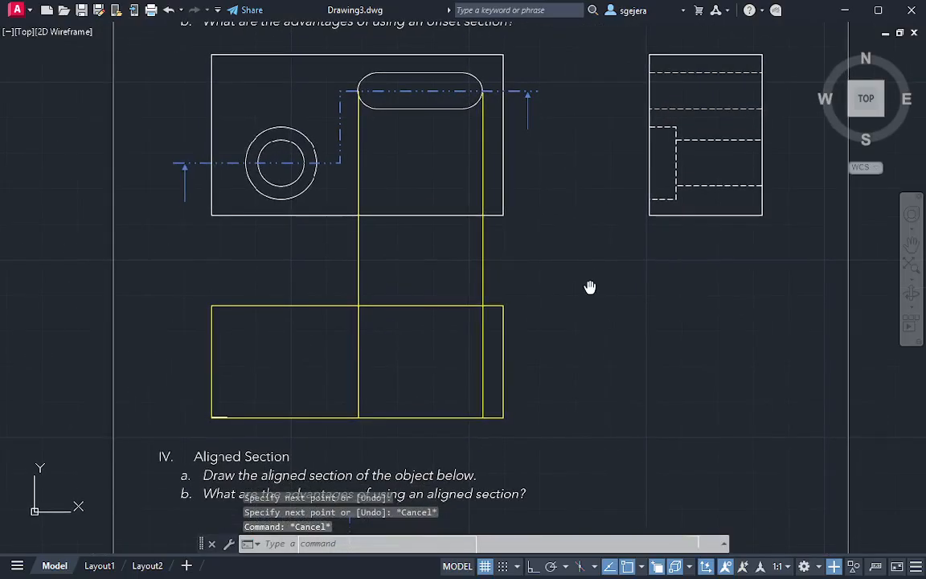
pyautogui.press('Return')
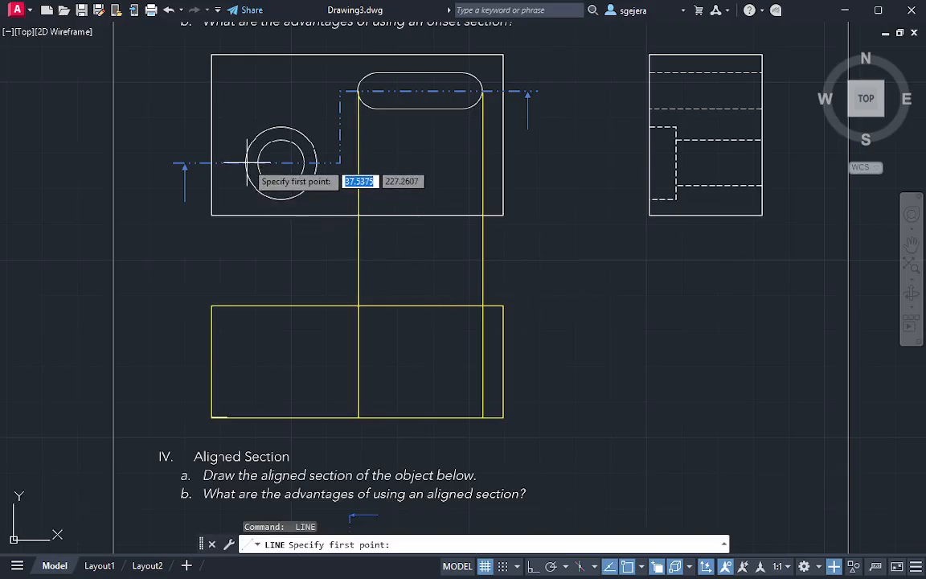
pyautogui.click(247, 164)
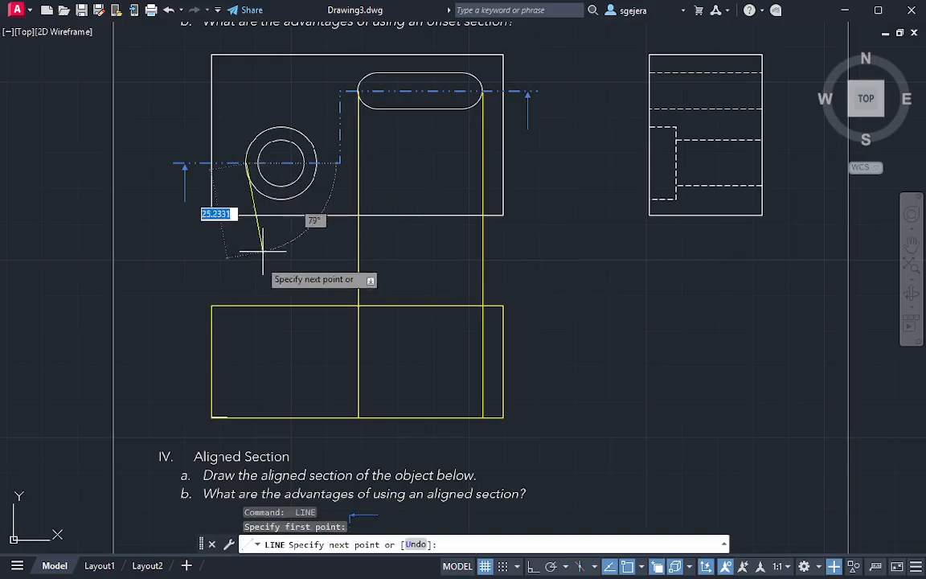
pyautogui.click(246, 417)
pyautogui.press('Escape')
pyautogui.press('Return')
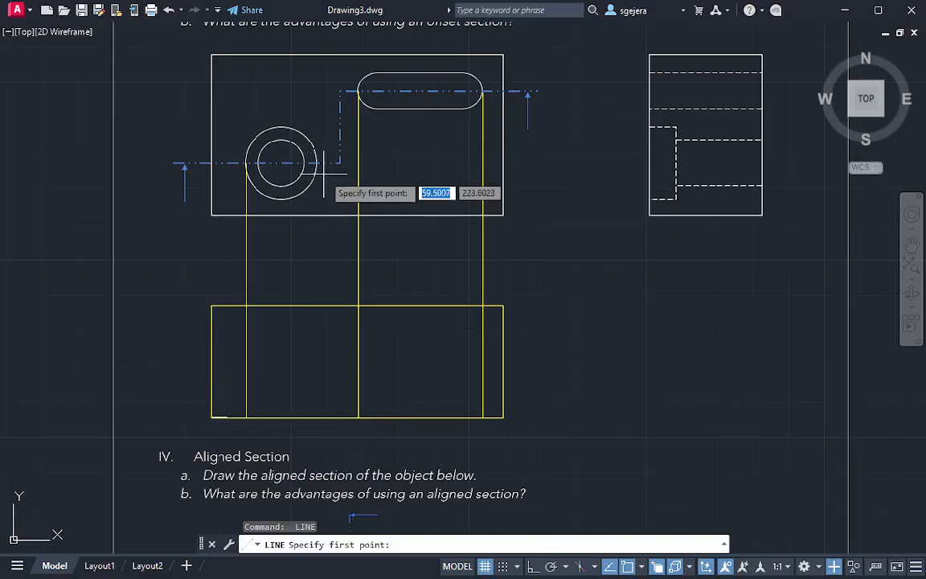
pyautogui.click(317, 164)
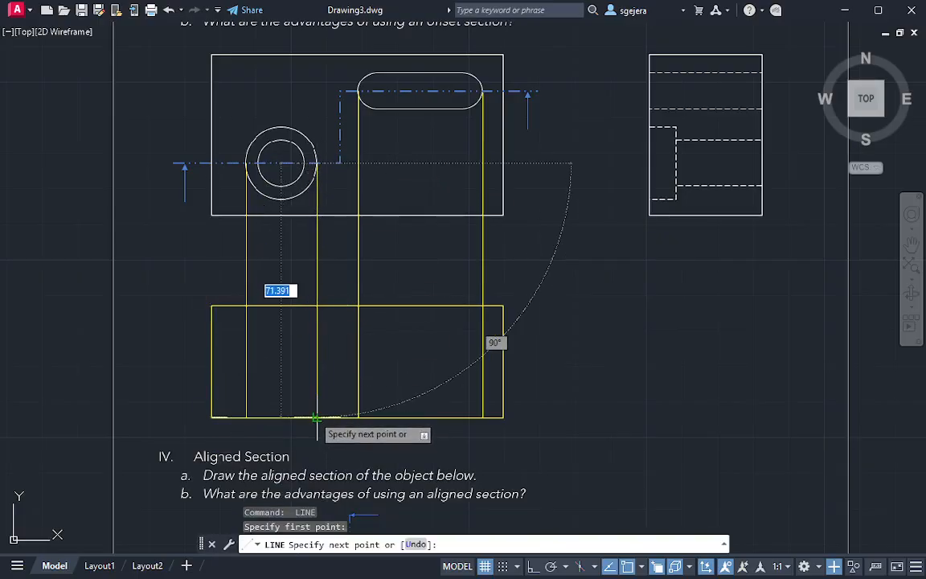
pyautogui.click(316, 418)
pyautogui.press('Escape')
# Draw vertical projection lines from the inner circle's left and right quadrants down to the section outline's bottom edge
pyautogui.press('Return')
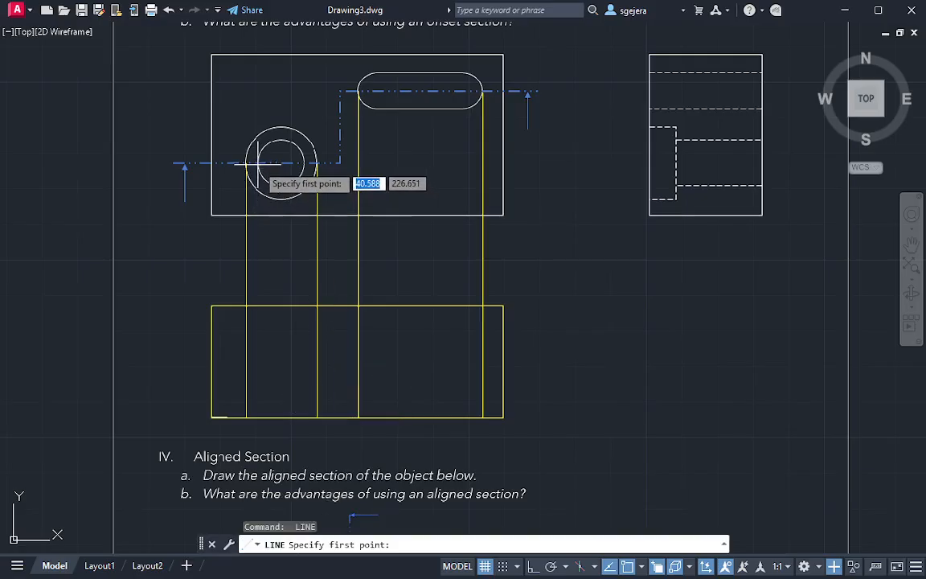
pyautogui.click(258, 164)
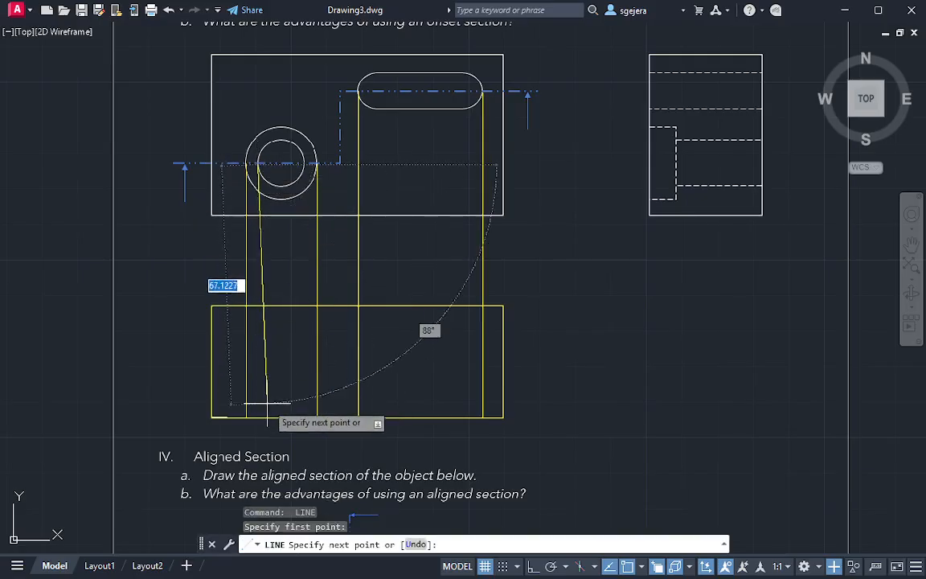
pyautogui.click(258, 417)
pyautogui.press('Escape')
pyautogui.press('Return')
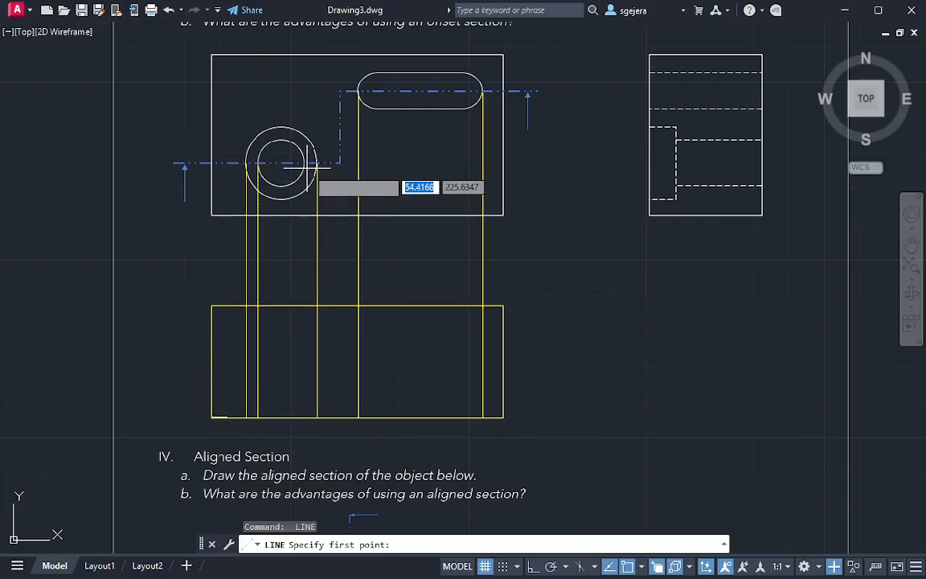
pyautogui.click(304, 164)
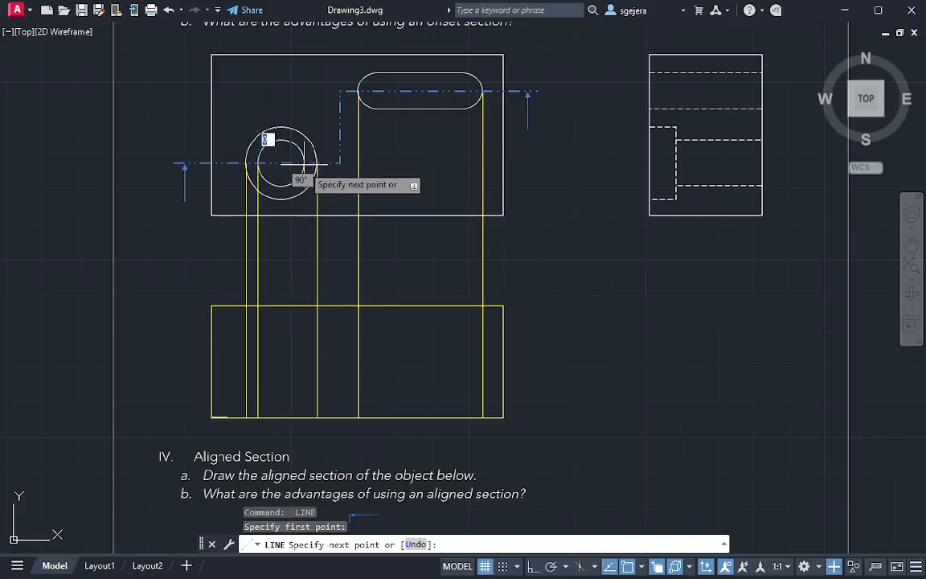
pyautogui.click(304, 417)
pyautogui.press('Escape')
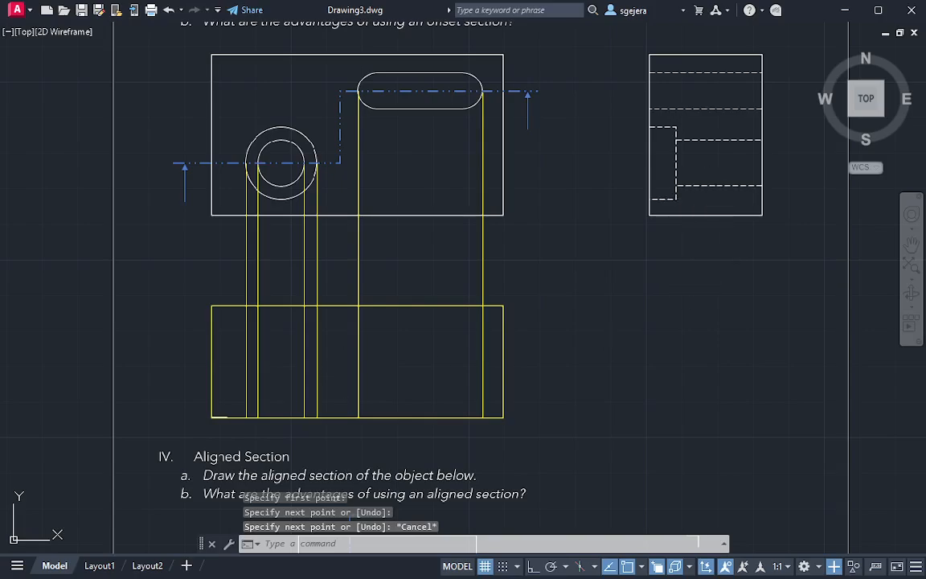
# Draw a circle in the side view centred where the lower counterbore line meets the left edge, with the counterbore depth as radius
pyautogui.write('c')
pyautogui.press('Return')
pyautogui.click(649, 199)
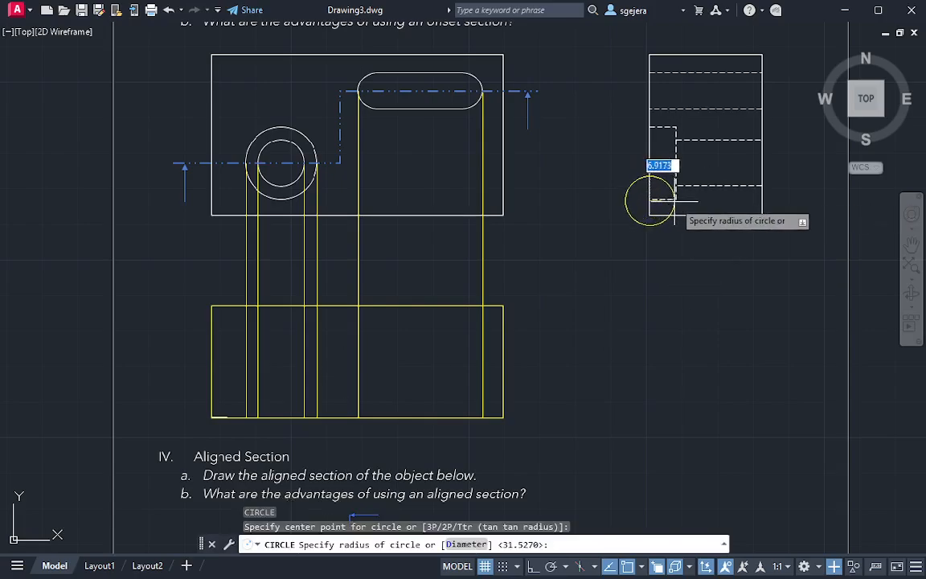
pyautogui.click(677, 200)
# Move the construction circle by its centre to where the outer circle's left projection line meets the section outline's top edge
pyautogui.click(676, 225)
pyautogui.click(664, 218)
pyautogui.click(650, 200)
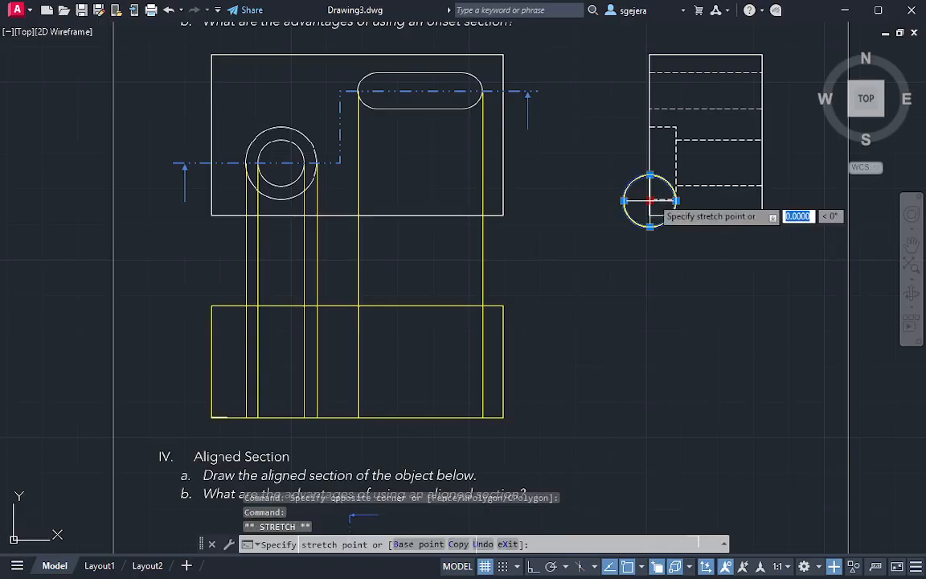
pyautogui.click(246, 305)
pyautogui.press('Escape')
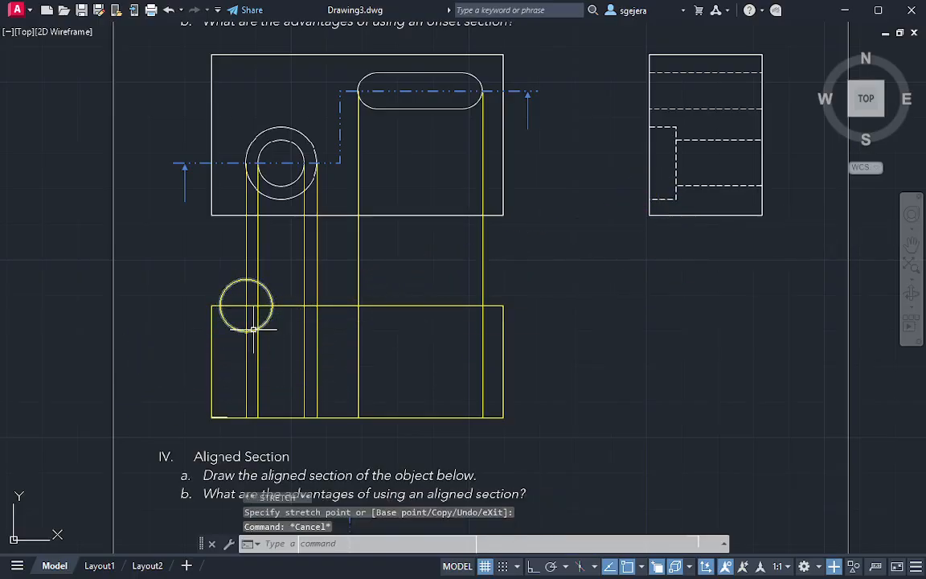
# Draw the counterbore's horizontal floor line from the construction circle's bottom across to the outer circle's right projection line
pyautogui.write('l')
pyautogui.press('Return')
pyautogui.click(247, 330)
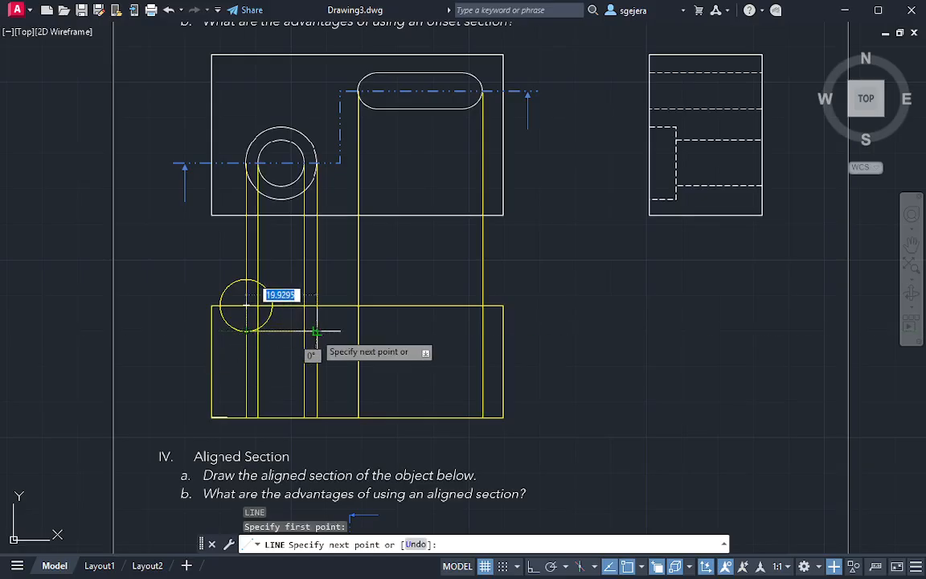
pyautogui.click(316, 330)
pyautogui.press('Escape')
# Erase the construction circle on the section outline's top edge
pyautogui.click(270, 288)
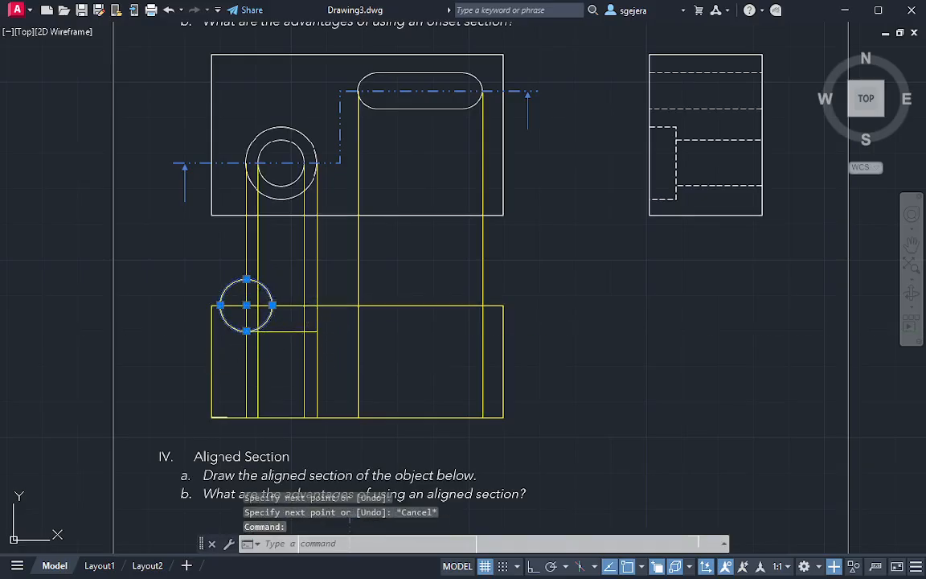
pyautogui.write('e')
pyautogui.press('Return')
# Trim all the projection lines above the section outline's top edge
pyautogui.write('tr')
pyautogui.press('Return')
pyautogui.moveTo(174, 250); pyautogui.dragTo(532, 254)
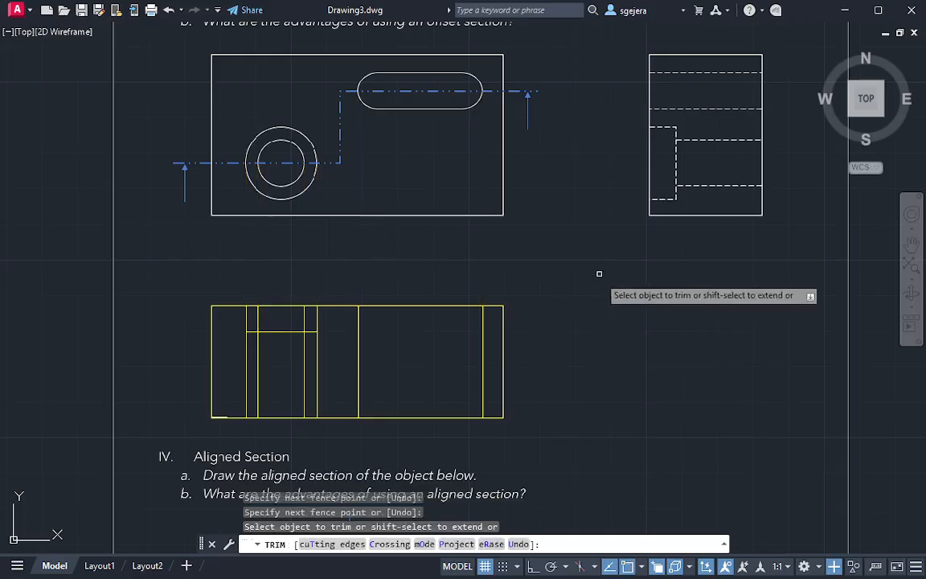
pyautogui.press('Escape')
# Trim the inner hole lines above the counterbore floor and the outer counterbore lines below it
pyautogui.scroll(2, 322, 371)
pyautogui.write('t or')
pyautogui.press('Return')
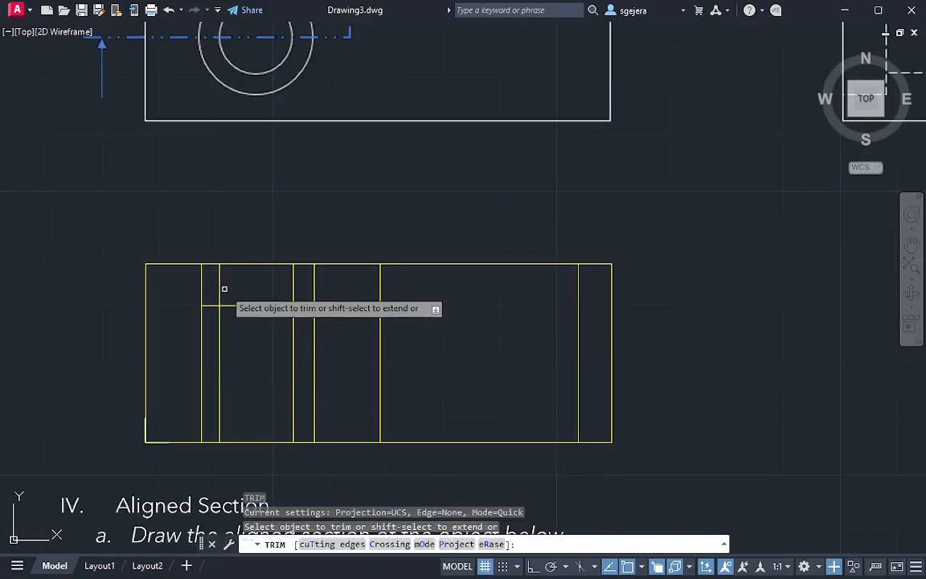
pyautogui.moveTo(216, 286)
pyautogui.mouseDown()
pyautogui.moveTo(206, 290)
pyautogui.moveTo(304, 290)
pyautogui.mouseUp()
pyautogui.moveTo(196, 351)
pyautogui.mouseDown()
pyautogui.moveTo(305, 356)
pyautogui.moveTo(231, 370)
pyautogui.moveTo(203, 359)
pyautogui.mouseUp()
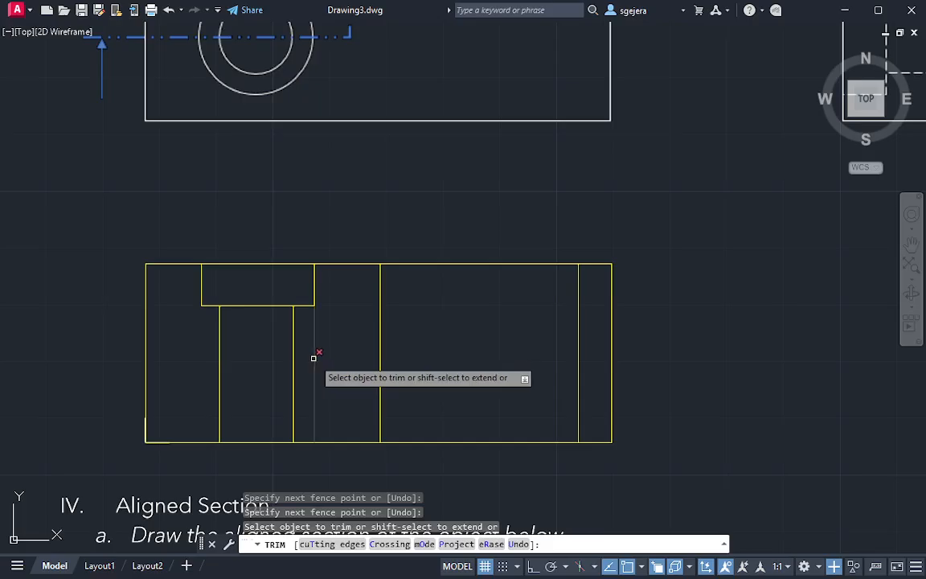
pyautogui.press('Escape')
# Trace a closed polyline around the solid region between the section's left edge and the counterbored hole
pyautogui.scroll(-4, 481, 355)
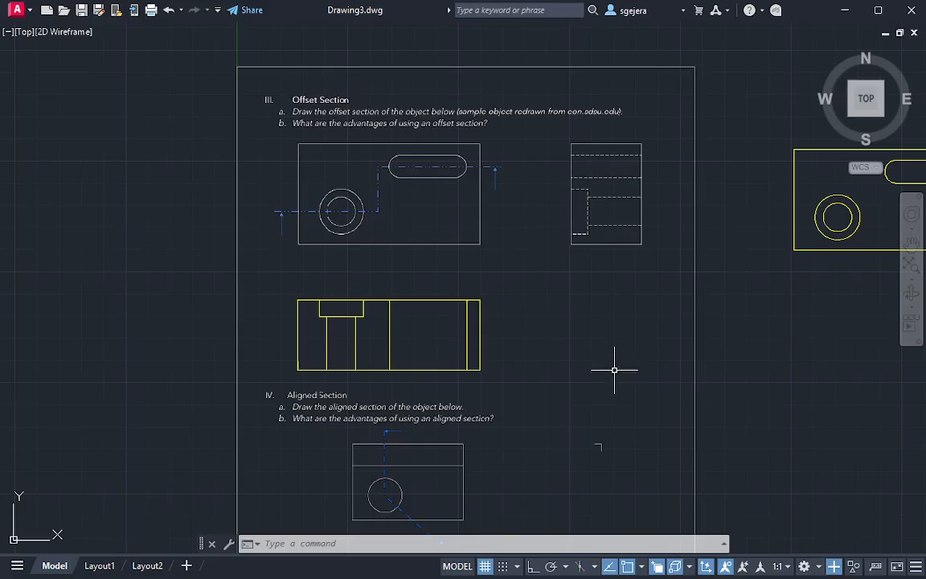
pyautogui.moveTo(837, 294); pyautogui.dragTo(630, 321, button='middle')
pyautogui.scroll(2, 132, 399)
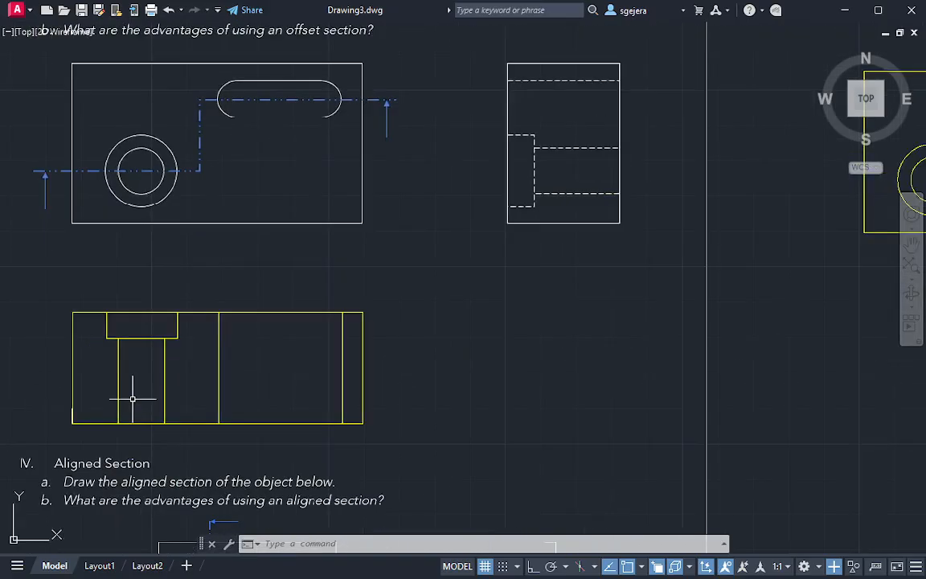
pyautogui.moveTo(132, 399); pyautogui.dragTo(213, 347, button='middle')
pyautogui.scroll(2, 184, 335)
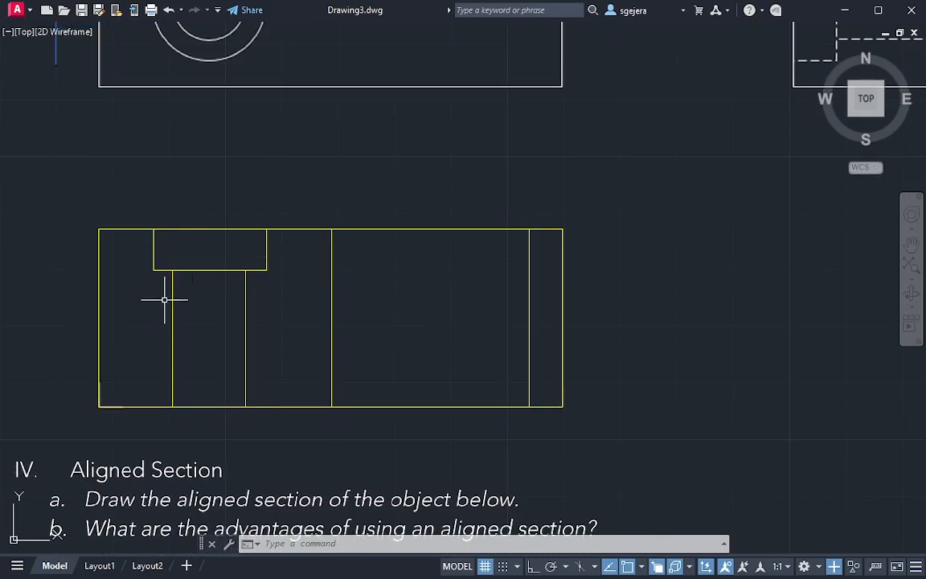
pyautogui.press('Escape')
pyautogui.press('Escape')
pyautogui.press('Escape')
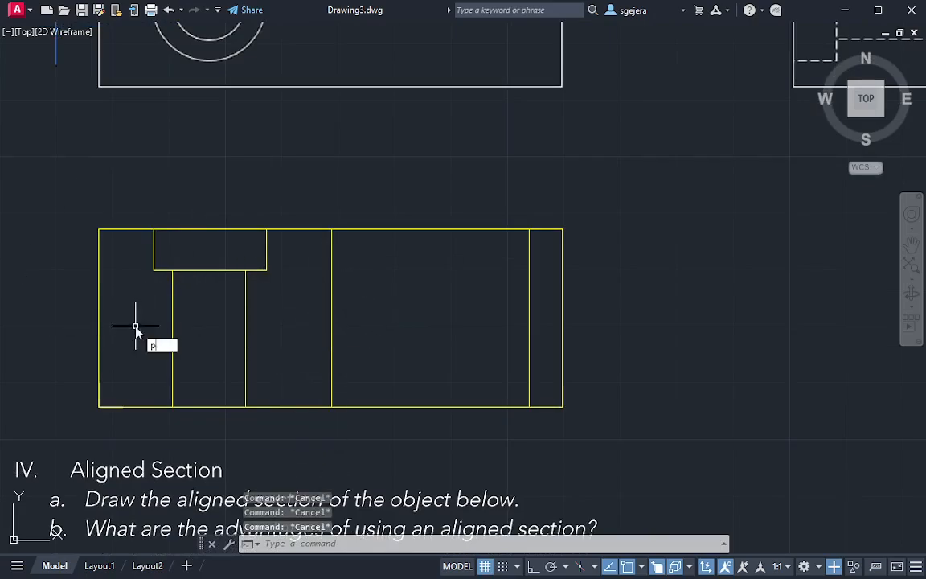
pyautogui.write('l')
pyautogui.press('Return')
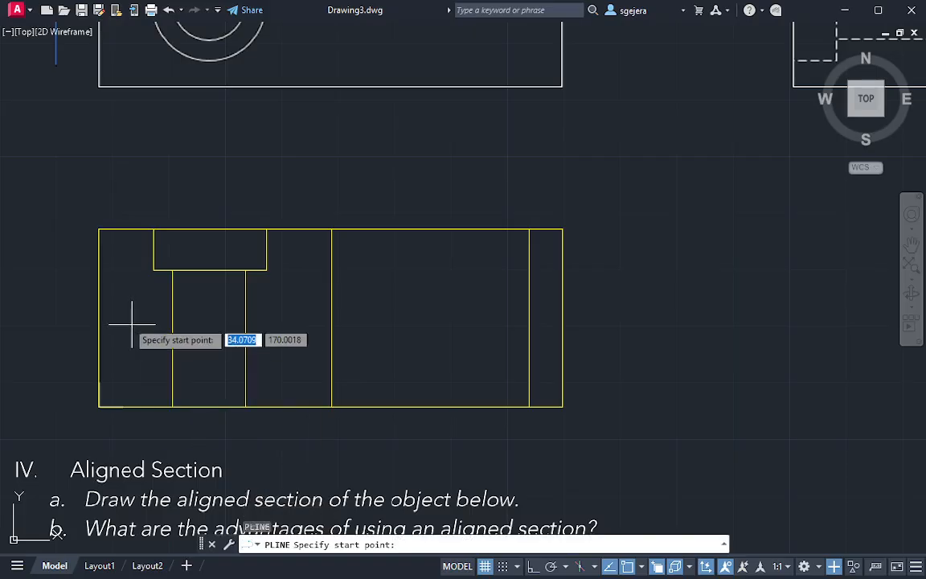
pyautogui.click(99, 229)
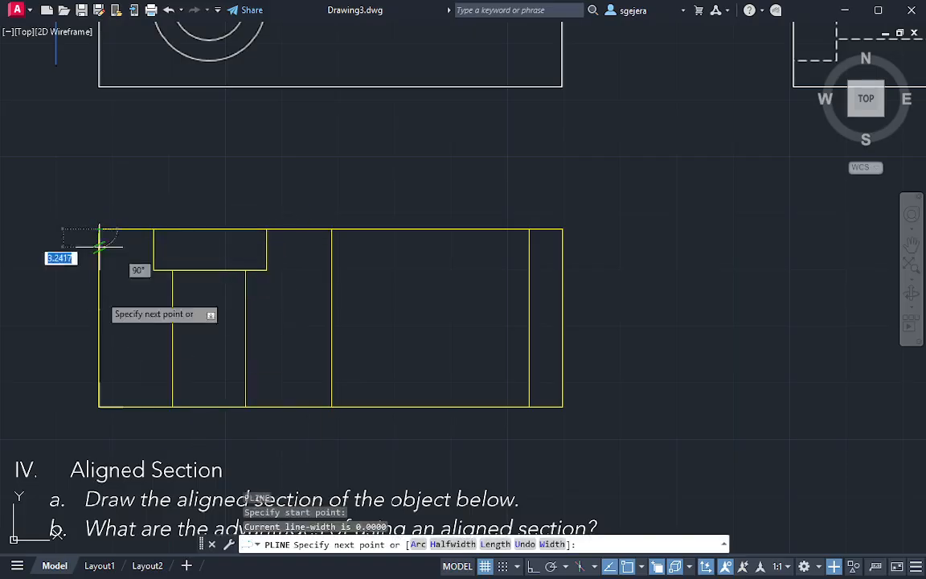
pyautogui.click(99, 406)
pyautogui.click(172, 406)
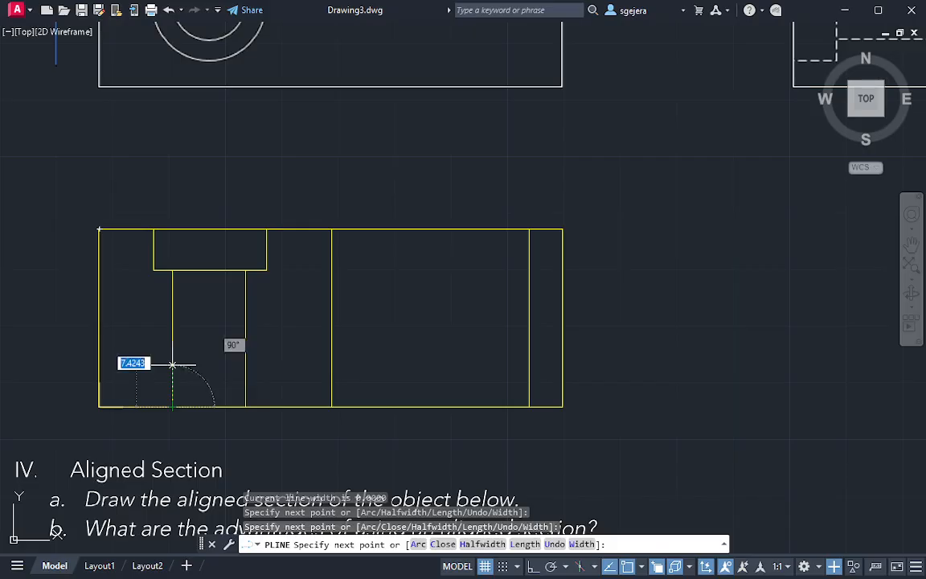
pyautogui.click(172, 270)
pyautogui.click(153, 270)
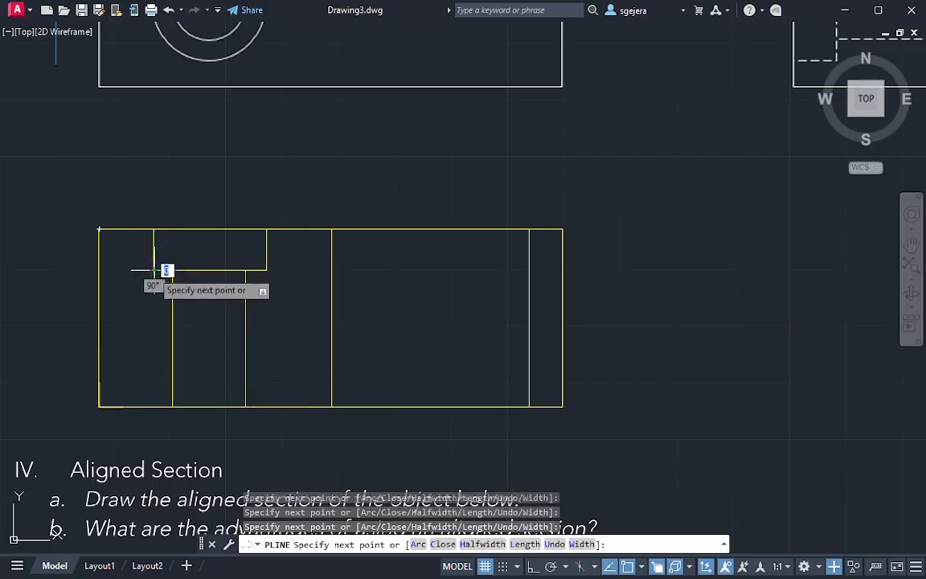
pyautogui.click(154, 229)
pyautogui.press('Return')
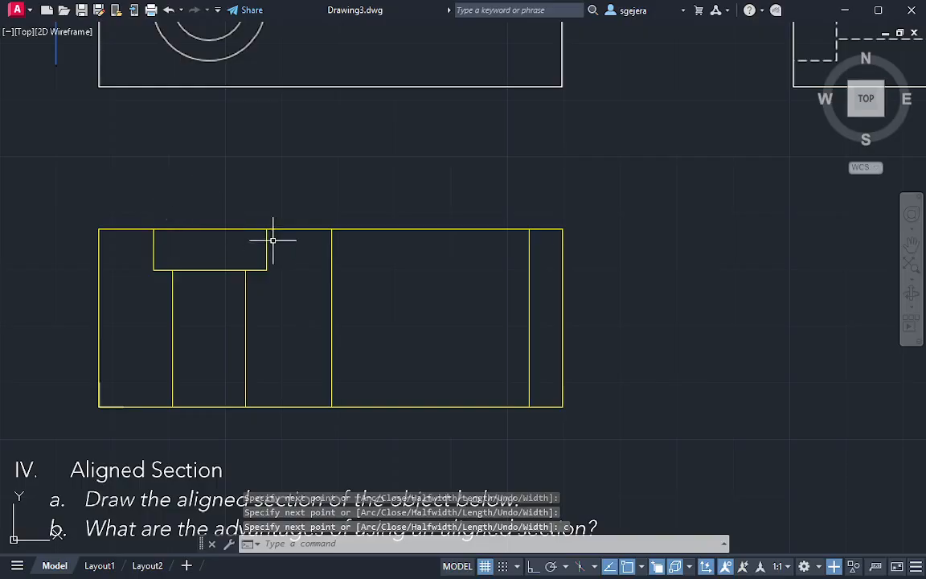
# Trace a closed polyline around the solid region between the counterbored hole and the slot's left line
pyautogui.write('pl')
pyautogui.press('Return')
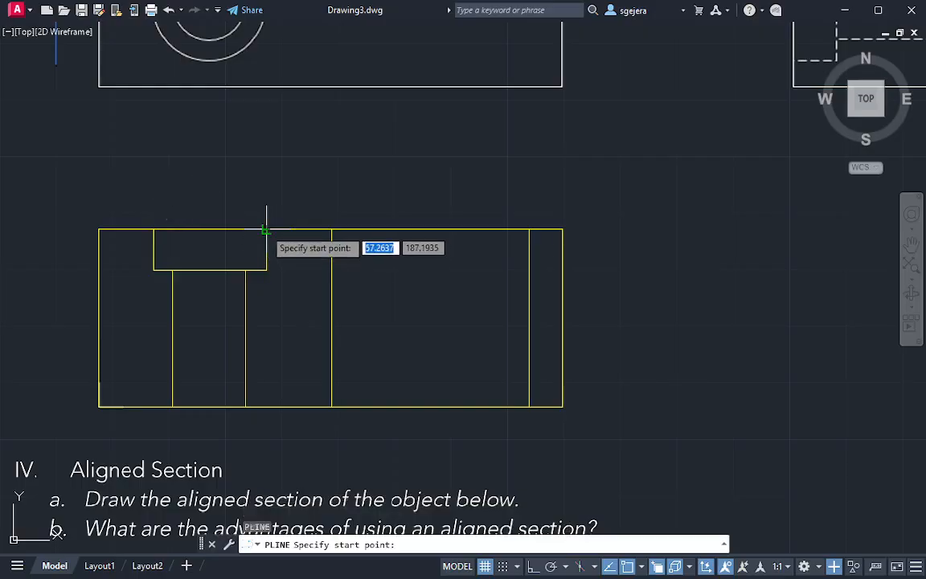
pyautogui.click(267, 230)
pyautogui.click(267, 270)
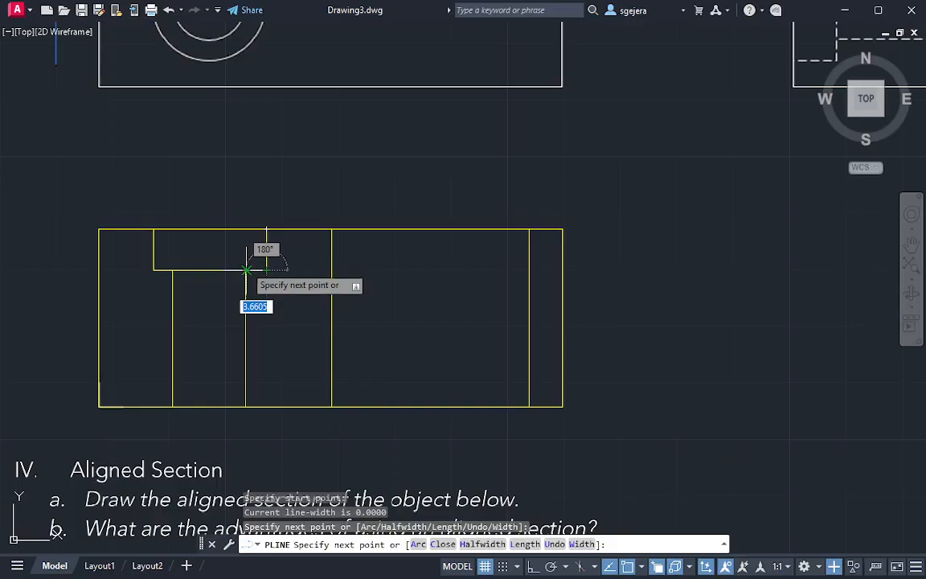
pyautogui.click(246, 271)
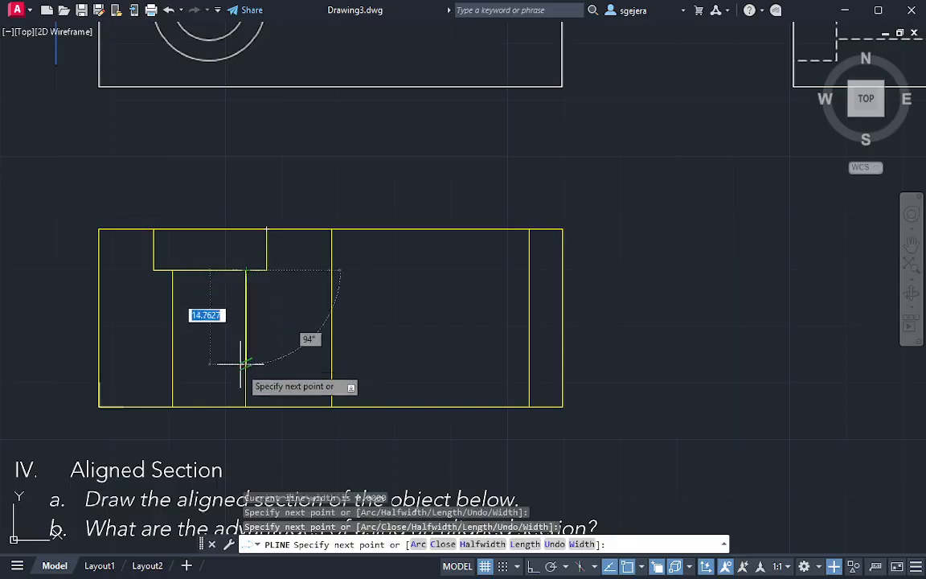
pyautogui.click(246, 407)
pyautogui.click(331, 406)
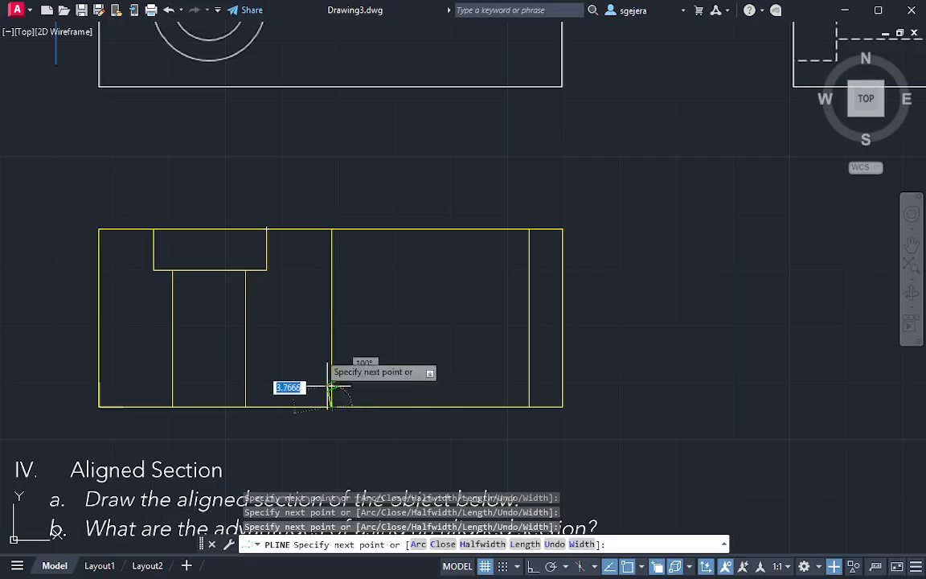
pyautogui.click(330, 230)
pyautogui.press('Return')
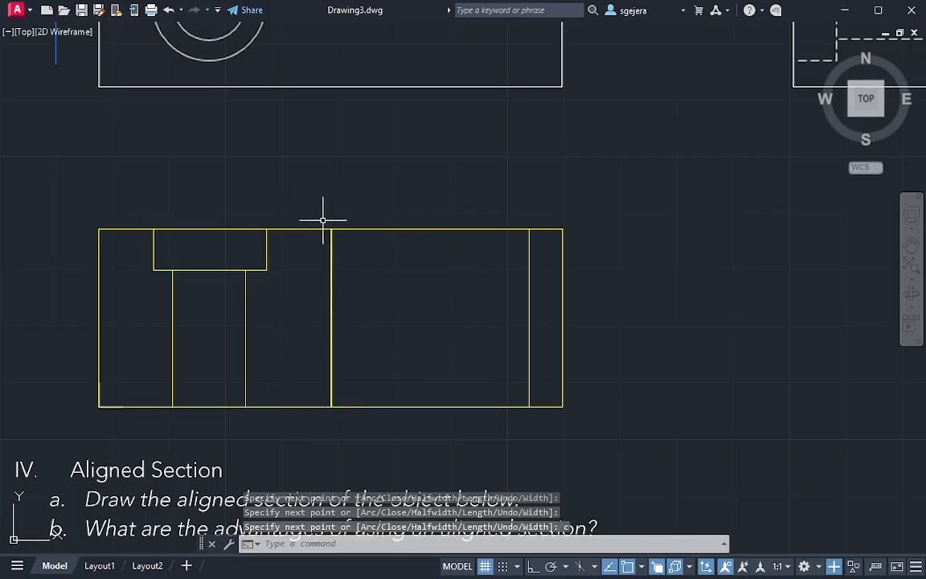
pyautogui.click(264, 268)
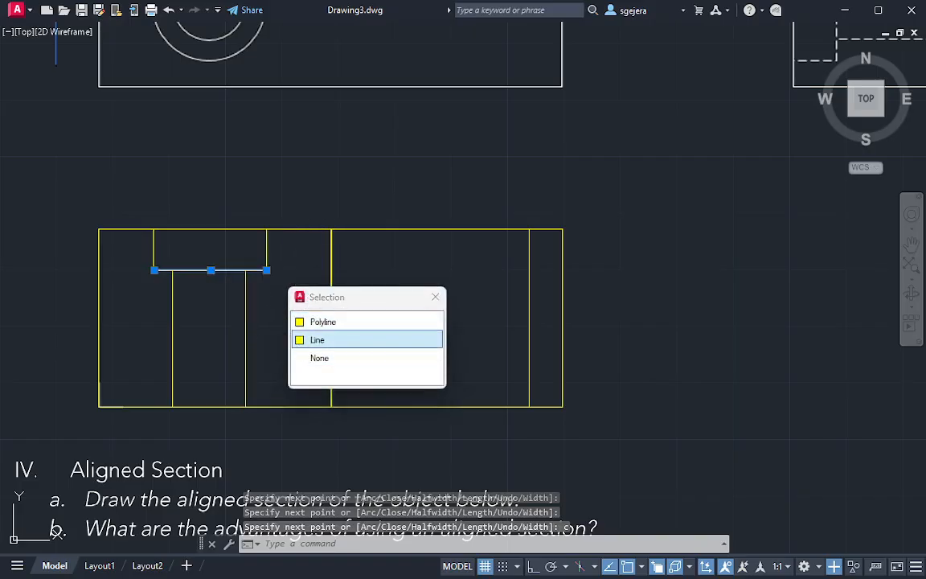
pyautogui.press('Escape')
pyautogui.click(172, 304)
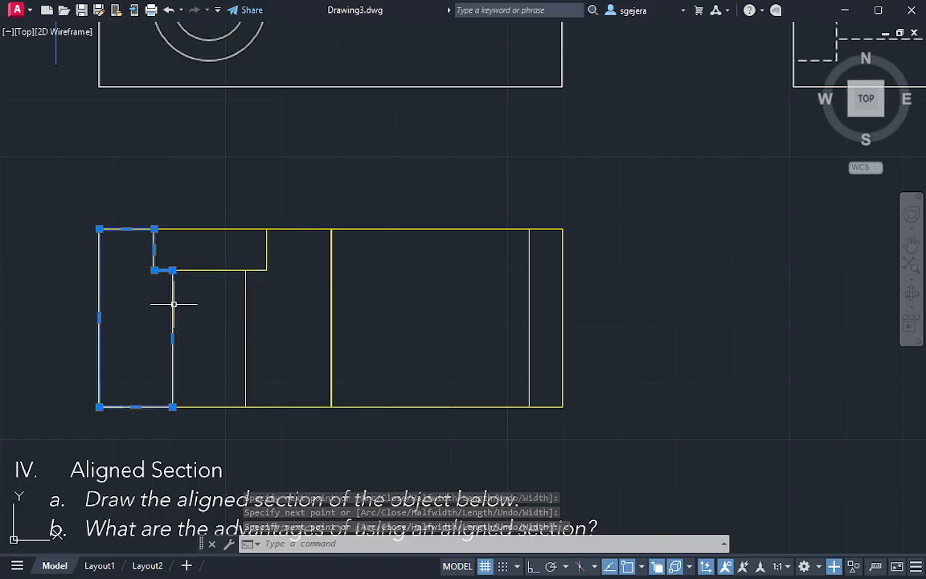
pyautogui.moveTo(236, 341); pyautogui.dragTo(237, 343)
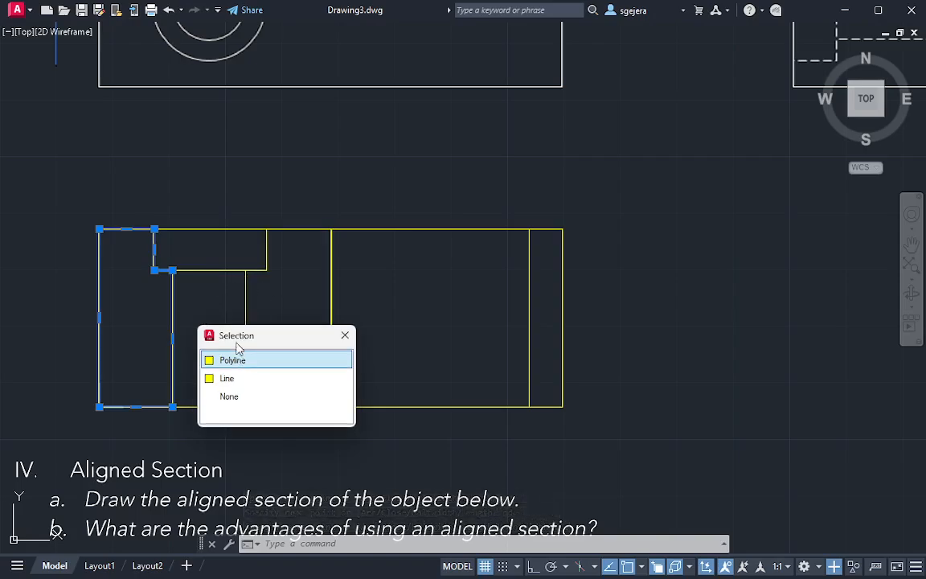
pyautogui.click(241, 361)
pyautogui.click(251, 327)
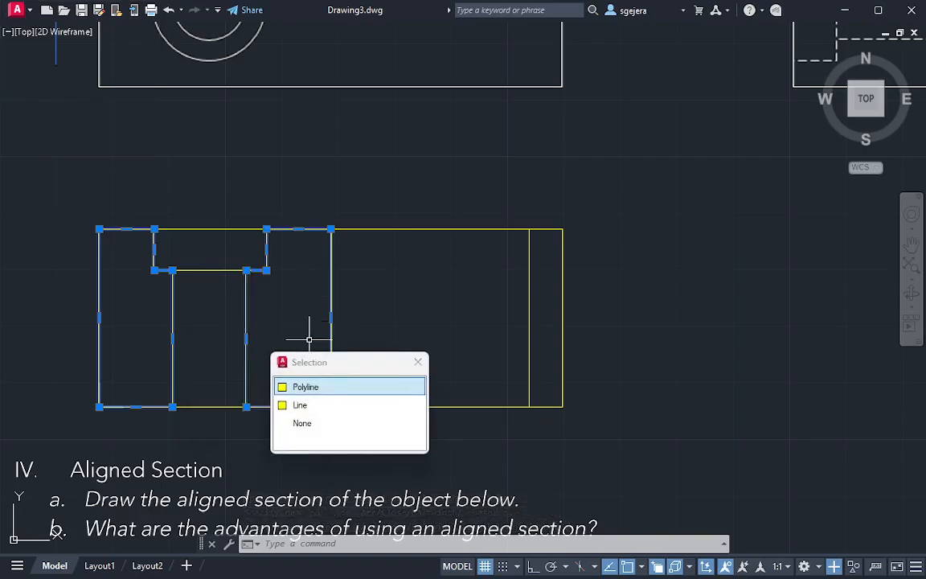
pyautogui.scroll(-2, 328, 278)
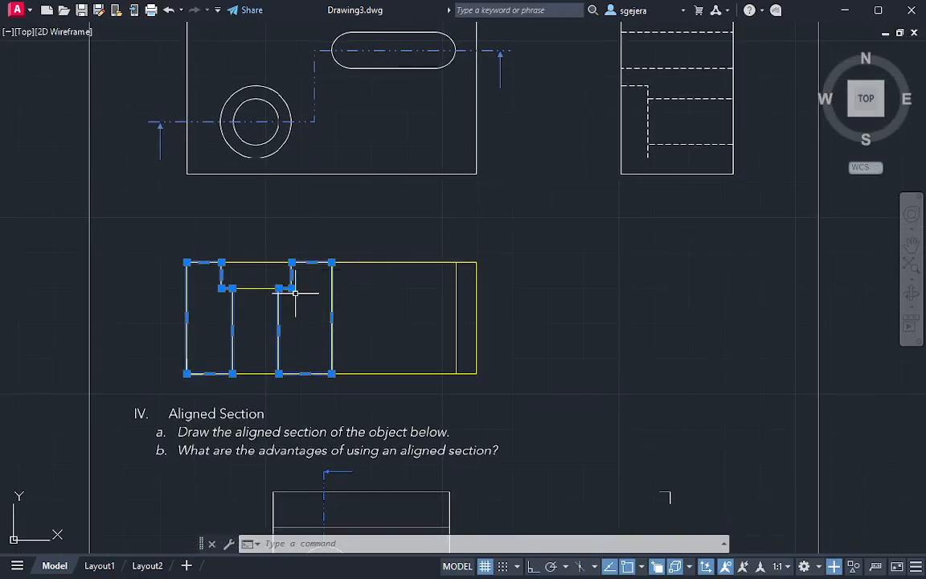
pyautogui.moveTo(317, 194); pyautogui.dragTo(301, 298, button='middle')
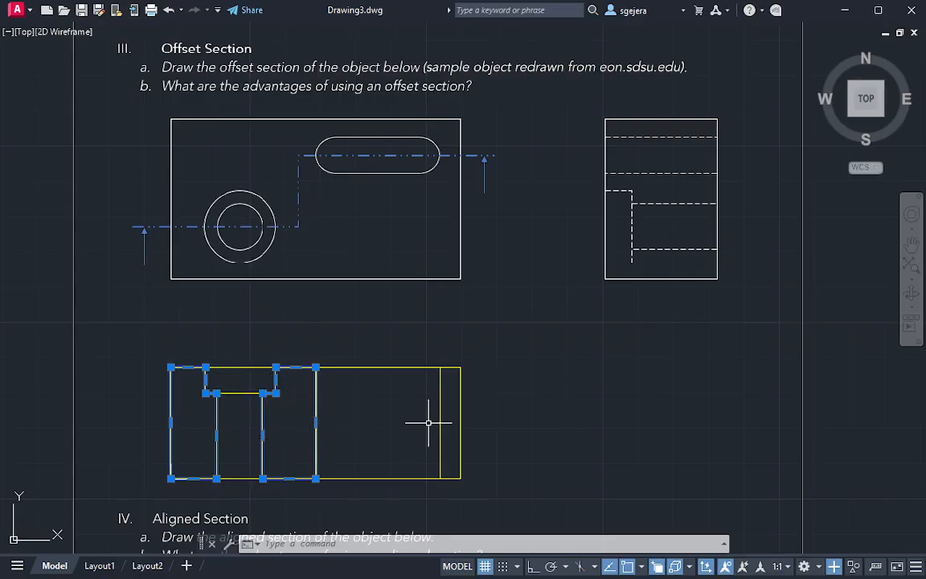
pyautogui.press('Escape')
# Draw a rectangle around the solid region between the slot's right line and the section's right edge
pyautogui.write('rec')
pyautogui.press('Return')
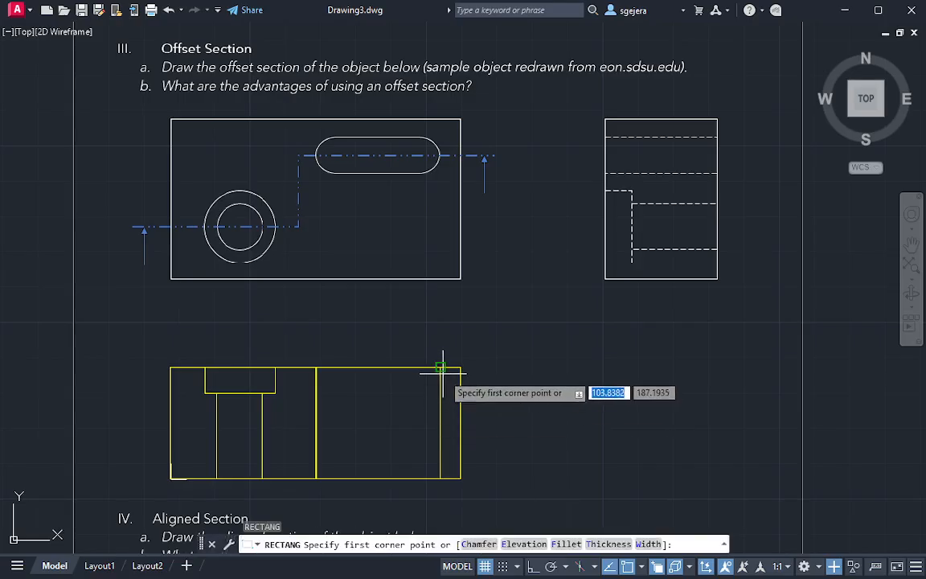
pyautogui.click(440, 367)
pyautogui.press('Escape')
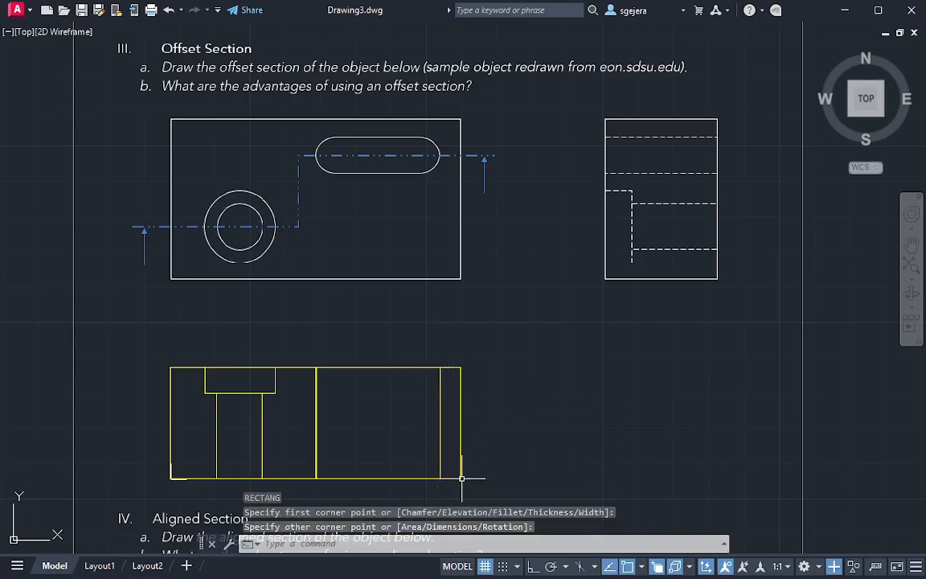
# Try to apply Hatch Edit to the three closed outlines of the section's solid regions
pyautogui.click(464, 426)
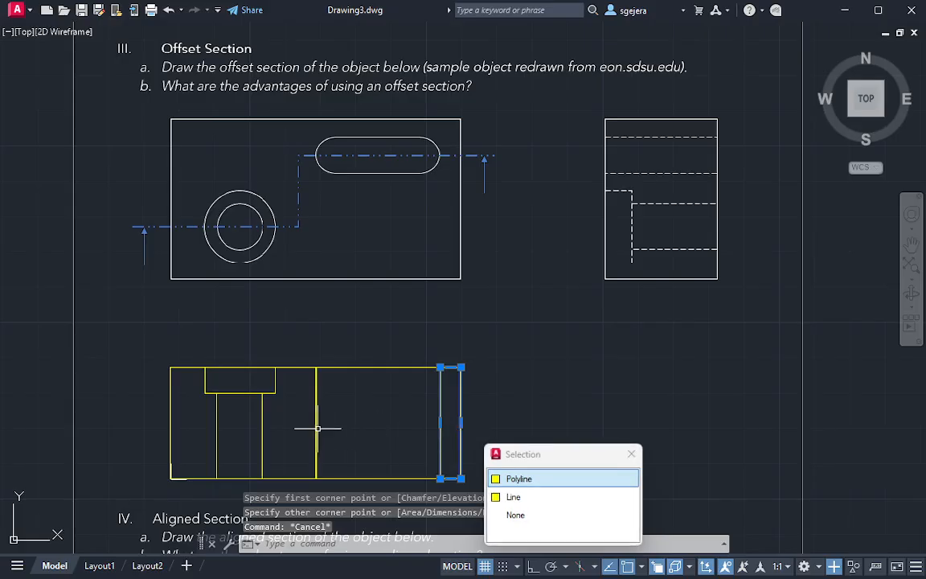
pyautogui.press('Escape')
pyautogui.click(442, 429)
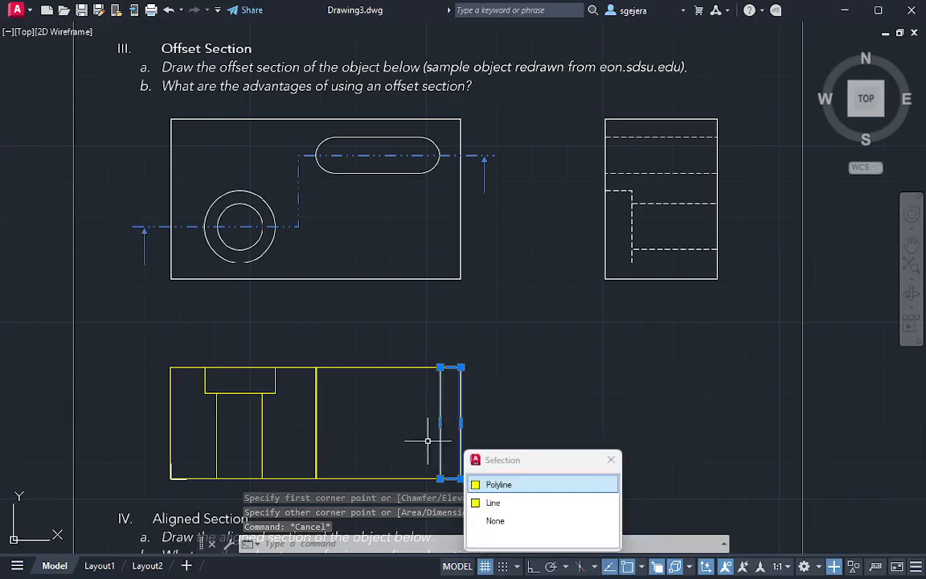
pyautogui.click(318, 429)
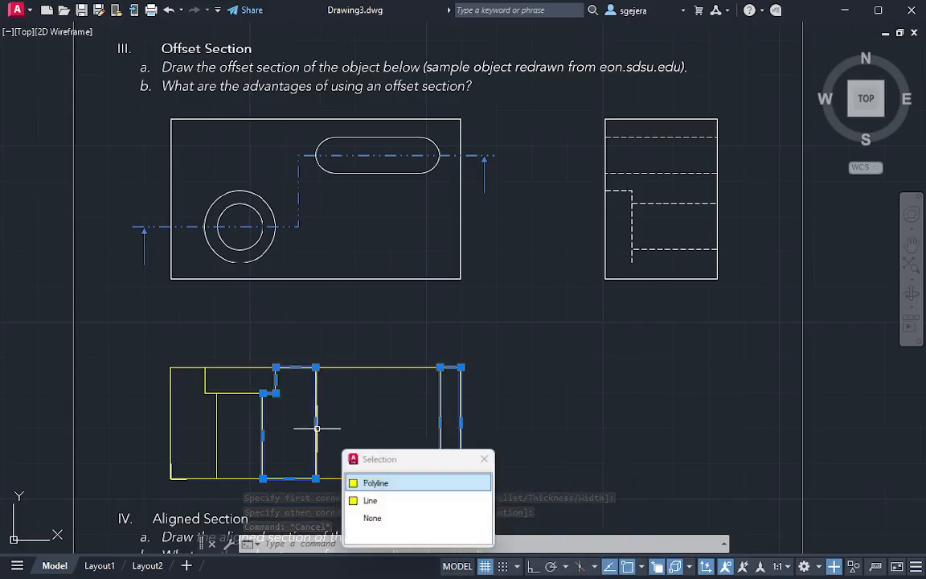
pyautogui.click(217, 429)
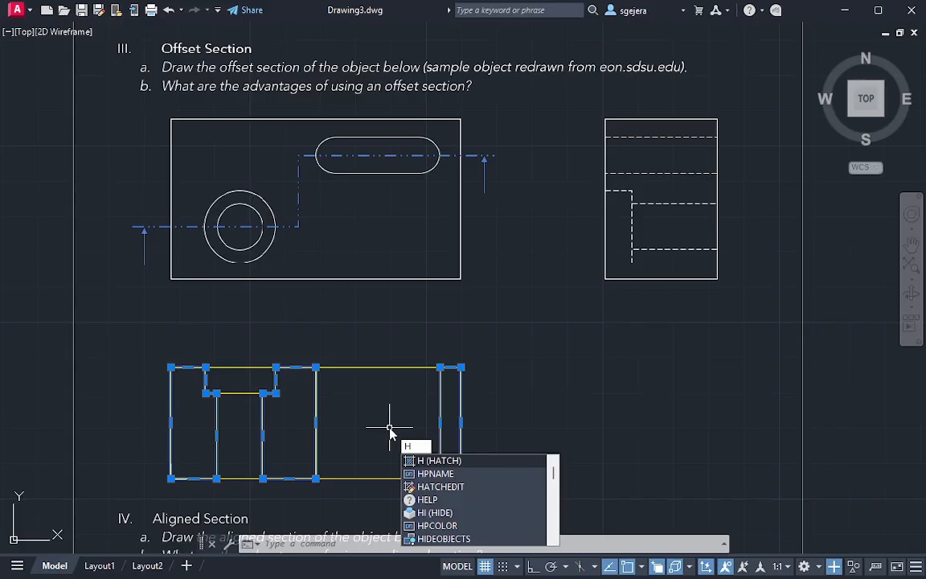
pyautogui.press('Down')
pyautogui.press('Down')
pyautogui.press('Return')
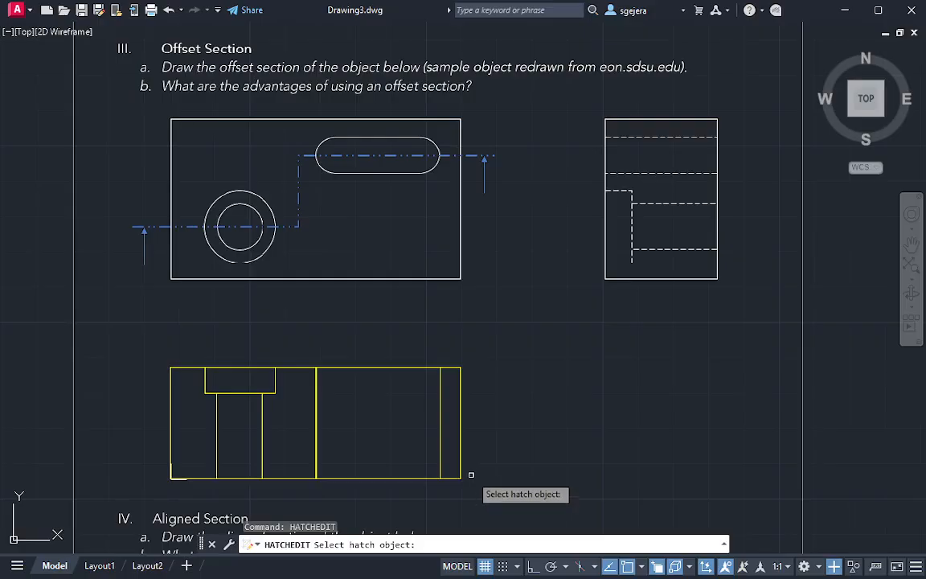
pyautogui.click(461, 451)
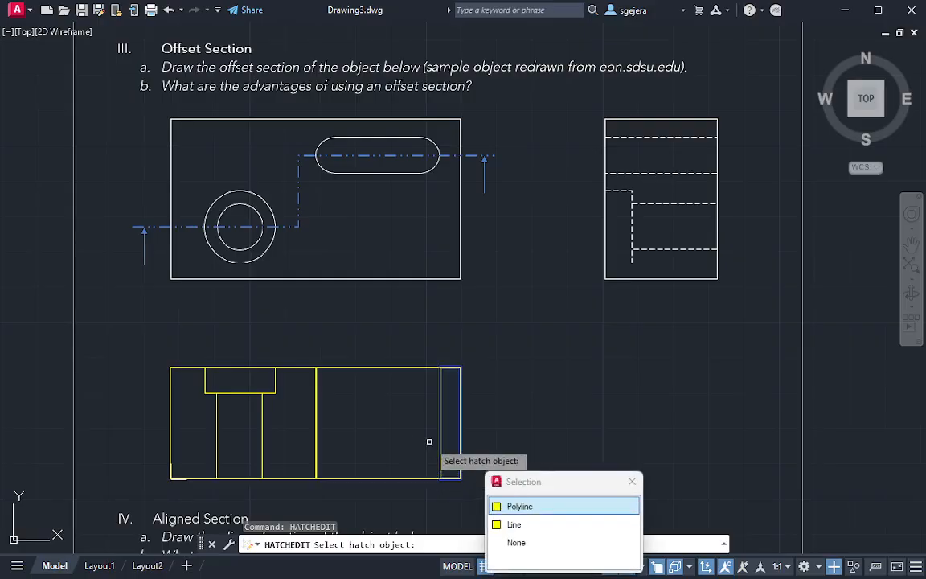
pyautogui.press('Escape')
pyautogui.write('H')
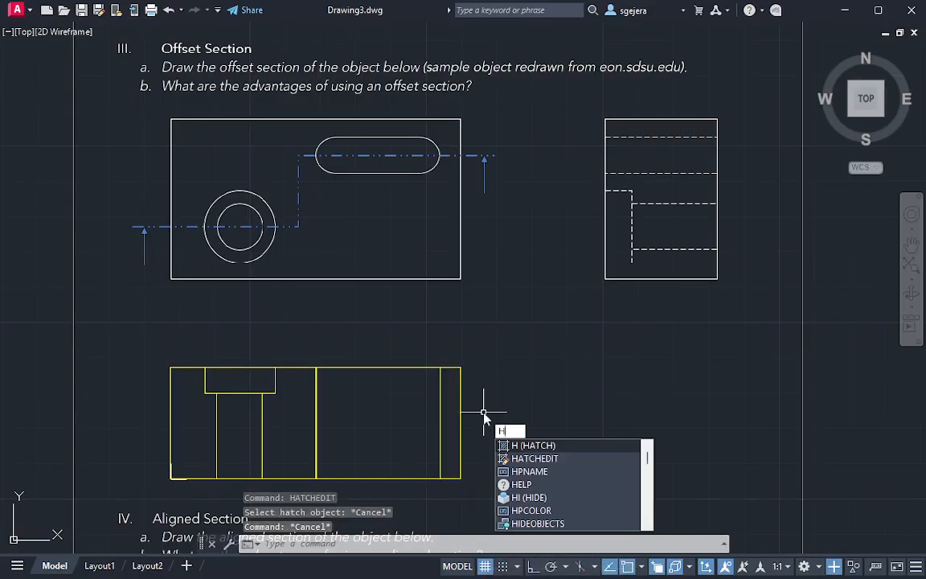
pyautogui.press('Return')
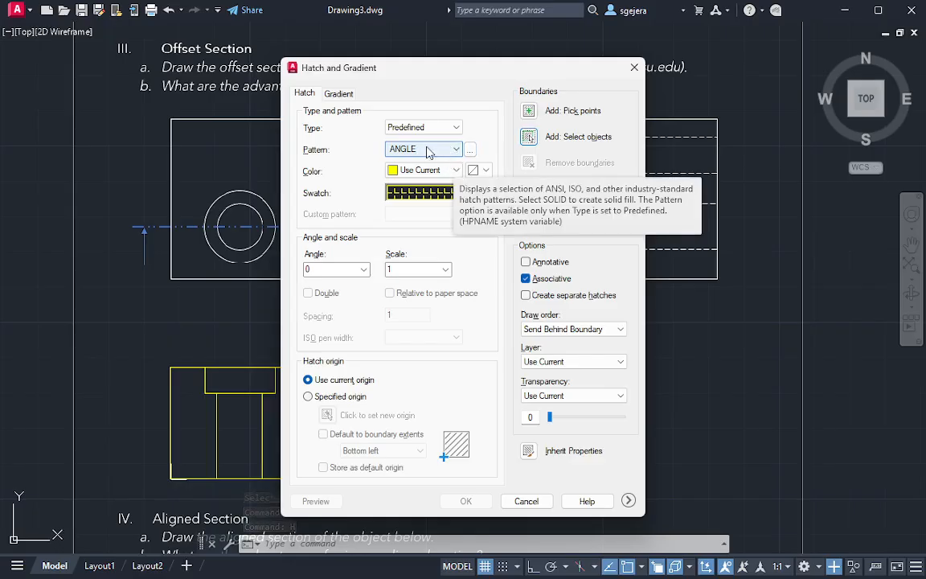
pyautogui.click(634, 67)
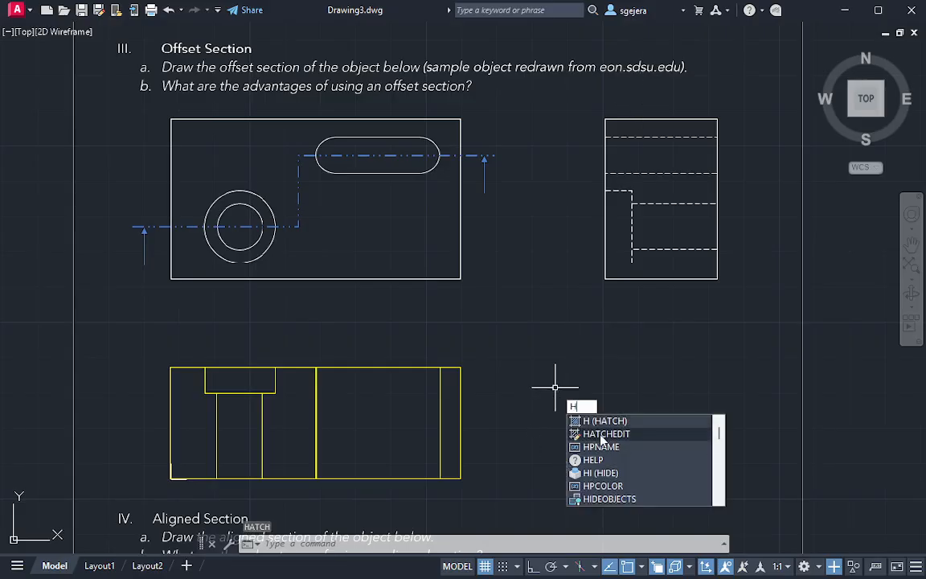
pyautogui.click(601, 433)
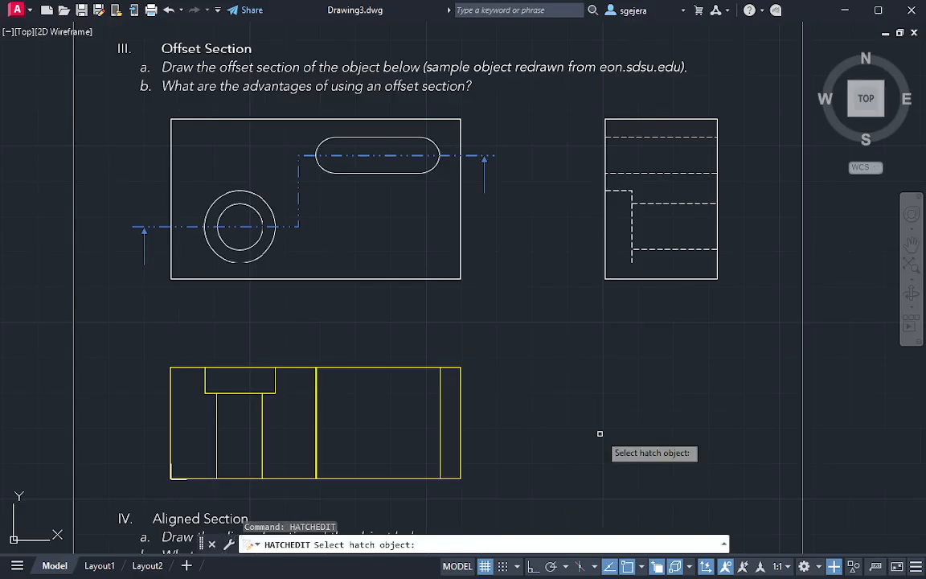
pyautogui.click(459, 408)
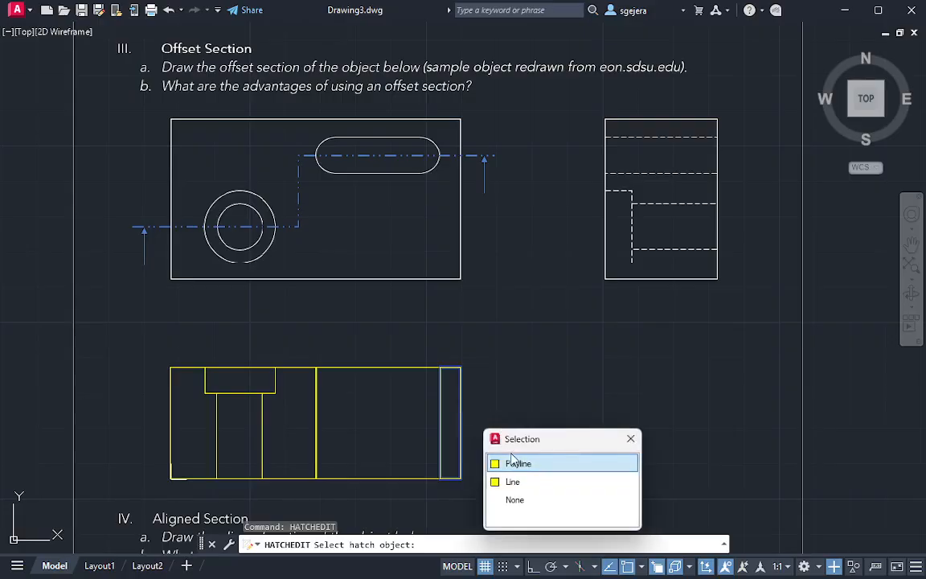
pyautogui.click(499, 451)
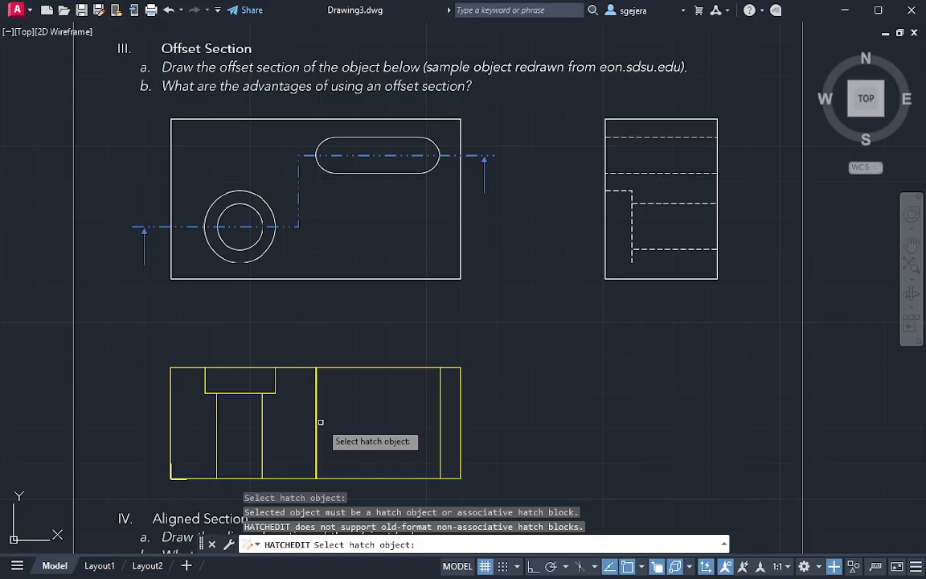
pyautogui.click(263, 430)
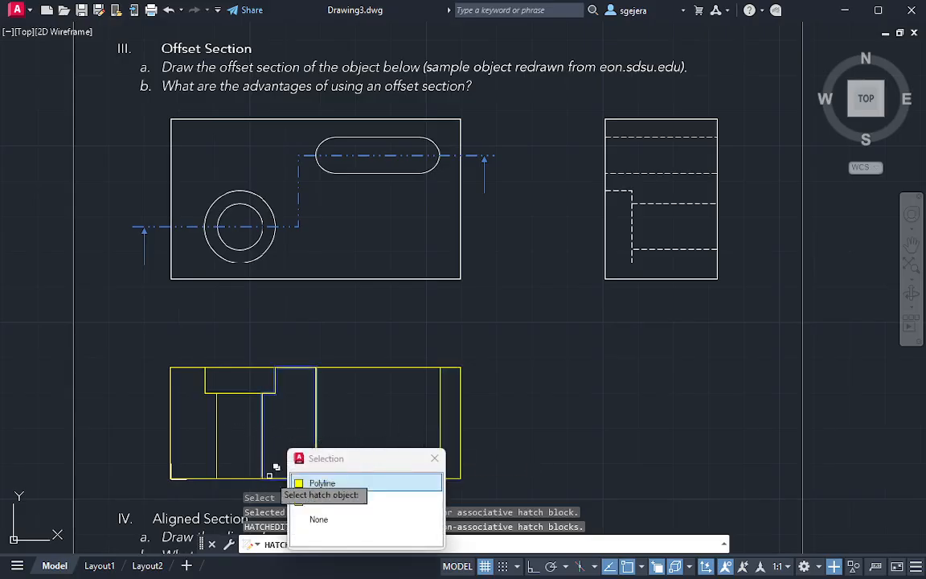
pyautogui.press('Escape')
pyautogui.press('Escape')
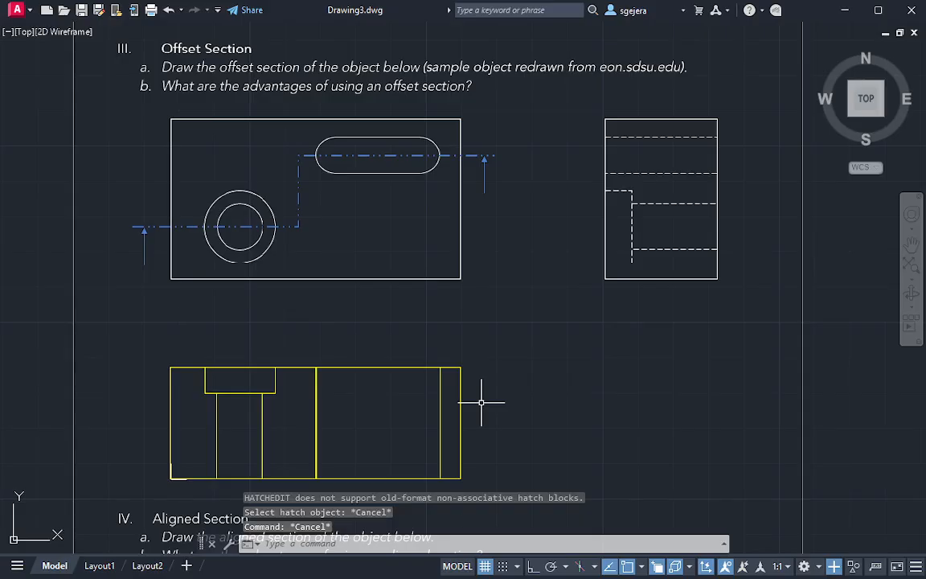
# Hatch the section's three solid regions with the ANSI31 pattern, using their closed outlines as boundary objects
pyautogui.press('Return')
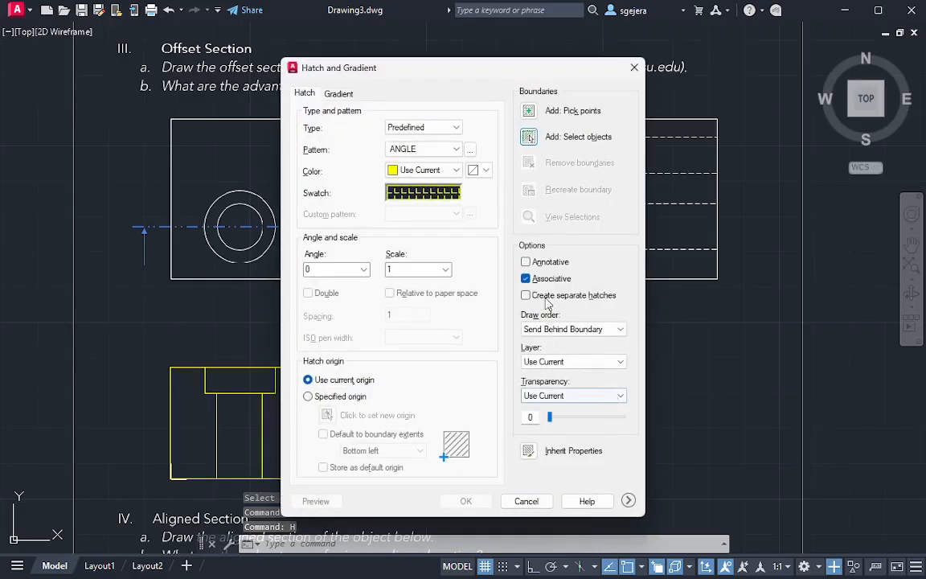
pyautogui.click(439, 151)
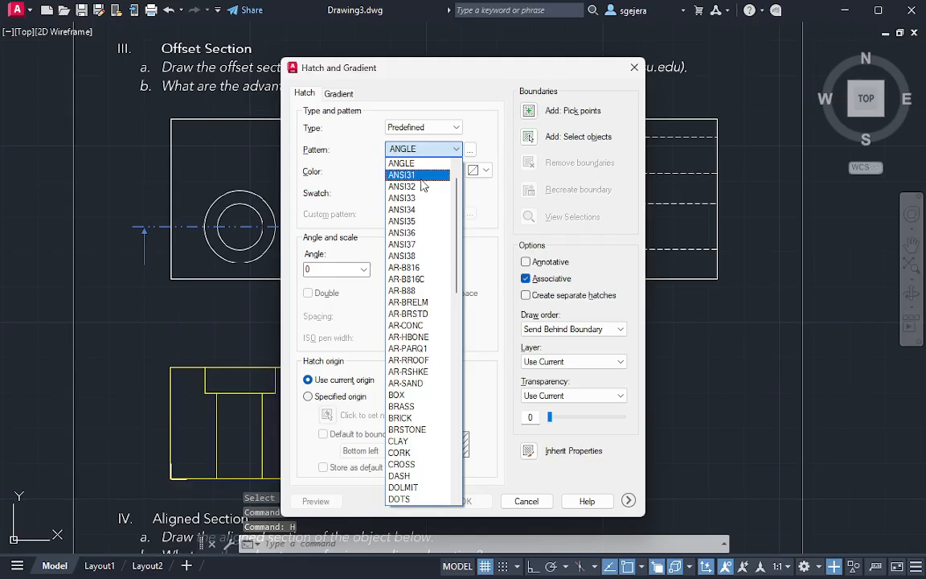
pyautogui.click(426, 176)
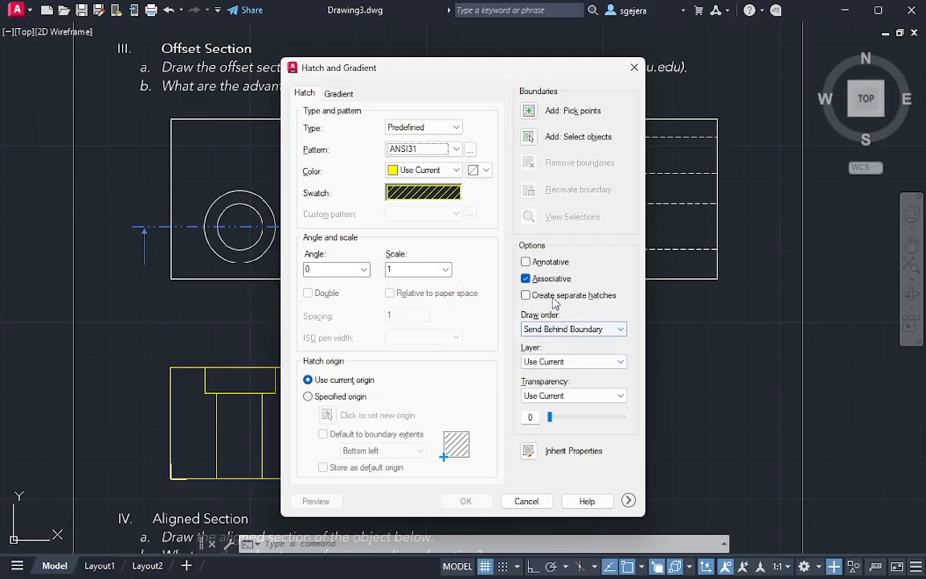
pyautogui.click(529, 137)
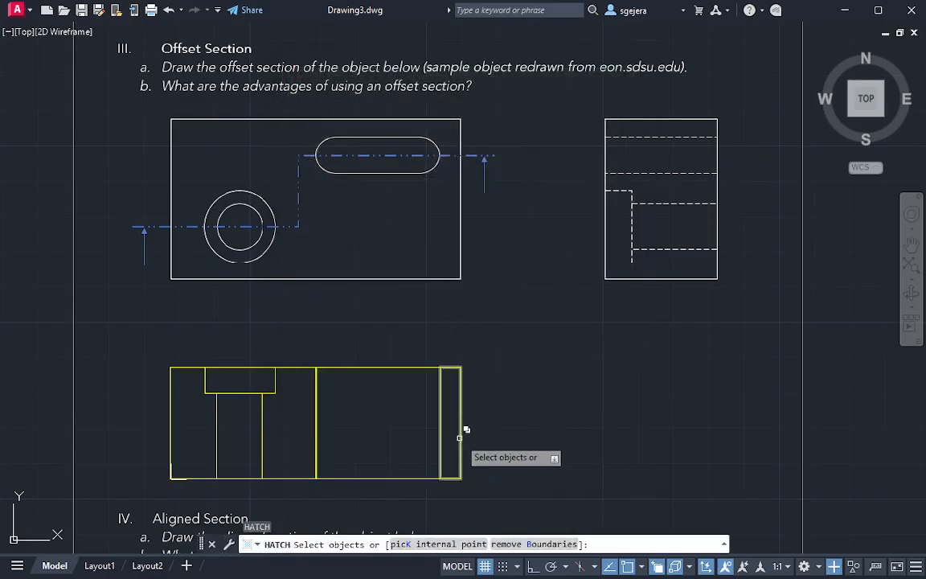
pyautogui.click(460, 440)
pyautogui.click(502, 492)
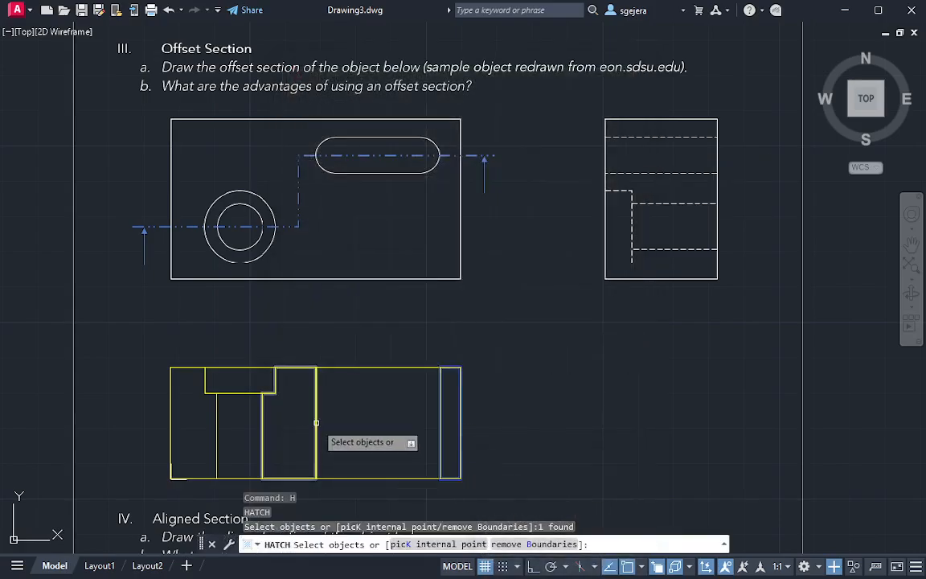
pyautogui.click(278, 379)
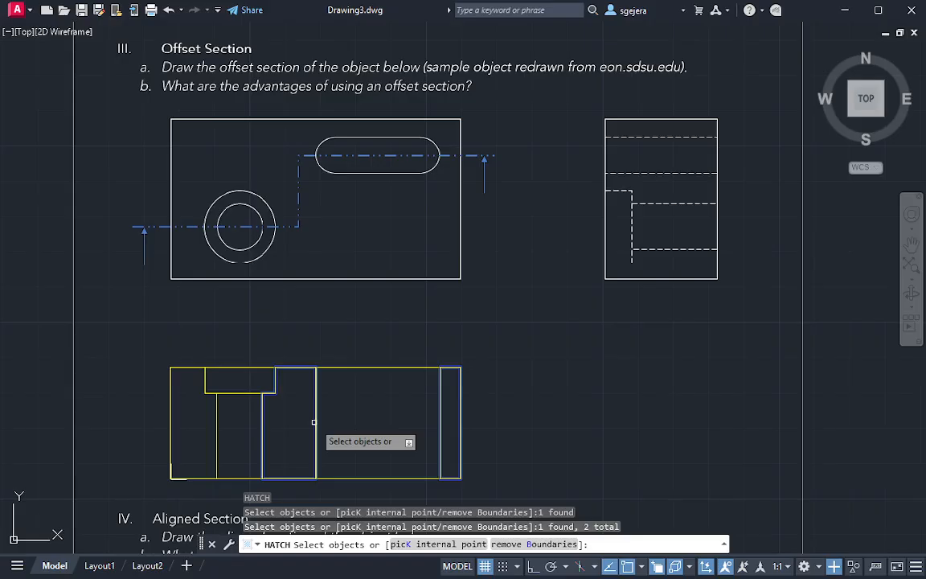
pyautogui.click(217, 428)
pyautogui.click(314, 490)
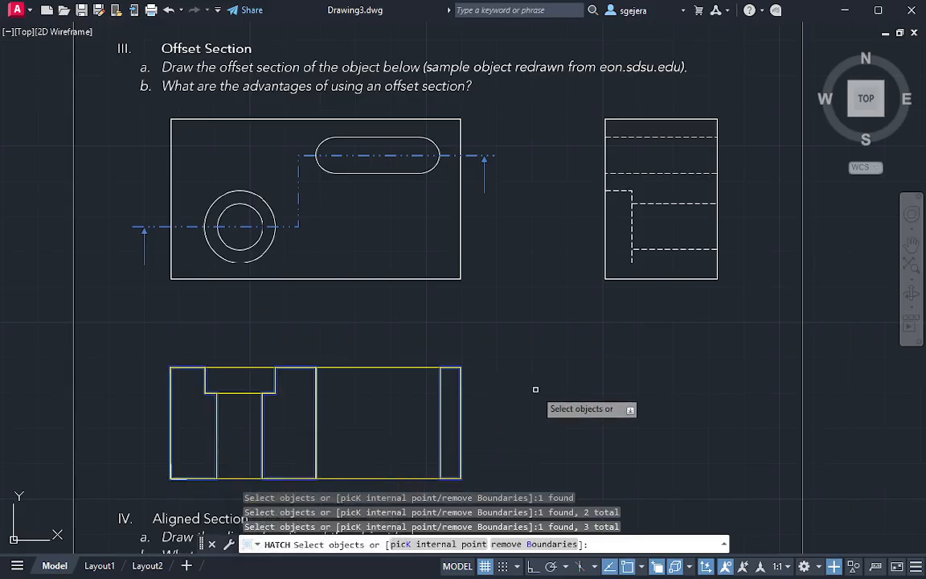
pyautogui.press('Return')
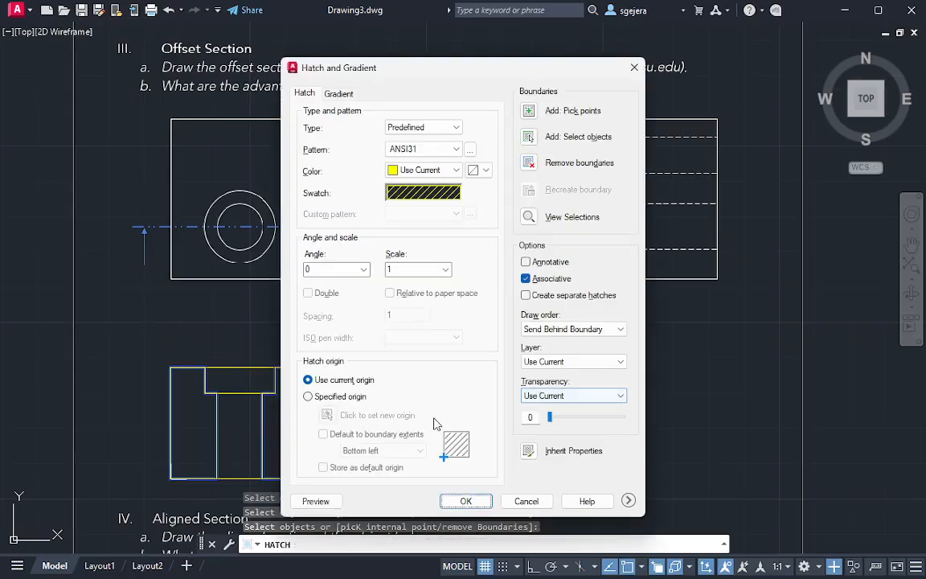
pyautogui.click(466, 501)
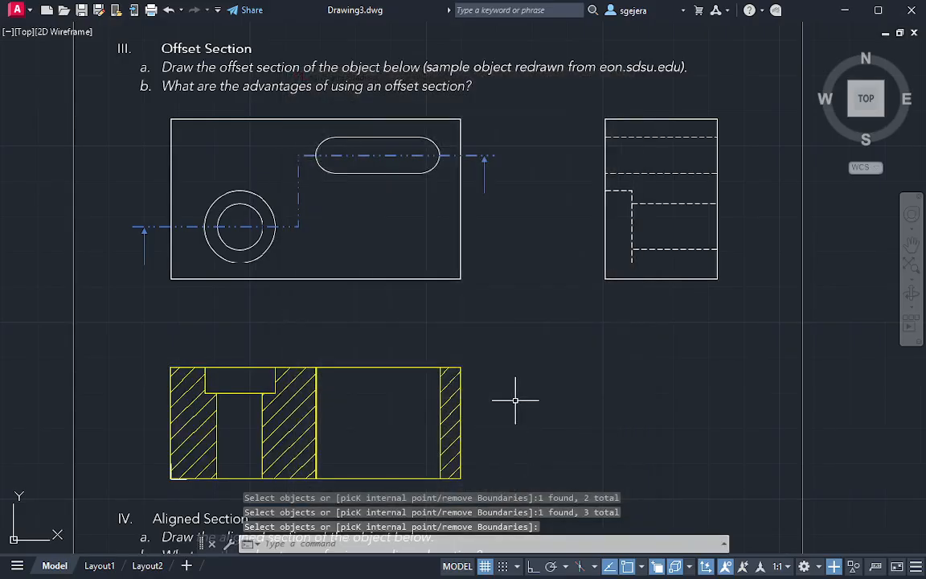
# Add a centerline between the two vertical lines of the narrow hole in the offset section
pyautogui.moveTo(437, 351); pyautogui.dragTo(461, 262, button='middle')
pyautogui.scroll(2, 483, 322)
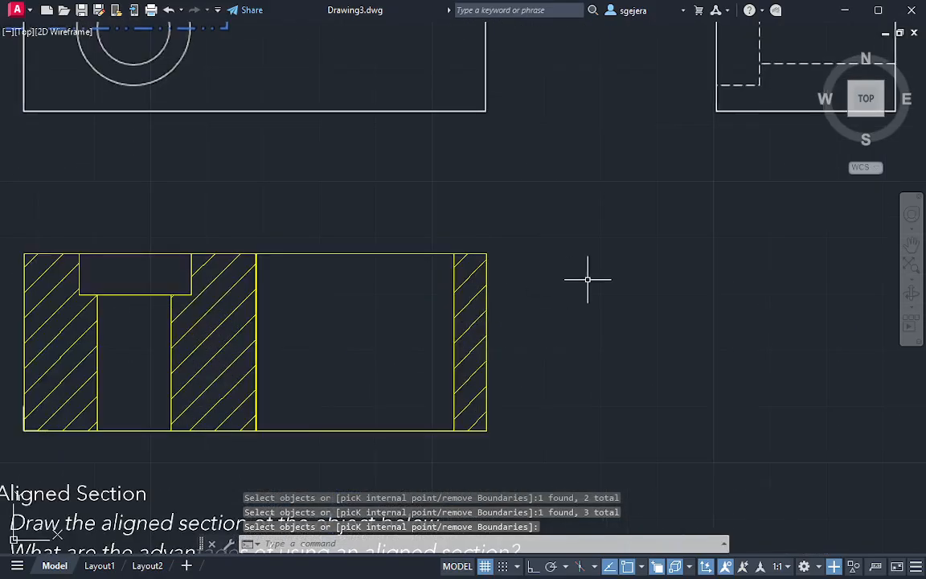
pyautogui.scroll(-2, 563, 304)
pyautogui.moveTo(564, 326); pyautogui.dragTo(537, 335, button='middle')
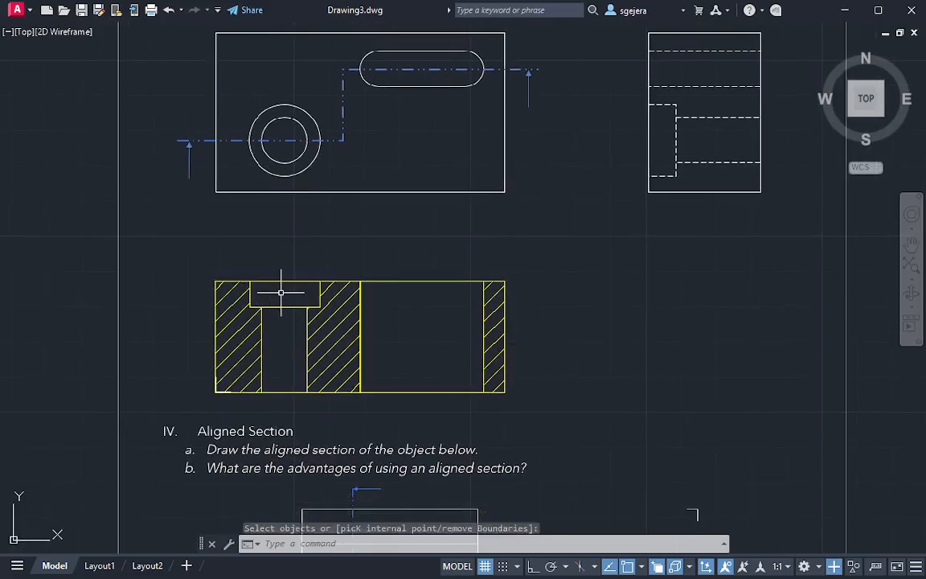
pyautogui.press('Escape')
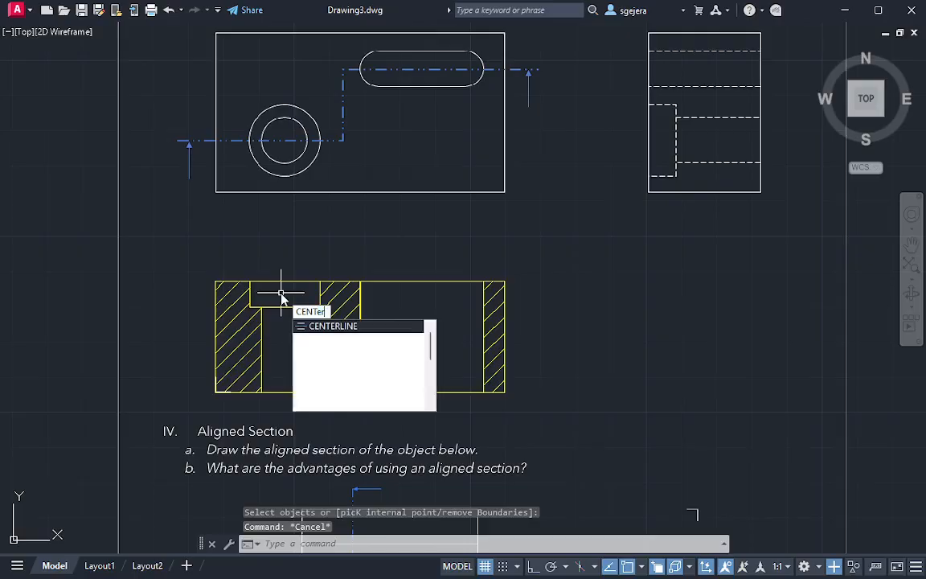
pyautogui.press('Return')
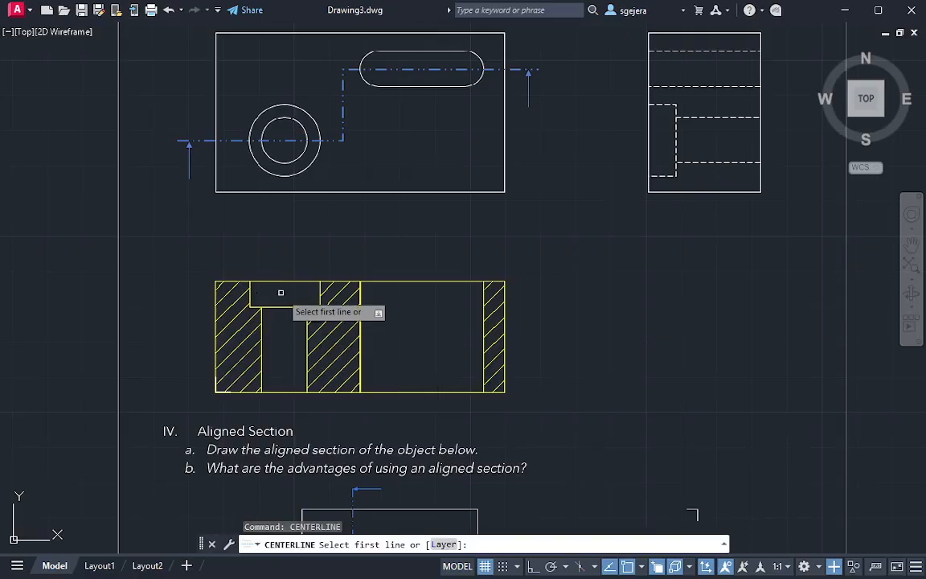
pyautogui.click(261, 354)
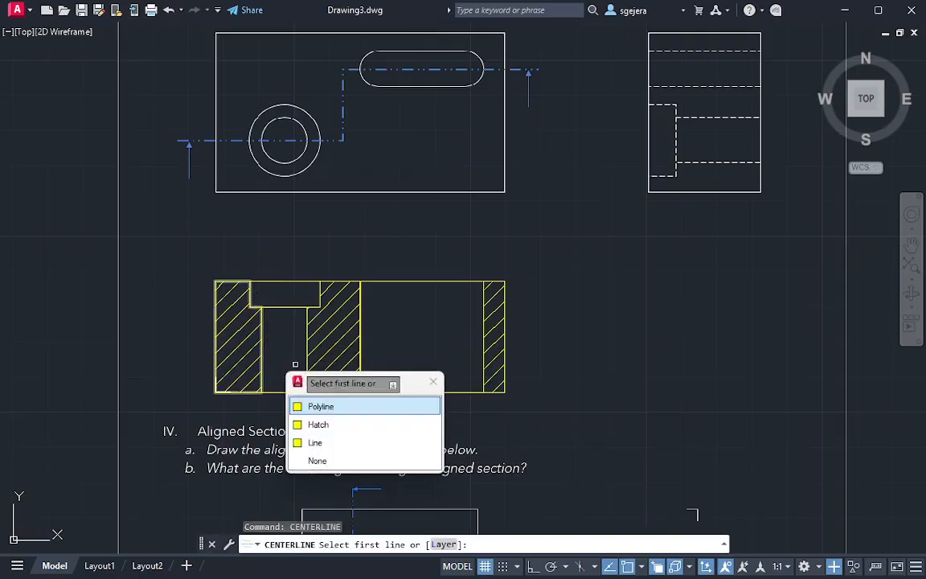
pyautogui.click(315, 442)
pyautogui.click(309, 353)
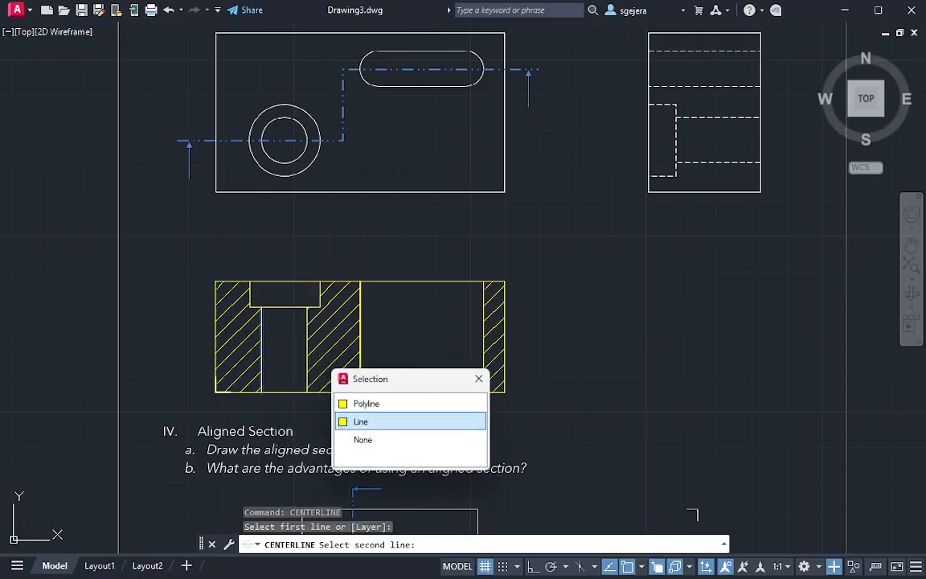
pyautogui.click(360, 422)
pyautogui.scroll(3, 288, 312)
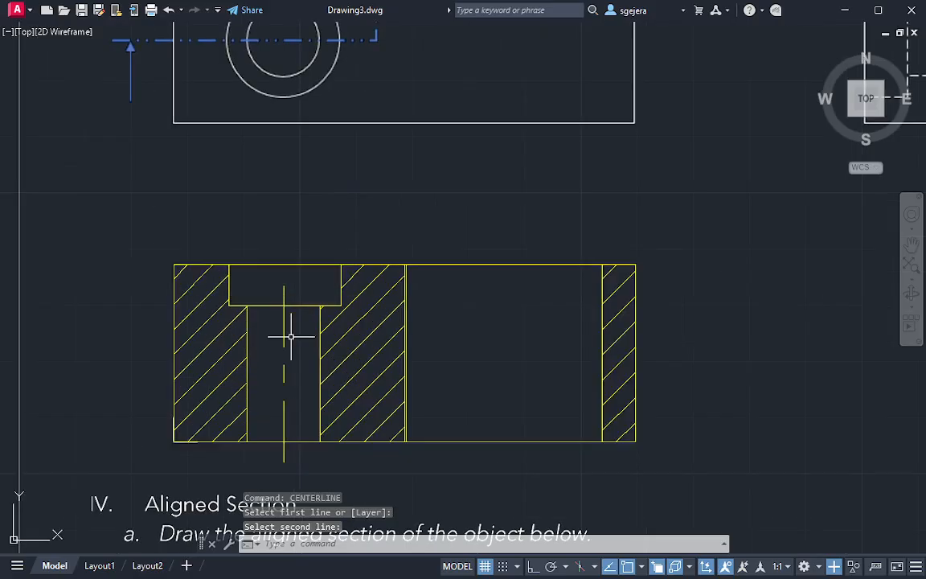
# Add a centerline between the two side lines of the counterbore in the offset section
pyautogui.moveTo(290, 336); pyautogui.dragTo(275, 310, button='middle')
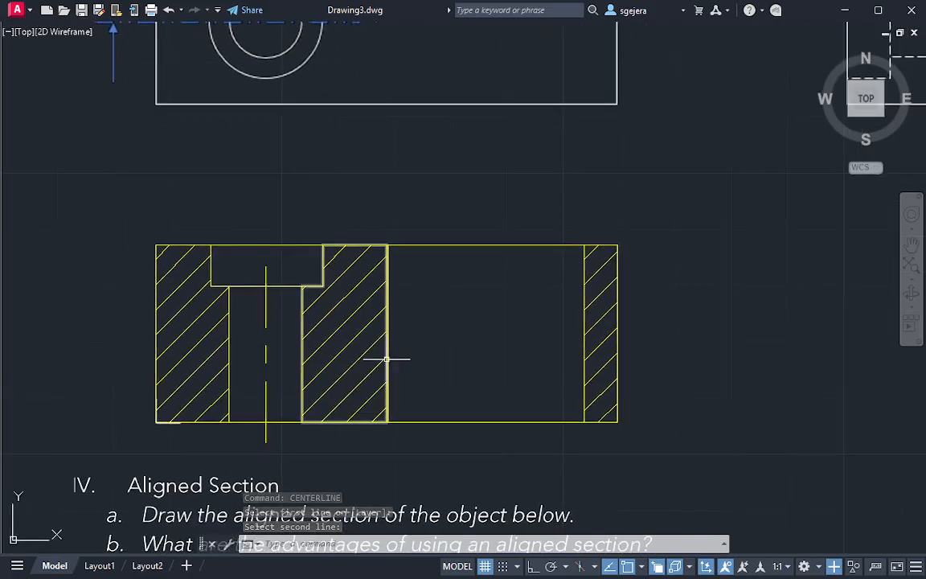
pyautogui.moveTo(335, 281); pyautogui.dragTo(308, 293, button='middle')
pyautogui.write('cente')
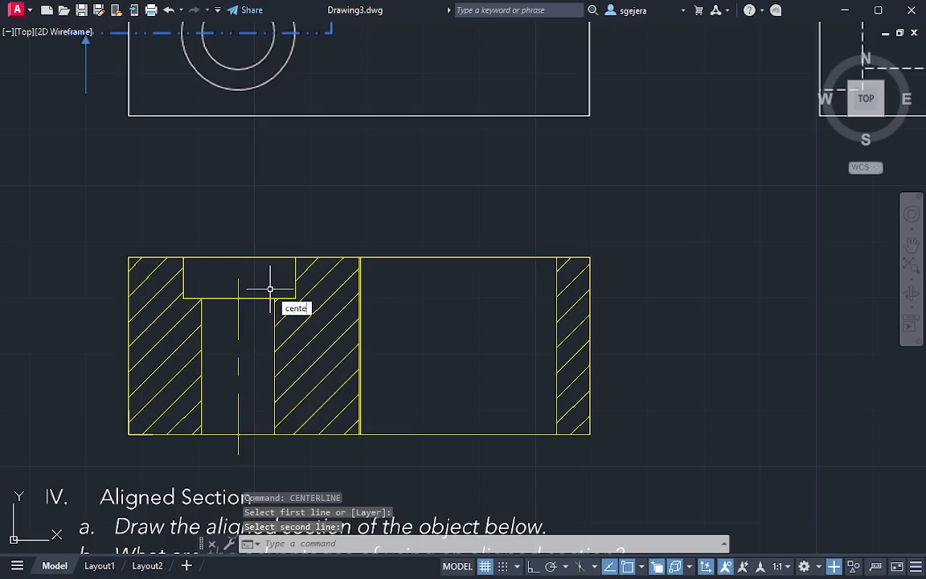
pyautogui.write('r')
pyautogui.press('Return')
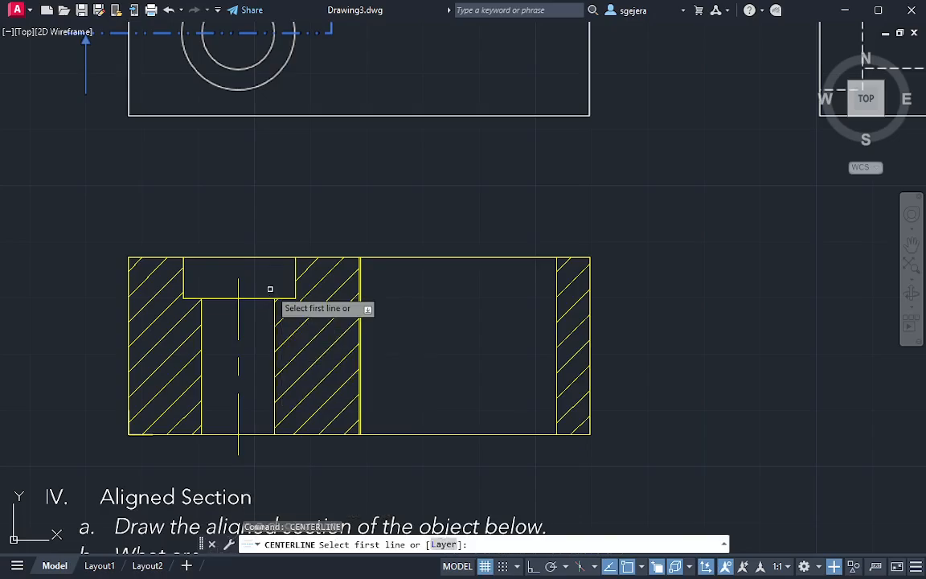
pyautogui.click(184, 278)
pyautogui.click(221, 351)
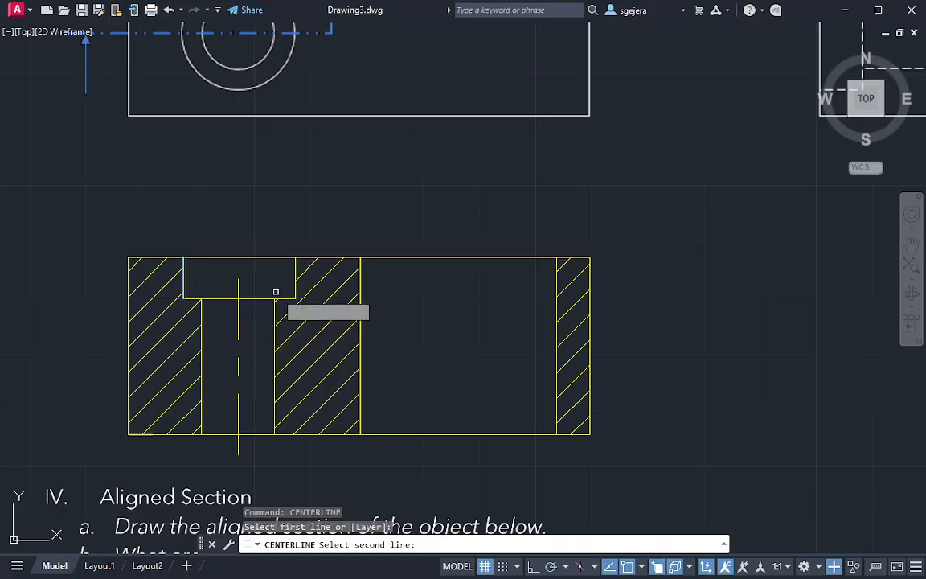
pyautogui.click(296, 265)
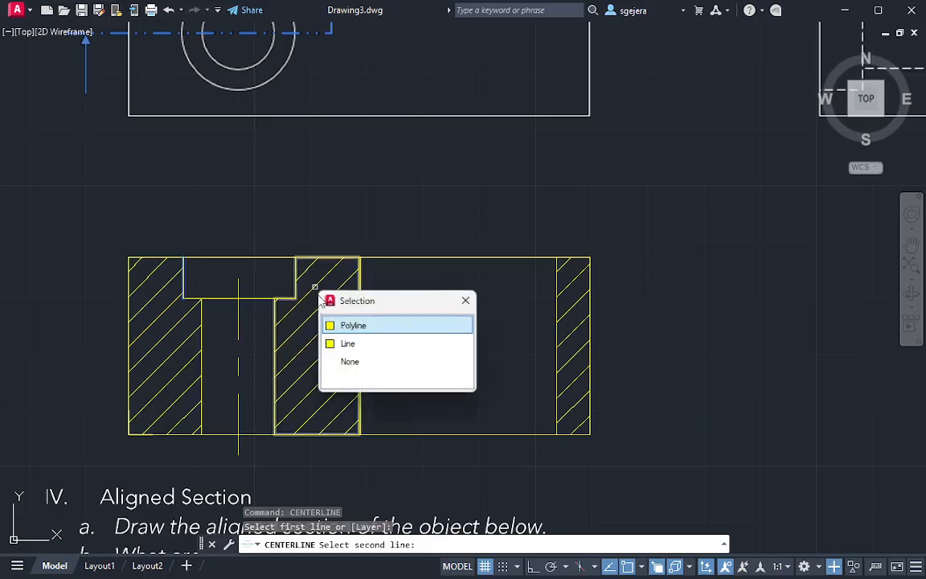
pyautogui.click(338, 343)
# Examine how the counterbore's centerline lines up with the narrow hole's centerline
pyautogui.scroll(4, 242, 278)
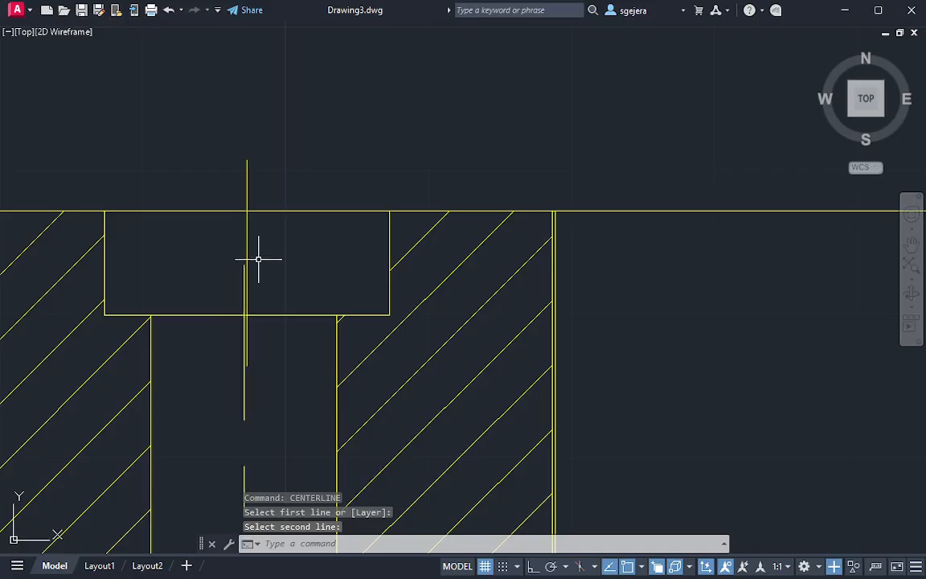
pyautogui.scroll(-4, 304, 257)
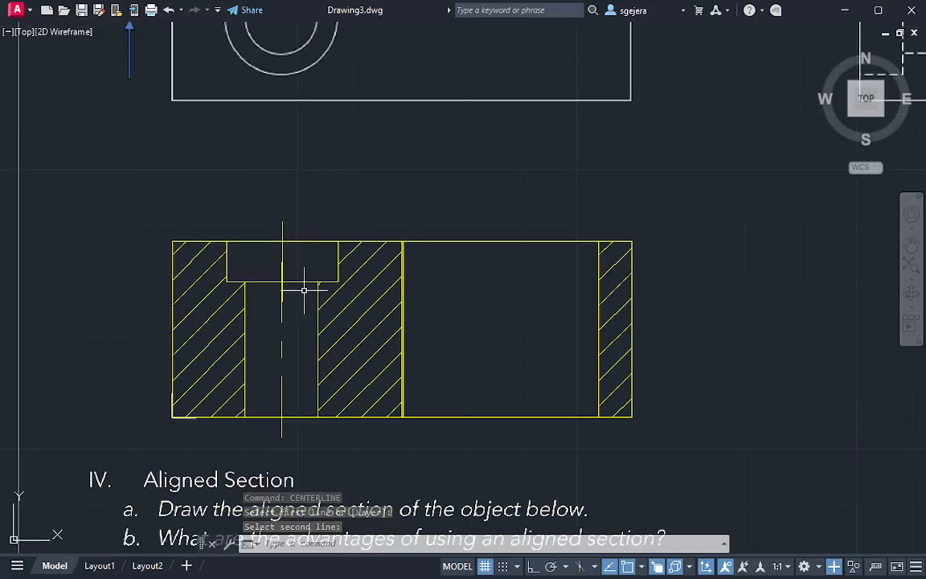
pyautogui.scroll(4, 289, 238)
pyautogui.click(275, 253)
pyautogui.scroll(4, 277, 259)
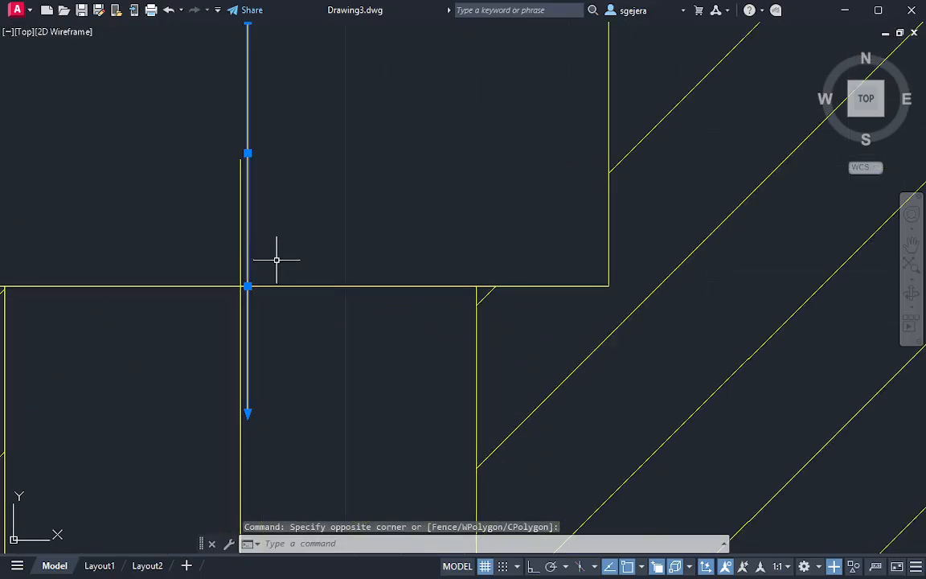
pyautogui.scroll(-8, 235, 228)
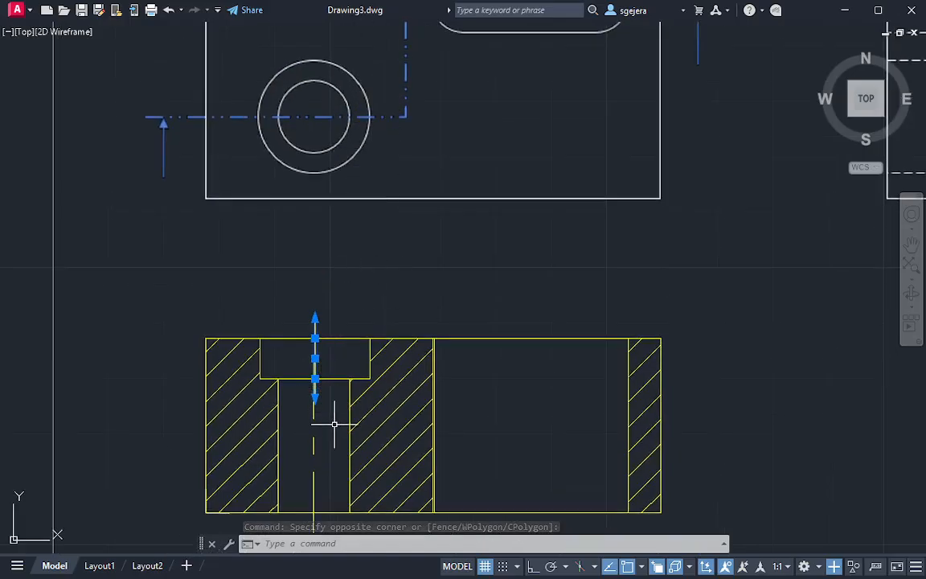
pyautogui.press('Escape')
pyautogui.press('Escape')
pyautogui.scroll(-2, 310, 406)
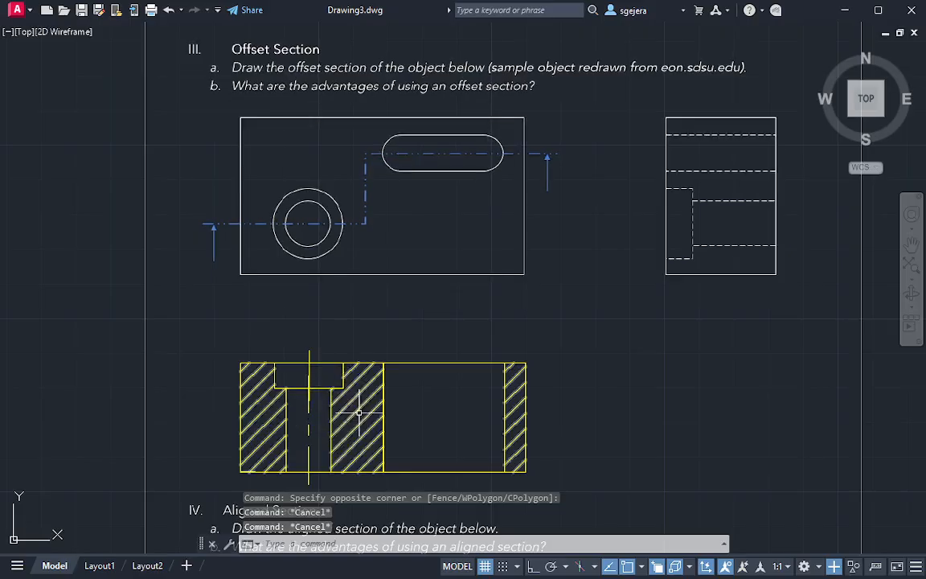
# Set the linetype scale of the counterbore's centerline to 0.5
pyautogui.scroll(6, 321, 411)
pyautogui.click(305, 285)
pyautogui.click(310, 355)
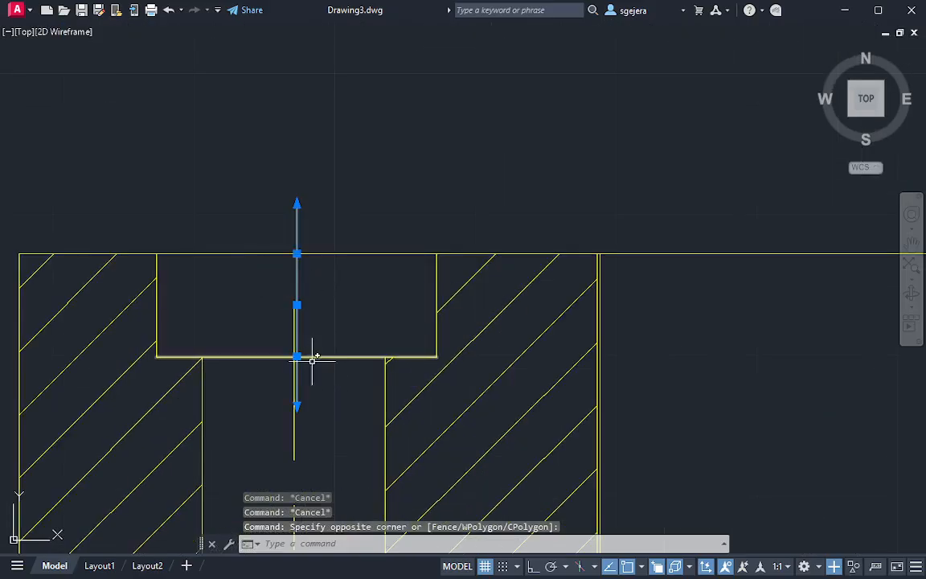
pyautogui.hotkey('ctrl', '1')
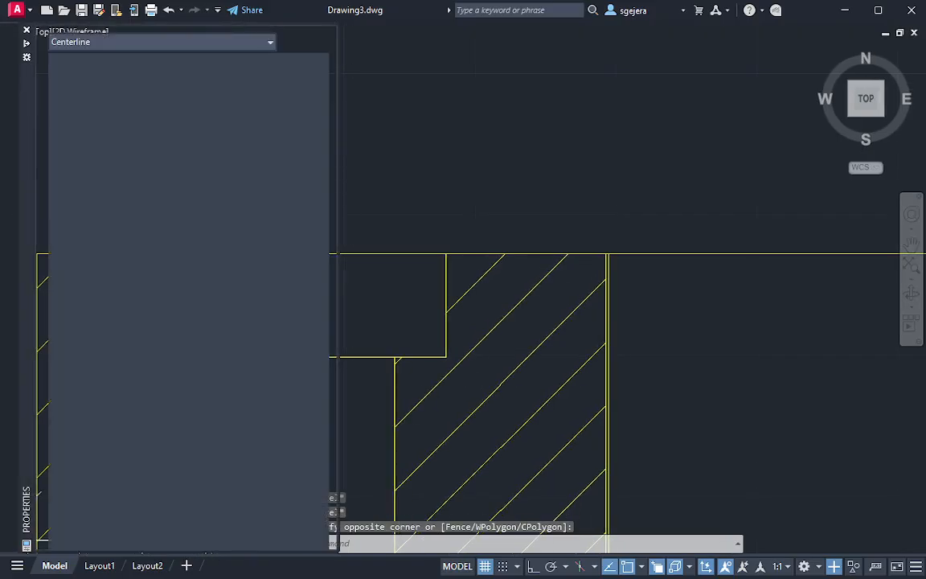
pyautogui.click(228, 115)
pyautogui.write('0.')
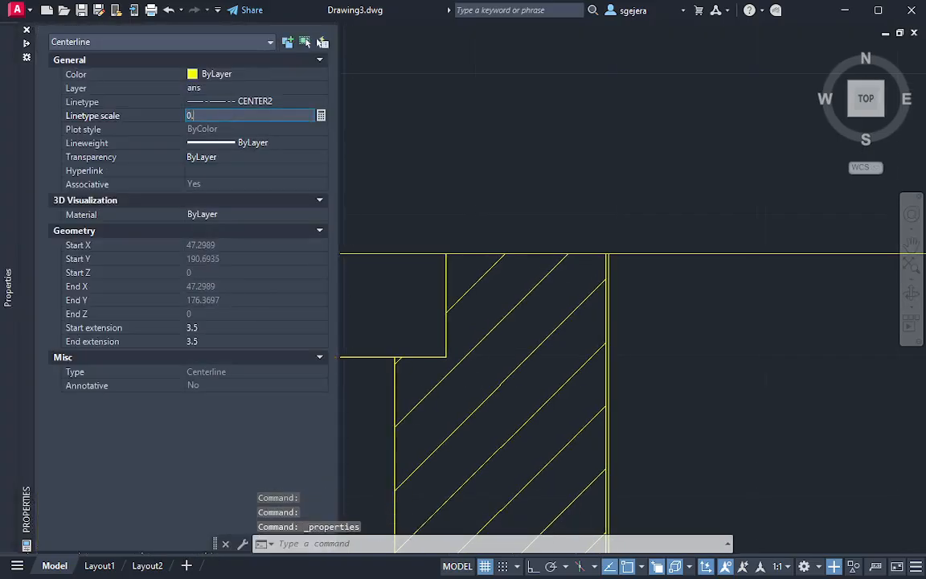
pyautogui.write('5')
pyautogui.press('Return')
pyautogui.press('Escape')
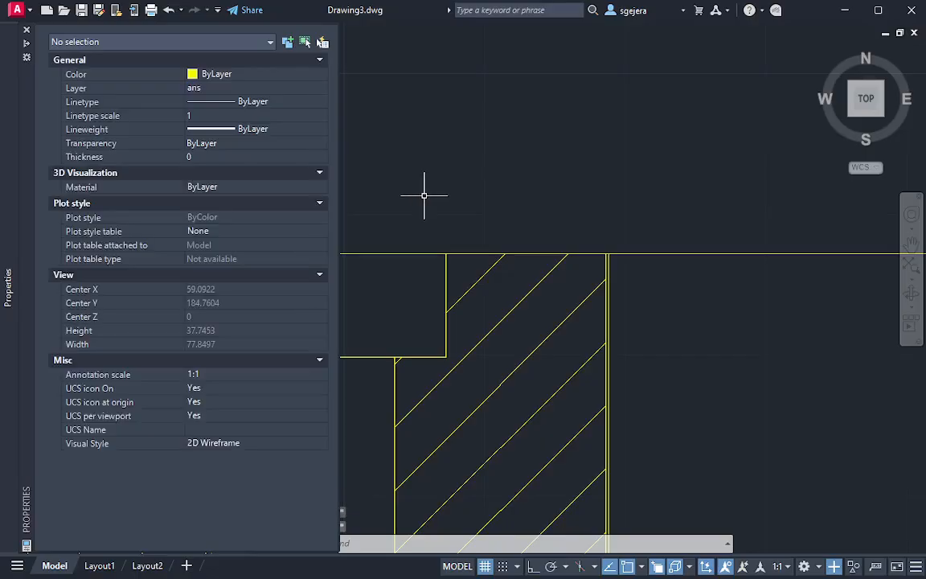
# Shorten the narrow hole's centerline by moving its upper end down to just above the counterbore's floor
pyautogui.click(436, 171)
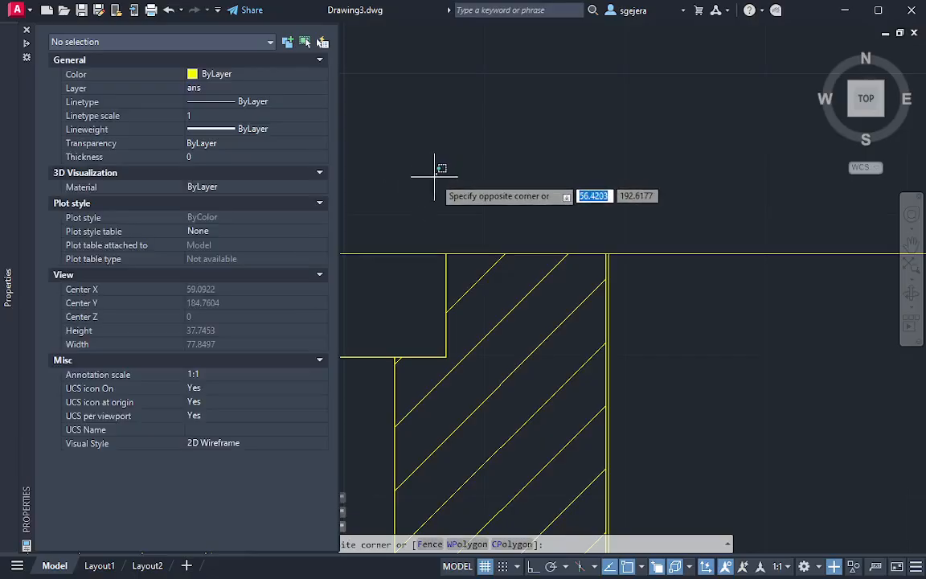
pyautogui.moveTo(366, 289); pyautogui.dragTo(367, 250, button='middle')
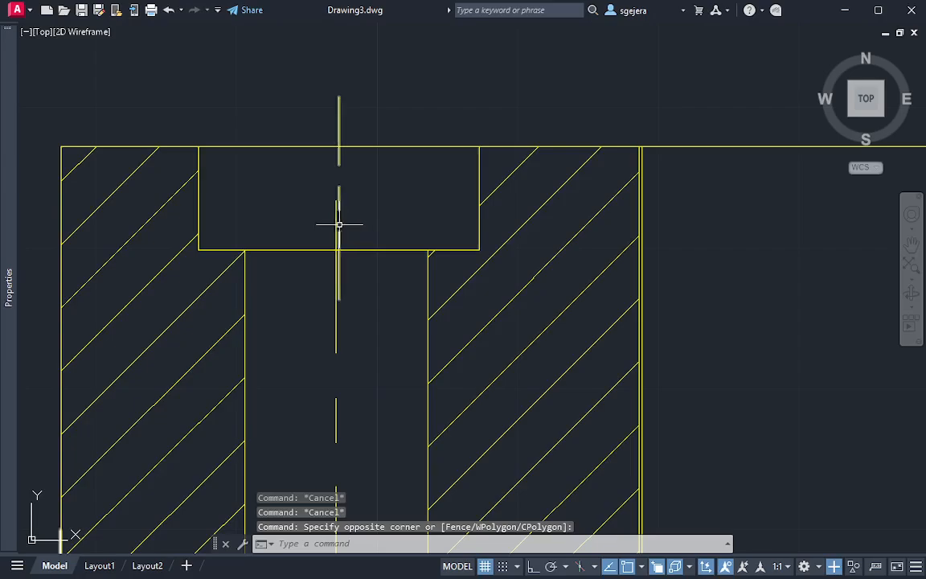
pyautogui.click(340, 226)
pyautogui.click(337, 200)
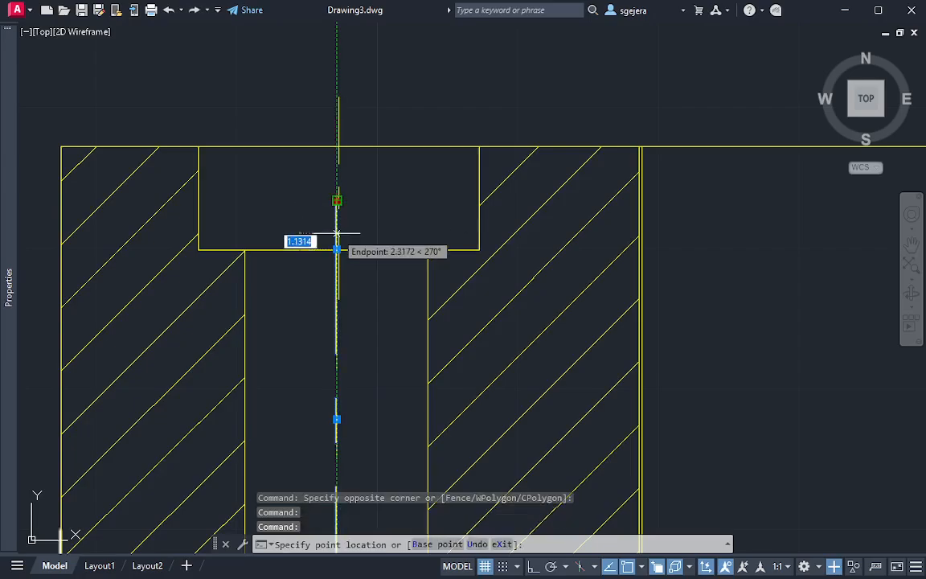
pyautogui.click(336, 233)
pyautogui.press('Escape')
pyautogui.press('Escape')
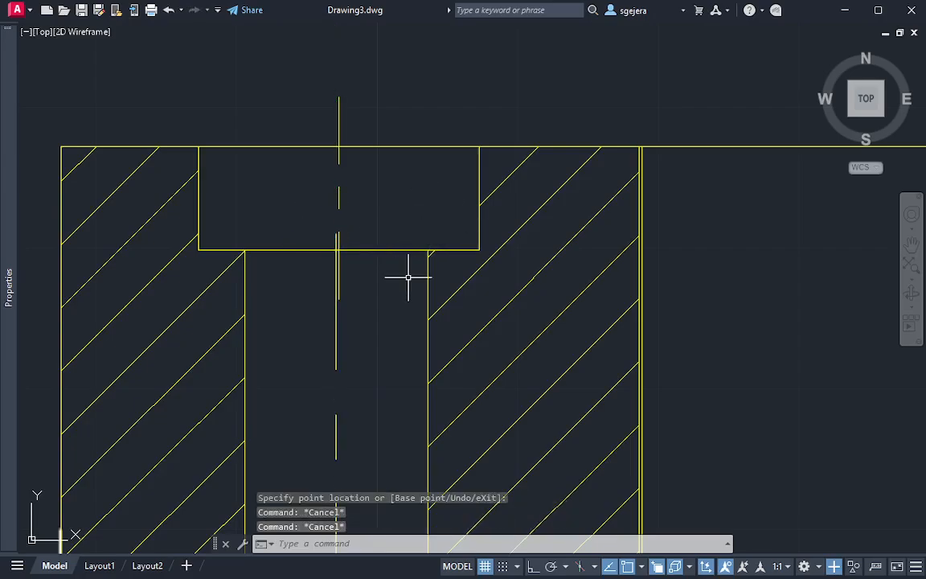
# Check the two centerlines against the counterbore's floor line and the adjoining hatched outline
pyautogui.scroll(-2, 406, 288)
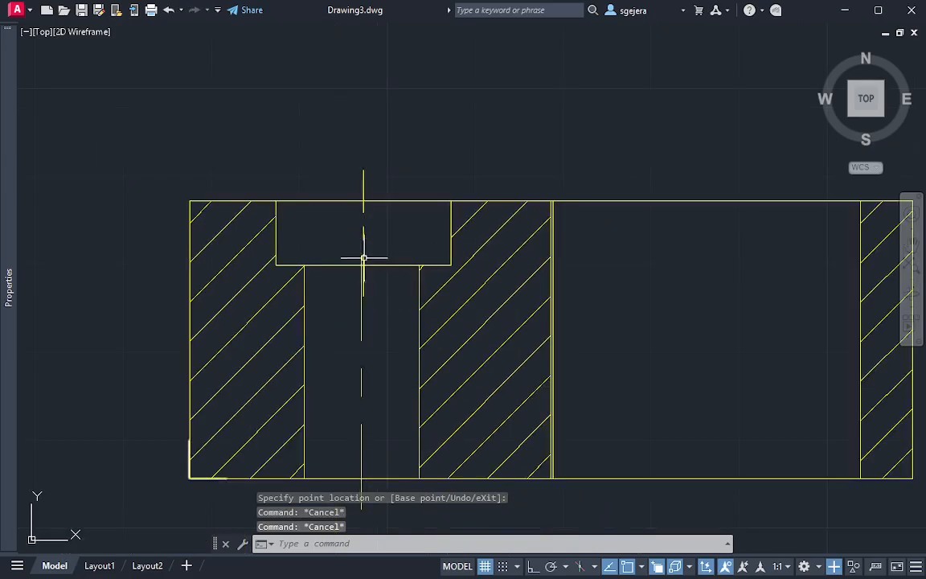
pyautogui.scroll(-2, 414, 280)
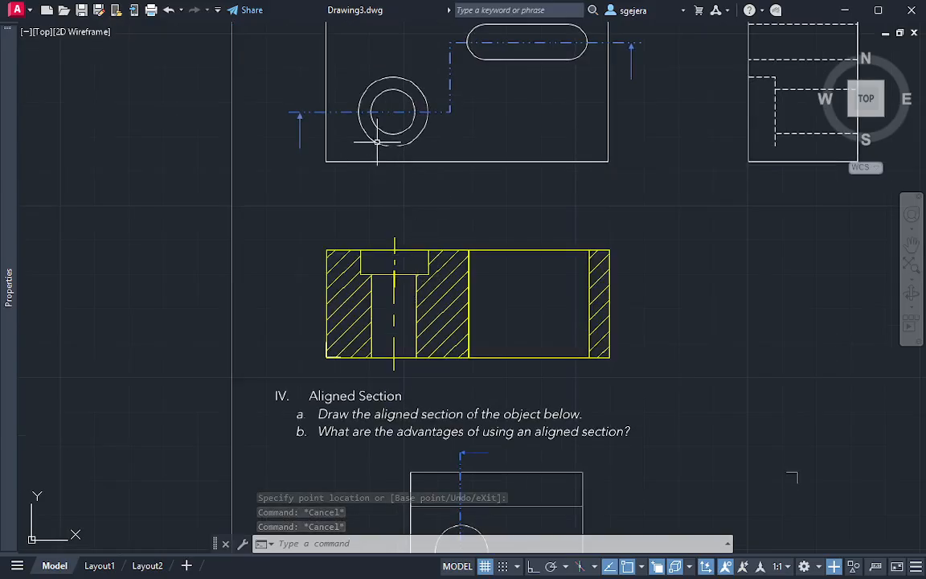
pyautogui.scroll(4, 434, 290)
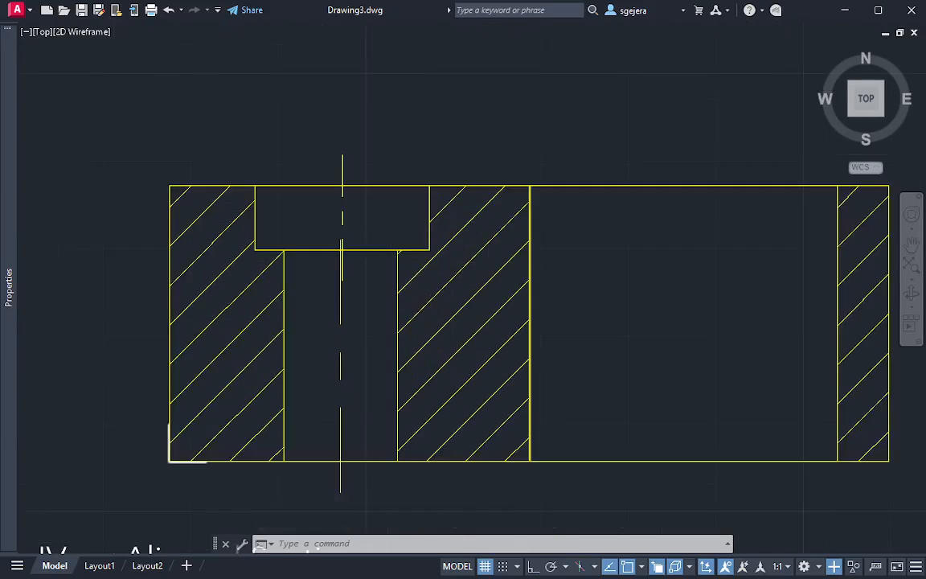
pyautogui.scroll(3, 438, 234)
pyautogui.scroll(-3, 320, 201)
pyautogui.click(353, 237)
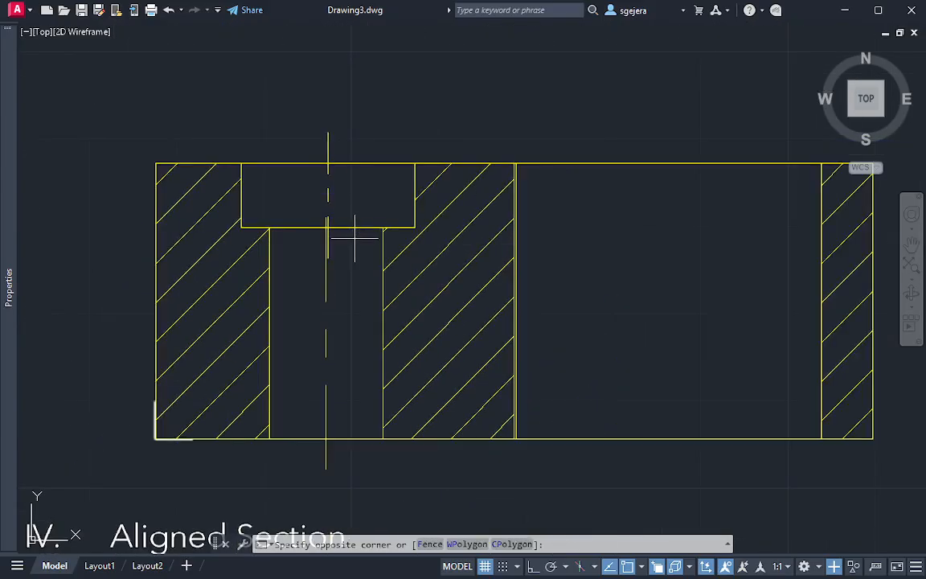
pyautogui.click(345, 224)
pyautogui.scroll(3, 369, 252)
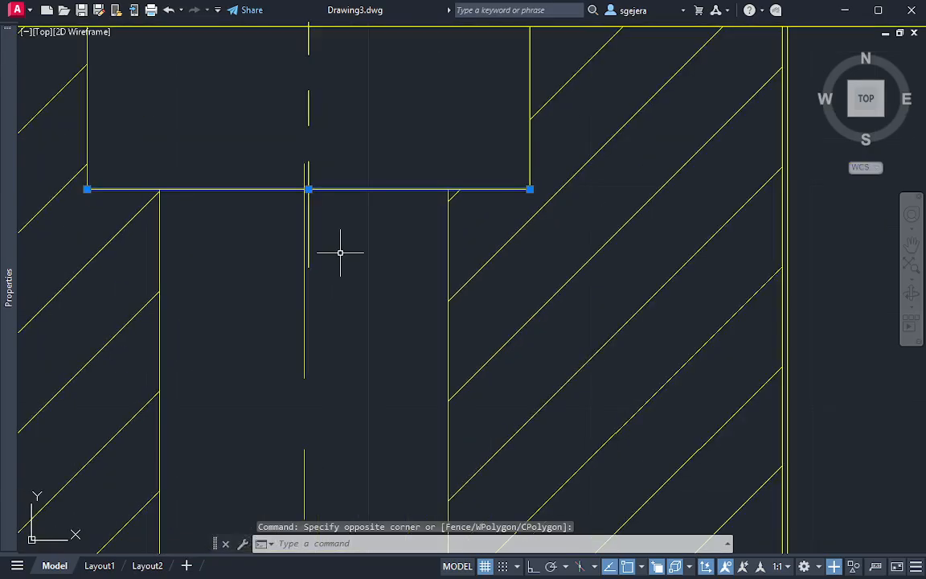
pyautogui.scroll(-3, 341, 252)
pyautogui.click(415, 179)
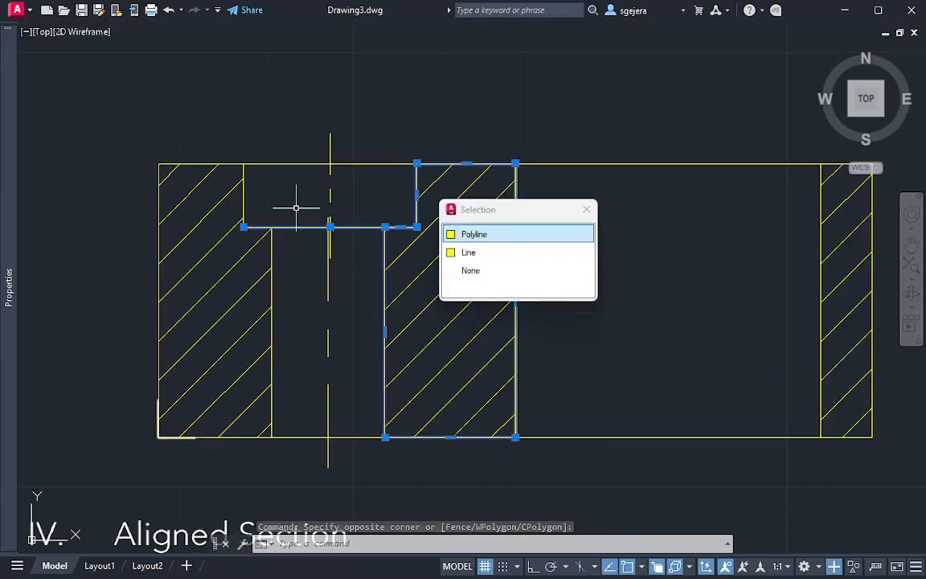
pyautogui.press('Escape')
pyautogui.press('Escape')
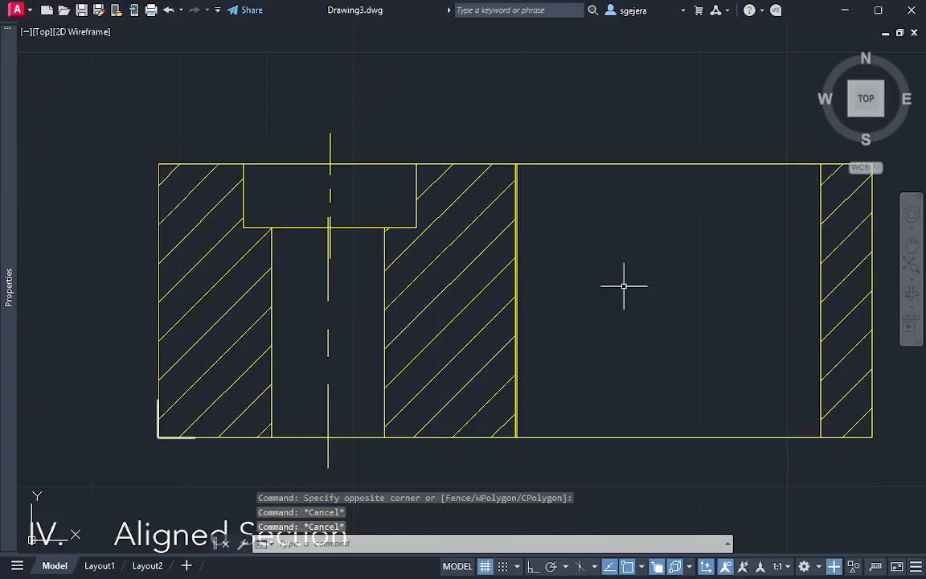
# Draw a vertical projection line from the upper start of the slot's left arc down to the section's bottom edge
pyautogui.moveTo(634, 310); pyautogui.dragTo(461, 265, button='middle')
pyautogui.scroll(-2, 447, 377)
pyautogui.scroll(-2, 421, 379)
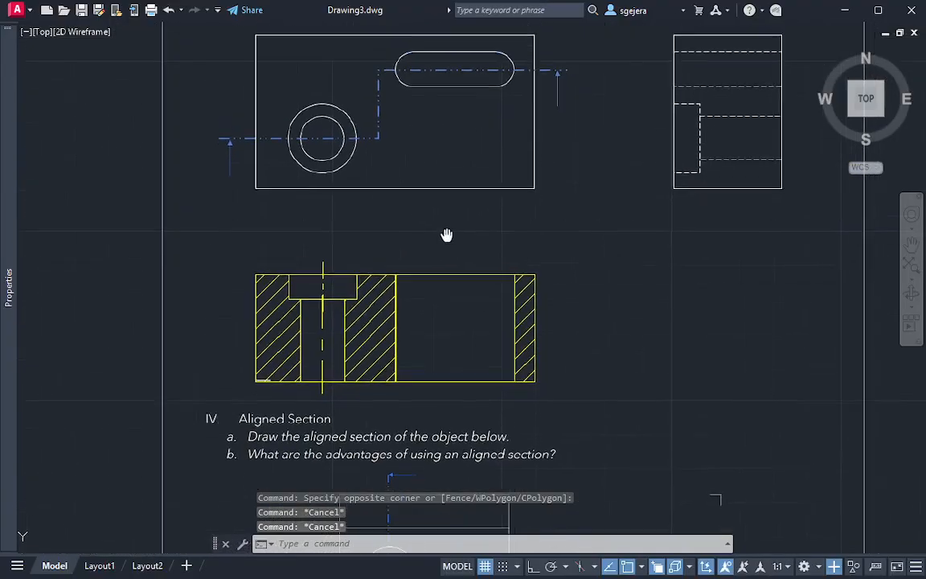
pyautogui.write('l')
pyautogui.press('Return')
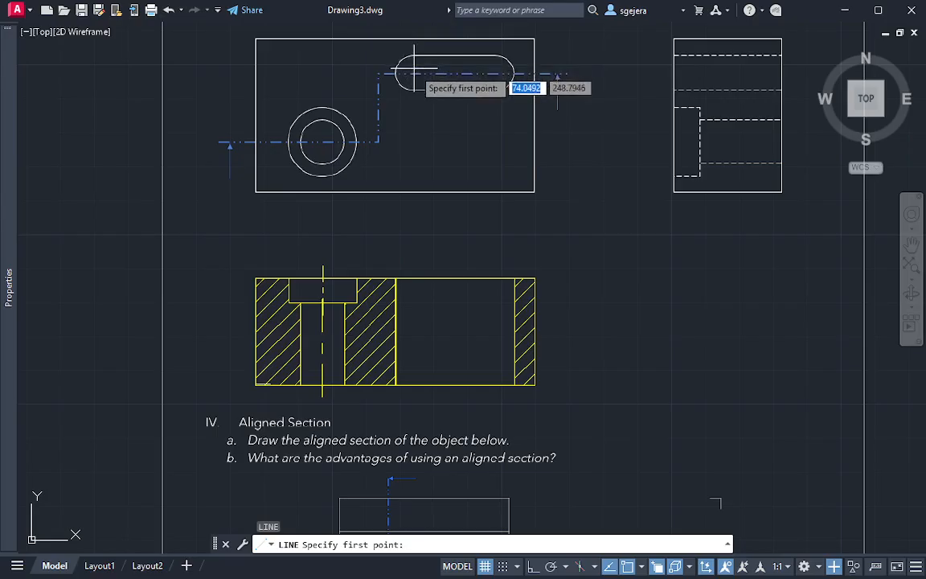
pyautogui.scroll(2, 414, 72)
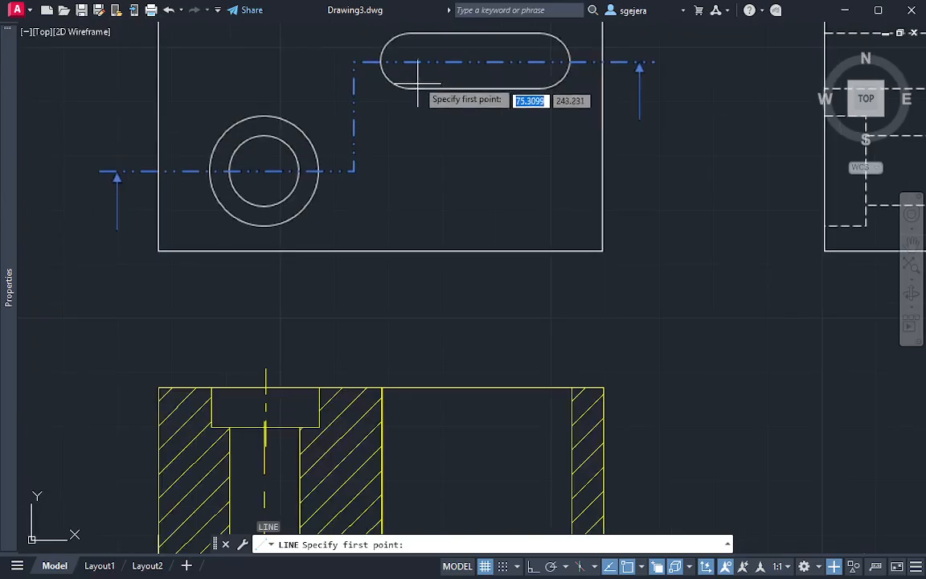
pyautogui.click(407, 32)
pyautogui.moveTo(407, 269); pyautogui.dragTo(427, 132, button='middle')
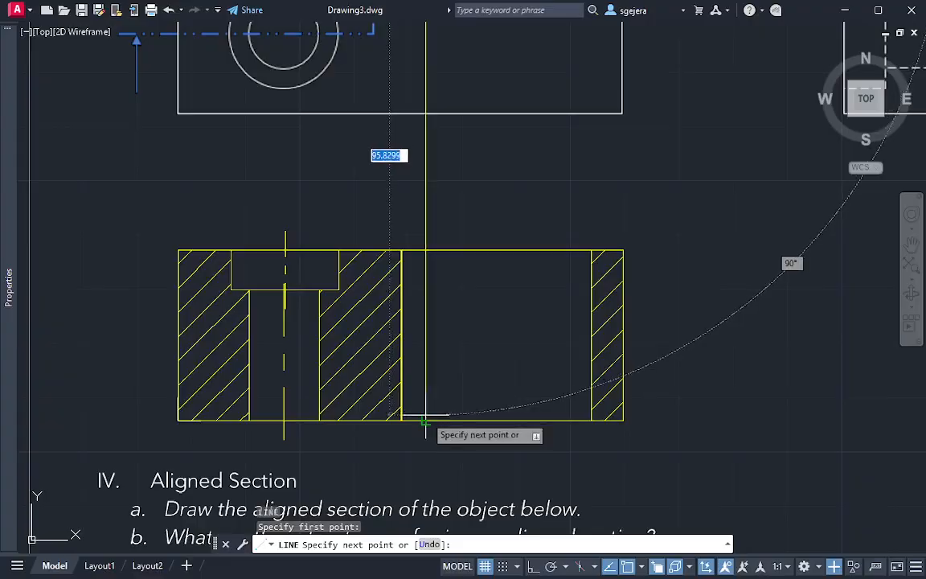
pyautogui.click(423, 422)
pyautogui.press('Escape')
# Draw a second vertical projection line from the upper end of the slot's right arc down to the section's bottom edge
pyautogui.moveTo(558, 17); pyautogui.dragTo(532, 142, button='middle')
pyautogui.press('space')
pyautogui.moveTo(536, 74); pyautogui.dragTo(532, 128, button='middle')
pyautogui.click(532, 74)
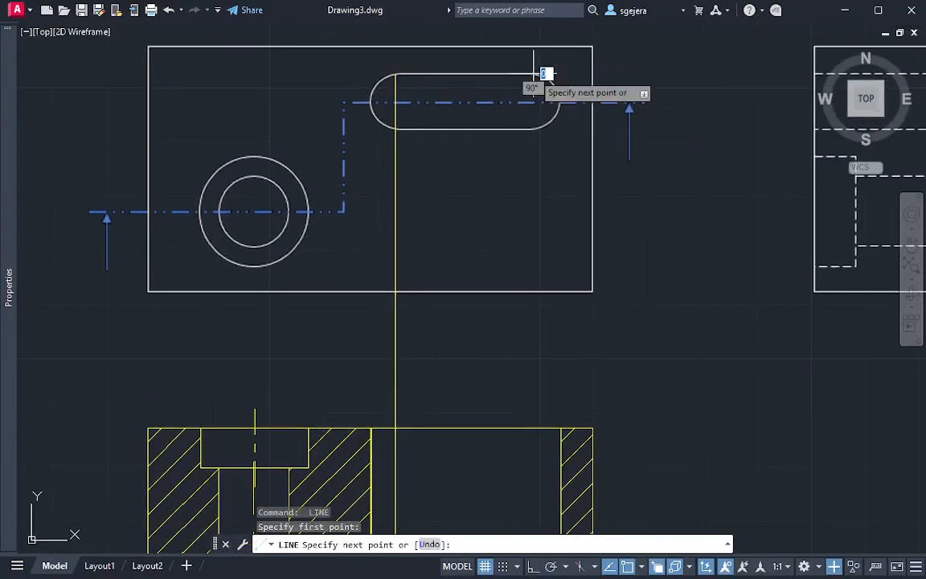
pyautogui.moveTo(531, 331); pyautogui.dragTo(526, 120, button='middle')
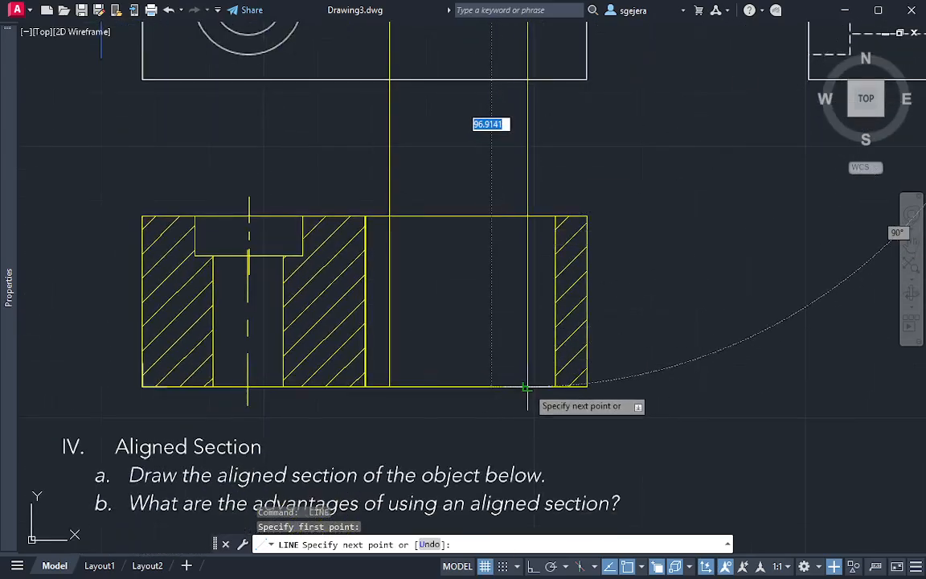
pyautogui.click(528, 387)
pyautogui.press('Escape')
pyautogui.write('c')
pyautogui.press('space')
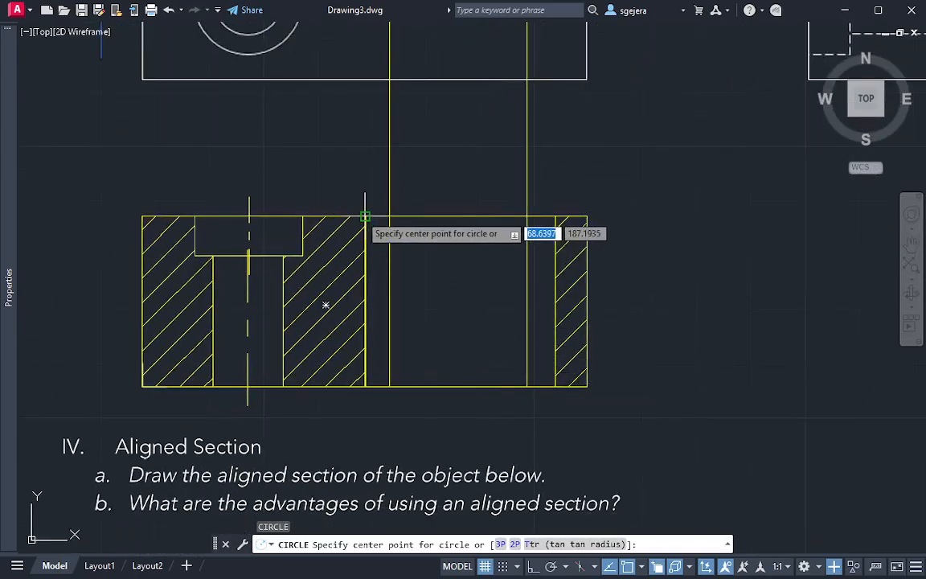
pyautogui.click(364, 215)
pyautogui.press('Escape')
# Draw a helper circle, radius about 4.3, centred where the left projection line crosses the section's top edge and reaching the slot's left wall
pyautogui.press('space')
pyautogui.click(390, 216)
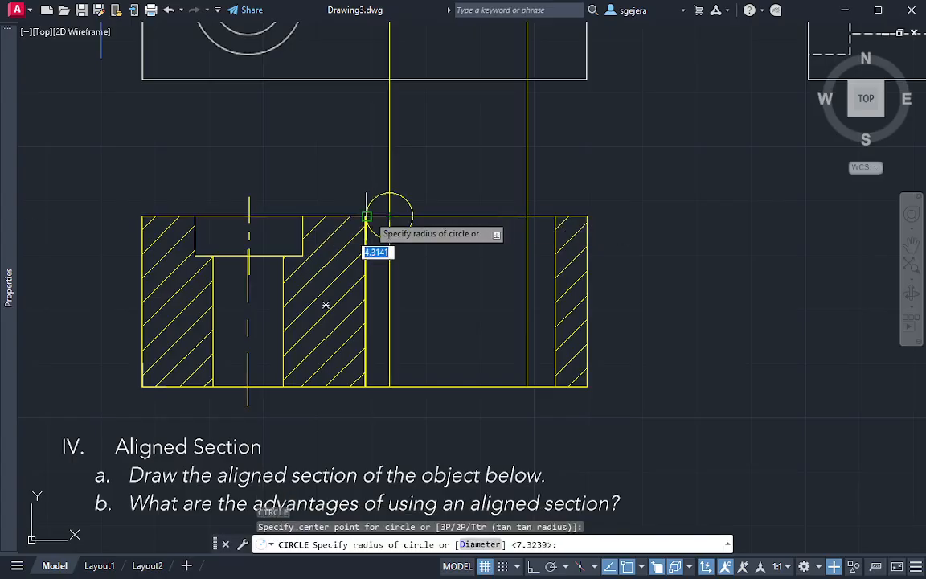
pyautogui.press('Return')
pyautogui.press('Escape')
# Draw a vertical line from the left helper circle's right quadrant down to the section's bottom edge
pyautogui.write('l')
pyautogui.press('space')
pyautogui.click(413, 216)
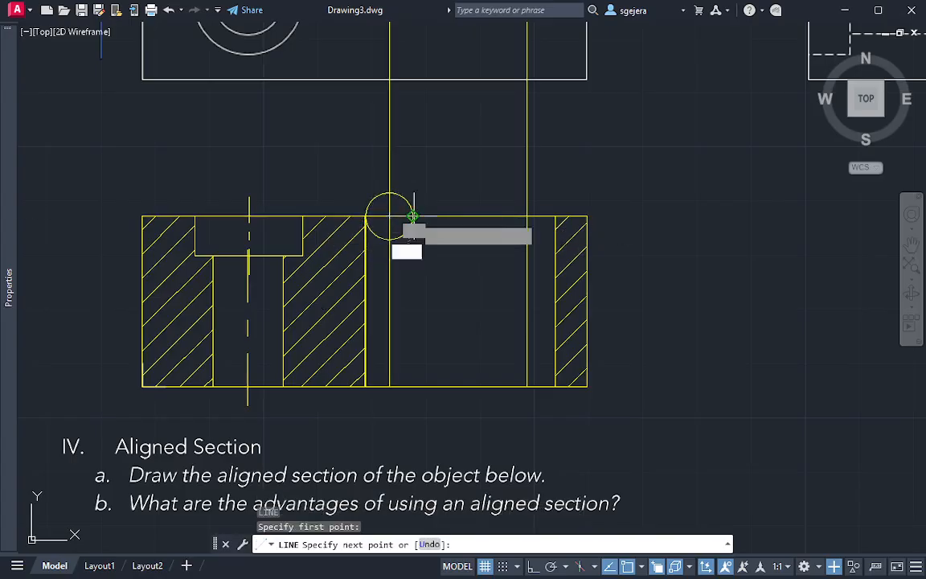
pyautogui.click(413, 386)
pyautogui.press('Escape')
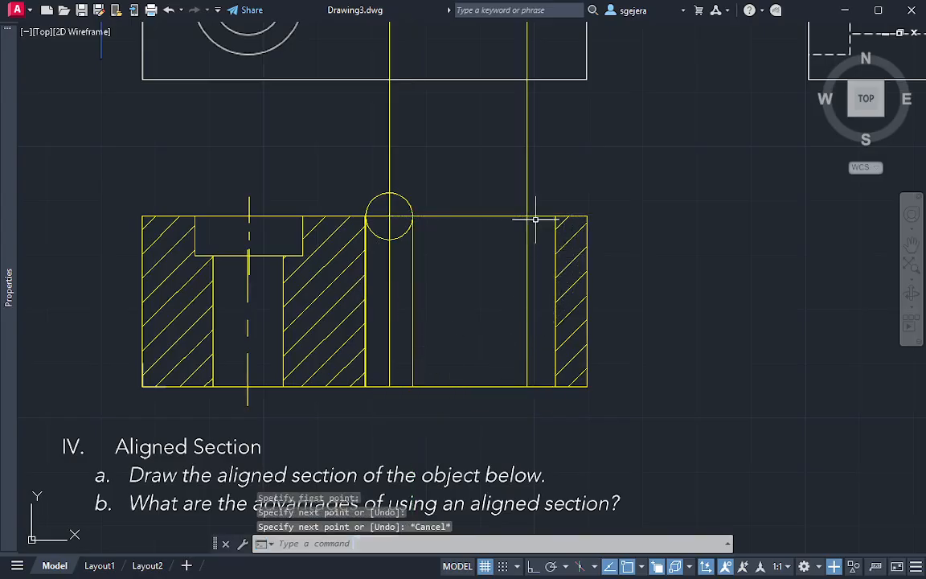
# Draw a helper circle centred where the right projection line crosses the section's top edge, reaching the slot's right wall
pyautogui.write('c')
pyautogui.press('space')
pyautogui.click(527, 216)
pyautogui.click(555, 216)
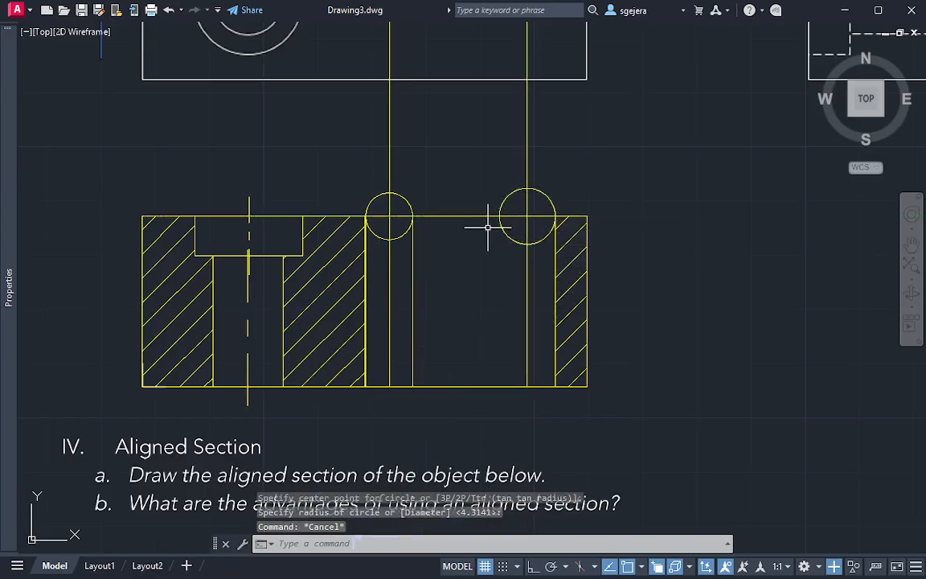
# Draw a vertical line from the right helper circle's left quadrant down to the section's bottom edge
pyautogui.write('l')
pyautogui.press('space')
pyautogui.click(499, 216)
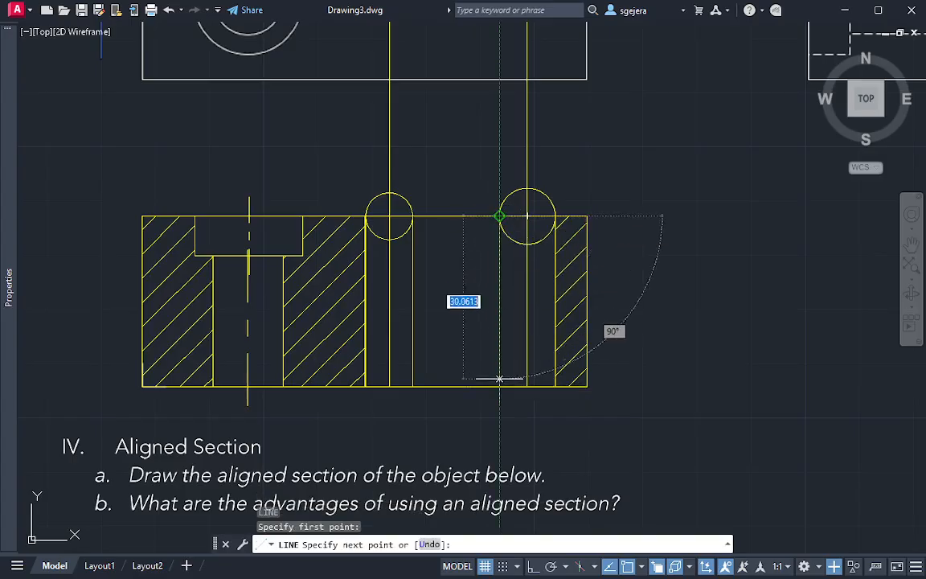
pyautogui.click(500, 386)
pyautogui.press('Escape')
# Erase both helper circles on the section's top edge
pyautogui.click(559, 196)
pyautogui.click(546, 201)
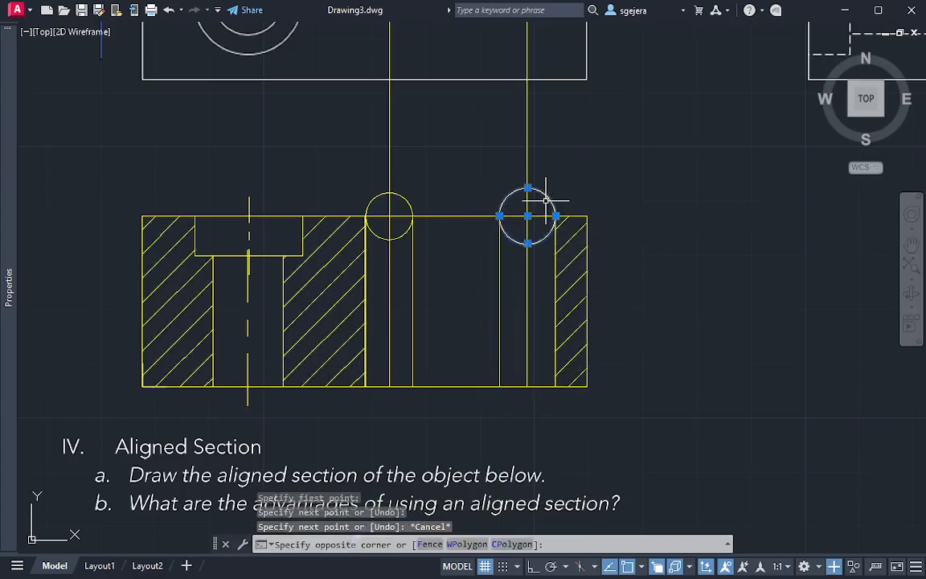
pyautogui.write('e')
pyautogui.press('space')
pyautogui.click(411, 196)
pyautogui.click(408, 202)
pyautogui.write('e')
pyautogui.press('space')
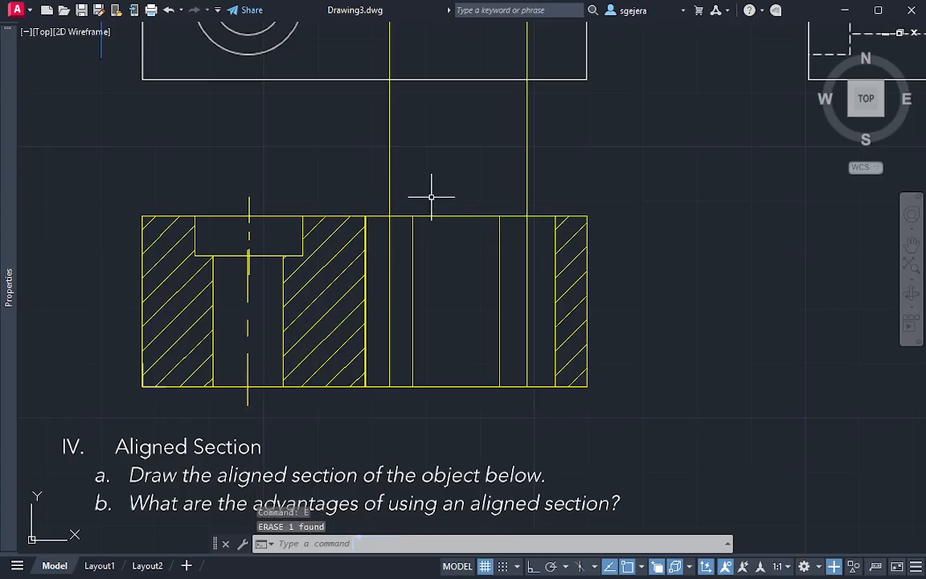
# Trim away the parts of both projection lines above the section's top edge
pyautogui.write('tr')
pyautogui.press('space')
pyautogui.moveTo(580, 157); pyautogui.dragTo(289, 159)
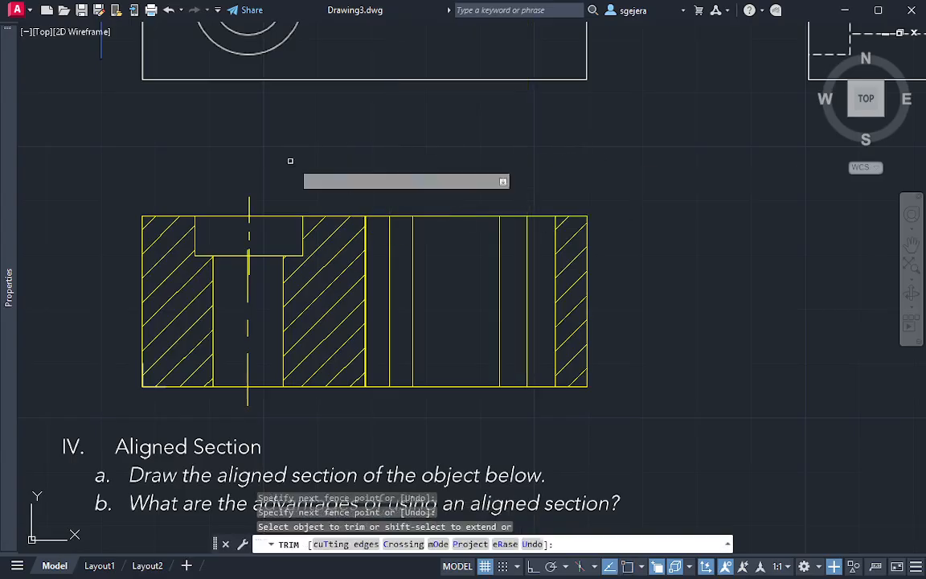
pyautogui.press('Escape')
# Erase the remaining pieces of the two projection lines inside the slot opening
pyautogui.click(390, 276)
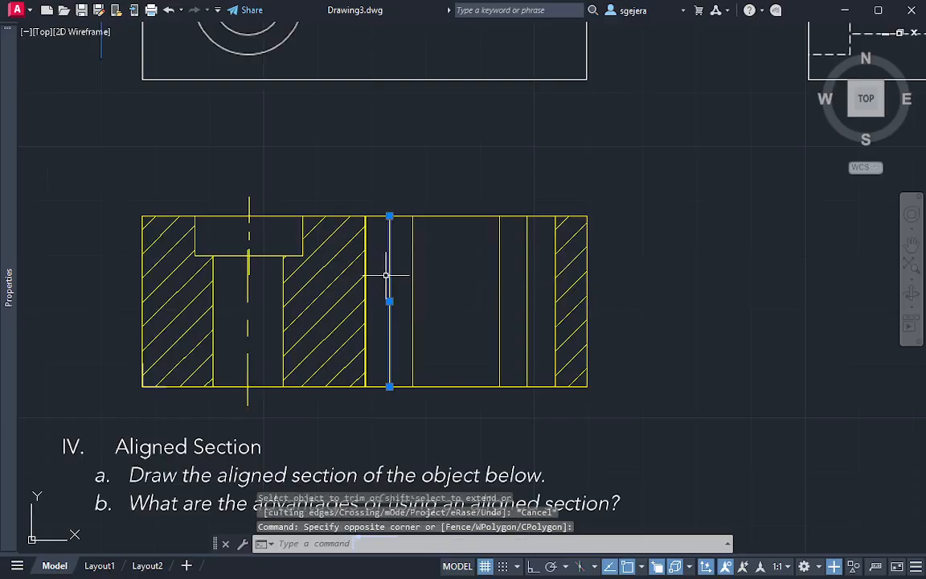
pyautogui.write('e')
pyautogui.press('space')
pyautogui.click(535, 262)
pyautogui.click(521, 269)
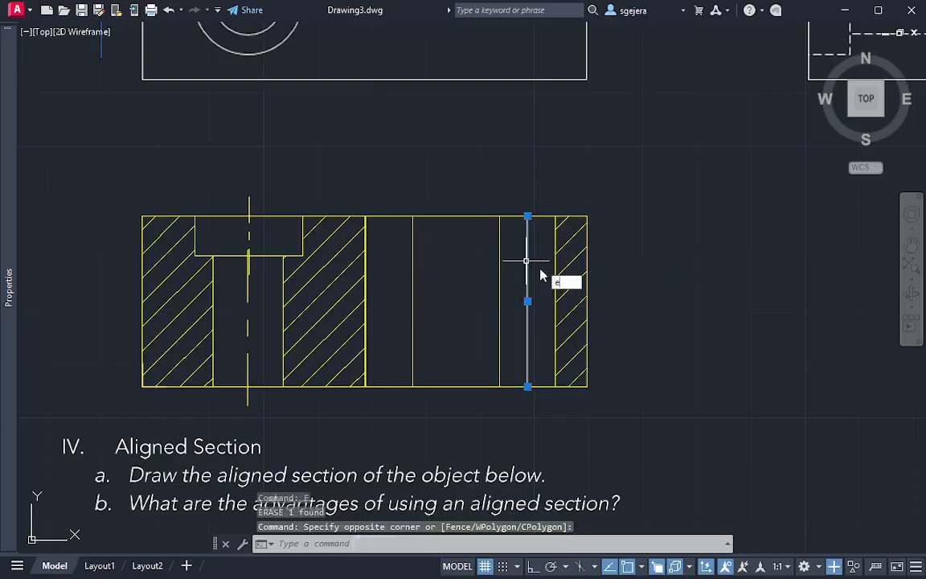
pyautogui.write('e')
pyautogui.press('space')
# Add a centerline between the slot's left wall and the helper line beside it
pyautogui.write('cente')
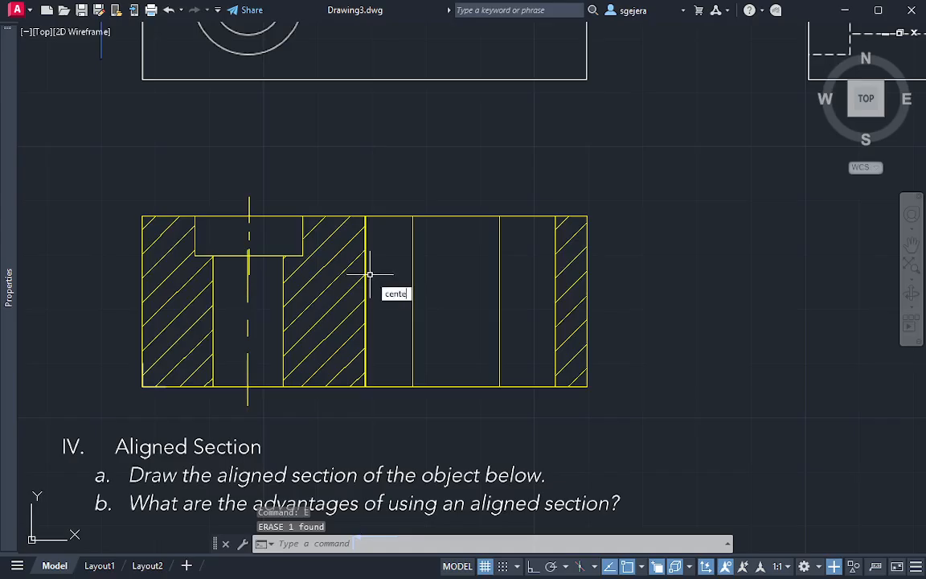
pyautogui.write('r')
pyautogui.press('Return')
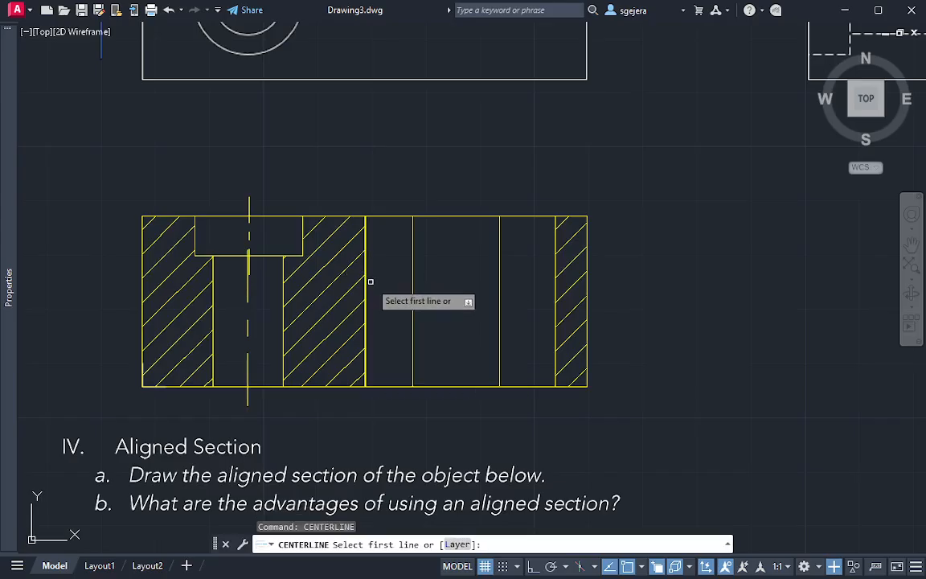
pyautogui.click(367, 276)
pyautogui.click(419, 358)
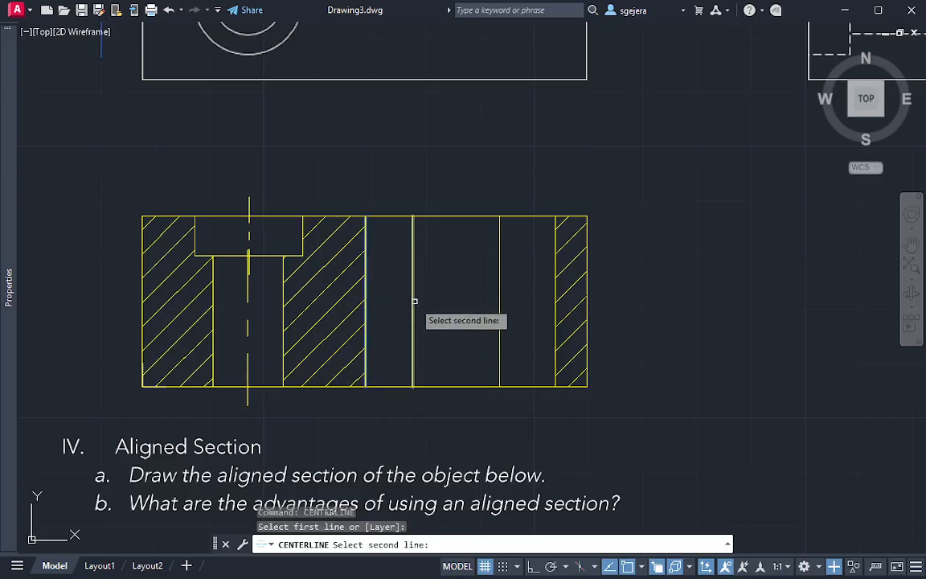
pyautogui.click(413, 309)
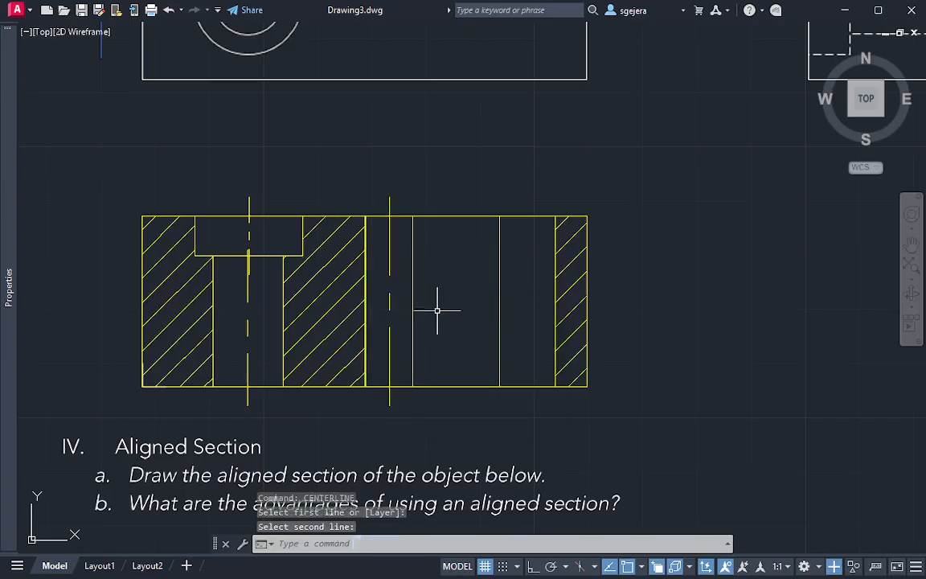
# Add a centerline between the right helper line and the slot's right wall
pyautogui.press('Return')
pyautogui.click(499, 285)
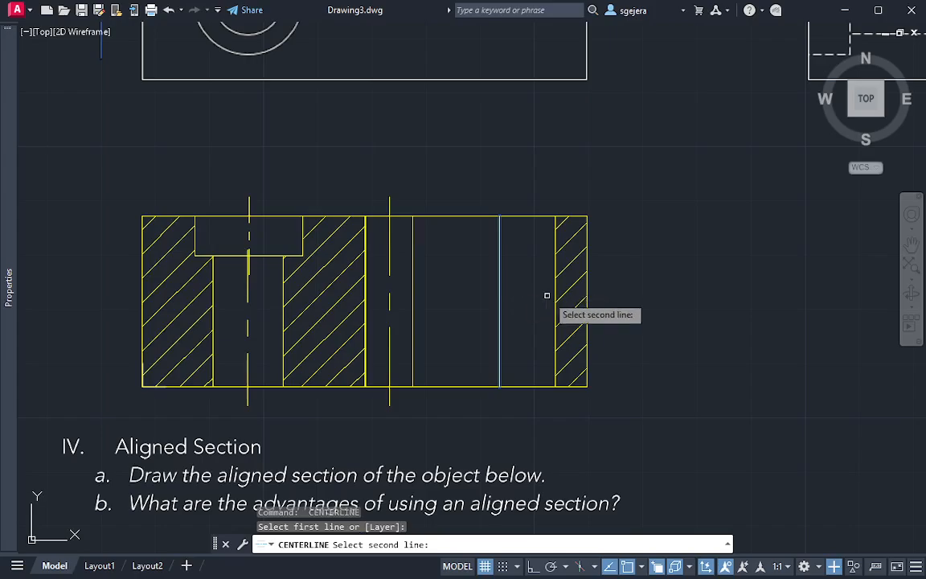
pyautogui.click(563, 297)
pyautogui.click(605, 358)
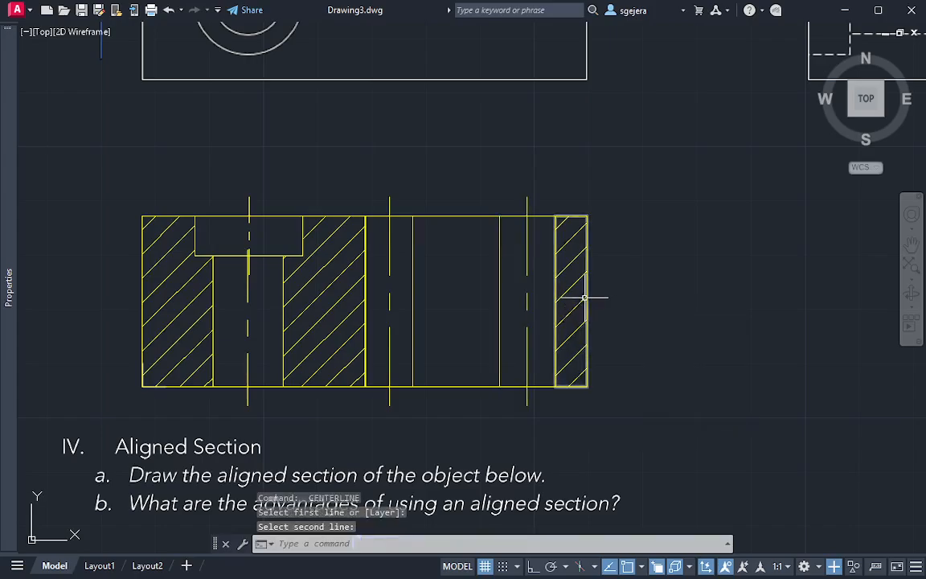
# Delete the two vertical helper lines inside the slot opening, keeping both centerlines
pyautogui.click(509, 291)
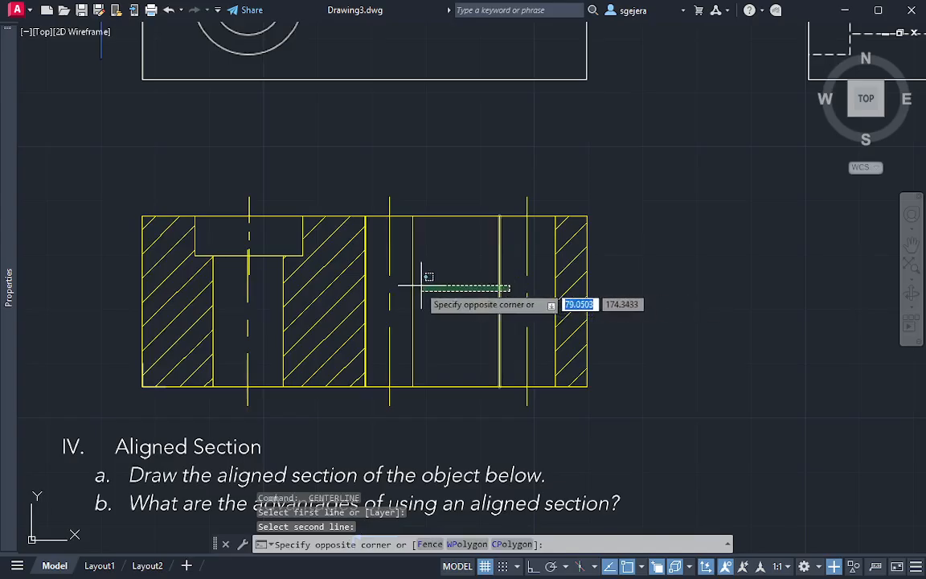
pyautogui.click(408, 283)
pyautogui.press('Delete')
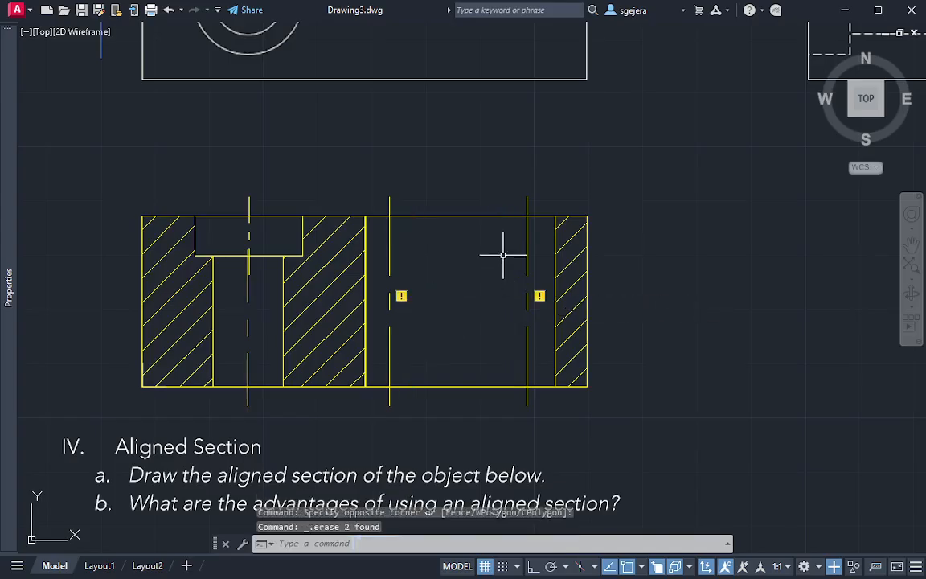
# Check the slot's two centerlines and the overall offset section
pyautogui.scroll(-4, 505, 270)
pyautogui.scroll(2, 509, 277)
pyautogui.scroll(2, 509, 268)
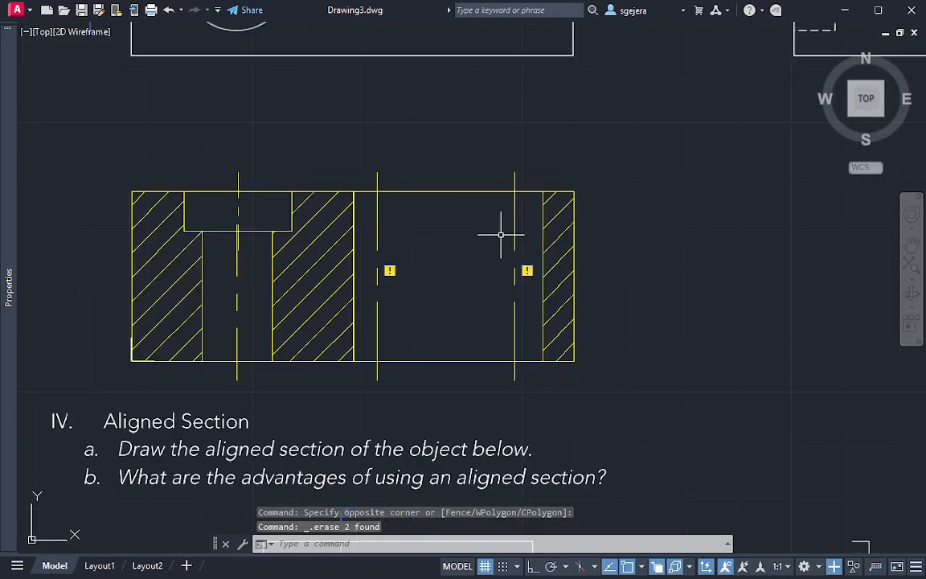
pyautogui.moveTo(500, 239); pyautogui.dragTo(478, 252, button='middle')
pyautogui.scroll(-2, 471, 248)
pyautogui.scroll(2, 471, 248)
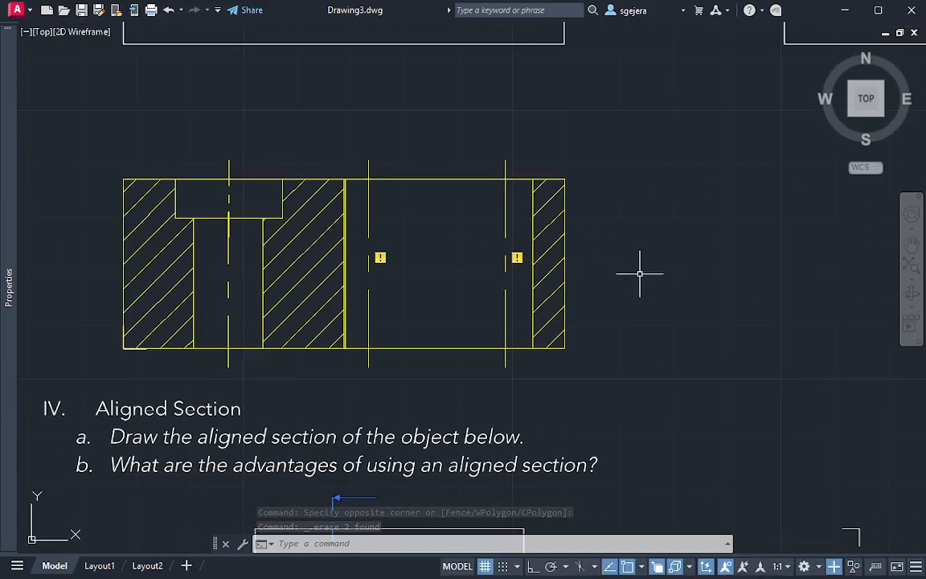
pyautogui.click(662, 356)
pyautogui.scroll(-2, 668, 368)
pyautogui.scroll(2, 657, 330)
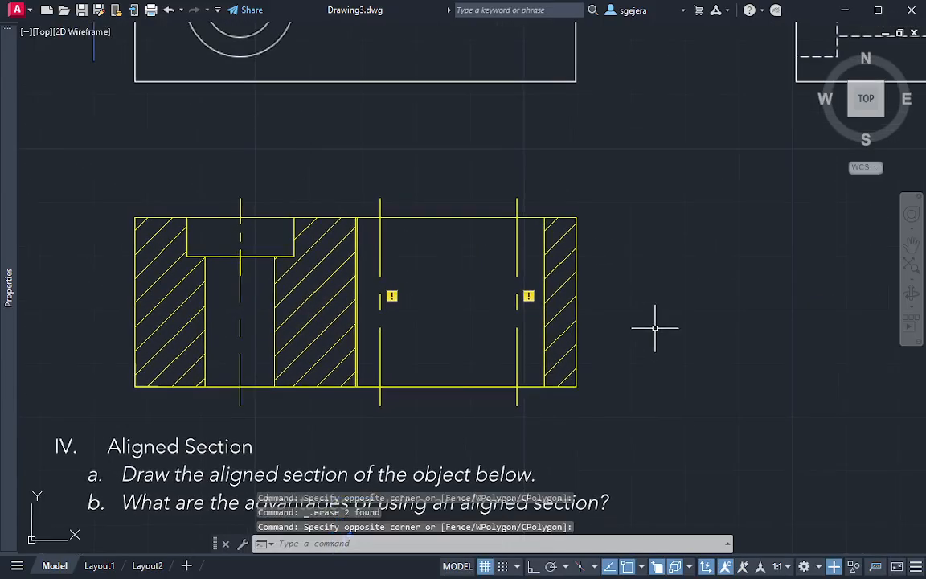
# Delete the extra vertical line running beside the hatched region's edge at the slot's left wall
pyautogui.scroll(4, 384, 265)
pyautogui.scroll(-2, 347, 295)
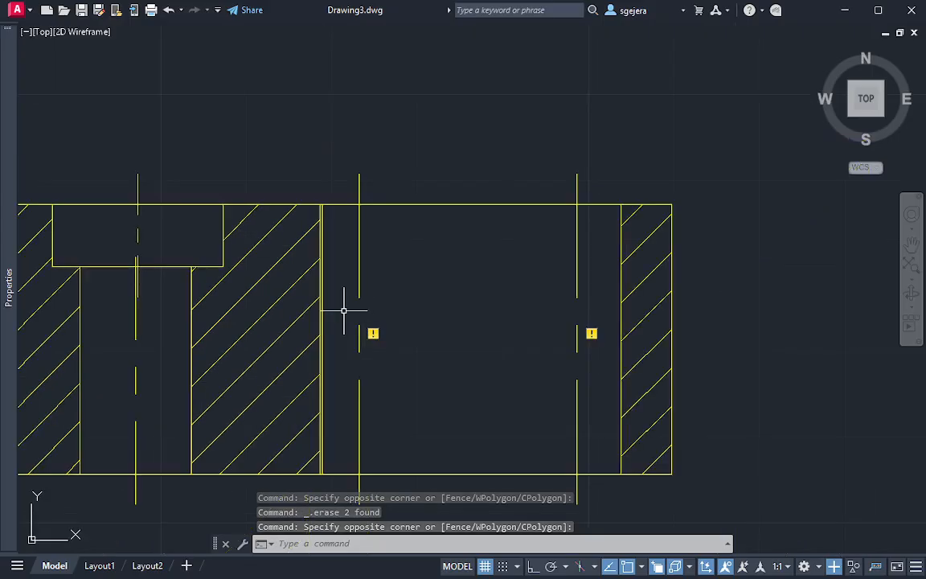
pyautogui.scroll(3, 333, 379)
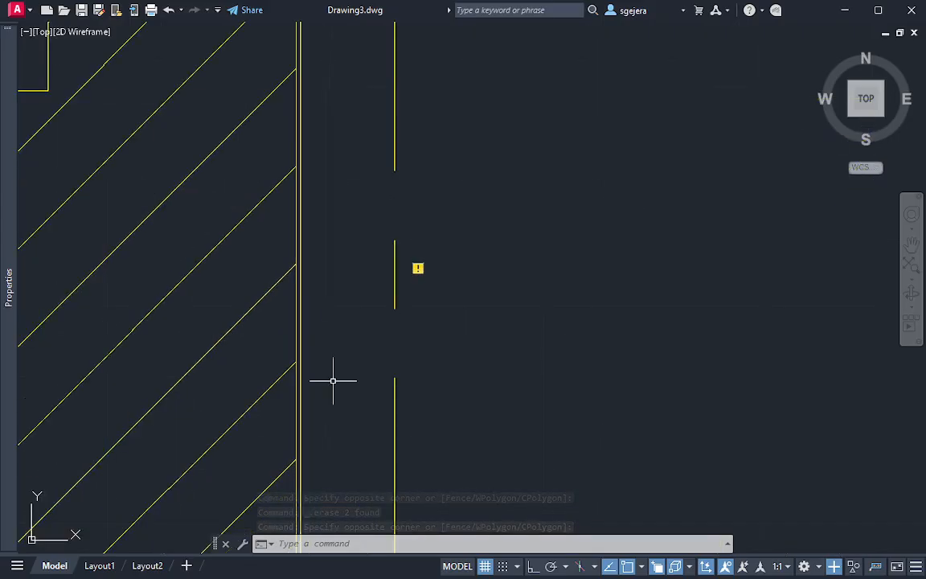
pyautogui.scroll(-5, 278, 372)
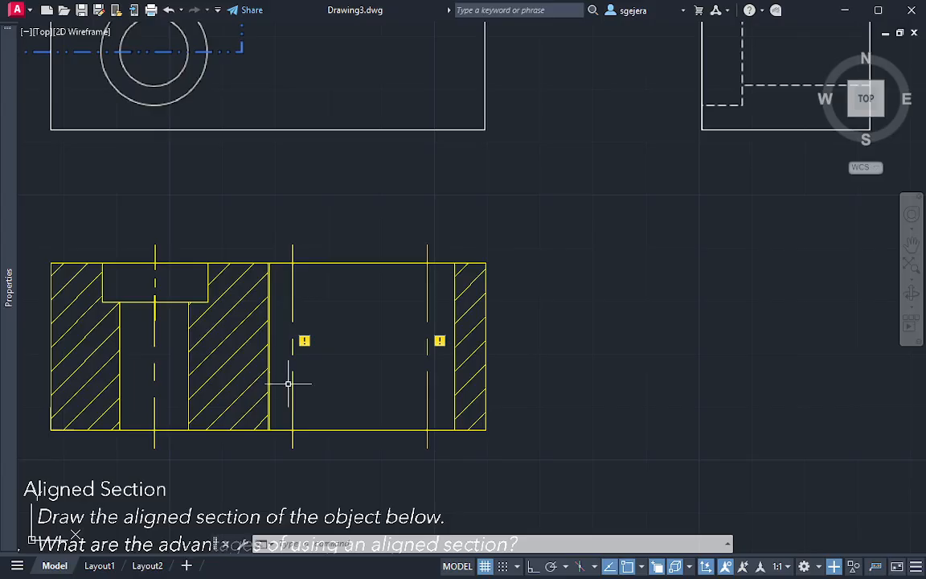
pyautogui.click(271, 345)
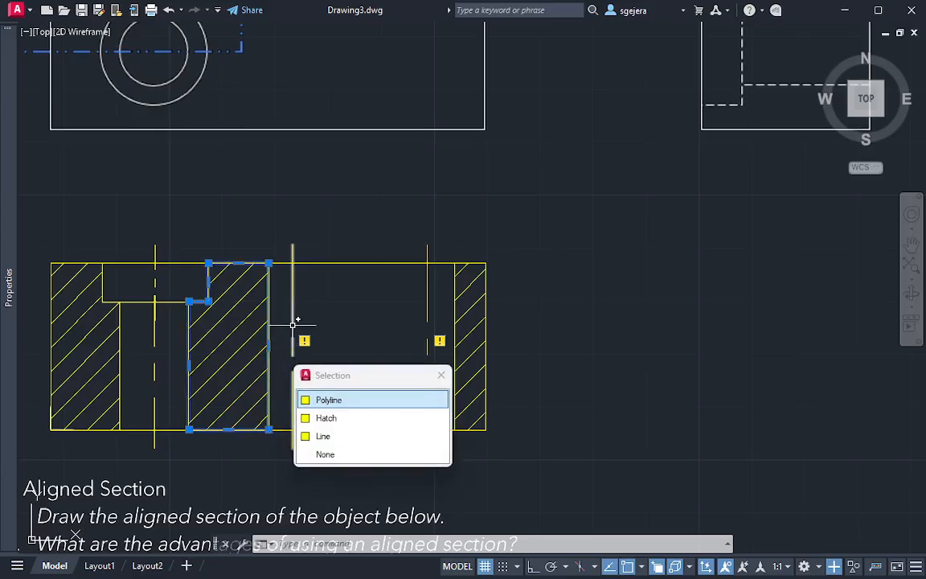
pyautogui.press('Escape')
pyautogui.scroll(4, 265, 346)
pyautogui.click(243, 345)
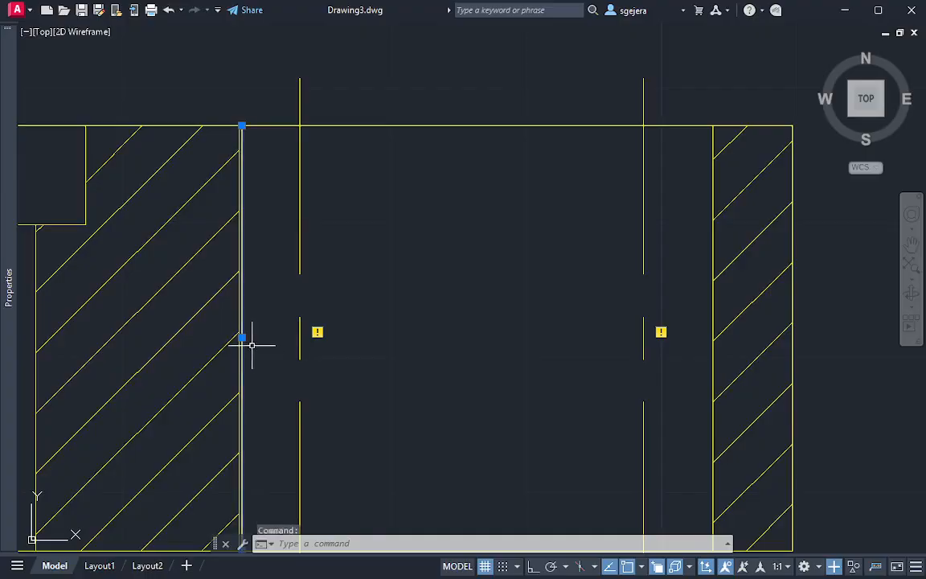
pyautogui.press('Delete')
pyautogui.scroll(-4, 274, 354)
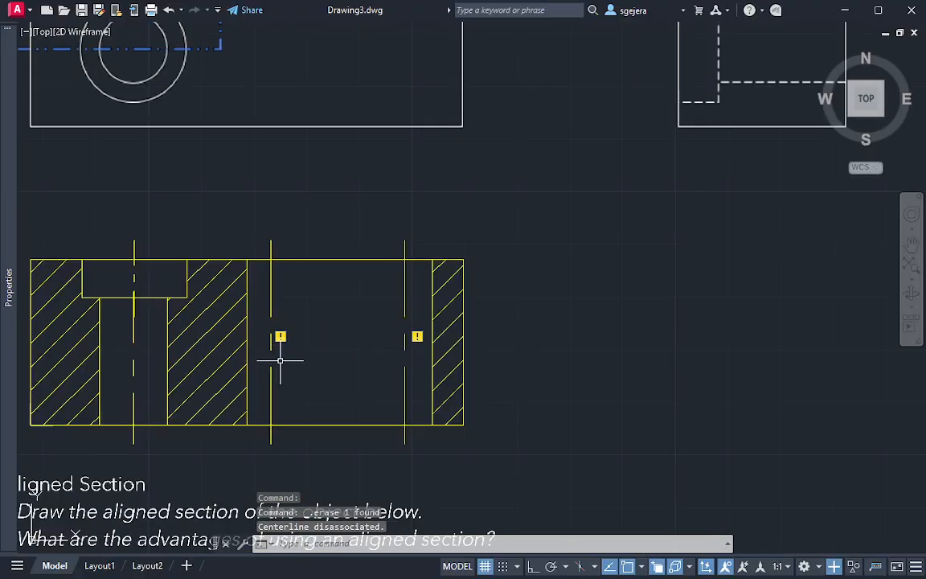
pyautogui.moveTo(382, 355); pyautogui.dragTo(410, 338, button='middle')
pyautogui.moveTo(392, 302)
pyautogui.mouseDown(button='middle')
pyautogui.moveTo(432, 297)
pyautogui.moveTo(398, 310)
pyautogui.moveTo(396, 326)
pyautogui.mouseUp(button='middle')
pyautogui.scroll(-2, 400, 287)
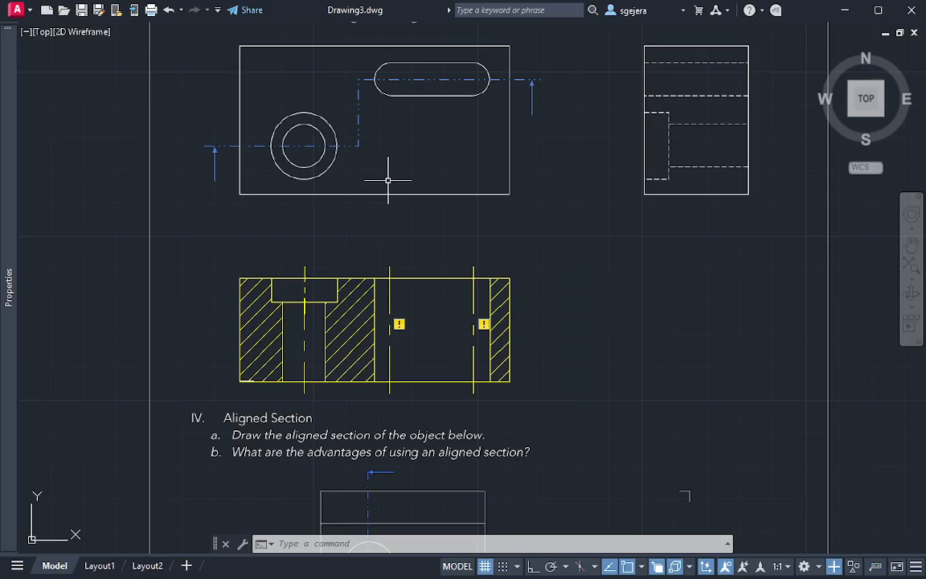
pyautogui.write('l')
pyautogui.press('Return')
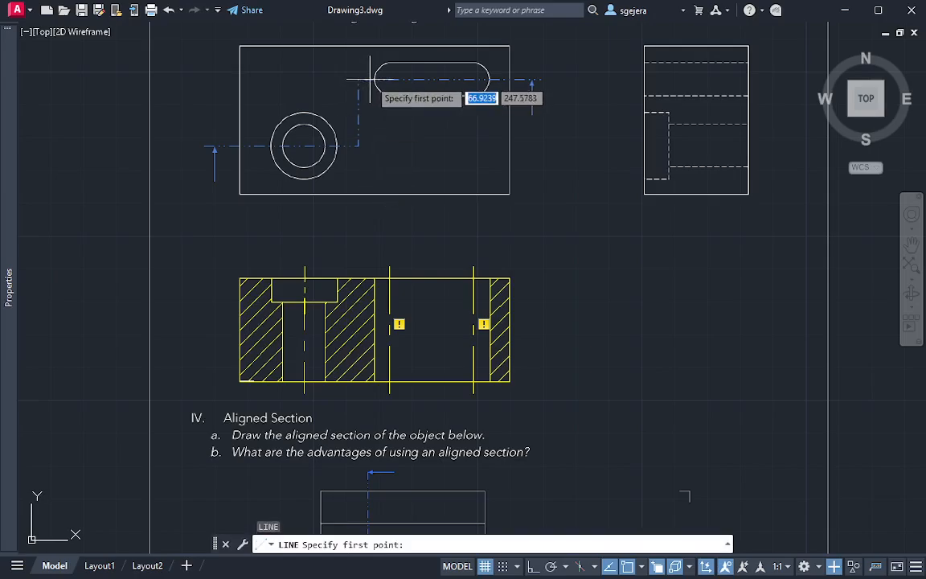
pyautogui.click(378, 79)
pyautogui.press('Escape')
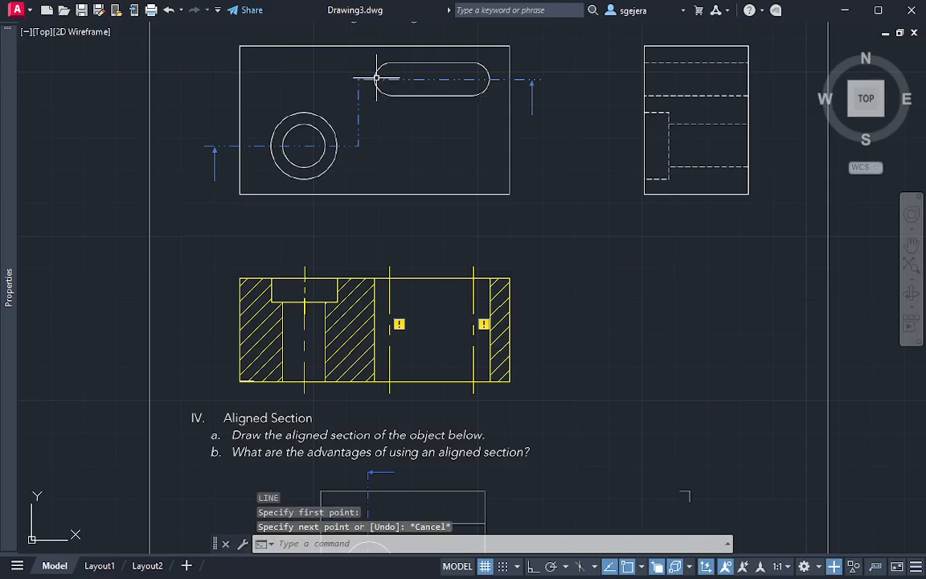
pyautogui.press('Return')
pyautogui.click(376, 80)
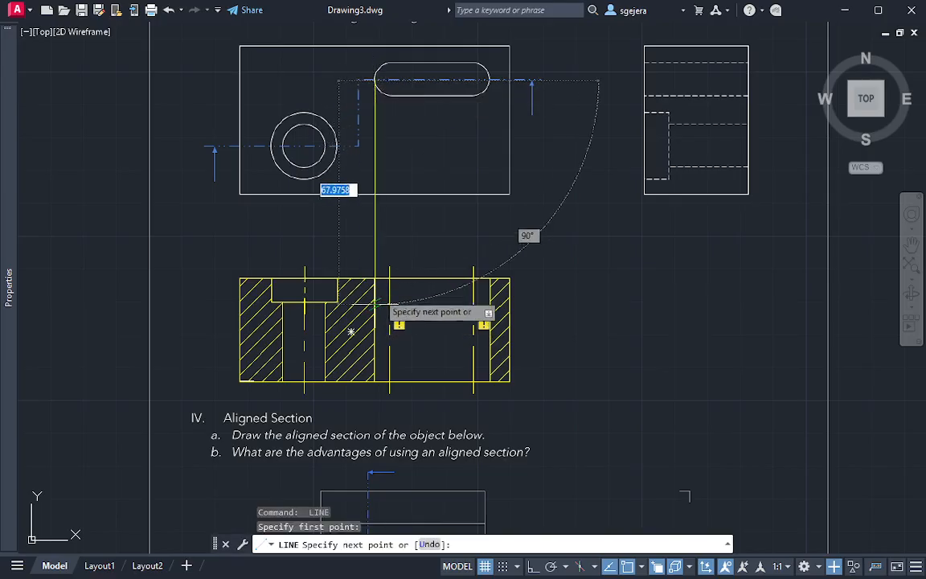
pyautogui.press('Escape')
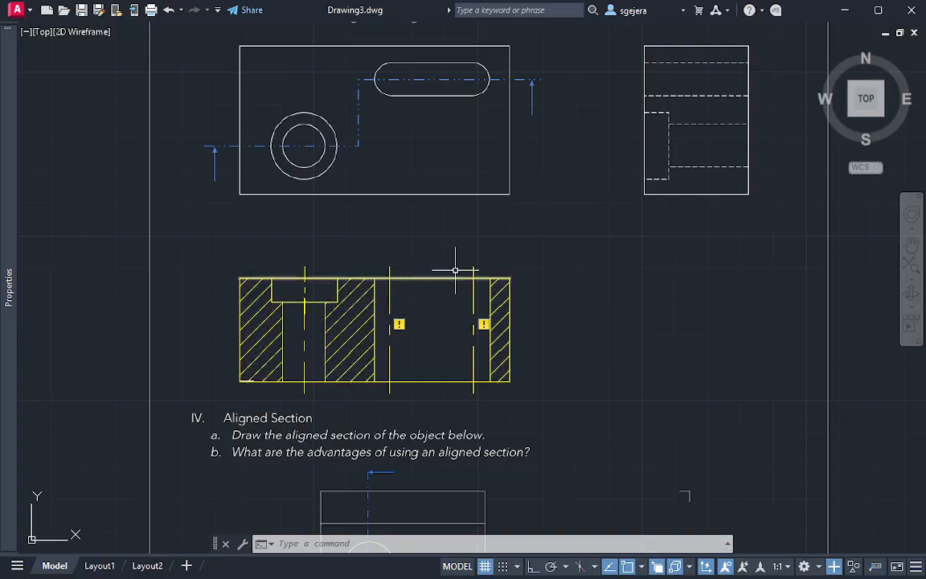
# Compare the model-space offset section with section view A-A in Layout1, and return to model space
pyautogui.moveTo(529, 252); pyautogui.dragTo(500, 253, button='middle')
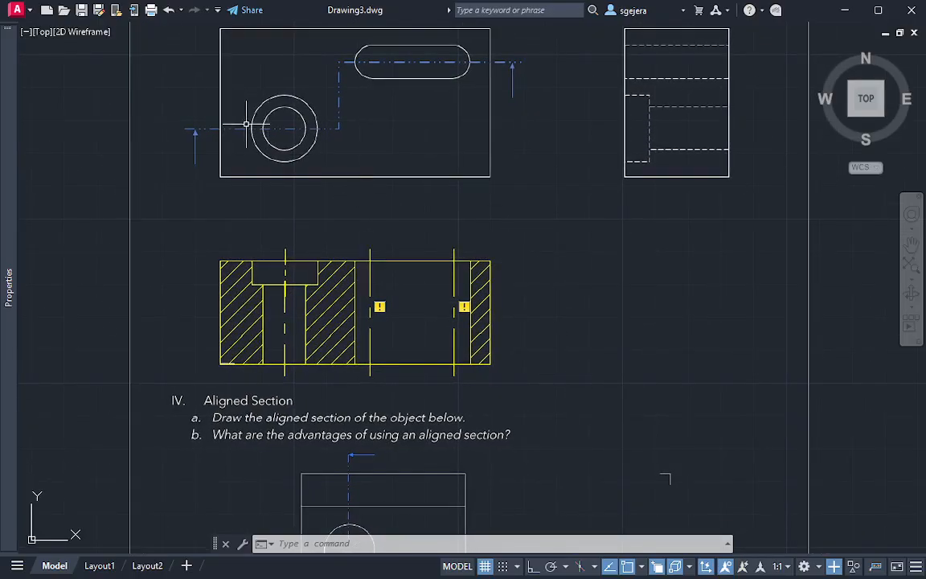
pyautogui.click(100, 565)
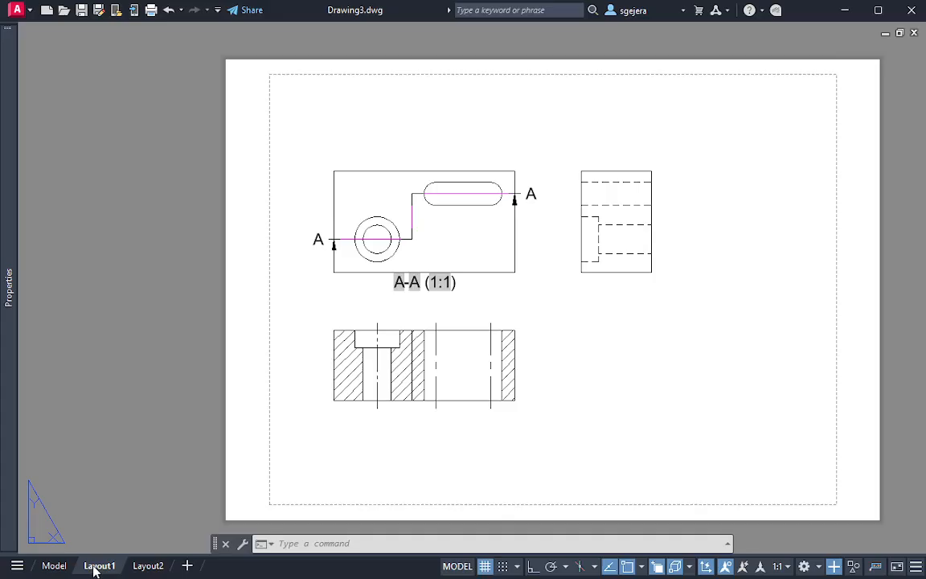
pyautogui.scroll(4, 458, 299)
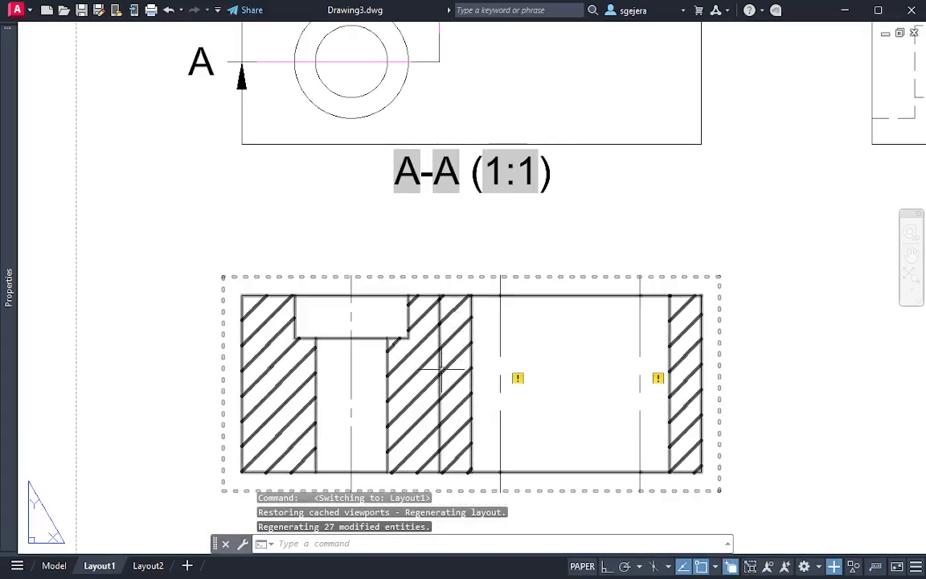
pyautogui.scroll(-4, 446, 157)
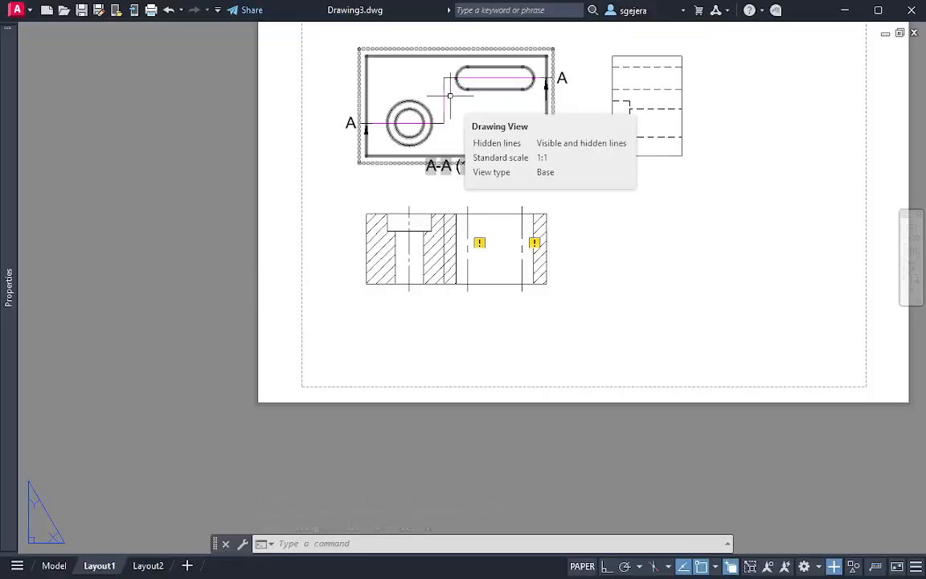
pyautogui.click(54, 568)
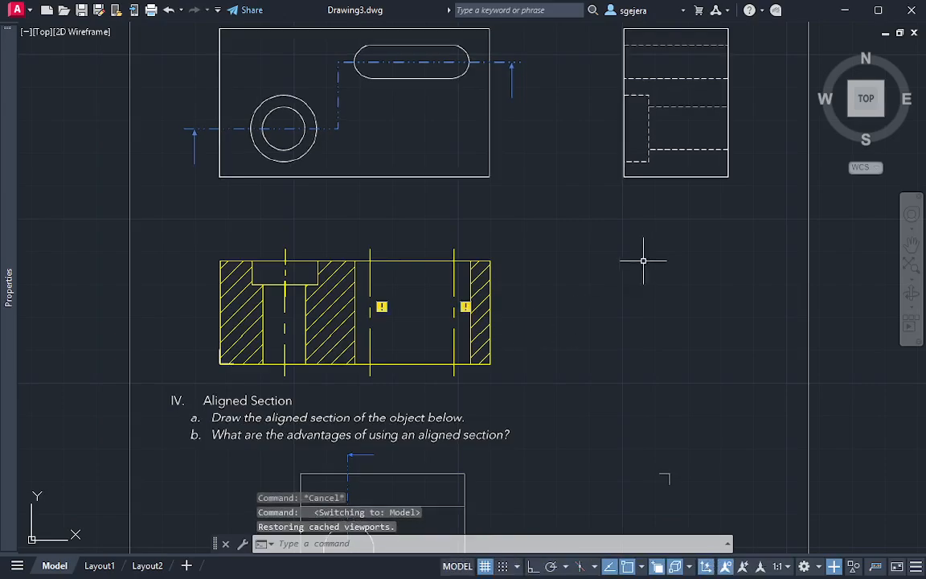
# Examine the finished offset section against the given top and side views, rechecking it against the Layout1 drawing
pyautogui.scroll(2, 445, 296)
pyautogui.moveTo(445, 296); pyautogui.dragTo(519, 285, button='middle')
pyautogui.scroll(-2, 541, 280)
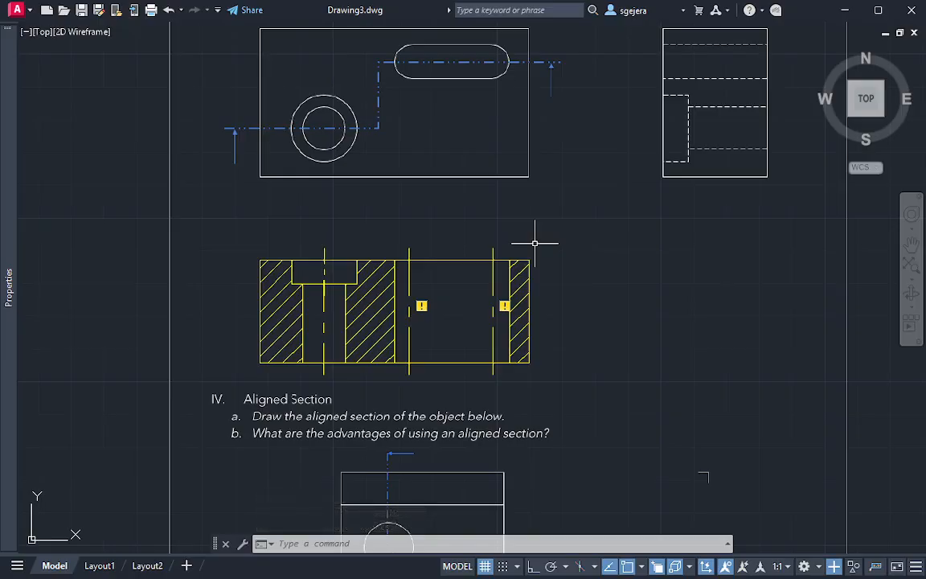
pyautogui.moveTo(459, 166); pyautogui.dragTo(451, 208, button='middle')
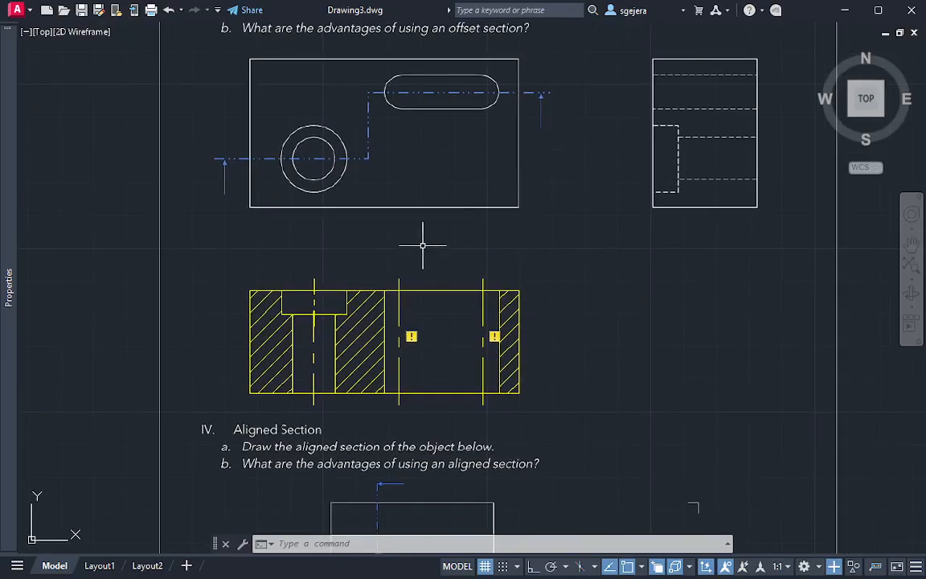
pyautogui.moveTo(527, 229); pyautogui.dragTo(519, 241, button='middle')
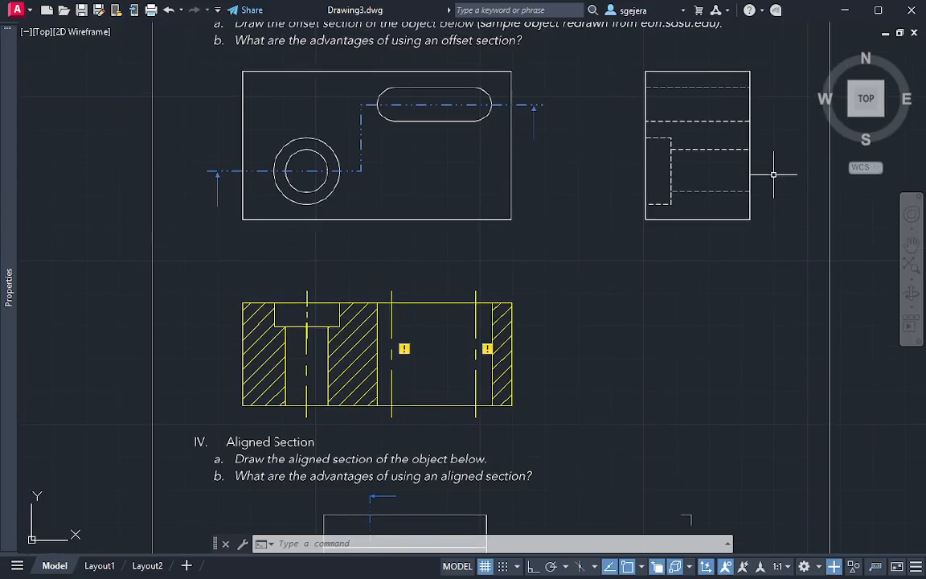
pyautogui.moveTo(755, 153); pyautogui.dragTo(711, 214, button='middle')
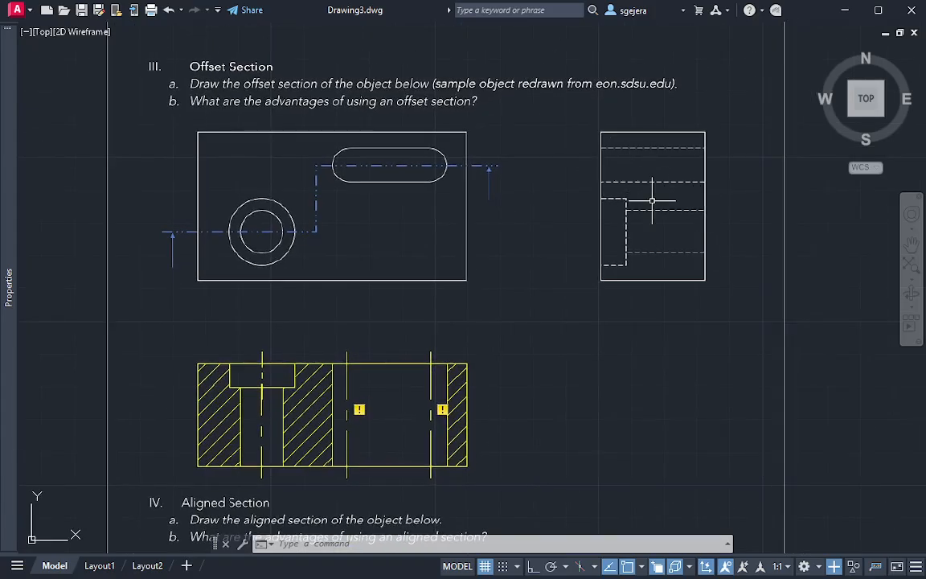
pyautogui.click(117, 566)
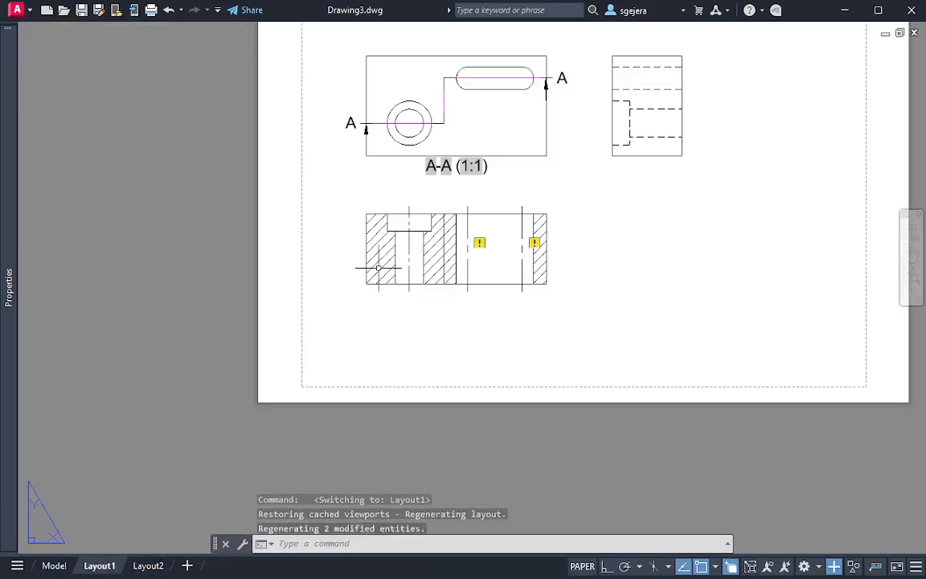
pyautogui.click(55, 566)
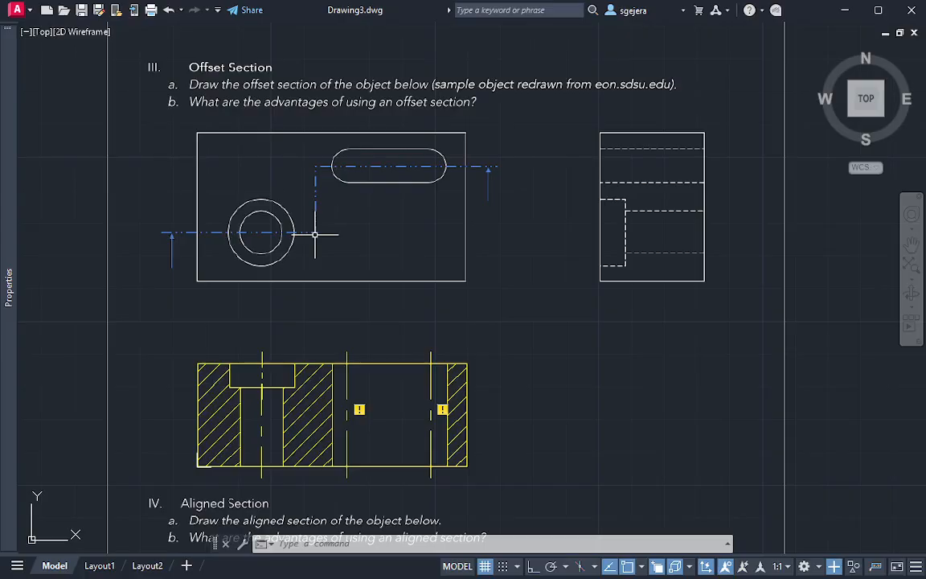
pyautogui.scroll(-4, 496, 308)
pyautogui.moveTo(496, 307); pyautogui.dragTo(356, 212, button='middle')
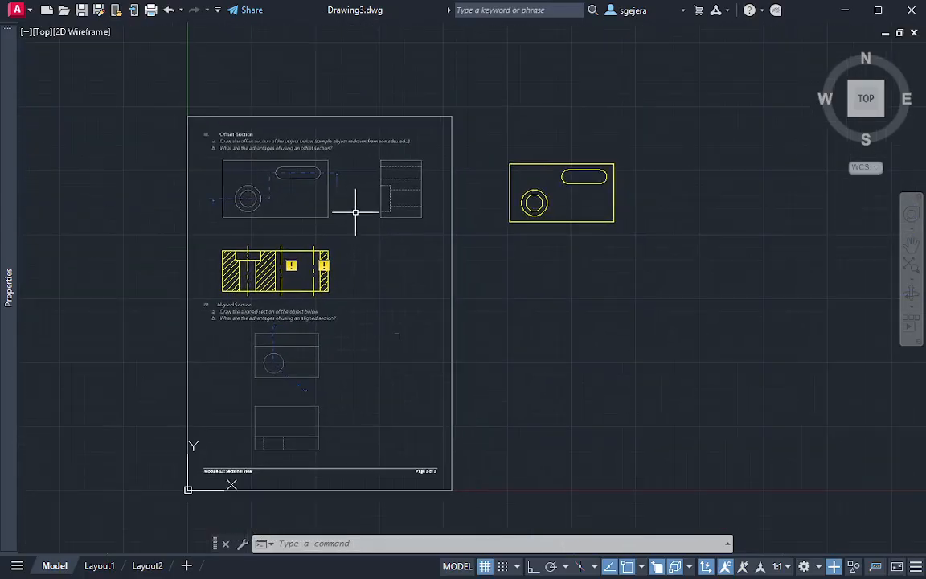
pyautogui.scroll(4, 377, 254)
pyautogui.moveTo(317, 244); pyautogui.dragTo(516, 284, button='middle')
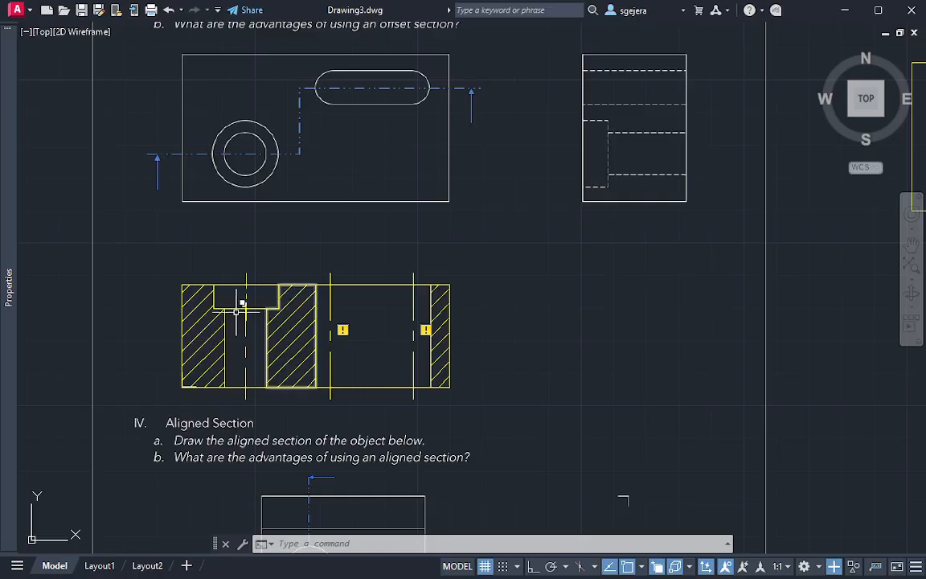
# Switch to the web browser and open the Technical Plates folder in Google Drive in a new tab
pyautogui.hotkey('alt', 'Tab')
pyautogui.hotkey('alt', 'Tab')
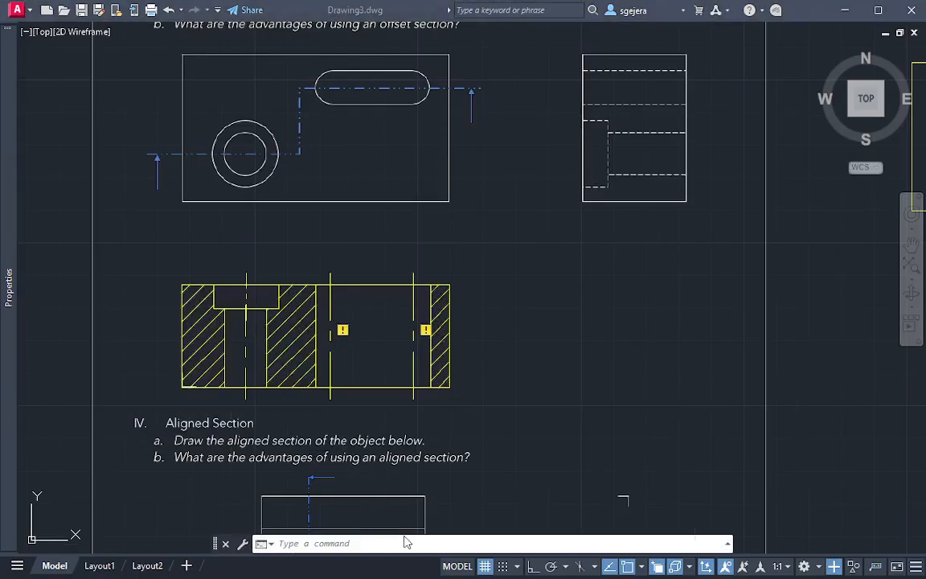
pyautogui.press('super')
pyautogui.click(432, 561)
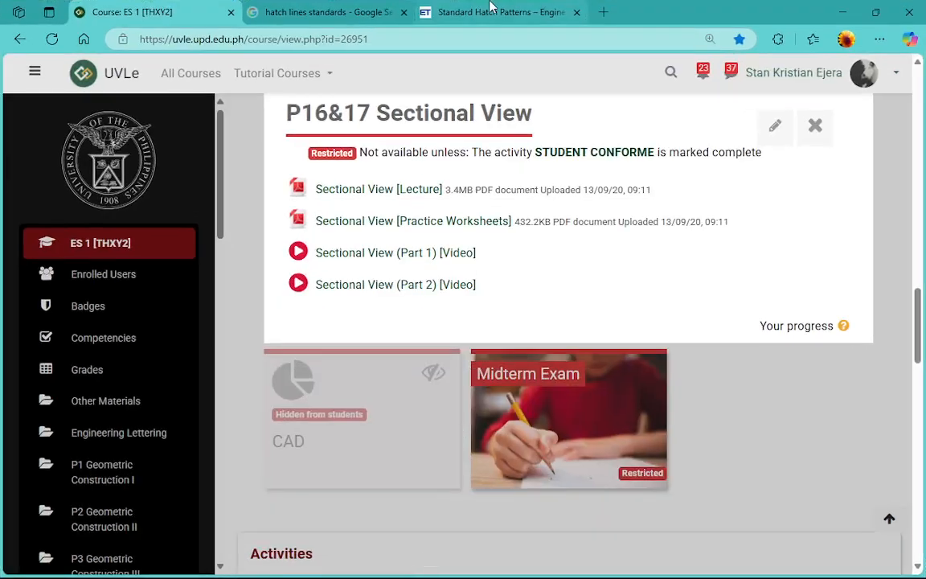
pyautogui.hotkey('ctrl', 't')
pyautogui.write('technical Plates - Google Drive')
pyautogui.press('Return')
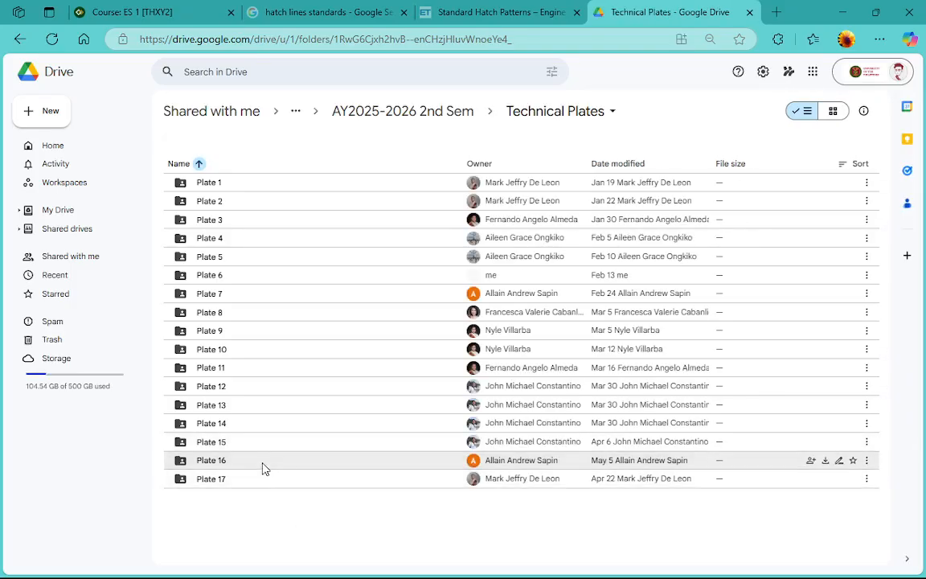
# Open Plate-SectionalView1.pdf from the Plate 16 folder, read the treasure box instructions and views through to the bonus question, and close it
pyautogui.doubleClick(265, 468)
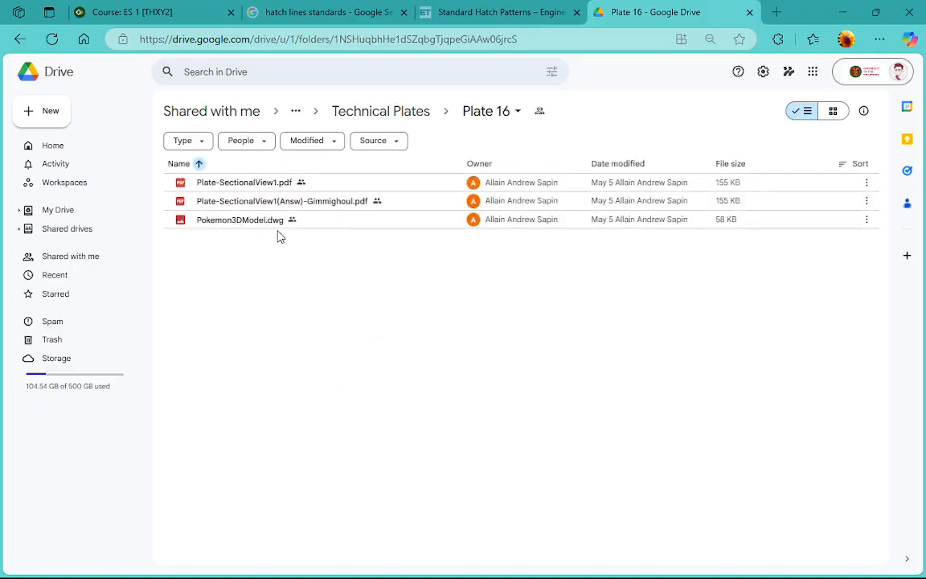
pyautogui.doubleClick(339, 185)
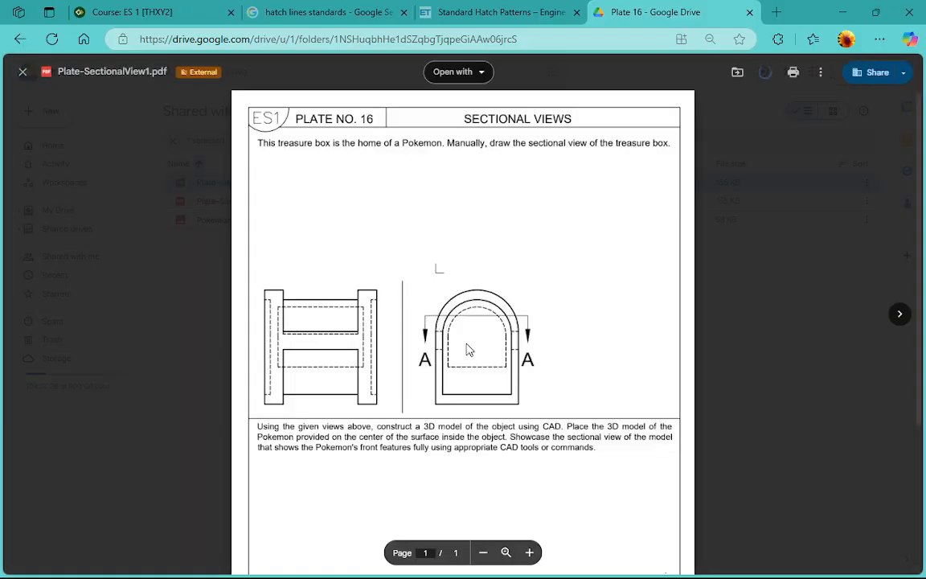
pyautogui.scroll(-3, 470, 350)
pyautogui.scroll(3, 472, 356)
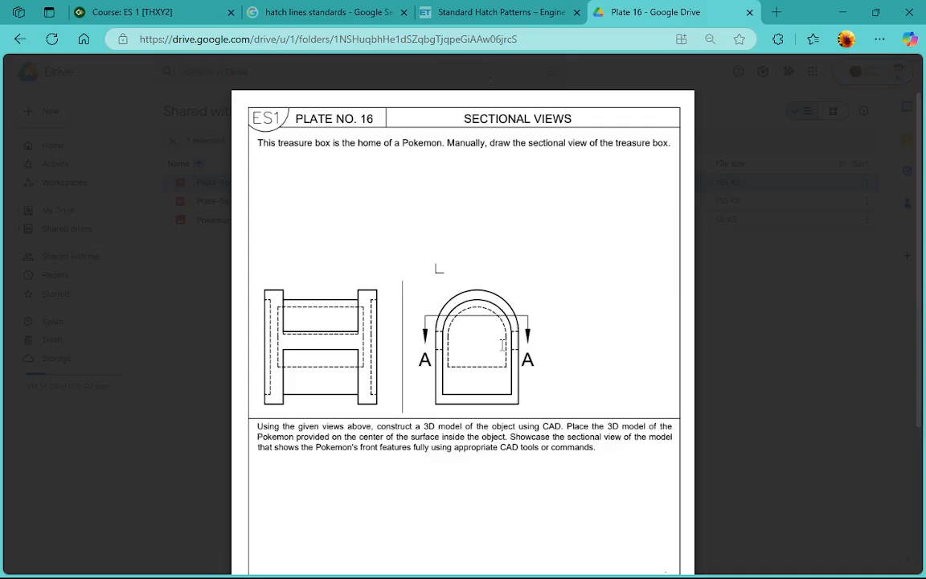
pyautogui.scroll(-3, 502, 344)
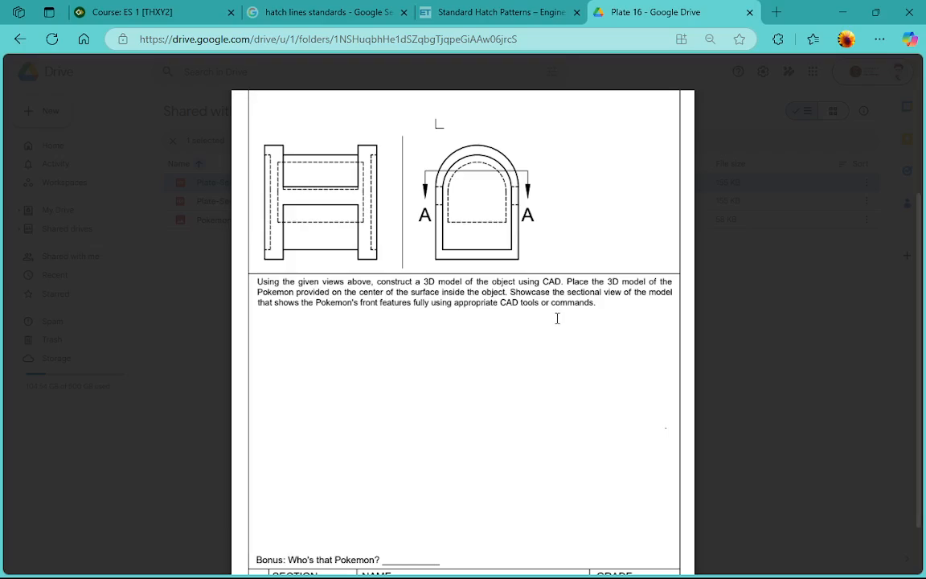
pyautogui.scroll(2, 557, 319)
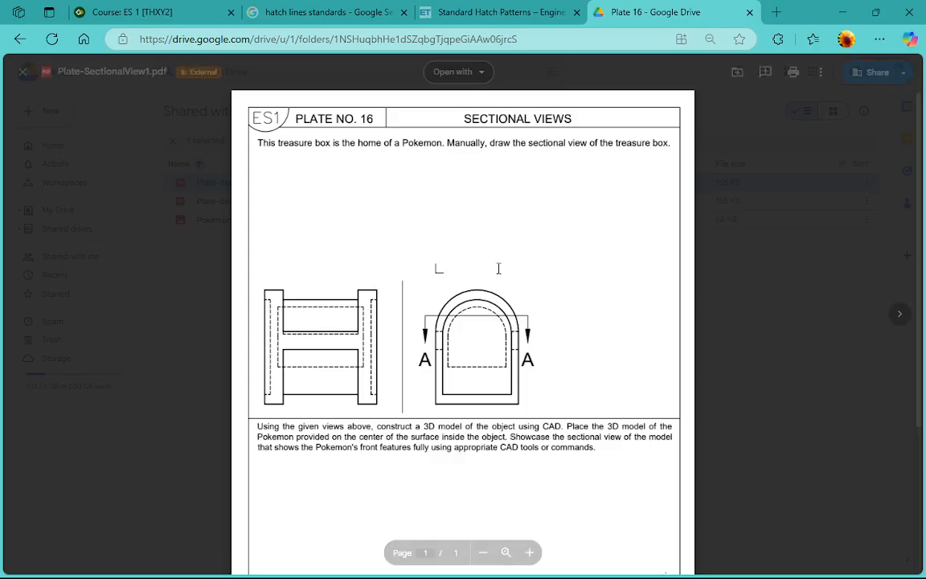
pyautogui.scroll(-2, 395, 268)
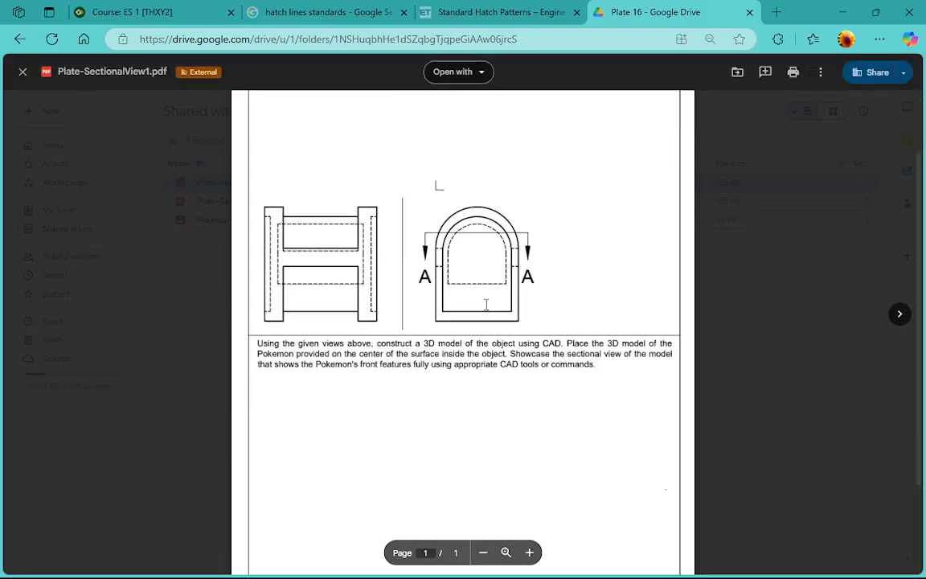
pyautogui.scroll(-1, 523, 388)
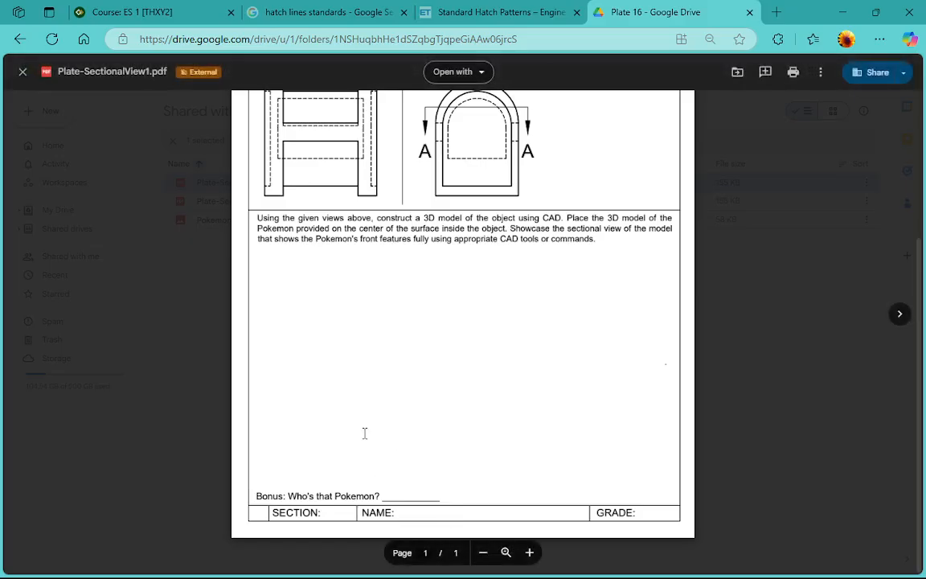
pyautogui.scroll(3, 364, 430)
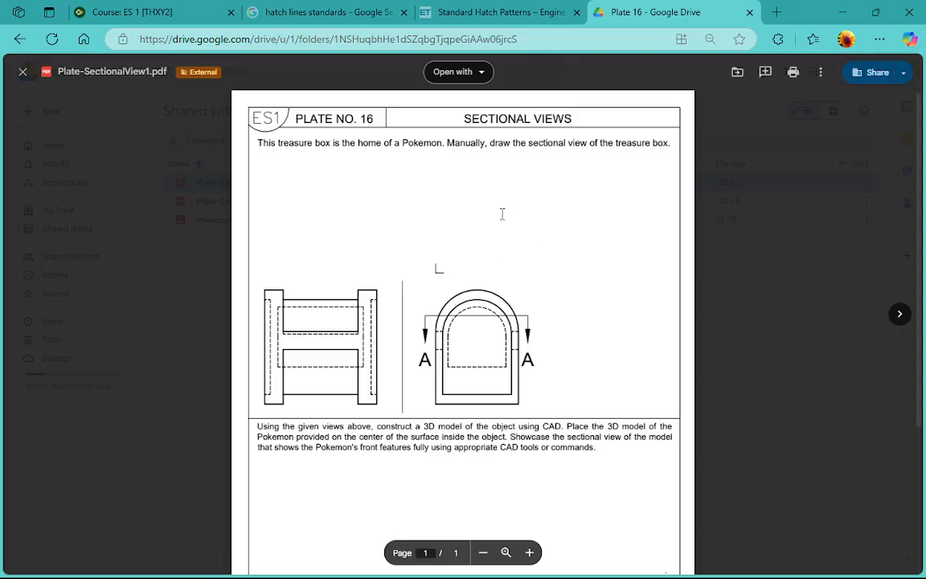
pyautogui.scroll(-3, 483, 273)
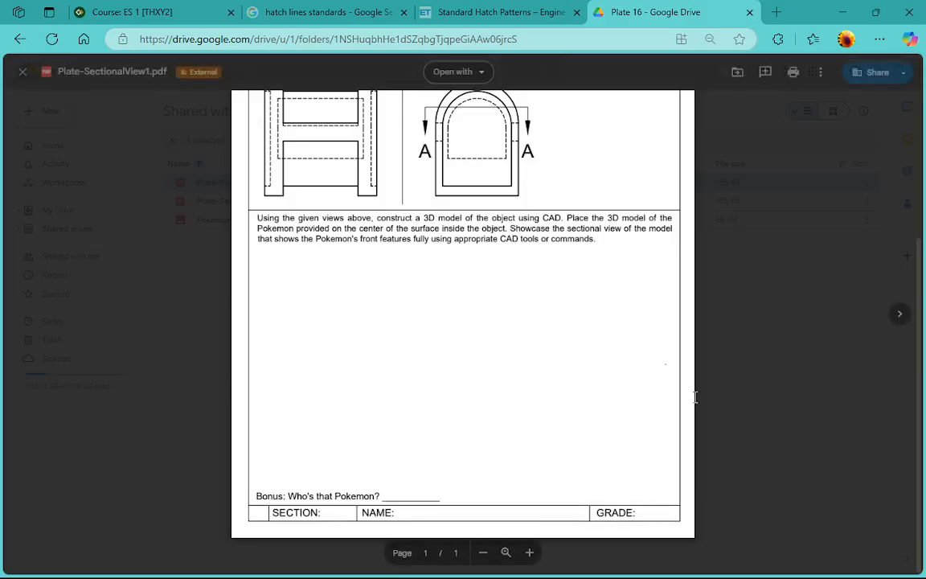
pyautogui.press('Escape')
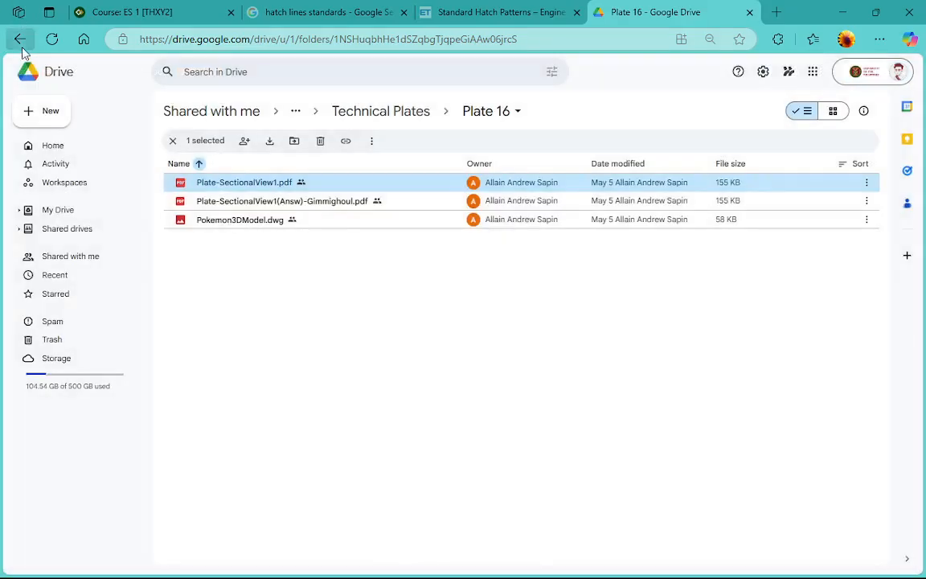
# Open Plate 17 Questionnaire v1.pdf from the Plate 17 folder and enlarge the page to read the multi-tool task and its dimensions
pyautogui.click(20, 38)
pyautogui.doubleClick(281, 480)
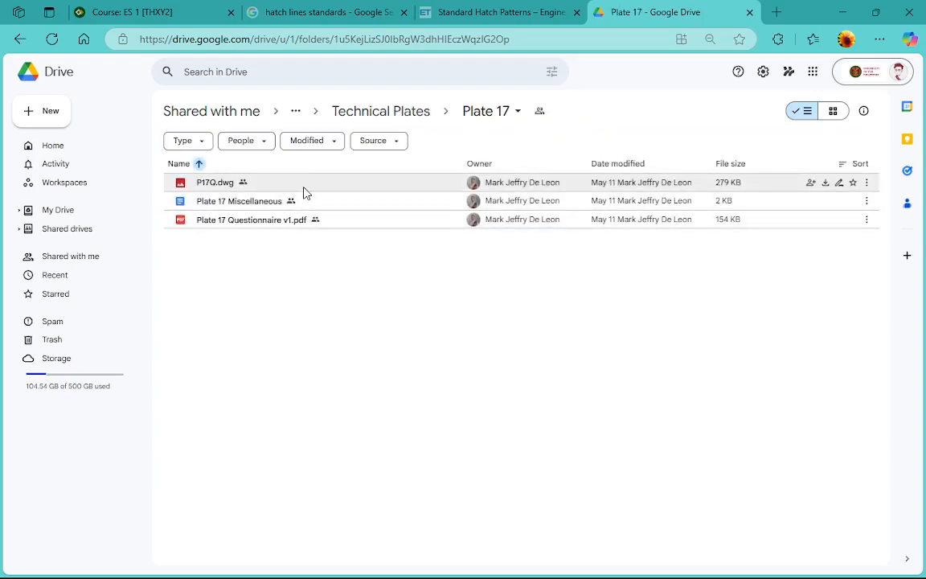
pyautogui.doubleClick(278, 225)
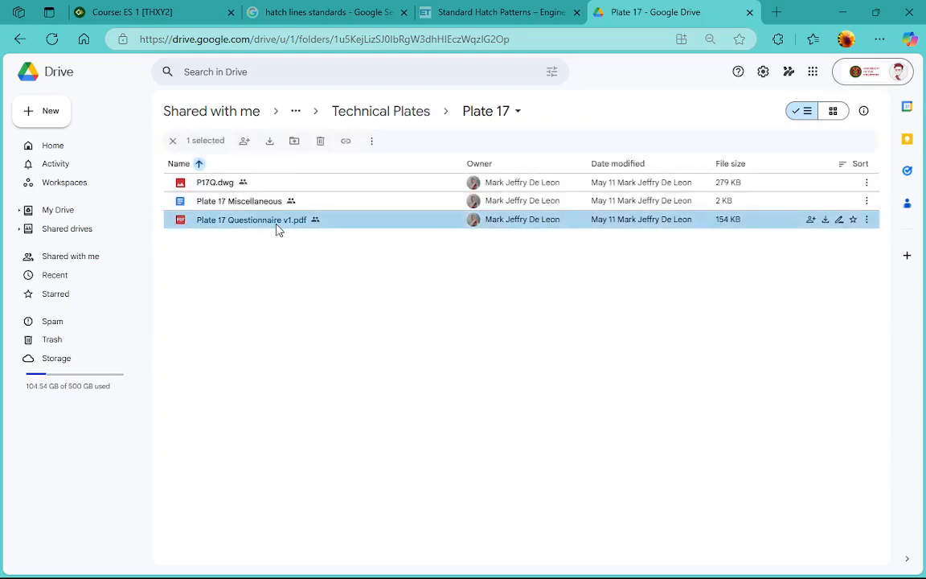
pyautogui.click(792, 317)
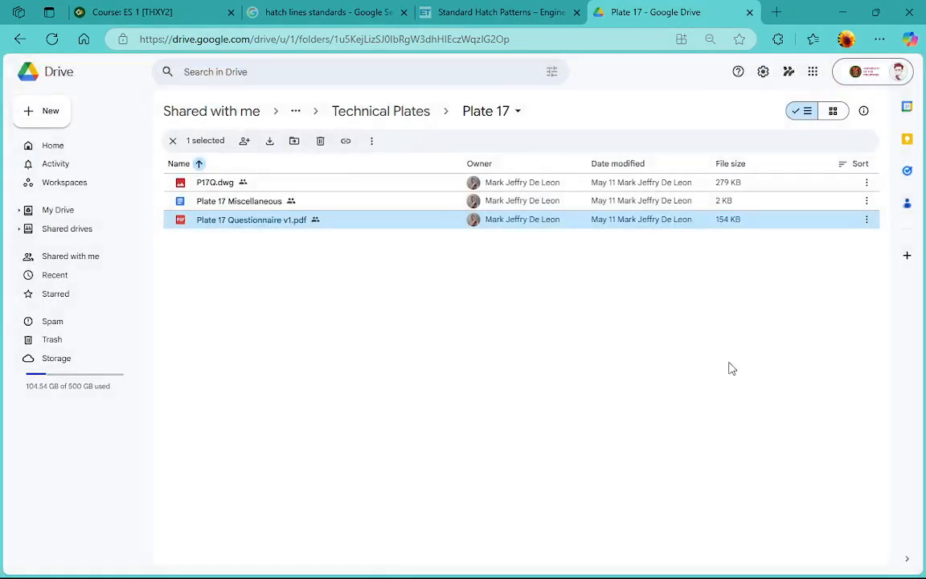
pyautogui.doubleClick(275, 227)
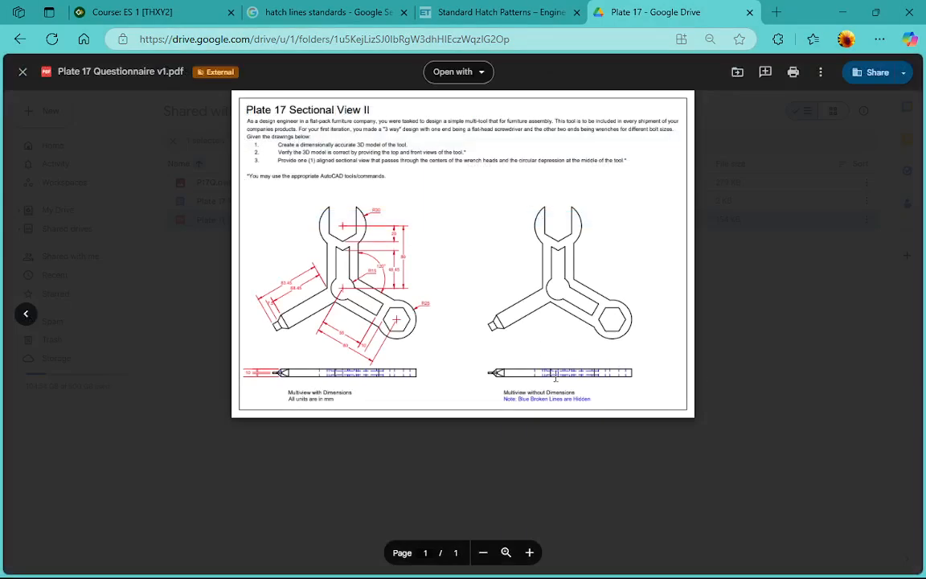
pyautogui.click(529, 552)
pyautogui.click(530, 552)
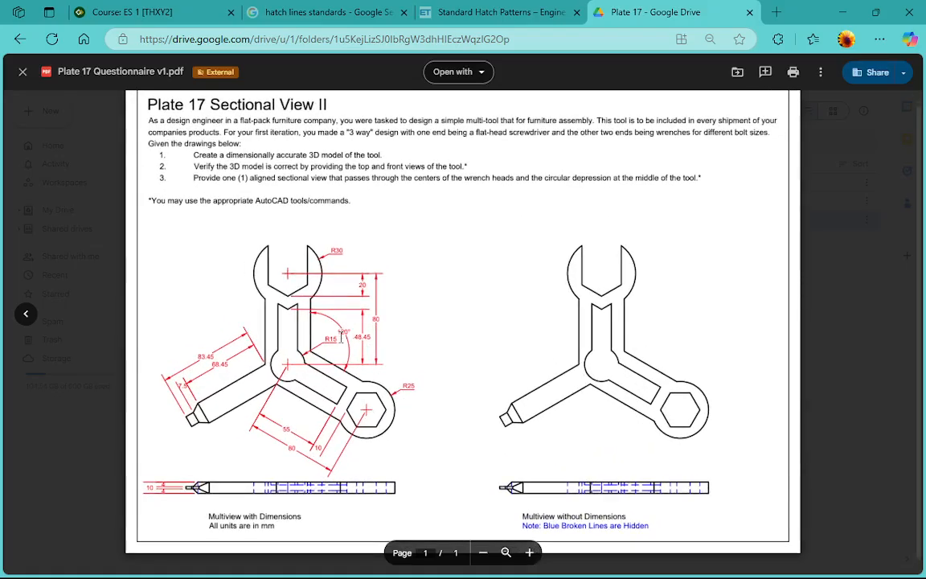
# Examine the Plate 17 multi-tool drawing's dimensioned views, including the wrench heads, arms and front view, and close the PDF
pyautogui.scroll(-1, 352, 305)
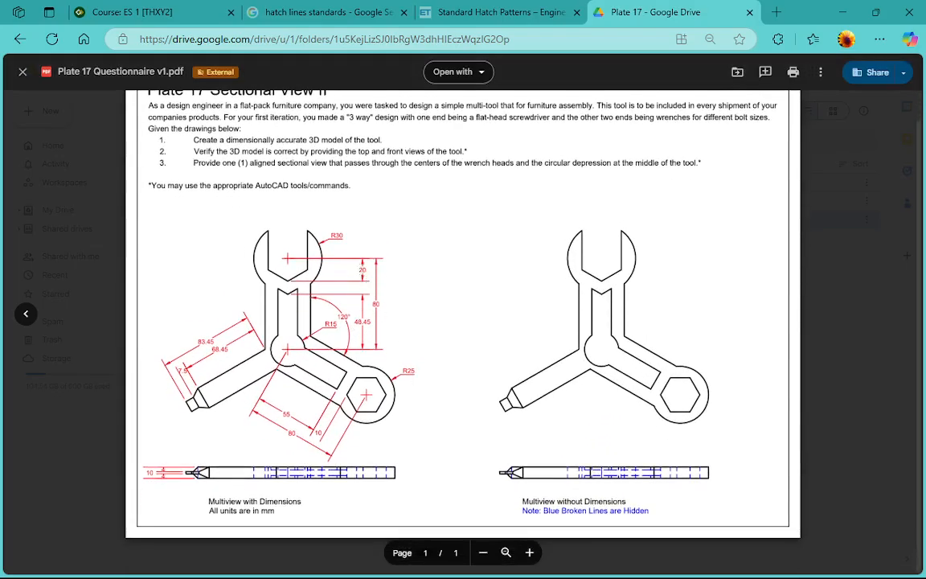
pyautogui.click(530, 552)
pyautogui.click(530, 553)
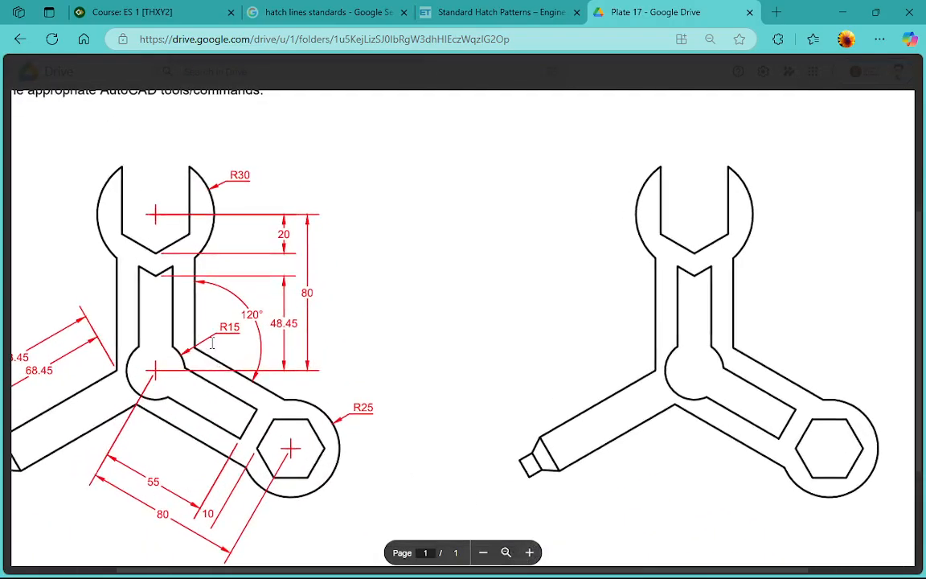
pyautogui.middleClick(212, 346)
pyautogui.middleClick(146, 372)
pyautogui.scroll(-1, 250, 344)
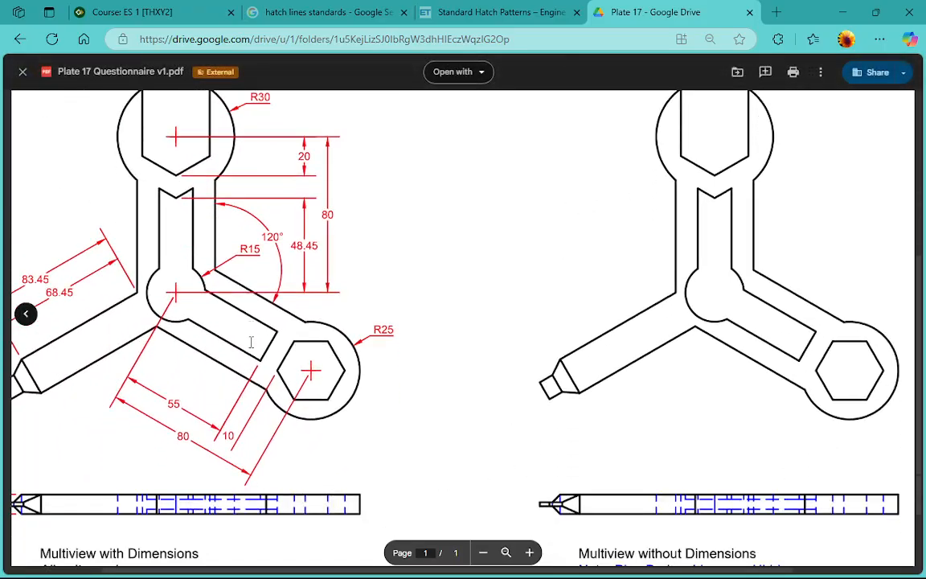
pyautogui.scroll(1, 252, 260)
pyautogui.scroll(1, 253, 260)
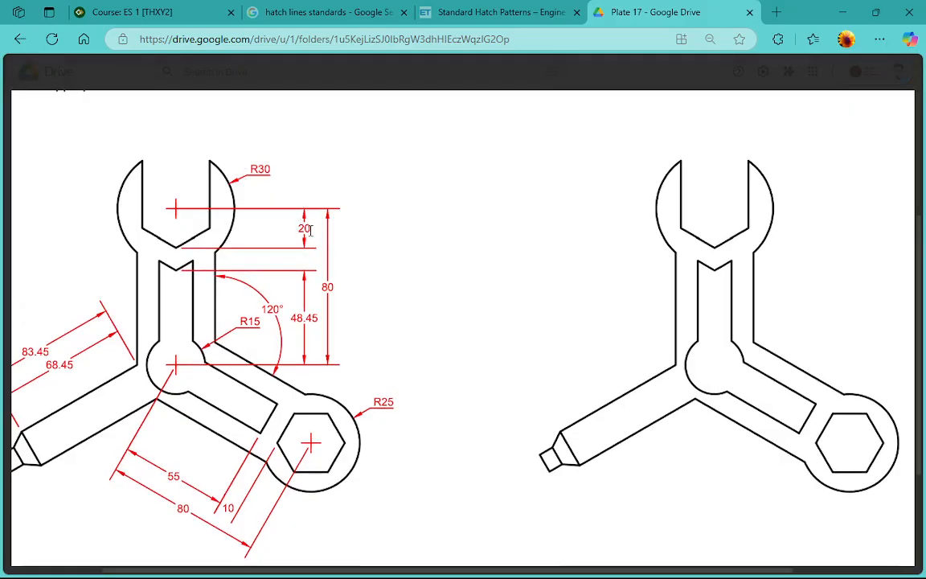
pyautogui.scroll(-2, 347, 269)
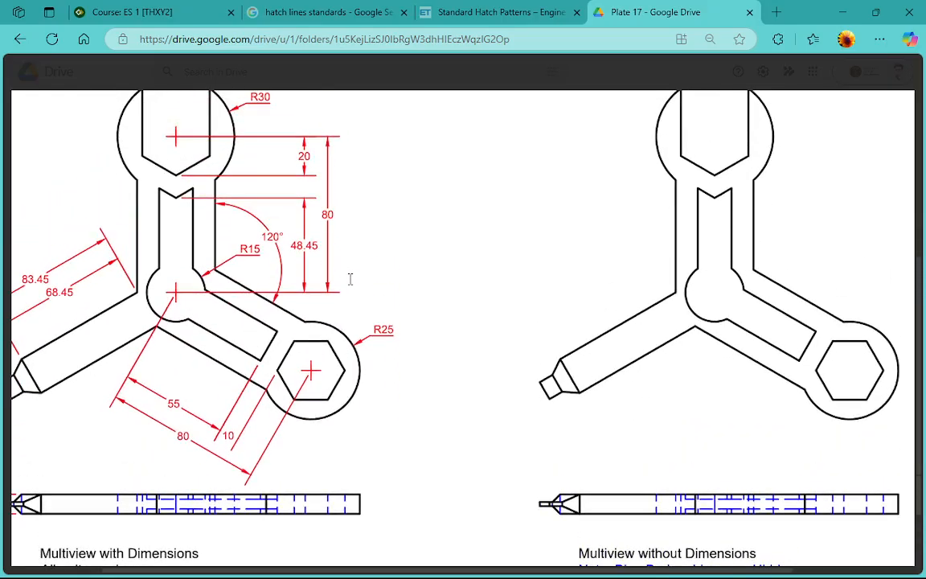
pyautogui.scroll(-2, 369, 275)
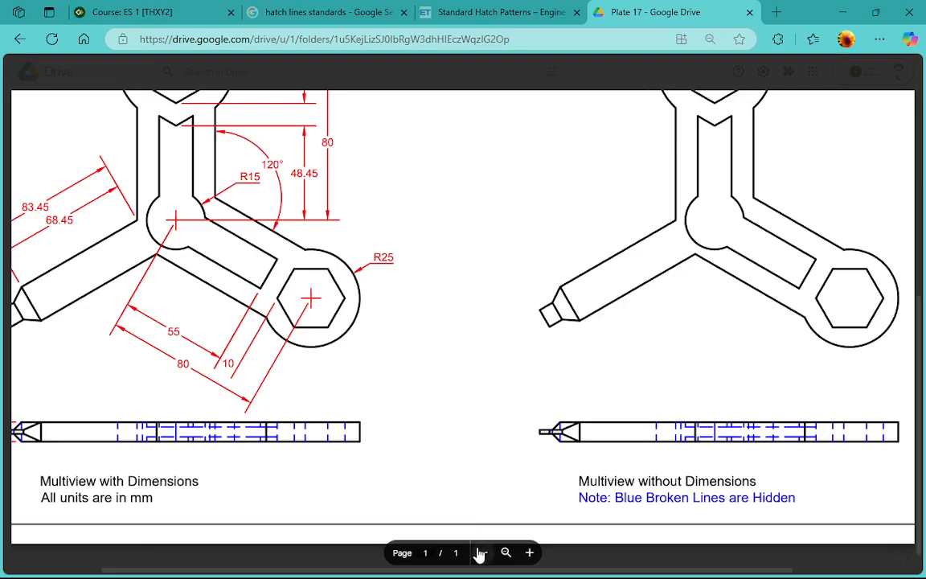
pyautogui.click(482, 553)
pyautogui.click(482, 553)
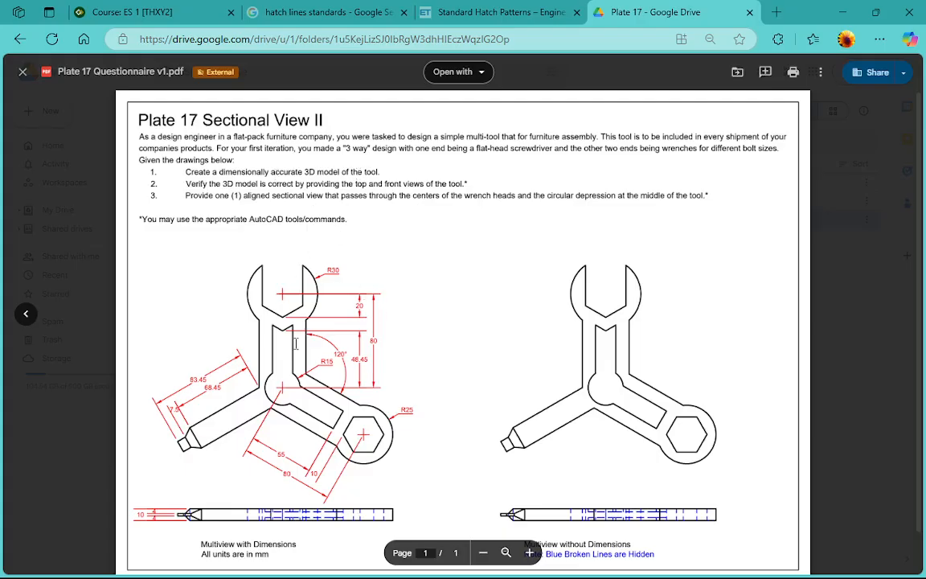
pyautogui.click(812, 439)
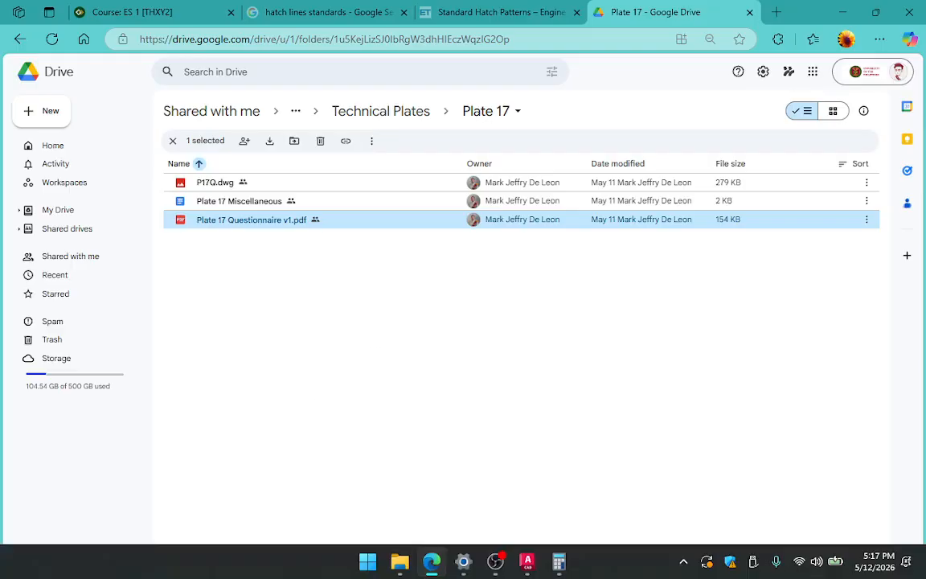
# Check the May 2026 dates in the system calendar and close it
pyautogui.click(879, 561)
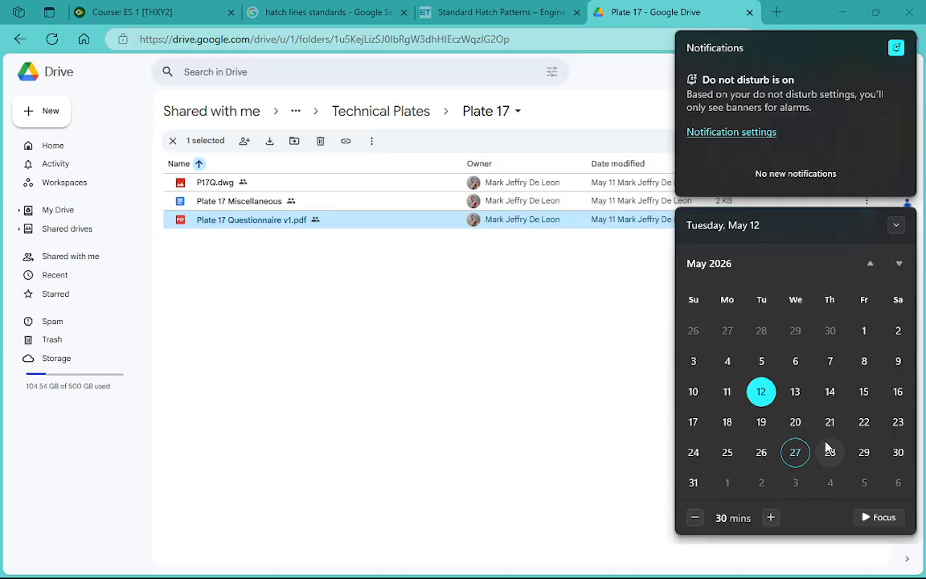
pyautogui.click(351, 326)
# Open 3_ES 1_ProjectGuidelines_2526B.docx from the AY2025-2026 2nd Sem folder and set the document zoom to 150%
pyautogui.click(402, 115)
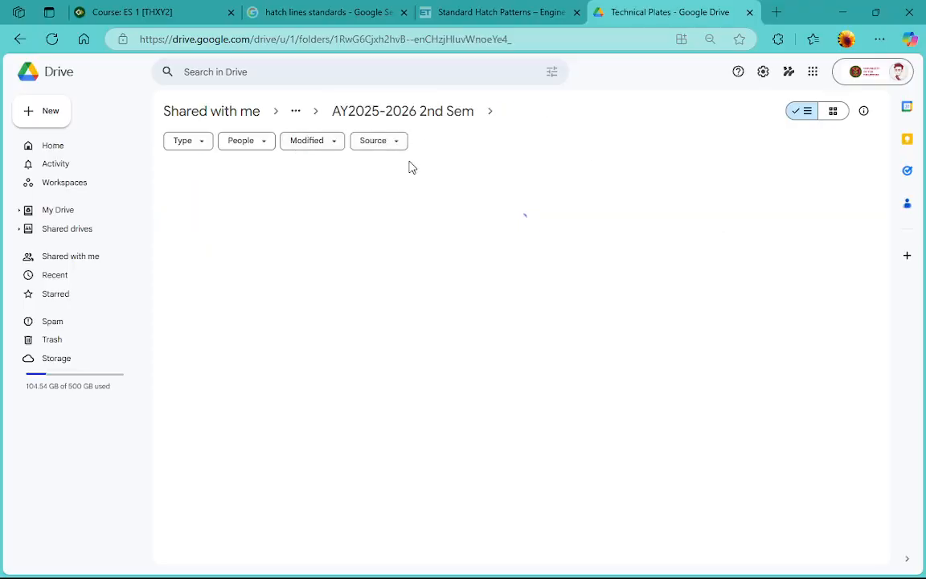
pyautogui.click(430, 116)
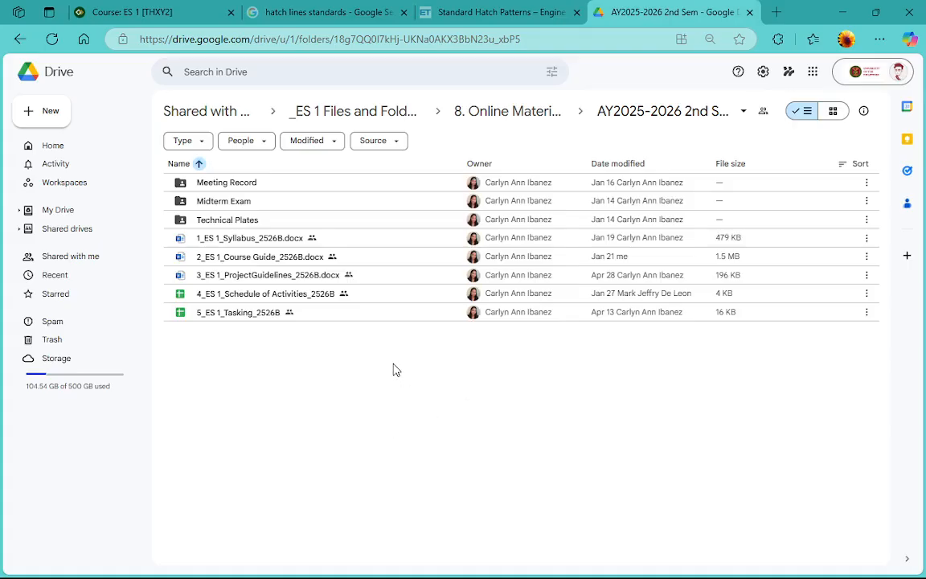
pyautogui.doubleClick(364, 277)
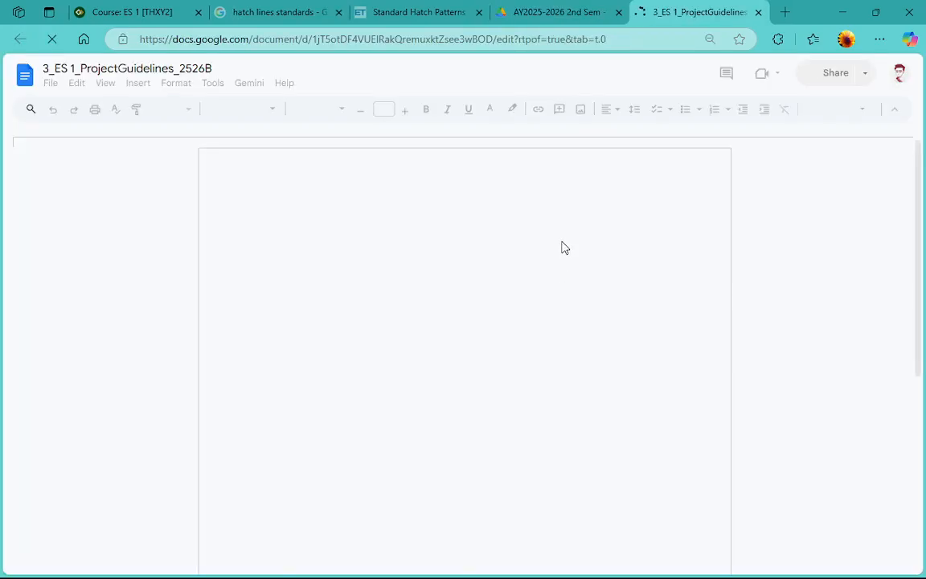
pyautogui.scroll(-3, 466, 339)
pyautogui.scroll(5, 466, 338)
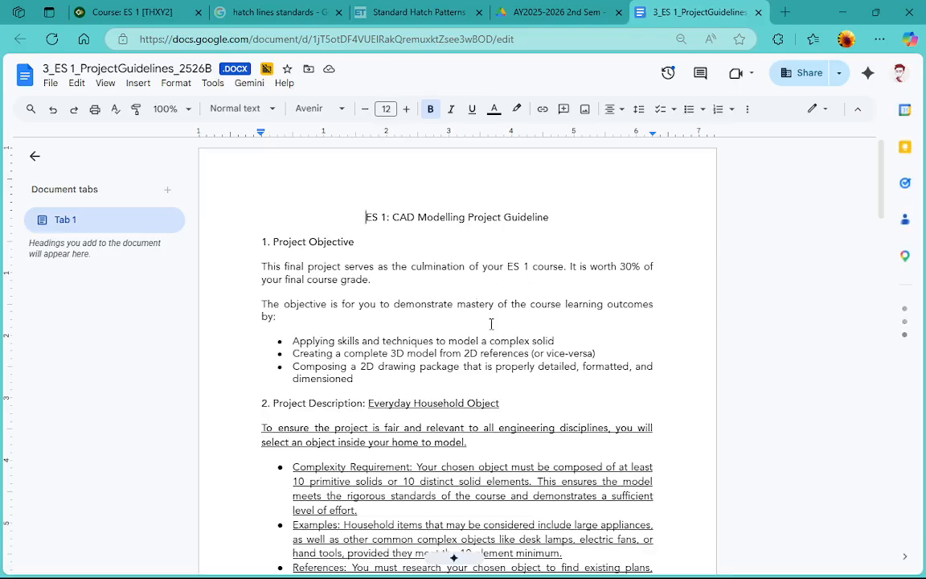
pyautogui.click(181, 110)
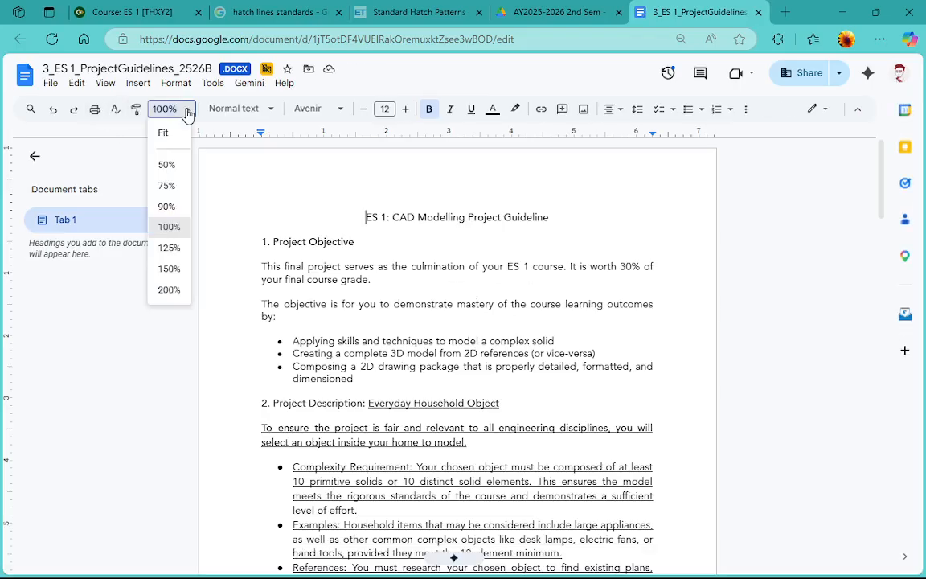
pyautogui.click(174, 271)
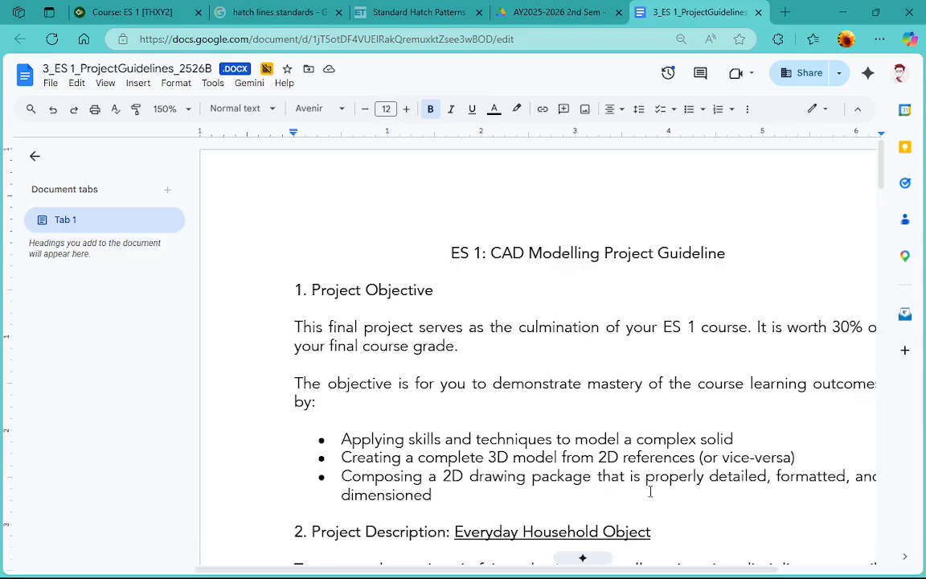
pyautogui.moveTo(621, 570); pyautogui.dragTo(702, 576)
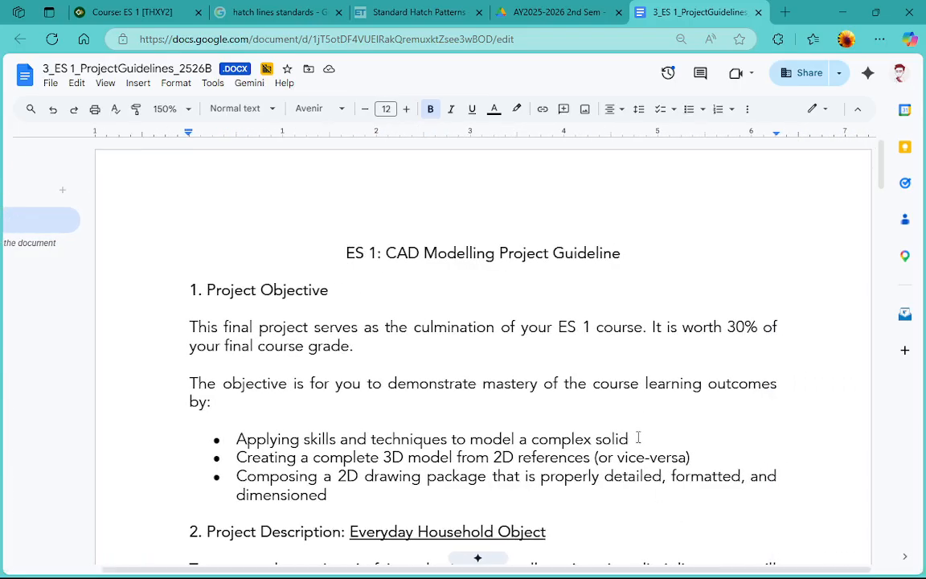
# Read the CAD modelling project guideline from the Project Objective through the household object requirements to the Project Schedule & Deadlines section
pyautogui.scroll(-3, 637, 437)
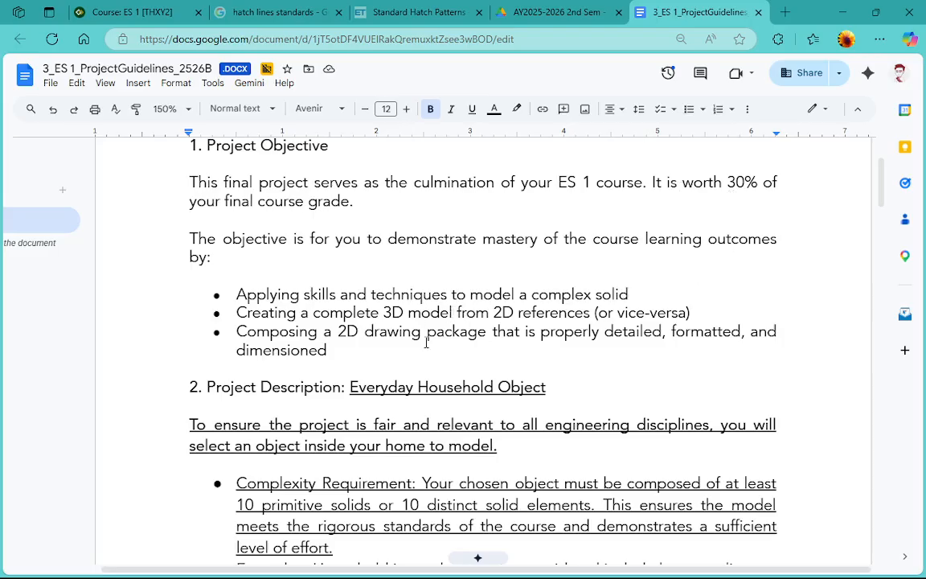
pyautogui.scroll(-1, 573, 378)
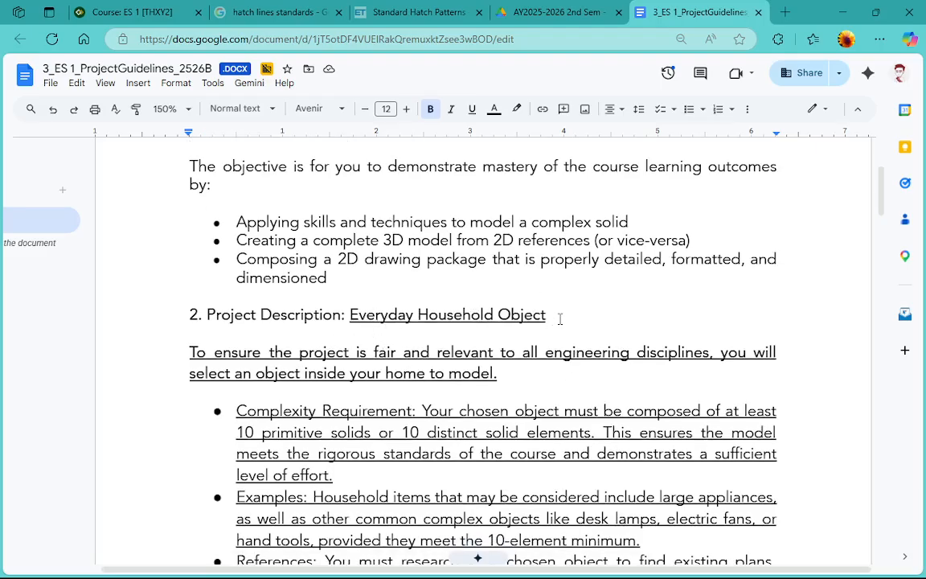
pyautogui.scroll(-1, 560, 319)
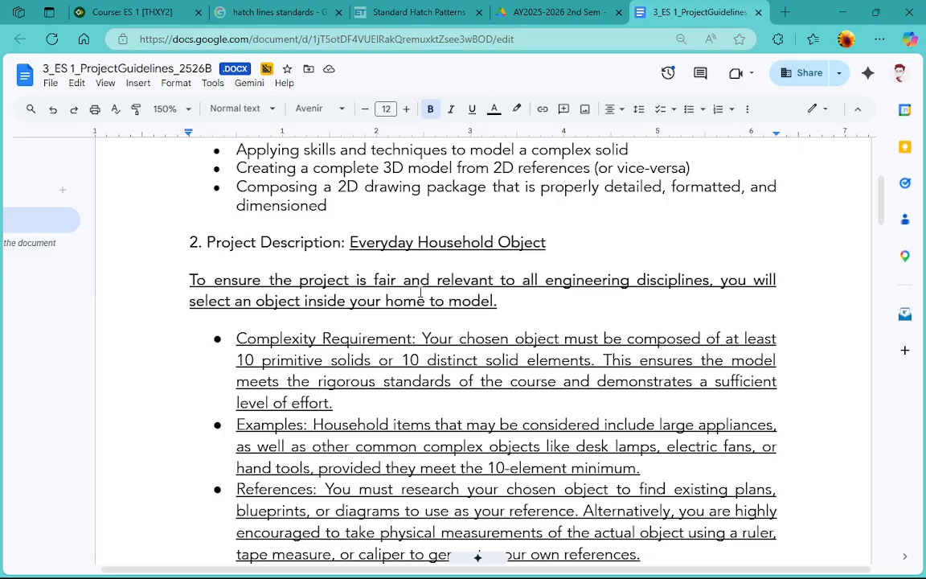
pyautogui.scroll(-1, 418, 290)
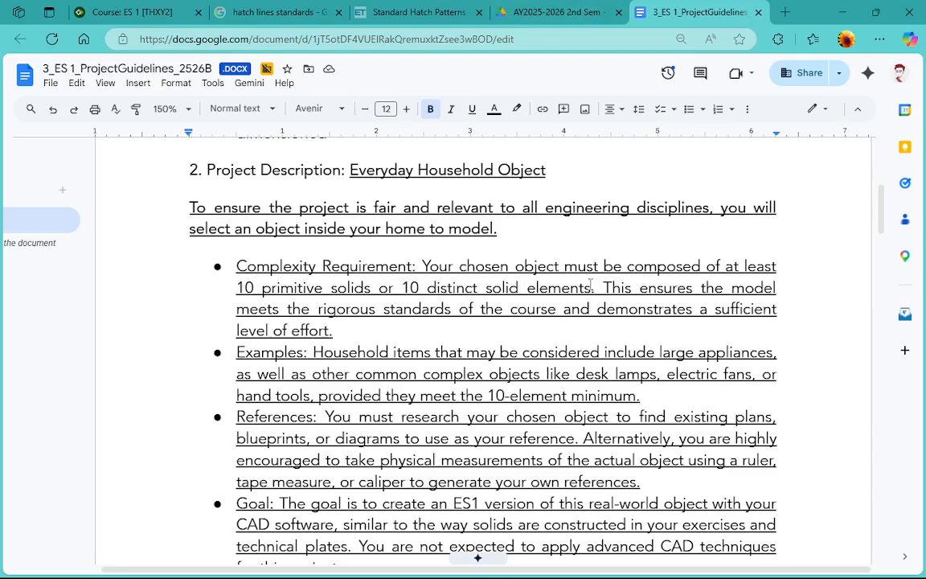
pyautogui.scroll(-1, 423, 309)
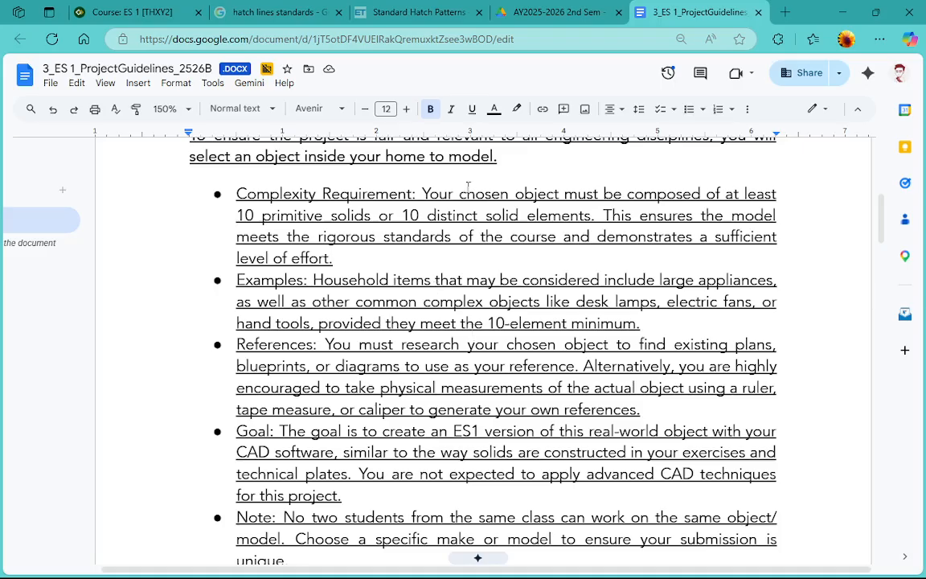
pyautogui.scroll(-6, 397, 305)
pyautogui.scroll(1, 397, 305)
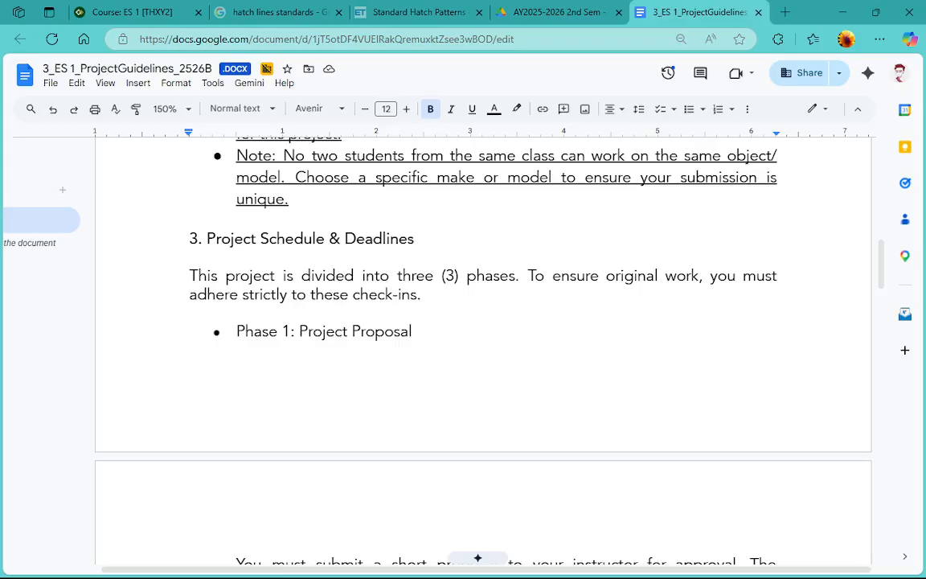
pyautogui.moveTo(232, 560)
pyautogui.click(502, 560)
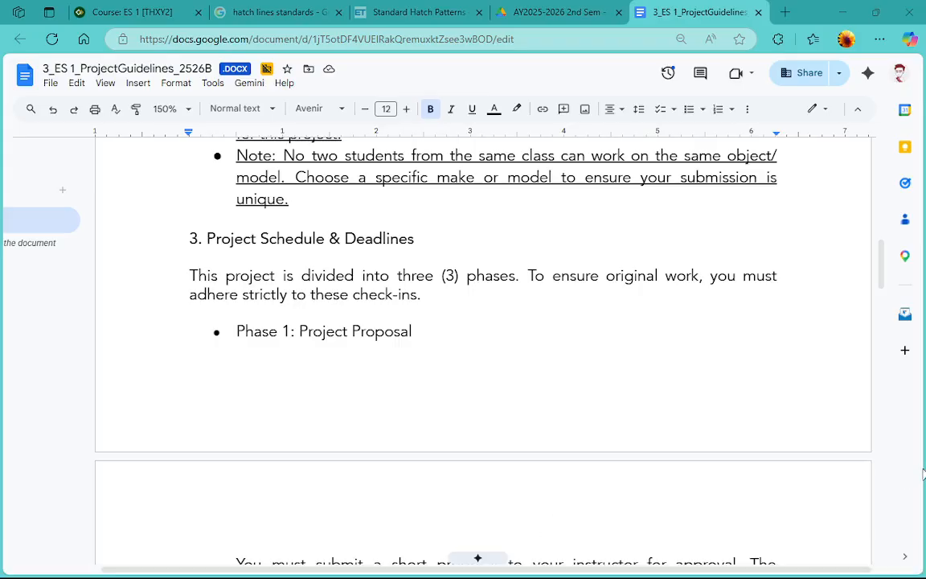